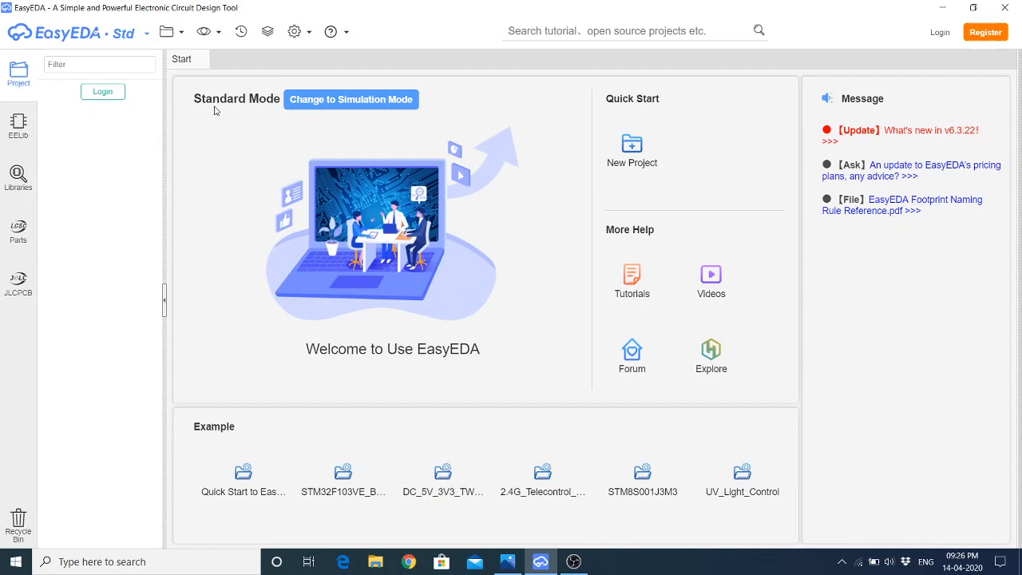
# Switch the editor to Simulation Mode and back to Standard Mode
pyautogui.click(334, 103)
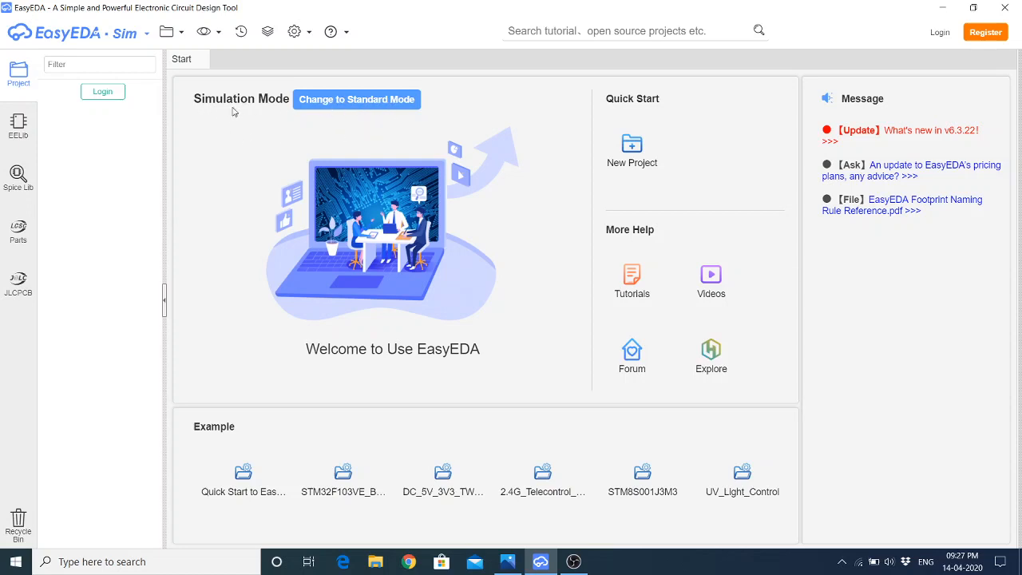
pyautogui.click(354, 100)
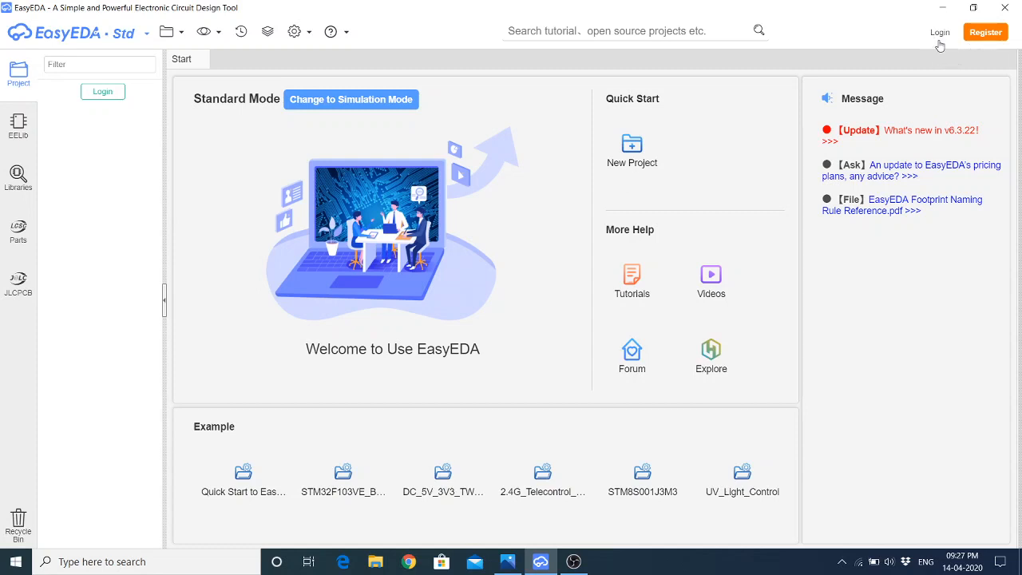
# Open the account registration form, view its Google sign-in option, and close the sign-in window
pyautogui.click(986, 34)
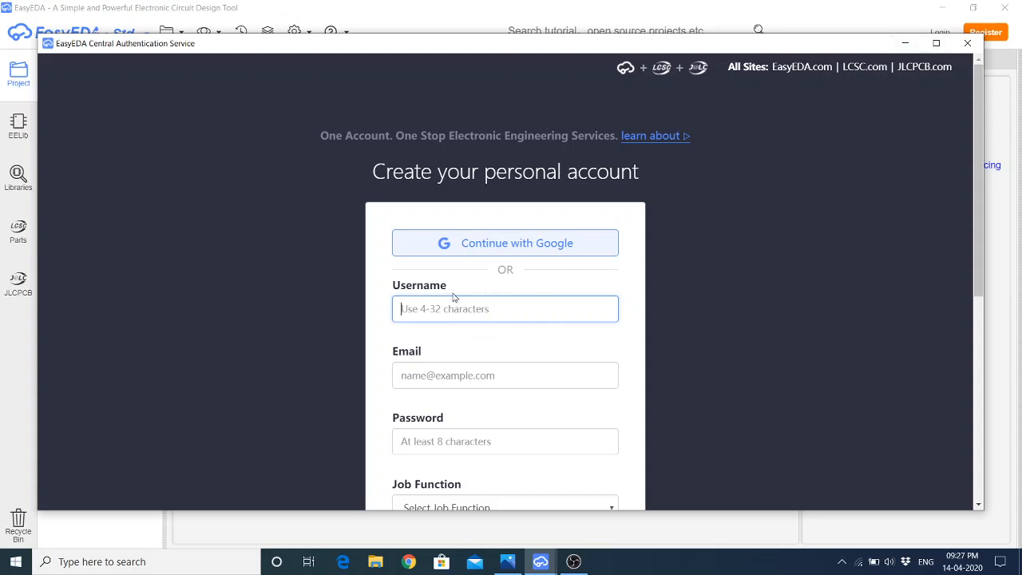
pyautogui.click(498, 305)
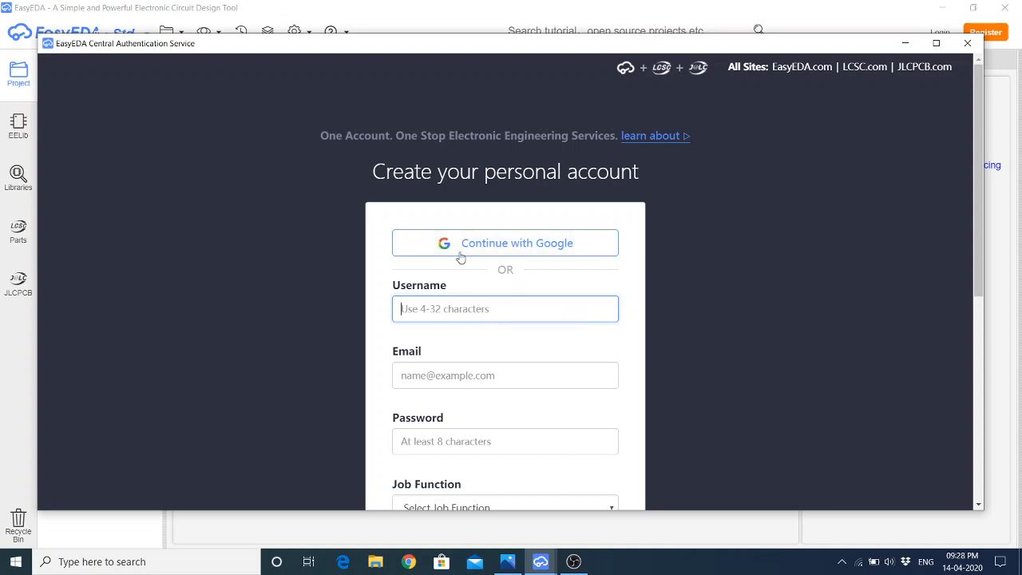
pyautogui.click(534, 244)
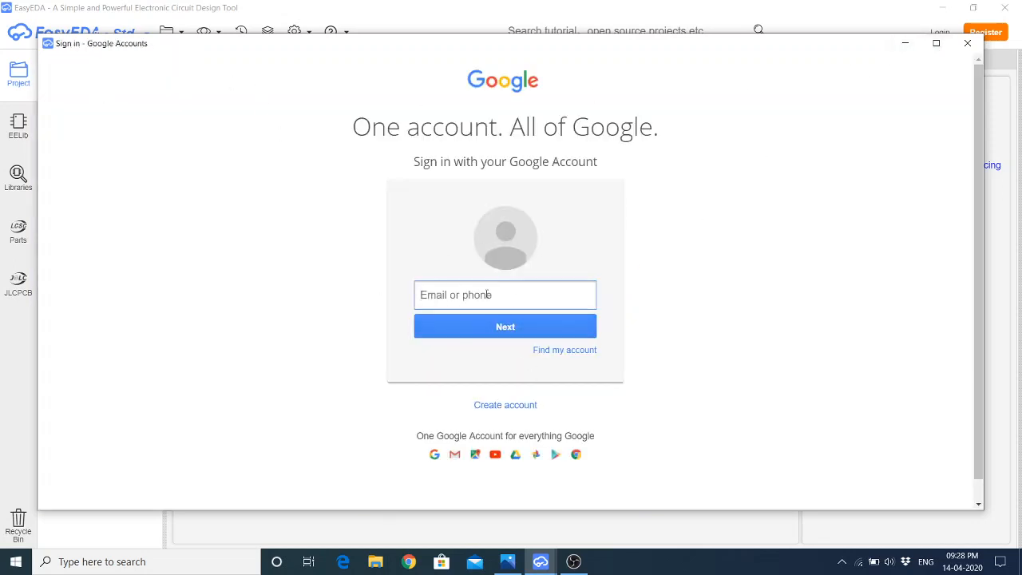
pyautogui.click(967, 44)
# Reopen the registration form and examine its username, email, password, job function and terms fields, plus the existing-account sign-in option
pyautogui.click(990, 32)
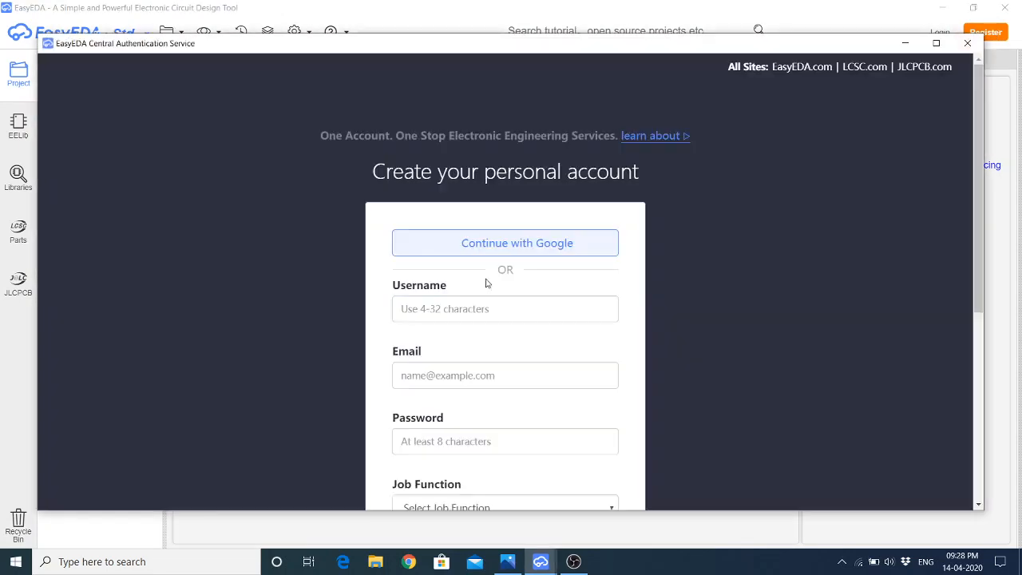
pyautogui.click(440, 306)
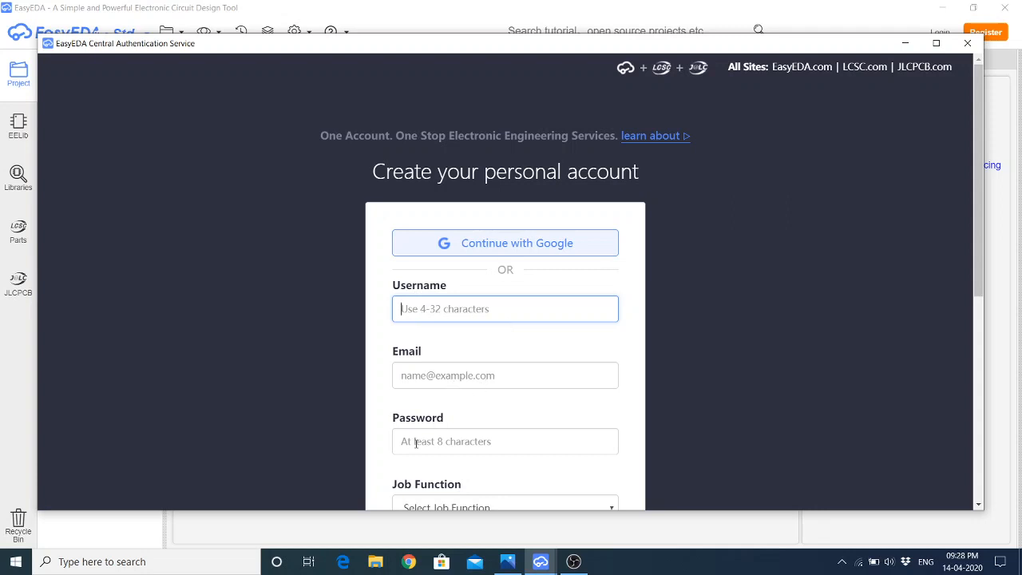
pyautogui.scroll(-3, 490, 445)
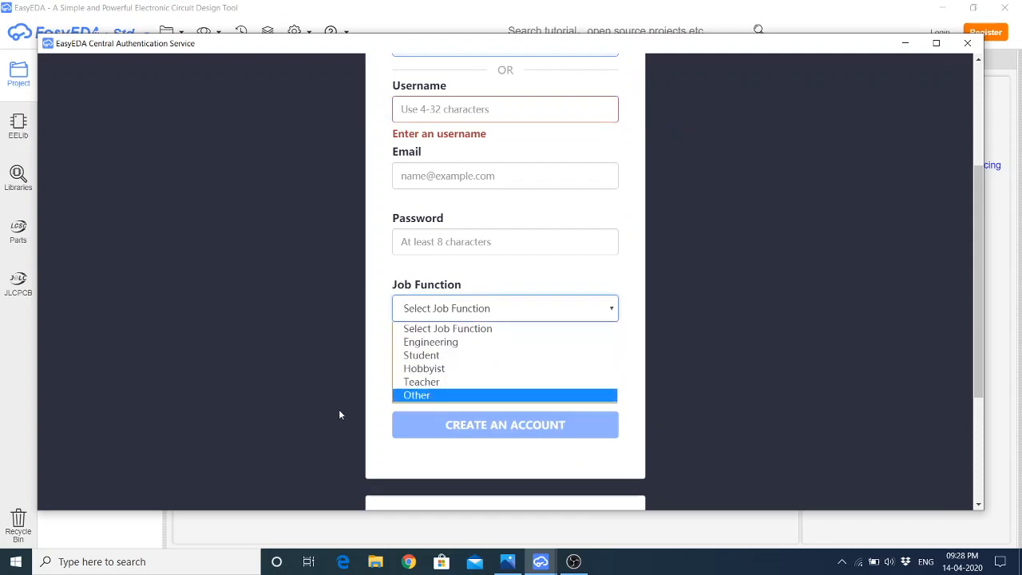
pyautogui.click(380, 395)
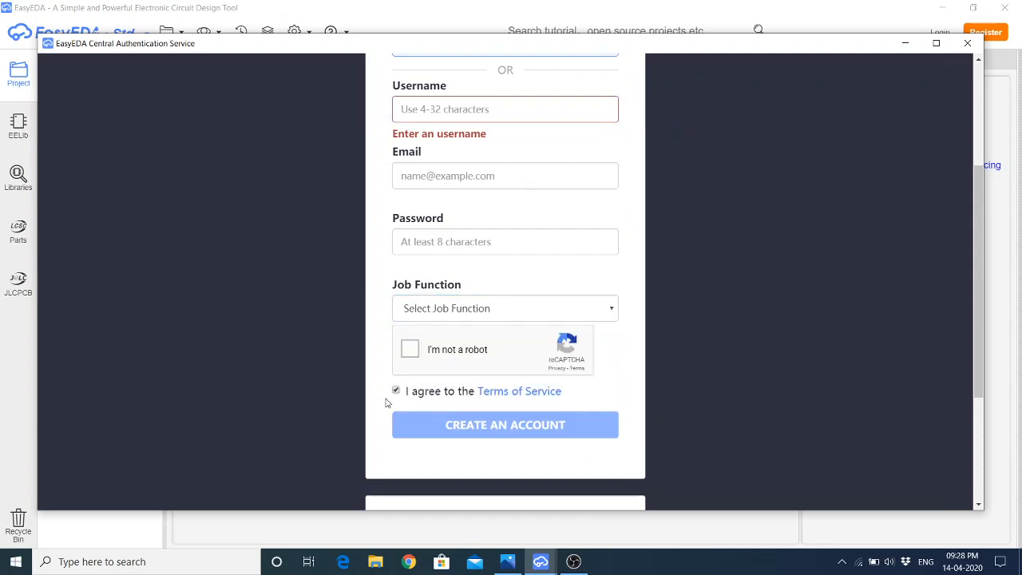
pyautogui.click(487, 408)
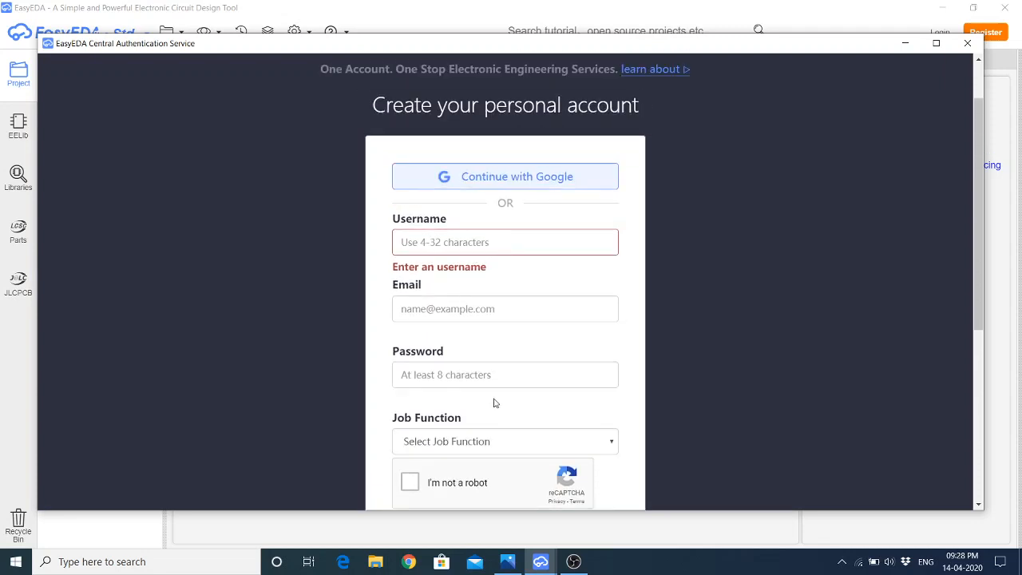
pyautogui.scroll(-4, 492, 402)
pyautogui.scroll(5, 470, 260)
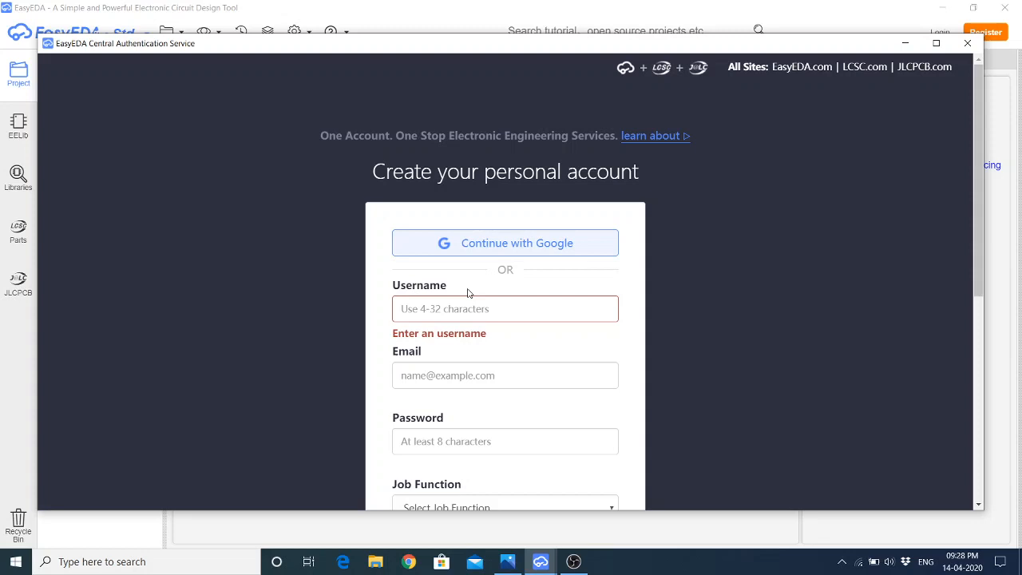
pyautogui.scroll(-4, 484, 337)
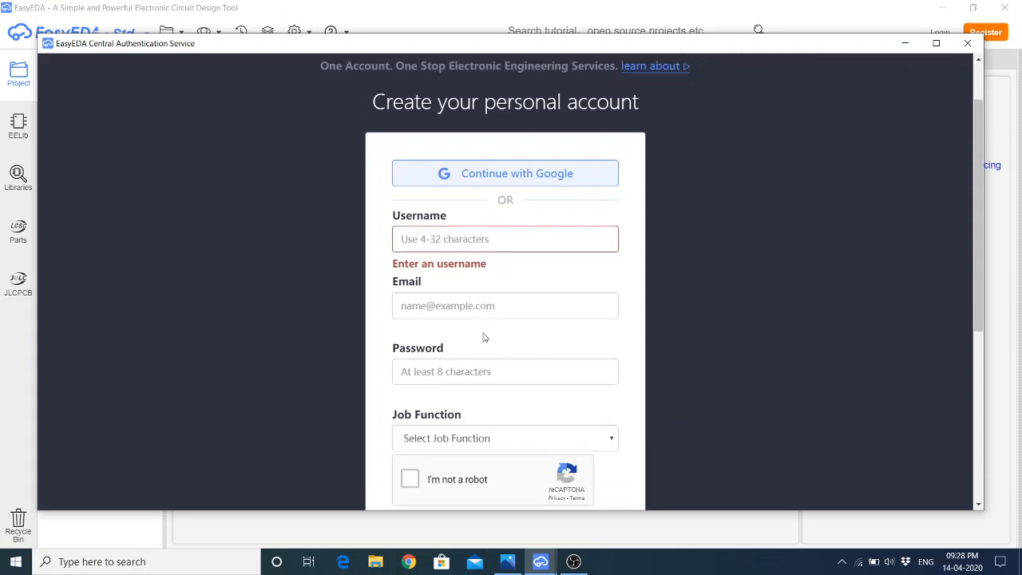
pyautogui.click(569, 398)
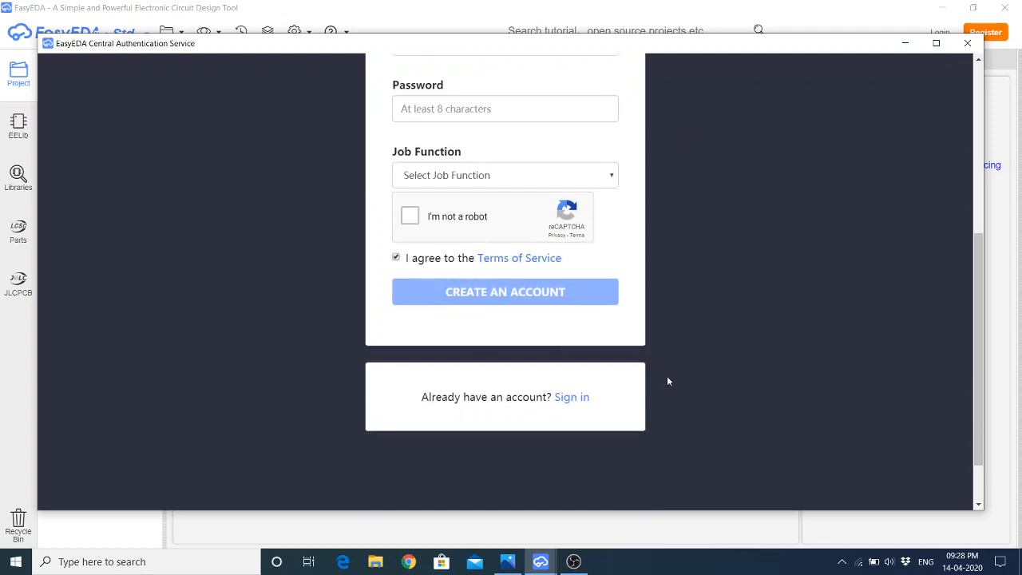
pyautogui.scroll(-3, 668, 381)
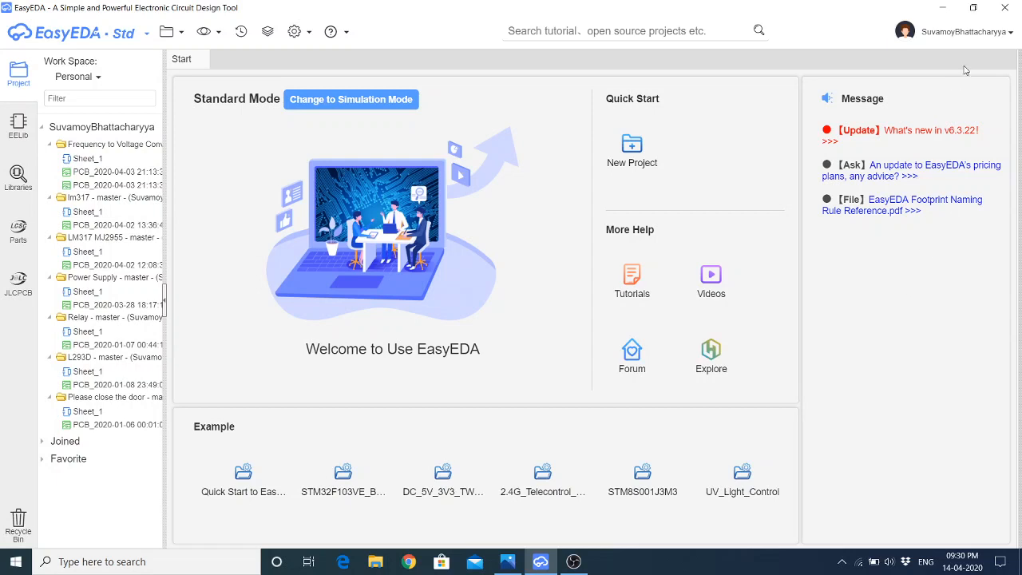
# Collapse all seven project folders in the personal workspace's project tree
pyautogui.click(997, 32)
pyautogui.click(49, 144)
pyautogui.click(50, 158)
pyautogui.click(50, 171)
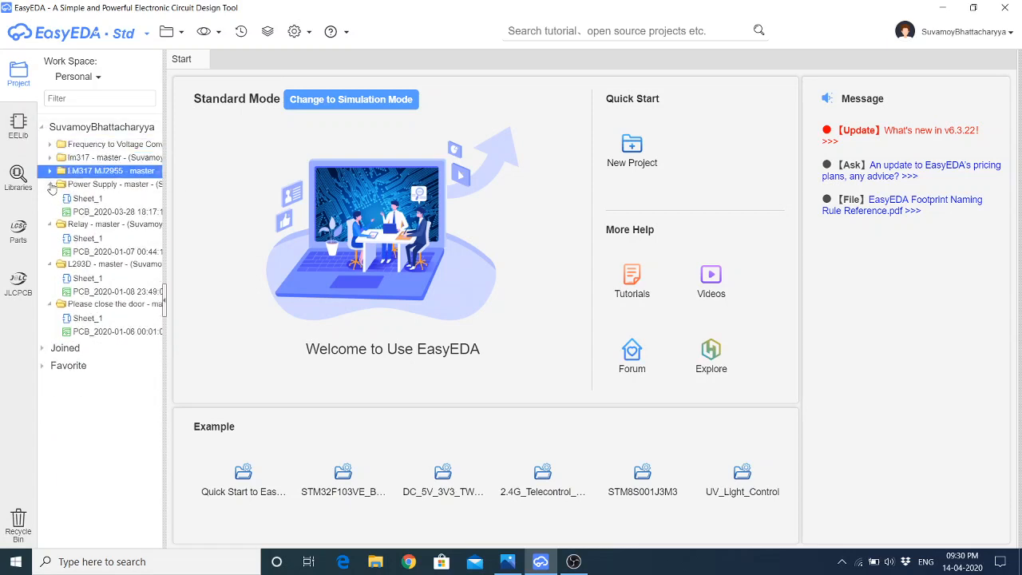
pyautogui.click(50, 184)
pyautogui.click(51, 197)
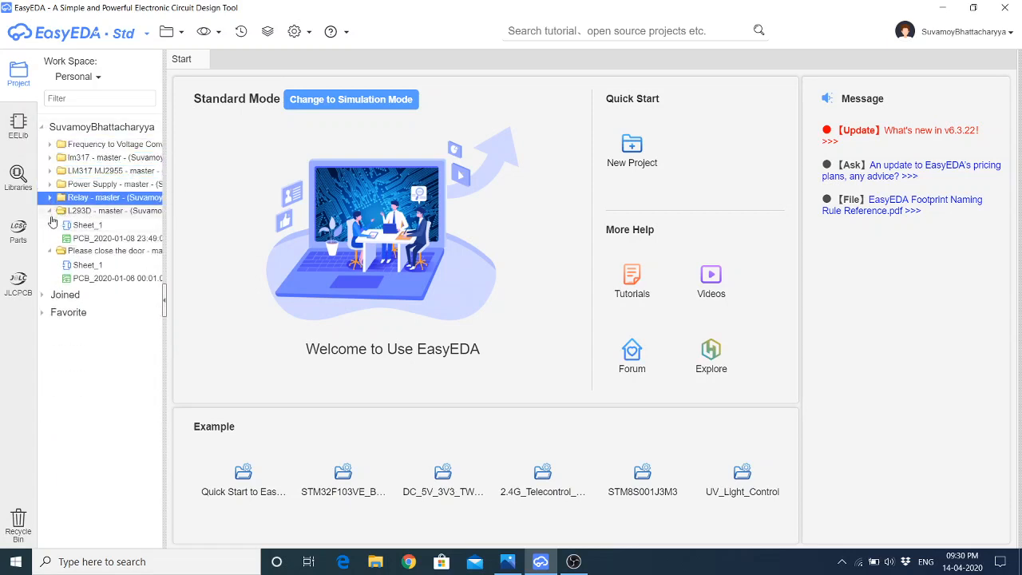
pyautogui.click(51, 211)
pyautogui.click(50, 224)
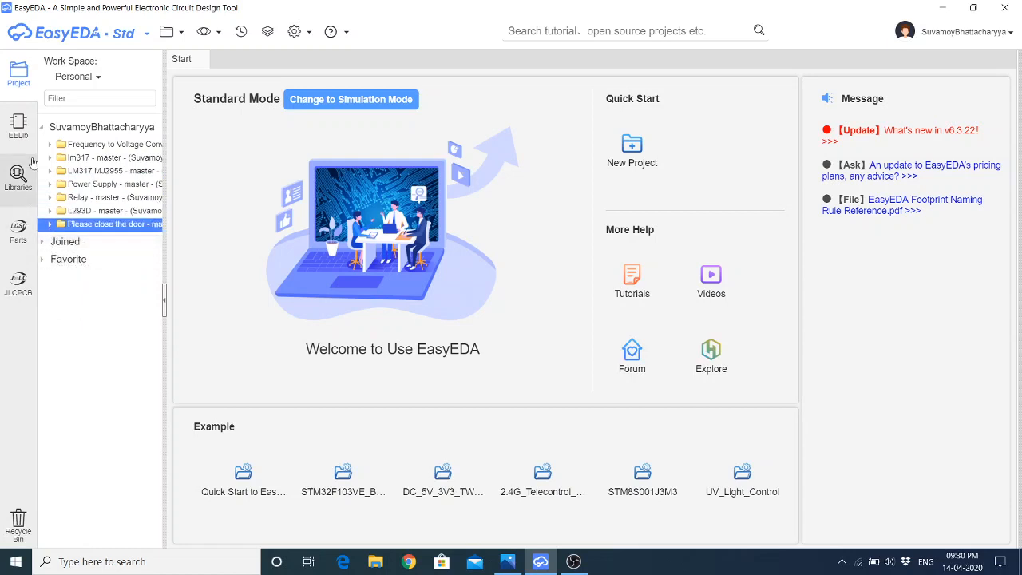
# Create a new project titled "Rain_Alarm" with the description "For educational purpose"
pyautogui.click(169, 31)
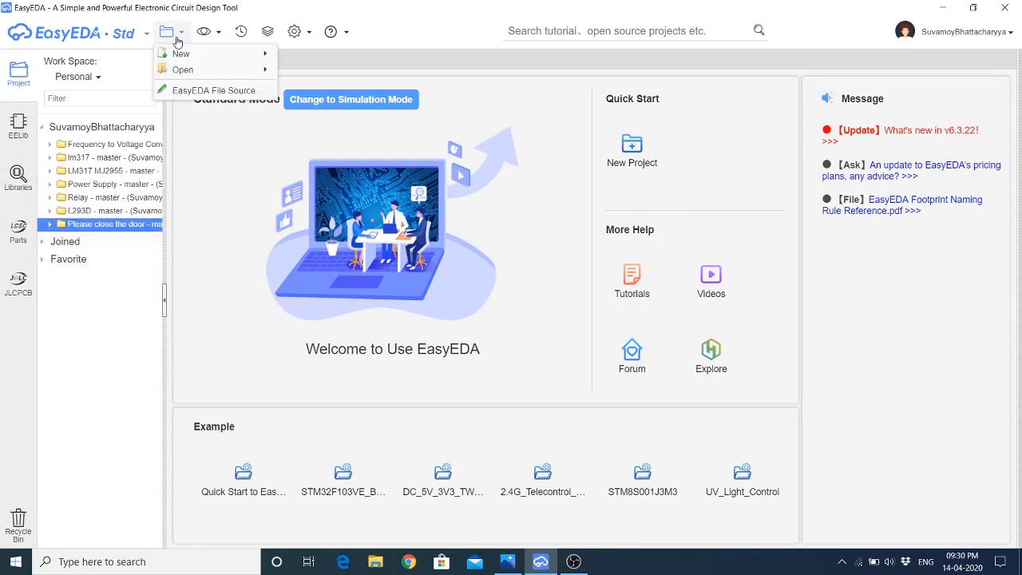
pyautogui.moveTo(180, 53)
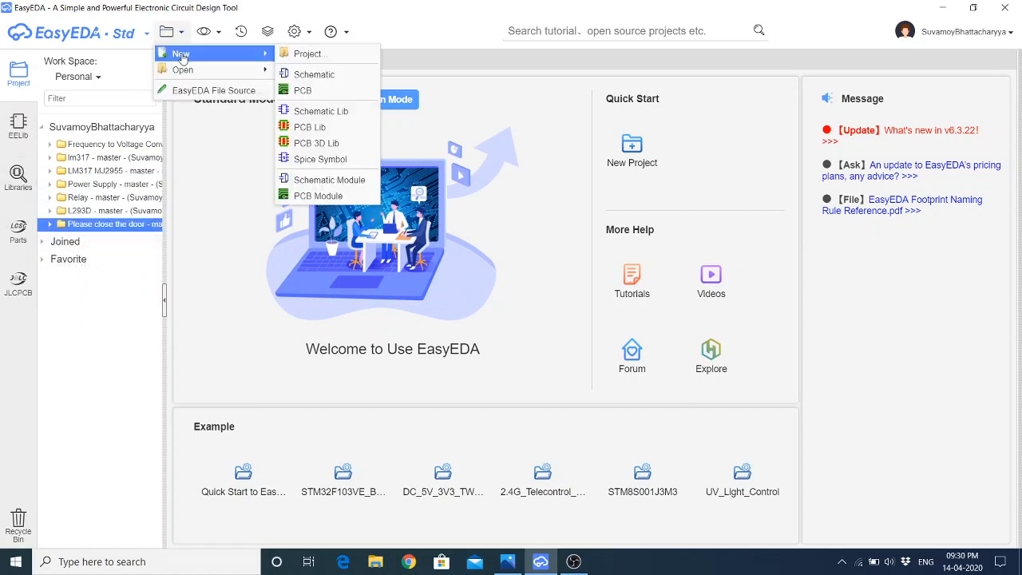
pyautogui.click(307, 56)
pyautogui.click(405, 196)
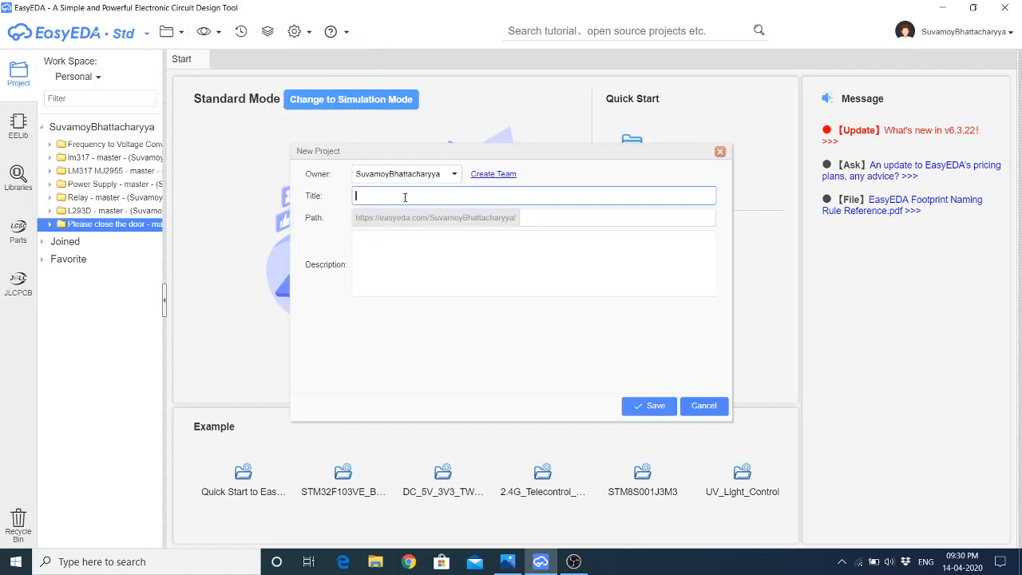
pyautogui.write('Rain_Alarm')
pyautogui.click(429, 249)
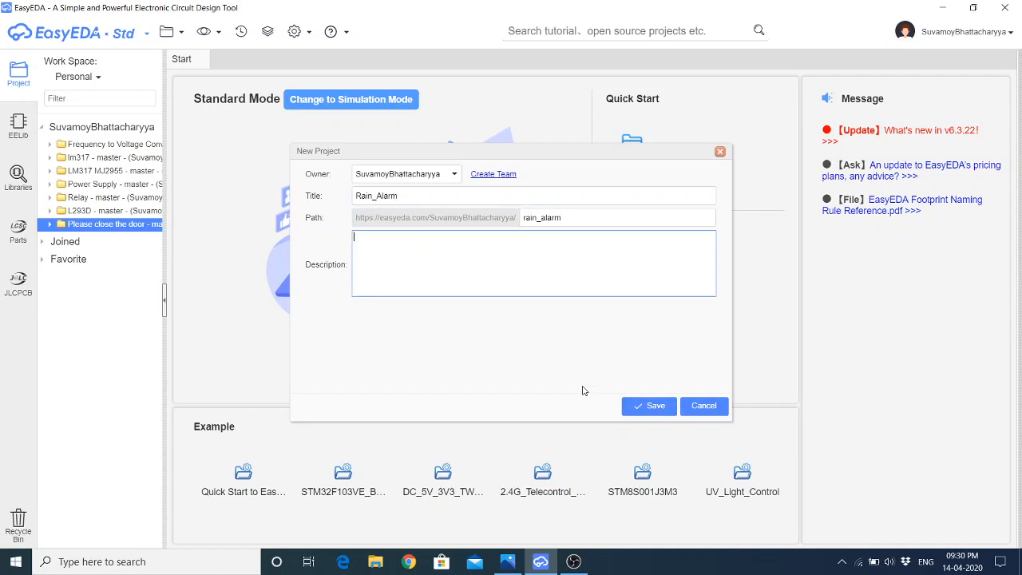
pyautogui.write('For')
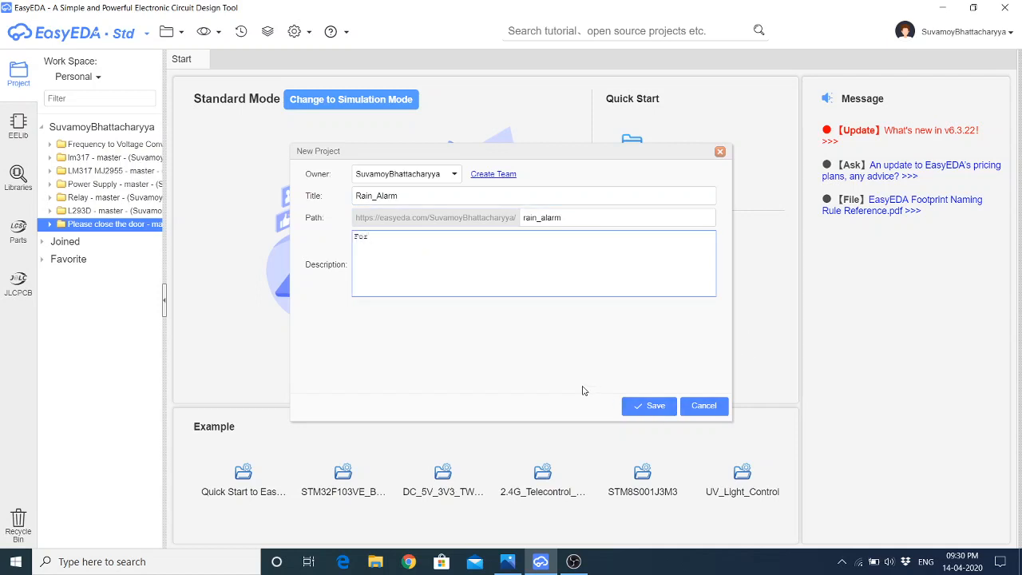
pyautogui.write(' educational purpose')
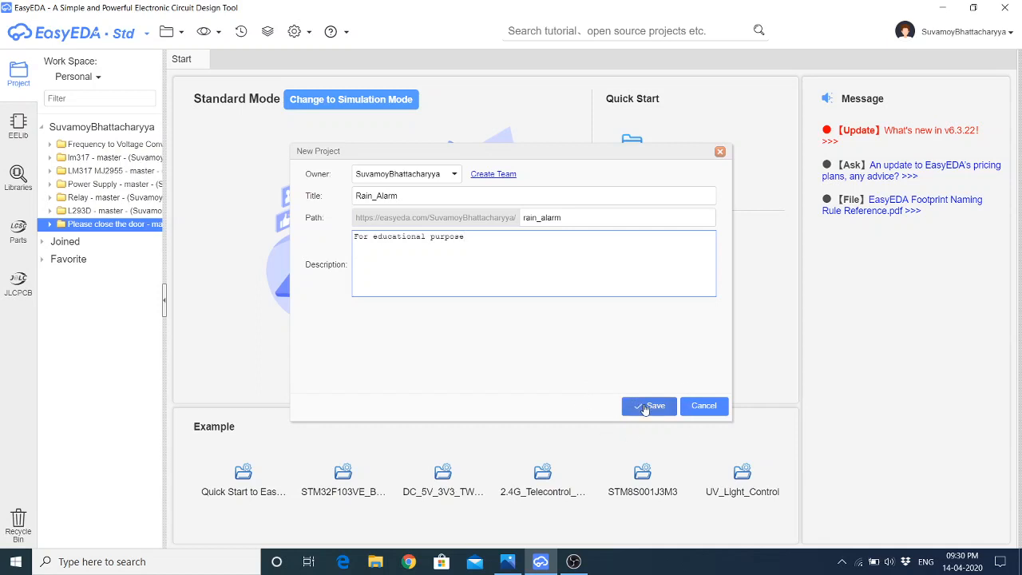
pyautogui.click(645, 407)
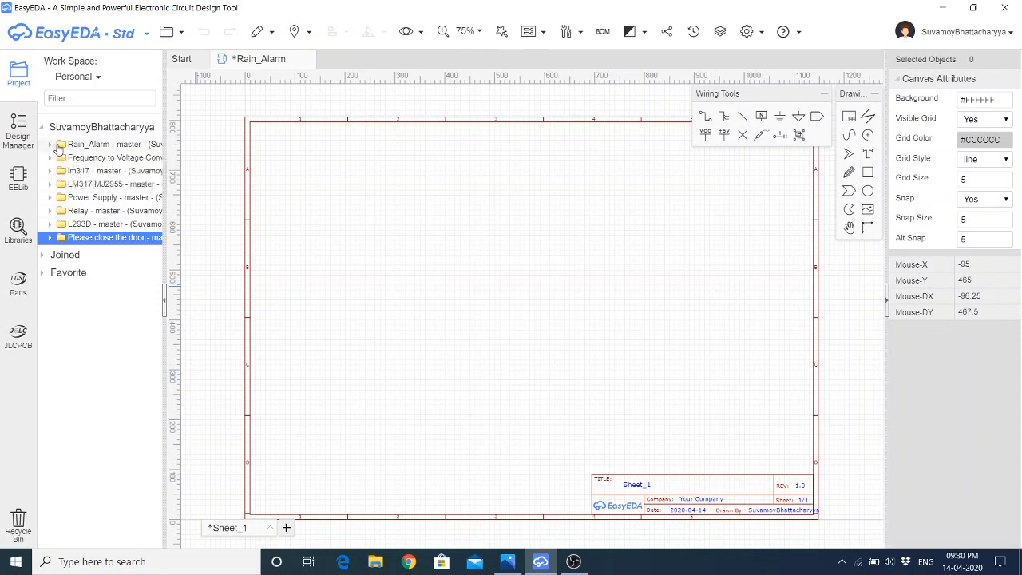
# Expand the Rain_Alarm project folder, and view the Rain_Alarm_Circuit.jpg reference schematic in Photos before returning to EasyEDA
pyautogui.click(58, 148)
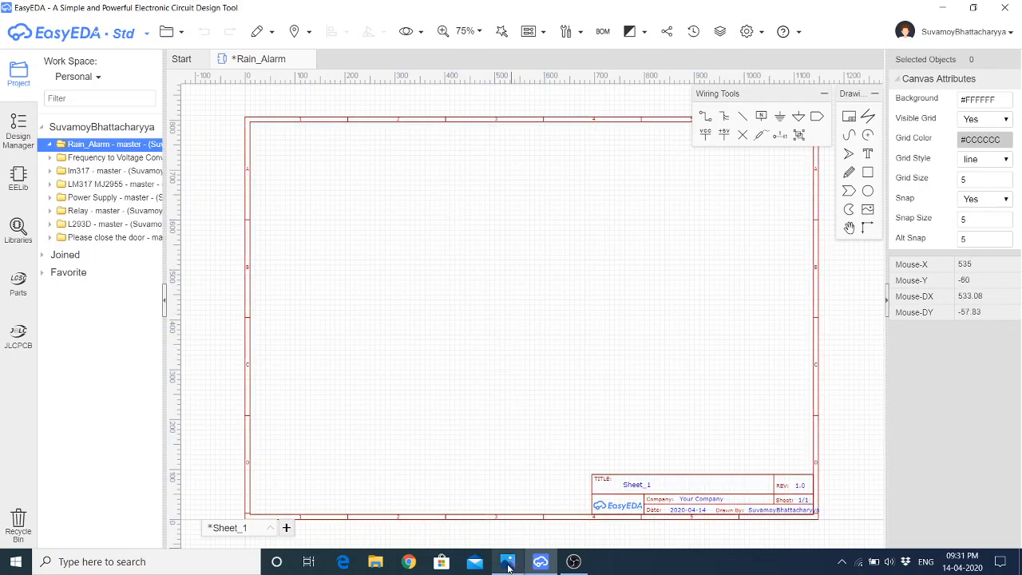
pyautogui.click(501, 502)
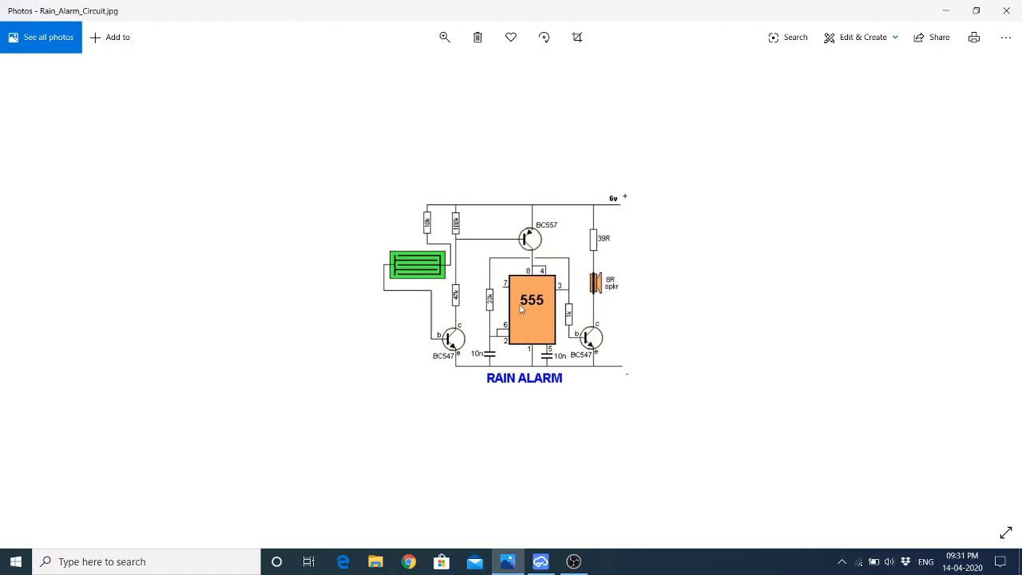
pyautogui.click(541, 562)
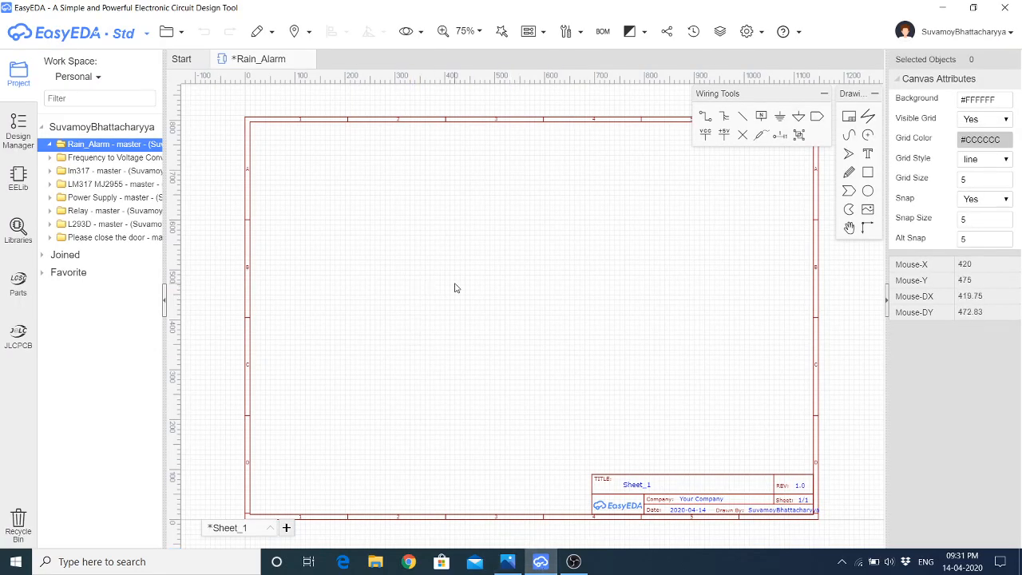
pyautogui.click(166, 31)
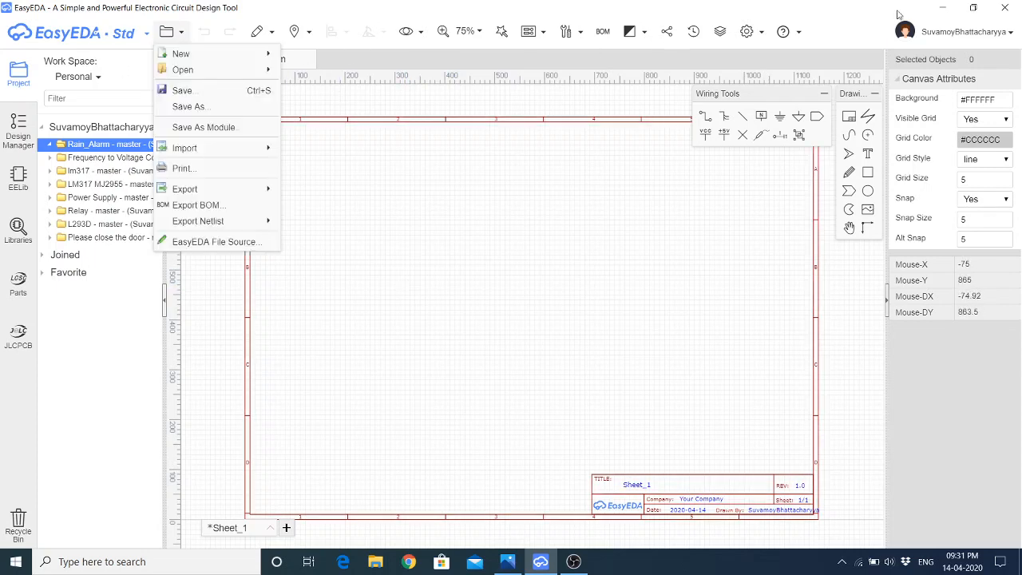
pyautogui.click(368, 192)
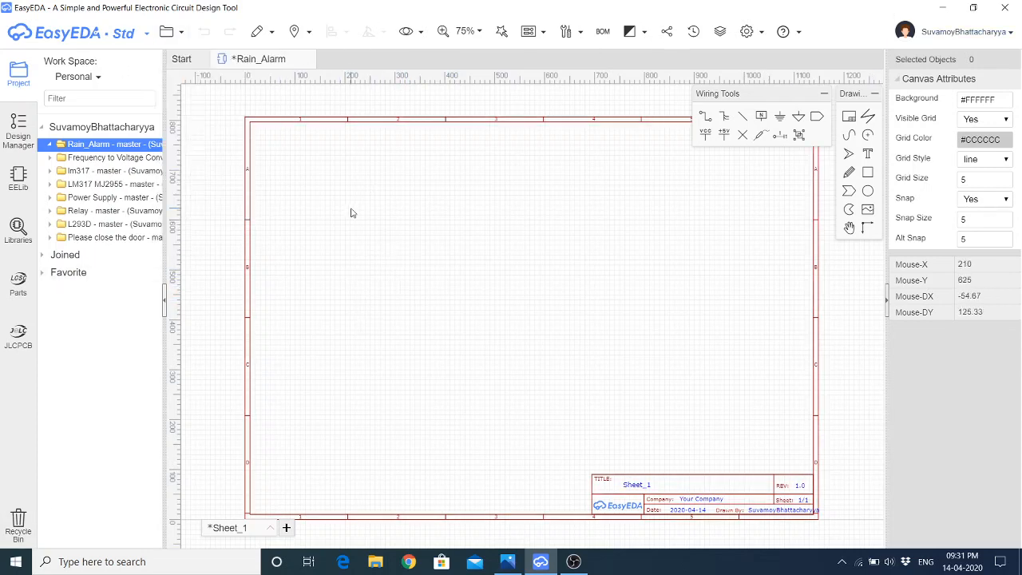
# Search the schematic symbol libraries for "555" and look through the matching LCSC parts
pyautogui.click(17, 230)
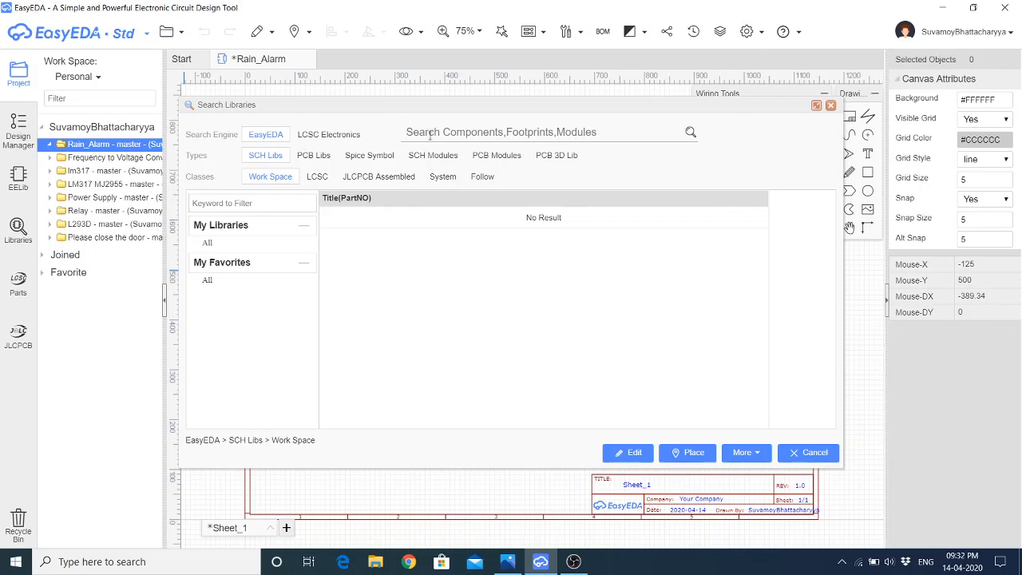
pyautogui.write('555')
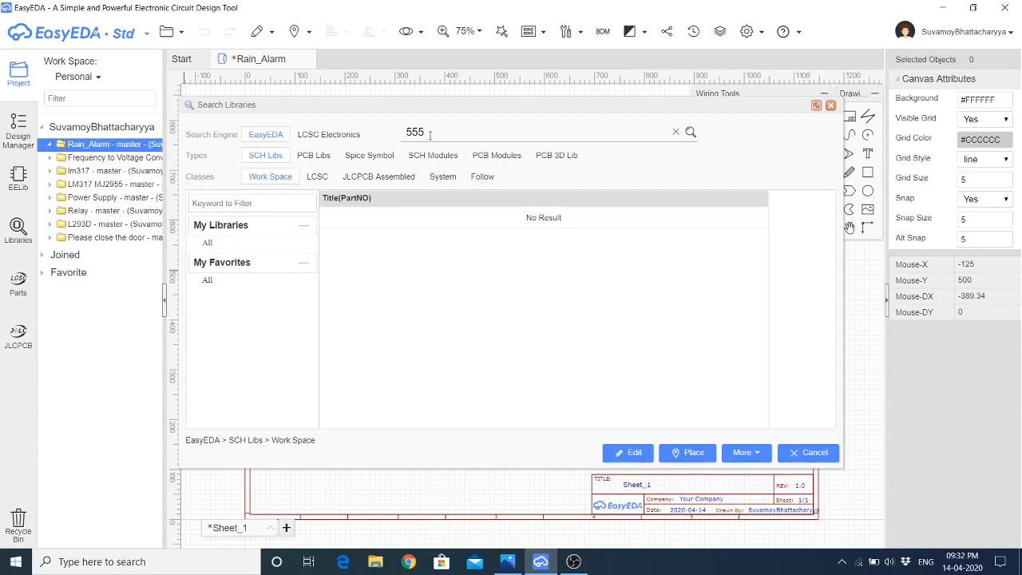
pyautogui.press('Return')
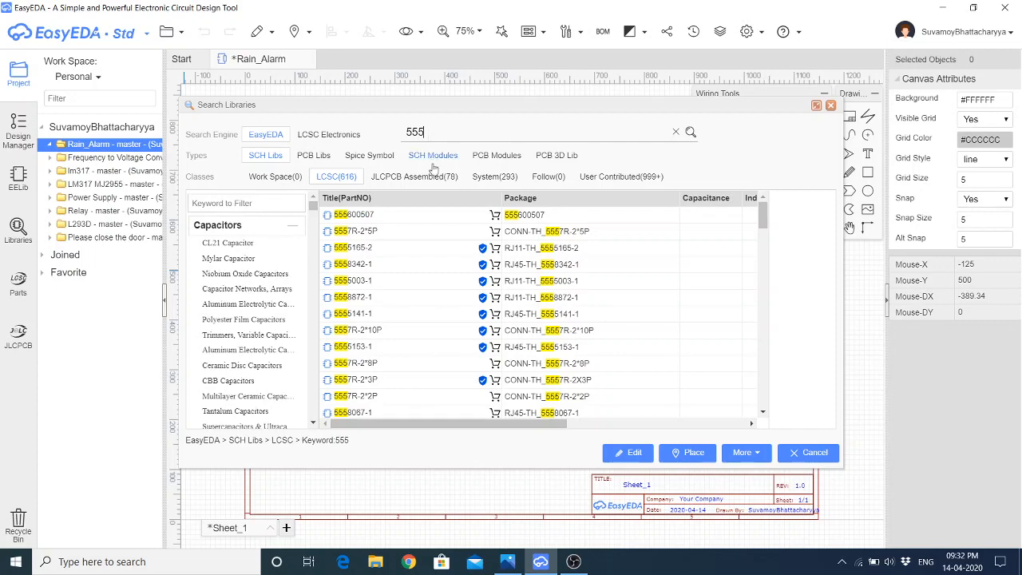
pyautogui.scroll(-5, 448, 271)
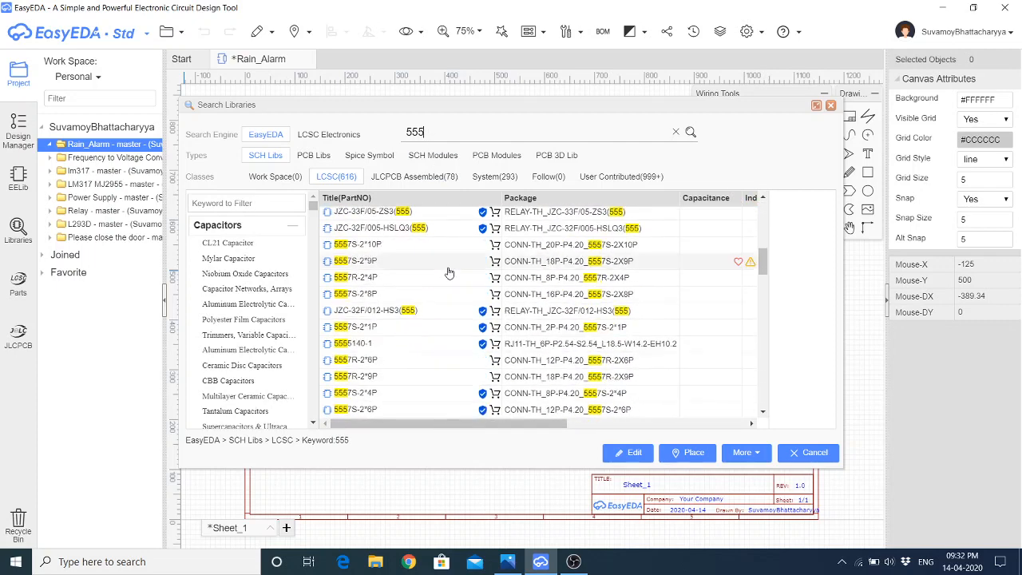
pyautogui.scroll(-5, 449, 273)
pyautogui.scroll(-5, 448, 273)
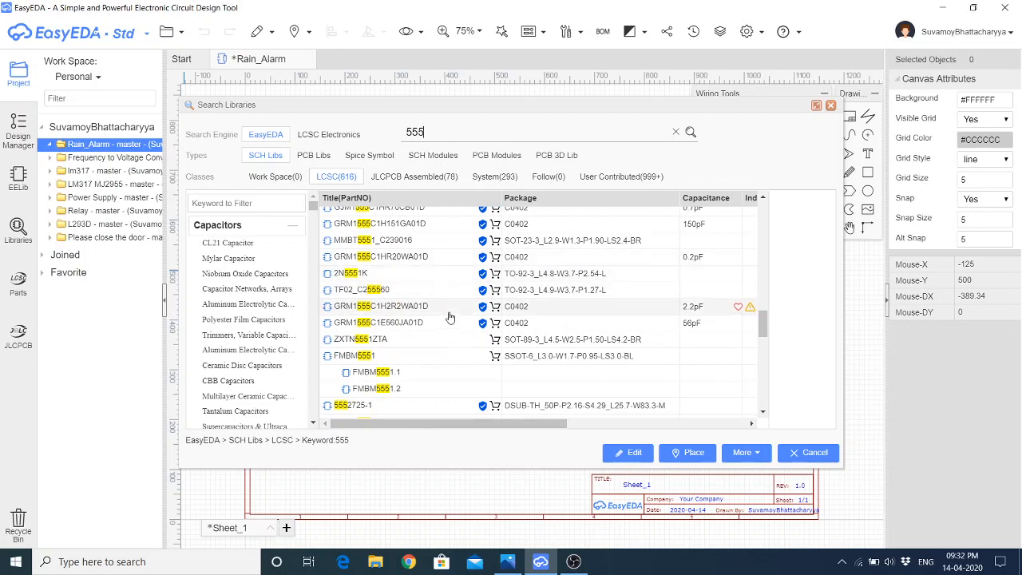
pyautogui.scroll(-5, 449, 273)
pyautogui.scroll(-5, 449, 318)
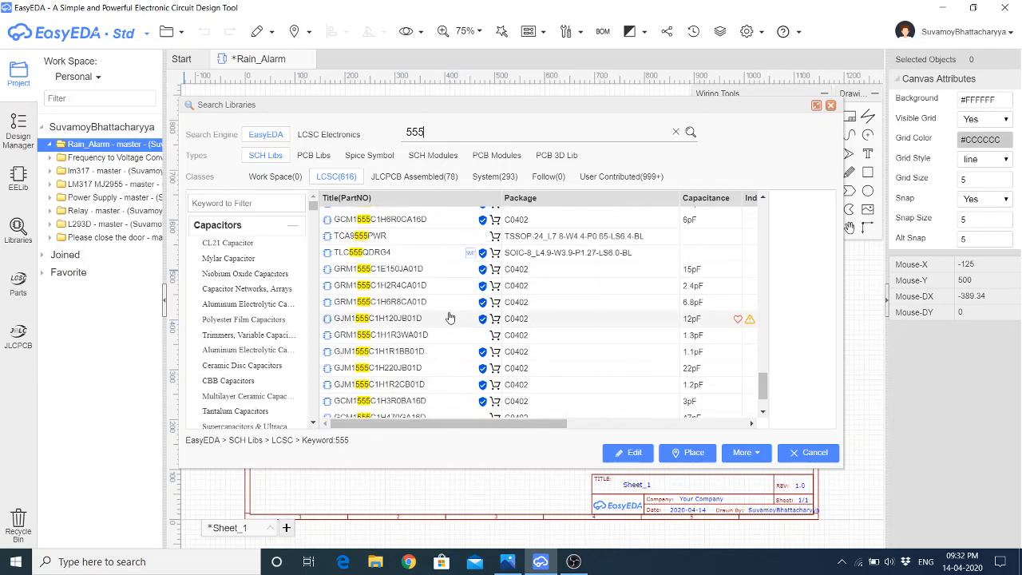
# Look through the LCSC component categories from Capacitors down to Analog ICs for one that covers the 555 timer
pyautogui.scroll(-5, 268, 292)
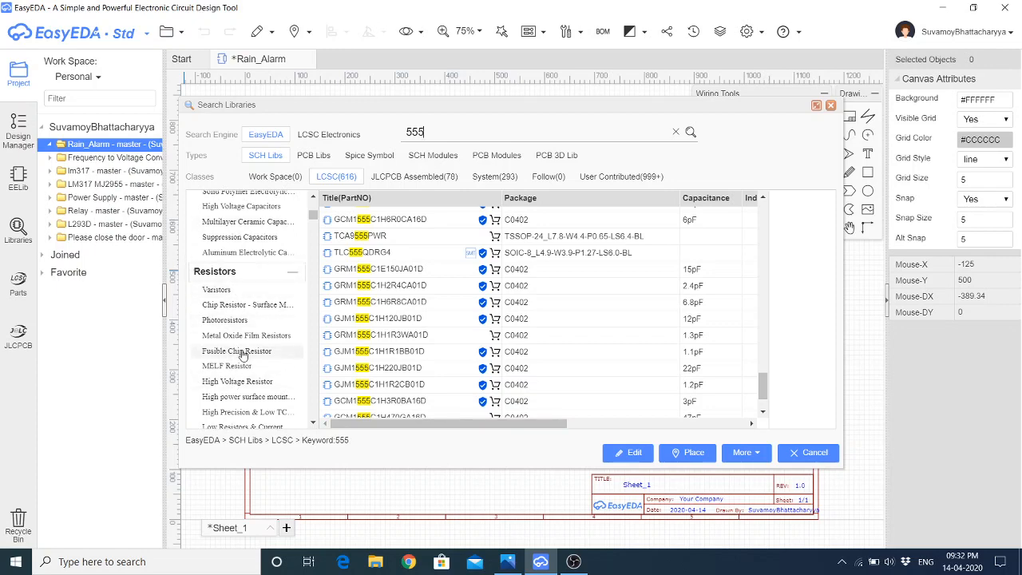
pyautogui.scroll(-3, 243, 354)
pyautogui.scroll(-6, 243, 355)
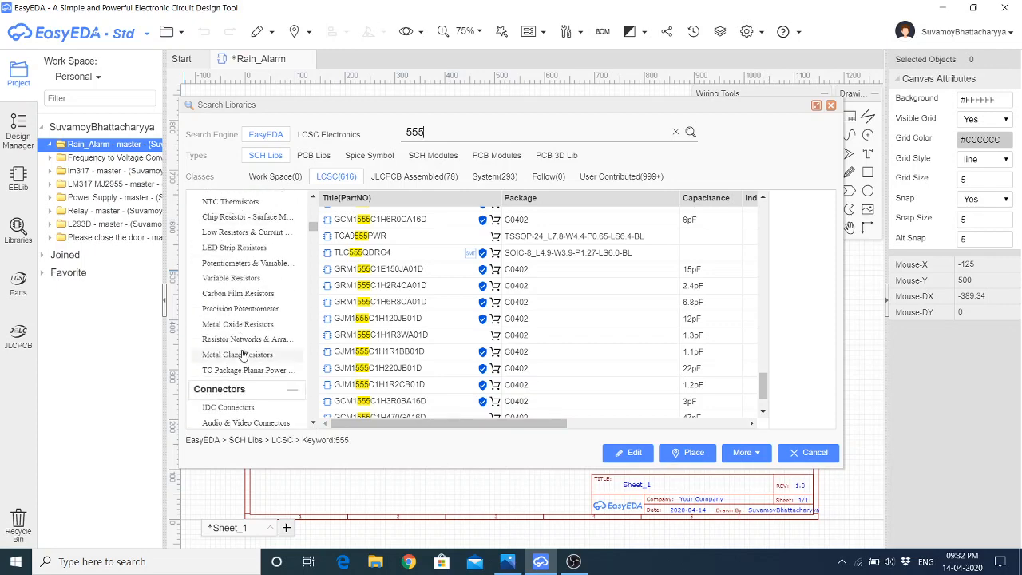
pyautogui.scroll(-8, 242, 354)
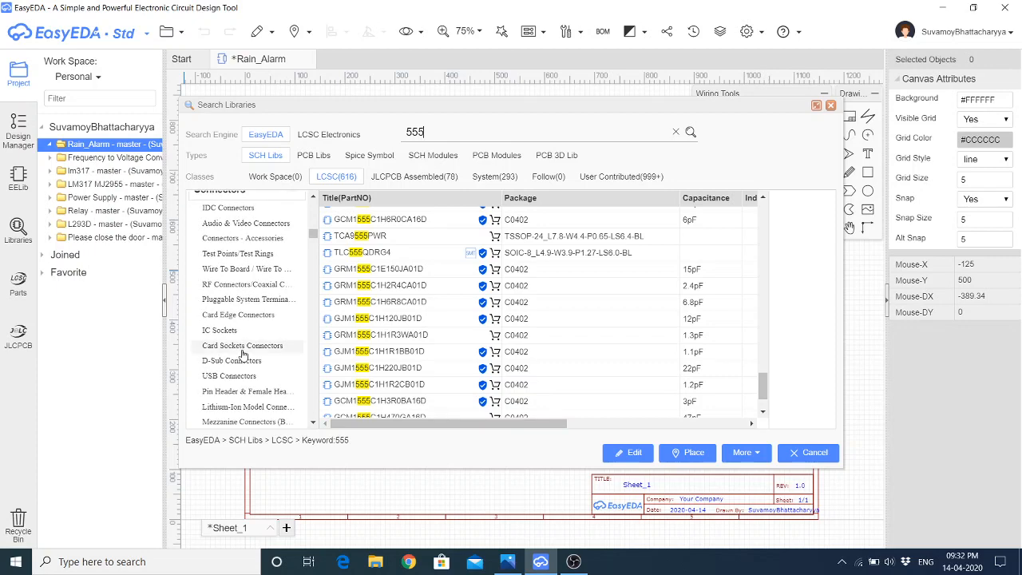
pyautogui.scroll(-10, 242, 354)
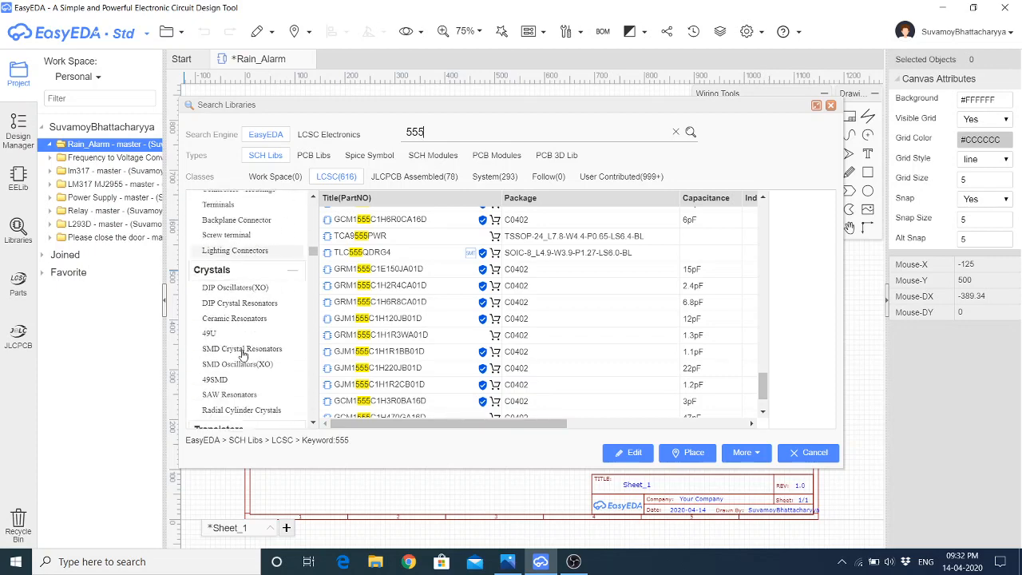
pyautogui.scroll(-10, 242, 354)
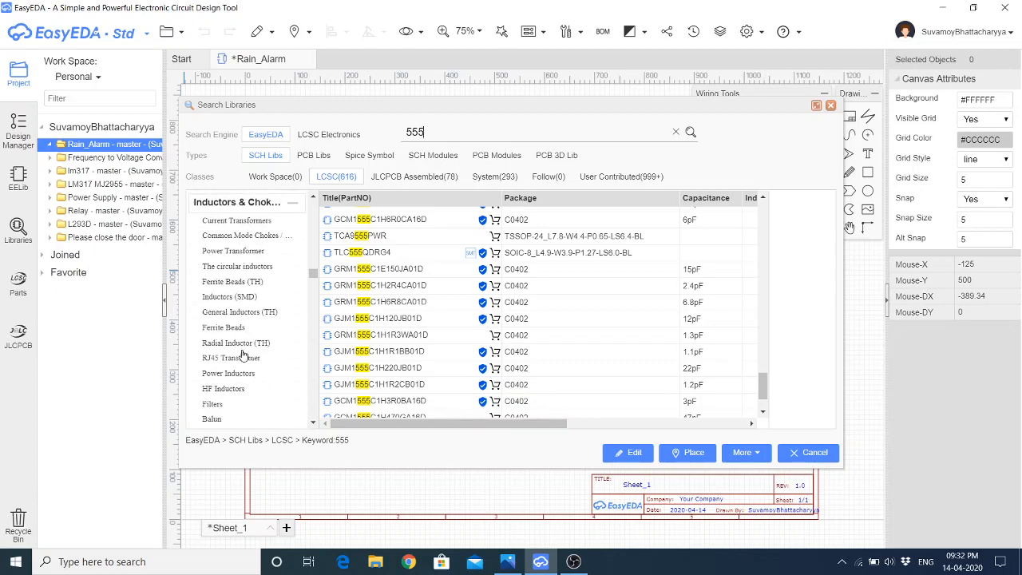
pyautogui.scroll(3, 243, 355)
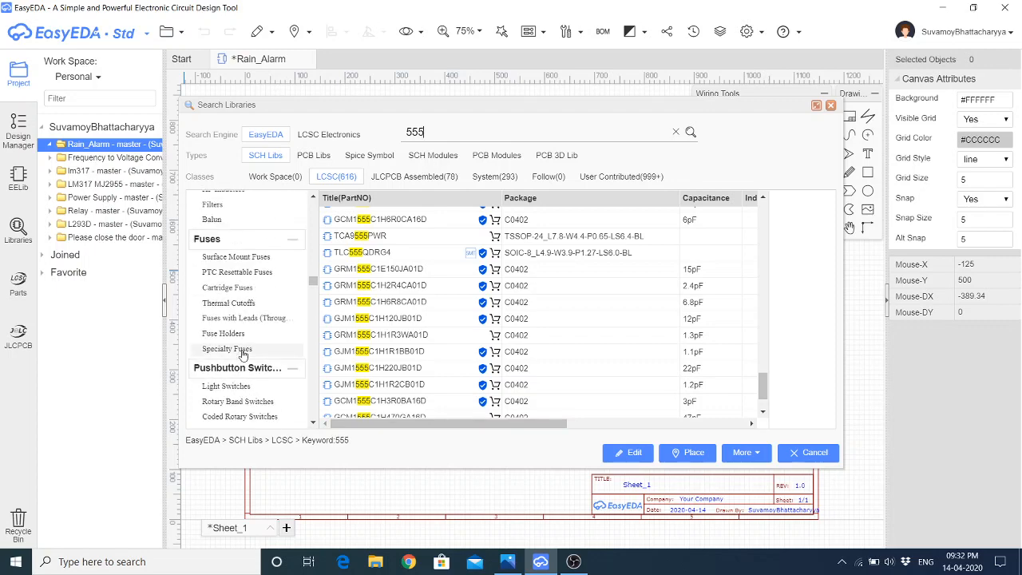
pyautogui.scroll(-8, 243, 354)
pyautogui.scroll(-8, 243, 354)
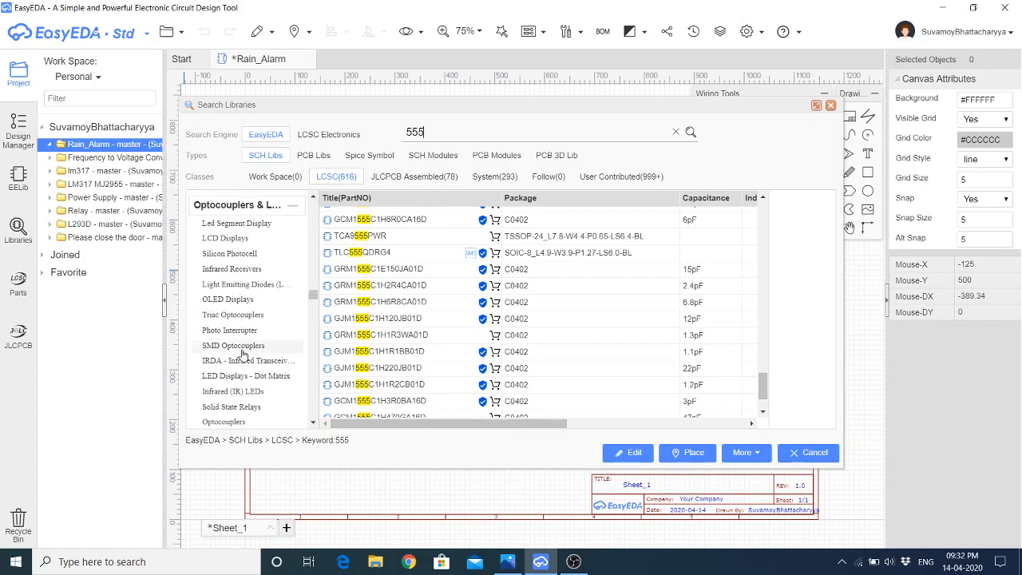
pyautogui.scroll(-3, 242, 355)
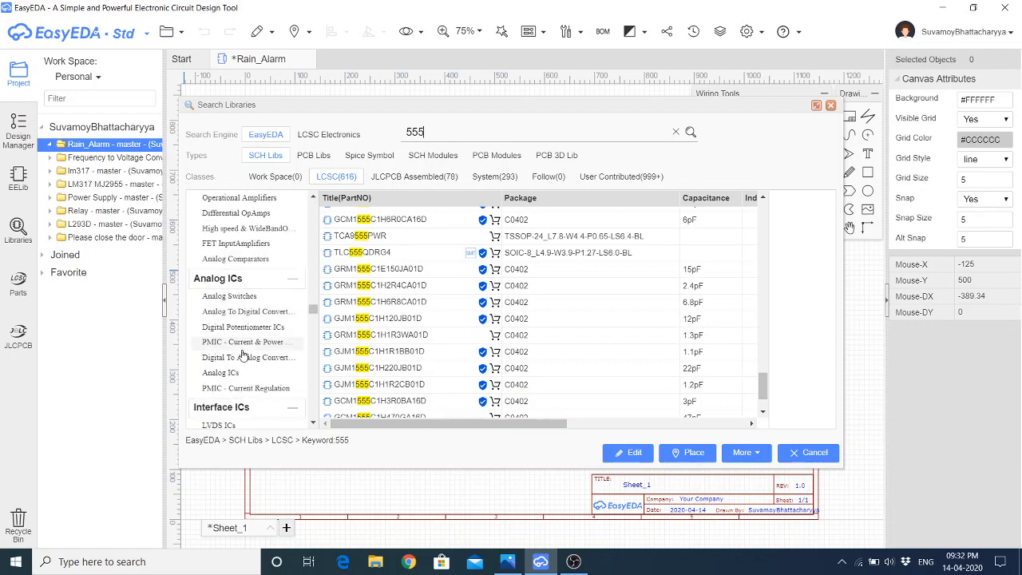
# Check the Analog ICs subcategories for a 555 timer, from Analog Switches through the converters to Analog ICs
pyautogui.click(231, 296)
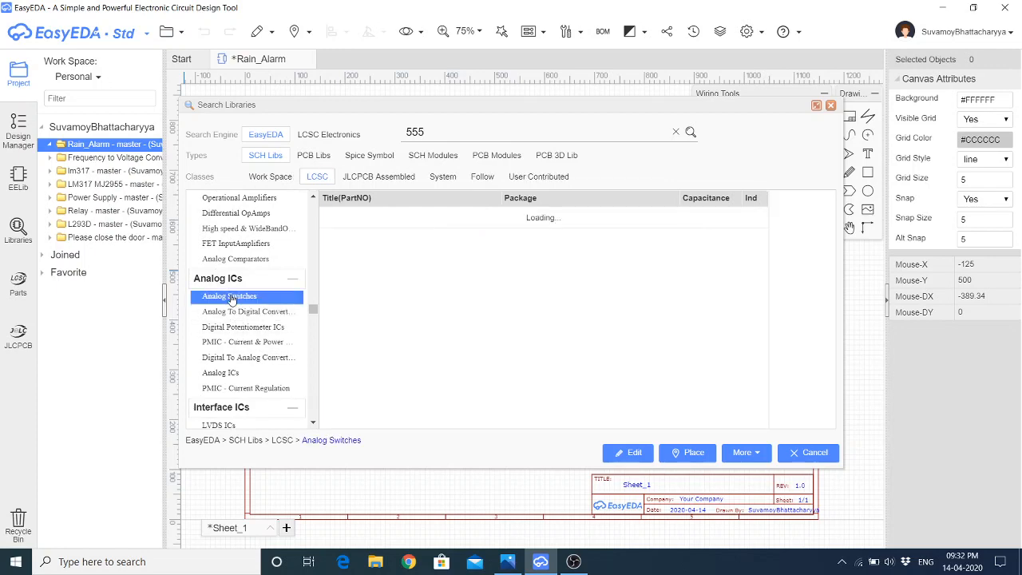
pyautogui.click(231, 372)
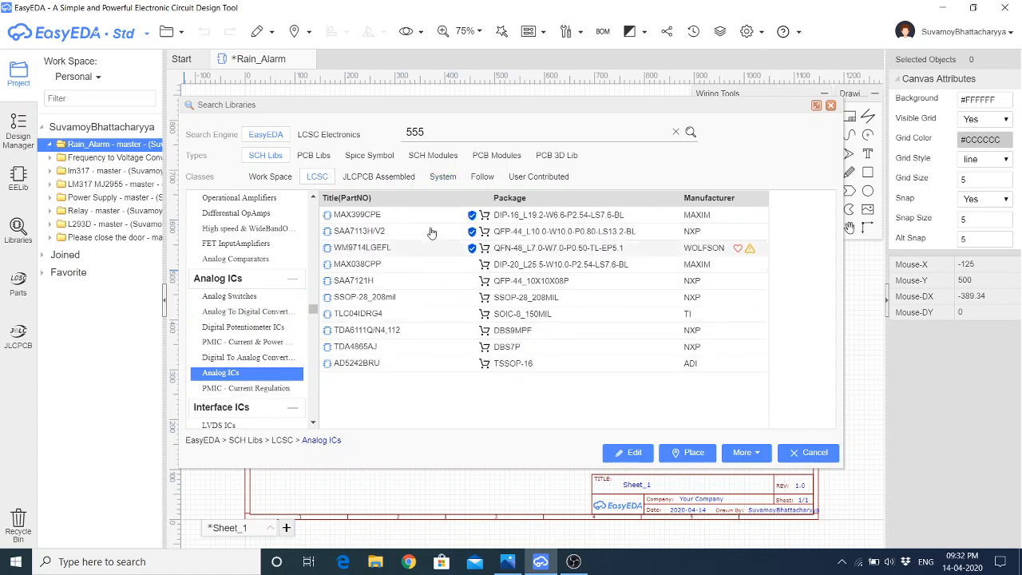
pyautogui.click(230, 312)
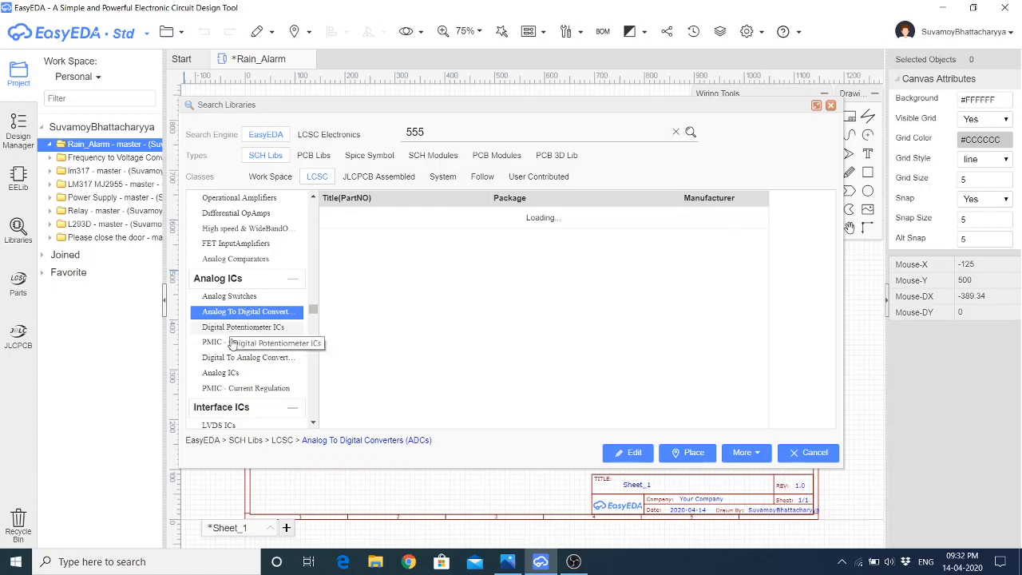
pyautogui.click(233, 332)
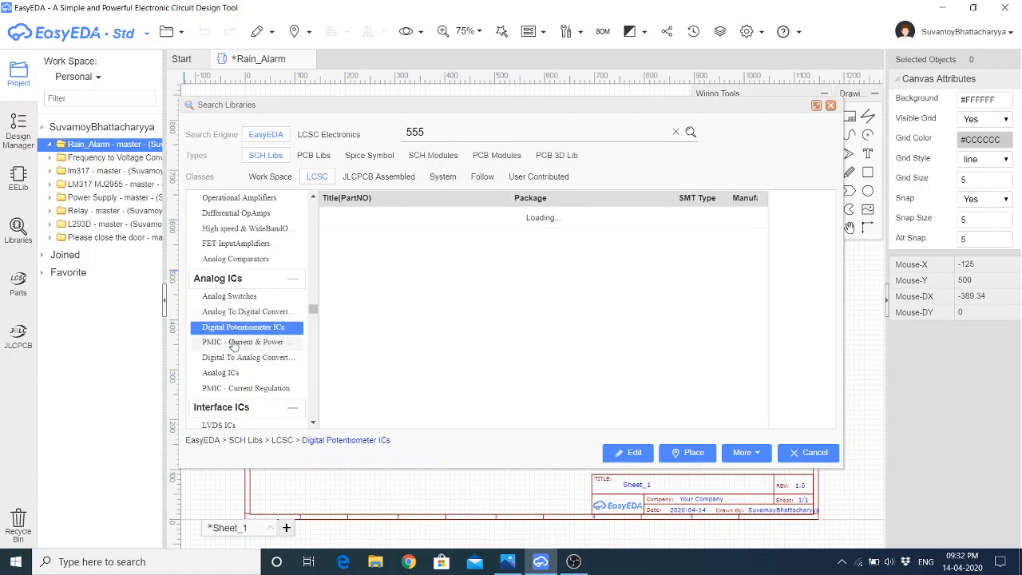
pyautogui.click(234, 344)
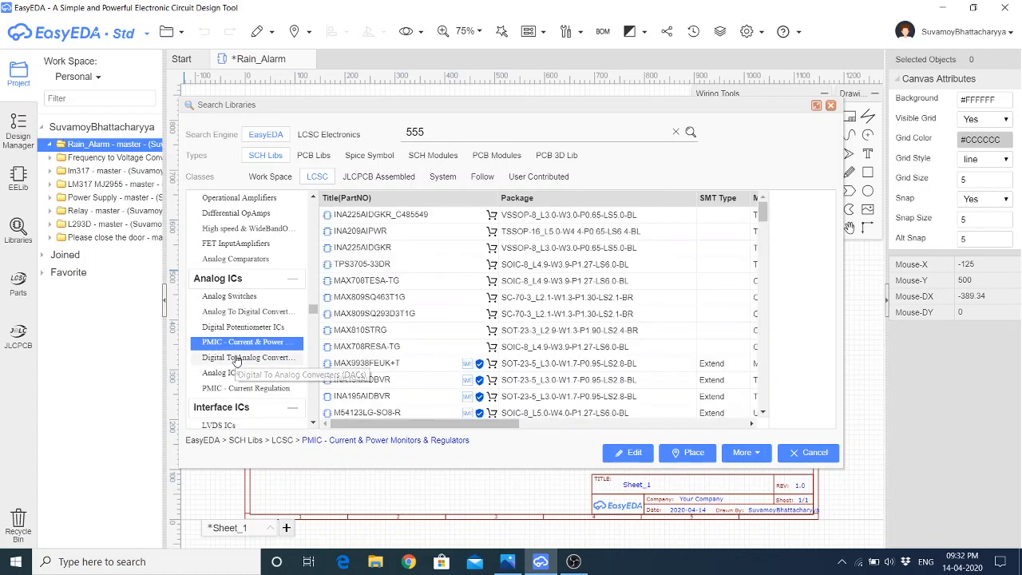
pyautogui.click(237, 358)
pyautogui.click(237, 375)
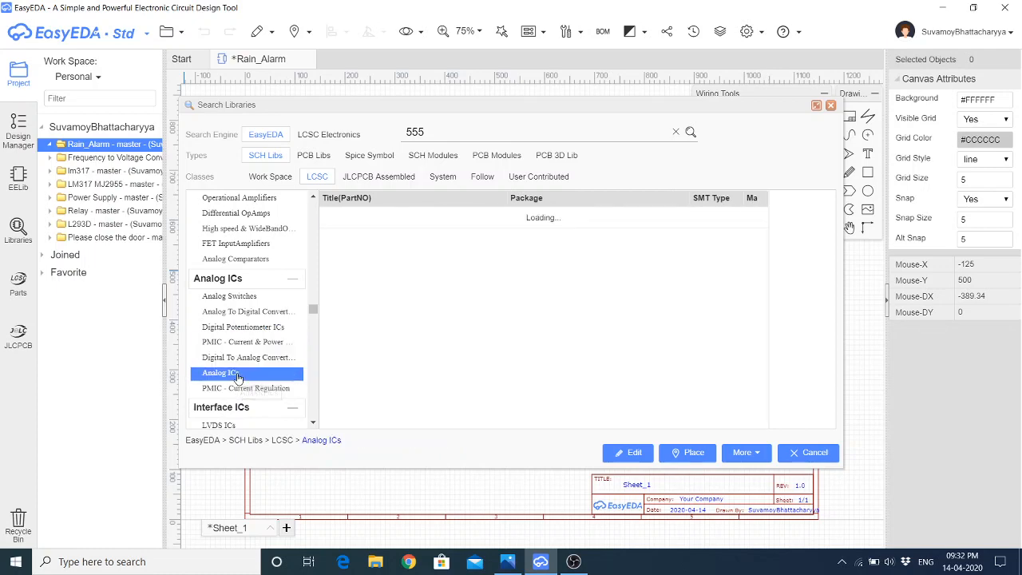
# Examine the parts in the Motor Drivers subcategory of Driver ICs, and continue through the categories to Logic ICs
pyautogui.scroll(-3, 238, 351)
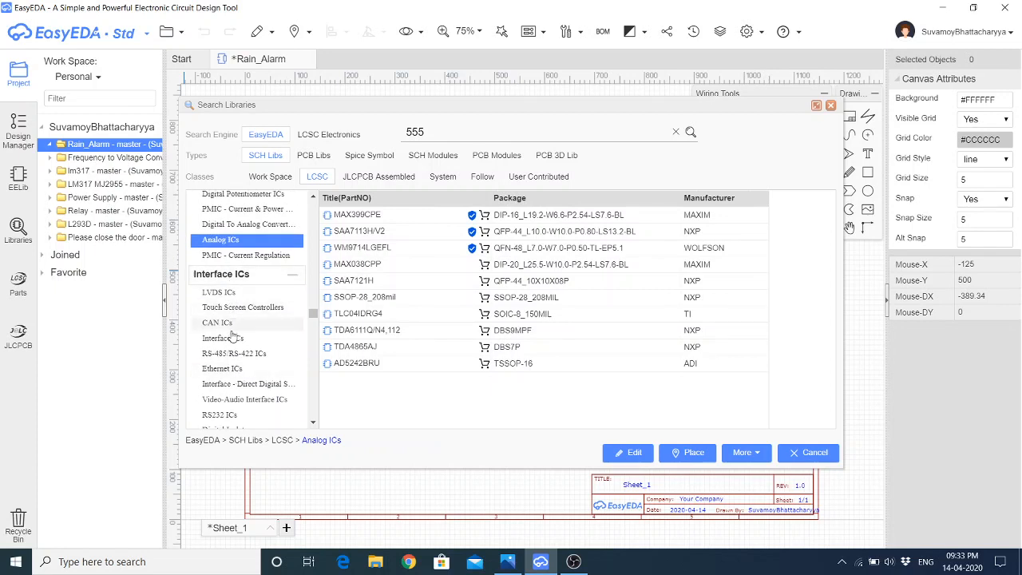
pyautogui.scroll(-5, 232, 336)
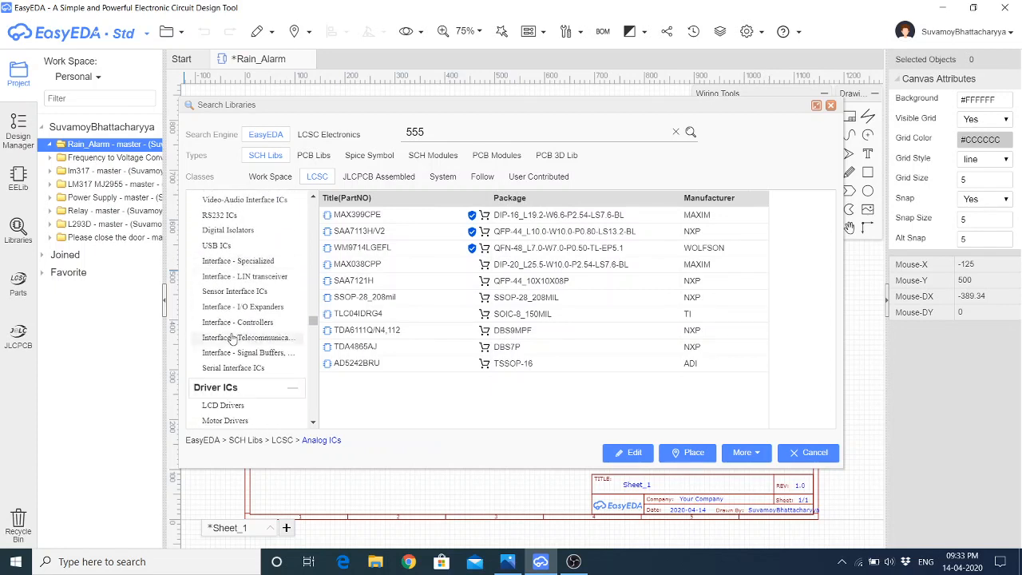
pyautogui.scroll(-2, 232, 339)
pyautogui.scroll(-2, 234, 345)
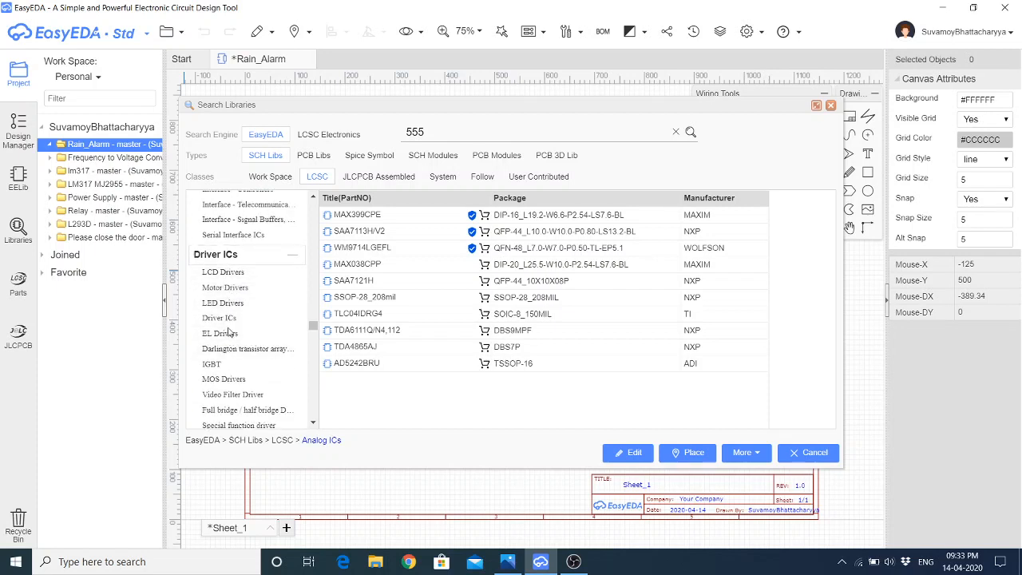
pyautogui.click(231, 292)
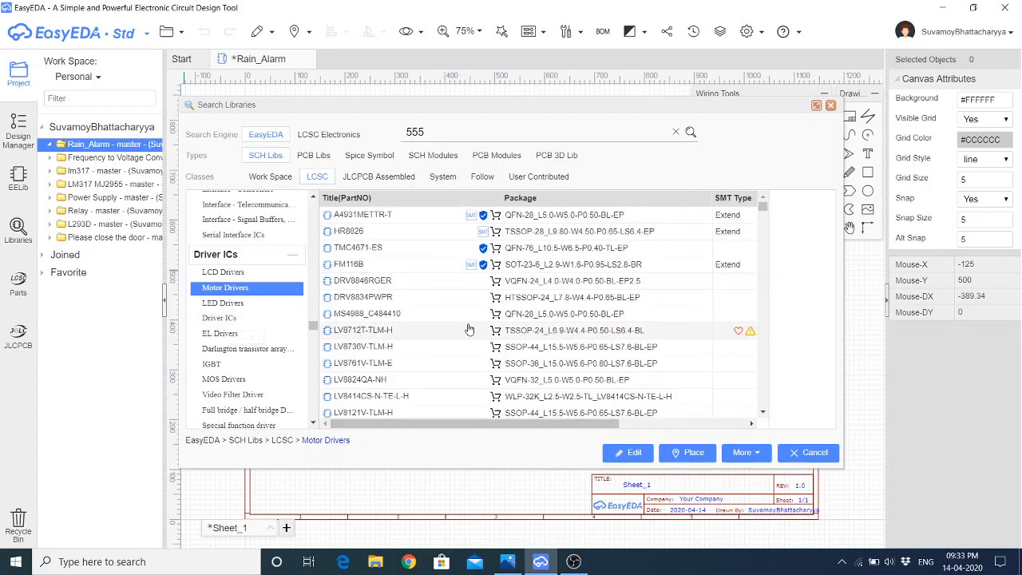
pyautogui.scroll(-5, 468, 328)
pyautogui.scroll(2, 469, 328)
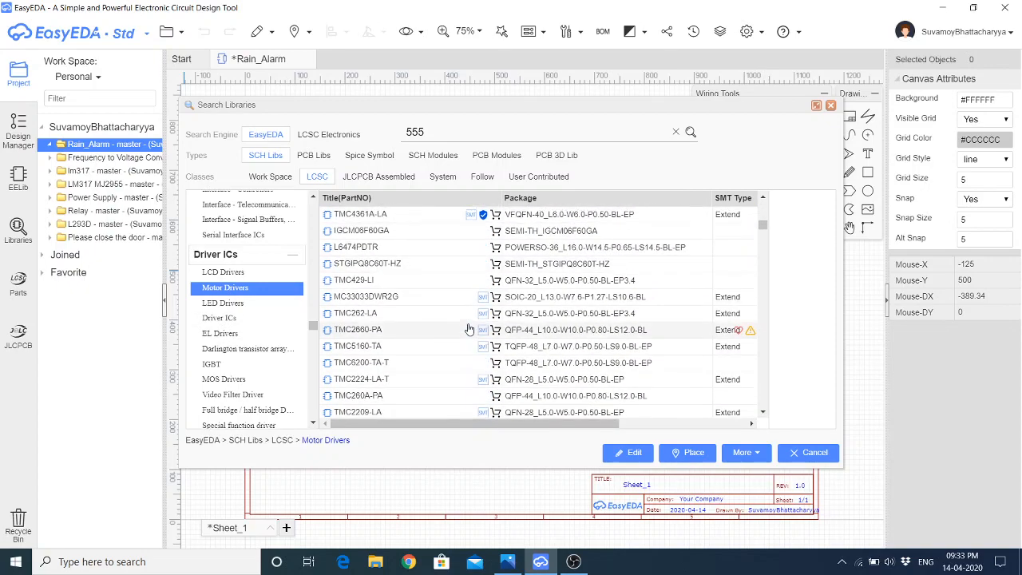
pyautogui.scroll(-10, 468, 329)
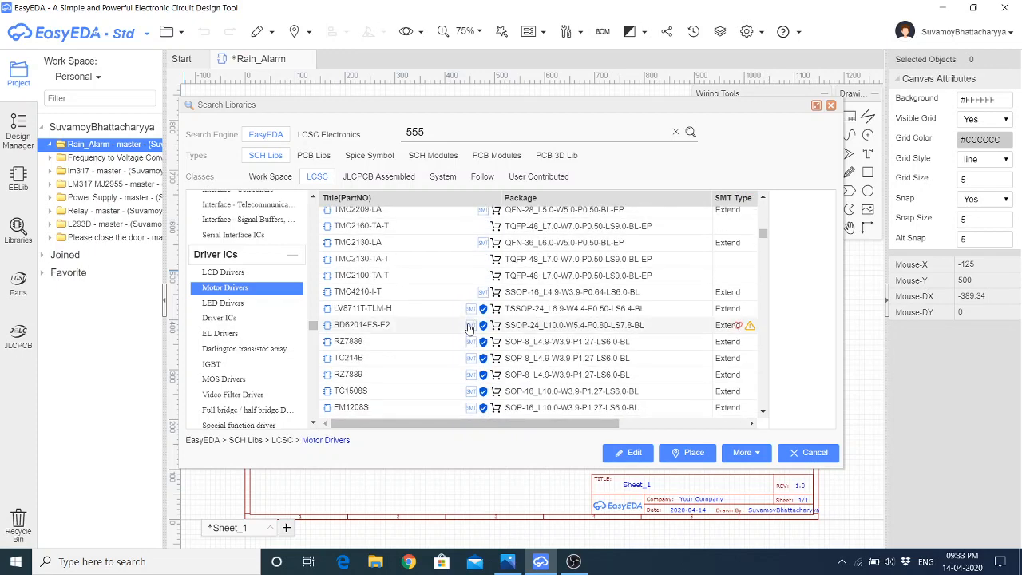
pyautogui.scroll(-1, 250, 387)
pyautogui.scroll(-3, 250, 387)
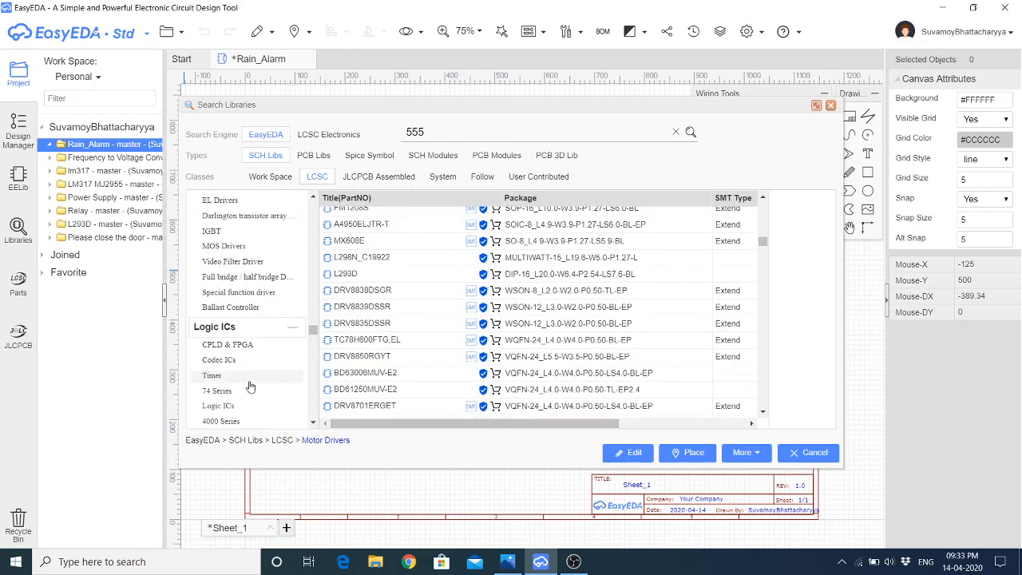
# List the Timer parts under Logic ICs and preview the TLC555CDR and NE556DR symbols and packages
pyautogui.scroll(-2, 250, 386)
pyautogui.click(217, 311)
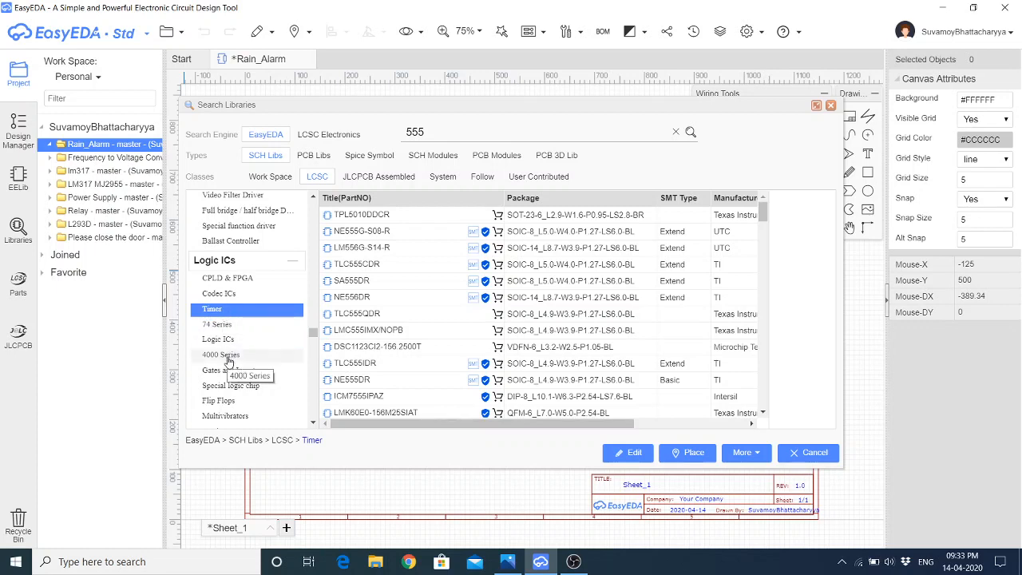
pyautogui.click(356, 270)
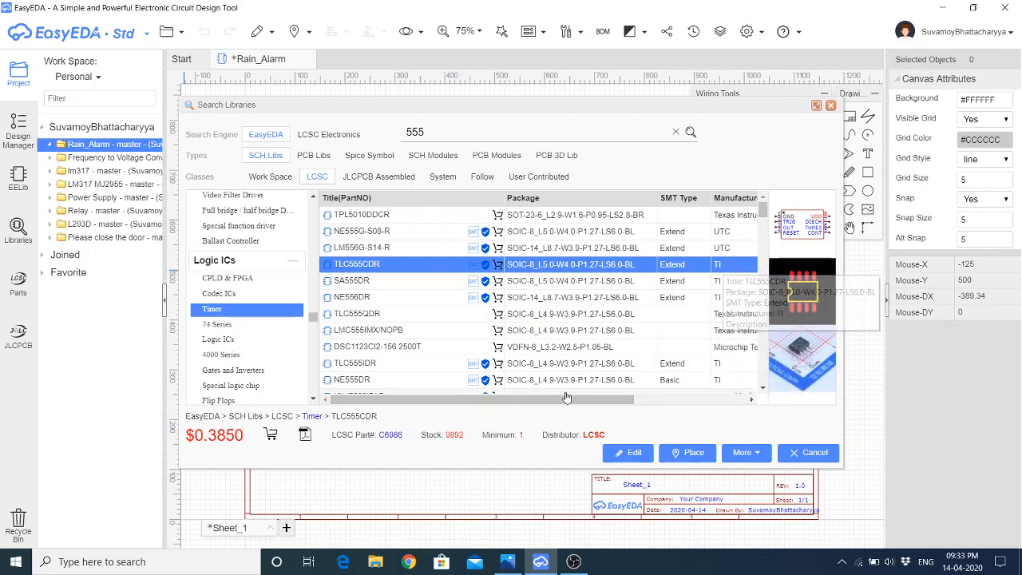
pyautogui.moveTo(570, 401)
pyautogui.mouseDown()
pyautogui.moveTo(667, 404)
pyautogui.moveTo(553, 407)
pyautogui.mouseUp()
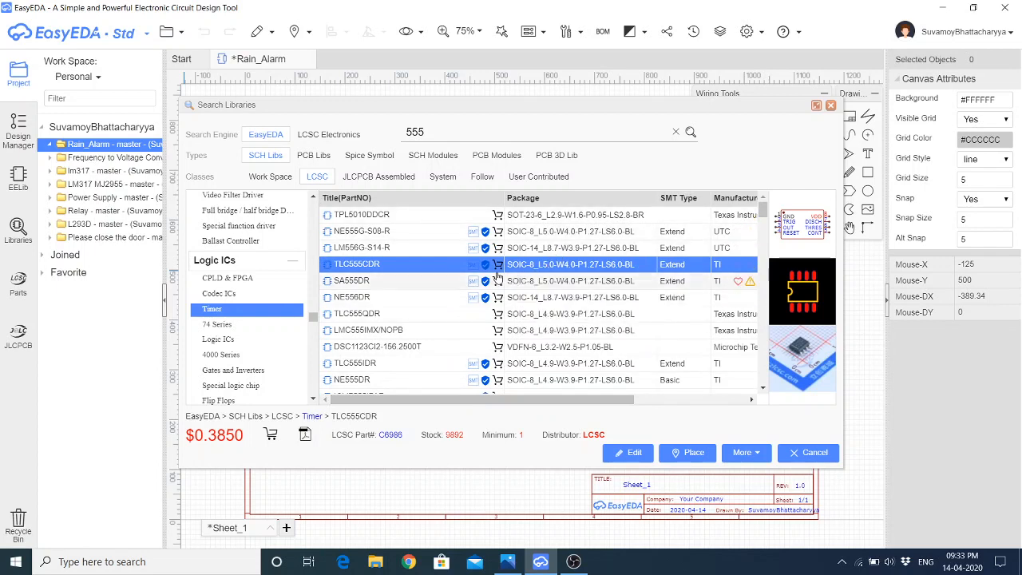
pyautogui.click(377, 301)
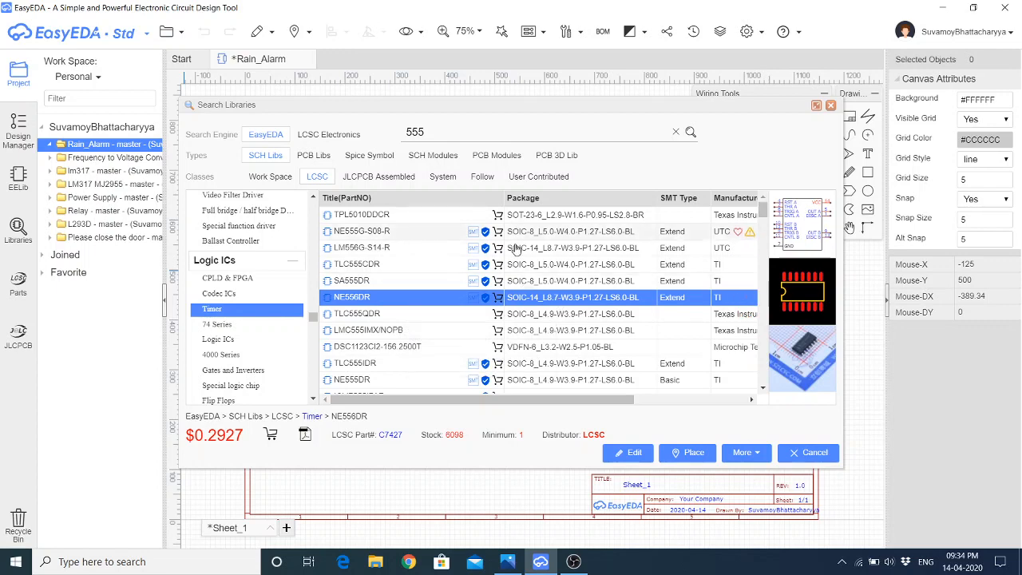
# Preview the NE555DR timer for comparison, and select the DIP-8 NE555N from HGSEMI
pyautogui.scroll(-1, 537, 327)
pyautogui.scroll(-3, 538, 327)
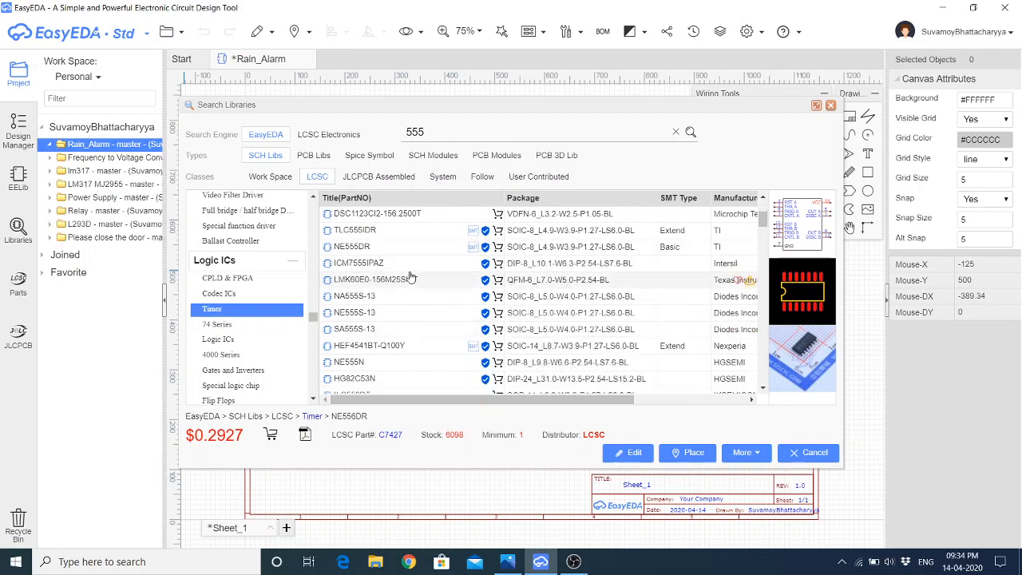
pyautogui.click(356, 246)
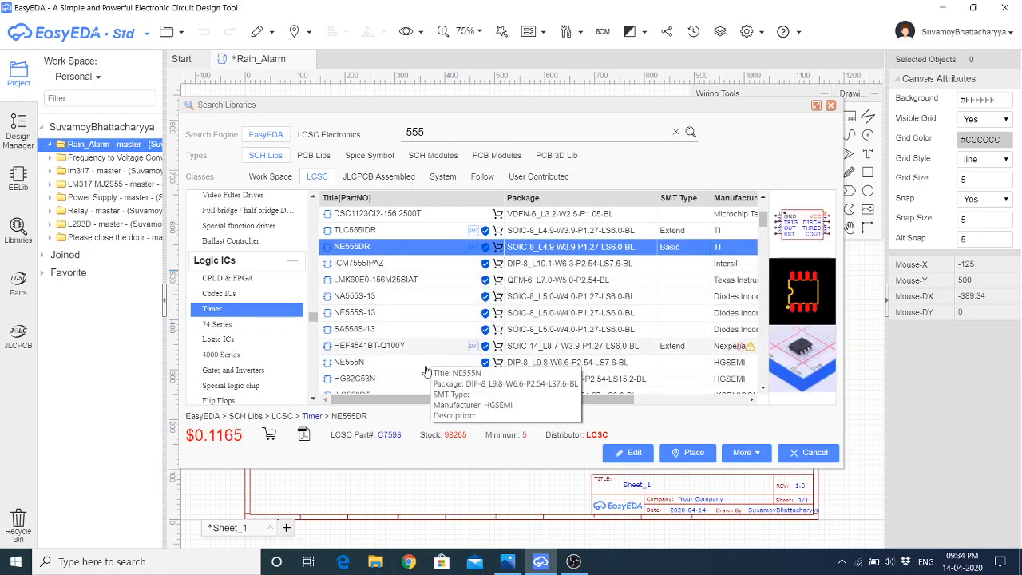
pyautogui.click(359, 361)
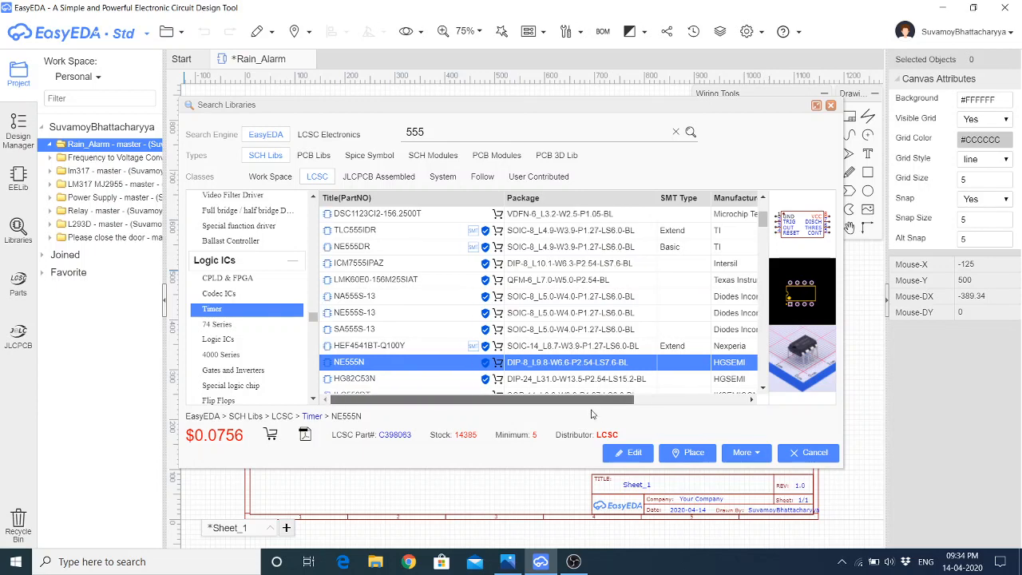
pyautogui.scroll(-2, 592, 363)
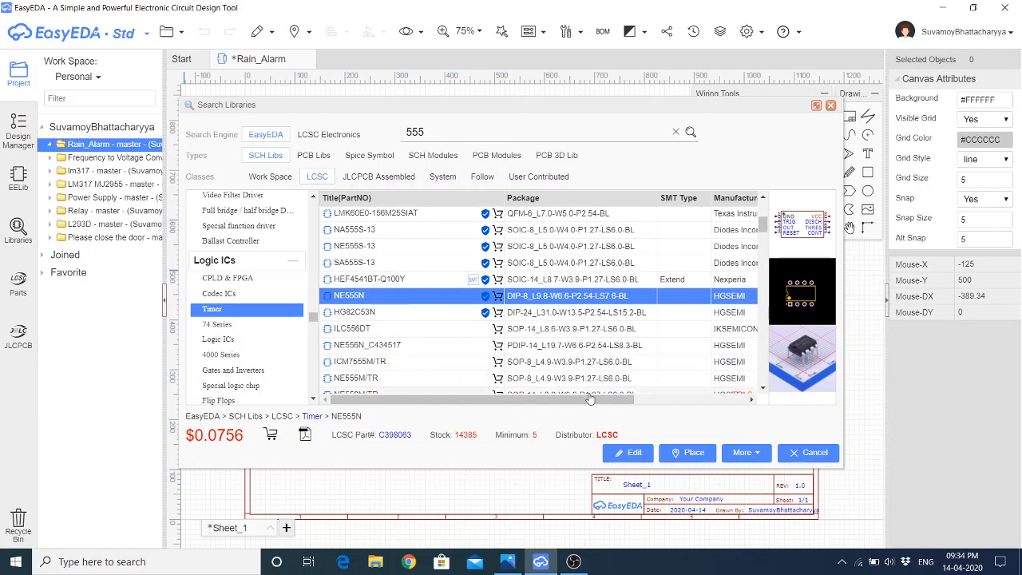
# Review the LCSC product page of the HGSEMI NE555N, including its package, datasheet link and pricing, and close the page
pyautogui.moveTo(600, 405); pyautogui.dragTo(570, 402)
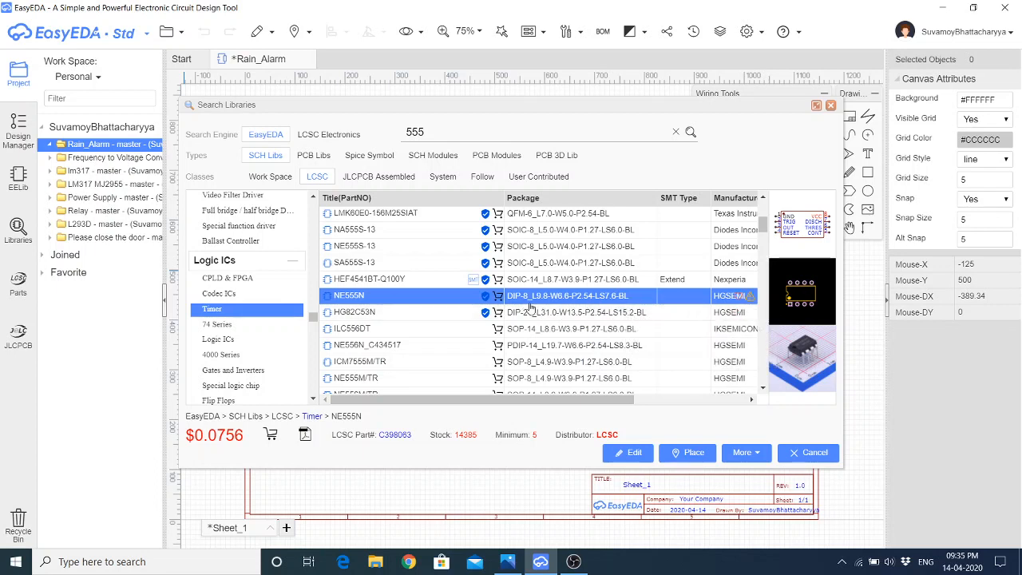
pyautogui.click(801, 356)
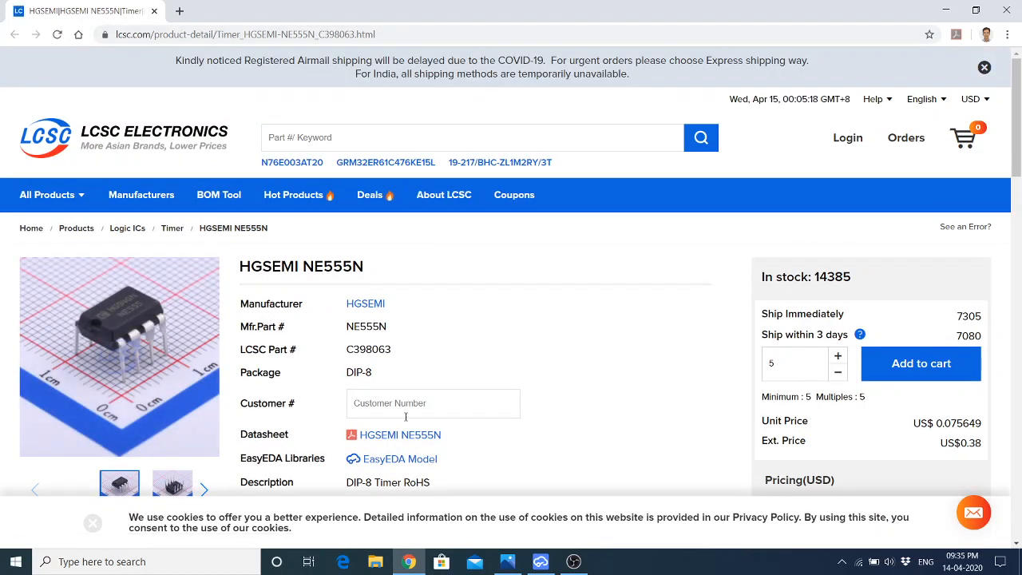
pyautogui.scroll(-3, 485, 381)
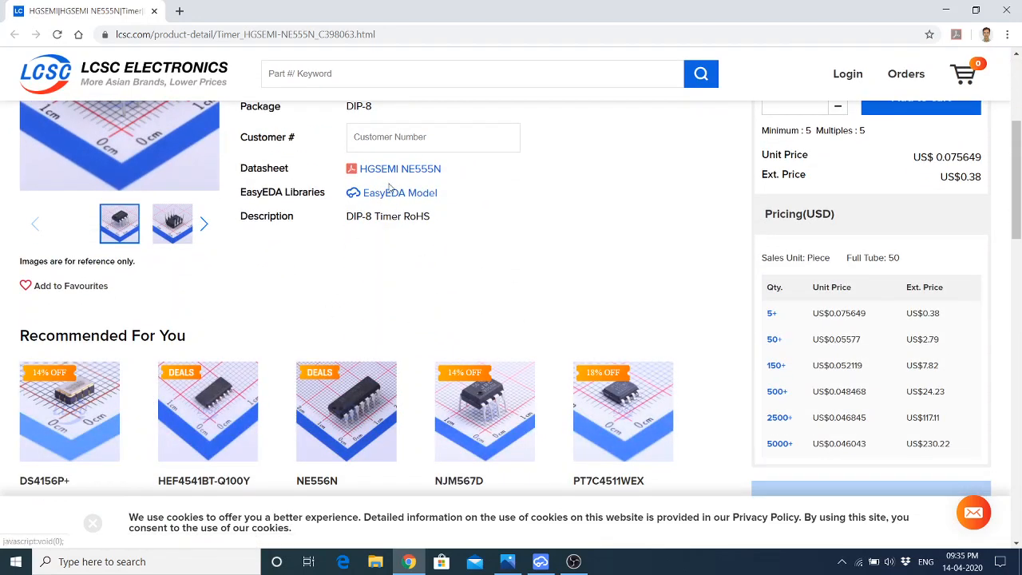
pyautogui.scroll(3, 450, 277)
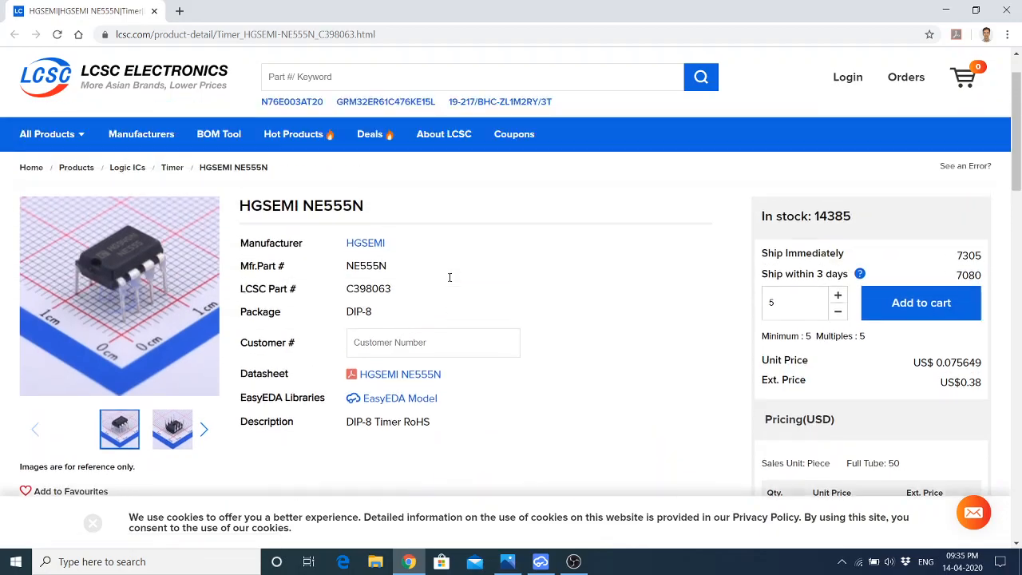
pyautogui.scroll(1, 449, 277)
pyautogui.click(155, 11)
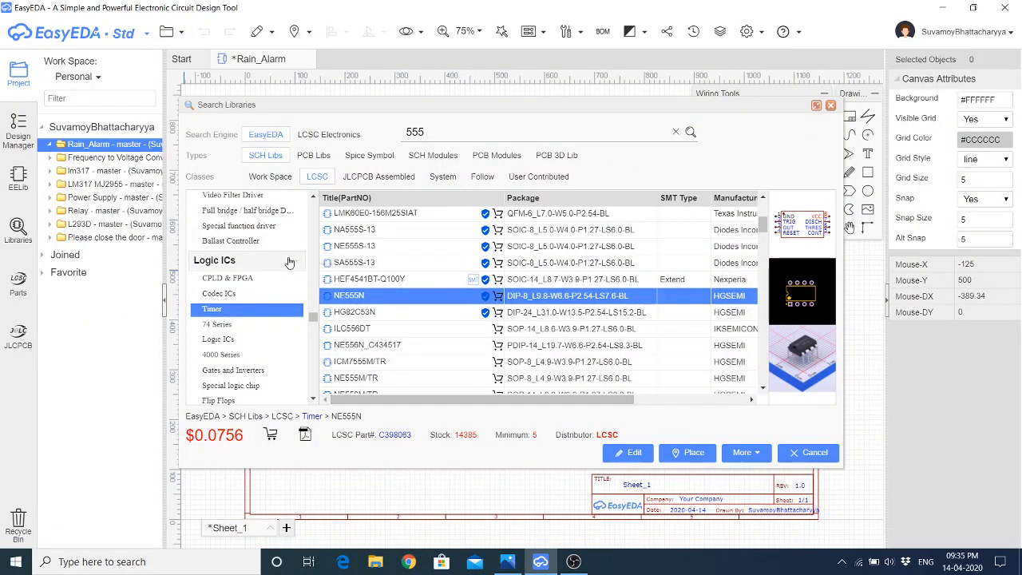
# Place the DIP-8 NE555N timer near the middle of the schematic sheet
pyautogui.click(688, 454)
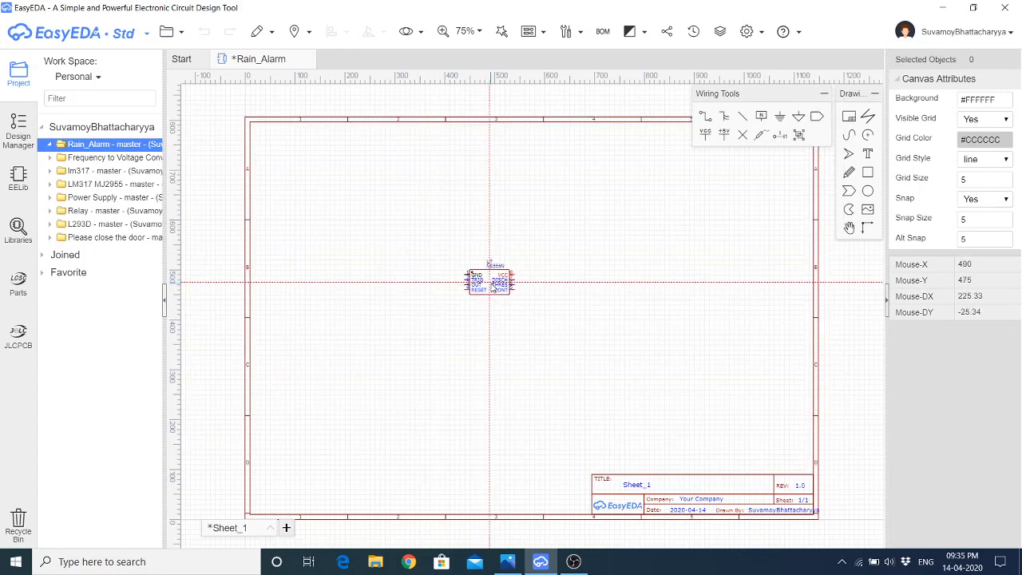
pyautogui.click(489, 282)
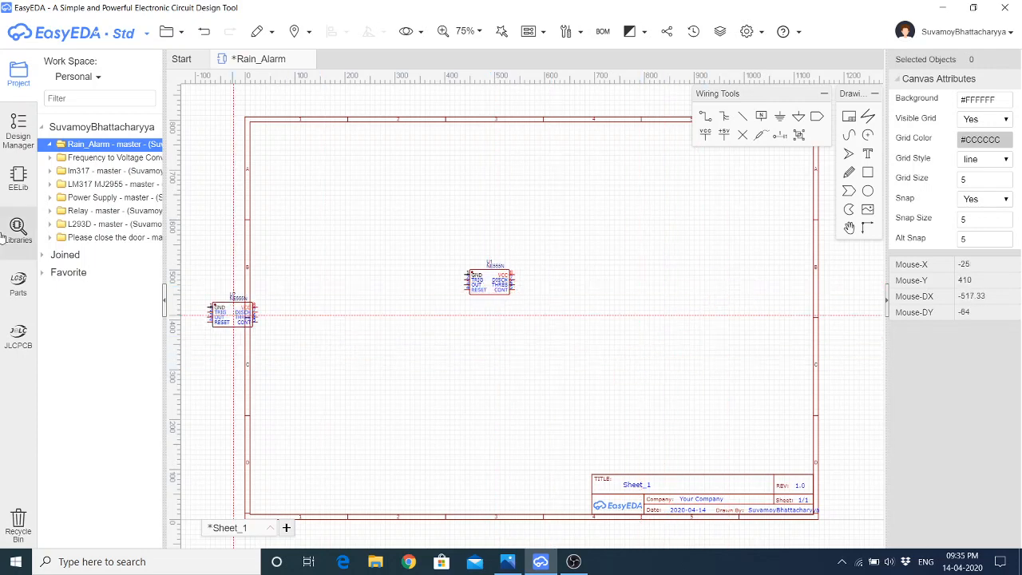
# Check the transistor types in the reference circuit image, and search the component library for bc547
pyautogui.click(507, 562)
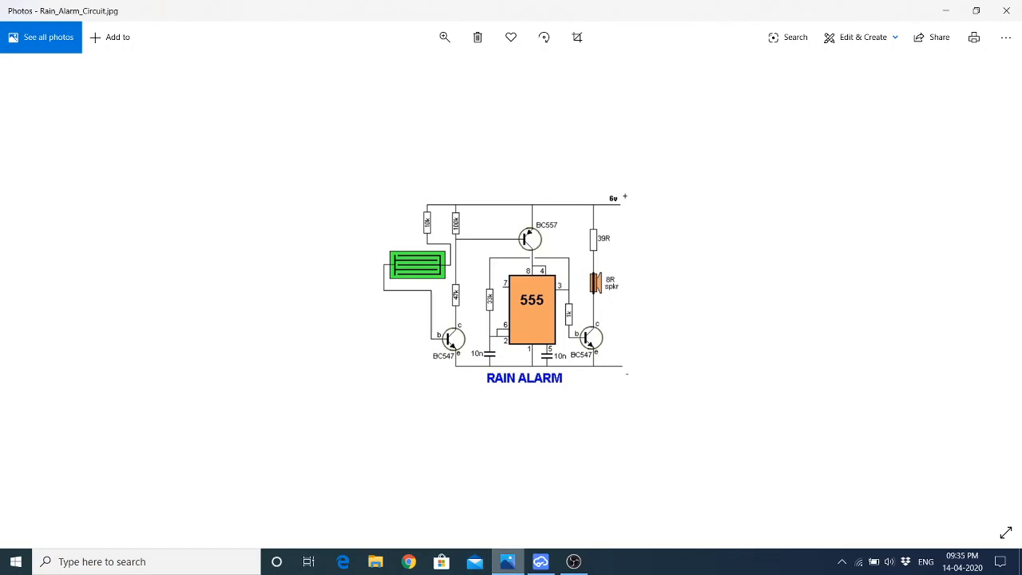
pyautogui.moveTo(511, 566)
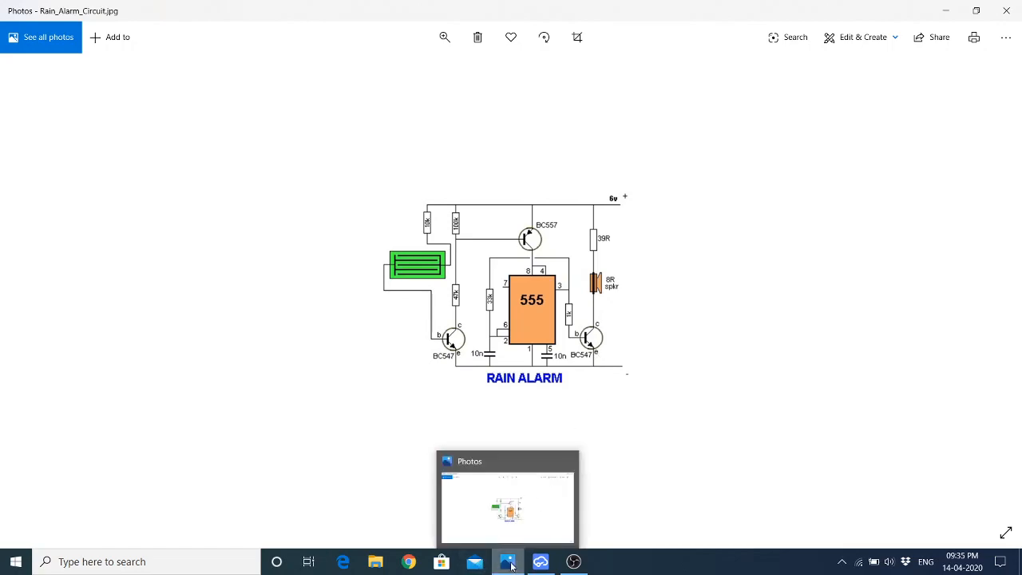
pyautogui.click(540, 561)
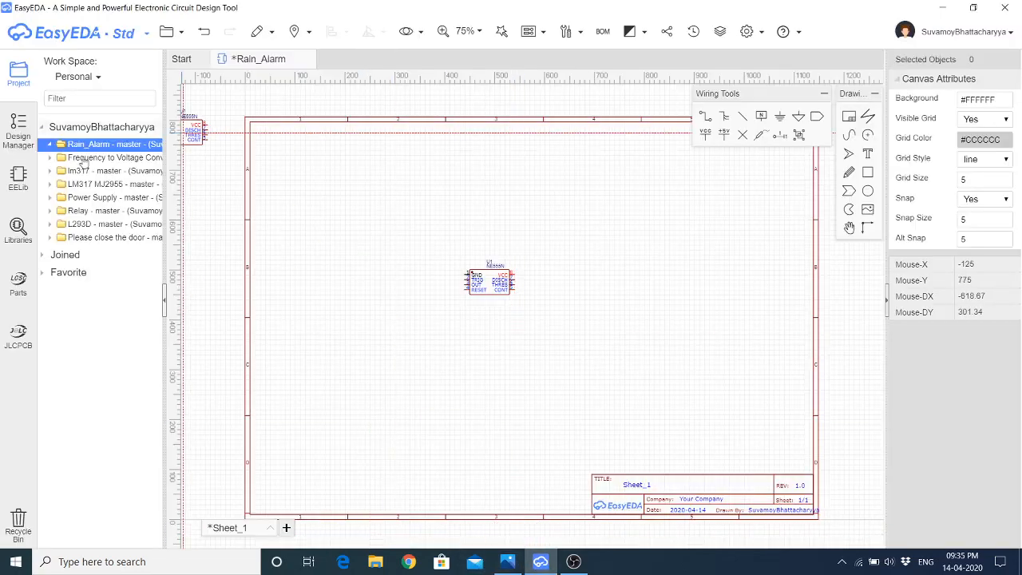
pyautogui.click(18, 227)
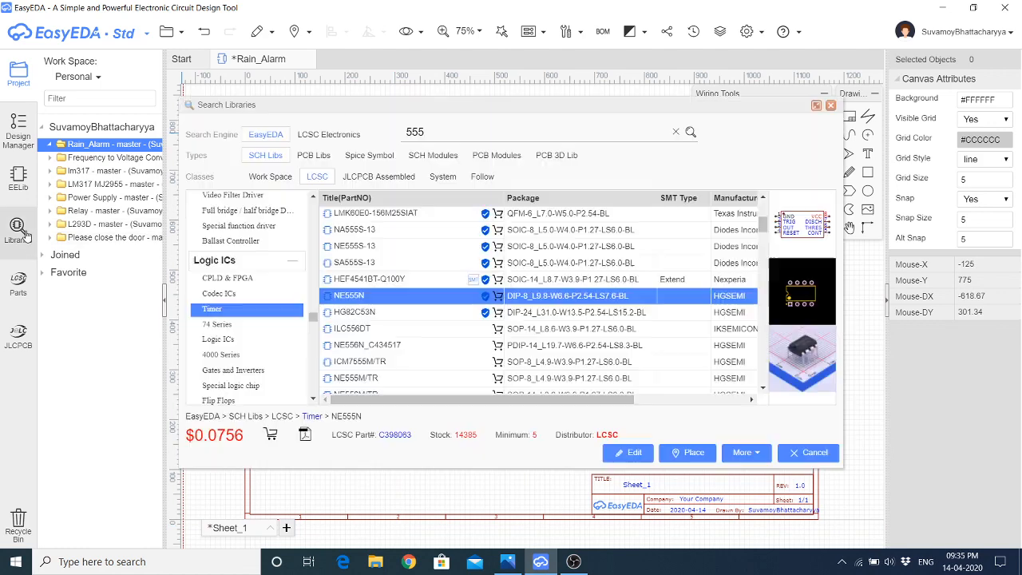
pyautogui.doubleClick(414, 132)
pyautogui.moveTo(414, 131); pyautogui.dragTo(422, 150)
pyautogui.write('bc547')
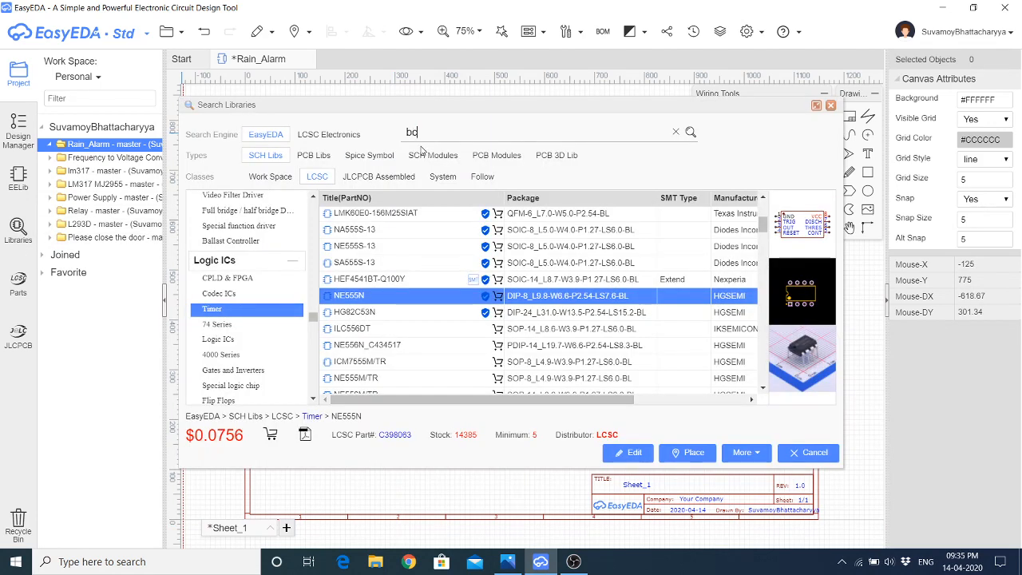
pyautogui.press('Return')
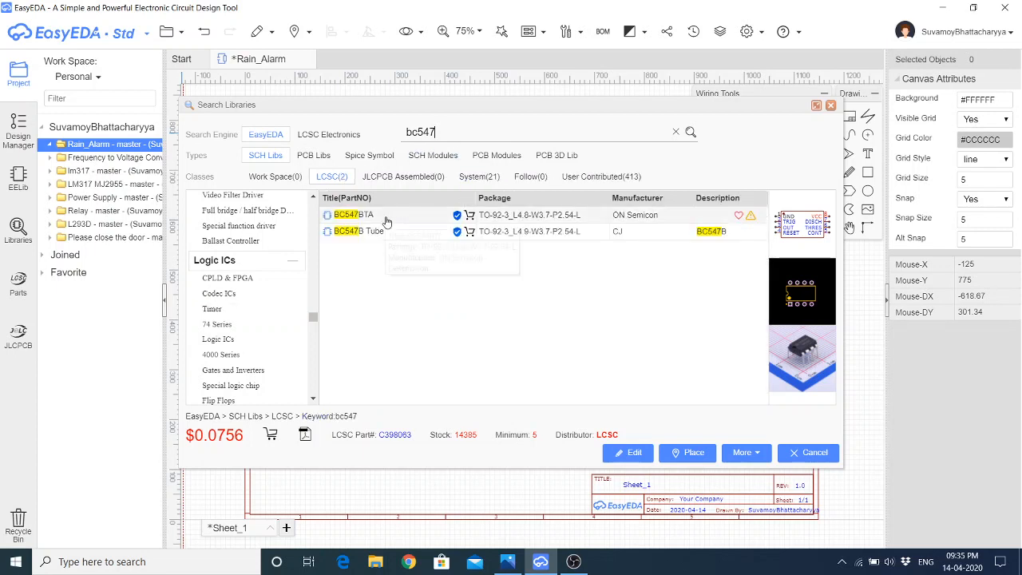
# Place one ON Semicon BC547BTA transistor on the sheet, to the lower right of the NE555N
pyautogui.click(385, 218)
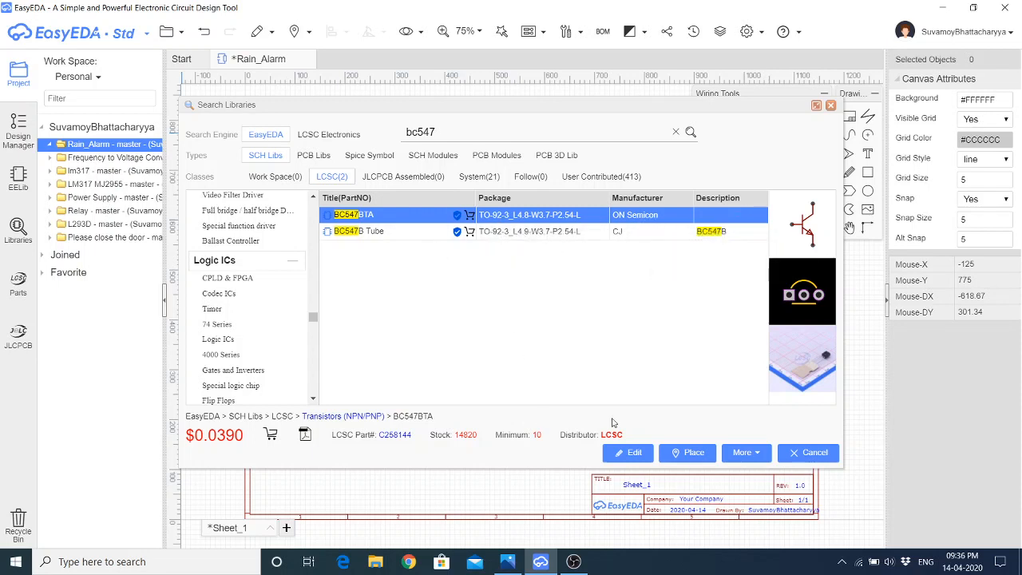
pyautogui.click(691, 453)
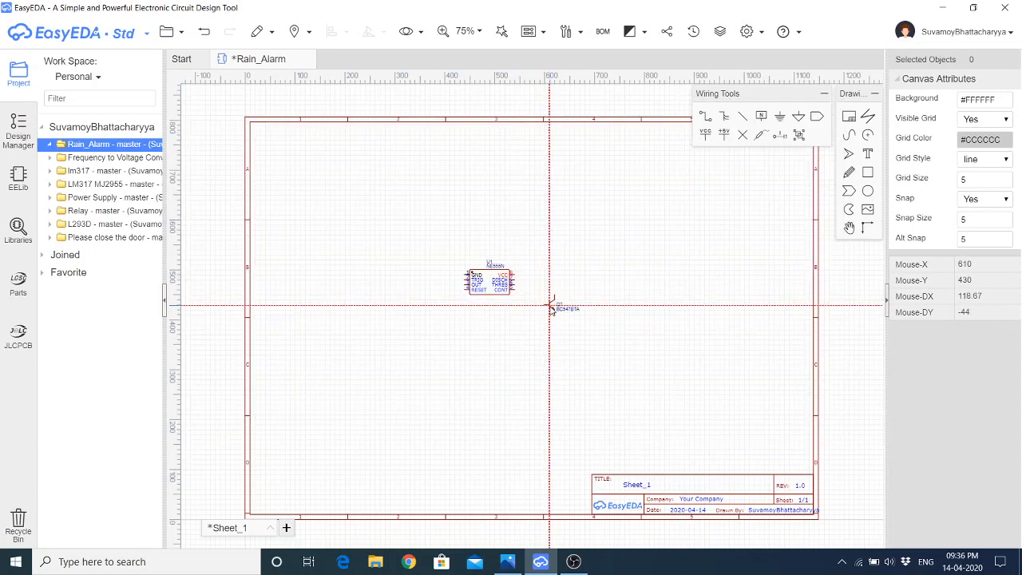
pyautogui.click(546, 306)
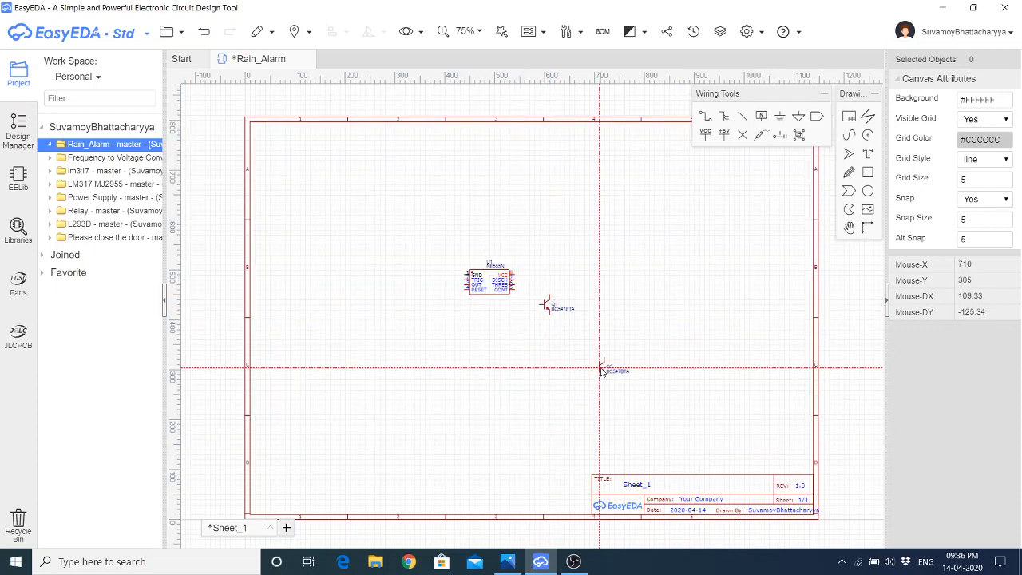
# Check the upper transistor in the reference circuit image, and search the component library for bc557
pyautogui.click(15, 239)
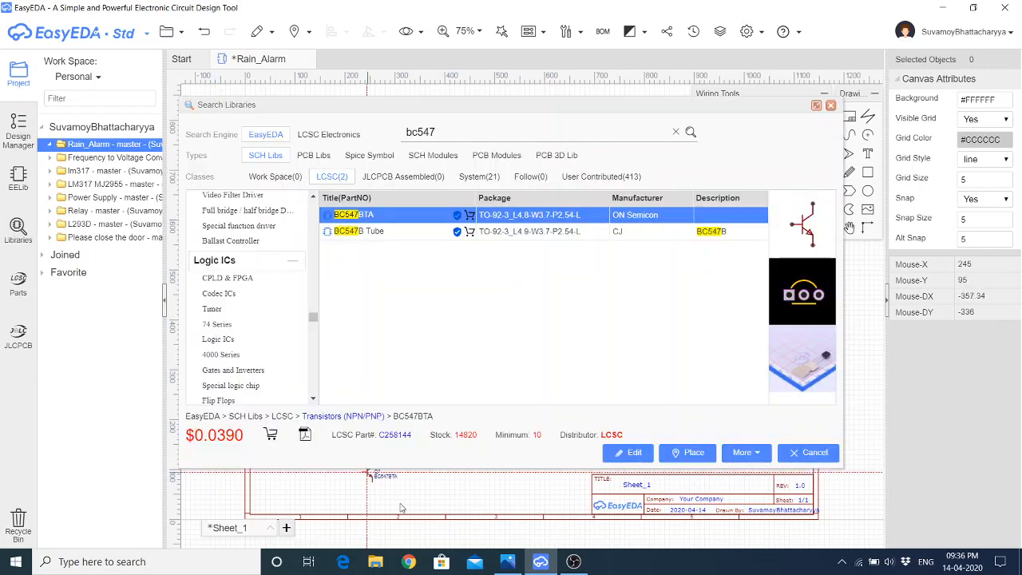
pyautogui.hotkey('alt', 'Tab')
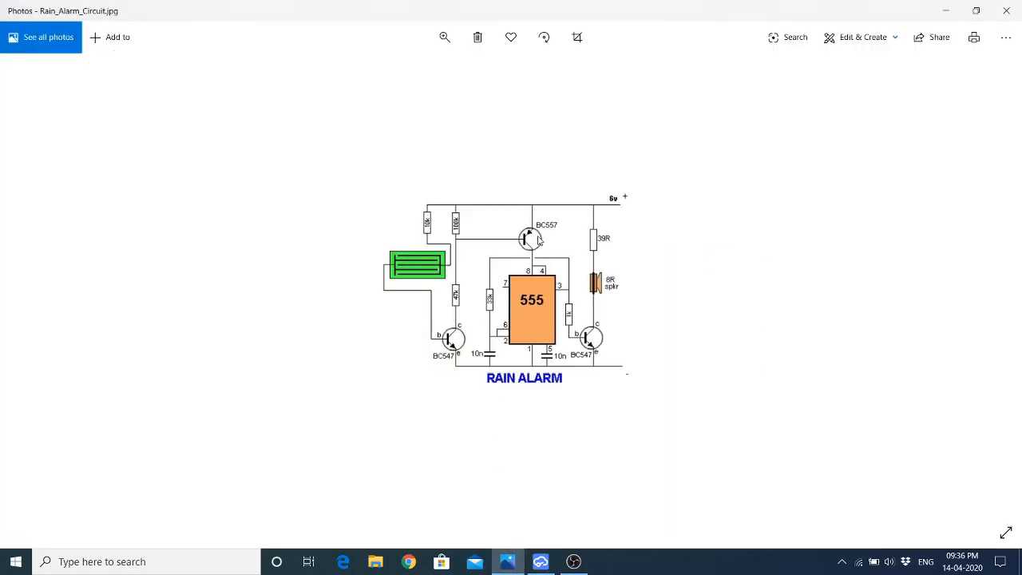
pyautogui.click(540, 561)
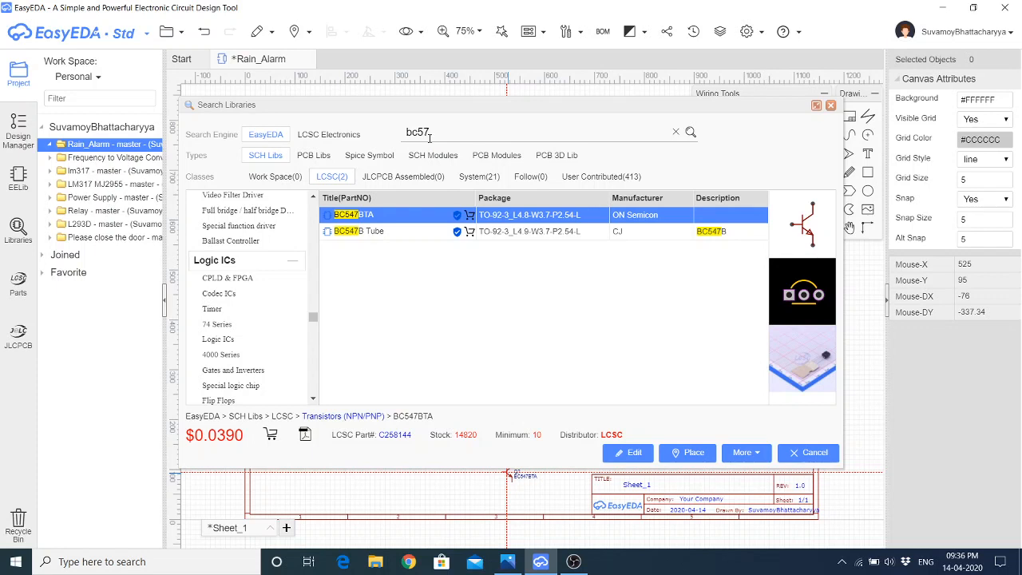
pyautogui.press('Return')
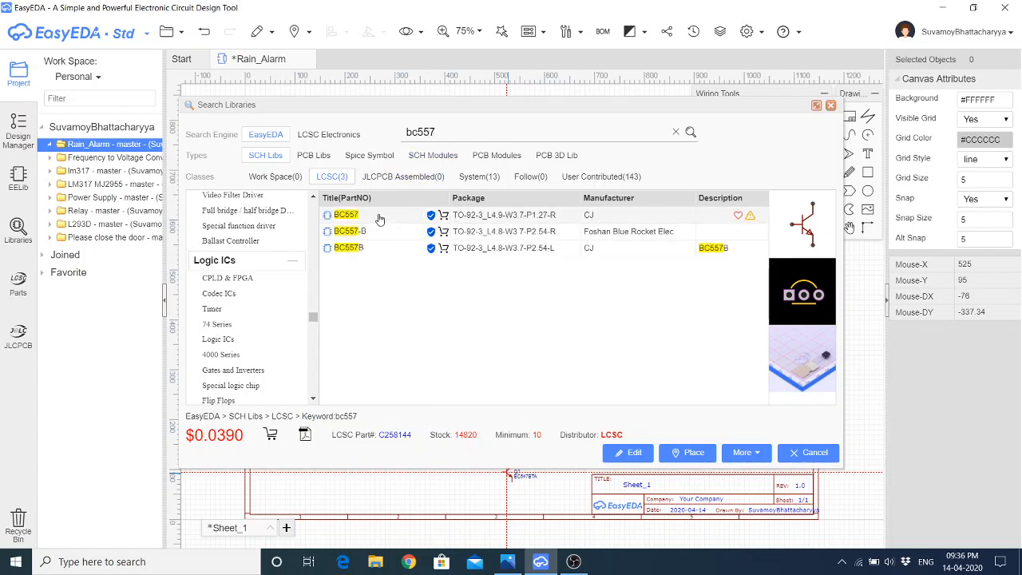
# Compare the CJ BC557 and BC557B packages, and place the BC557 with P1.27 package above and right of the NE555N
pyautogui.click(380, 216)
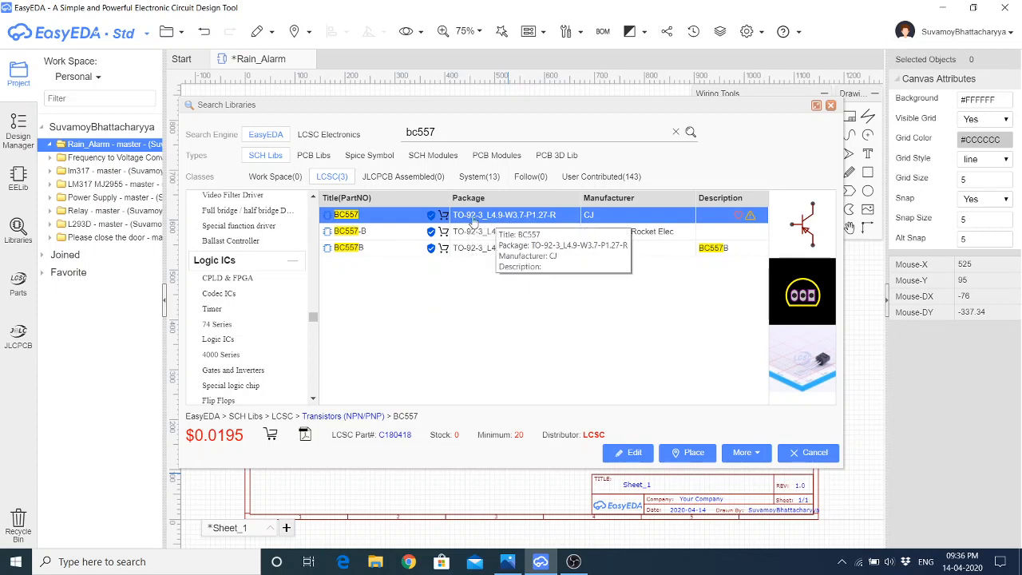
pyautogui.click(471, 250)
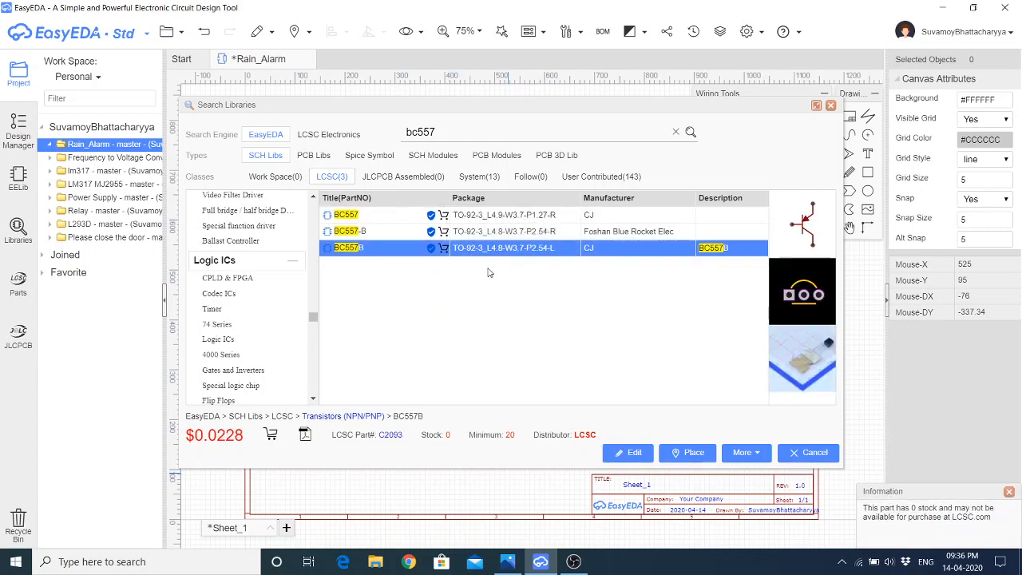
pyautogui.click(479, 215)
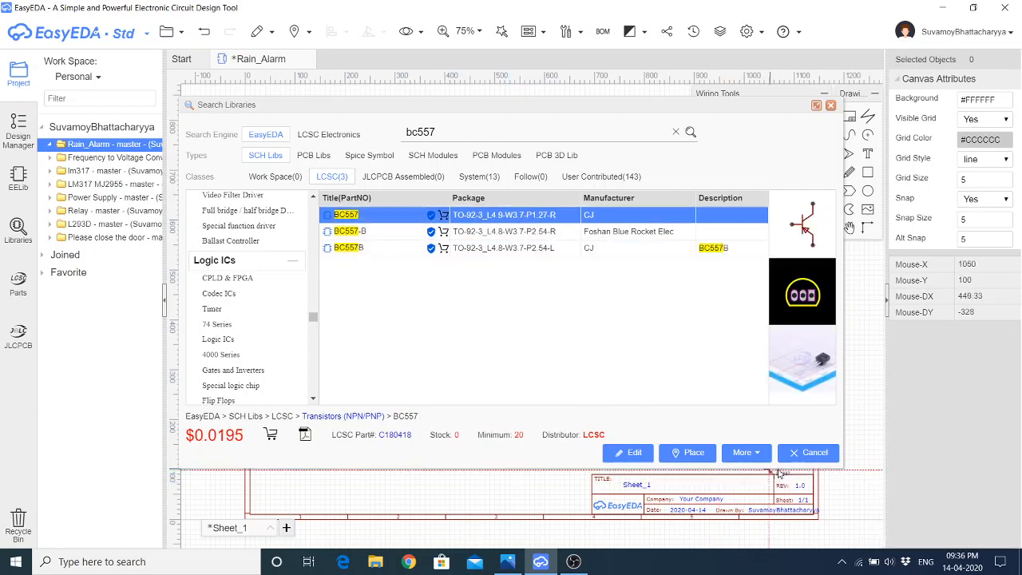
pyautogui.click(686, 453)
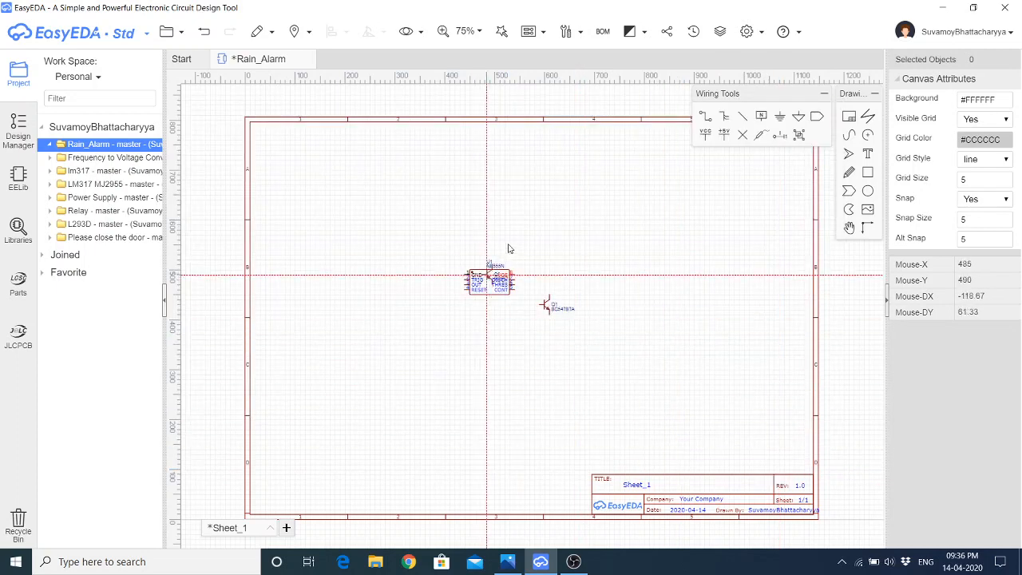
pyautogui.click(540, 209)
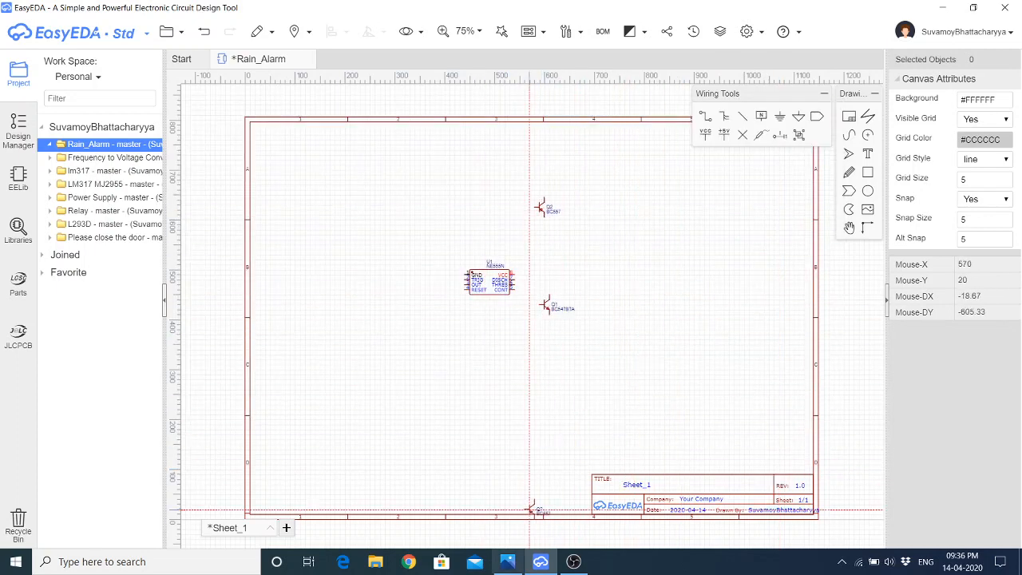
# Check the resistor values in the reference circuit image, and look through the library categories from Logic ICs back up to Resistors
pyautogui.click(507, 561)
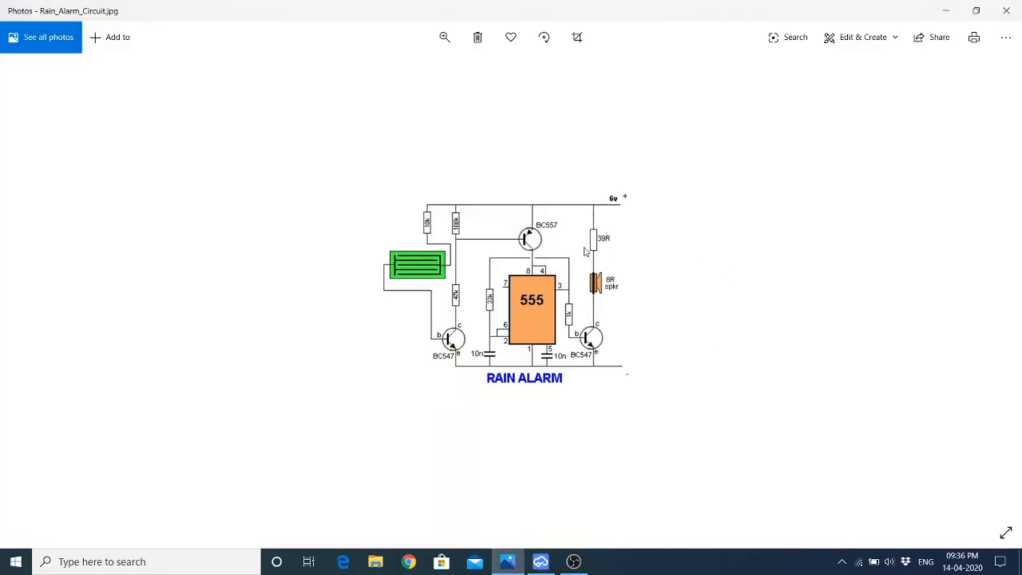
pyautogui.click(540, 561)
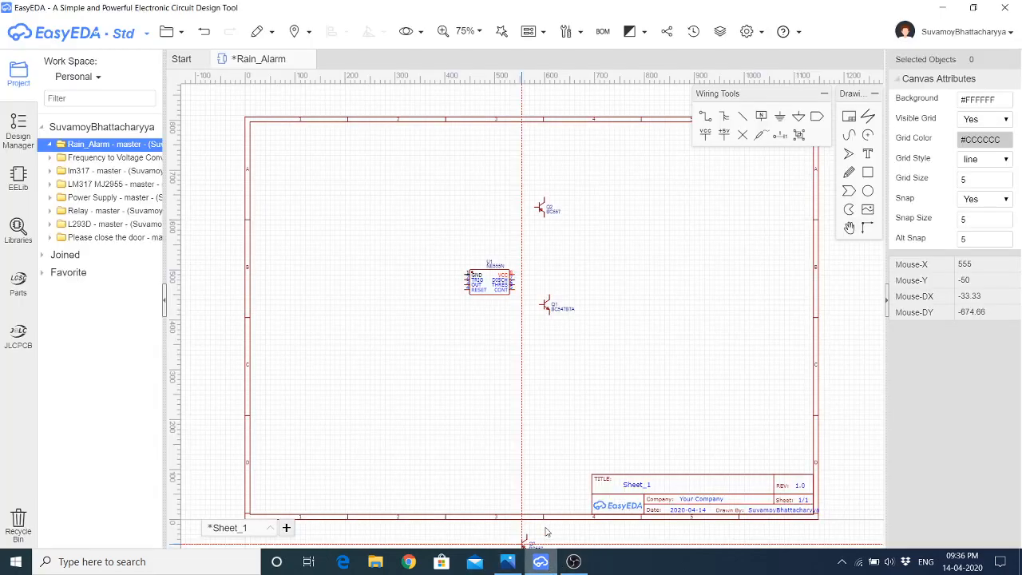
pyautogui.click(18, 231)
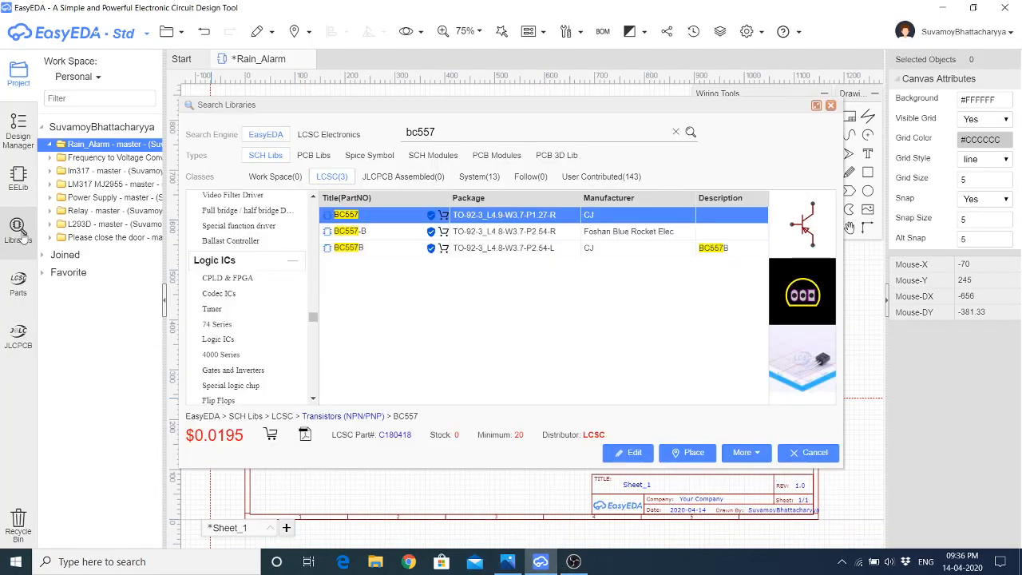
pyautogui.scroll(10, 232, 343)
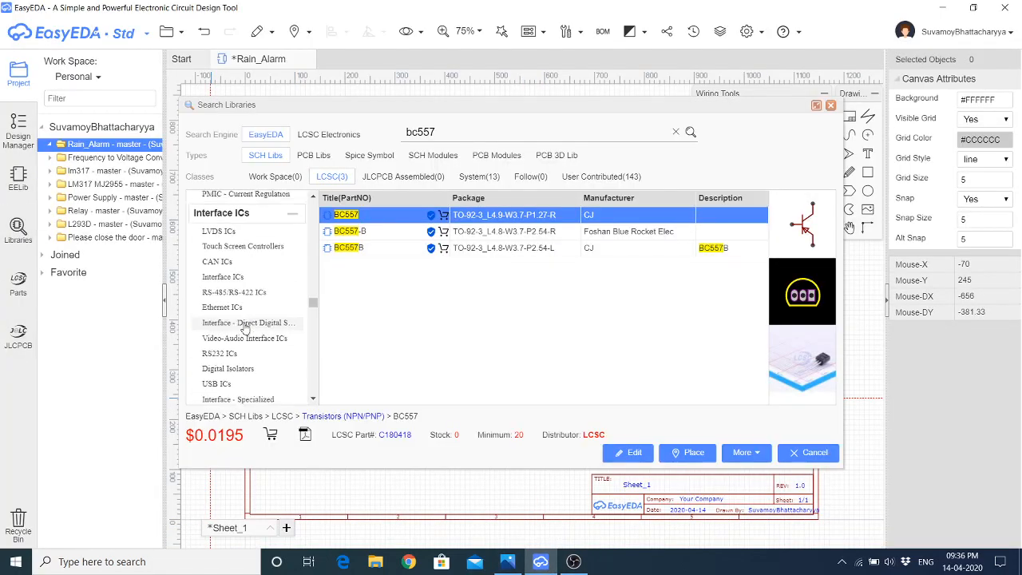
pyautogui.scroll(10, 236, 347)
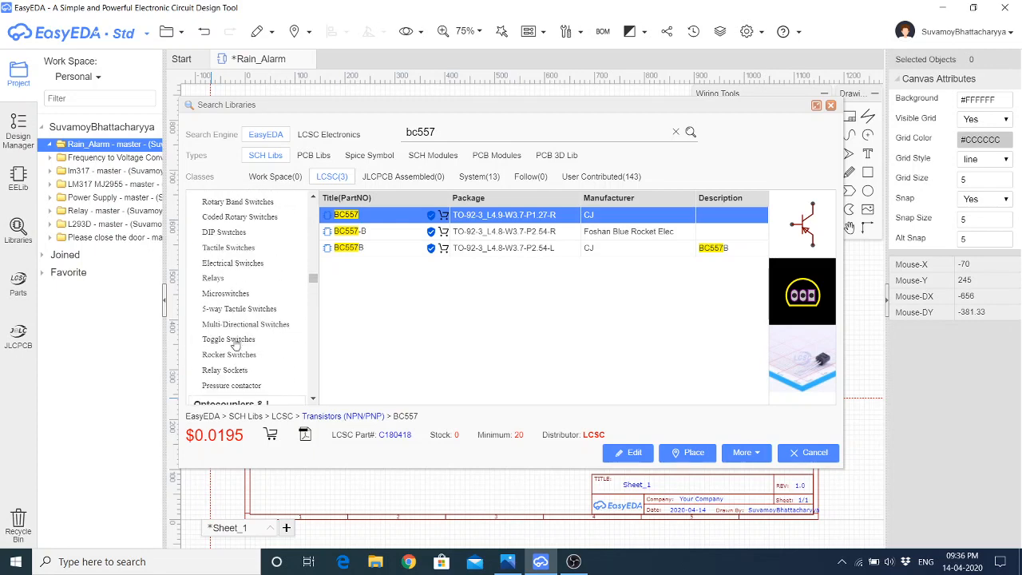
pyautogui.scroll(10, 236, 343)
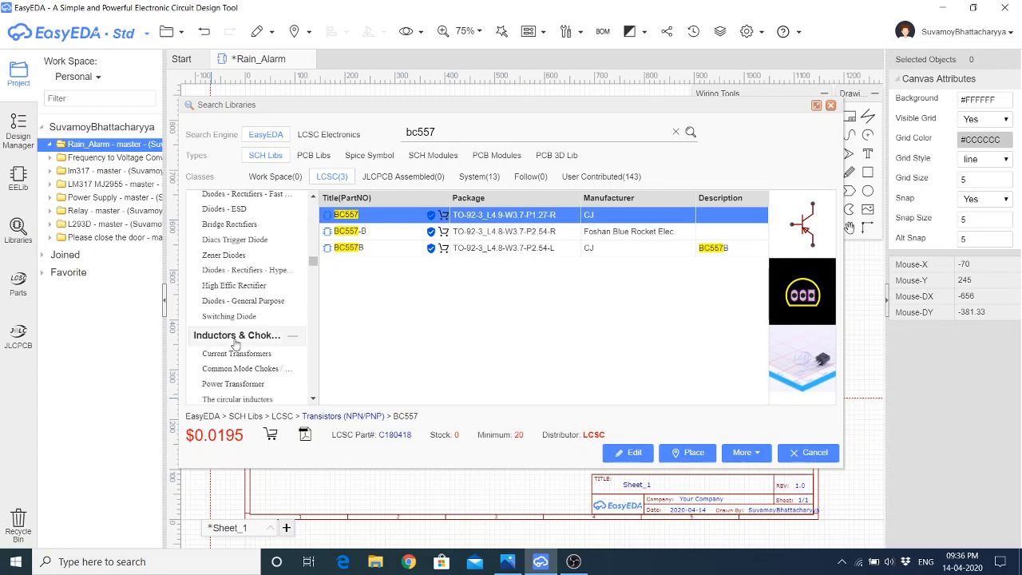
pyautogui.scroll(10, 235, 343)
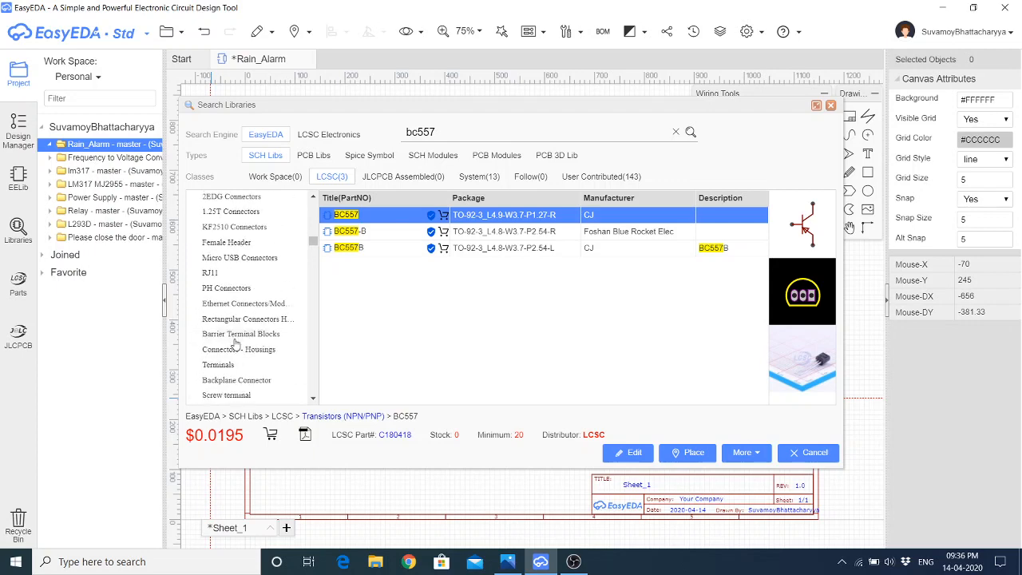
pyautogui.scroll(8, 236, 345)
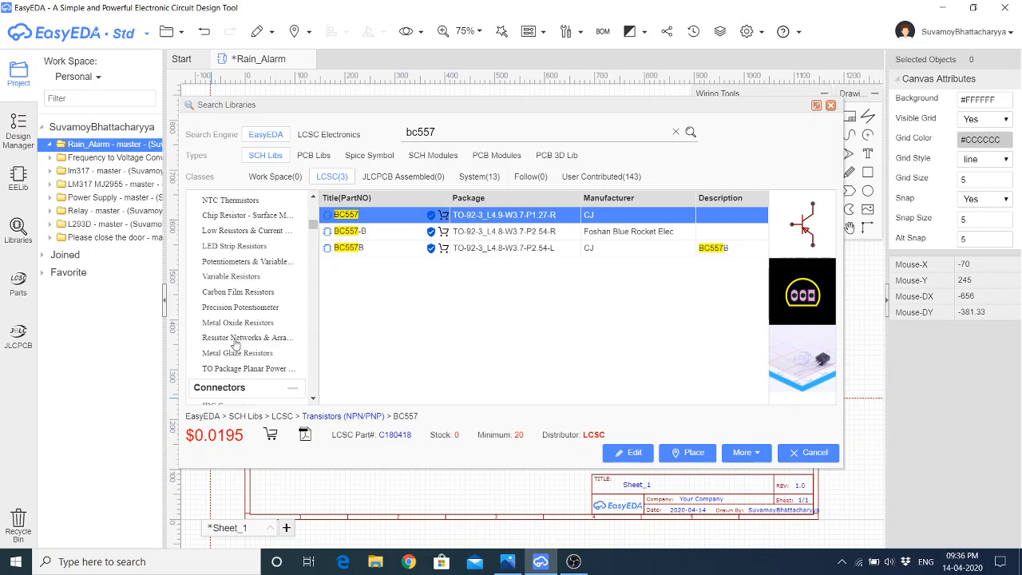
# Search the component library for 39E to find the 39-ohm resistor
pyautogui.doubleClick(435, 133)
pyautogui.write('39')
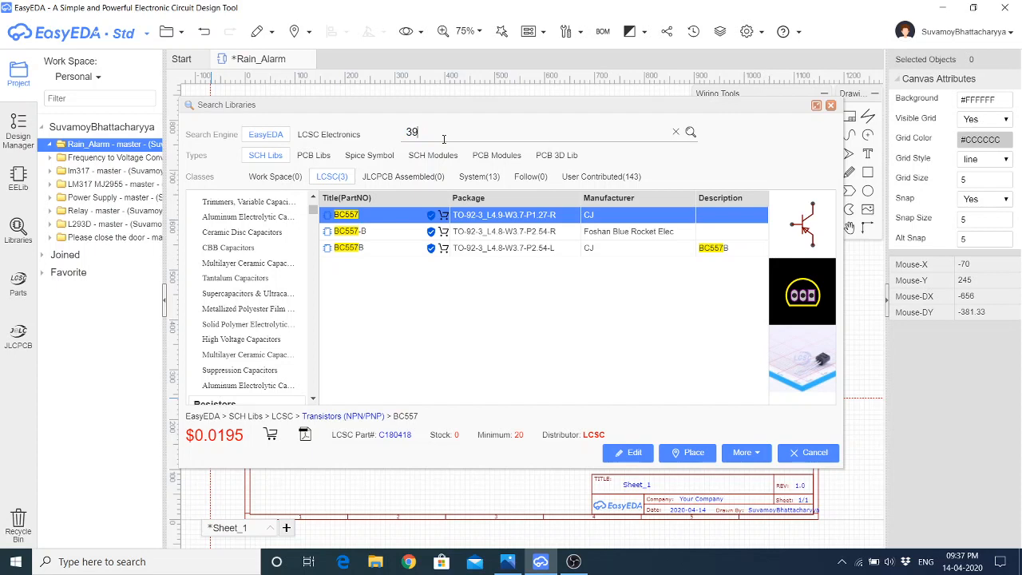
pyautogui.press('Return')
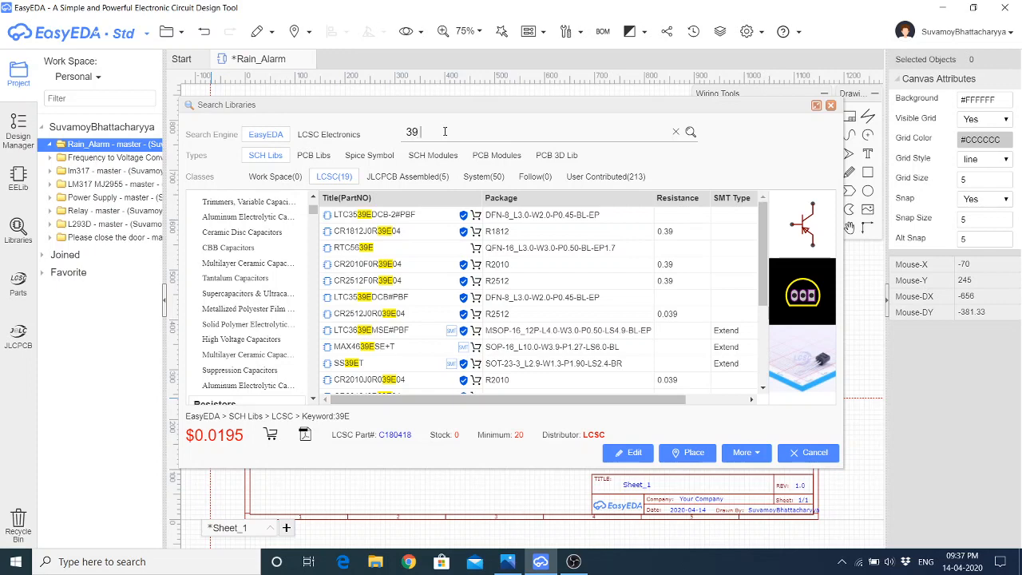
# Preview the CR-L2W-39ΩJ among the library results for 39 R, and list the Metal Oxide Film Resistors category
pyautogui.press('Return')
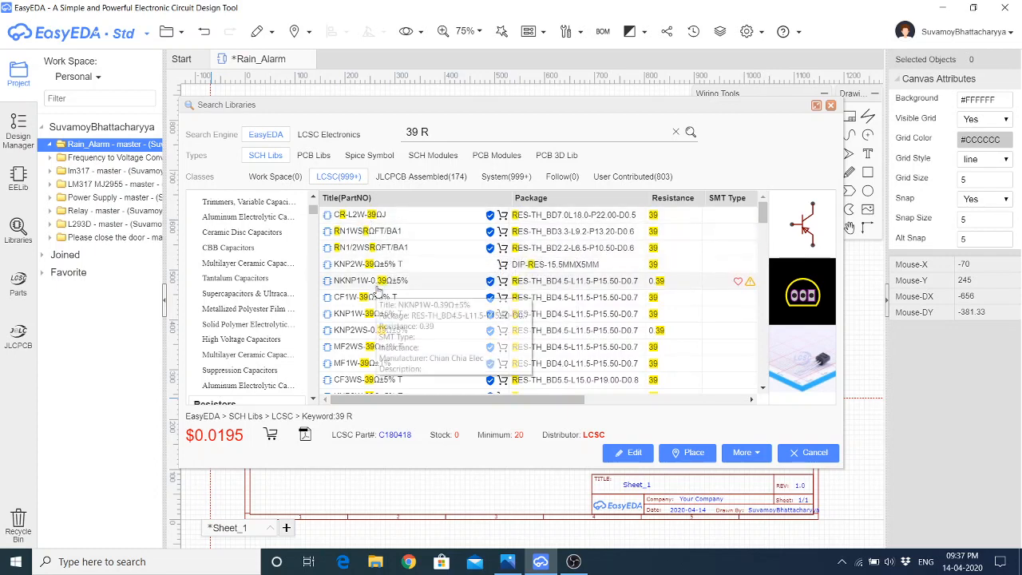
pyautogui.click(381, 217)
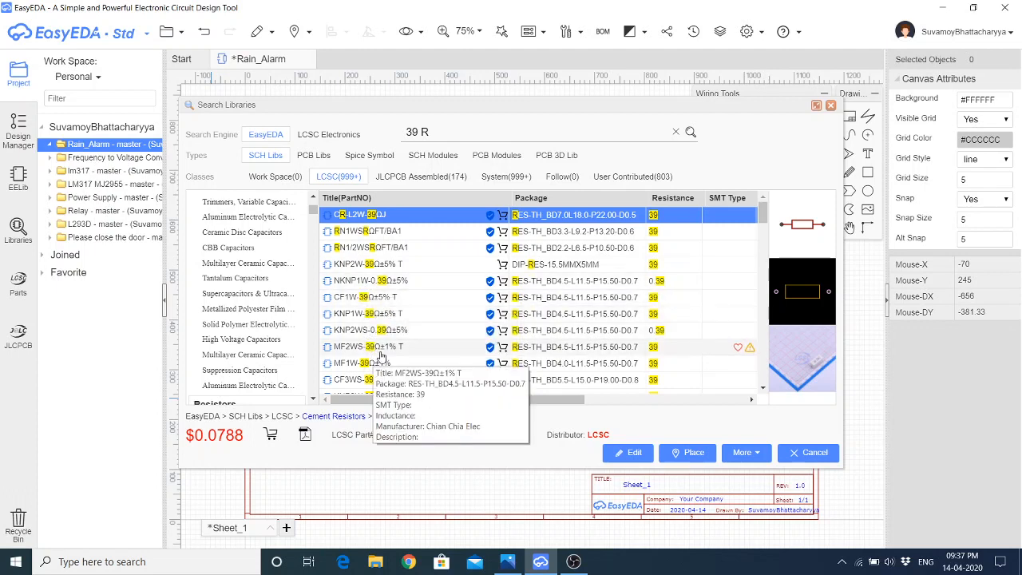
pyautogui.moveTo(313, 214); pyautogui.dragTo(312, 209)
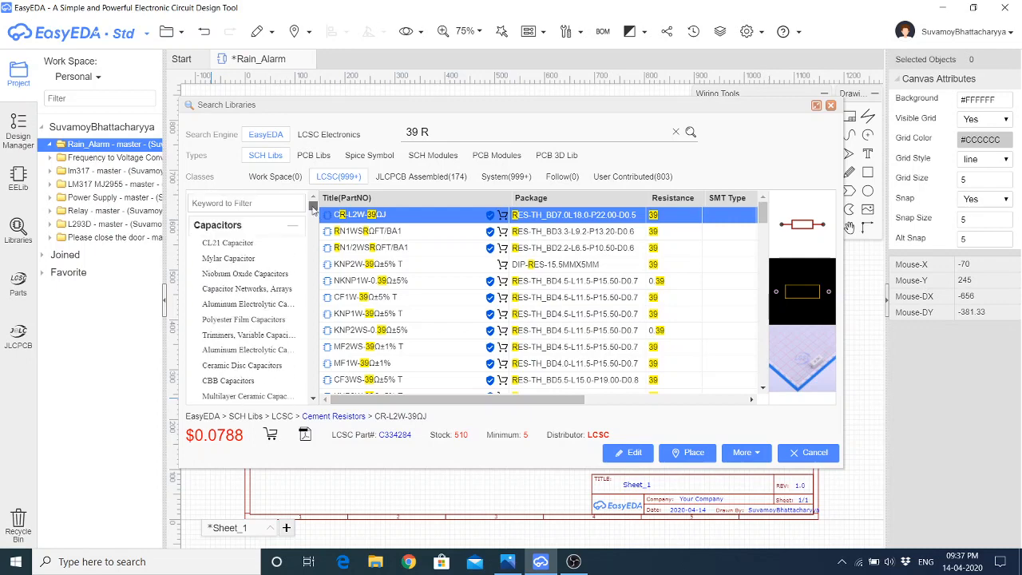
pyautogui.scroll(-5, 239, 280)
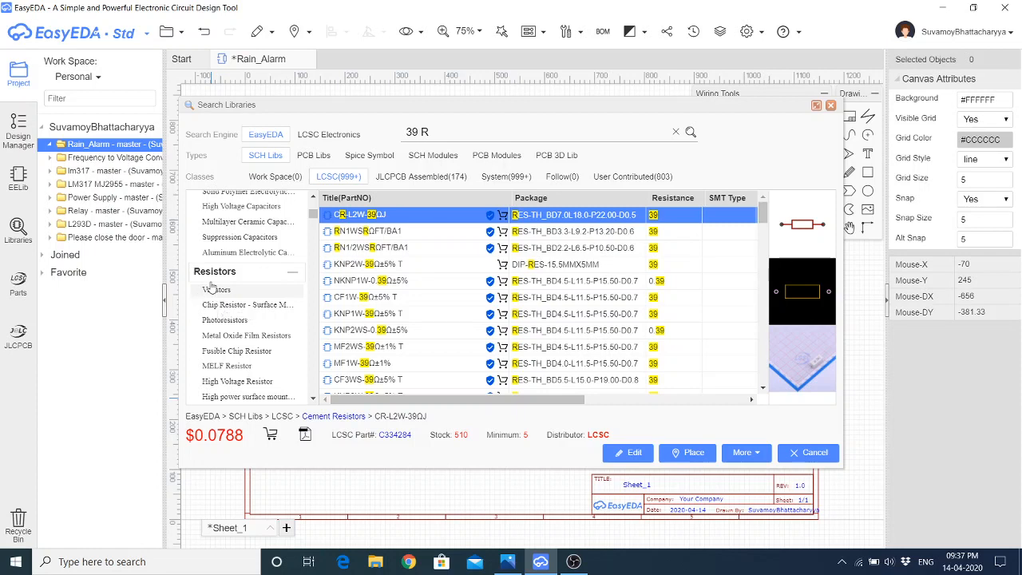
pyautogui.click(247, 336)
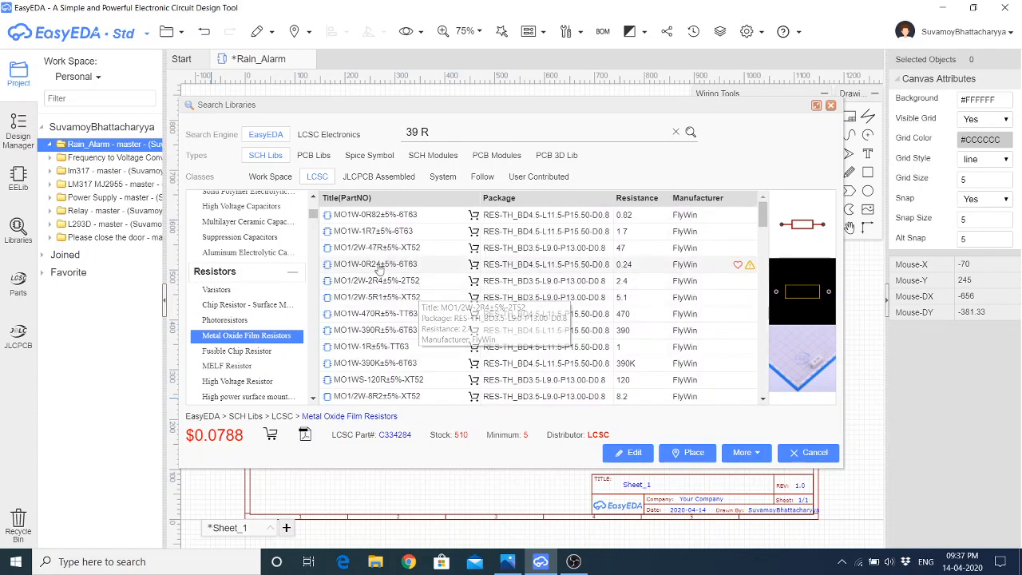
# Find the MO1W-0R39±5%-TT63 metal oxide film resistor and place it to the right of the NE555N, between the BC557 and BC547 transistors
pyautogui.scroll(-1, 405, 285)
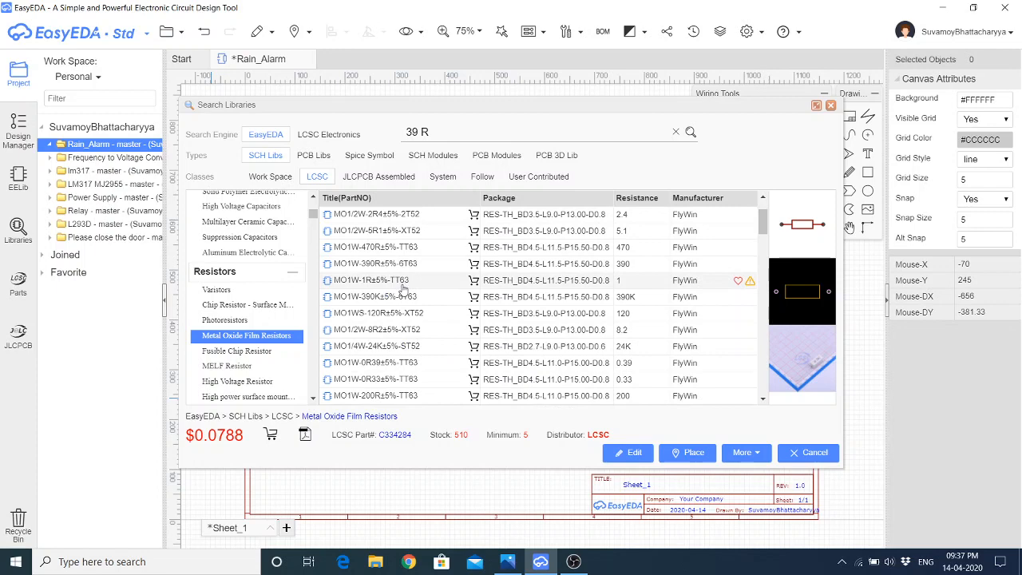
pyautogui.scroll(-2, 405, 291)
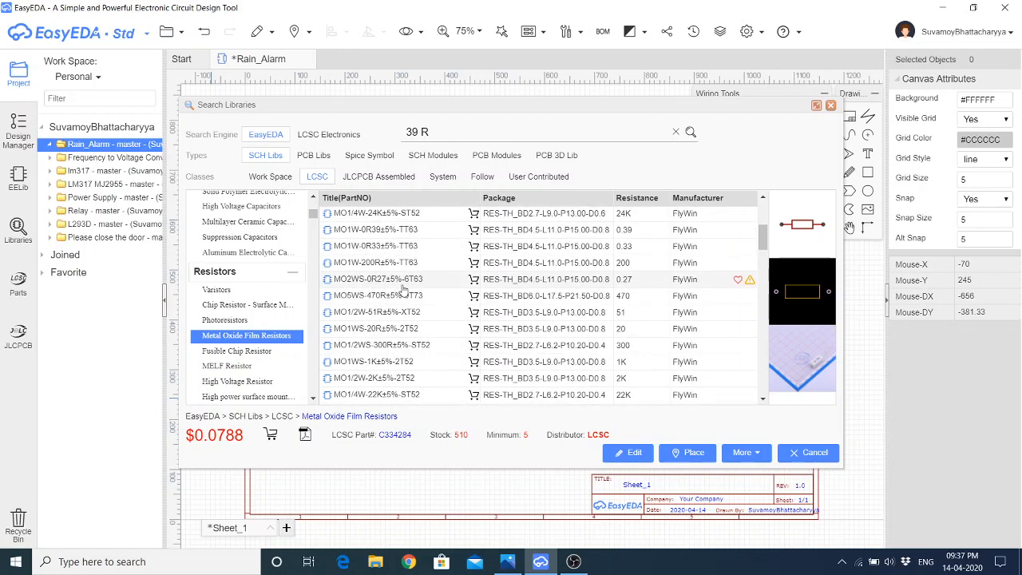
pyautogui.click(375, 232)
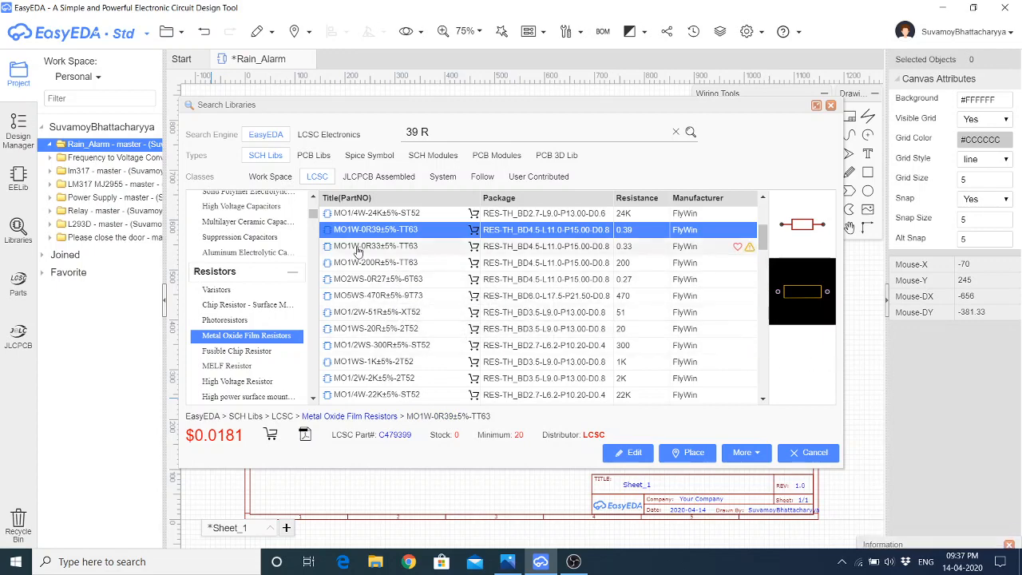
pyautogui.scroll(-1, 403, 311)
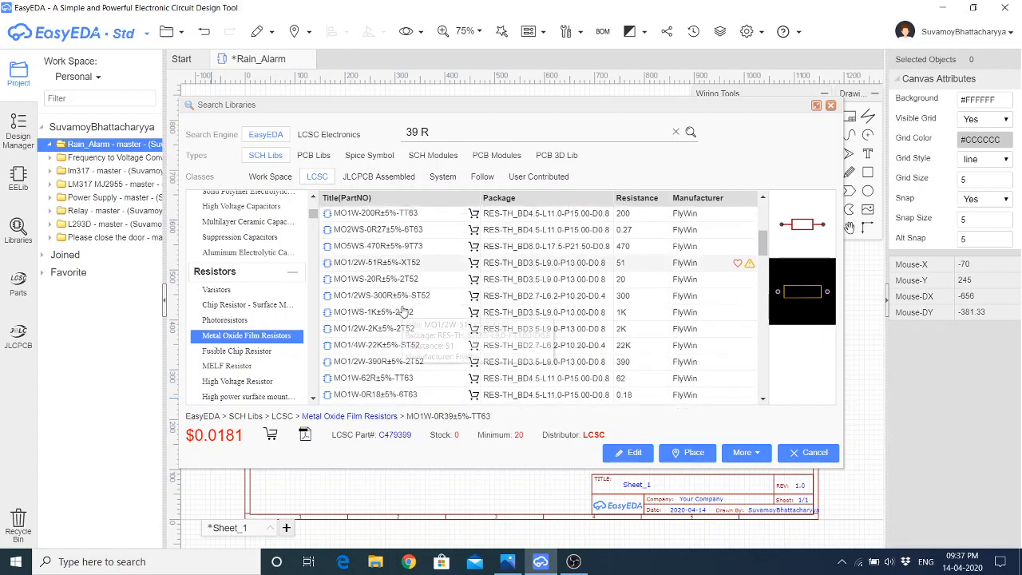
pyautogui.scroll(-1, 403, 311)
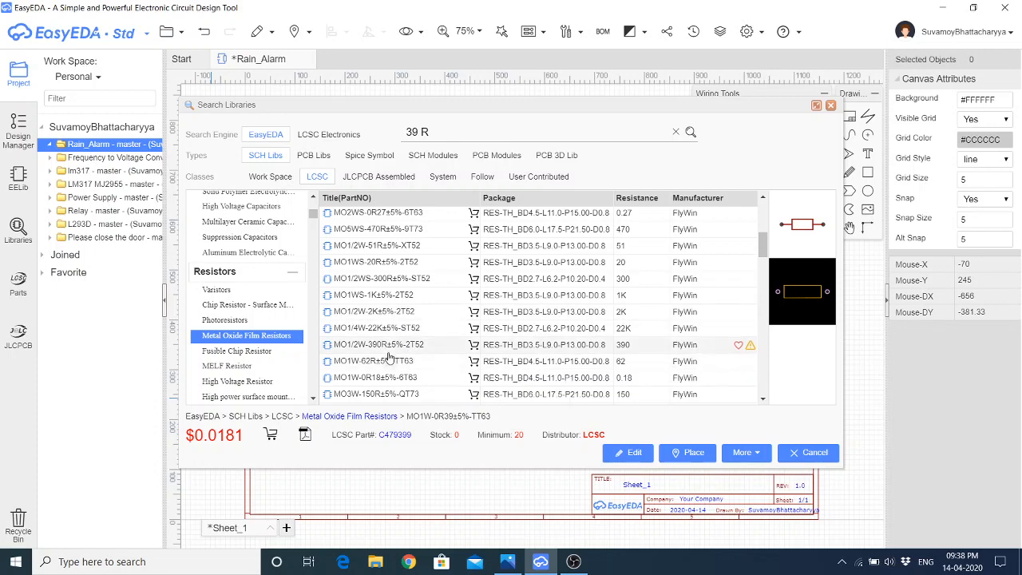
pyautogui.scroll(3, 389, 355)
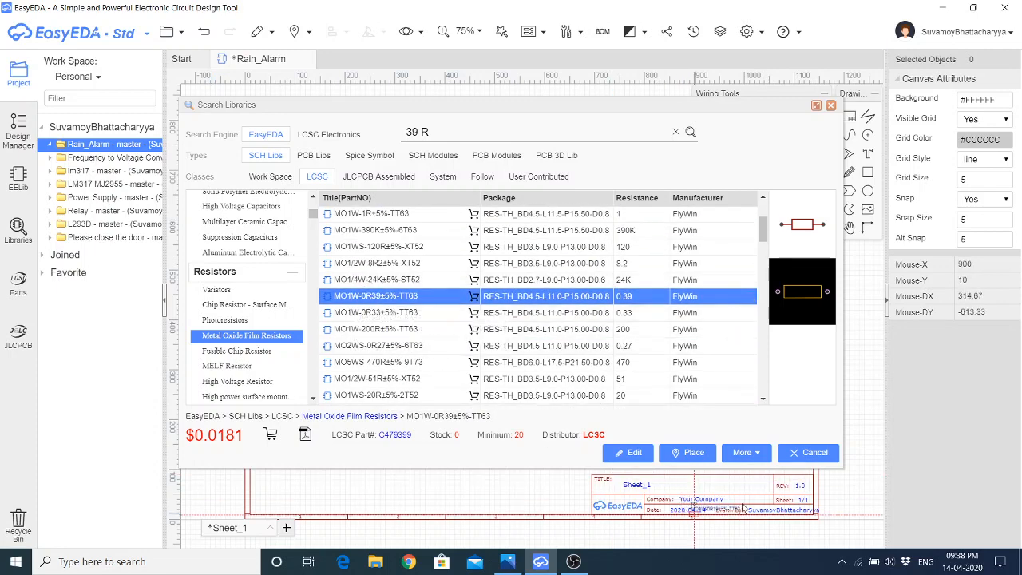
pyautogui.click(691, 453)
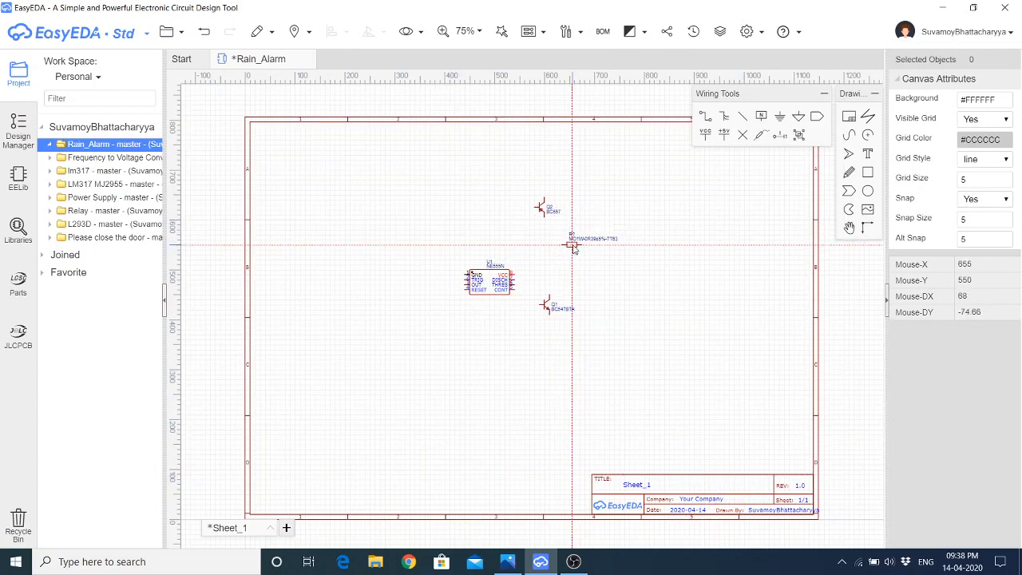
pyautogui.click(572, 245)
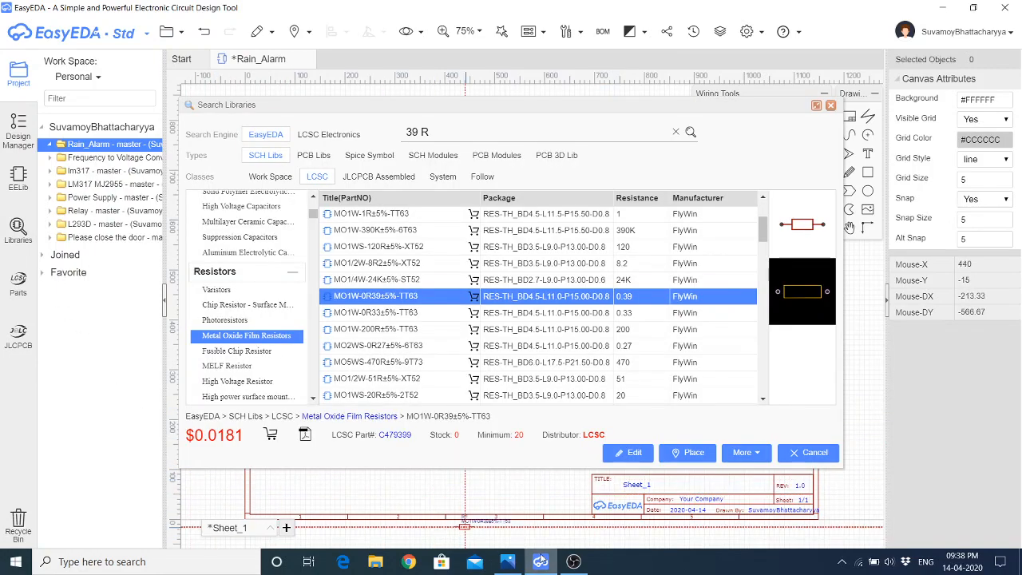
# Check the resistor values in the reference circuit image, and place the 1K MO1WS-1K±5%-2T52 resistor above the NE555N, left of the BC557
pyautogui.click(541, 561)
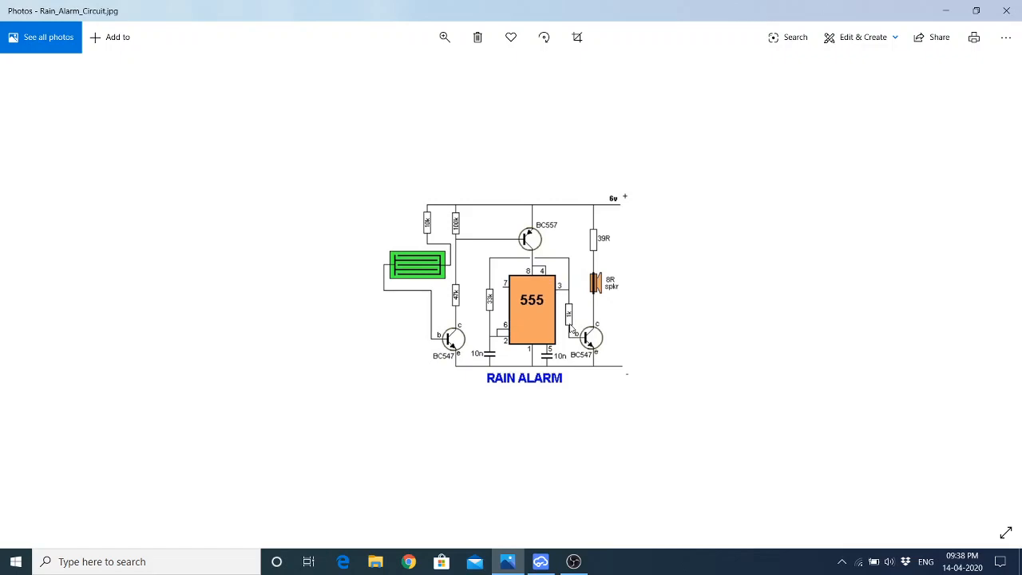
pyautogui.click(540, 561)
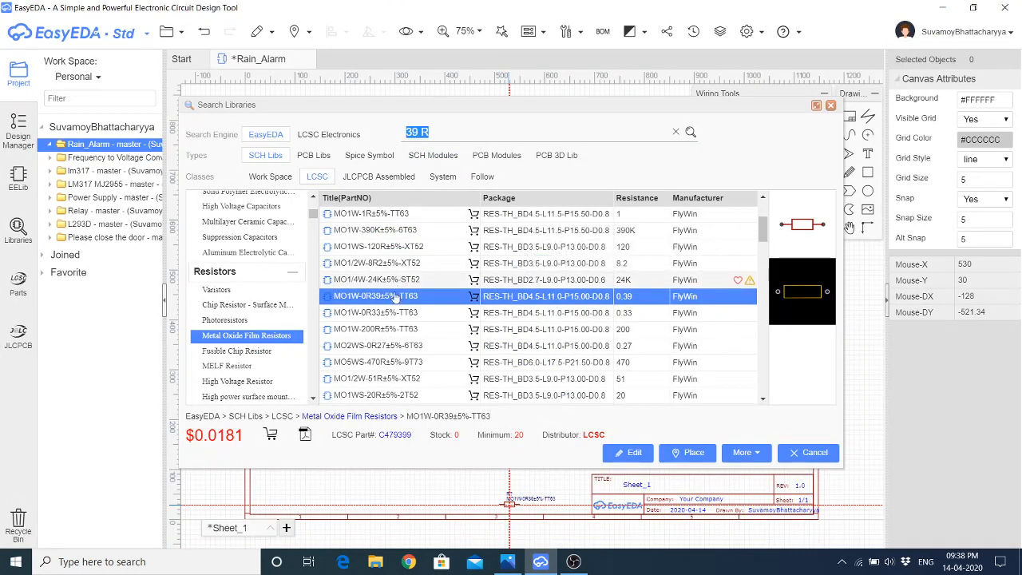
pyautogui.scroll(-5, 391, 351)
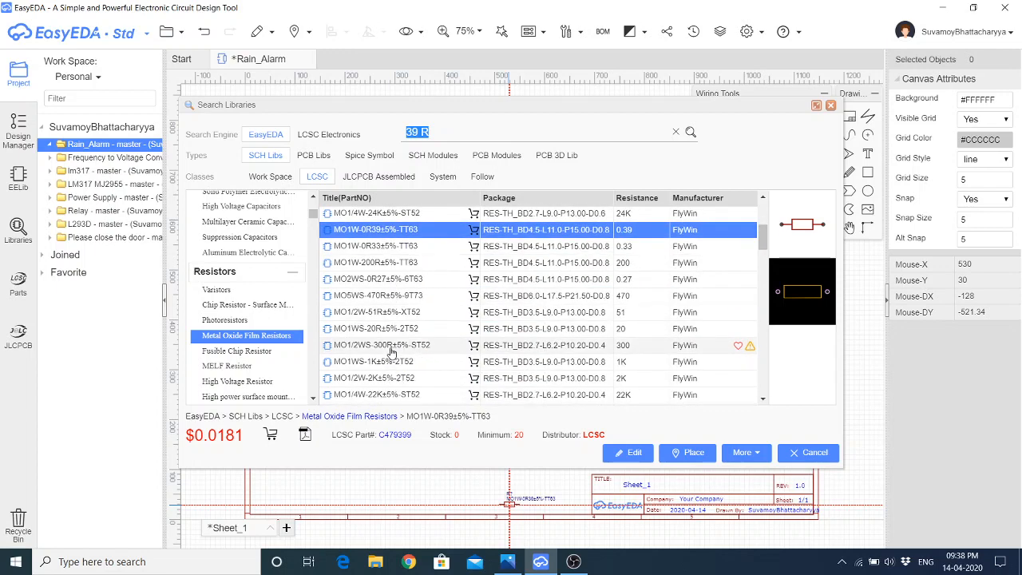
pyautogui.click(379, 298)
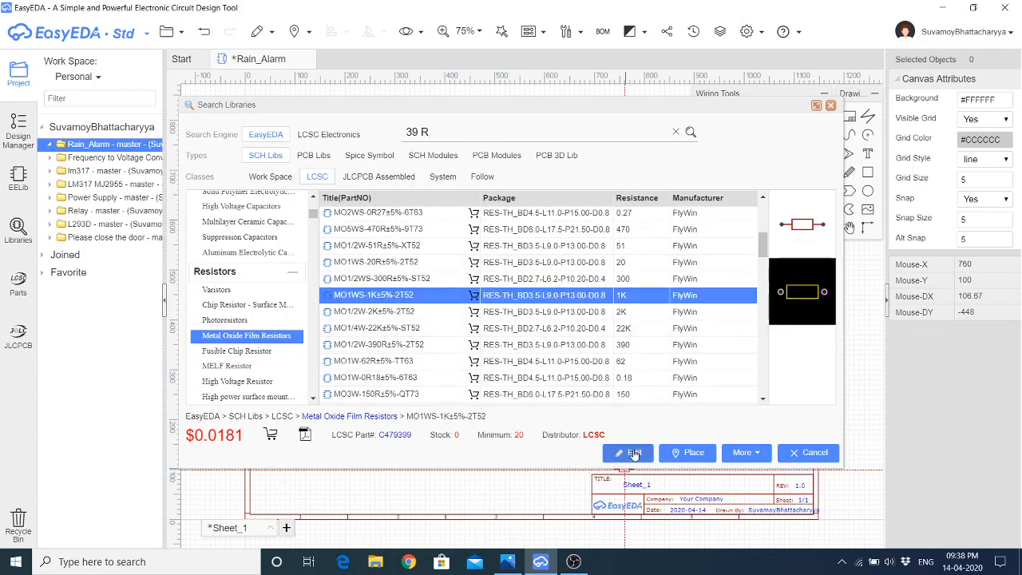
pyautogui.click(688, 451)
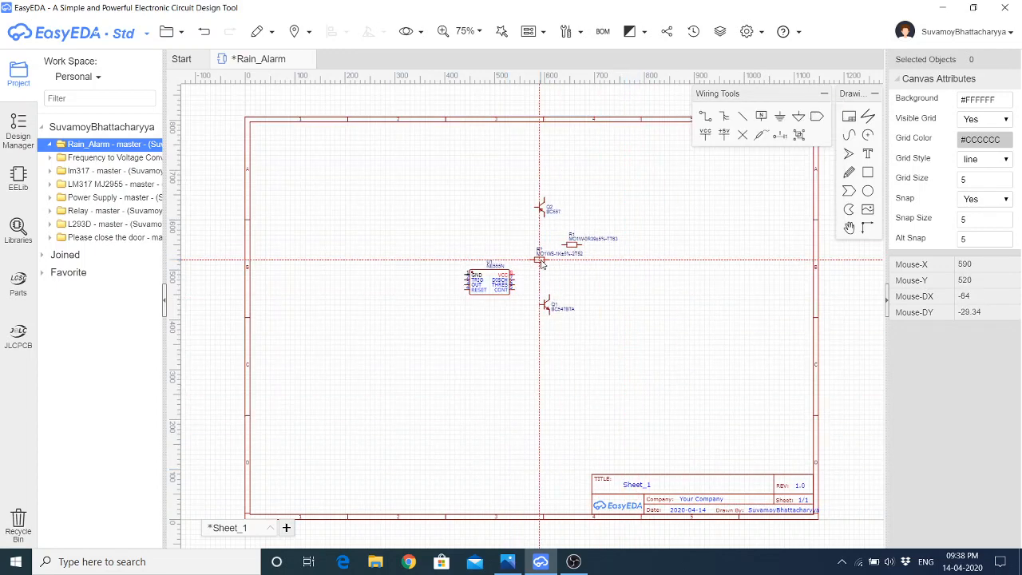
pyautogui.click(473, 214)
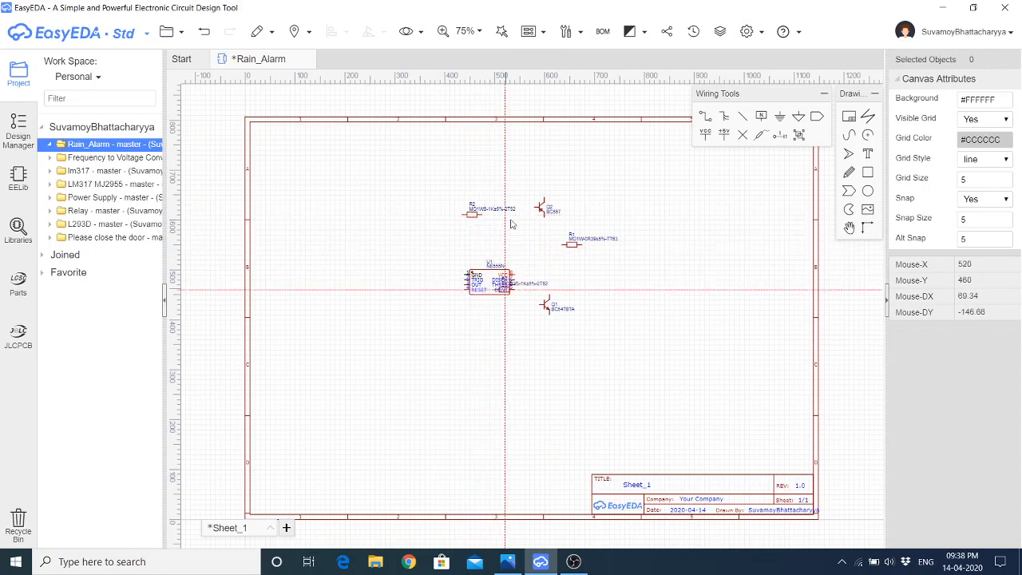
# Search the component library for 10n
pyautogui.click(25, 276)
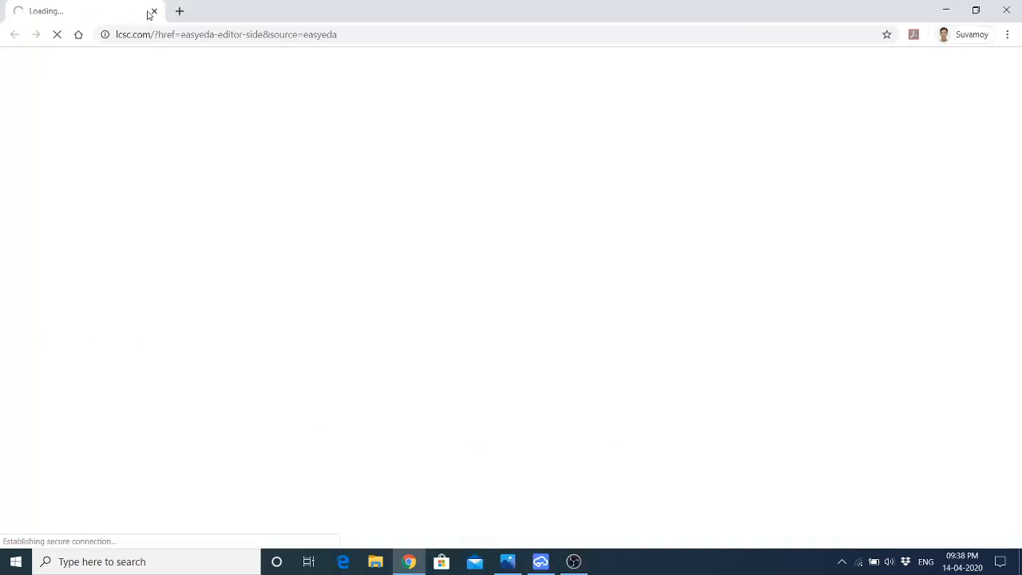
pyautogui.click(154, 11)
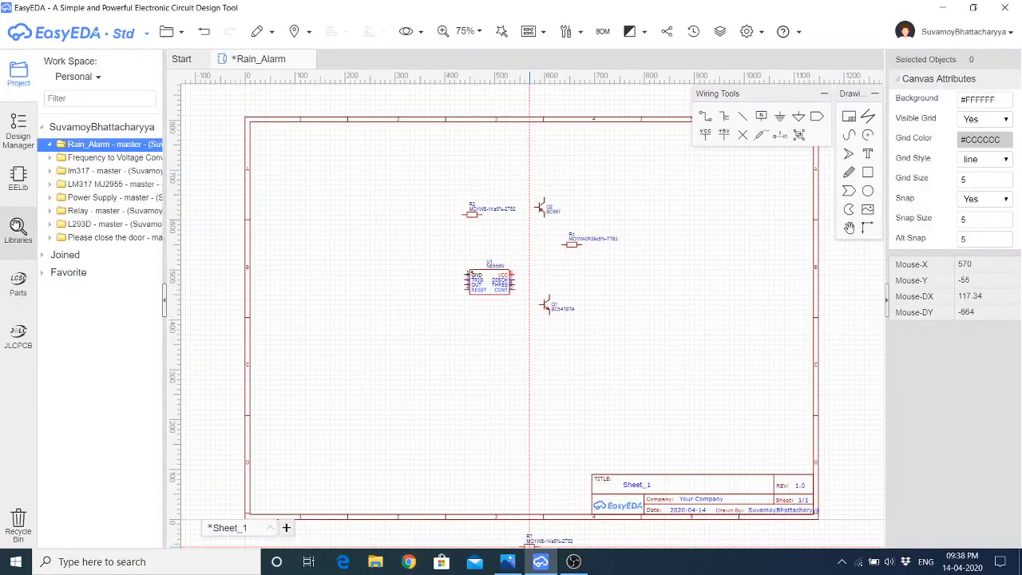
pyautogui.click(18, 226)
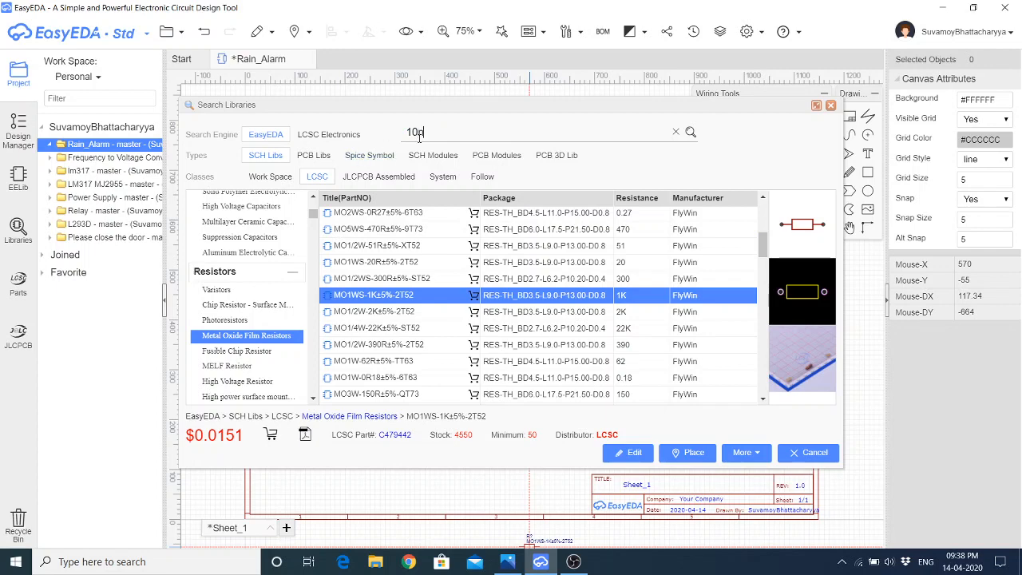
pyautogui.press('Return')
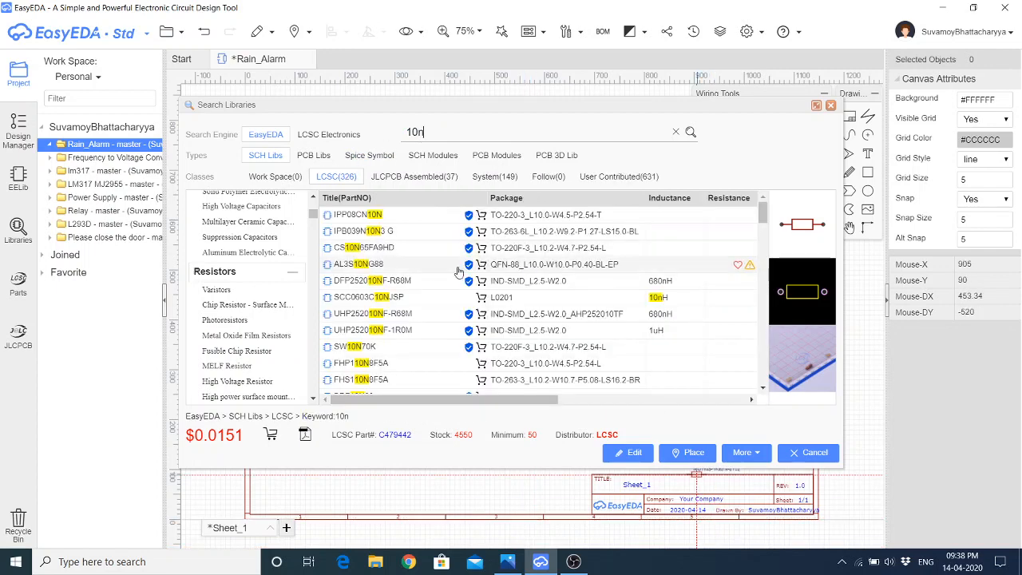
# Place two 10nF 0.01uF(103) 100V polyester film capacitors side by side below the NE555N, checking them against the reference circuit image
pyautogui.scroll(5, 251, 320)
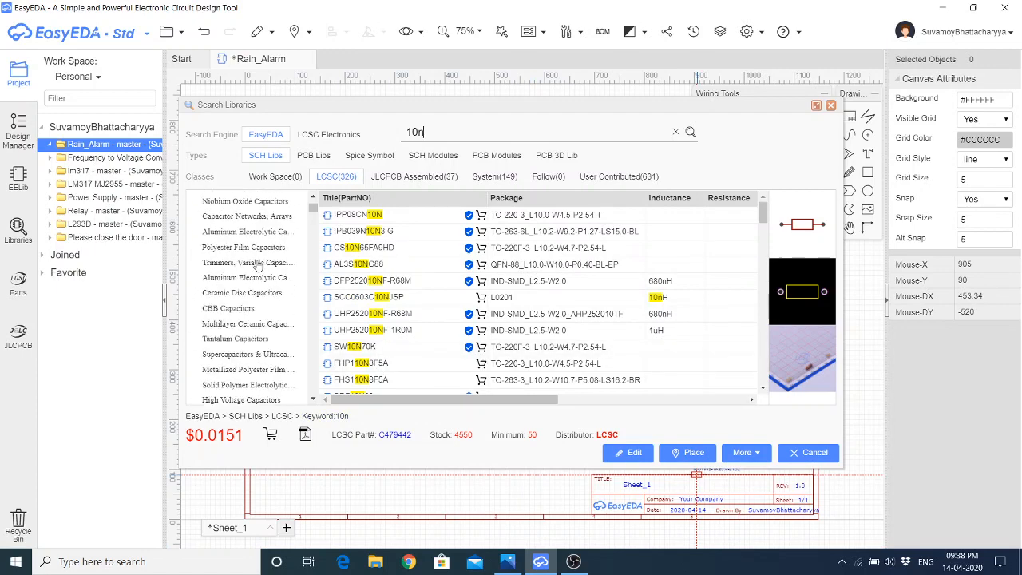
pyautogui.scroll(3, 255, 287)
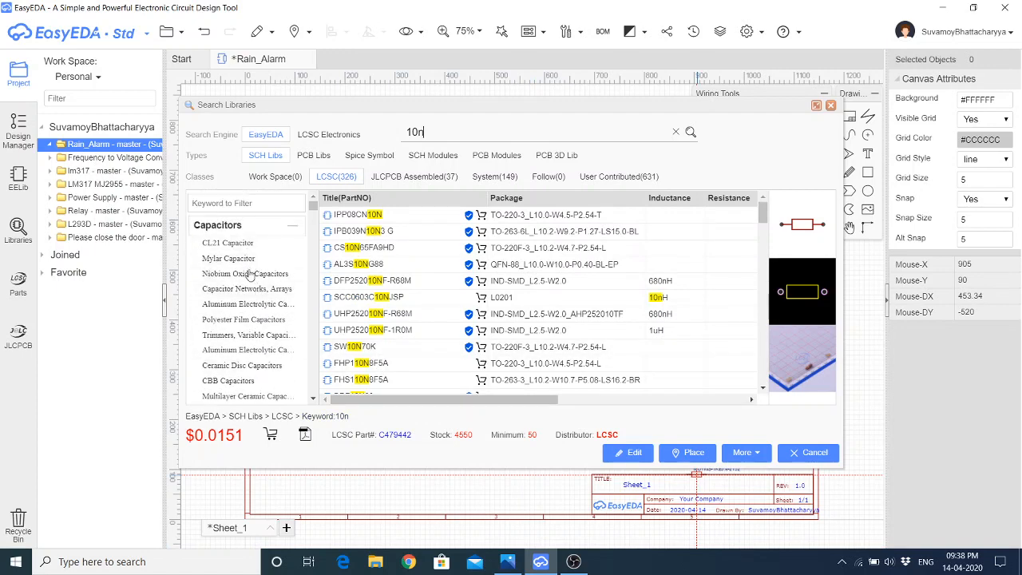
pyautogui.click(256, 321)
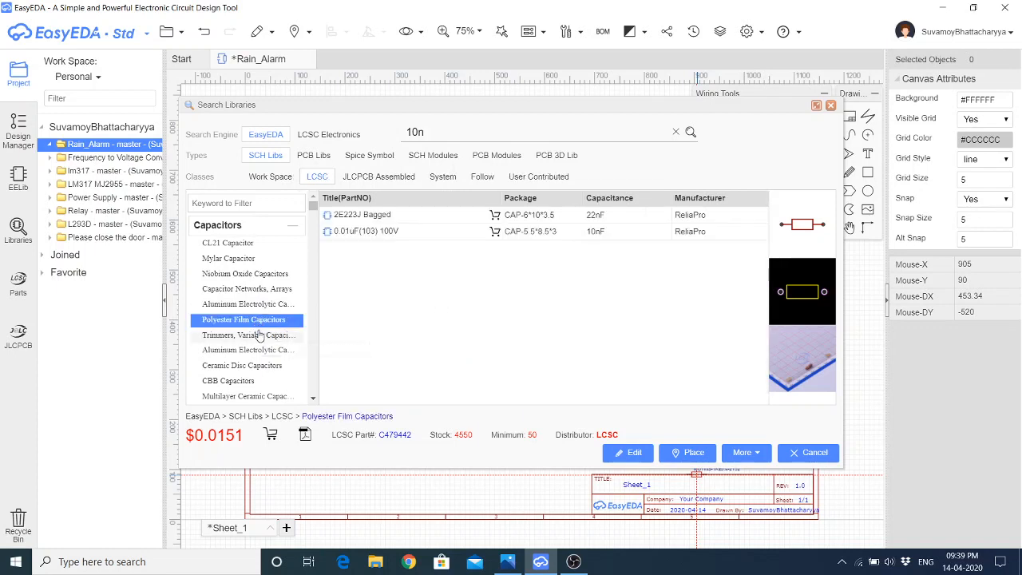
pyautogui.scroll(-3, 259, 335)
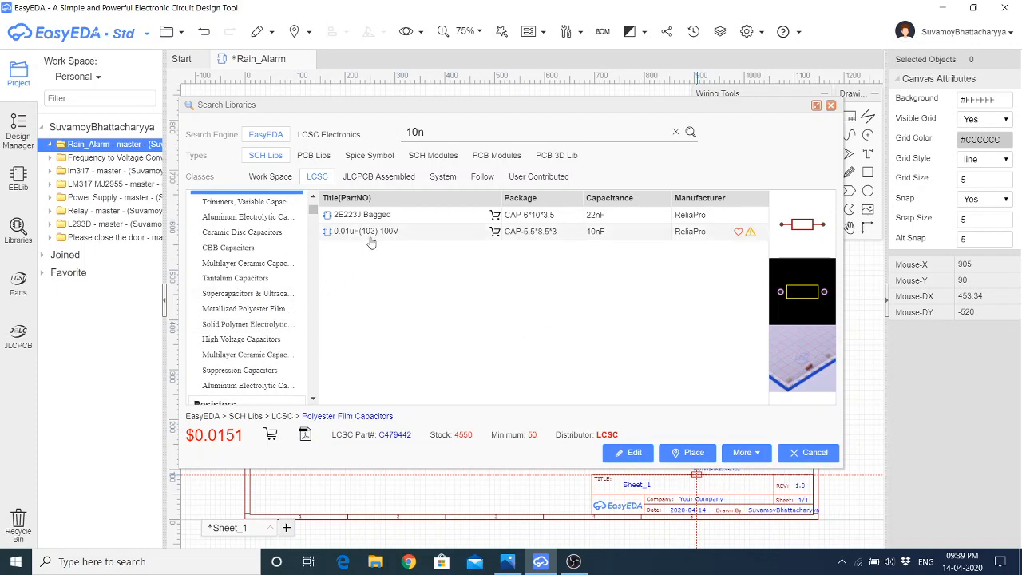
pyautogui.click(426, 231)
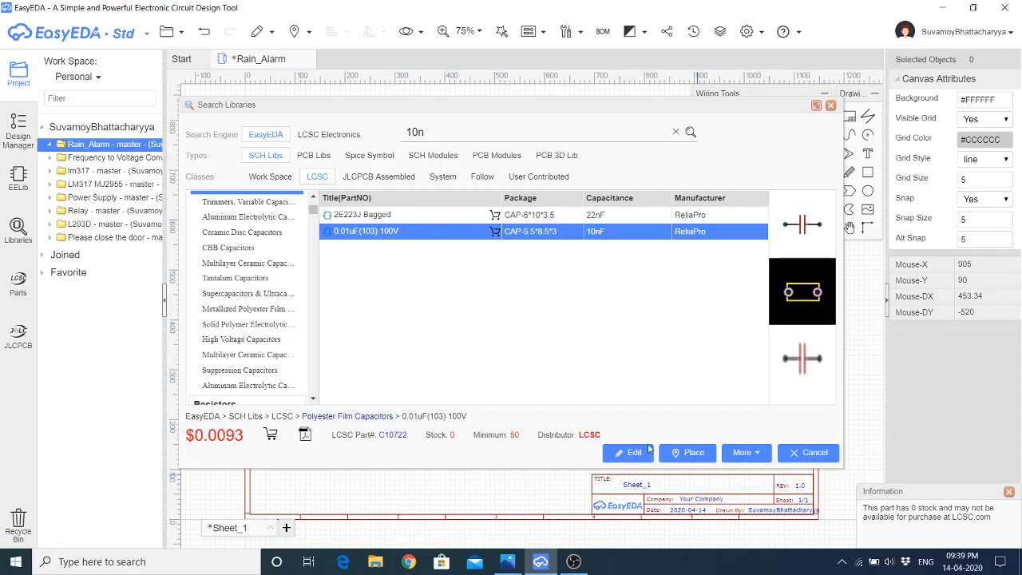
pyautogui.click(684, 452)
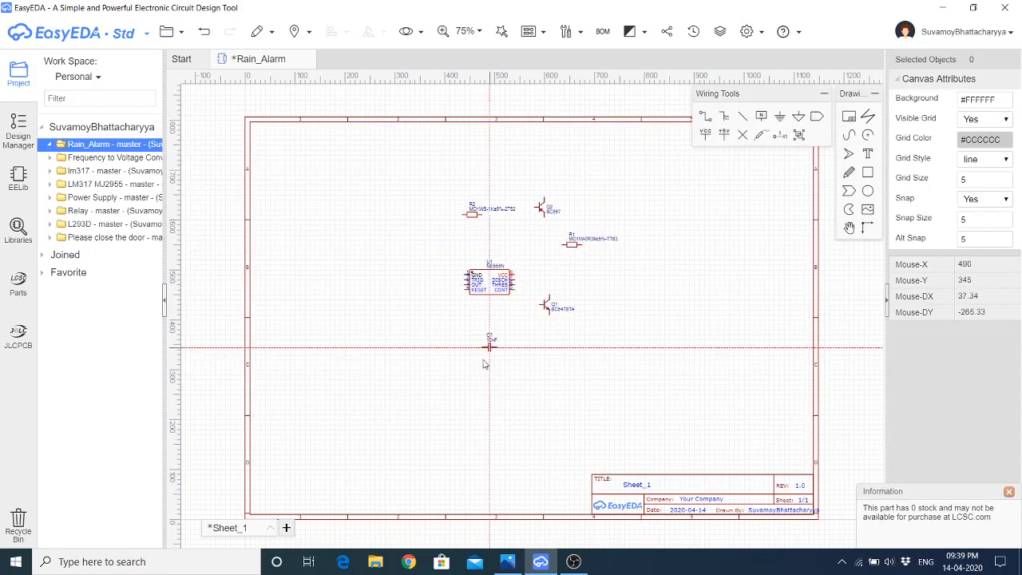
pyautogui.click(508, 562)
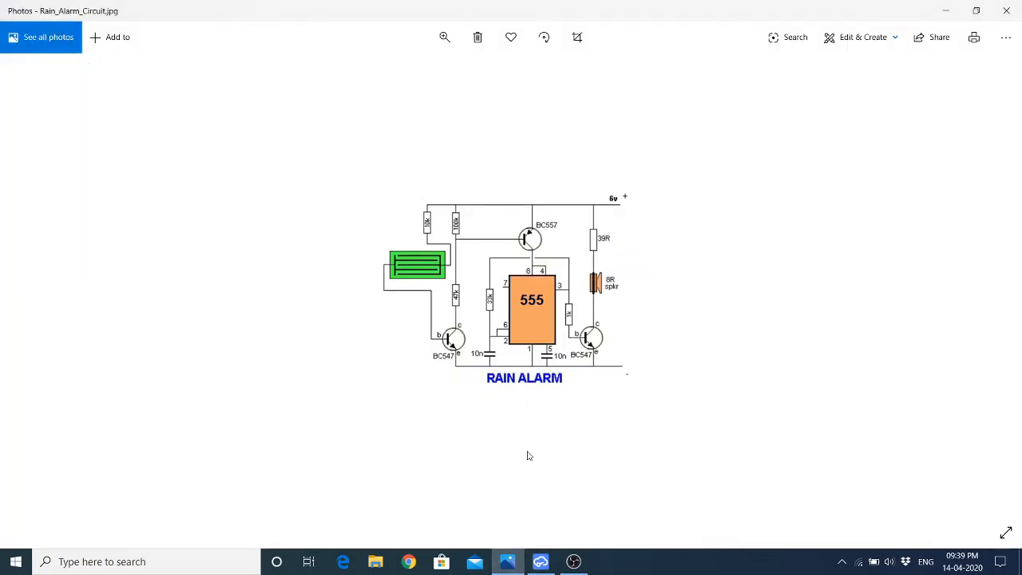
pyautogui.click(540, 561)
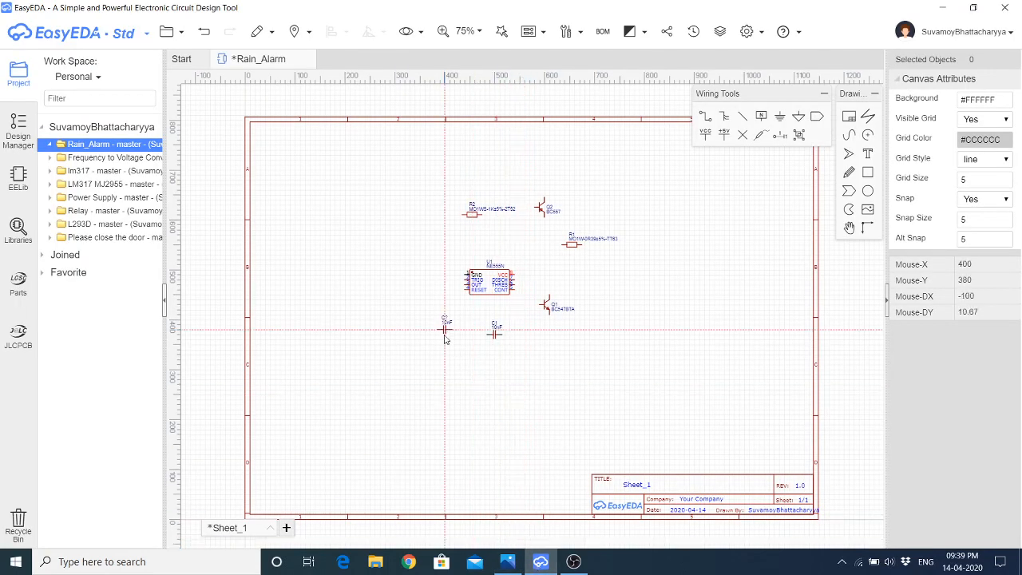
# Check the remaining resistor values in the reference circuit image, and search the component library for 33k
pyautogui.click(509, 563)
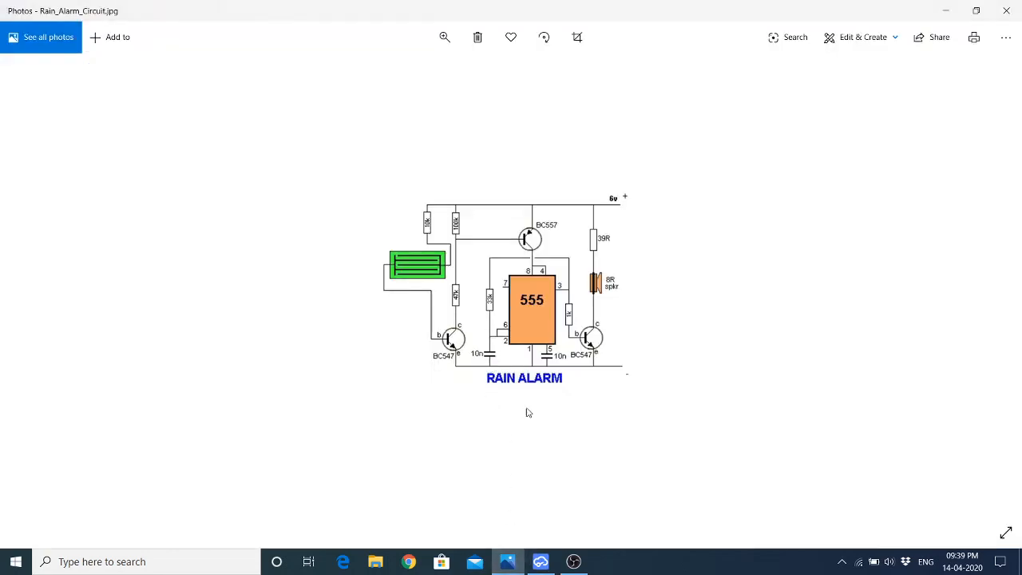
pyautogui.click(540, 561)
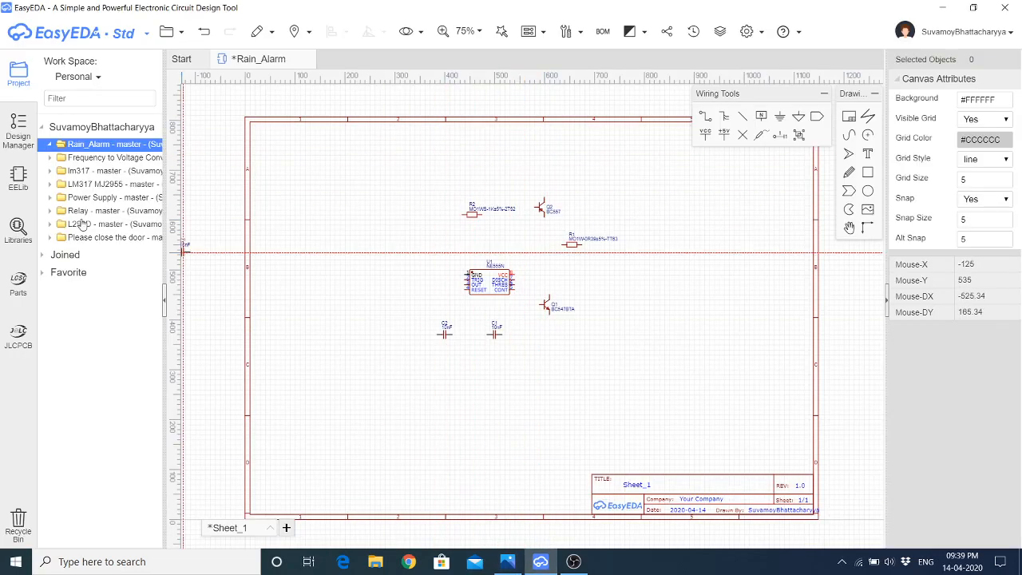
pyautogui.click(19, 231)
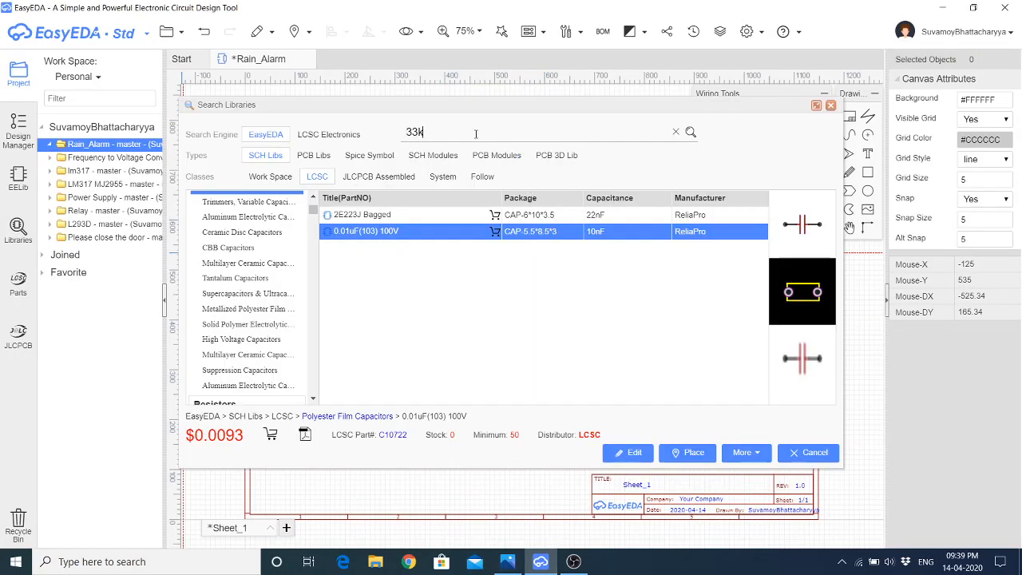
pyautogui.press('Return')
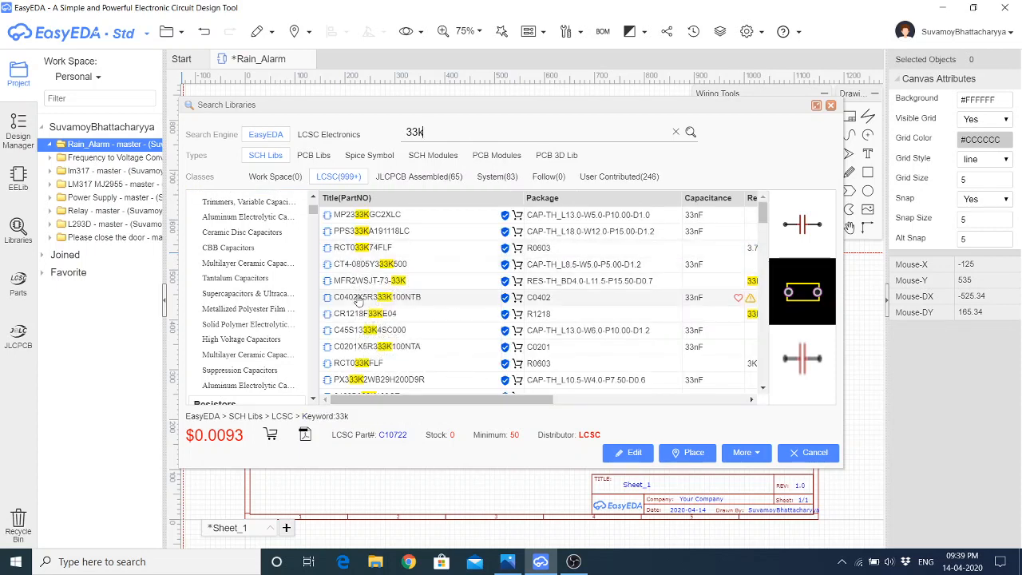
# Look through the 33k search results, and open the Metal Oxide Film Resistors category of the LCSC schematic library
pyautogui.scroll(-5, 379, 299)
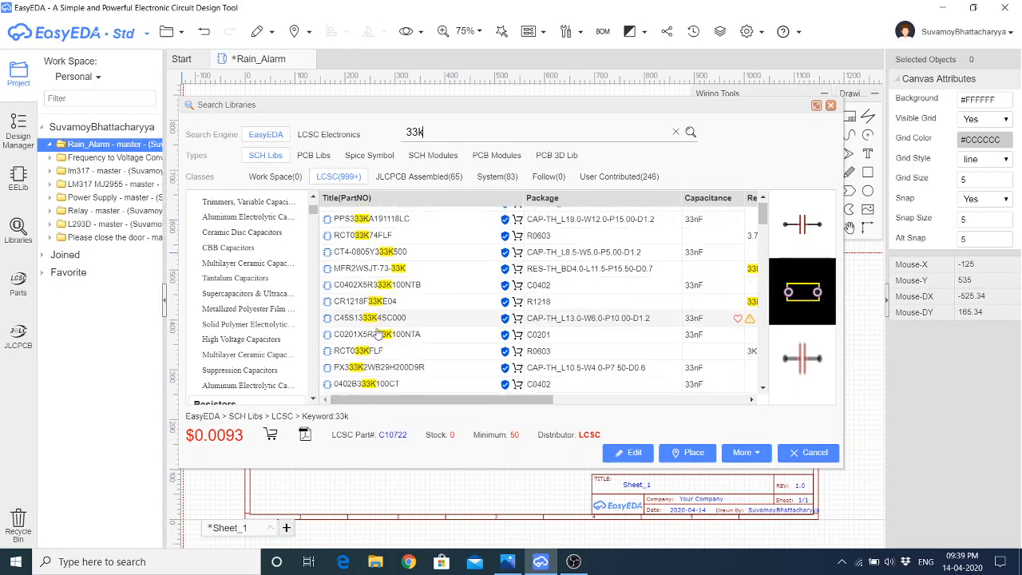
pyautogui.click(241, 339)
pyautogui.scroll(-3, 238, 304)
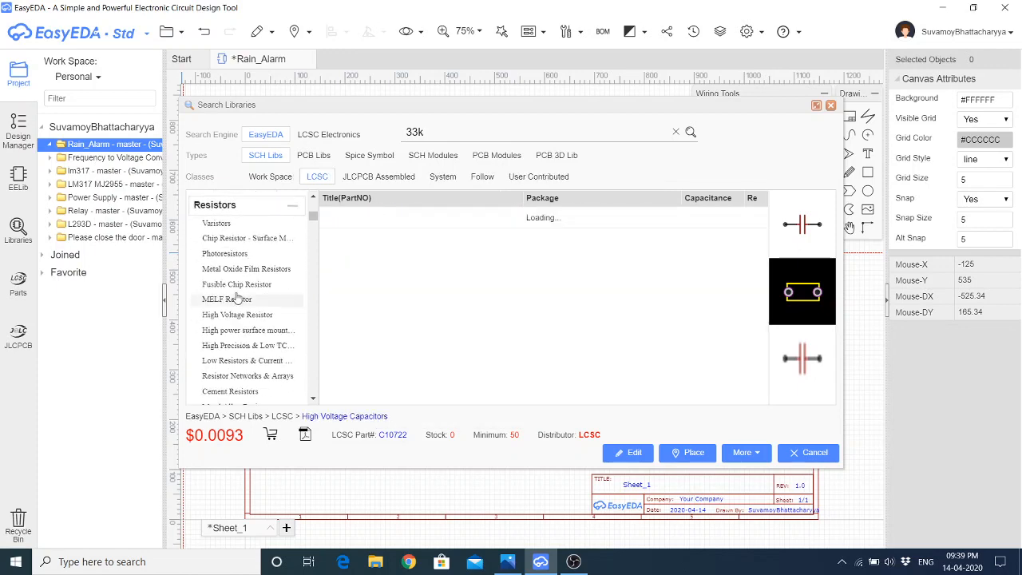
pyautogui.click(236, 254)
pyautogui.click(235, 239)
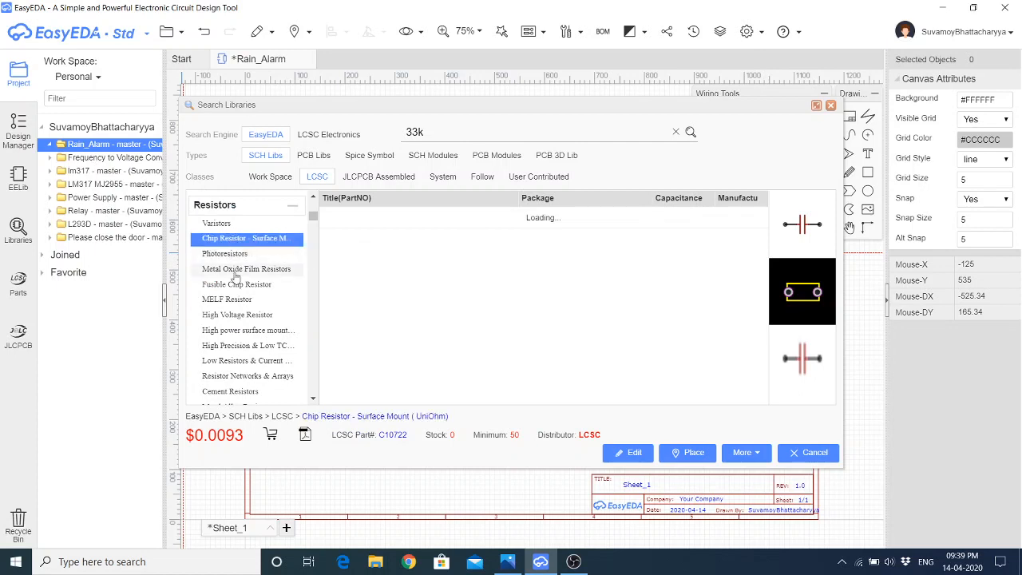
pyautogui.click(237, 269)
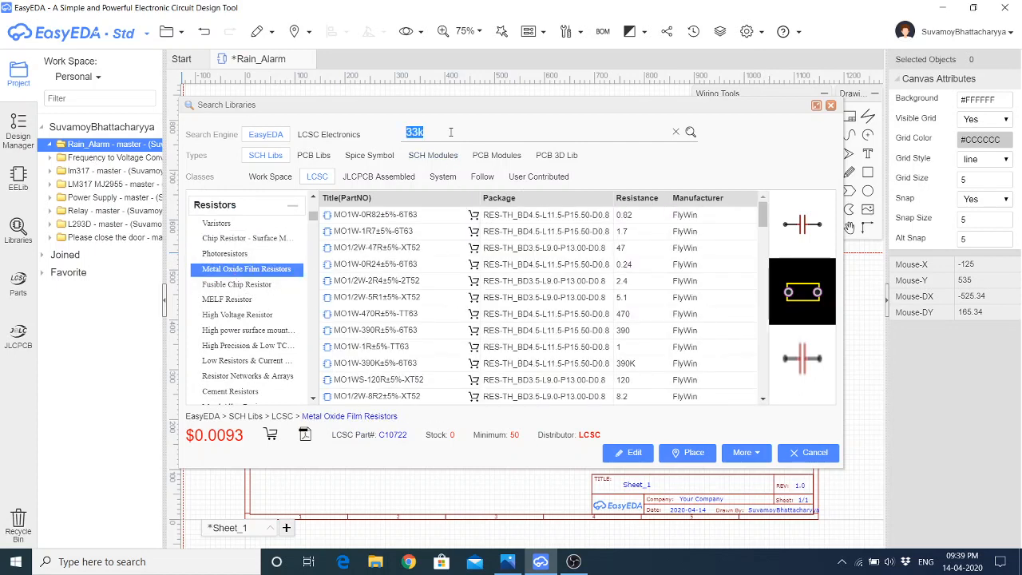
pyautogui.press('Return')
pyautogui.click(260, 269)
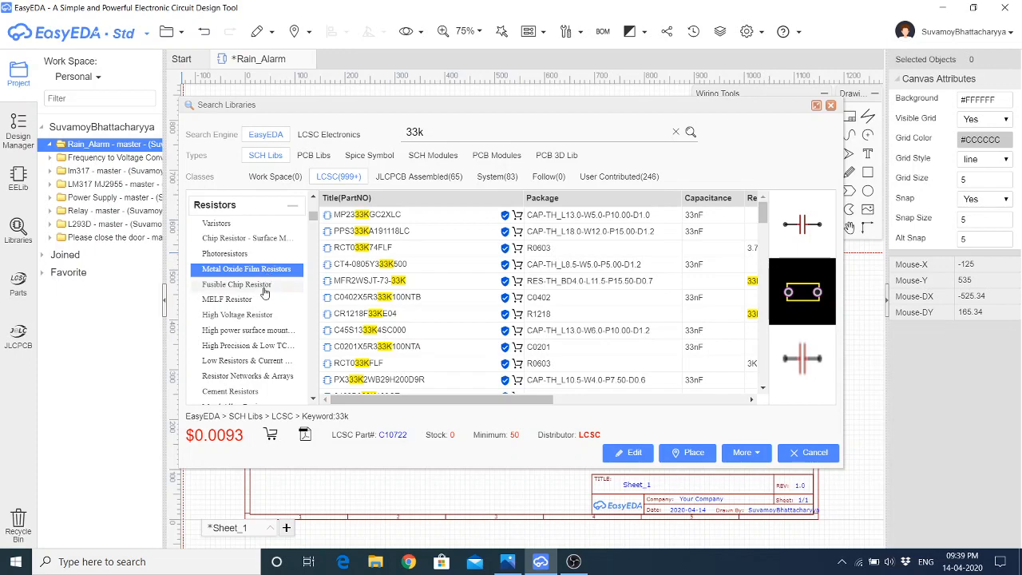
pyautogui.click(265, 271)
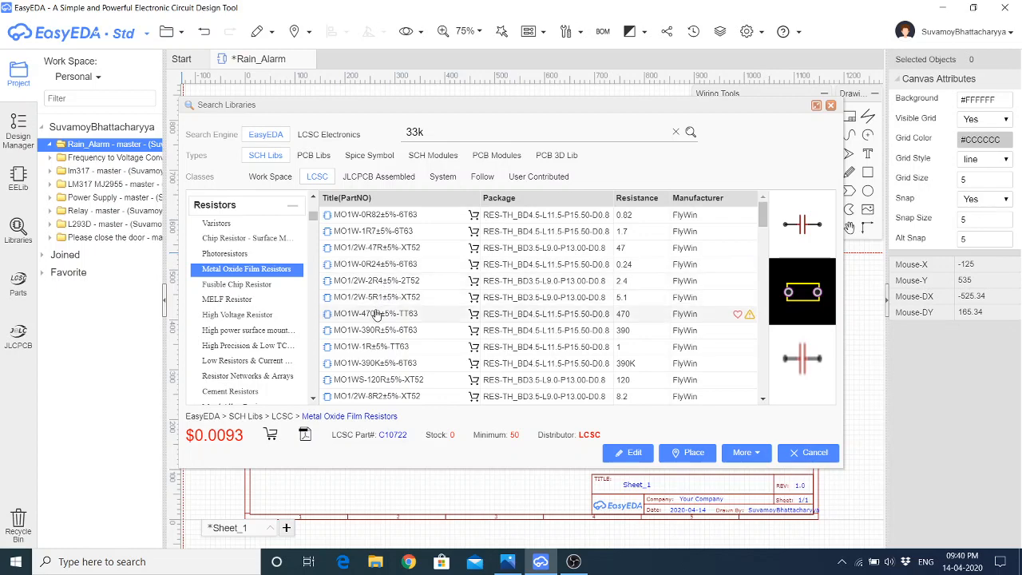
# Look through the metal oxide film resistor list for a 33K part
pyautogui.scroll(-2, 377, 330)
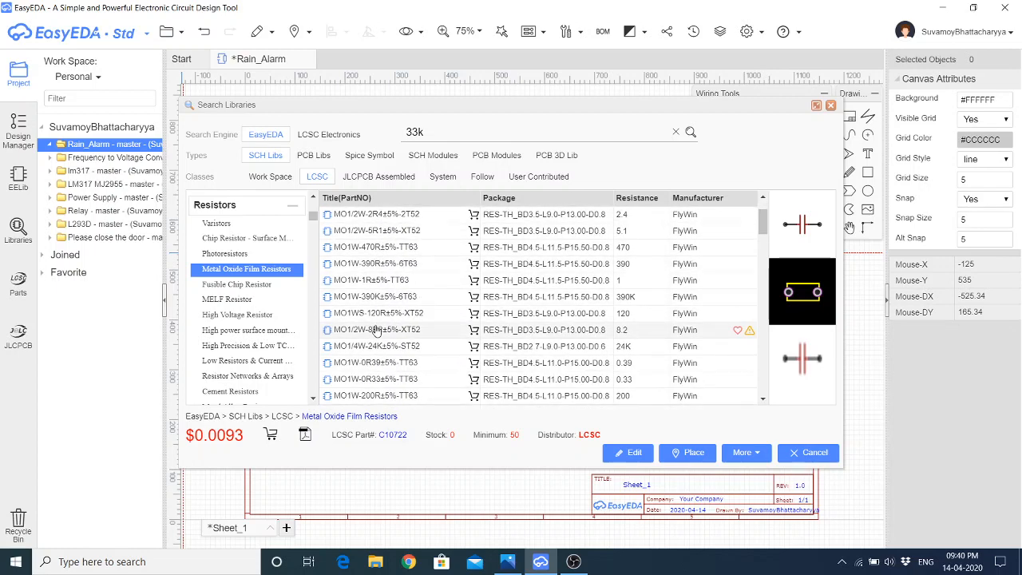
pyautogui.scroll(-2, 377, 330)
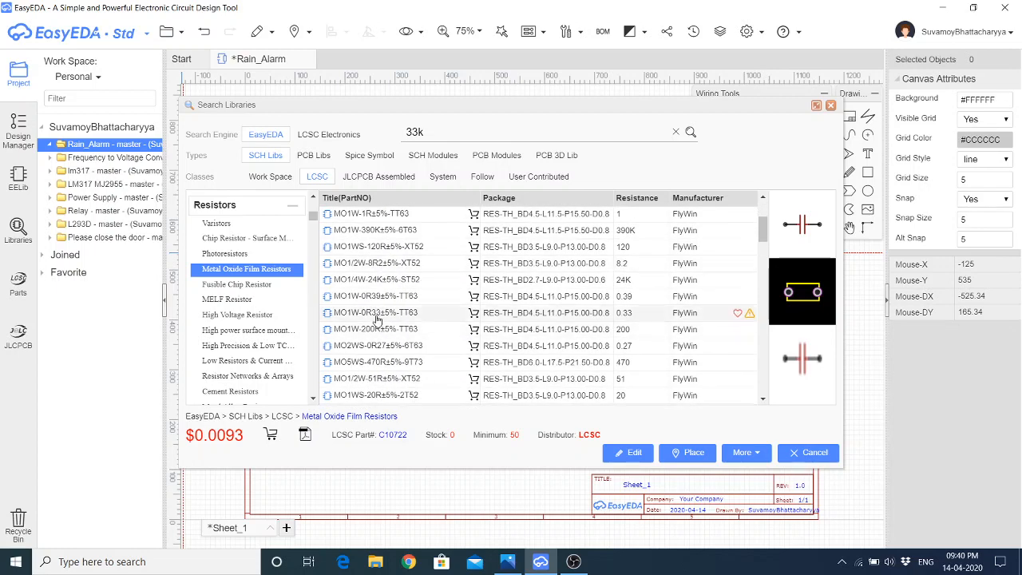
pyautogui.click(376, 312)
pyautogui.click(391, 349)
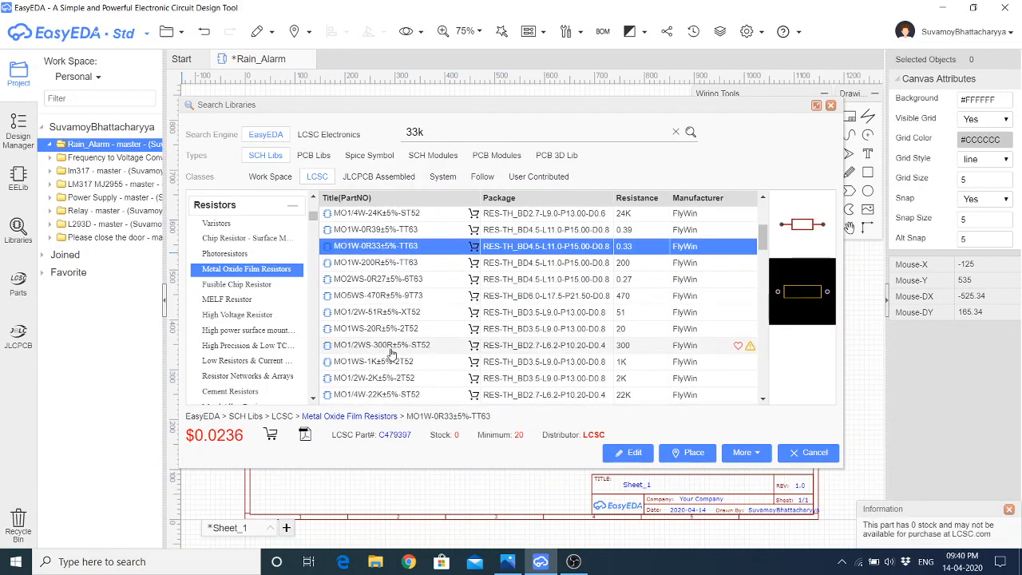
pyautogui.scroll(-4, 391, 352)
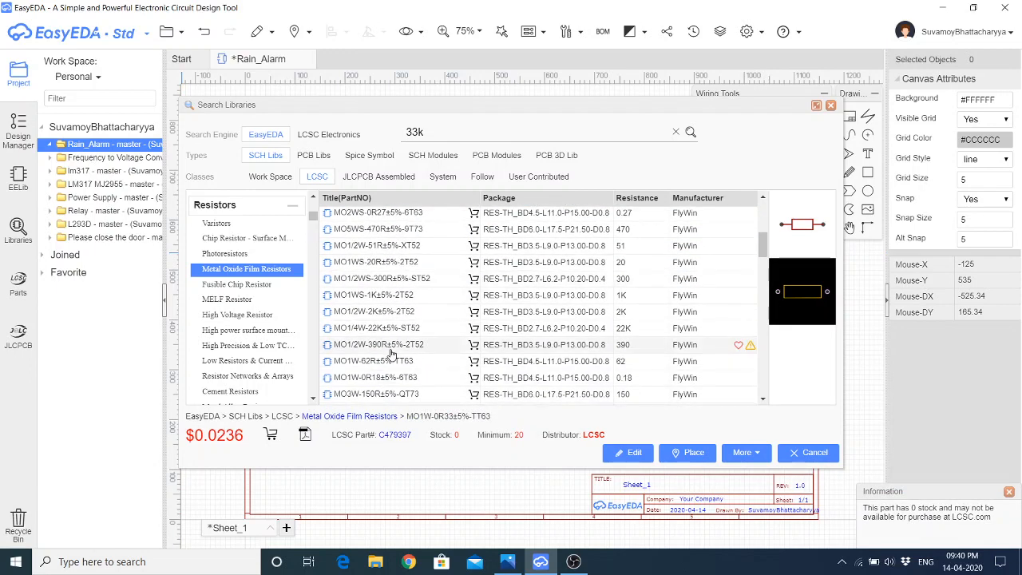
pyautogui.scroll(-4, 387, 343)
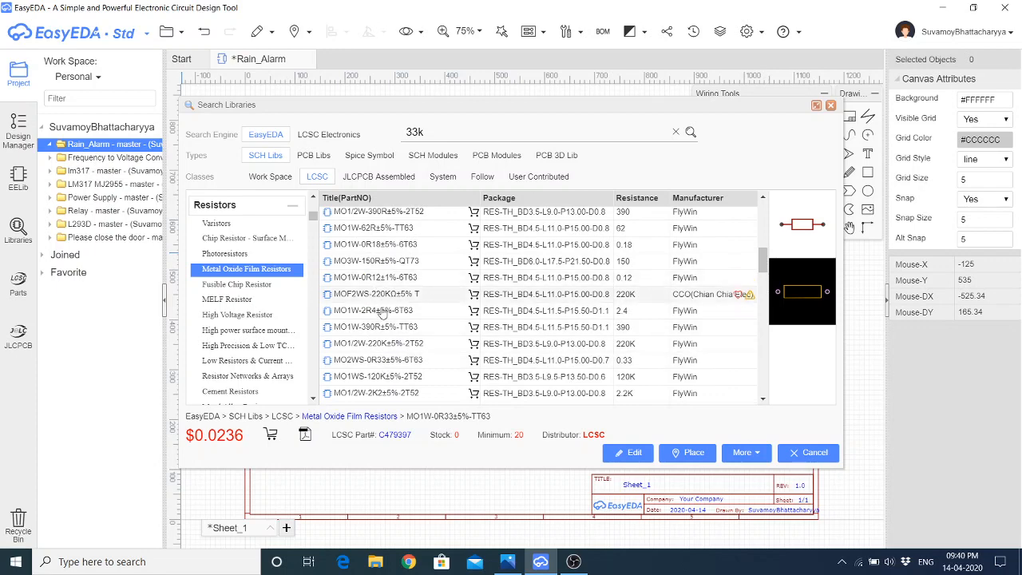
pyautogui.scroll(-2, 383, 371)
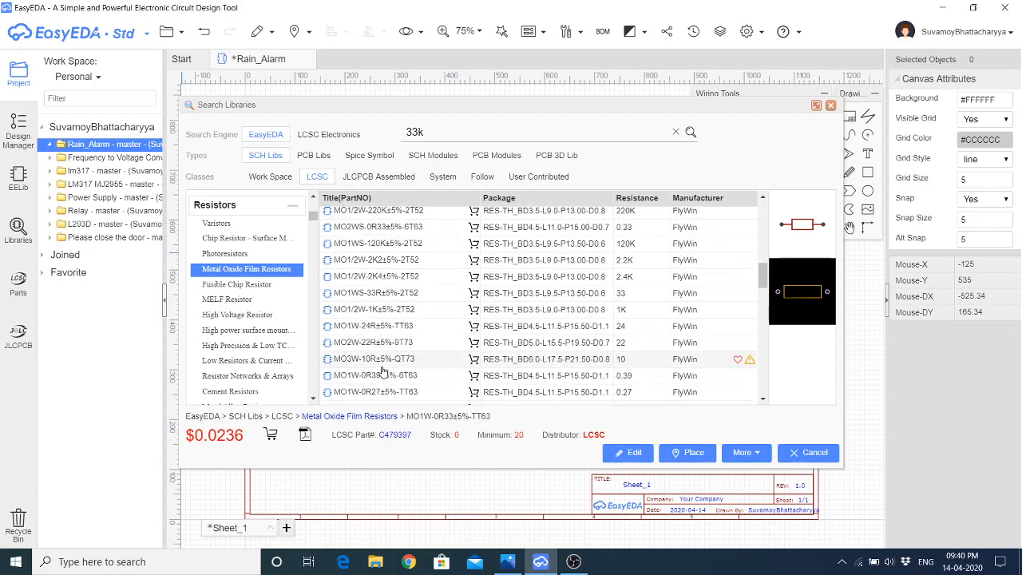
pyautogui.scroll(-4, 383, 371)
pyautogui.scroll(-2, 383, 371)
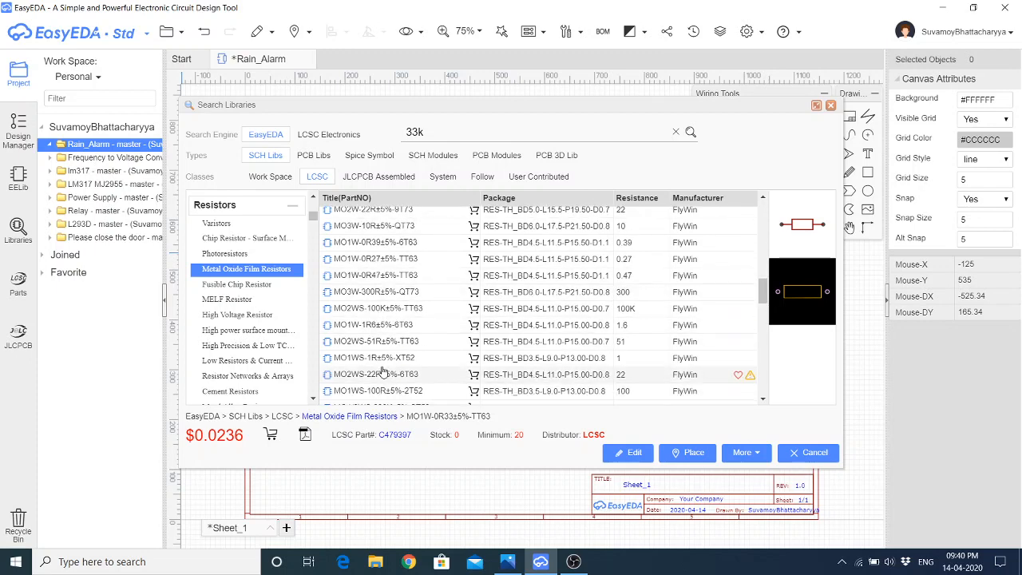
pyautogui.scroll(-2, 384, 371)
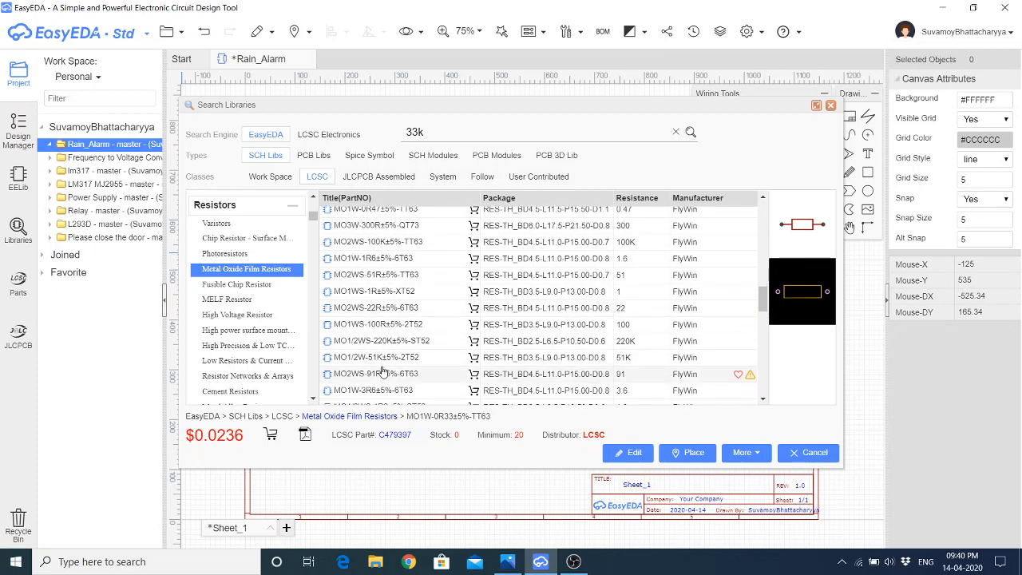
pyautogui.scroll(-2, 383, 372)
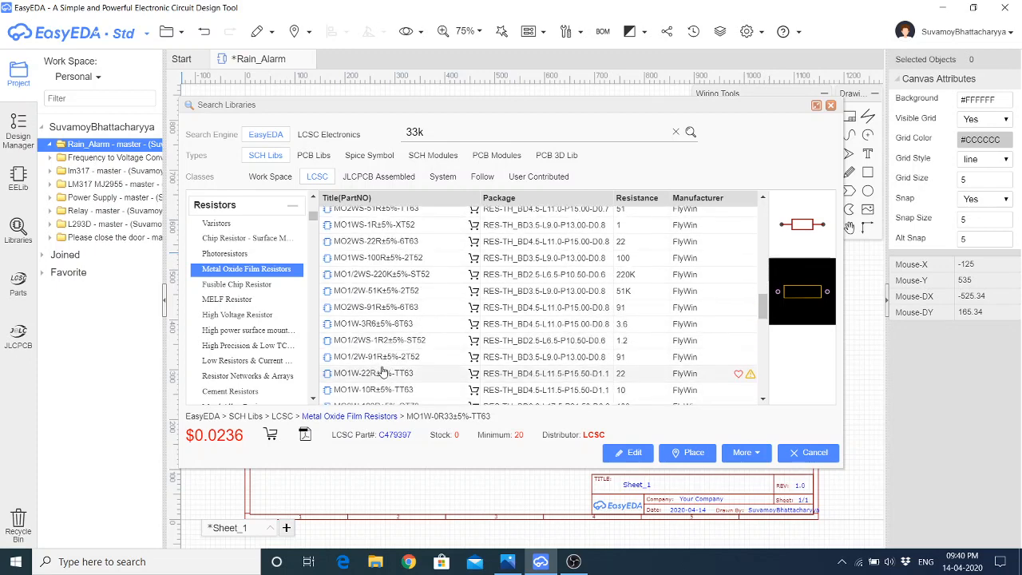
pyautogui.scroll(-2, 383, 371)
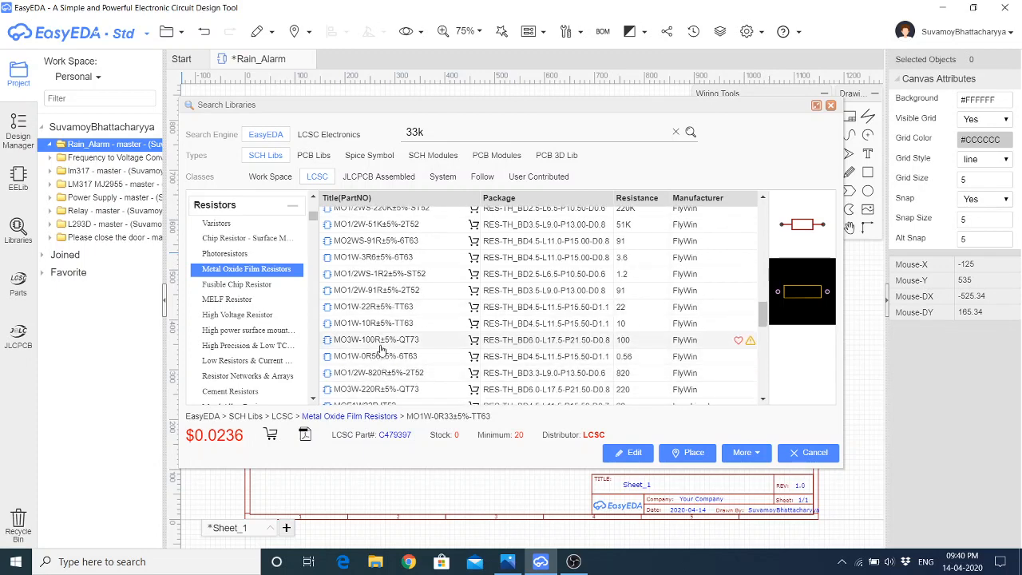
pyautogui.scroll(-2, 383, 367)
pyautogui.scroll(-4, 381, 361)
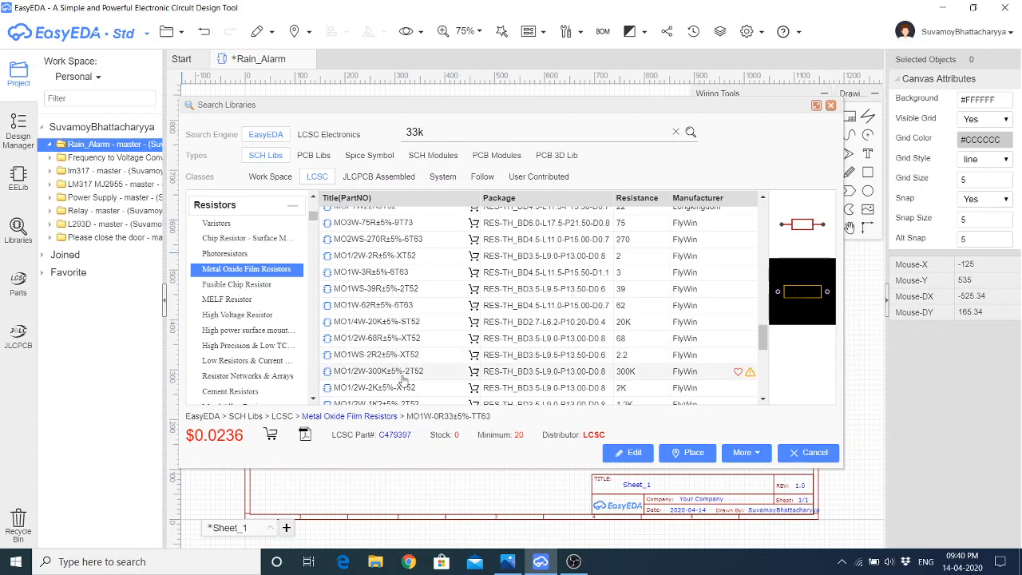
pyautogui.scroll(-4, 381, 363)
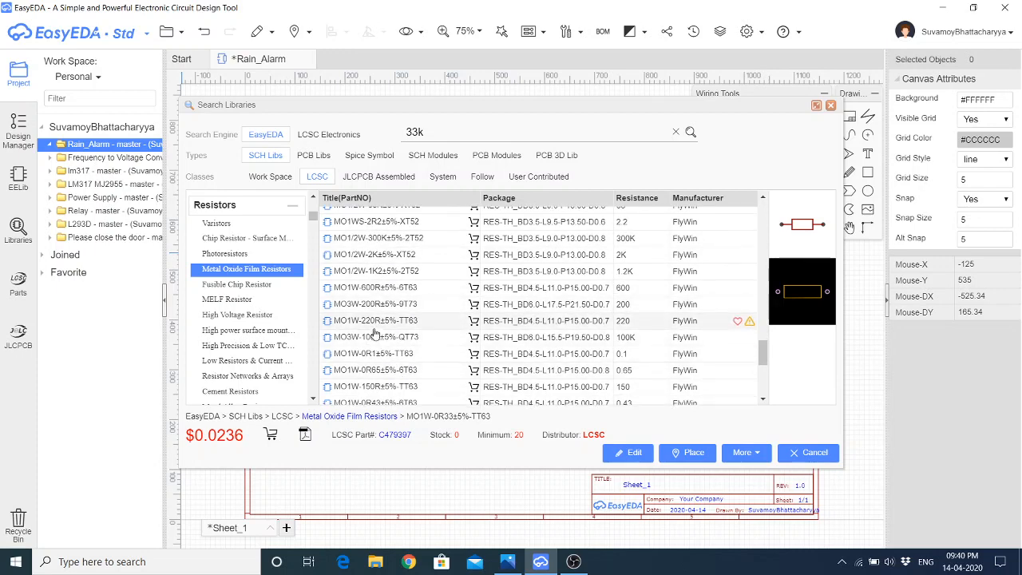
# Place the MO3W-200R±5%-9T73 resistor to the upper left of the NE555N, and change its value text to MO3W-33K±5%-9T73
pyautogui.click(371, 307)
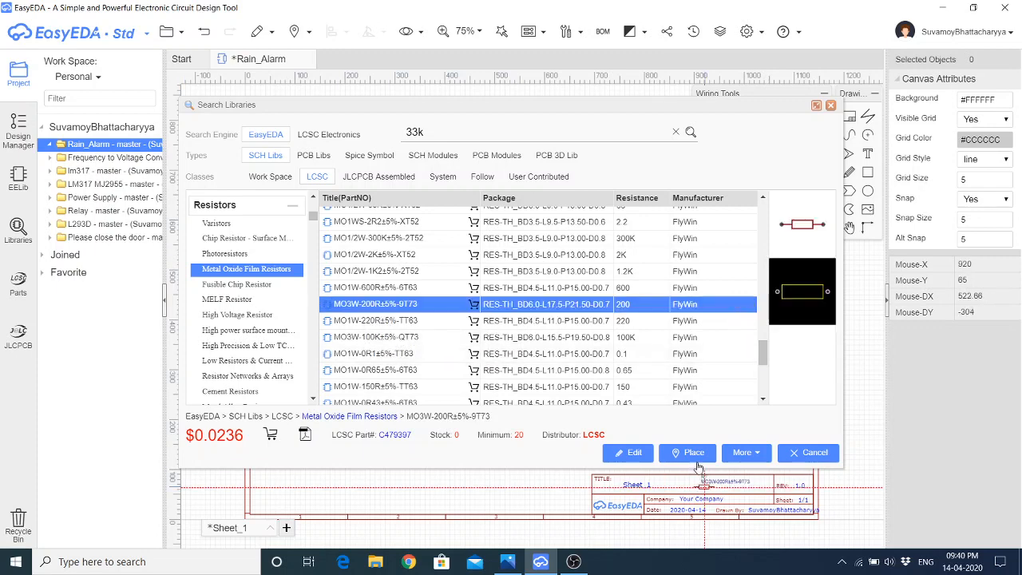
pyautogui.click(687, 452)
pyautogui.click(368, 242)
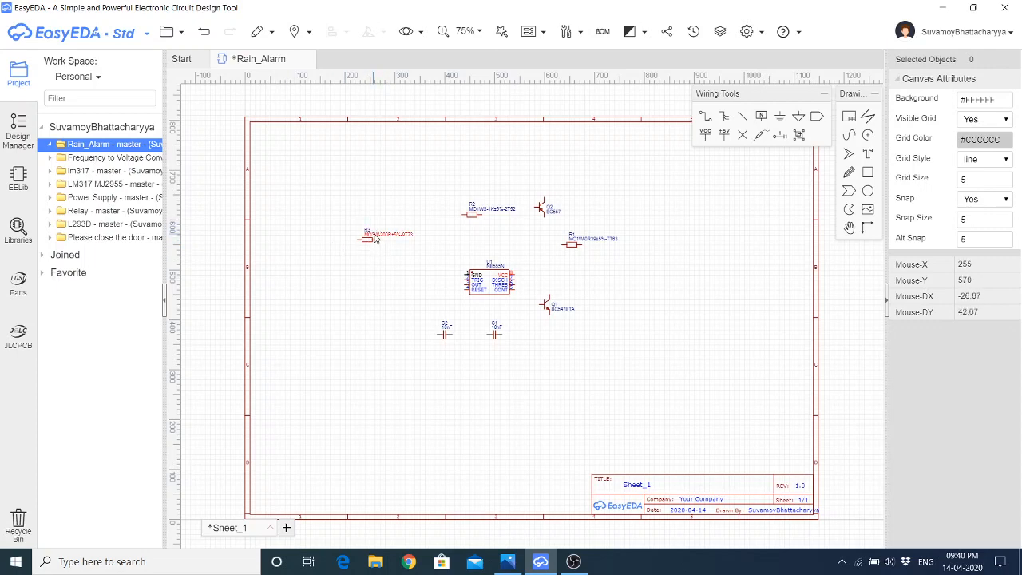
pyautogui.doubleClick(384, 237)
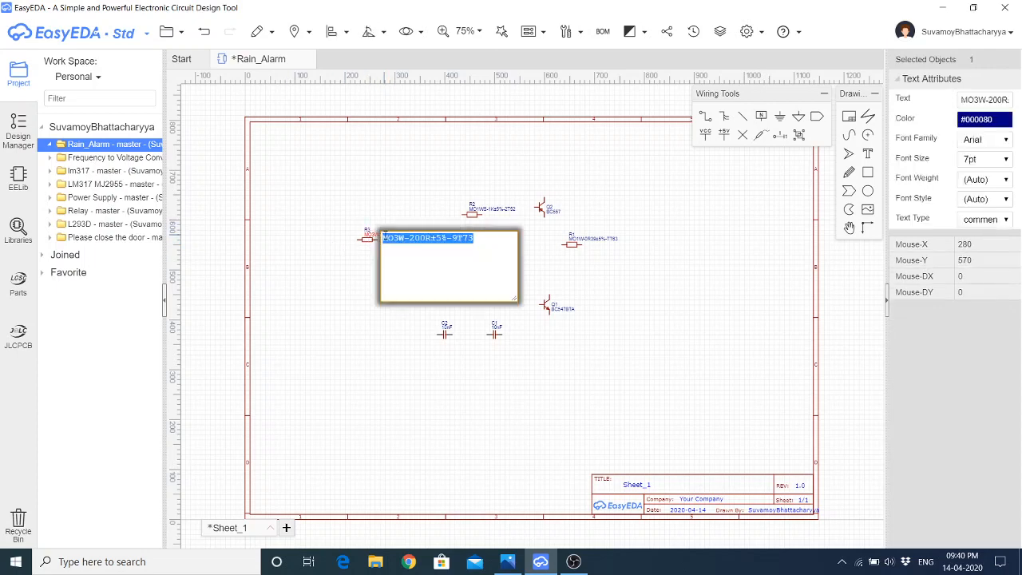
pyautogui.click(425, 237)
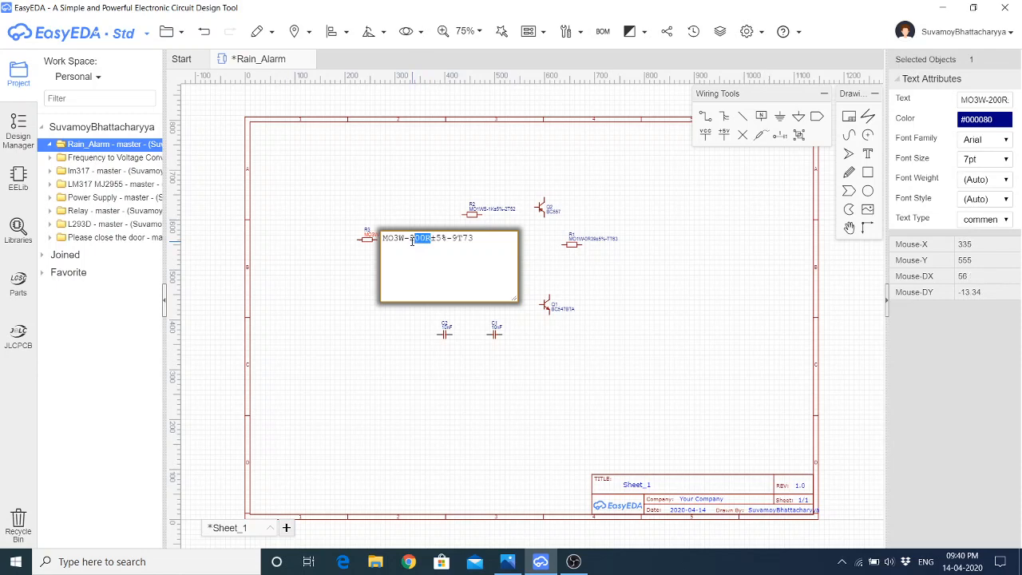
pyautogui.write('33K')
pyautogui.press('Return')
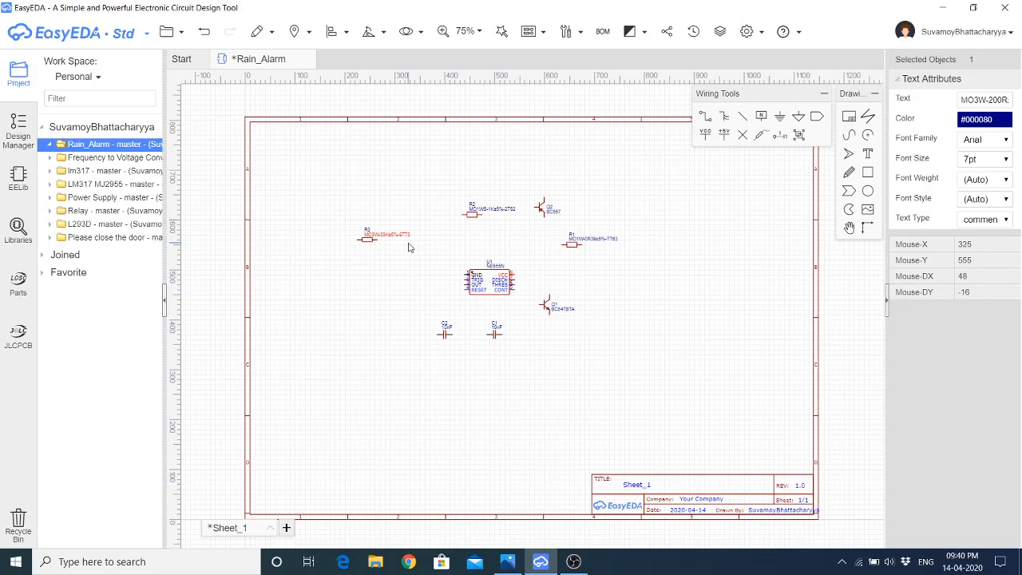
# Delete the relabelled MO3W resistor to the upper left of the NE555N
pyautogui.moveTo(392, 257); pyautogui.dragTo(336, 202)
pyautogui.press('Delete')
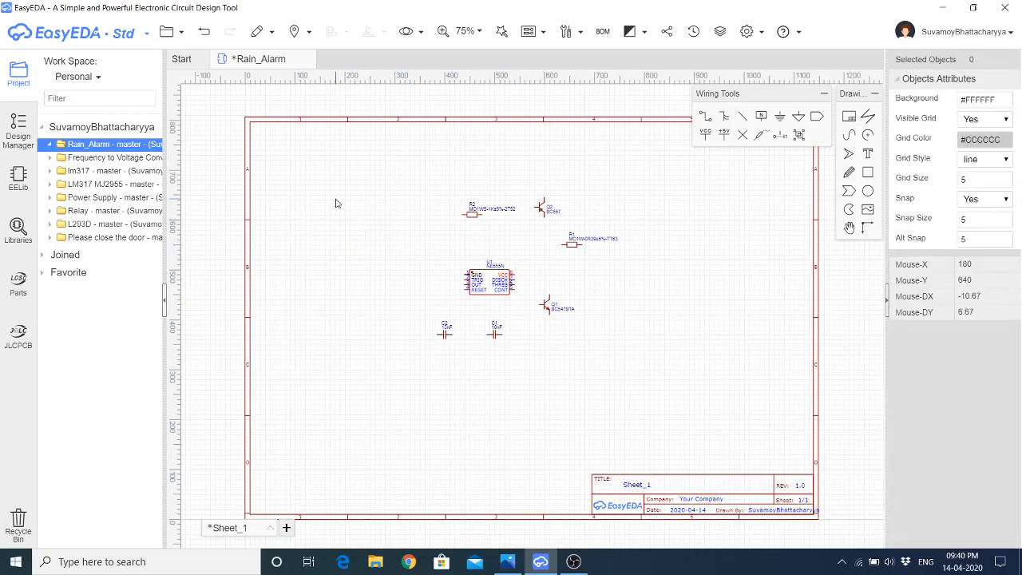
# Open the Carbon Film Resistors category of the LCSC schematic library
pyautogui.click(16, 230)
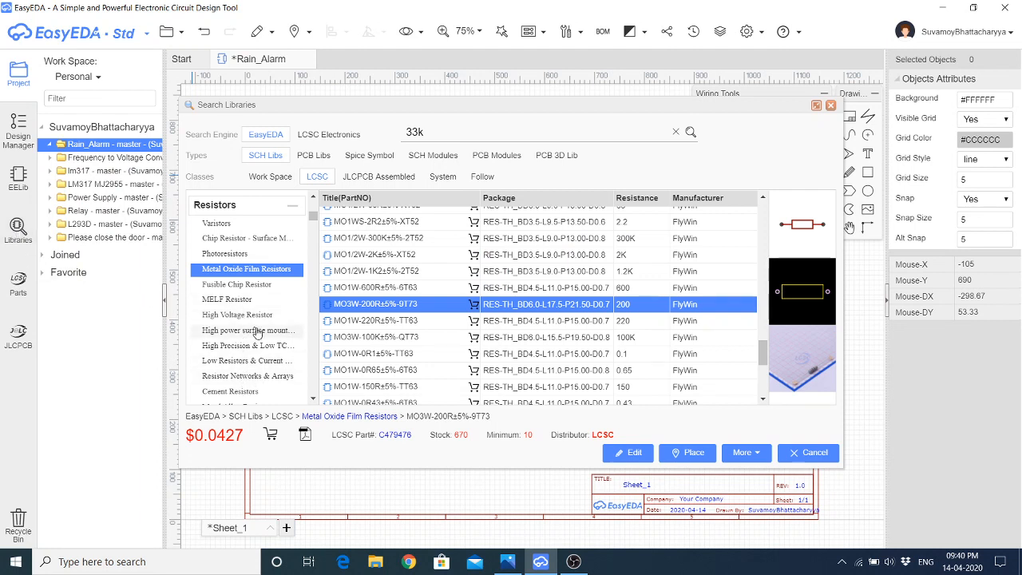
pyautogui.scroll(-3, 257, 334)
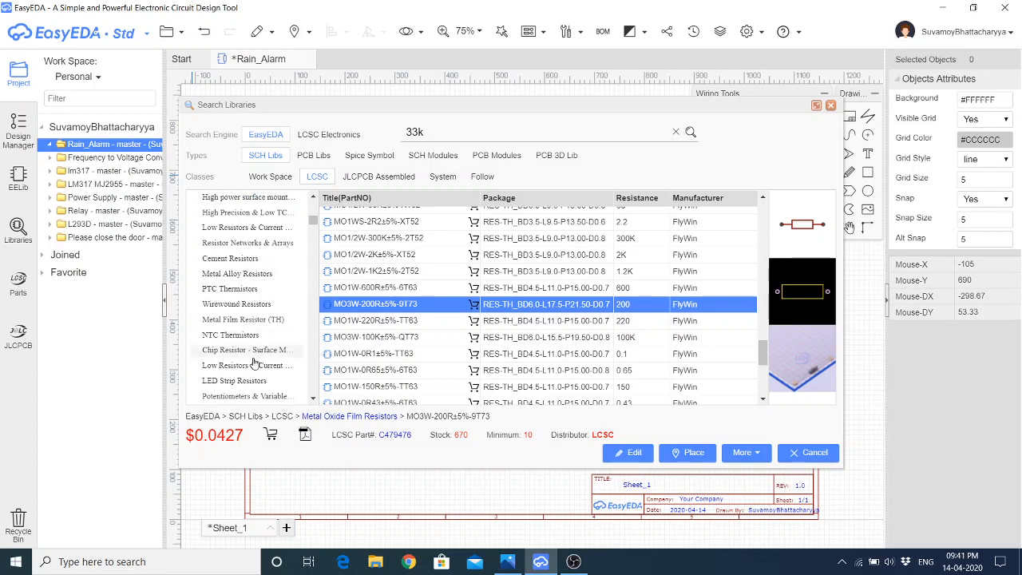
pyautogui.scroll(-2, 228, 377)
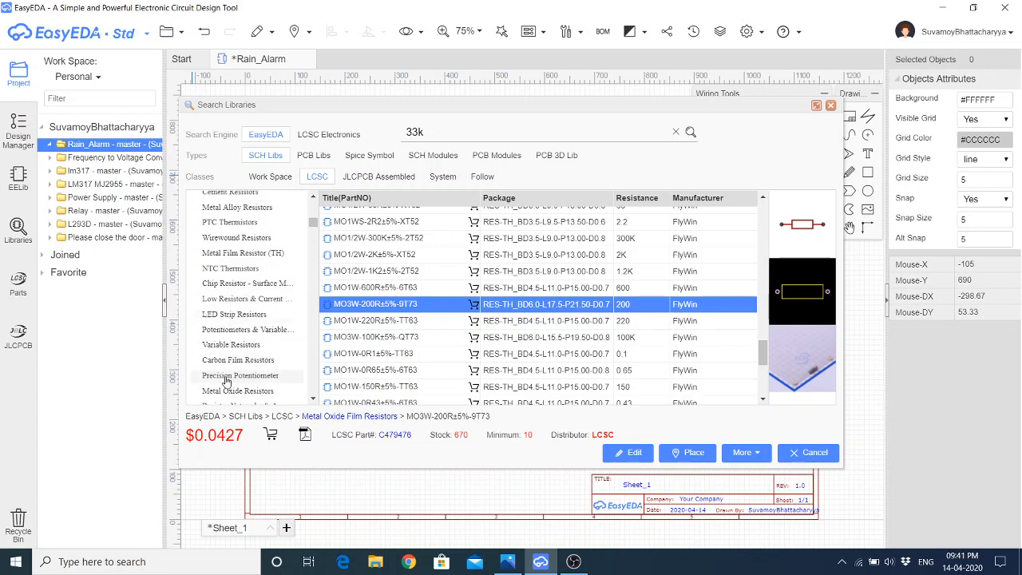
pyautogui.click(235, 360)
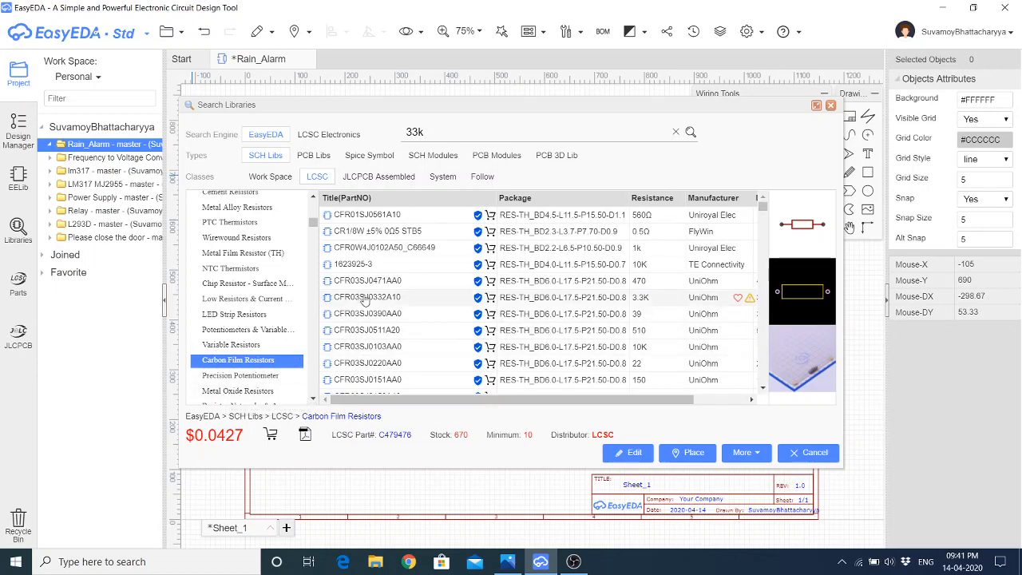
# Look through the carbon film resistor list for a 33K part, and preview the RD 2WS 33K J T/B A1 entry
pyautogui.scroll(-1, 366, 297)
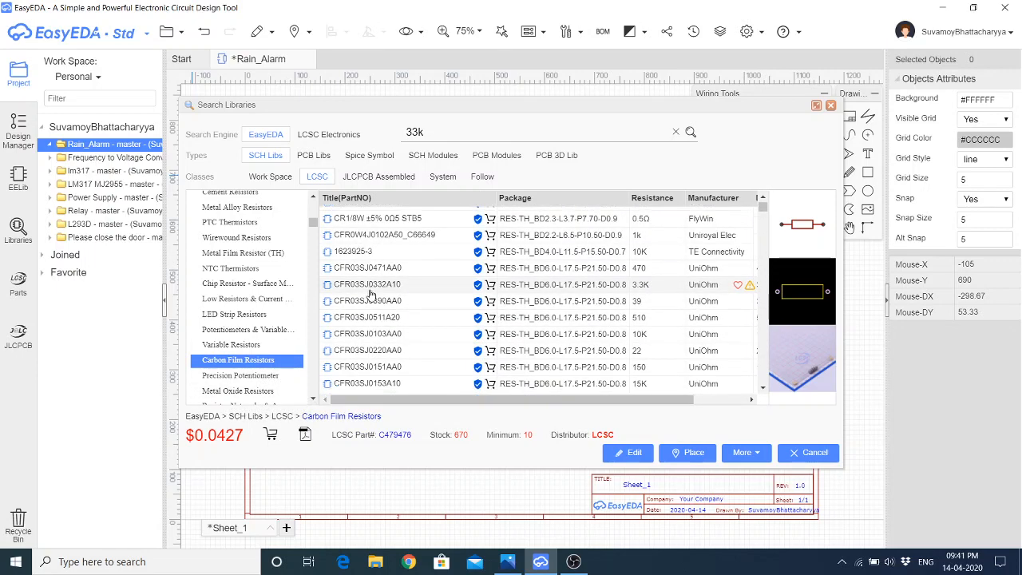
pyautogui.scroll(-3, 370, 295)
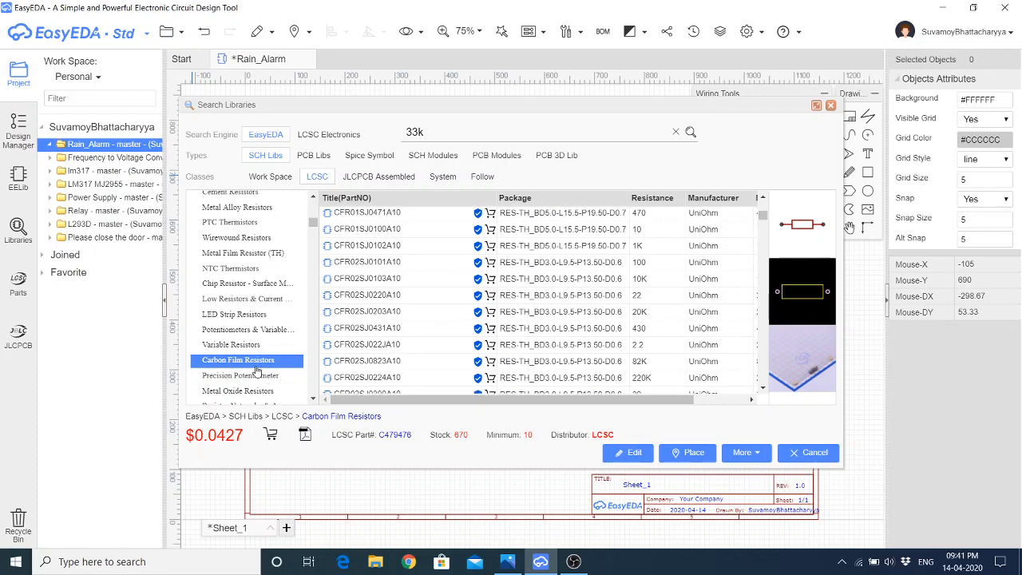
pyautogui.scroll(-5, 410, 354)
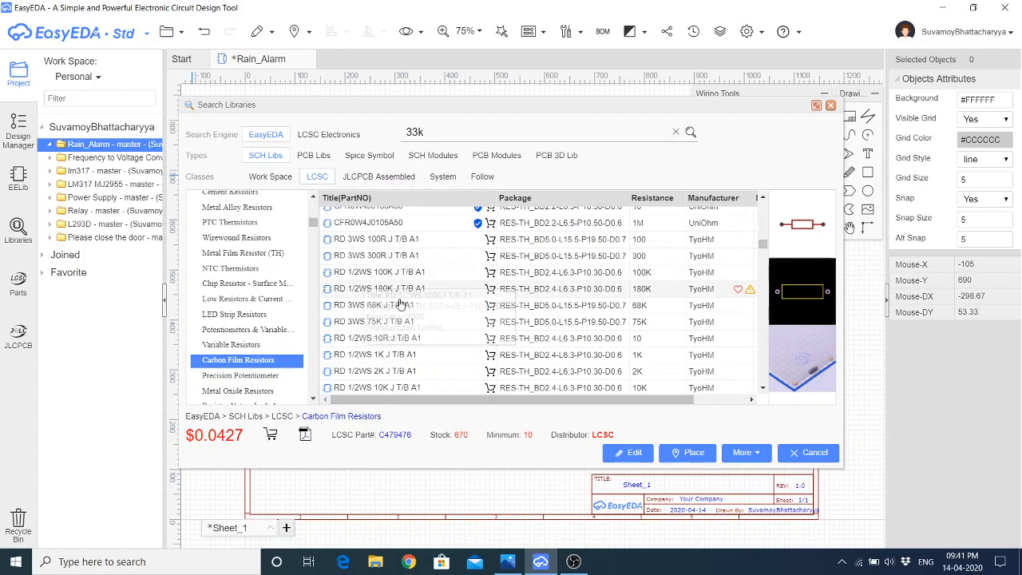
pyautogui.scroll(-3, 399, 320)
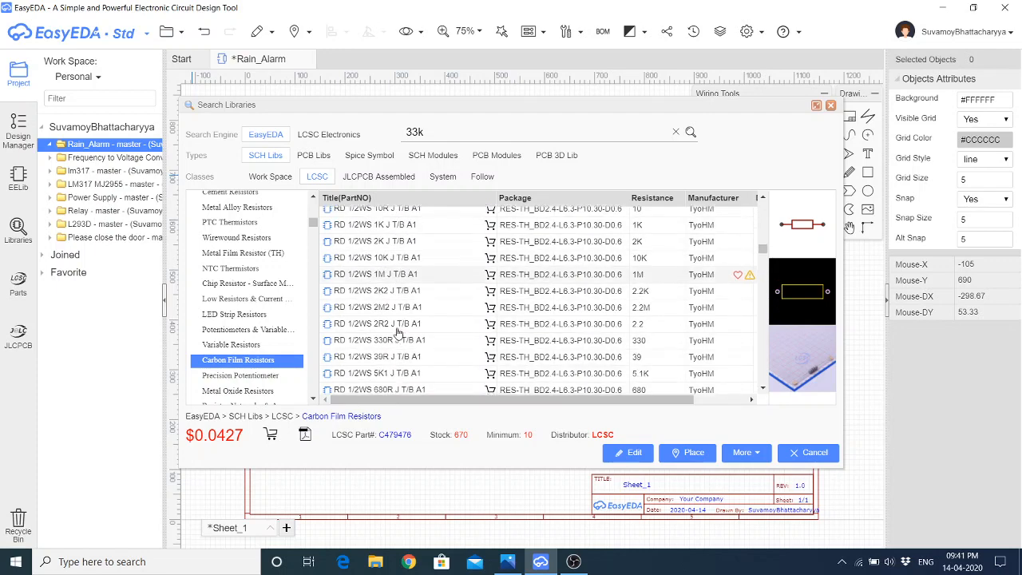
pyautogui.scroll(-2, 395, 327)
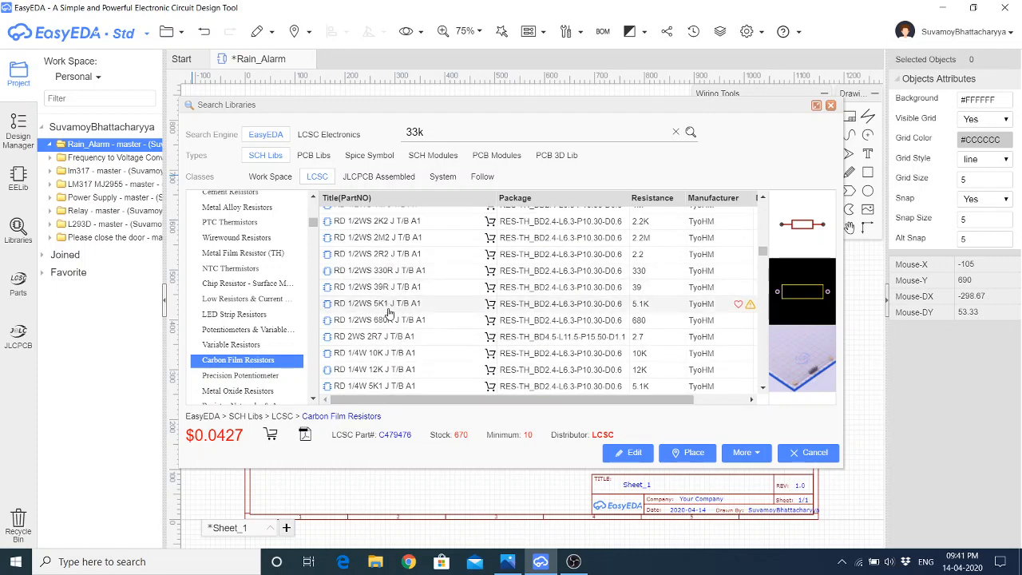
pyautogui.scroll(-2, 386, 360)
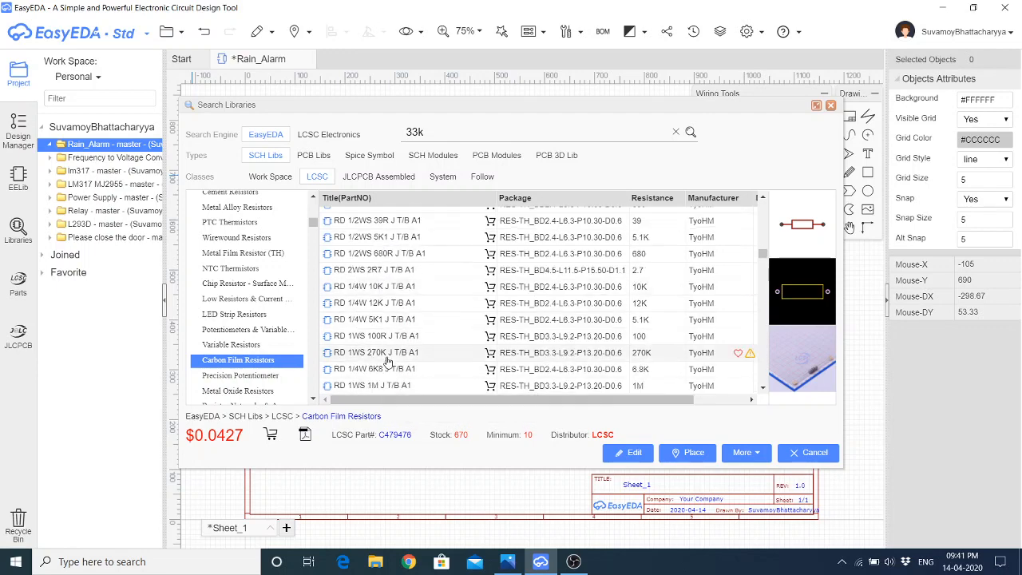
pyautogui.scroll(-5, 387, 355)
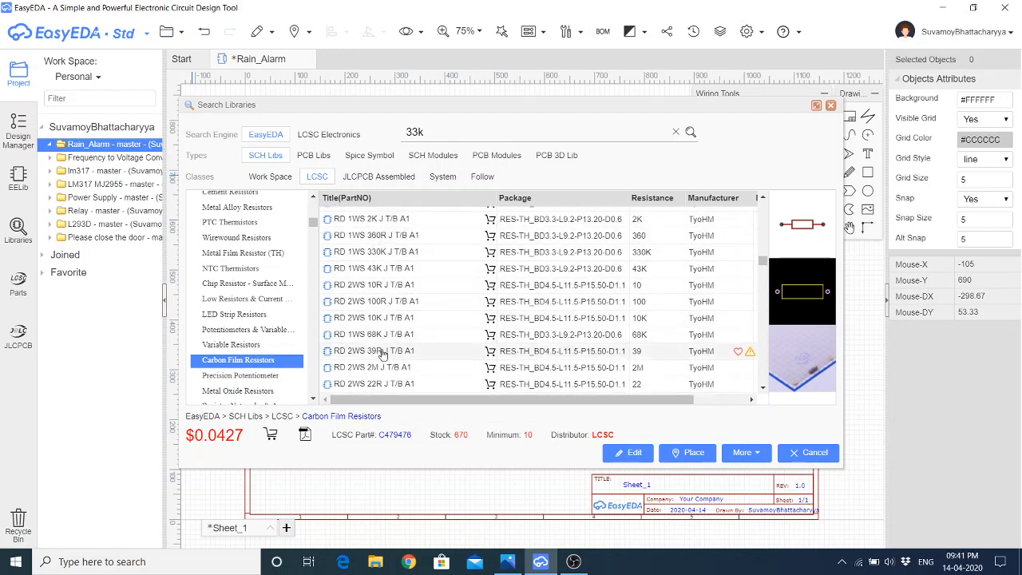
pyautogui.scroll(-3, 382, 355)
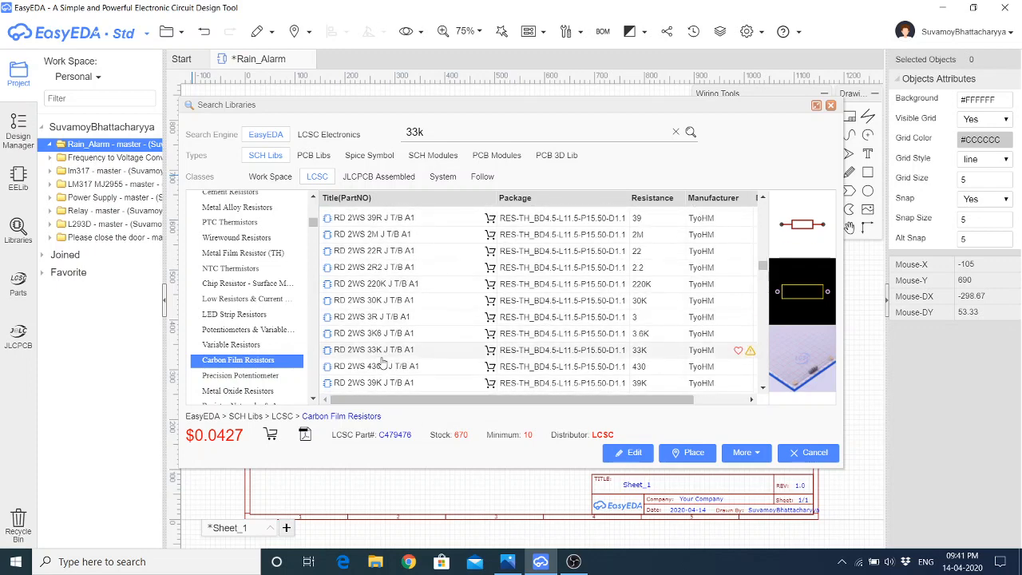
pyautogui.scroll(-2, 383, 362)
pyautogui.click(423, 283)
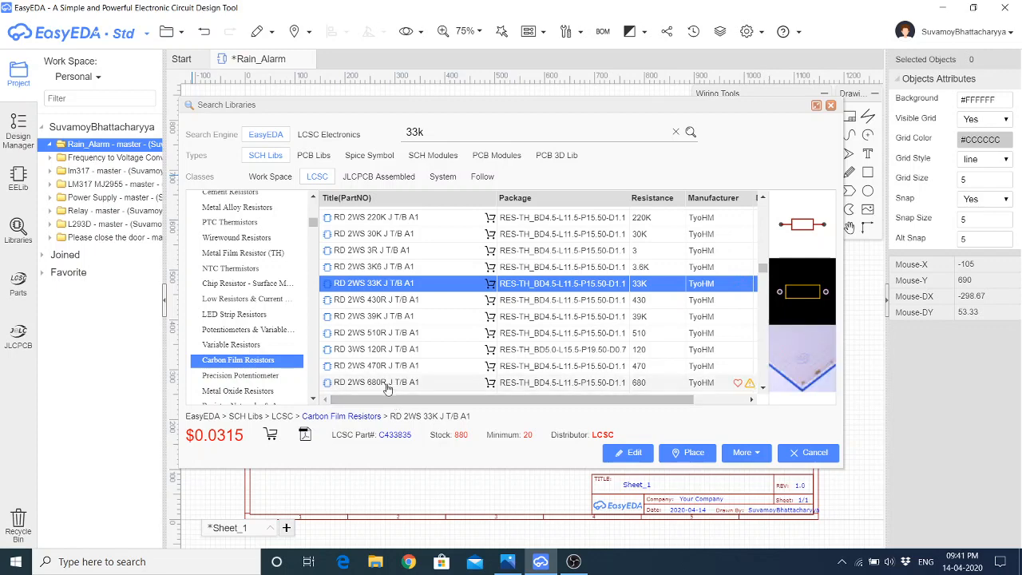
pyautogui.scroll(-2, 386, 383)
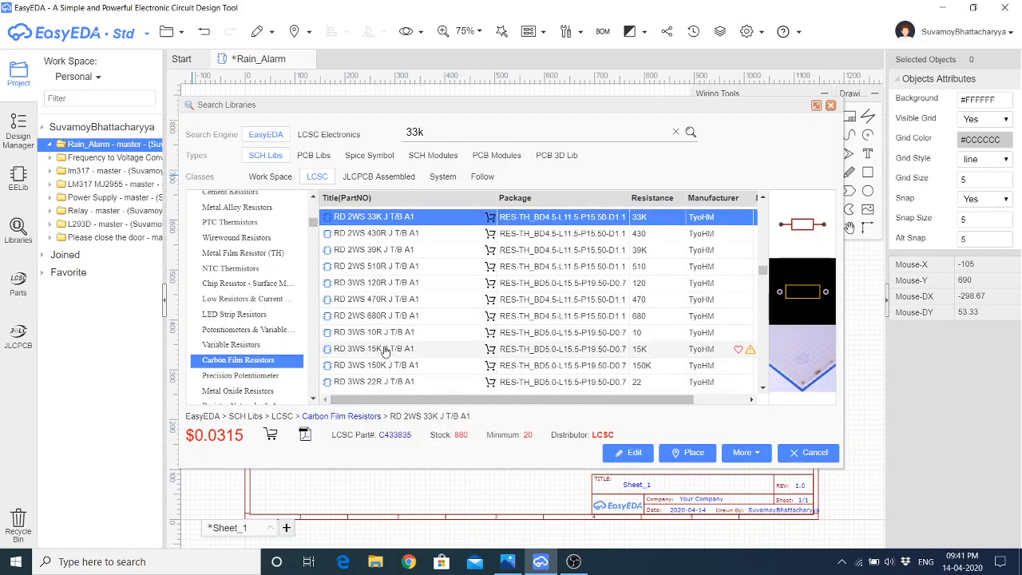
pyautogui.scroll(-2, 384, 351)
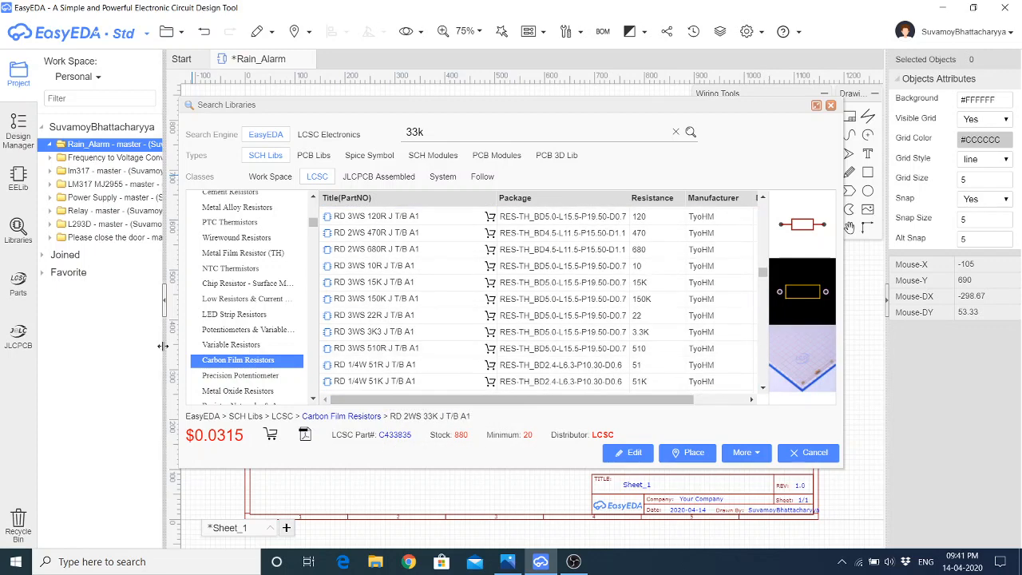
# Look through the Metal Oxide Resistors category for a 33K part
pyautogui.click(238, 375)
pyautogui.click(235, 391)
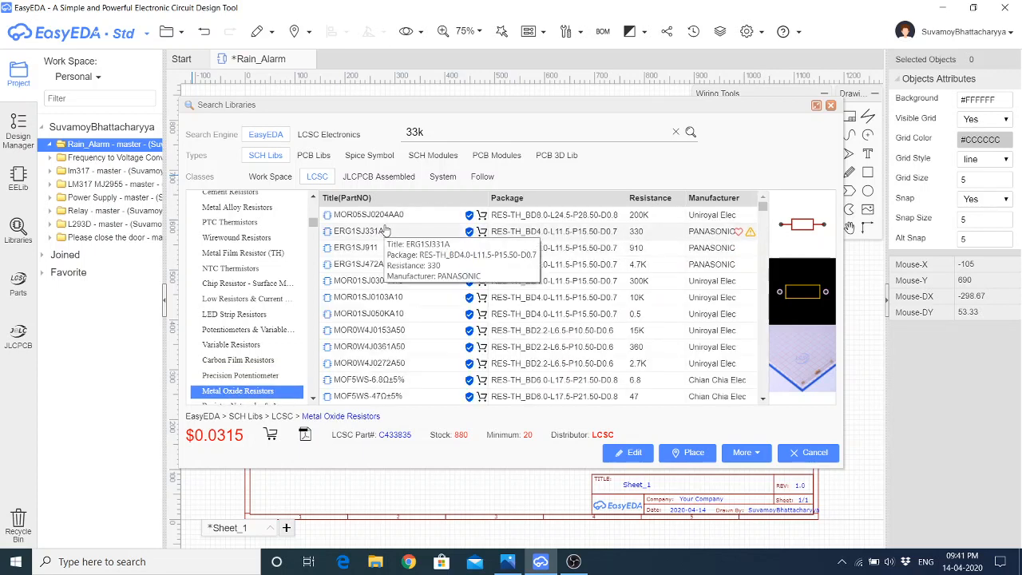
pyautogui.scroll(-5, 391, 294)
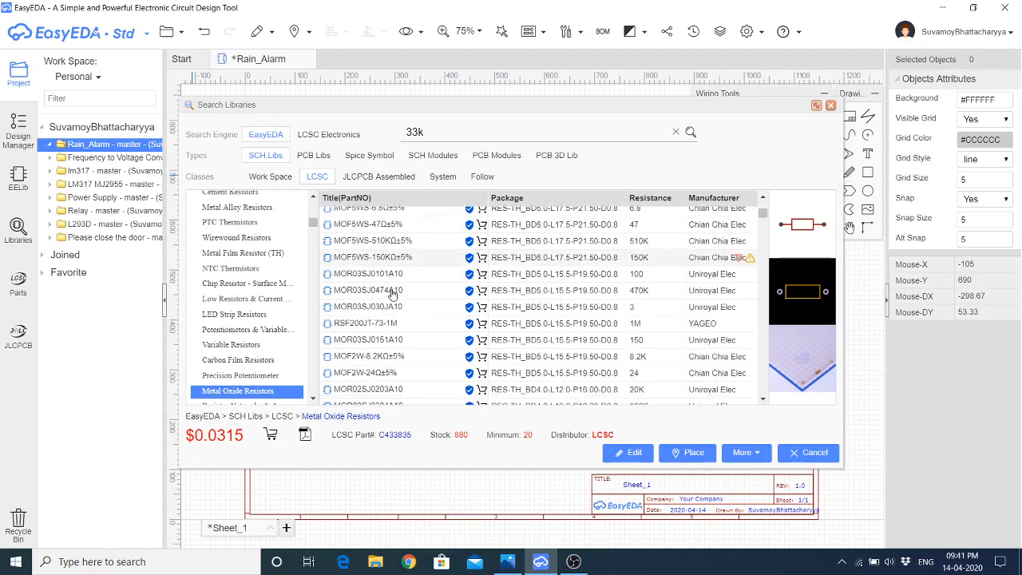
pyautogui.scroll(-5, 391, 294)
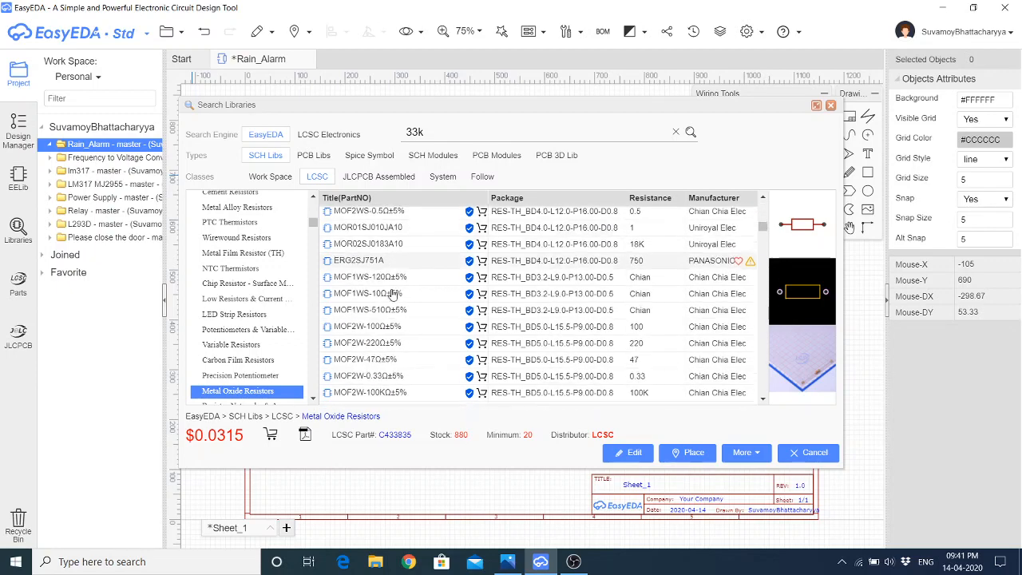
pyautogui.scroll(-5, 391, 294)
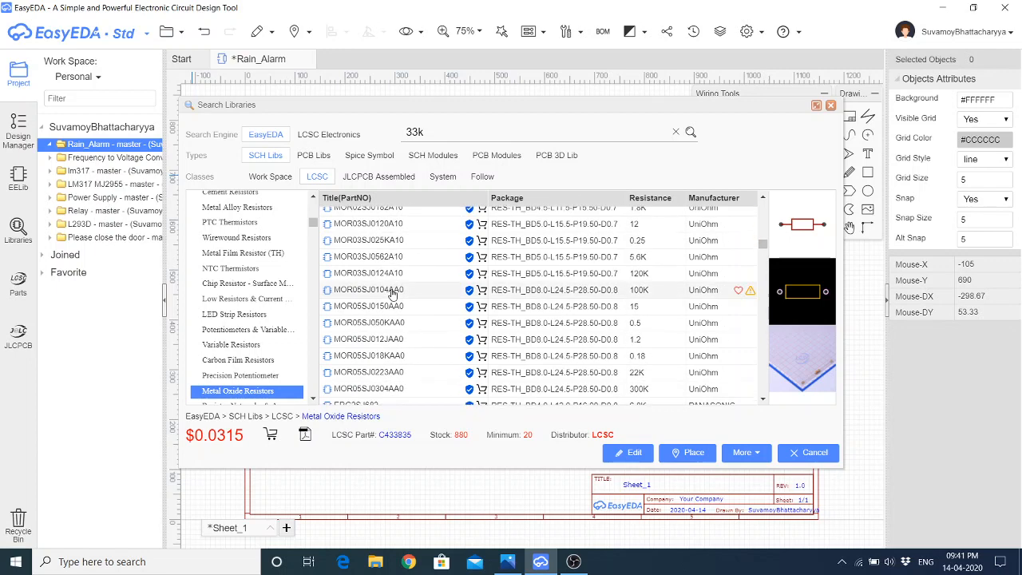
pyautogui.scroll(-5, 391, 293)
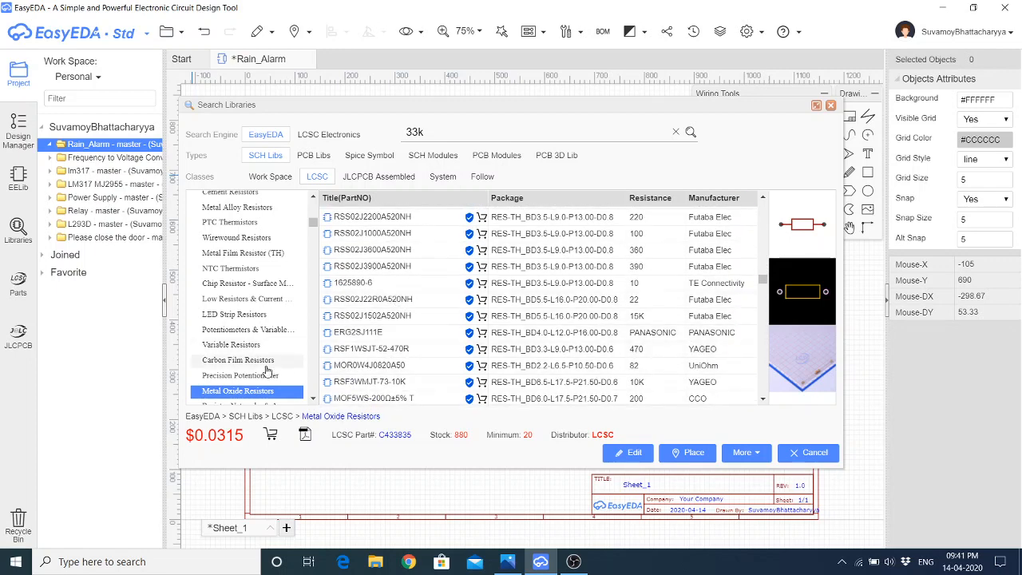
# Place the MO1/4W-22K±5%-ST52 resistor from the Metal Oxide Film Resistors category to the upper left of the NE555N
pyautogui.scroll(5, 267, 370)
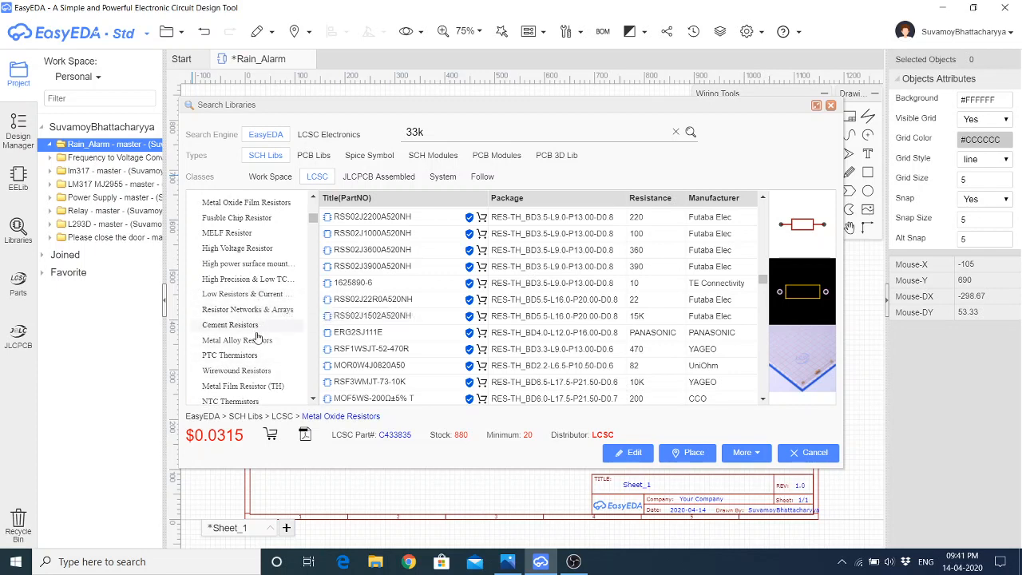
pyautogui.scroll(1, 236, 285)
pyautogui.scroll(2, 236, 285)
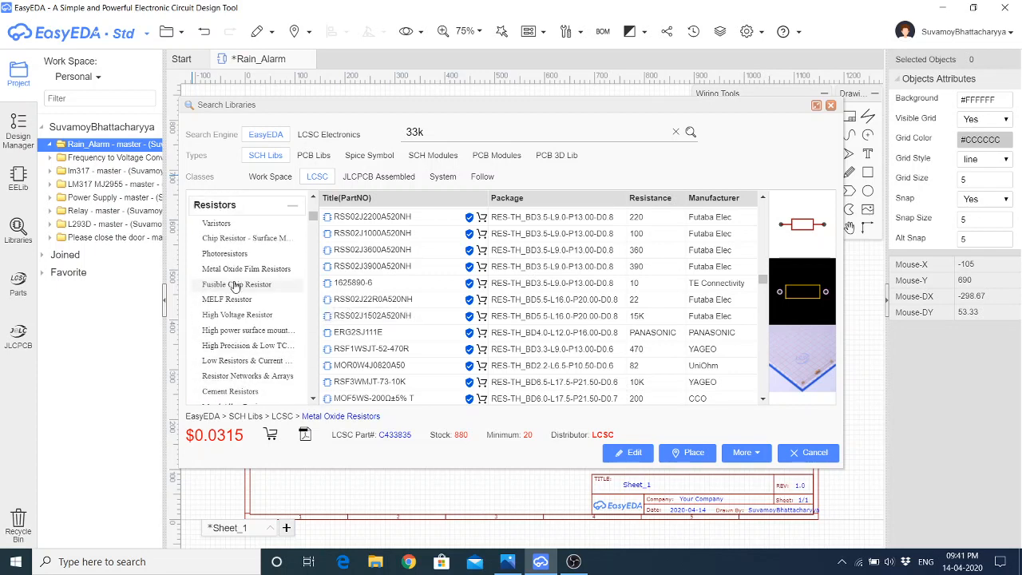
pyautogui.click(242, 269)
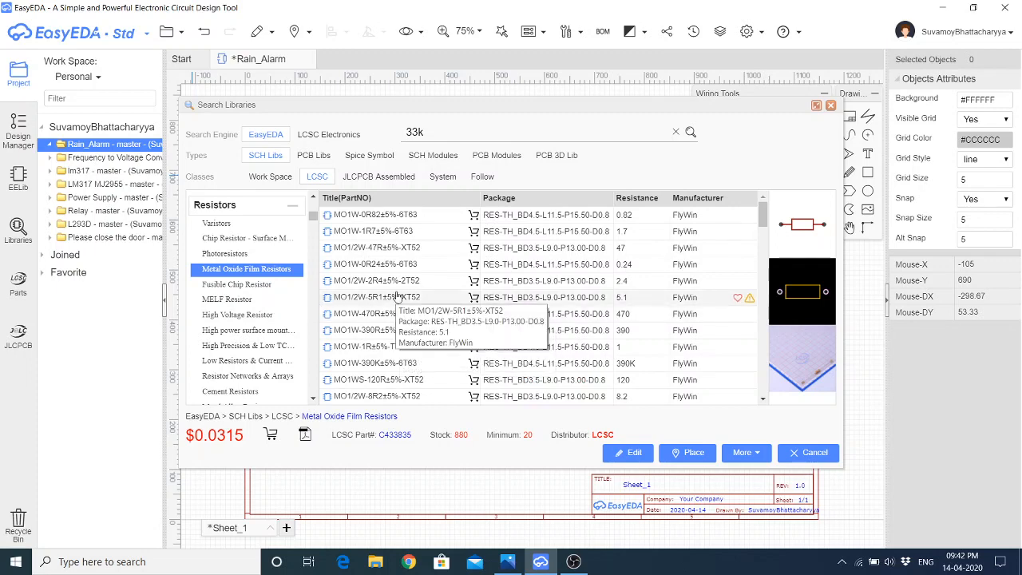
pyautogui.scroll(-5, 397, 296)
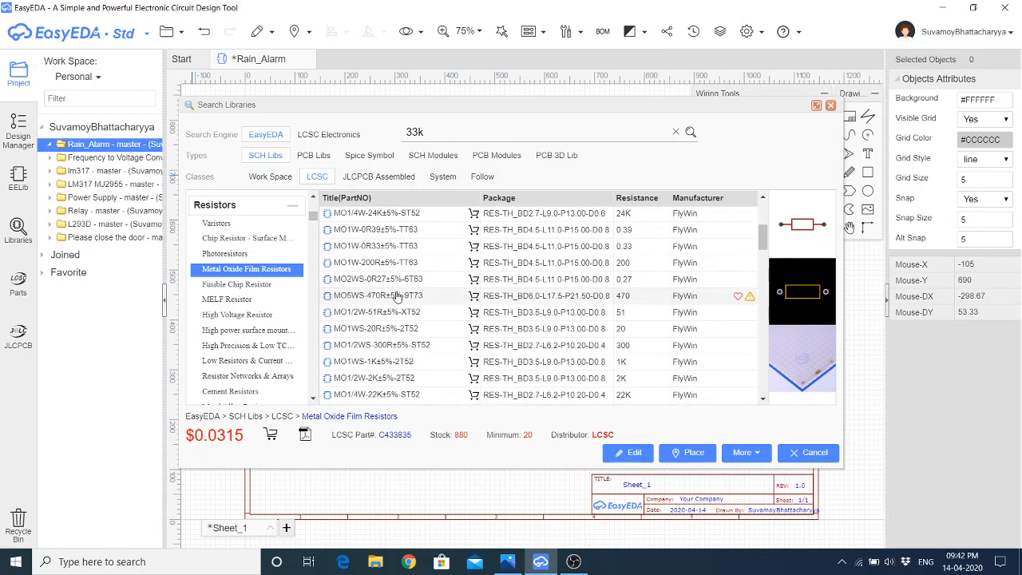
pyautogui.scroll(-2, 387, 299)
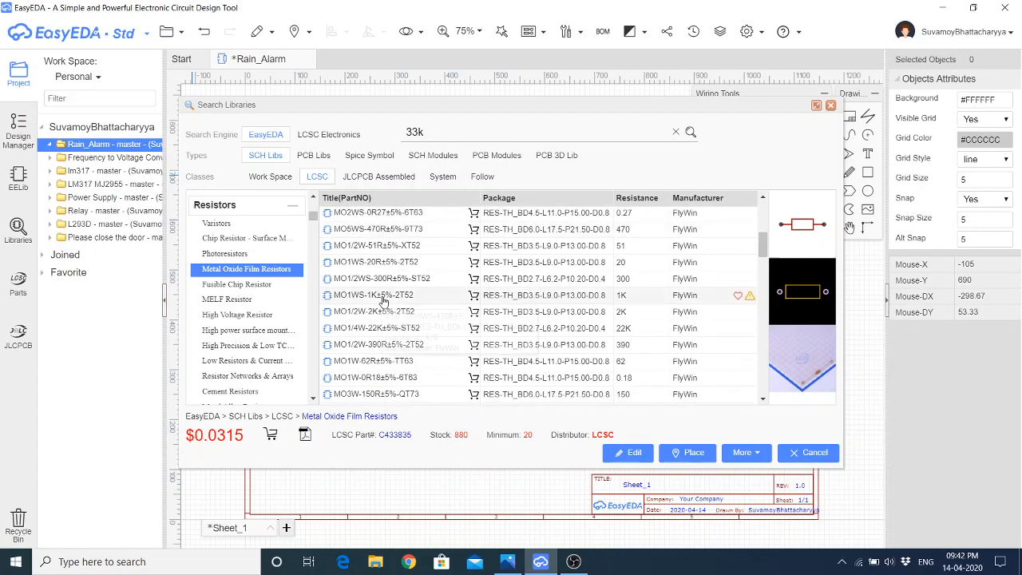
pyautogui.scroll(-3, 383, 300)
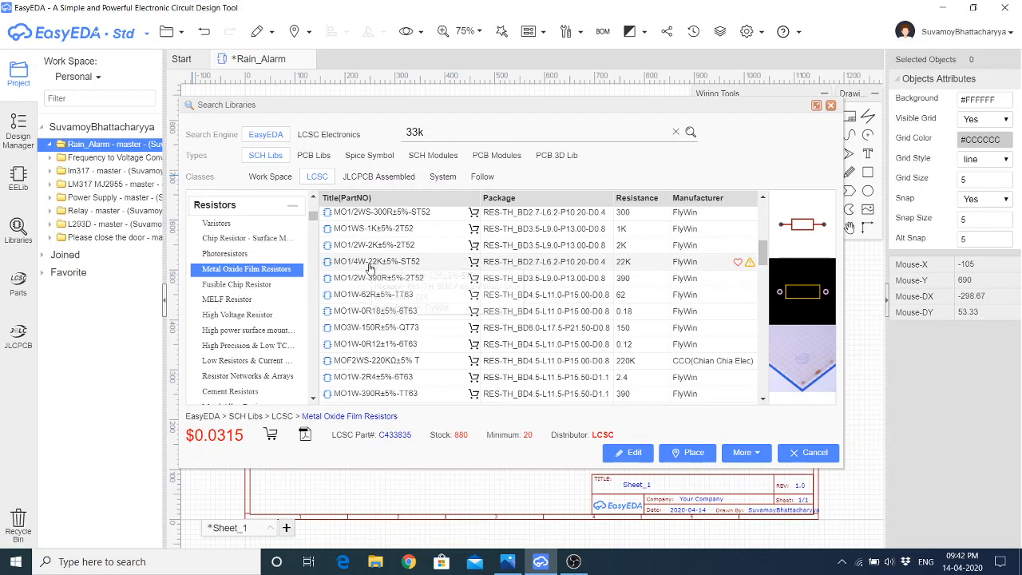
pyautogui.click(373, 262)
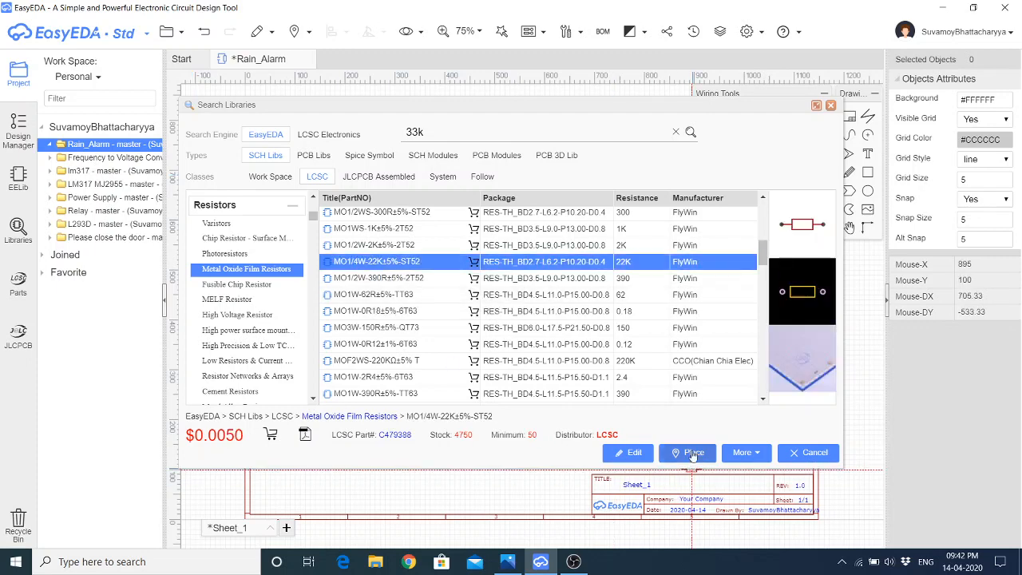
pyautogui.click(691, 452)
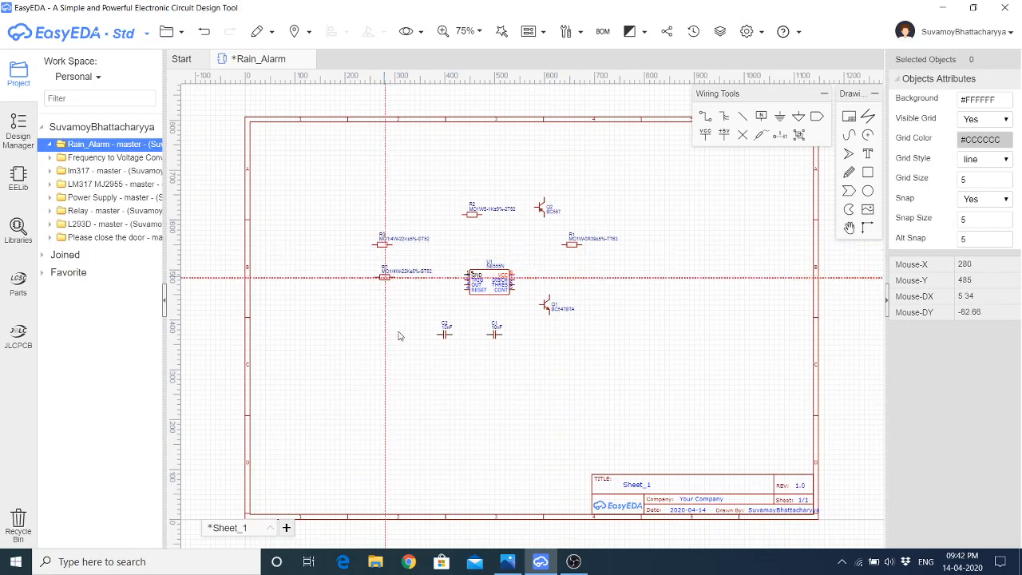
pyautogui.click(382, 244)
# Change the value text of the resistor to the upper left of the NE555N to MO1/4W-33K±5%-ST52
pyautogui.doubleClick(402, 244)
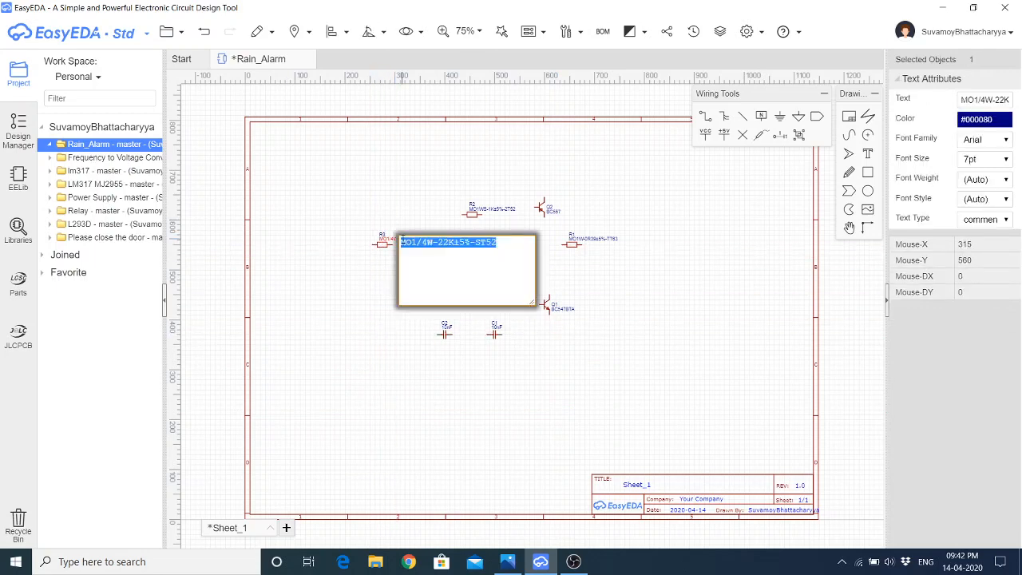
pyautogui.click(449, 250)
pyautogui.press('BackSpace')
pyautogui.press('BackSpace')
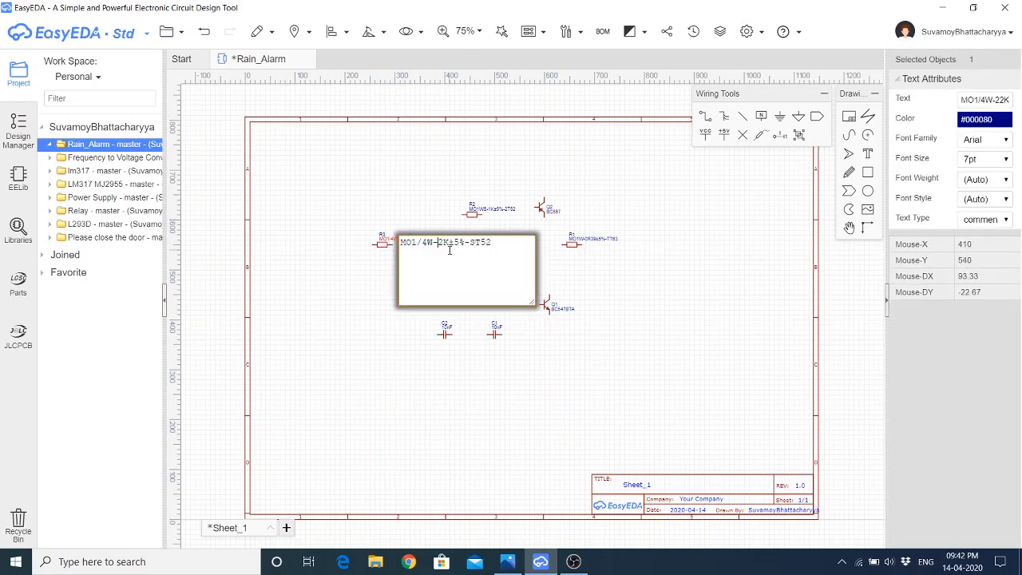
pyautogui.write('33')
pyautogui.click(640, 357)
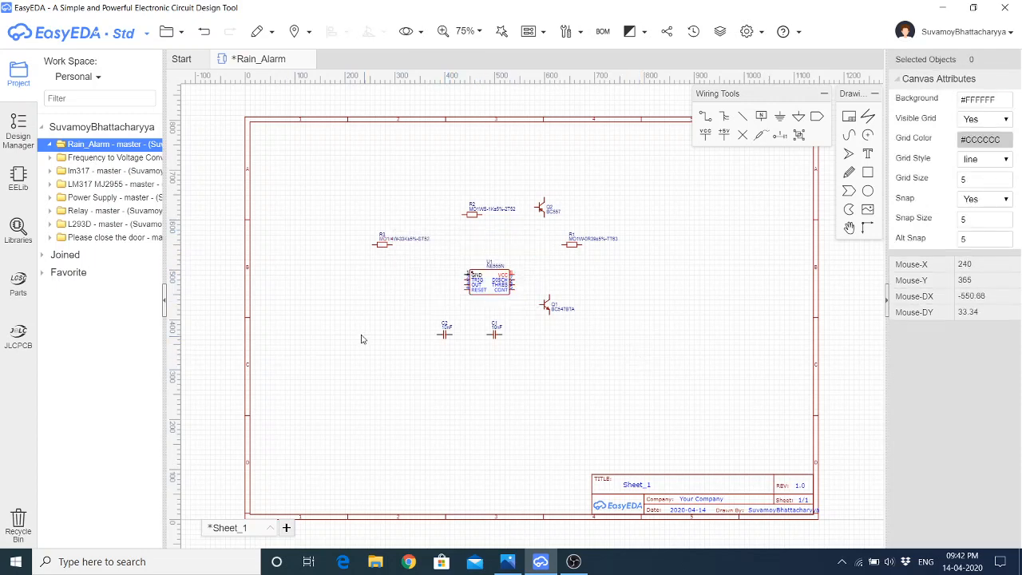
# Check the reference circuit image and place a copy of the 33K resistor directly below the original, beside the NE555N
pyautogui.click(507, 564)
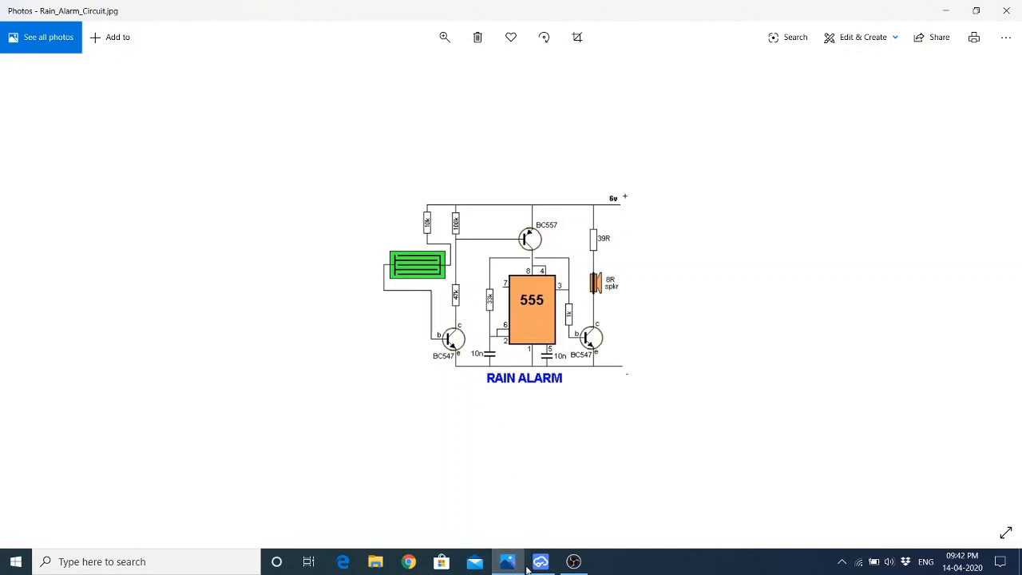
pyautogui.click(541, 562)
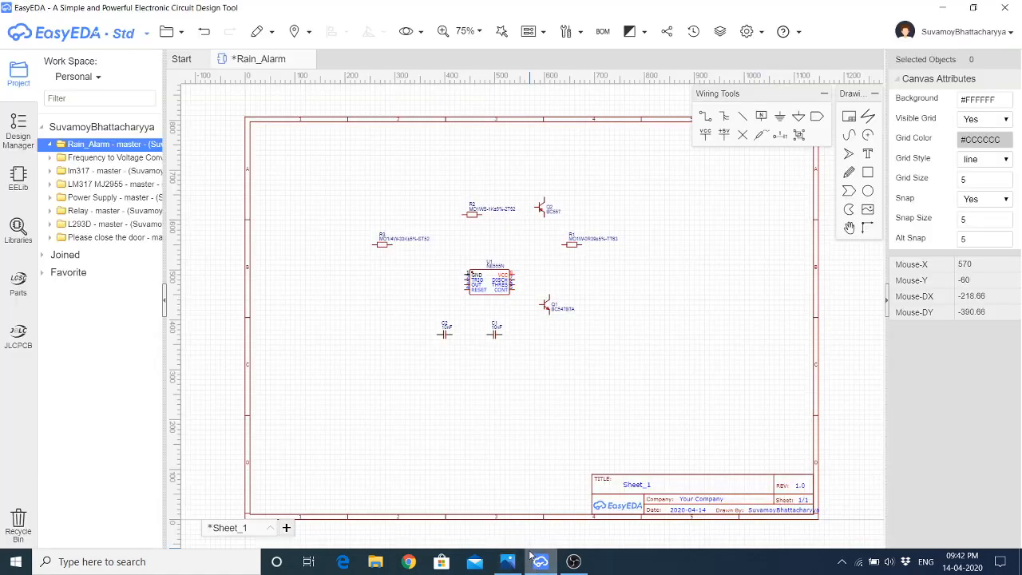
pyautogui.click(385, 244)
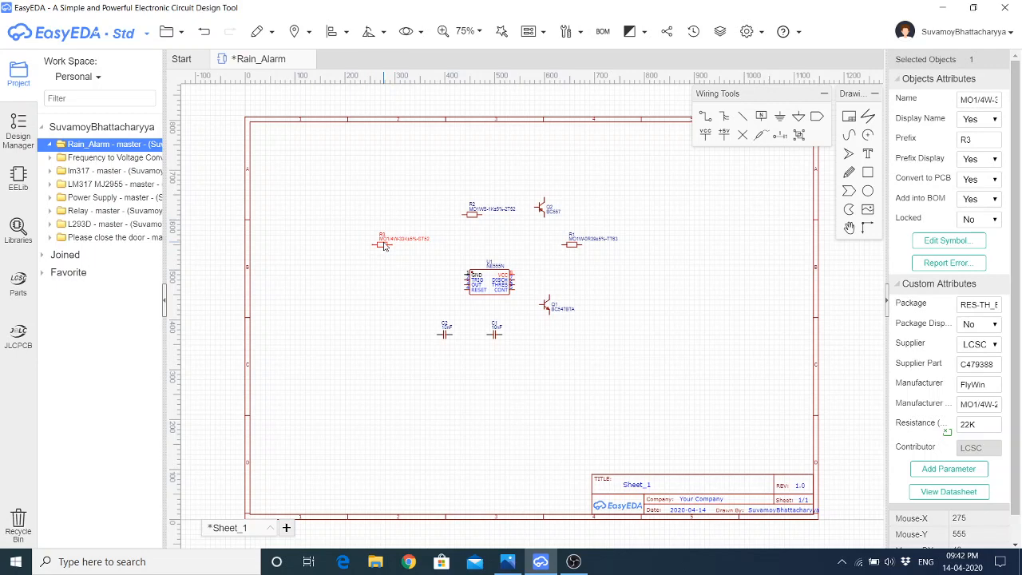
pyautogui.click(380, 286)
pyautogui.hotkey('ctrl', 'v')
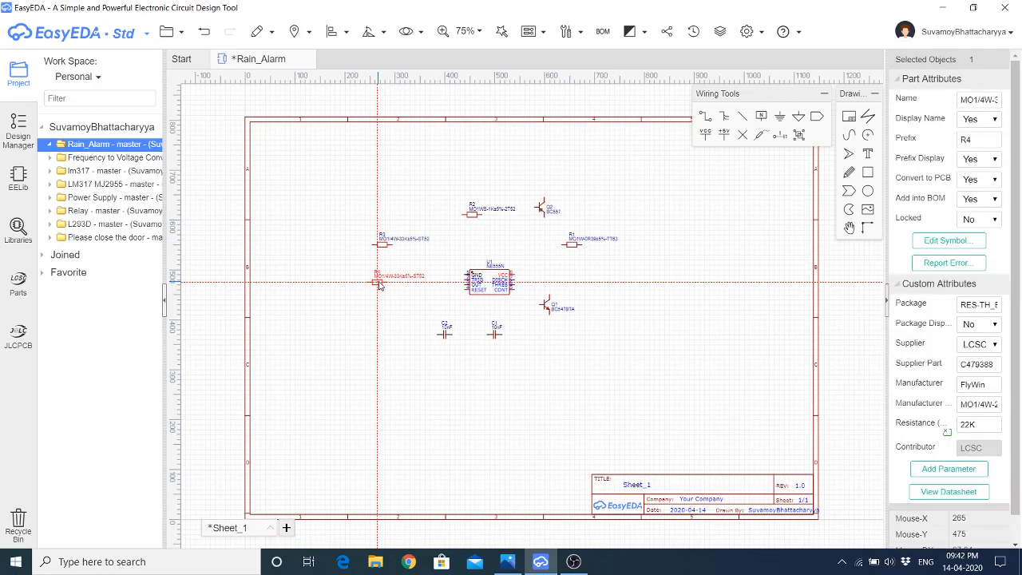
pyautogui.click(378, 285)
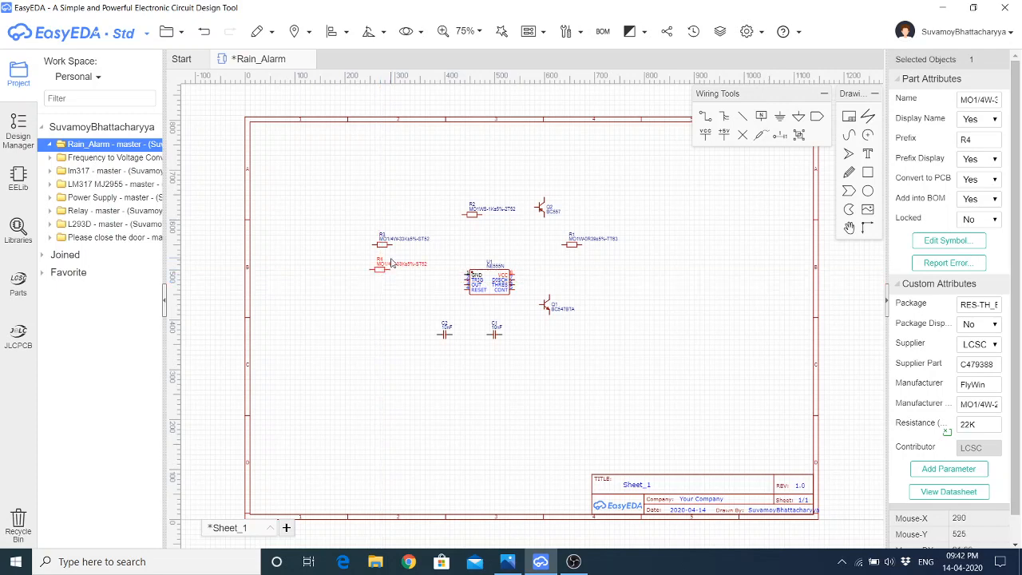
# Change the copied resistor's value text to MO1/4W-47K±5%-ST52, as in the reference image
pyautogui.scroll(3, 401, 270)
pyautogui.doubleClick(401, 270)
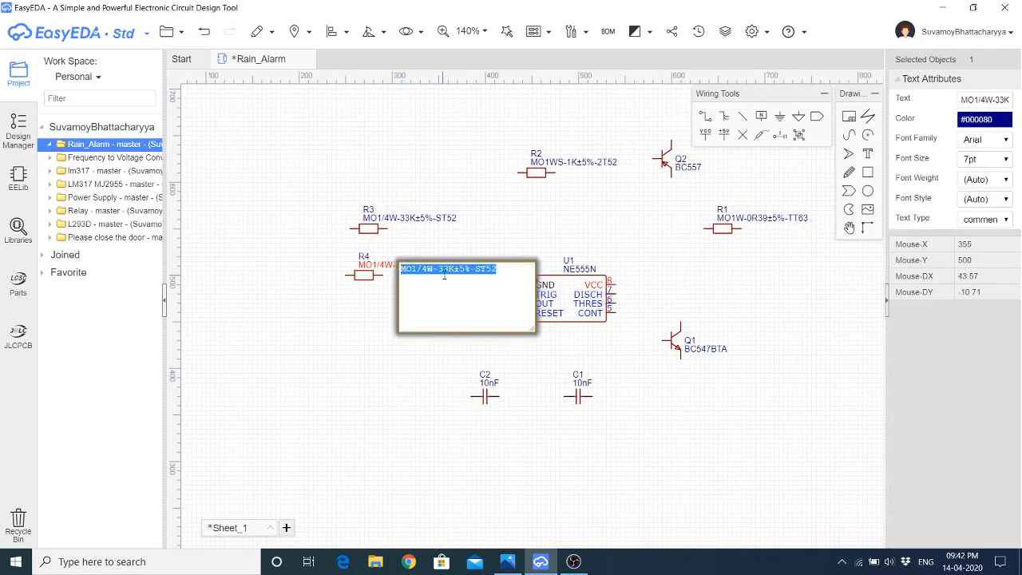
pyautogui.click(507, 562)
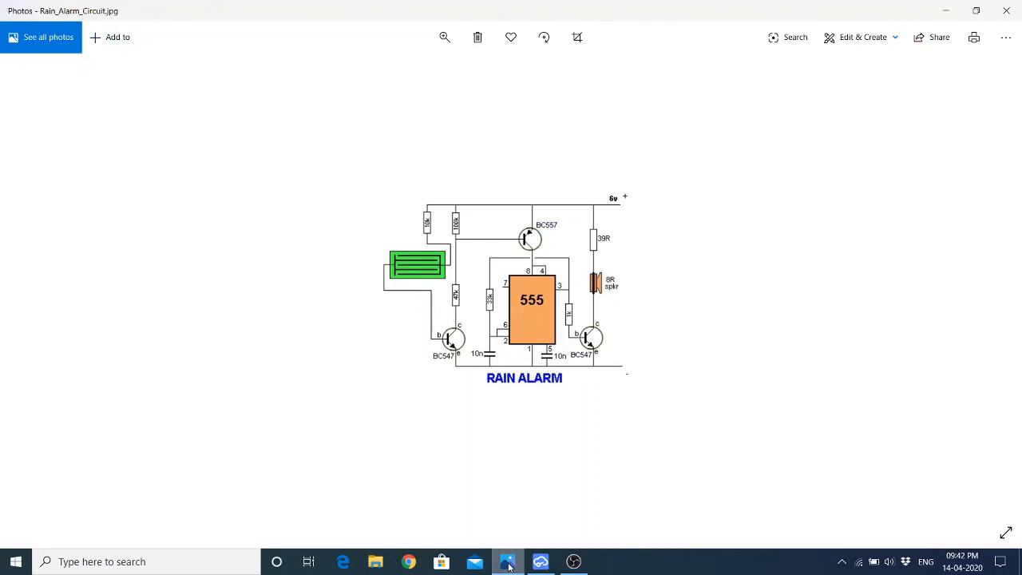
pyautogui.click(508, 562)
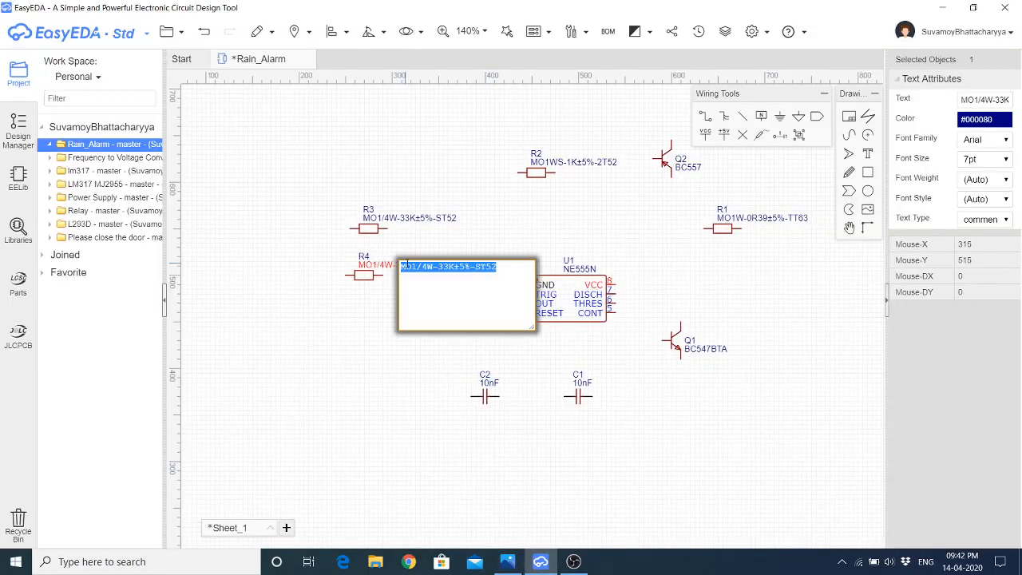
pyautogui.click(449, 268)
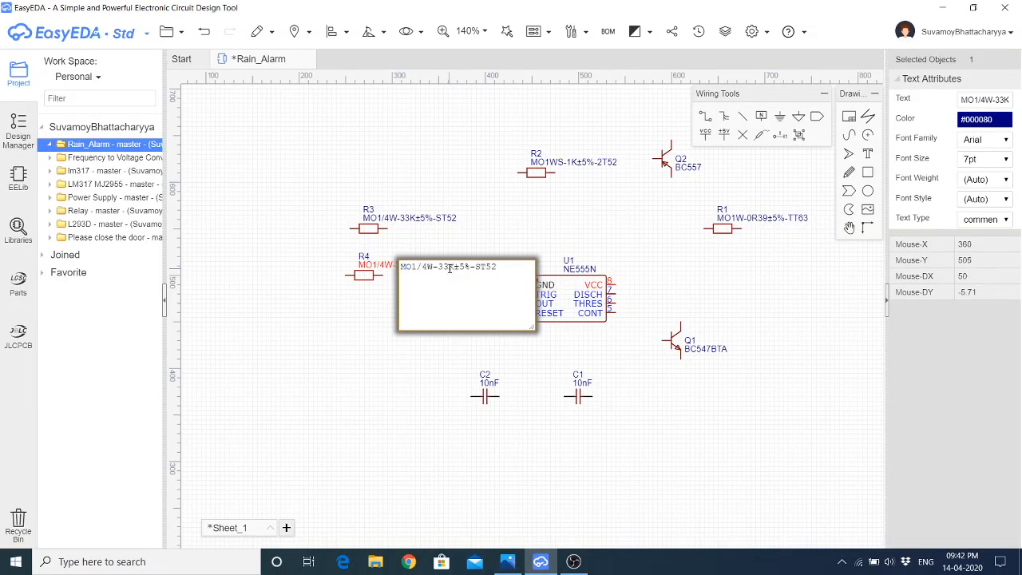
pyautogui.press('BackSpace')
pyautogui.press('BackSpace')
pyautogui.write('47')
pyautogui.click(367, 384)
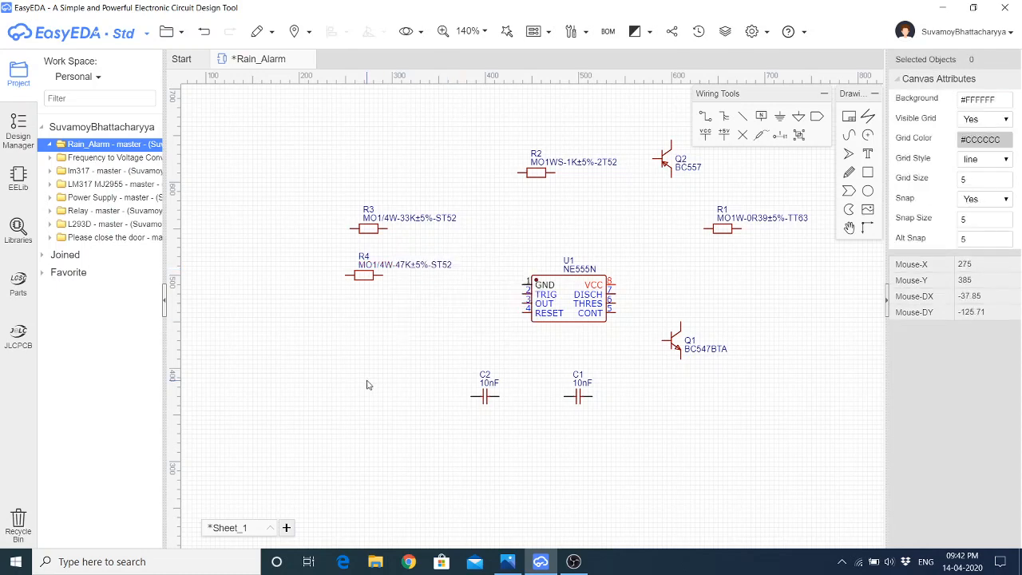
# Check the reference circuit and place a copy of the BC547BTA transistor below the 47K resistor
pyautogui.click(507, 558)
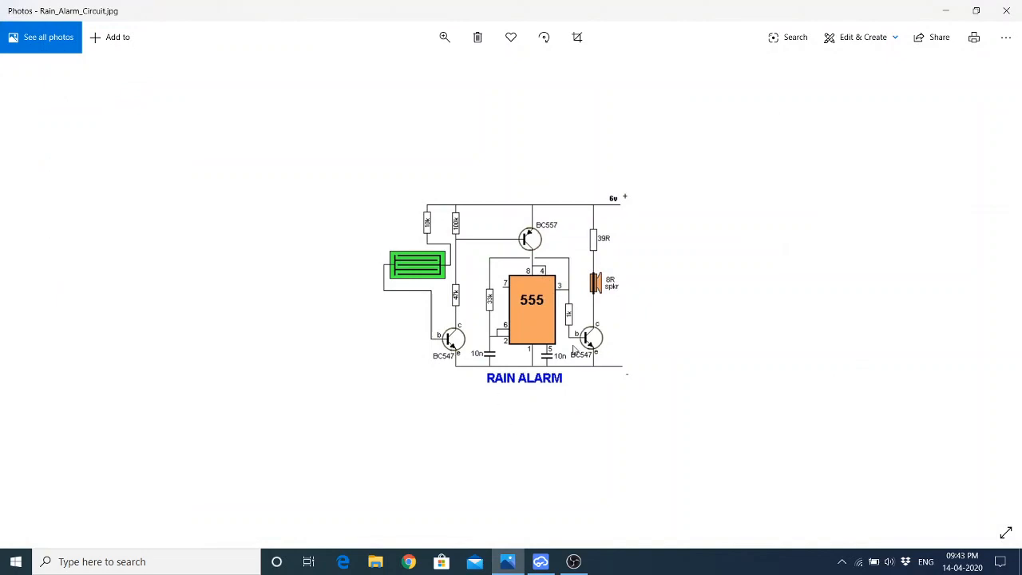
pyautogui.click(541, 561)
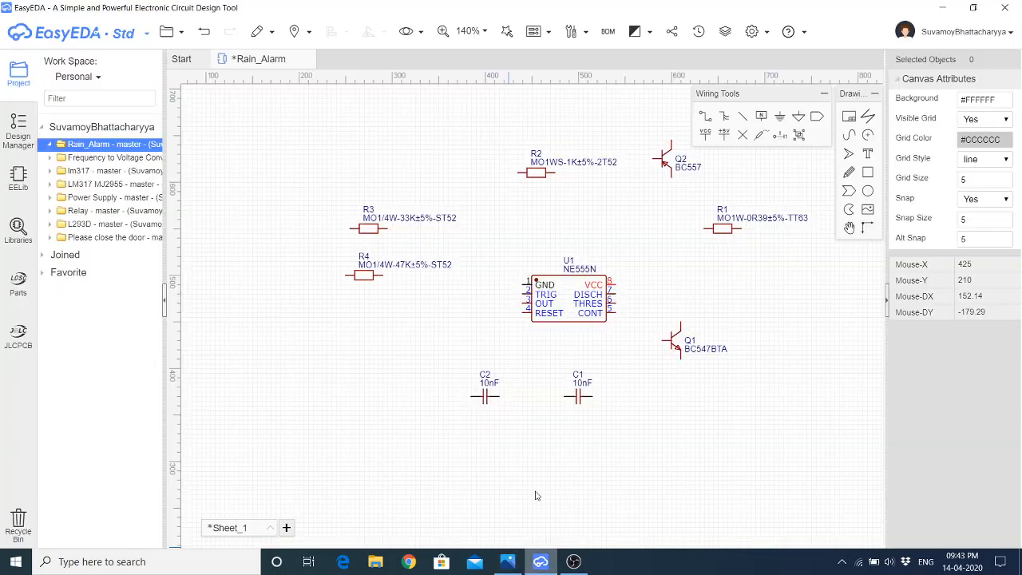
pyautogui.click(666, 334)
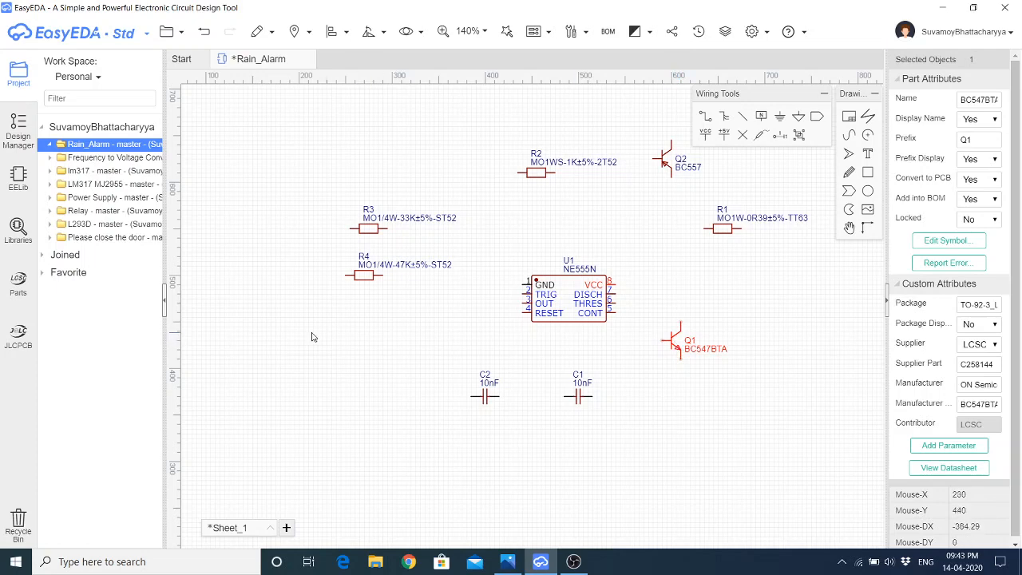
pyautogui.click(361, 342)
pyautogui.hotkey('ctrl', 'v')
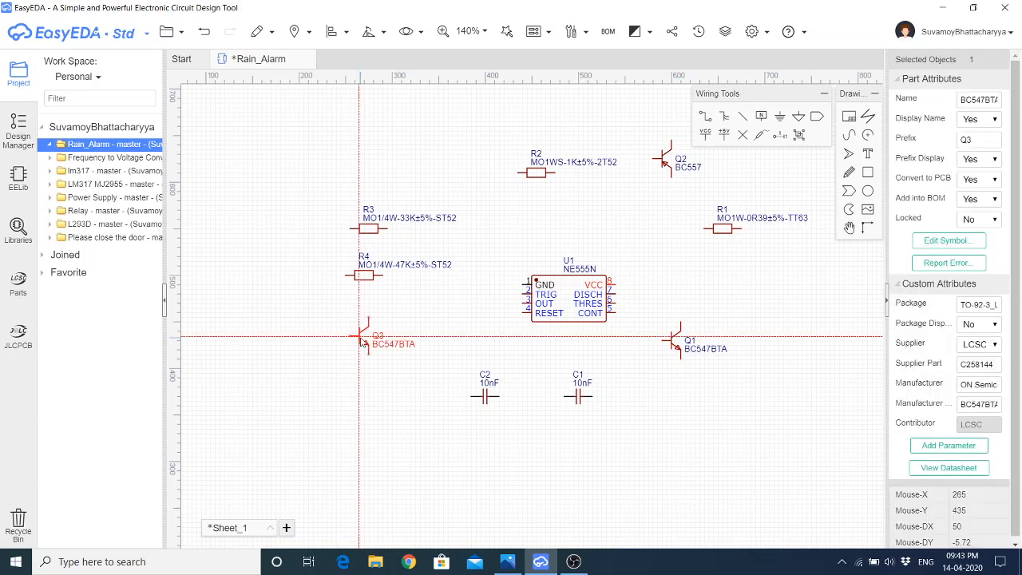
pyautogui.click(361, 341)
# Check the reference circuit and place copies of the 33K and 47K resistors above and to the left of the originals
pyautogui.click(509, 561)
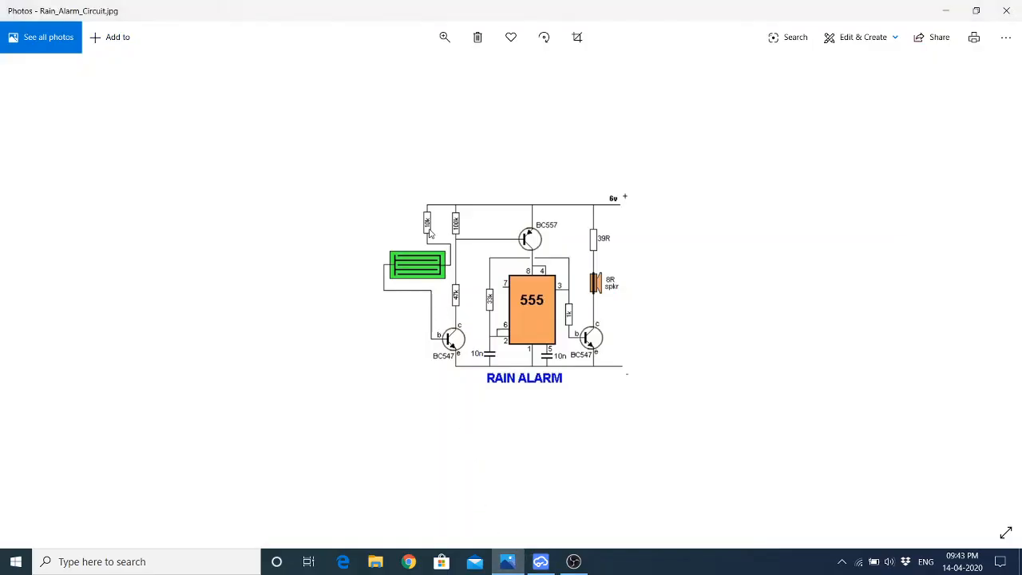
pyautogui.click(540, 561)
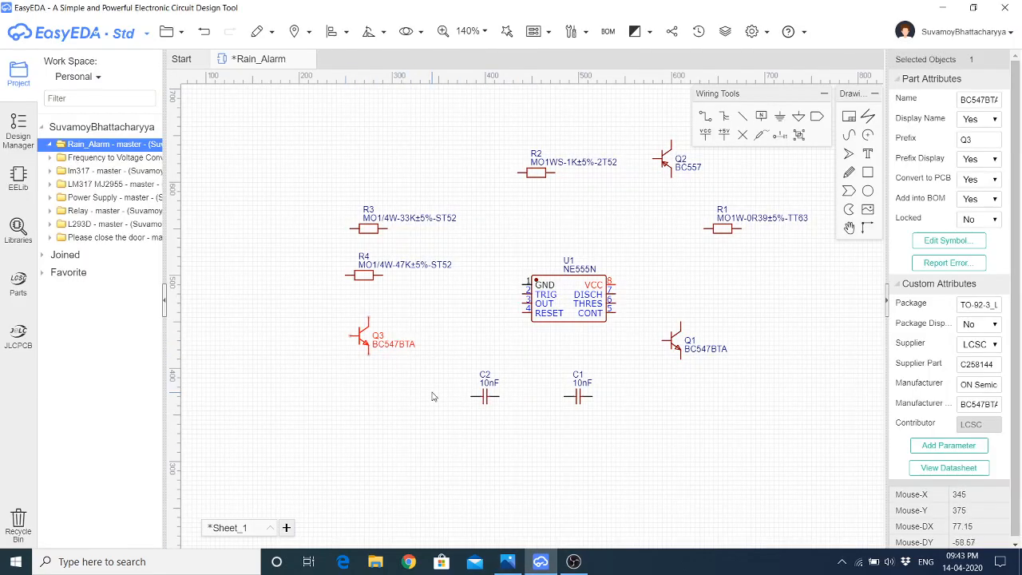
pyautogui.moveTo(401, 297); pyautogui.dragTo(334, 165)
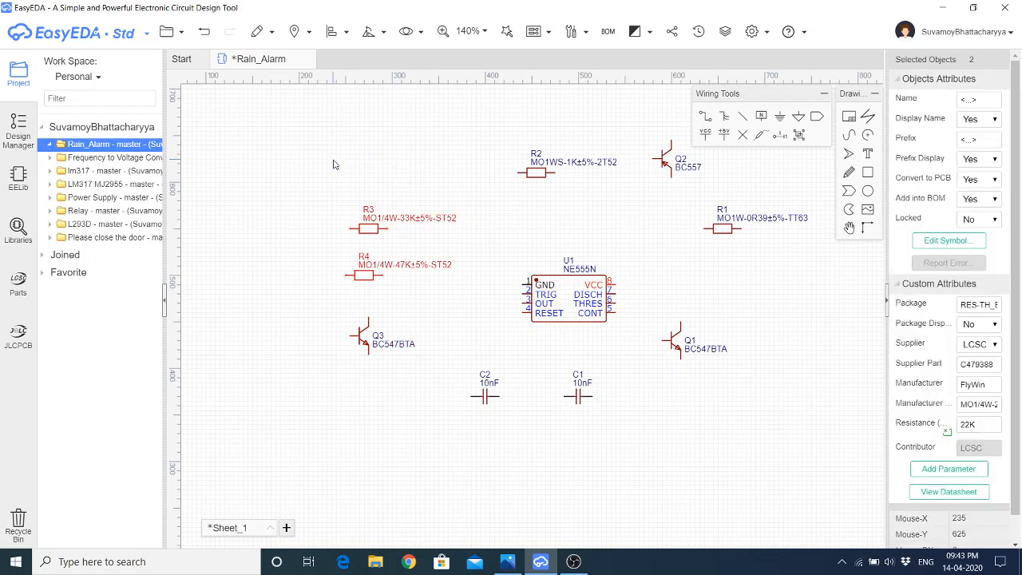
pyautogui.hotkey('ctrl', 'v')
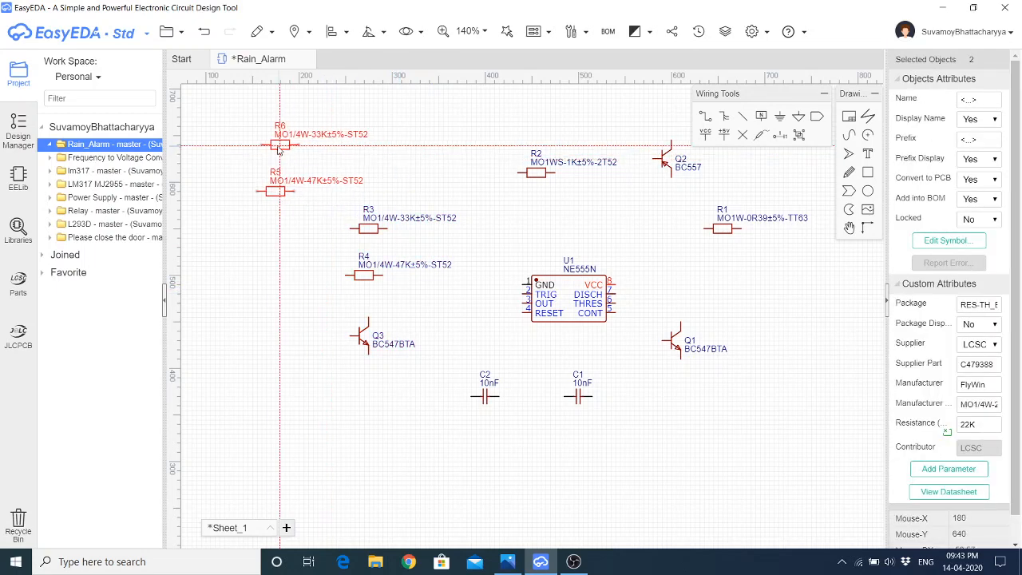
pyautogui.click(276, 156)
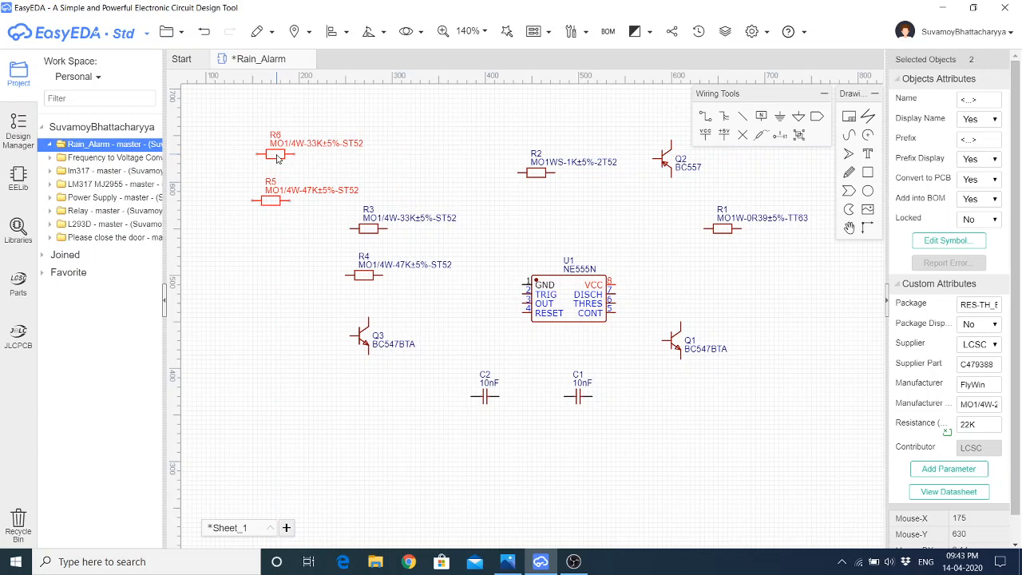
# Change the value text of the copied 47K resistor to MO1/4W-10K±5%-ST52
pyautogui.click(294, 196)
pyautogui.doubleClick(313, 194)
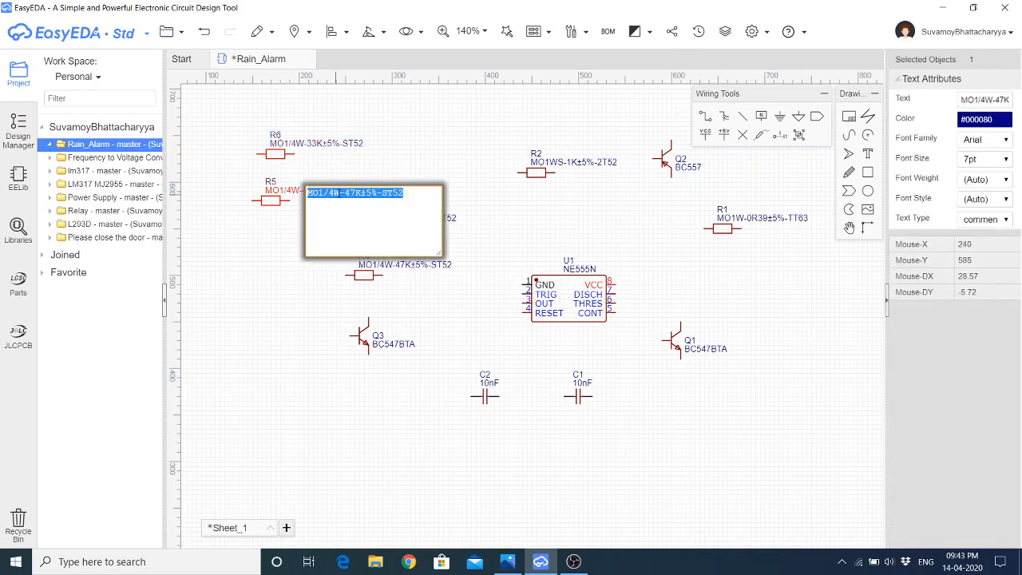
pyautogui.click(355, 192)
pyautogui.press('BackSpace')
pyautogui.press('BackSpace')
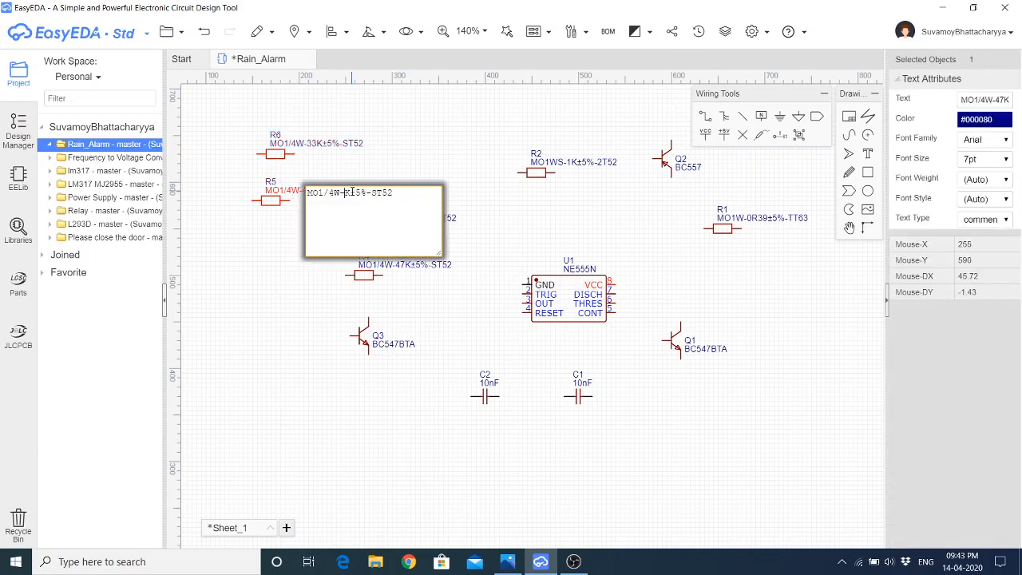
pyautogui.write('10')
# Change the value text of the copied 33K resistor to MO1/4W-100K±5%-ST52
pyautogui.click(317, 147)
pyautogui.doubleClick(318, 146)
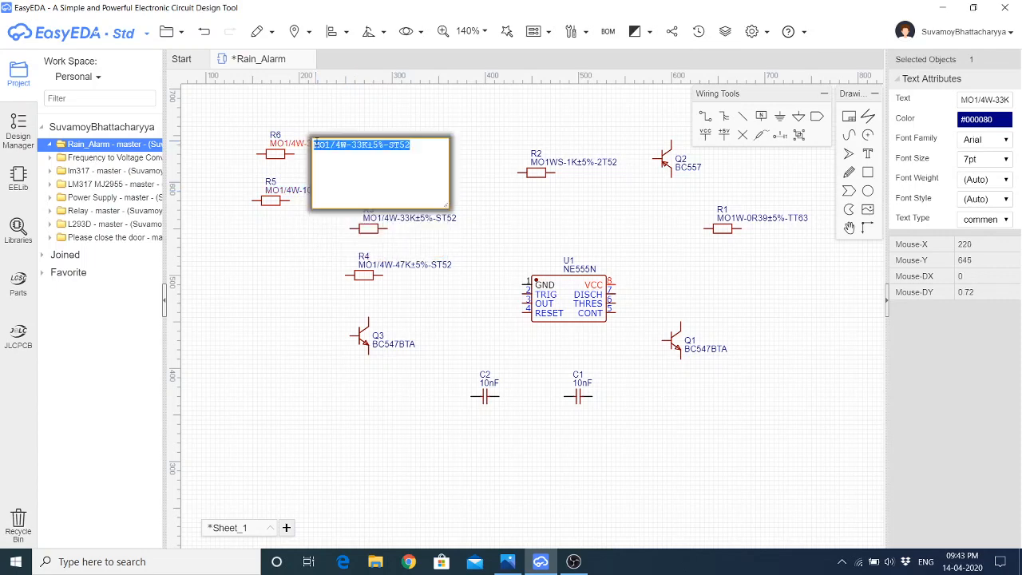
pyautogui.click(361, 144)
pyautogui.press('BackSpace')
pyautogui.press('BackSpace')
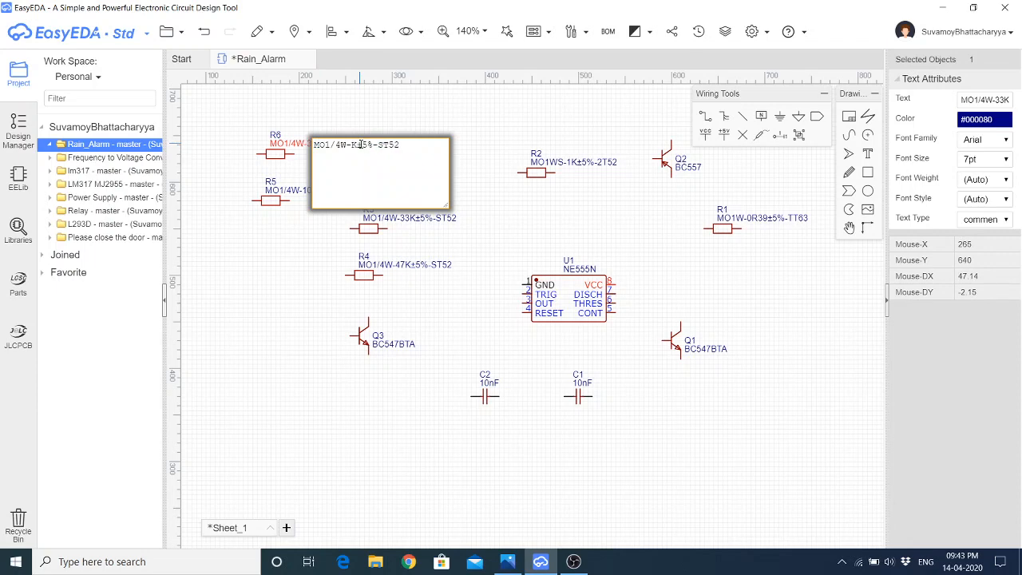
pyautogui.write('100')
pyautogui.press('Return')
pyautogui.click(354, 390)
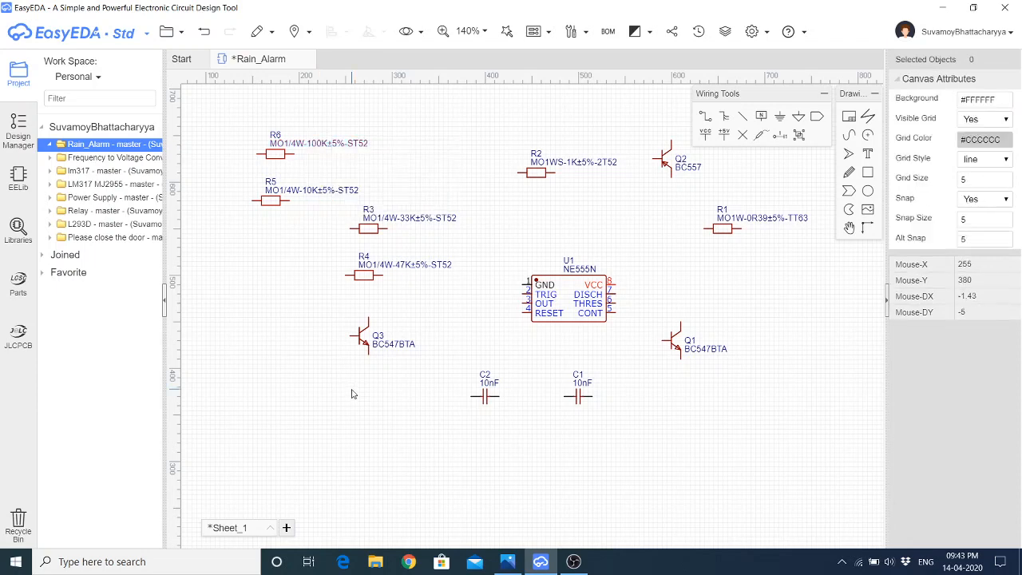
# Check the remaining parts in the reference circuit, and search the schematic libraries for a buzzer
pyautogui.click(507, 561)
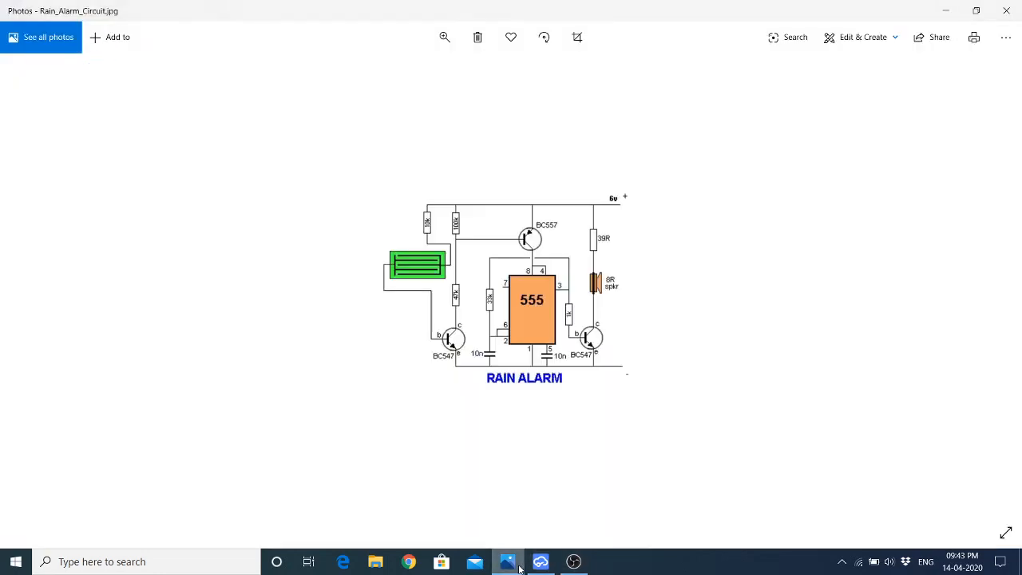
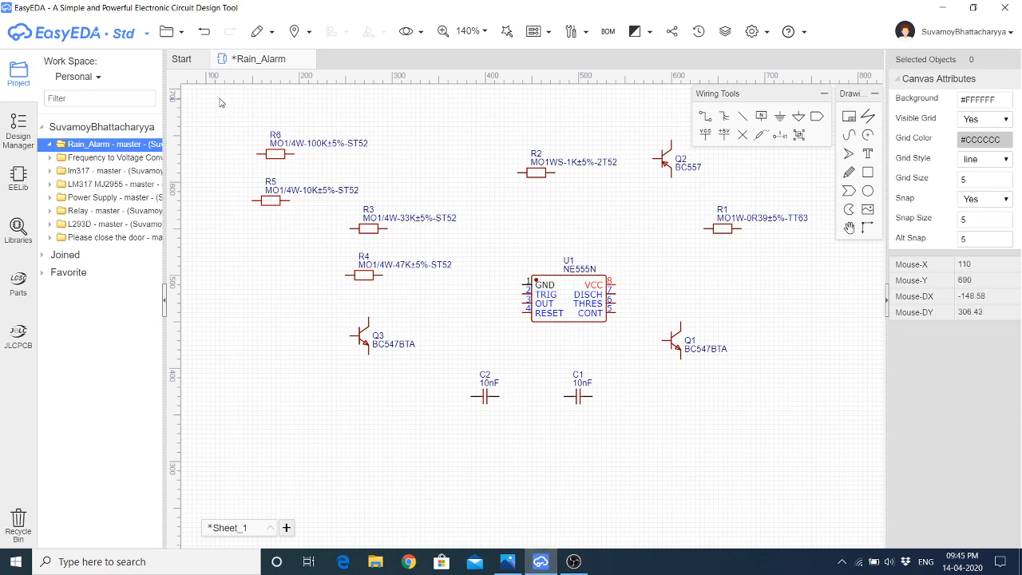
pyautogui.click(18, 231)
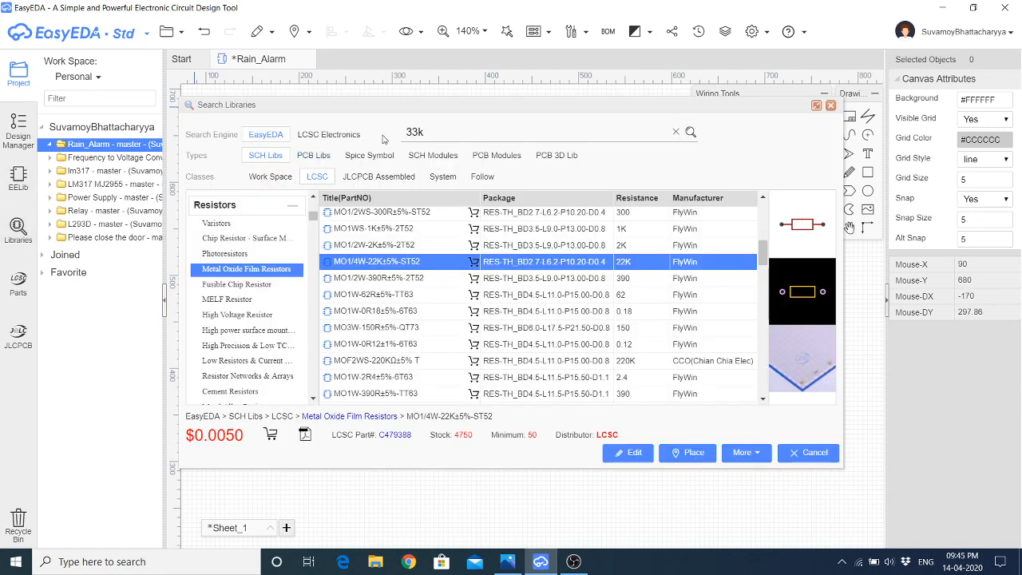
pyautogui.doubleClick(424, 133)
pyautogui.write('buzzer')
pyautogui.press('Return')
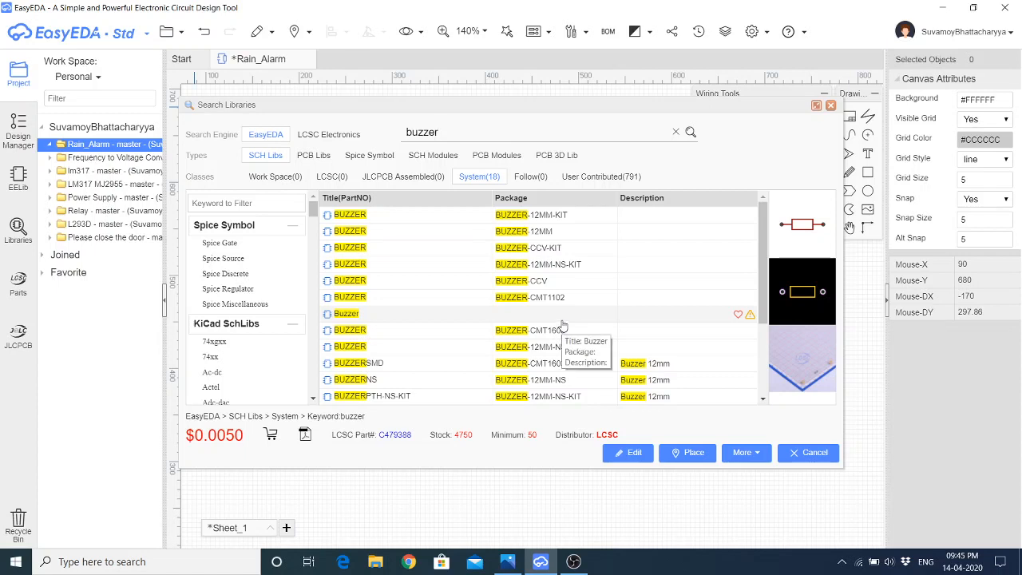
# Preview the buzzer parts in the system library search results to compare their symbols and footprints
pyautogui.click(538, 333)
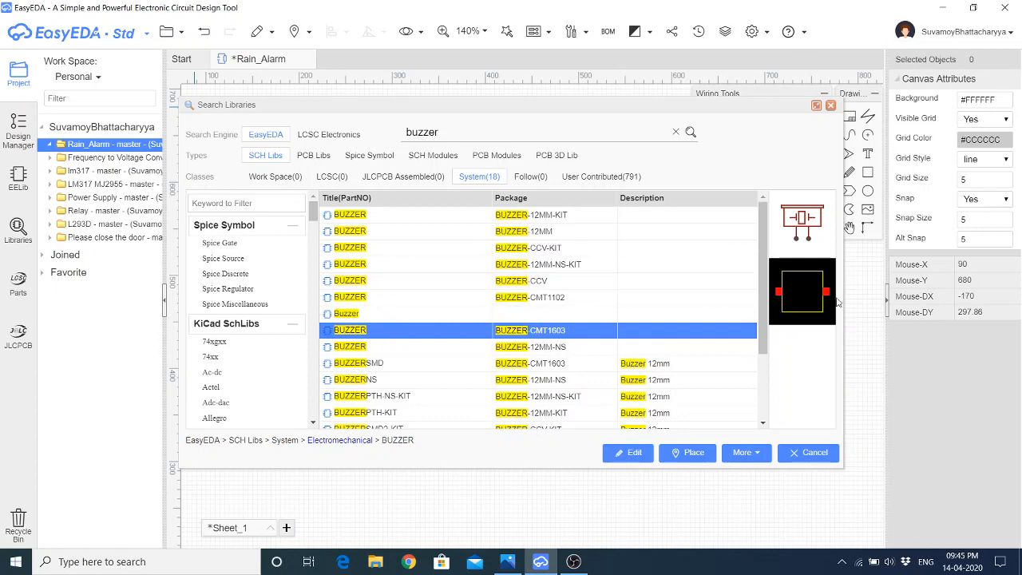
pyautogui.click(524, 348)
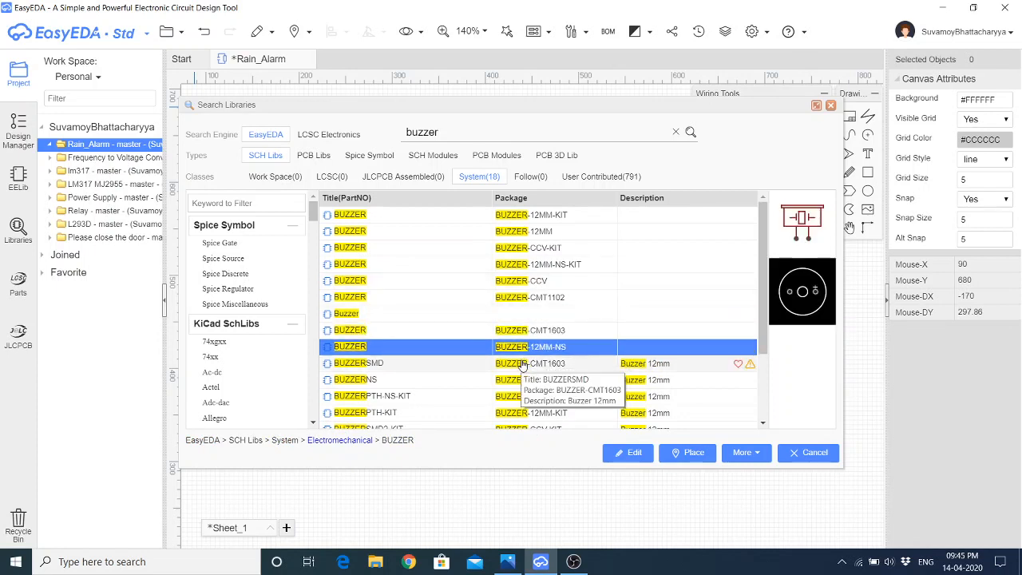
pyautogui.click(515, 216)
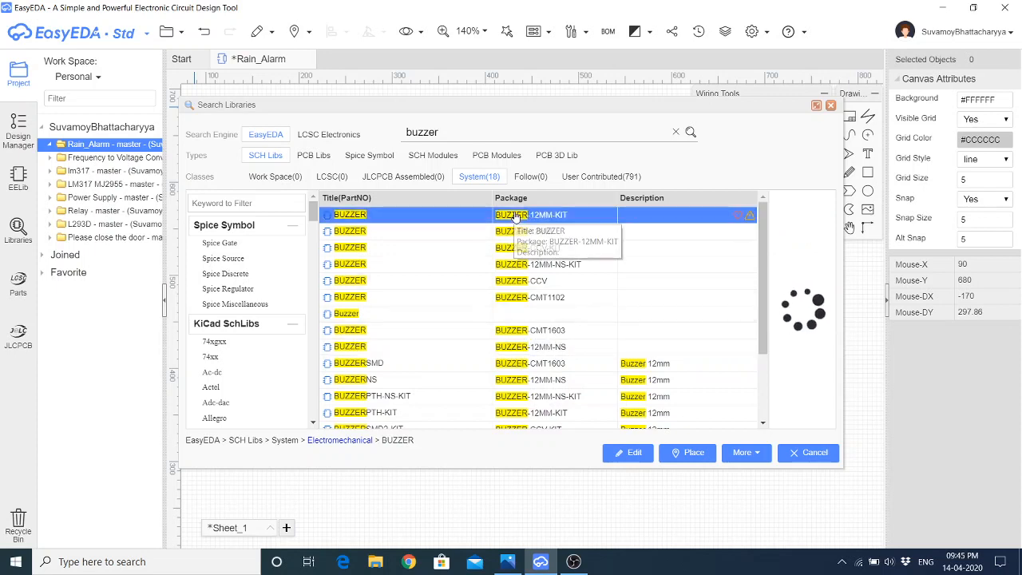
pyautogui.click(516, 233)
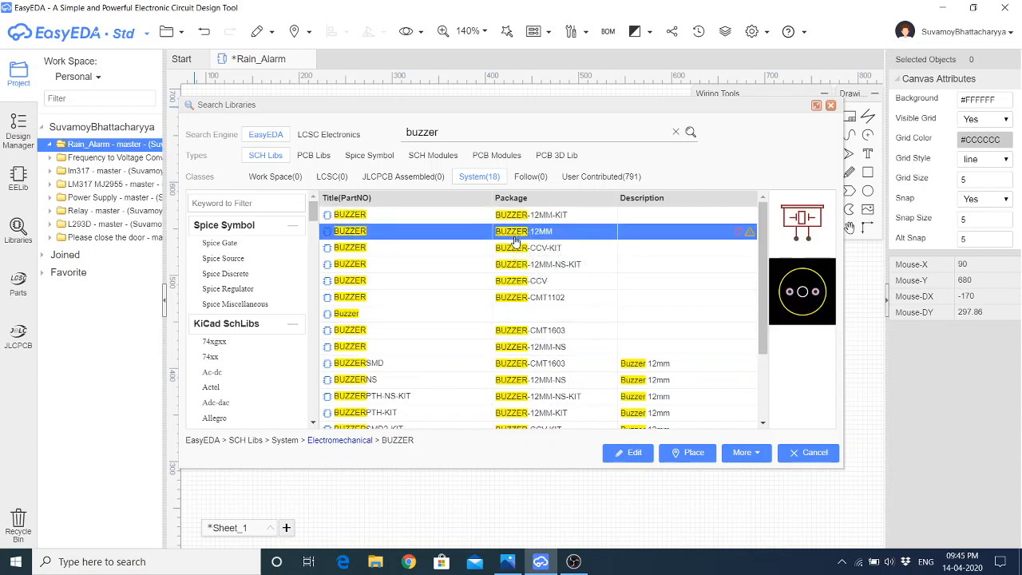
pyautogui.click(515, 249)
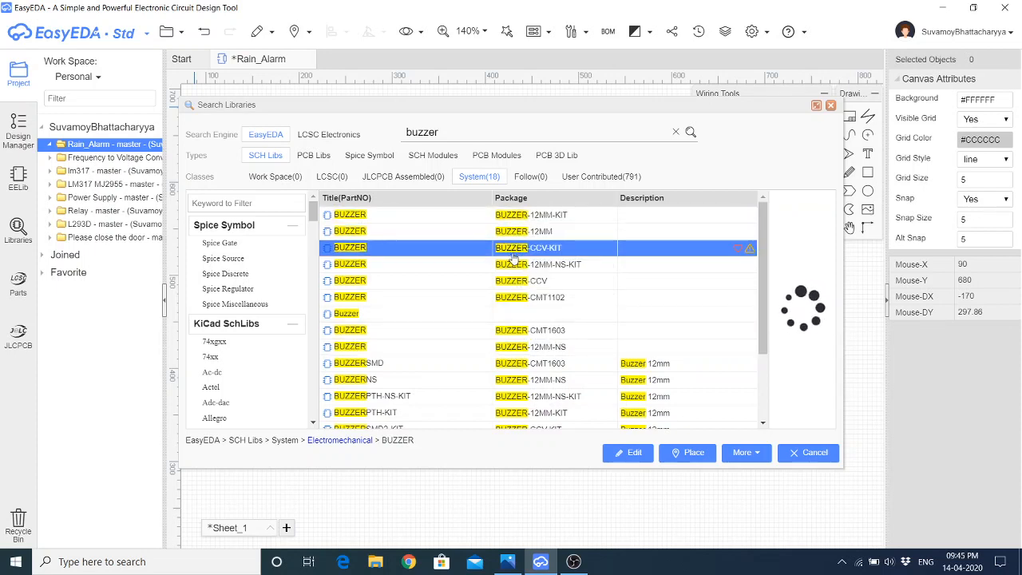
pyautogui.click(515, 264)
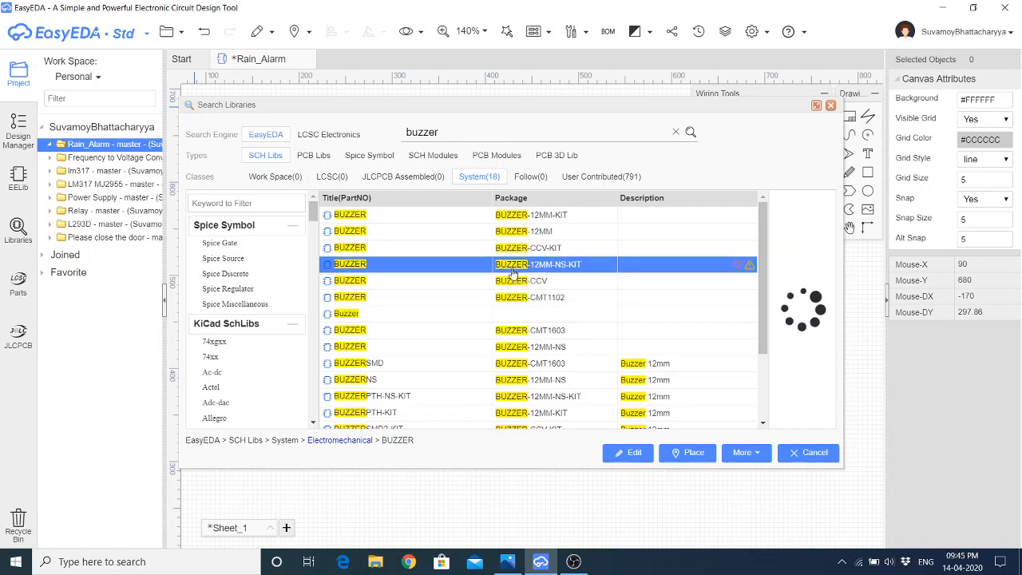
pyautogui.click(512, 280)
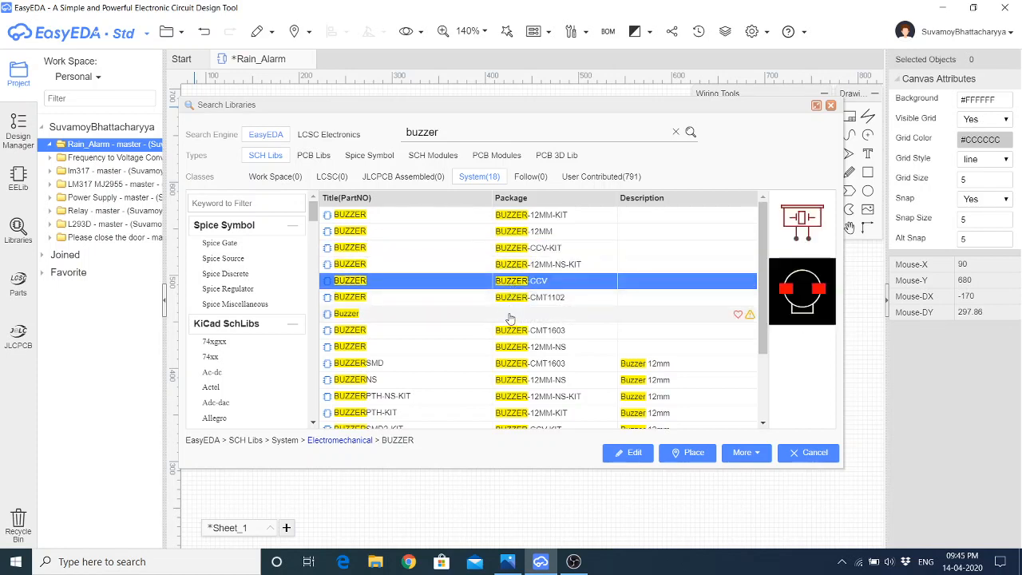
pyautogui.click(515, 297)
pyautogui.click(514, 330)
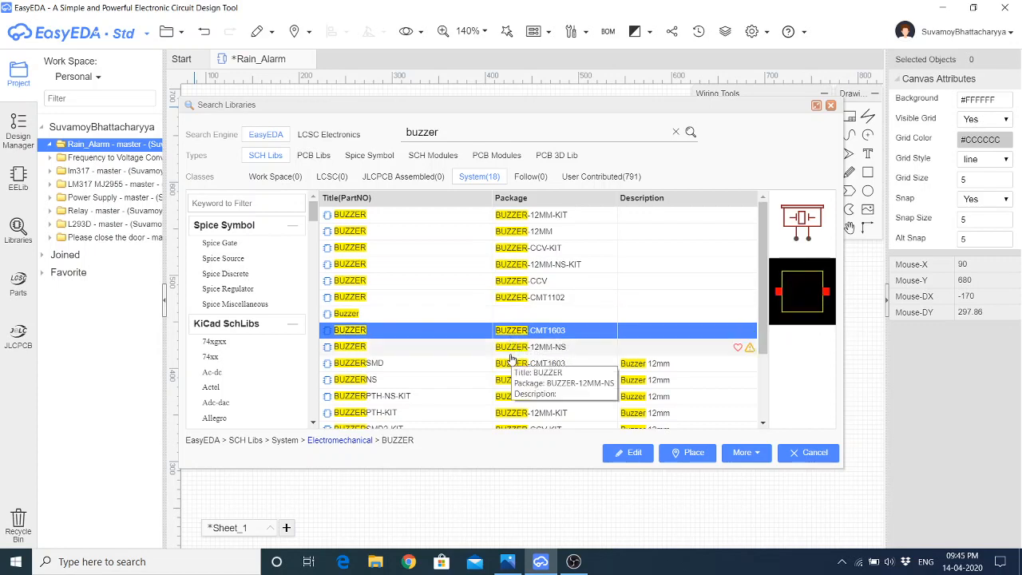
pyautogui.click(515, 349)
pyautogui.click(517, 365)
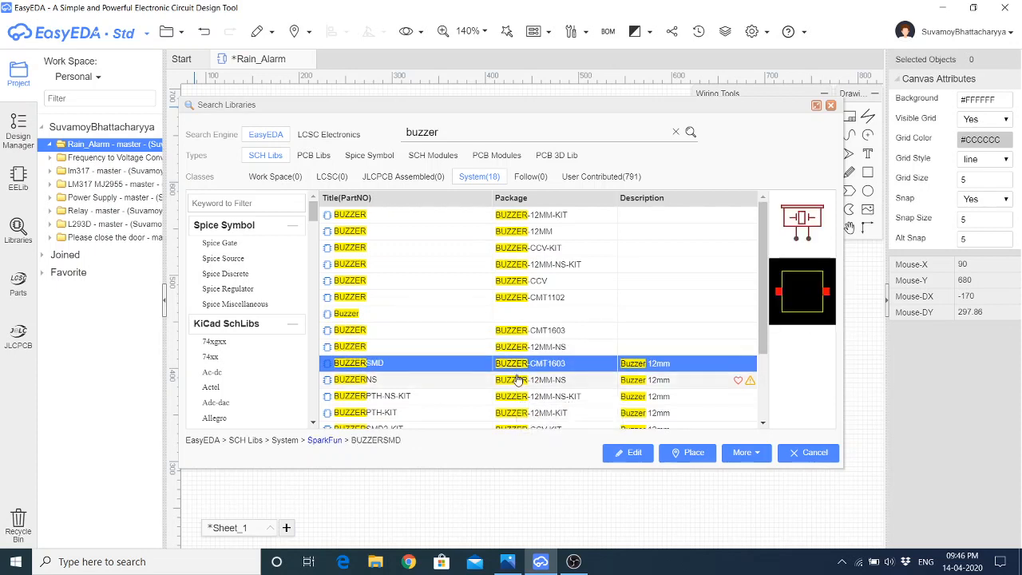
pyautogui.click(517, 380)
pyautogui.click(520, 396)
pyautogui.scroll(-2, 519, 396)
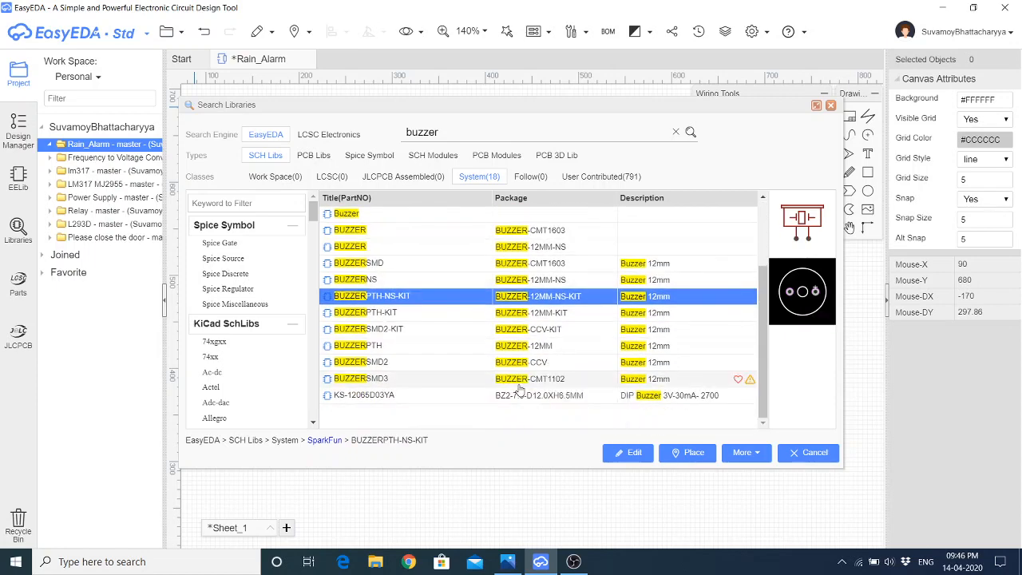
pyautogui.click(517, 396)
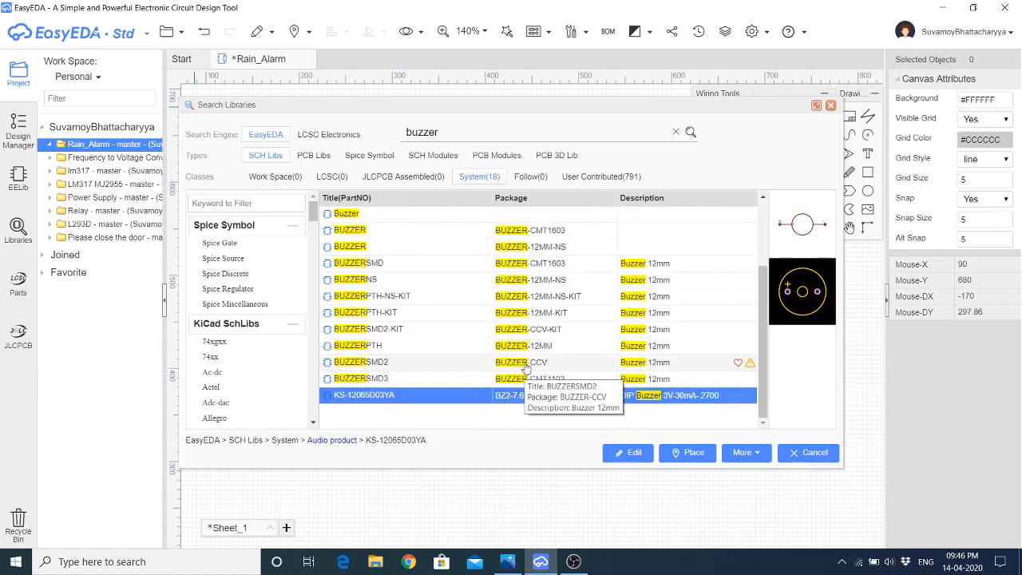
pyautogui.scroll(3, 526, 344)
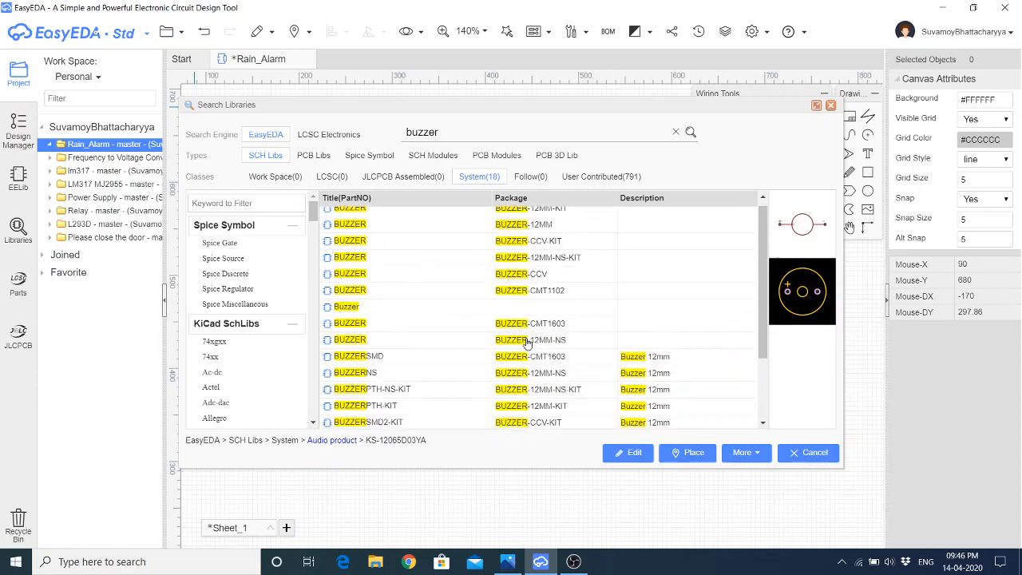
# Place the BUZZER part with the BUZZER-12MM-KIT package below resistor R1, to the right of the NE555N
pyautogui.click(528, 215)
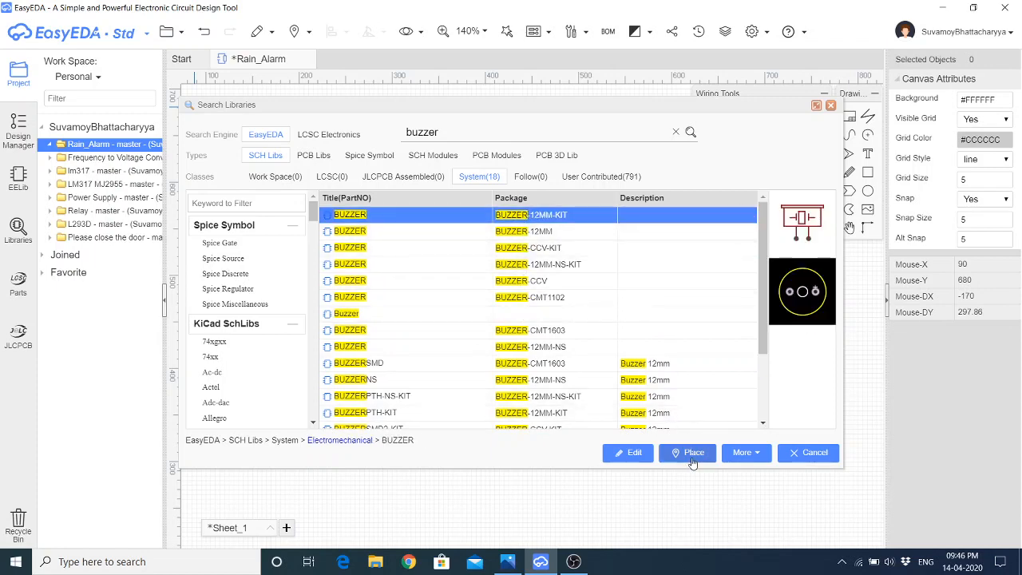
pyautogui.click(691, 454)
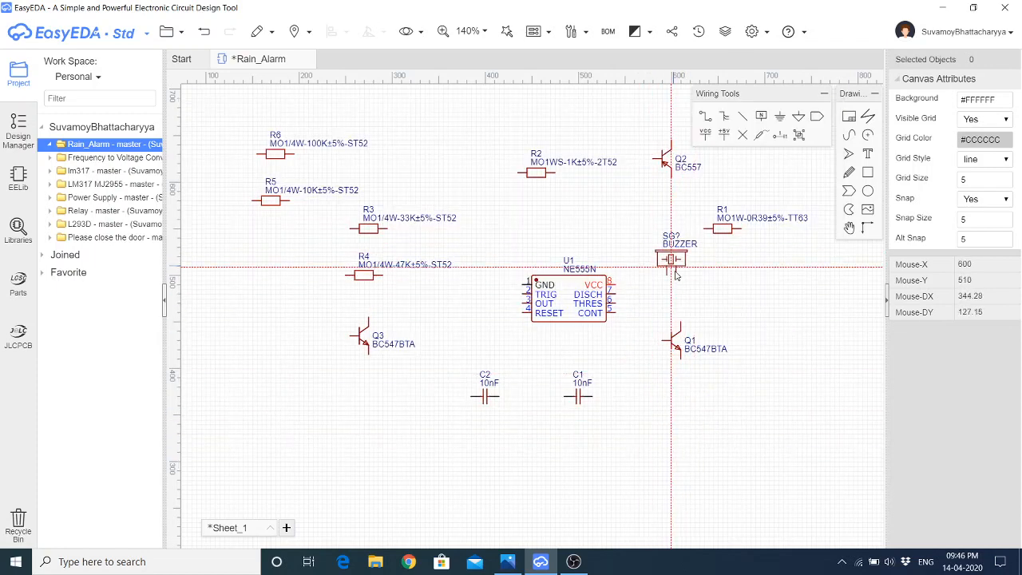
pyautogui.click(724, 289)
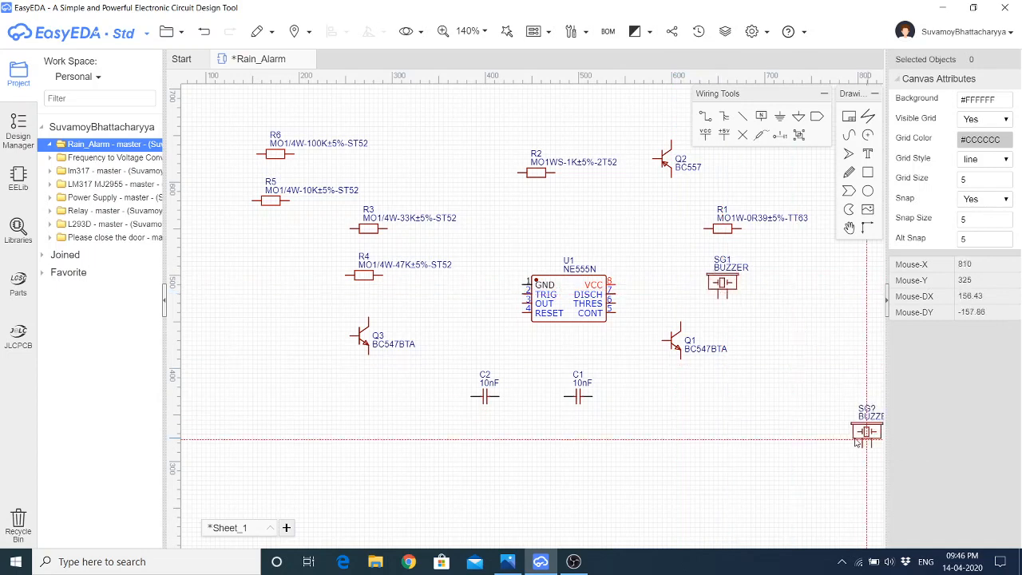
# Reopen the library search and look through the system part categories, previewing several parts in the Adafruit category
pyautogui.click(13, 231)
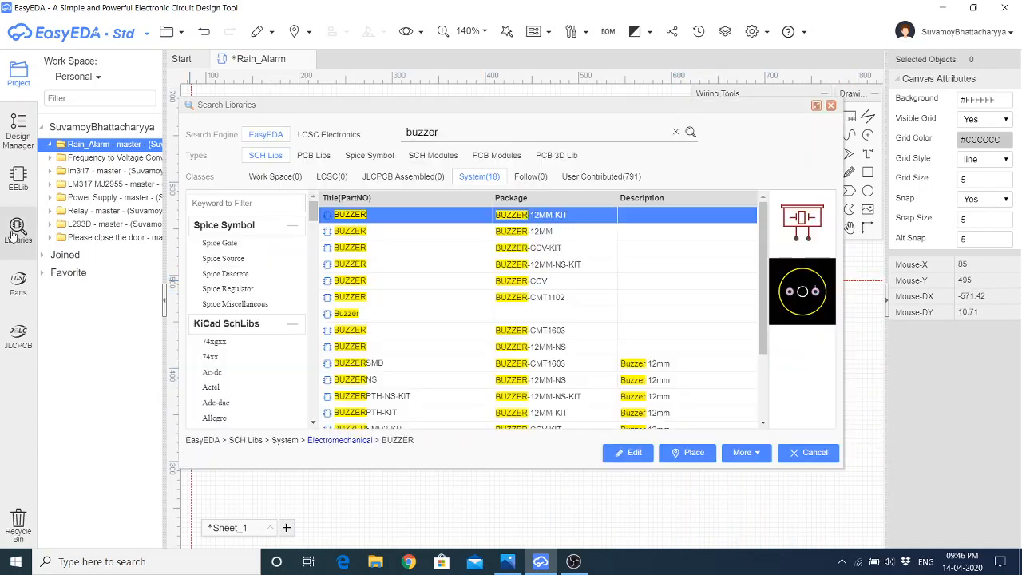
pyautogui.moveTo(312, 212); pyautogui.dragTo(307, 411)
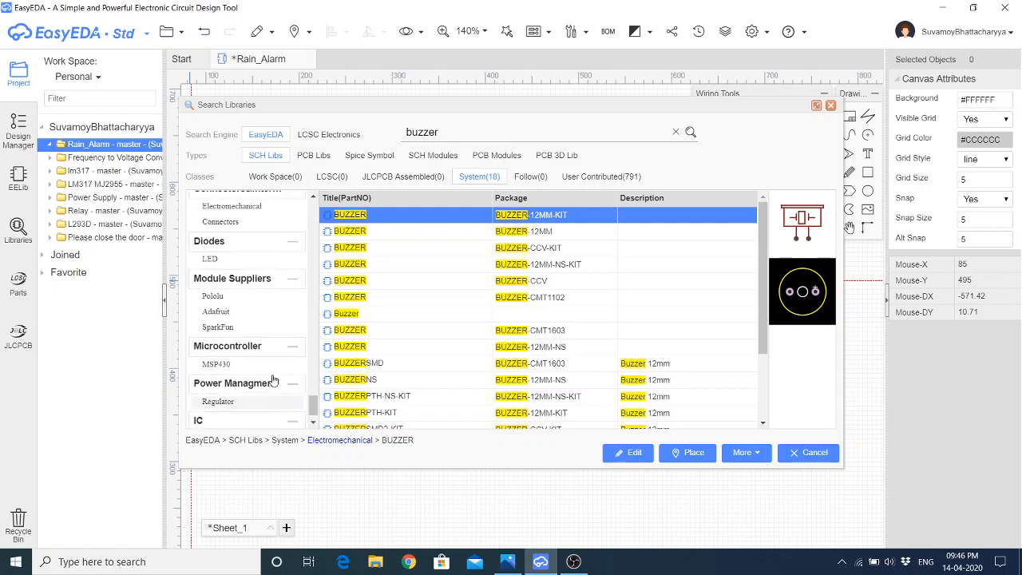
pyautogui.click(230, 312)
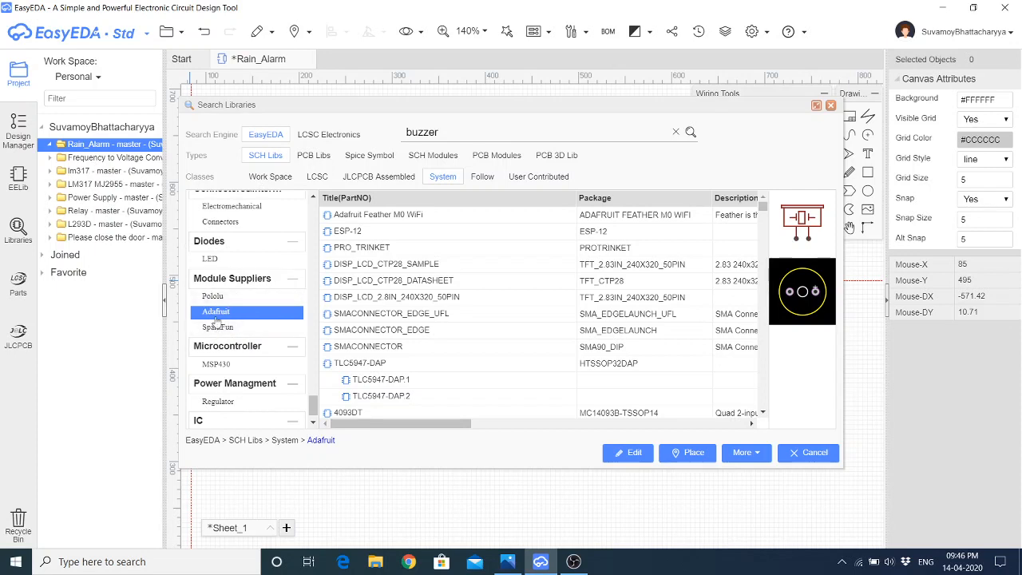
pyautogui.click(479, 364)
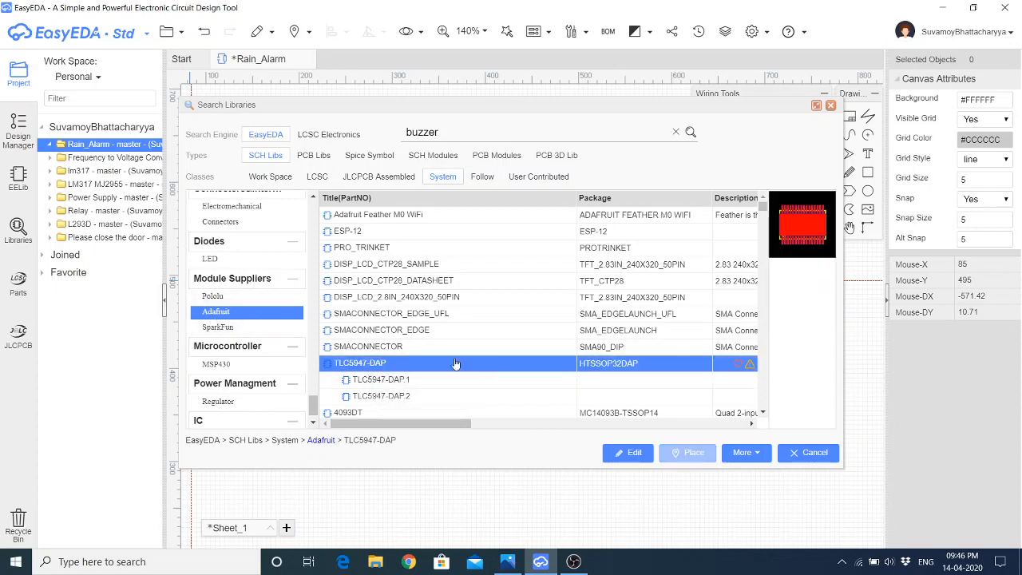
pyautogui.click(394, 280)
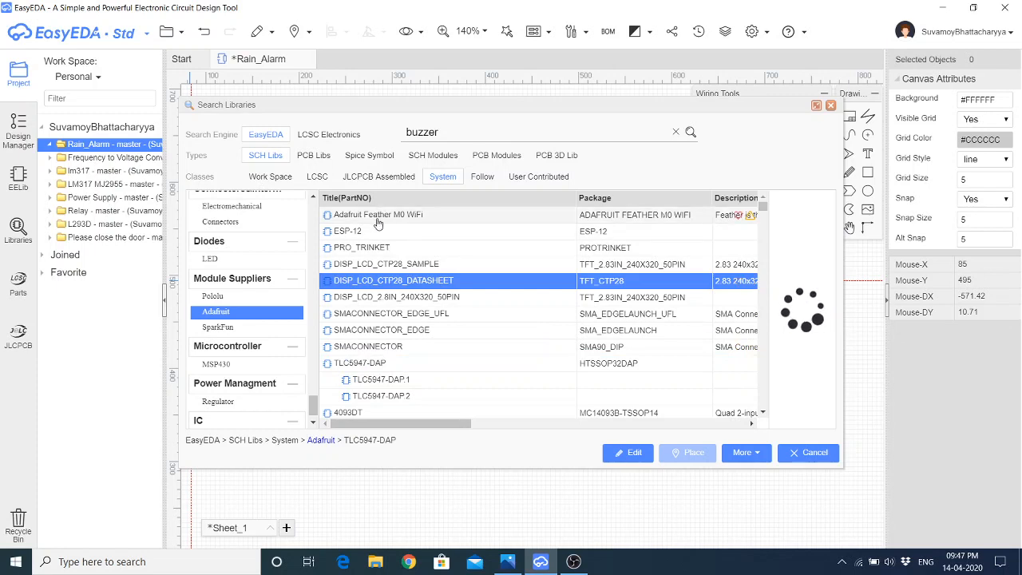
pyautogui.click(375, 232)
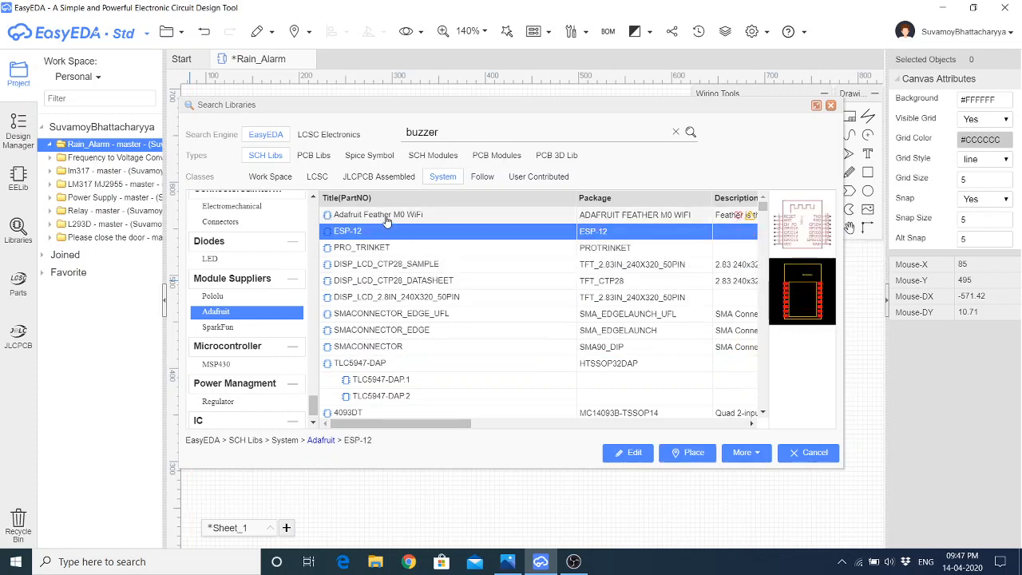
pyautogui.click(387, 221)
pyautogui.scroll(-1, 268, 372)
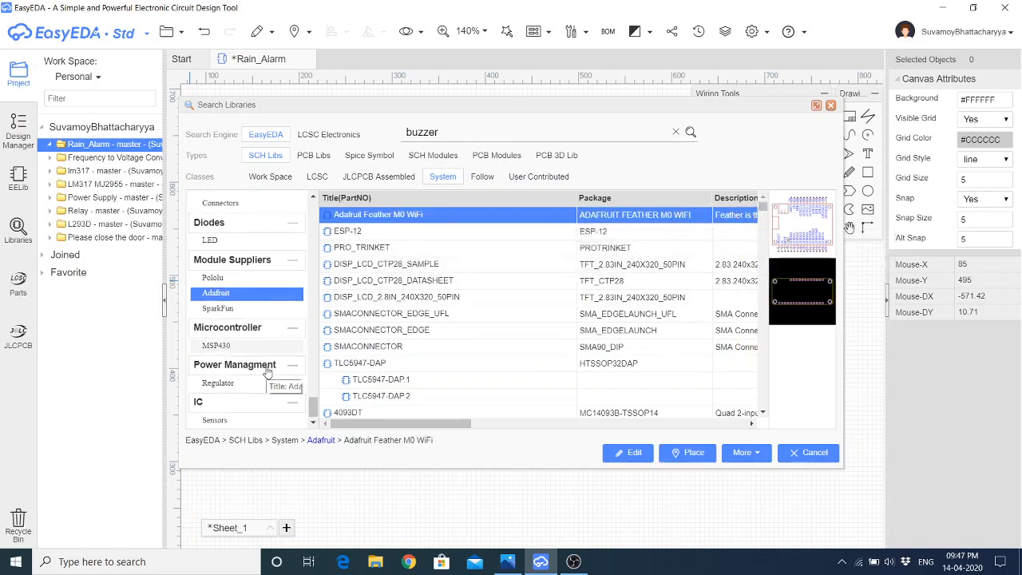
pyautogui.scroll(3, 268, 373)
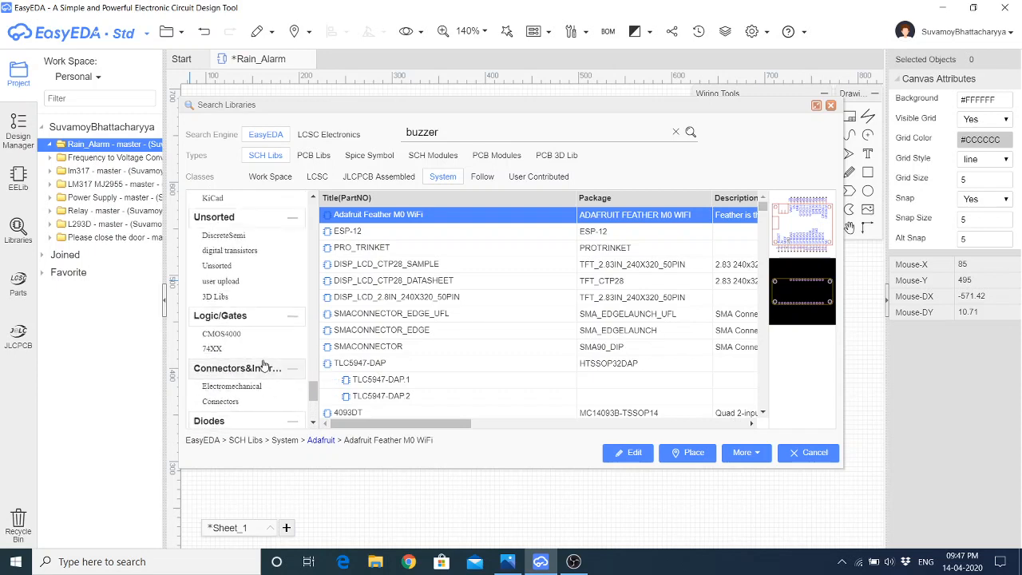
pyautogui.scroll(3, 256, 351)
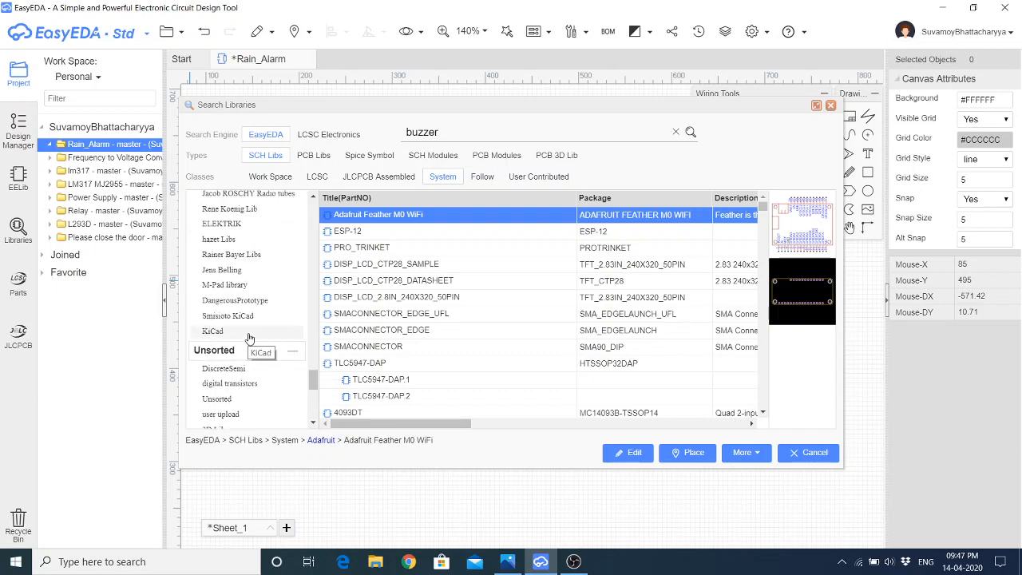
pyautogui.scroll(5, 248, 337)
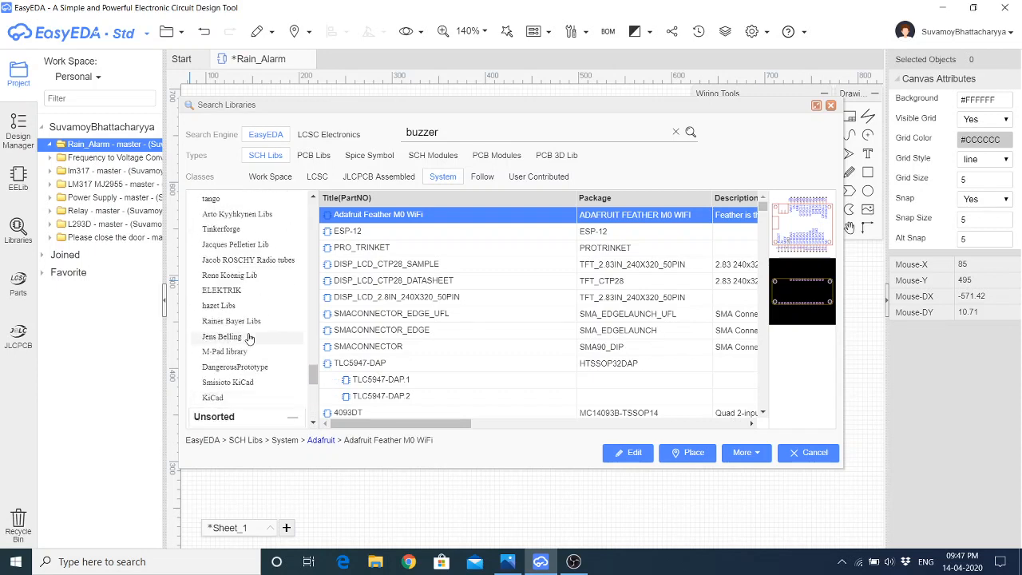
pyautogui.scroll(5, 248, 338)
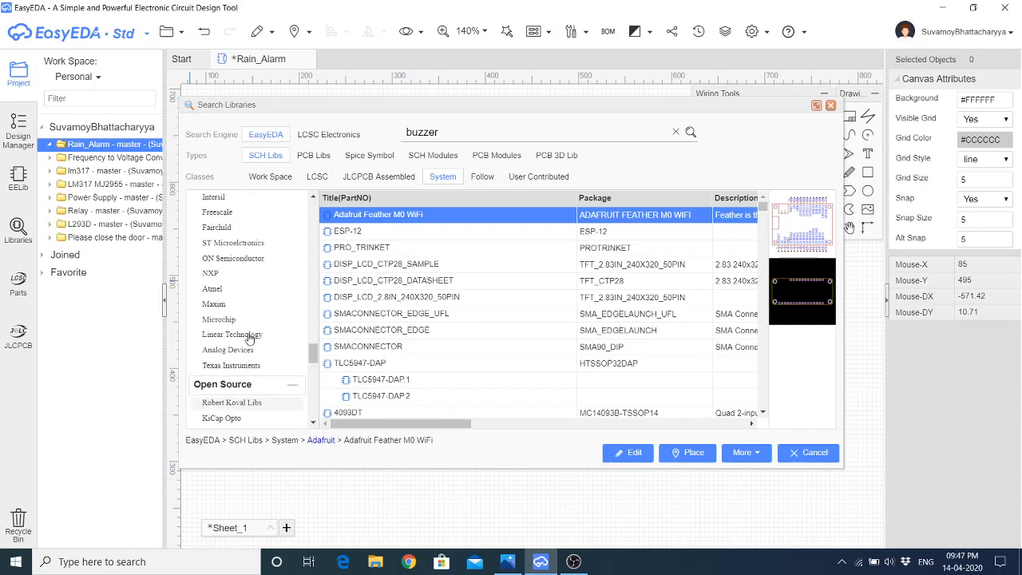
pyautogui.scroll(5, 248, 337)
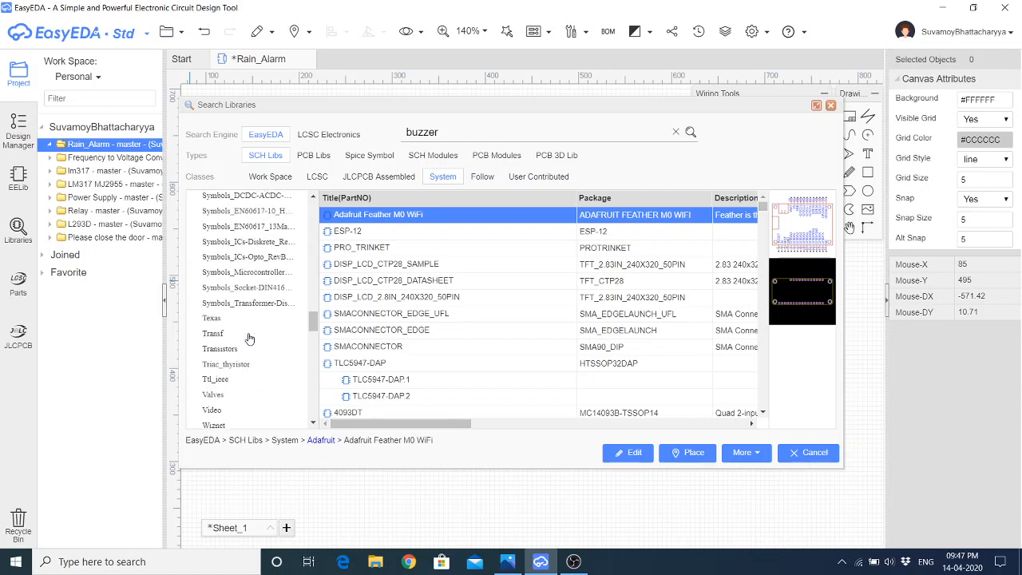
pyautogui.scroll(10, 249, 337)
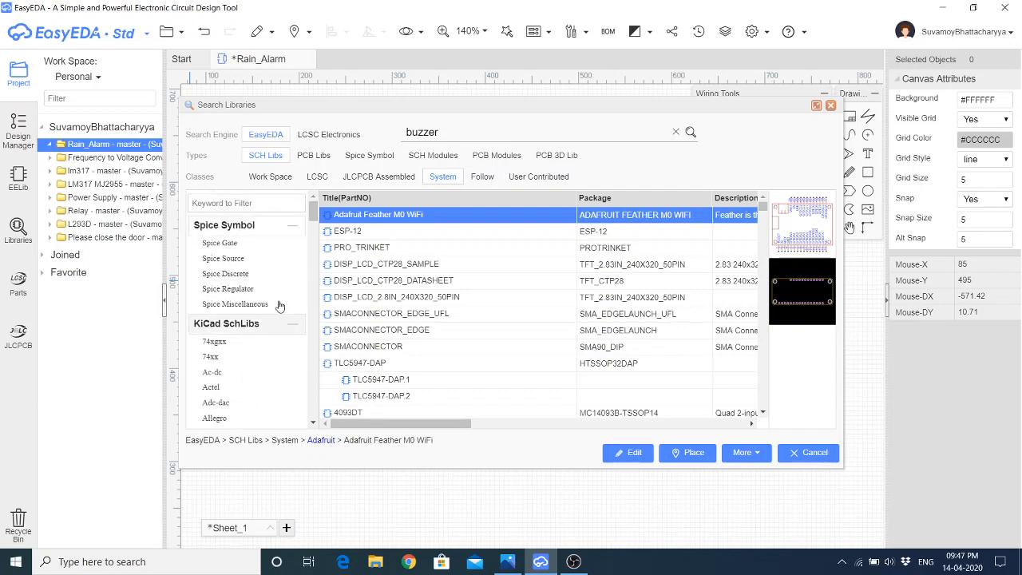
# Look through the part categories of the JLCPCB Assembled class for the next component
pyautogui.click(366, 177)
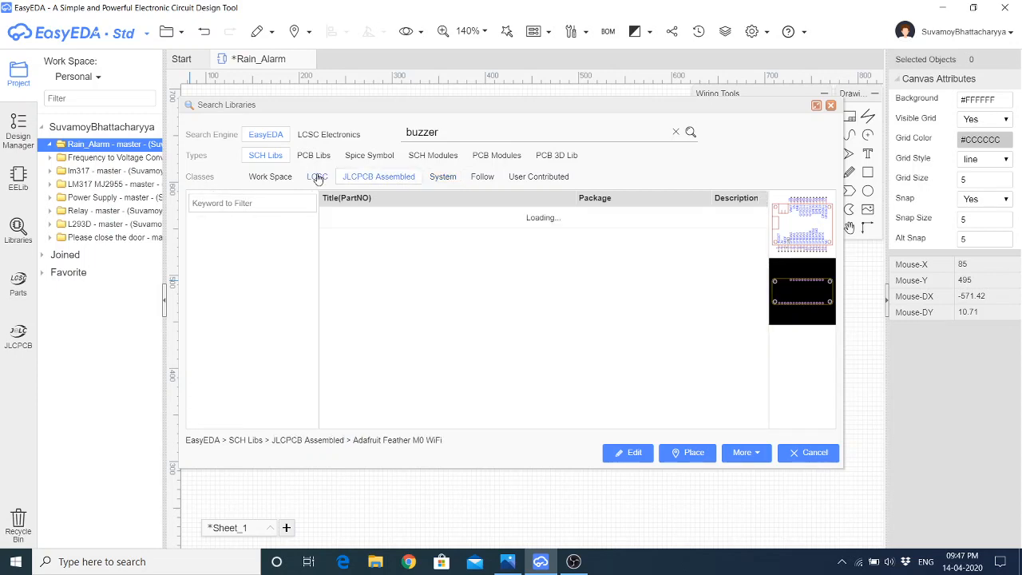
pyautogui.scroll(-10, 218, 339)
pyautogui.scroll(-6, 217, 340)
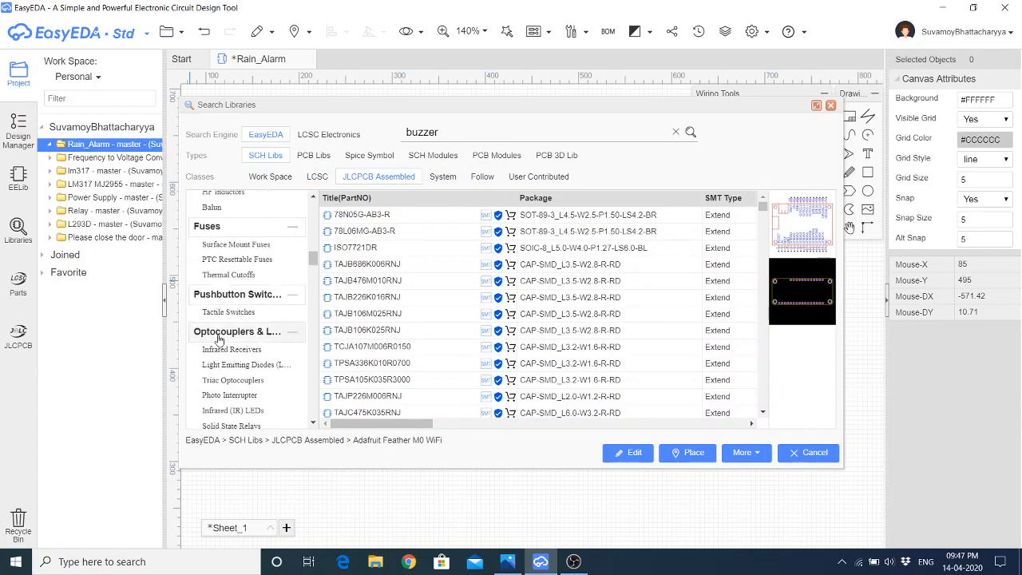
pyautogui.scroll(3, 218, 340)
pyautogui.scroll(-10, 219, 339)
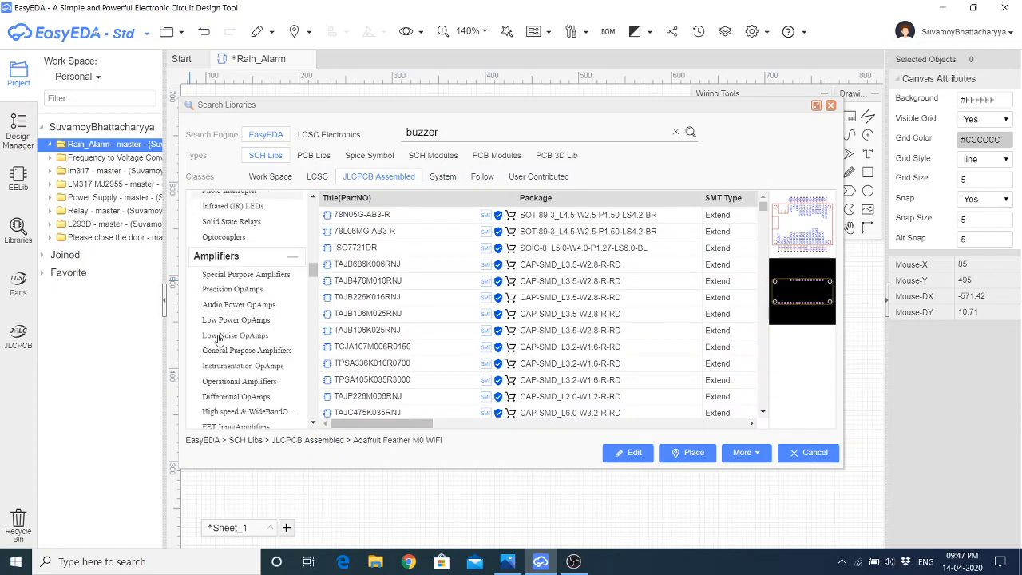
pyautogui.scroll(-15, 219, 339)
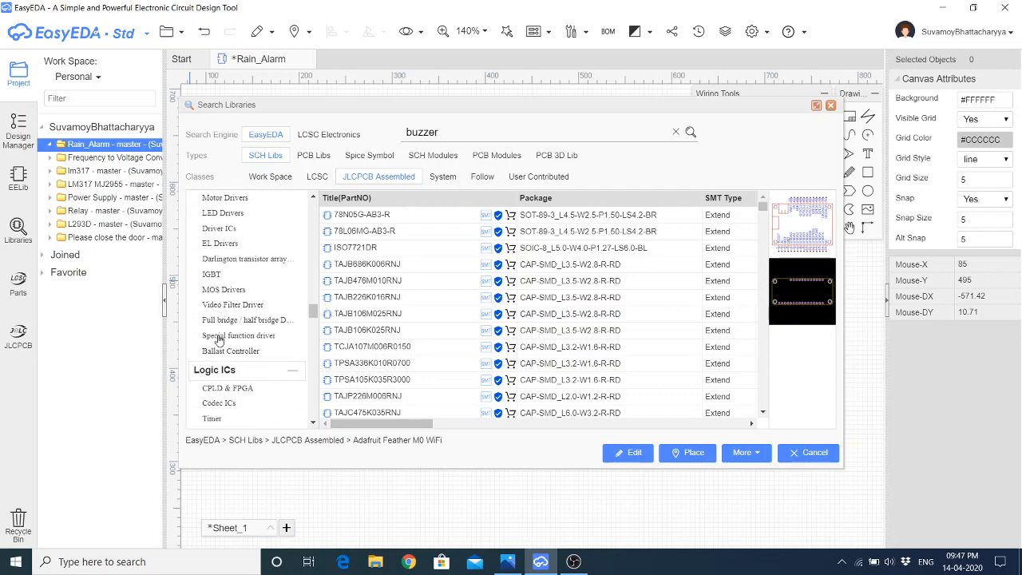
pyautogui.scroll(-10, 219, 339)
pyautogui.scroll(-10, 219, 339)
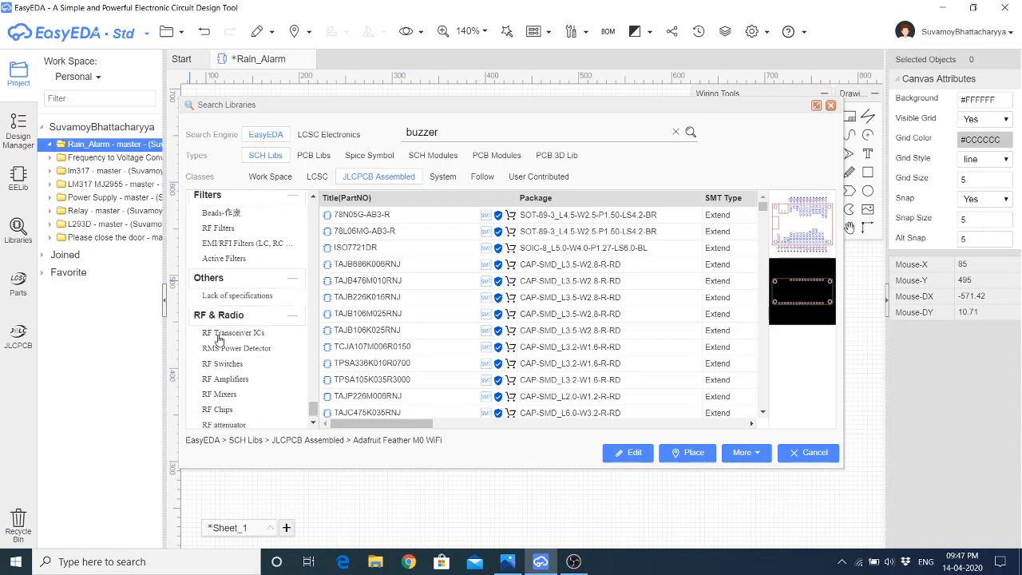
# Search the schematic libraries for "screw"
pyautogui.doubleClick(452, 135)
pyautogui.write('sc')
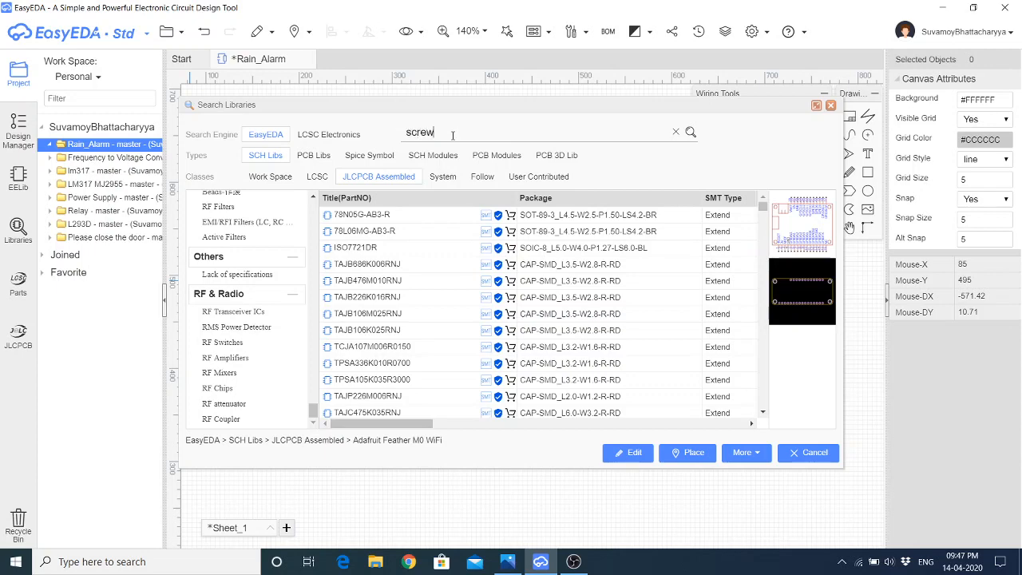
pyautogui.write('rew')
pyautogui.press('Return')
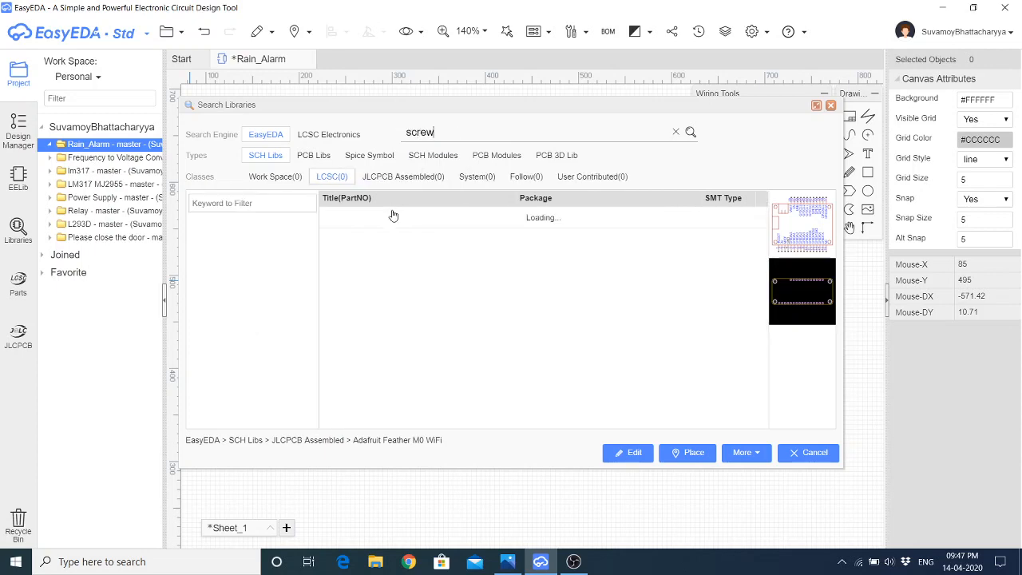
# Look through the LCSC part categories from diodes and inductors down to sensors and functional modules
pyautogui.moveTo(314, 209); pyautogui.dragTo(314, 275)
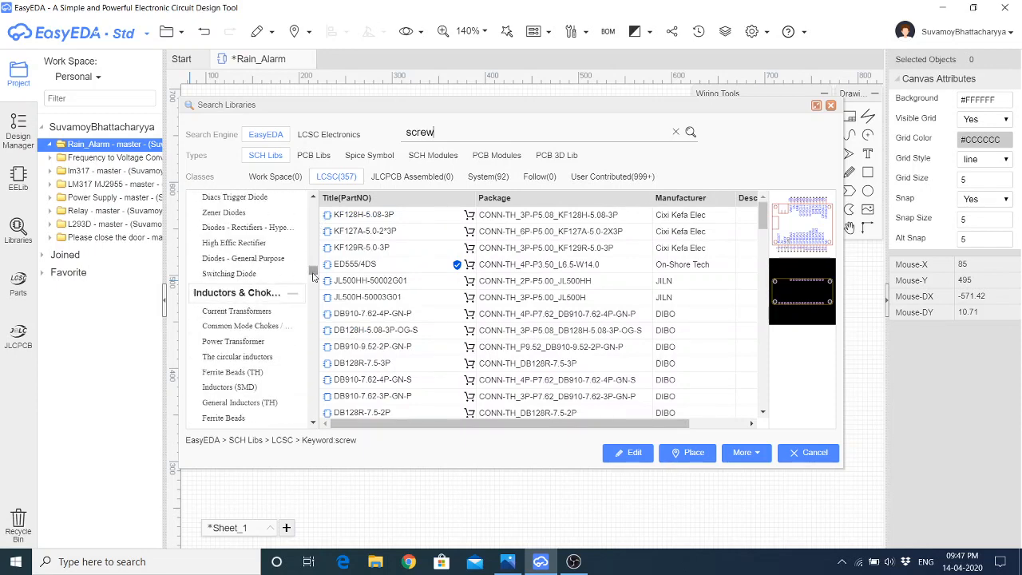
pyautogui.scroll(-3, 268, 344)
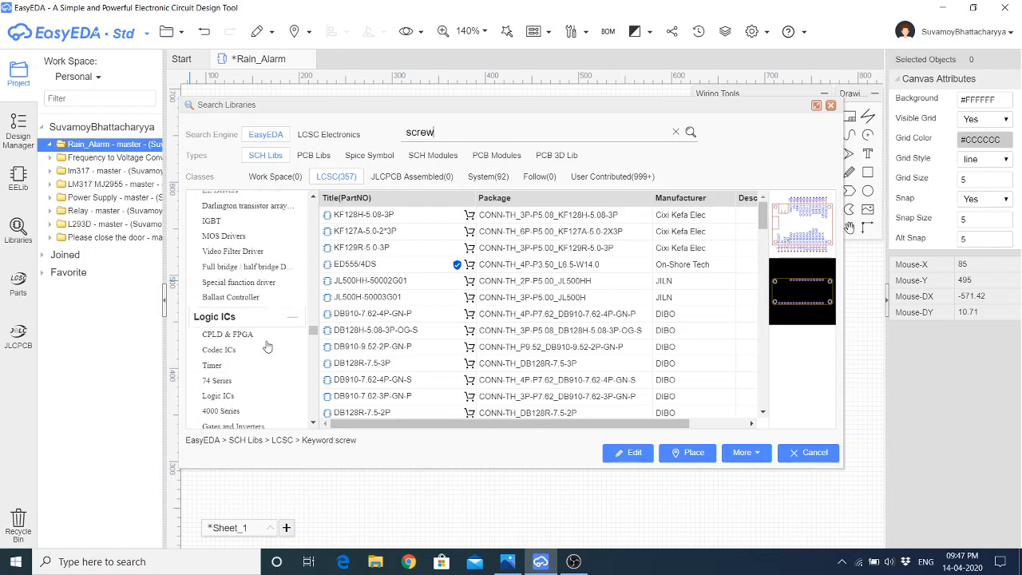
pyautogui.scroll(-5, 268, 346)
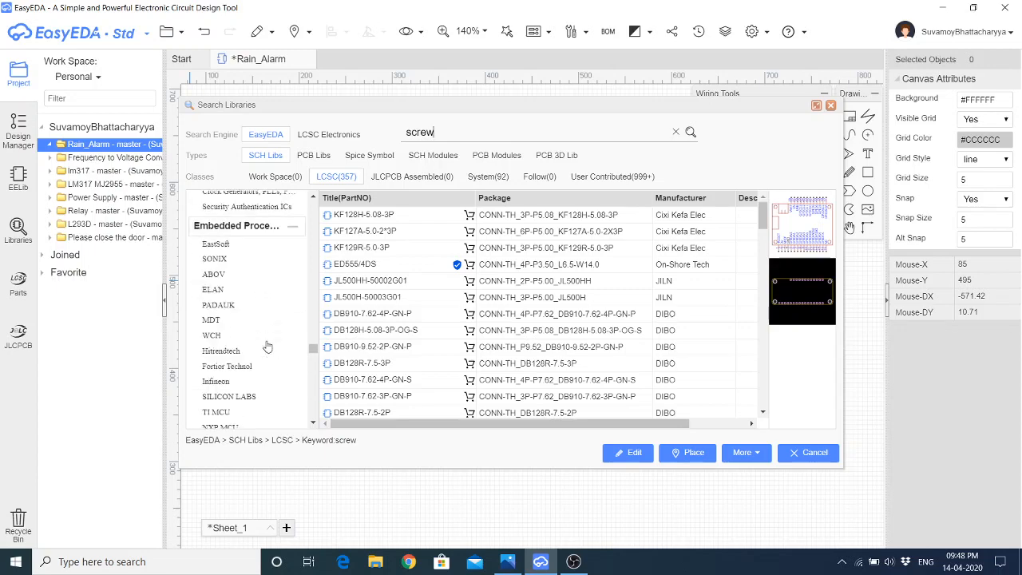
pyautogui.scroll(-10, 268, 346)
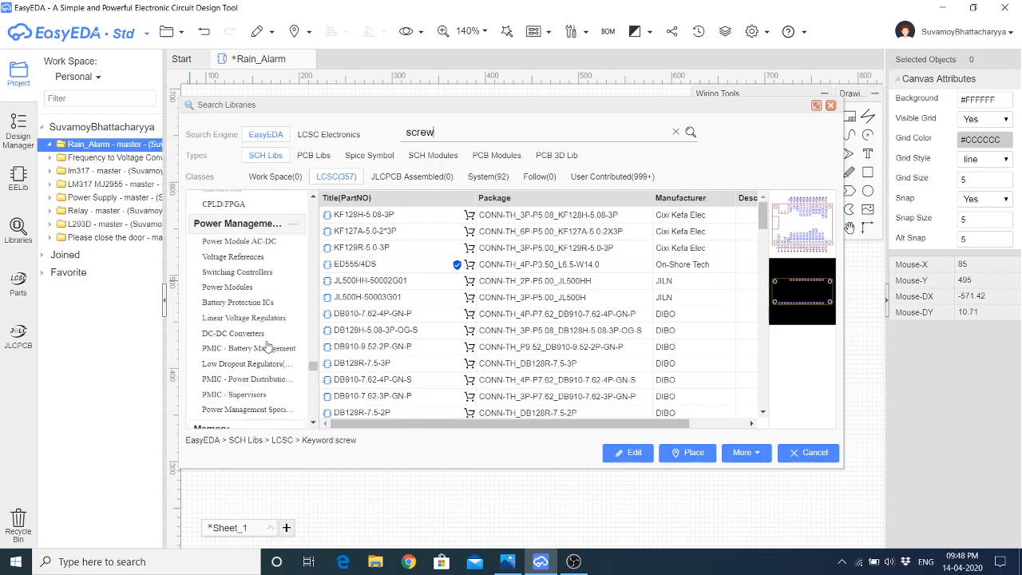
pyautogui.scroll(-3, 267, 346)
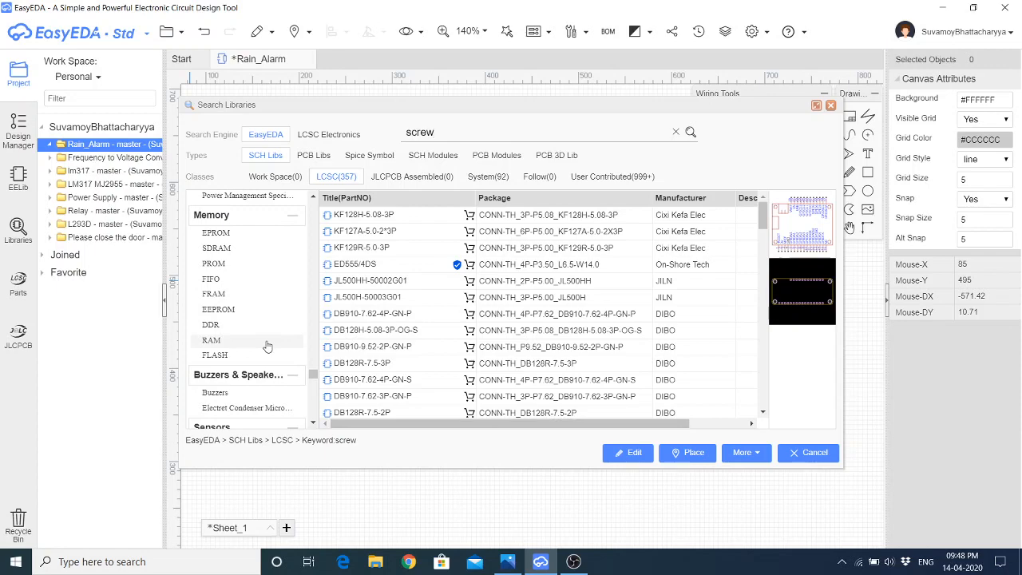
pyautogui.scroll(3, 267, 346)
pyautogui.scroll(-8, 268, 346)
pyautogui.scroll(-3, 267, 346)
# Search the schematic libraries for "pbt"
pyautogui.doubleClick(452, 128)
pyautogui.write('p')
pyautogui.press('Return')
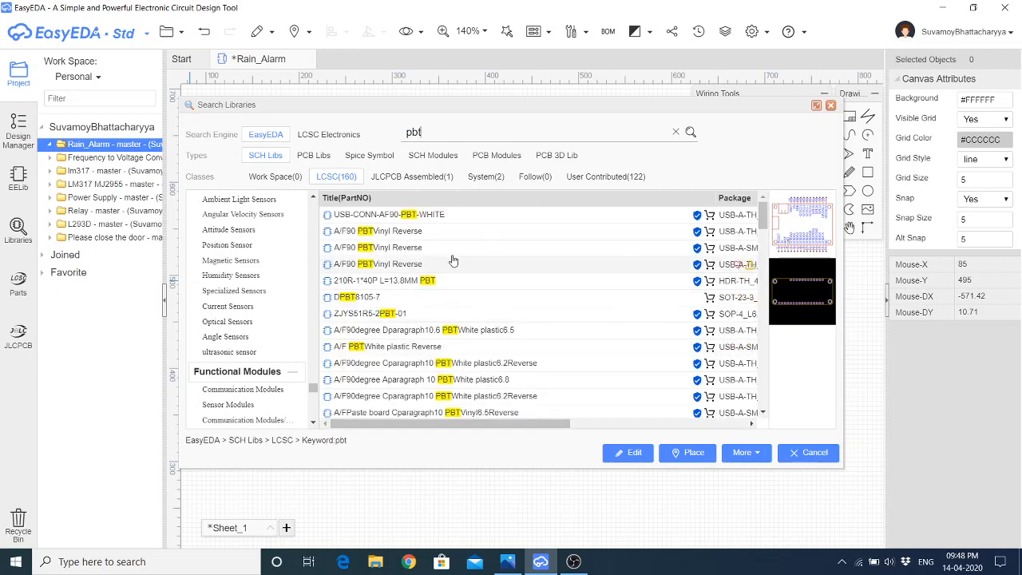
# Place the USB-CONN-AF90-PBT-WHITE connector above and to the right of transistor Q2
pyautogui.click(419, 213)
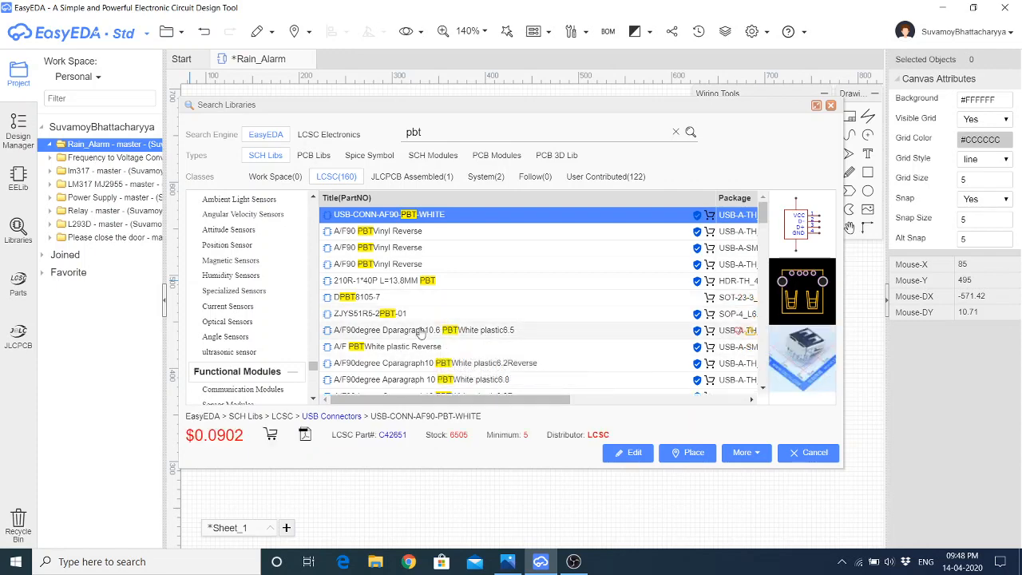
pyautogui.scroll(-4, 420, 332)
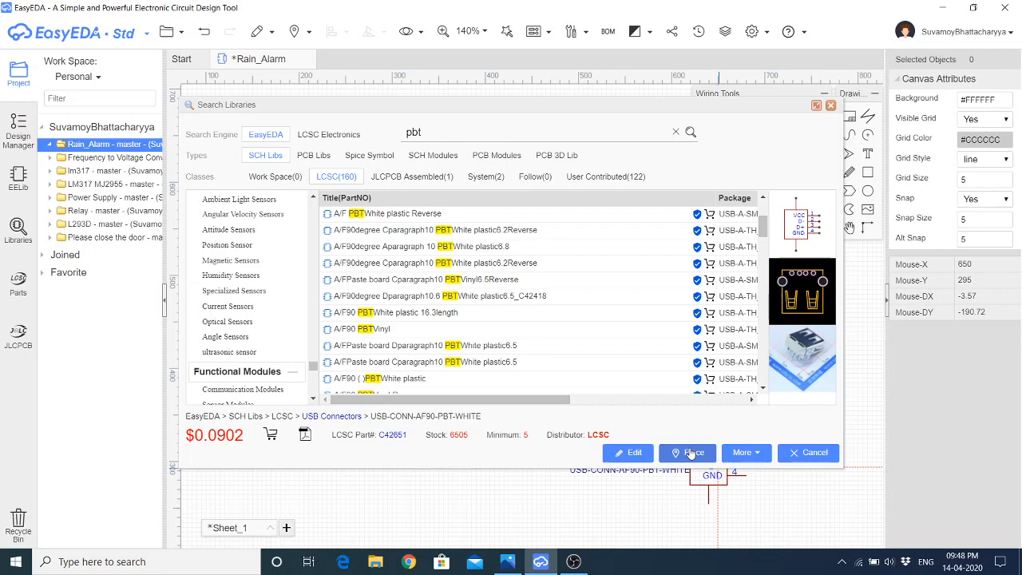
pyautogui.click(690, 452)
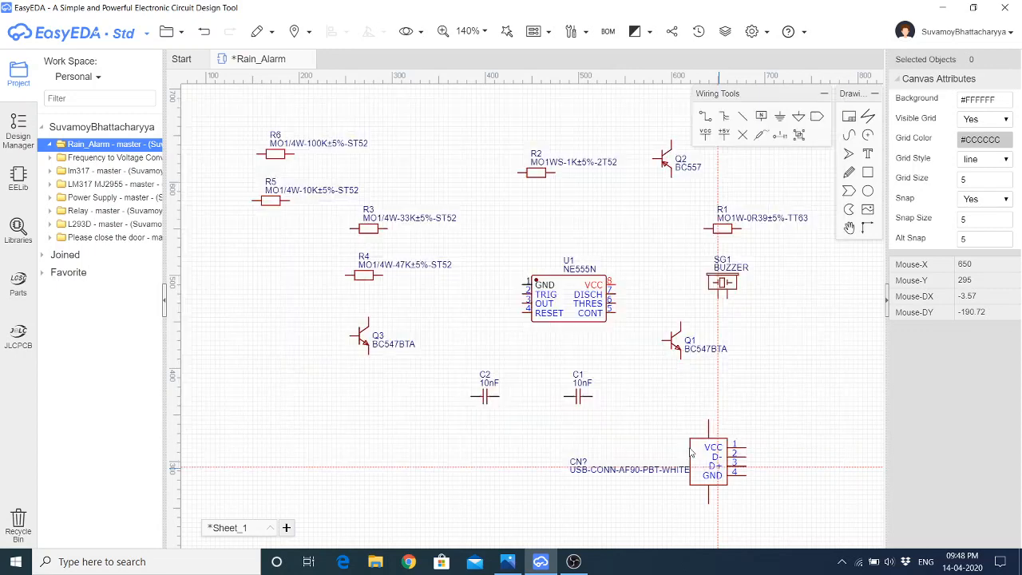
pyautogui.scroll(-2, 541, 327)
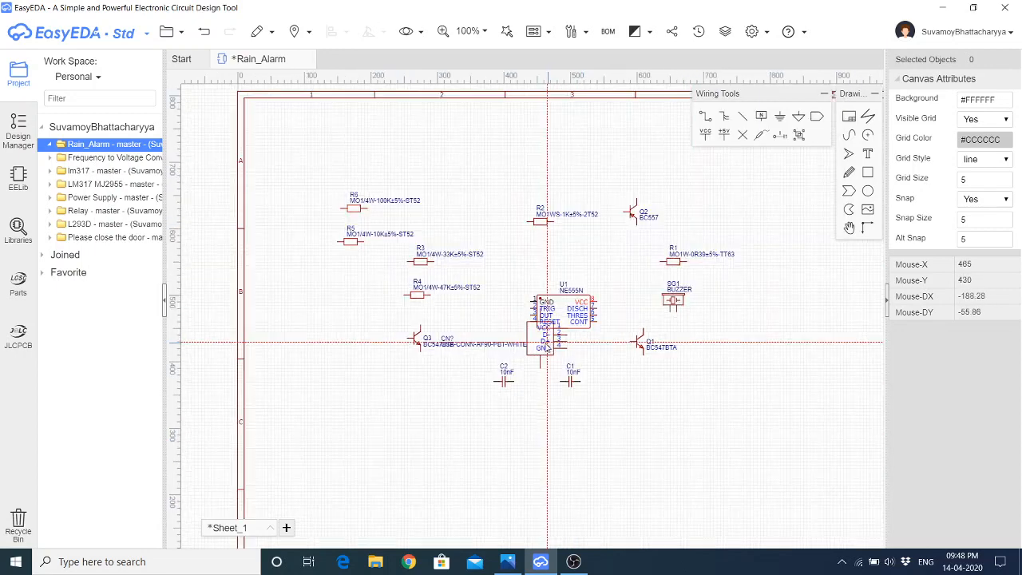
pyautogui.scroll(-3, 543, 341)
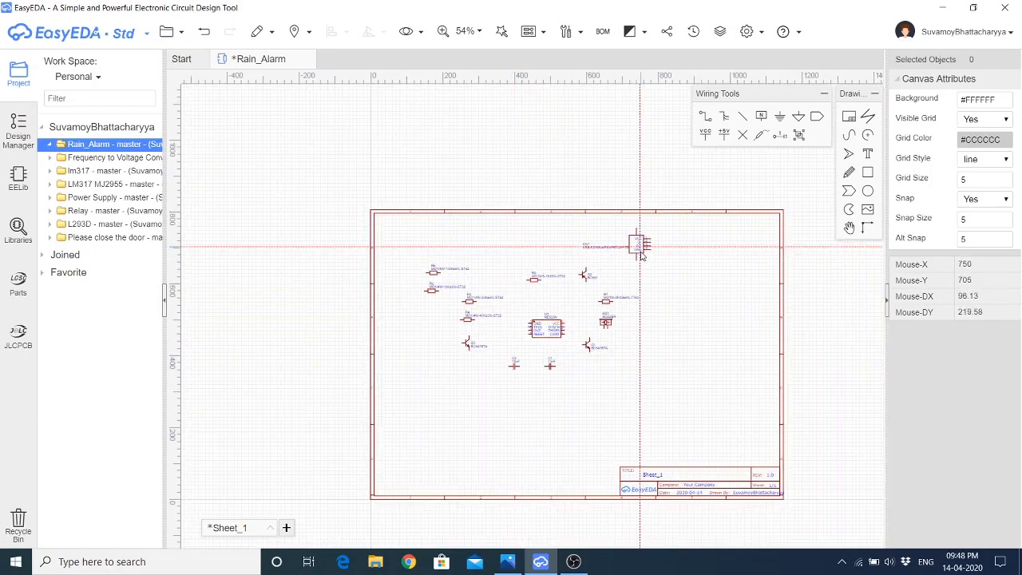
pyautogui.click(643, 266)
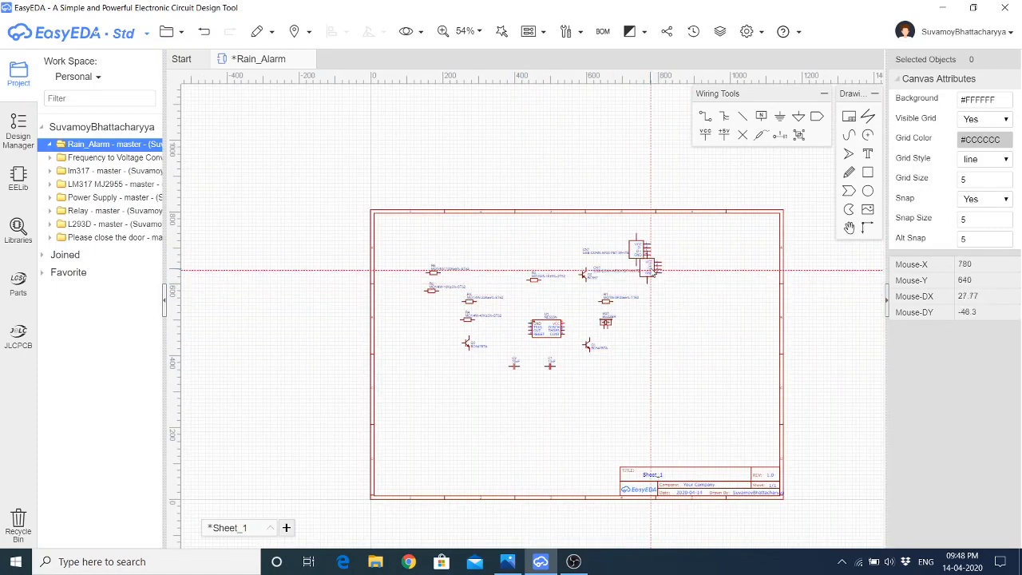
pyautogui.scroll(5, 669, 301)
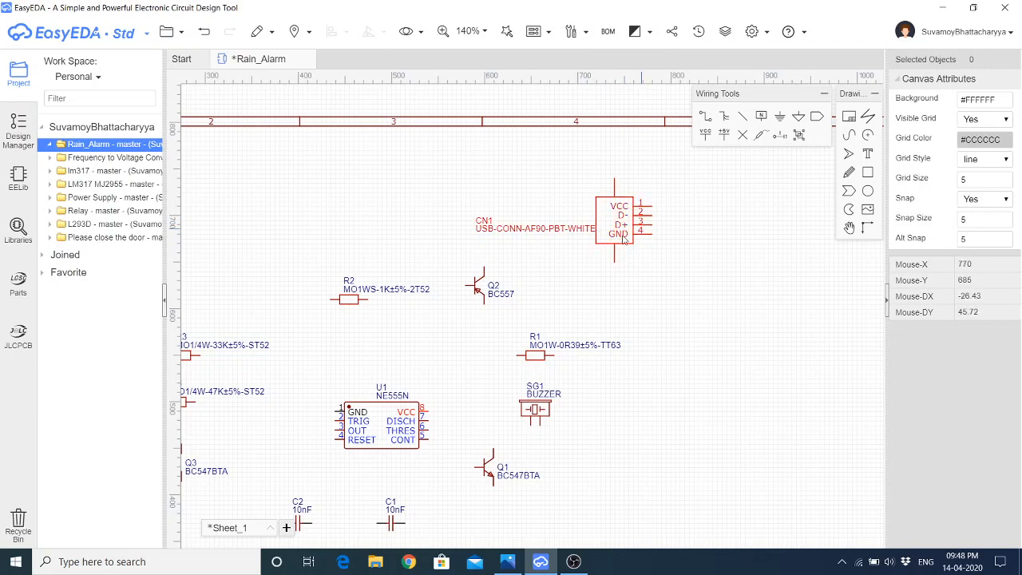
# Reopen the library search, look up "pbt 2" in the schematic libraries and go through the matching parts
pyautogui.click(17, 230)
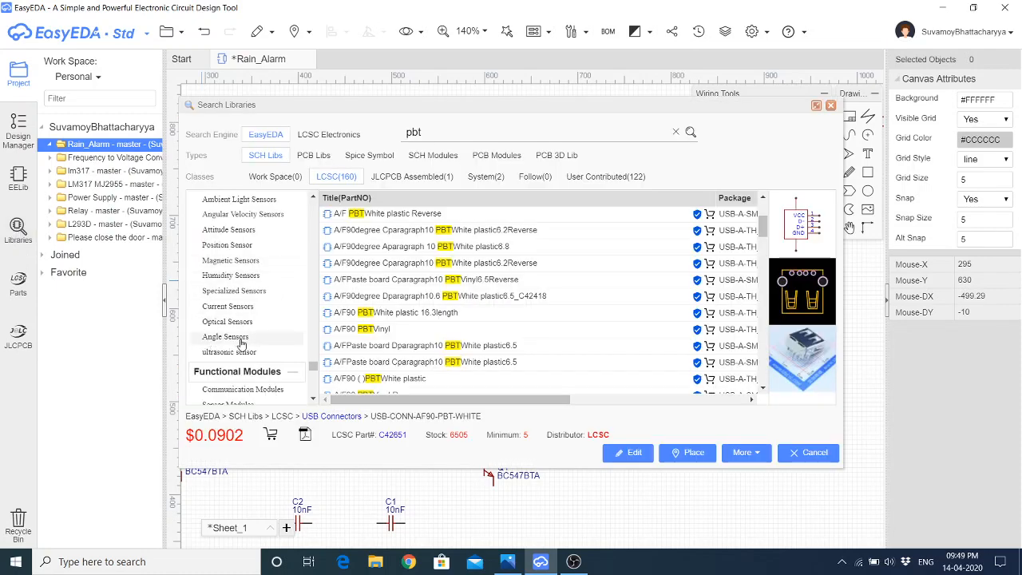
pyautogui.click(443, 134)
pyautogui.click(445, 132)
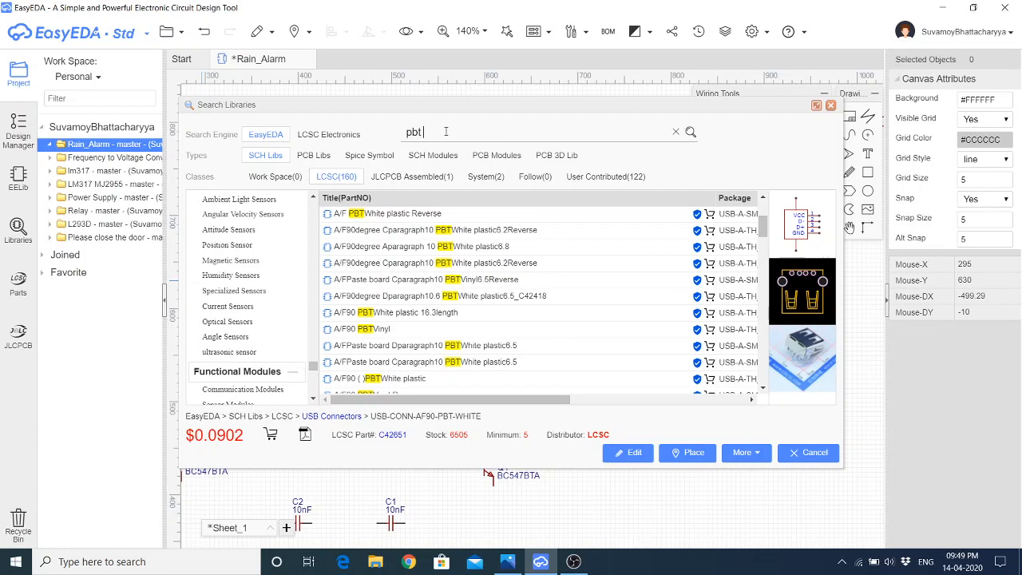
pyautogui.press('Return')
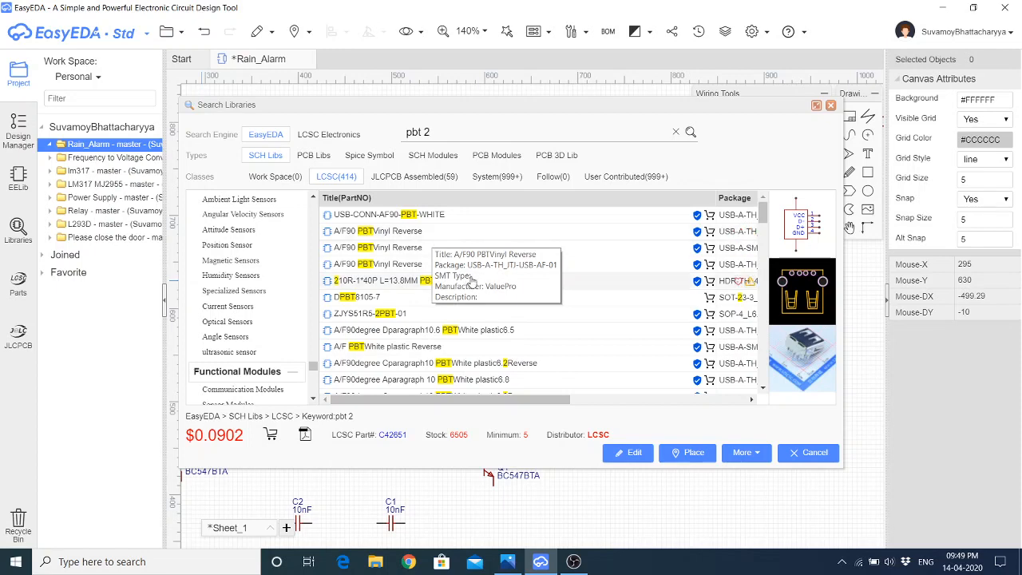
pyautogui.scroll(-5, 447, 255)
pyautogui.scroll(-5, 472, 281)
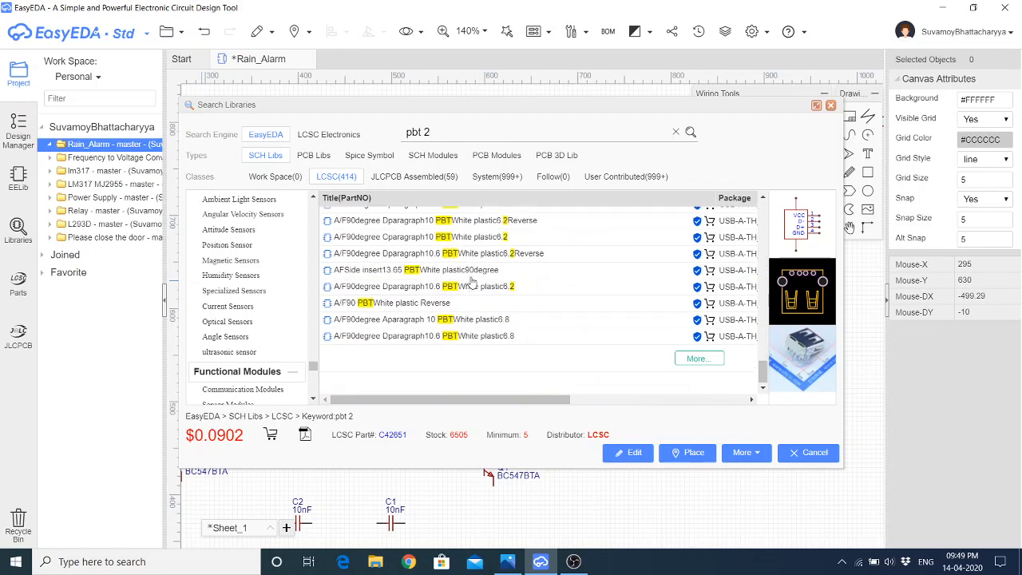
# Look through the remaining LCSC part categories down to development boards and back up to memory
pyautogui.scroll(-5, 285, 341)
pyautogui.scroll(-4, 285, 341)
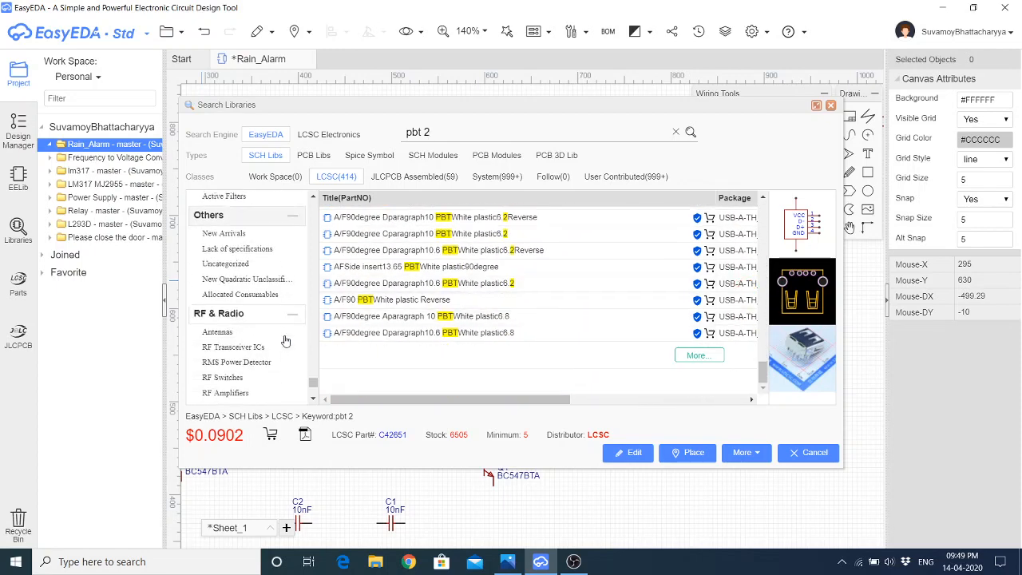
pyautogui.scroll(-5, 285, 341)
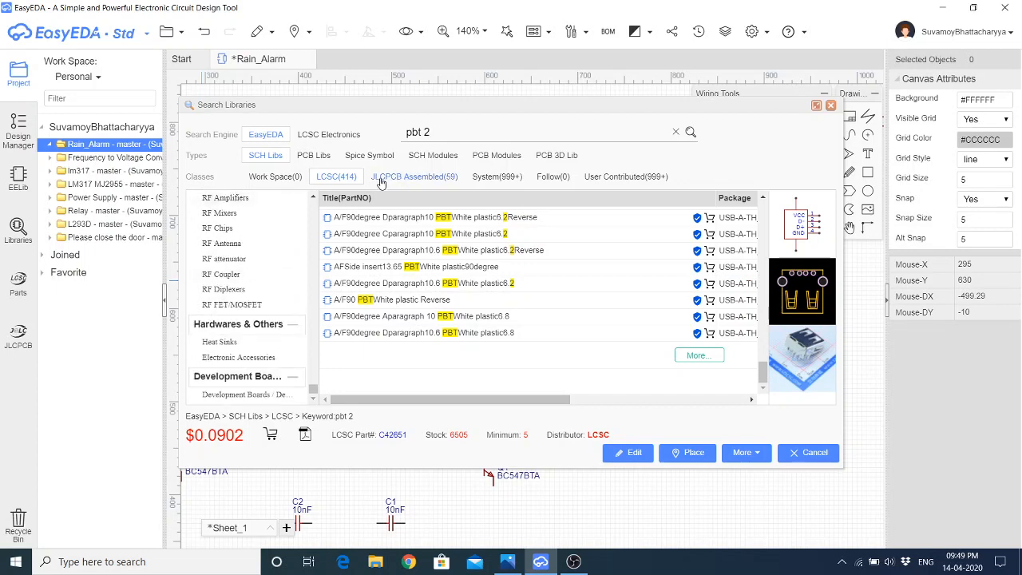
pyautogui.scroll(6, 264, 348)
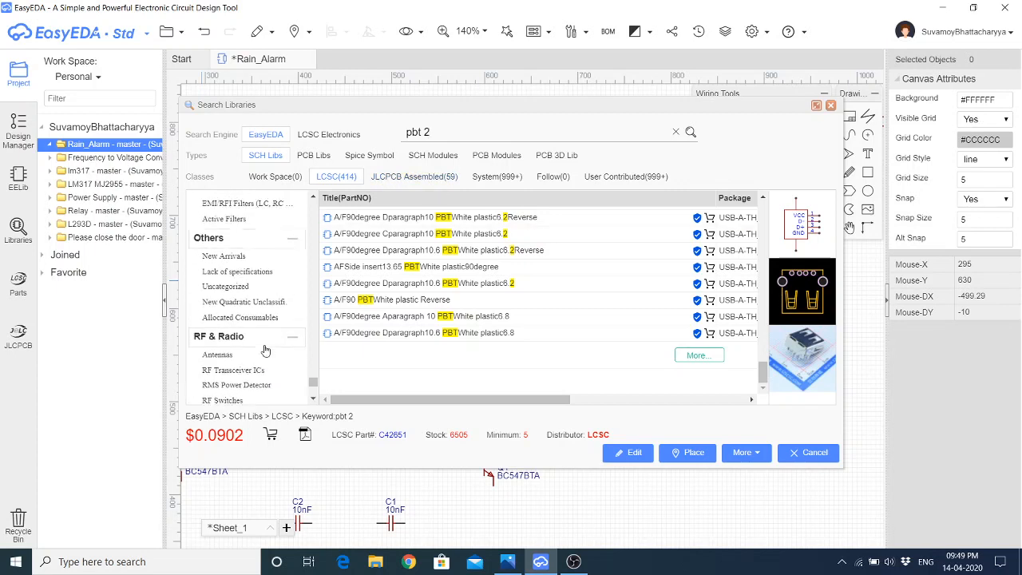
pyautogui.scroll(2, 265, 350)
pyautogui.scroll(10, 265, 351)
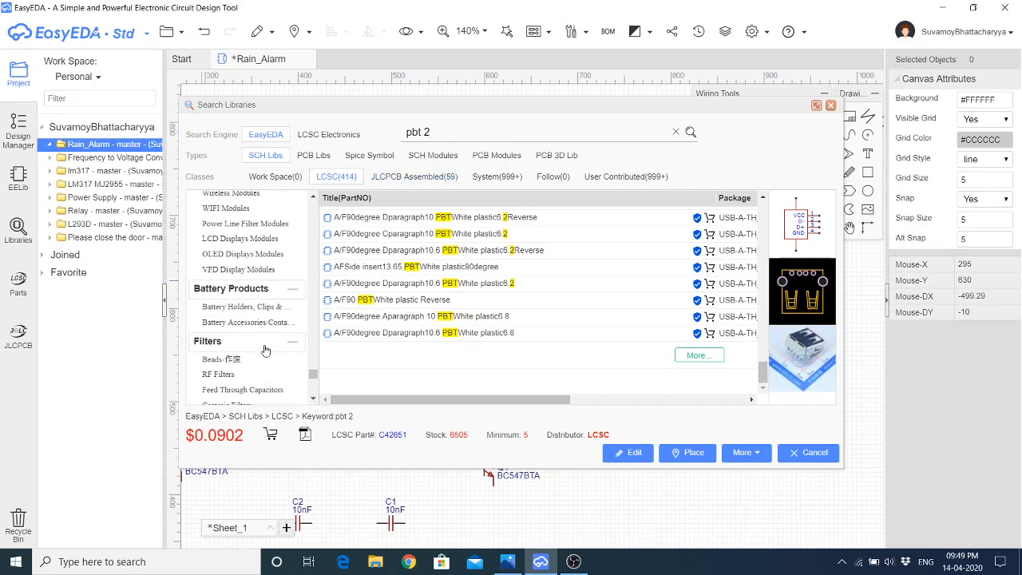
pyautogui.scroll(2, 265, 351)
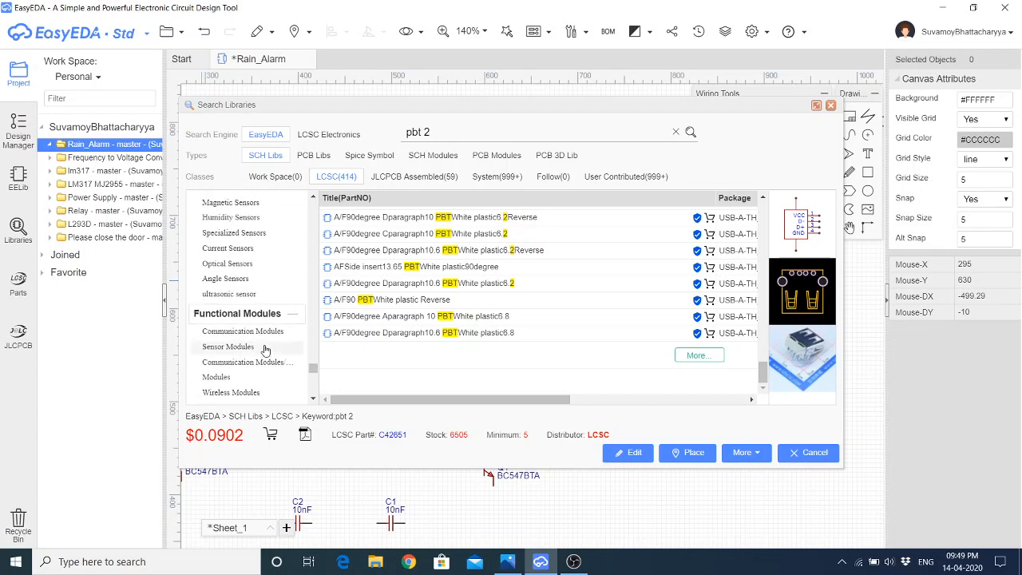
pyautogui.scroll(10, 265, 350)
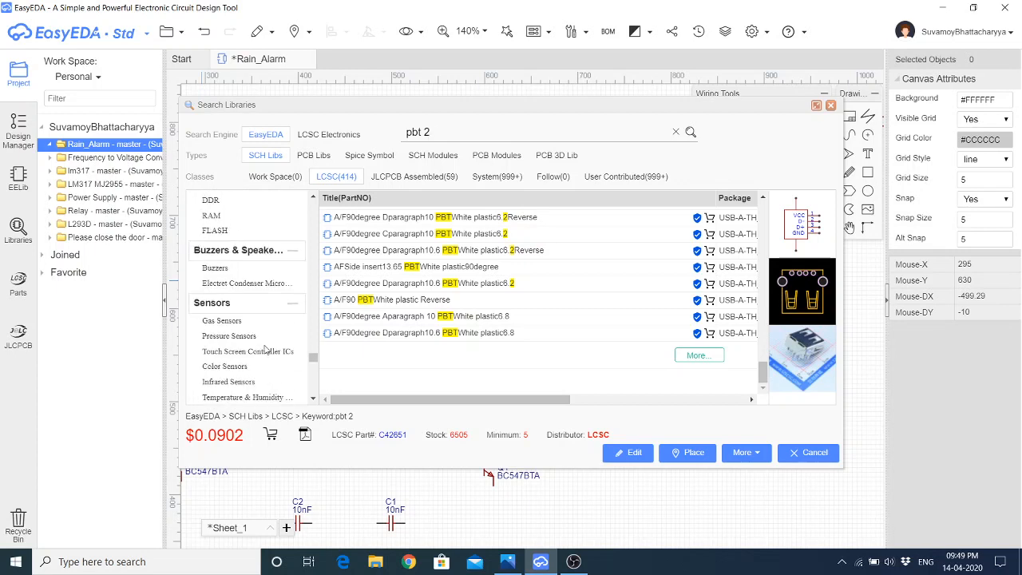
pyautogui.scroll(5, 265, 349)
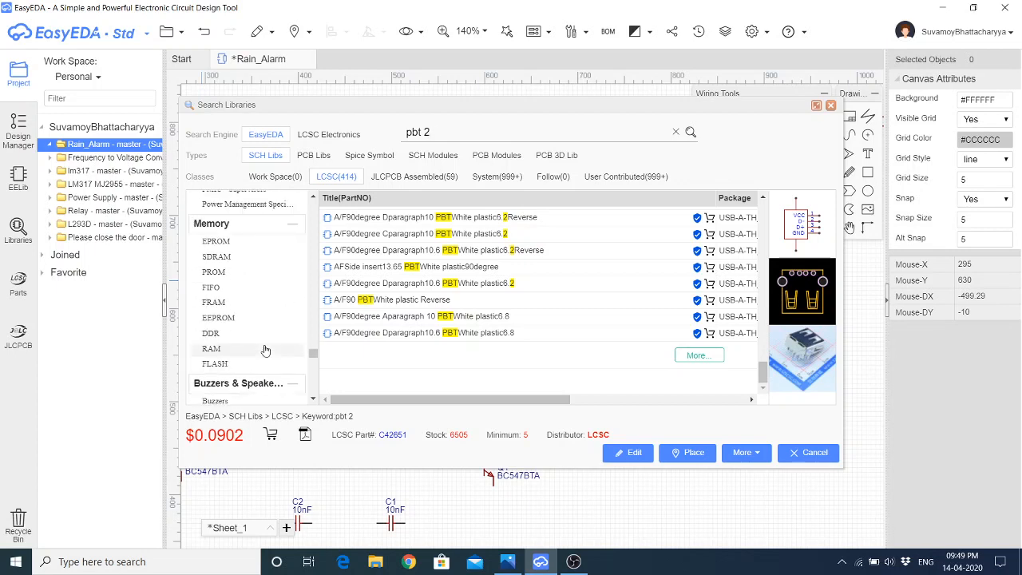
# Examine the LCSC Buzzers and Electret Condenser Microphone categories, previewing the GMI9745P-50DB and GMI9745P-48DB microphones
pyautogui.scroll(-3, 265, 351)
pyautogui.click(228, 335)
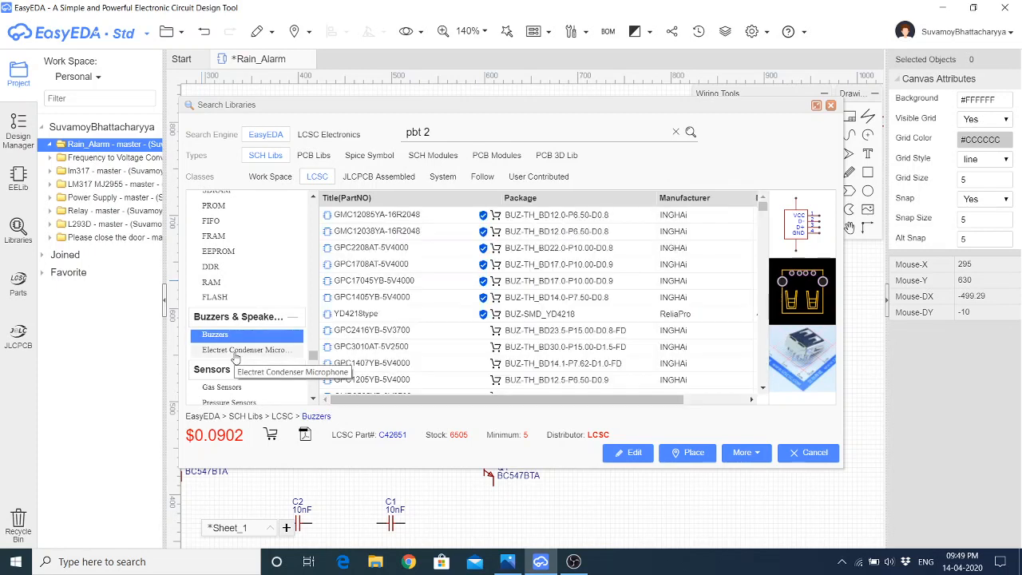
pyautogui.click(235, 350)
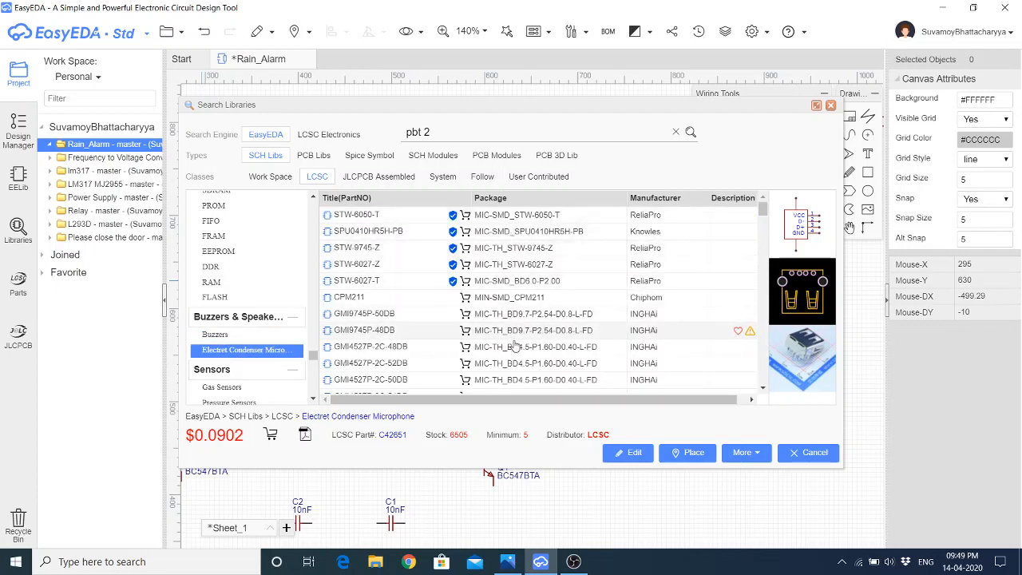
pyautogui.click(519, 314)
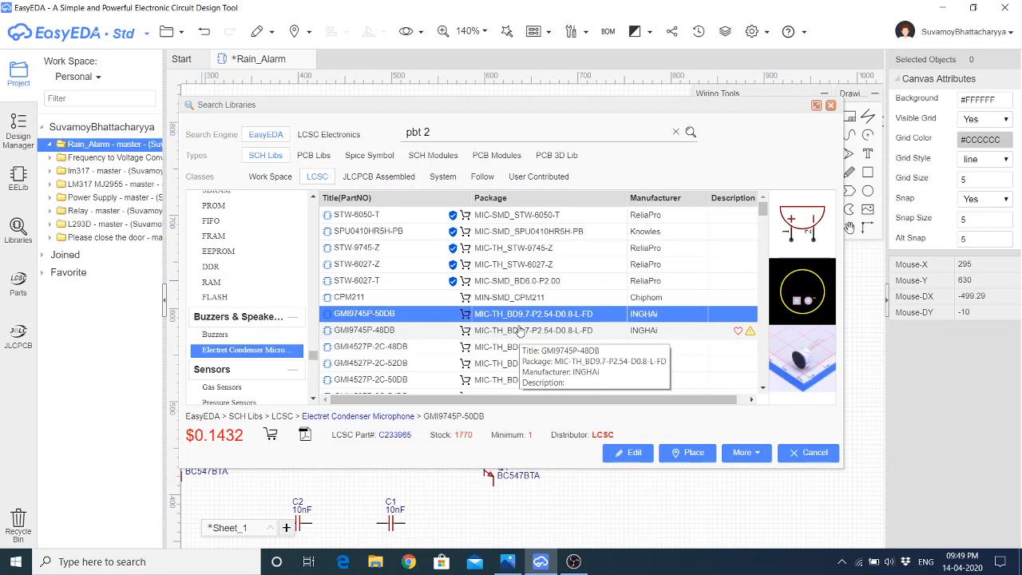
pyautogui.click(518, 330)
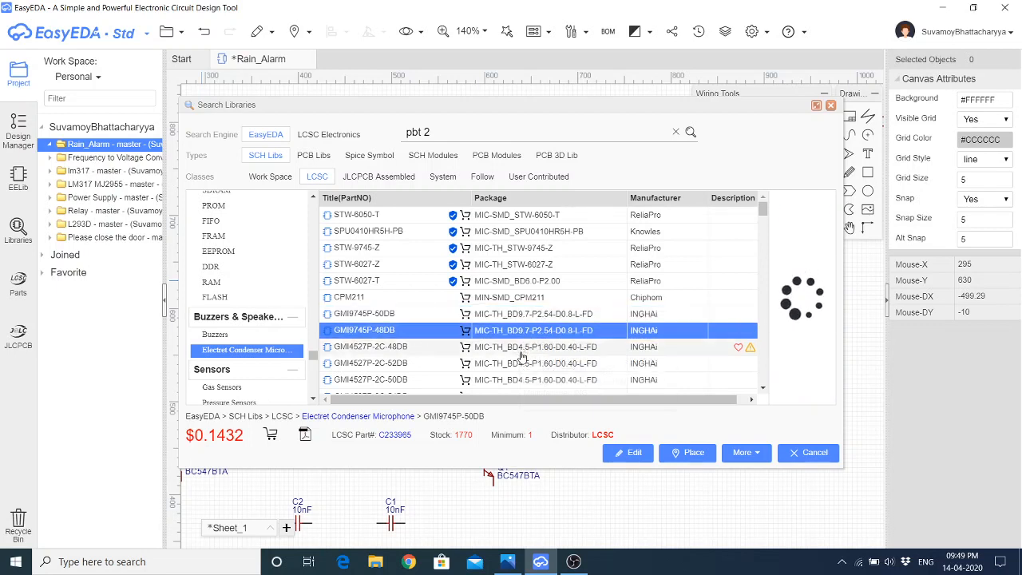
# Place the GPC17045YB-5V4000 buzzer from the LCSC Buzzers category to the right of the SG1 buzzer
pyautogui.click(215, 334)
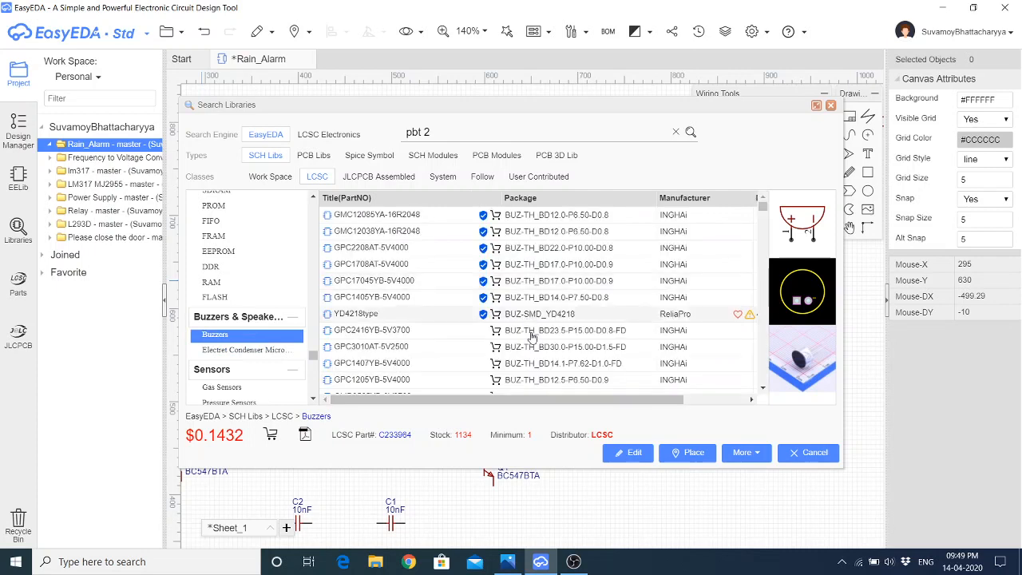
pyautogui.click(534, 285)
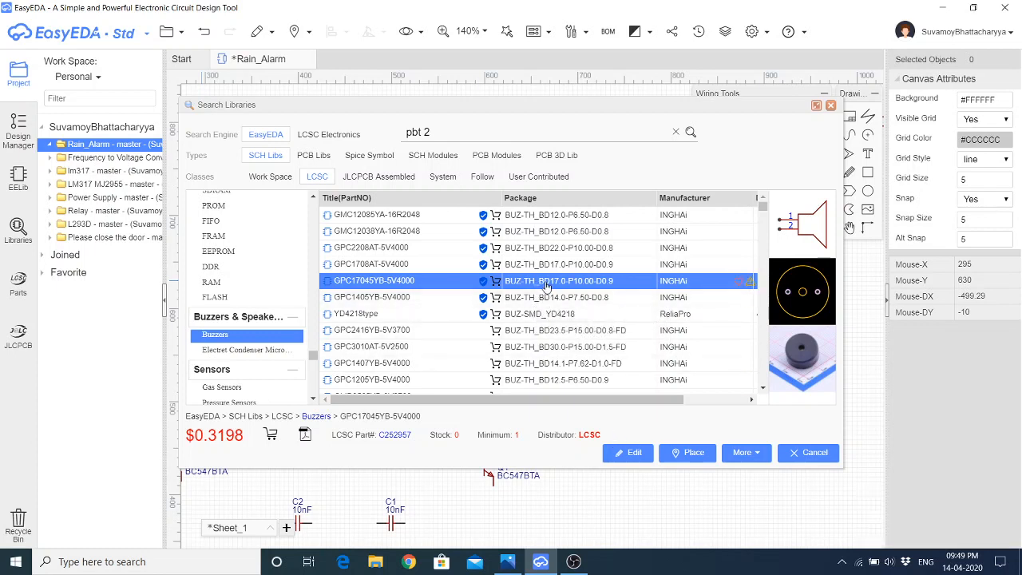
pyautogui.click(545, 299)
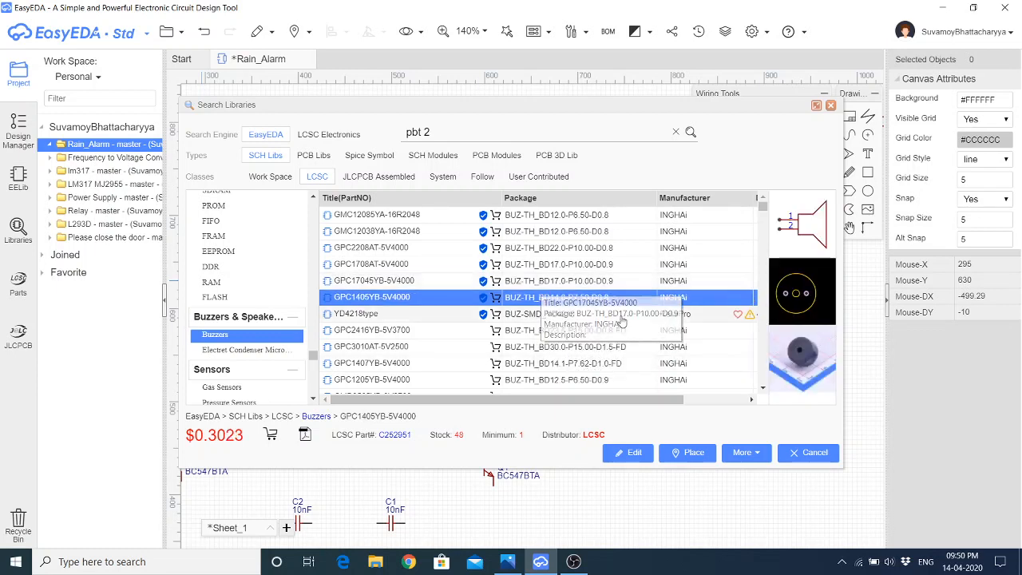
pyautogui.click(561, 283)
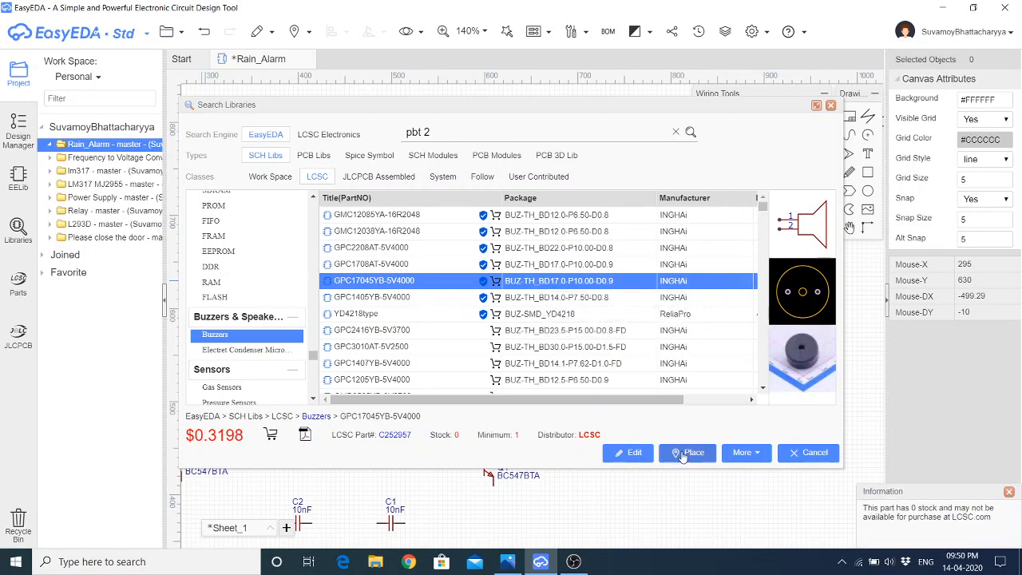
pyautogui.click(684, 452)
pyautogui.click(611, 420)
pyautogui.press('Escape')
# Delete the old SG1 buzzer below resistor R1
pyautogui.click(543, 411)
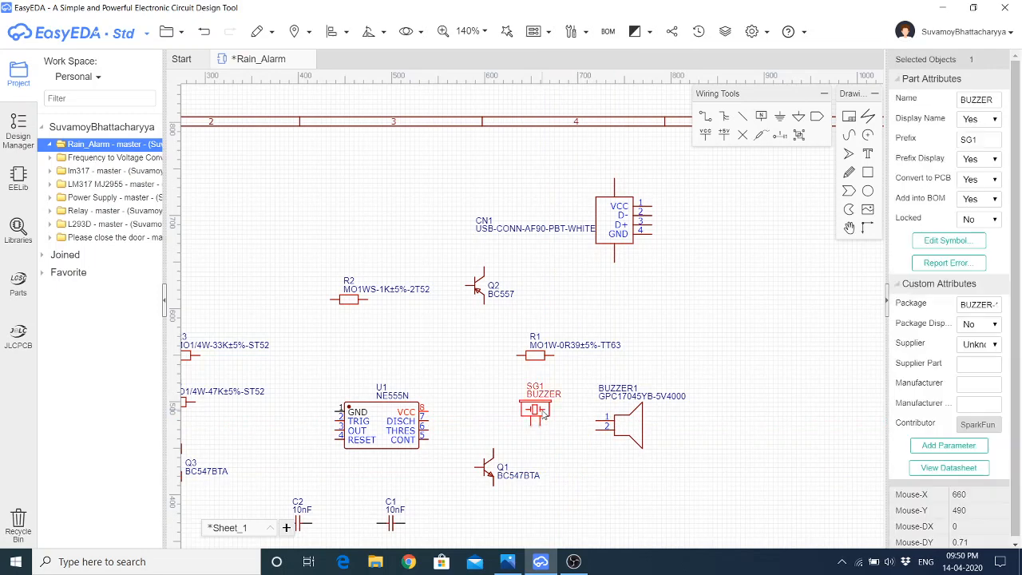
pyautogui.press('Delete')
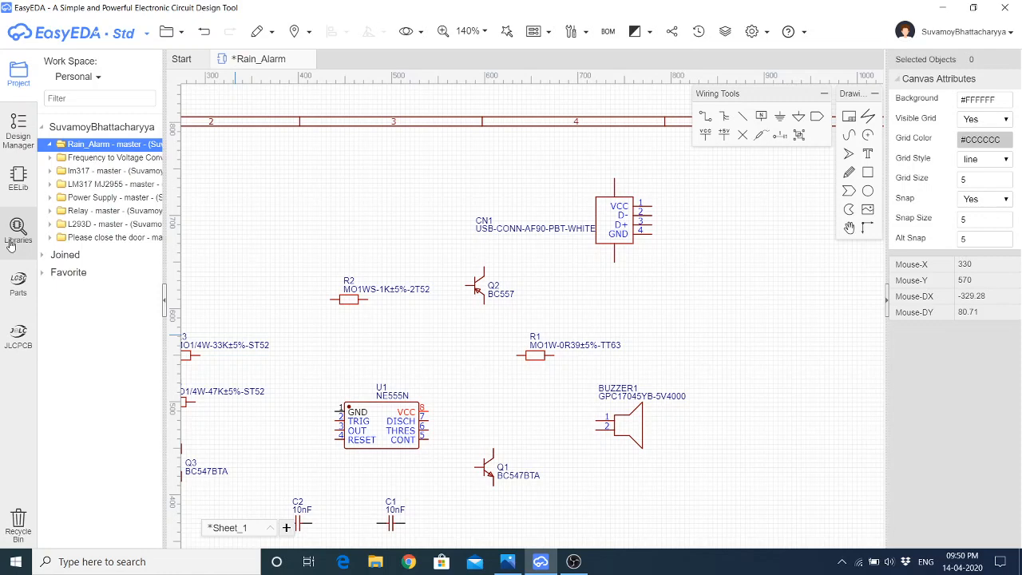
pyautogui.press('Down')
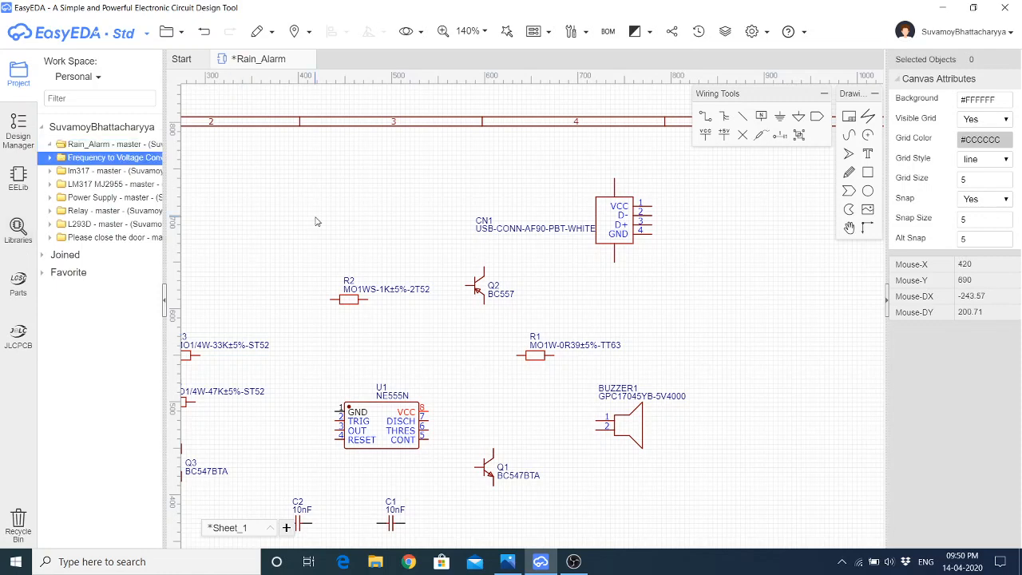
# Search the LCSC schematic libraries for kf300 and preview the KF300R-5.0-3P and KF300R-5.0-2P screw terminals
pyautogui.click(18, 227)
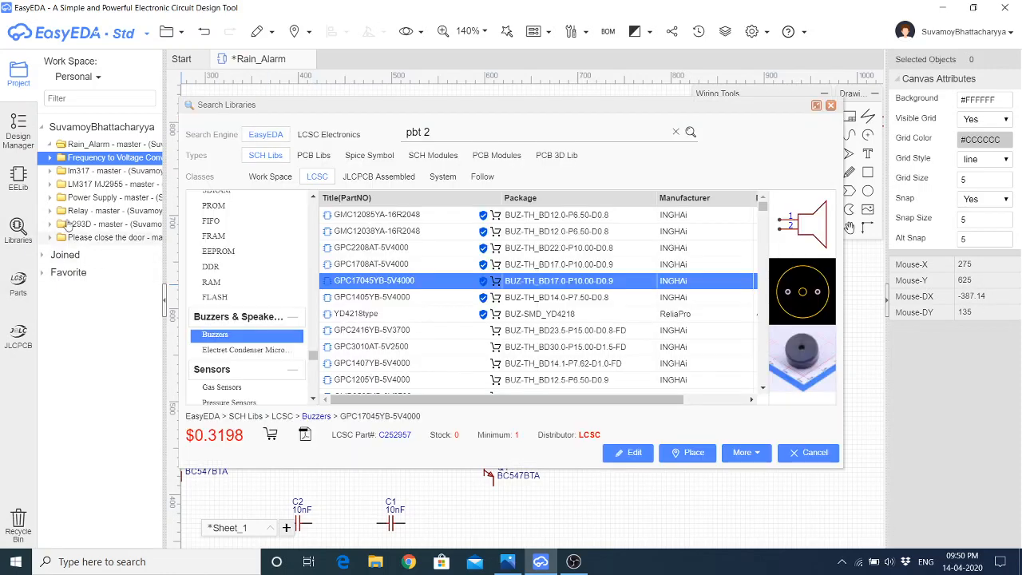
pyautogui.tripleClick(469, 136)
pyautogui.write('kf300')
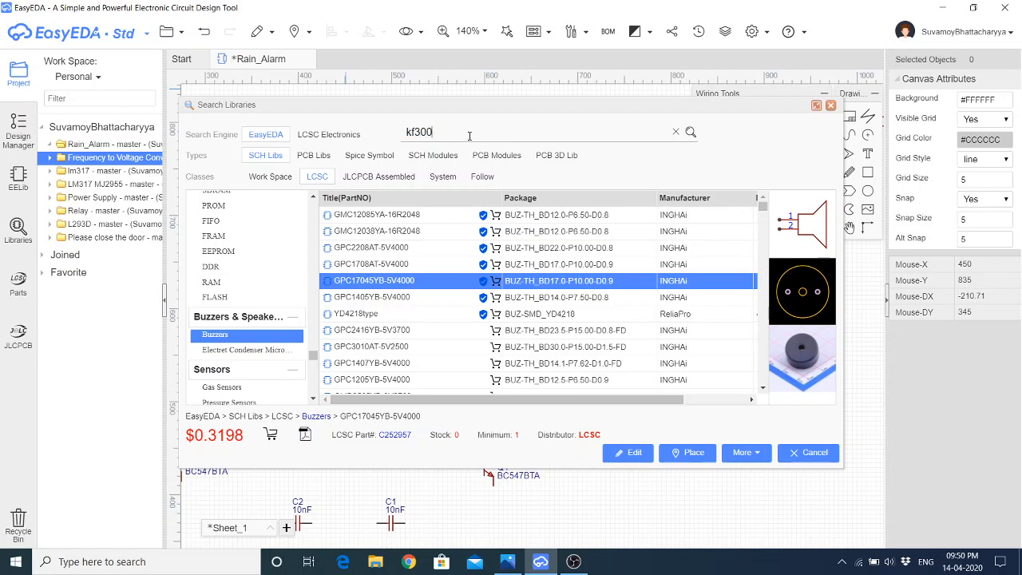
pyautogui.press('Return')
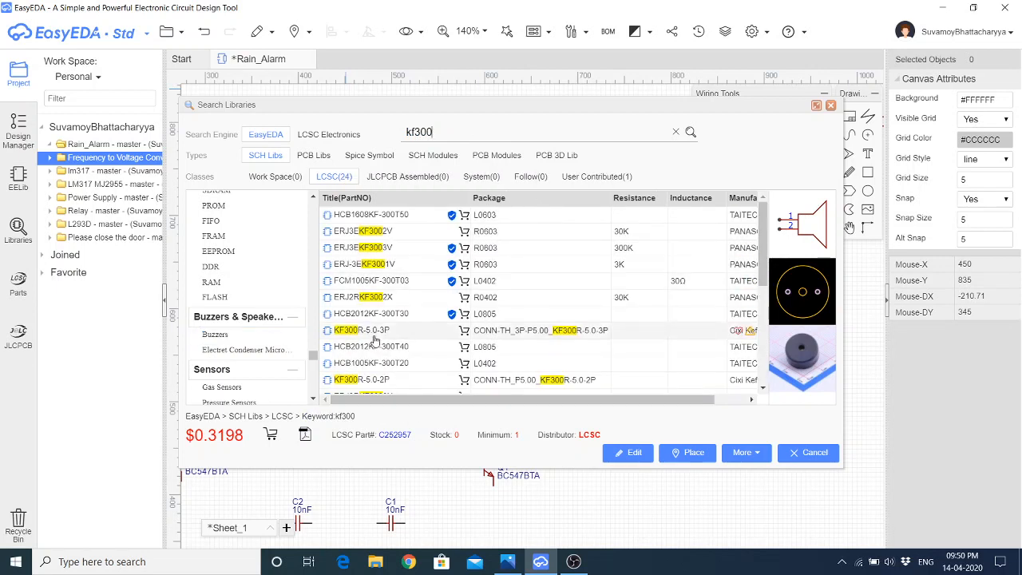
pyautogui.click(360, 334)
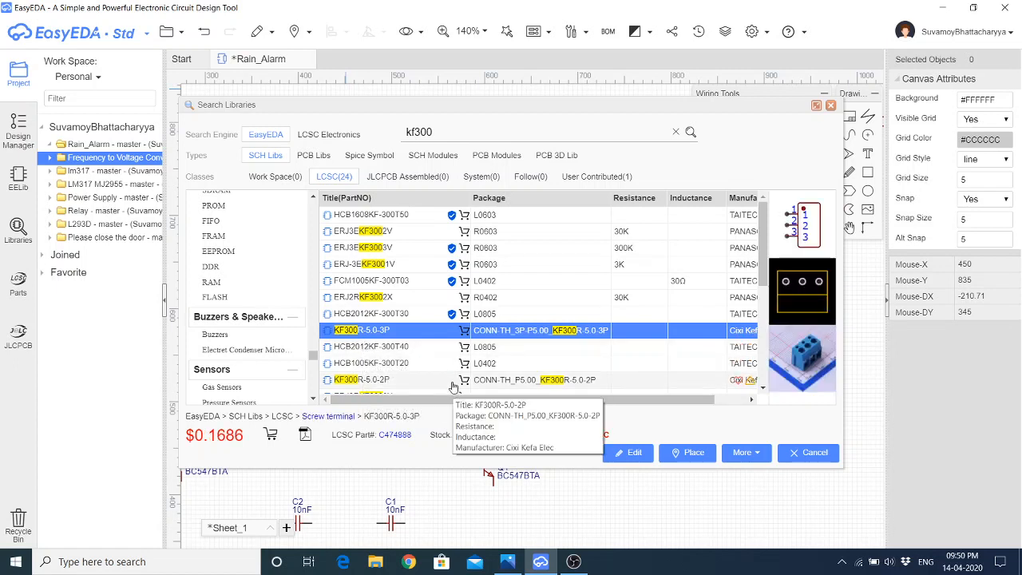
pyautogui.click(399, 384)
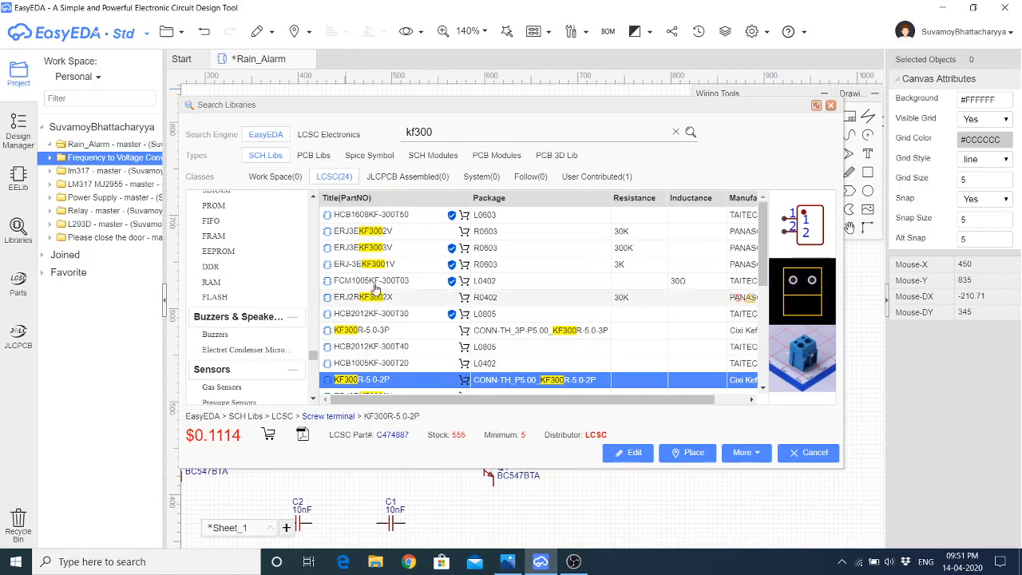
# Place the KF300-5.0-2P screw terminal from the search results to the left of transistor Q3, below resistor R5
pyautogui.scroll(-2, 375, 272)
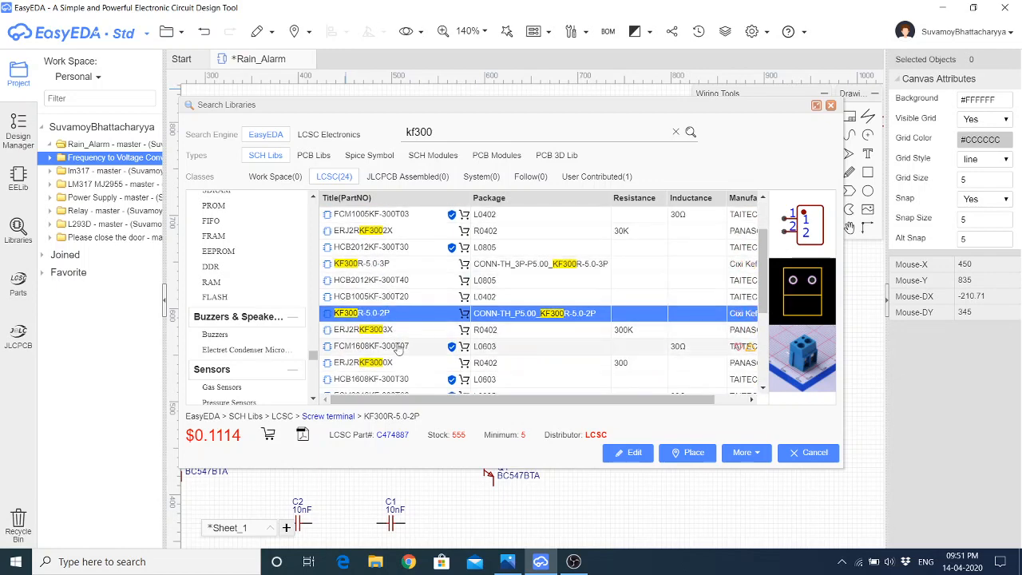
pyautogui.scroll(-2, 398, 347)
pyautogui.scroll(-2, 398, 349)
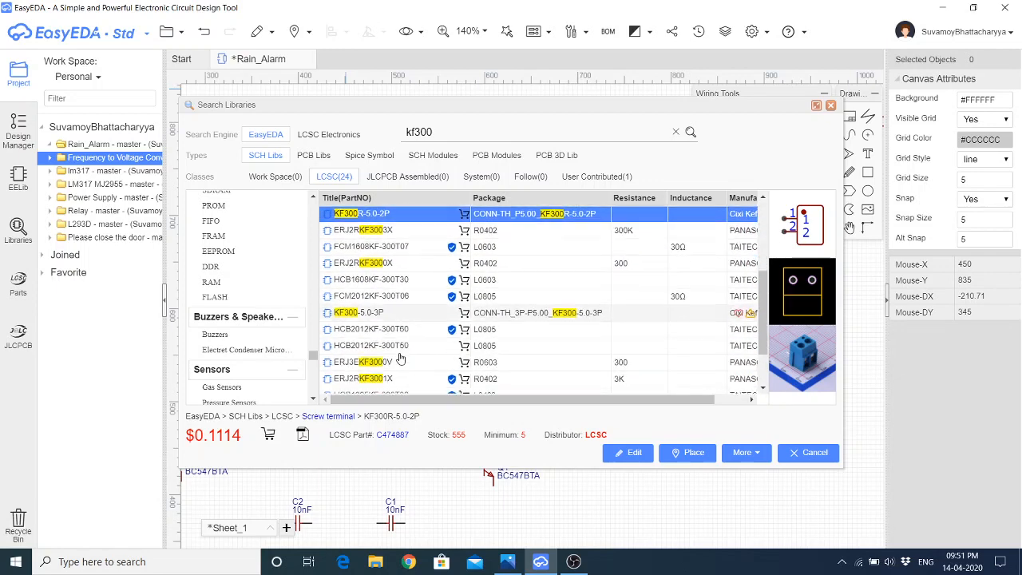
pyautogui.scroll(-1, 400, 359)
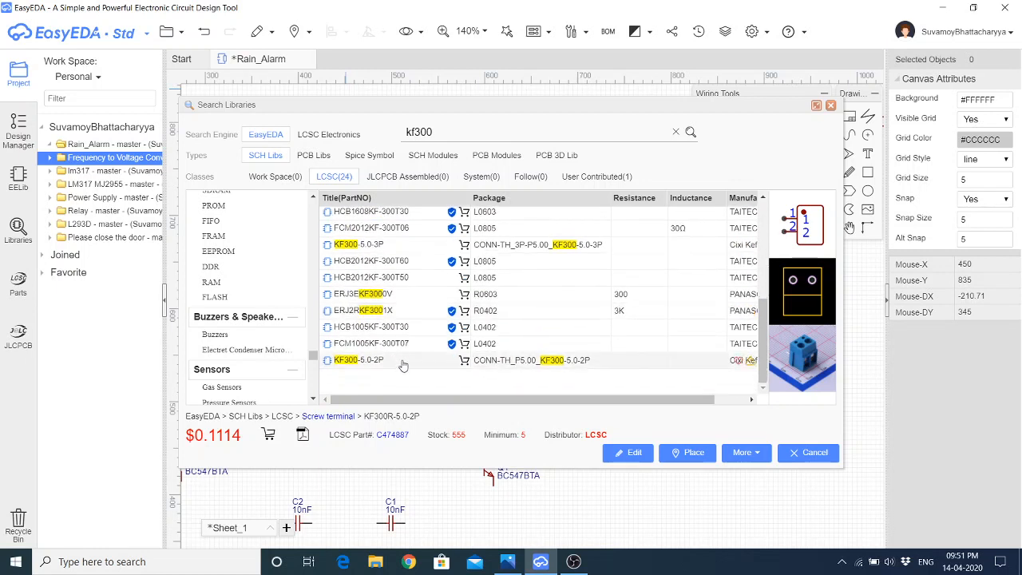
pyautogui.click(404, 362)
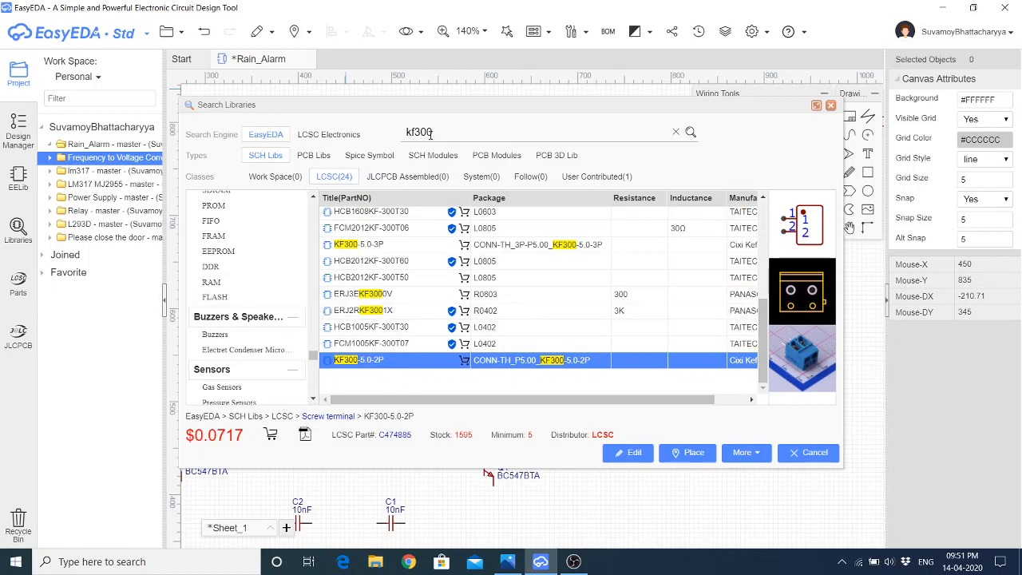
pyautogui.click(695, 453)
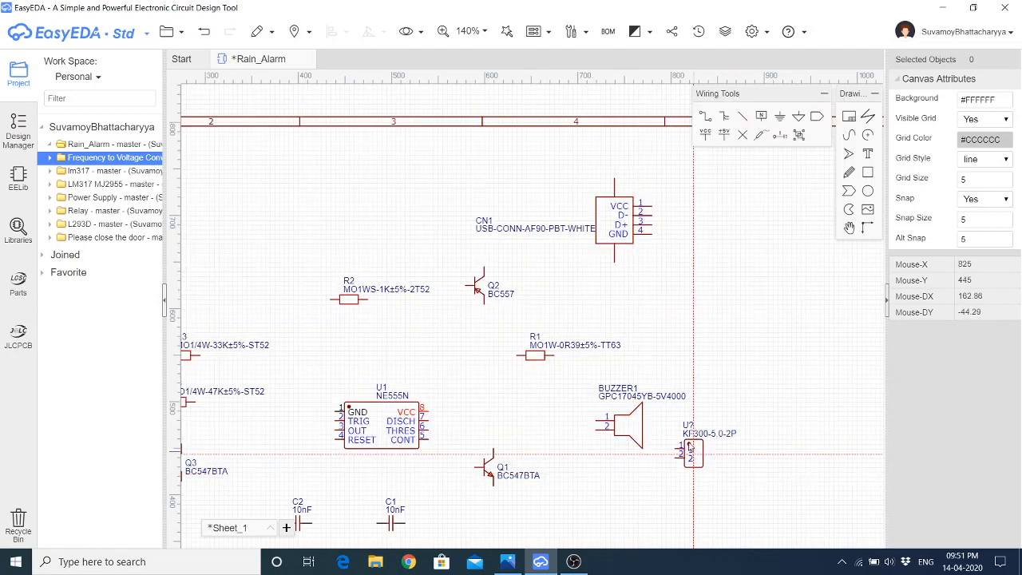
pyautogui.scroll(-3, 654, 275)
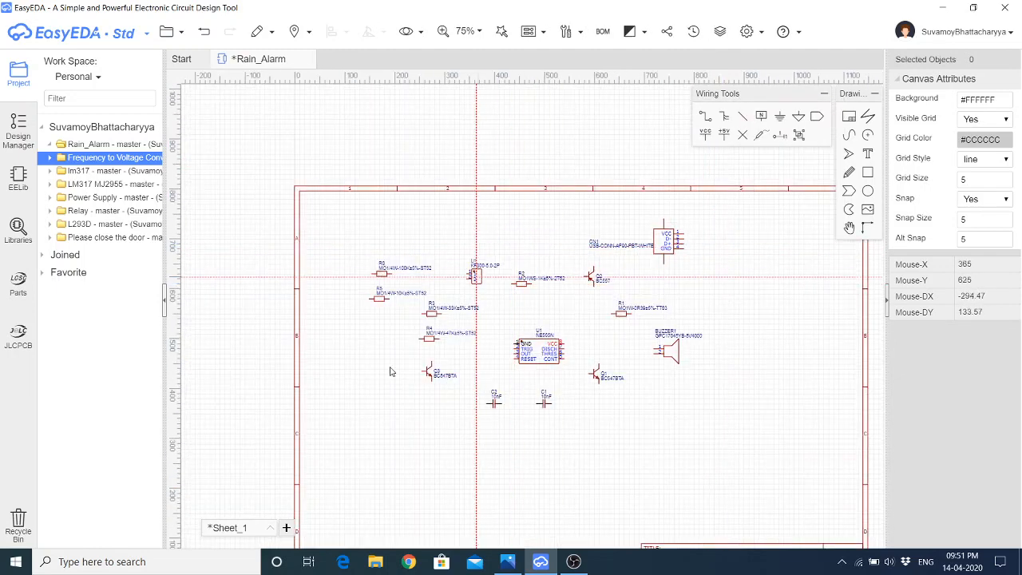
pyautogui.click(370, 359)
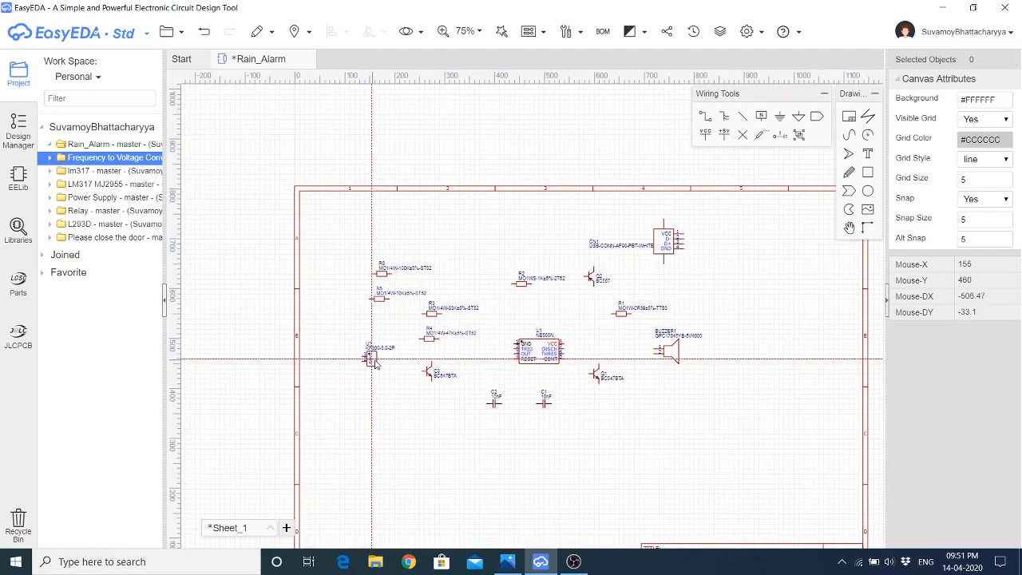
pyautogui.press('Escape')
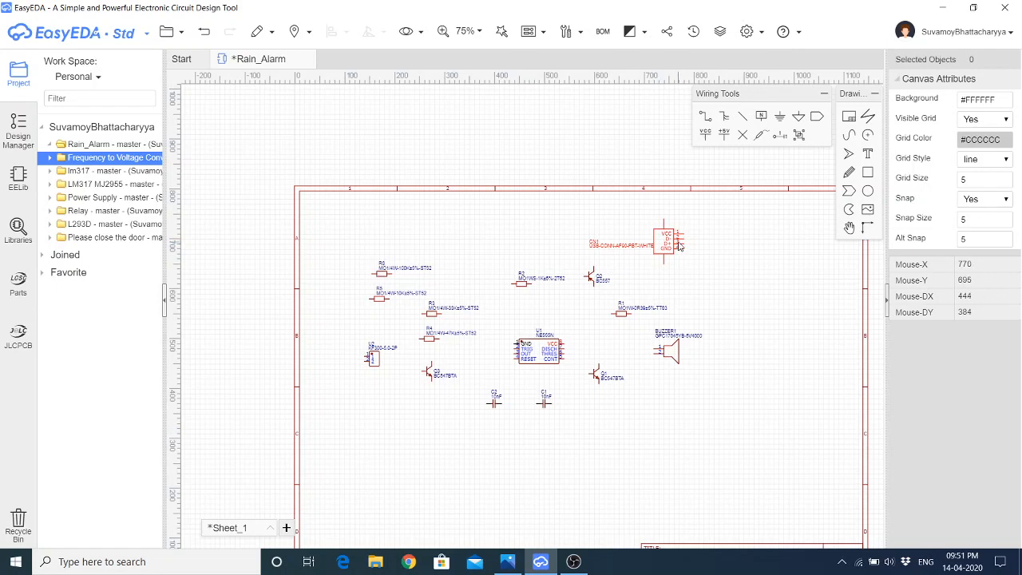
# Move R2 to the upper left of CN1, Q2 to the upper right of the buzzer, R1 below the buzzer, and CN1 above U1
pyautogui.scroll(3, 679, 248)
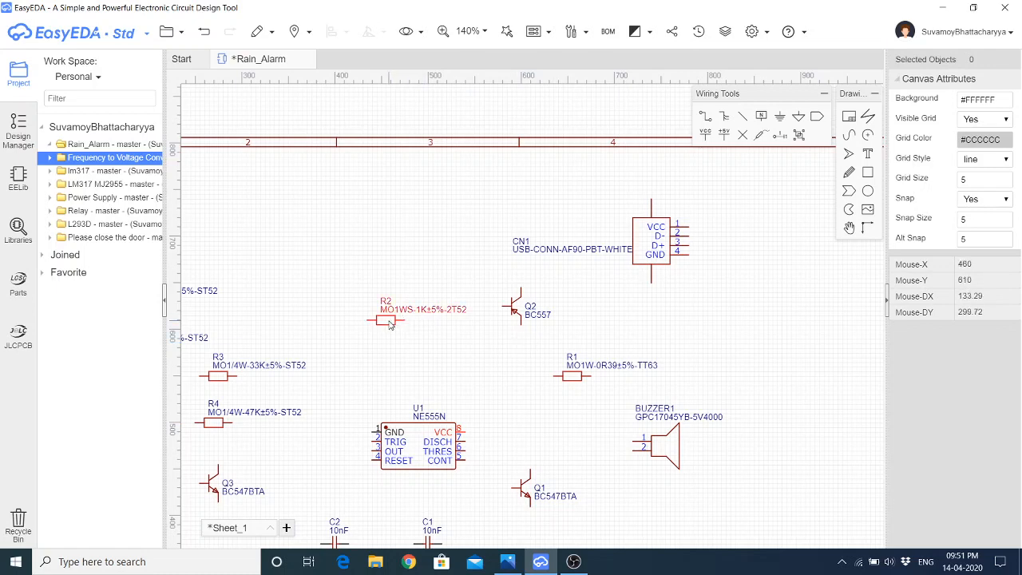
pyautogui.moveTo(389, 322); pyautogui.dragTo(207, 196)
pyautogui.moveTo(536, 310); pyautogui.dragTo(754, 340)
pyautogui.moveTo(573, 375); pyautogui.dragTo(730, 531)
pyautogui.moveTo(653, 237); pyautogui.dragTo(486, 265)
pyautogui.click(534, 336)
# Wire the VCC pin 1 of USB connector CN1 to the VCC pin 8 of the NE555N
pyautogui.press('w')
pyautogui.click(523, 256)
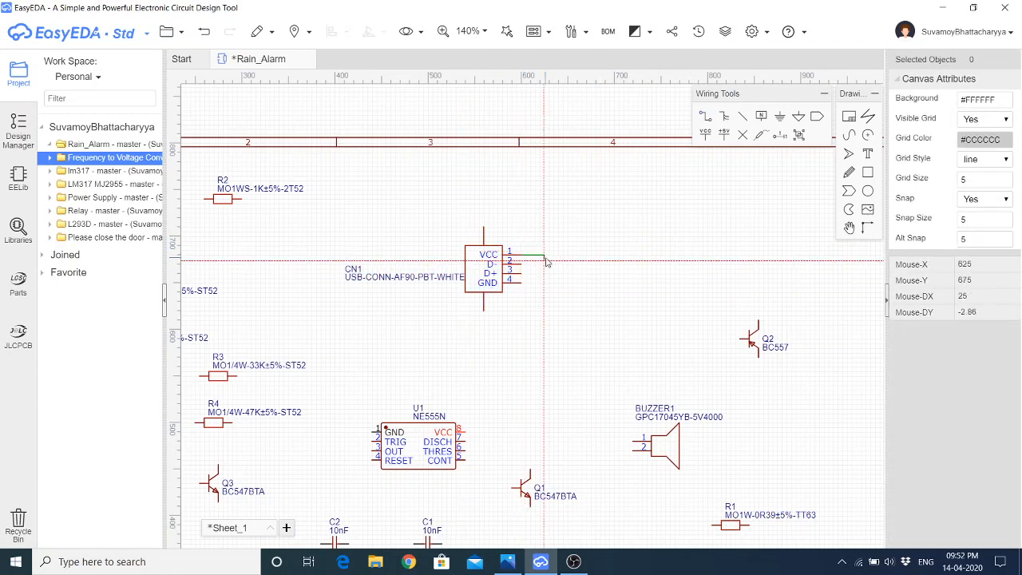
pyautogui.click(580, 358)
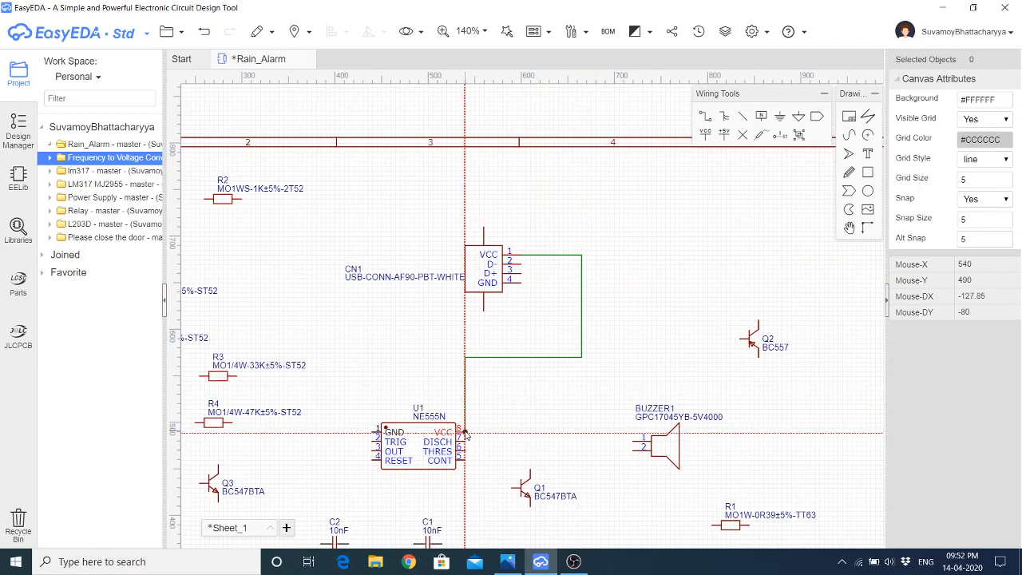
pyautogui.click(464, 432)
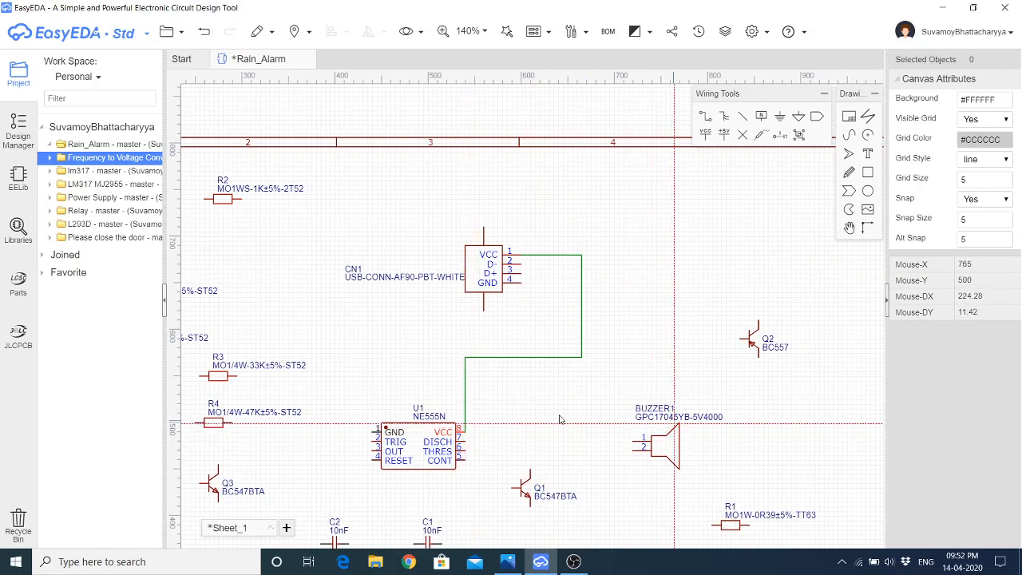
# Wire the NE555N's RESET pin 4 to its VCC pin 8, and check the connections against the Rain_Alarm_Circuit.jpg image in Photos
pyautogui.click(371, 460)
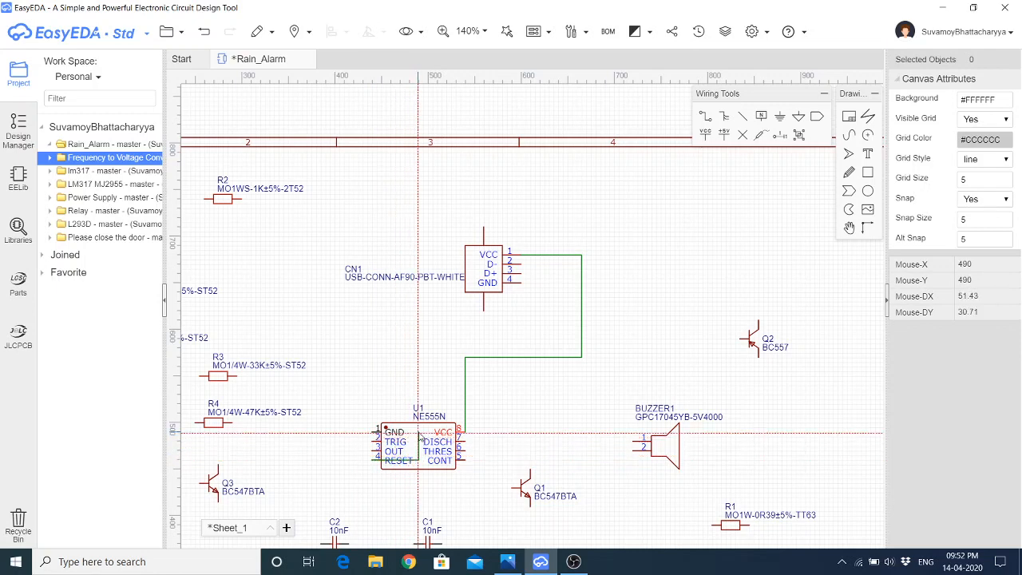
pyautogui.click(464, 432)
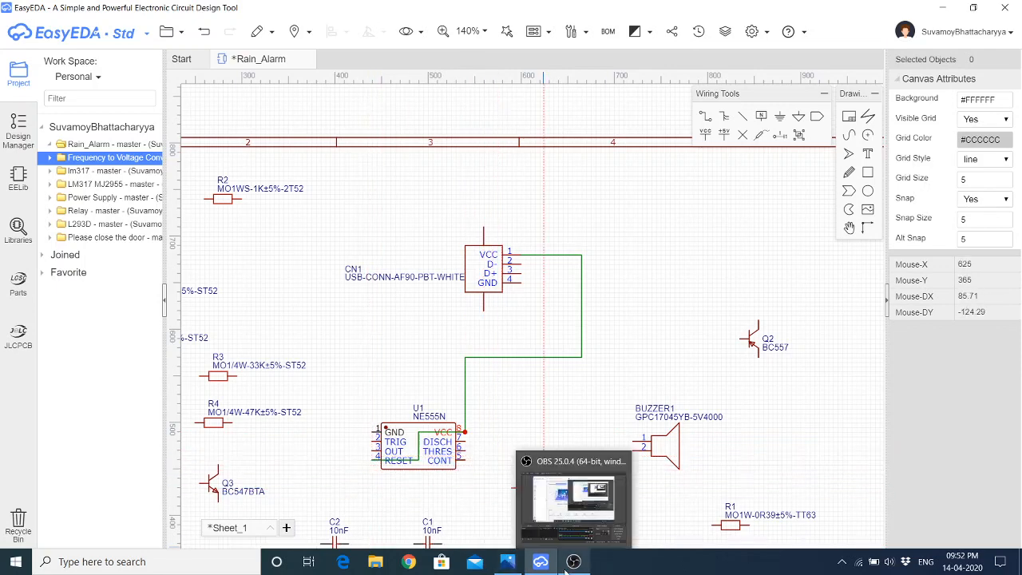
pyautogui.click(501, 563)
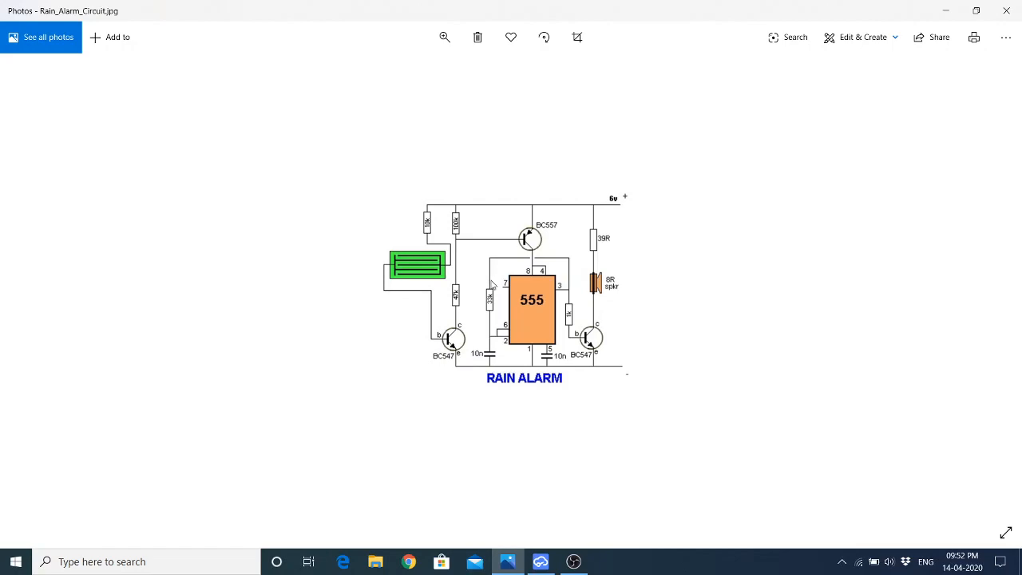
pyautogui.click(520, 559)
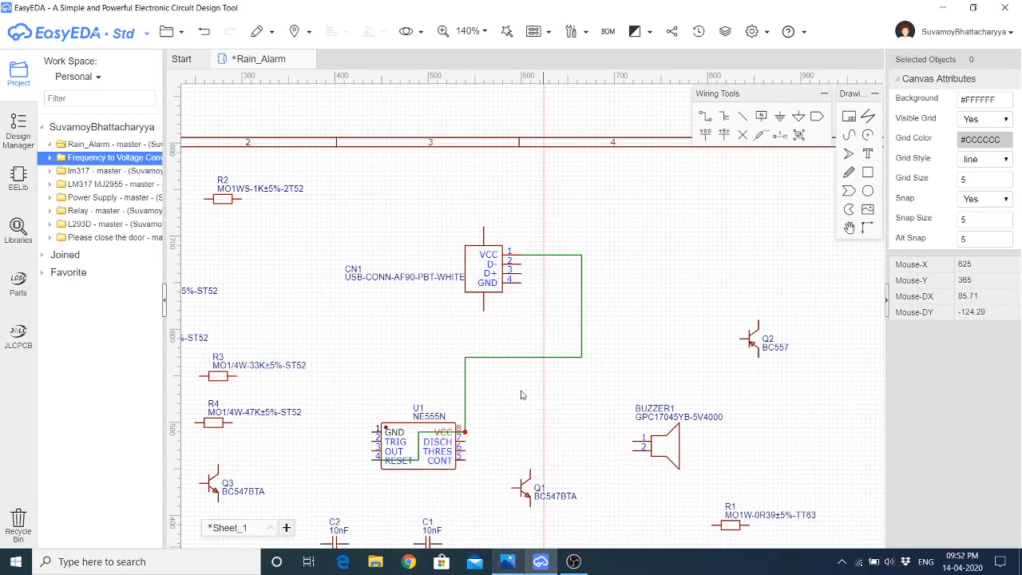
# Move resistors R2 and R3 to the left of the NE555N, R4 above R6, and transistor Q3 below terminal U2
pyautogui.scroll(-2, 599, 236)
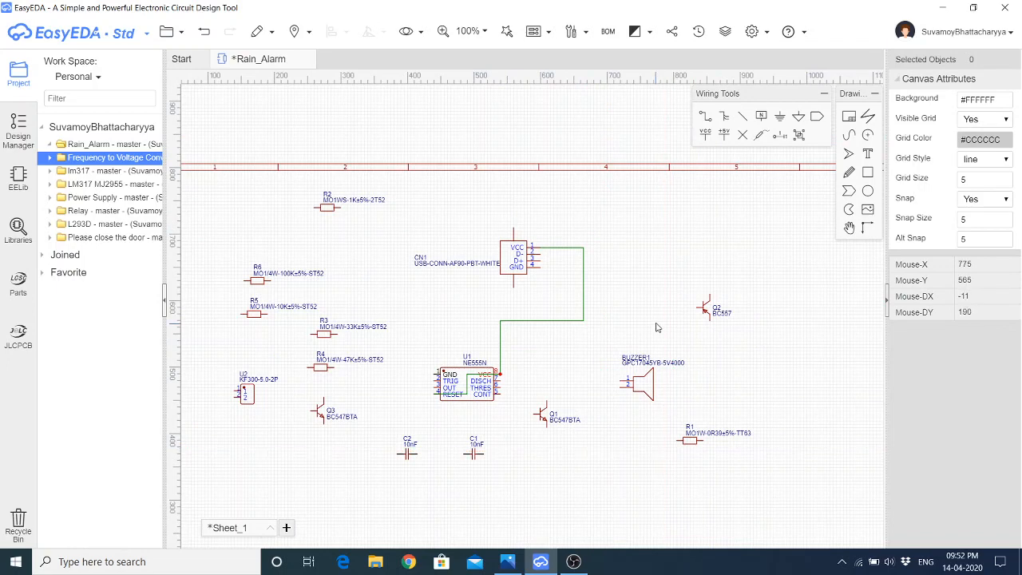
pyautogui.moveTo(323, 337); pyautogui.dragTo(360, 384)
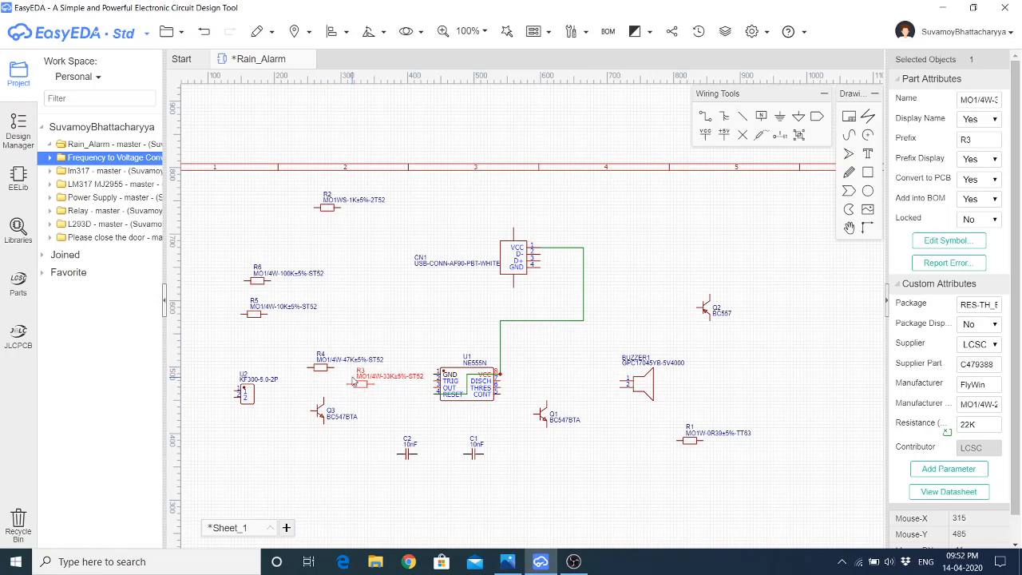
pyautogui.moveTo(327, 208); pyautogui.dragTo(270, 219)
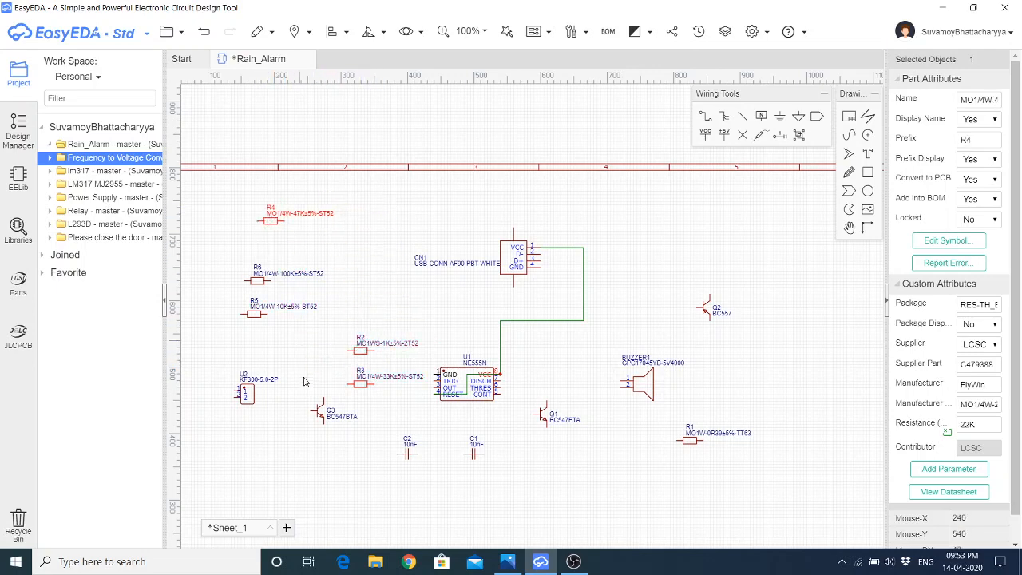
pyautogui.moveTo(319, 412); pyautogui.dragTo(271, 434)
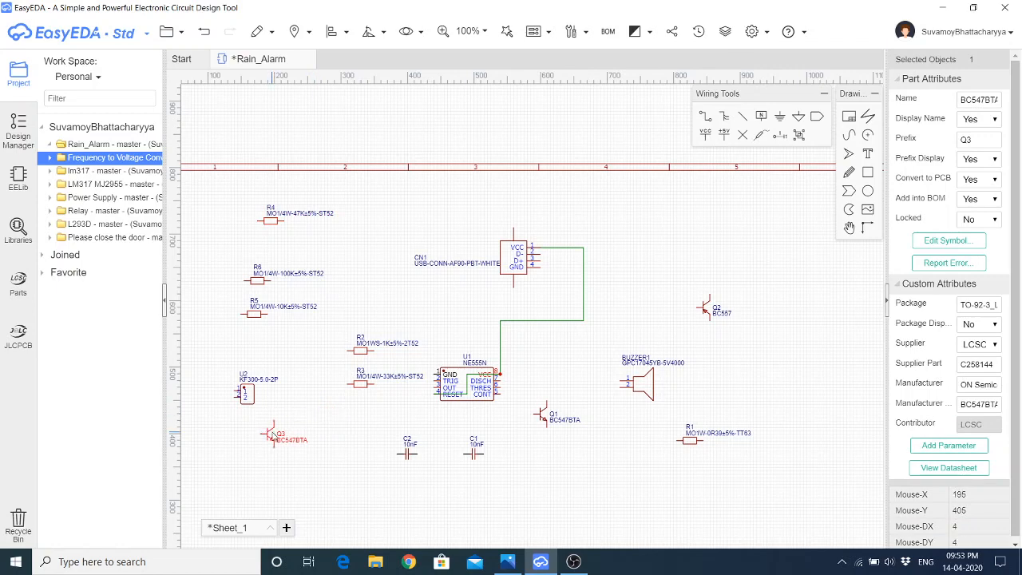
# Wire the right ends of R2 and R3 together and connect them to the NE555N's OUT pin
pyautogui.click(406, 290)
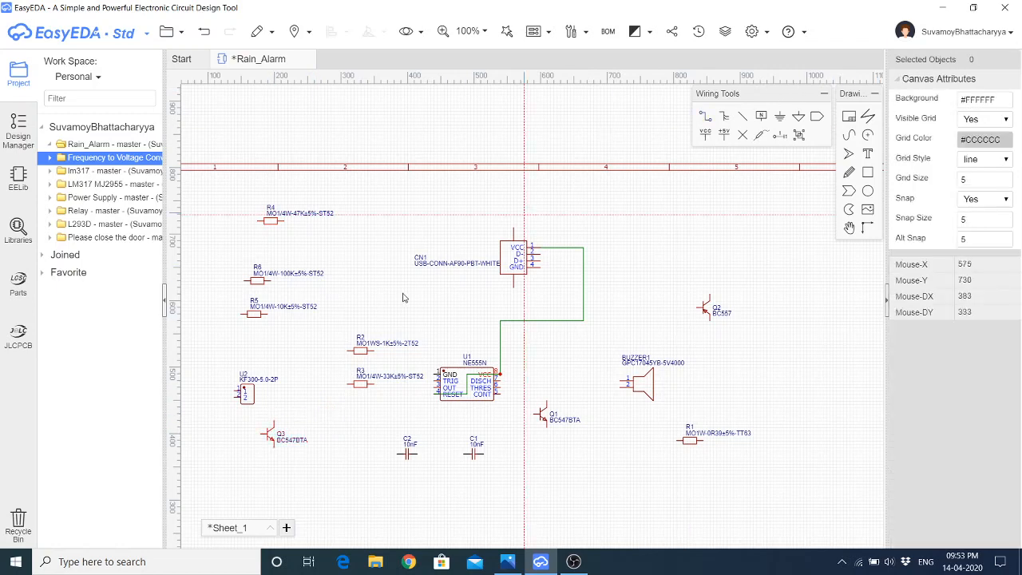
pyautogui.click(373, 384)
pyautogui.click(374, 352)
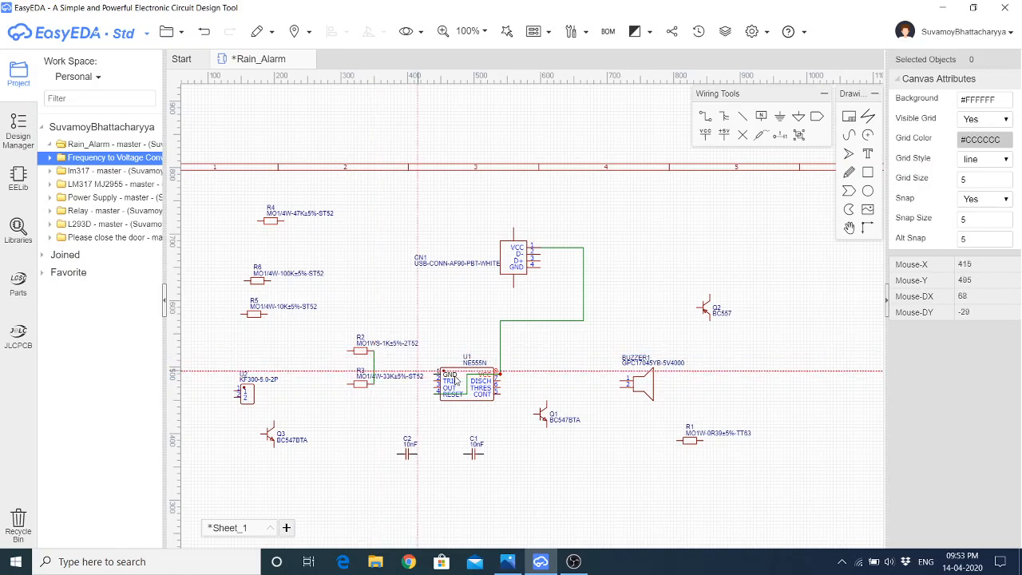
pyautogui.click(433, 389)
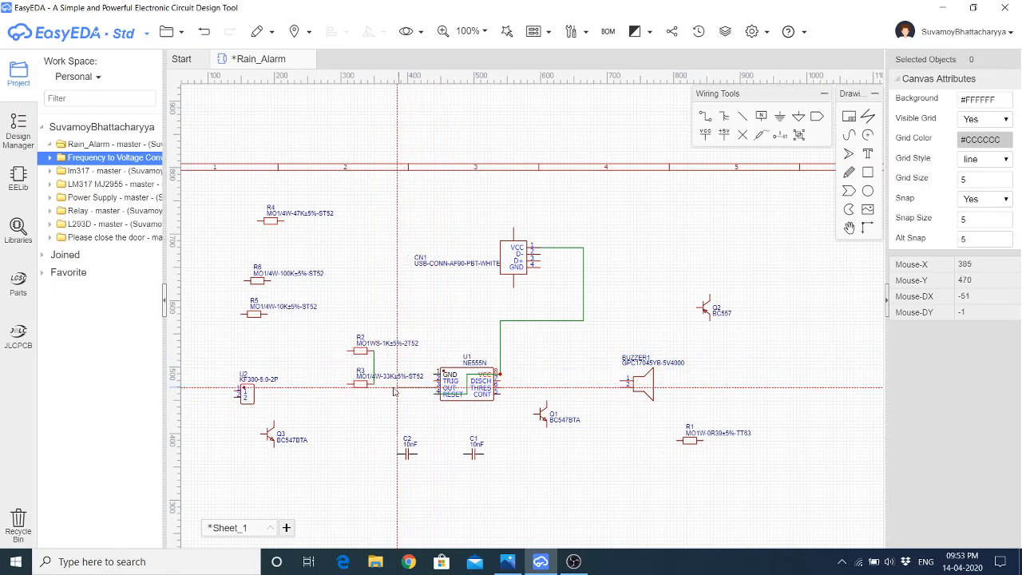
pyautogui.click(374, 384)
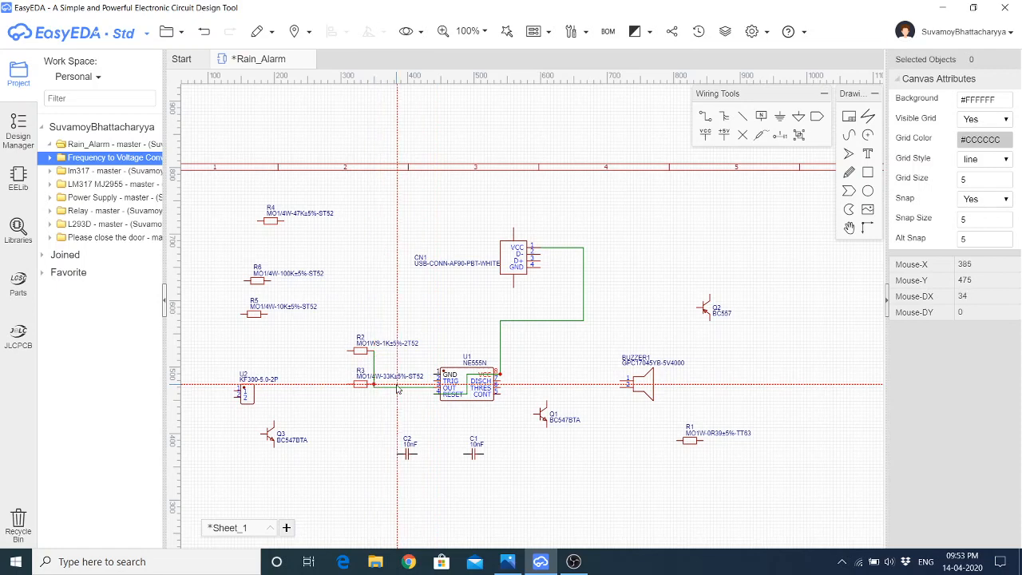
# Check Rain_Alarm_Circuit.jpg in Photos, and wire R3's free end to the NE555N's TRIG pin in EasyEDA, routing it below OUT's wire
pyautogui.click(507, 561)
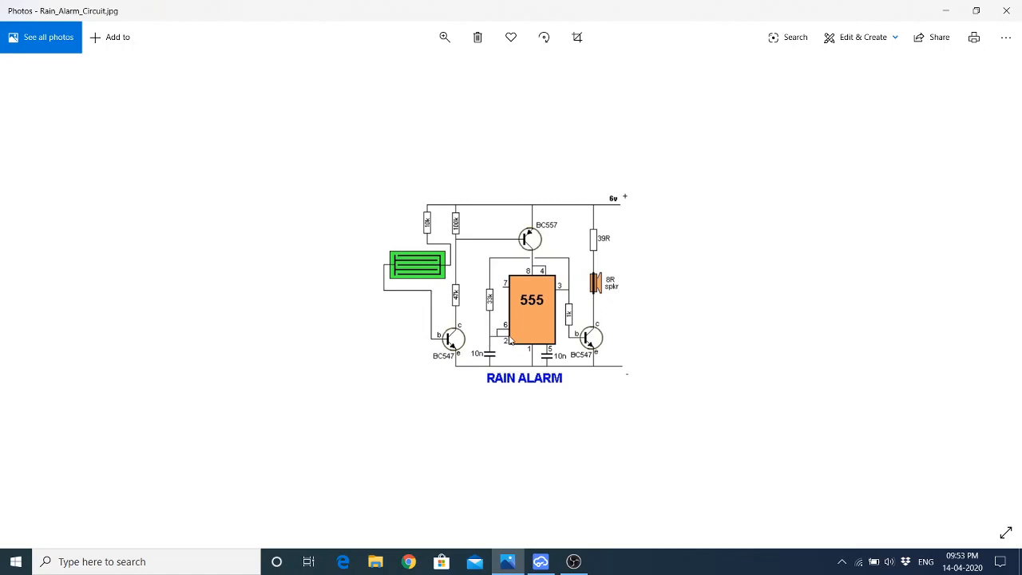
pyautogui.click(540, 561)
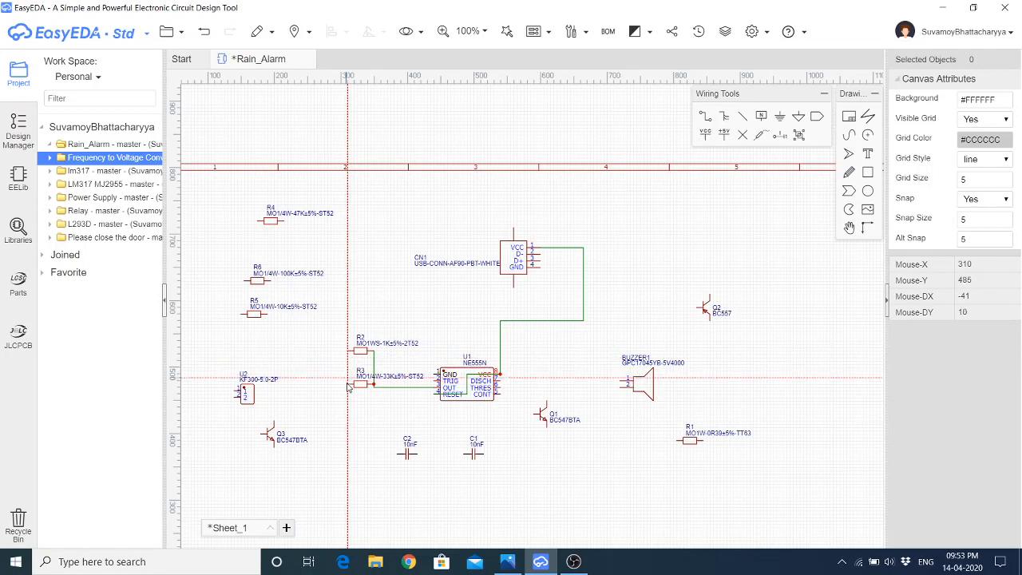
pyautogui.click(348, 386)
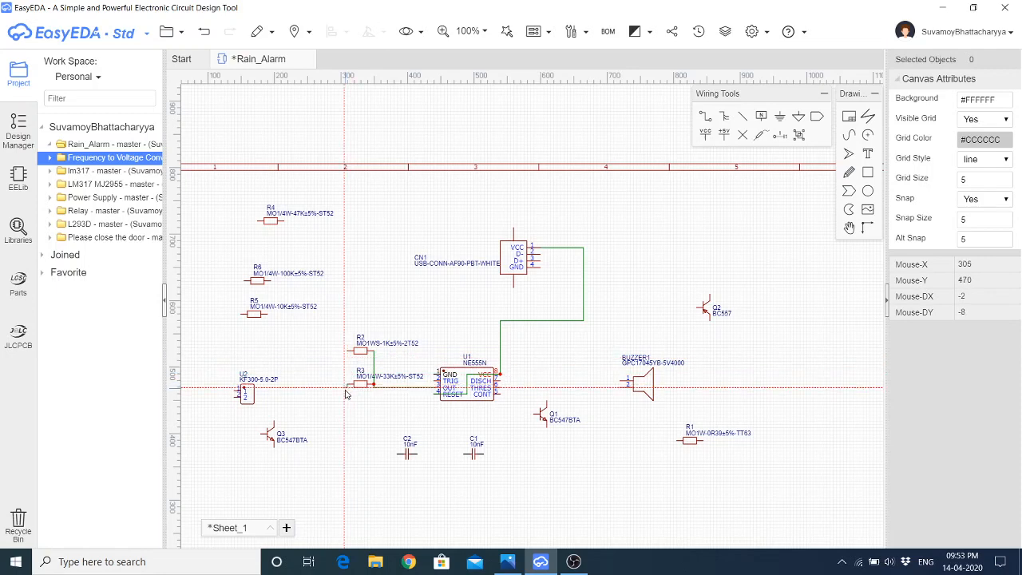
pyautogui.click(410, 416)
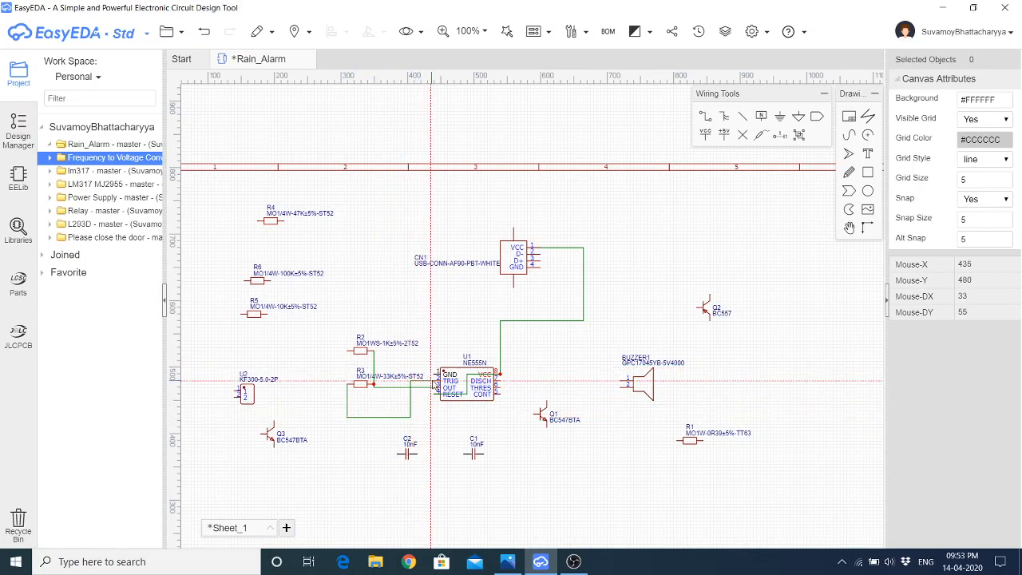
pyautogui.click(433, 381)
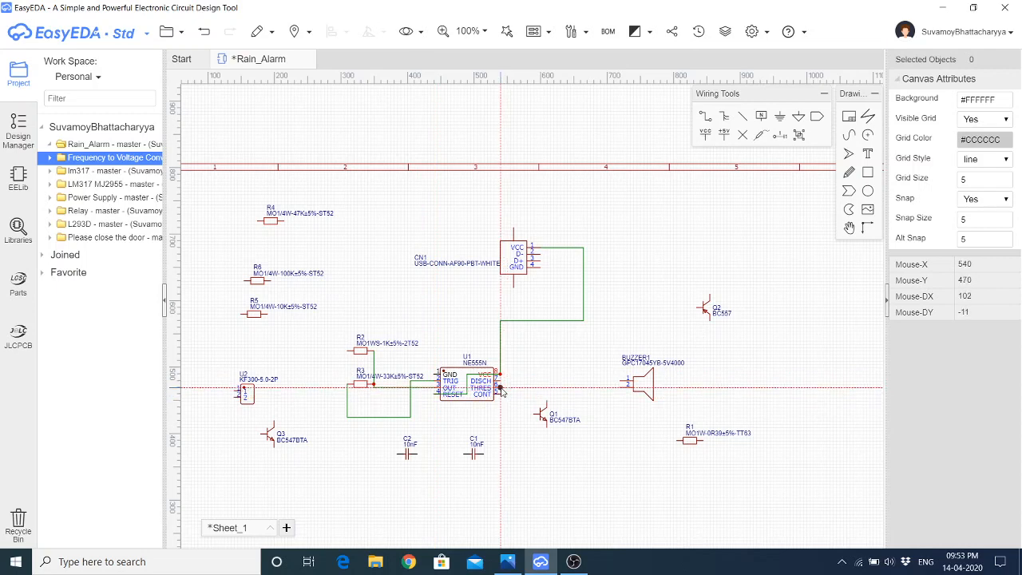
# Wire the NE555N's THRES pin around the top of the chip to the TRIG wire
pyautogui.click(500, 389)
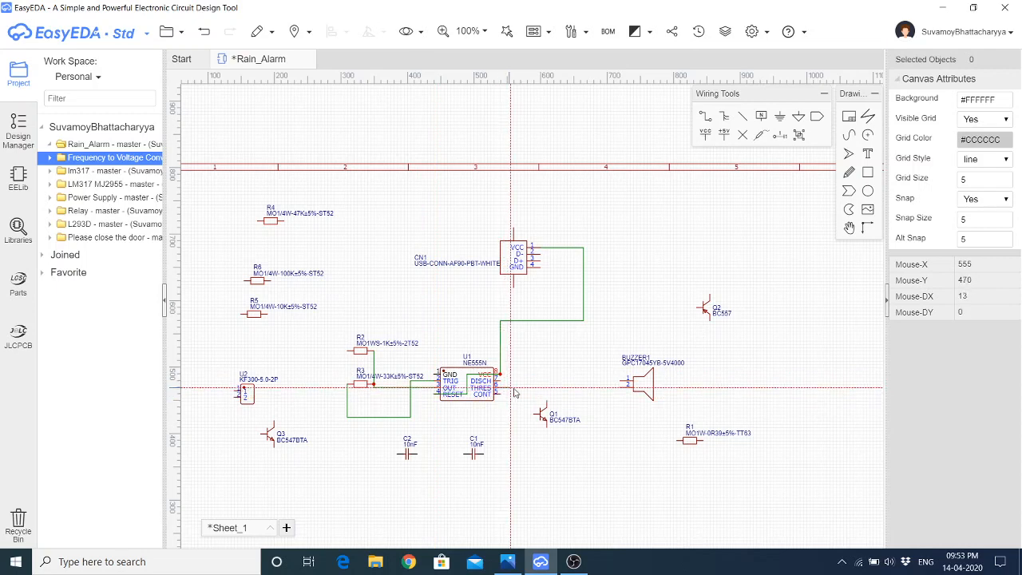
pyautogui.click(564, 301)
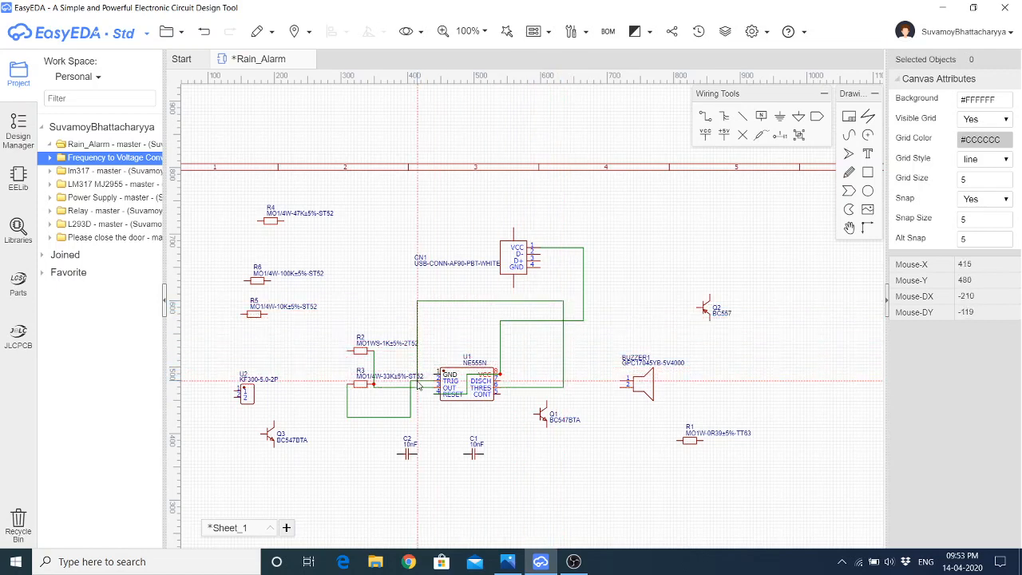
pyautogui.click(417, 381)
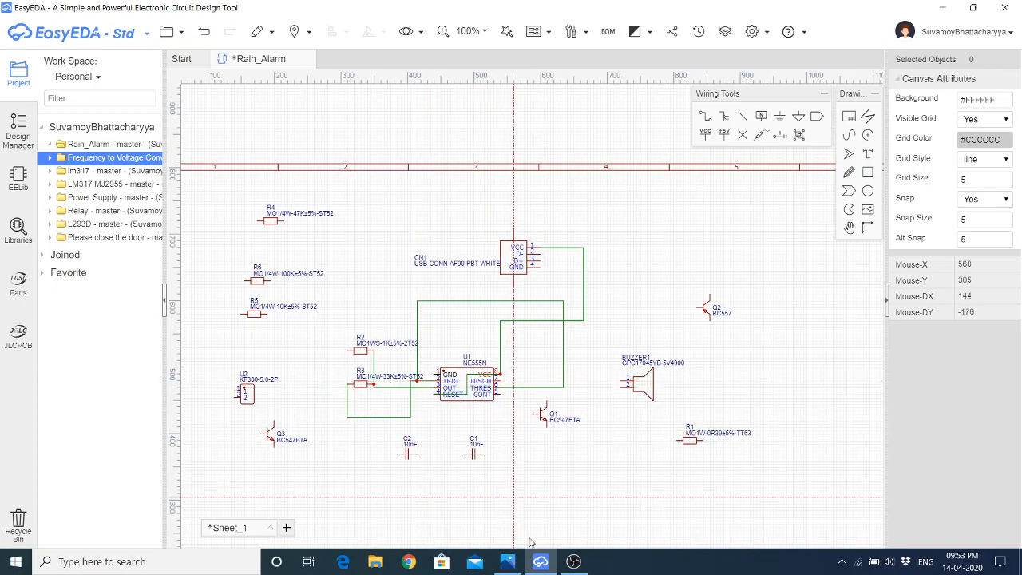
# Following the Photos reference circuit, move transistor Q1 above R2 in EasyEDA and wire R2's free end to Q1's base
pyautogui.click(508, 561)
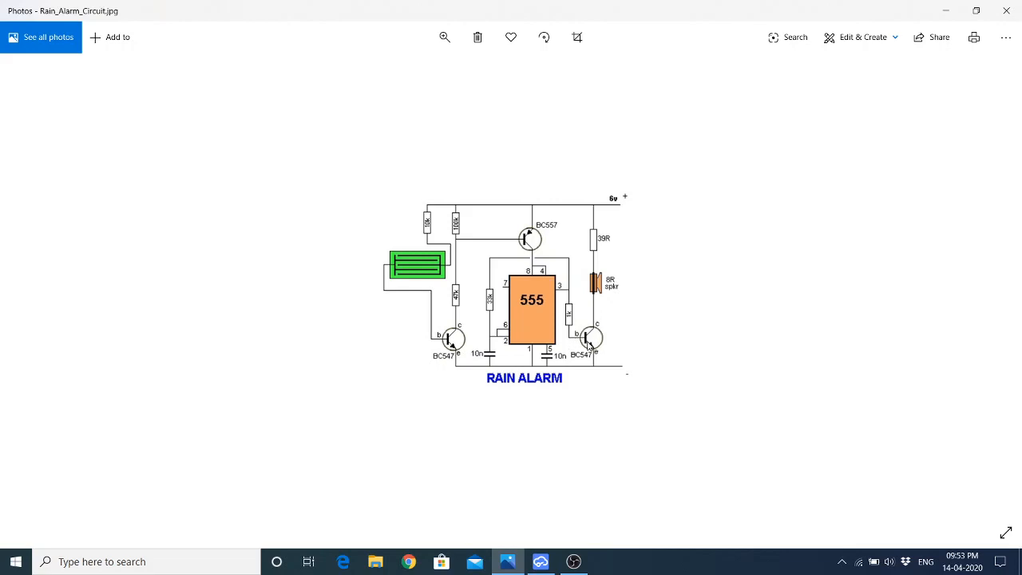
pyautogui.click(541, 559)
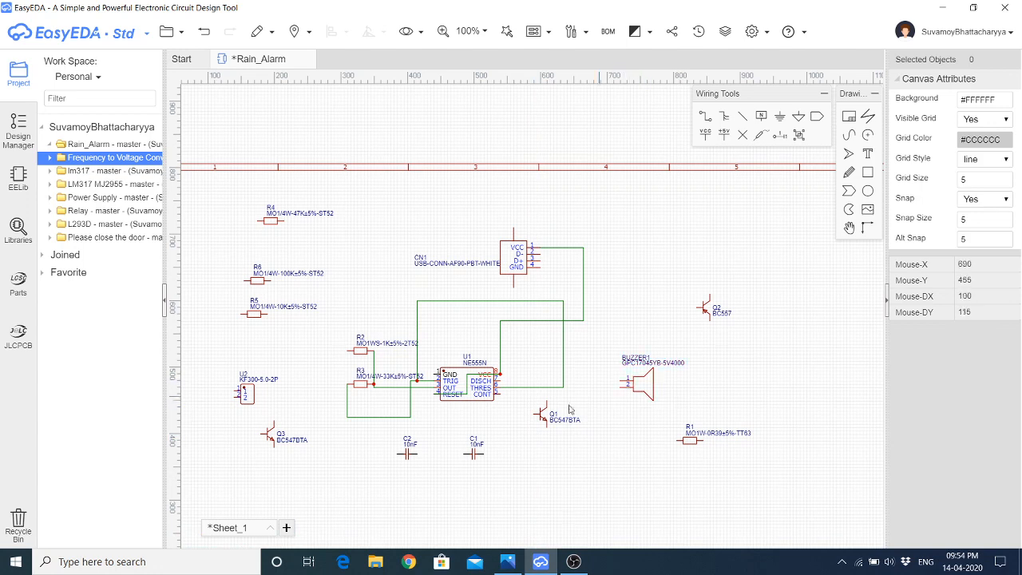
pyautogui.moveTo(540, 417); pyautogui.dragTo(361, 303)
pyautogui.click(704, 116)
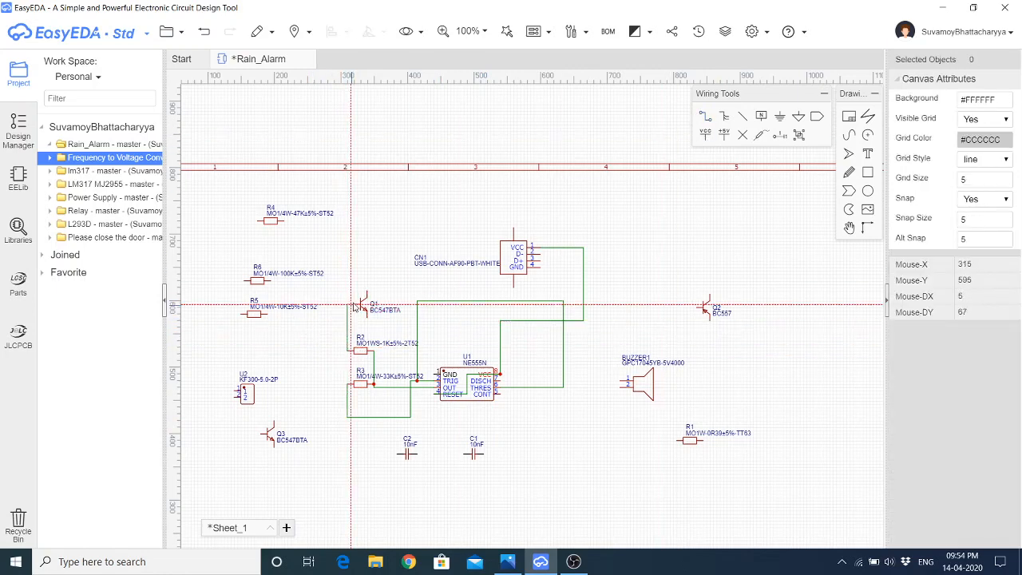
pyautogui.click(353, 304)
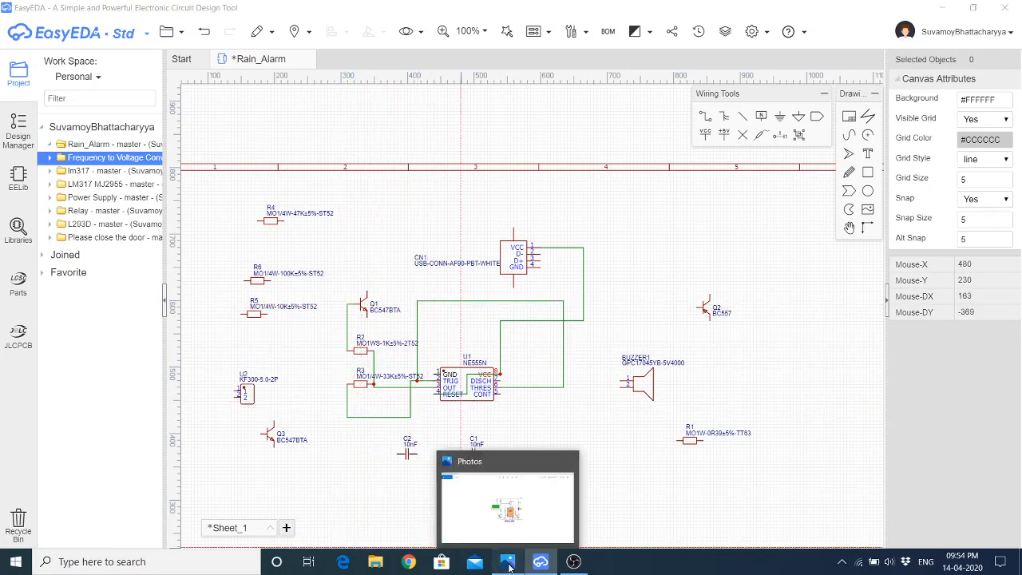
# Consult the reference circuit in Photos, then in EasyEDA move R4, R5 and R6 to the right of Q2 and BUZZER1 above Q1
pyautogui.click(509, 566)
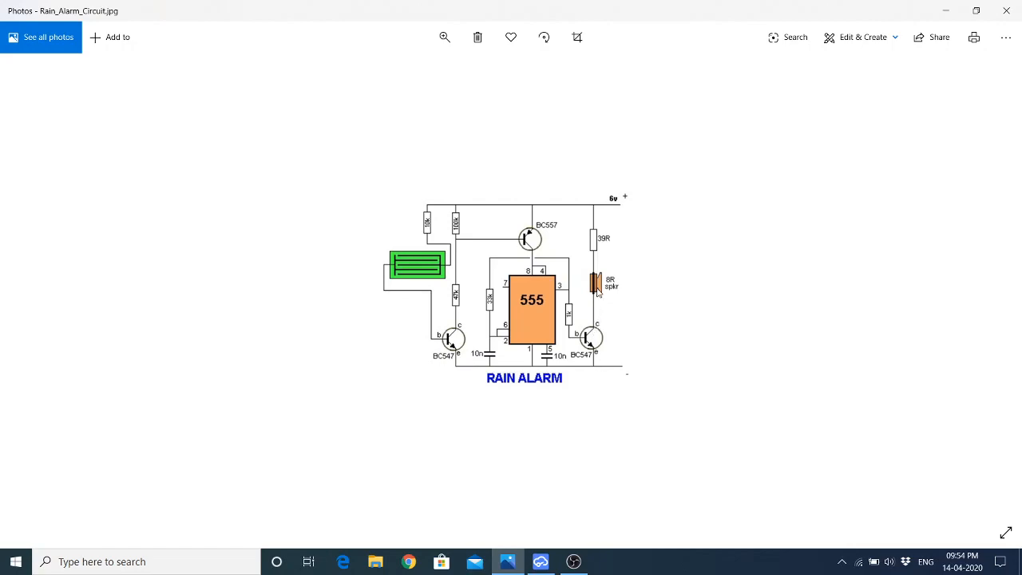
pyautogui.click(540, 561)
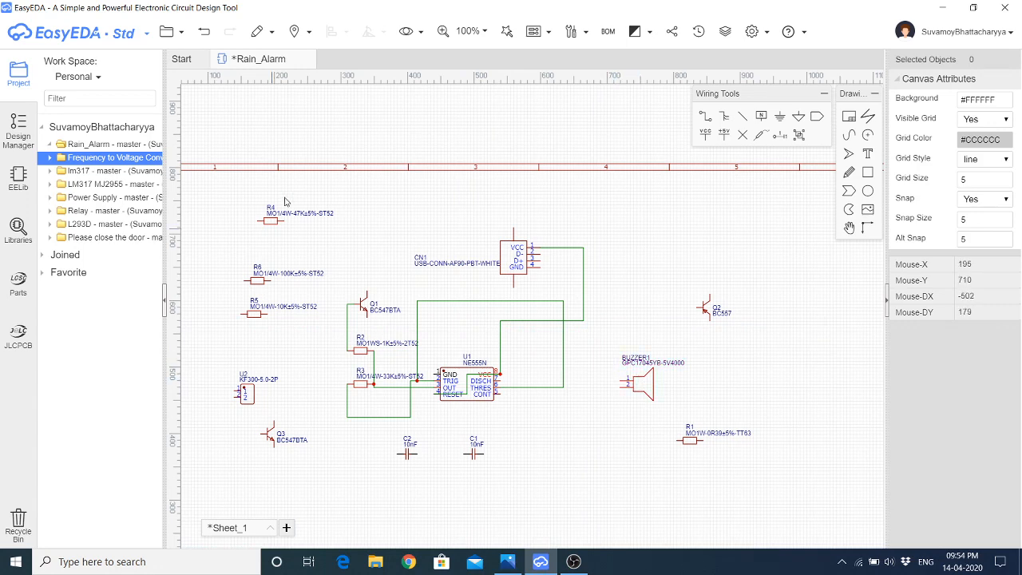
pyautogui.moveTo(226, 311); pyautogui.dragTo(217, 344)
pyautogui.moveTo(271, 280); pyautogui.dragTo(789, 340)
pyautogui.moveTo(639, 384); pyautogui.dragTo(367, 228)
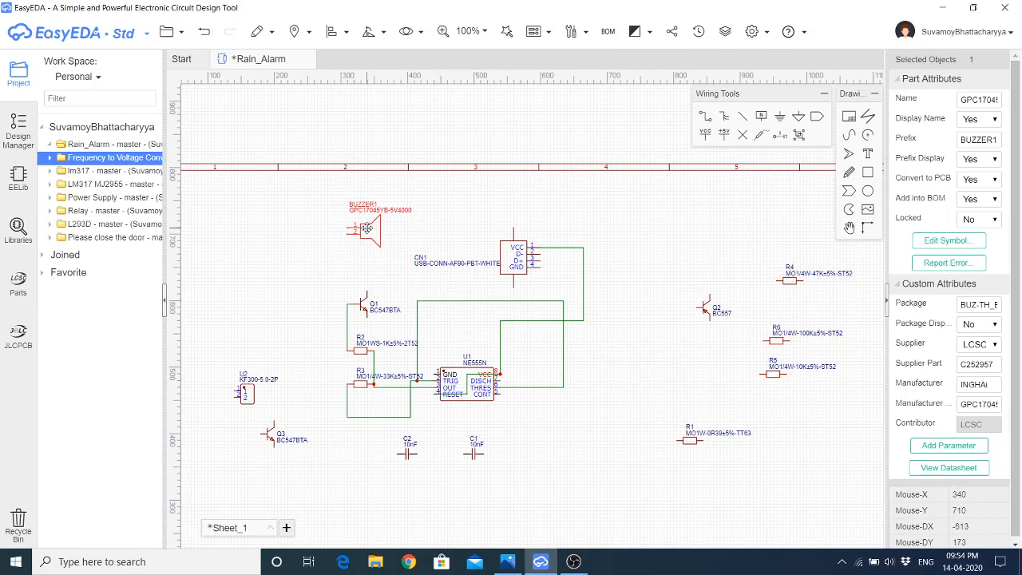
# Wire Q1's collector to pin 2 of BUZZER1
pyautogui.click(513, 287)
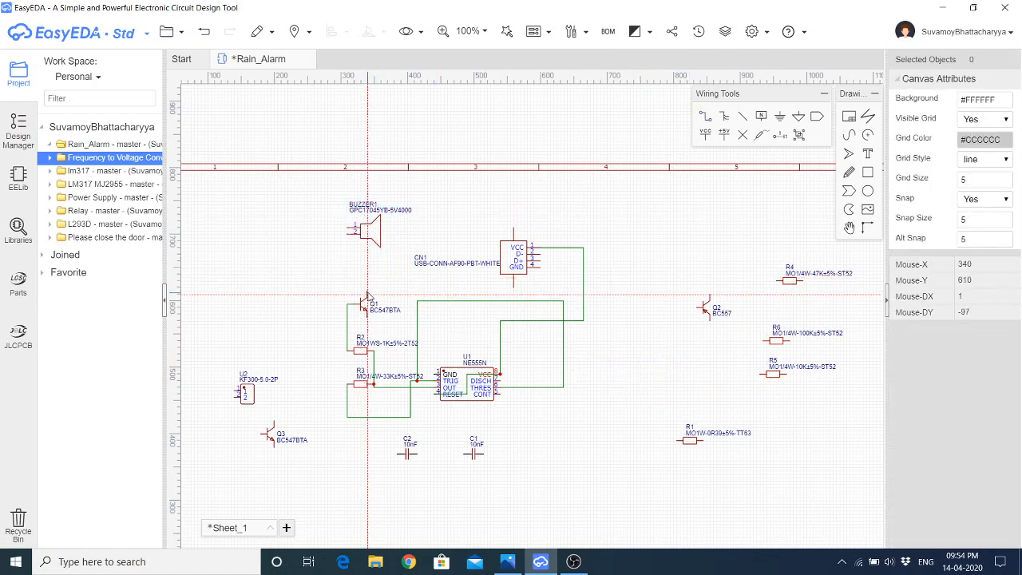
pyautogui.click(367, 294)
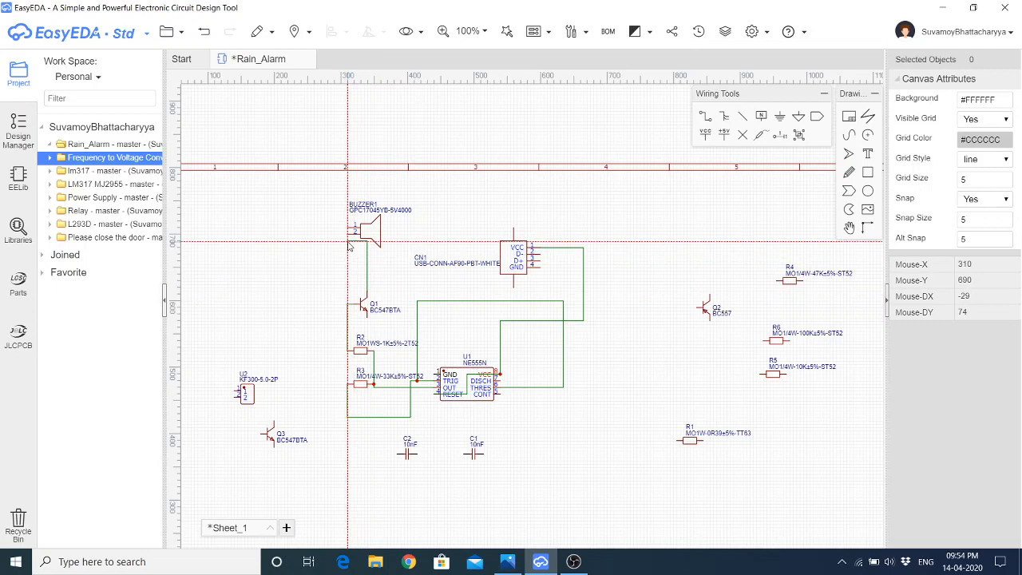
pyautogui.click(345, 233)
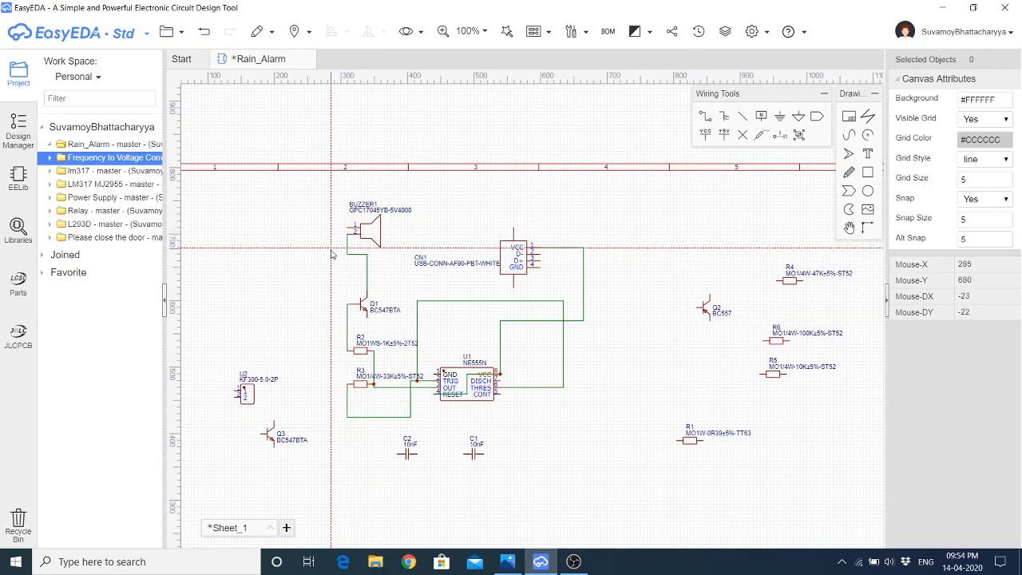
# Following the Photos reference circuit, move R1 to the left of BUZZER1 in EasyEDA and wire it to the buzzer's pin 1
pyautogui.click(549, 562)
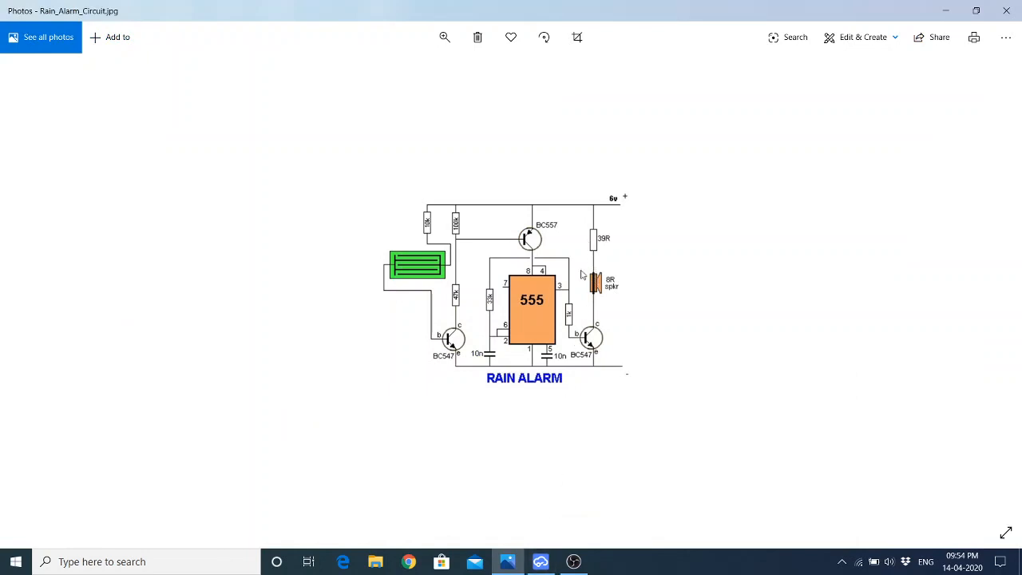
pyautogui.click(540, 561)
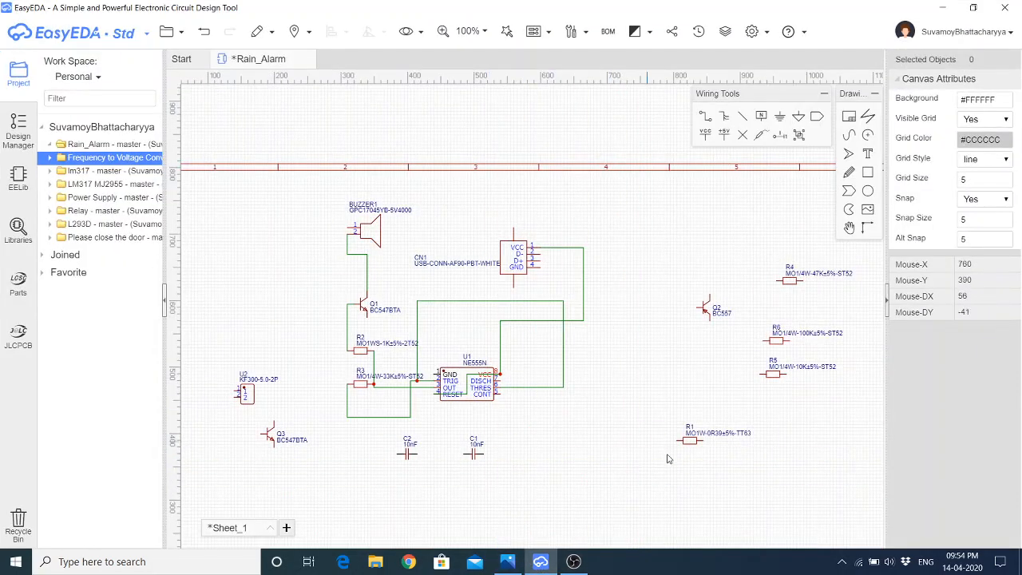
pyautogui.moveTo(689, 439); pyautogui.dragTo(273, 221)
pyautogui.click(304, 282)
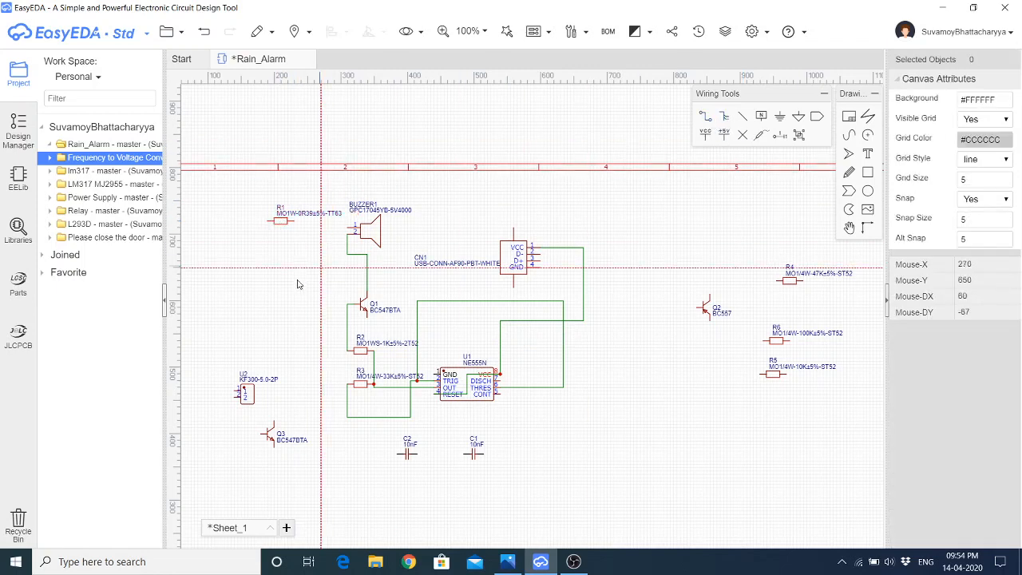
pyautogui.click(348, 228)
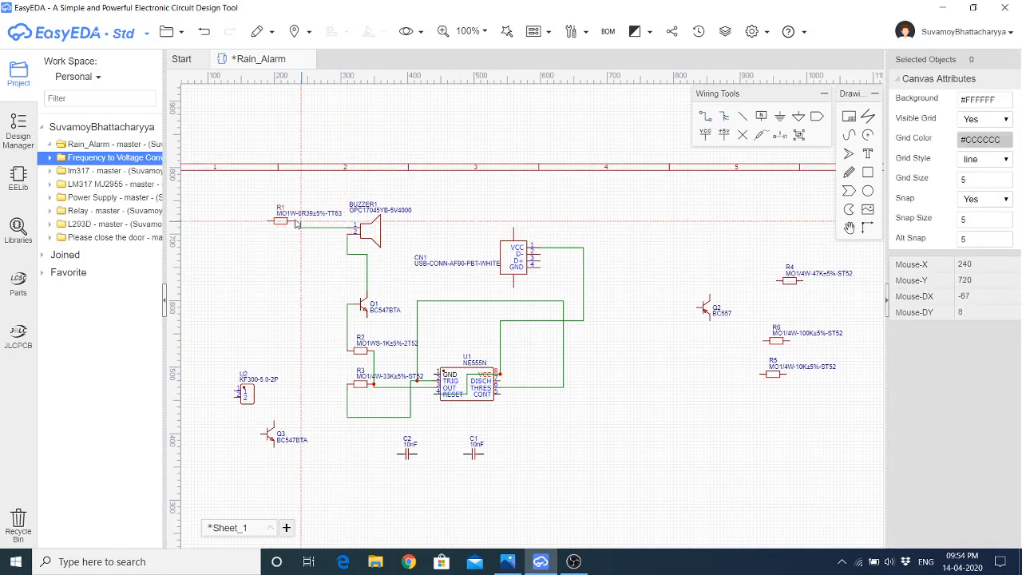
pyautogui.click(295, 223)
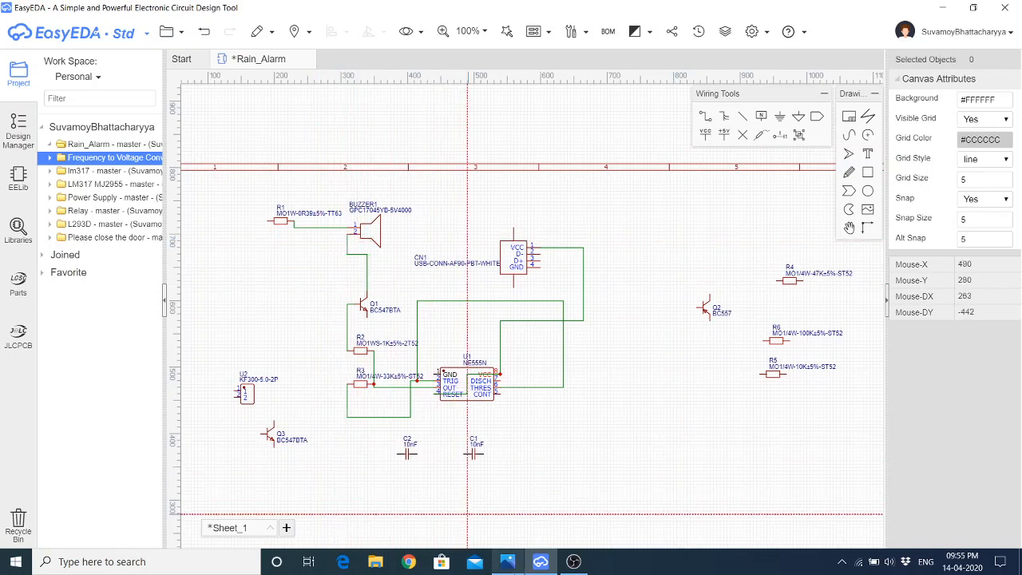
# Following the Photos reference circuit, wire CN1's VCC pin over the buzzer to R1's free end in EasyEDA
pyautogui.moveTo(545, 568)
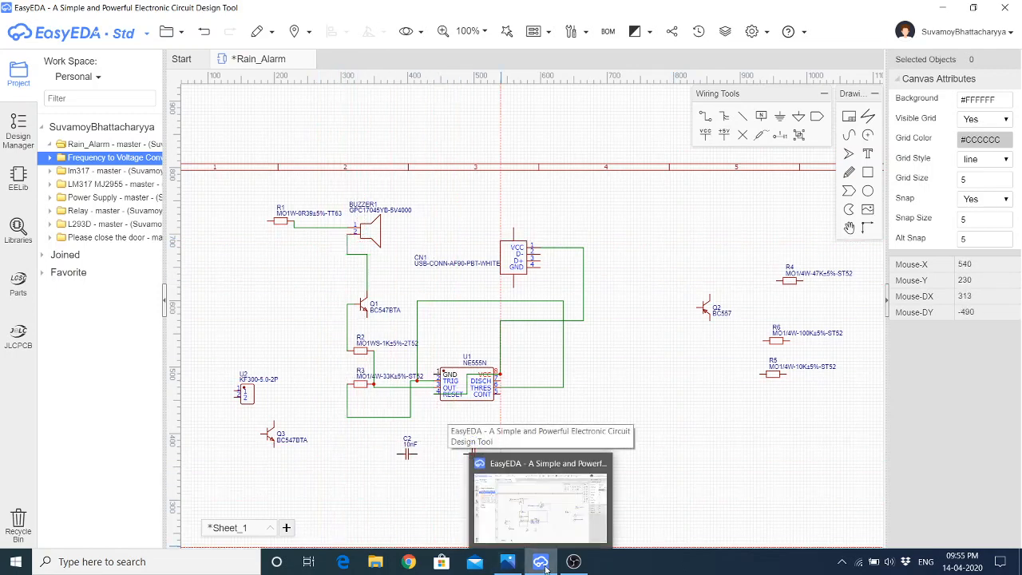
pyautogui.click(545, 568)
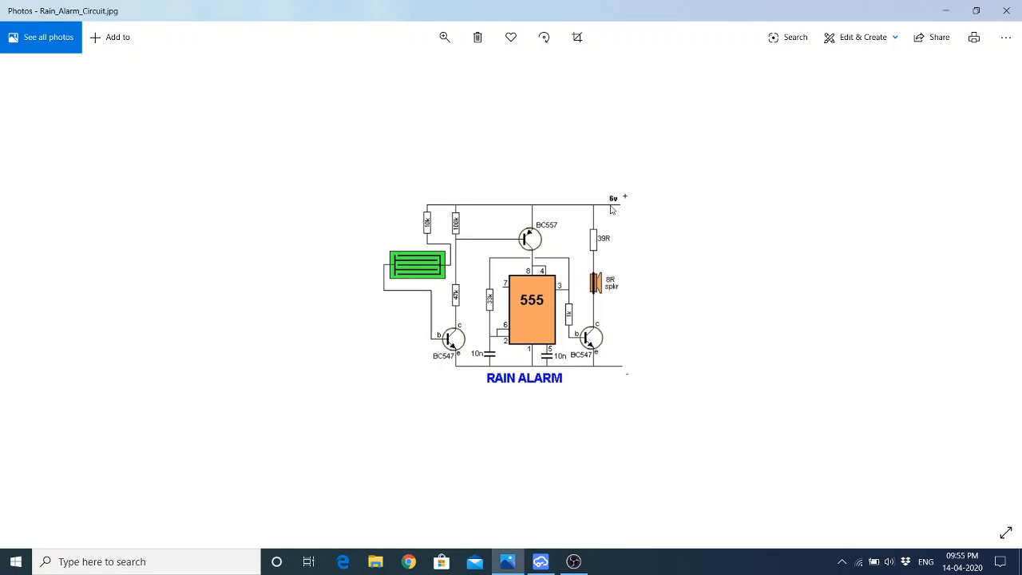
pyautogui.click(540, 561)
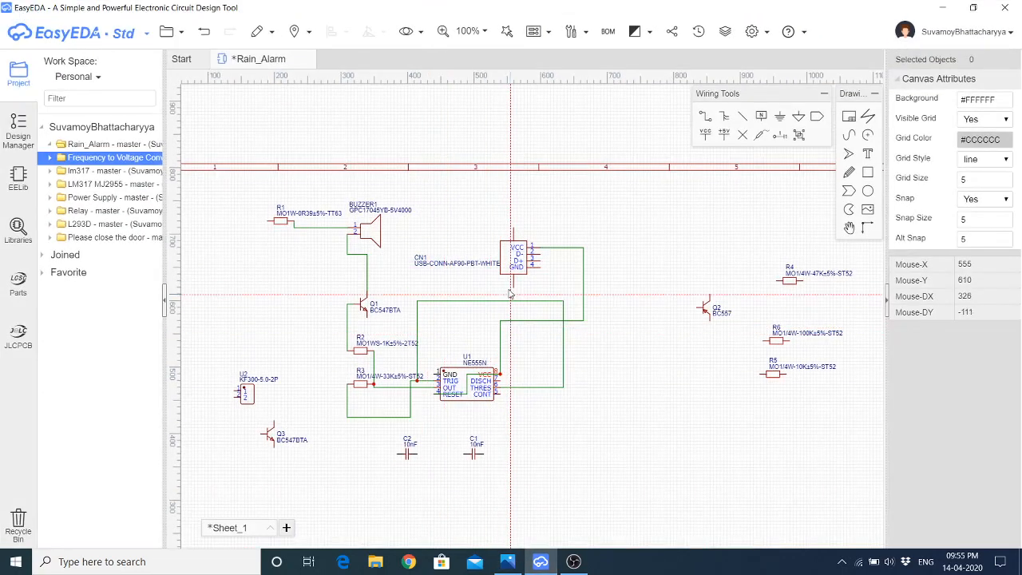
pyautogui.click(538, 244)
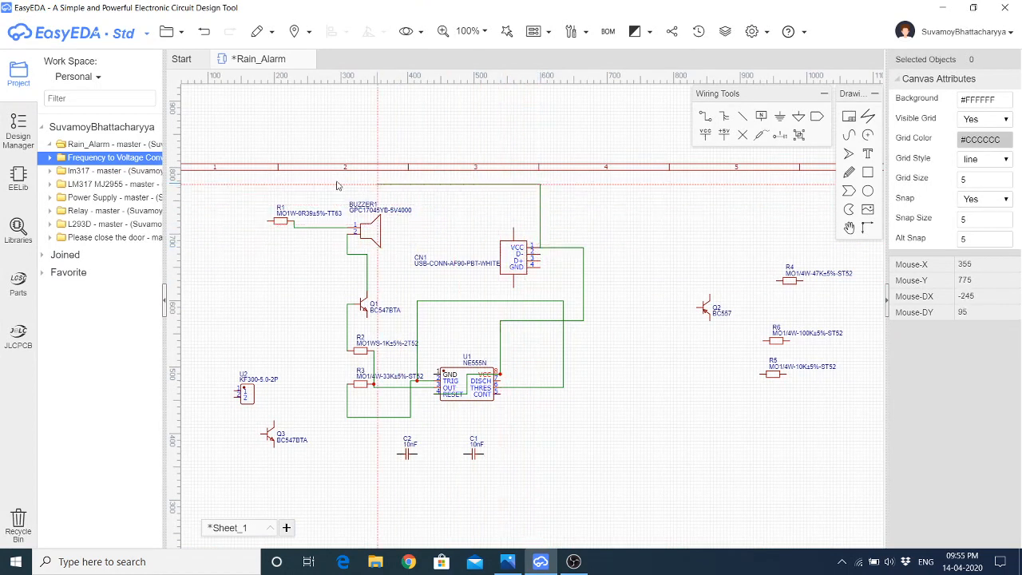
pyautogui.click(257, 184)
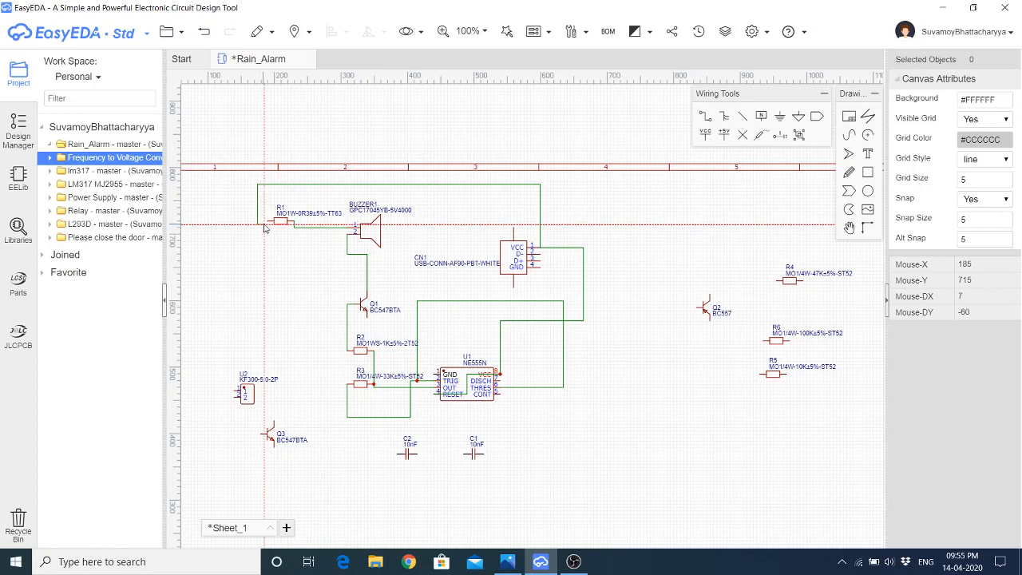
pyautogui.click(269, 221)
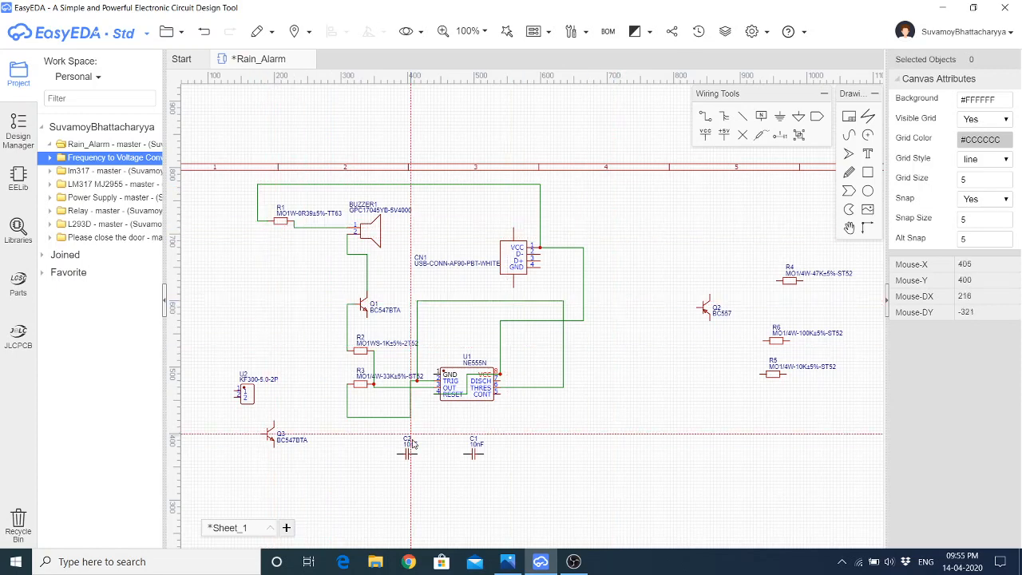
# Check the reference circuit in Photos, then in EasyEDA delete the wire joining CN1's VCC, R1 and U1's VCC and RESET pins
pyautogui.click(541, 562)
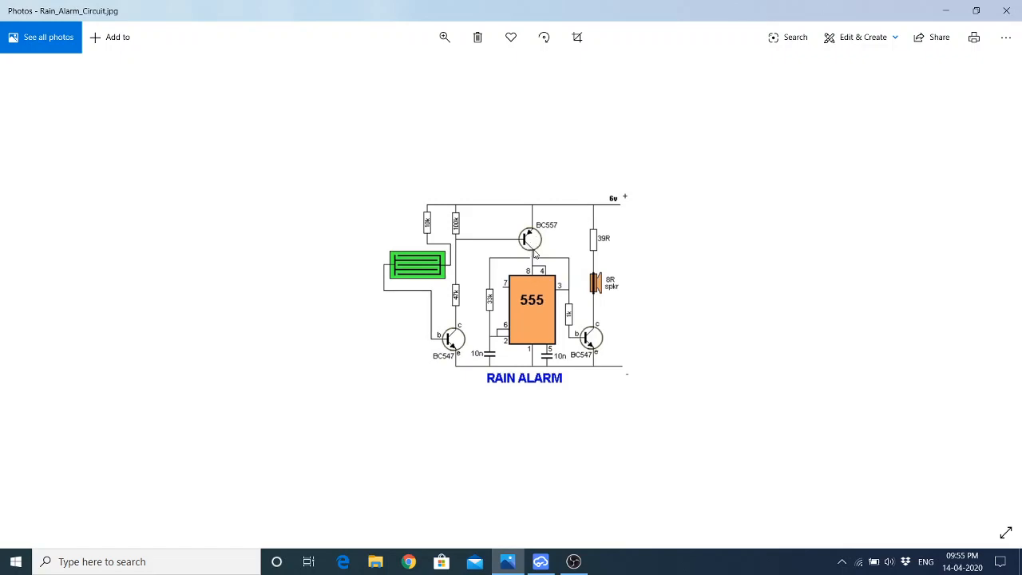
pyautogui.click(540, 562)
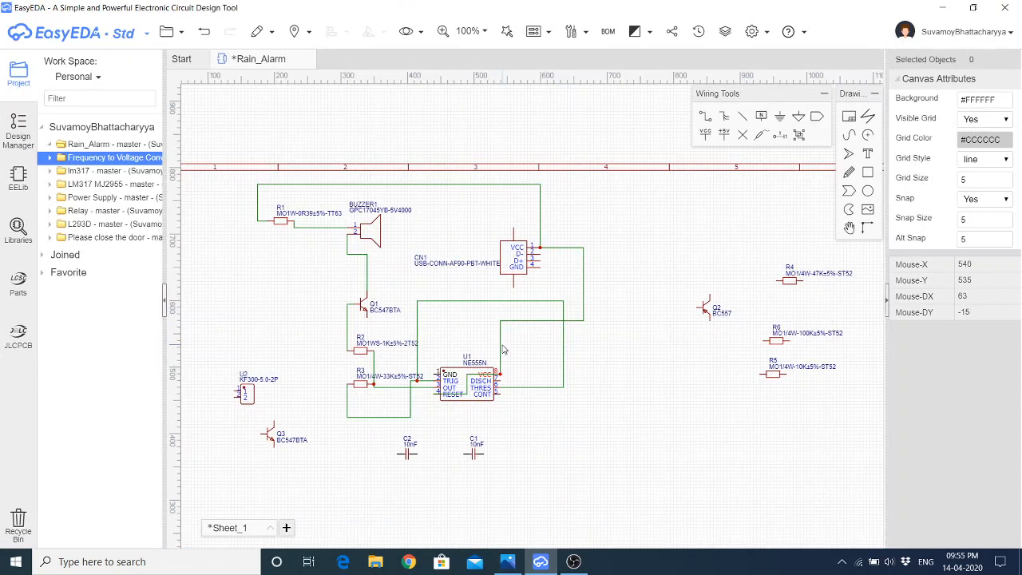
pyautogui.click(500, 346)
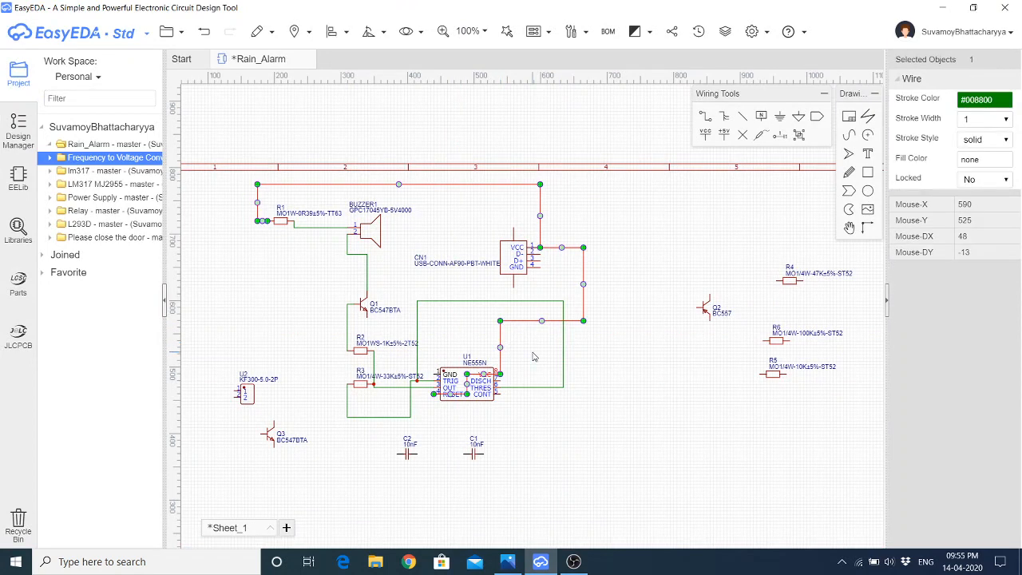
pyautogui.press('Delete')
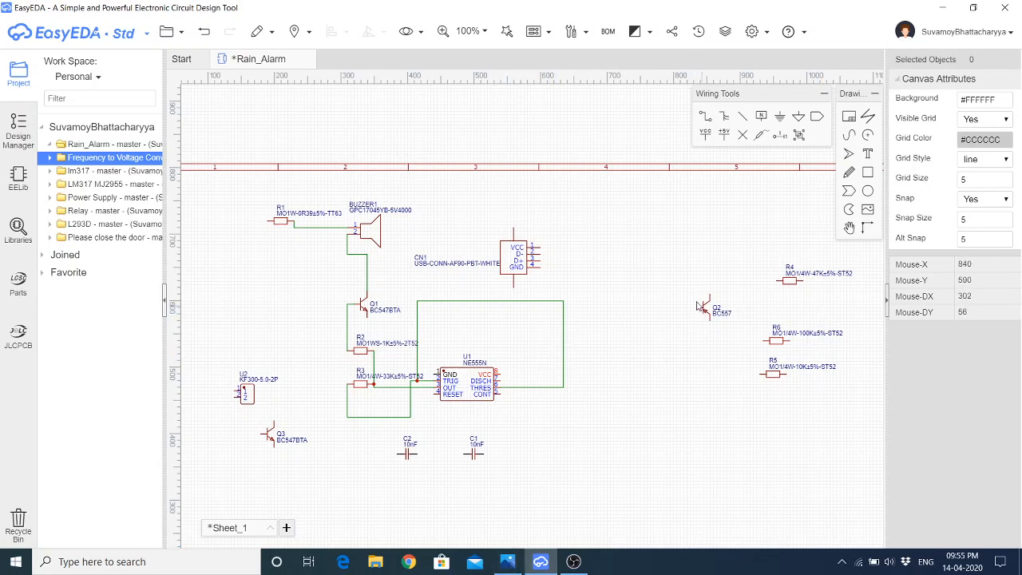
# Move transistor Q2 to the right of CN1 in EasyEDA and compare its connections with the reference circuit in Photos
pyautogui.moveTo(620, 281); pyautogui.dragTo(619, 281)
pyautogui.moveTo(701, 307); pyautogui.dragTo(583, 265)
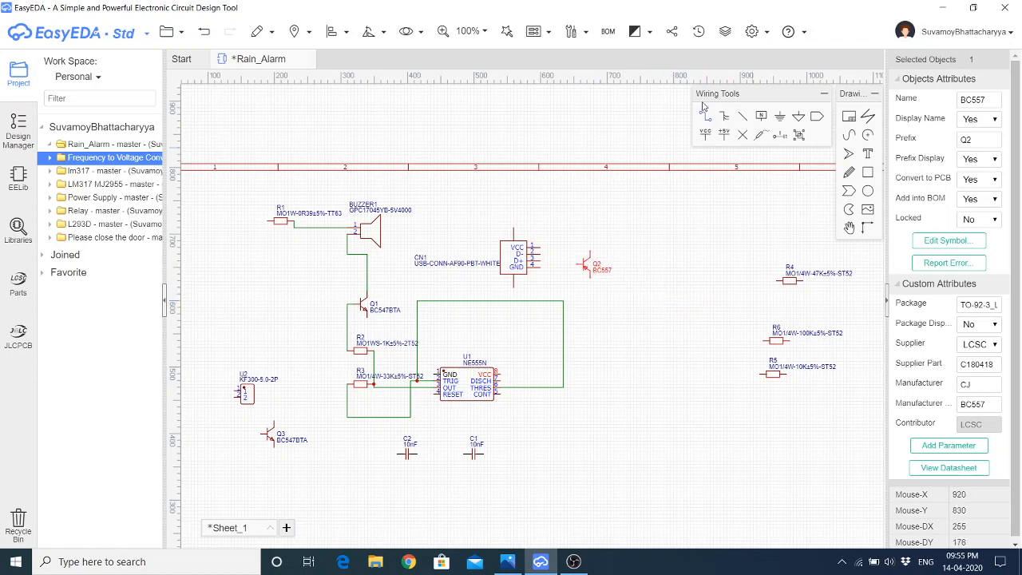
pyautogui.click(508, 563)
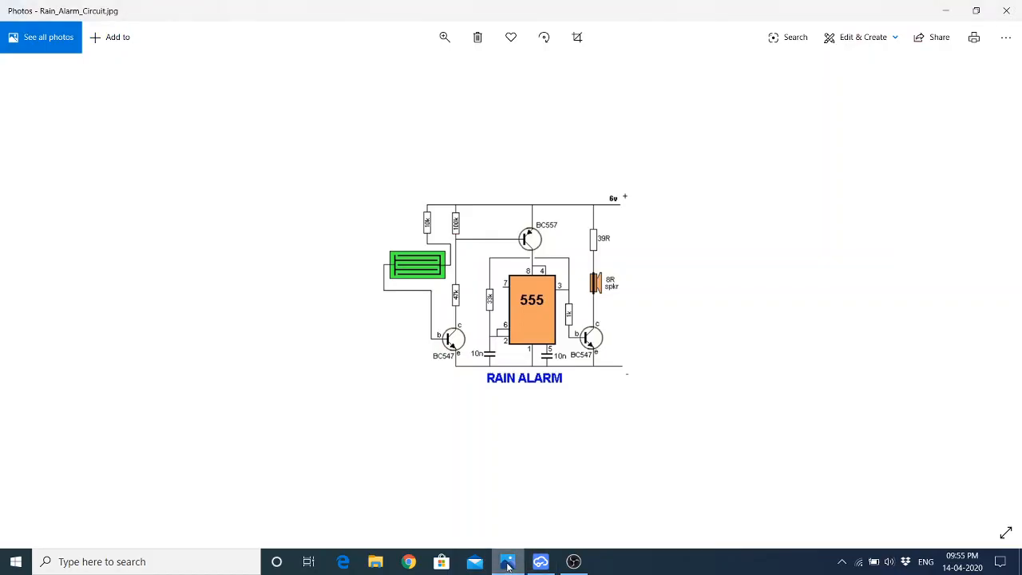
pyautogui.click(540, 561)
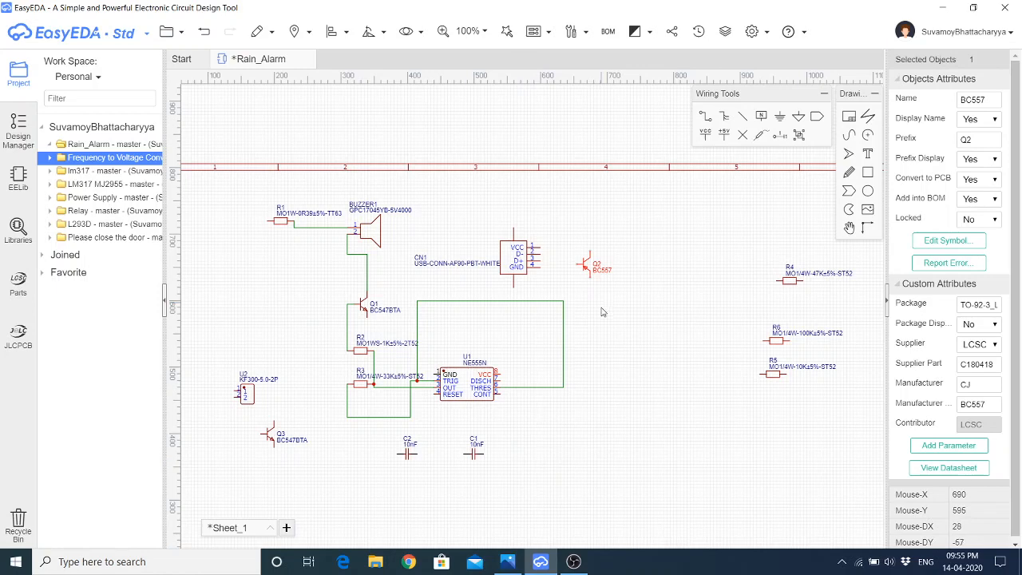
pyautogui.click(704, 119)
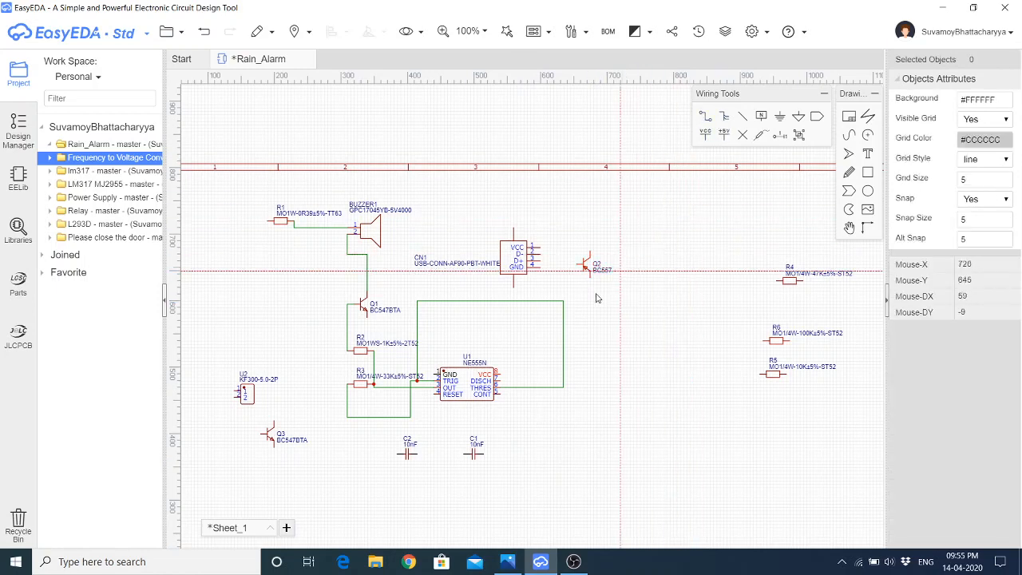
pyautogui.click(590, 277)
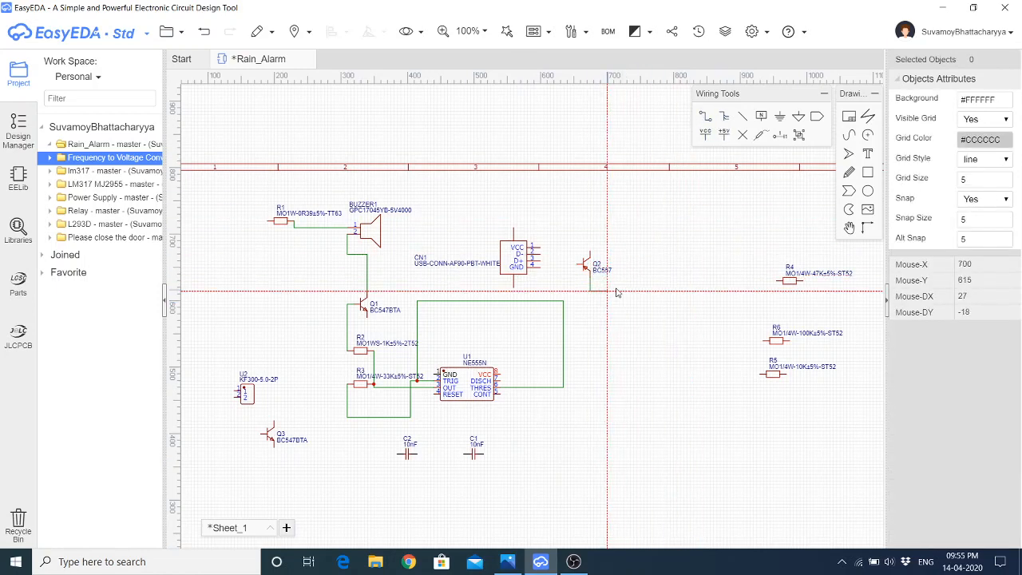
pyautogui.click(533, 247)
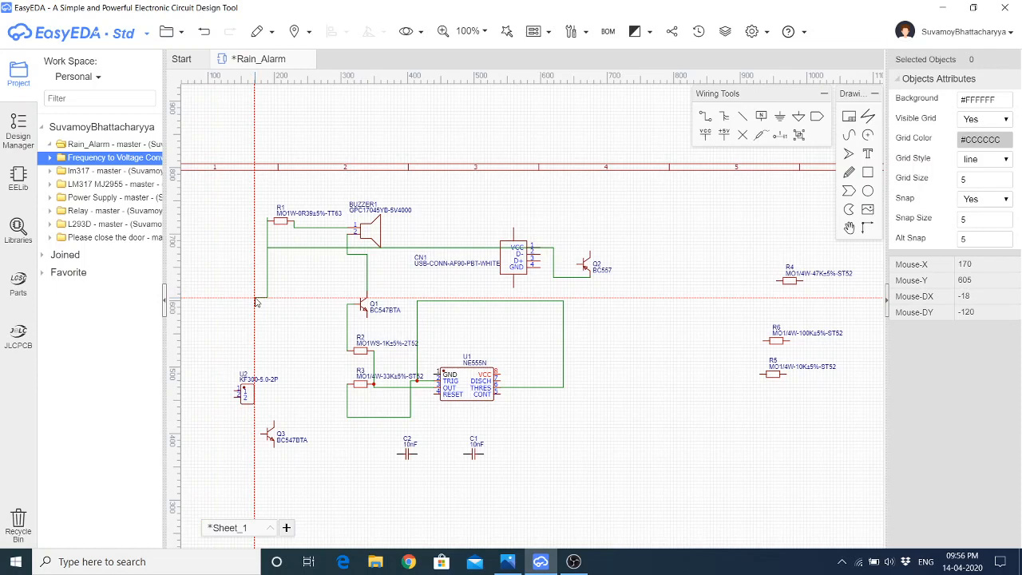
pyautogui.press('Escape')
# Wire CN1's VCC pin around Q2 to the transistor's lower pin, the emitter
pyautogui.press('w')
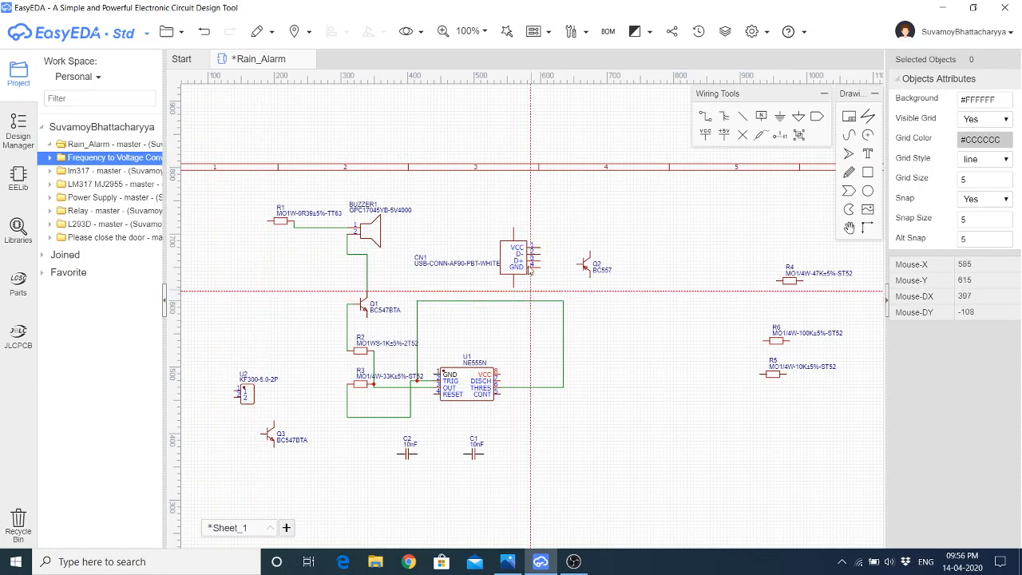
pyautogui.click(539, 250)
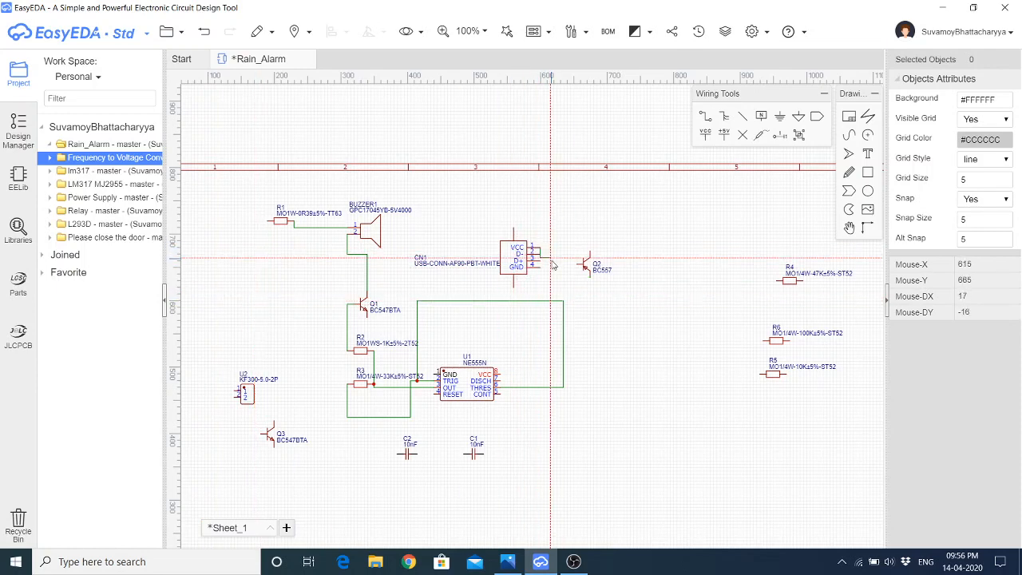
pyautogui.click(553, 204)
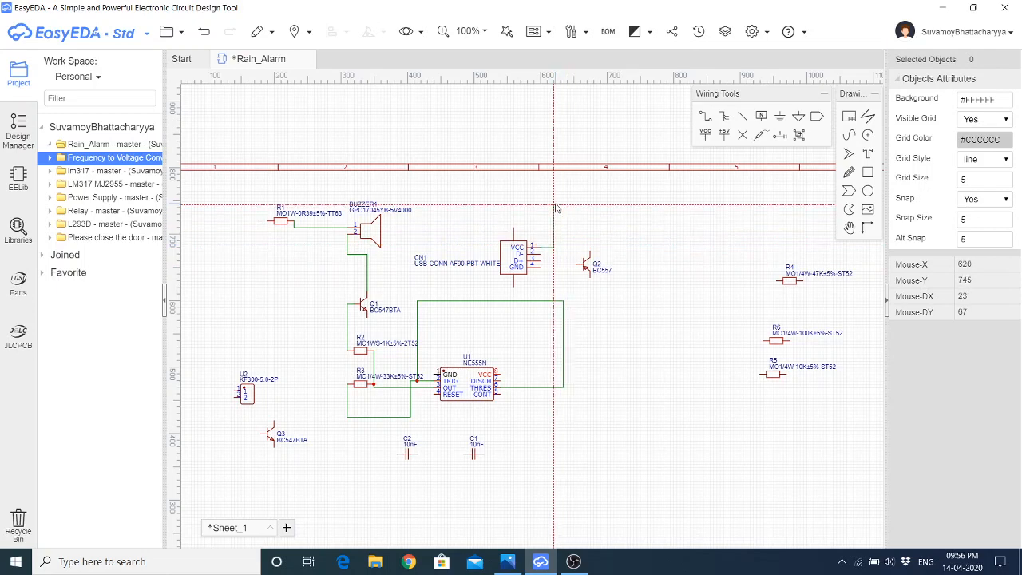
pyautogui.click(633, 205)
pyautogui.click(633, 298)
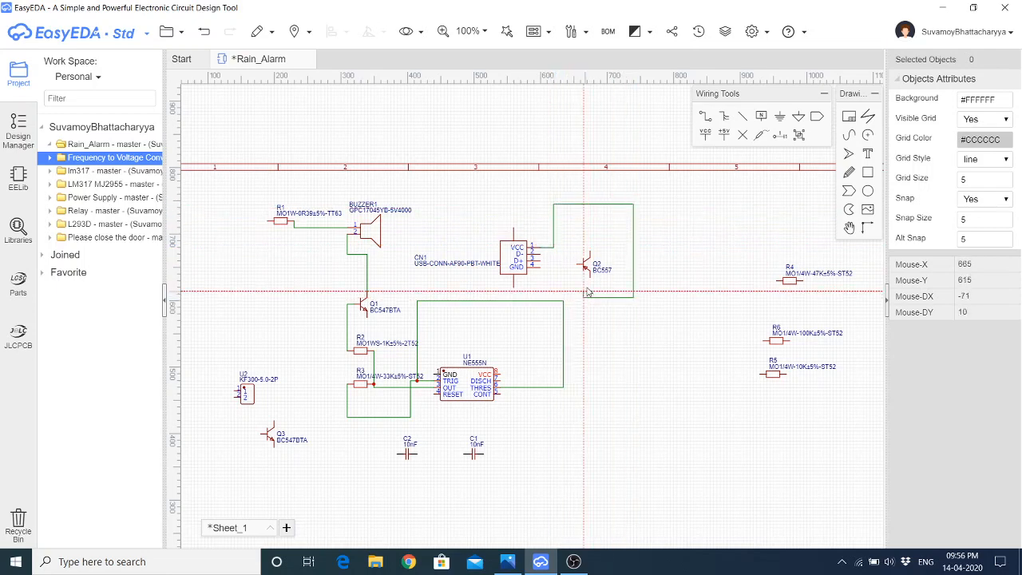
pyautogui.click(590, 279)
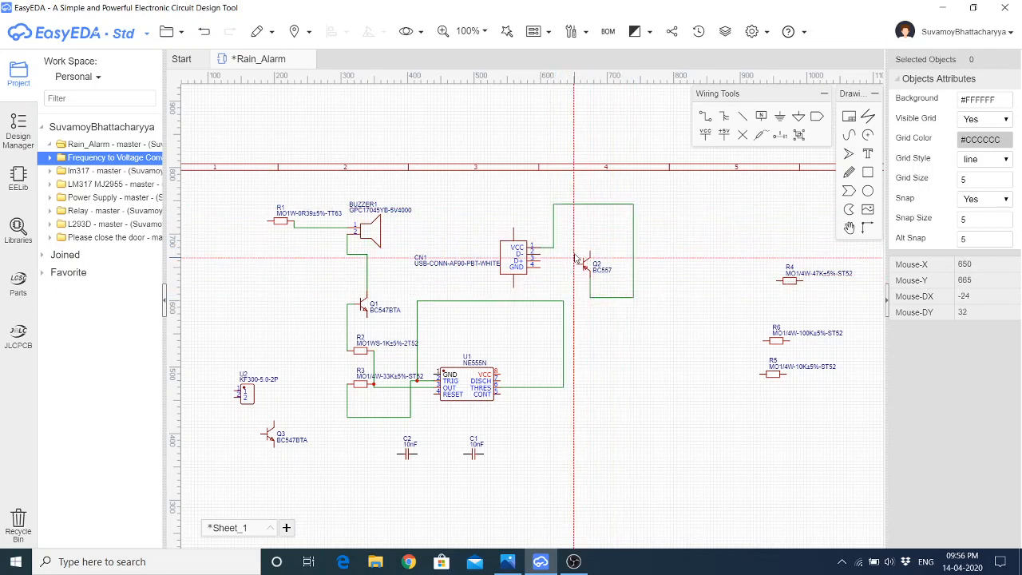
# Wire R1's free end above the buzzer to the supply wire between CN1's VCC pin and Q2
pyautogui.click(272, 221)
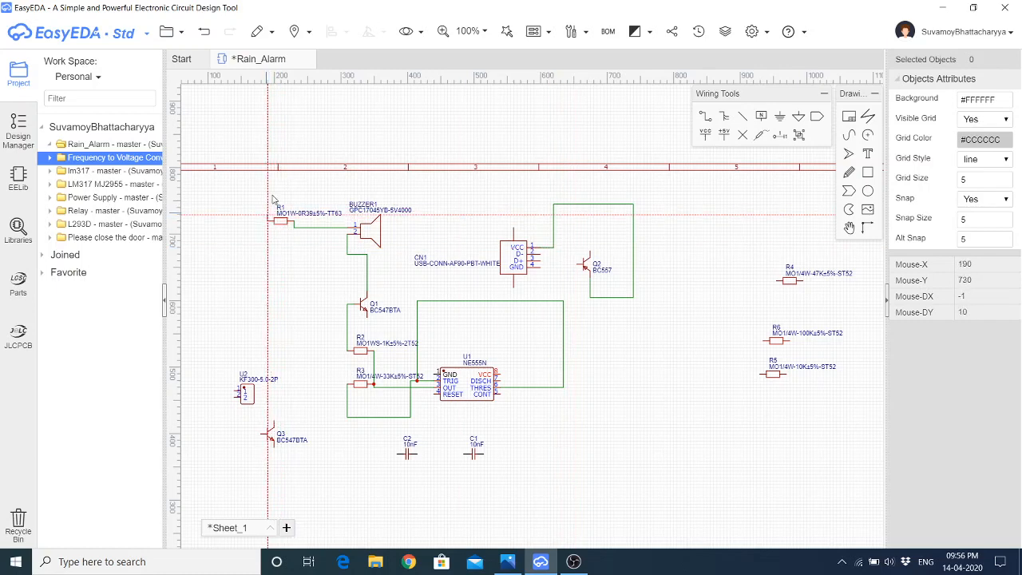
pyautogui.click(560, 192)
pyautogui.click(560, 204)
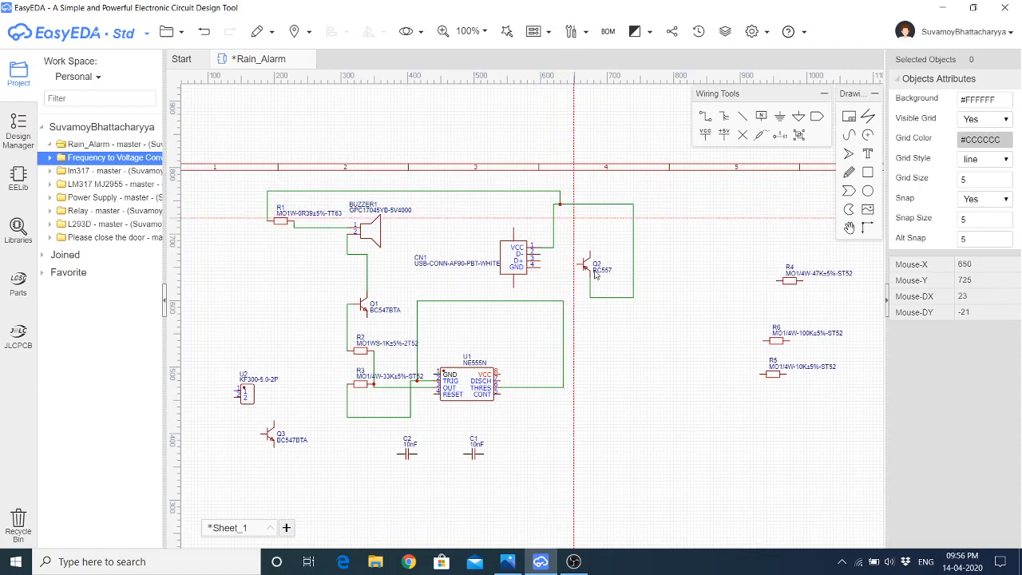
# Following the Photos reference circuit, wire Q2's upper pin to U1's VCC pin in EasyEDA and connect U1's RESET pin to that wire
pyautogui.click(508, 559)
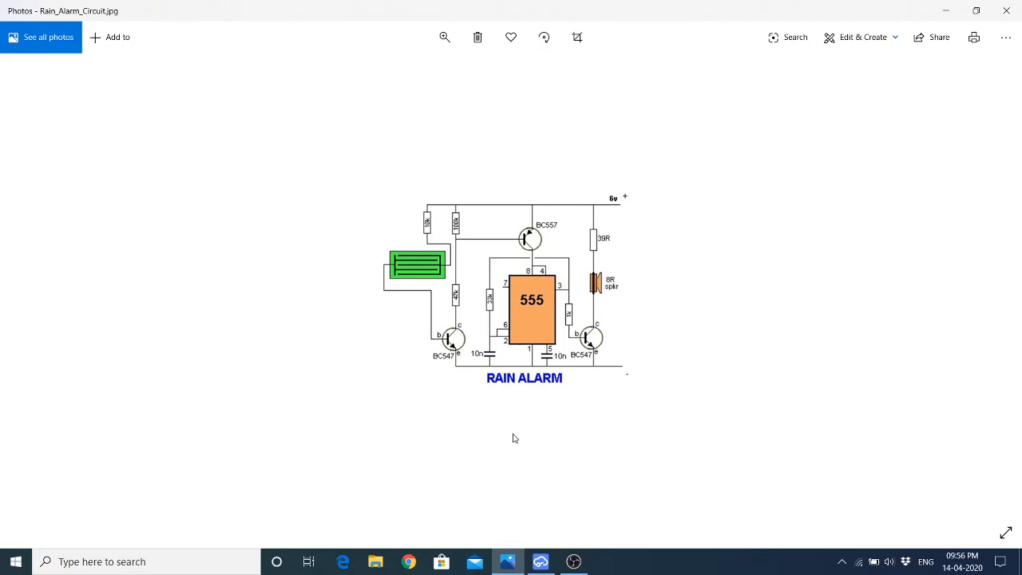
pyautogui.click(535, 564)
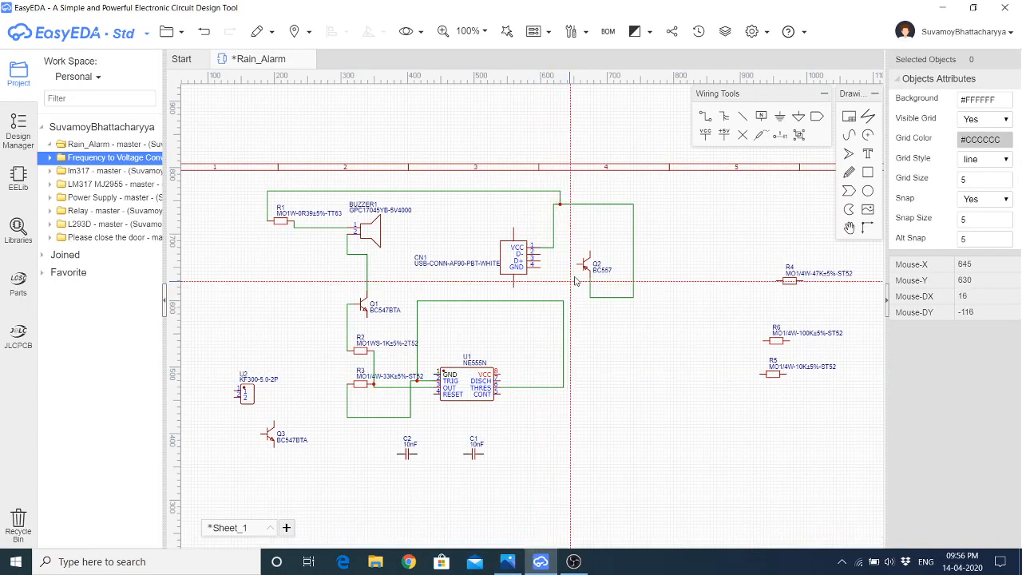
pyautogui.click(592, 233)
pyautogui.click(656, 231)
pyautogui.click(656, 327)
pyautogui.click(590, 327)
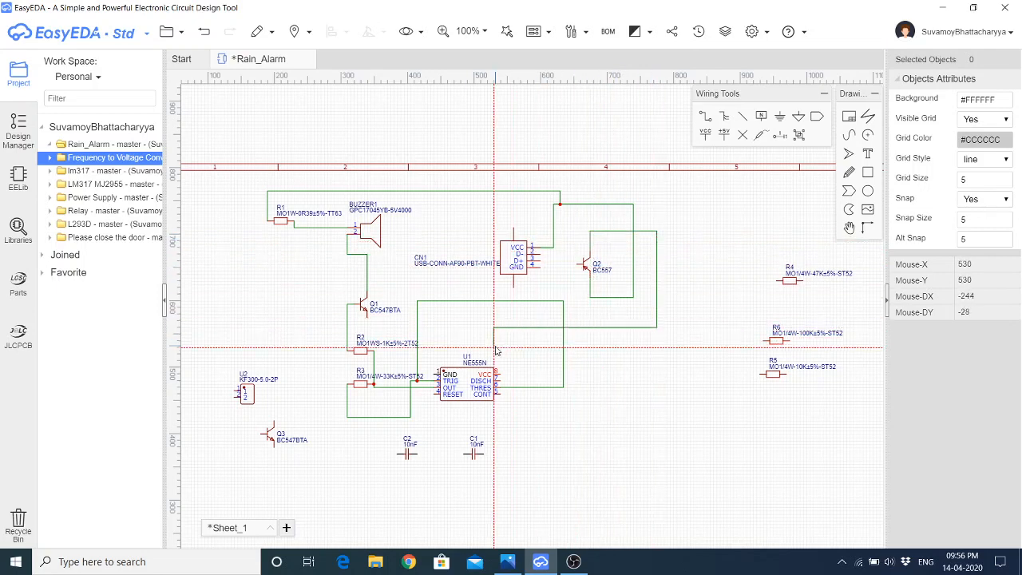
pyautogui.click(500, 373)
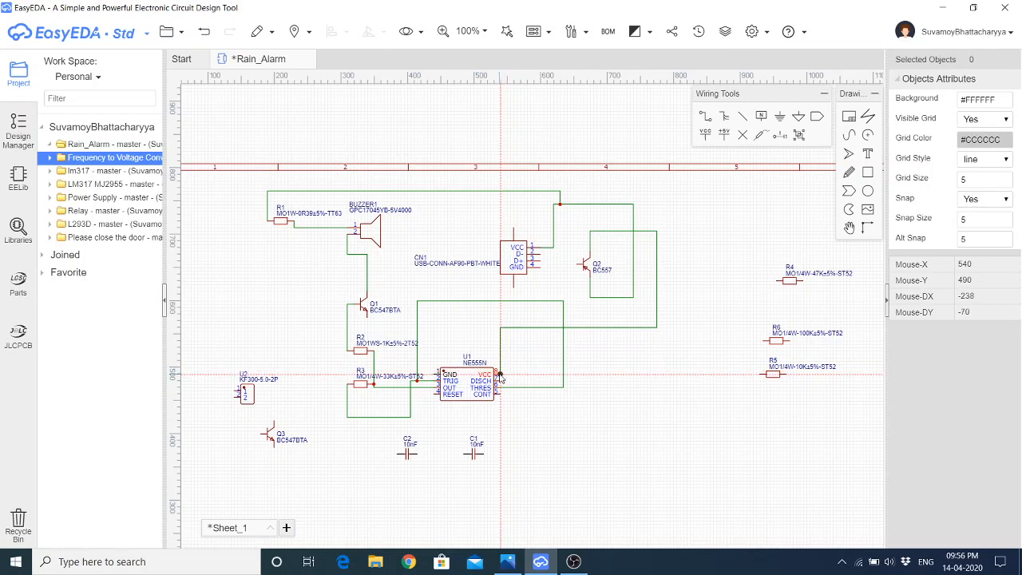
pyautogui.click(433, 394)
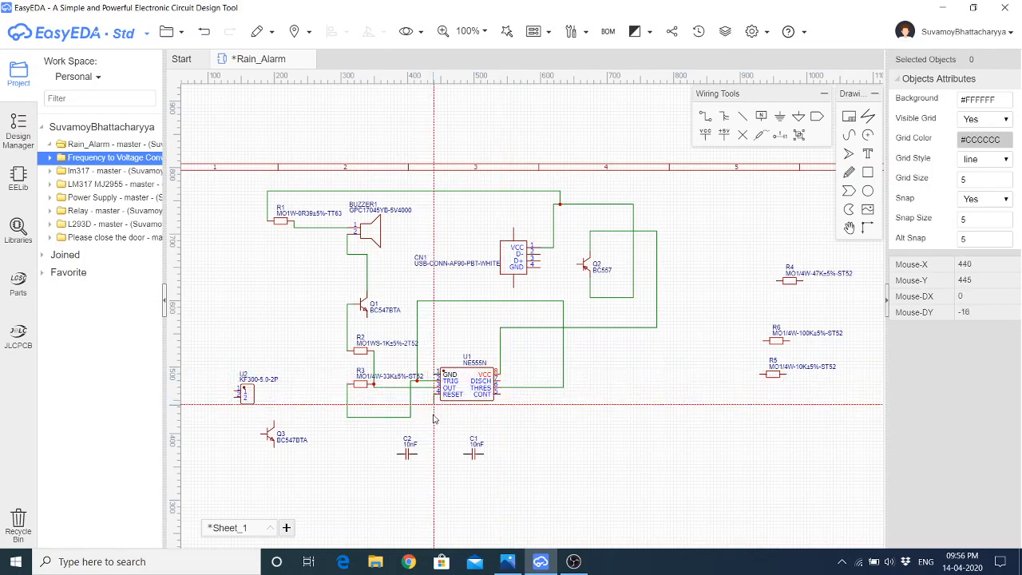
pyautogui.click(657, 423)
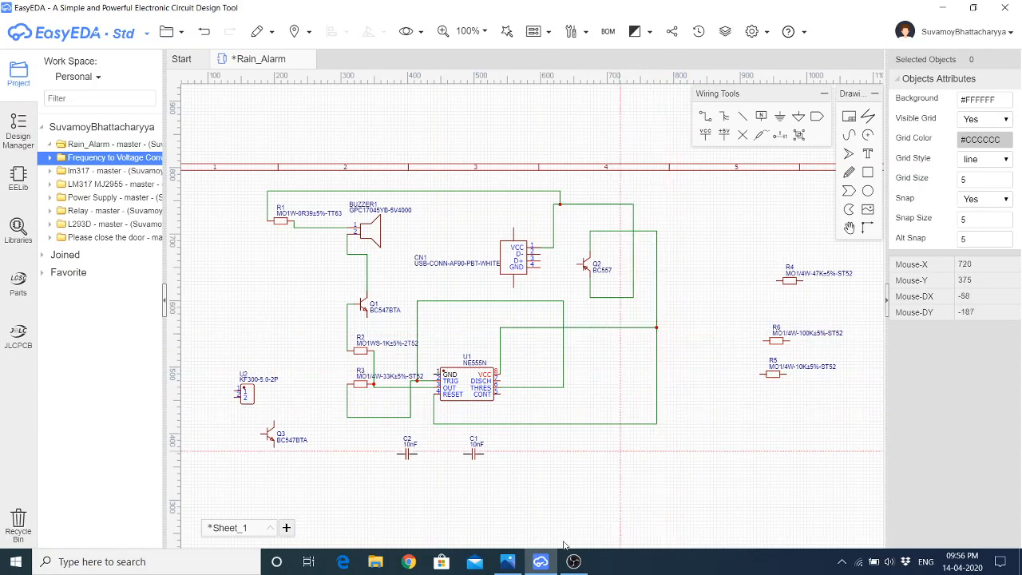
# Check the reference circuit in Photos, then in EasyEDA wire C1's left end to the wire between R3 and U1's TRIG pin
pyautogui.click(514, 565)
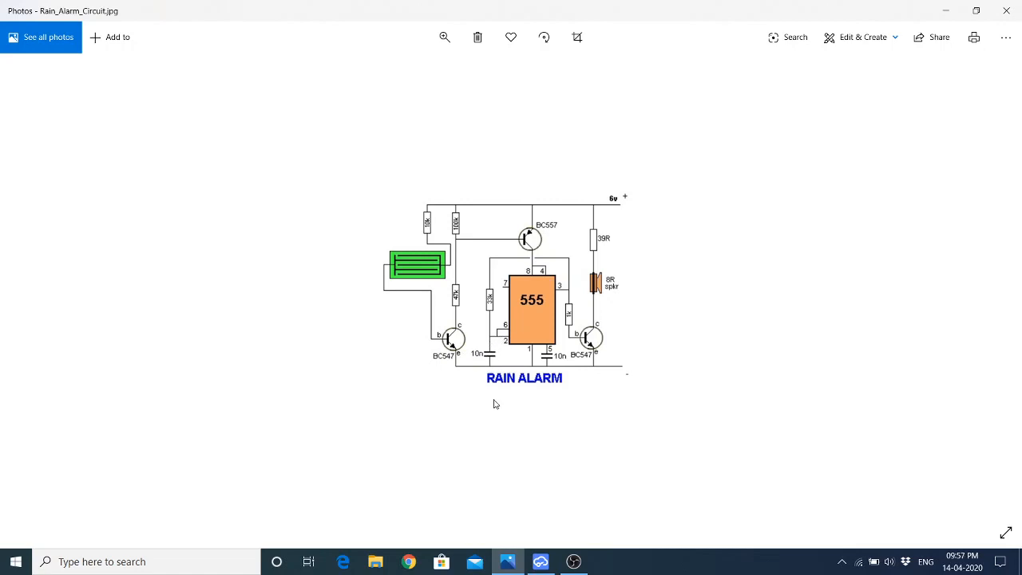
pyautogui.click(541, 561)
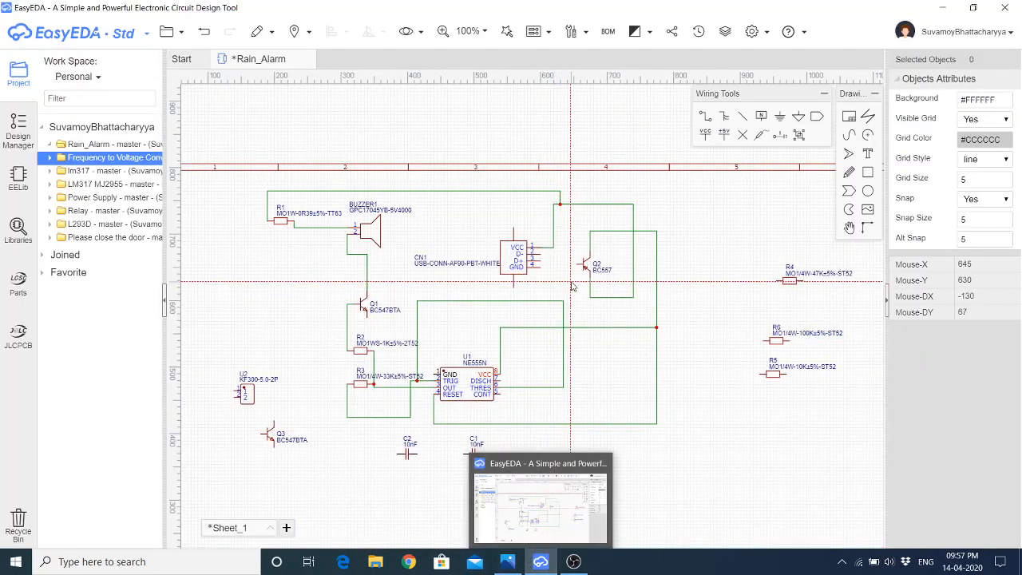
pyautogui.click(464, 455)
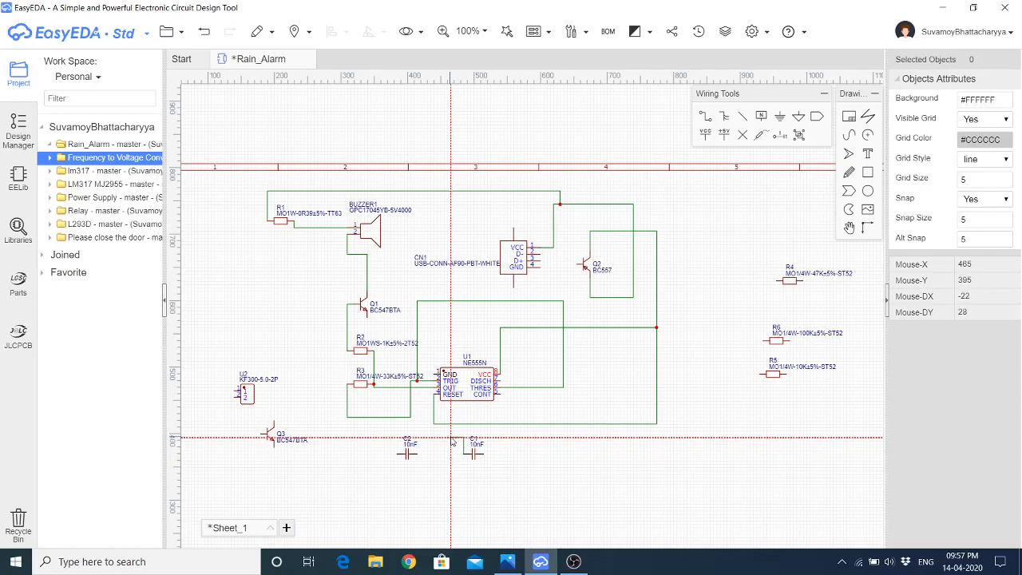
pyautogui.click(411, 429)
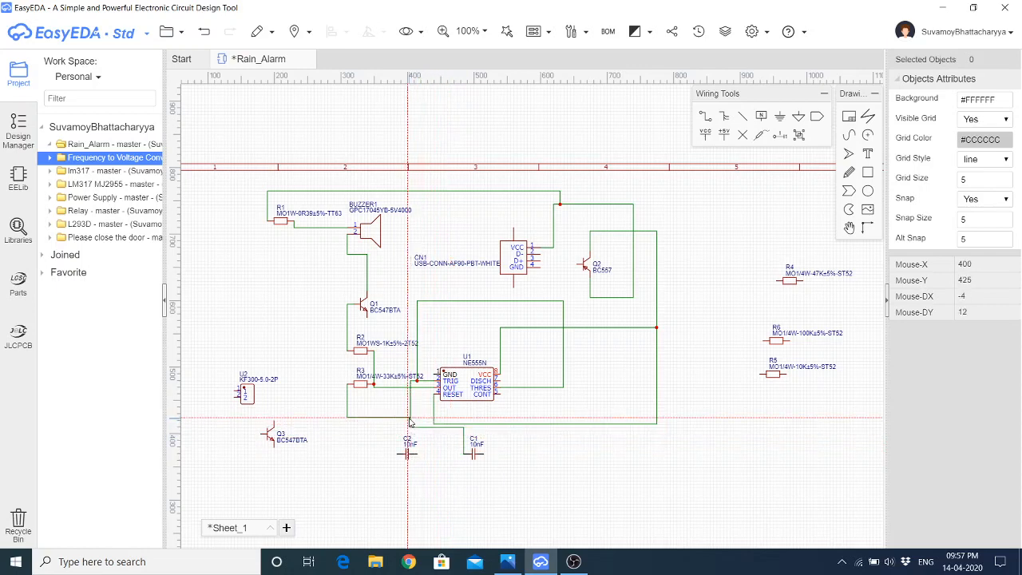
pyautogui.click(410, 418)
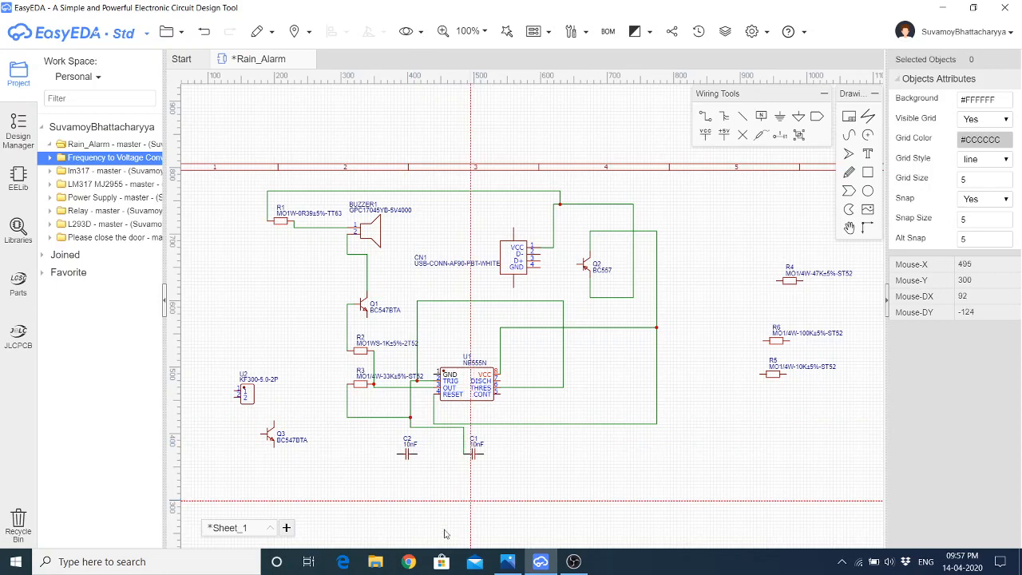
# Check the reference circuit in Photos, then in EasyEDA wire U1's CONT pin down and around to C2's right end
pyautogui.click(507, 564)
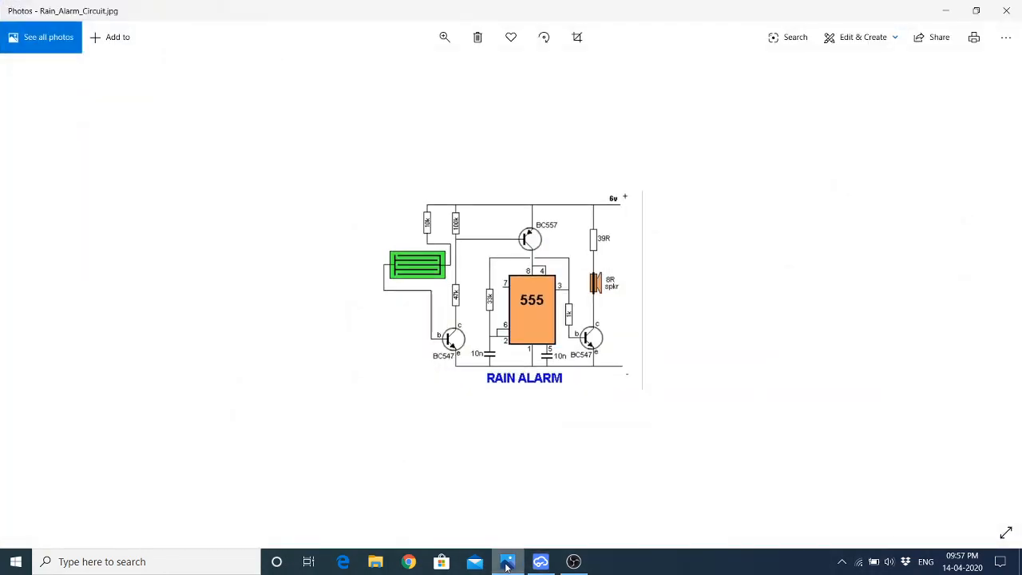
pyautogui.click(540, 561)
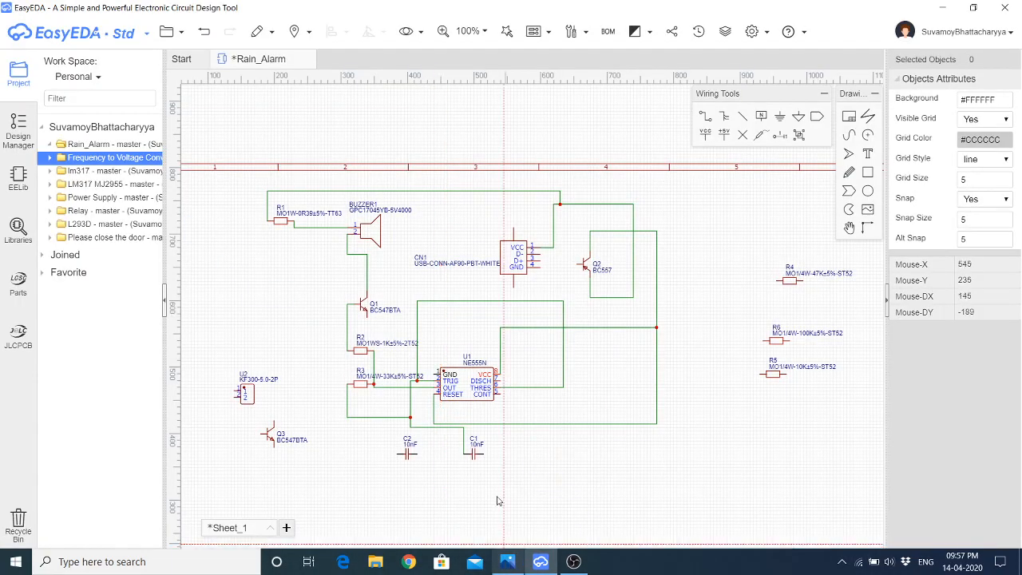
pyautogui.click(500, 393)
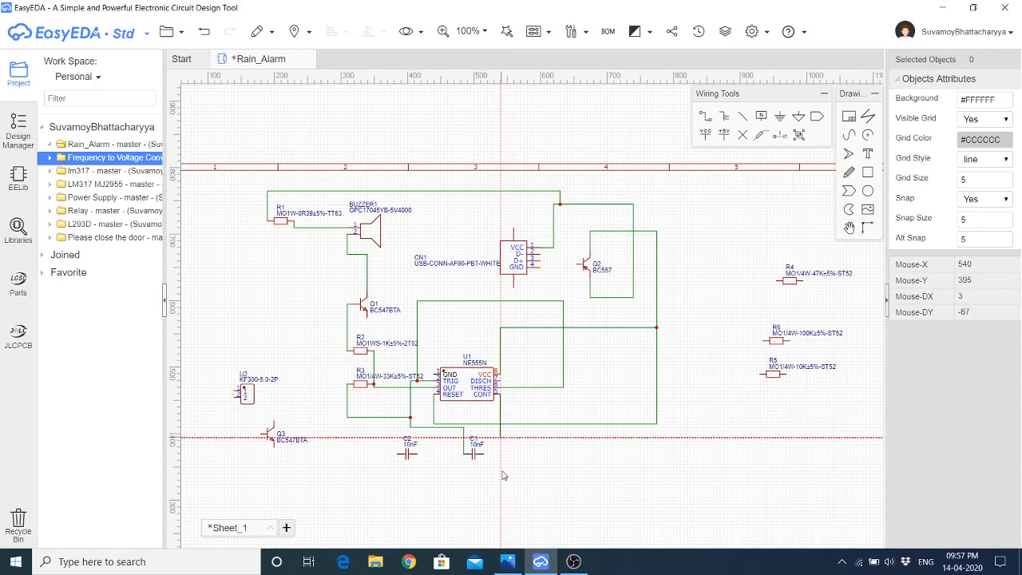
pyautogui.click(413, 493)
pyautogui.click(414, 454)
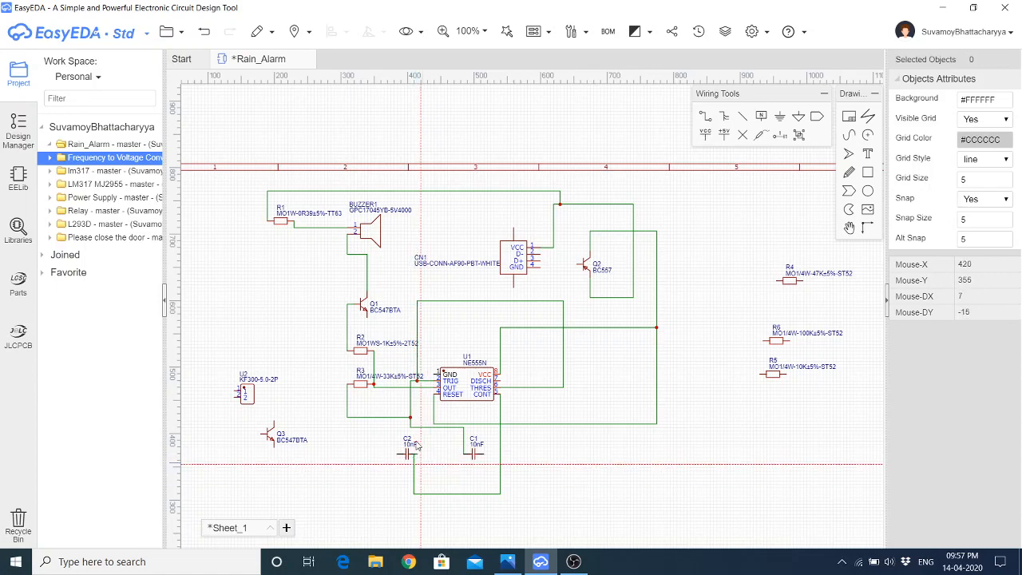
pyautogui.scroll(2, 435, 472)
pyautogui.scroll(2, 435, 472)
pyautogui.scroll(-4, 435, 428)
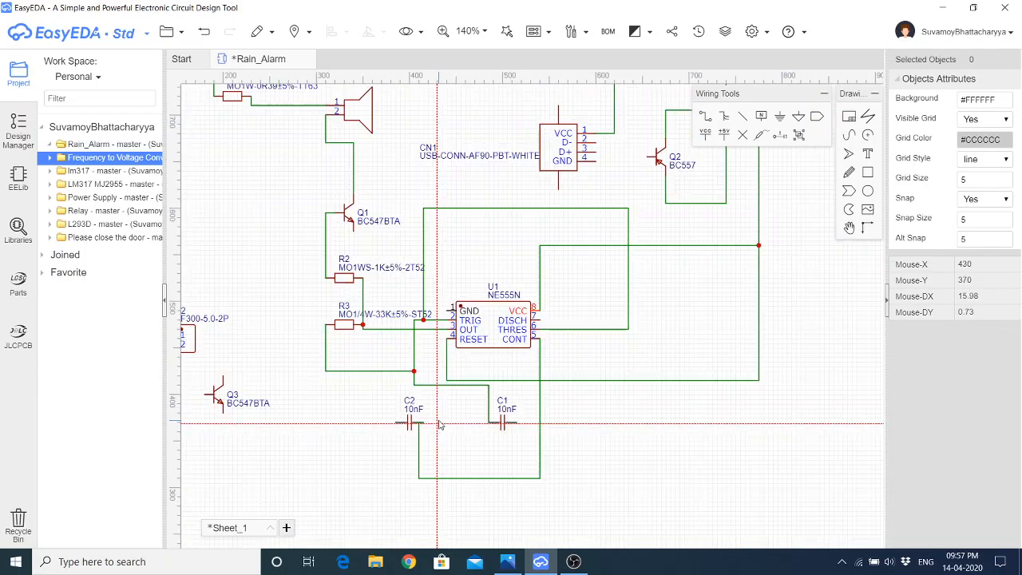
pyautogui.scroll(-1, 471, 454)
# Check the reference circuit in Photos, then in EasyEDA move R6 and R5 to the right of Q2, with R6 above R5
pyautogui.click(508, 561)
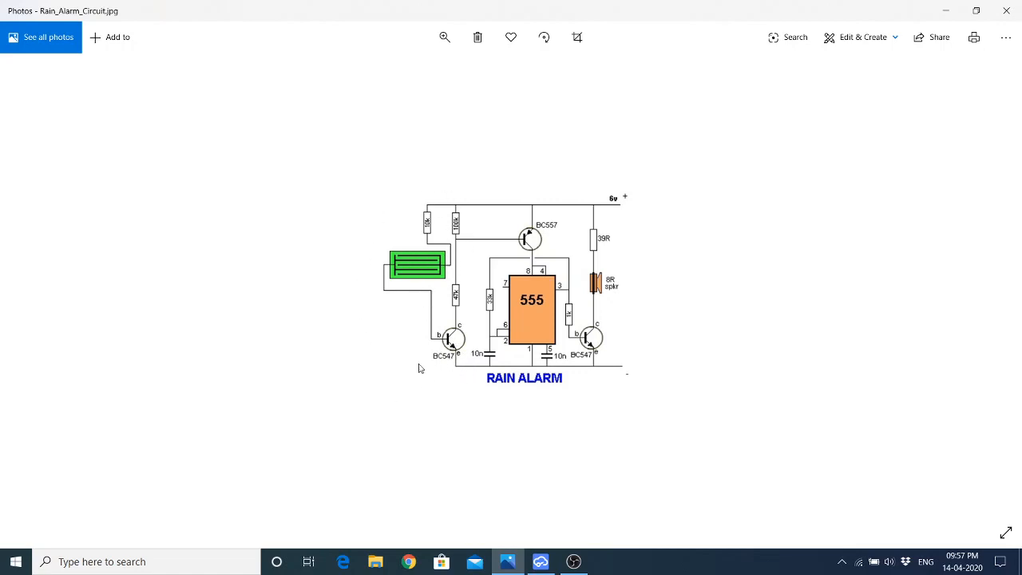
pyautogui.click(542, 563)
pyautogui.click(542, 564)
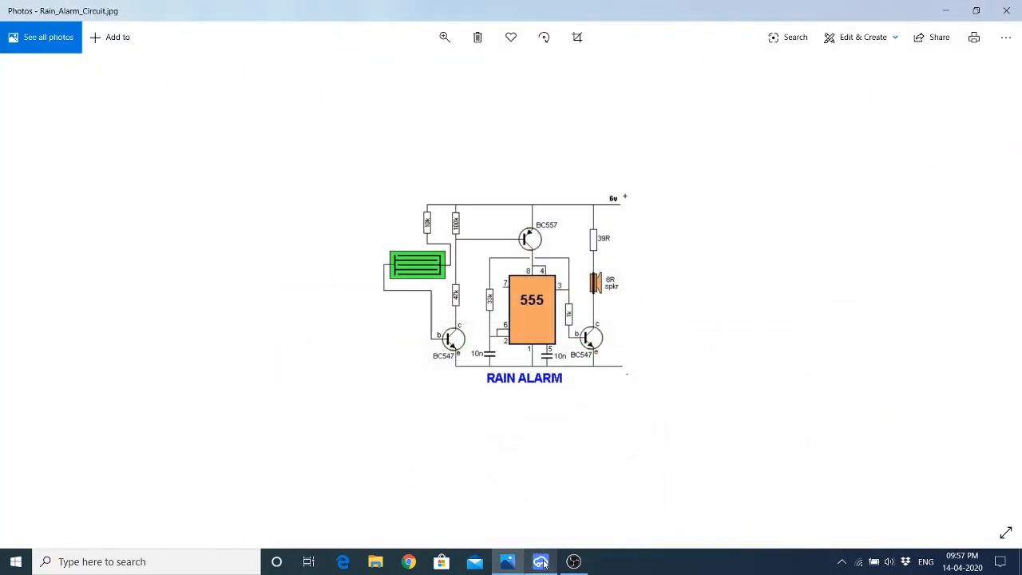
pyautogui.click(542, 564)
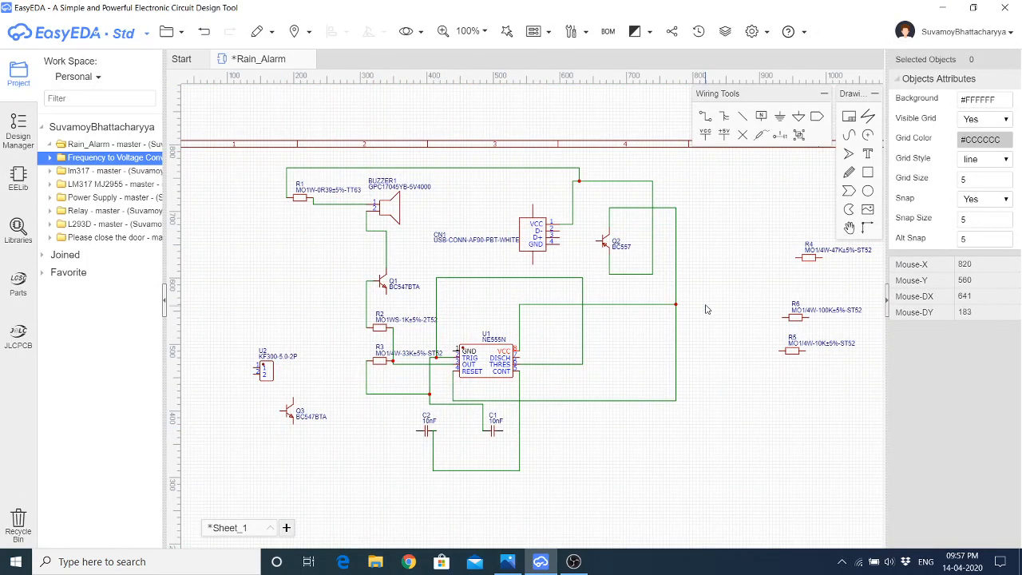
pyautogui.moveTo(796, 321); pyautogui.dragTo(728, 212)
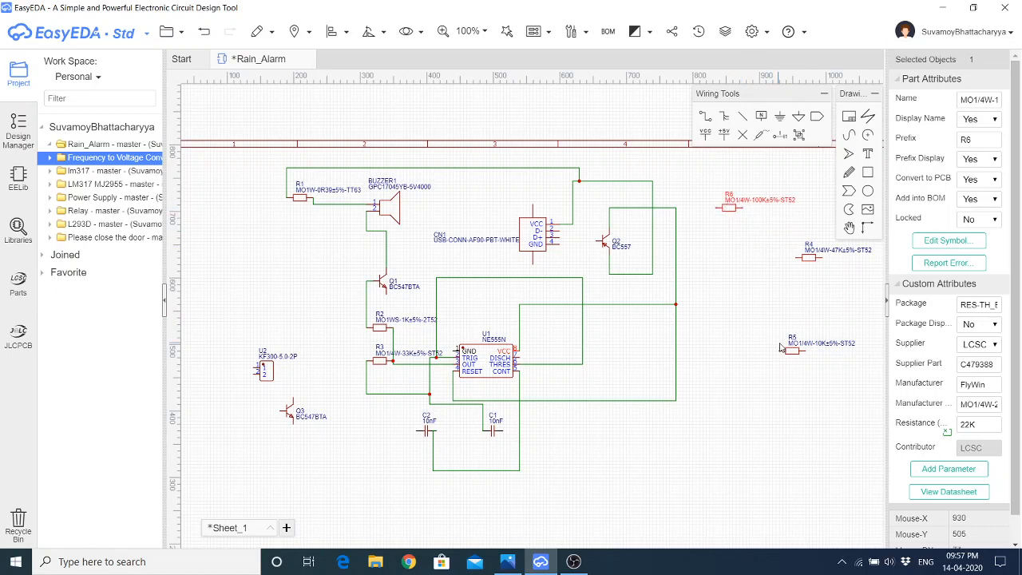
pyautogui.moveTo(790, 354); pyautogui.dragTo(725, 257)
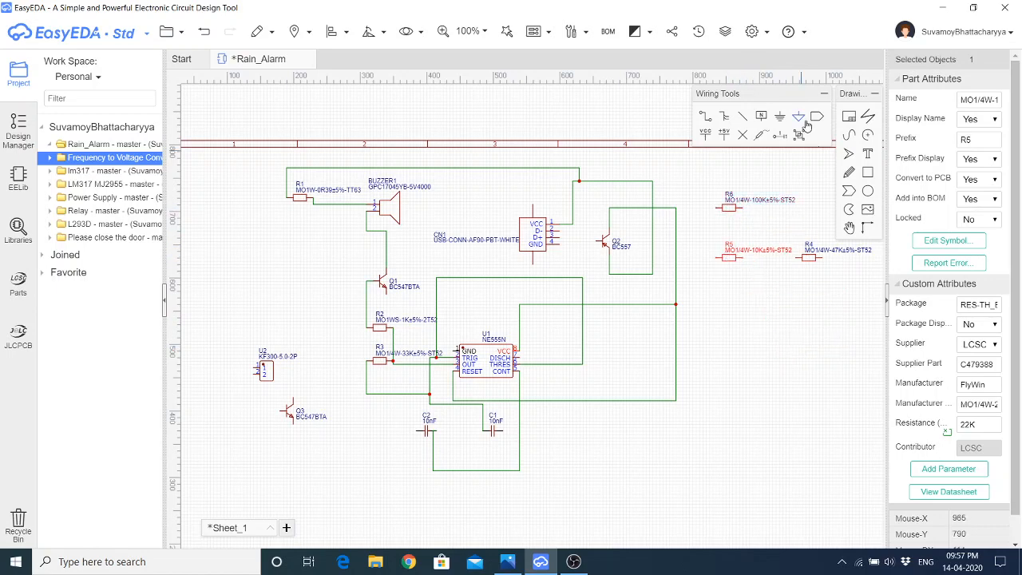
# Wire R6's left end to the supply wire above Q2 and R5's left end to R6's left end
pyautogui.click(707, 117)
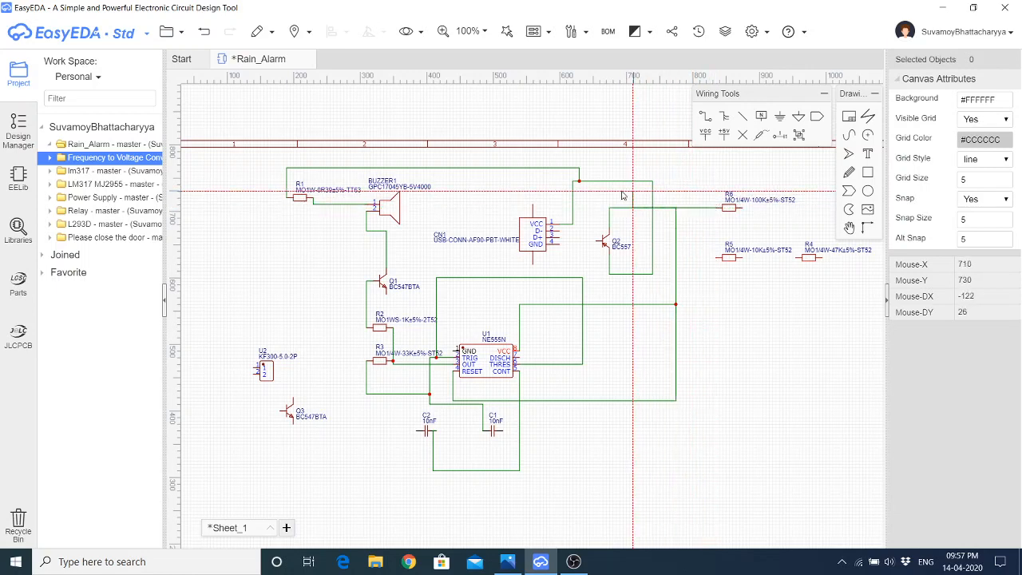
pyautogui.click(715, 207)
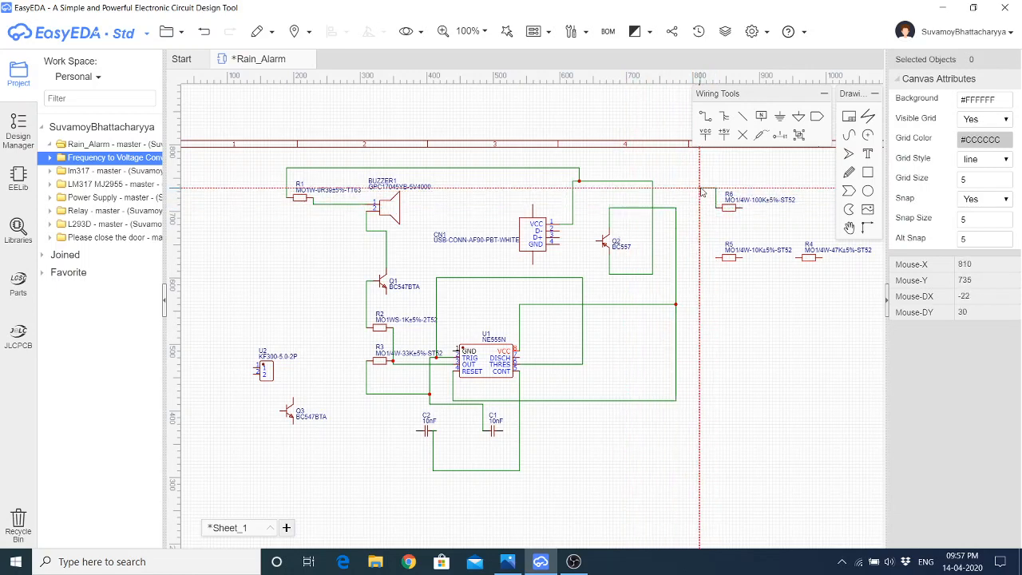
pyautogui.click(652, 185)
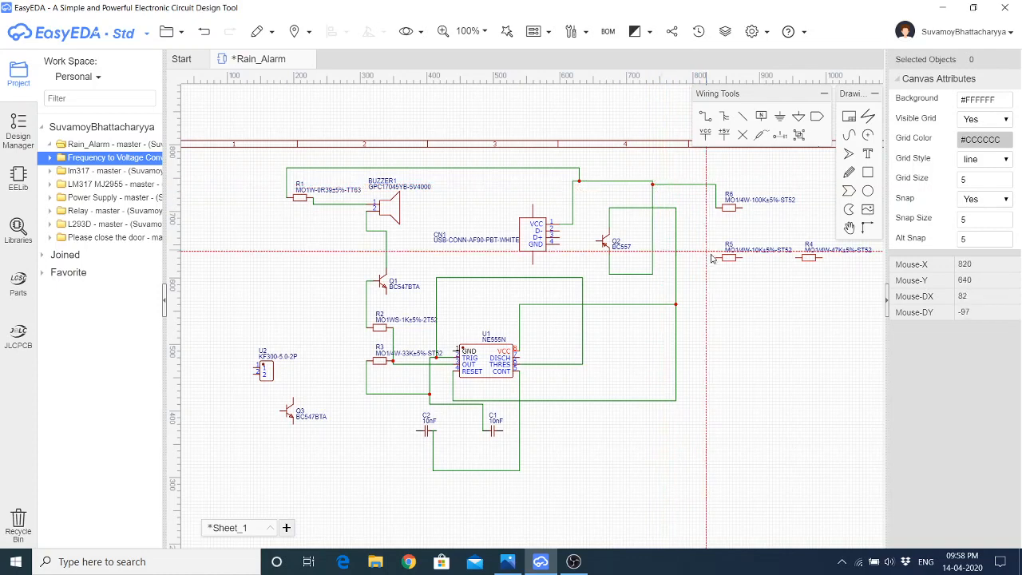
pyautogui.click(716, 257)
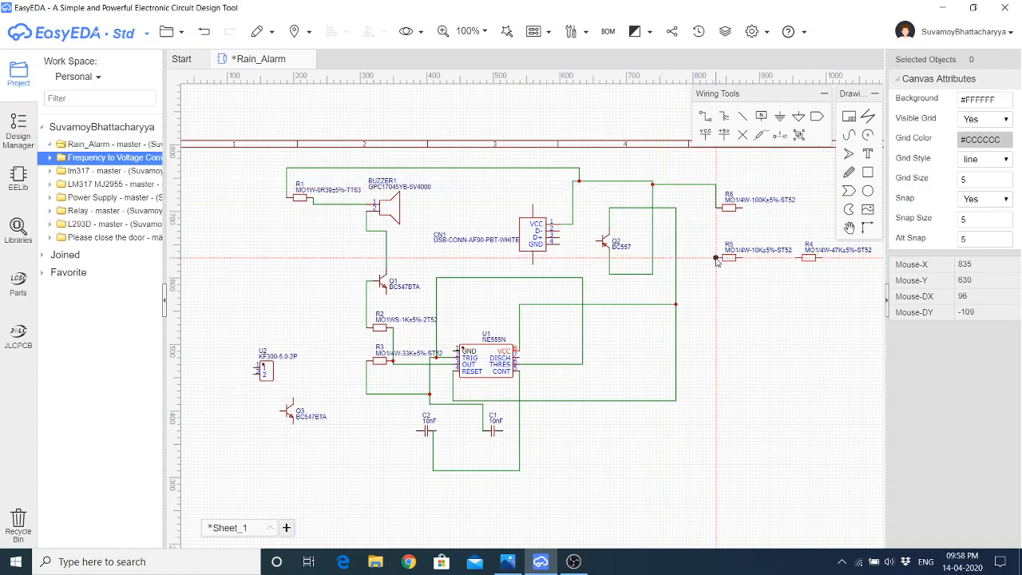
pyautogui.click(716, 208)
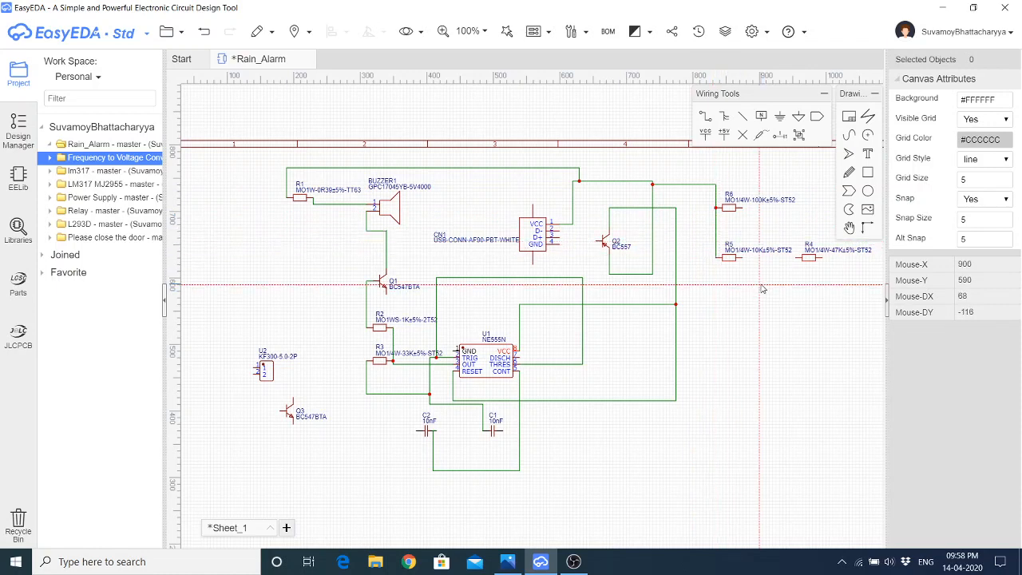
# Check the reference circuit in Photos, then in EasyEDA wire R4's right end to Q3's left pin, the base
pyautogui.click(508, 563)
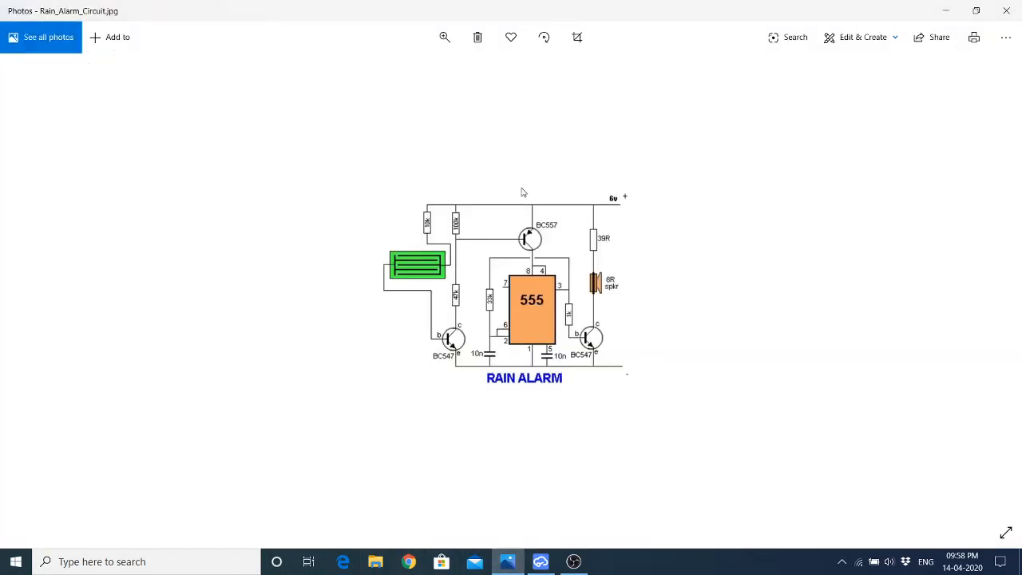
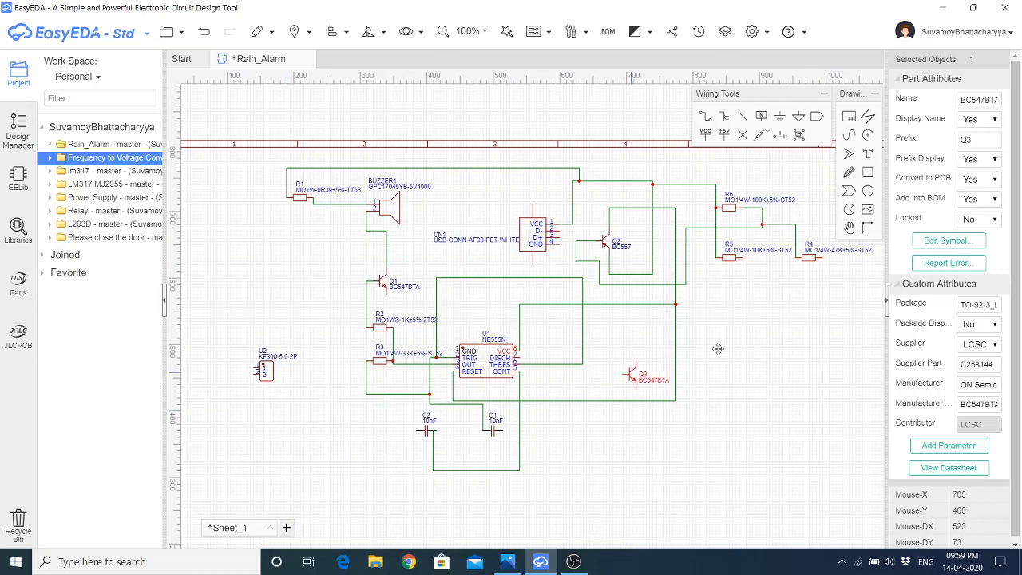
pyautogui.click(704, 118)
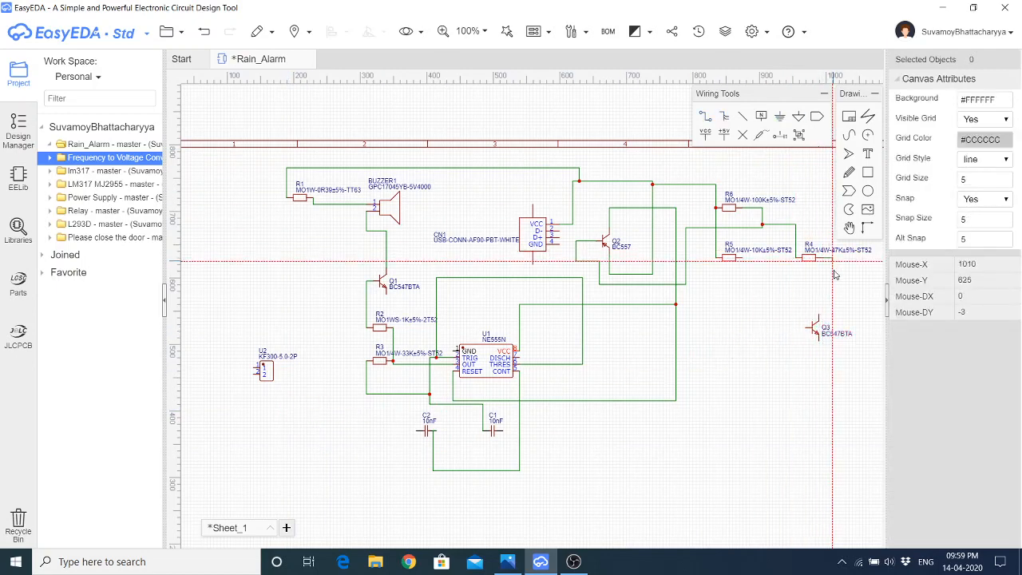
pyautogui.click(782, 286)
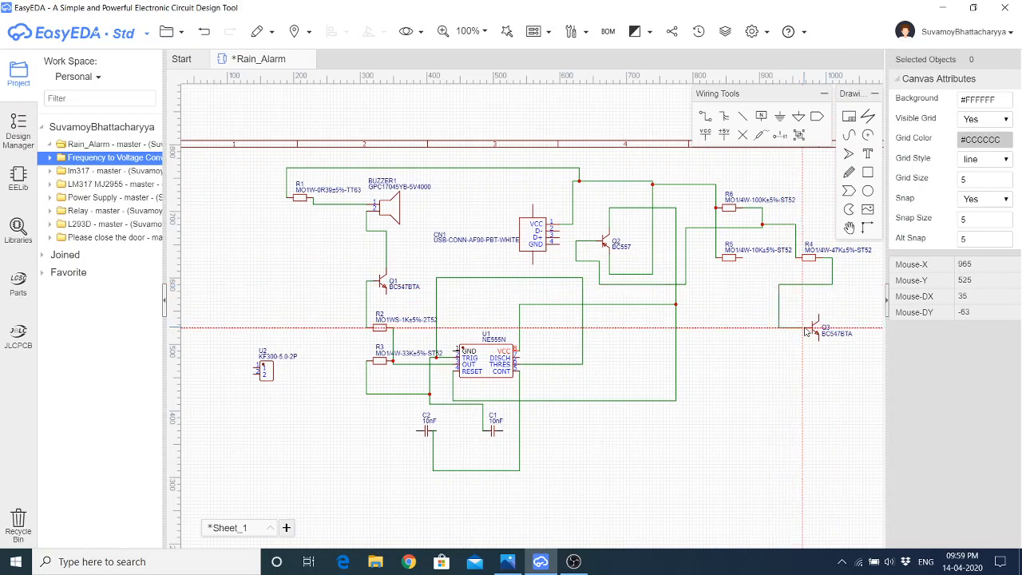
pyautogui.click(806, 328)
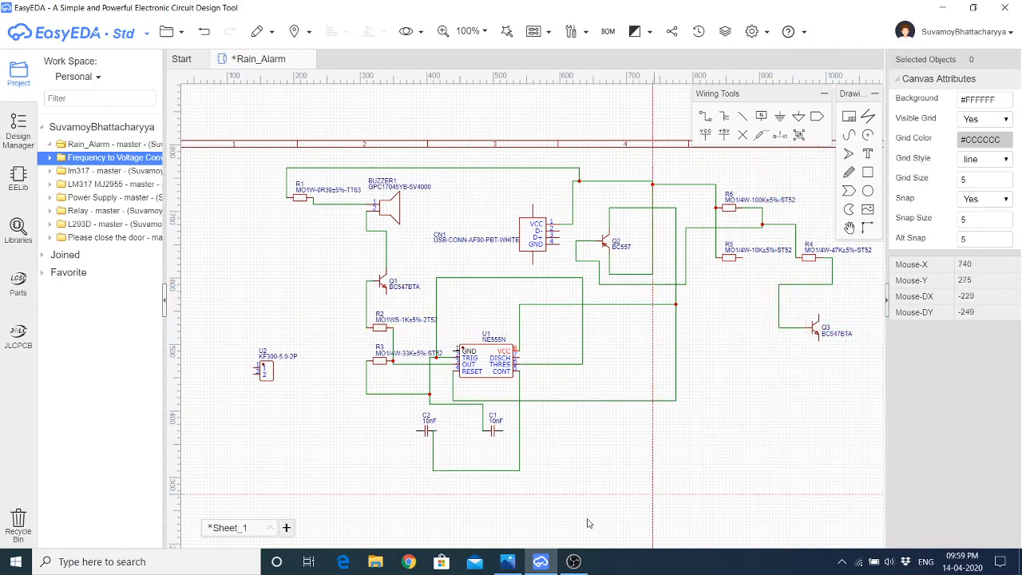
# Check the reference circuit in Photos, then in EasyEDA delete the wire between R4 and Q3's base and wire R4's right end to Q3's upper pin
pyautogui.click(508, 564)
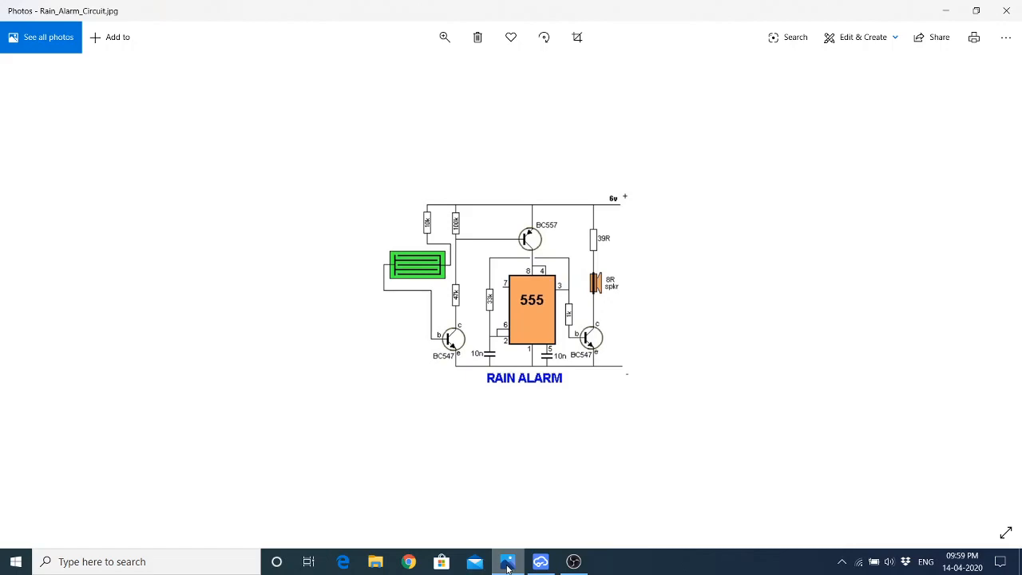
pyautogui.click(508, 564)
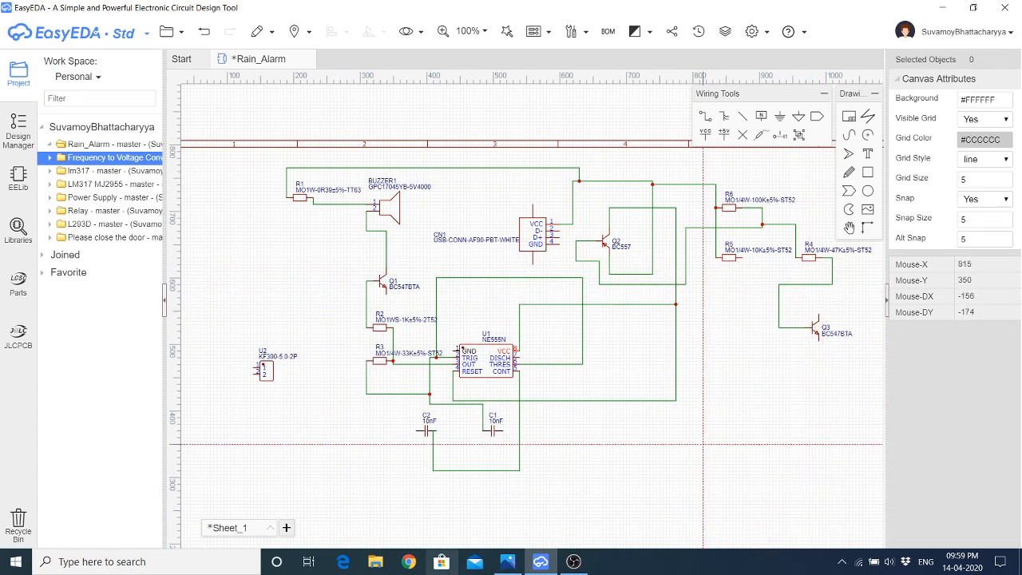
pyautogui.click(507, 561)
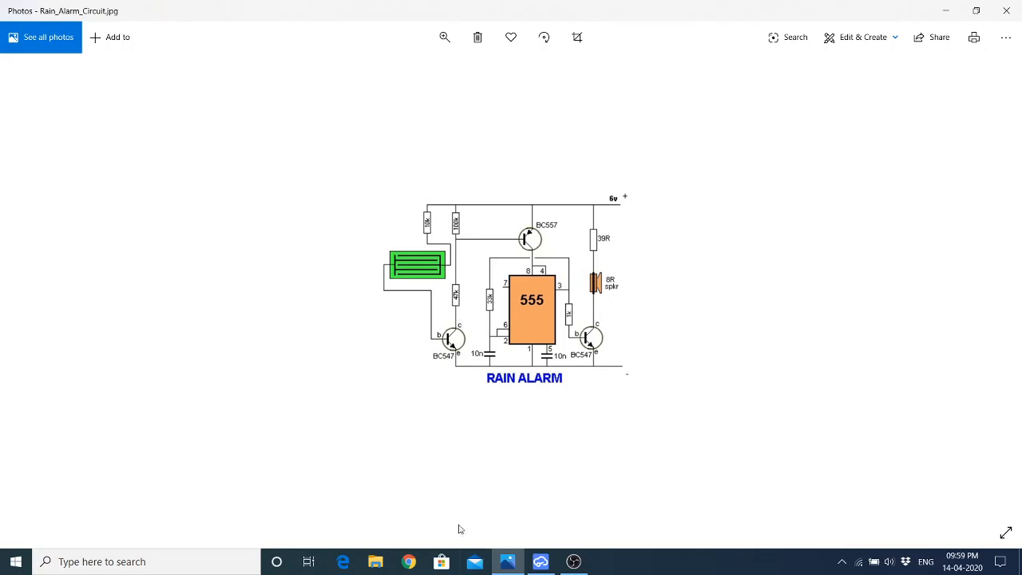
pyautogui.click(540, 561)
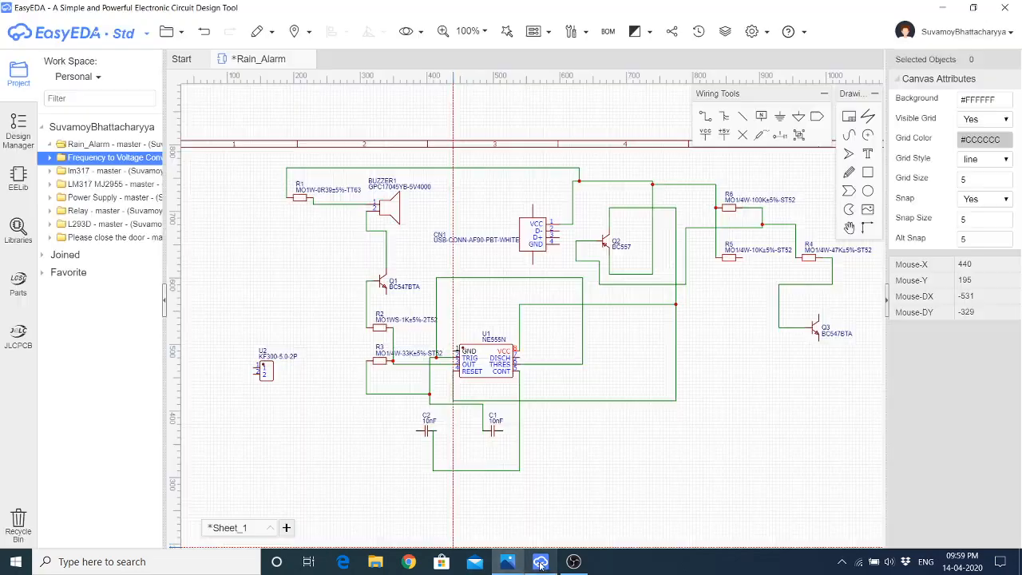
pyautogui.click(779, 316)
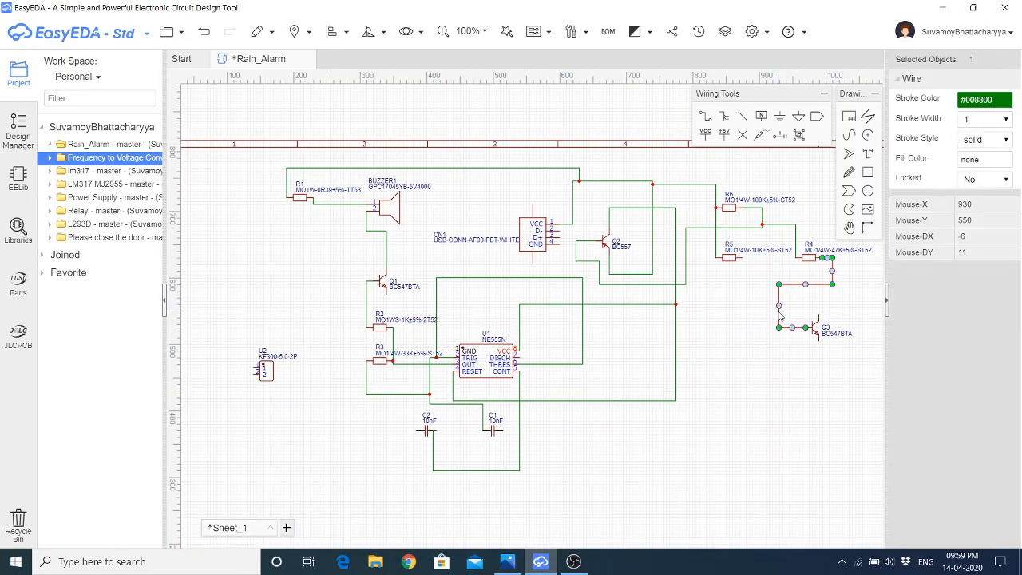
pyautogui.press('Delete')
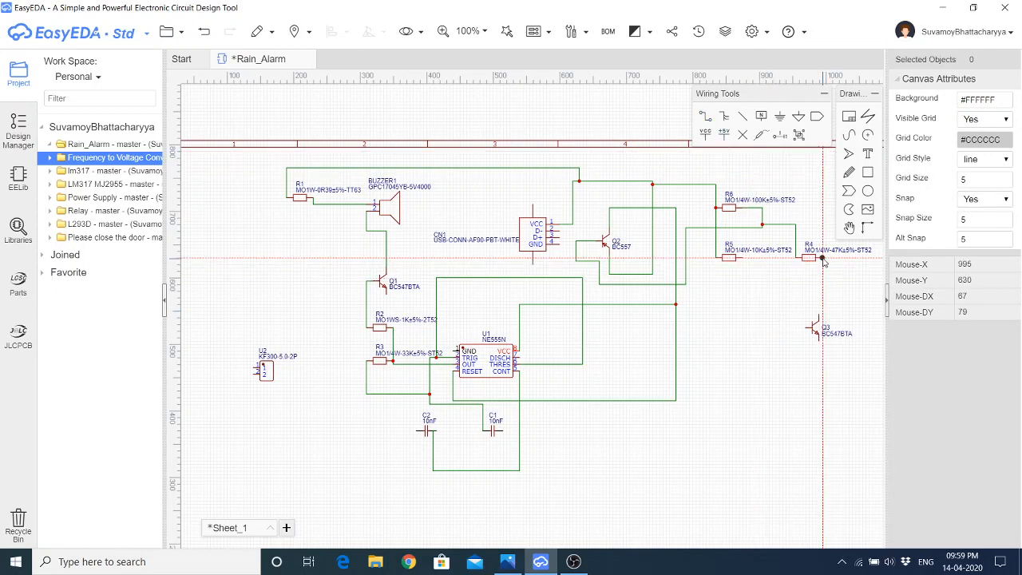
pyautogui.click(820, 317)
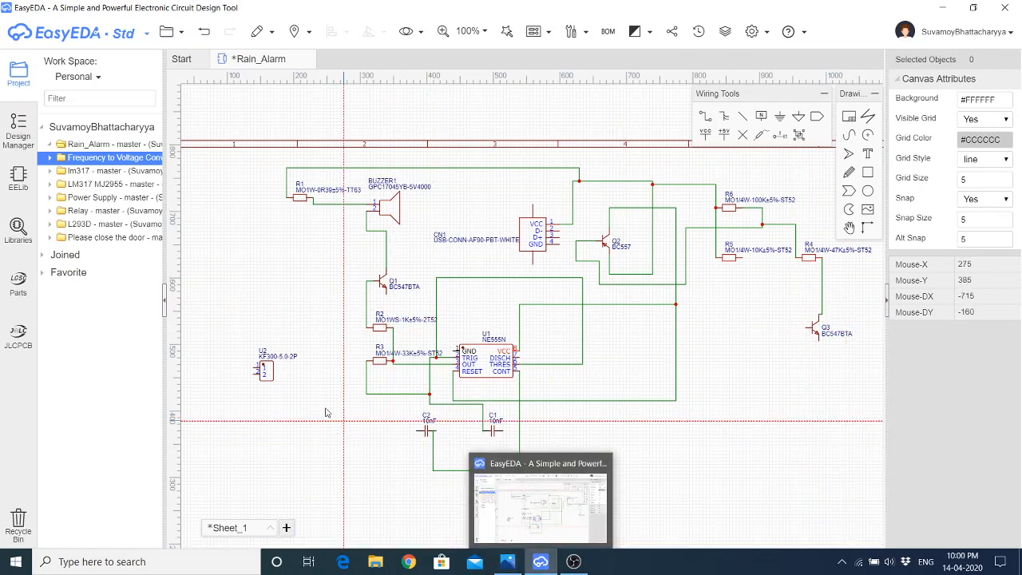
# Move the U2 connector below and left of Q3, and wire Q3's base to U2's pin 1
pyautogui.moveTo(269, 371)
pyautogui.mouseDown()
pyautogui.moveTo(744, 402)
pyautogui.moveTo(810, 371)
pyautogui.moveTo(759, 359)
pyautogui.mouseUp()
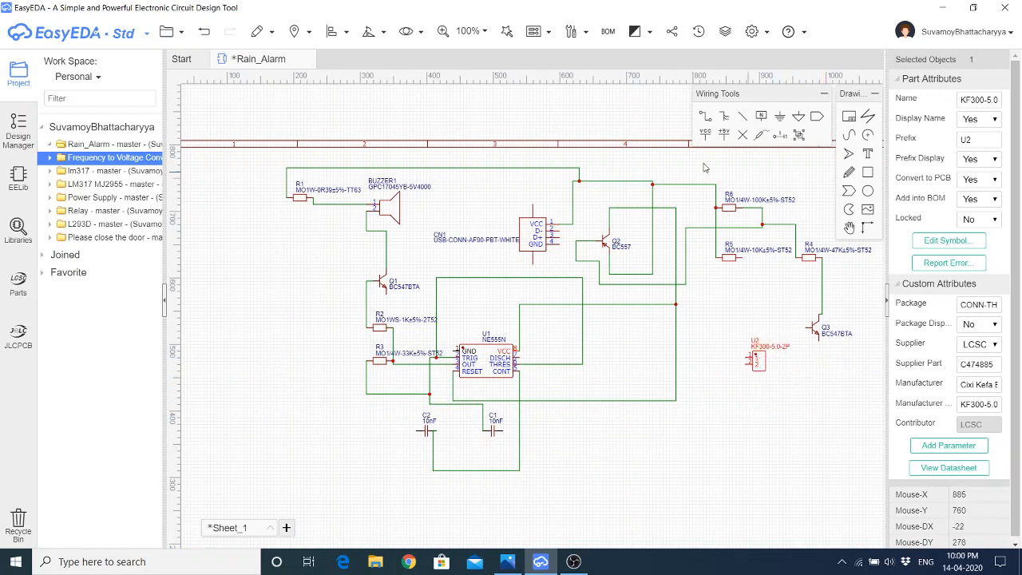
pyautogui.click(705, 117)
pyautogui.click(804, 328)
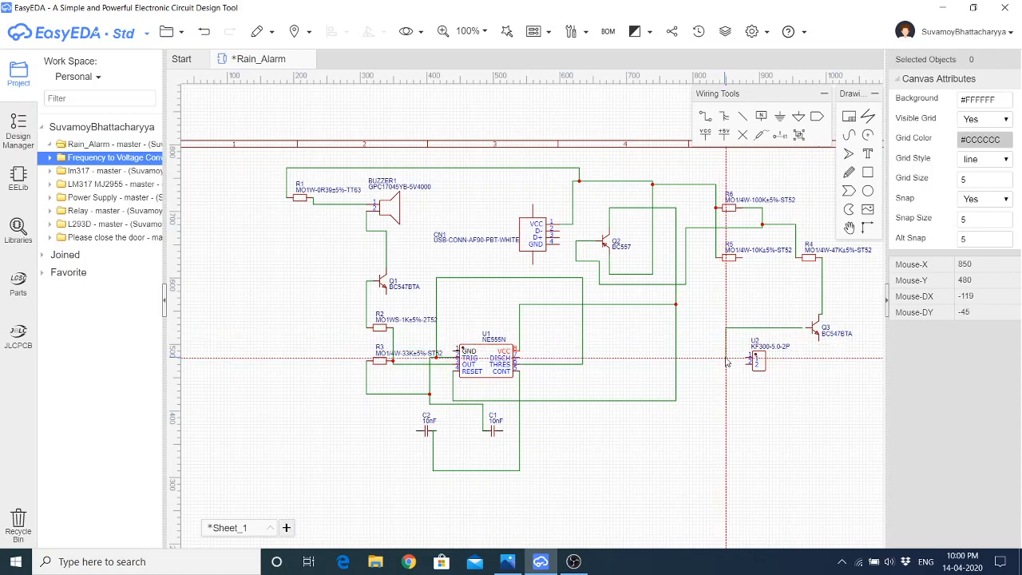
pyautogui.click(726, 357)
pyautogui.click(746, 358)
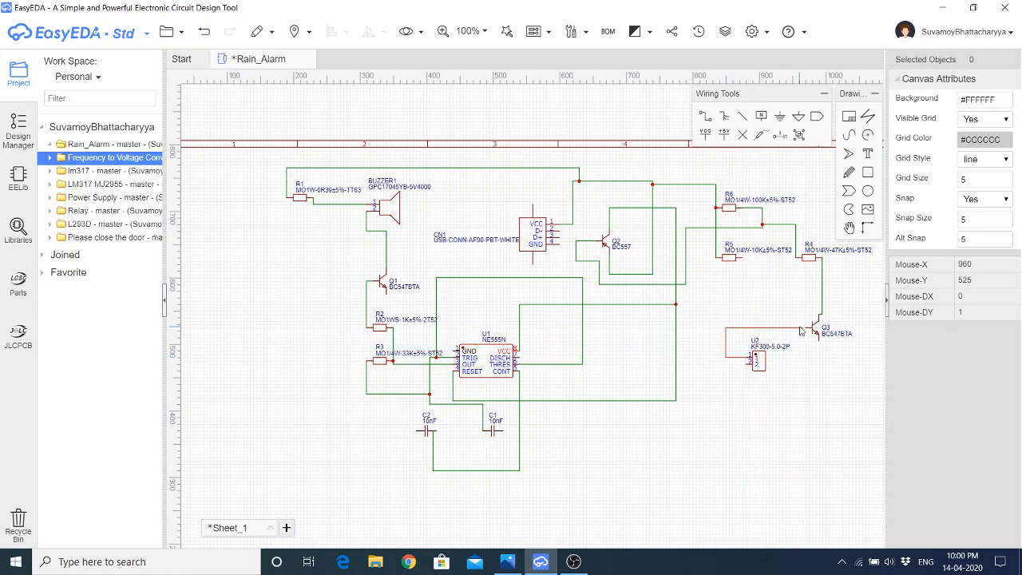
pyautogui.click(801, 330)
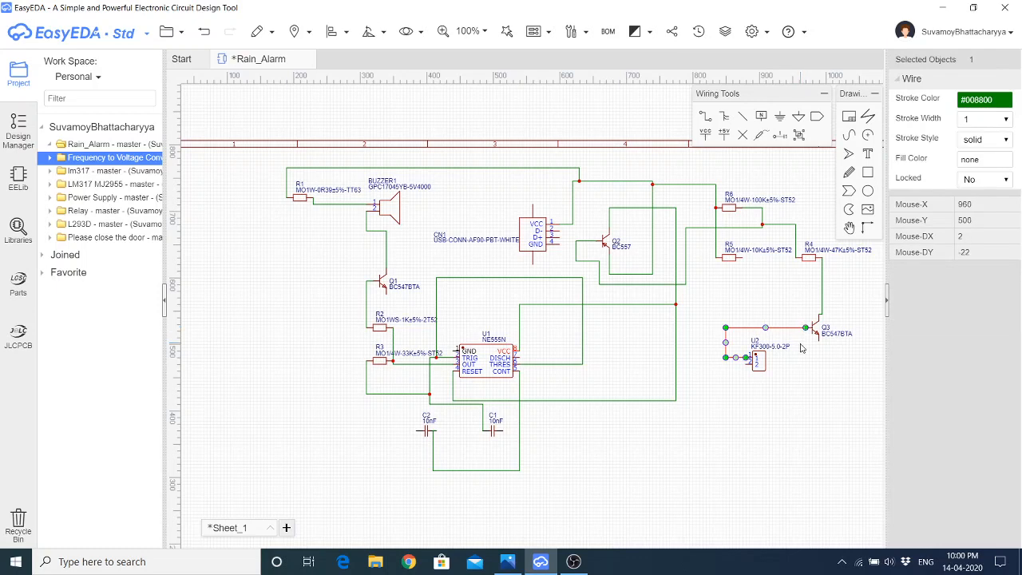
pyautogui.click(812, 379)
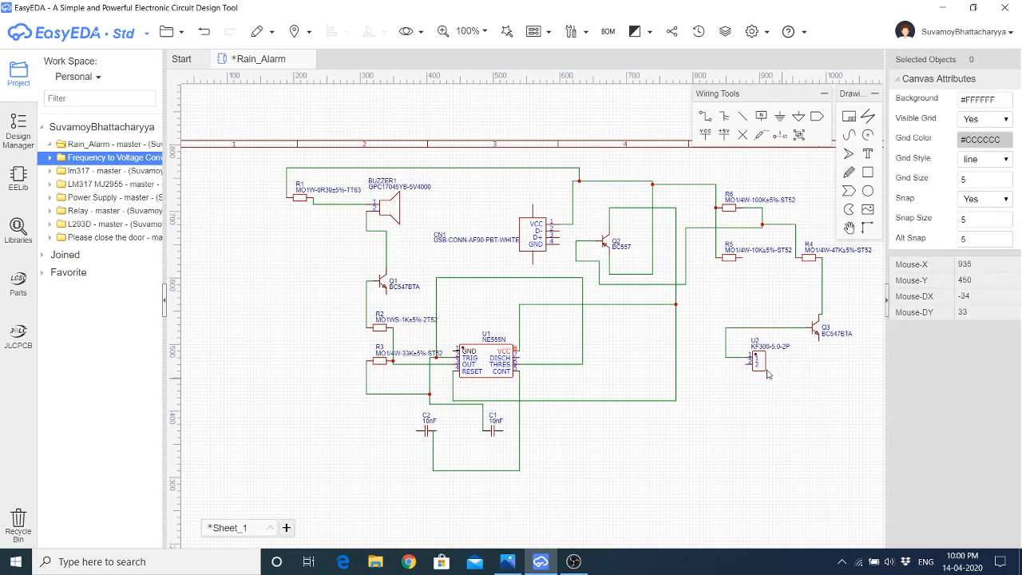
# Check the reference circuit in Photos, then in EasyEDA wire U2's pin 2 to R5's right end
pyautogui.click(517, 561)
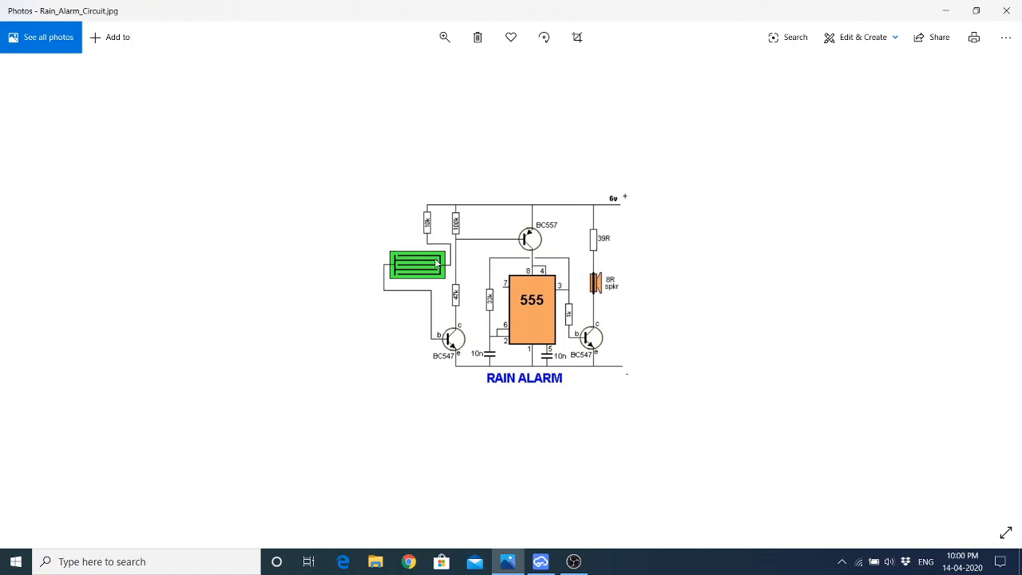
pyautogui.click(541, 561)
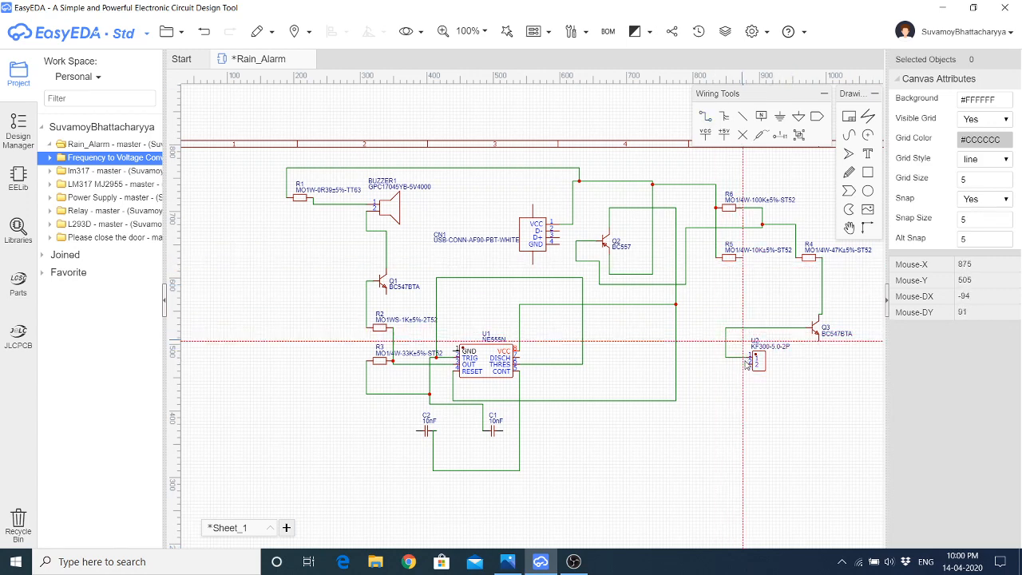
pyautogui.click(745, 365)
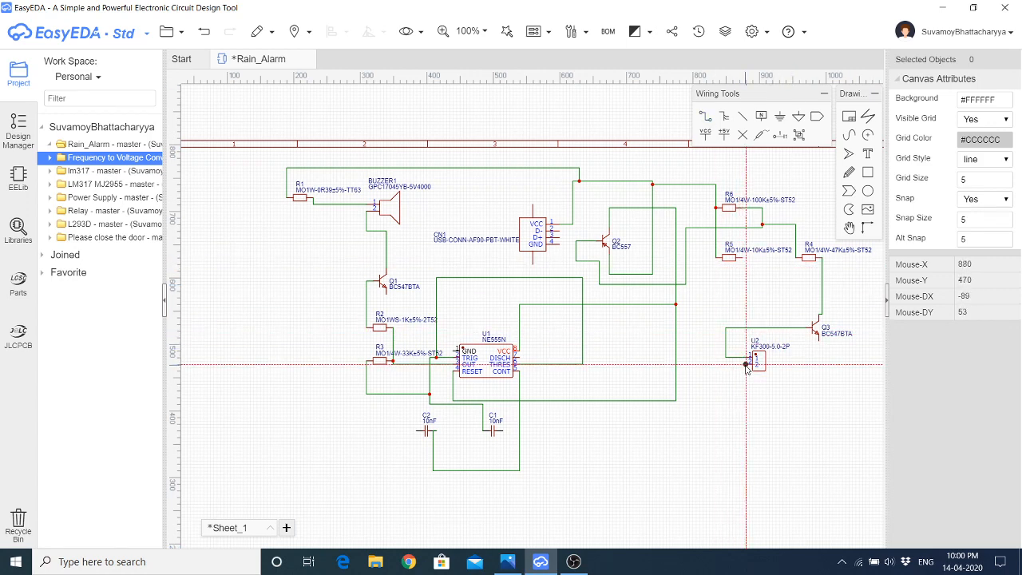
pyautogui.click(706, 290)
pyautogui.click(748, 260)
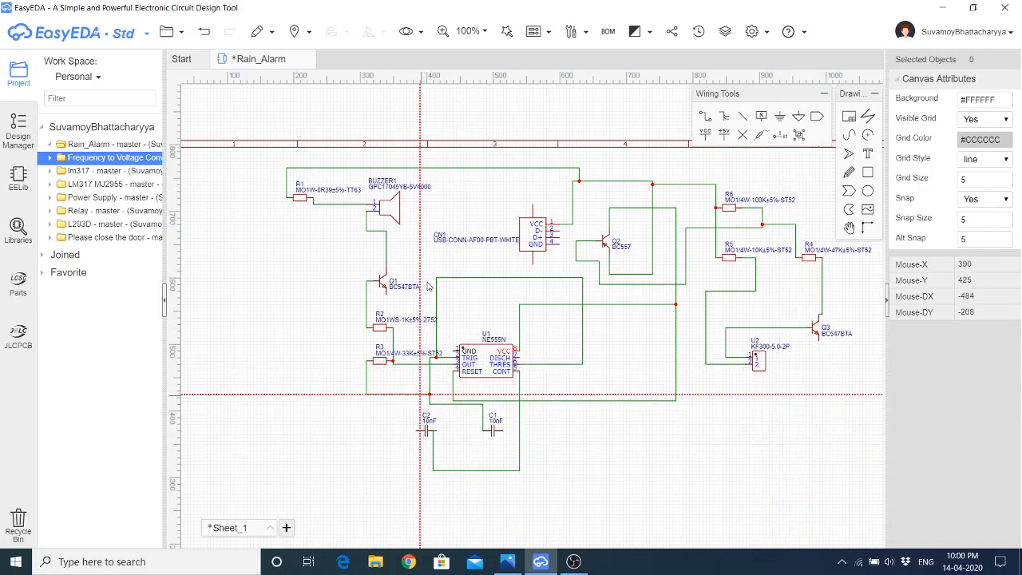
# Place a ground symbol to the upper left of CN1 and wire it to CN1's upper shield pin
pyautogui.click(649, 31)
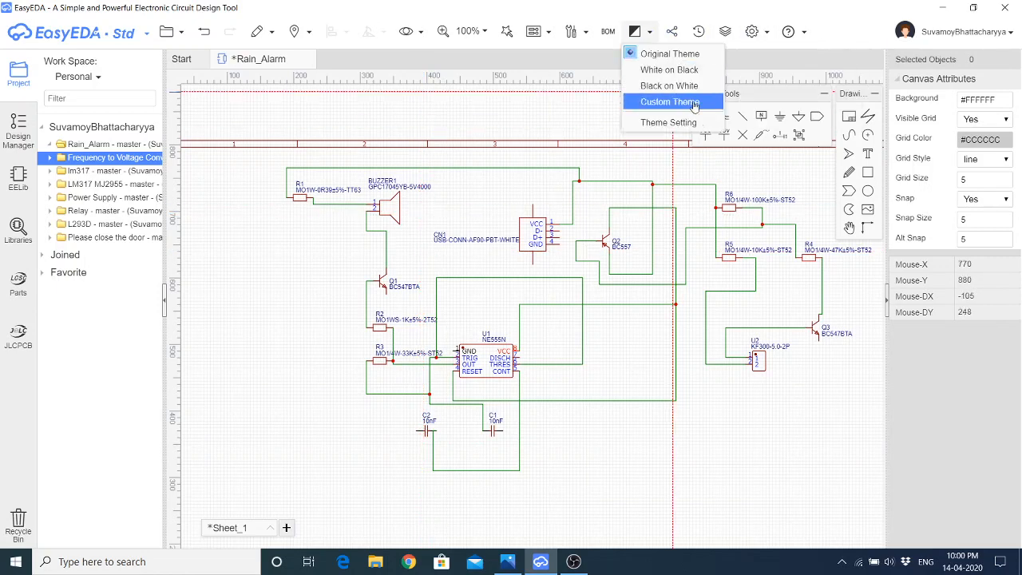
pyautogui.click(780, 117)
pyautogui.click(501, 204)
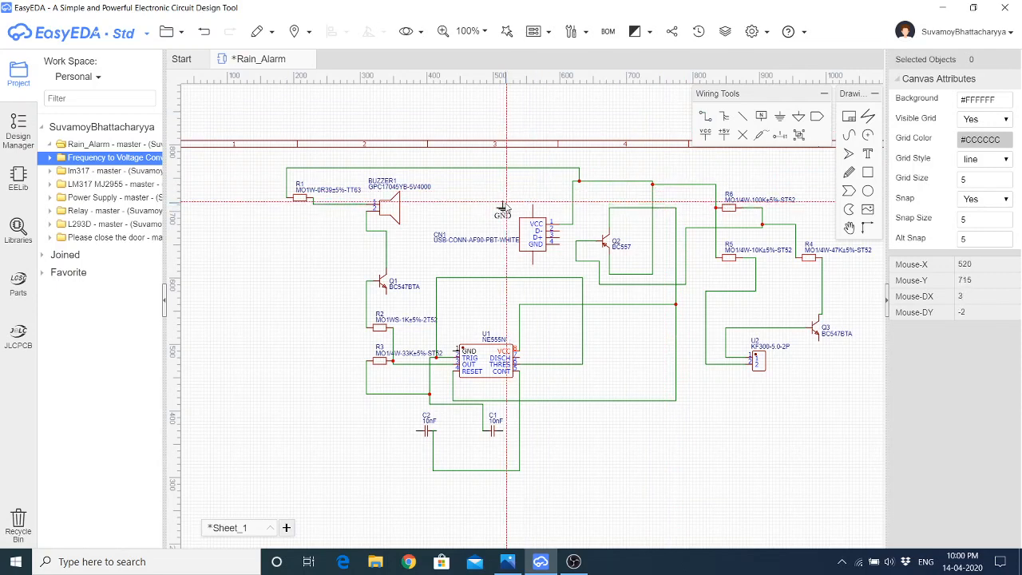
pyautogui.click(502, 202)
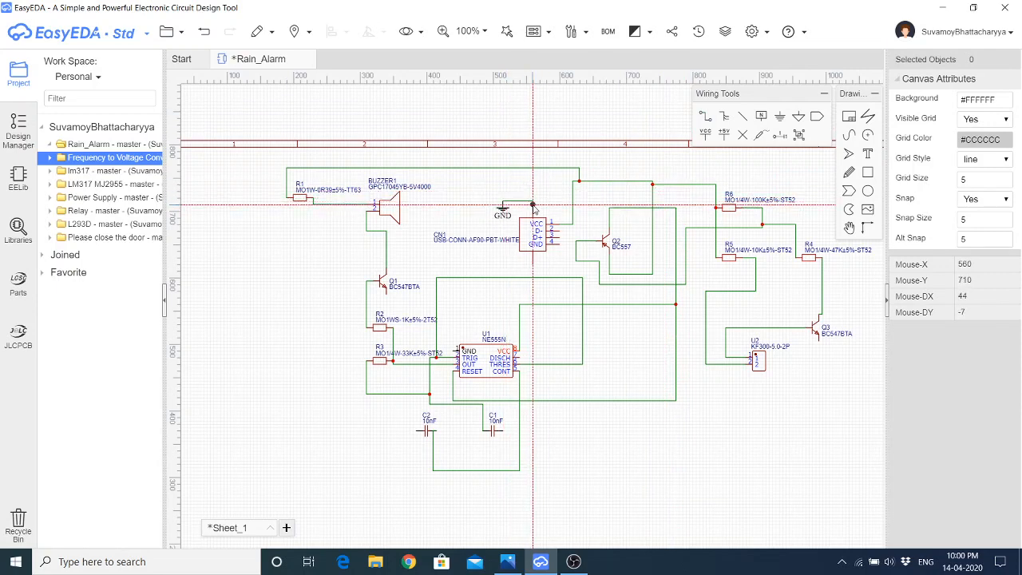
pyautogui.click(533, 205)
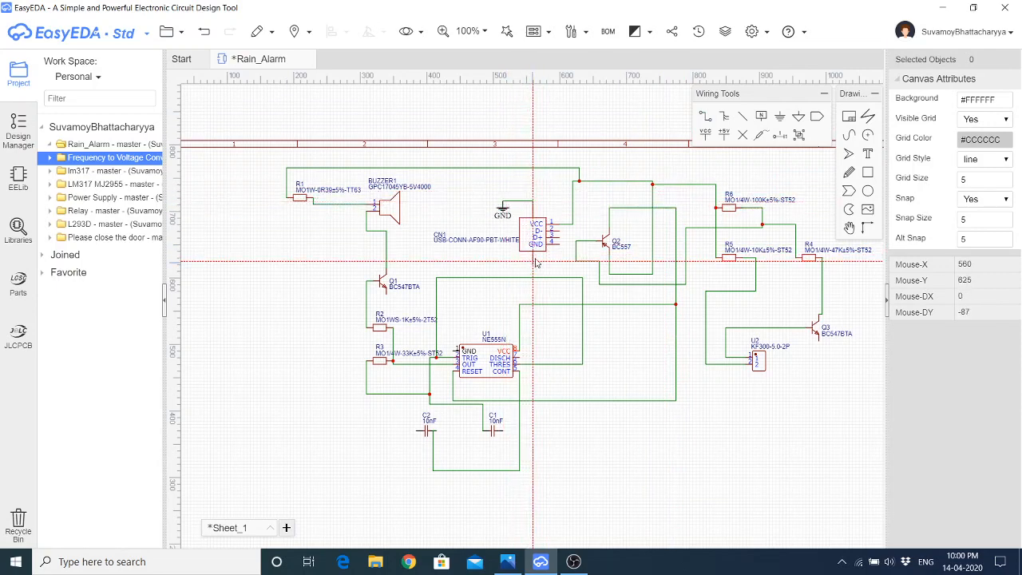
# Place ground symbols below-left of CN1, below its pin 4, left of Q1, below C2, C1 and Q3, and above U1, connecting pin 4 to its ground
pyautogui.click(780, 118)
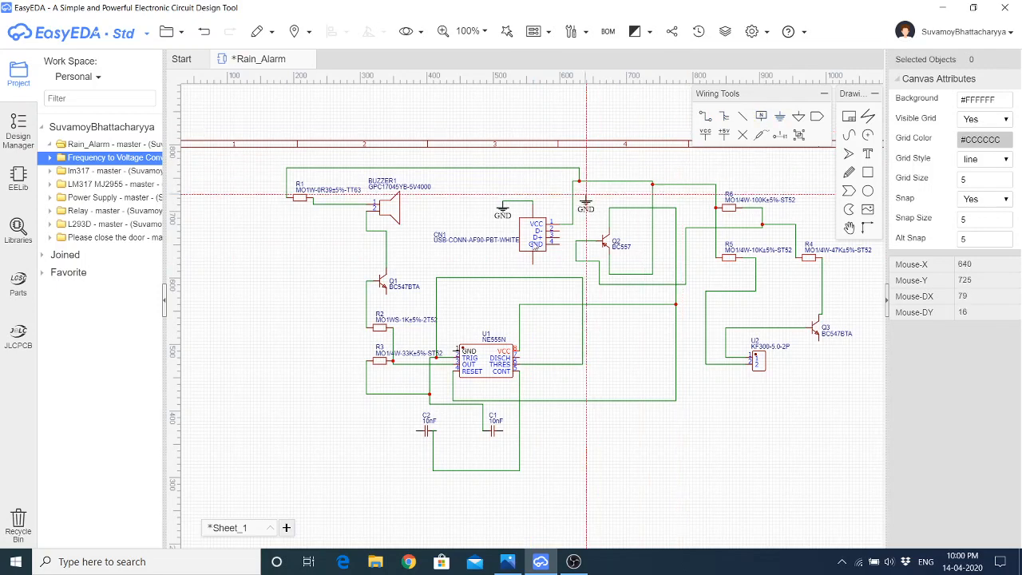
pyautogui.click(493, 262)
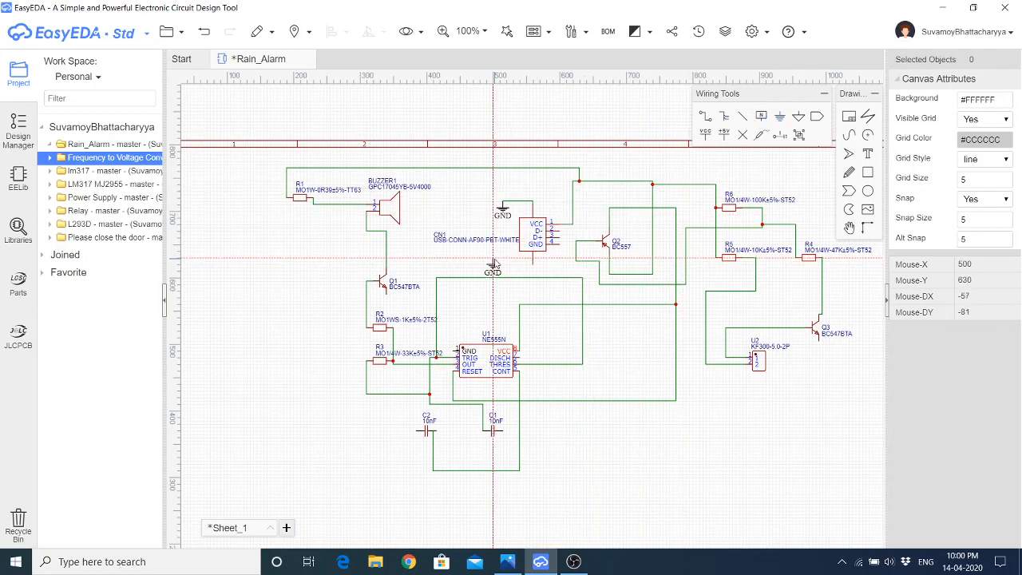
pyautogui.click(561, 253)
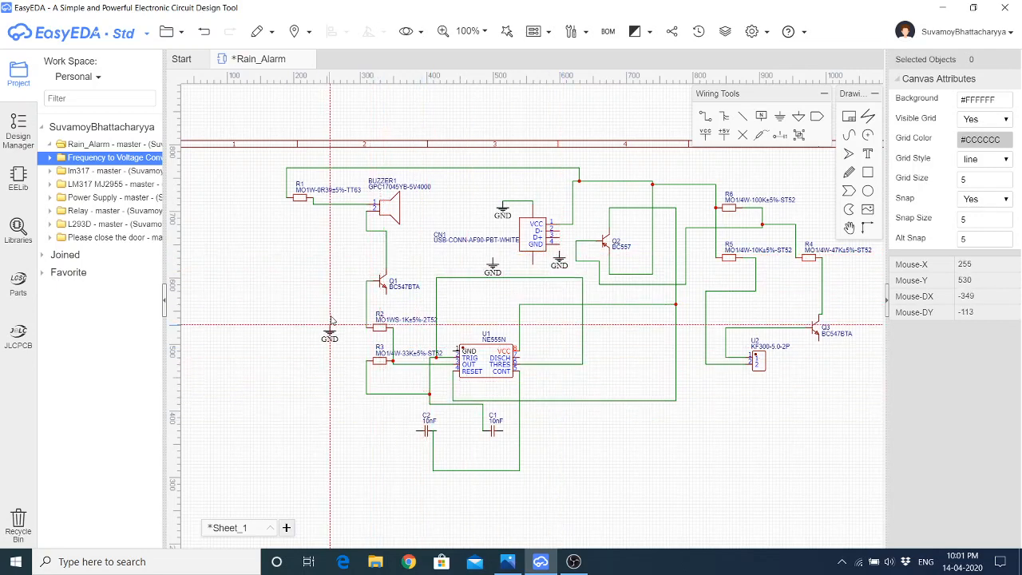
pyautogui.click(333, 290)
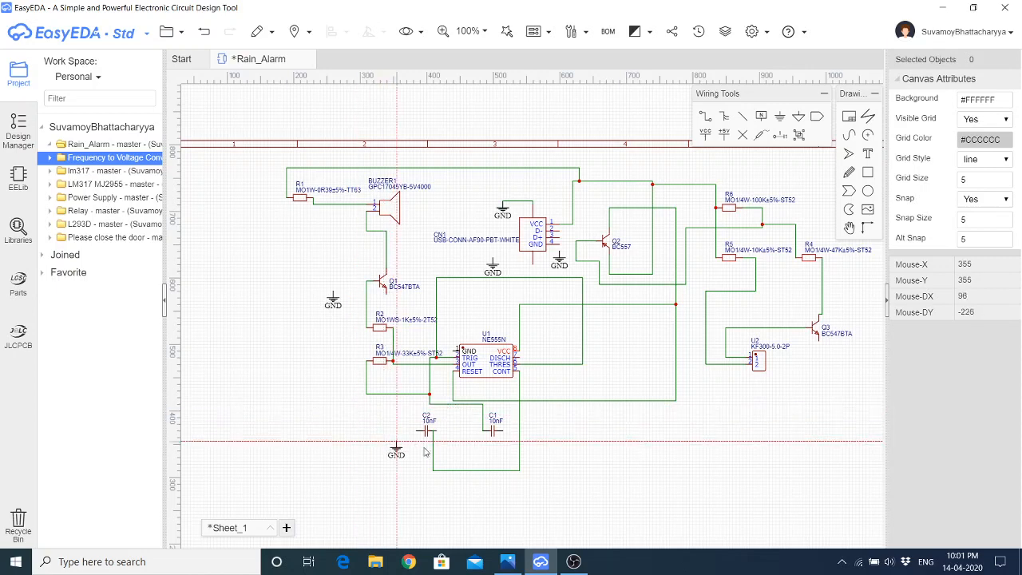
pyautogui.click(396, 449)
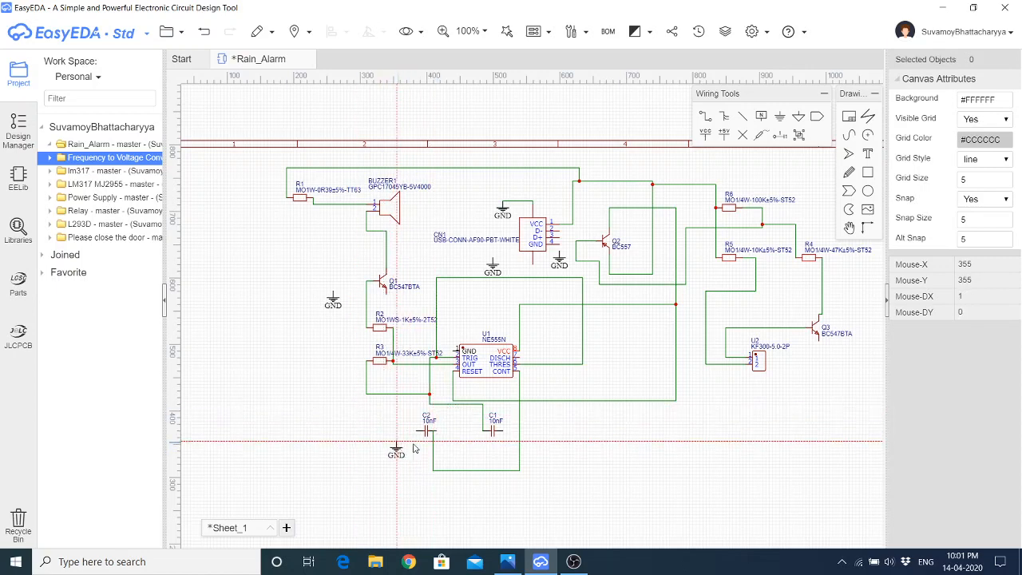
pyautogui.click(503, 448)
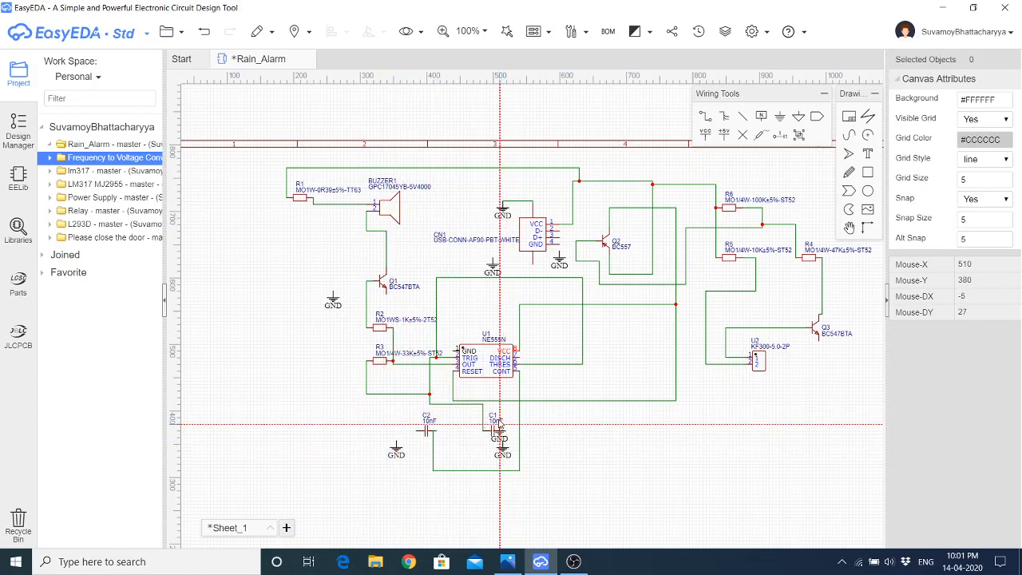
pyautogui.click(460, 304)
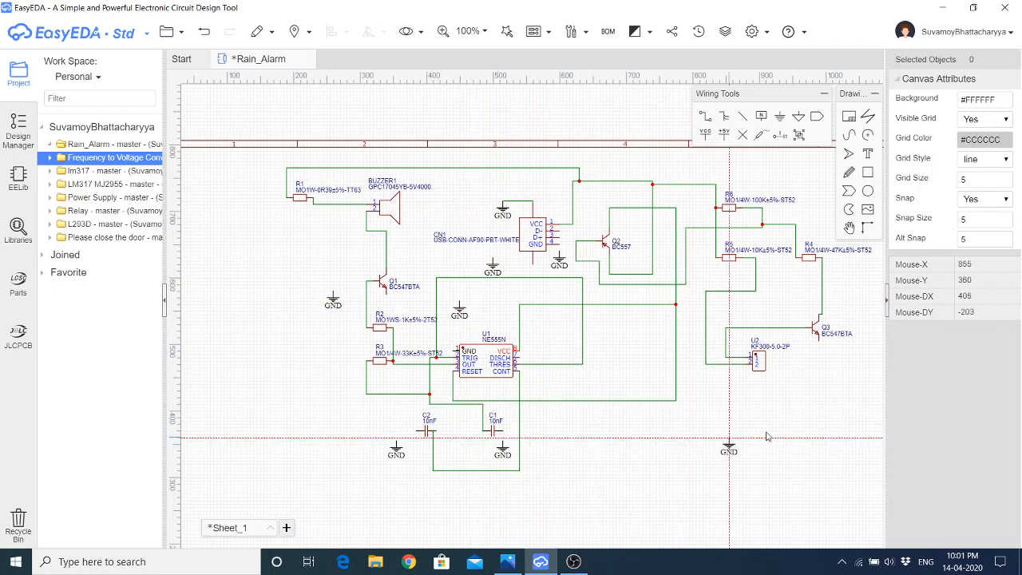
pyautogui.click(819, 359)
pyautogui.press('Escape')
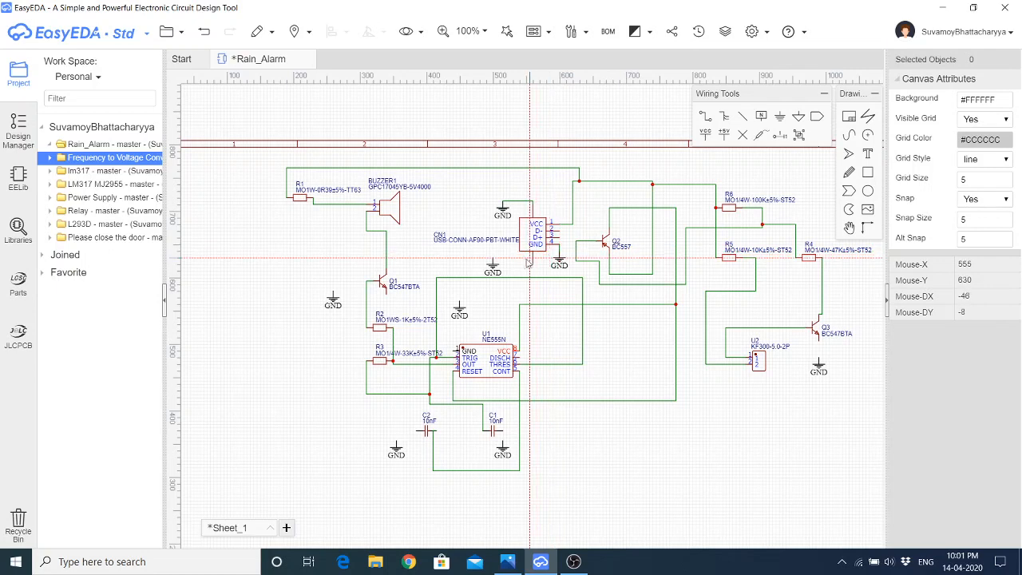
# Wire CN1's lower shield pin and Q1's emitter to their adjacent ground symbols
pyautogui.click(492, 260)
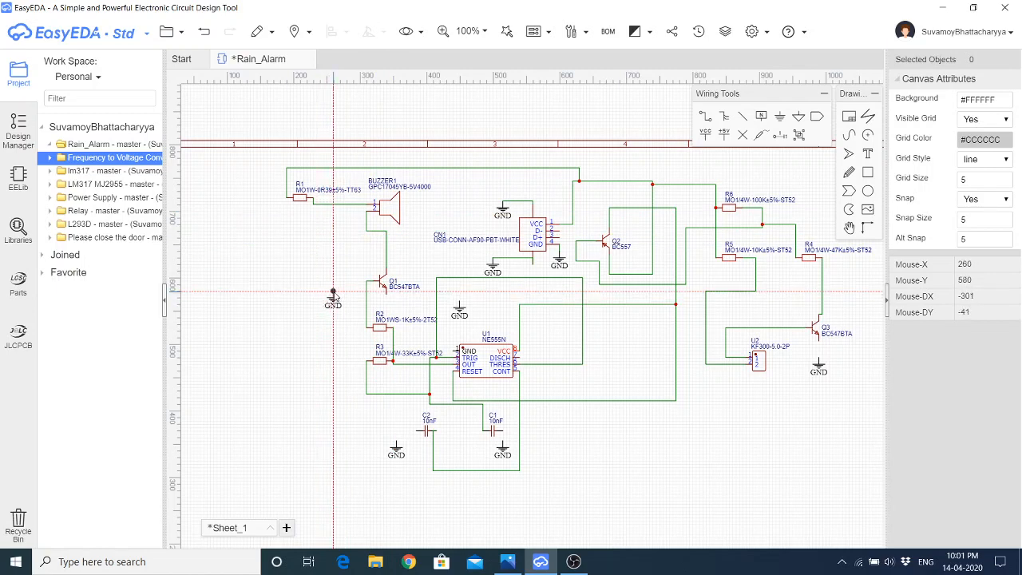
pyautogui.click(332, 292)
pyautogui.click(387, 294)
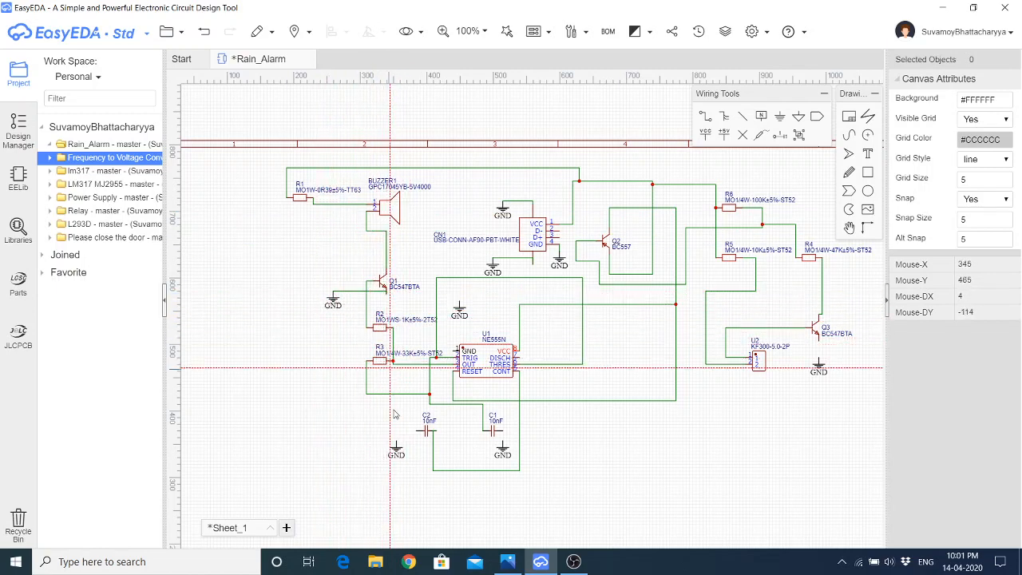
# Wire C2's left end, C1's right end and U1's pin 1 to their nearby ground symbols
pyautogui.click(396, 443)
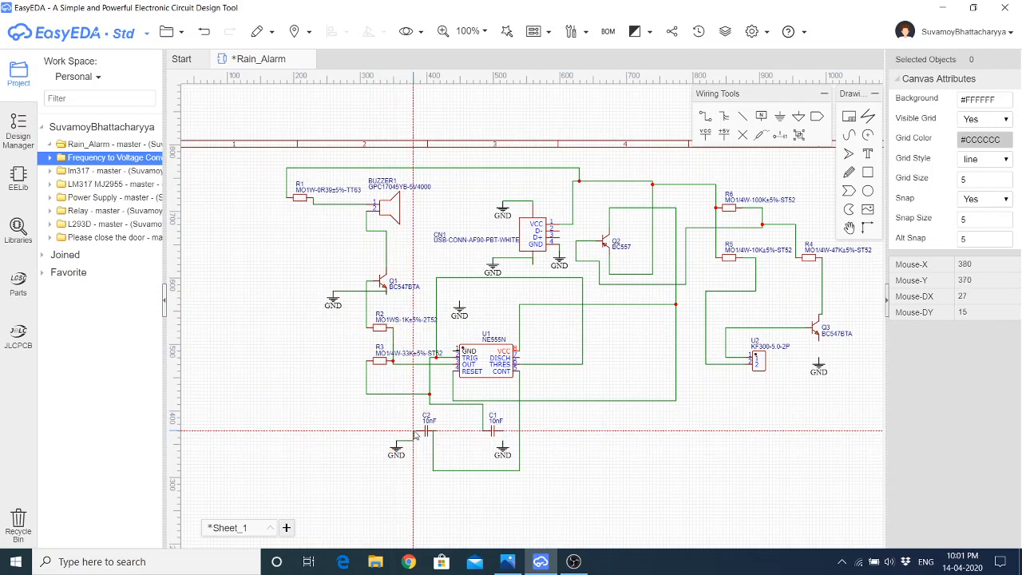
pyautogui.click(416, 431)
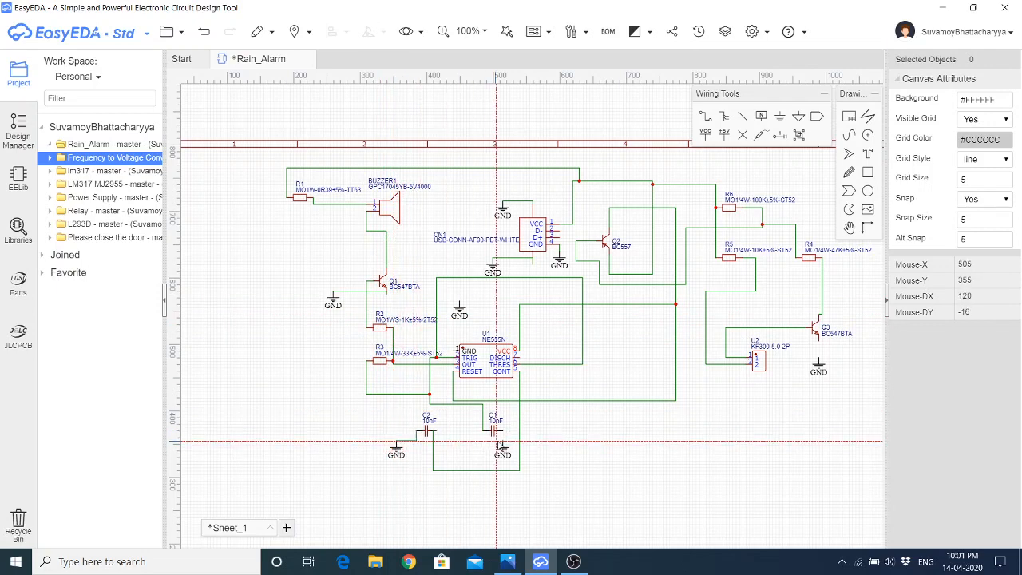
pyautogui.click(501, 441)
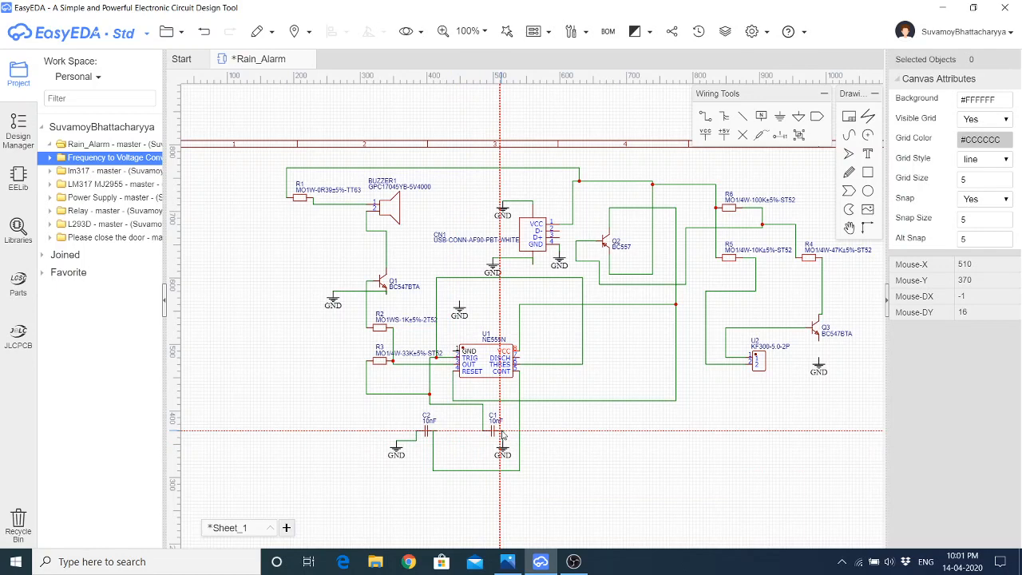
pyautogui.click(503, 428)
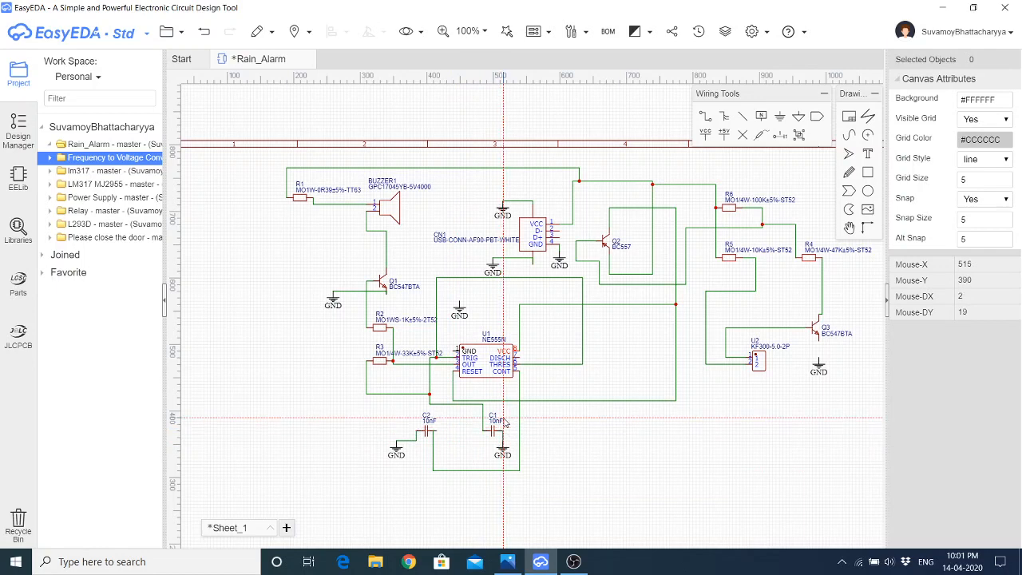
pyautogui.click(442, 302)
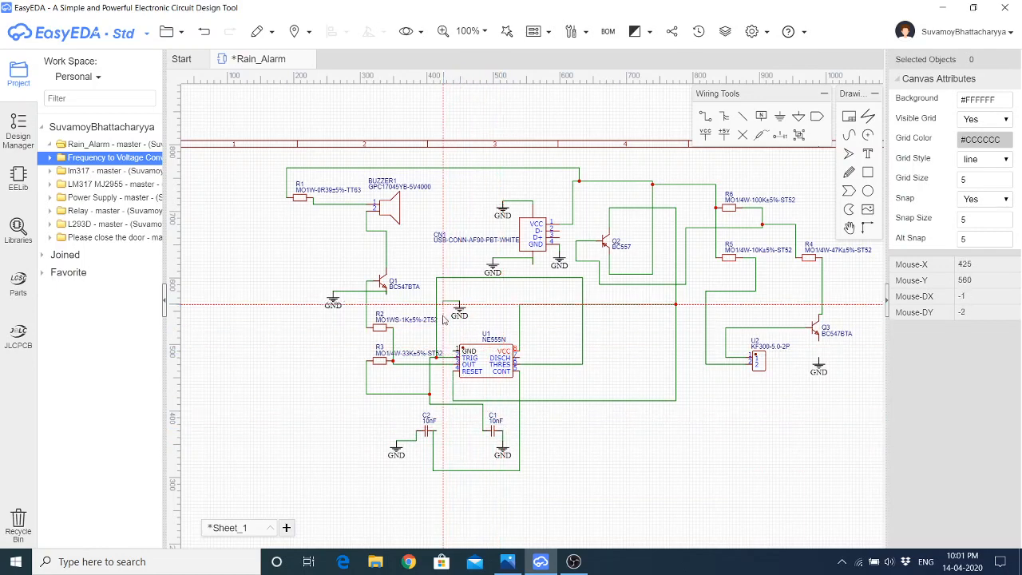
pyautogui.click(452, 349)
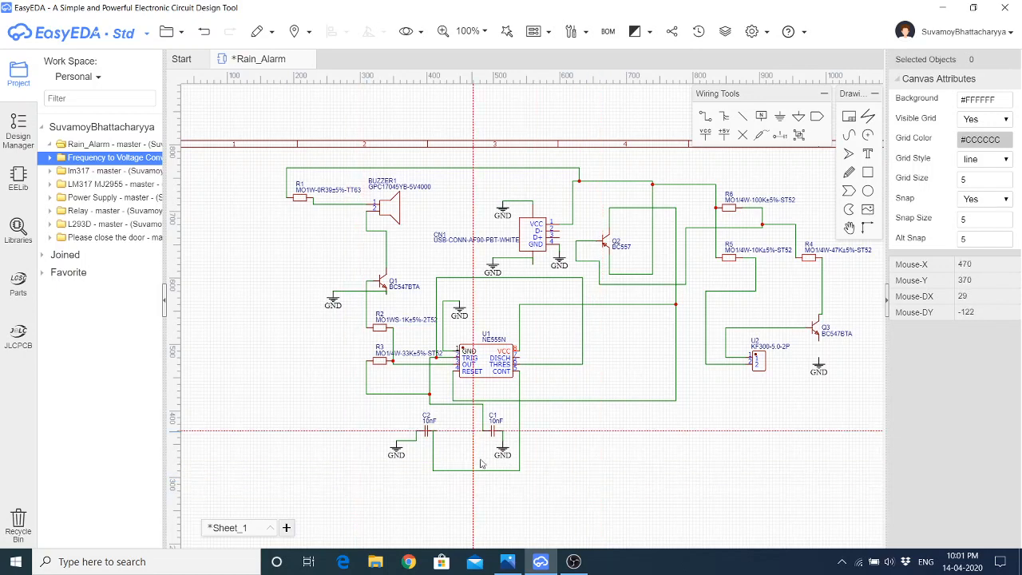
# Compare the schematic with the reference circuit in Photos, then in EasyEDA wire Q3's emitter to the ground symbol below it
pyautogui.click(517, 564)
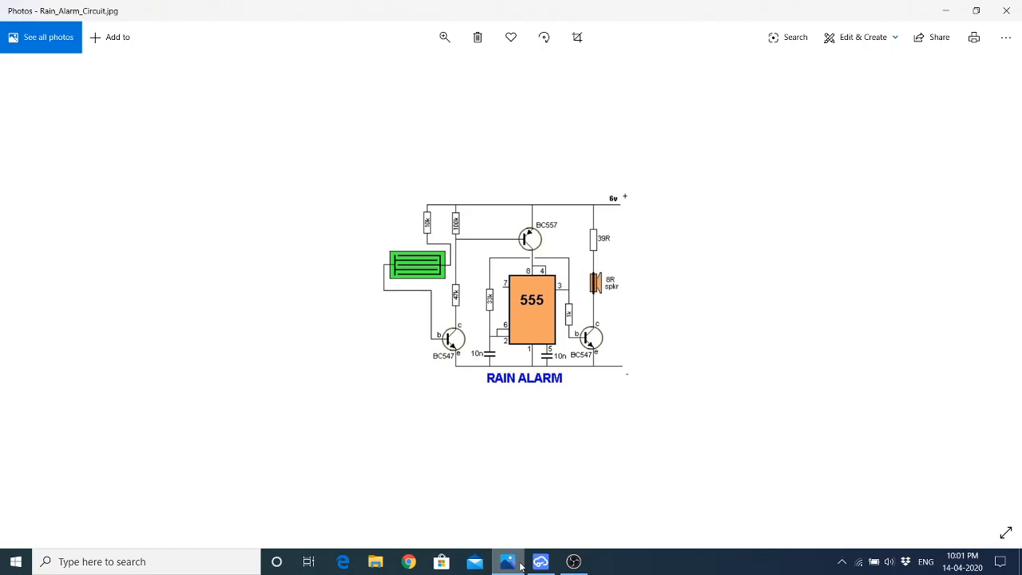
pyautogui.click(520, 565)
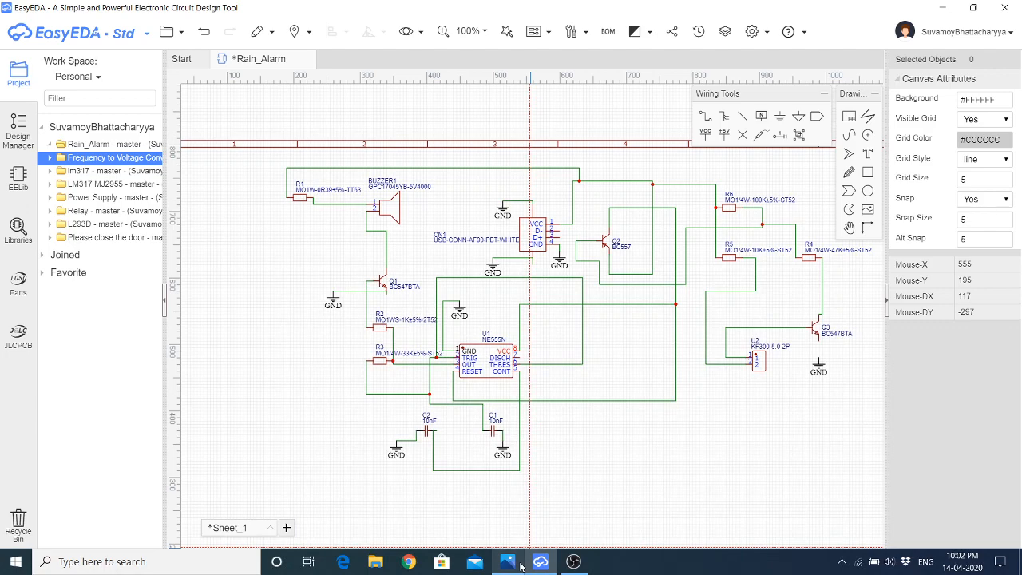
pyautogui.click(521, 566)
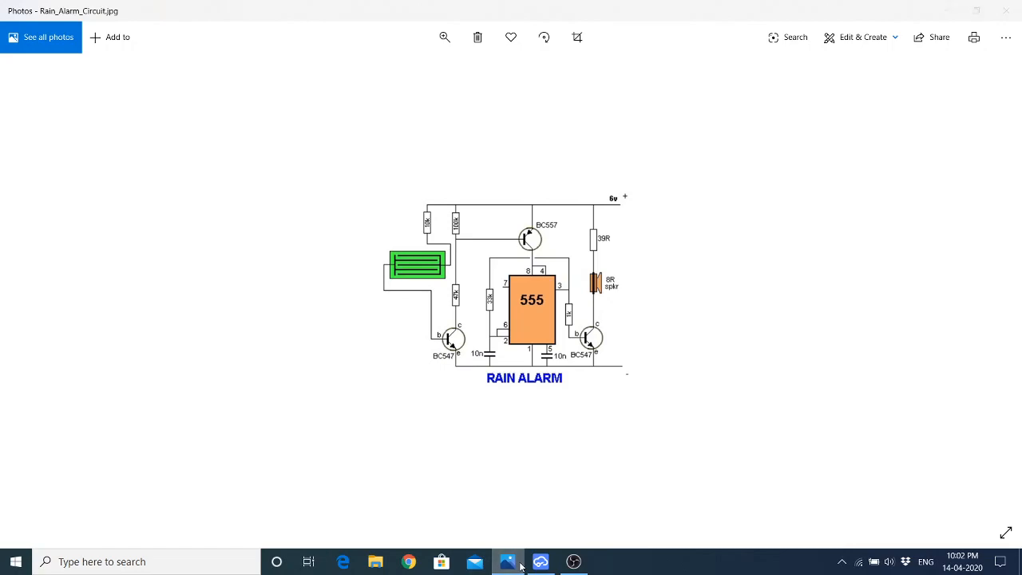
pyautogui.click(521, 565)
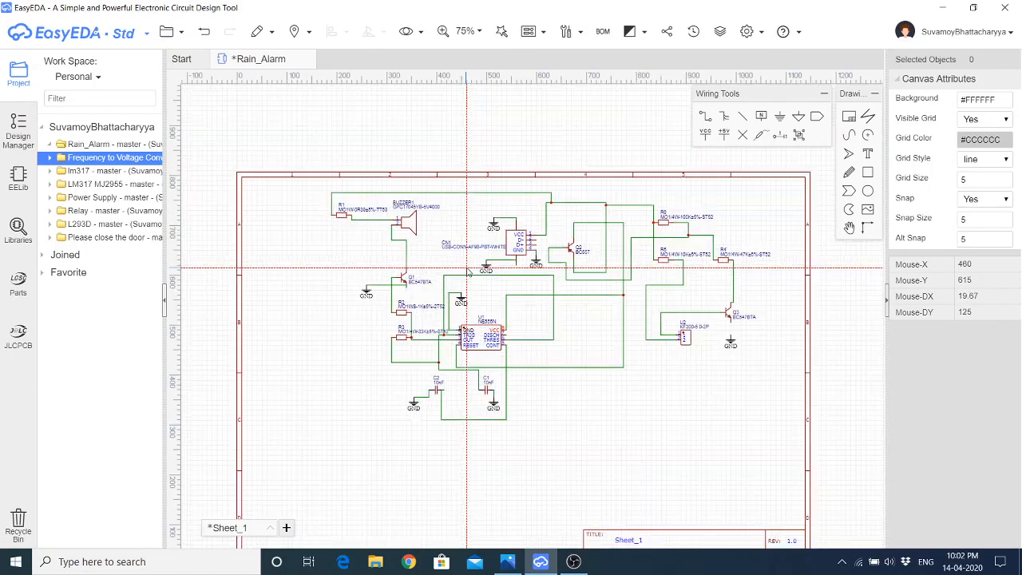
pyautogui.scroll(-3, 487, 303)
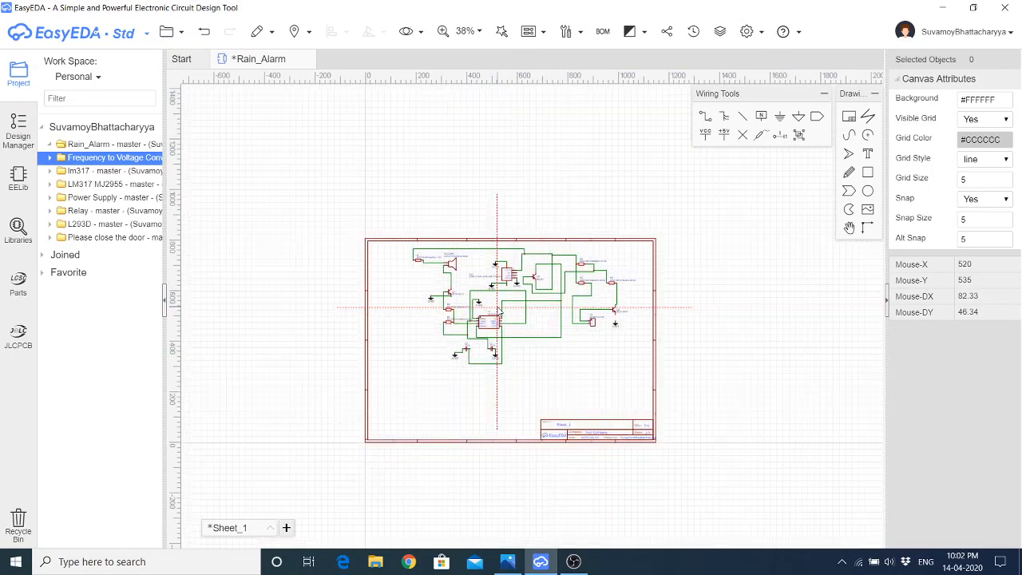
pyautogui.scroll(3, 594, 346)
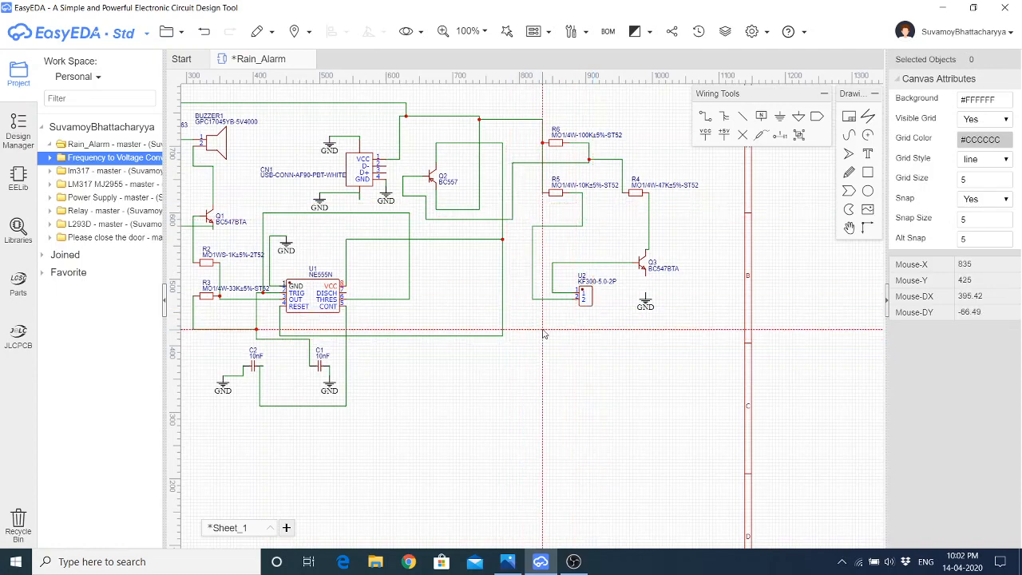
pyautogui.scroll(-3, 580, 370)
pyautogui.scroll(3, 598, 294)
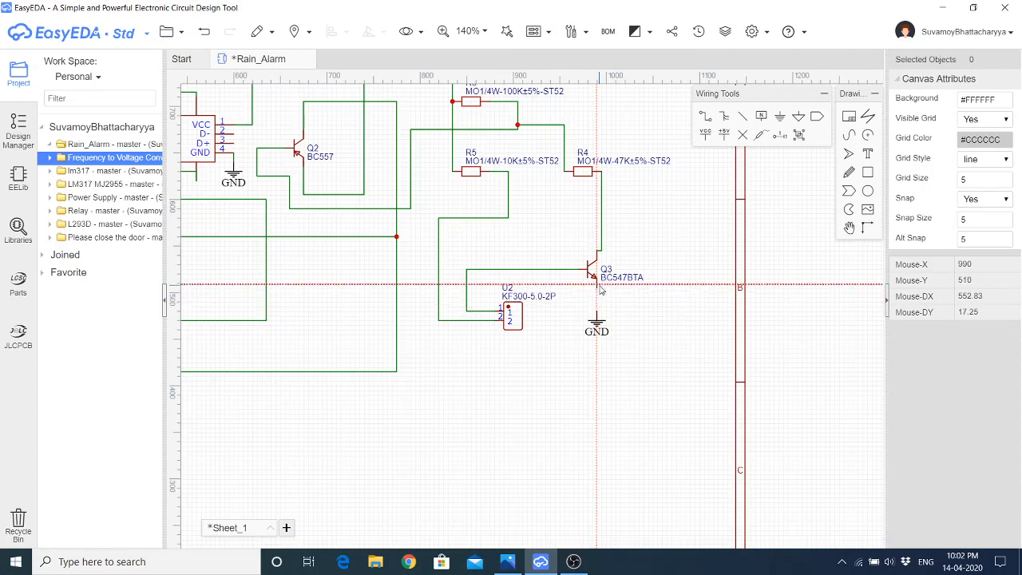
pyautogui.click(598, 290)
pyautogui.click(598, 312)
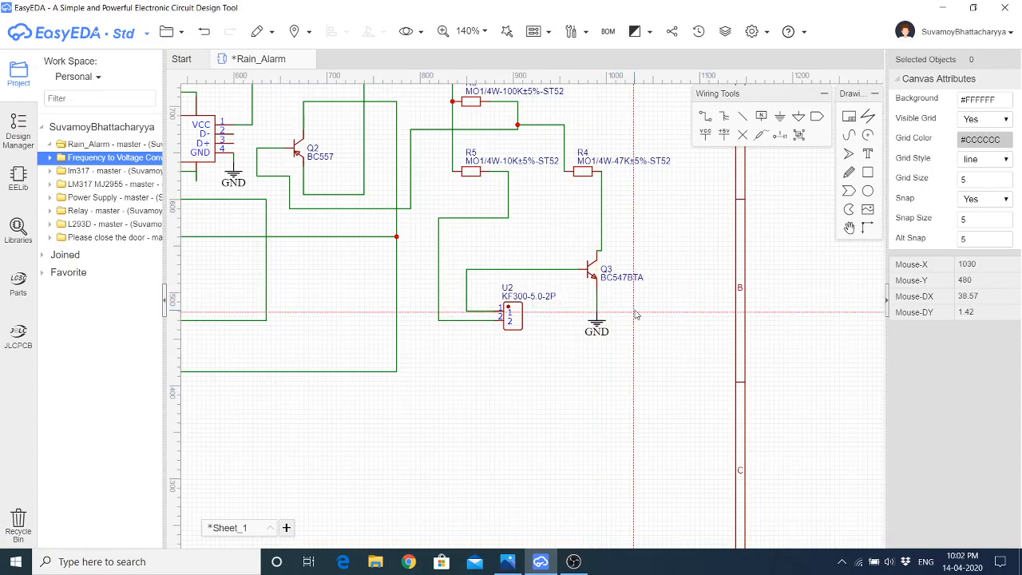
# Change the title in the sheet's title block to Rain_Alarm
pyautogui.scroll(-3, 627, 323)
pyautogui.scroll(2, 500, 463)
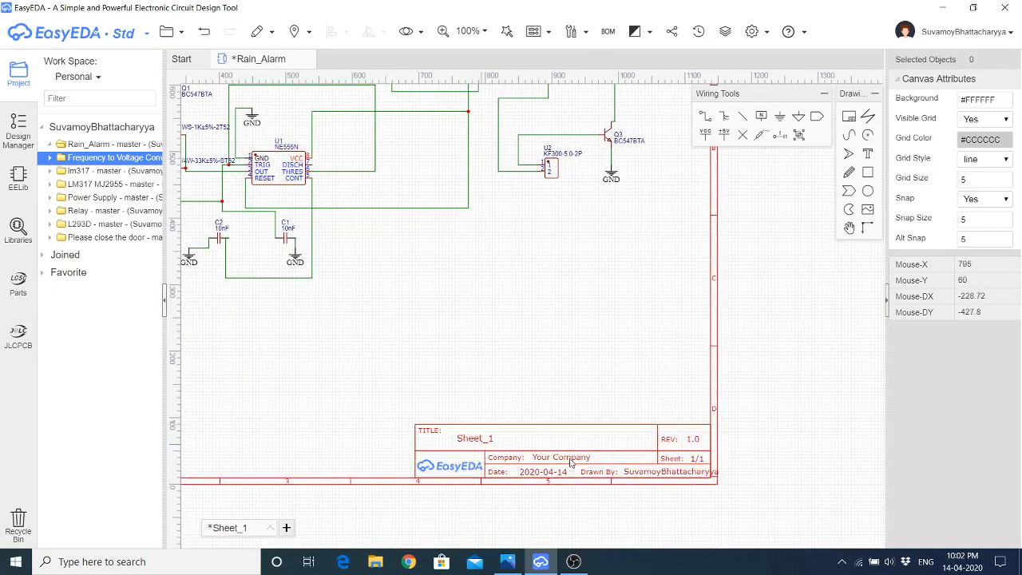
pyautogui.doubleClick(479, 440)
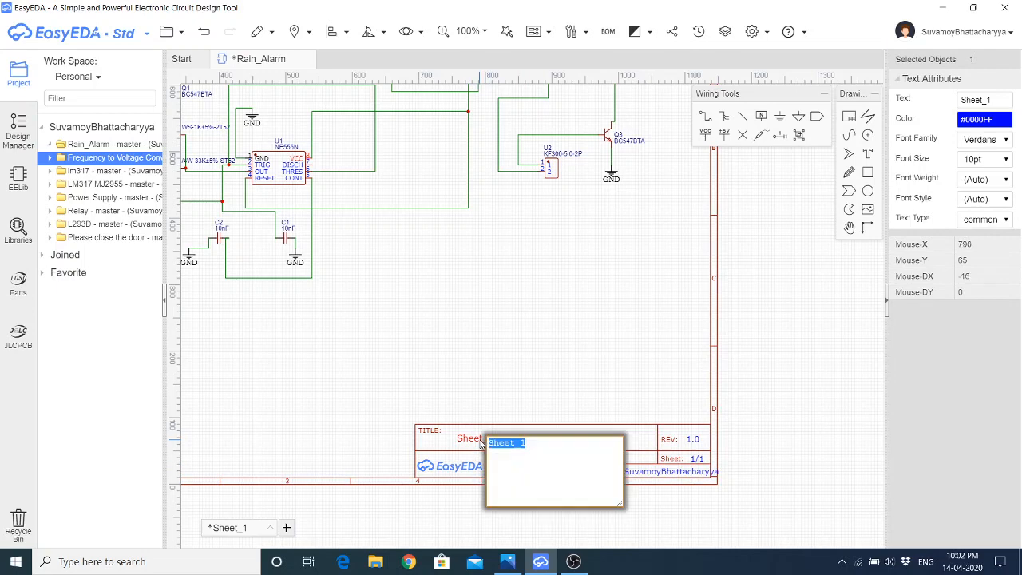
pyautogui.write('Rain_Alarm')
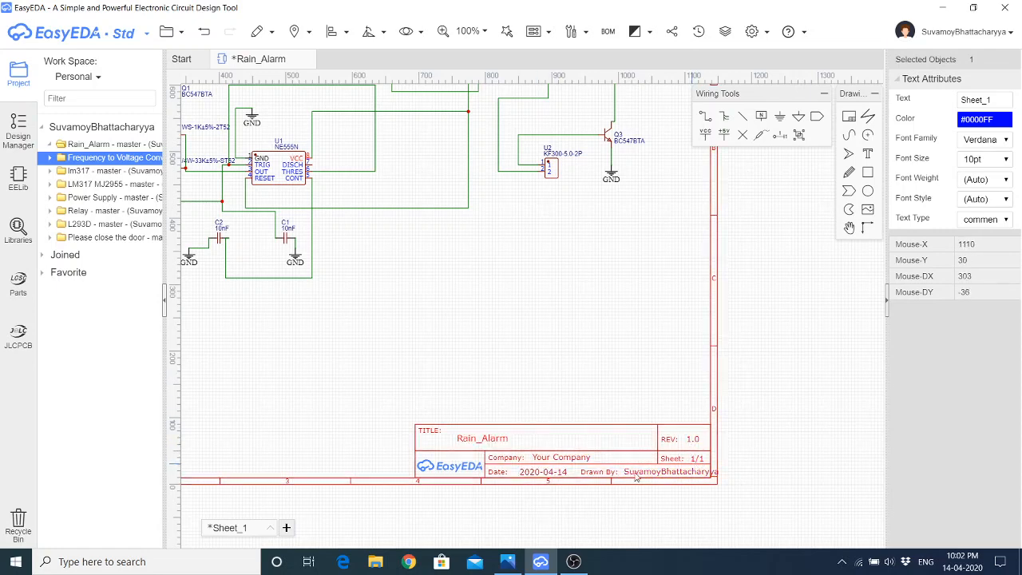
# Replace the full name in the title block's Drawn By field with the drafter's initials
pyautogui.doubleClick(638, 474)
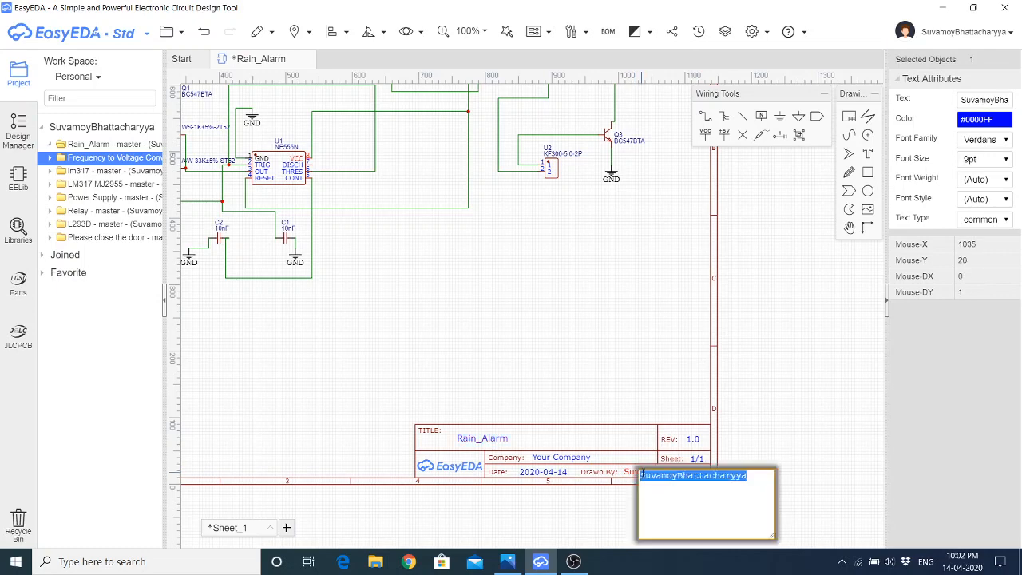
pyautogui.press('BackSpace')
pyautogui.write('SSSSSSSB')
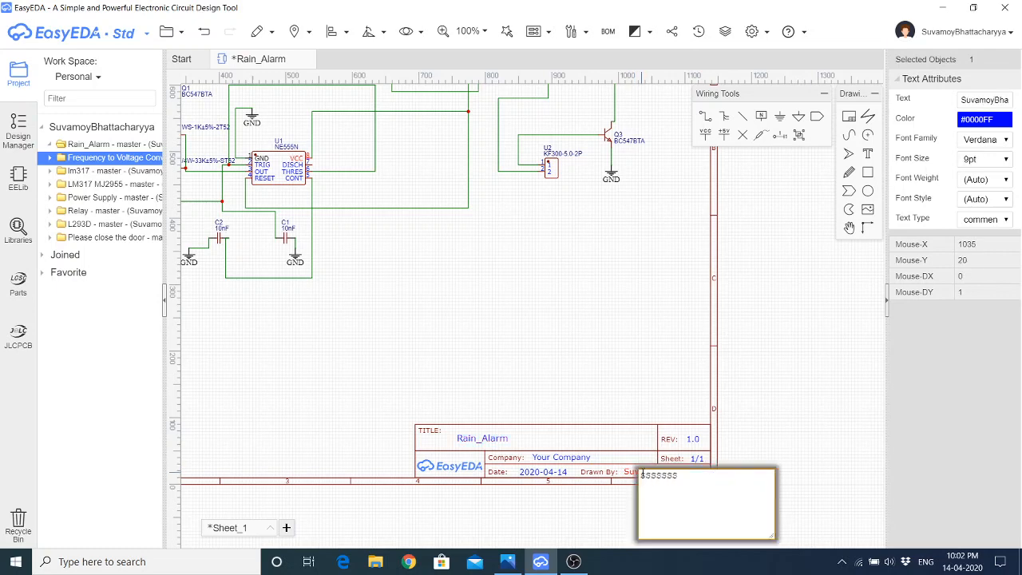
pyautogui.press('BackSpace')
pyautogui.press('BackSpace')
pyautogui.press('BackSpace')
pyautogui.press('BackSpace')
pyautogui.write('B')
pyautogui.click(620, 376)
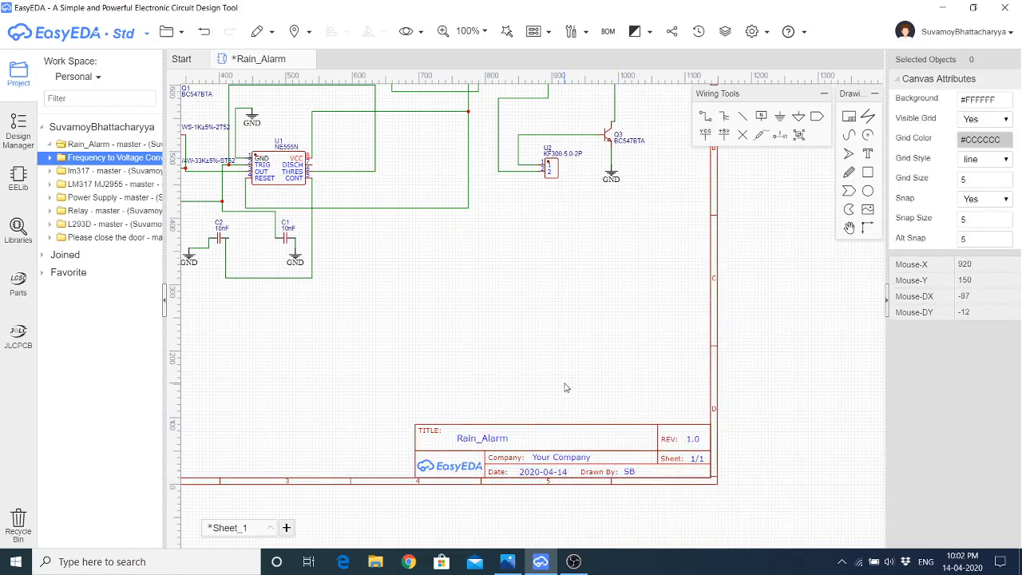
# Change the company entry in the sheet's title block to Education_Purpose
pyautogui.scroll(-1, 564, 388)
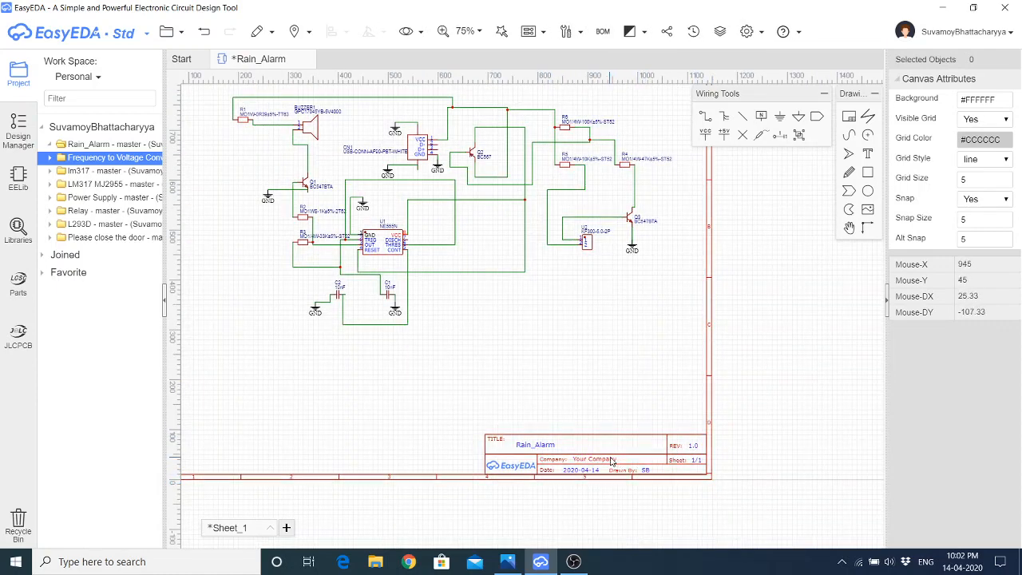
pyautogui.doubleClick(610, 460)
pyautogui.write('Ed')
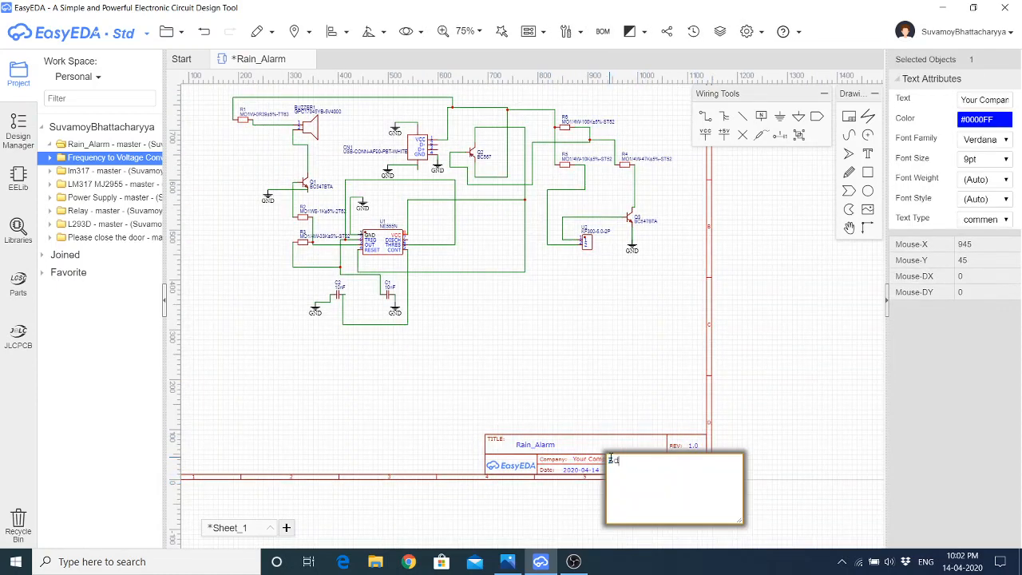
pyautogui.write('ucation_Purpose')
pyautogui.press('Return')
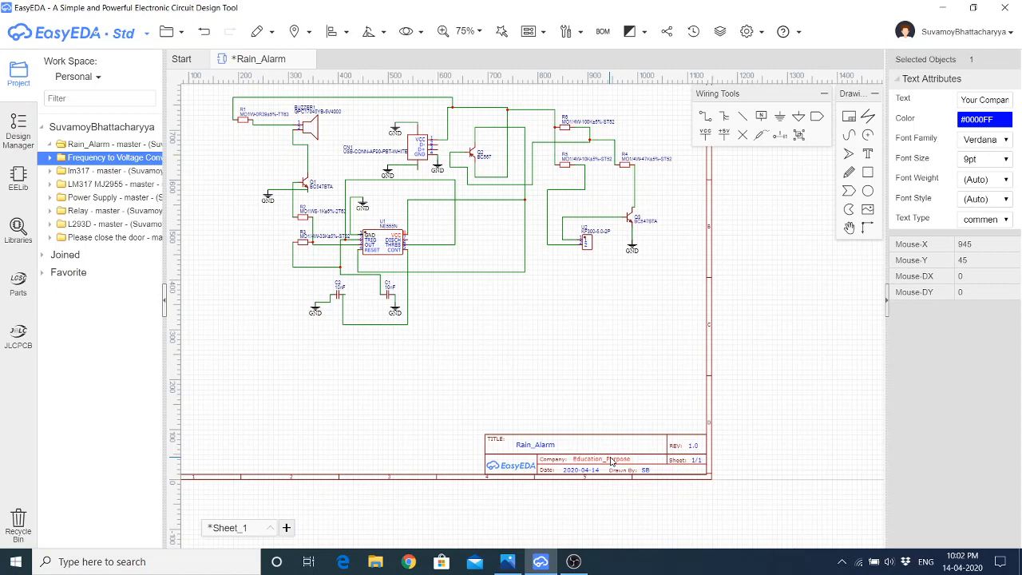
pyautogui.click(611, 395)
# Select the whole circuit and move it down towards the middle of the sheet frame
pyautogui.scroll(-3, 683, 439)
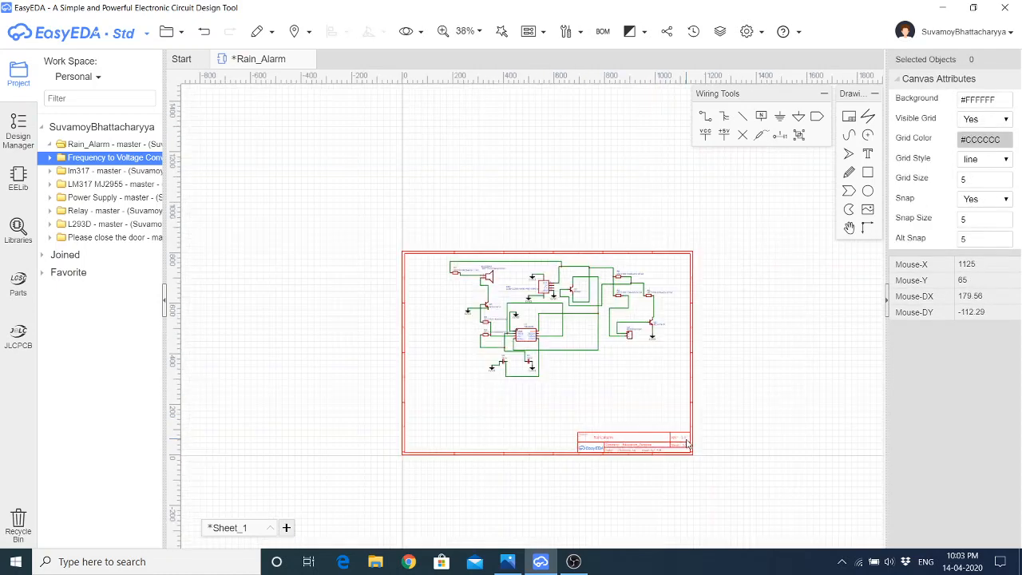
pyautogui.moveTo(435, 399); pyautogui.dragTo(739, 239)
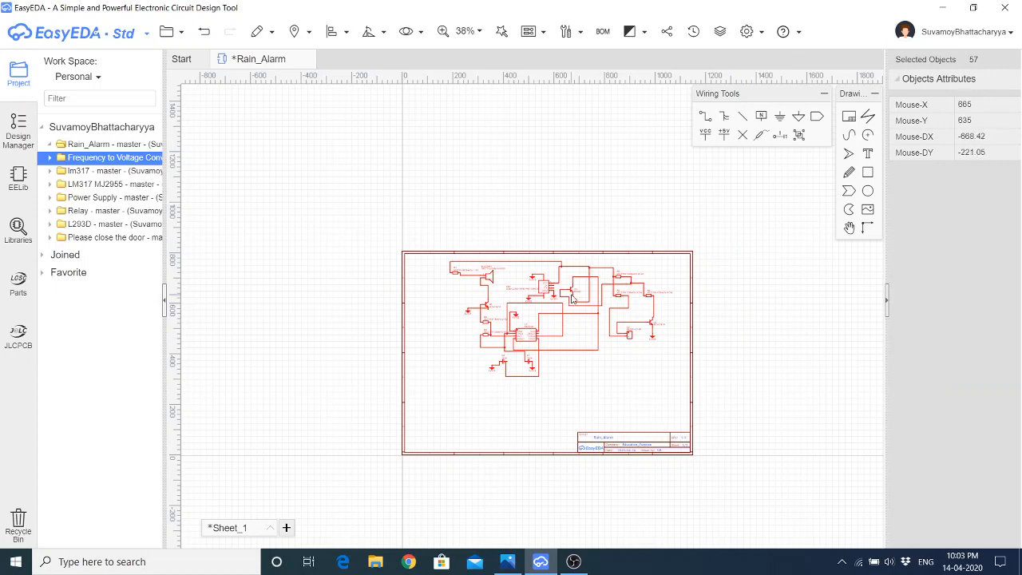
pyautogui.moveTo(570, 292); pyautogui.dragTo(560, 317)
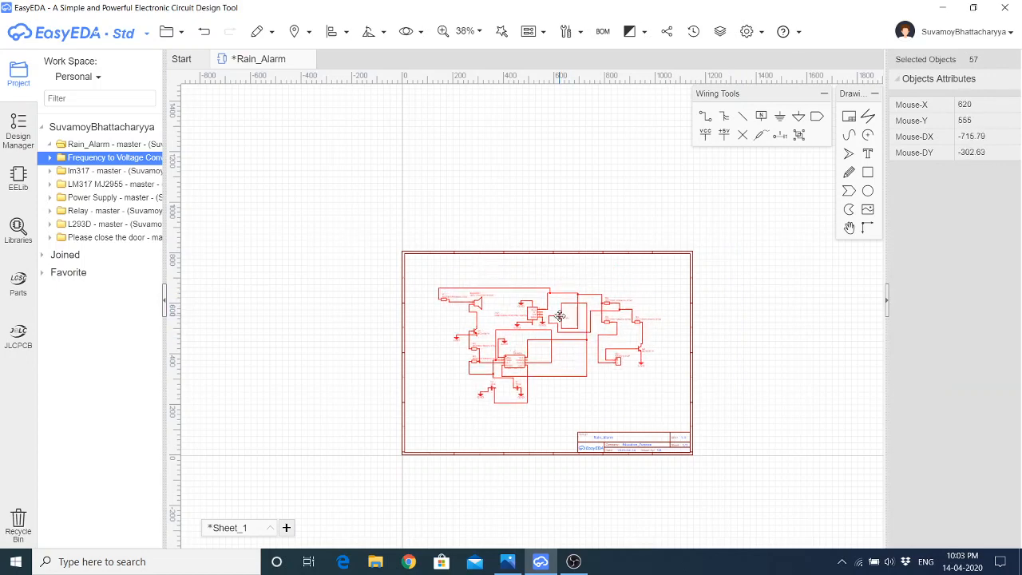
pyautogui.click(744, 328)
pyautogui.scroll(3, 633, 374)
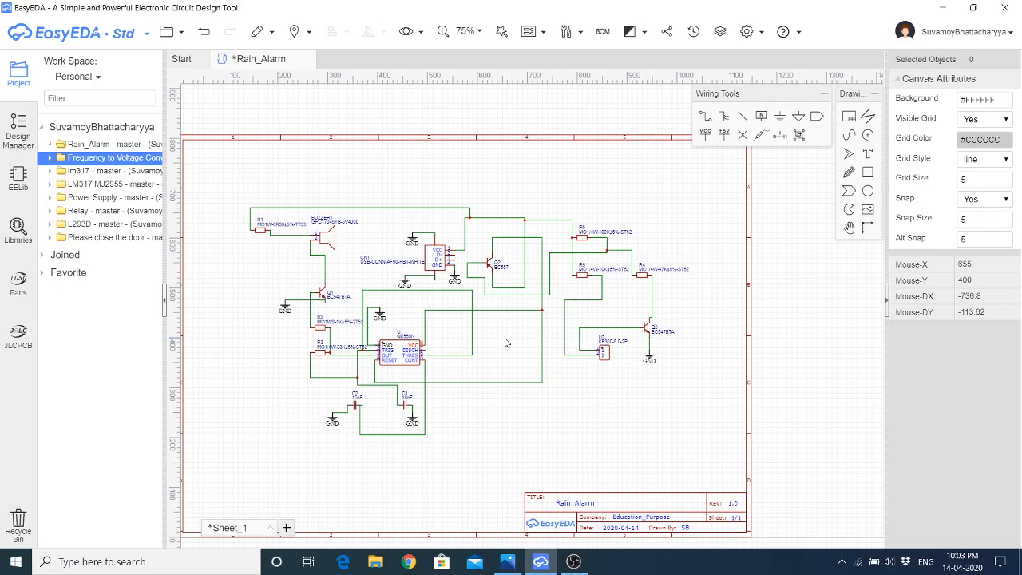
# Save the schematic and select the Rain_Alarm project in the project tree
pyautogui.click(179, 34)
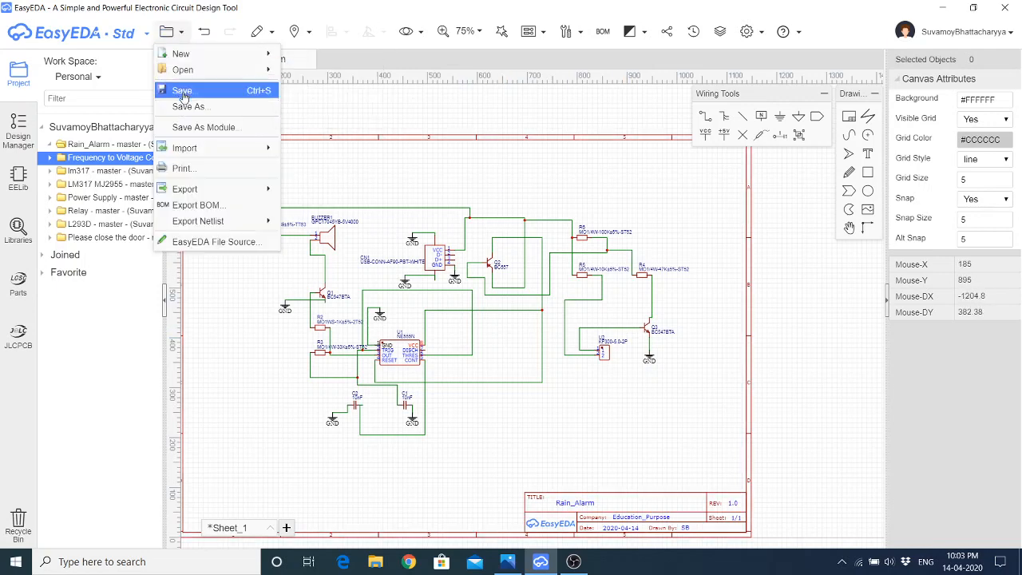
pyautogui.click(183, 94)
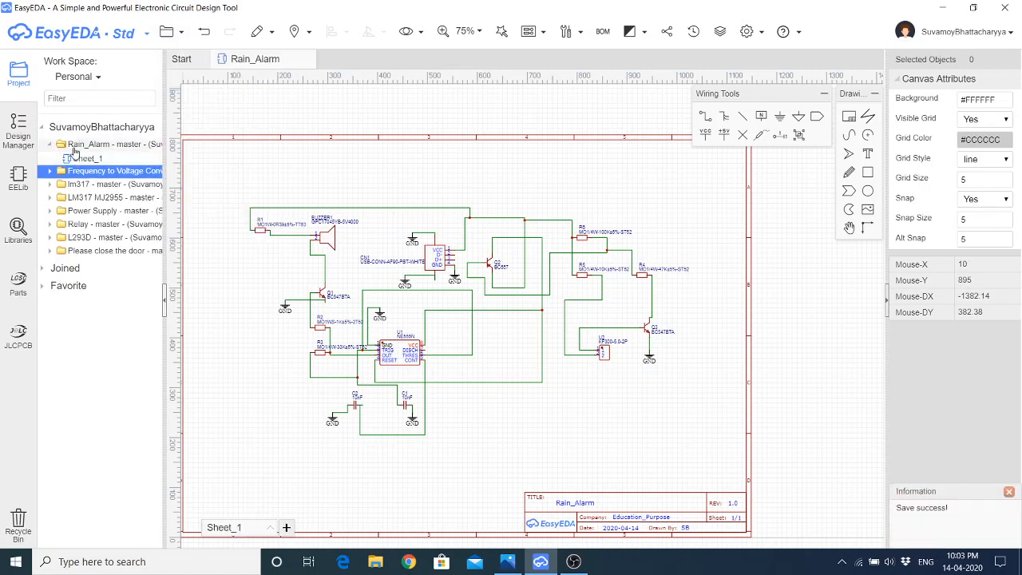
pyautogui.click(71, 150)
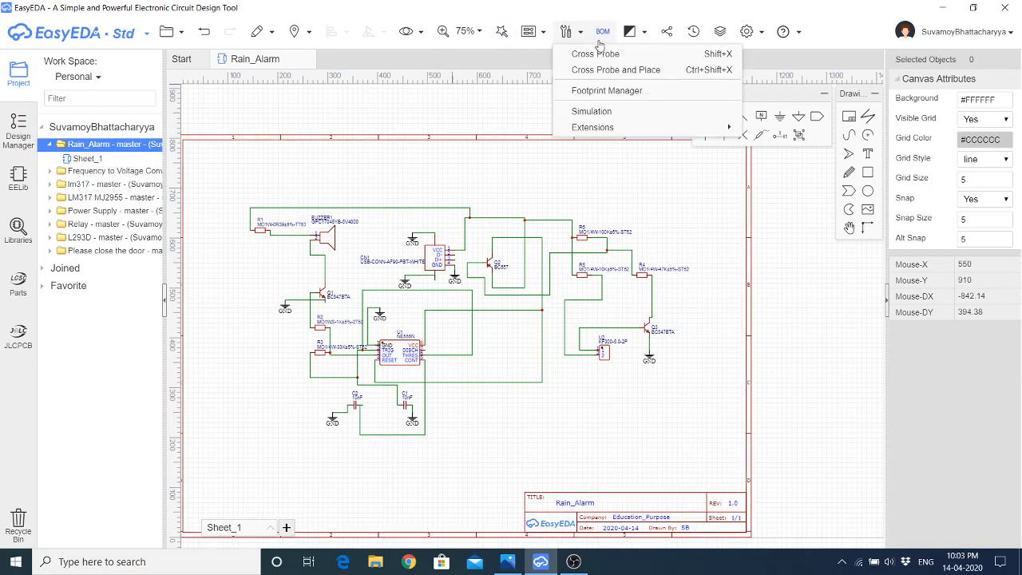
# Review the schematic's bill of materials, look up ordering and stock for its parts on LCSC, and return without exporting
pyautogui.moveTo(542, 32)
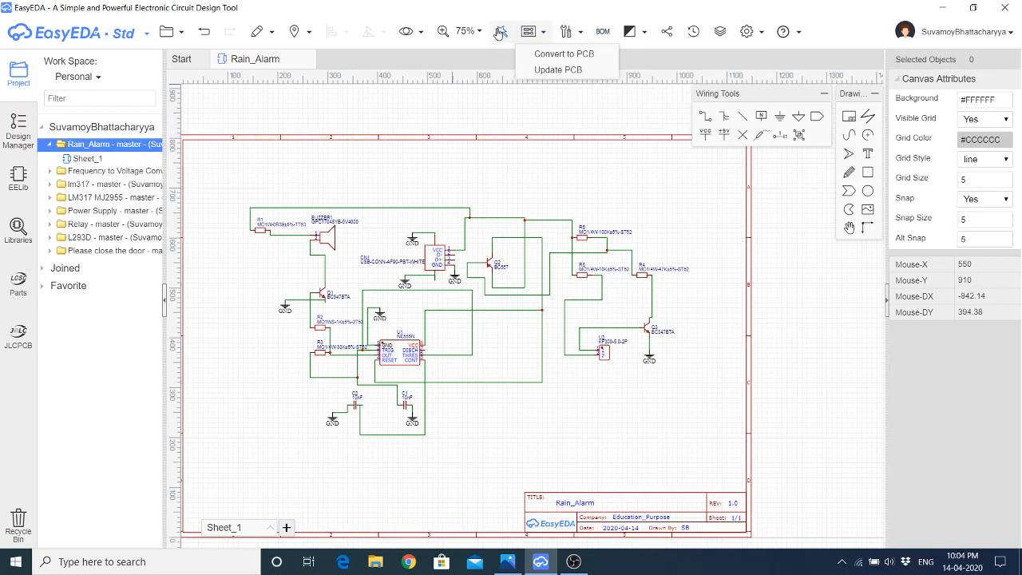
pyautogui.moveTo(588, 32)
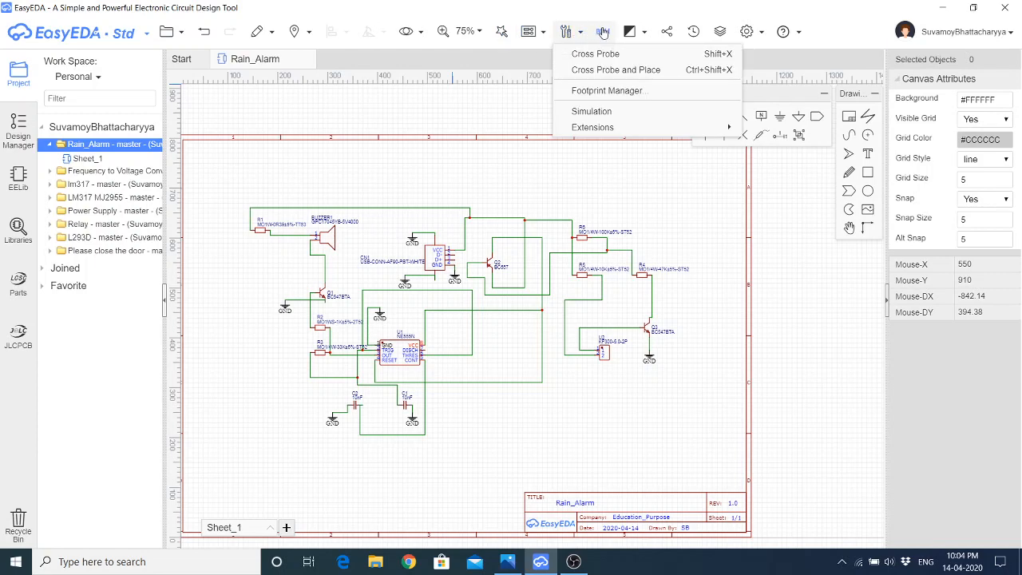
pyautogui.click(602, 32)
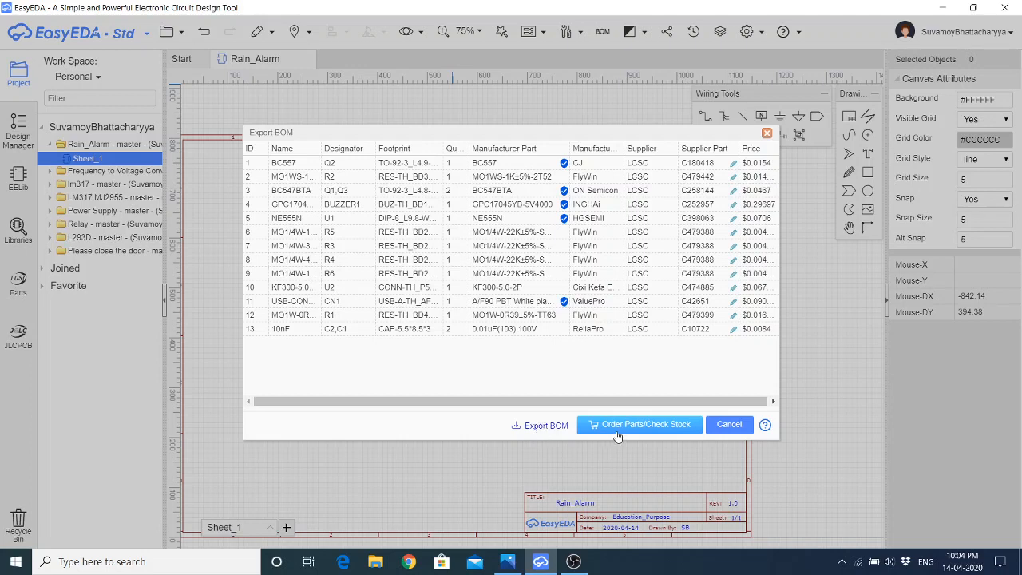
pyautogui.click(669, 426)
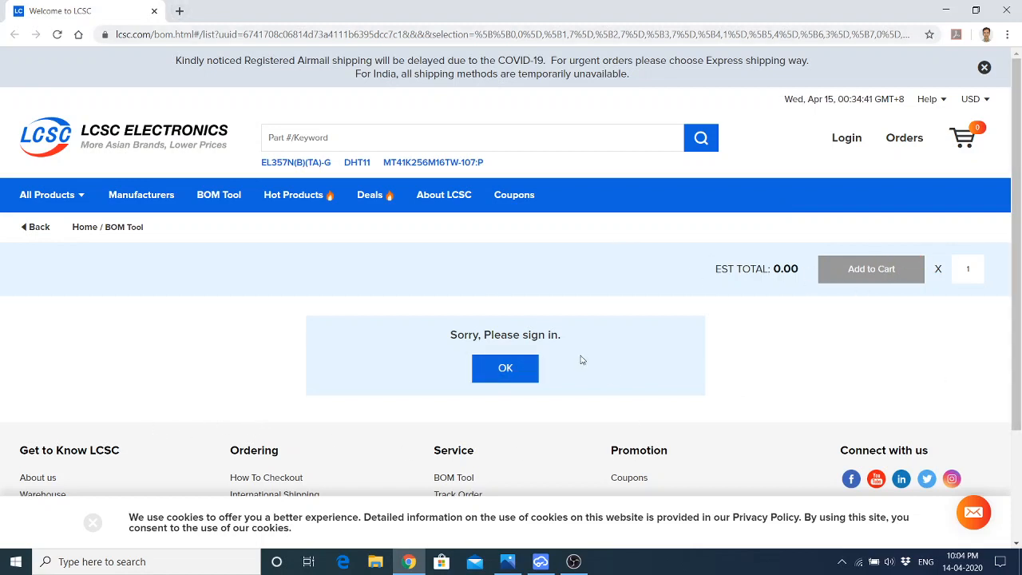
pyautogui.click(154, 12)
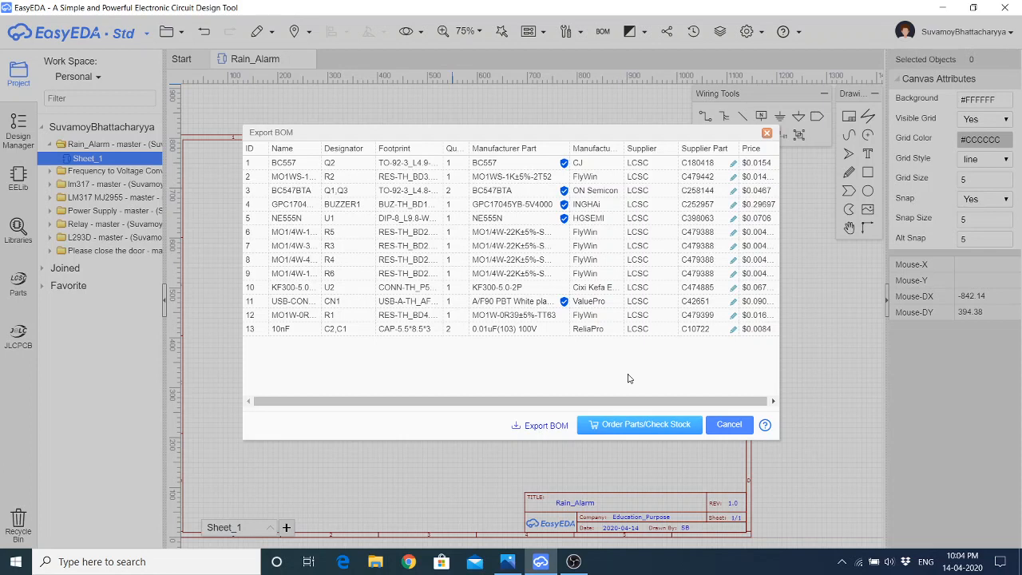
pyautogui.click(729, 425)
pyautogui.click(573, 33)
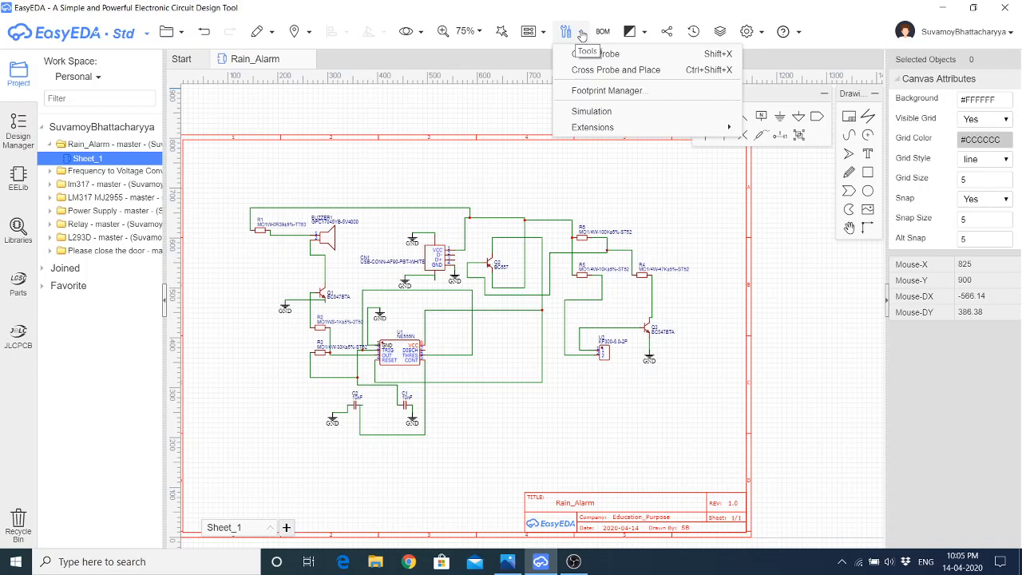
pyautogui.click(630, 32)
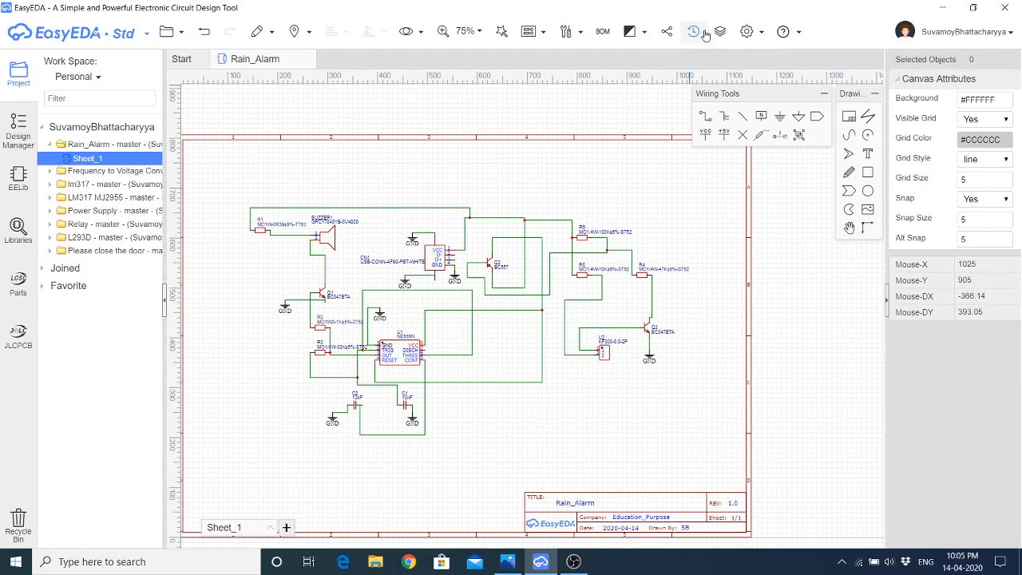
pyautogui.click(643, 32)
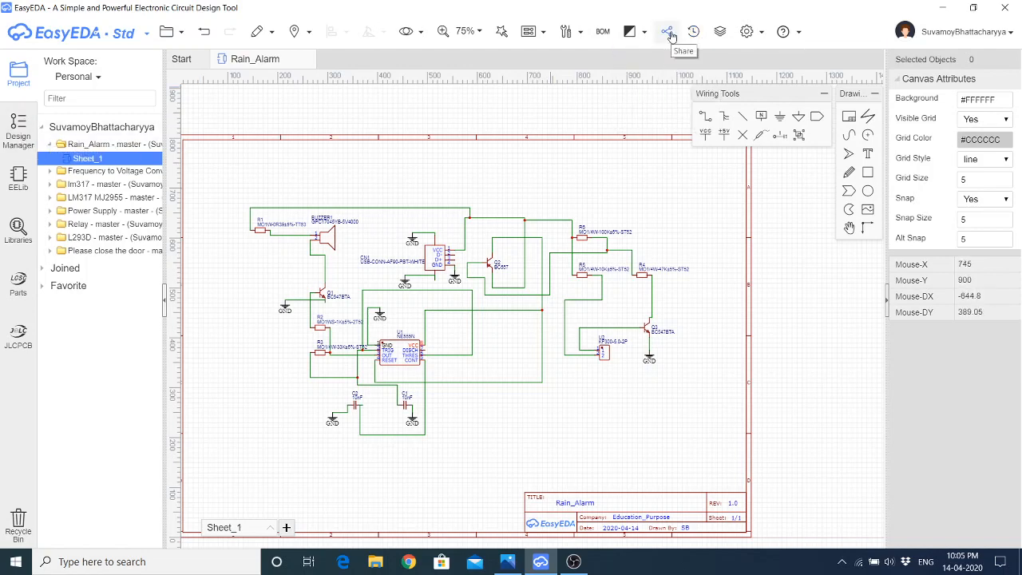
pyautogui.moveTo(568, 36)
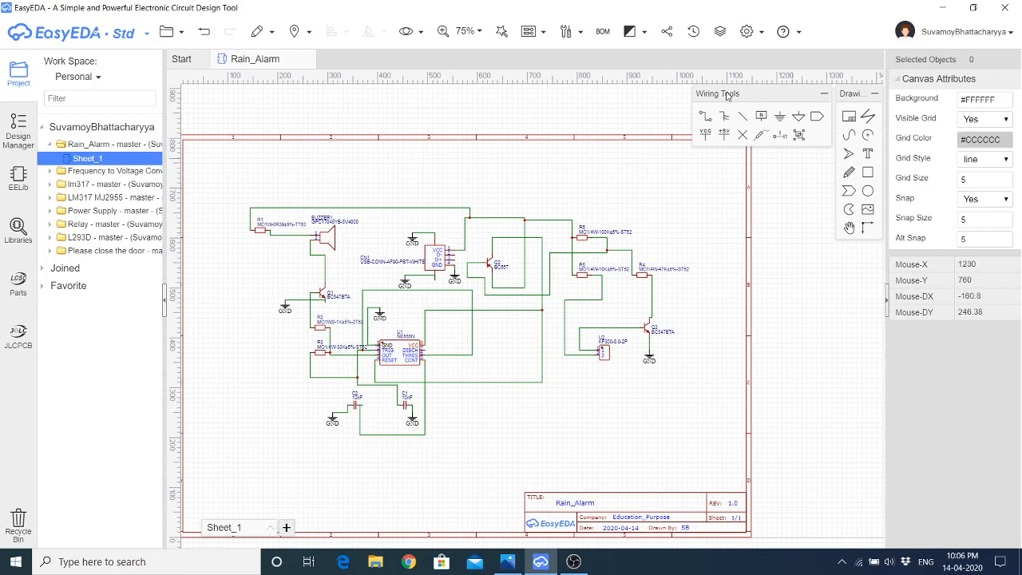
pyautogui.click(580, 34)
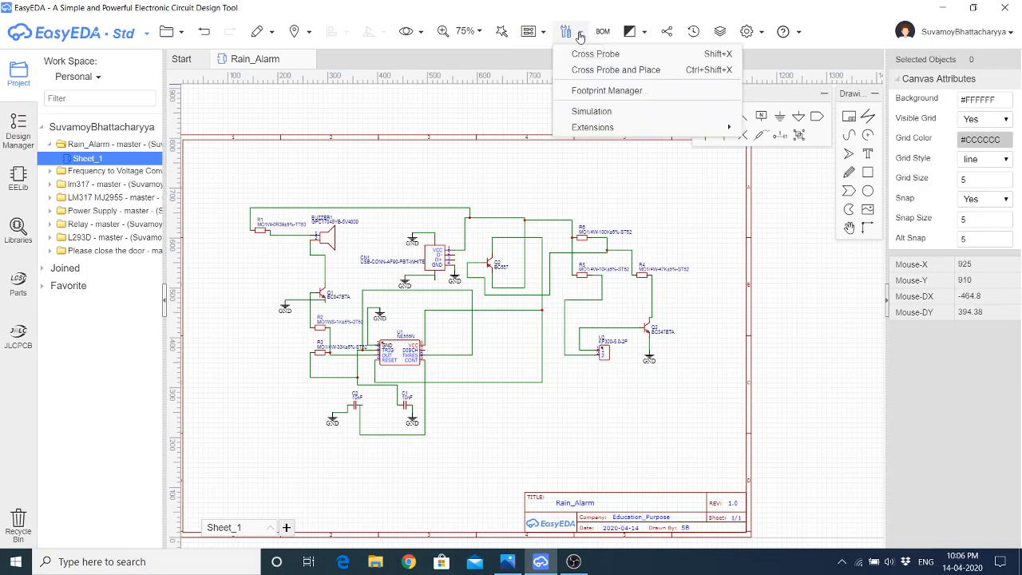
# Start converting the schematic to a PCB and choose to check the unfinished nets first
pyautogui.moveTo(542, 32)
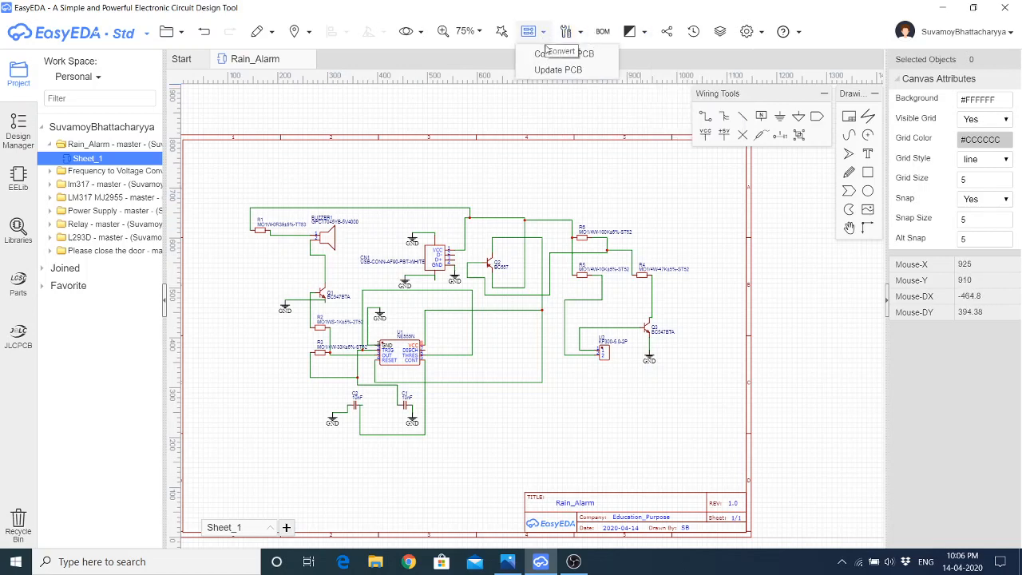
pyautogui.click(546, 54)
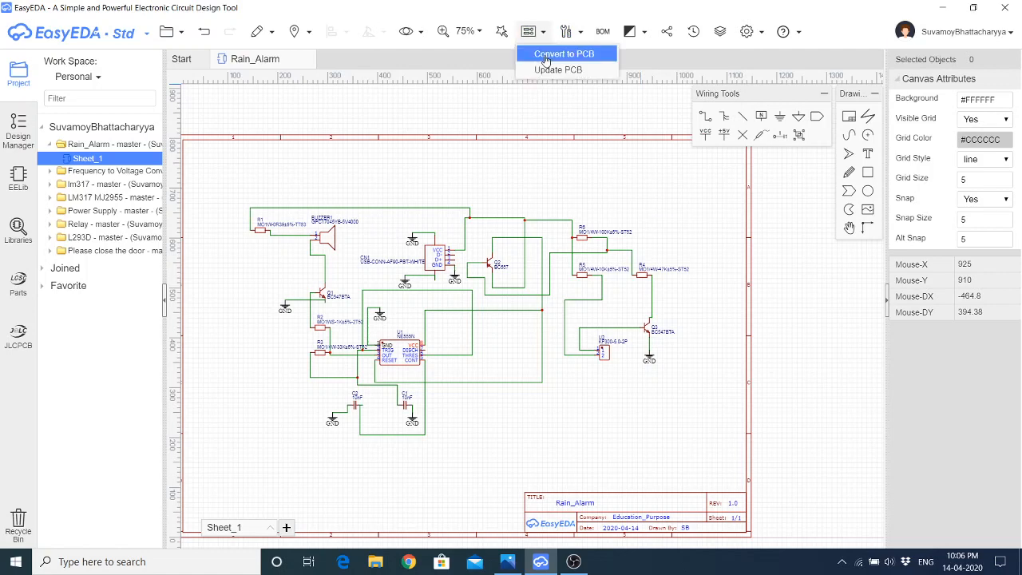
pyautogui.click(545, 55)
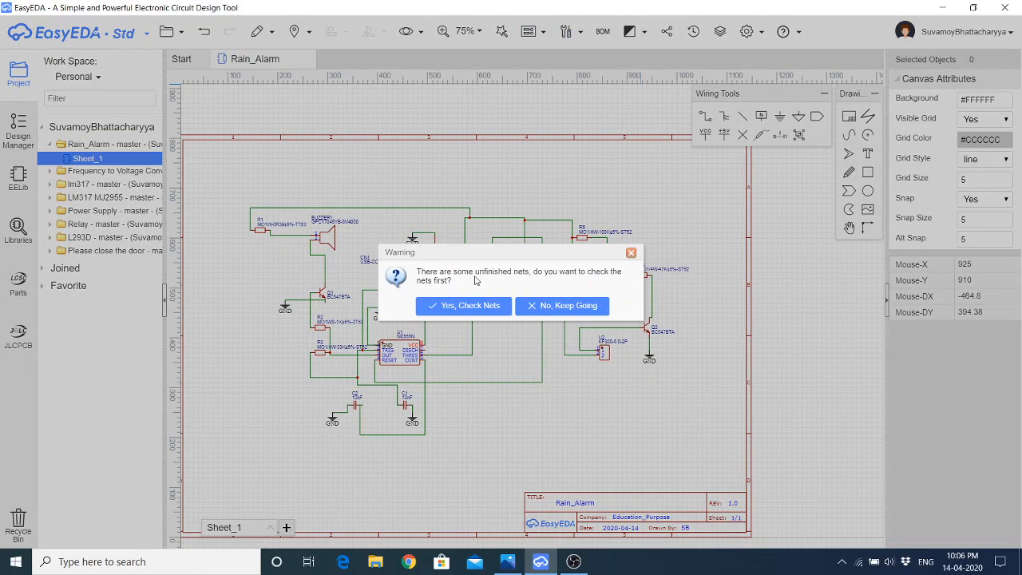
pyautogui.click(468, 310)
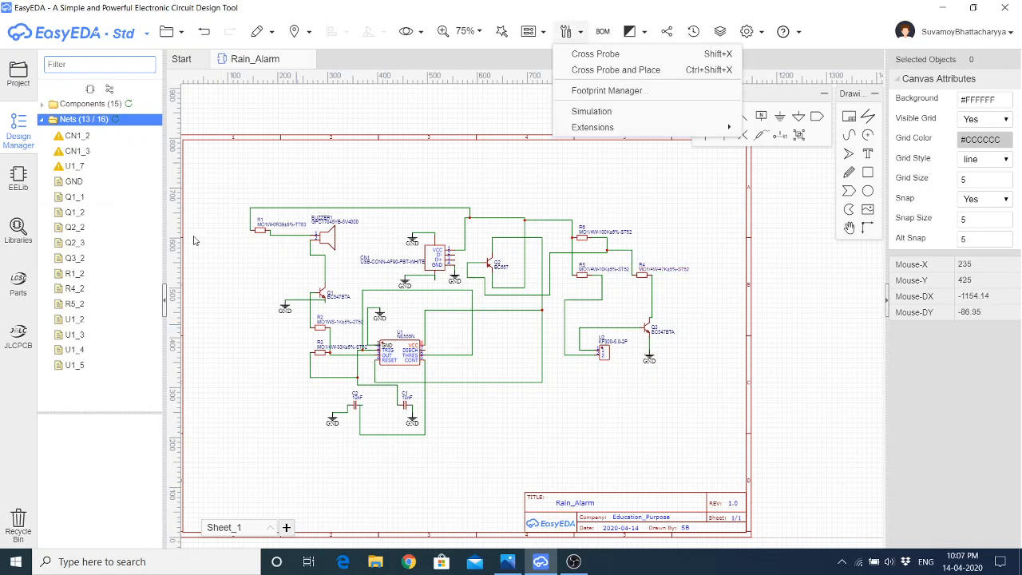
pyautogui.click(533, 31)
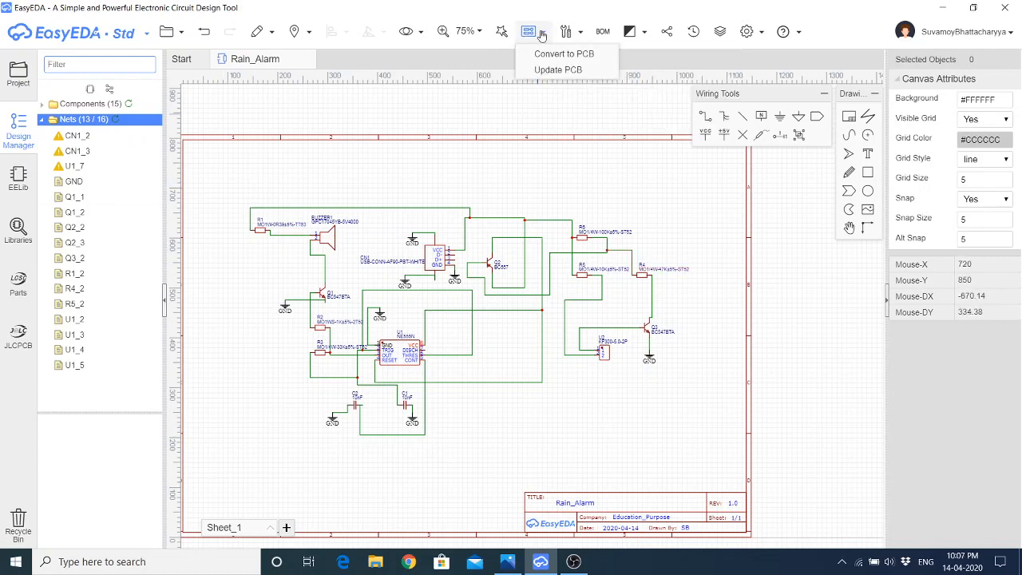
pyautogui.click(545, 54)
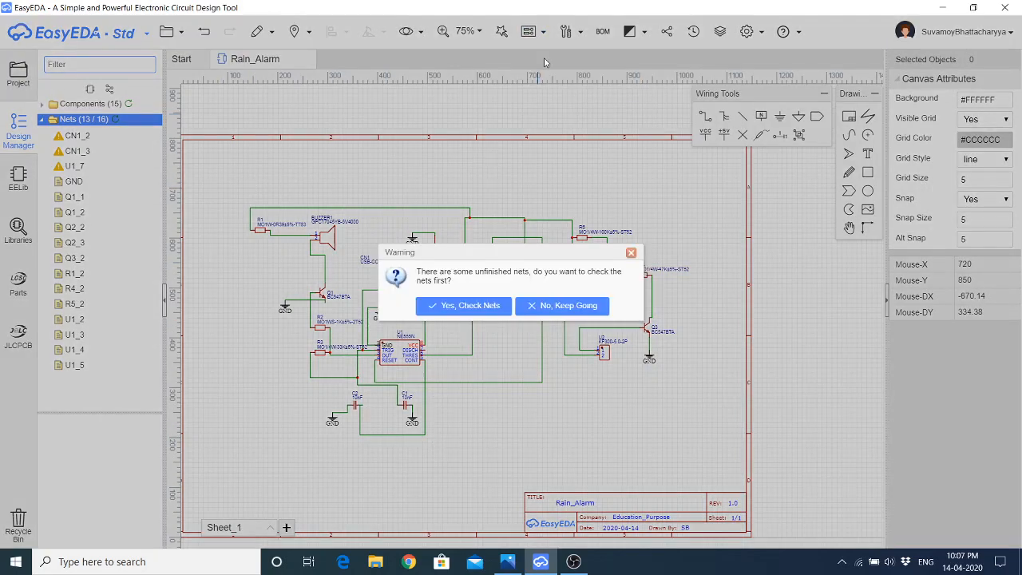
pyautogui.click(461, 307)
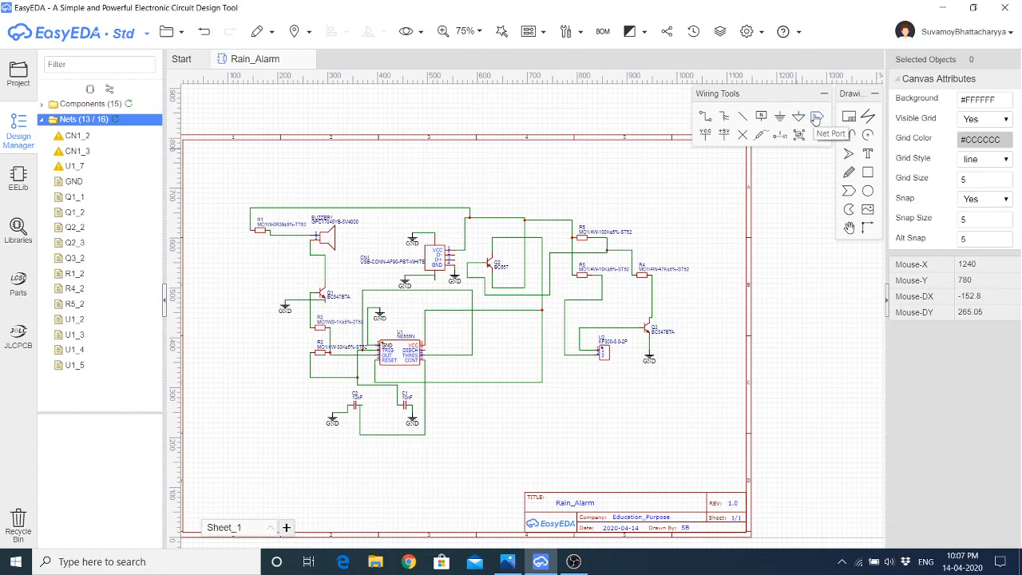
# Place a No Connect flag on U1's pin 7 (DISCH) and delete the stray flag beside it
pyautogui.click(743, 138)
pyautogui.scroll(5, 421, 351)
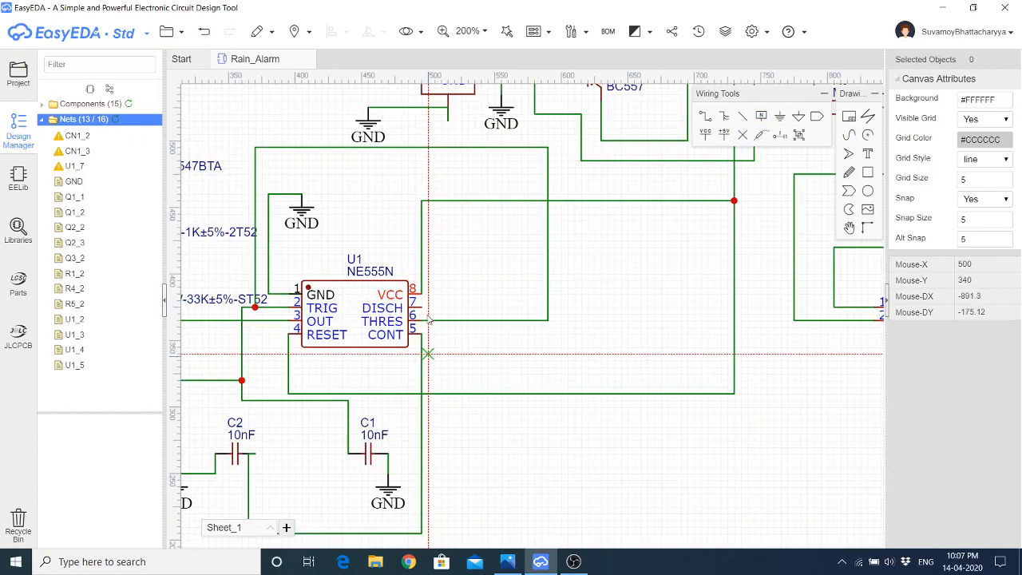
pyautogui.click(468, 285)
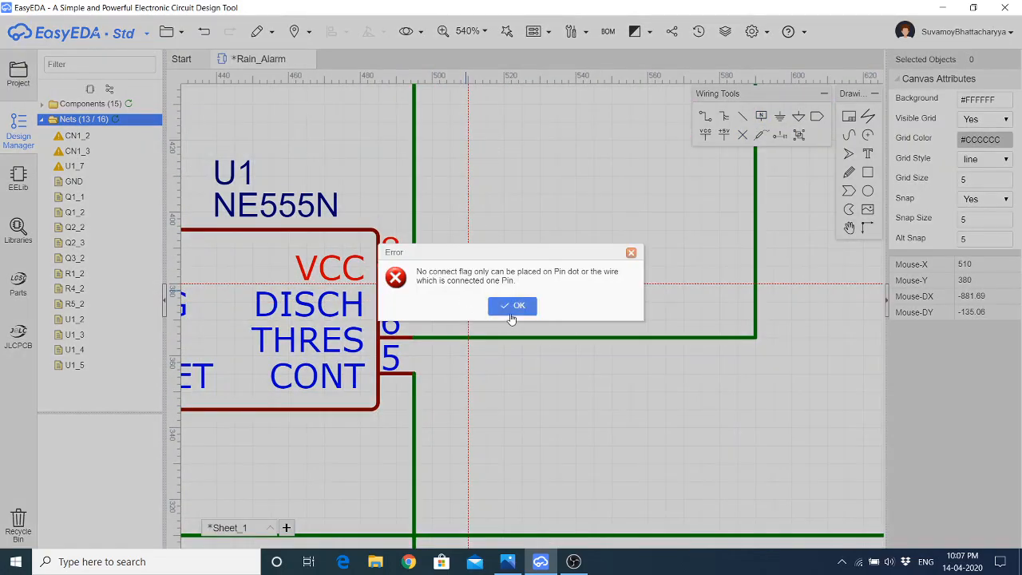
pyautogui.click(511, 304)
pyautogui.click(414, 301)
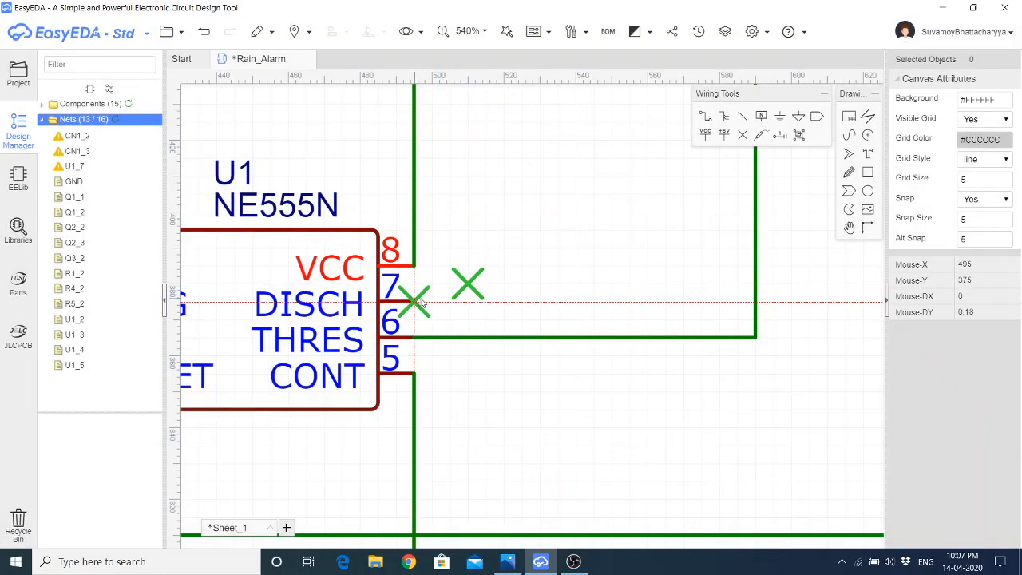
pyautogui.press('Escape')
pyautogui.click(470, 288)
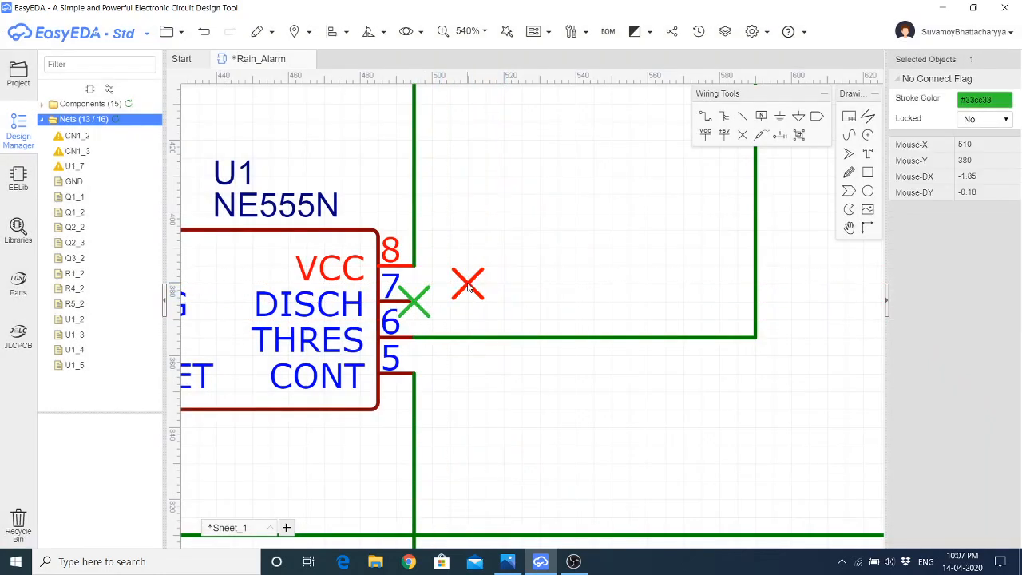
pyautogui.press('Delete')
pyautogui.scroll(-3, 477, 295)
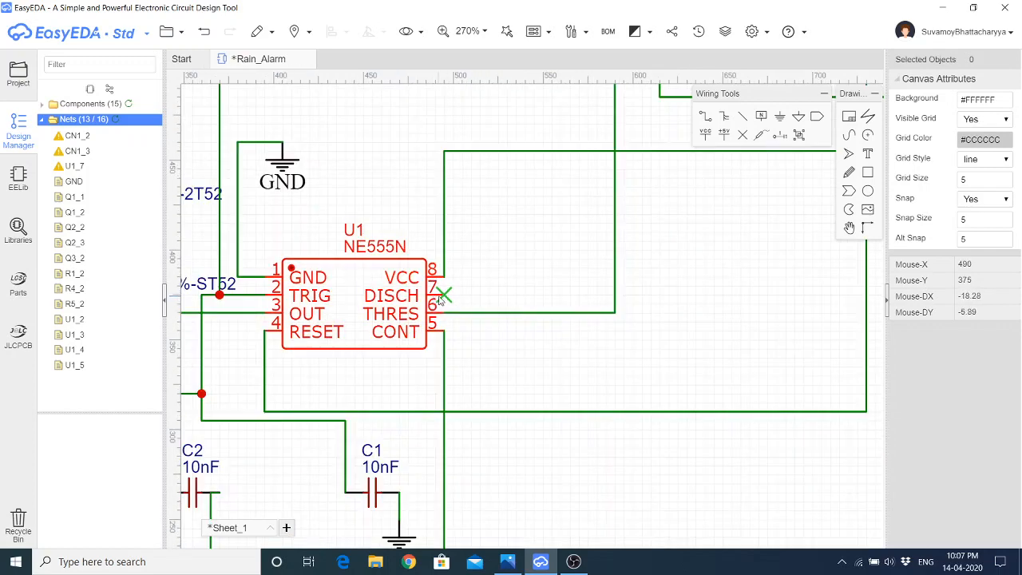
# Save the schematic and retry the PCB conversion, choosing to check the unfinished nets
pyautogui.scroll(-4, 522, 335)
pyautogui.scroll(-1, 328, 387)
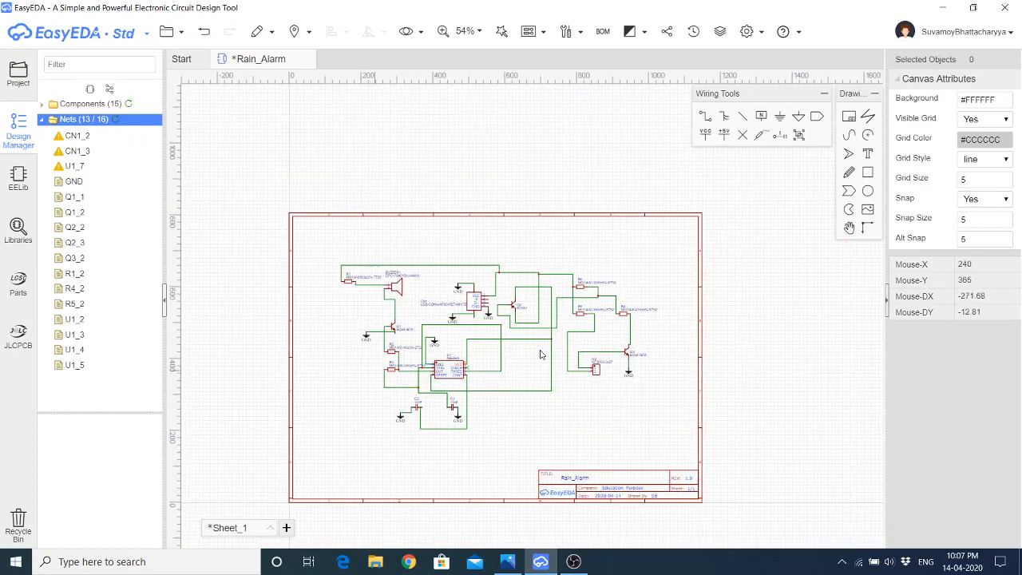
pyautogui.moveTo(174, 32)
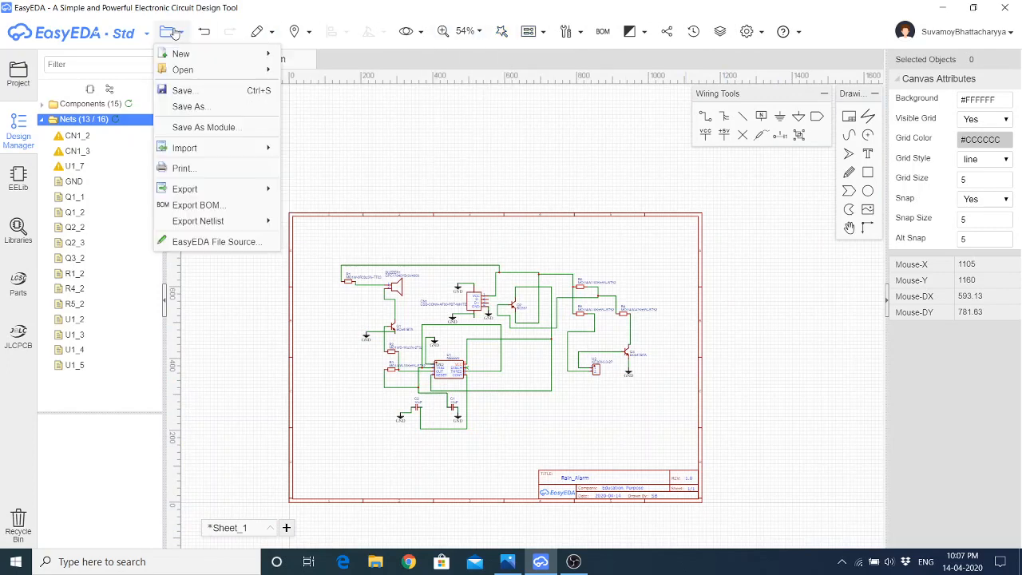
pyautogui.click(182, 90)
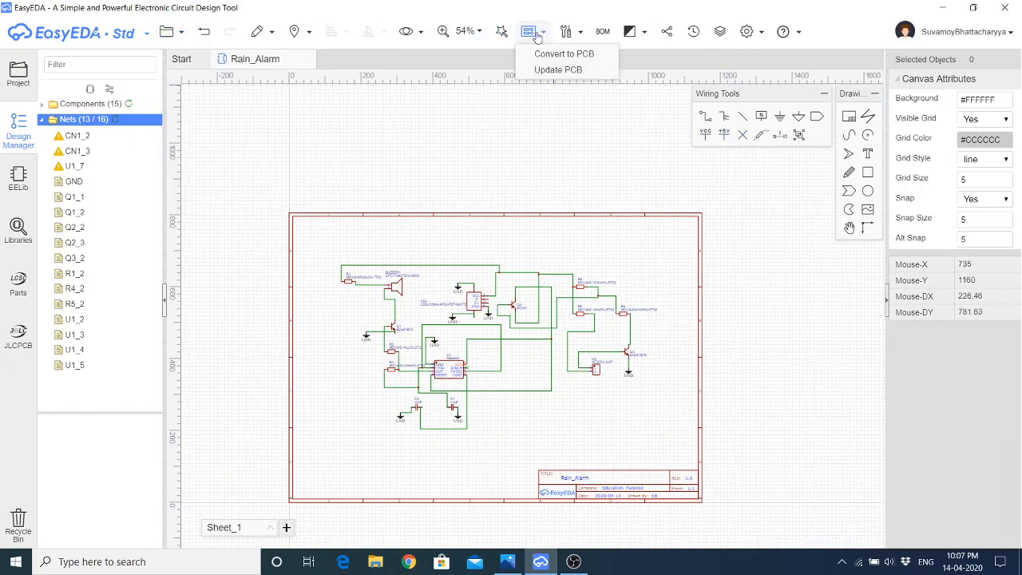
pyautogui.moveTo(532, 40)
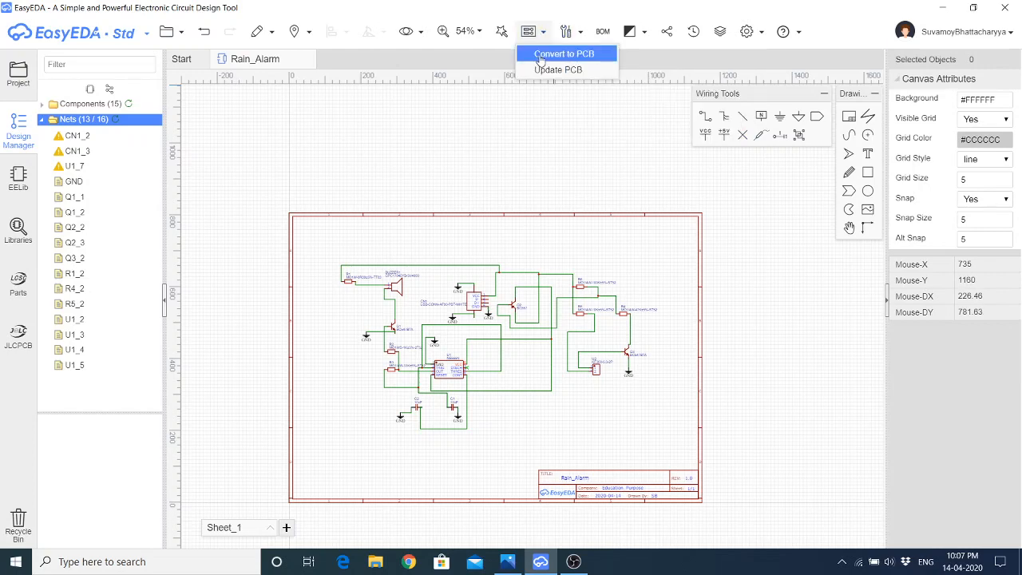
pyautogui.click(564, 53)
pyautogui.click(435, 302)
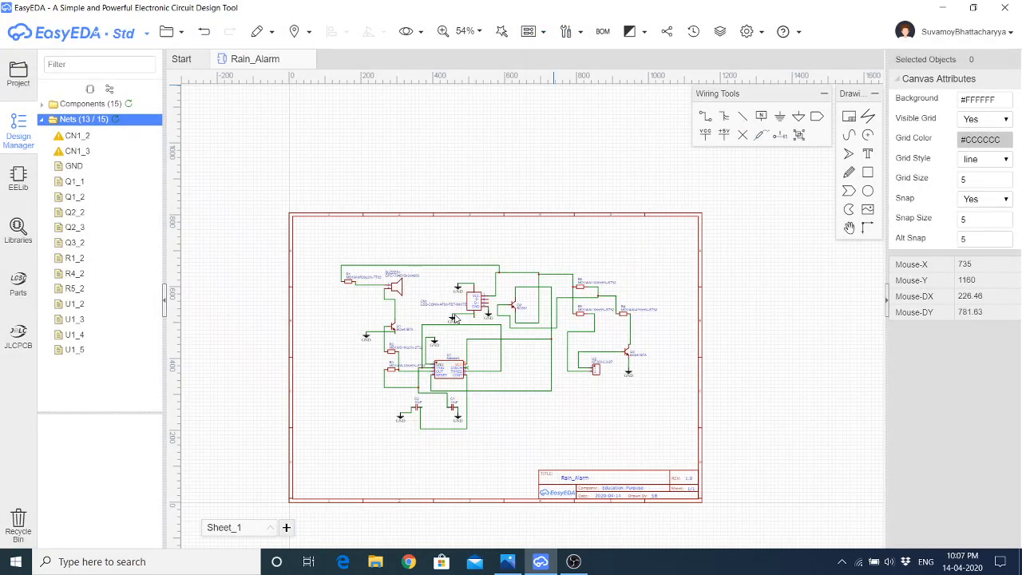
# Place No Connect flags on pins 2 (D-) and 3 (D+) of the USB connector CN1
pyautogui.click(541, 33)
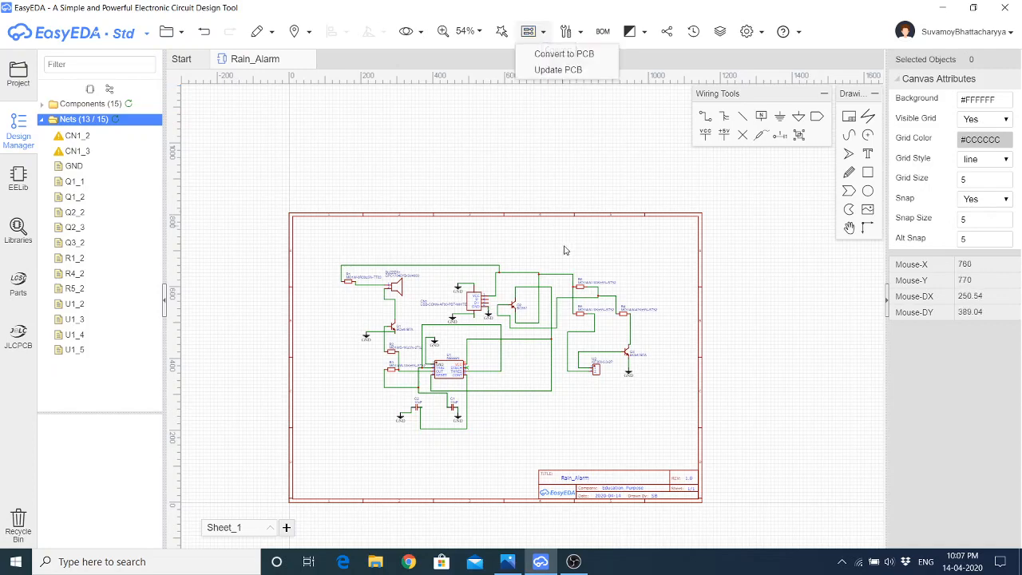
pyautogui.scroll(5, 501, 323)
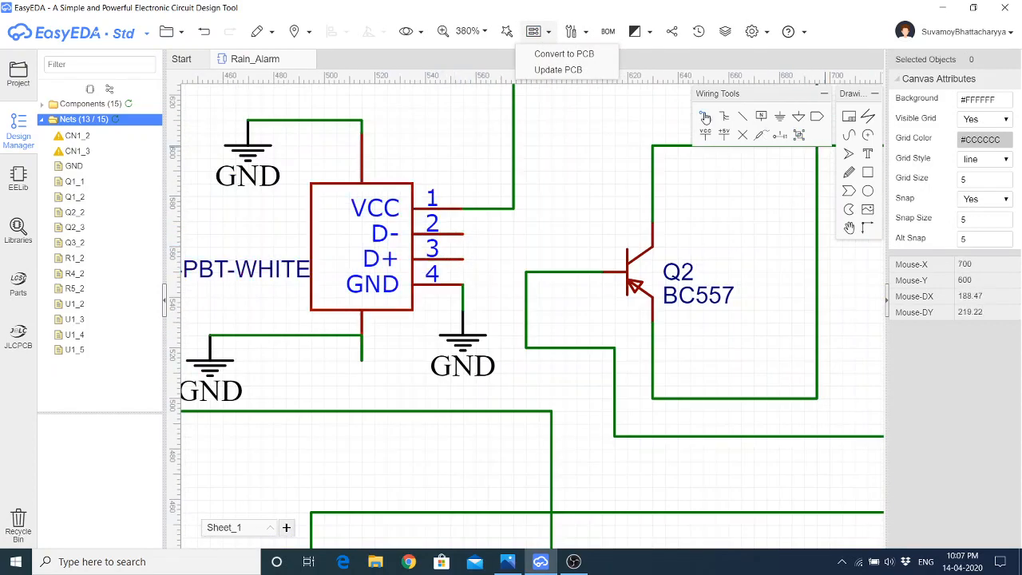
pyautogui.click(742, 134)
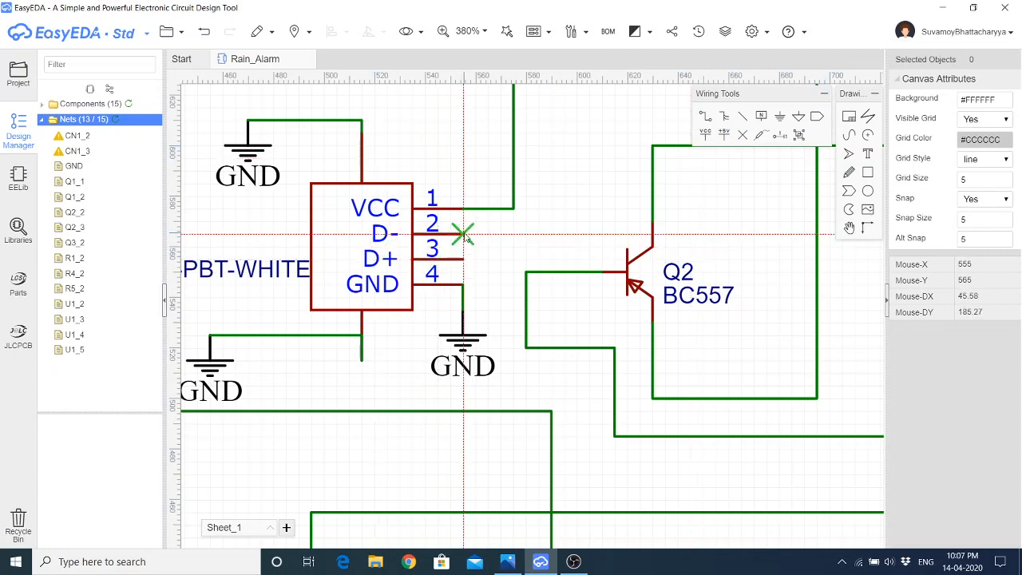
pyautogui.click(462, 234)
pyautogui.click(463, 259)
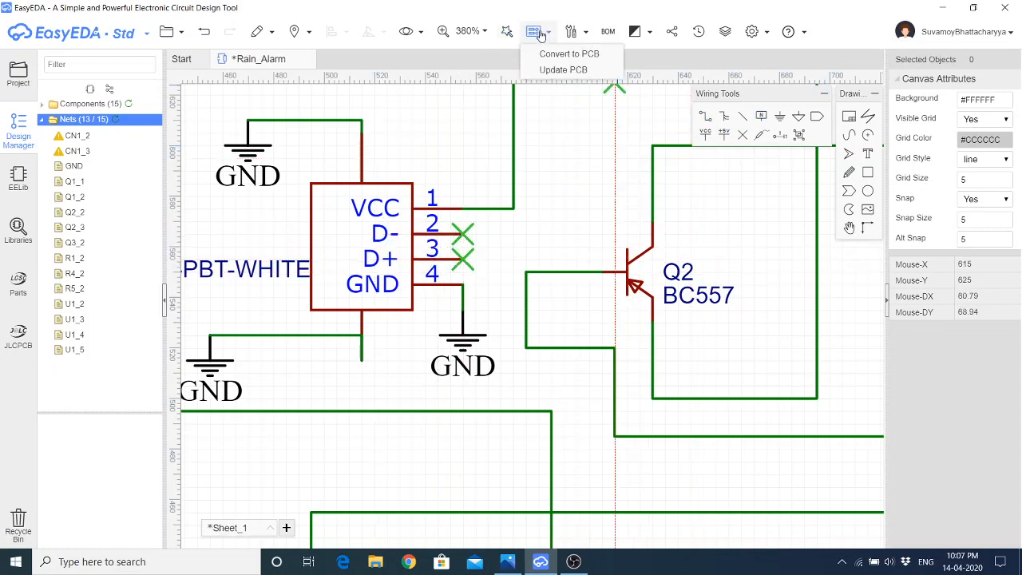
# Save the schematic with the new flags and convert it to a new PCB
pyautogui.moveTo(172, 33)
pyautogui.click(191, 86)
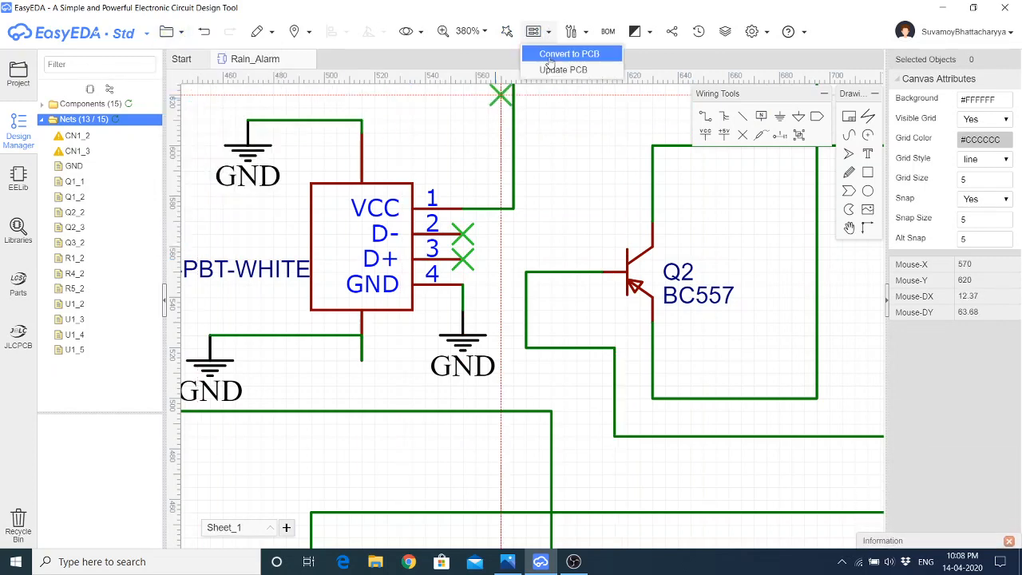
pyautogui.click(550, 53)
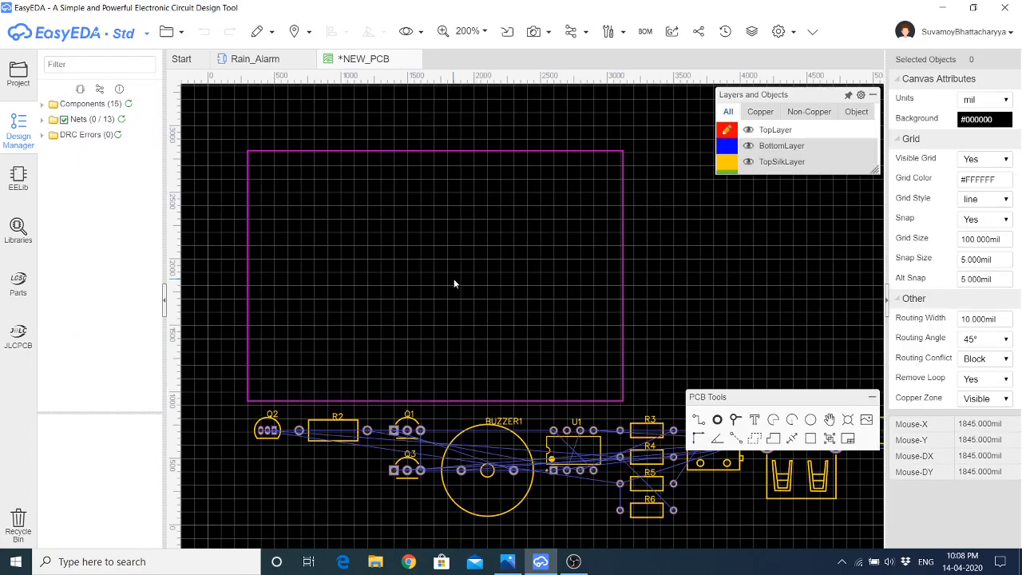
# Change the PCB canvas units to mm
pyautogui.scroll(-3, 488, 215)
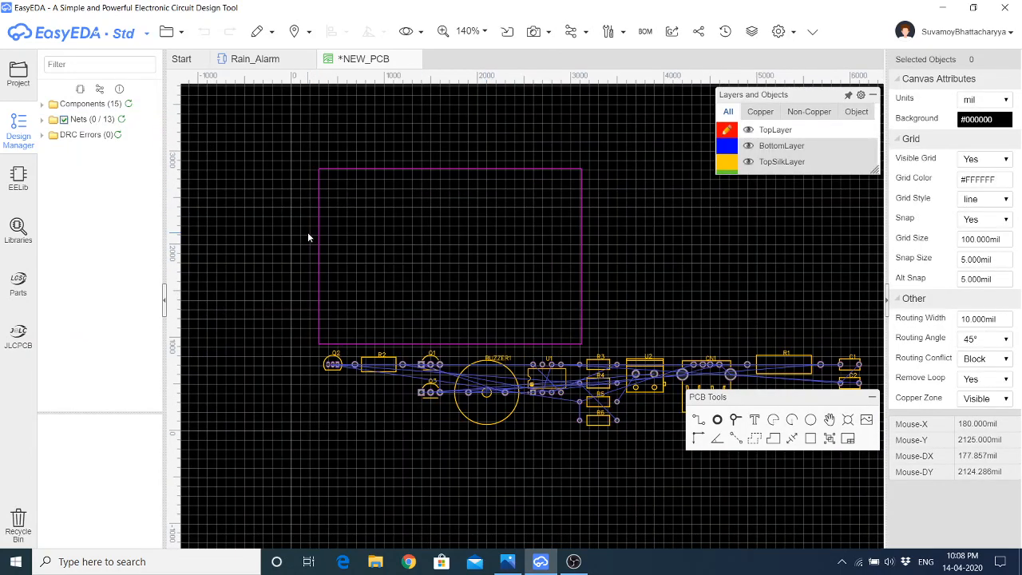
pyautogui.click(1007, 103)
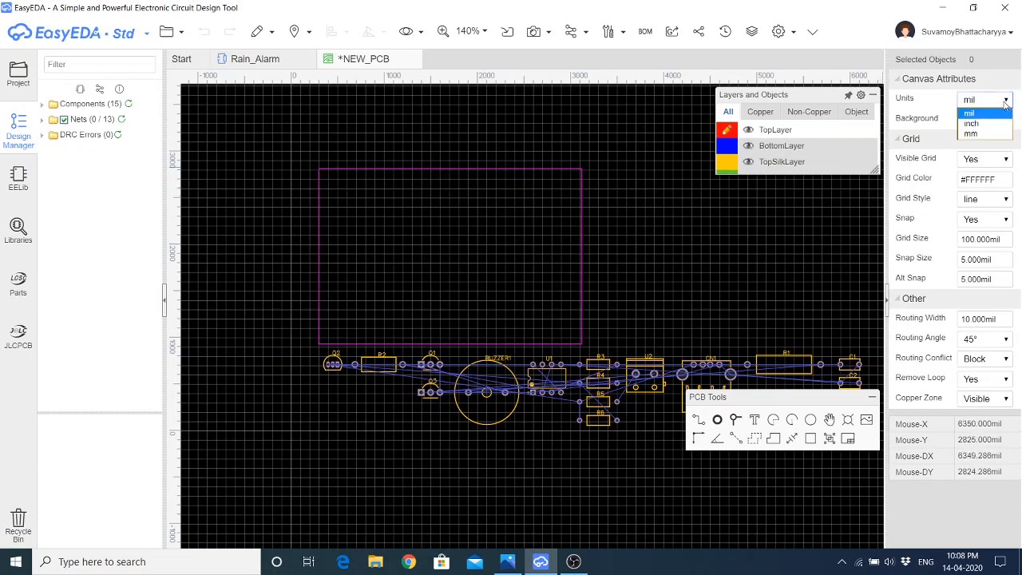
pyautogui.click(1000, 135)
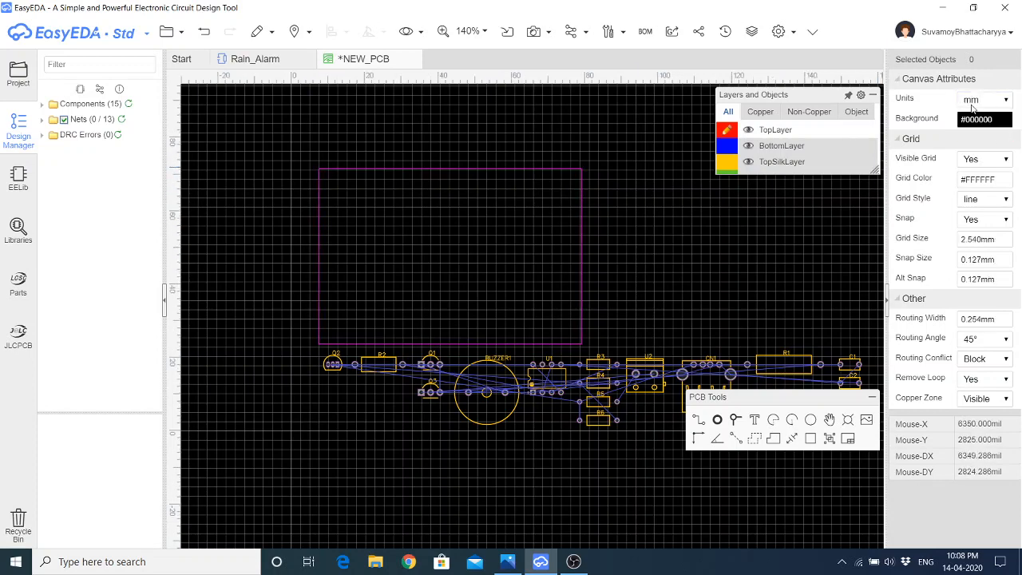
# Narrow the board outline to about 48.6 mm and compare the circular and round rectangular outline types, keeping Rectangular
pyautogui.click(581, 190)
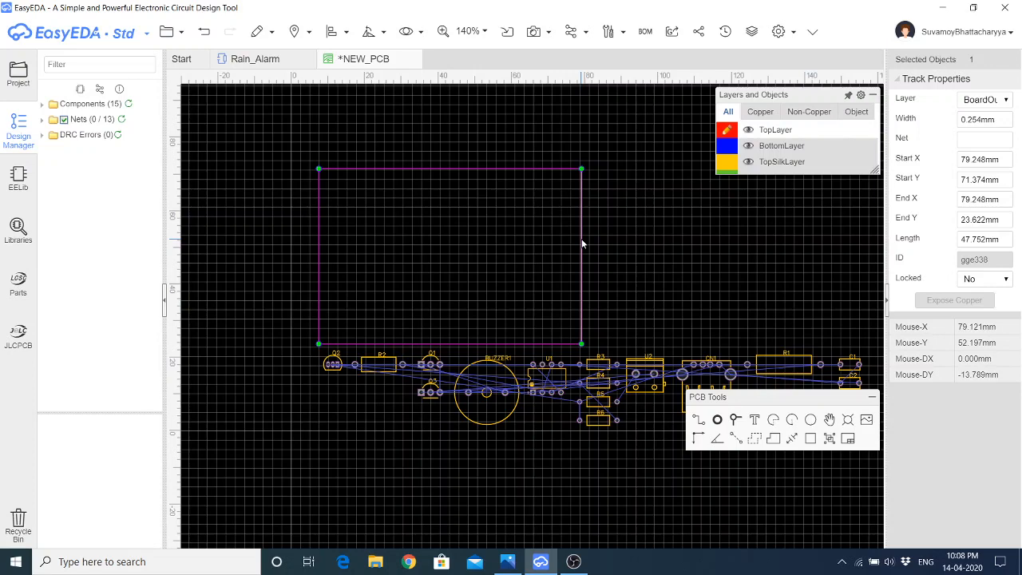
pyautogui.moveTo(581, 244); pyautogui.dragTo(496, 253)
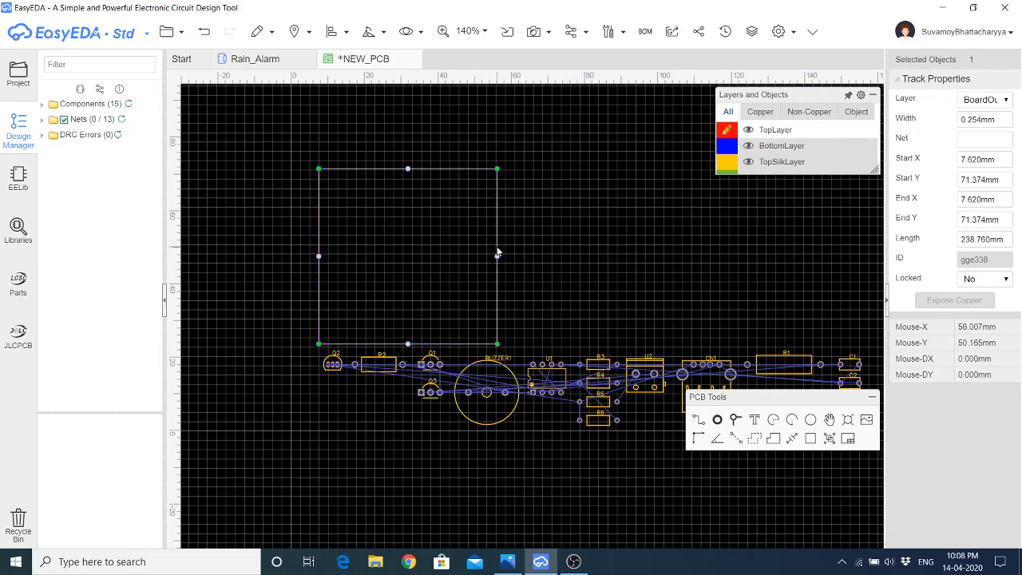
pyautogui.click(610, 31)
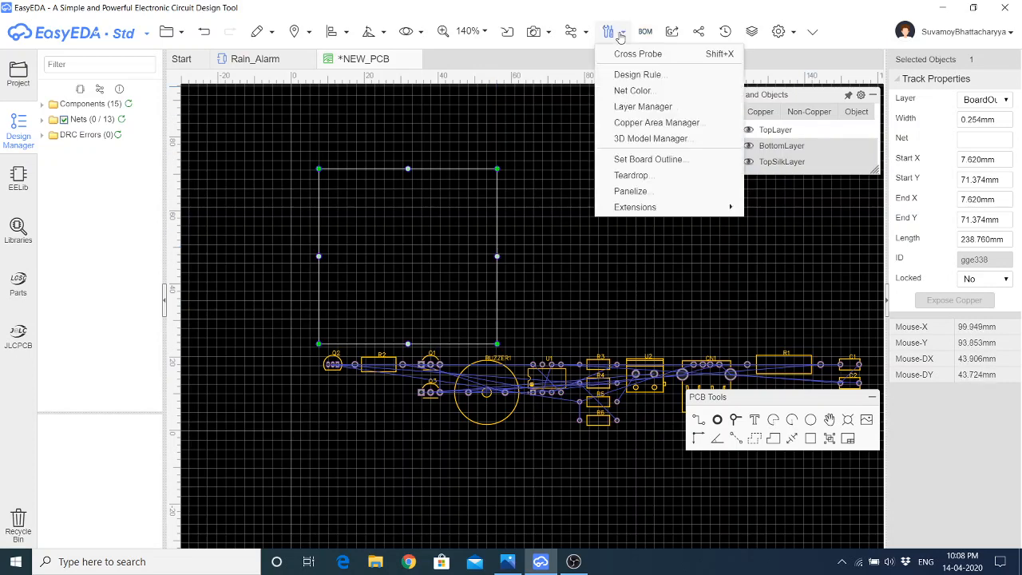
pyautogui.click(645, 161)
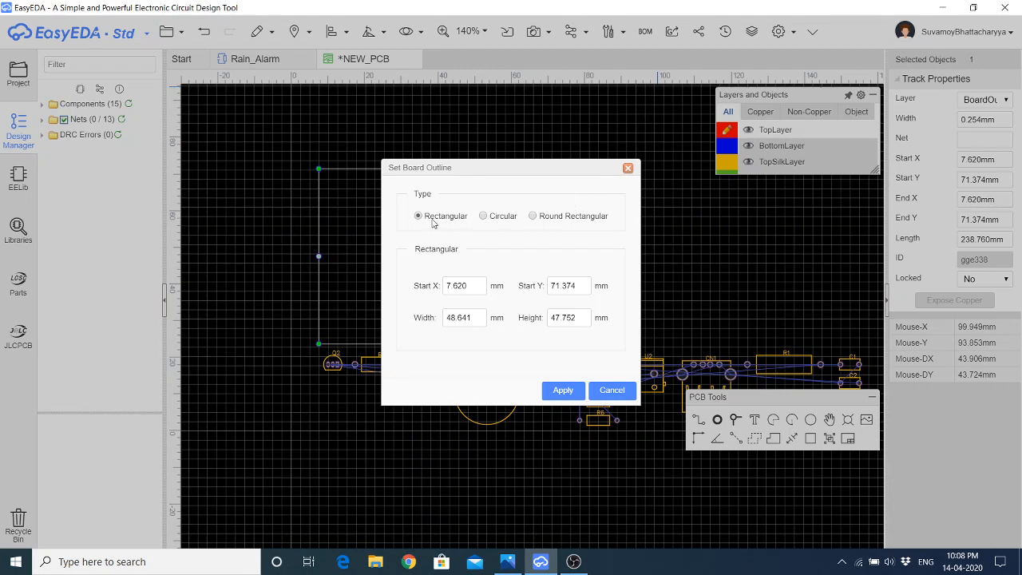
pyautogui.click(484, 216)
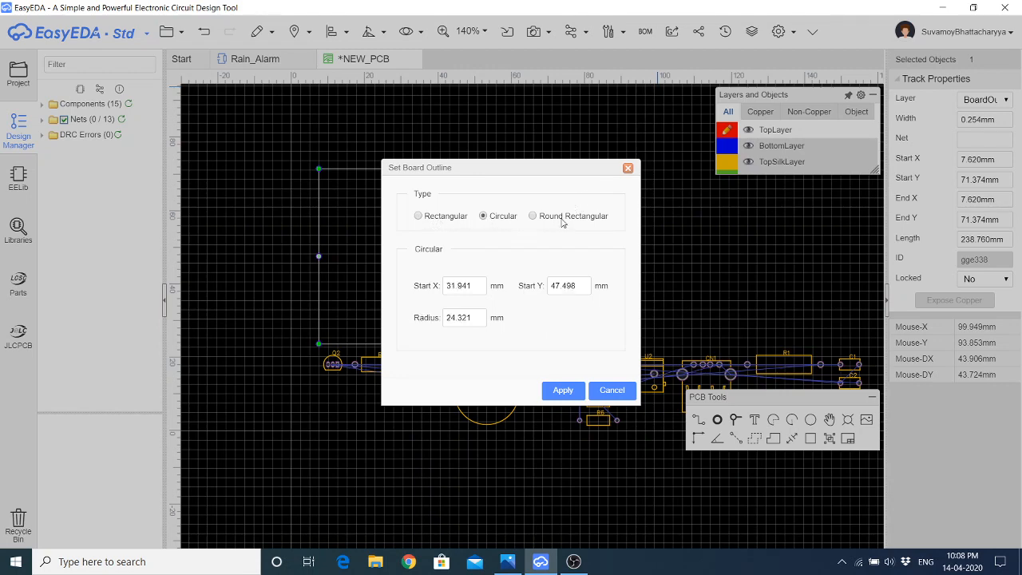
pyautogui.click(558, 217)
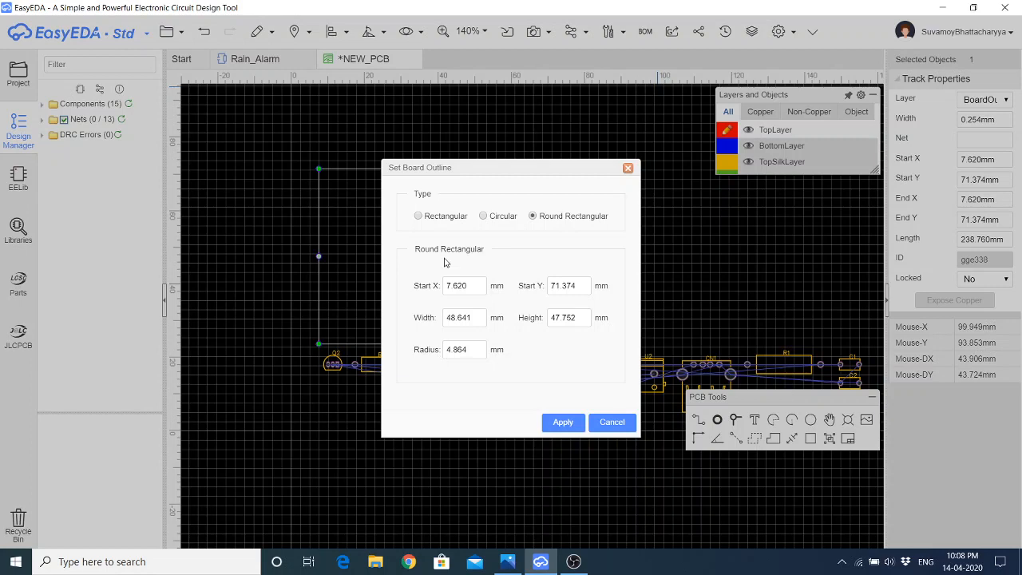
pyautogui.click(447, 218)
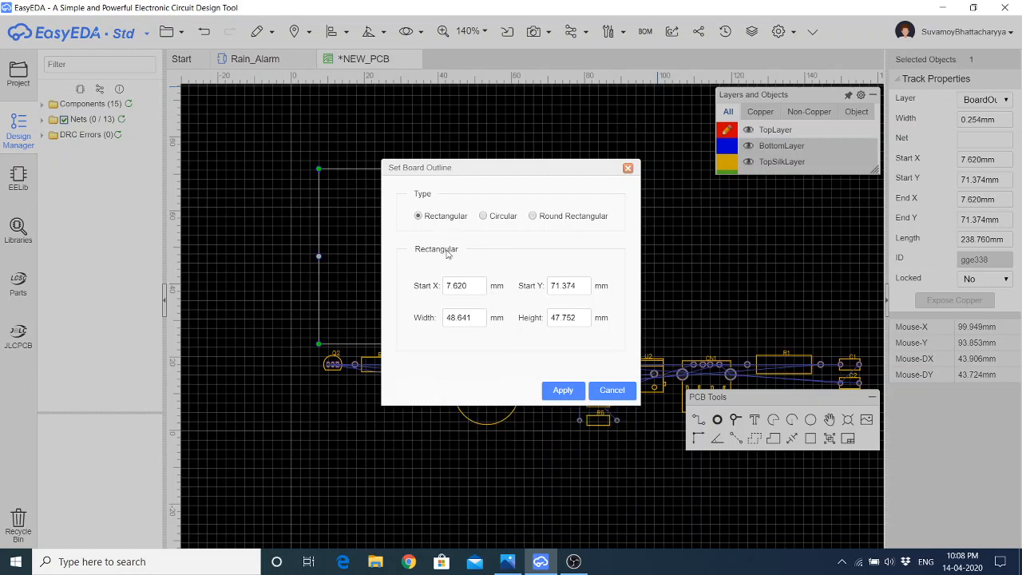
# Set the rectangular board outline to 50 mm wide and 50 mm high
pyautogui.doubleClick(469, 286)
pyautogui.doubleClick(471, 318)
pyautogui.click(479, 316)
pyautogui.moveTo(479, 317); pyautogui.dragTo(410, 315)
pyautogui.write('5')
pyautogui.write('0')
pyautogui.doubleClick(582, 317)
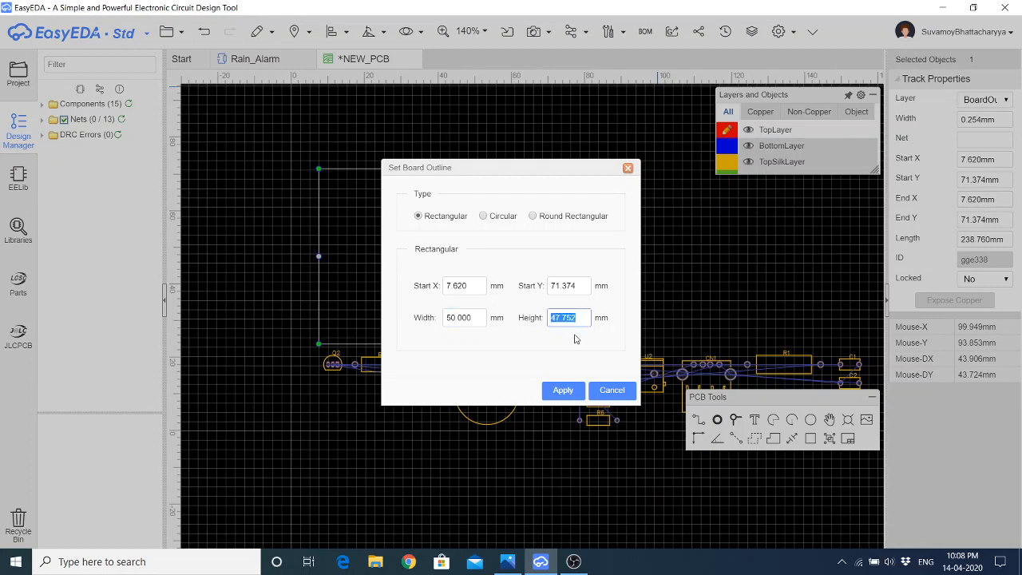
pyautogui.write('5')
pyautogui.click(564, 391)
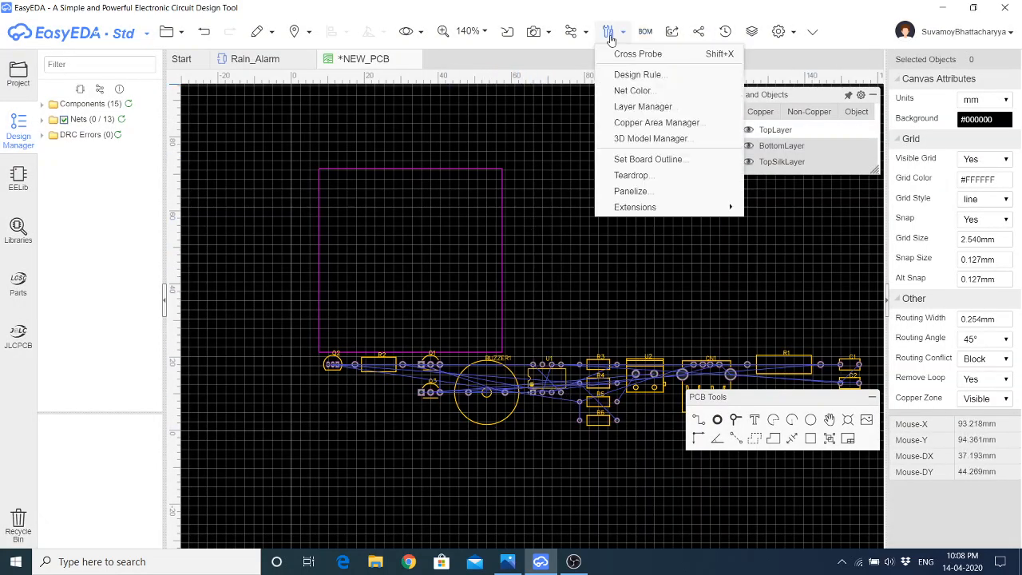
# Resize the rectangular board outline to 80 mm wide and 80 mm high
pyautogui.moveTo(579, 37)
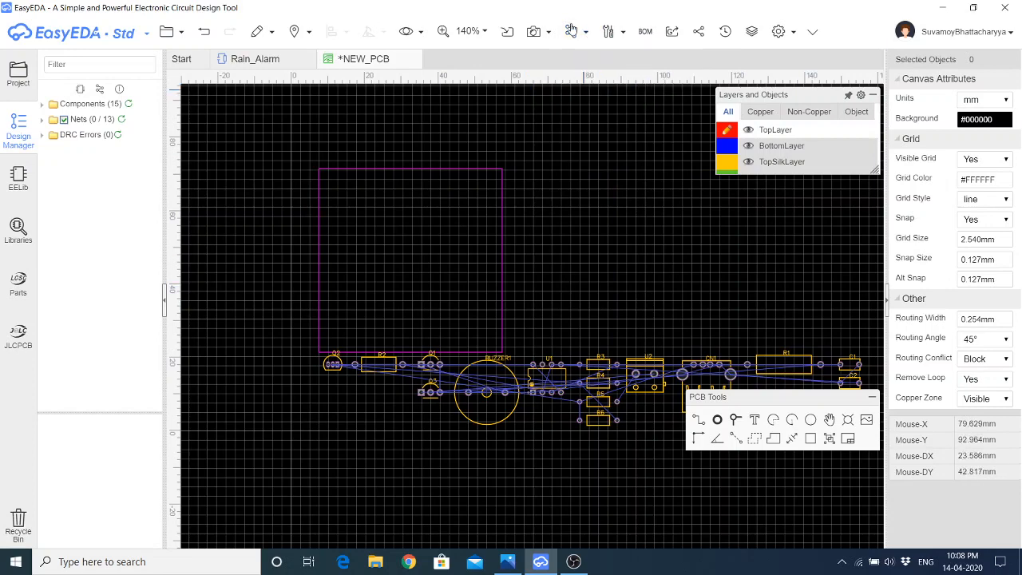
pyautogui.moveTo(626, 34)
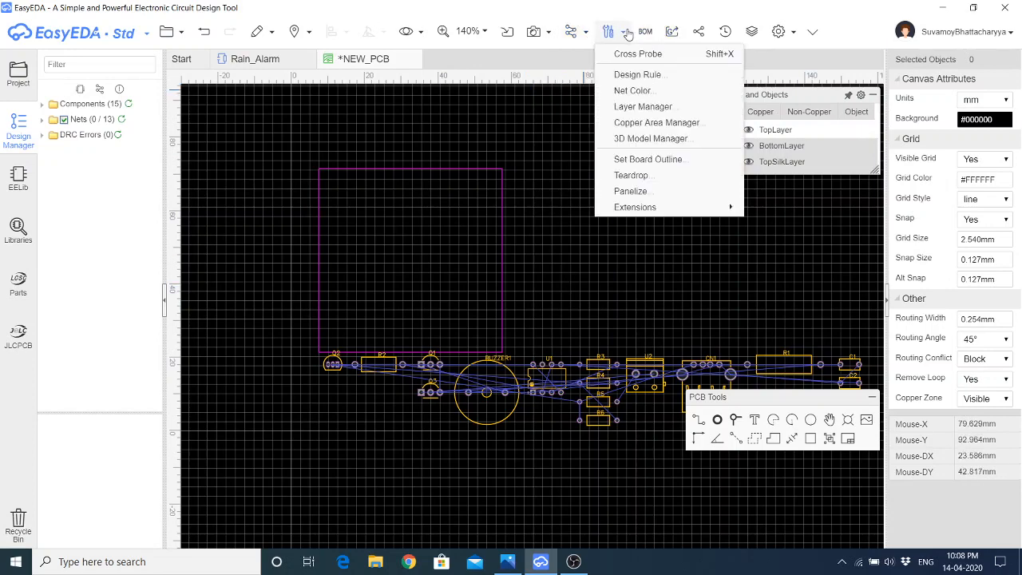
pyautogui.click(621, 159)
pyautogui.doubleClick(471, 317)
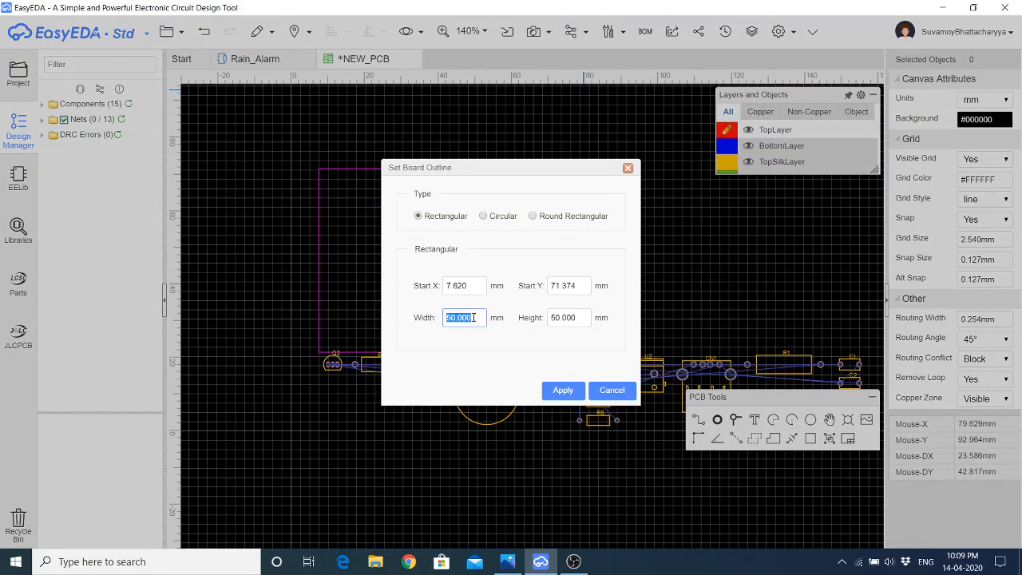
pyautogui.write('80')
pyautogui.press('Tab')
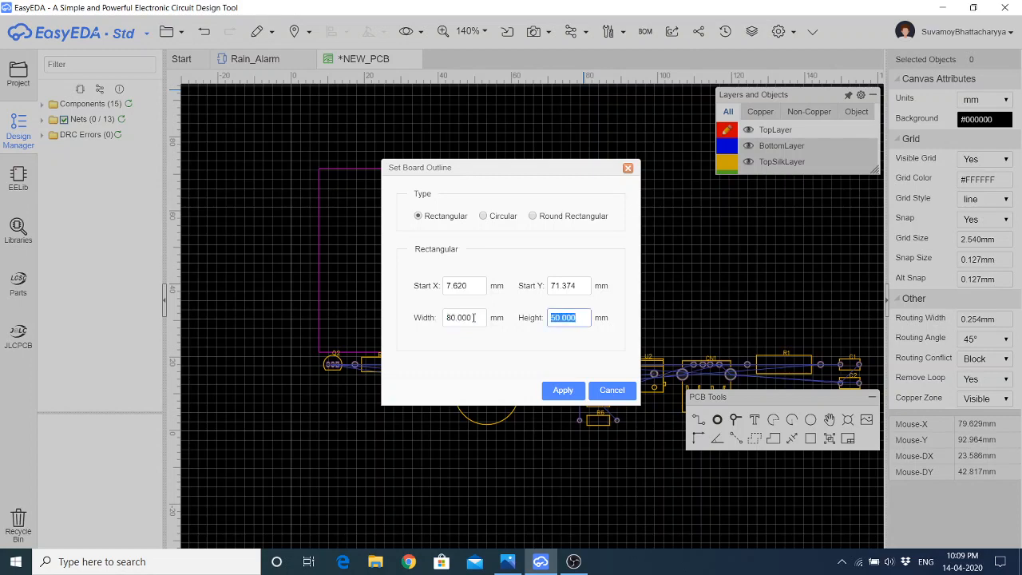
pyautogui.write('80.000')
pyautogui.click(565, 389)
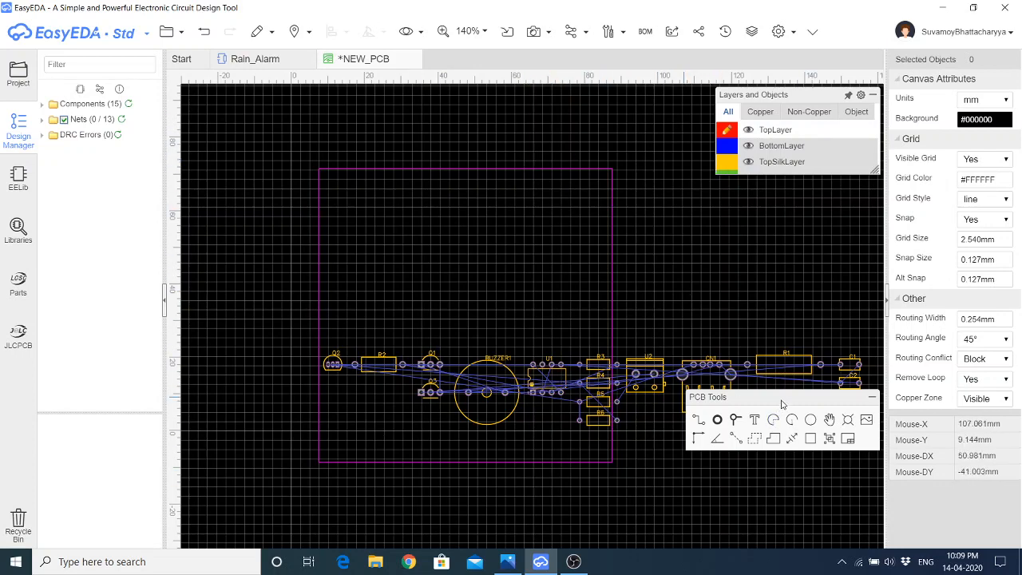
# Move the floating PCB tools clear of the footprints and place USB connector CN1 in the board's lower-left corner
pyautogui.moveTo(783, 403); pyautogui.dragTo(784, 470)
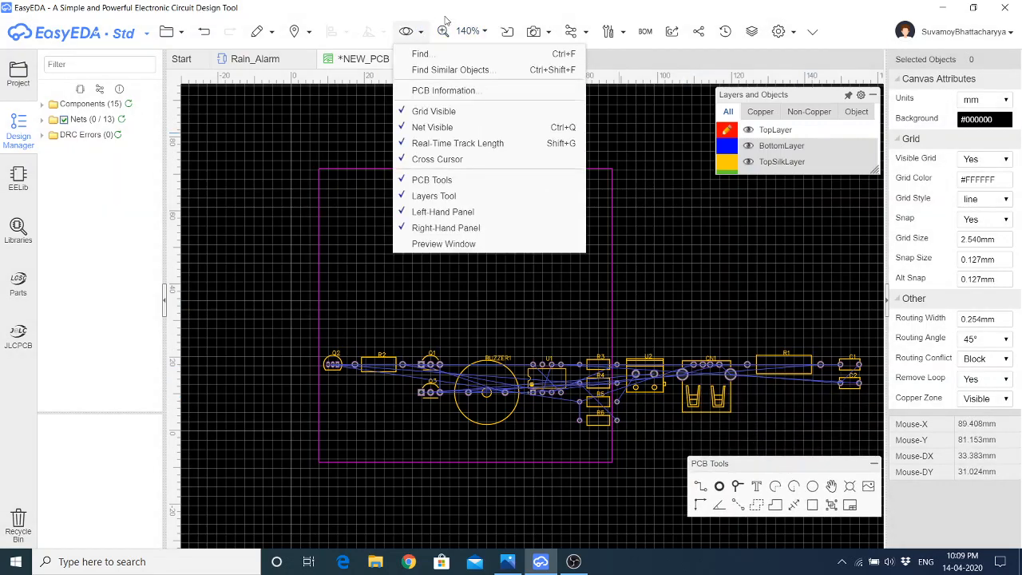
pyautogui.moveTo(541, 34)
pyautogui.moveTo(577, 33)
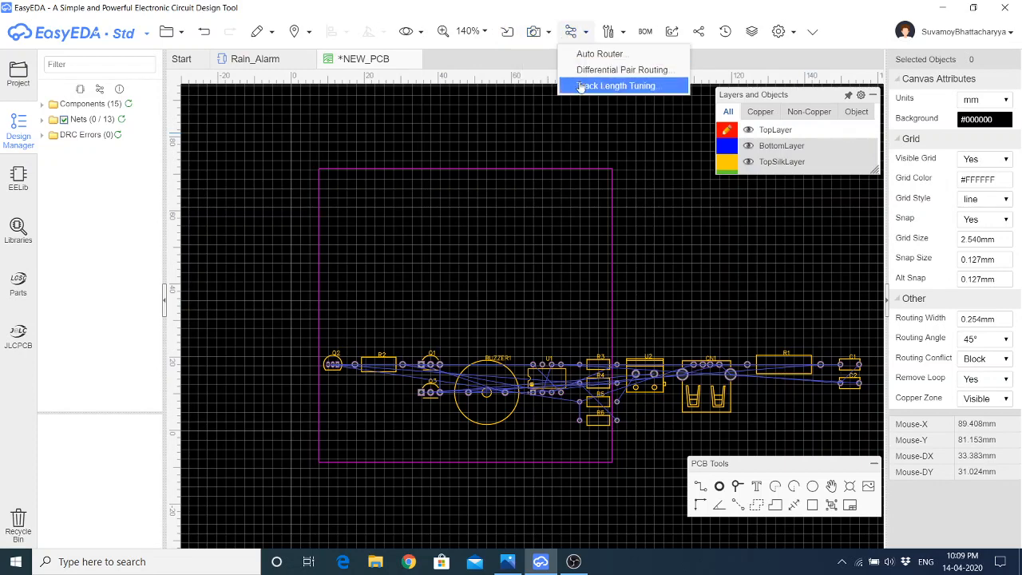
pyautogui.moveTo(630, 40)
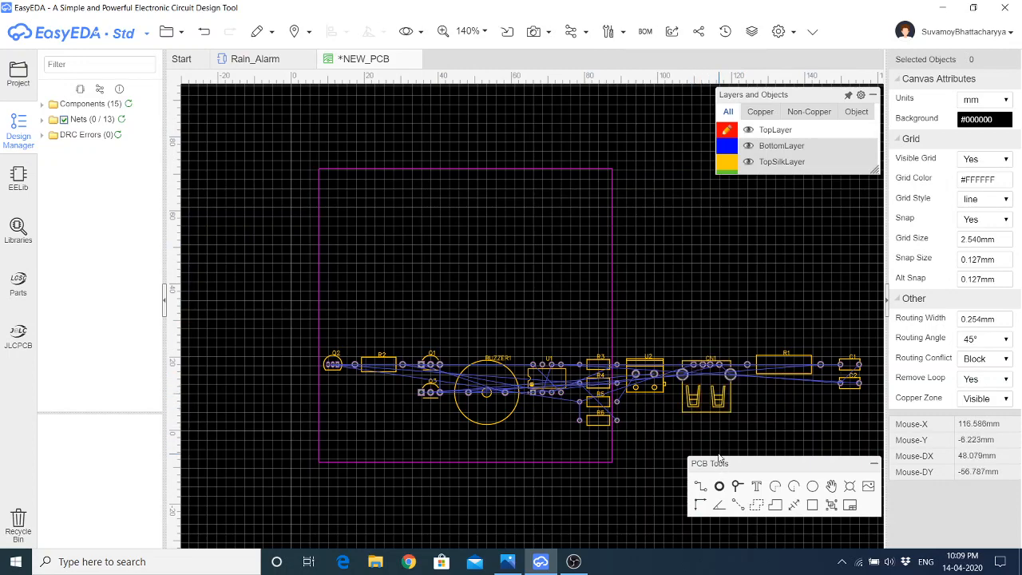
pyautogui.click(713, 396)
pyautogui.moveTo(714, 396); pyautogui.dragTo(378, 452)
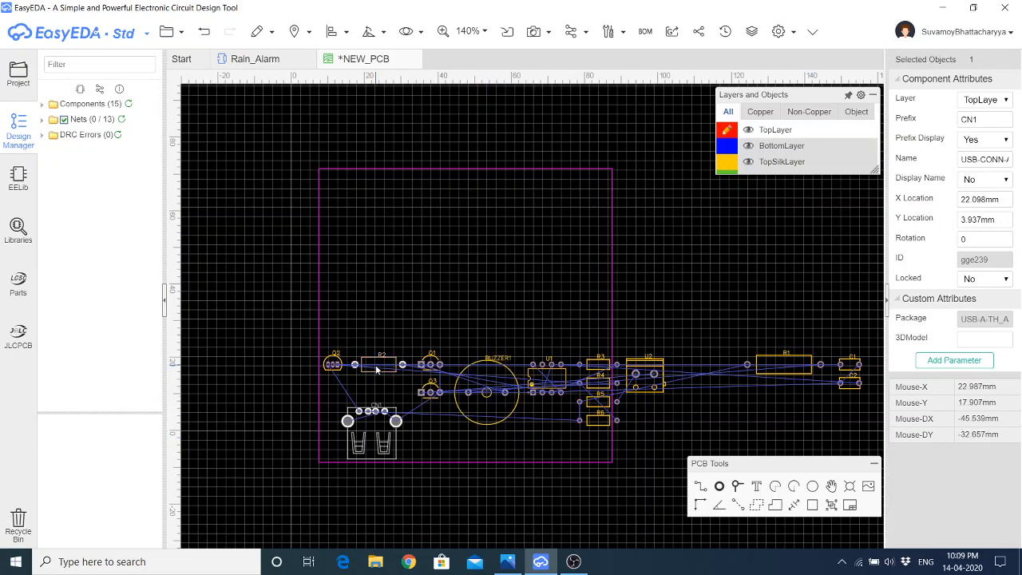
# Place R1, C1 and C2 around the middle of the board, and BUZZER1 and terminal U2 near its lower edge
pyautogui.moveTo(771, 370); pyautogui.dragTo(506, 269)
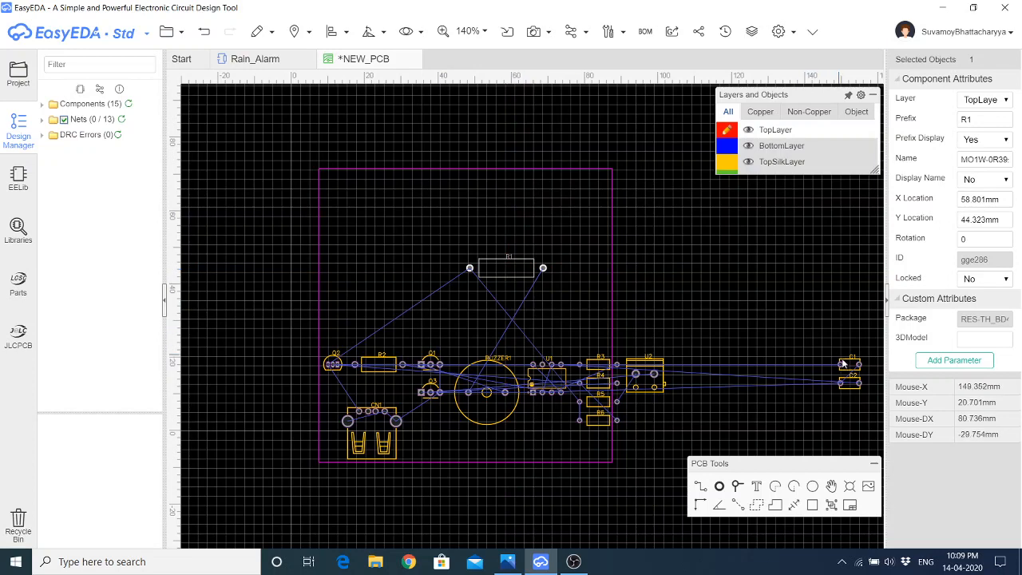
pyautogui.moveTo(843, 364); pyautogui.dragTo(567, 305)
pyautogui.moveTo(850, 390); pyautogui.dragTo(463, 325)
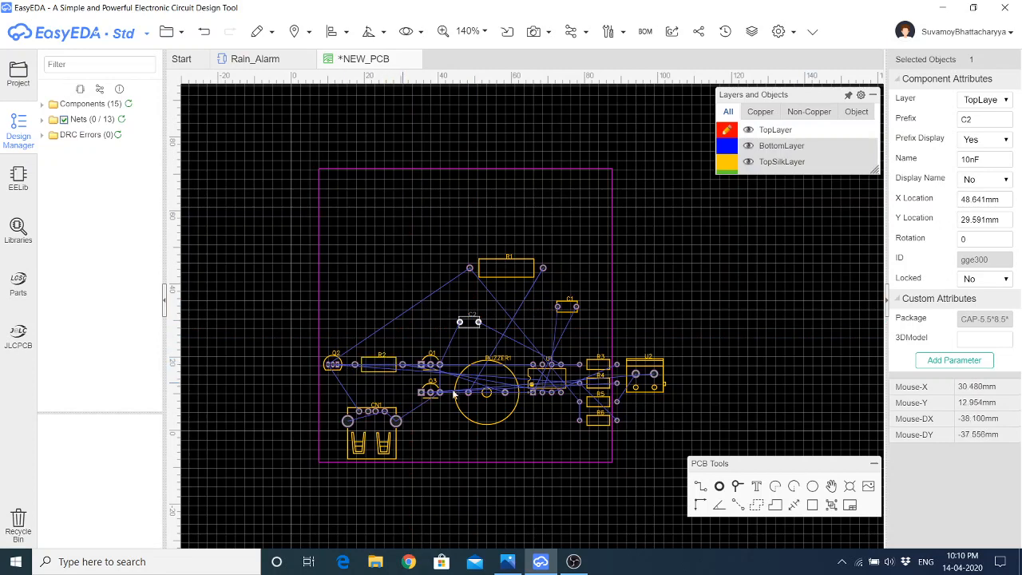
pyautogui.moveTo(490, 408); pyautogui.dragTo(473, 433)
pyautogui.moveTo(627, 388); pyautogui.dragTo(561, 435)
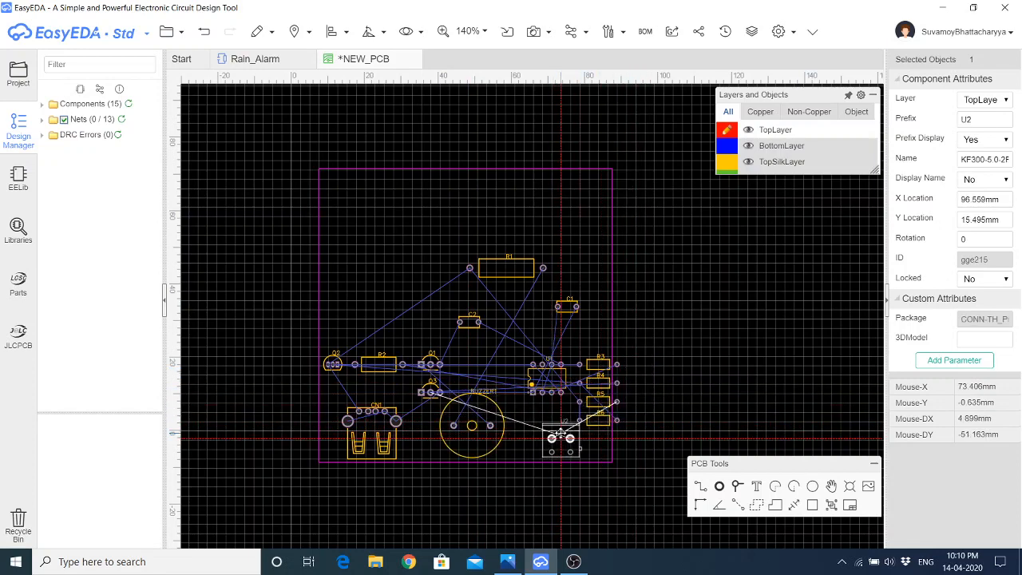
pyautogui.moveTo(562, 437); pyautogui.dragTo(562, 437)
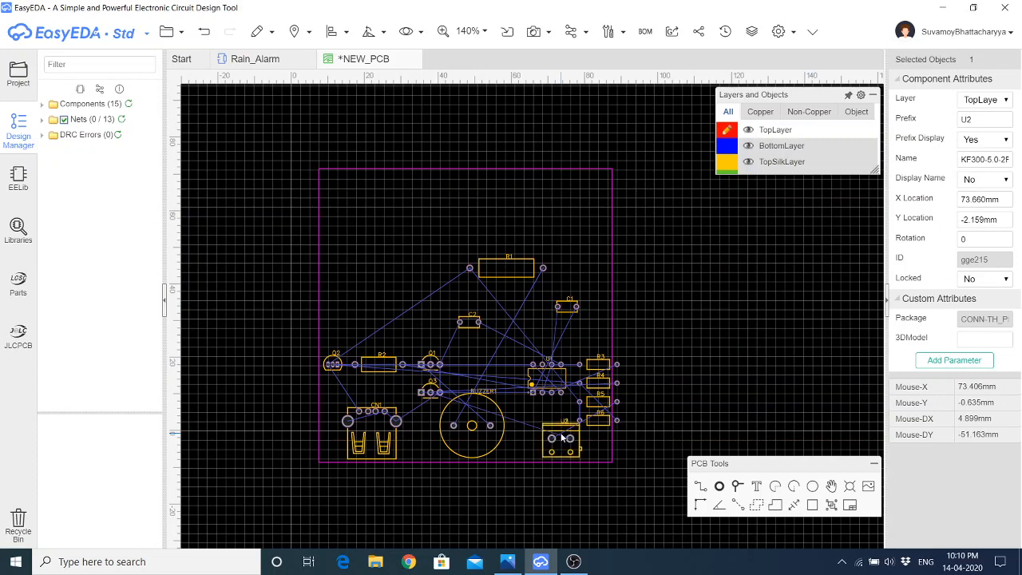
pyautogui.hotkey('ctrl', 'c')
pyautogui.hotkey('ctrl', 'v')
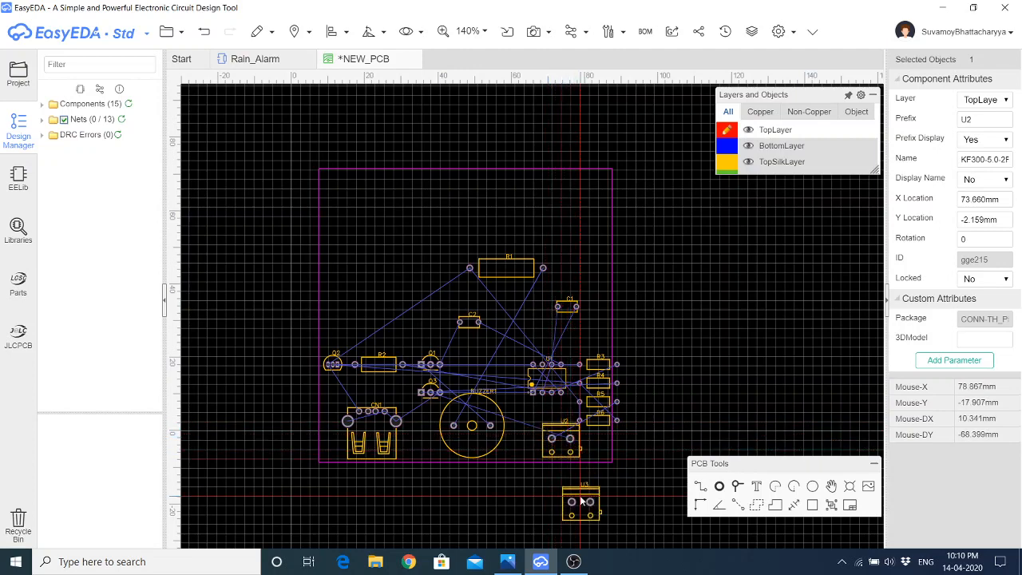
pyautogui.press('Escape')
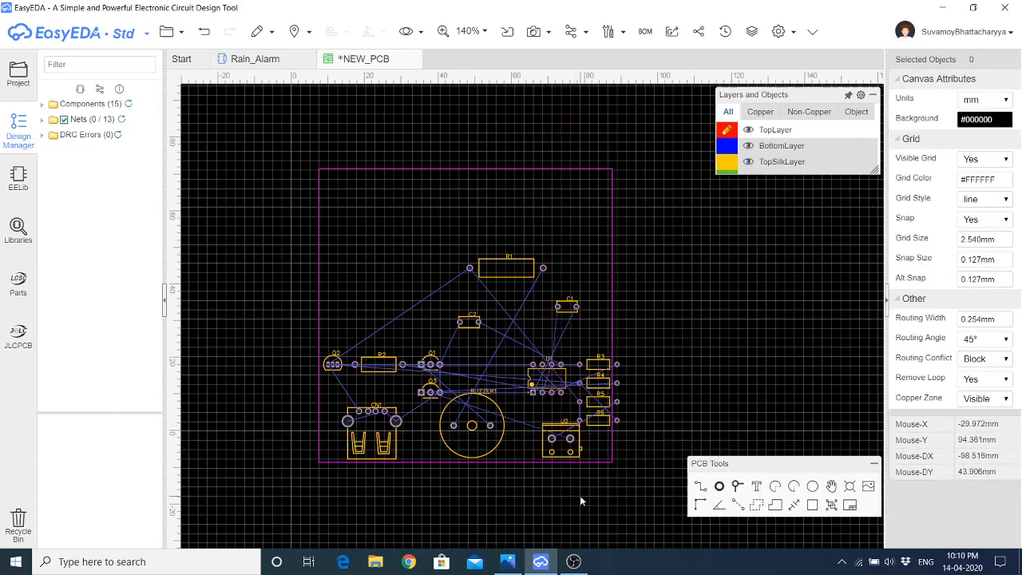
# Rotate terminal U2 to 180 degrees and settle it near the board's lower edge, beside BUZZER1
pyautogui.click(562, 441)
pyautogui.moveTo(316, 43)
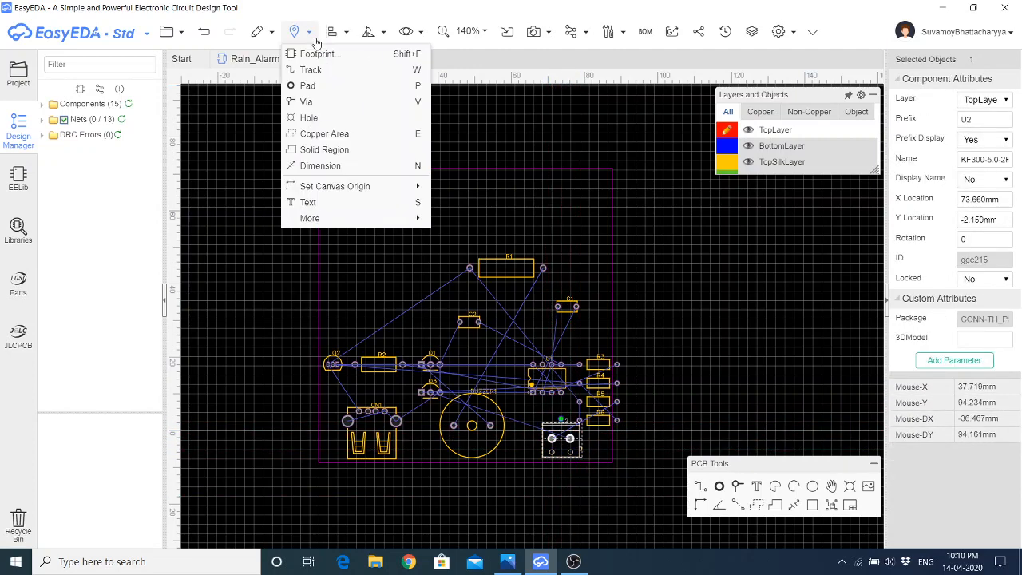
pyautogui.moveTo(370, 32)
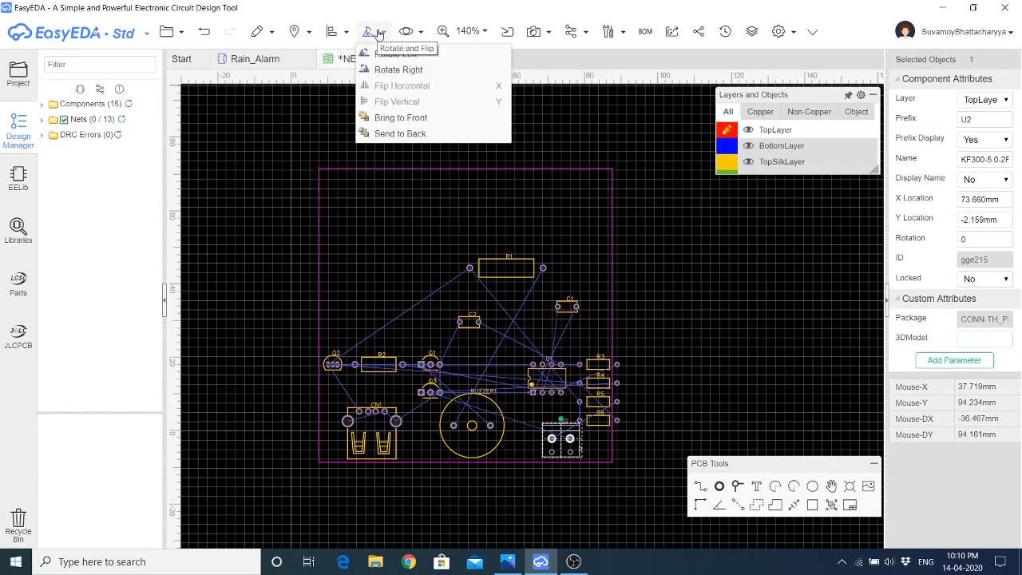
pyautogui.click(384, 52)
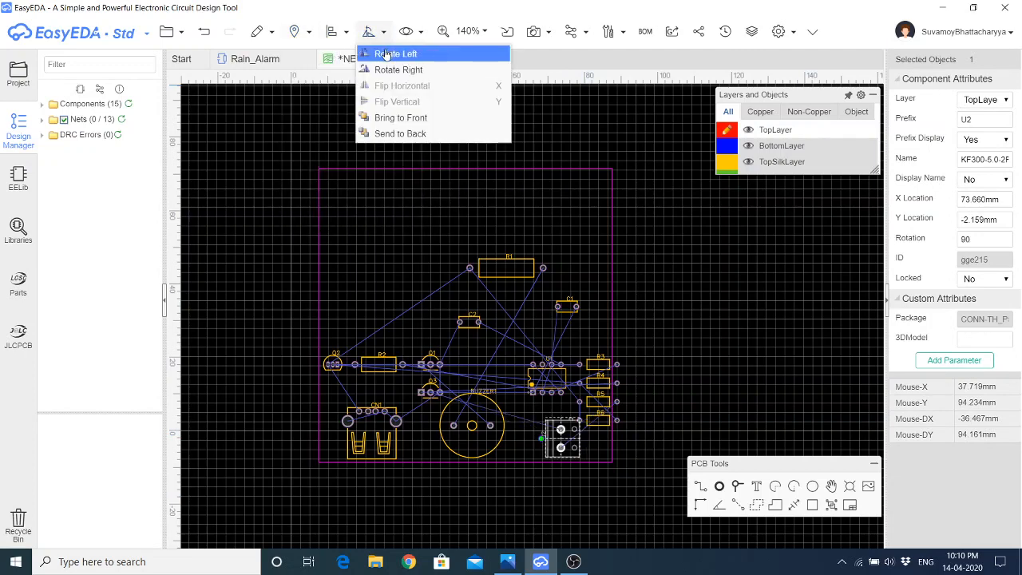
pyautogui.click(384, 53)
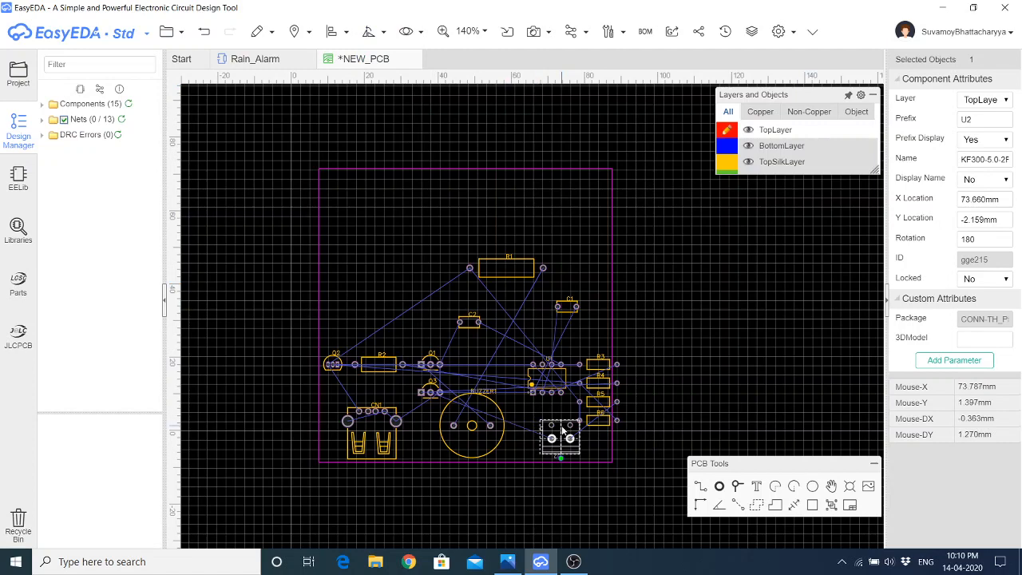
pyautogui.moveTo(562, 425); pyautogui.dragTo(562, 427)
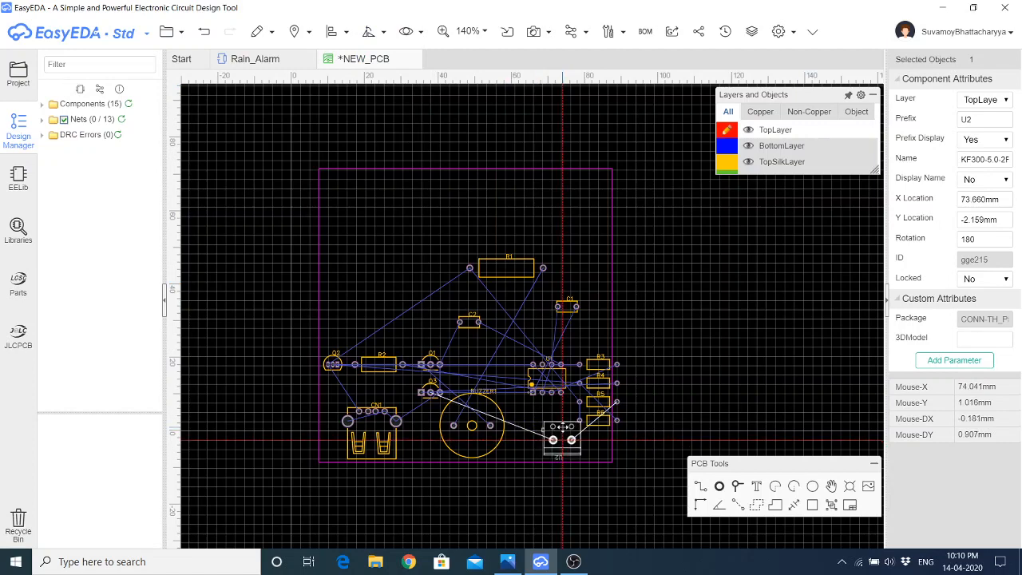
pyautogui.click(658, 418)
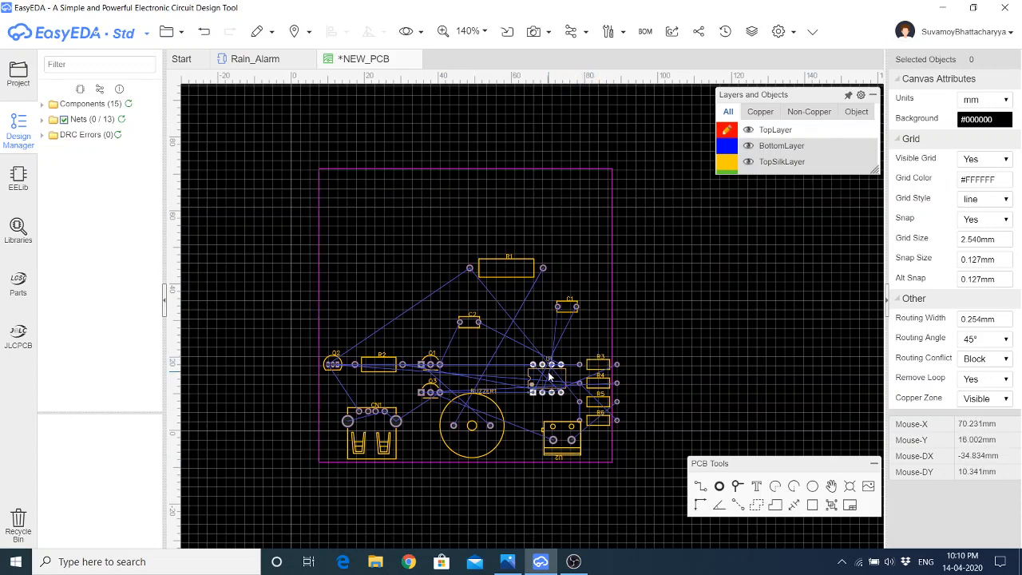
# Place U1 above BUZZER1, and set Q3 and Q1 on either side of the buzzer with Q1 rotated to 90 degrees
pyautogui.moveTo(549, 376); pyautogui.dragTo(468, 303)
pyautogui.moveTo(474, 349); pyautogui.dragTo(471, 337)
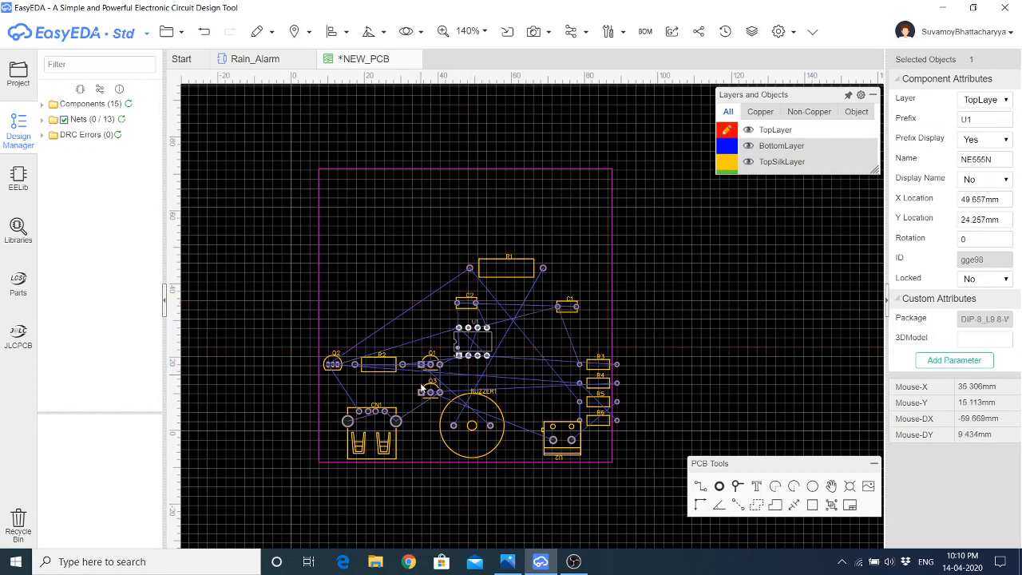
pyautogui.moveTo(430, 392); pyautogui.dragTo(530, 375)
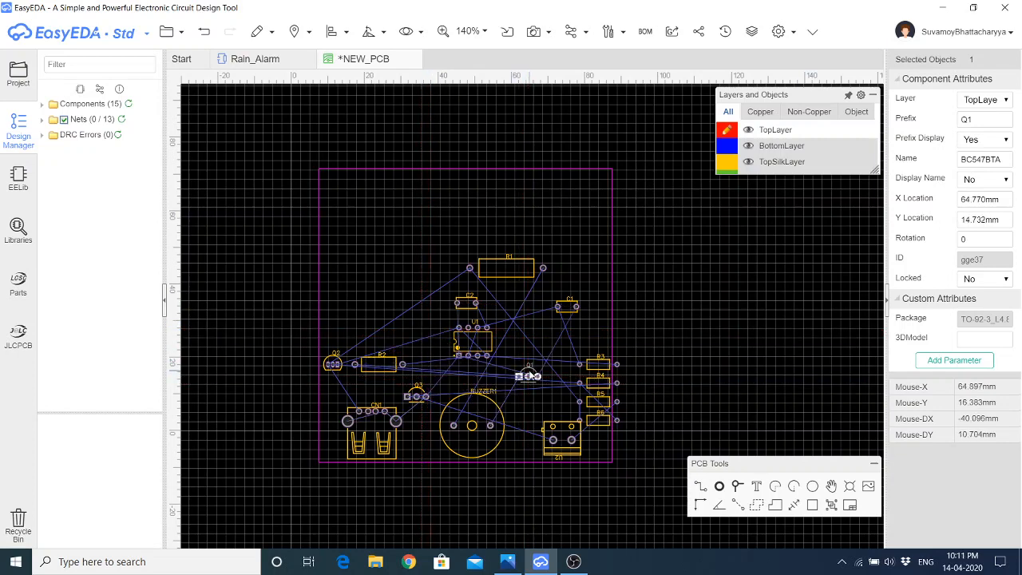
pyautogui.click(369, 31)
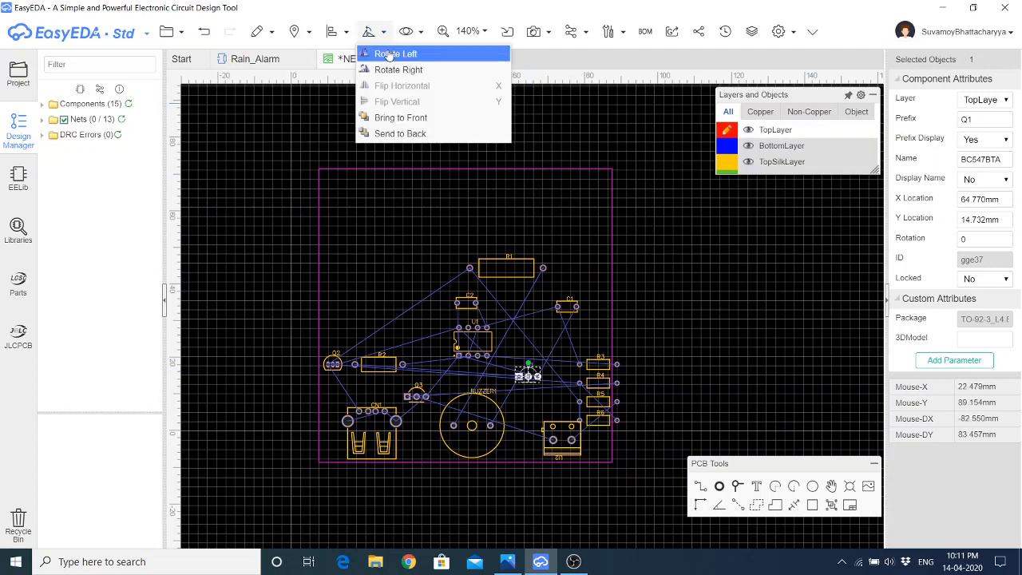
pyautogui.click(381, 52)
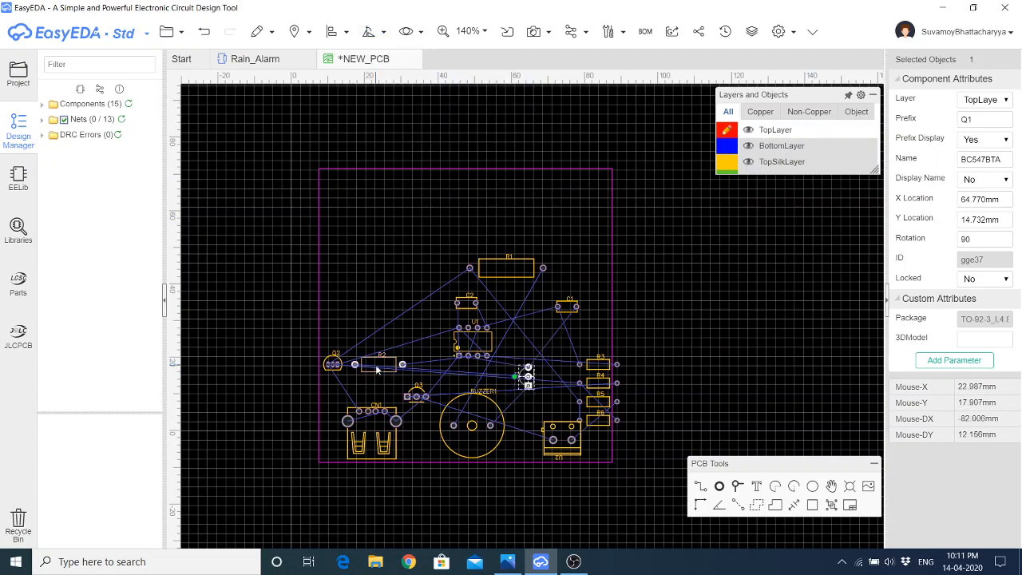
# Arrange transistor Q2 and resistors R2 and R1 just above USB connector CN1
pyautogui.moveTo(379, 369); pyautogui.dragTo(335, 392)
pyautogui.moveTo(505, 280); pyautogui.dragTo(374, 356)
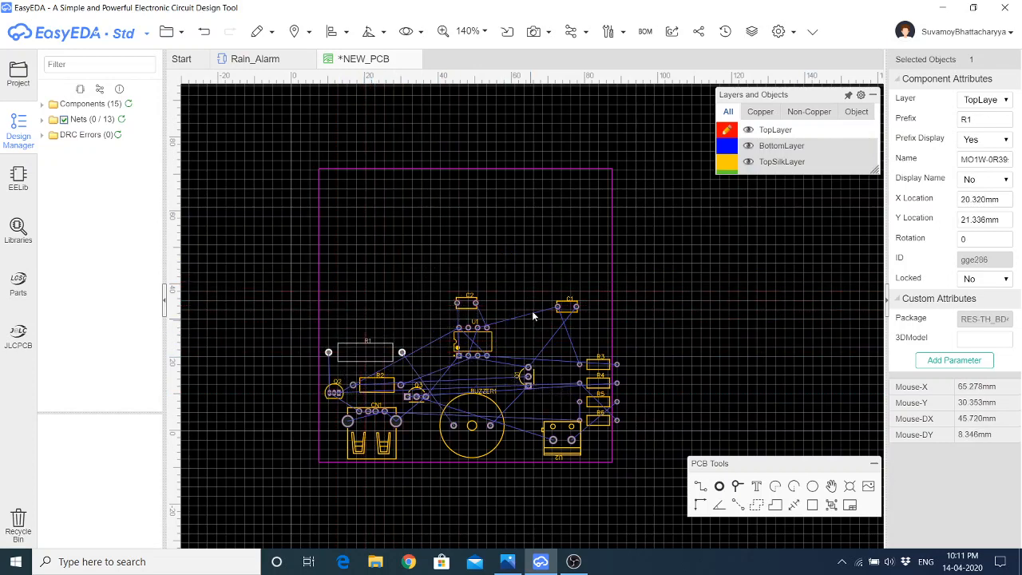
# Place capacitors C2 and C1 on either side of U1, rotating C2 to 90 degrees and C1 to 270 degrees
pyautogui.moveTo(470, 309); pyautogui.dragTo(428, 352)
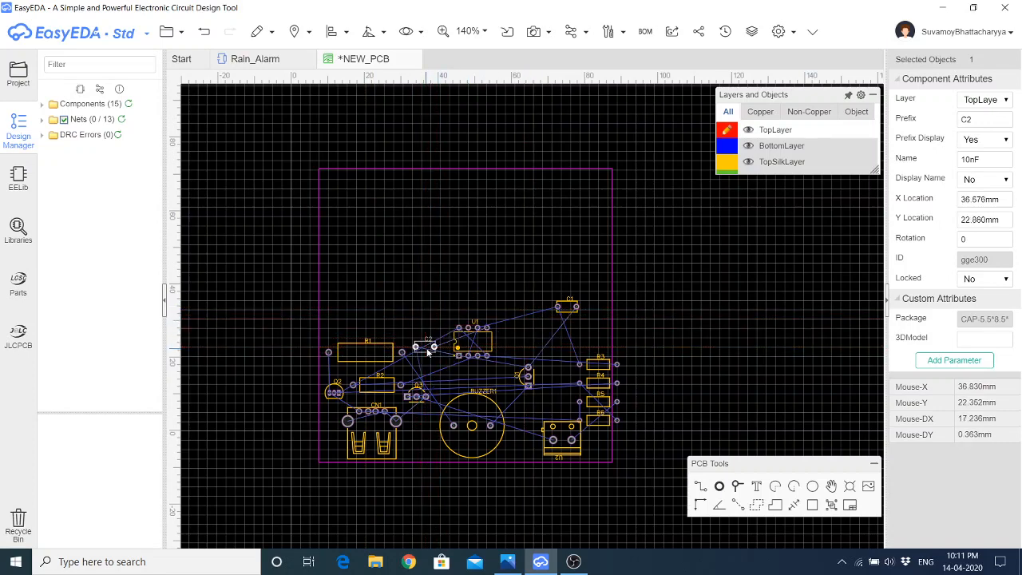
pyautogui.moveTo(369, 32)
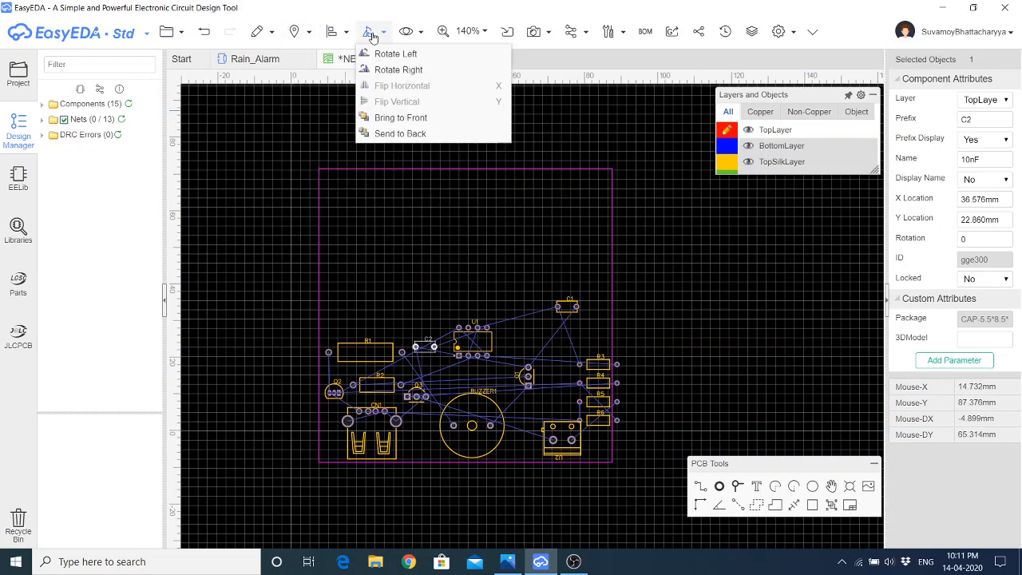
pyautogui.click(377, 51)
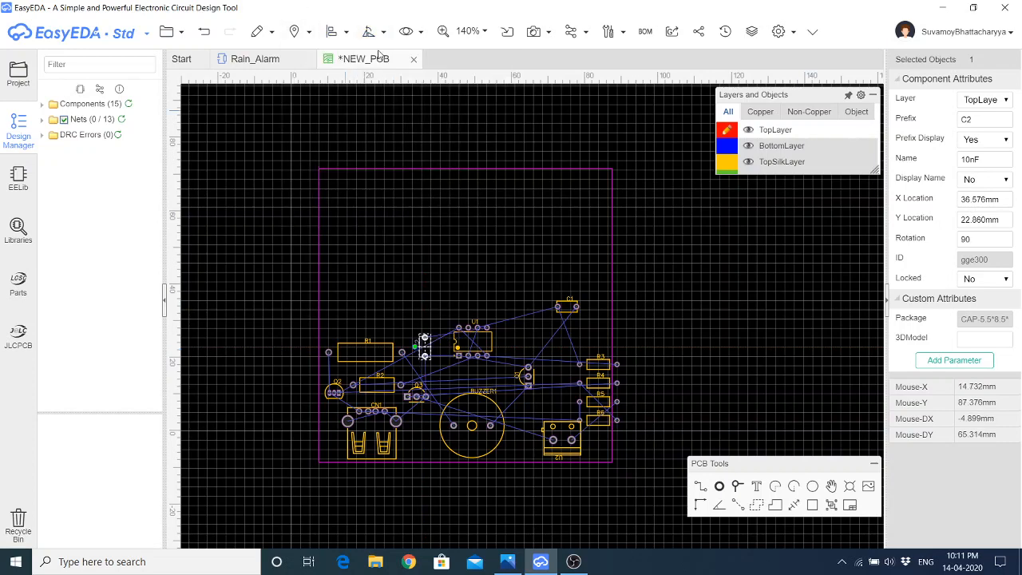
pyautogui.moveTo(564, 307); pyautogui.dragTo(525, 344)
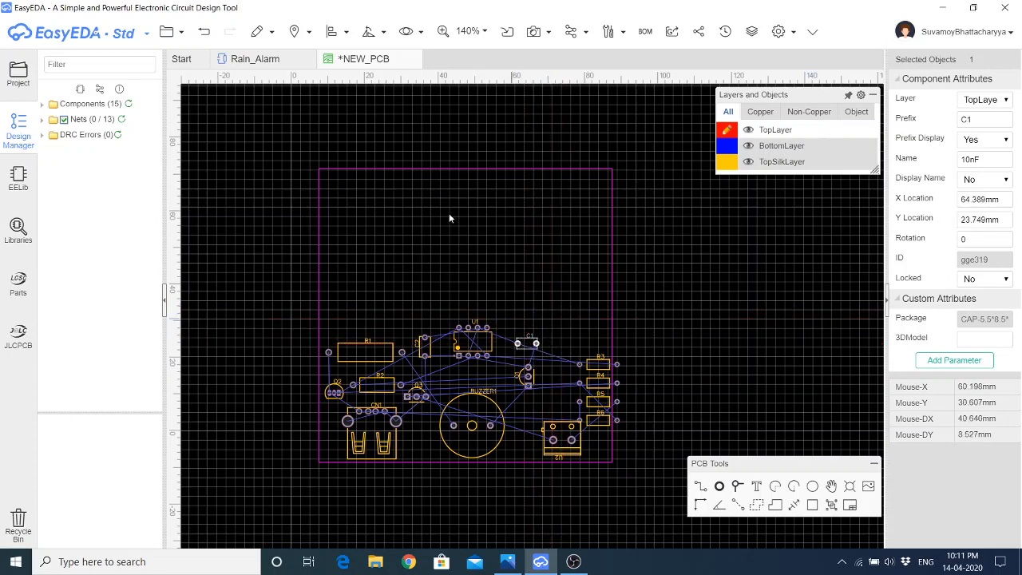
pyautogui.moveTo(369, 32)
pyautogui.click(388, 70)
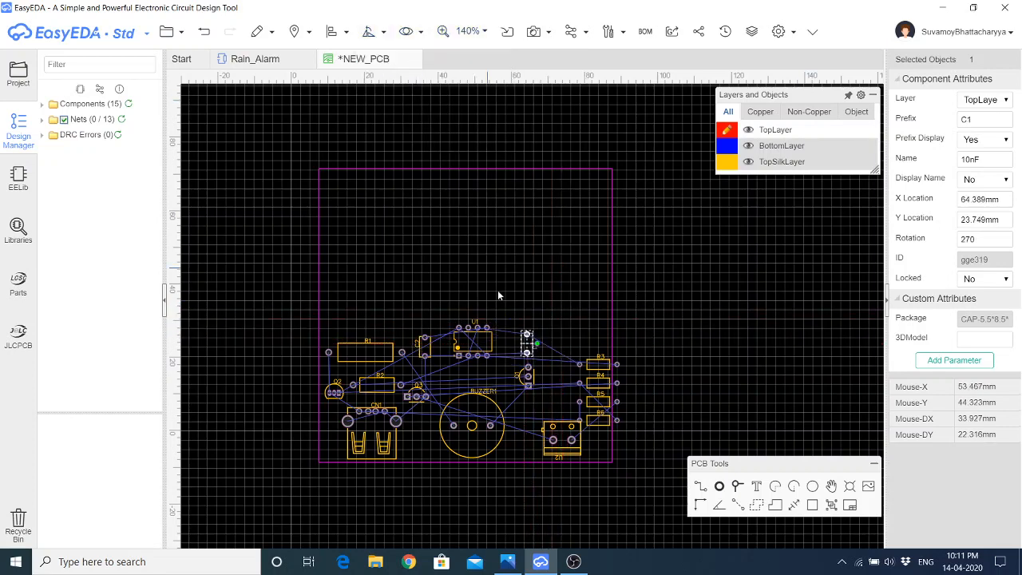
# Stack resistors R3, R4, R5 and R6 in a column above terminal U2, inside the board outline
pyautogui.moveTo(596, 365); pyautogui.dragTo(566, 339)
pyautogui.moveTo(600, 388); pyautogui.dragTo(572, 361)
pyautogui.moveTo(599, 400); pyautogui.dragTo(566, 372)
pyautogui.click(564, 358)
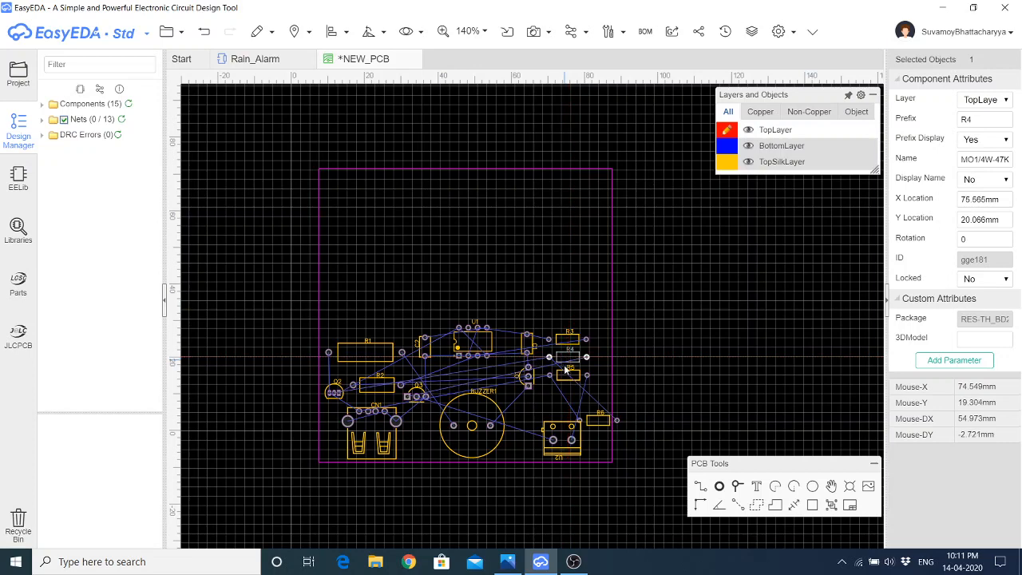
pyautogui.click(567, 375)
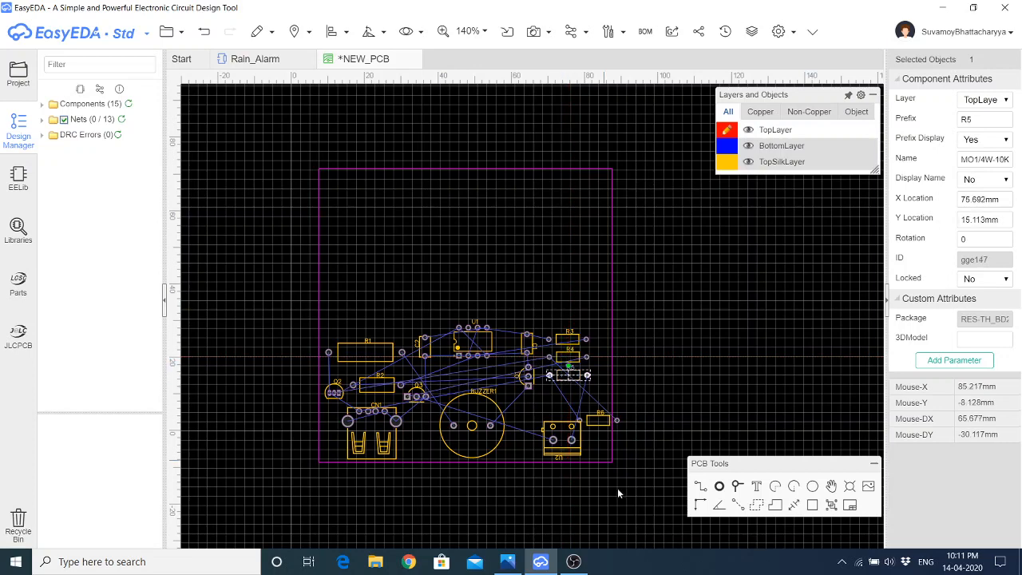
pyautogui.moveTo(600, 421); pyautogui.dragTo(572, 396)
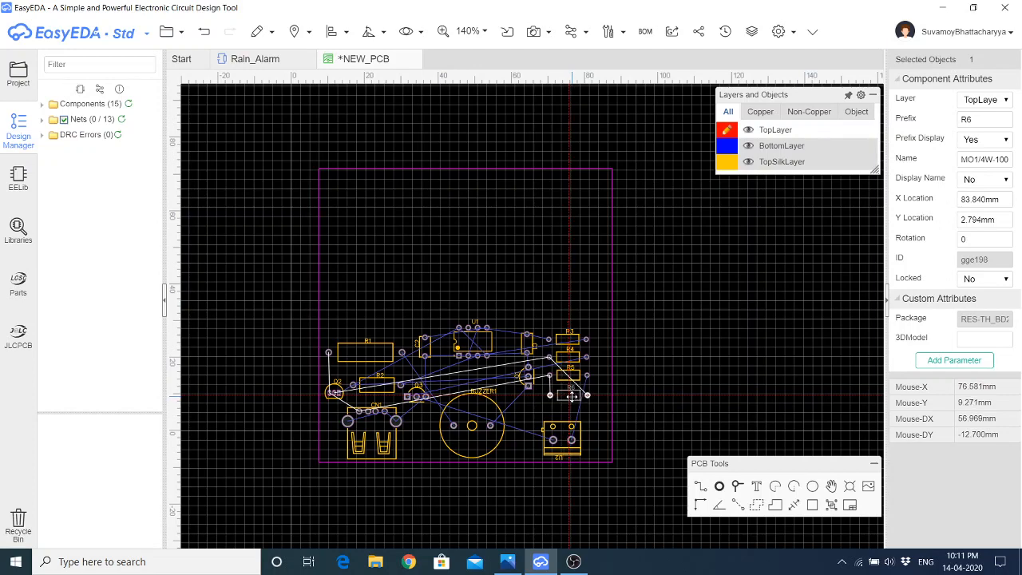
pyautogui.moveTo(571, 396); pyautogui.dragTo(571, 396)
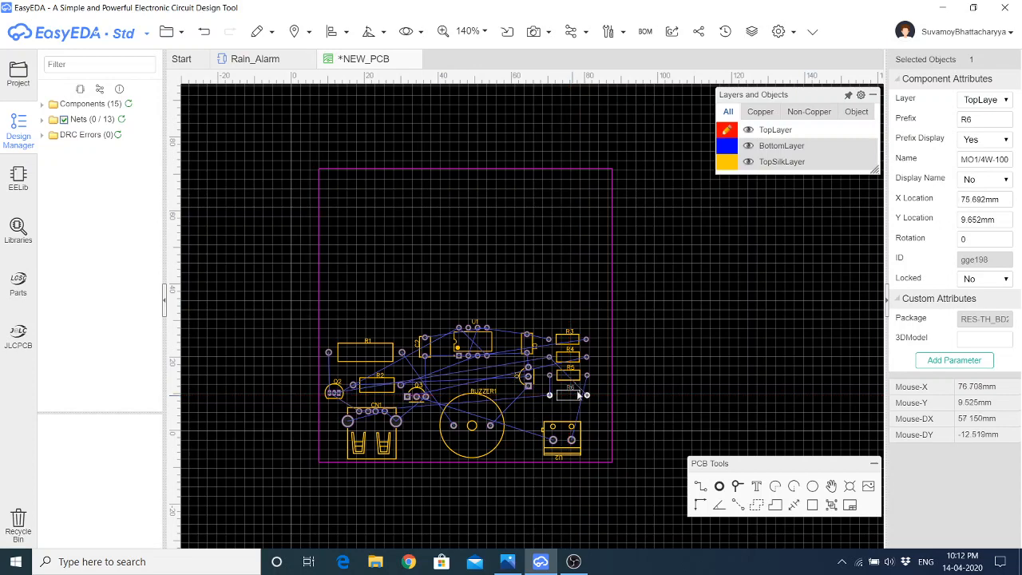
pyautogui.click(593, 274)
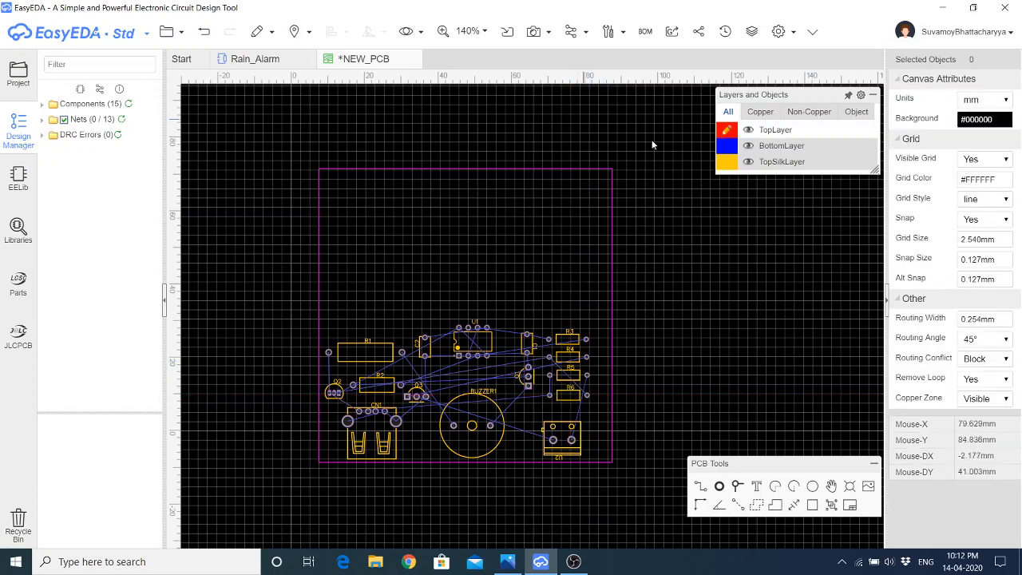
# Try to shorten the board by moving the outline's upper edge down, and undo the change
pyautogui.moveTo(650, 147); pyautogui.dragTo(273, 198)
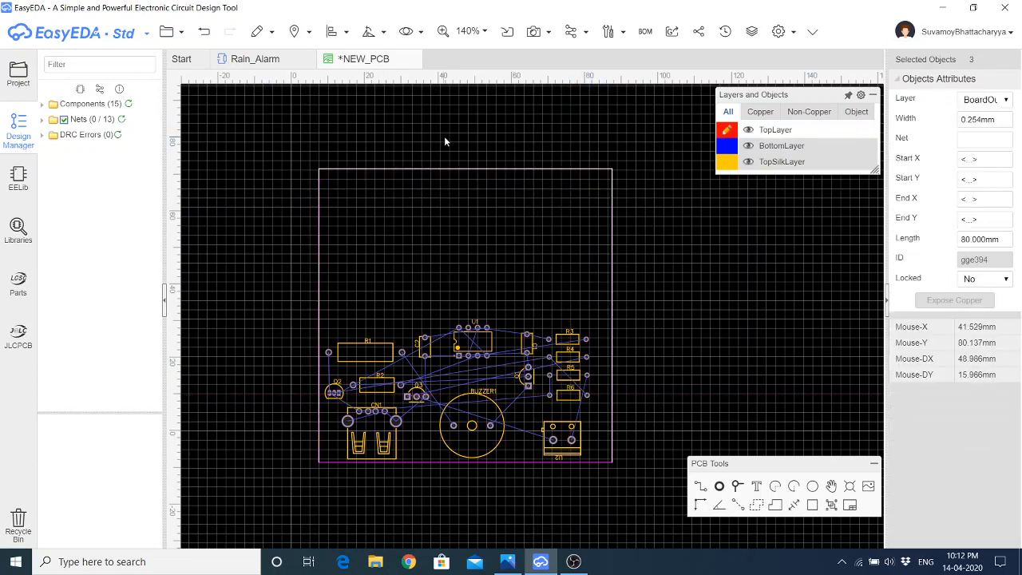
pyautogui.click(450, 167)
pyautogui.moveTo(458, 169); pyautogui.dragTo(458, 207)
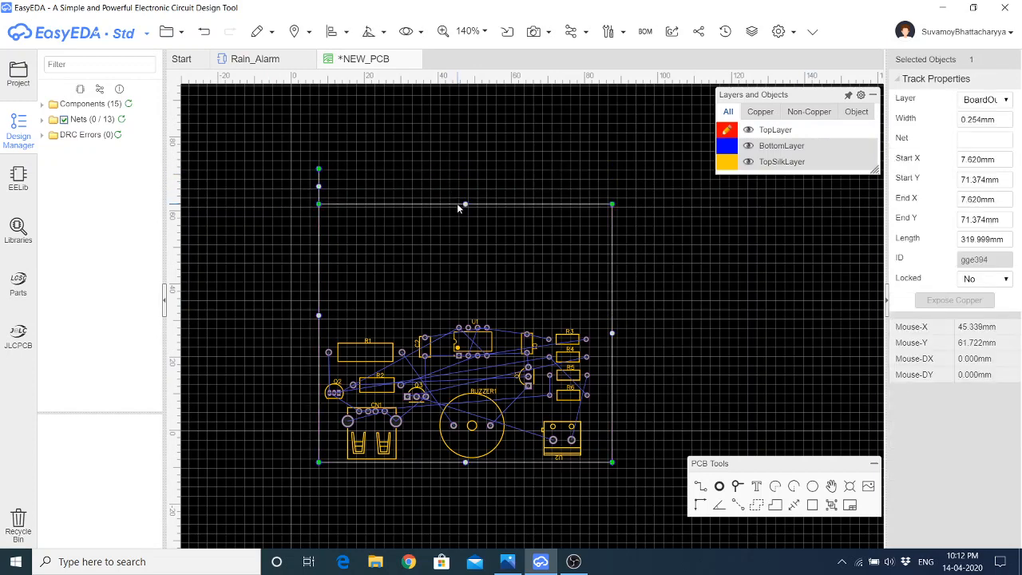
pyautogui.hotkey('ctrl', 'z')
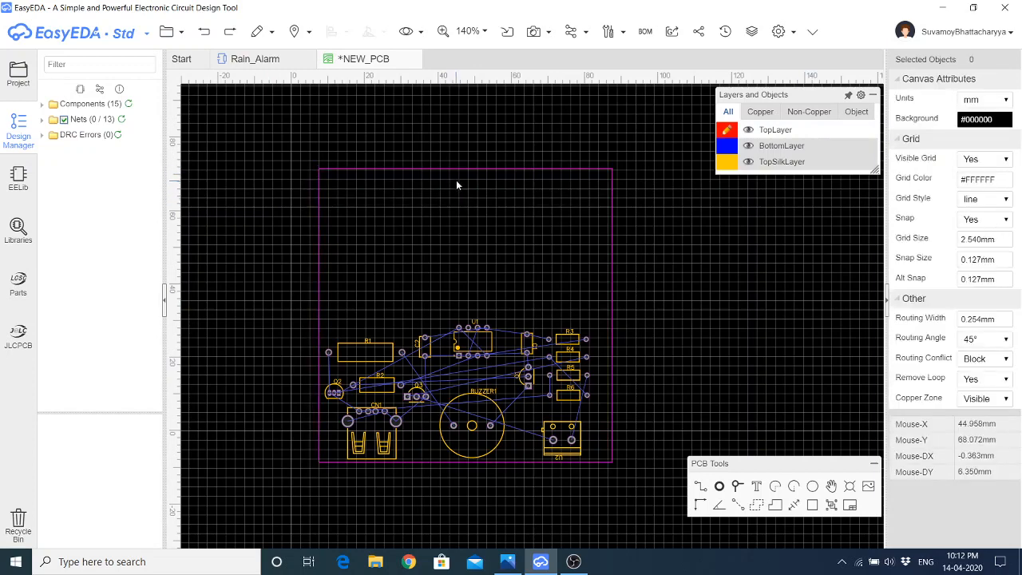
# Extend the outline's upper edge to make the board about 85 mm high, and review its dimensions in the board outline settings
pyautogui.moveTo(471, 169)
pyautogui.mouseDown()
pyautogui.moveTo(475, 187)
pyautogui.moveTo(472, 150)
pyautogui.mouseUp()
pyautogui.click(496, 209)
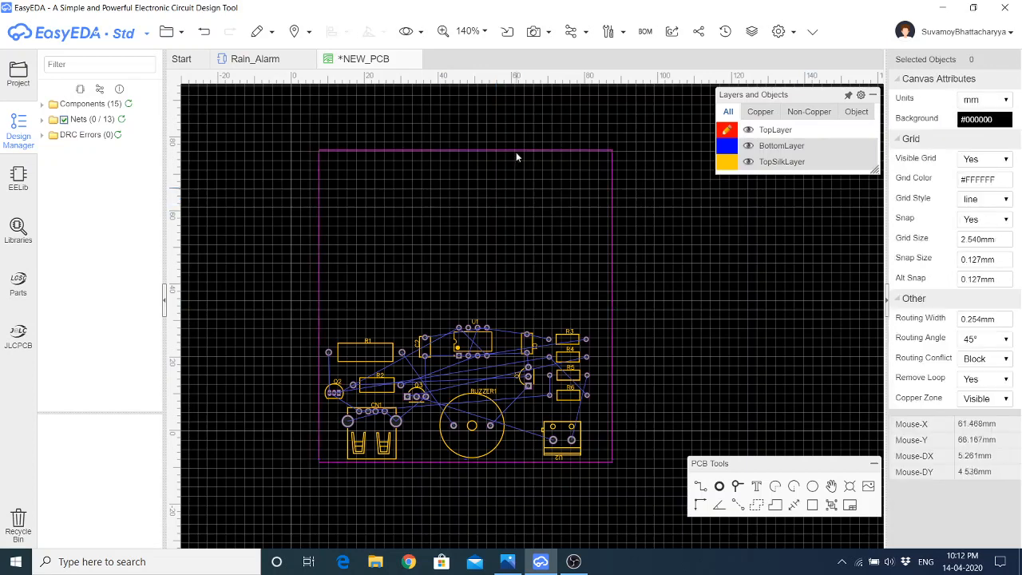
pyautogui.moveTo(303, 133); pyautogui.dragTo(653, 244)
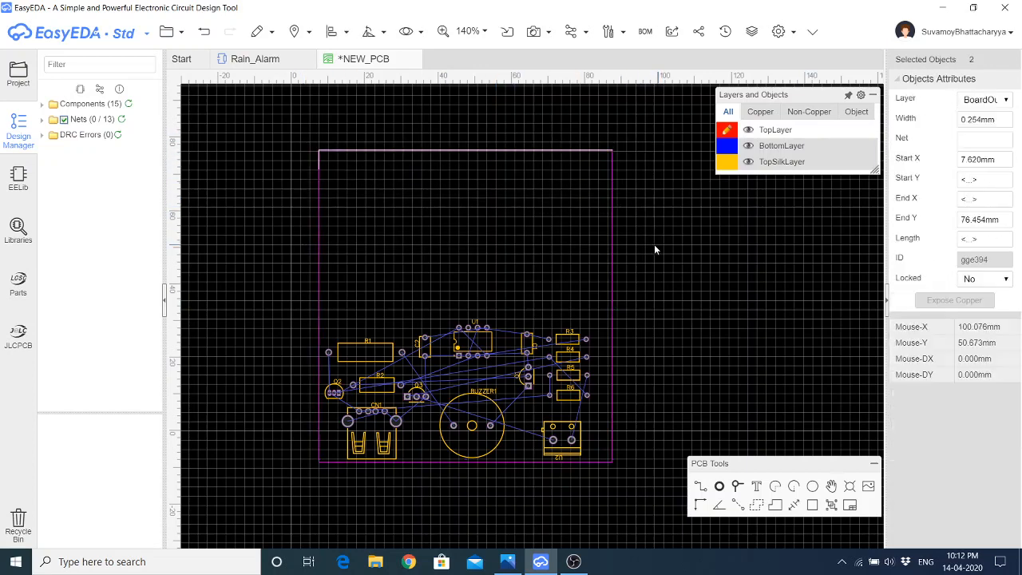
pyautogui.click(493, 159)
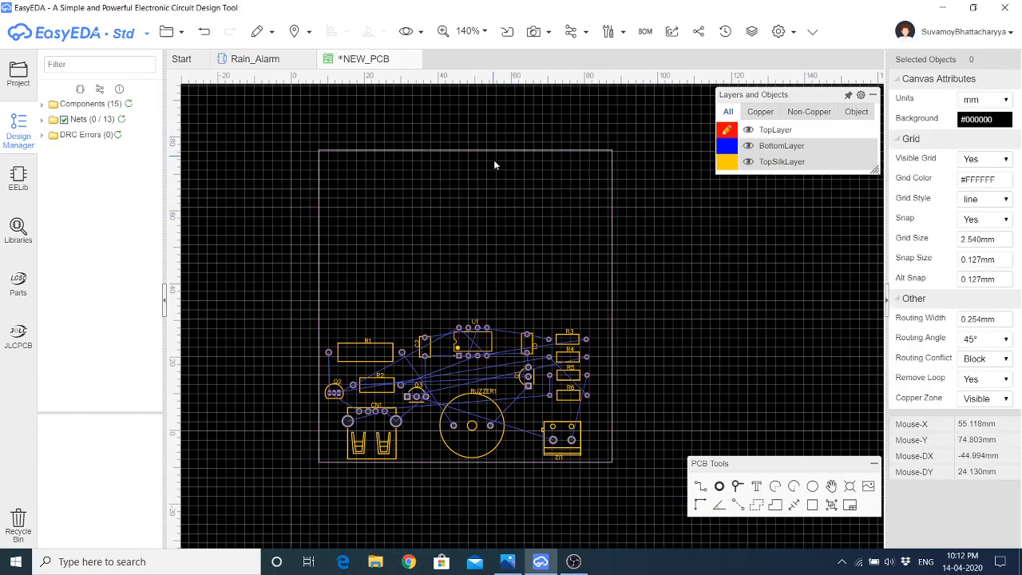
pyautogui.click(622, 32)
pyautogui.click(638, 160)
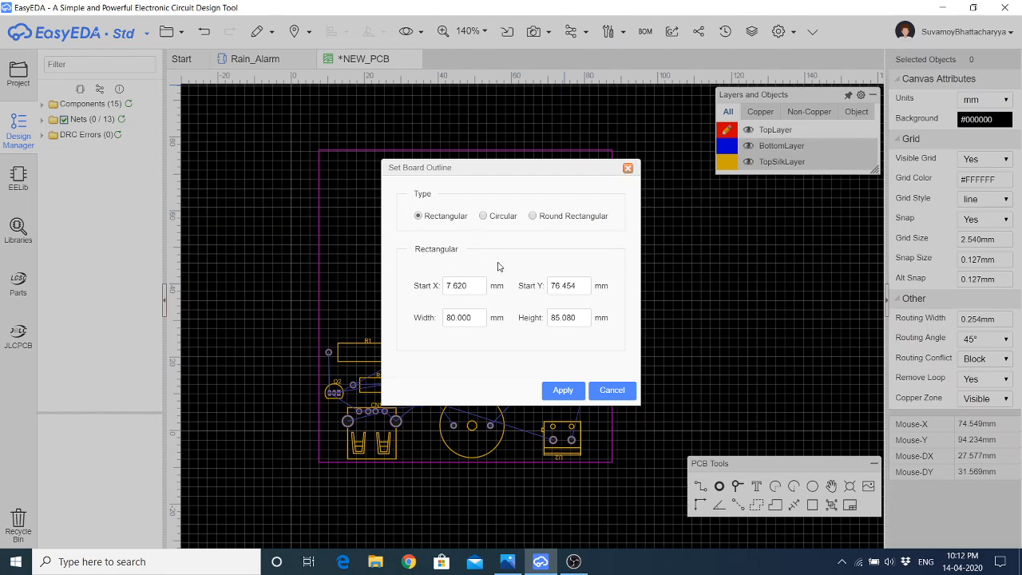
pyautogui.click(628, 169)
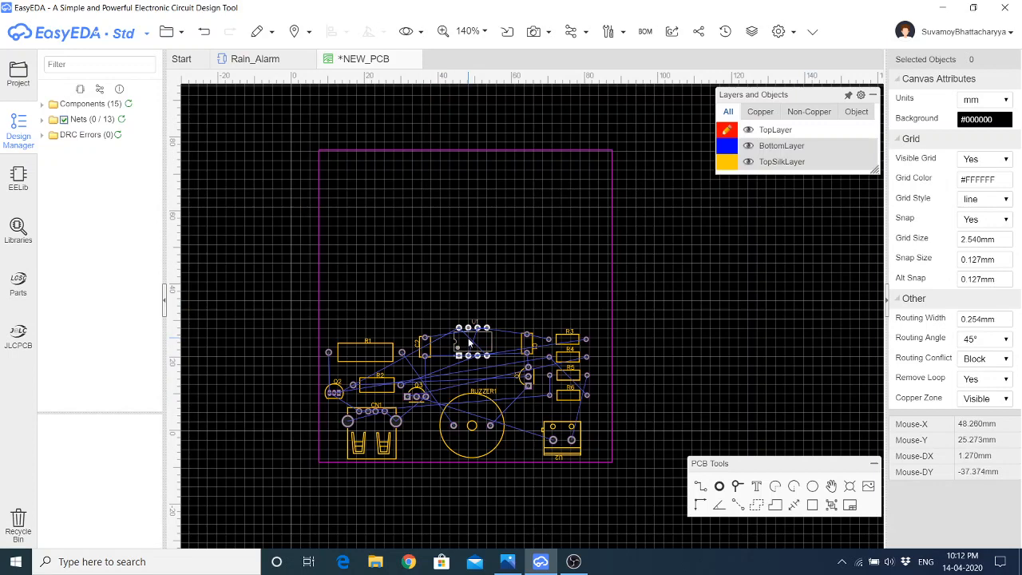
# Move U1, C2, R1 and R2 higher on the board, with C2 between R1 and U1 and R2 below R1
pyautogui.moveTo(468, 337); pyautogui.dragTo(468, 310)
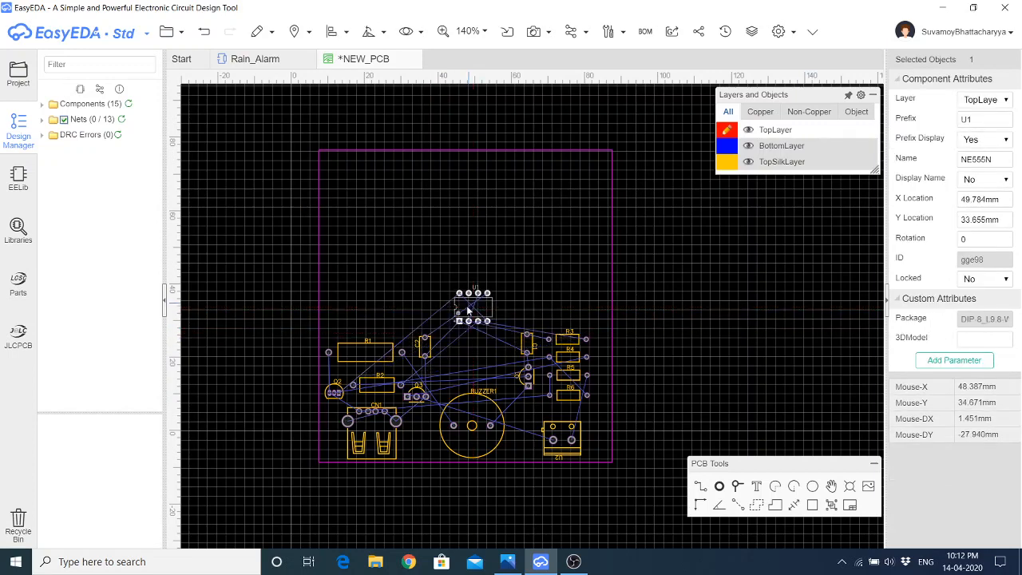
pyautogui.moveTo(423, 349); pyautogui.dragTo(425, 308)
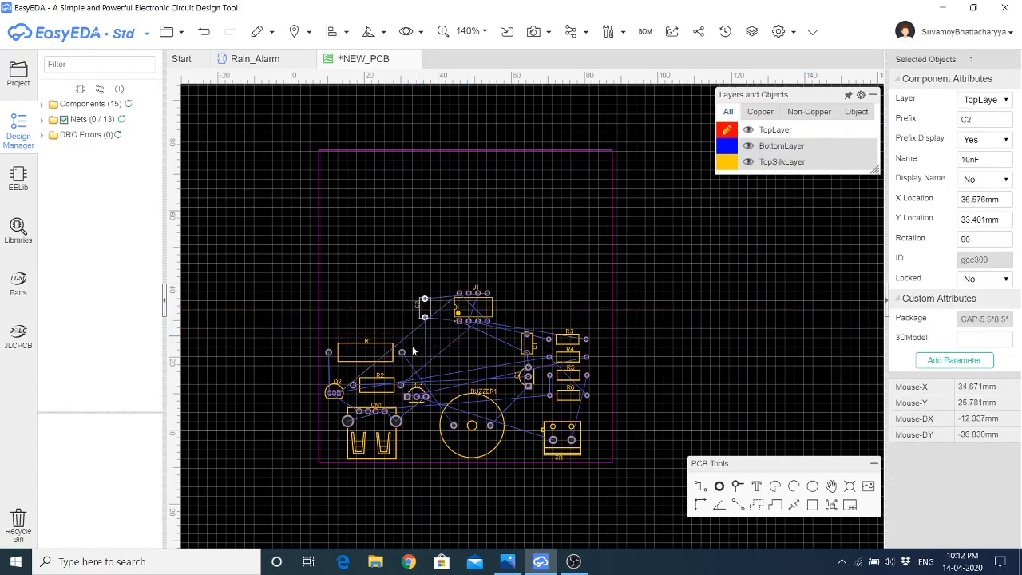
pyautogui.moveTo(370, 351); pyautogui.dragTo(372, 301)
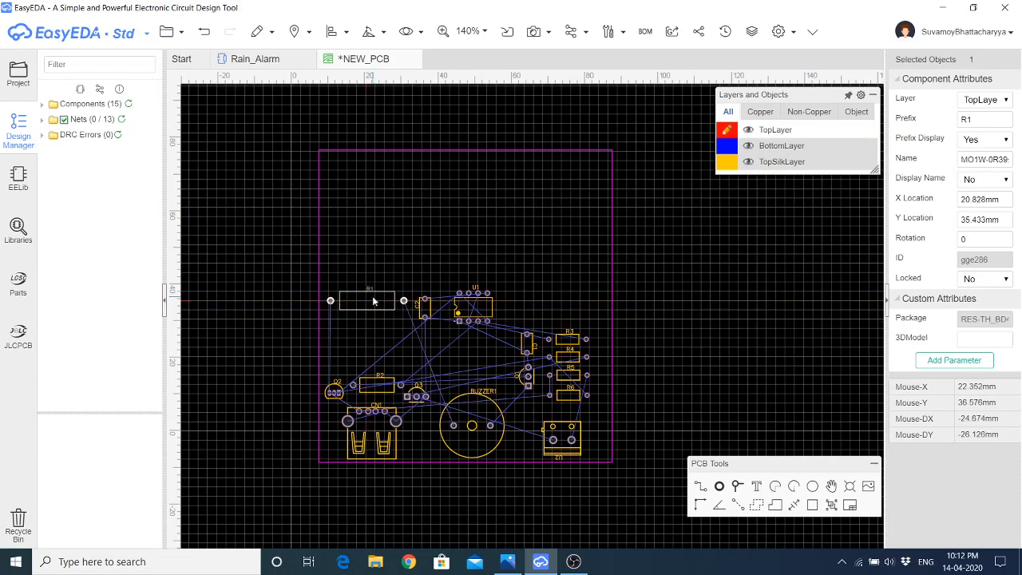
pyautogui.moveTo(368, 386); pyautogui.dragTo(368, 340)
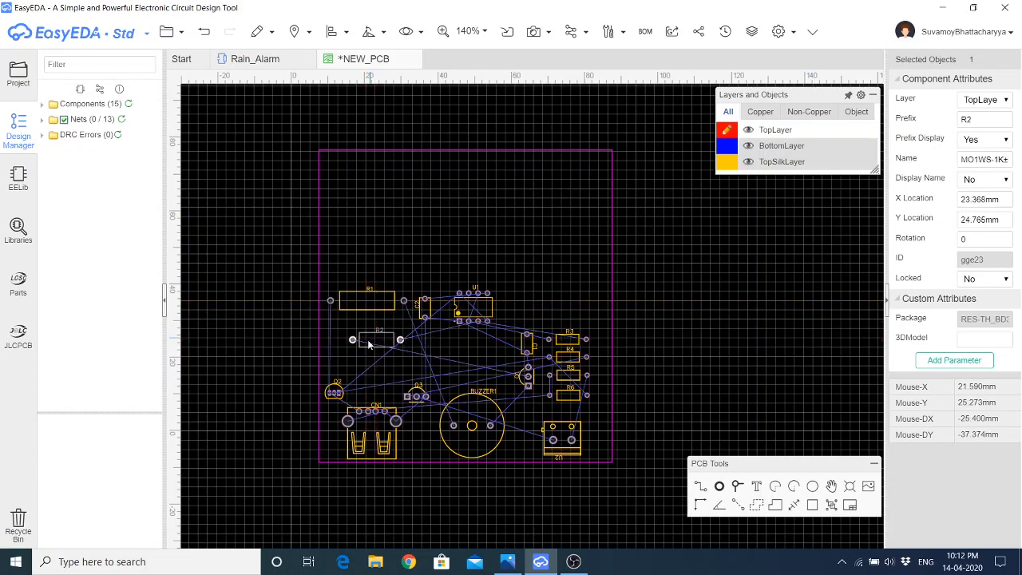
# Reposition Q2 and Q3 between R2 and connector CN1, and place C1 and Q1 in the space between U1 and the buzzer
pyautogui.moveTo(339, 388); pyautogui.dragTo(339, 356)
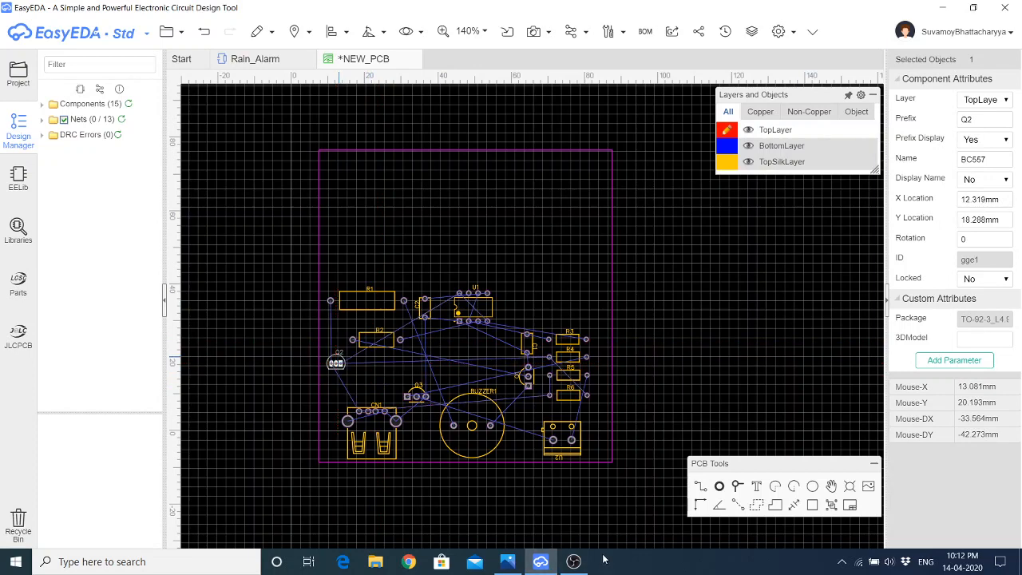
pyautogui.moveTo(419, 396); pyautogui.dragTo(392, 369)
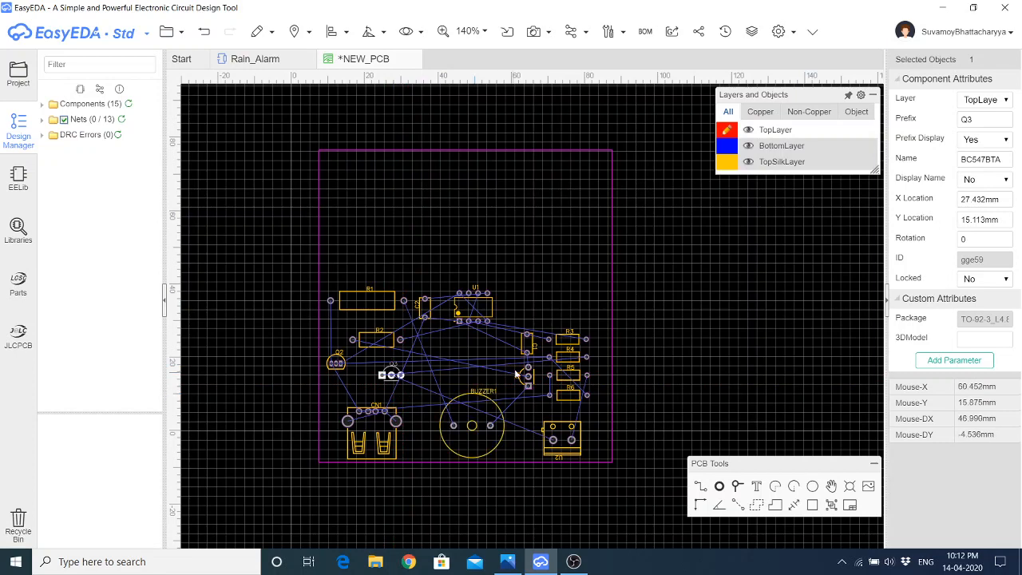
pyautogui.moveTo(527, 344); pyautogui.dragTo(445, 352)
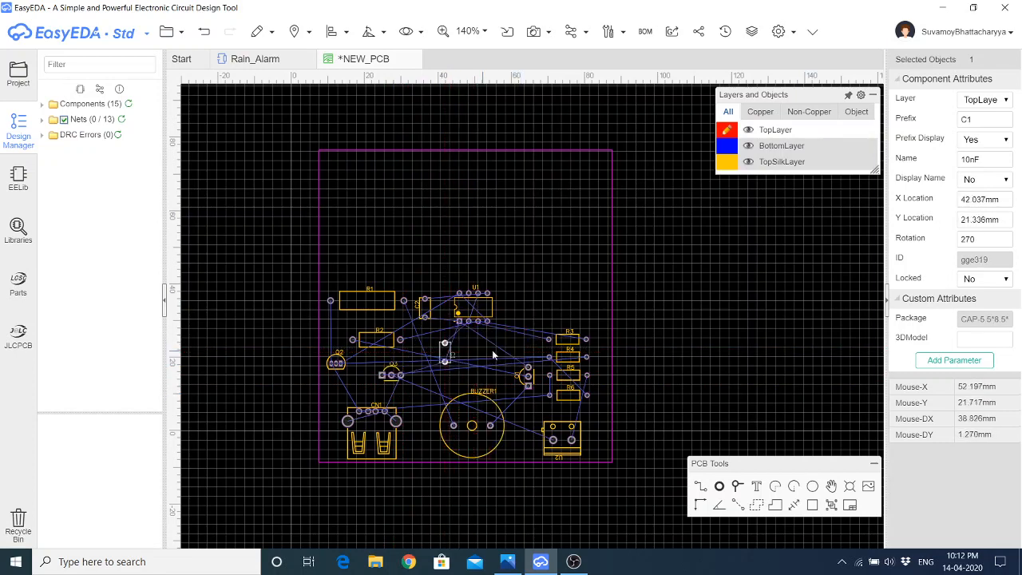
pyautogui.moveTo(527, 373); pyautogui.dragTo(485, 365)
# Spread R3, R4, R5 and R6 closer to the board's centre, from beside U1 down to just above terminal U2
pyautogui.moveTo(567, 338); pyautogui.dragTo(527, 309)
pyautogui.moveTo(566, 356); pyautogui.dragTo(514, 338)
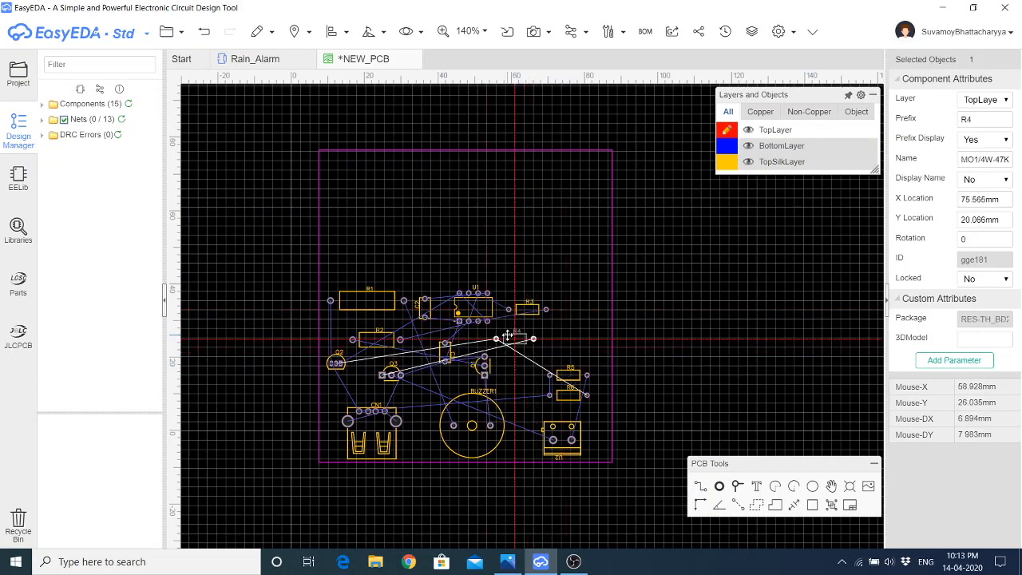
pyautogui.moveTo(567, 375)
pyautogui.mouseDown()
pyautogui.moveTo(551, 363)
pyautogui.moveTo(549, 373)
pyautogui.mouseUp()
pyautogui.moveTo(515, 340); pyautogui.dragTo(525, 342)
pyautogui.moveTo(569, 394); pyautogui.dragTo(538, 404)
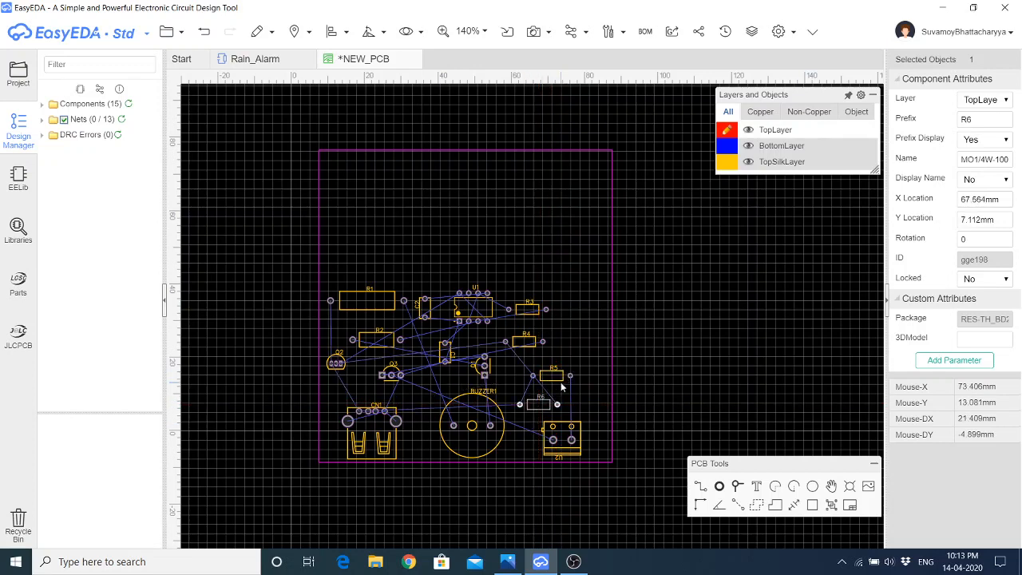
# Try to narrow the board by moving the outline's right edge inward, and undo the change
pyautogui.moveTo(627, 105); pyautogui.dragTo(608, 479)
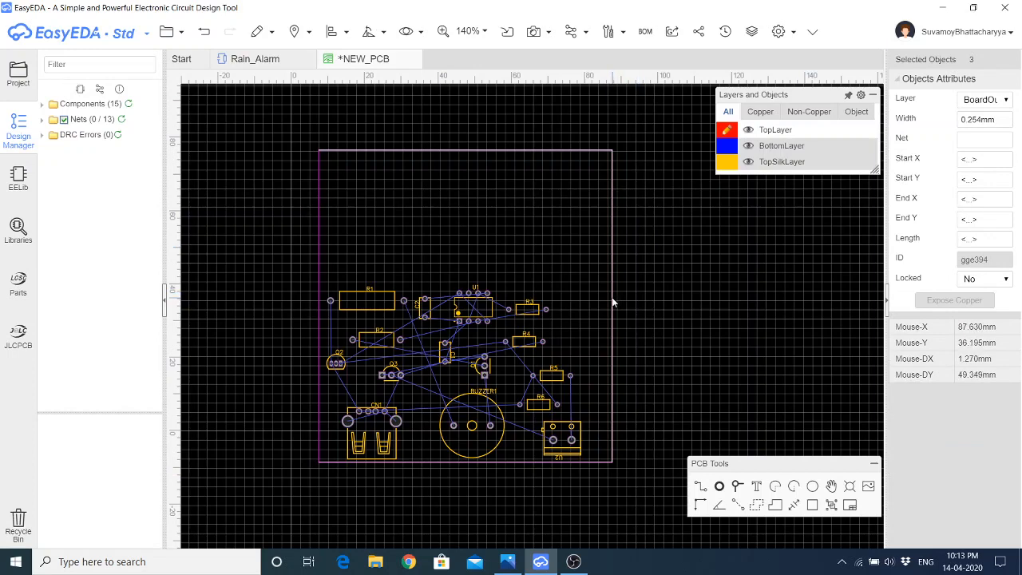
pyautogui.moveTo(610, 299); pyautogui.dragTo(587, 298)
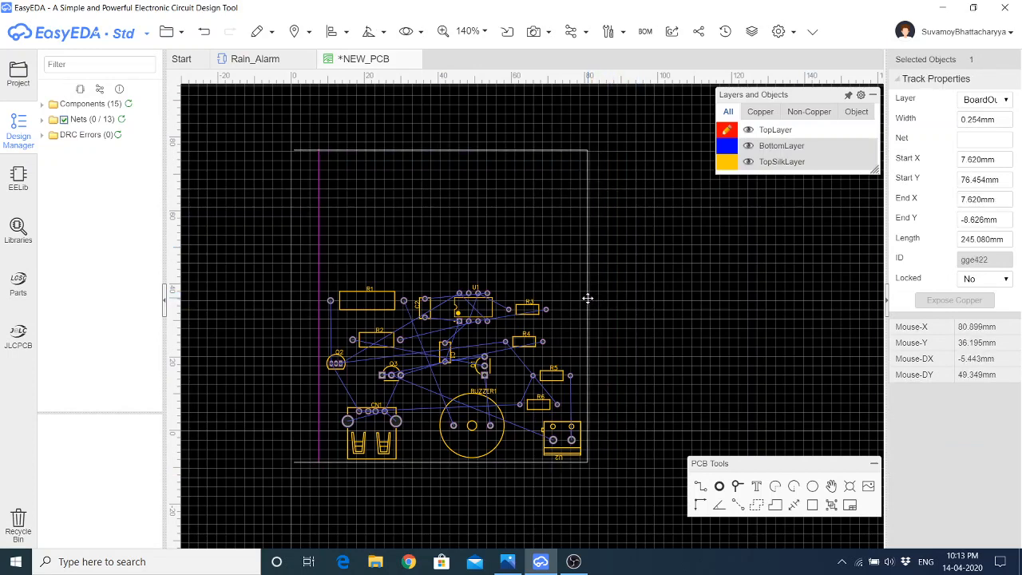
pyautogui.hotkey('ctrl', 'z')
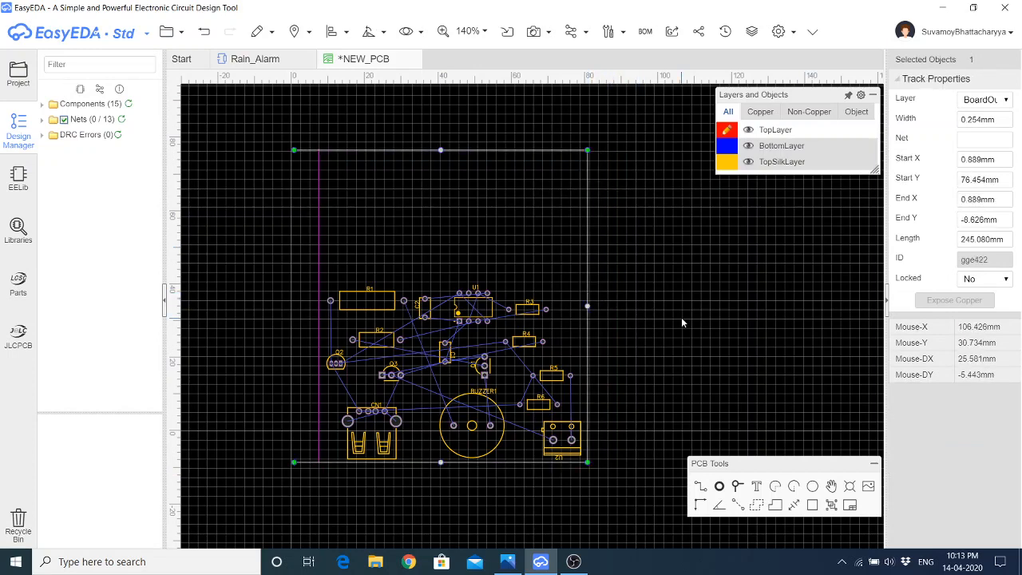
pyautogui.click(680, 317)
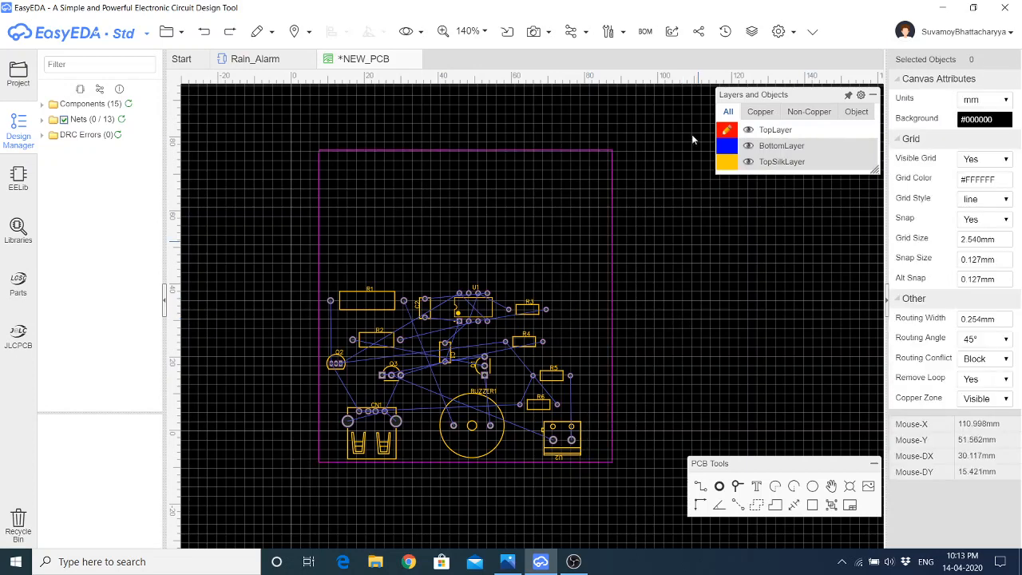
# Set the rectangular board outline to a width of 70 mm and a height of 65 mm
pyautogui.click(611, 31)
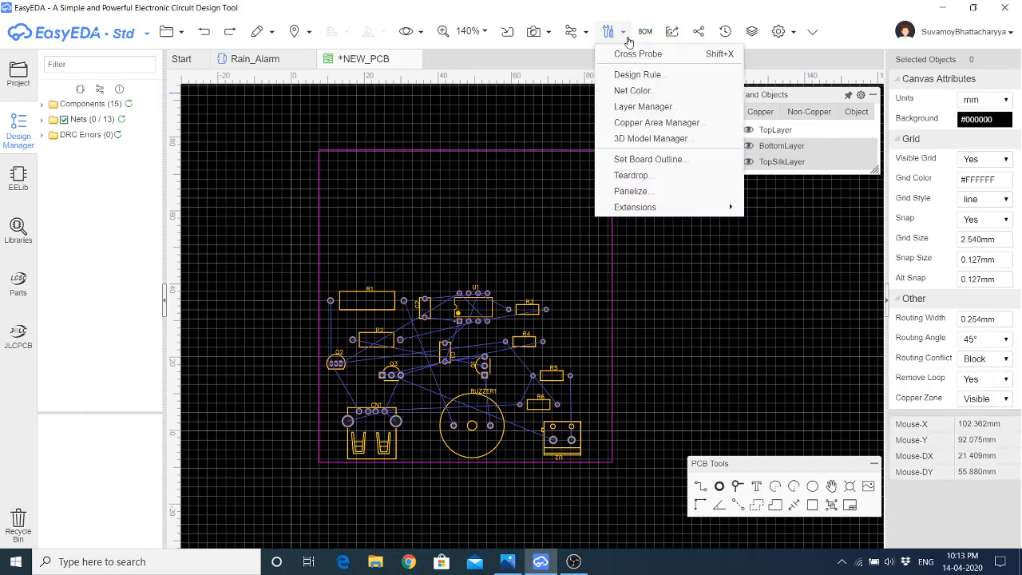
pyautogui.click(642, 159)
pyautogui.doubleClick(478, 316)
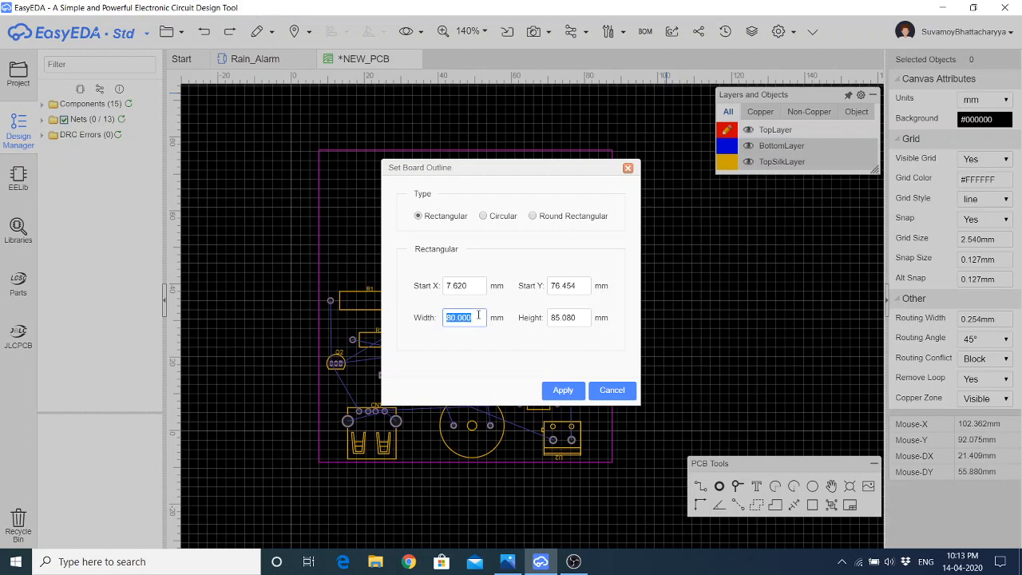
pyautogui.write('70')
pyautogui.doubleClick(581, 318)
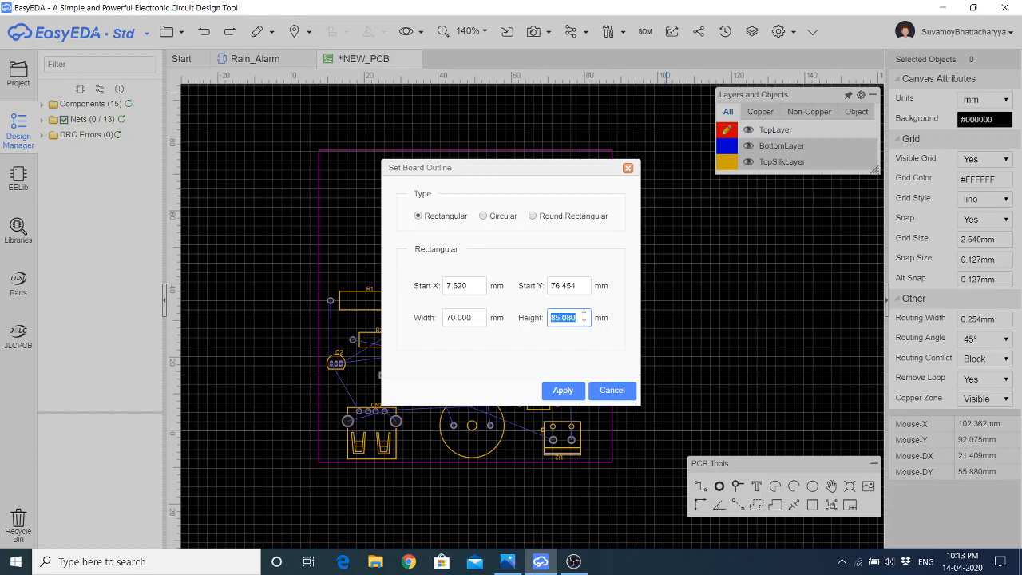
pyautogui.write('65')
pyautogui.click(570, 393)
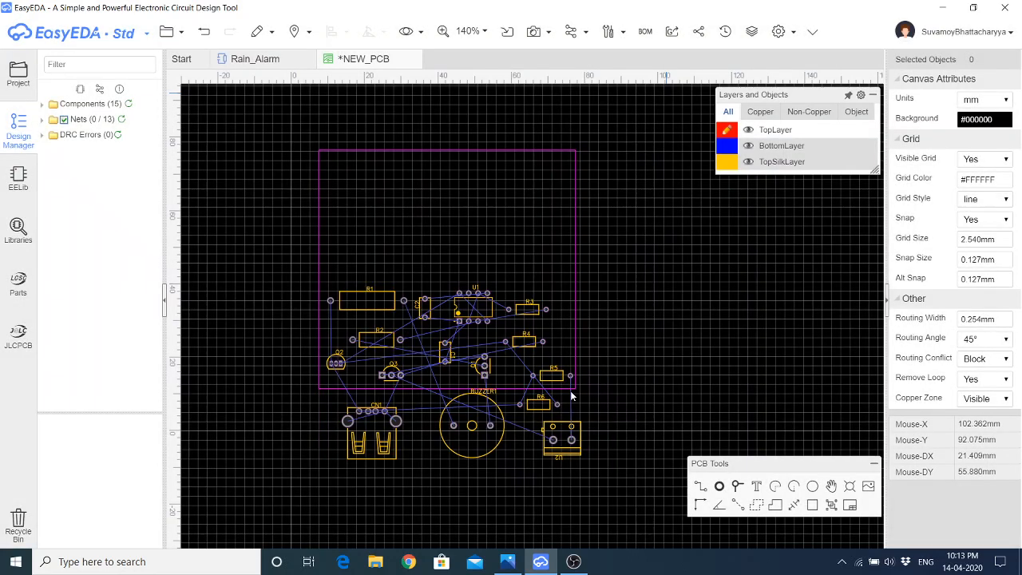
pyautogui.click(575, 209)
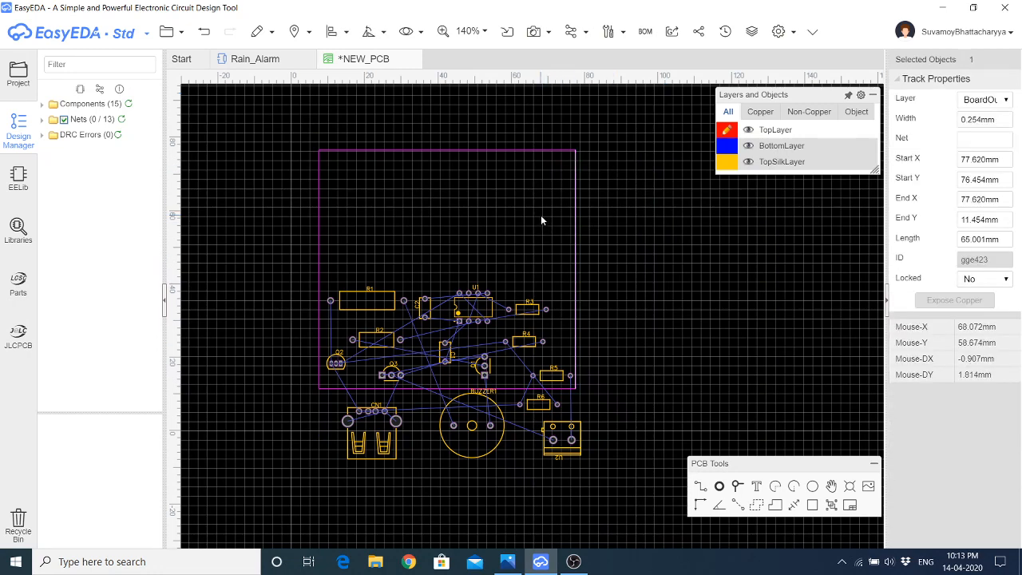
pyautogui.click(652, 120)
pyautogui.click(317, 217)
pyautogui.click(642, 289)
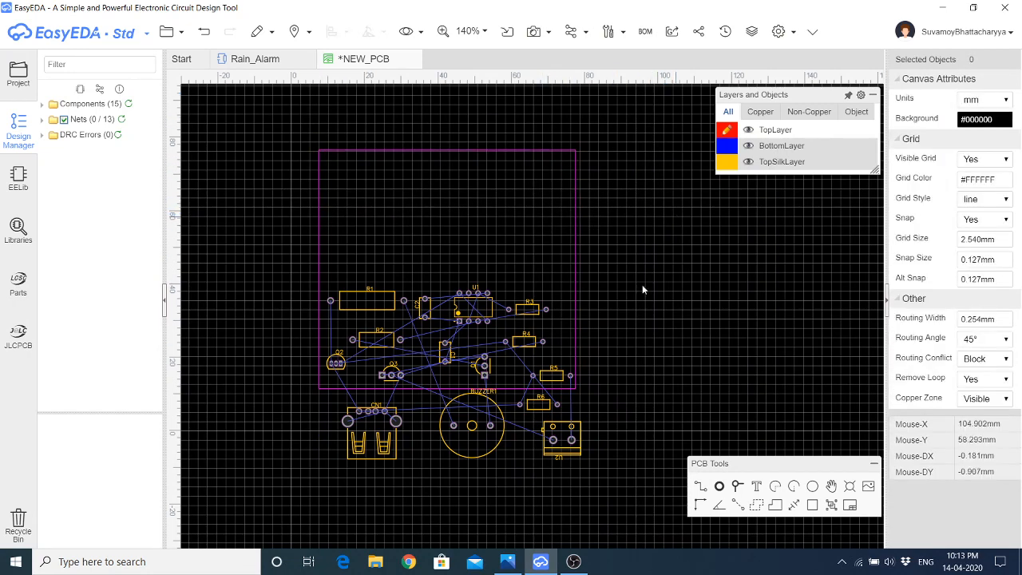
pyautogui.moveTo(231, 252); pyautogui.dragTo(603, 470)
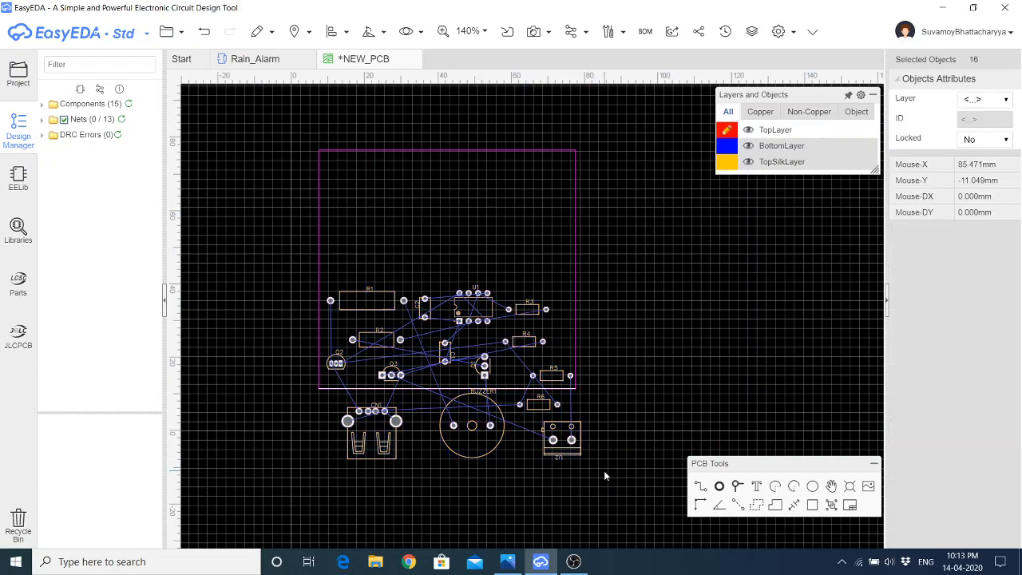
pyautogui.click(540, 483)
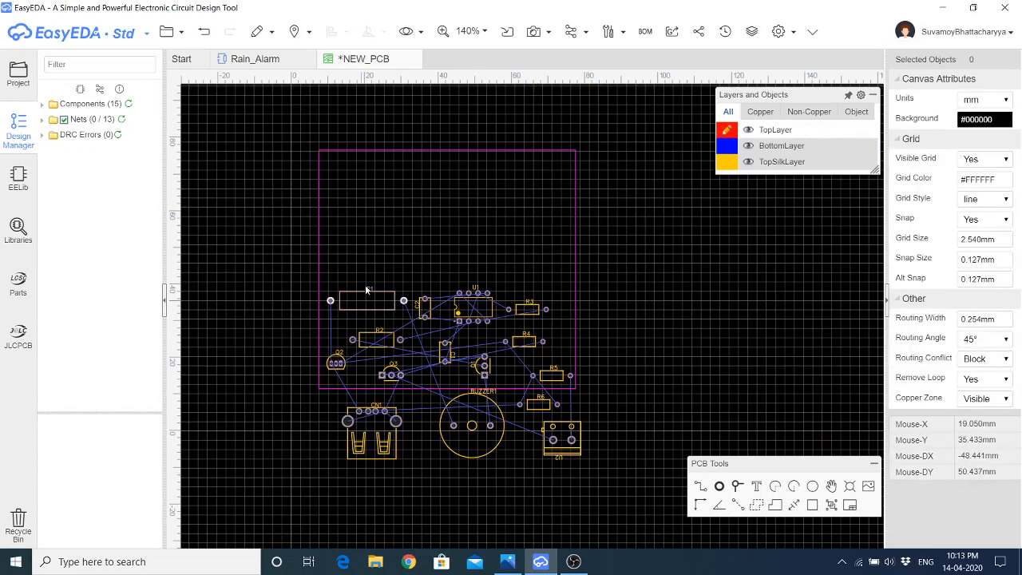
# Shift the whole board outline about 21 mm down and 1.7 mm right to surround the components, and move terminal U2 inside it
pyautogui.click(366, 150)
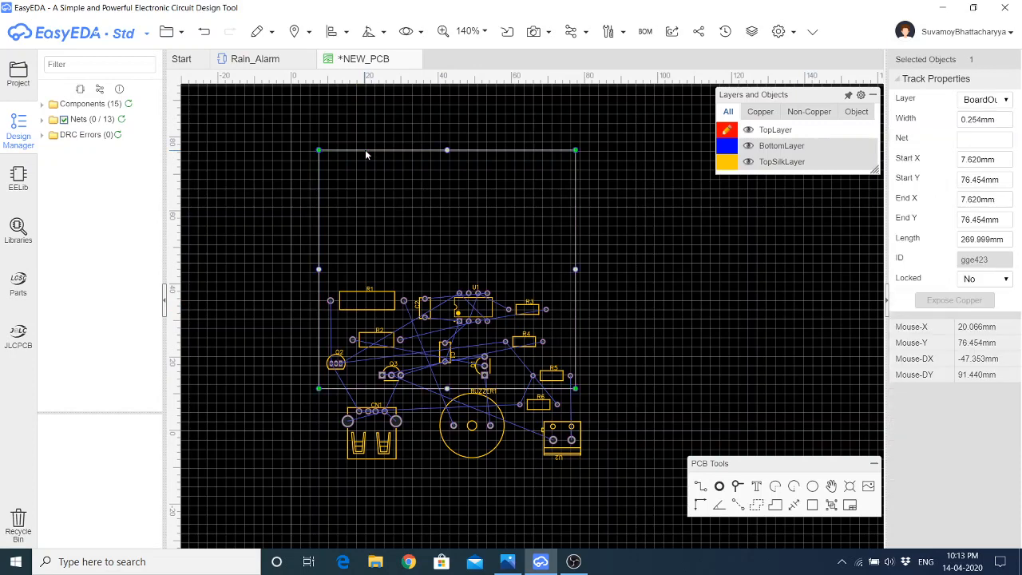
pyautogui.press('Down')
pyautogui.press('Down')
pyautogui.press('Down')
pyautogui.press('Down')
pyautogui.press('Down')
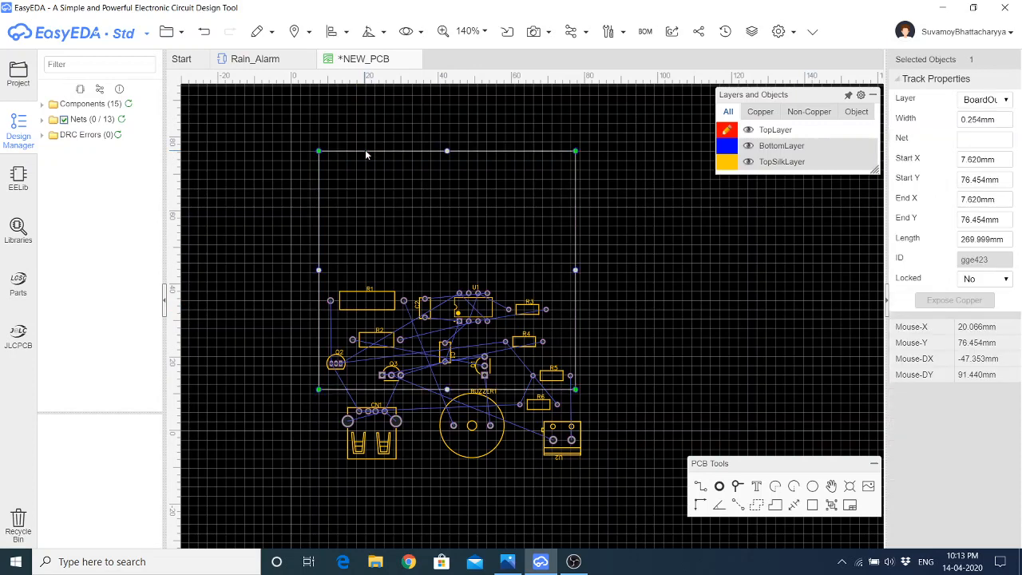
pyautogui.press('Down')
pyautogui.press('Down')
pyautogui.press('Down')
pyautogui.press('Down')
pyautogui.press('Down')
pyautogui.press('Down')
pyautogui.press('Down')
pyautogui.press('Down')
pyautogui.press('Down')
pyautogui.press('Down')
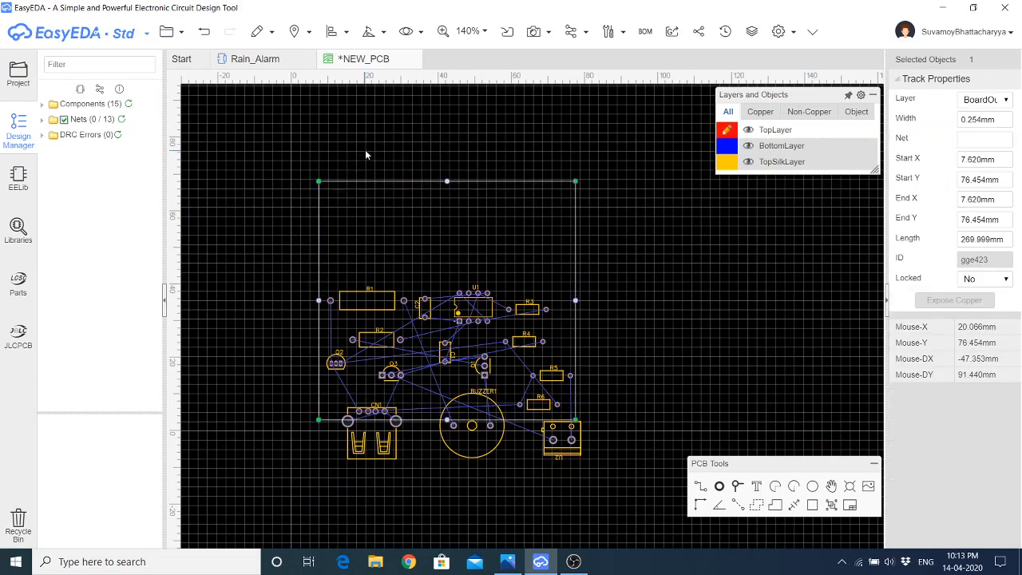
pyautogui.press('Down')
pyautogui.press('Down')
pyautogui.press('Down')
pyautogui.press('Down')
pyautogui.press('Down')
pyautogui.press('Down')
pyautogui.press('Down')
pyautogui.press('Down')
pyautogui.press('Down')
pyautogui.press('Down')
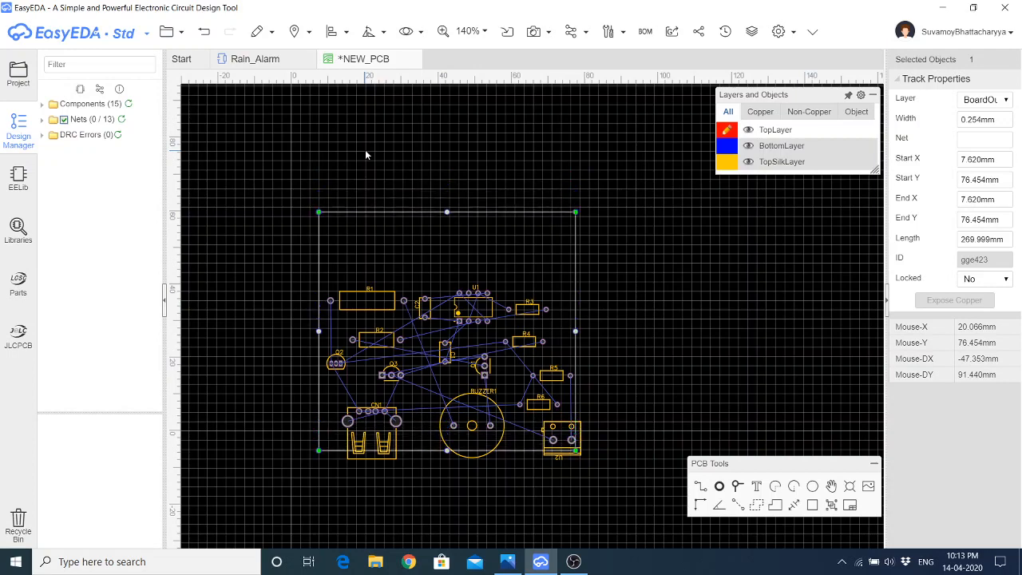
pyautogui.press('Down')
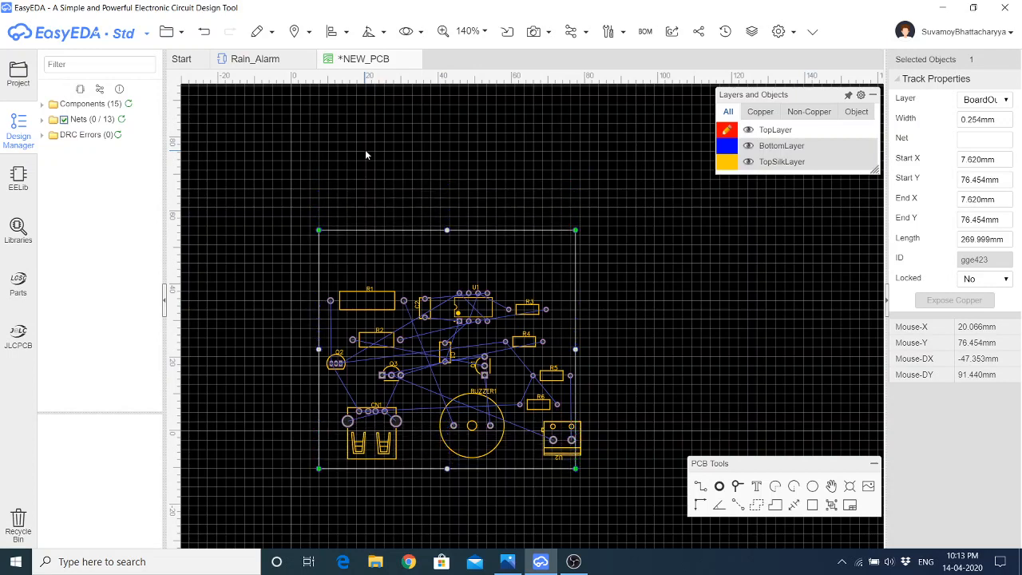
pyautogui.press('Up')
pyautogui.press('Up')
pyautogui.press('Up')
pyautogui.press('Up')
pyautogui.press('Up')
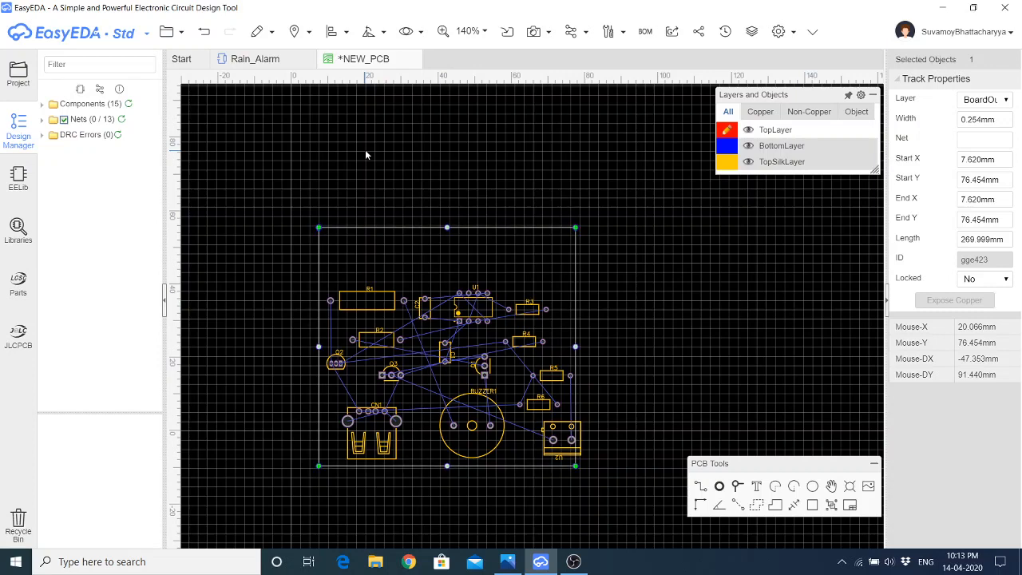
pyautogui.press('Right')
pyautogui.press('Right')
pyautogui.press('Right')
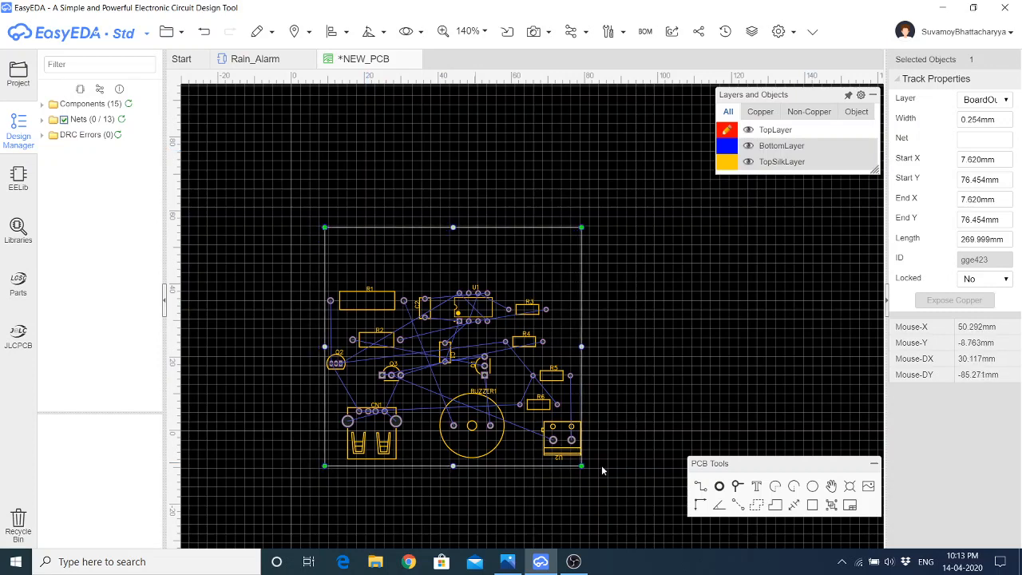
pyautogui.moveTo(561, 439); pyautogui.dragTo(537, 428)
pyautogui.click(519, 217)
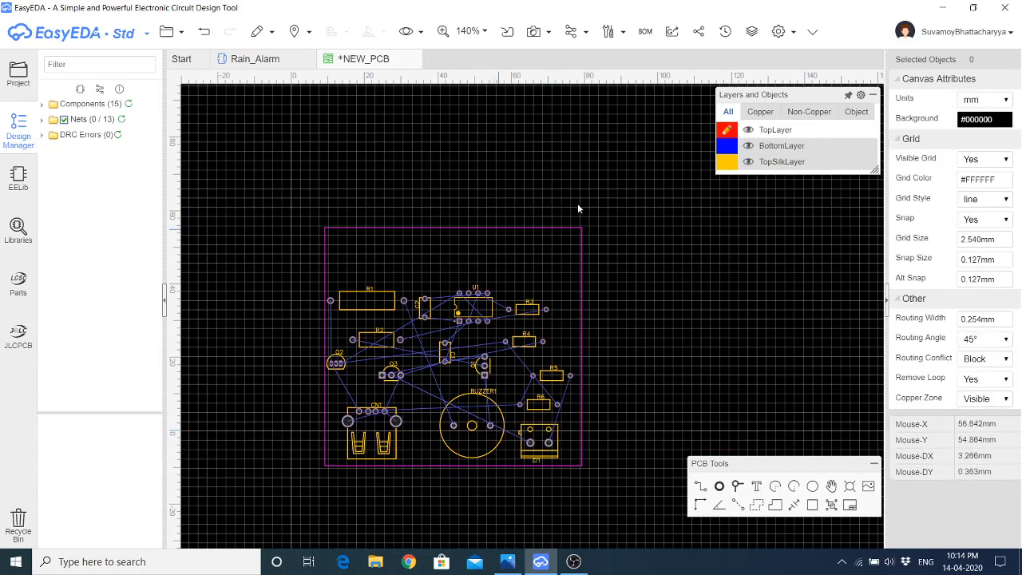
# Lower the outline's upper edge to about Y 43 mm, just above R1 and U1
pyautogui.click(527, 228)
pyautogui.moveTo(526, 228); pyautogui.dragTo(527, 277)
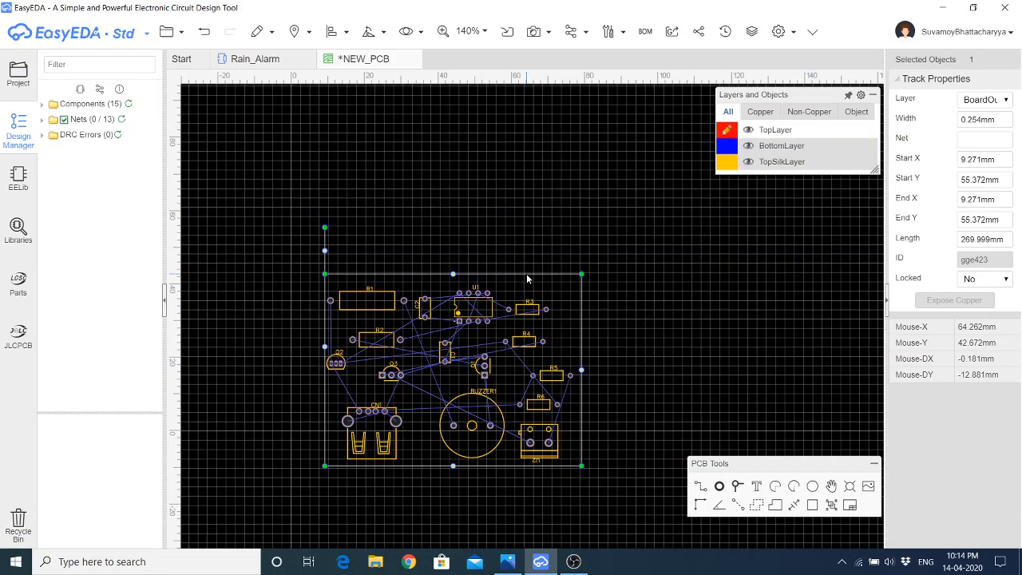
pyautogui.click(403, 213)
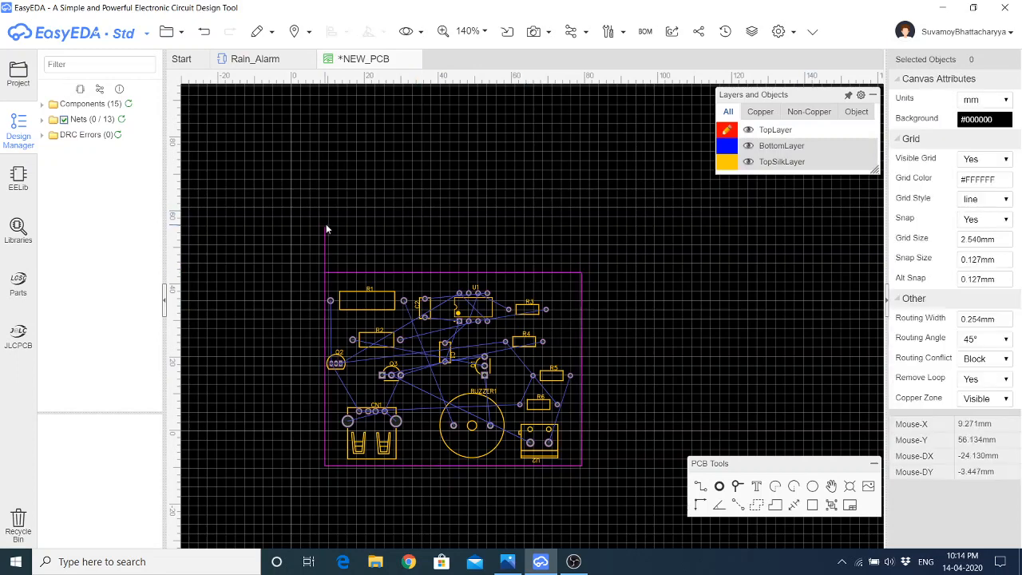
# Delete the leftover outline segment extending above the board's upper-left corner
pyautogui.click(325, 233)
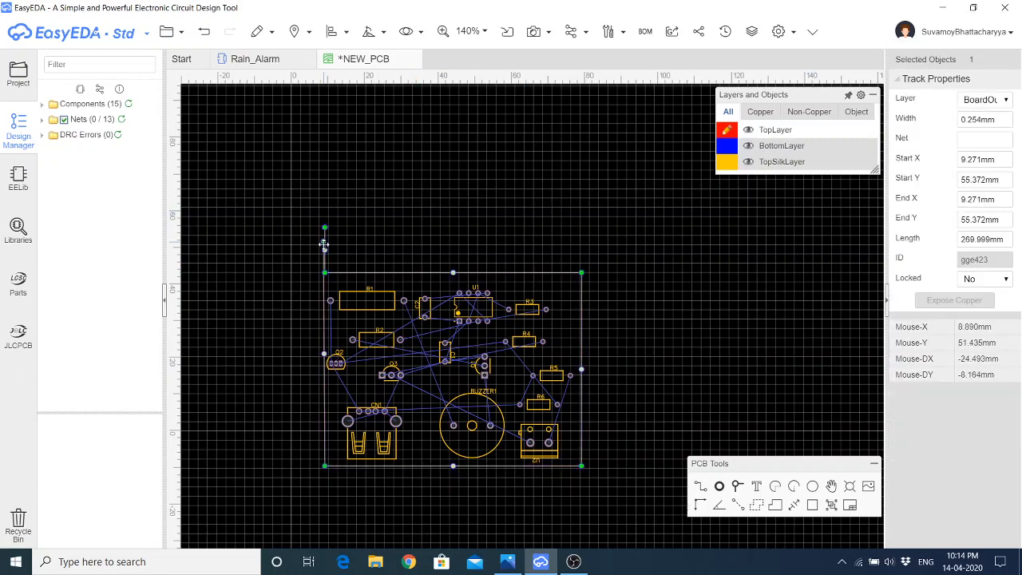
pyautogui.moveTo(323, 261); pyautogui.dragTo(324, 274)
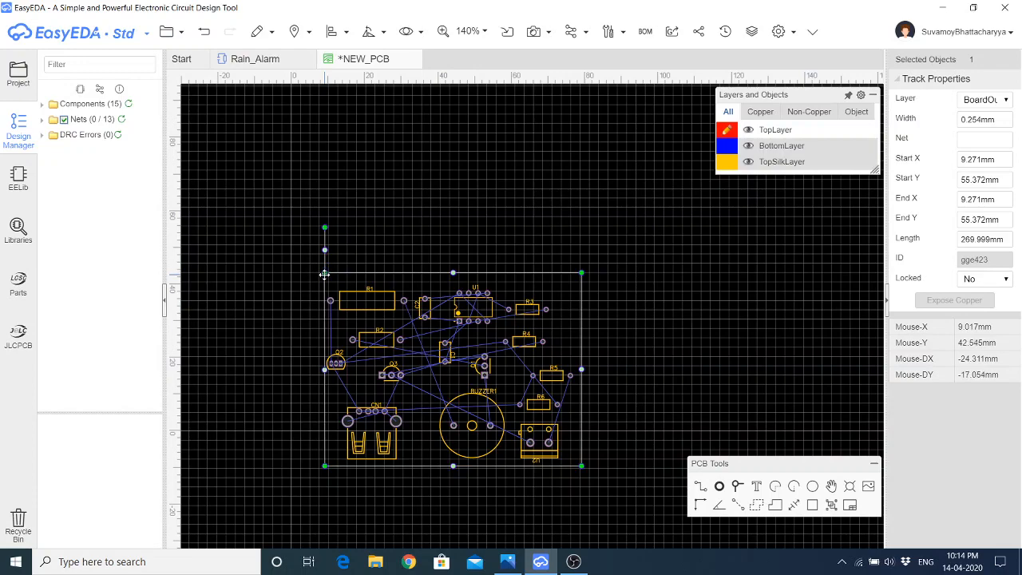
pyautogui.click(361, 241)
pyautogui.scroll(5, 327, 246)
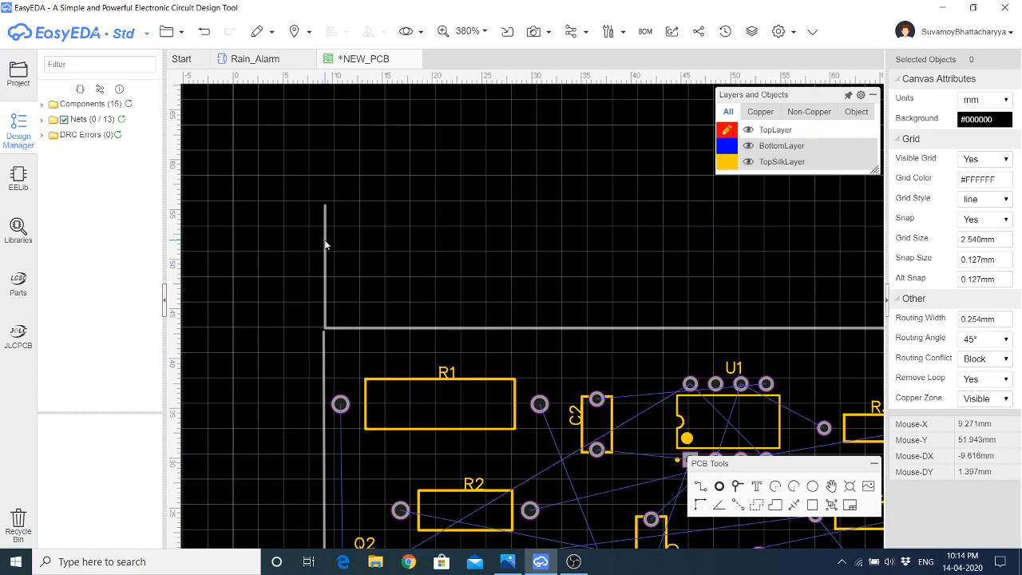
pyautogui.click(324, 236)
pyautogui.click(299, 248)
pyautogui.click(278, 273)
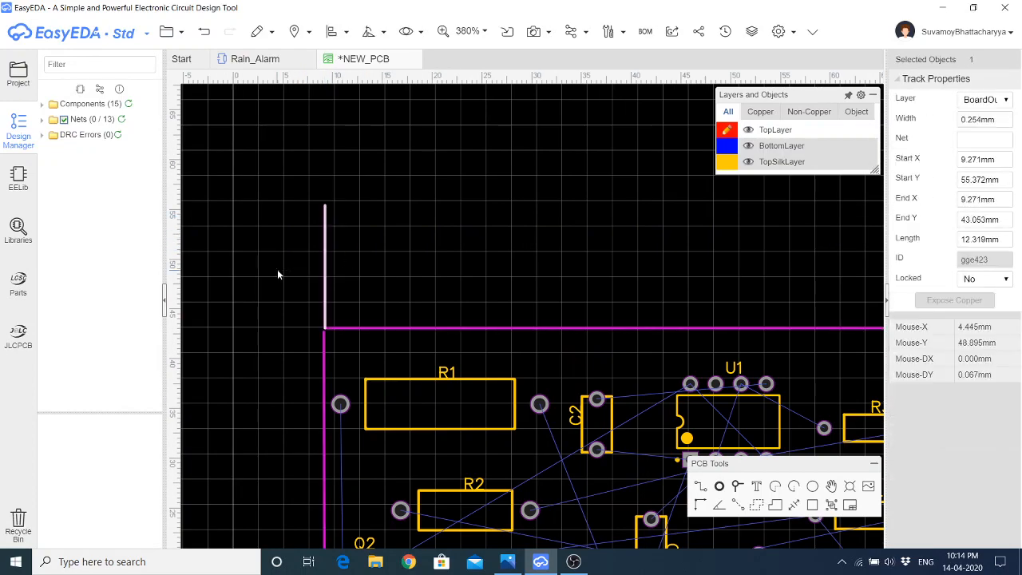
pyautogui.press('Delete')
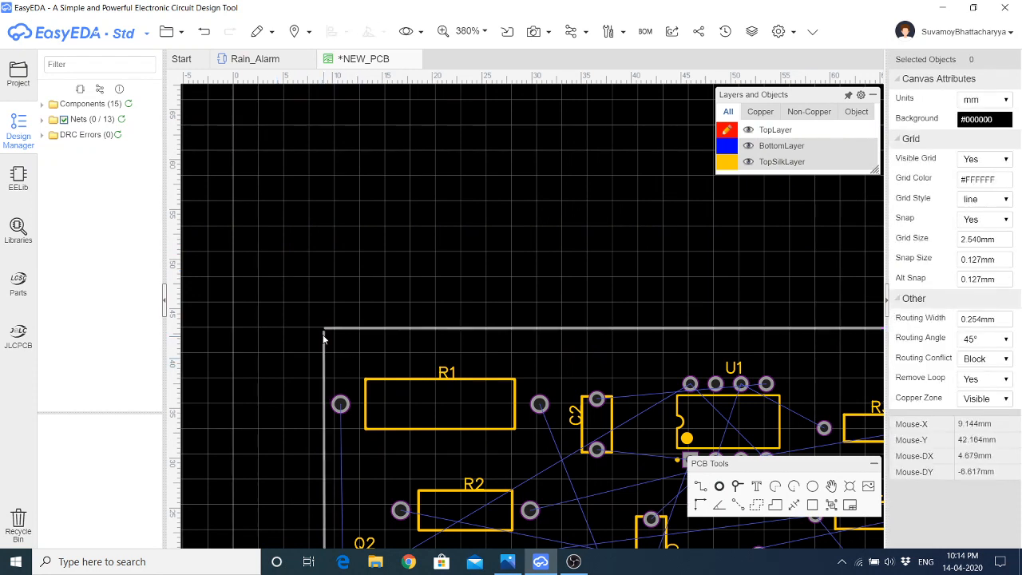
# Close the outline's upper-left corner by moving the left edge's end to X 9.271 mm, Y 43.053 mm
pyautogui.scroll(4, 324, 338)
pyautogui.click(332, 325)
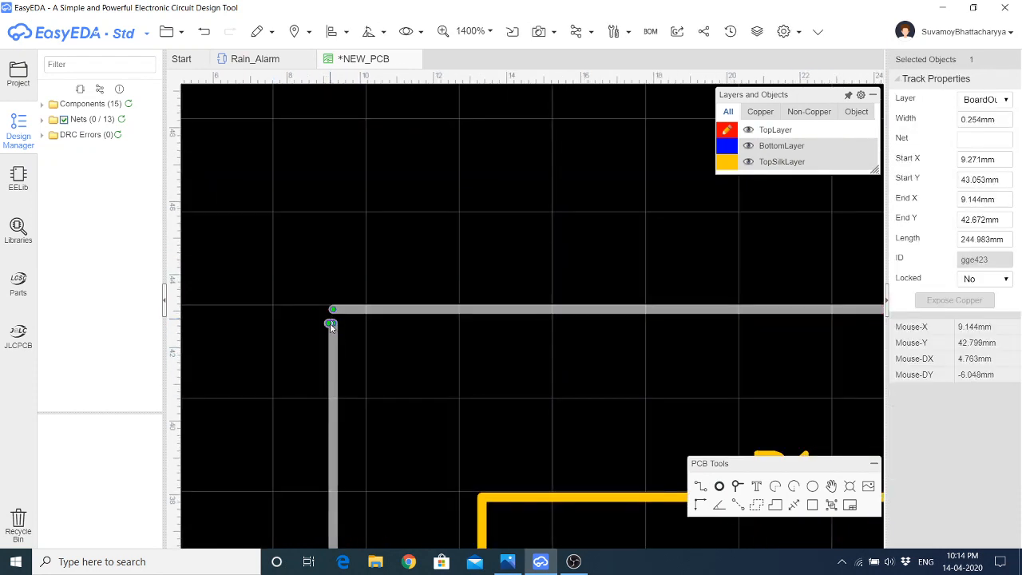
pyautogui.moveTo(331, 327)
pyautogui.mouseDown()
pyautogui.moveTo(323, 323)
pyautogui.moveTo(334, 308)
pyautogui.moveTo(320, 326)
pyautogui.moveTo(332, 320)
pyautogui.mouseUp()
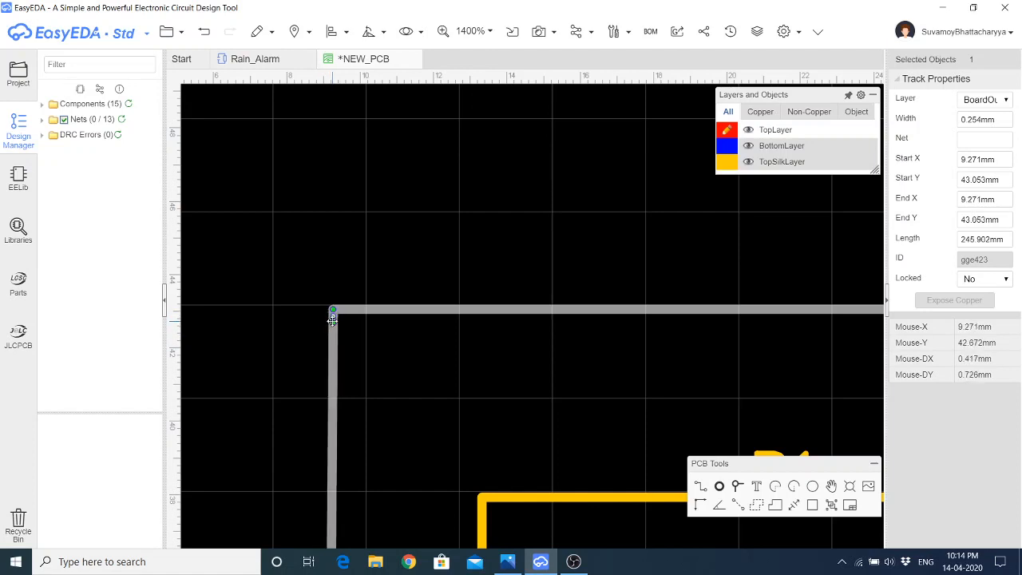
pyautogui.click(368, 256)
pyautogui.scroll(-10, 340, 225)
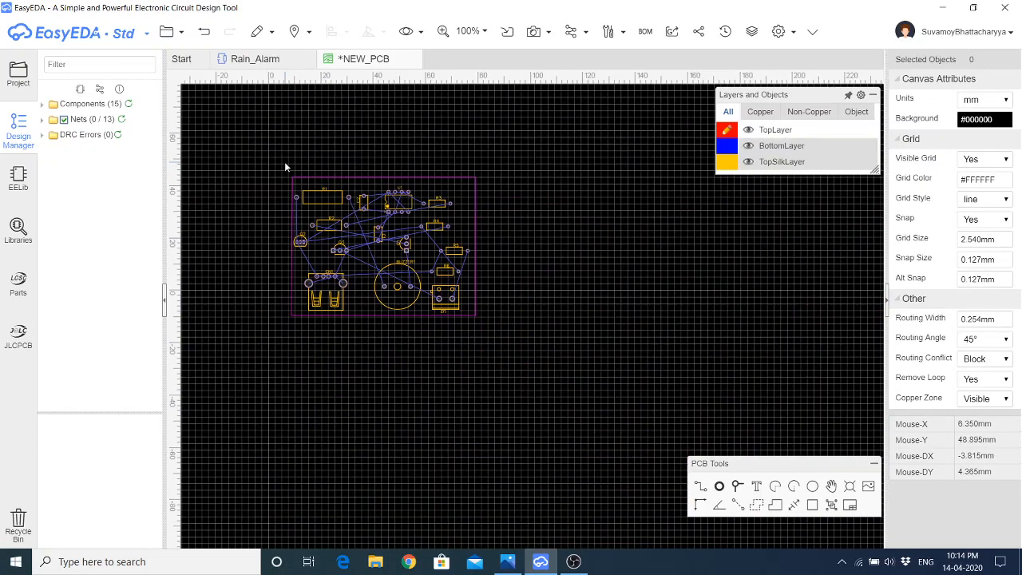
pyautogui.scroll(2, 297, 305)
pyautogui.scroll(-1, 517, 407)
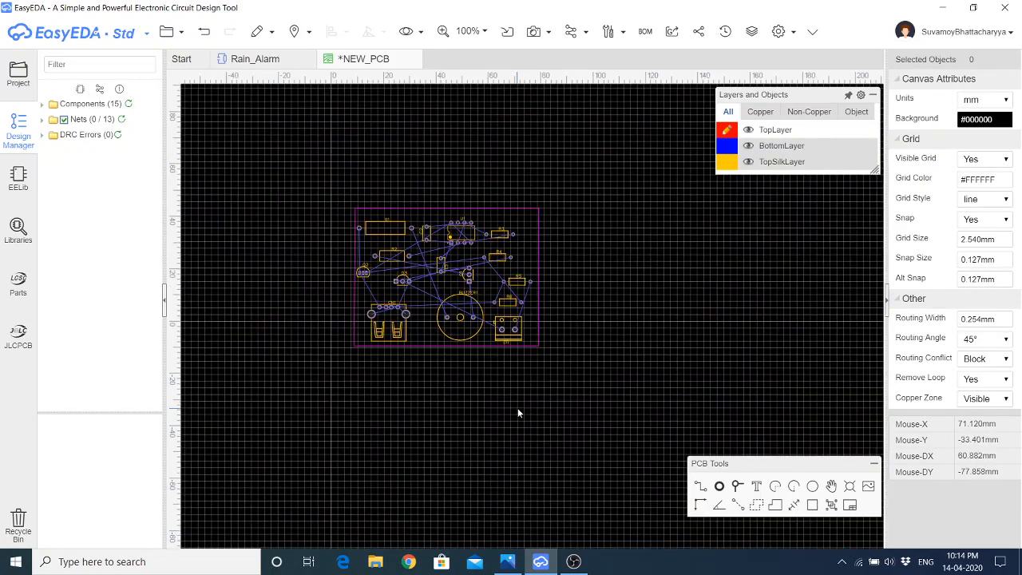
pyautogui.scroll(1, 381, 247)
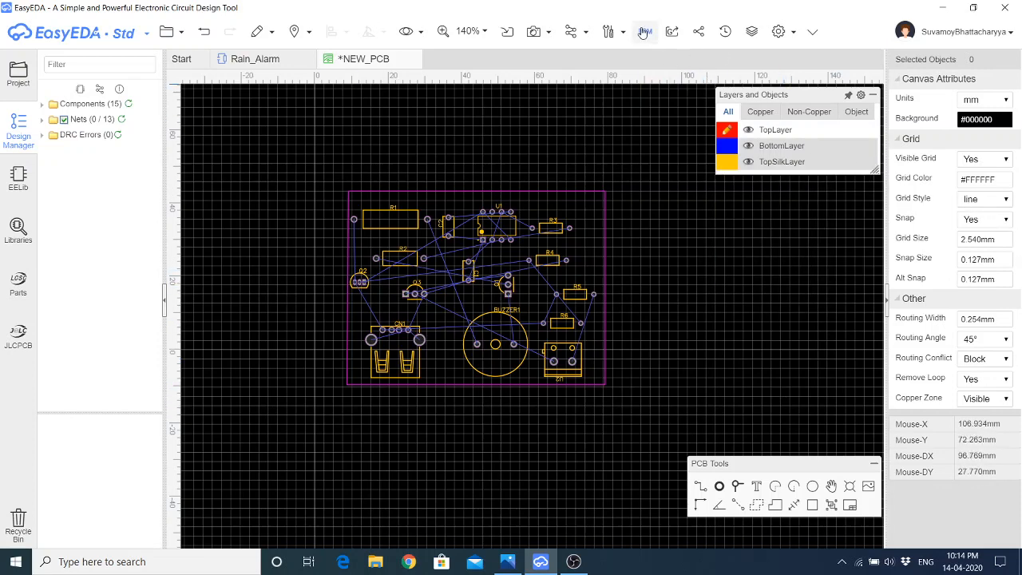
# Open the Auto Router configuration and set the track width to 1 mm and the clearance to 0.8 mm
pyautogui.moveTo(534, 33)
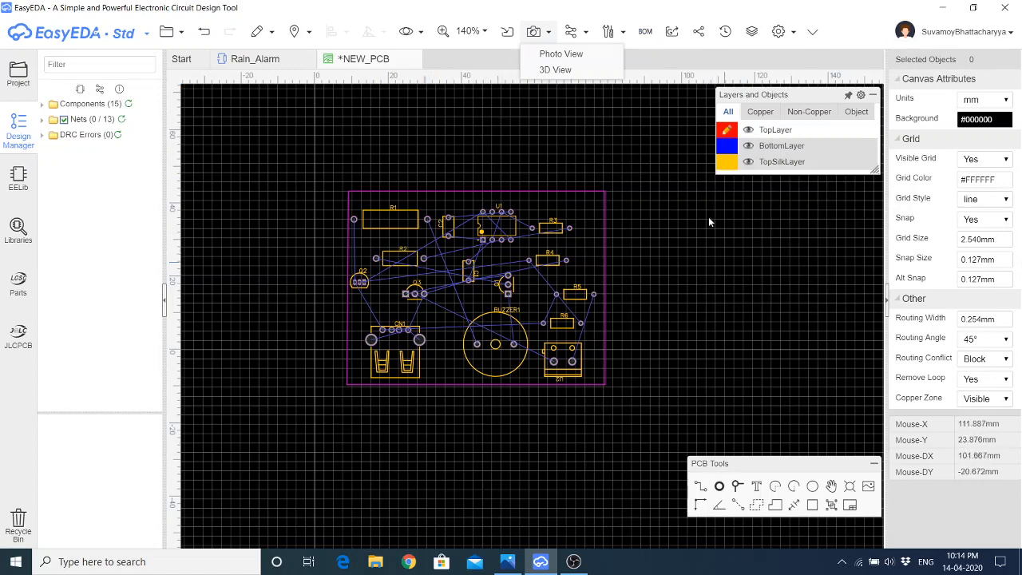
pyautogui.moveTo(585, 33)
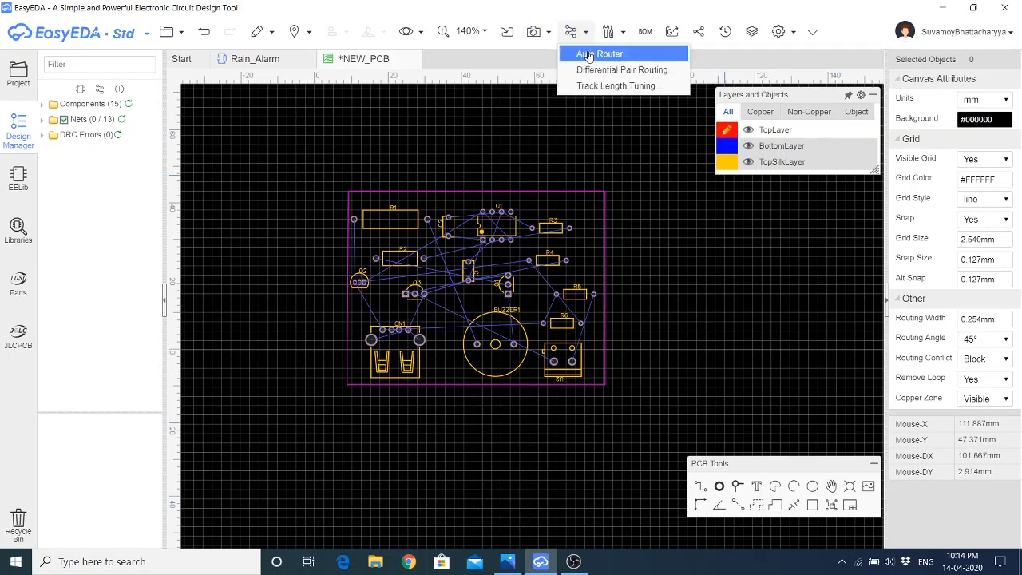
pyautogui.click(589, 54)
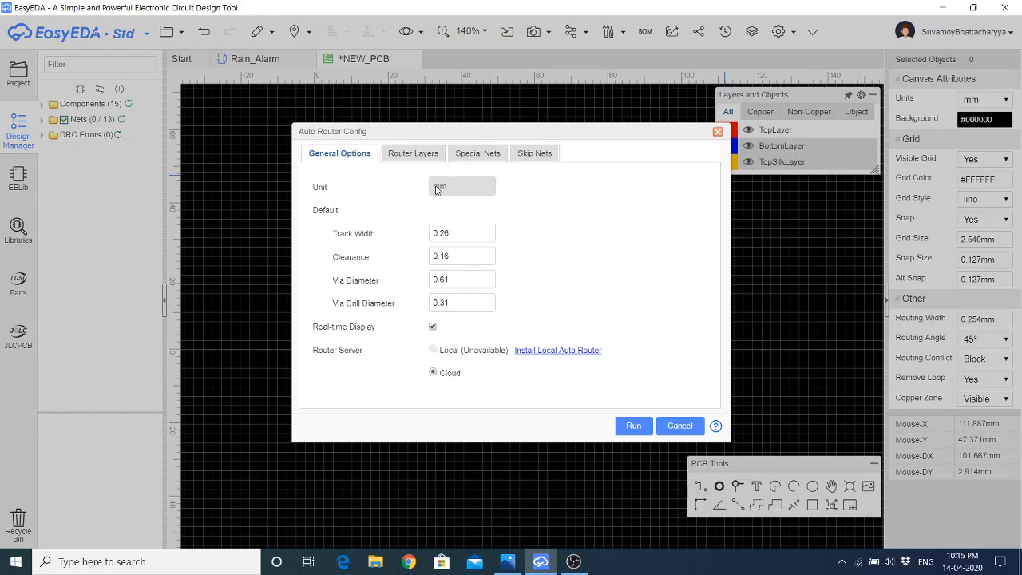
pyautogui.doubleClick(457, 234)
pyautogui.write('1')
pyautogui.doubleClick(461, 260)
pyautogui.write('0')
pyautogui.click(432, 327)
# Open the EasyEDA-Router-v0.8.11 folder from the desktop, and return to EasyEDA
pyautogui.click(1020, 567)
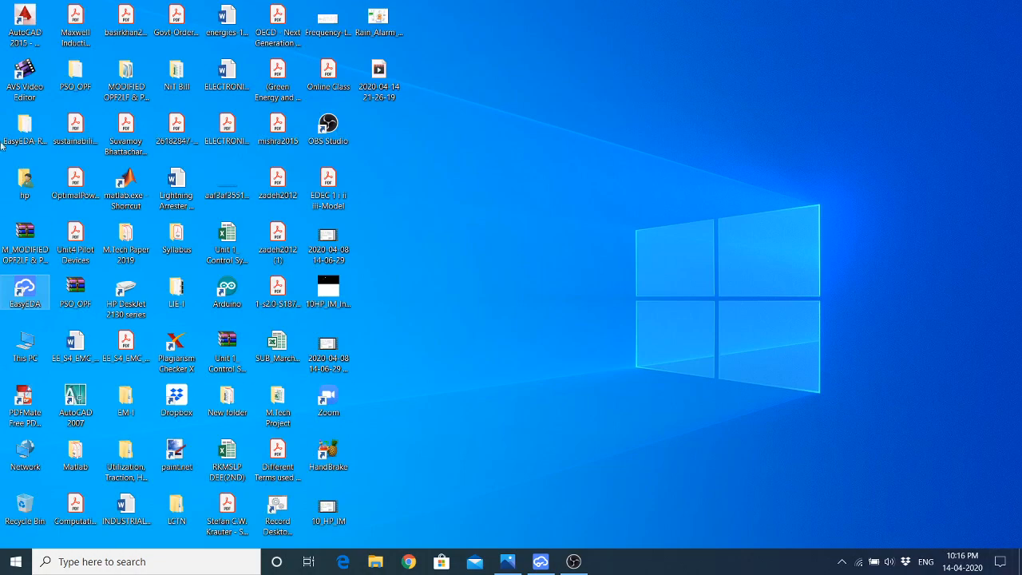
pyautogui.doubleClick(24, 127)
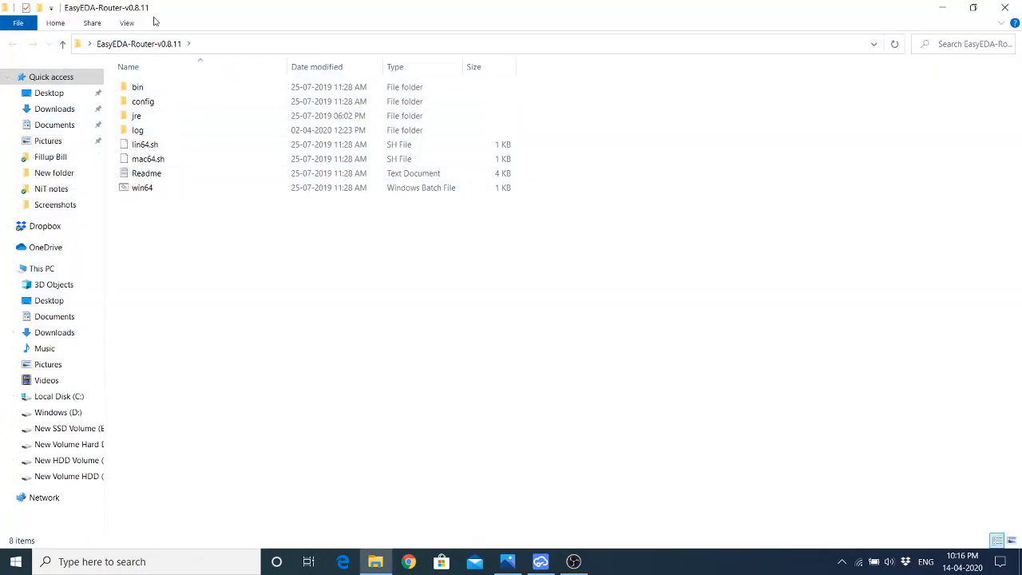
pyautogui.click(541, 561)
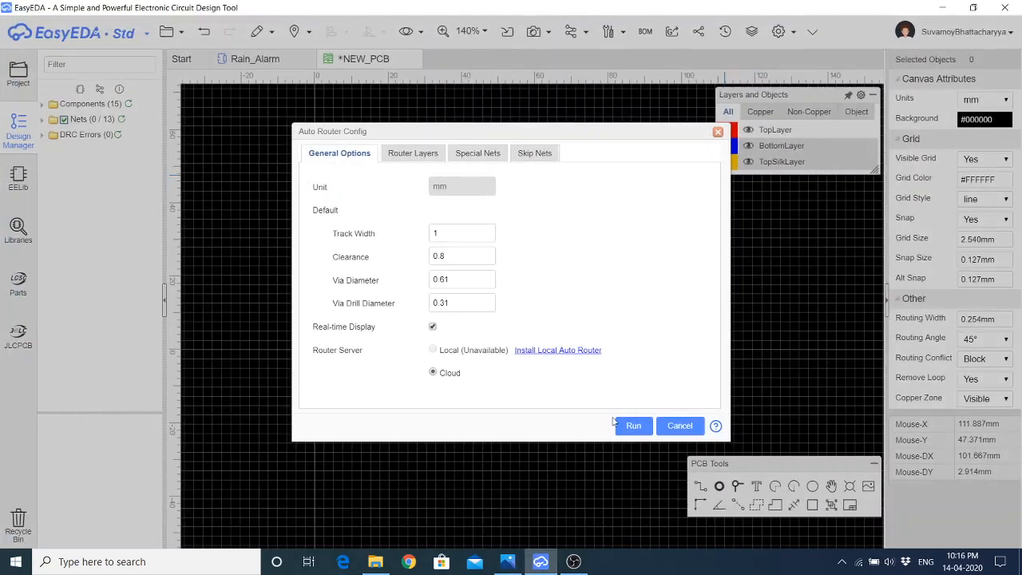
# Open the online guide for installing the local auto router, examine its Local Auto Router download instructions, and close the browser
pyautogui.click(567, 350)
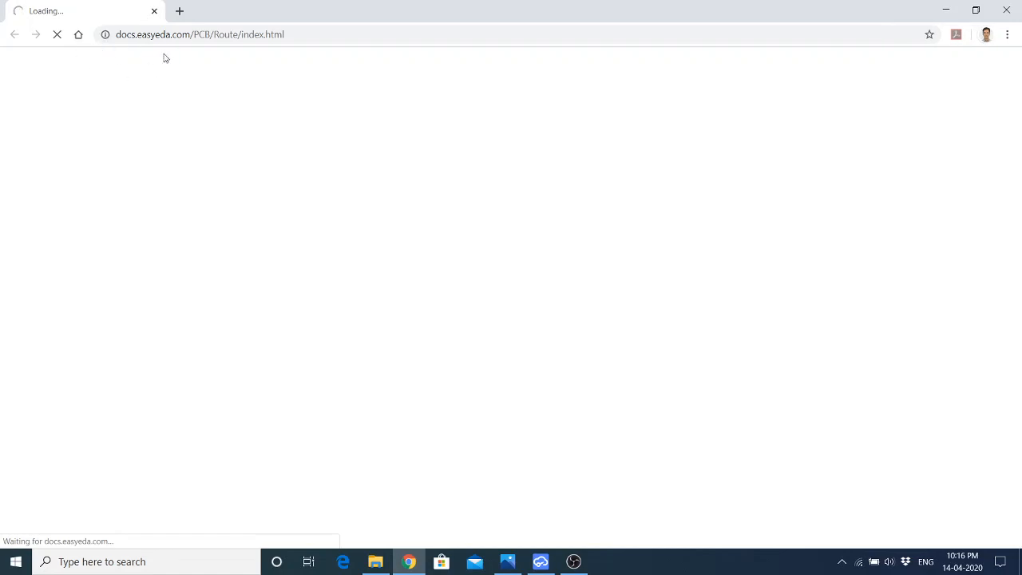
pyautogui.scroll(-15, 537, 347)
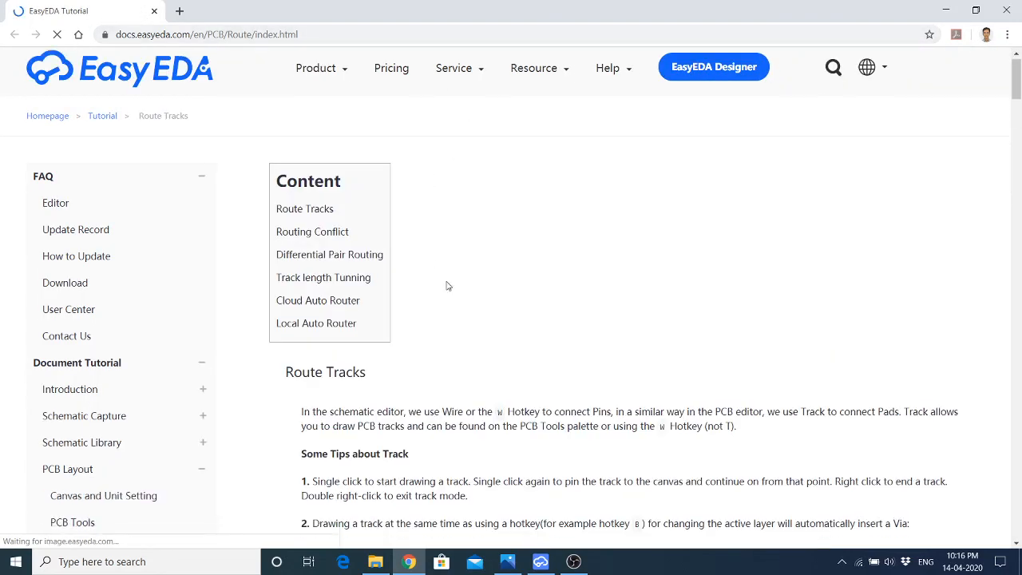
pyautogui.scroll(-15, 538, 351)
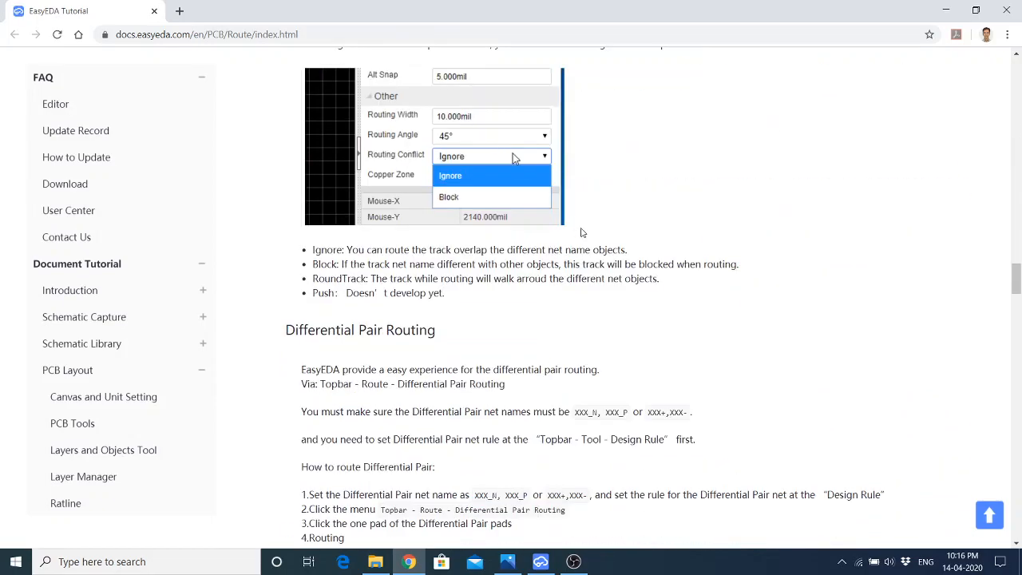
pyautogui.scroll(-7, 565, 344)
pyautogui.scroll(-18, 565, 347)
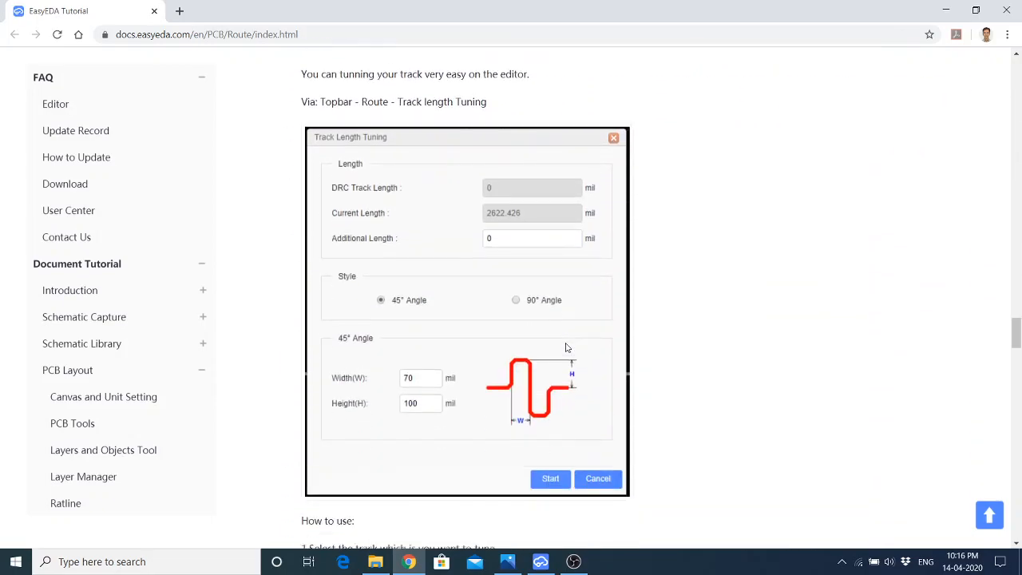
pyautogui.scroll(-6, 565, 347)
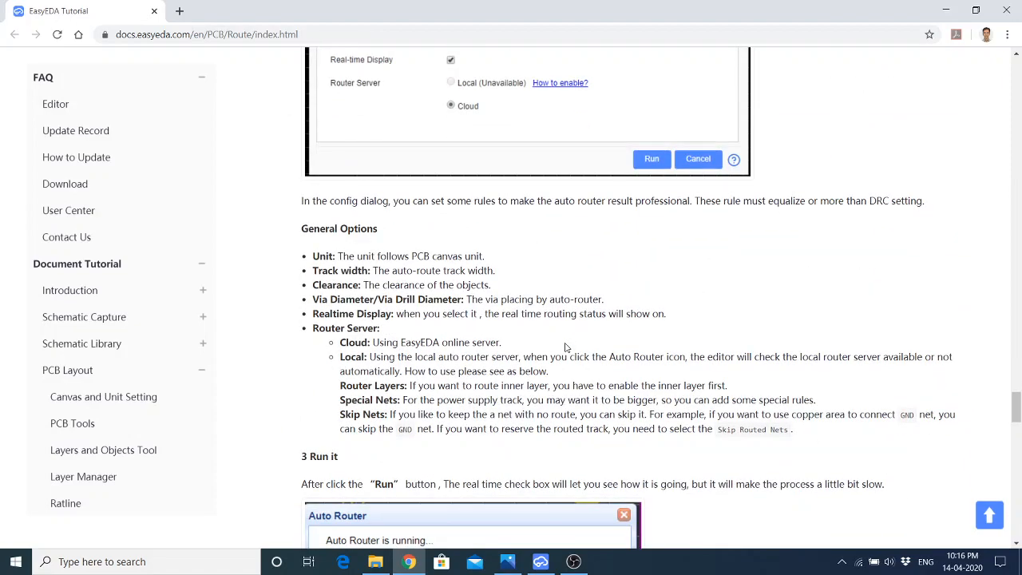
pyautogui.scroll(3, 565, 348)
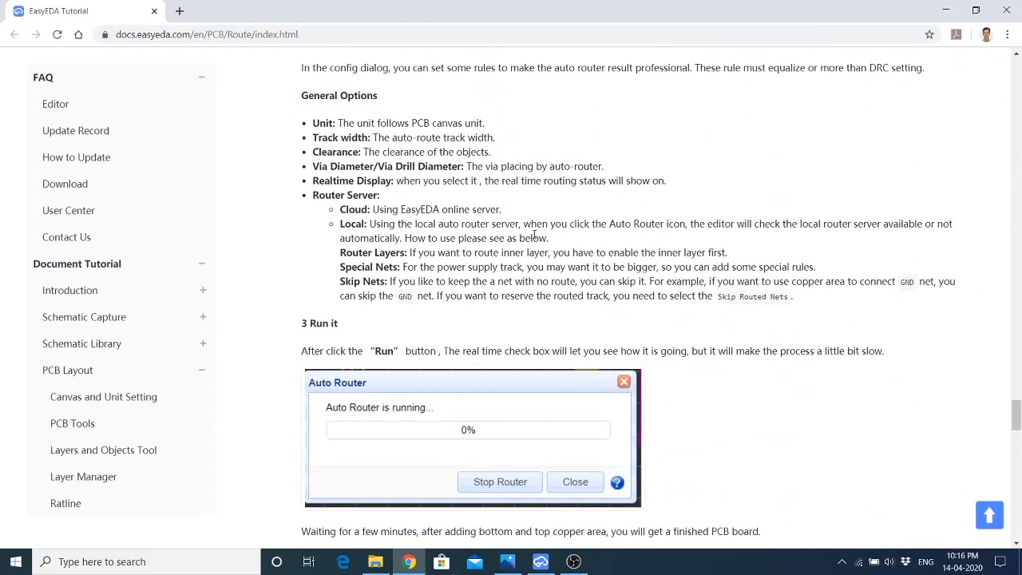
pyautogui.scroll(-10, 523, 206)
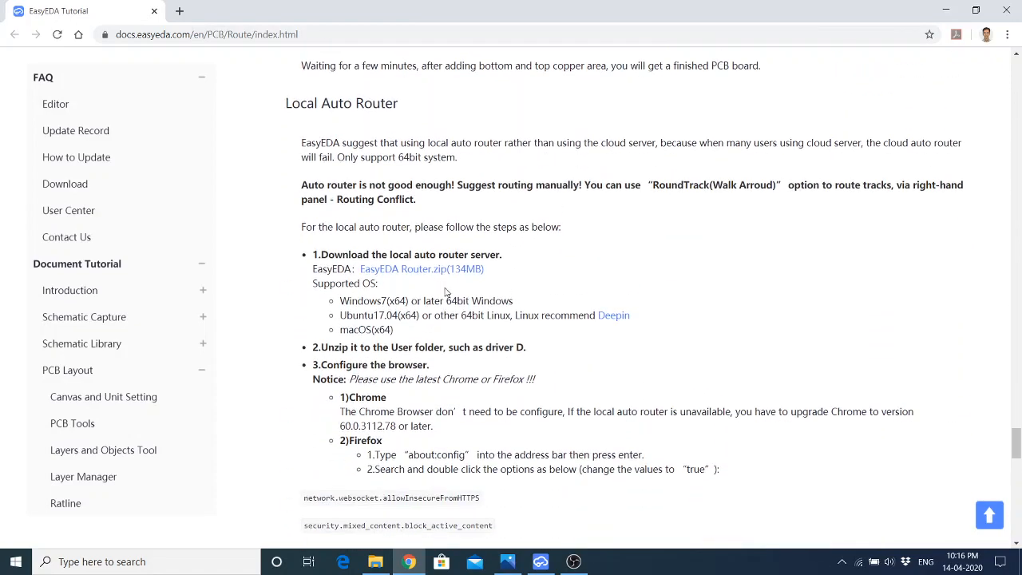
pyautogui.click(1005, 9)
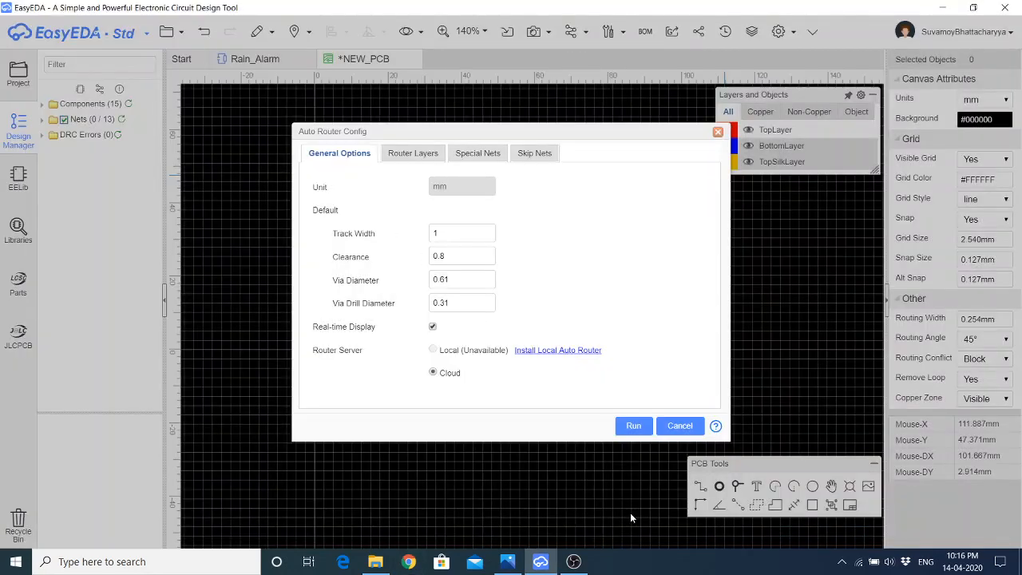
# Start the local router server with win64 from the router folder, and reload the Auto Router configuration in EasyEDA
pyautogui.click(376, 563)
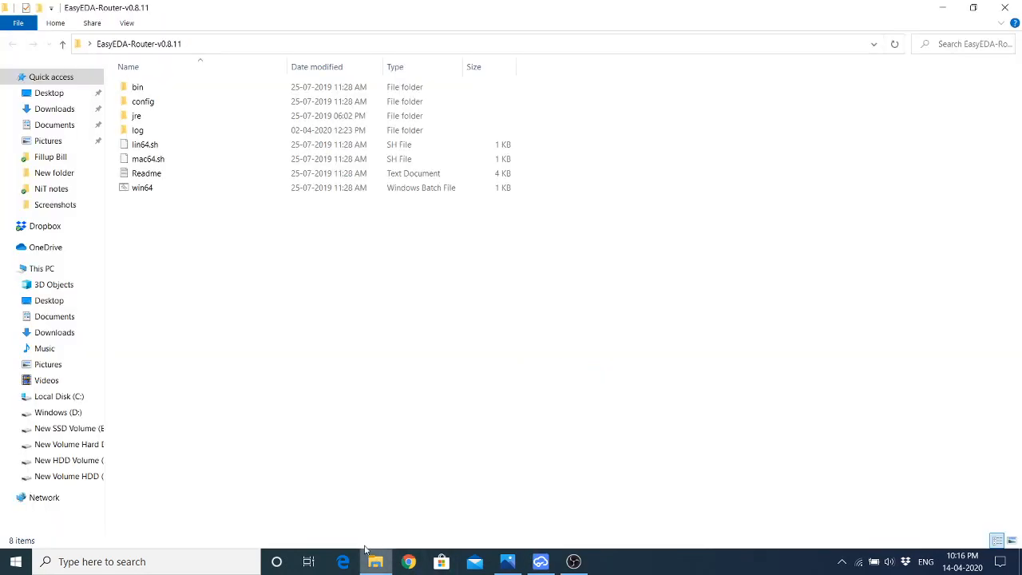
pyautogui.doubleClick(159, 187)
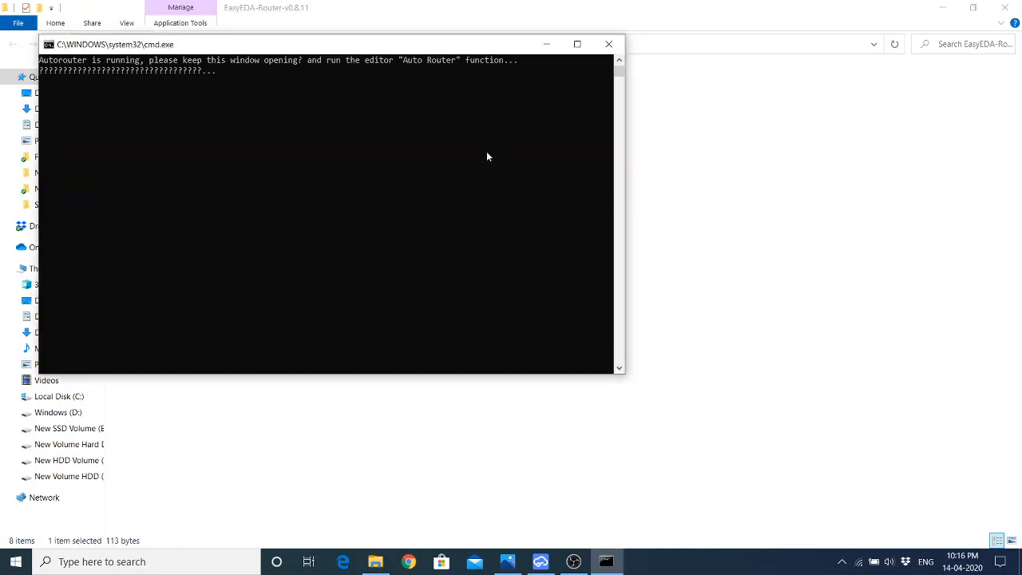
pyautogui.click(540, 561)
pyautogui.click(679, 425)
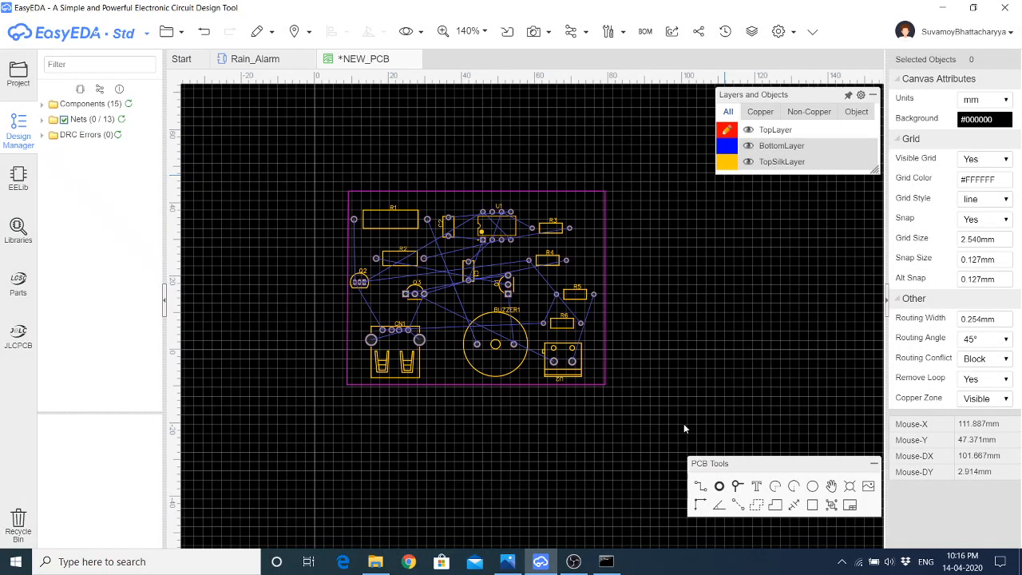
pyautogui.click(571, 31)
pyautogui.click(588, 54)
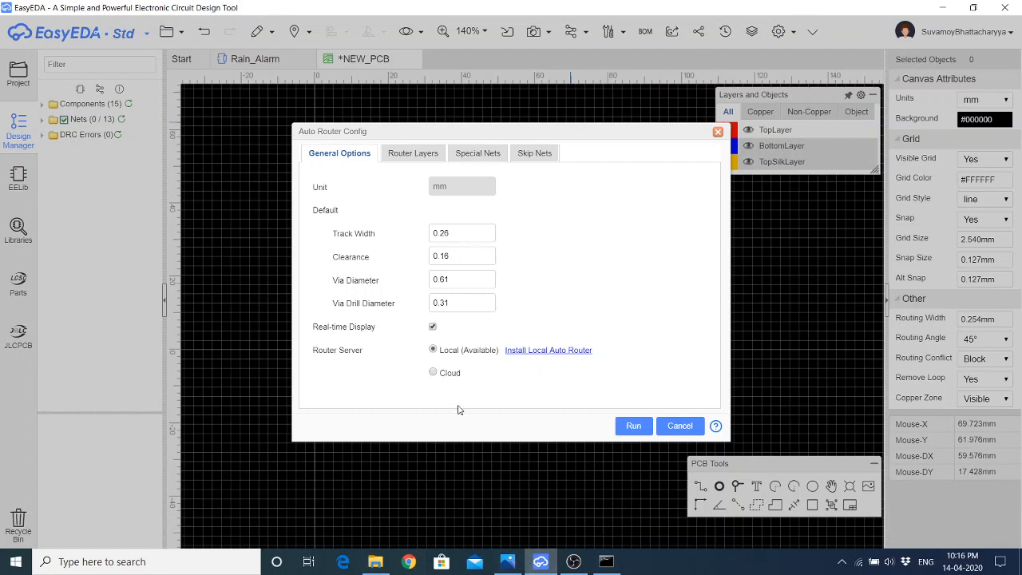
# Review the auto router's layer, special net and skip net settings, and return to the general options
pyautogui.click(412, 153)
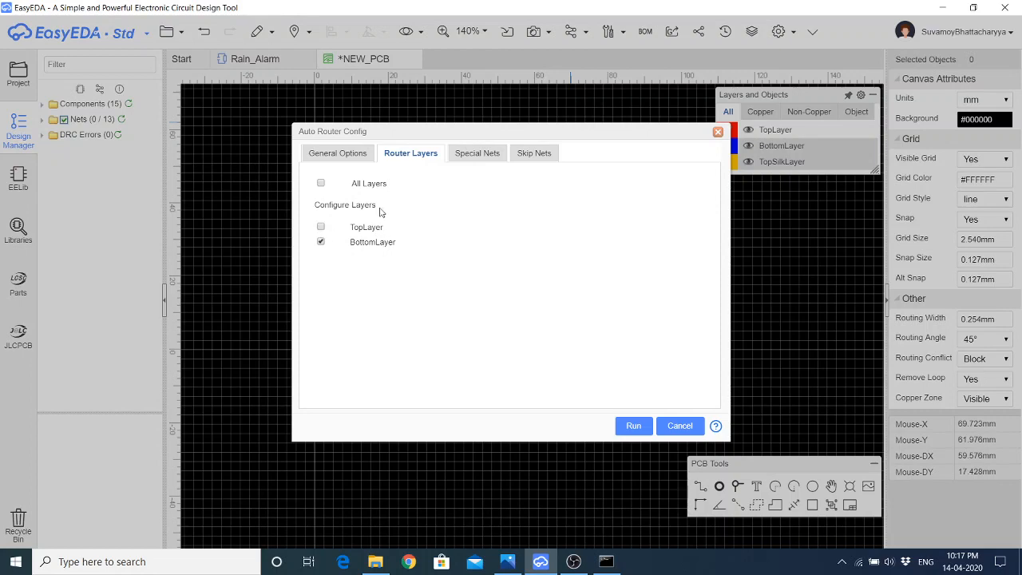
pyautogui.click(471, 153)
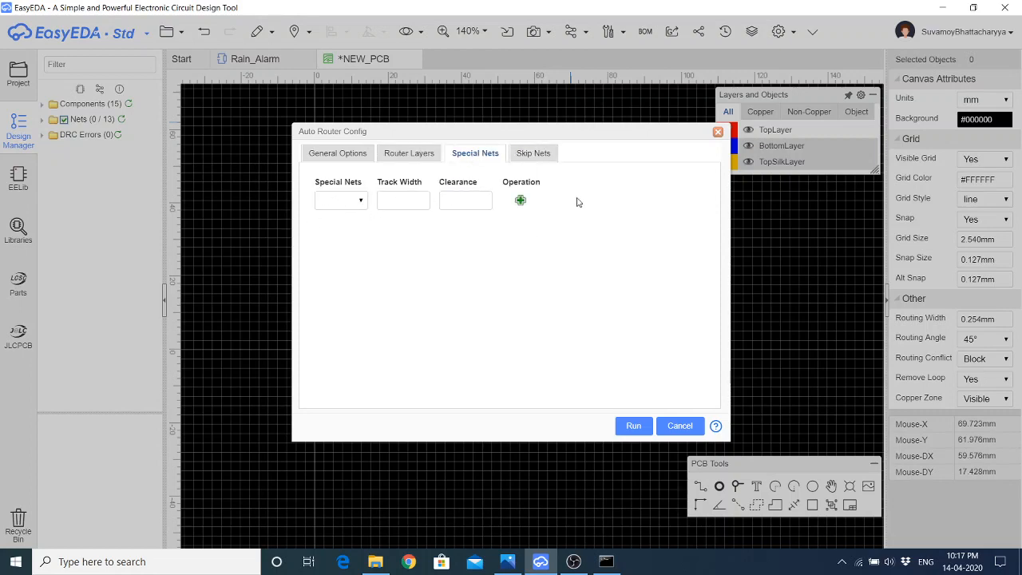
pyautogui.click(534, 155)
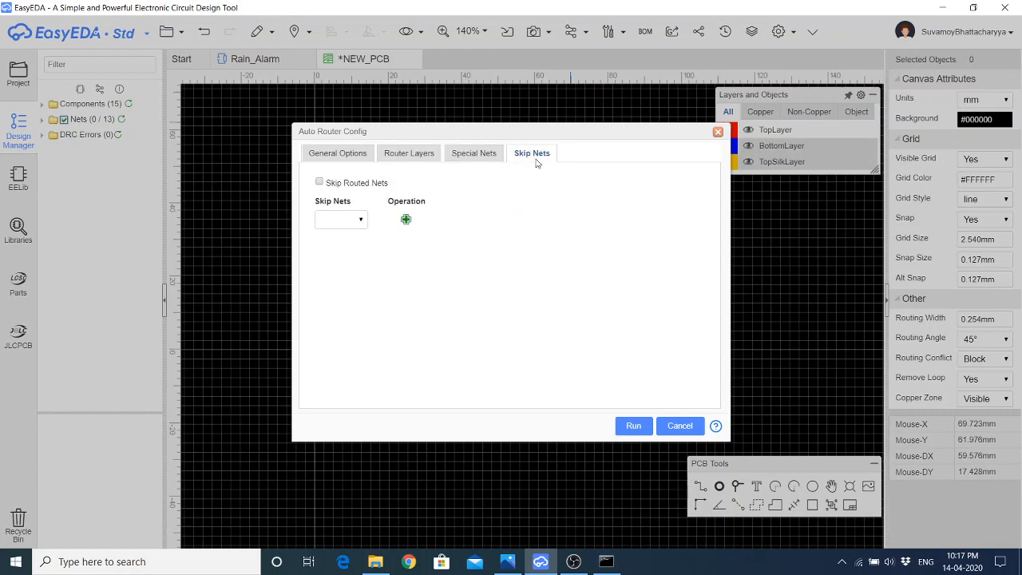
pyautogui.click(326, 156)
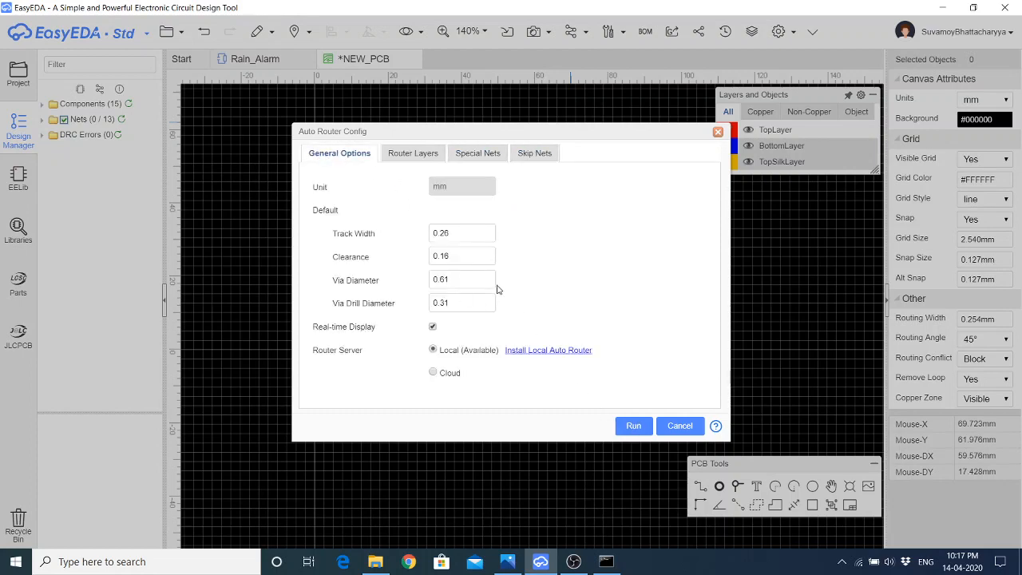
# Set the track width to 1 mm, adjust the clearance, and auto-route the board with the local router server
pyautogui.doubleClick(461, 236)
pyautogui.write('1')
pyautogui.press('Tab')
pyautogui.press('BackSpace')
pyautogui.click(599, 288)
pyautogui.click(630, 426)
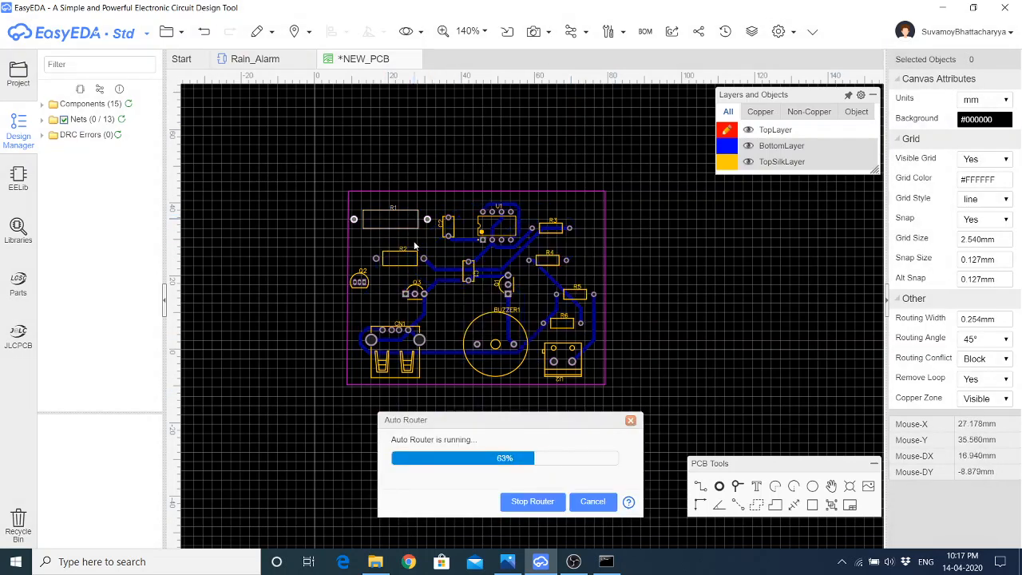
pyautogui.moveTo(740, 120)
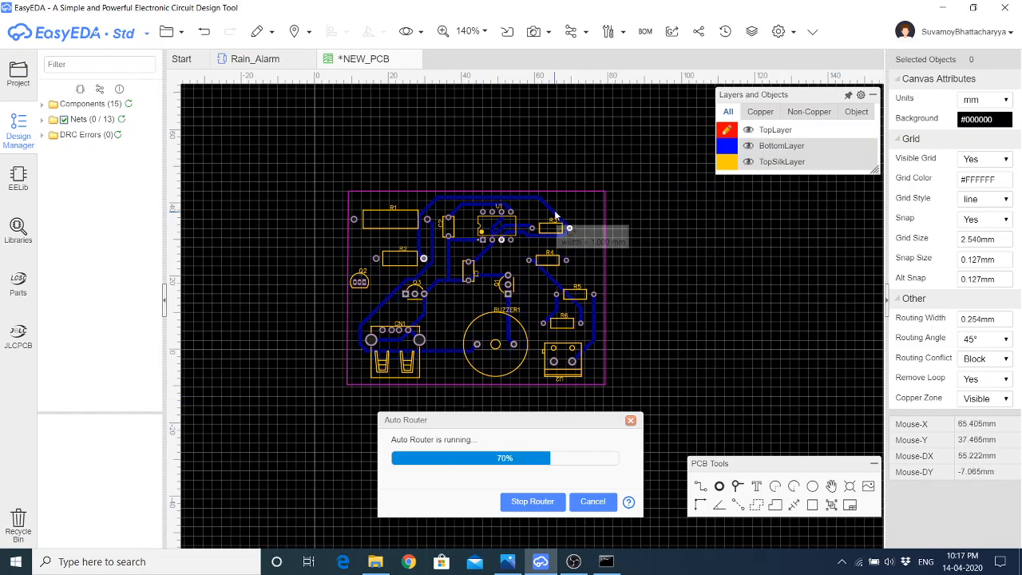
pyautogui.moveTo(726, 148)
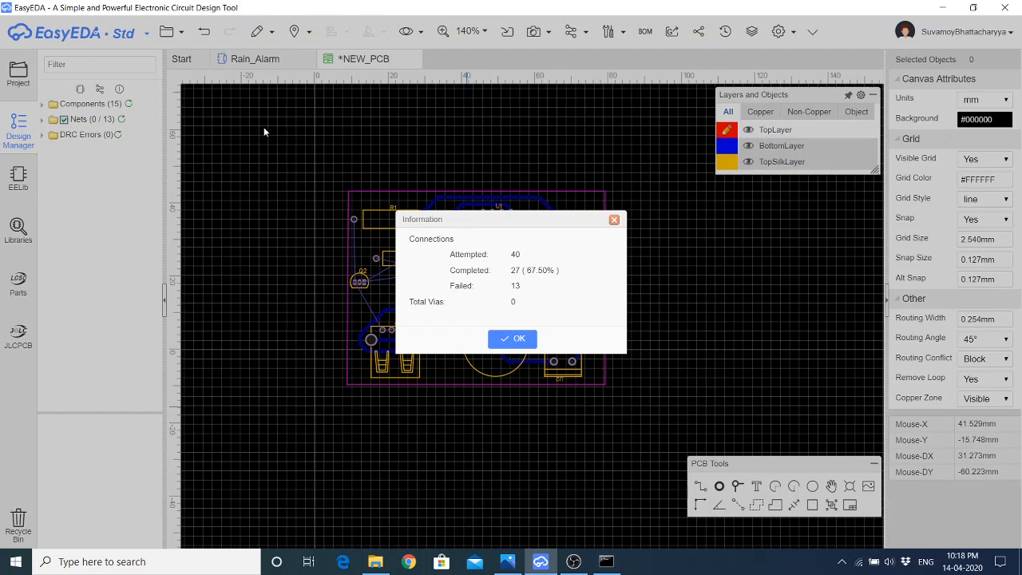
# Dismiss the routing report and outline a GND copper area on BottomLayer, starting at the board's upper-left corner and following its left edge to the lower-left corner
pyautogui.click(512, 339)
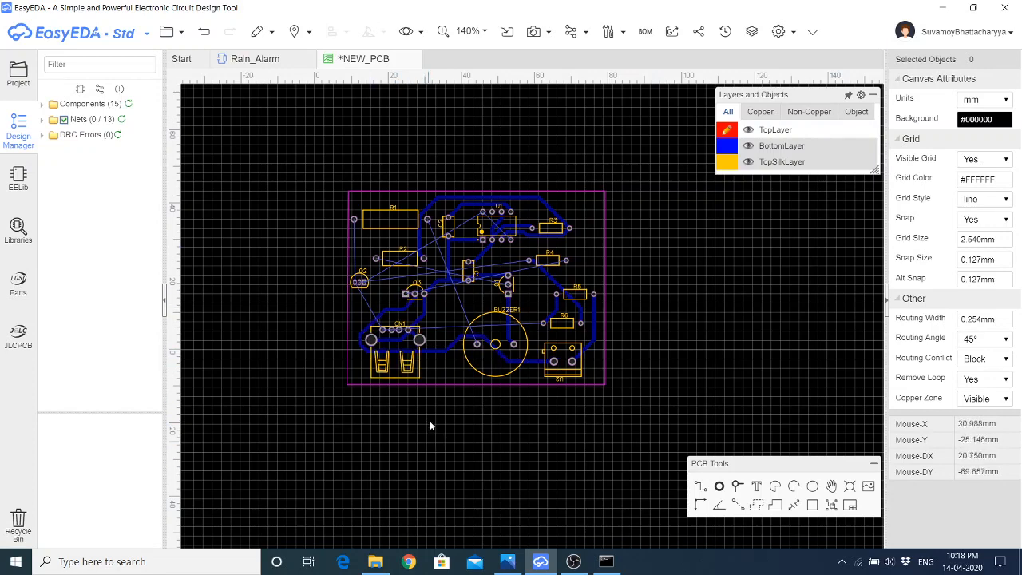
pyautogui.click(726, 145)
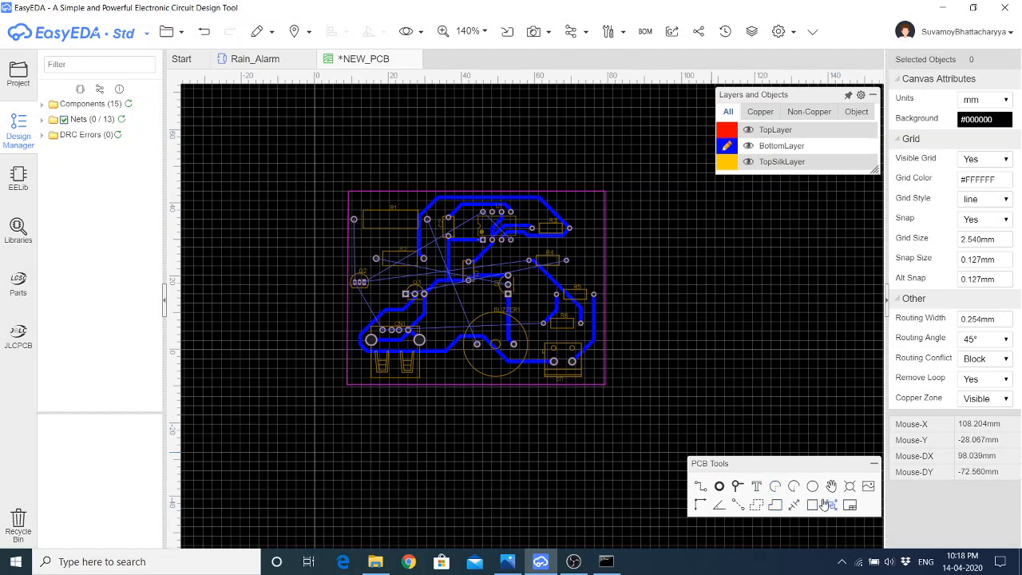
pyautogui.click(755, 504)
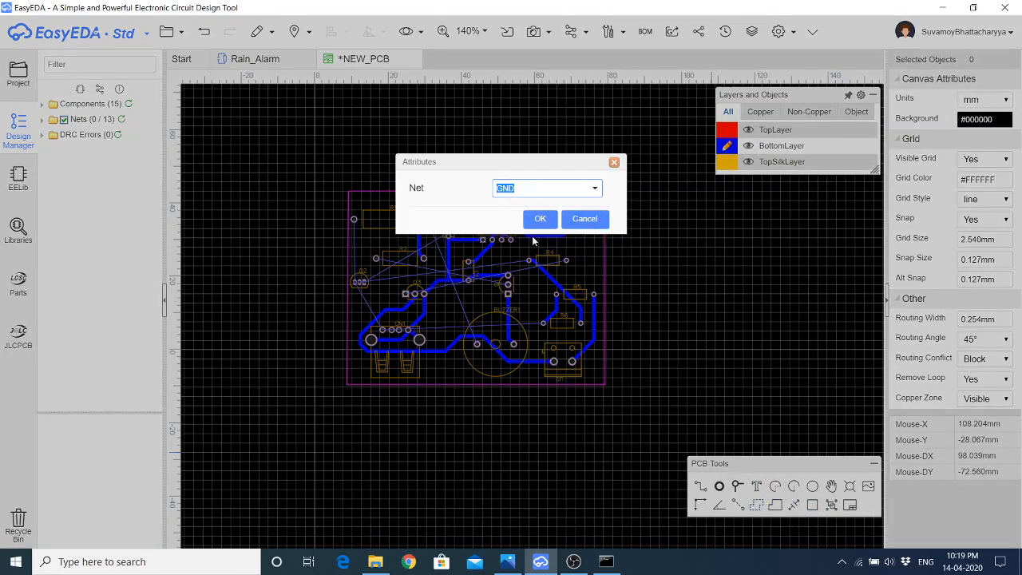
pyautogui.click(539, 219)
pyautogui.scroll(4, 345, 191)
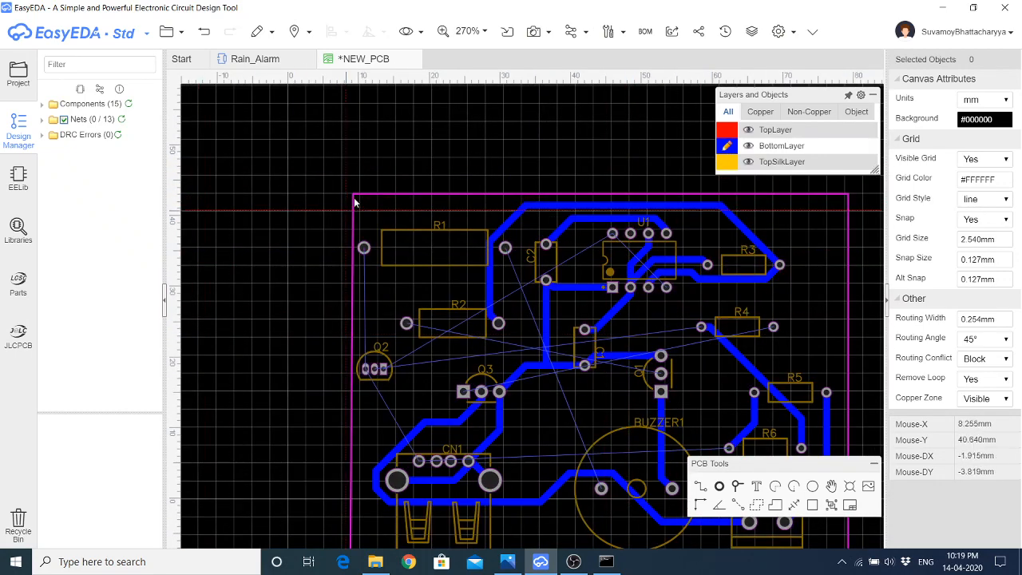
pyautogui.scroll(8, 354, 203)
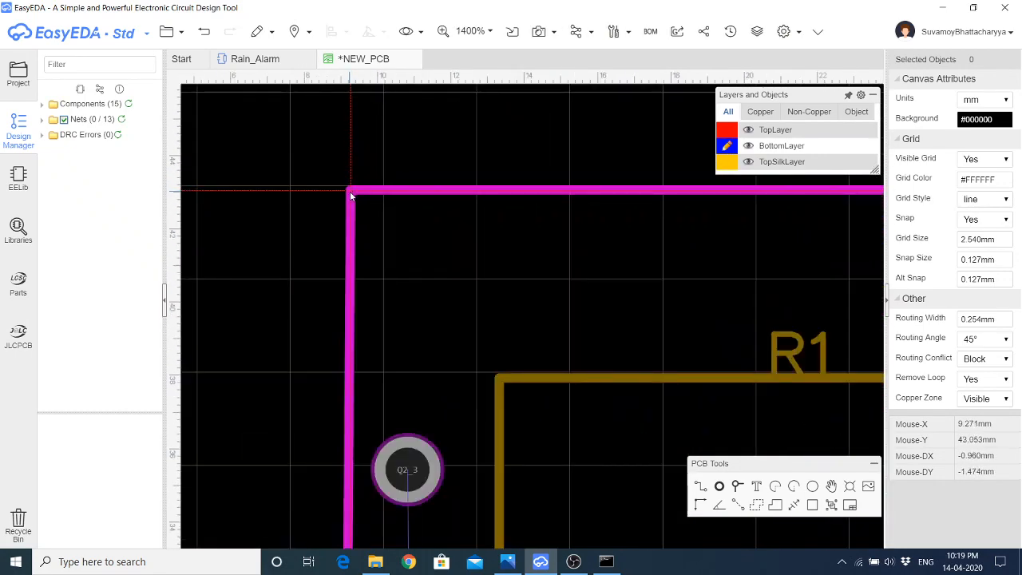
pyautogui.scroll(-10, 350, 195)
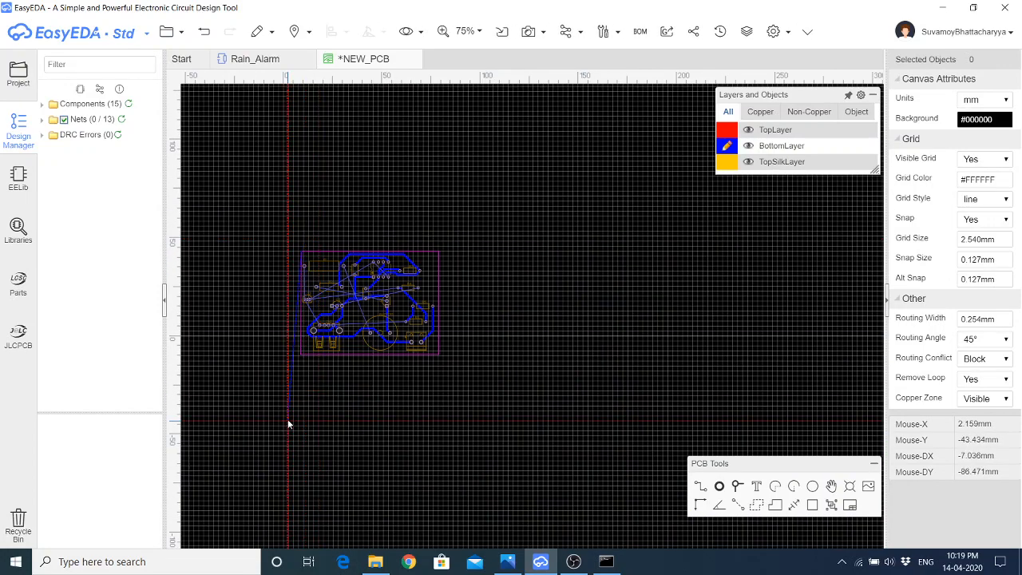
pyautogui.scroll(8, 301, 349)
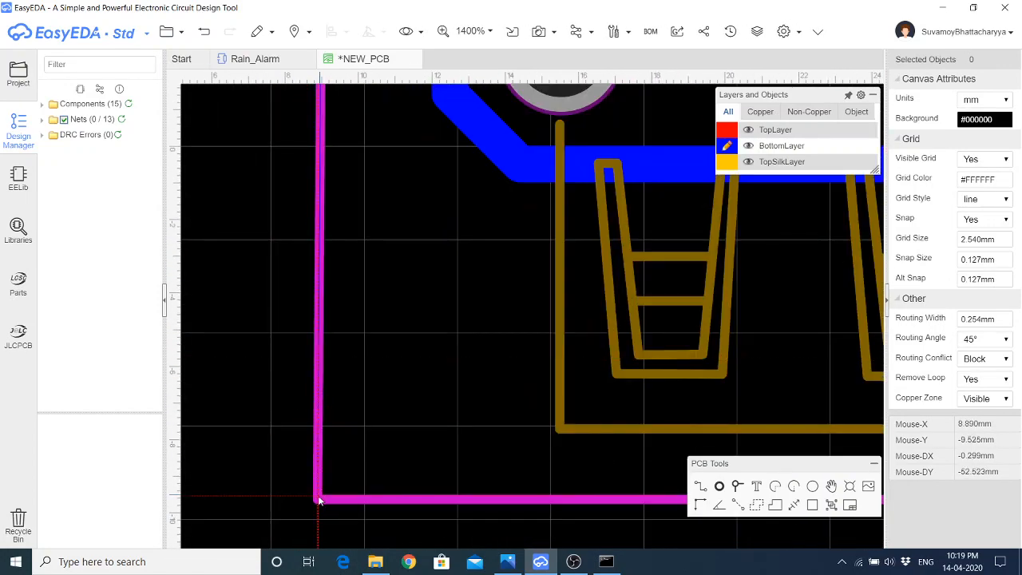
pyautogui.scroll(-10, 289, 499)
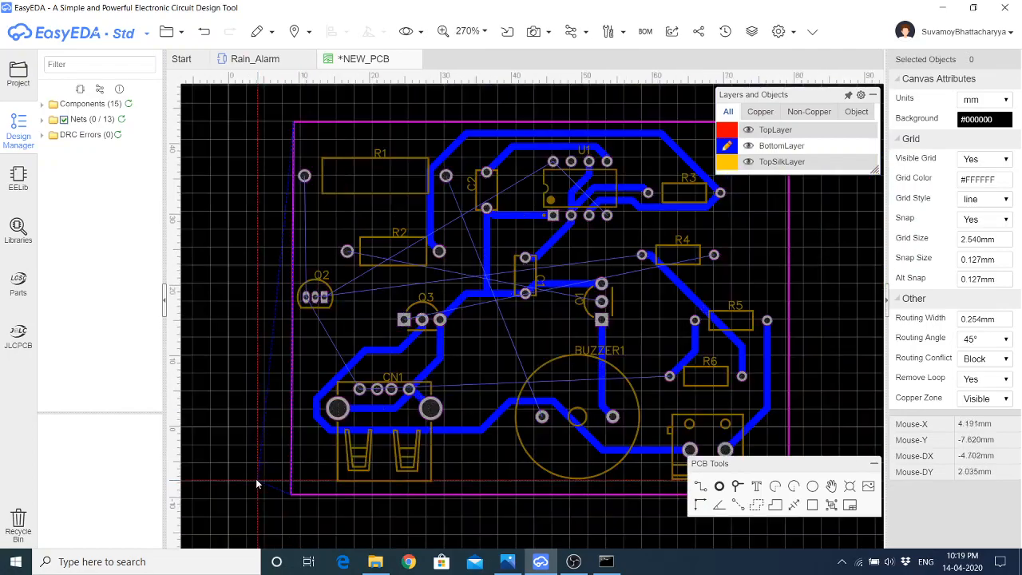
# Finish drawing a bottom-layer copper area whose corners follow the corners of the board outline
pyautogui.scroll(5, 325, 483)
pyautogui.scroll(5, 326, 480)
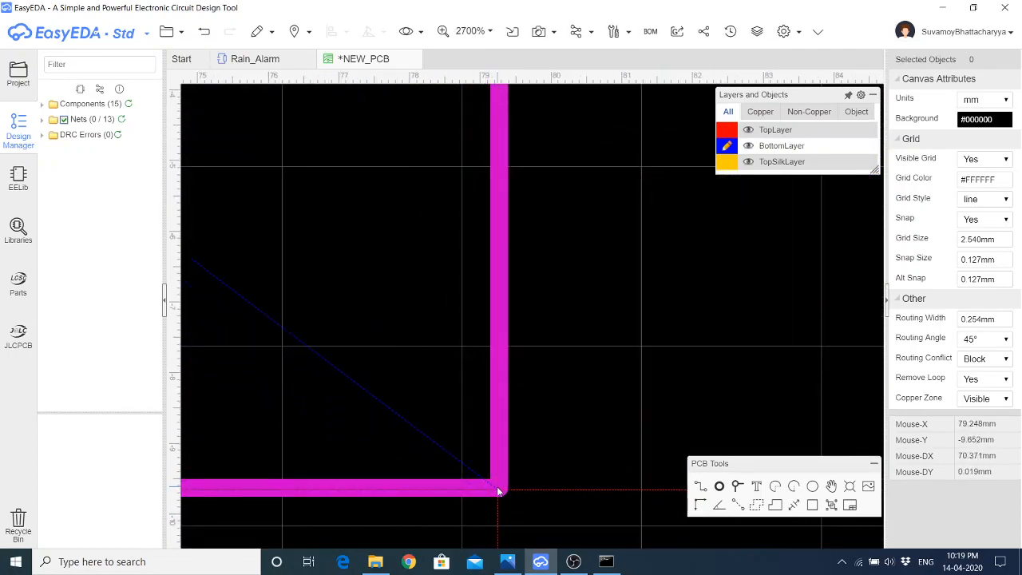
pyautogui.scroll(-10, 501, 495)
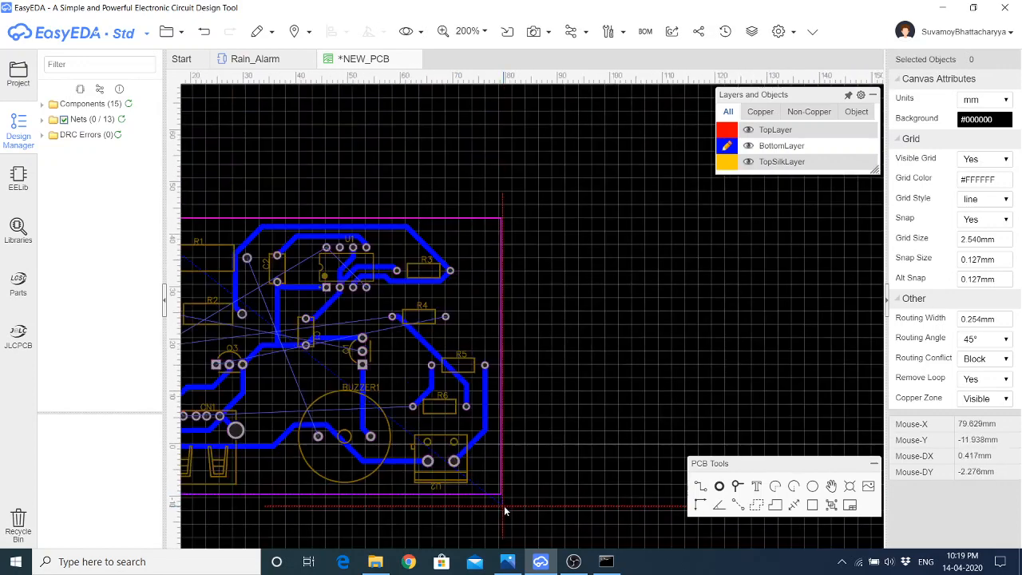
pyautogui.scroll(2, 495, 312)
pyautogui.scroll(3, 496, 313)
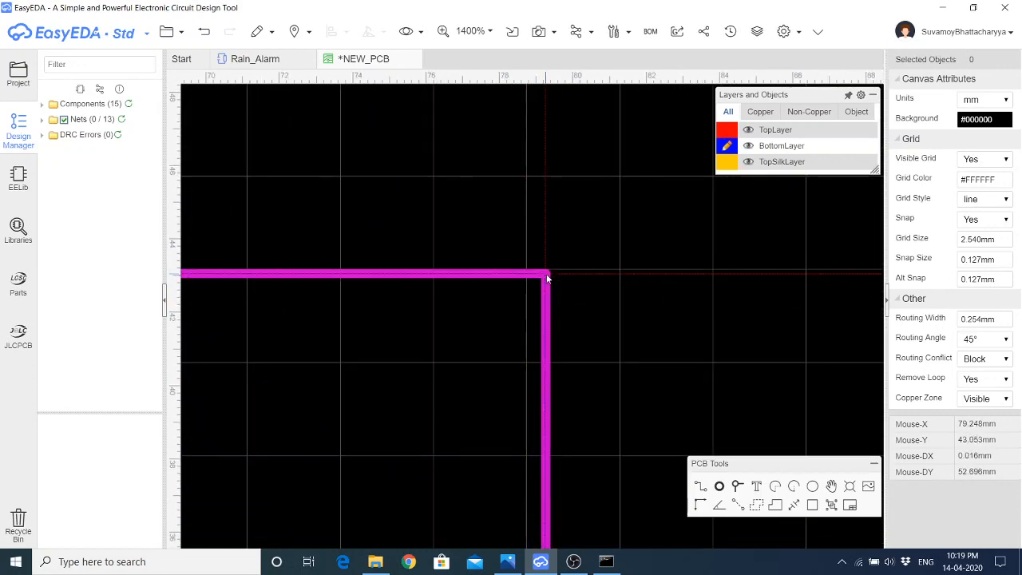
pyautogui.scroll(-3, 641, 311)
pyautogui.scroll(-3, 650, 316)
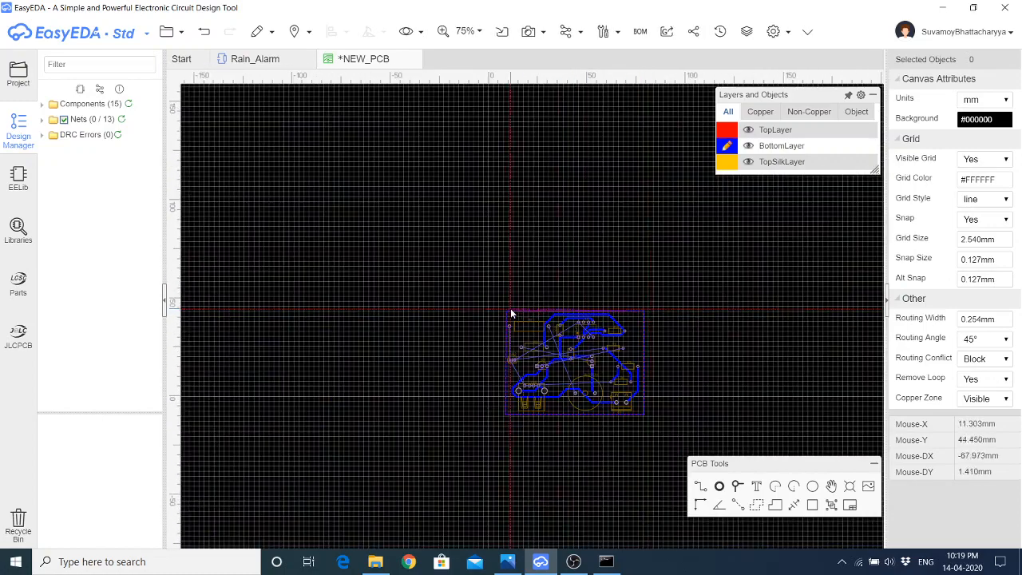
pyautogui.scroll(5, 506, 323)
pyautogui.scroll(4, 488, 299)
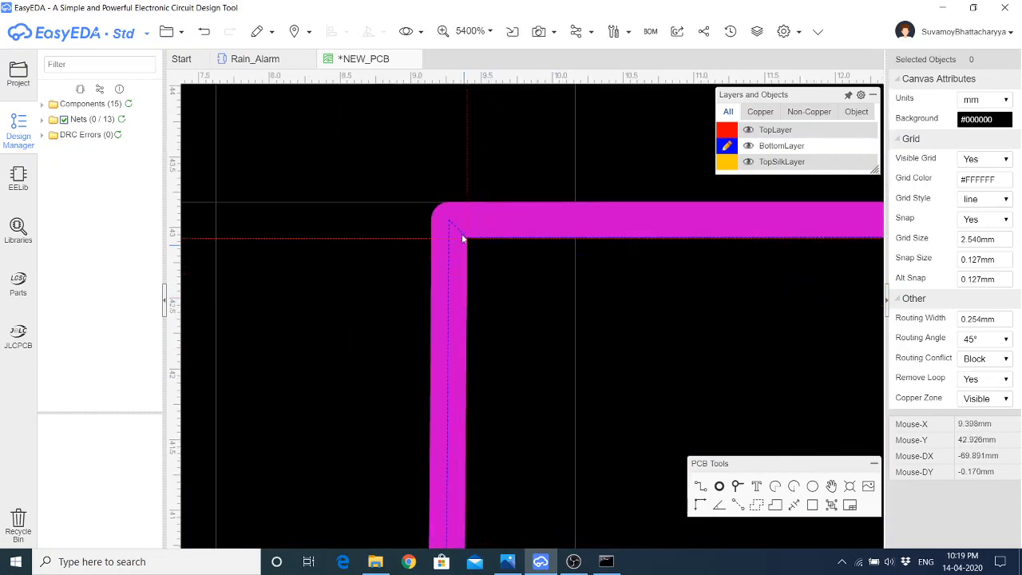
pyautogui.click(450, 221)
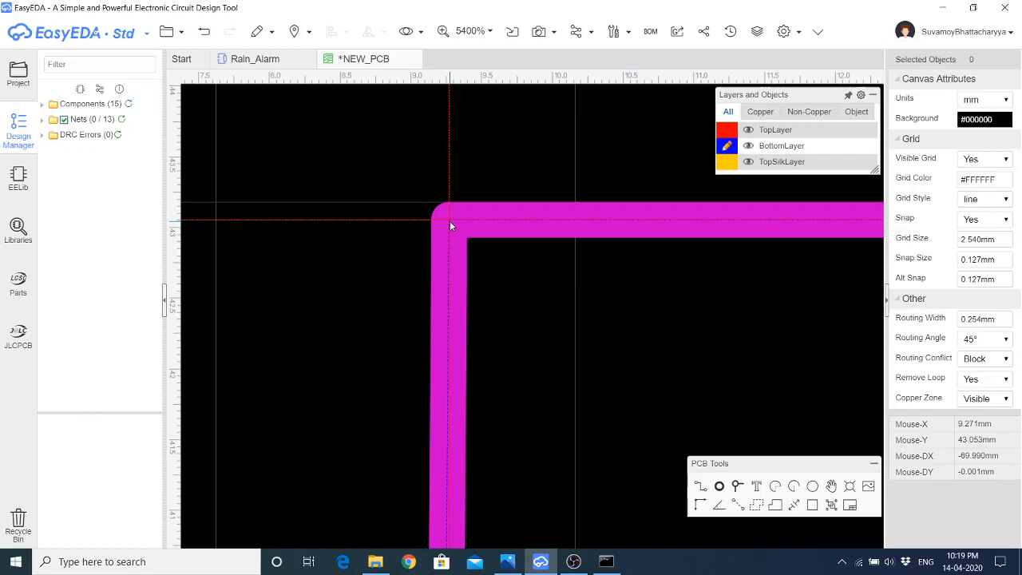
pyautogui.rightClick(500, 287)
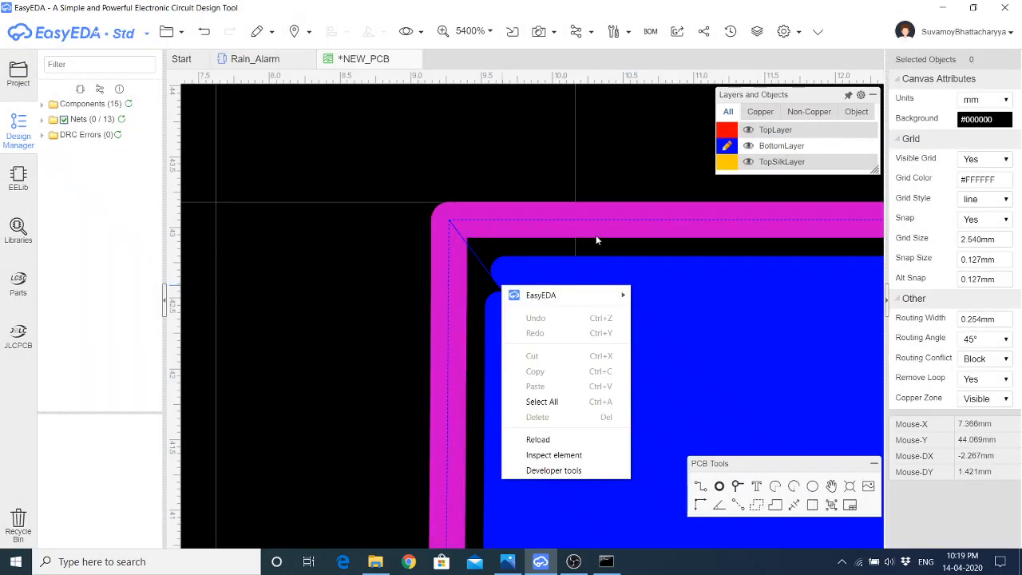
pyautogui.click(585, 244)
pyautogui.scroll(-4, 439, 267)
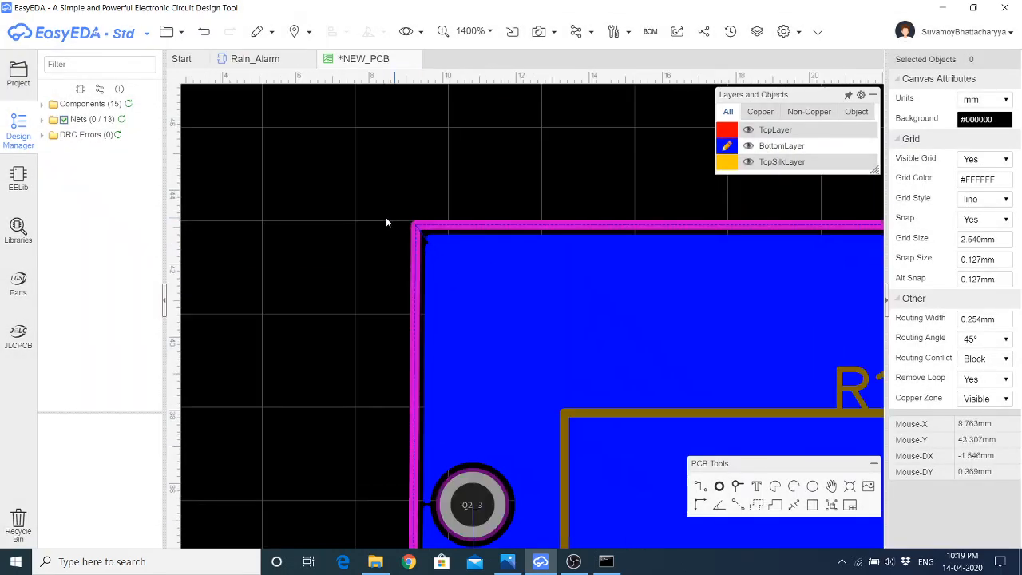
pyautogui.scroll(-3, 367, 201)
pyautogui.scroll(-1, 351, 197)
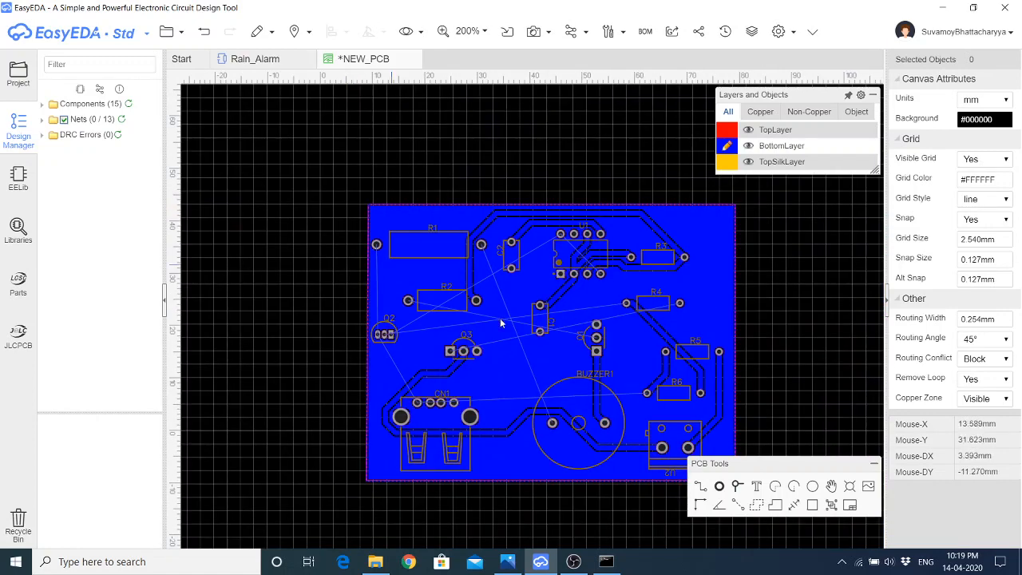
# Run the local auto router on BottomLayer only with 1 mm track width and 0.8 mm clearance, and dismiss its report
pyautogui.click(608, 32)
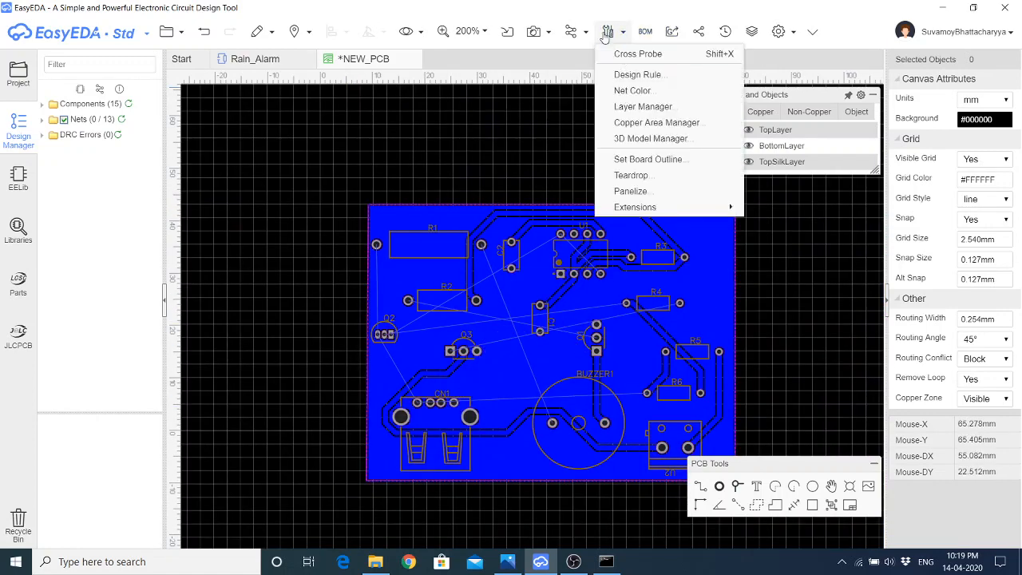
pyautogui.moveTo(571, 32)
pyautogui.click(584, 52)
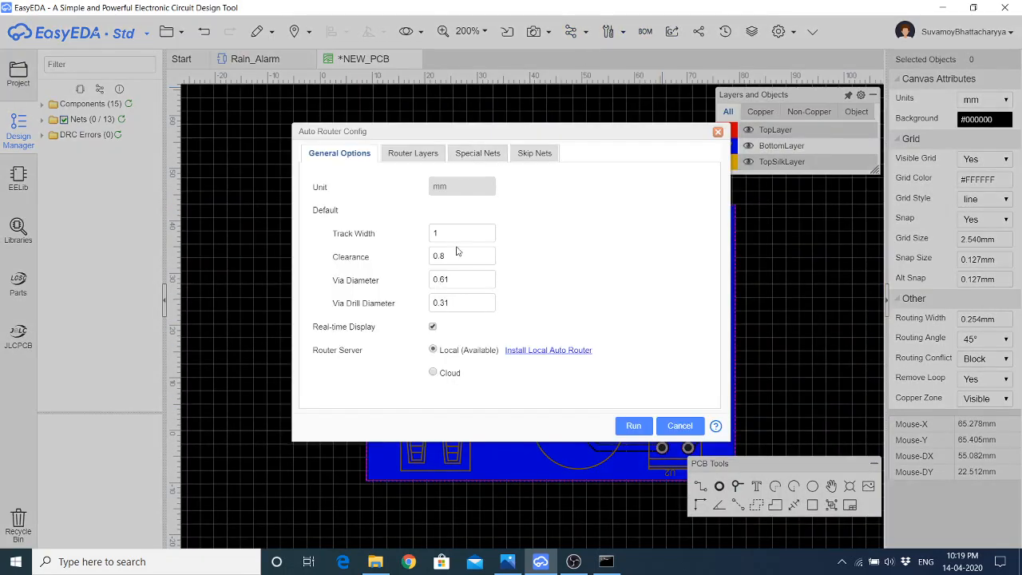
pyautogui.click(411, 154)
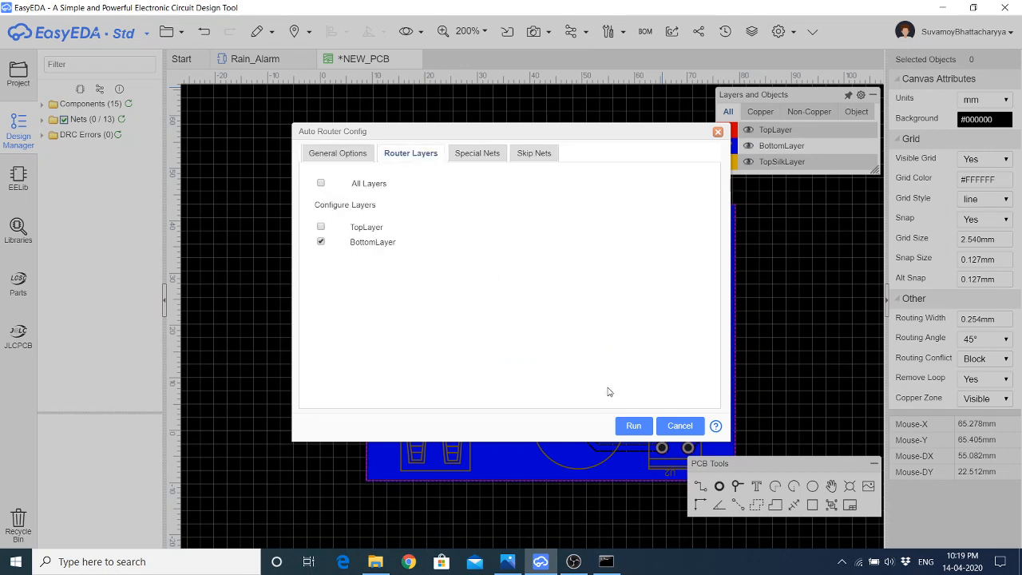
pyautogui.click(633, 426)
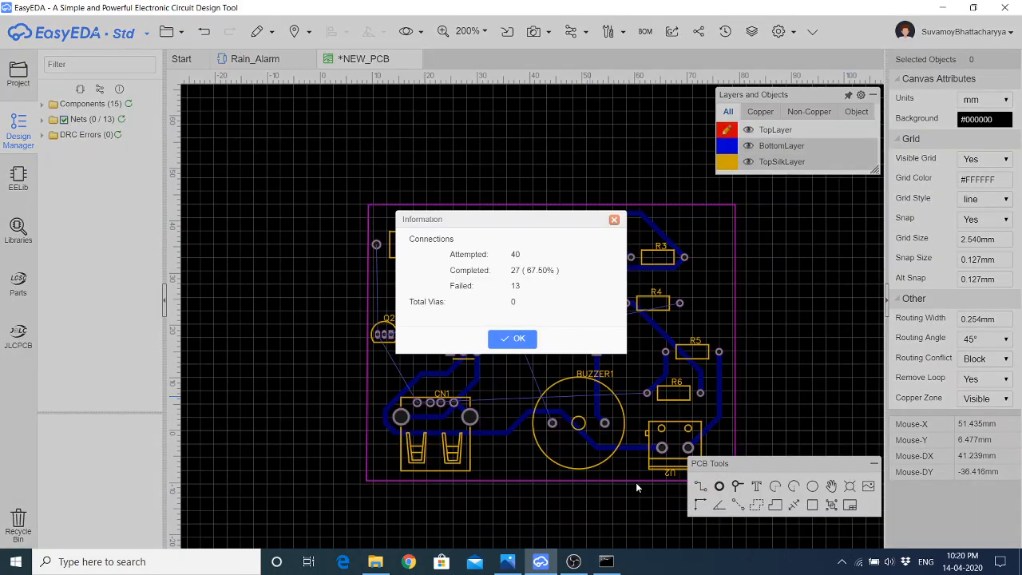
pyautogui.click(514, 341)
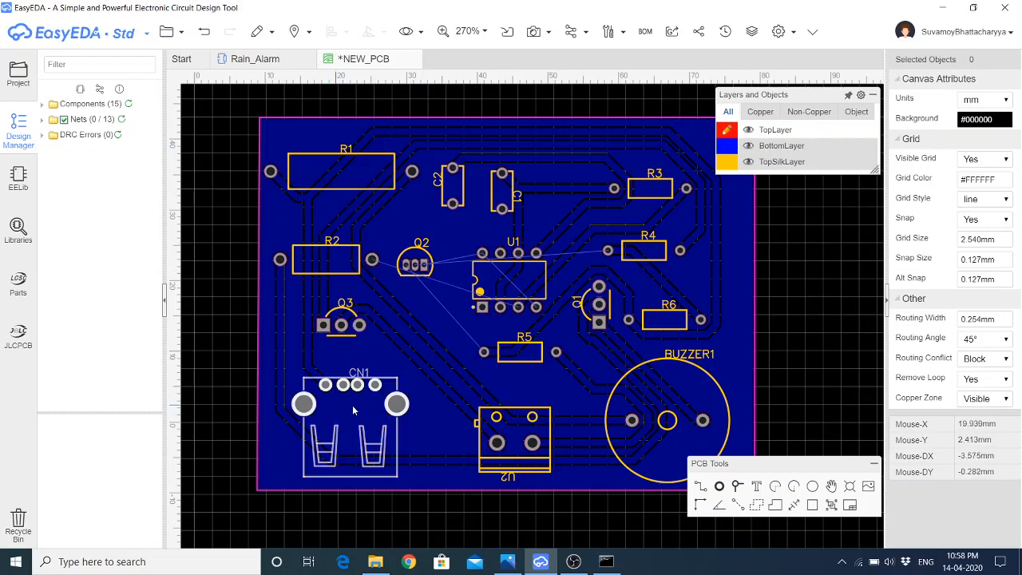
# Delete the GND track segments around CN1's rightmost pad, including the one running up to Q3
pyautogui.click(375, 400)
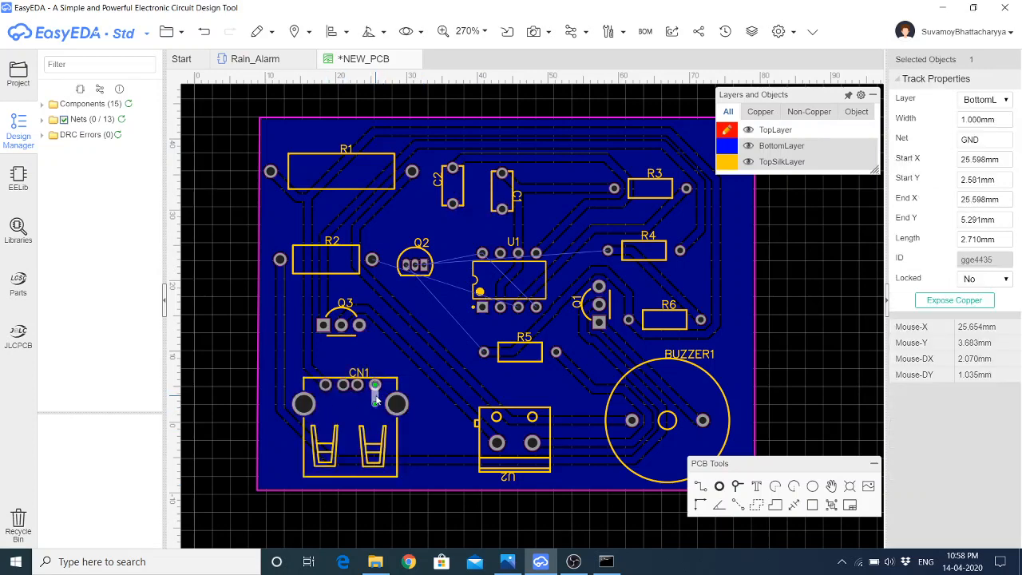
pyautogui.press('Delete')
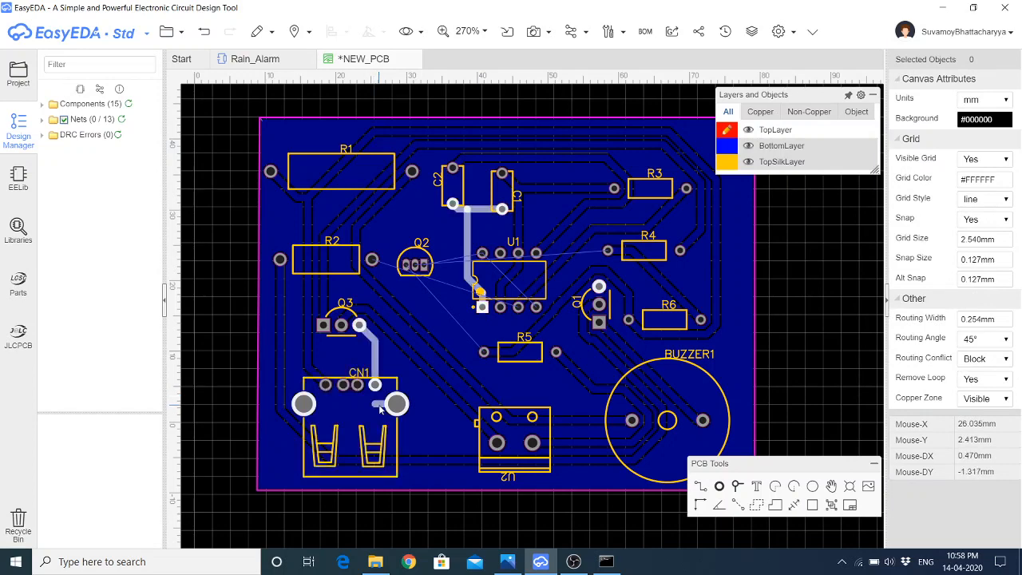
pyautogui.click(379, 405)
pyautogui.press('Delete')
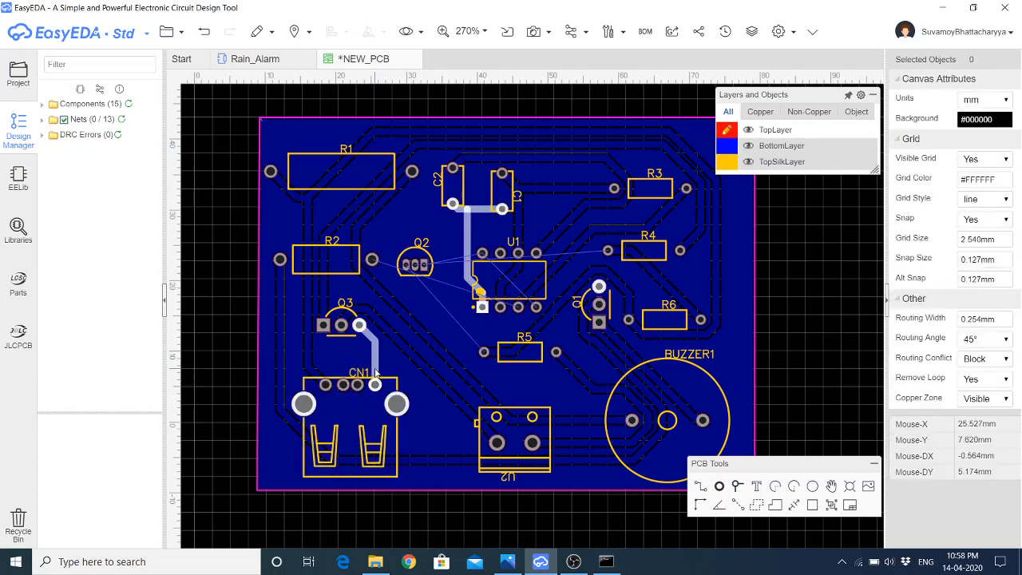
pyautogui.click(375, 373)
pyautogui.press('Delete')
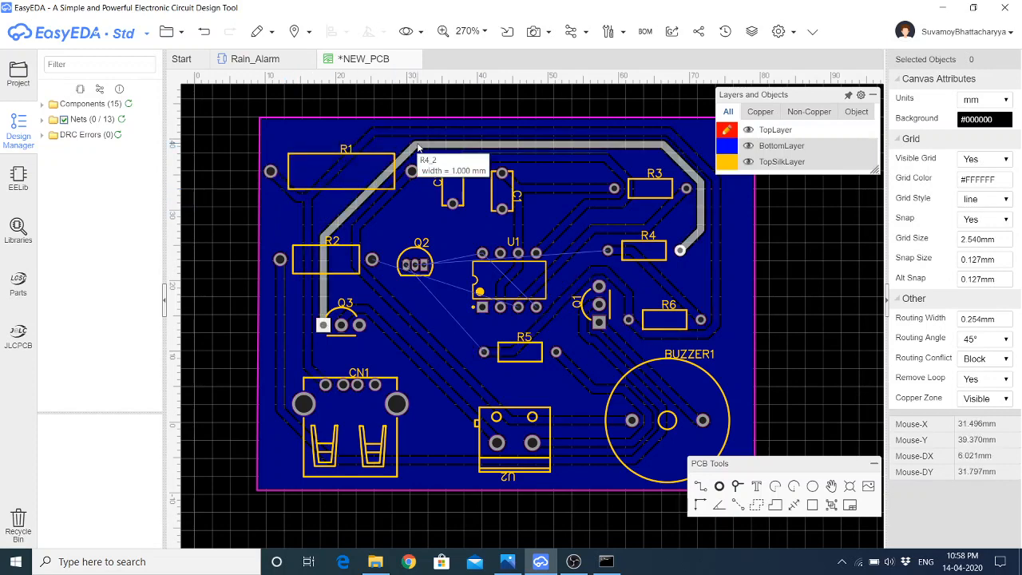
# Examine the routes of the tracks crossing the upper board between R1, C1, C2, U1, R3, R4 and Q3
pyautogui.click(417, 148)
pyautogui.press('Delete')
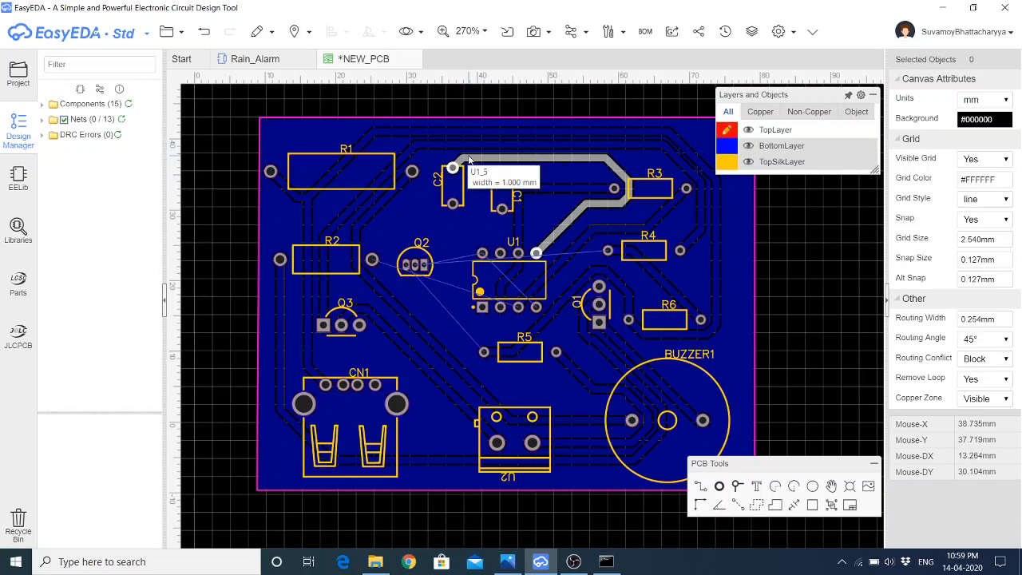
pyautogui.click(471, 160)
pyautogui.press('Delete')
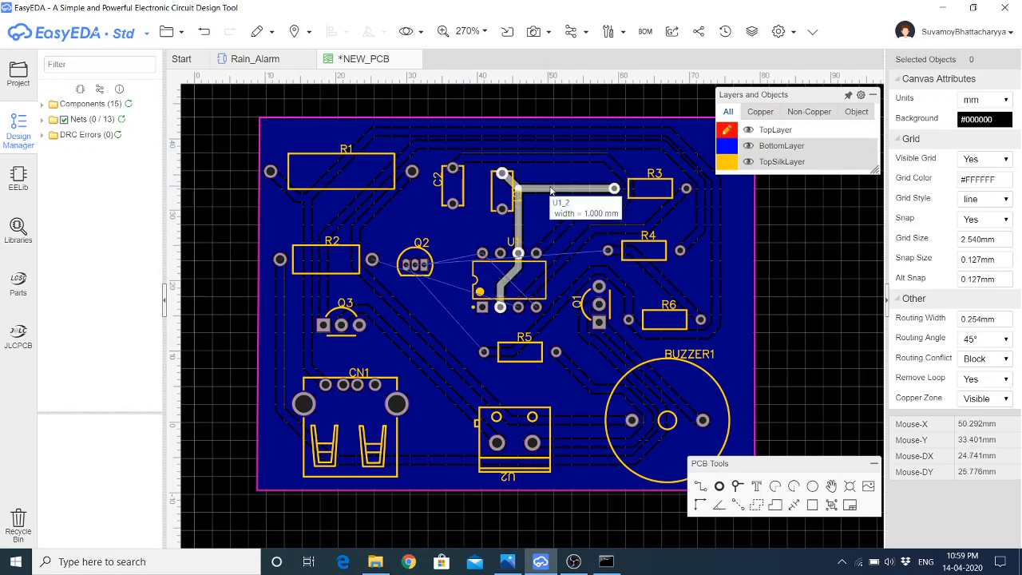
pyautogui.click(550, 190)
pyautogui.press('Delete')
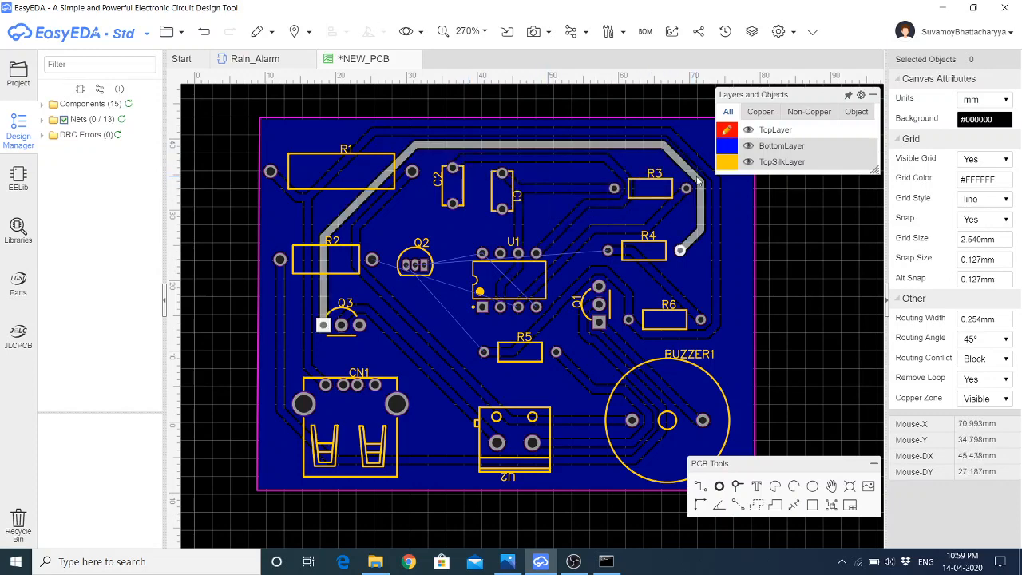
pyautogui.click(698, 182)
pyautogui.press('Delete')
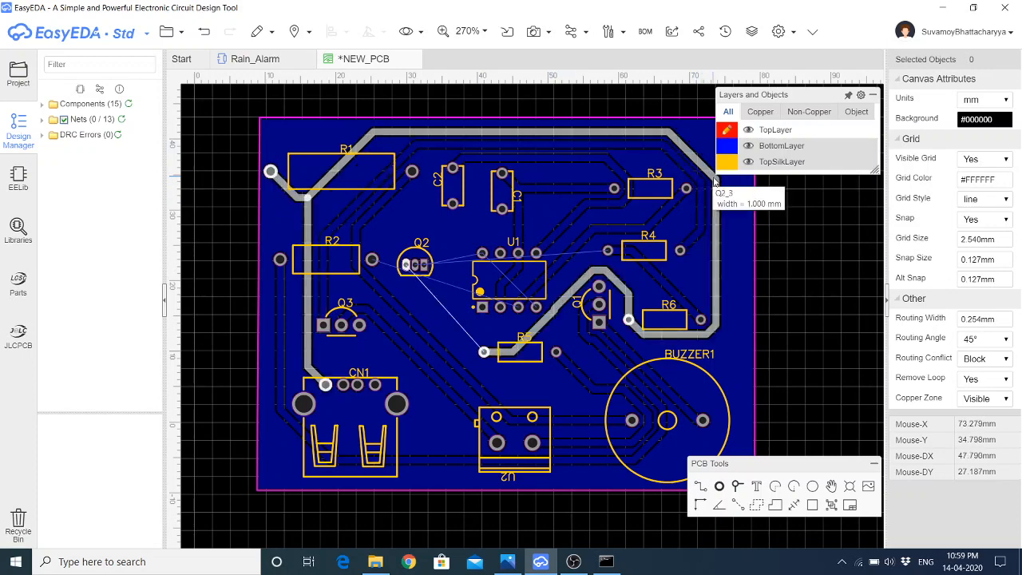
pyautogui.click(713, 181)
pyautogui.press('Delete')
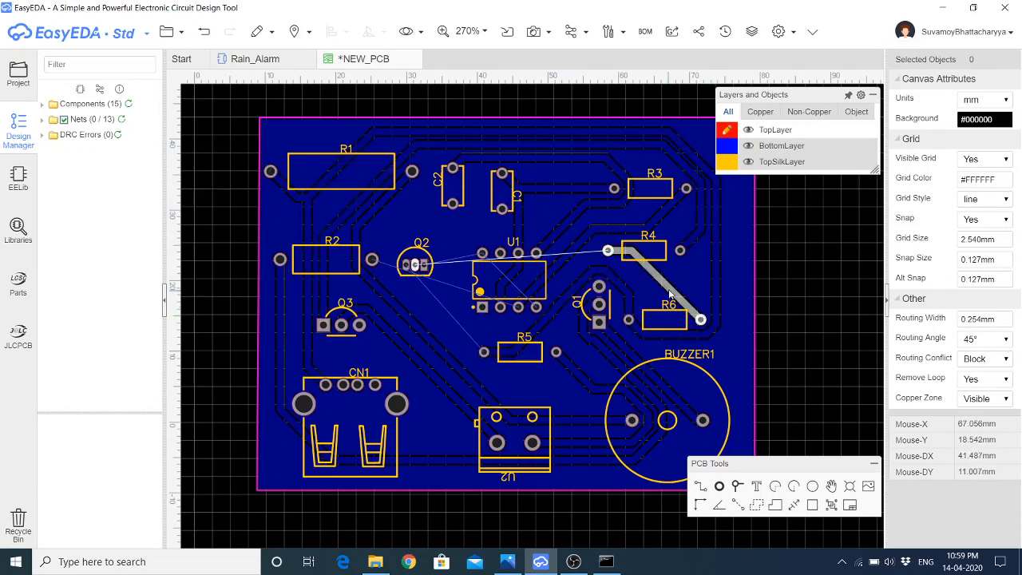
# Examine the routes of the tracks around R4, R5, R6, Q1, U2 and U1
pyautogui.click(668, 292)
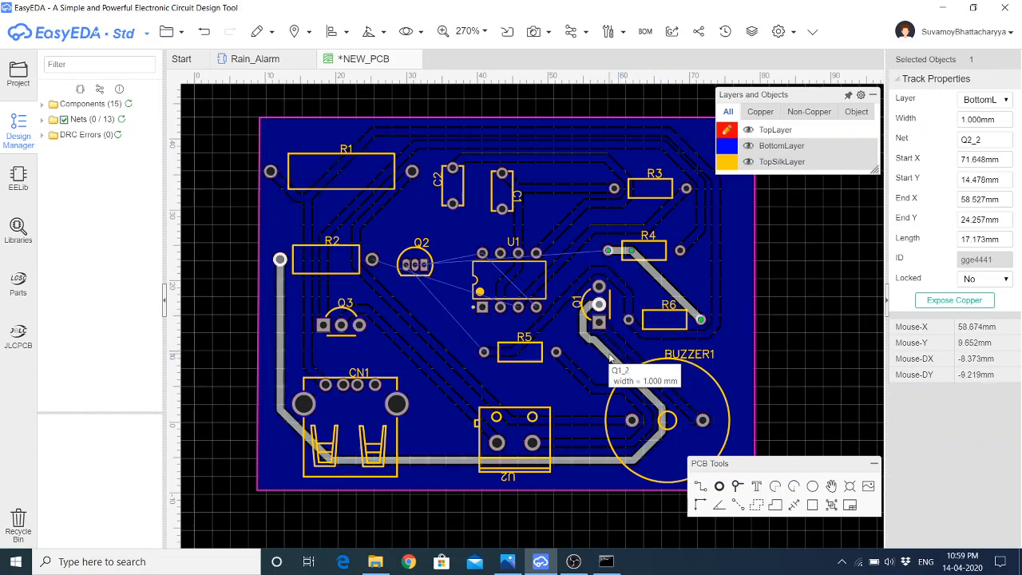
pyautogui.click(581, 361)
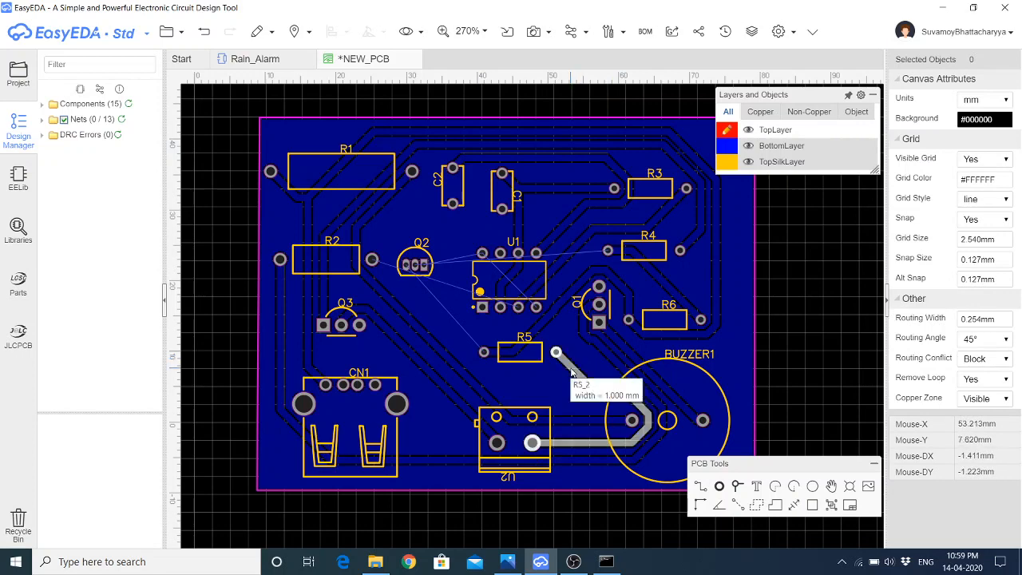
pyautogui.click(571, 371)
pyautogui.press('Delete')
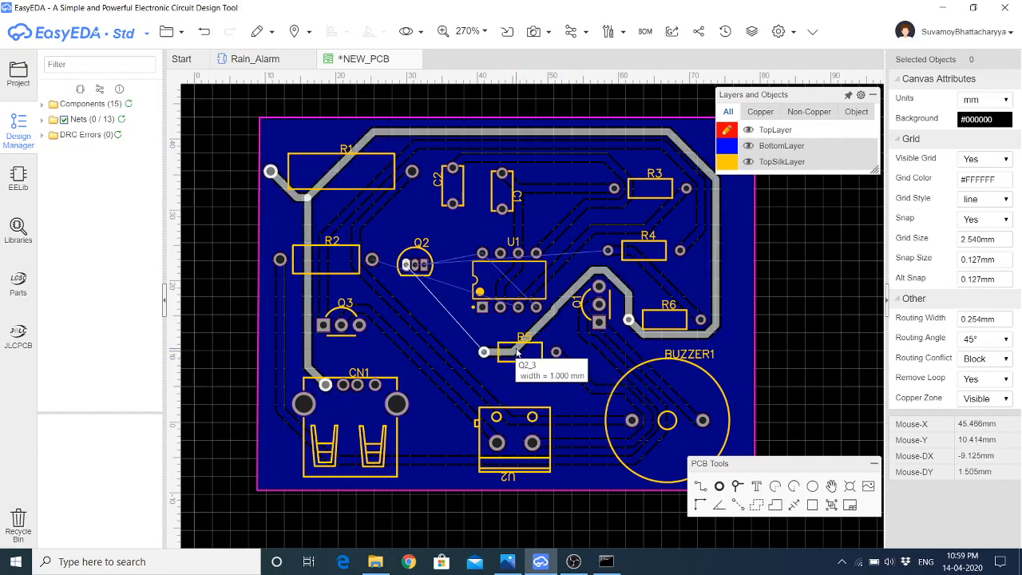
pyautogui.click(518, 353)
pyautogui.press('Delete')
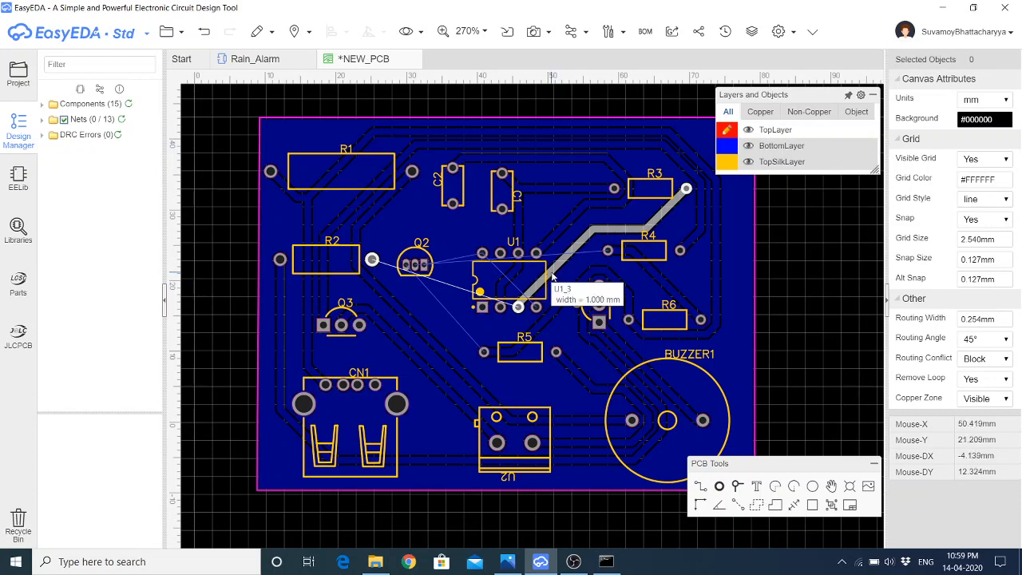
pyautogui.click(552, 275)
pyautogui.press('Delete')
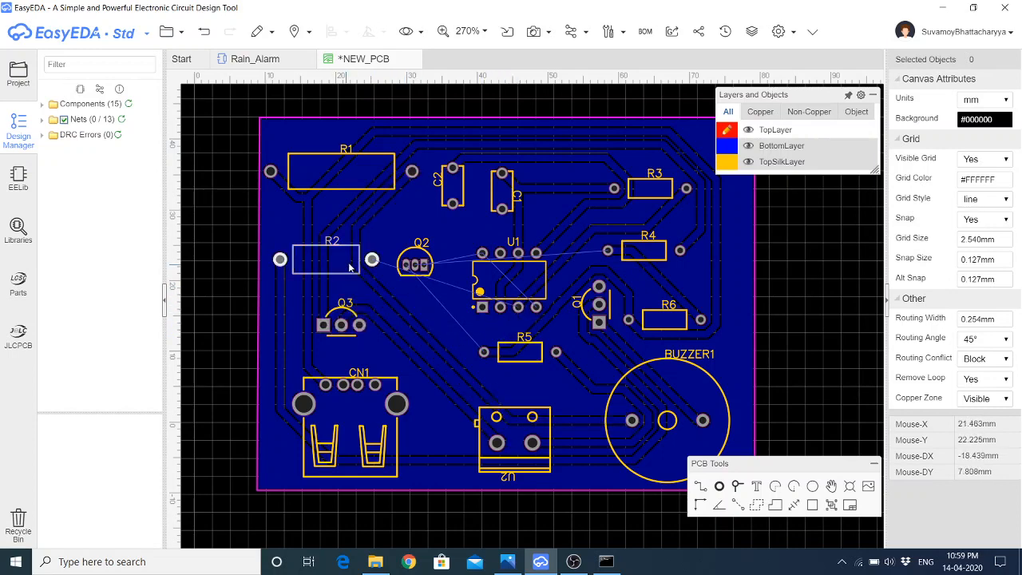
# Shift the R1-to-buzzer track's diagonal run toward Q3, with its short vertical part passing under R2
pyautogui.click(368, 279)
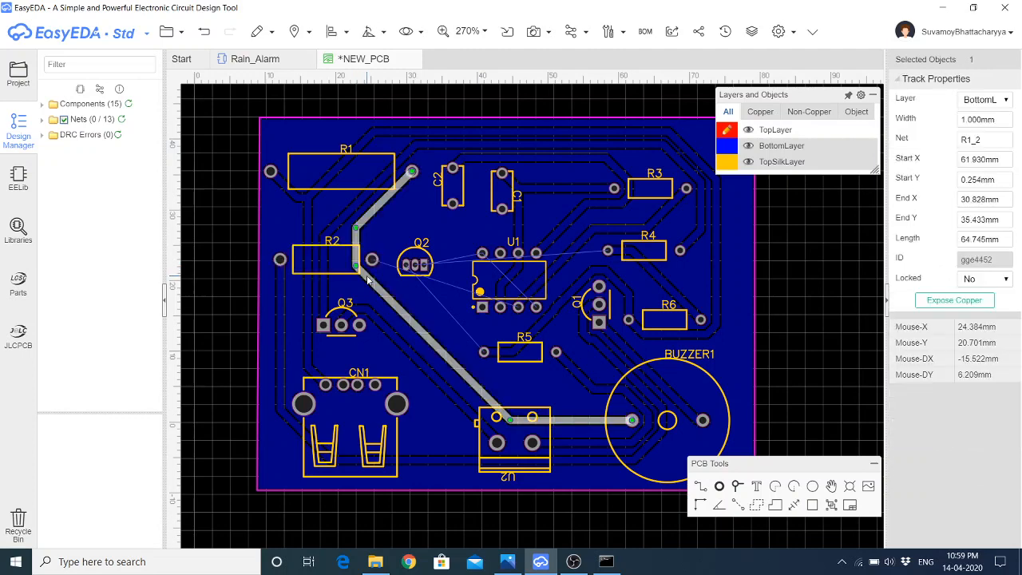
pyautogui.moveTo(360, 288); pyautogui.dragTo(339, 278)
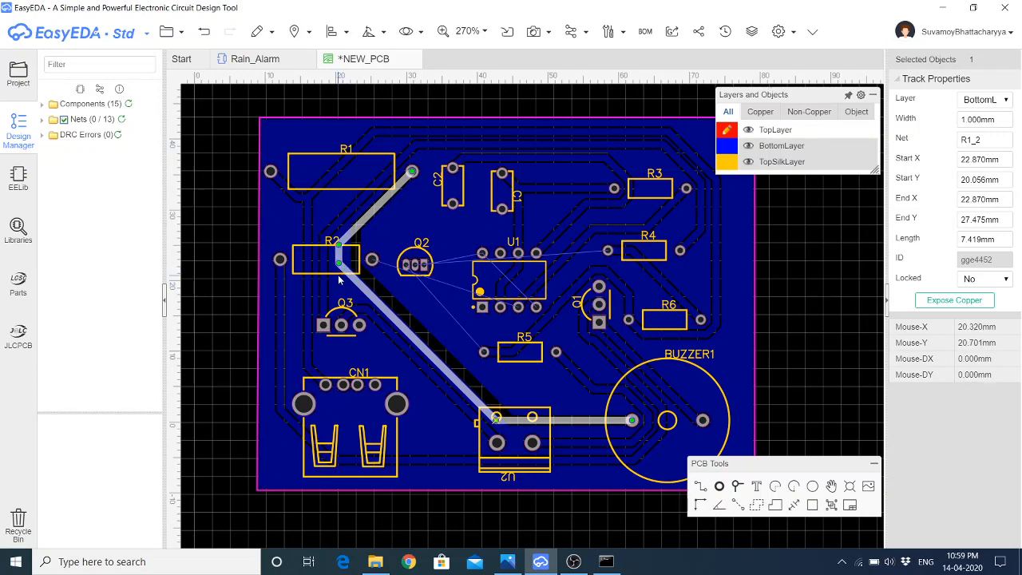
pyautogui.press('Delete')
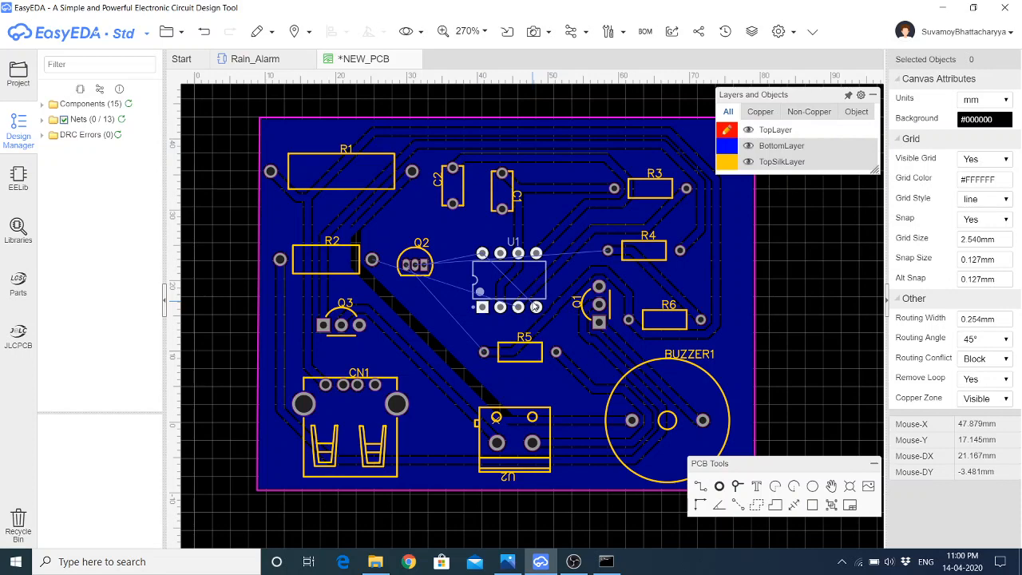
pyautogui.click(536, 307)
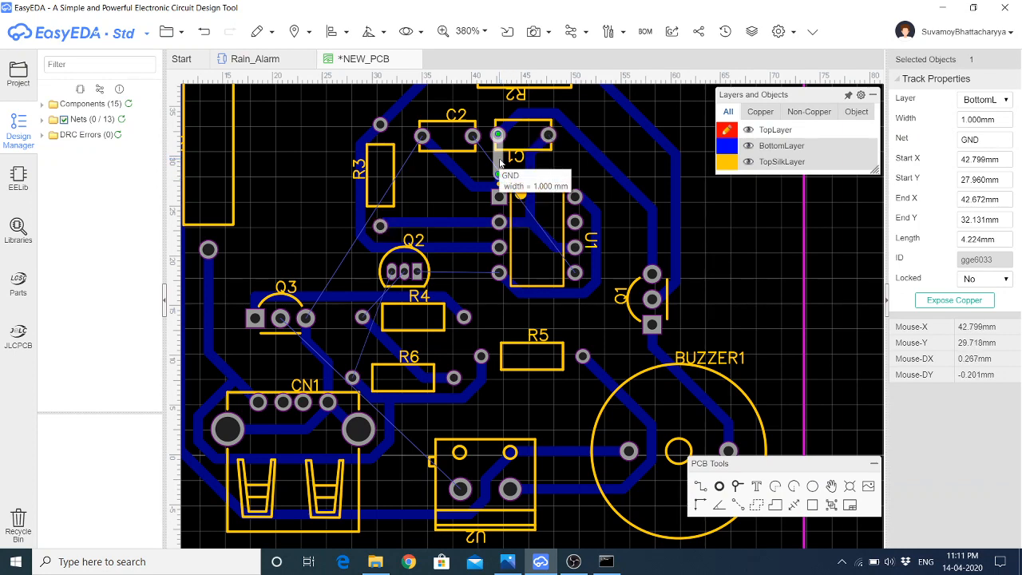
# Delete the GND tracks joining C1 and C2 to U1's square pad, and the one from C1 to Q1's upper pad
pyautogui.press('Escape')
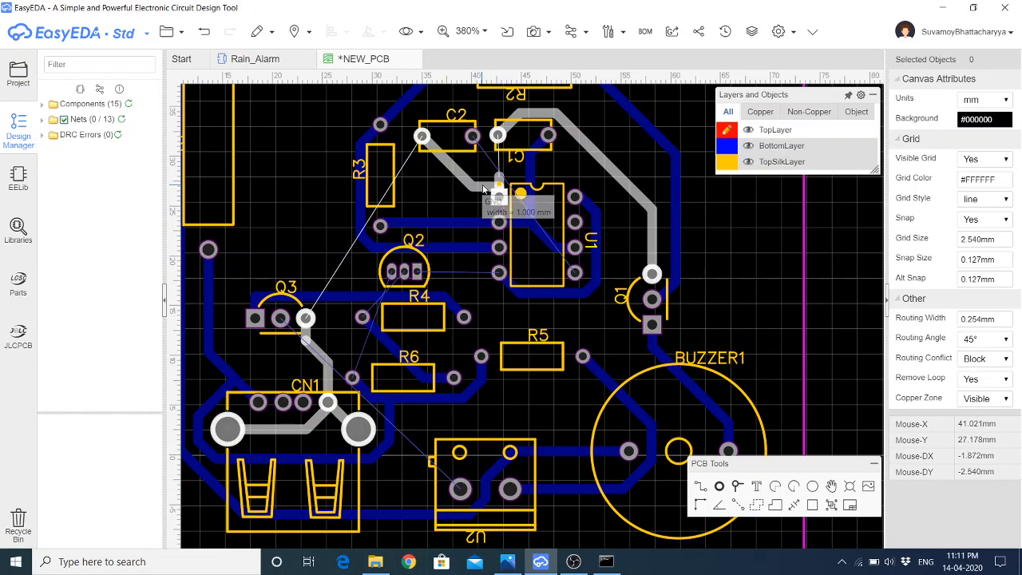
pyautogui.click(482, 188)
pyautogui.press('Escape')
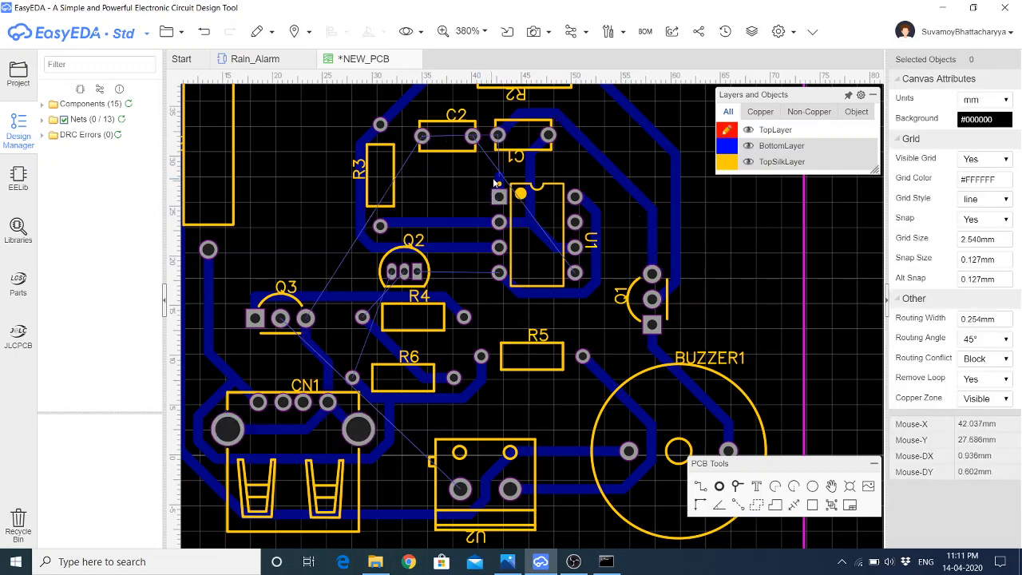
pyautogui.click(498, 182)
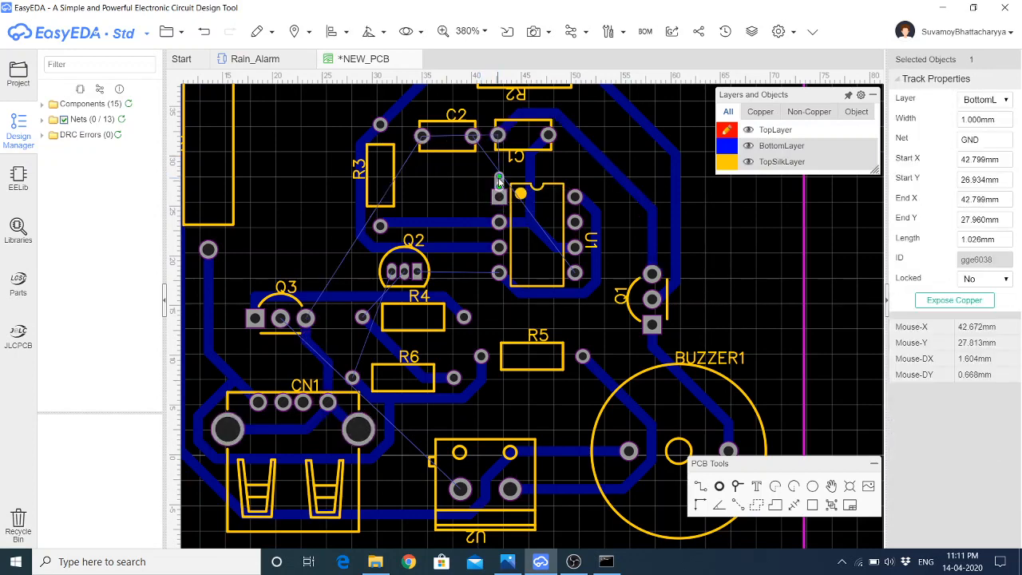
pyautogui.press('Delete')
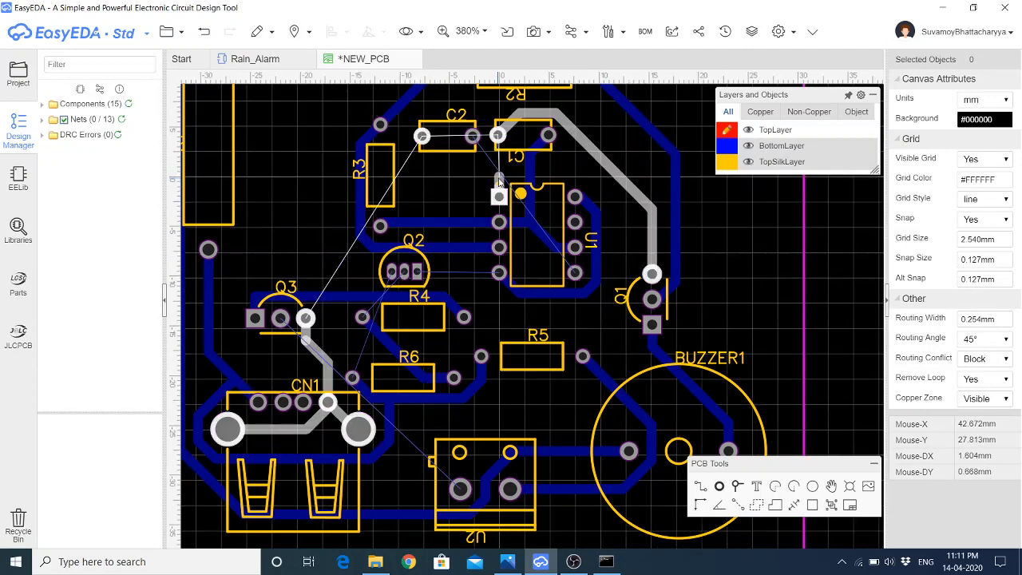
pyautogui.click(607, 165)
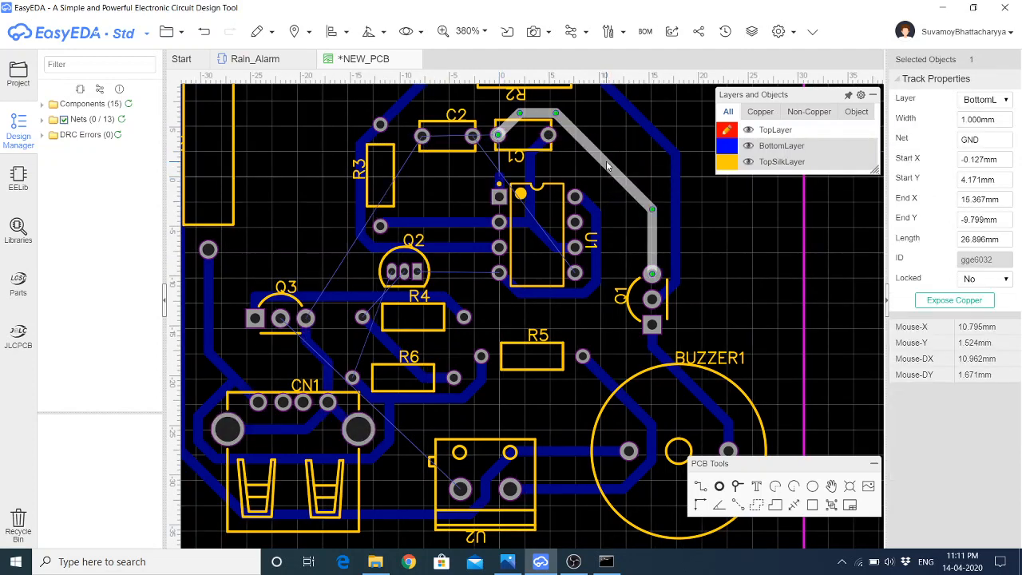
pyautogui.press('Delete')
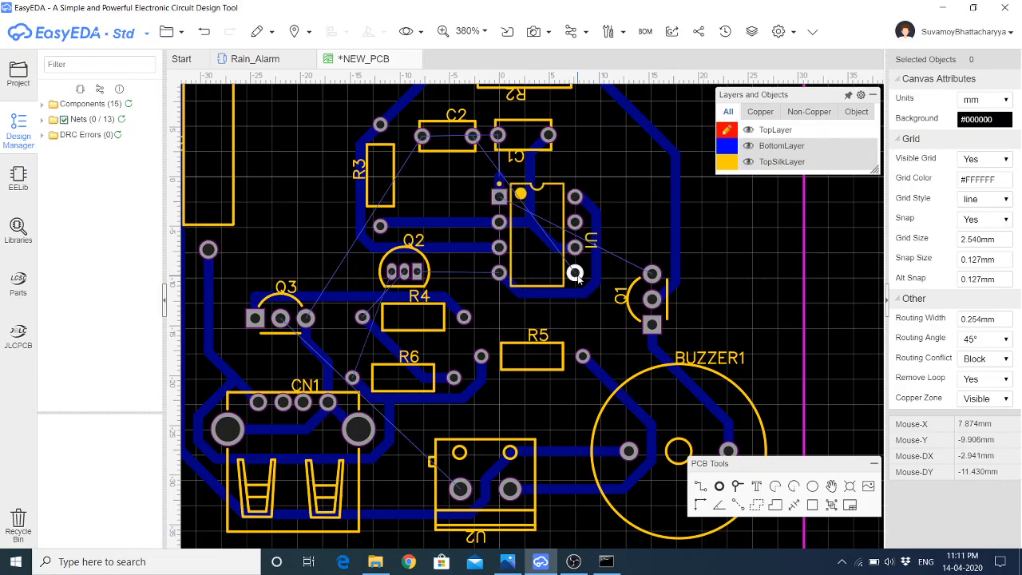
# Delete the GND tracks from CN1's rightmost pad to both mounting pads and up to Q3's right pad
pyautogui.click(298, 430)
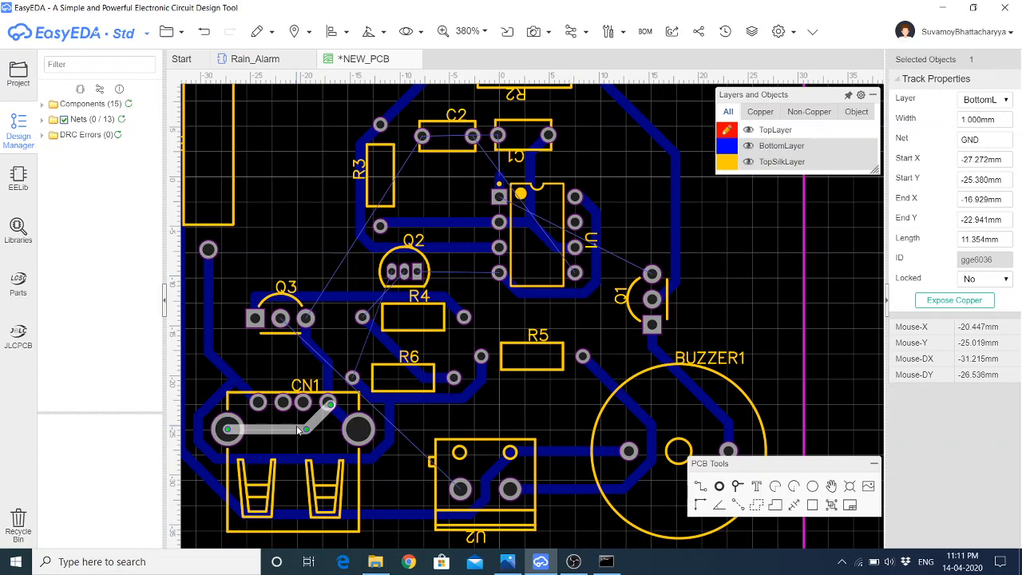
pyautogui.press('Delete')
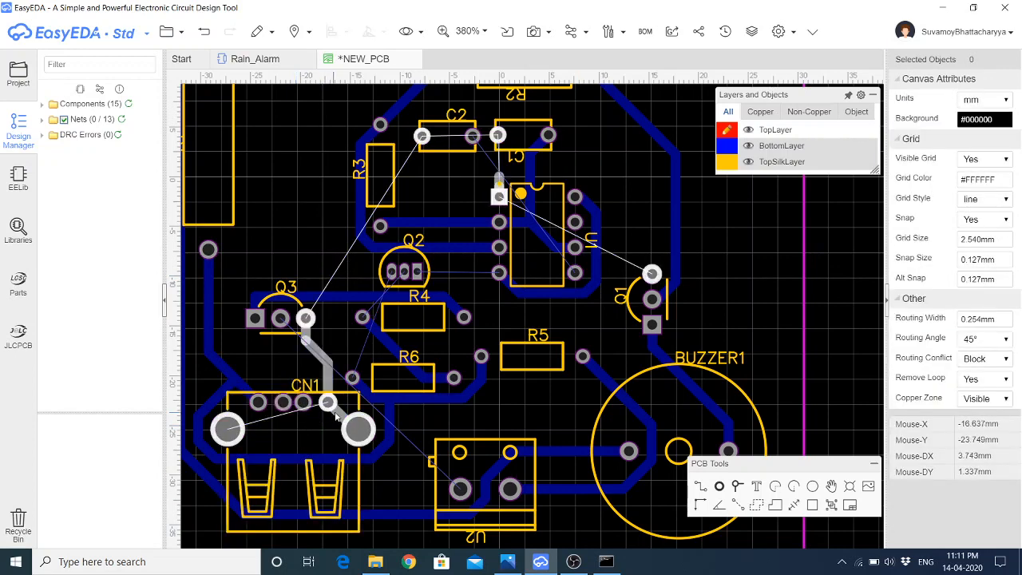
pyautogui.click(335, 414)
pyautogui.press('Delete')
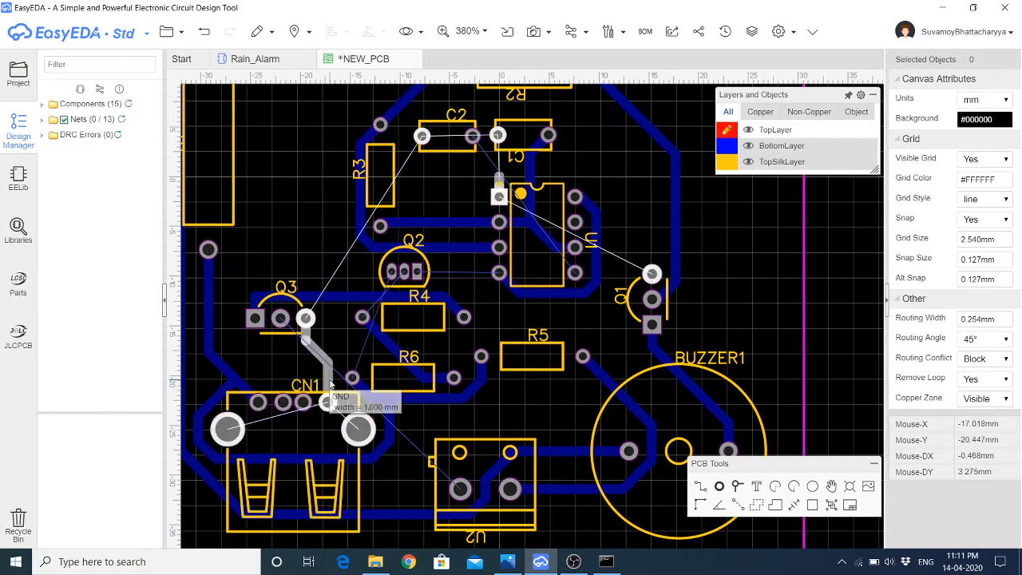
pyautogui.click(330, 384)
pyautogui.press('Delete')
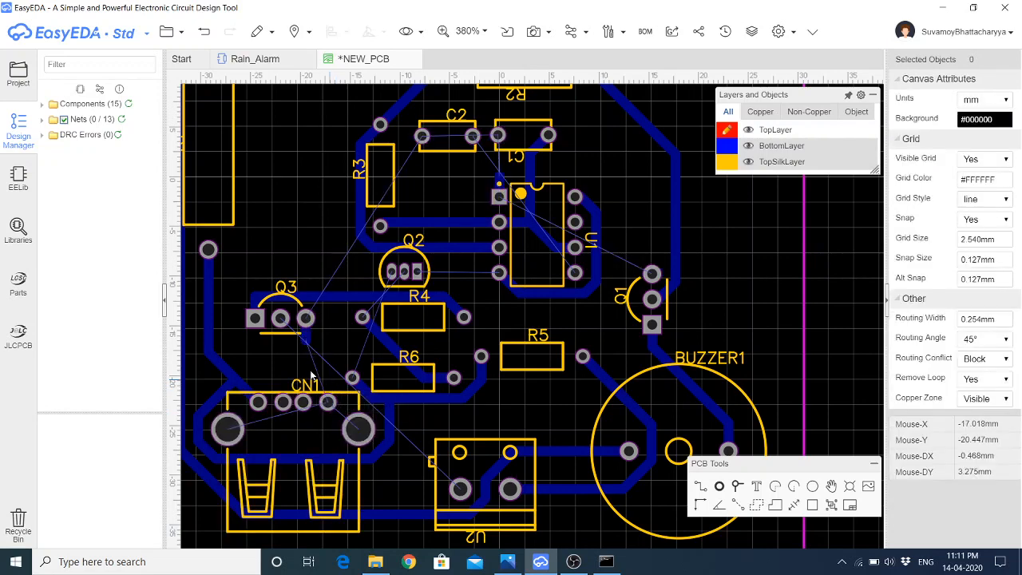
pyautogui.click(306, 336)
pyautogui.press('Delete')
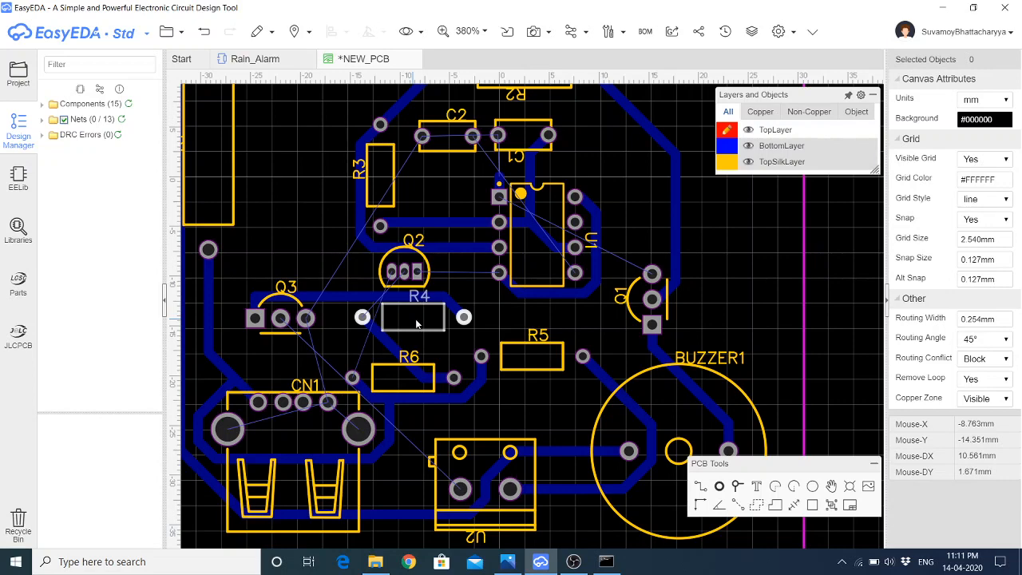
# Delete the short U1_2 track segment between U1's second left-hand pad and the diagonal track inside U1
pyautogui.scroll(-2, 481, 390)
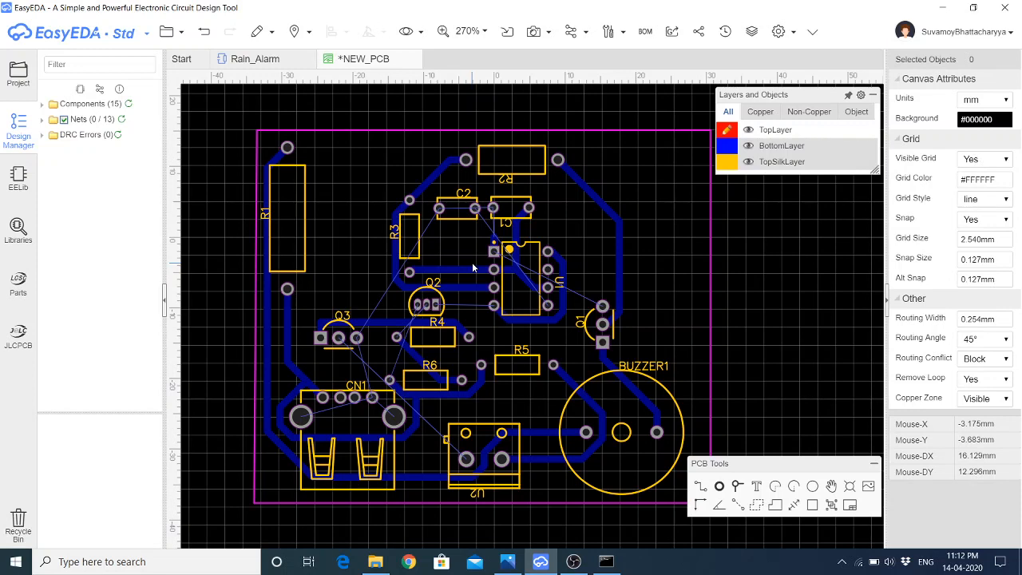
pyautogui.click(510, 274)
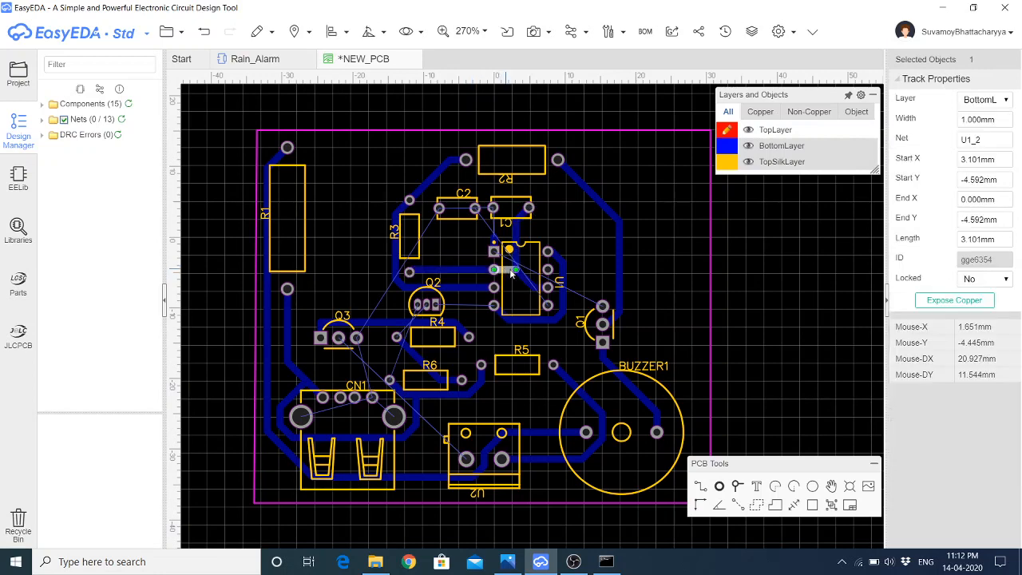
pyautogui.press('Delete')
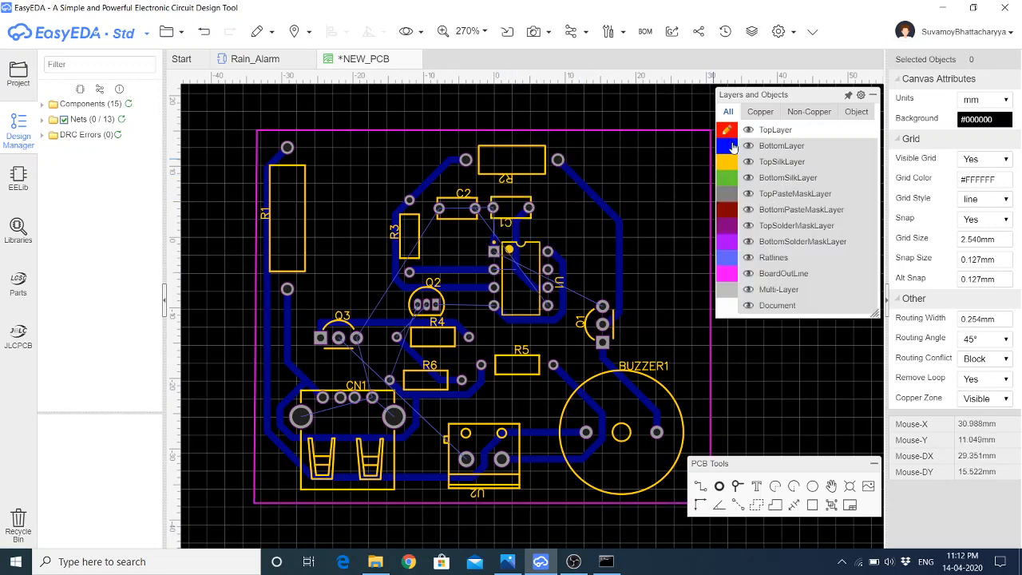
# Route a bottom-layer track about 8.3 mm long from C2's right pad upward and across above C1's left pad
pyautogui.click(731, 147)
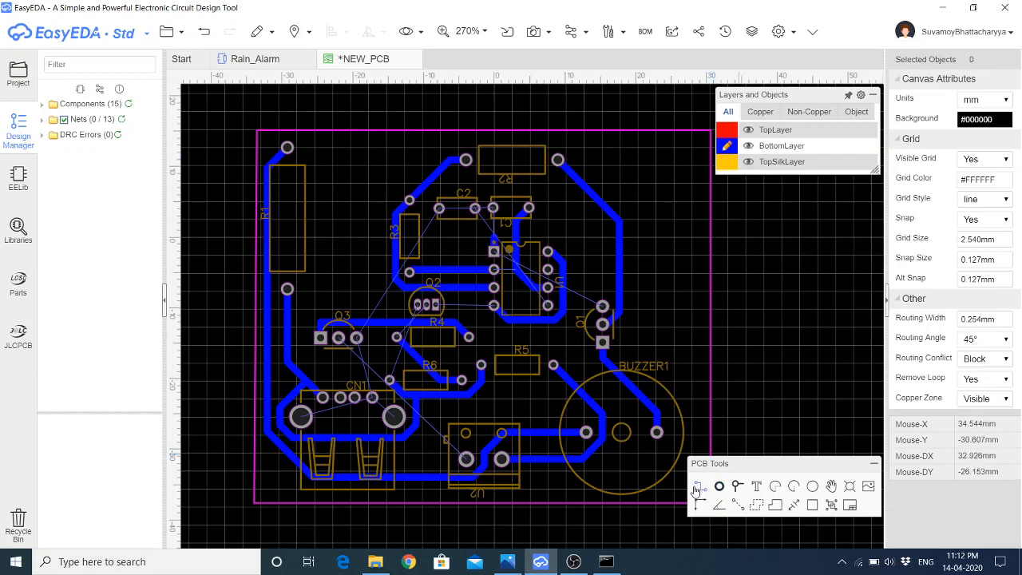
pyautogui.click(697, 487)
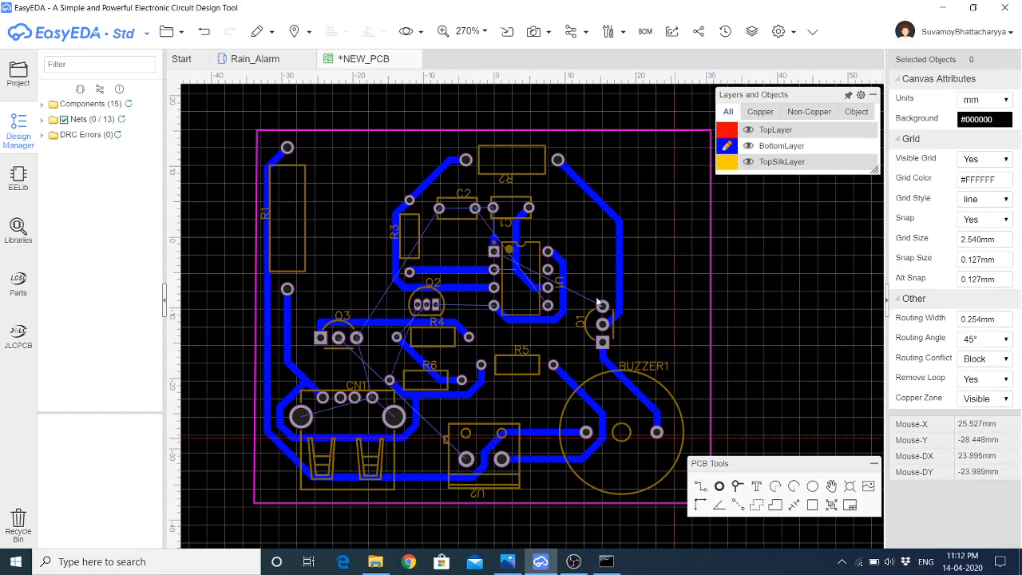
pyautogui.click(474, 196)
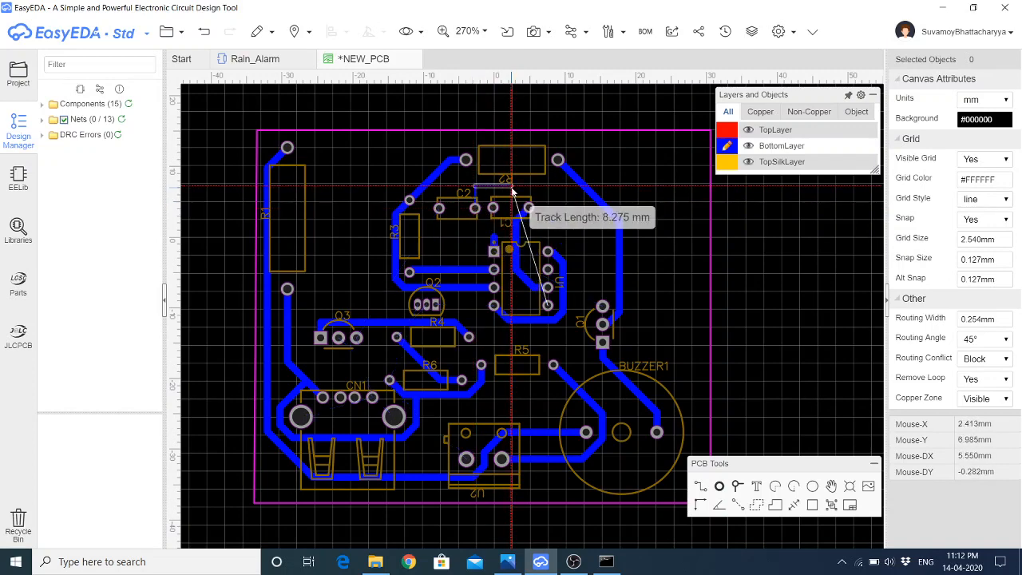
pyautogui.click(512, 186)
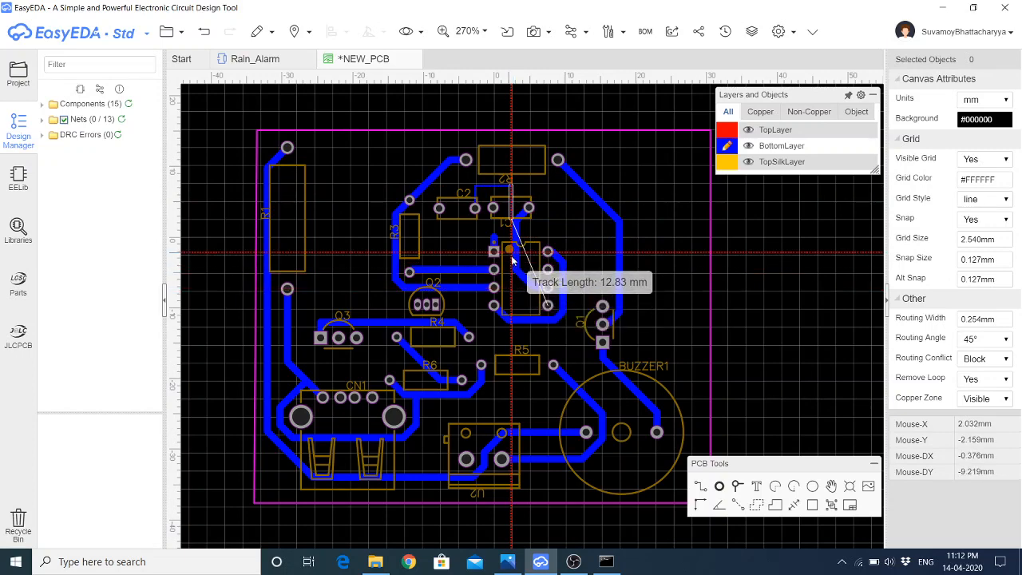
pyautogui.rightClick(513, 258)
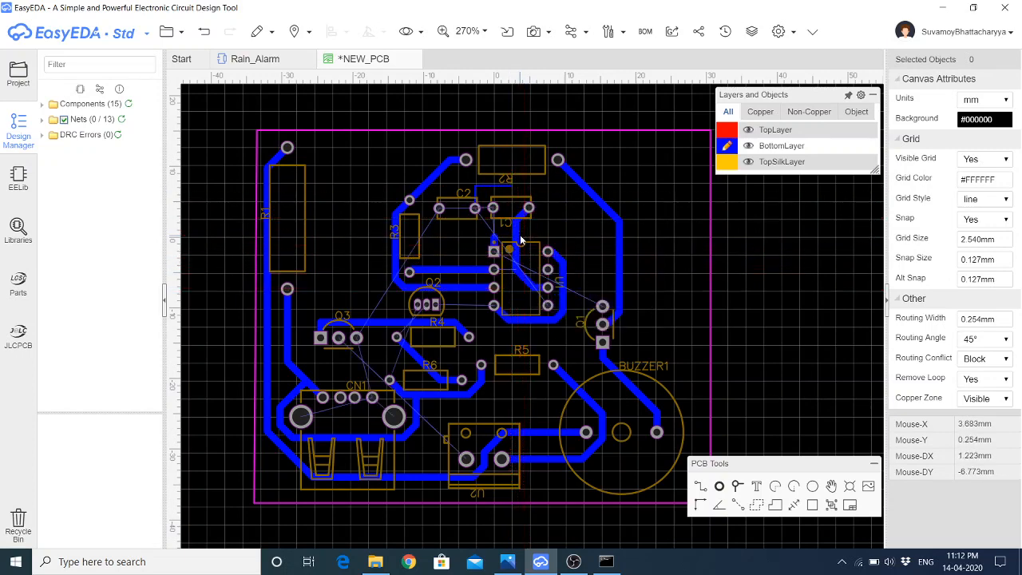
# Shift the vertical run of the U1_2 track from C1's right pad to the right, clearing space inside U1
pyautogui.click(518, 237)
pyautogui.moveTo(518, 237); pyautogui.dragTo(525, 278)
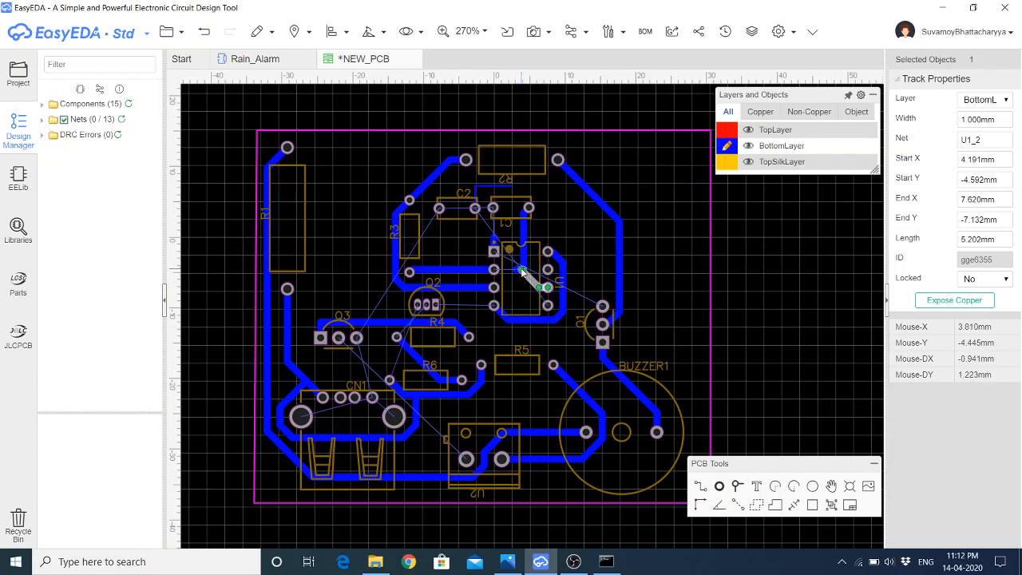
pyautogui.hotkey('ctrl', 'z')
pyautogui.moveTo(515, 271); pyautogui.dragTo(524, 272)
pyautogui.click(518, 289)
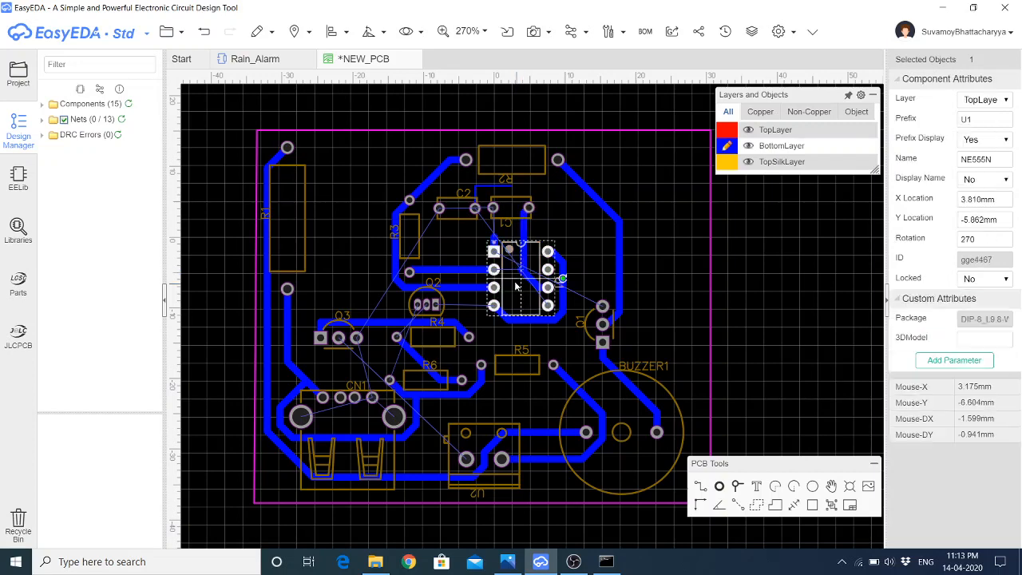
# Set the width of the new U1_5 track from C2's right pad to 1 mm
pyautogui.click(493, 188)
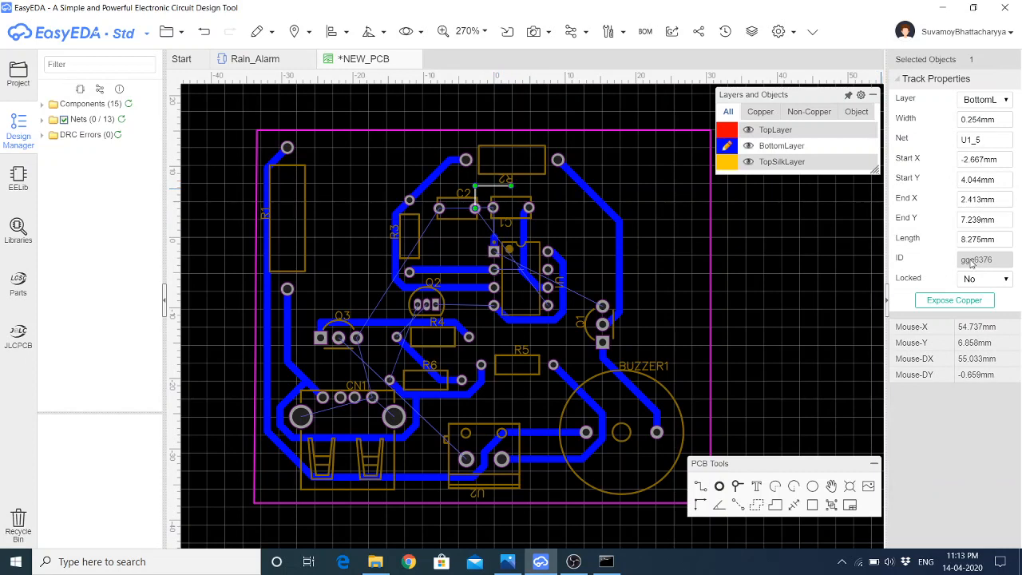
pyautogui.click(969, 121)
pyautogui.write('1')
pyautogui.press('Return')
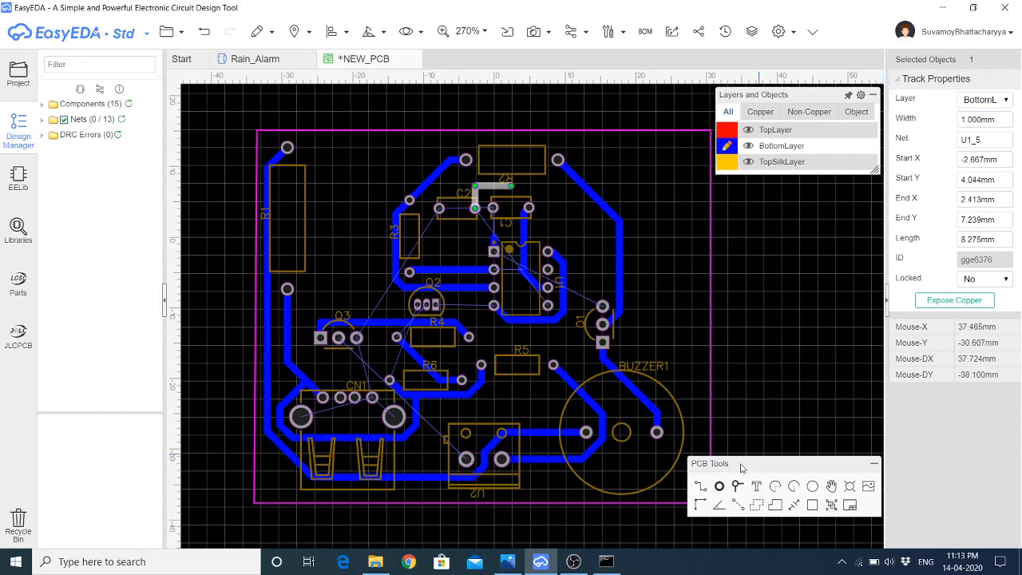
# Extend the U1_5 track from its end above C1 down between C1's pads and through U1 to U1's lower-right pad
pyautogui.click(667, 439)
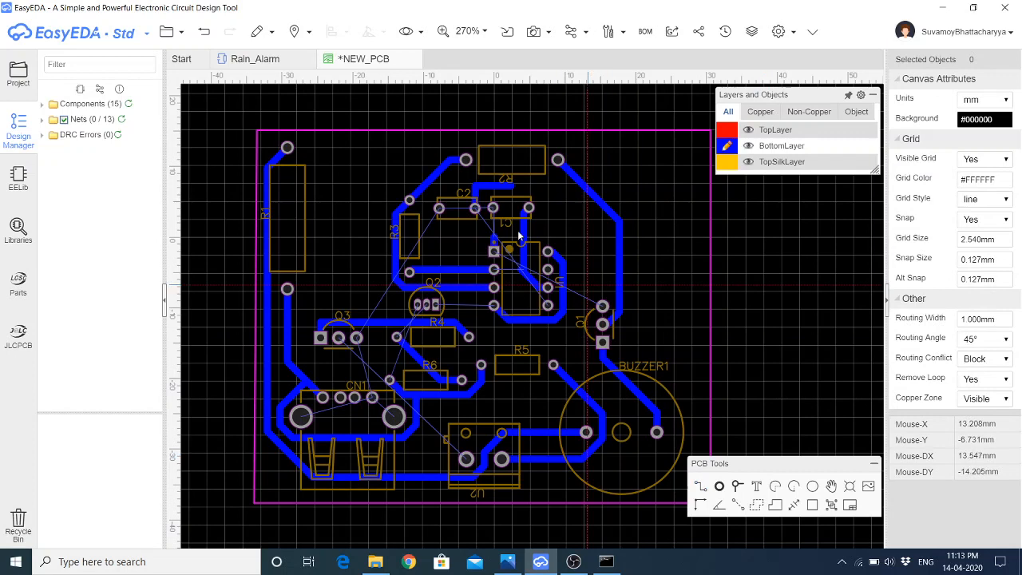
pyautogui.click(511, 187)
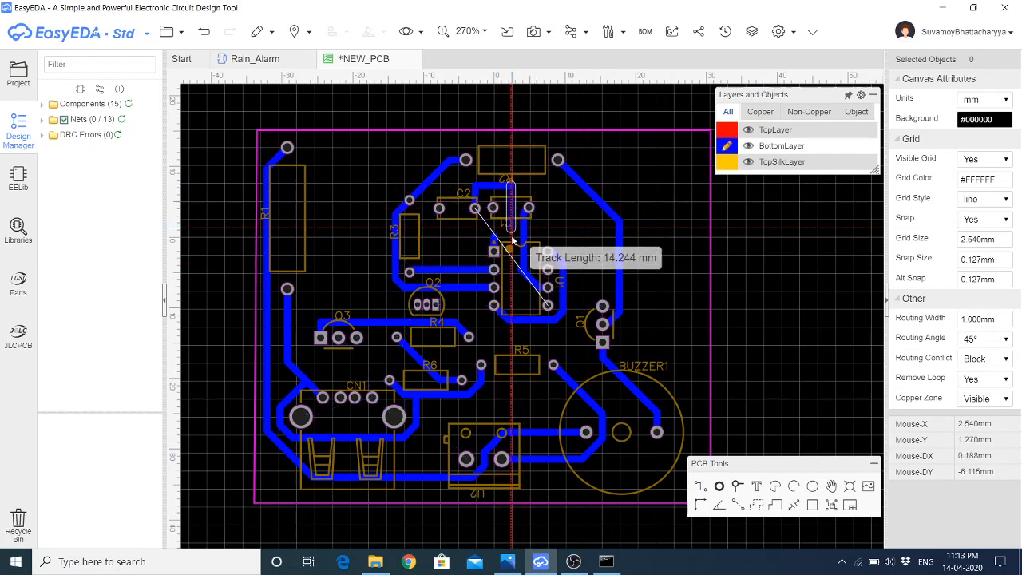
pyautogui.click(510, 293)
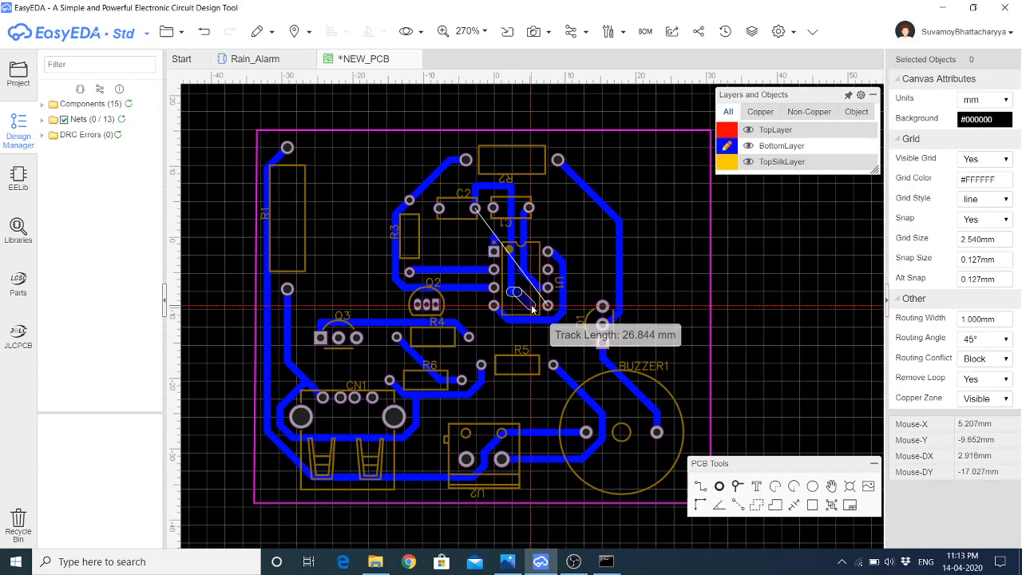
pyautogui.rightClick(618, 278)
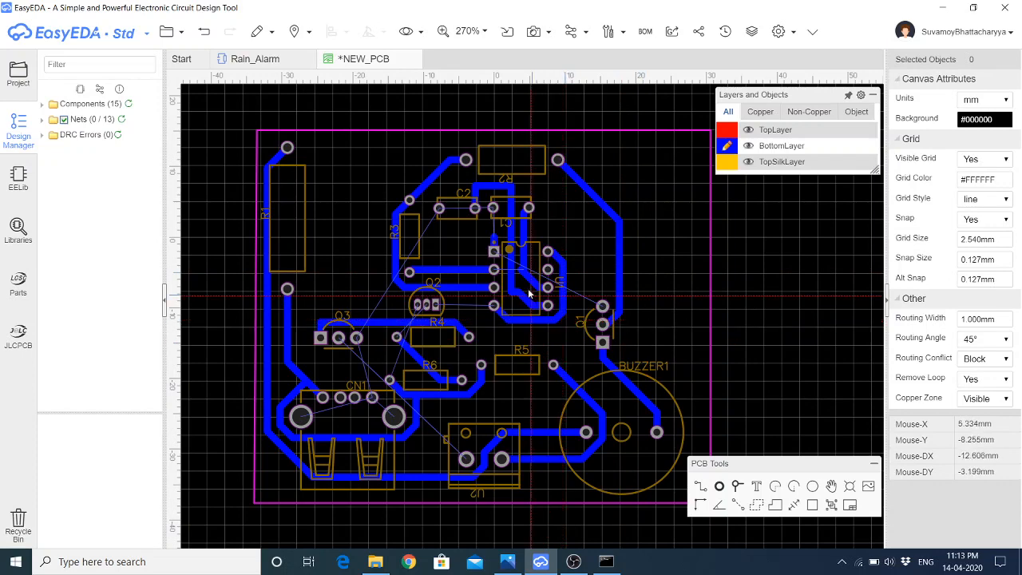
# Align the upper end of the U1_2 diagonal inside U1 with the vertical run coming down from C1
pyautogui.scroll(5, 519, 272)
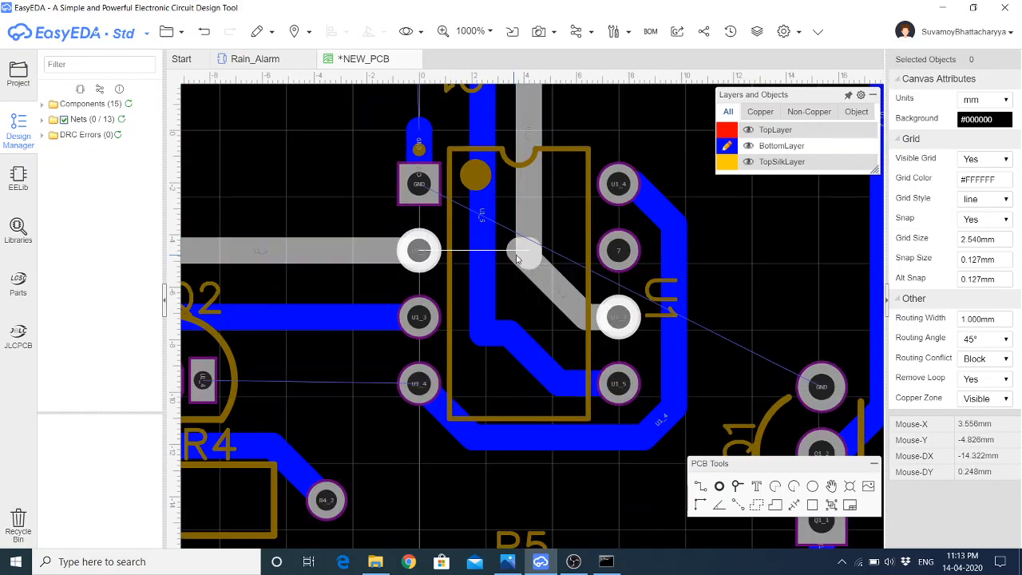
pyautogui.click(523, 261)
pyautogui.moveTo(512, 255); pyautogui.dragTo(528, 251)
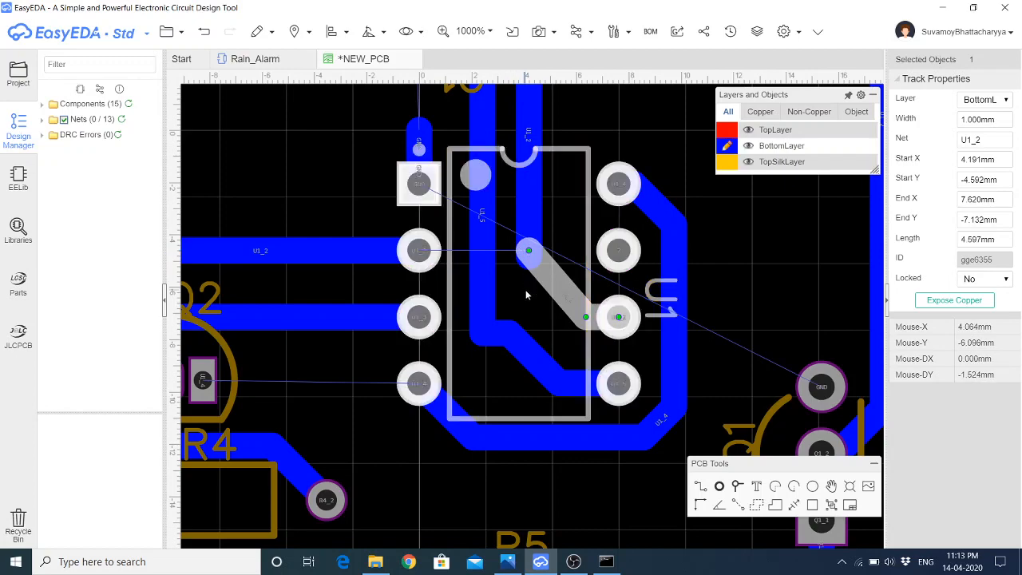
pyautogui.click(522, 324)
# Route a 1 mm U1_2 track from R3's lower pad up between C2's pads and over C1 to C1's right pad
pyautogui.scroll(-4, 522, 331)
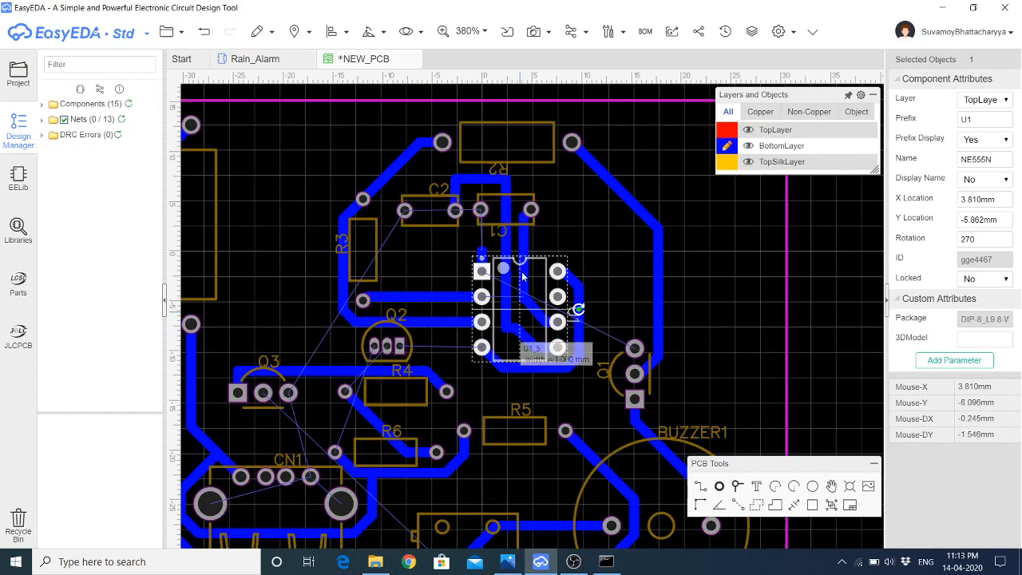
pyautogui.scroll(2, 473, 296)
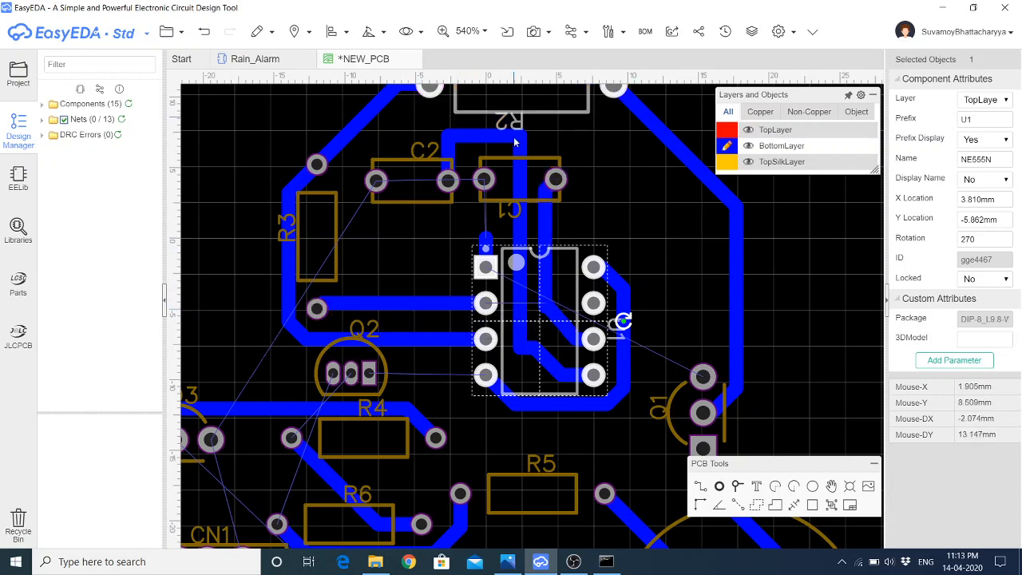
pyautogui.moveTo(760, 309)
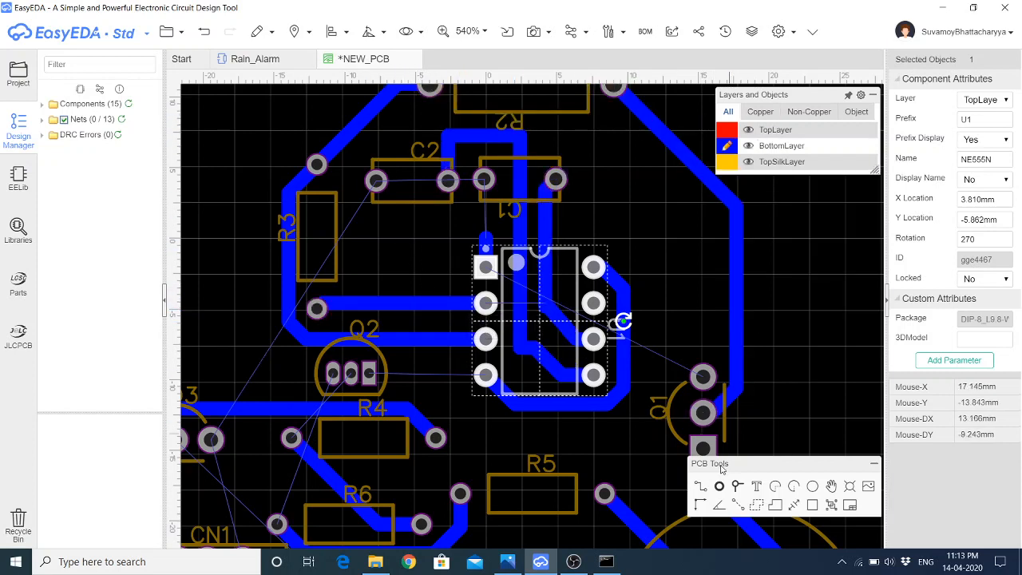
pyautogui.click(452, 273)
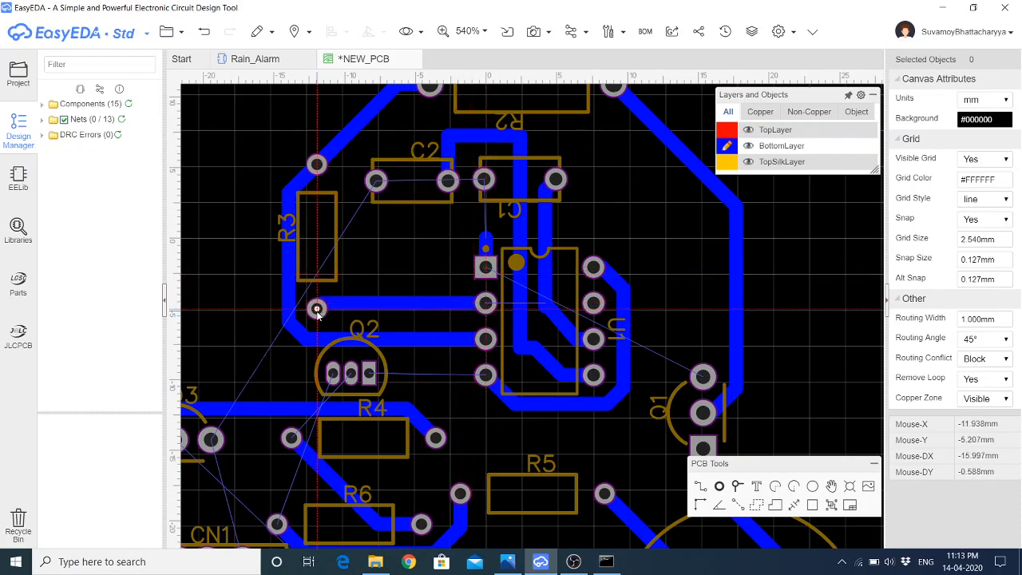
pyautogui.moveTo(317, 310); pyautogui.dragTo(569, 124)
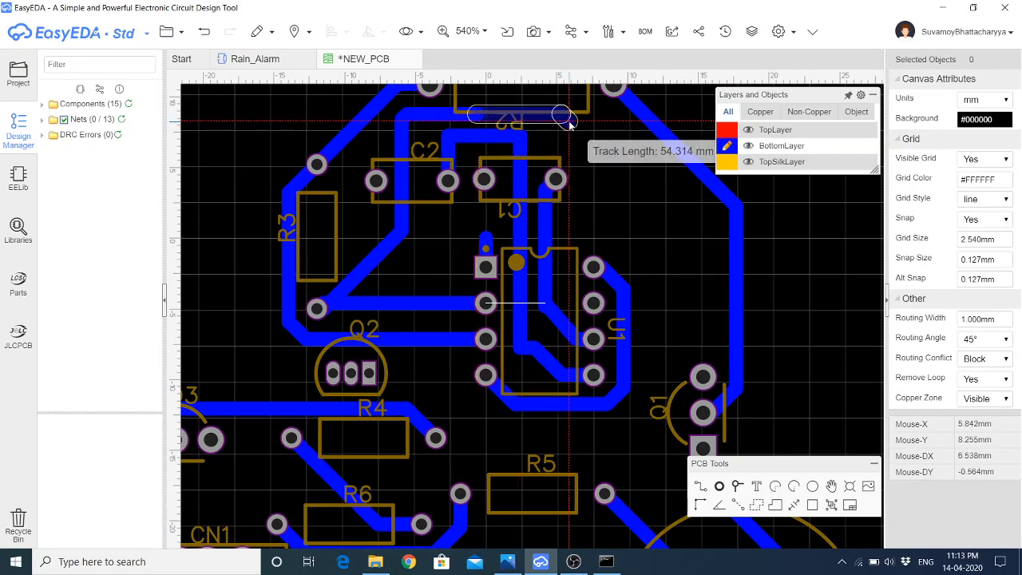
pyautogui.click(569, 124)
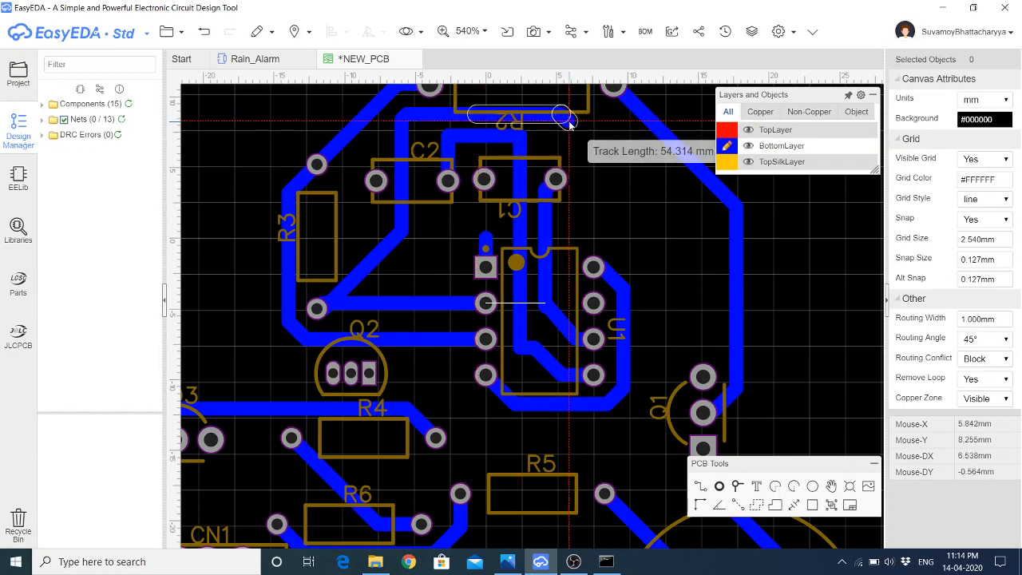
pyautogui.click(557, 180)
pyautogui.rightClick(596, 184)
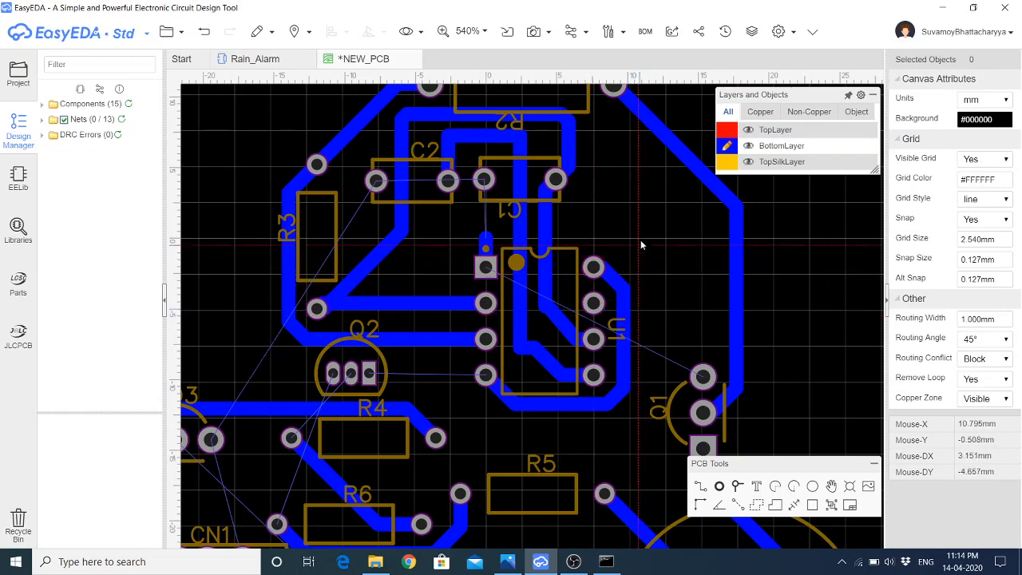
# Shorten the GND track stub above U1's square pad to about 1 mm
pyautogui.click(488, 239)
pyautogui.moveTo(490, 238); pyautogui.dragTo(490, 254)
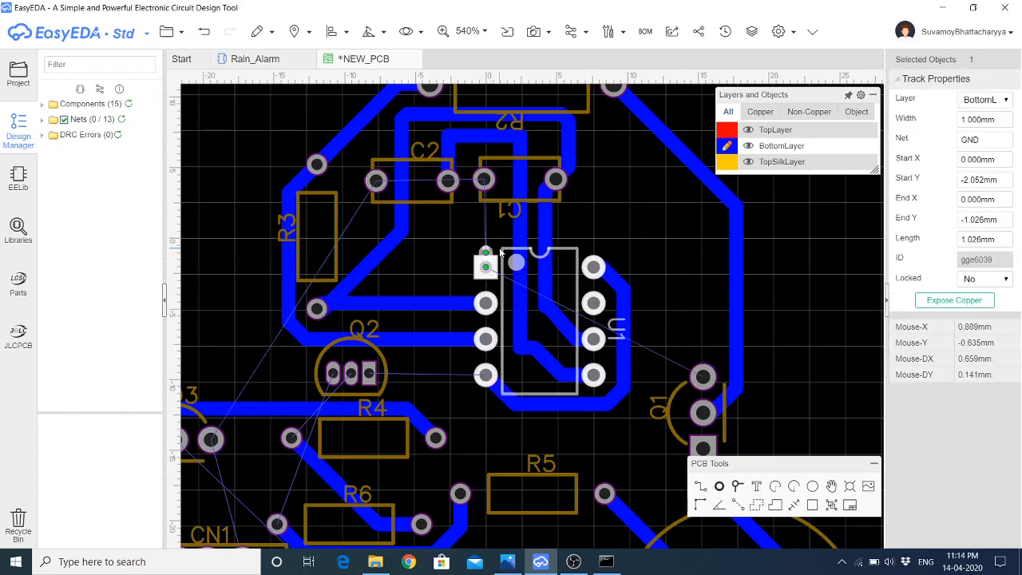
pyautogui.click(500, 253)
# Move resistor R4 slightly down, away from Q2, to about X -8.89 mm and Y -15.37 mm
pyautogui.scroll(-3, 499, 253)
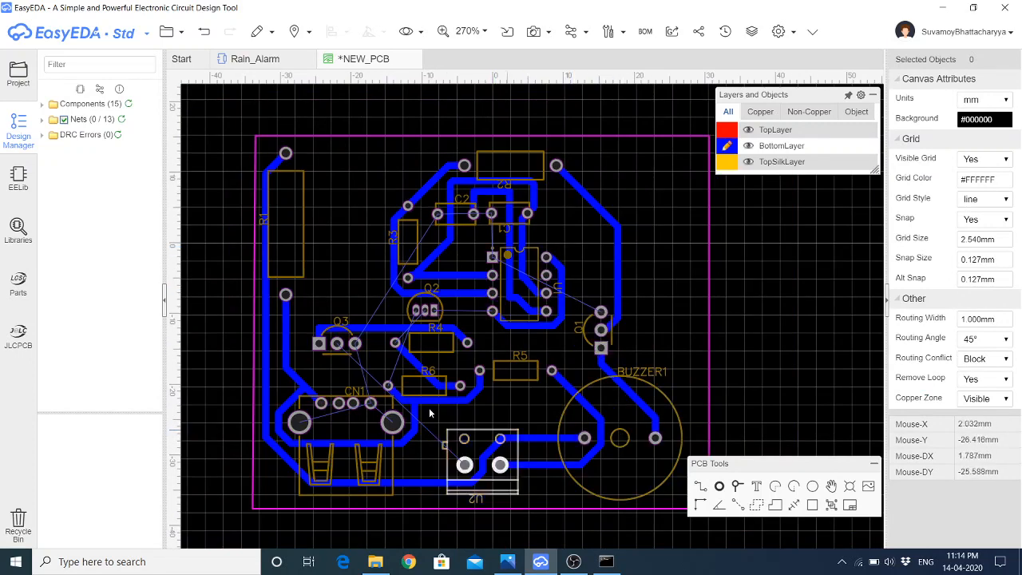
pyautogui.scroll(4, 395, 343)
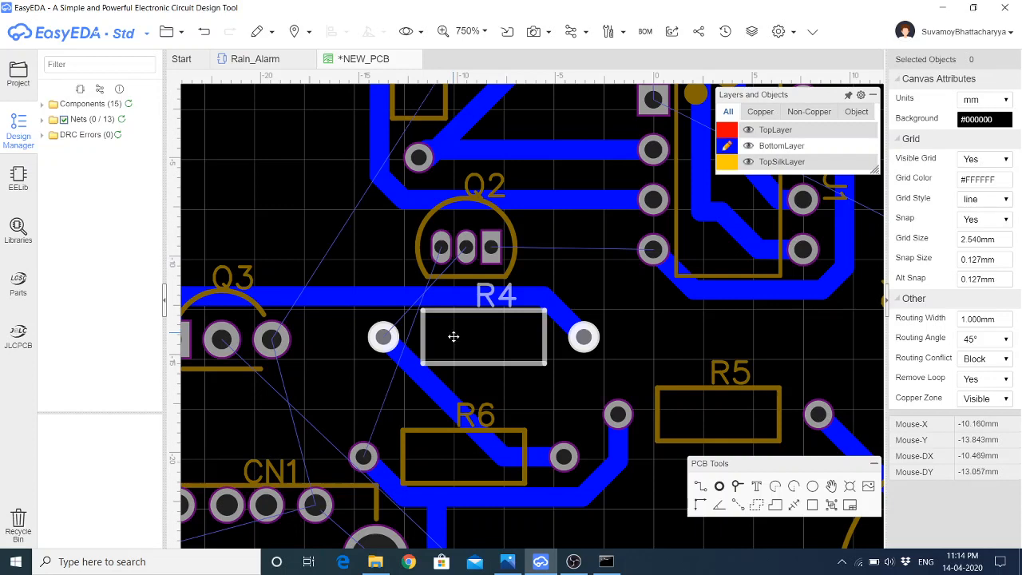
pyautogui.moveTo(451, 336); pyautogui.dragTo(452, 364)
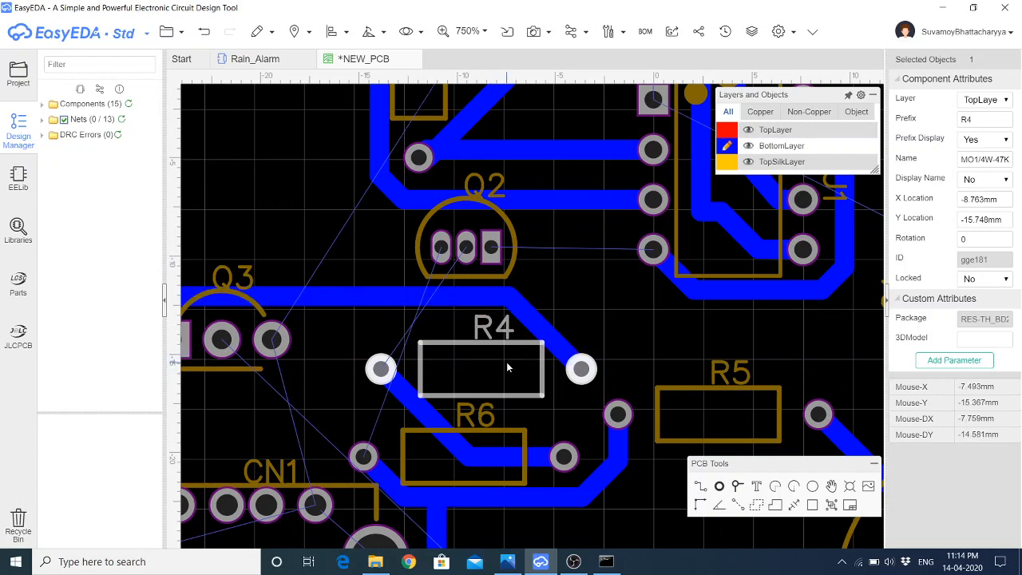
pyautogui.moveTo(506, 362)
pyautogui.mouseDown()
pyautogui.moveTo(505, 351)
pyautogui.moveTo(504, 360)
pyautogui.mouseUp()
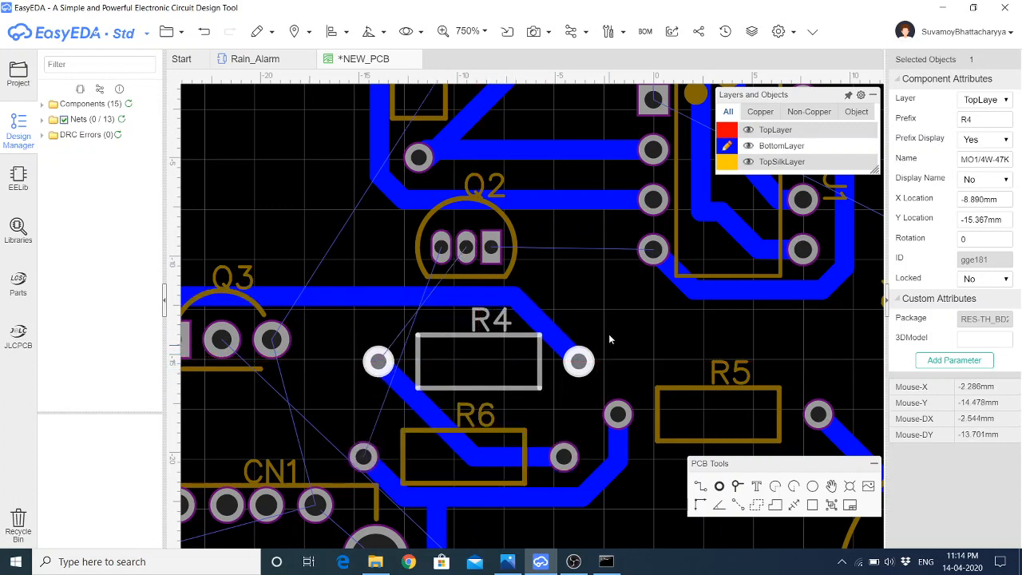
# Route a Q2_3 track about 33 mm long from R6's left pad through R4, around R4's right pad and up to just right of Q2
pyautogui.moveTo(818, 95)
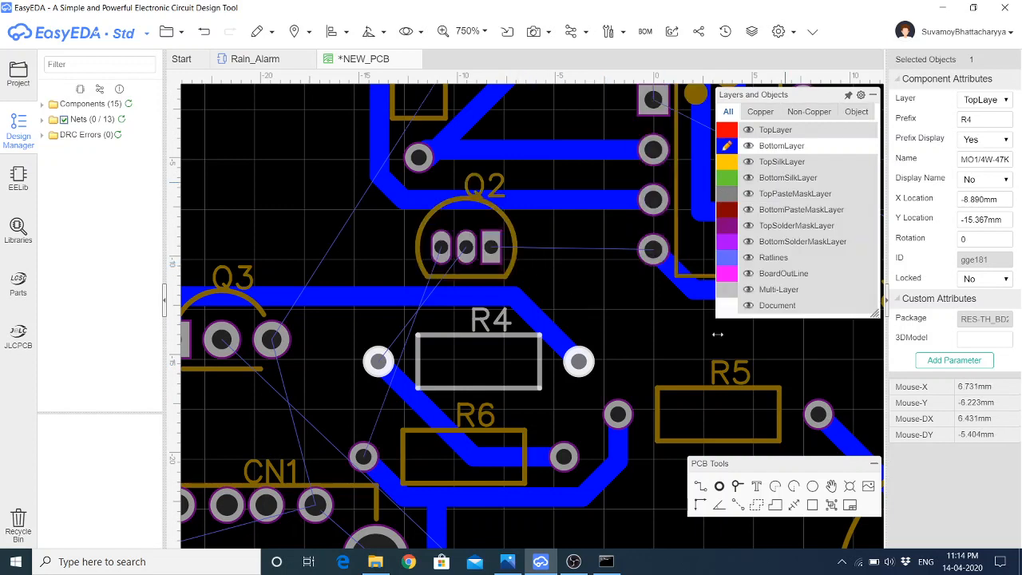
pyautogui.click(700, 485)
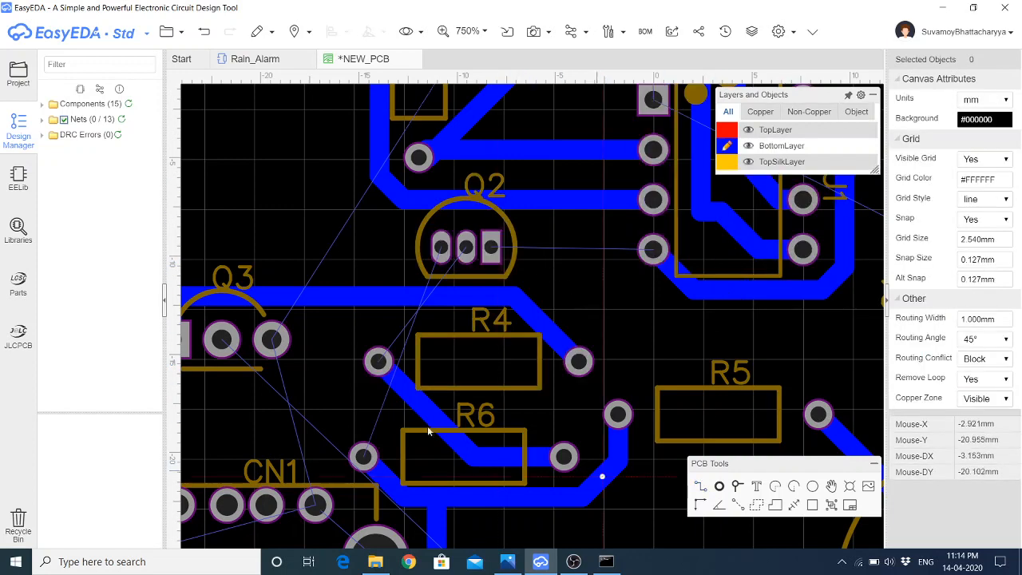
pyautogui.click(363, 457)
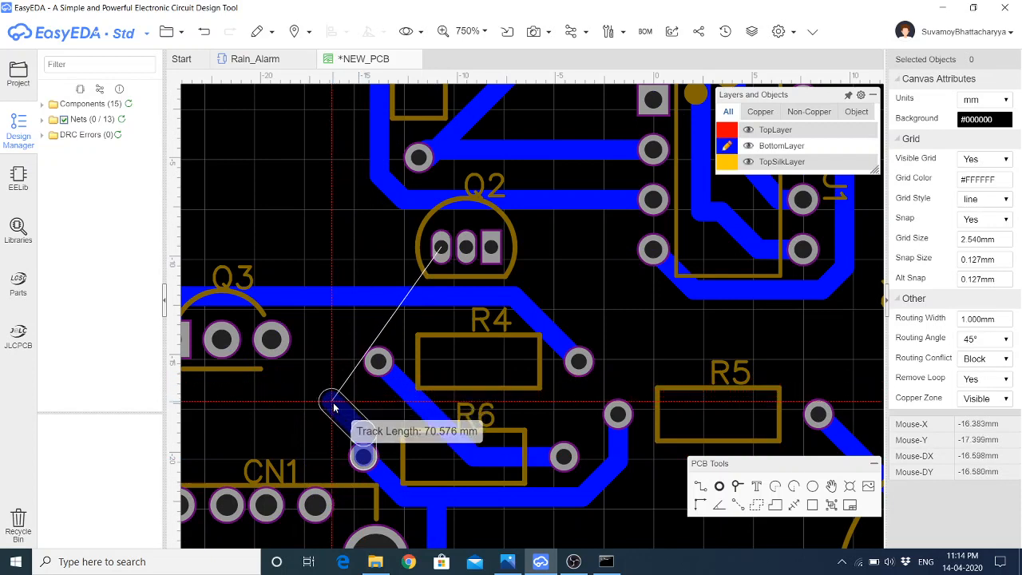
pyautogui.click(332, 335)
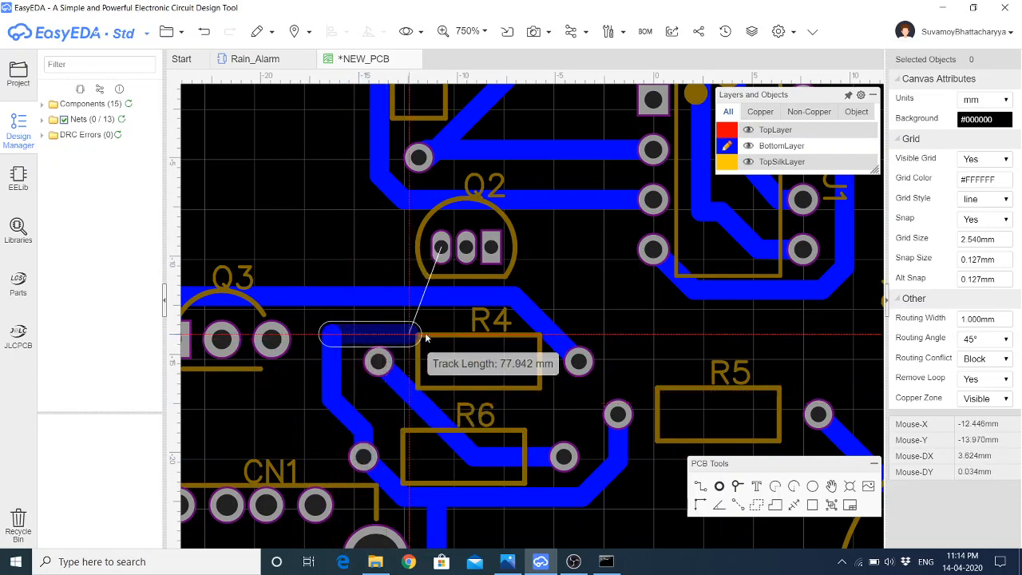
pyautogui.click(480, 336)
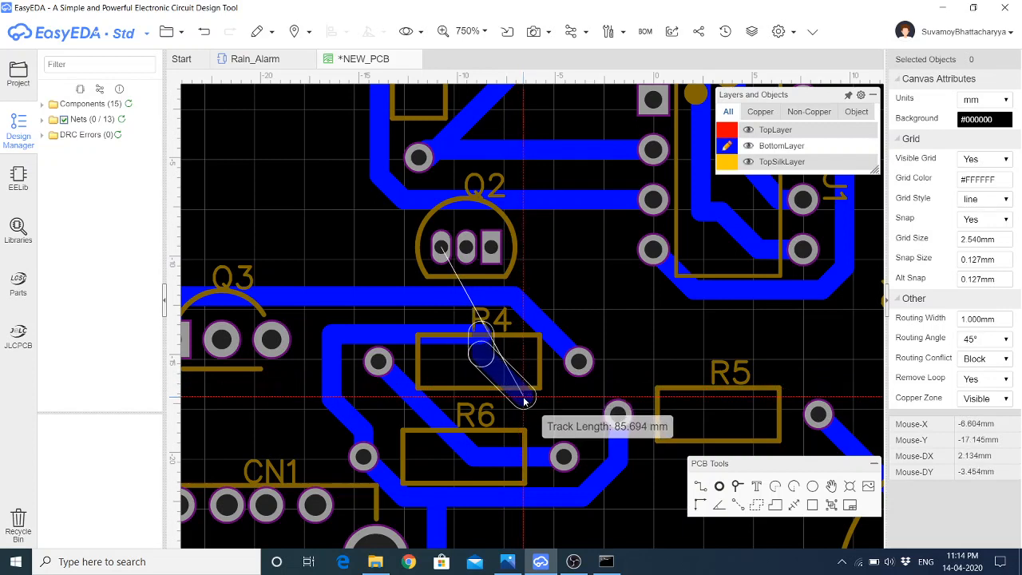
pyautogui.click(524, 397)
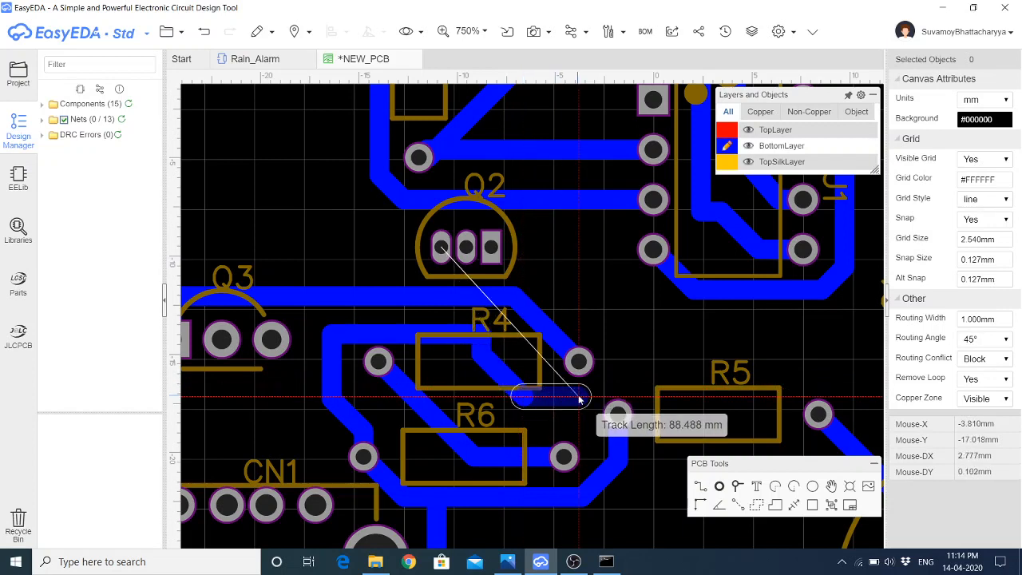
pyautogui.click(583, 397)
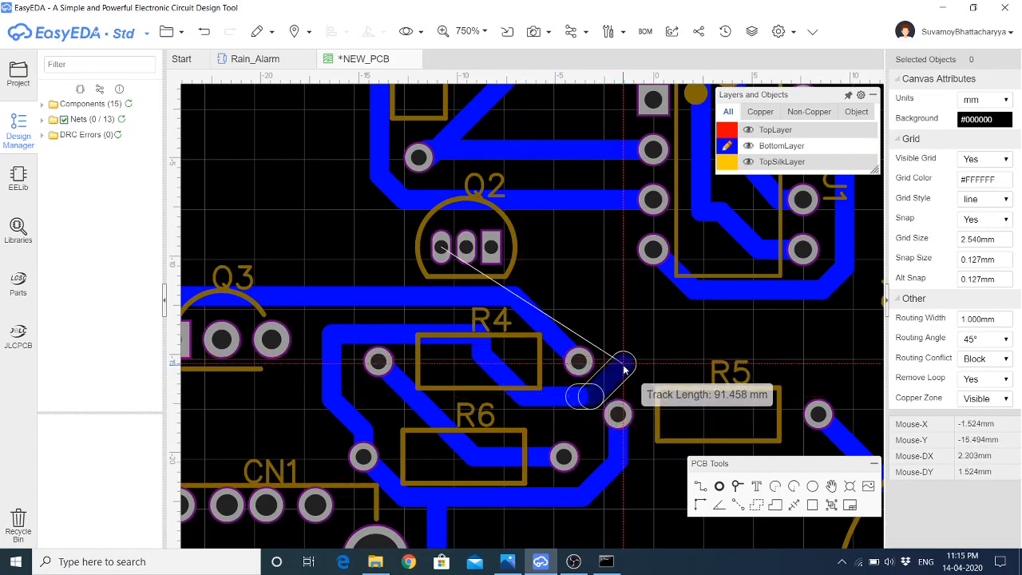
pyautogui.click(624, 367)
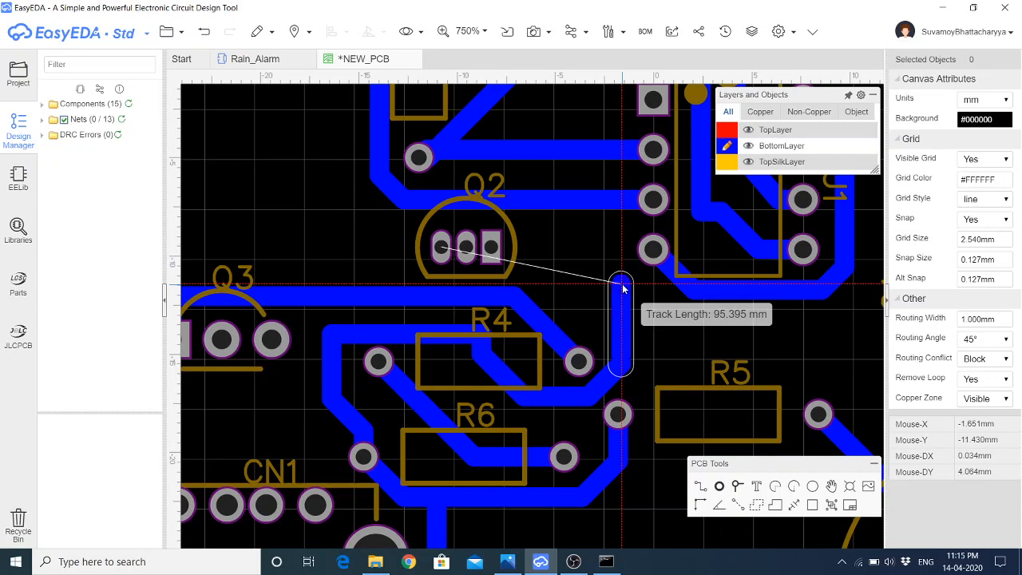
pyautogui.click(623, 285)
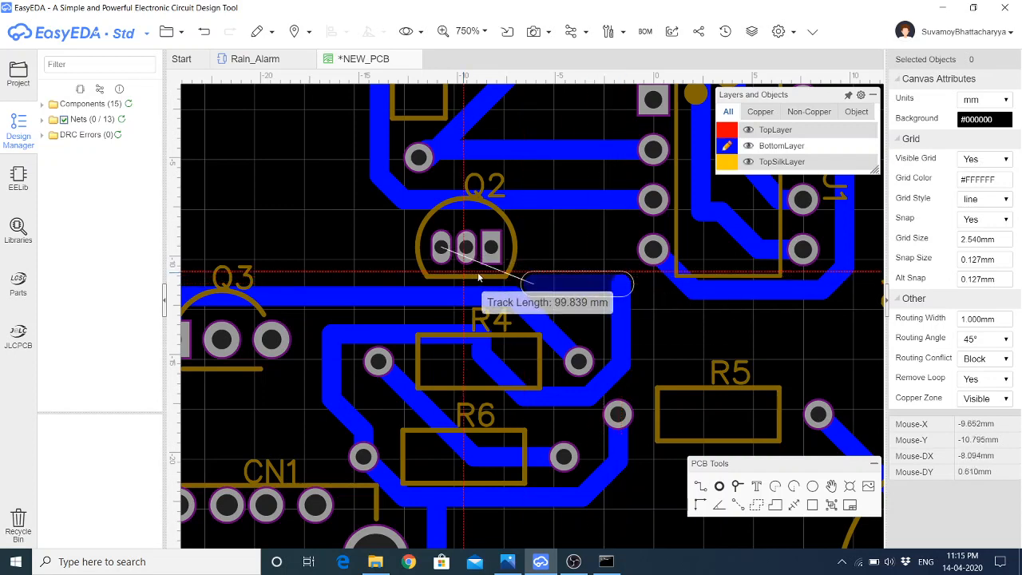
pyautogui.click(542, 279)
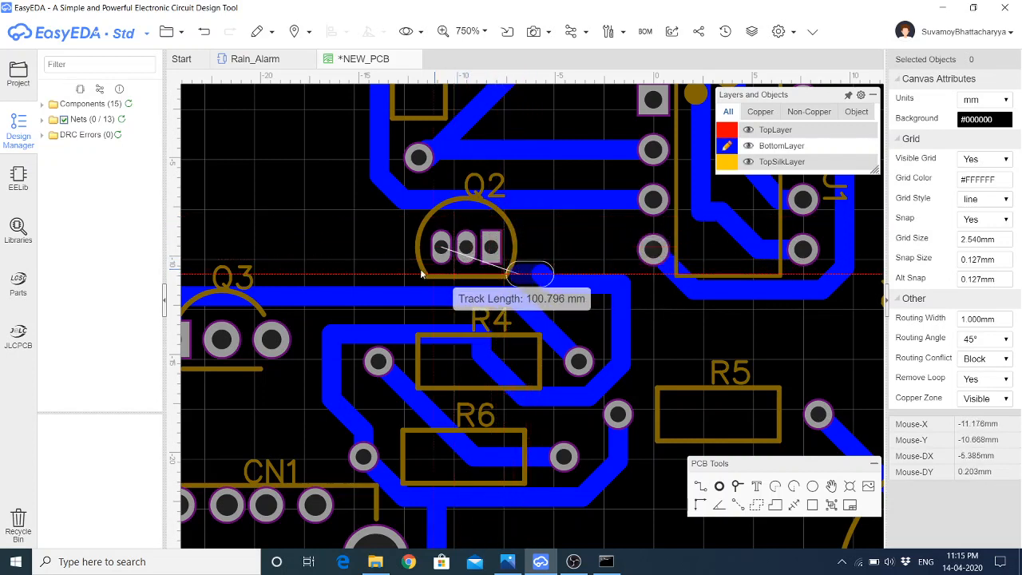
pyautogui.press('Escape')
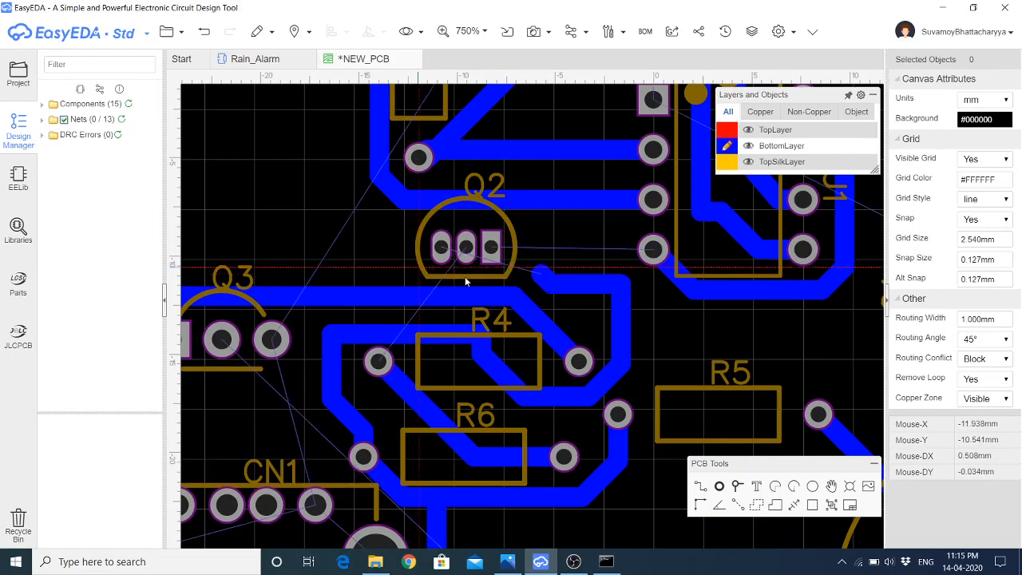
# Set the width of the new Q2_3 track to 0.7 mm
pyautogui.click(578, 292)
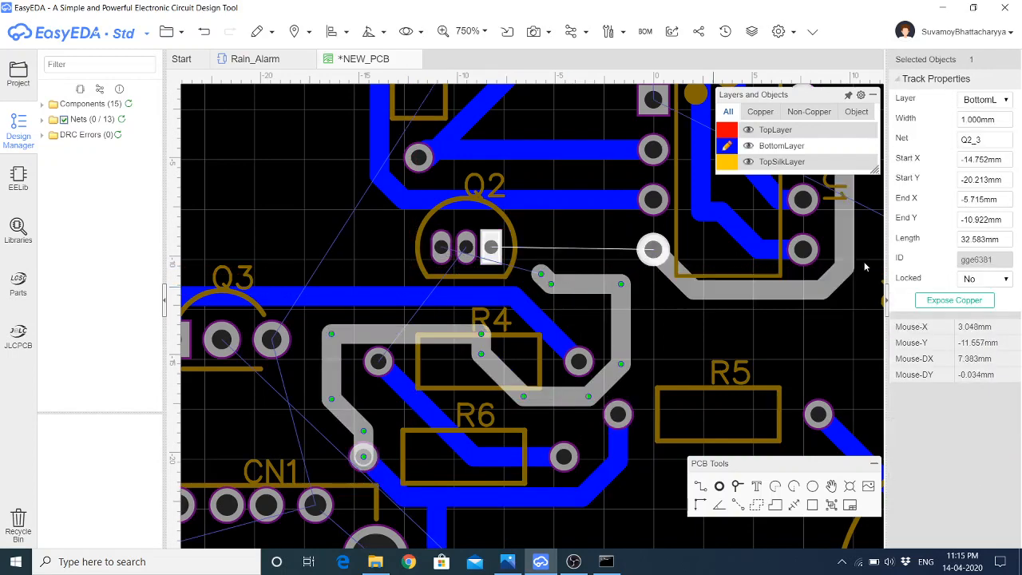
pyautogui.click(970, 120)
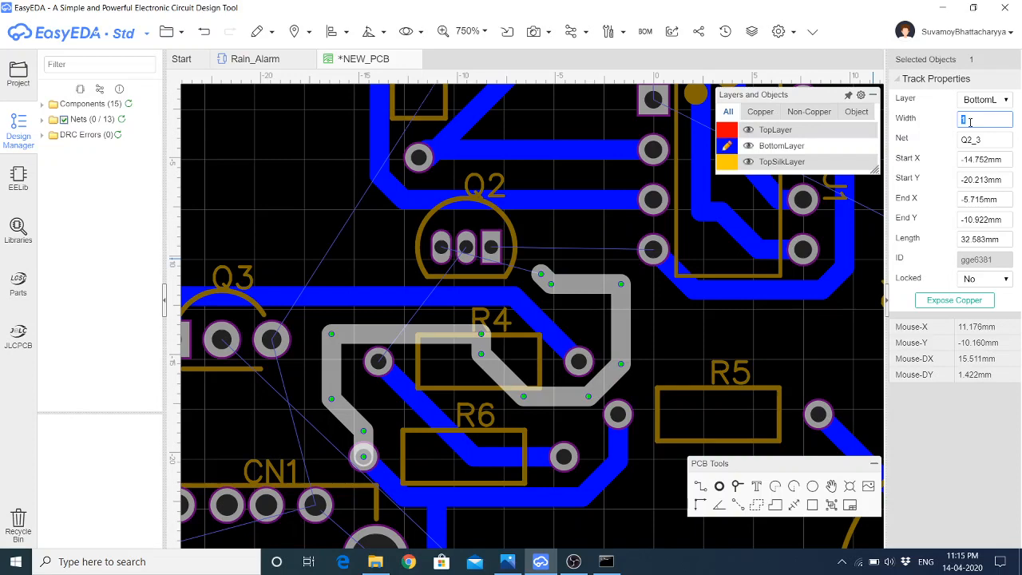
pyautogui.write('7')
pyautogui.press('Return')
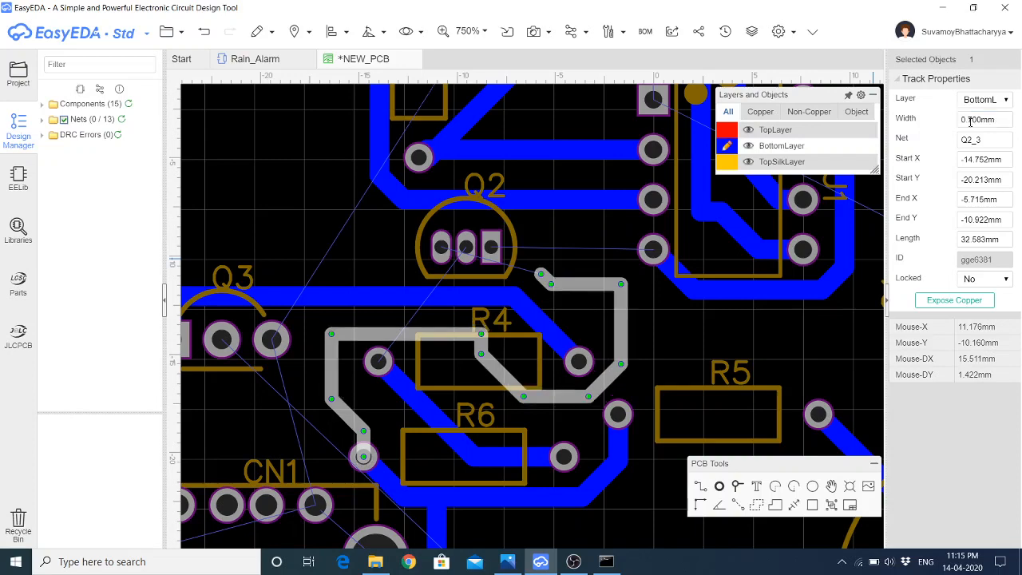
# Extend the 0.7 mm Q2_3 track from its open end beneath Q2 and up to Q2's left pad
pyautogui.click(701, 487)
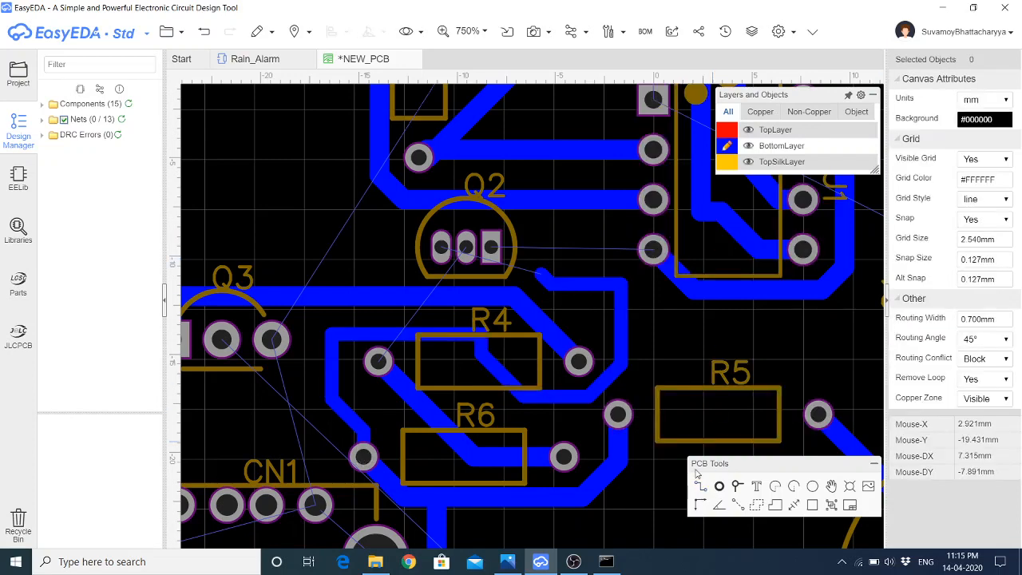
pyautogui.click(543, 275)
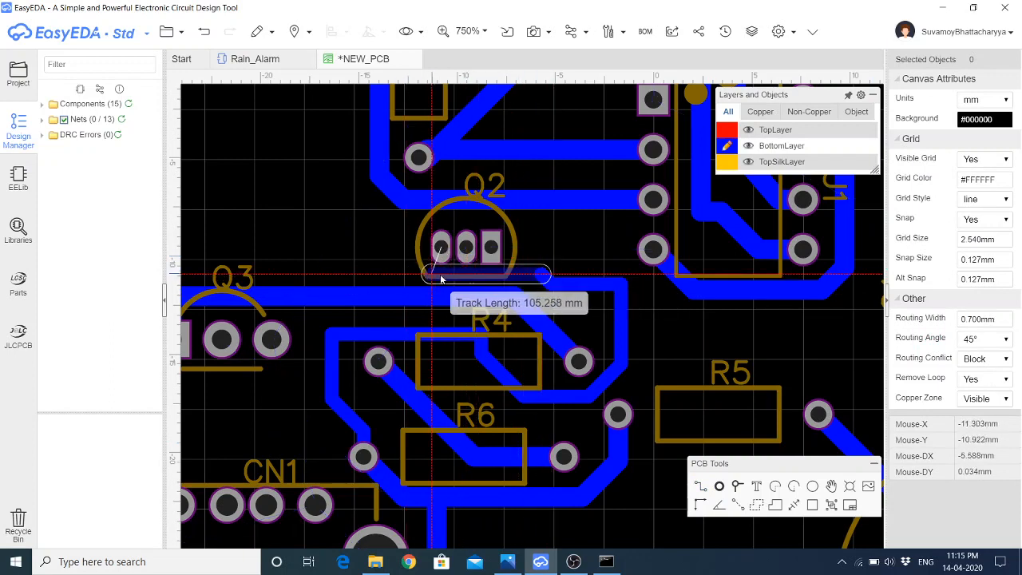
pyautogui.click(442, 276)
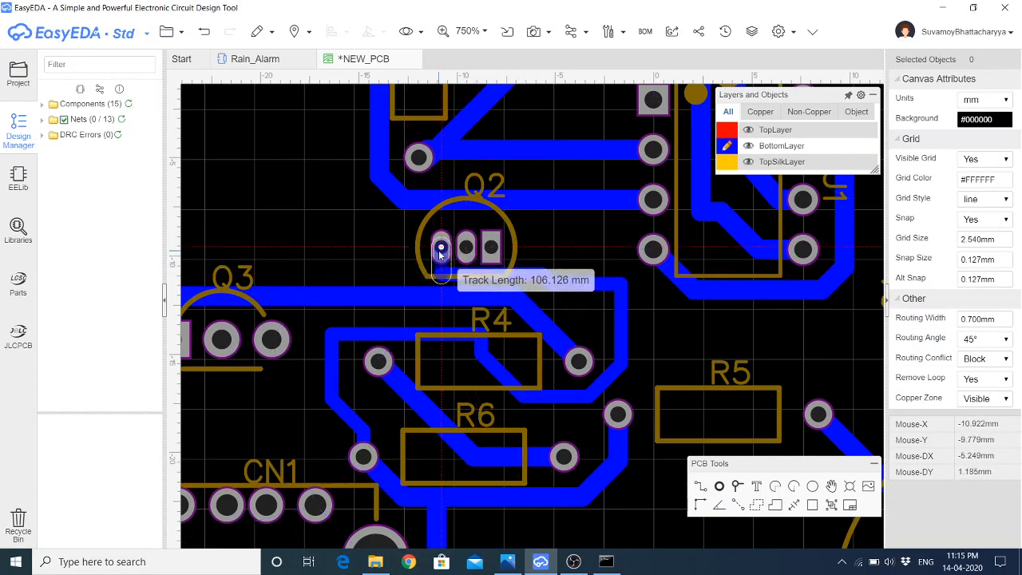
pyautogui.click(441, 248)
pyautogui.rightClick(541, 272)
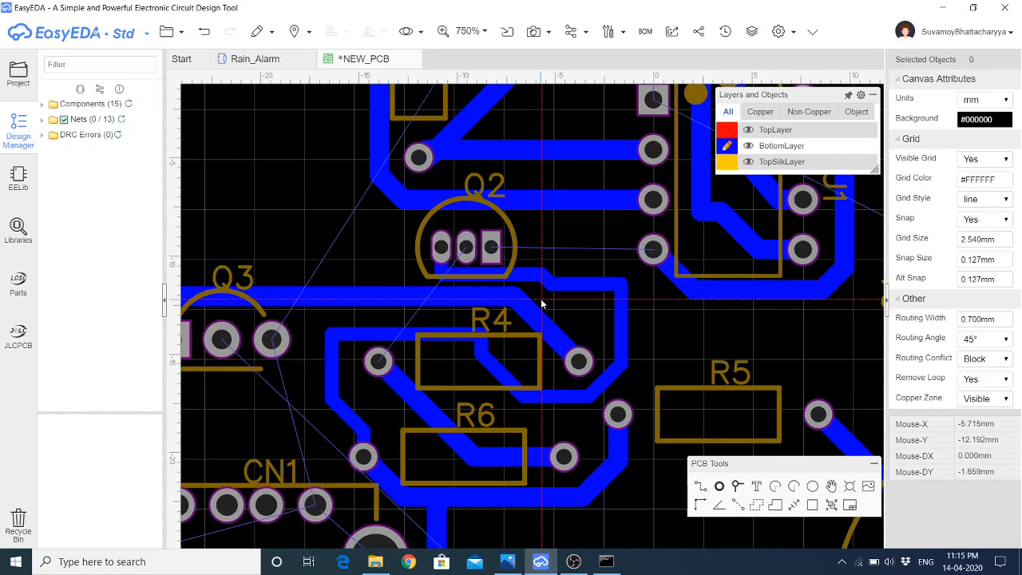
pyautogui.scroll(-5, 553, 325)
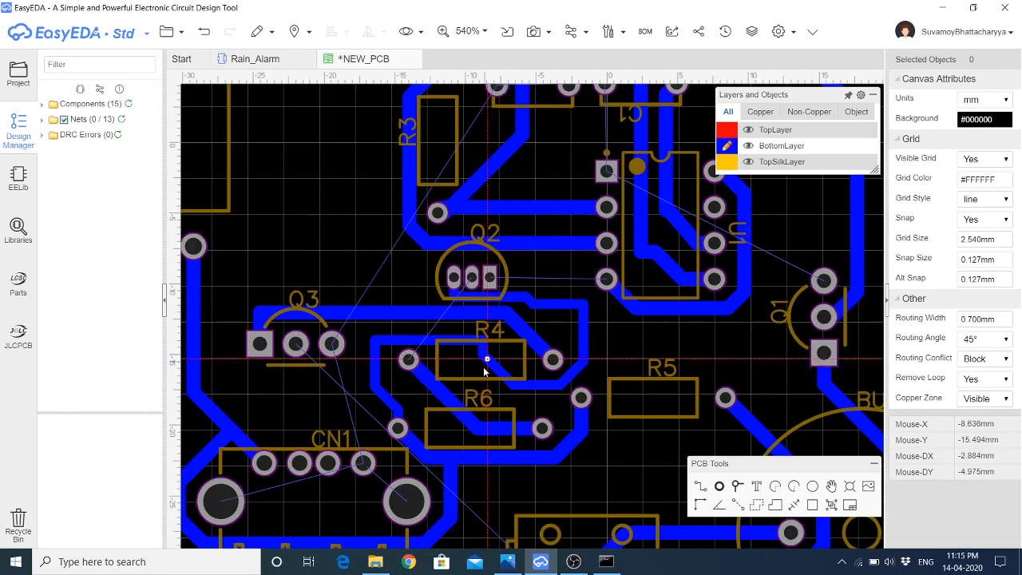
pyautogui.scroll(-1, 478, 363)
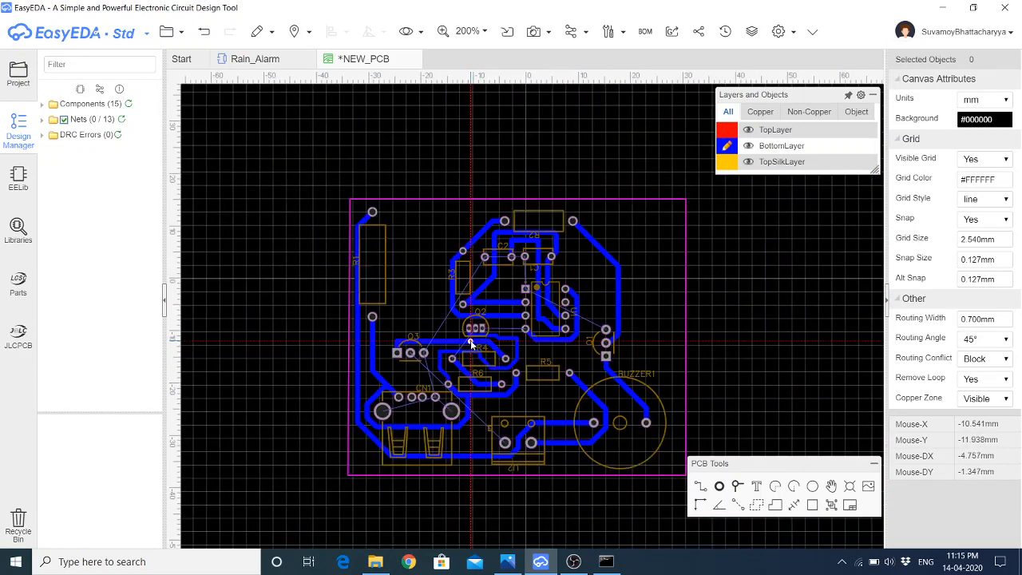
pyautogui.scroll(1, 438, 351)
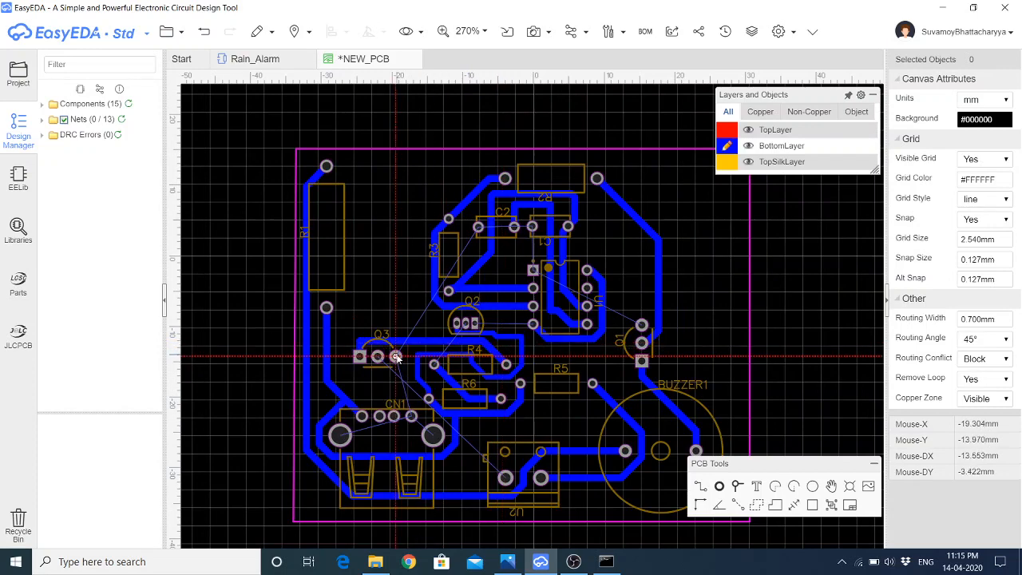
pyautogui.click(754, 506)
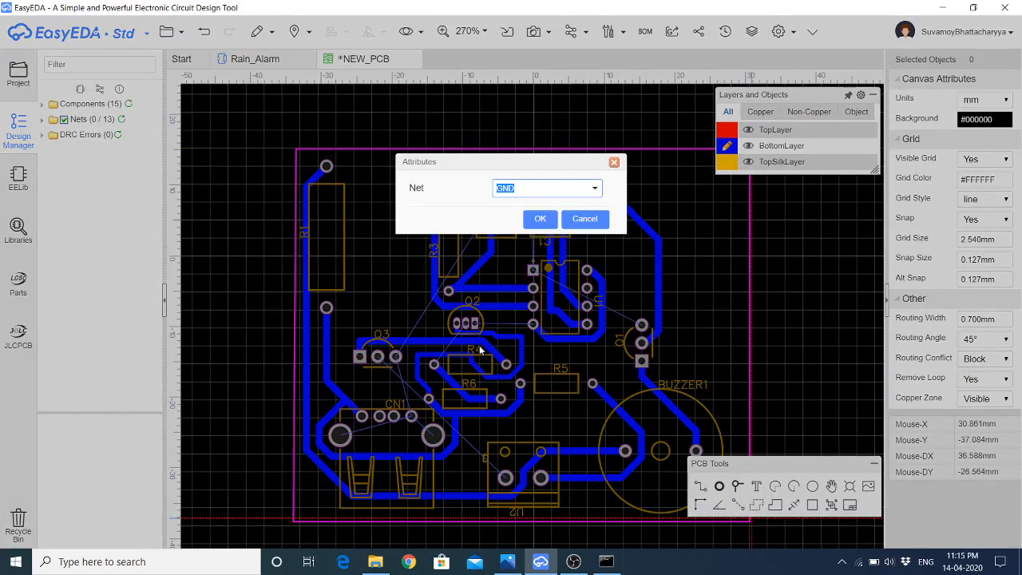
pyautogui.click(538, 219)
pyautogui.scroll(8, 297, 152)
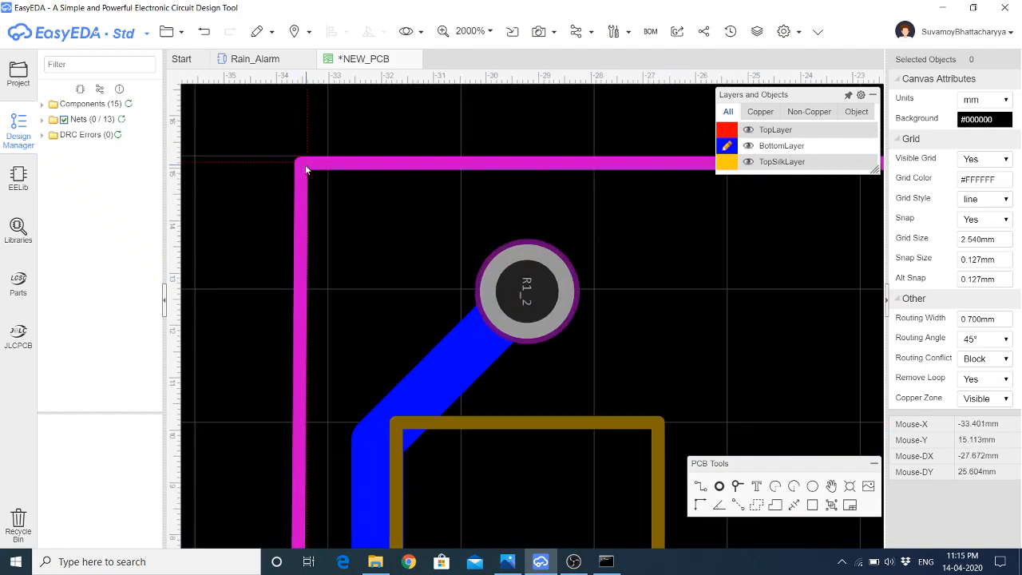
pyautogui.scroll(-10, 251, 249)
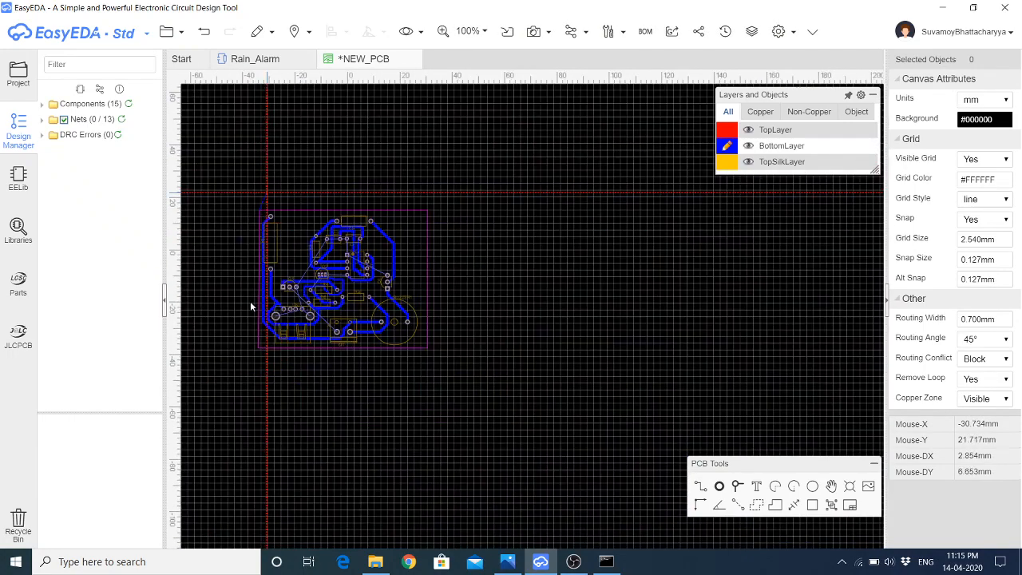
pyautogui.scroll(4, 260, 351)
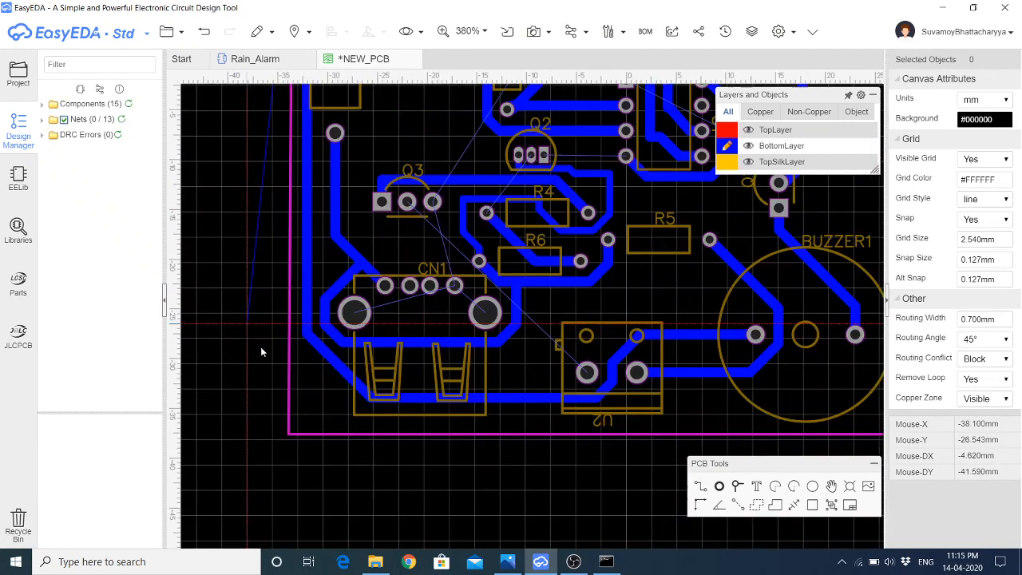
pyautogui.click(288, 435)
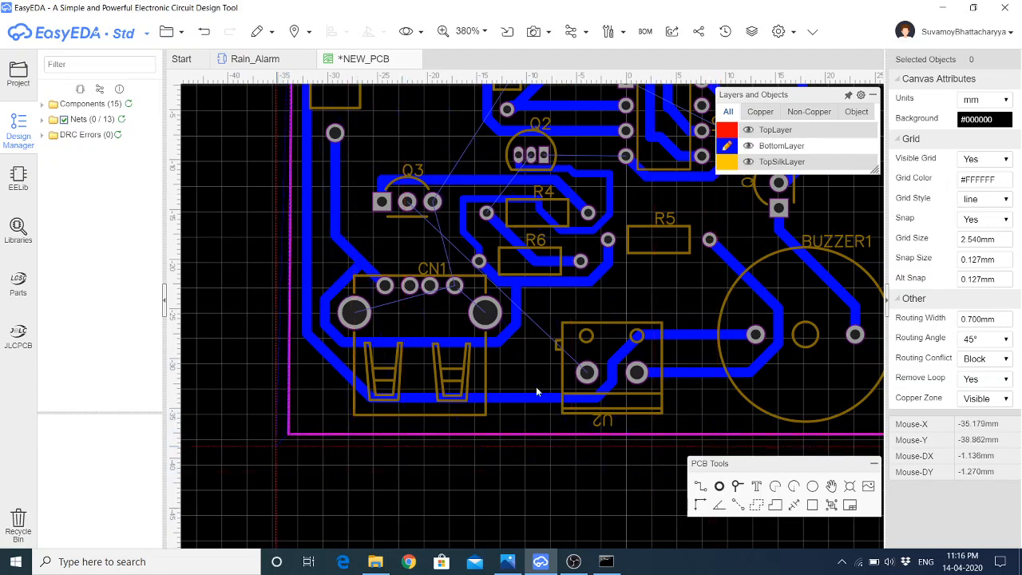
pyautogui.doubleClick(419, 388)
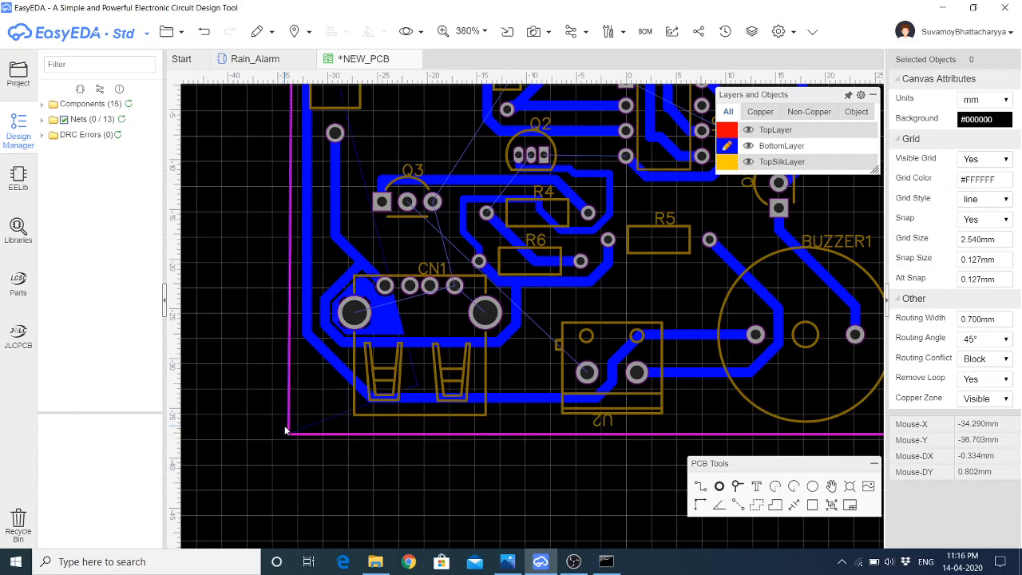
pyautogui.hotkey('ctrl', 'z')
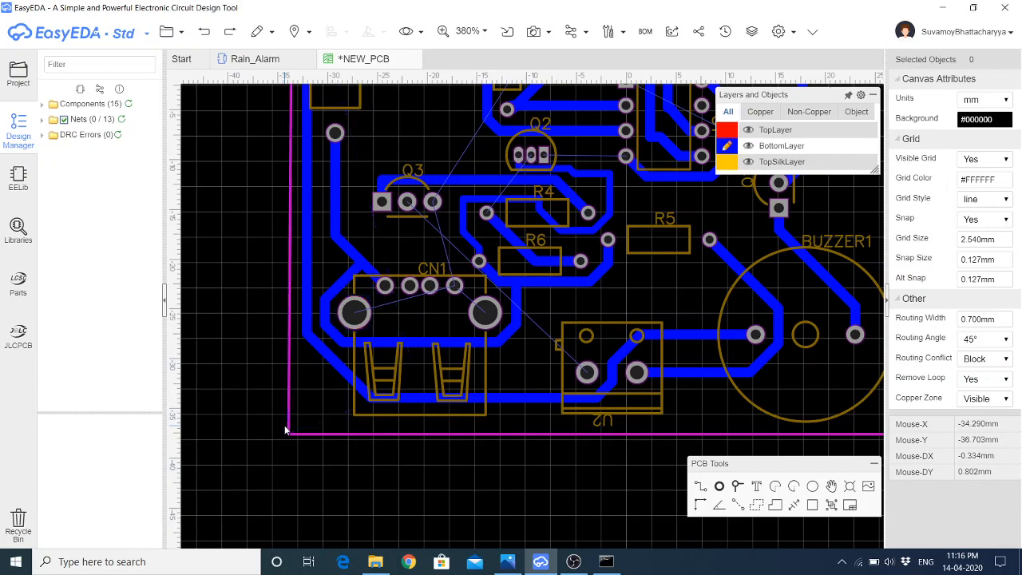
# Draw a copper area for net GND on the bottom layer, following the four corners of the board outline
pyautogui.click(755, 505)
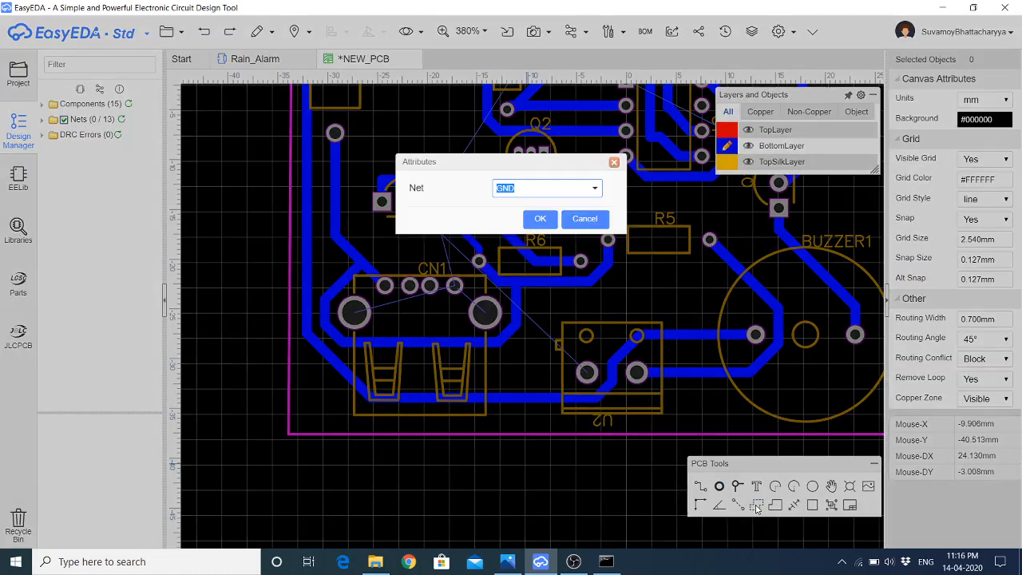
pyautogui.click(541, 219)
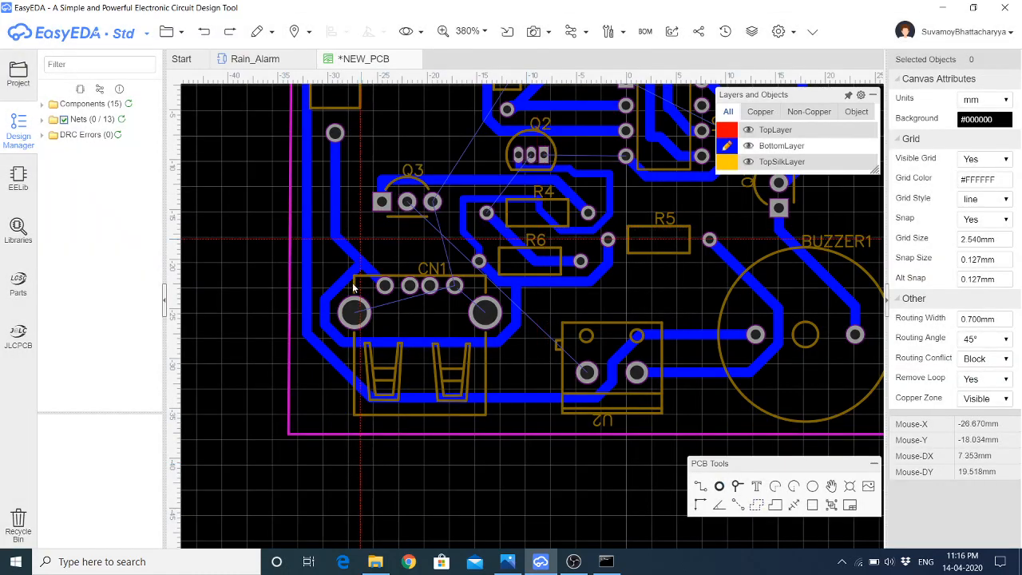
pyautogui.scroll(-5, 320, 151)
pyautogui.scroll(10, 323, 165)
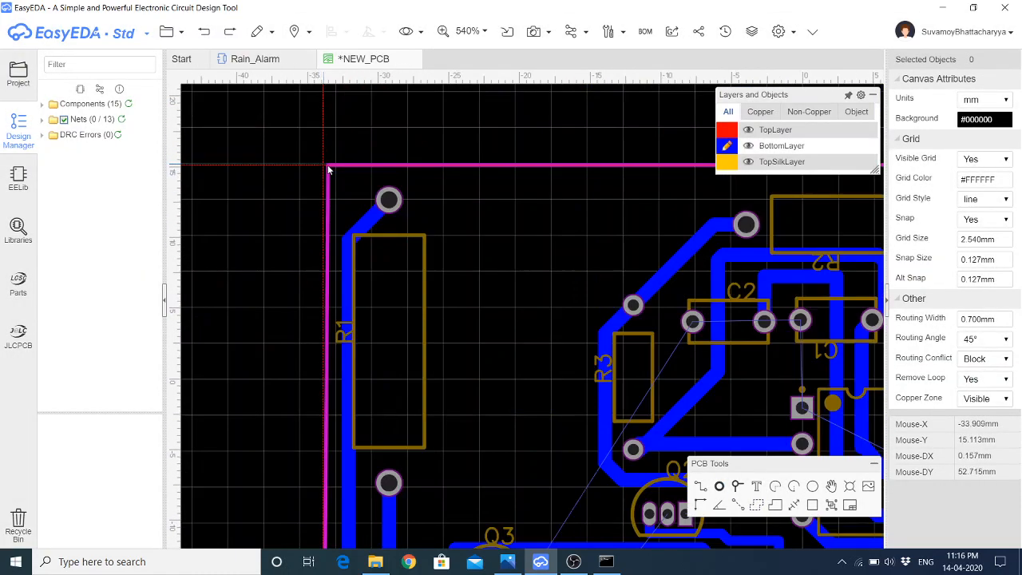
pyautogui.scroll(-10, 332, 166)
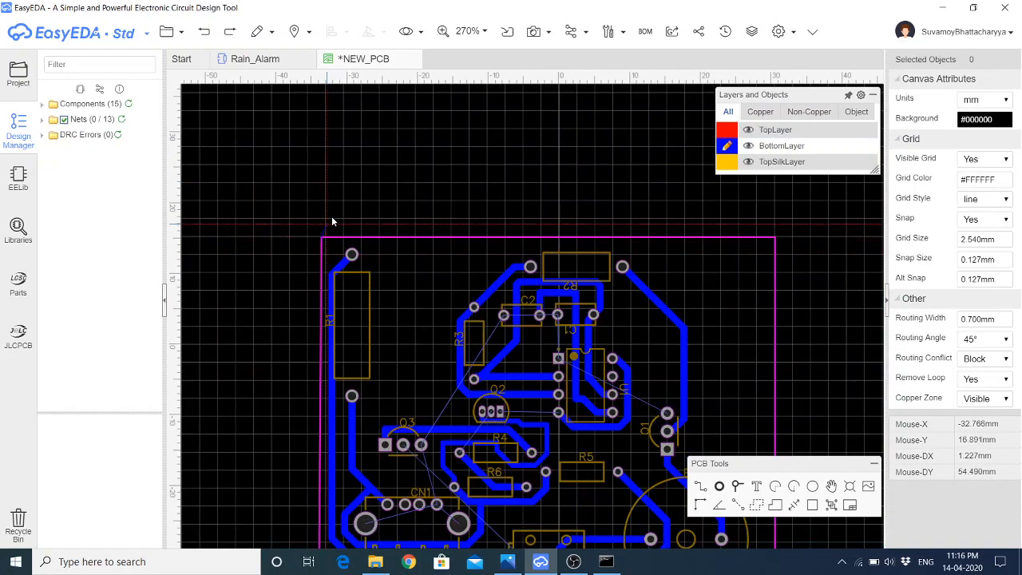
pyautogui.scroll(1, 323, 319)
pyautogui.scroll(6, 331, 288)
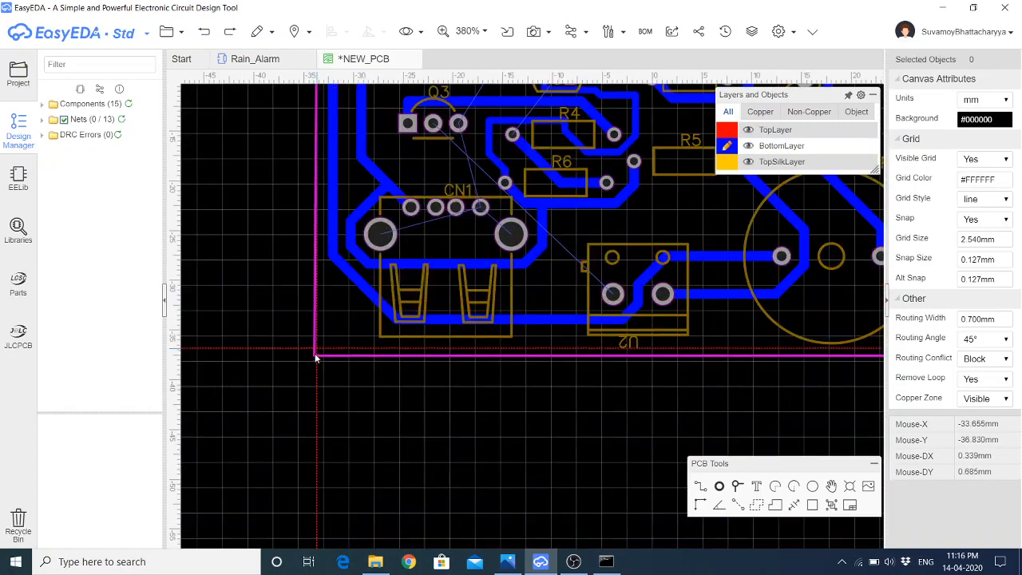
pyautogui.scroll(5, 313, 361)
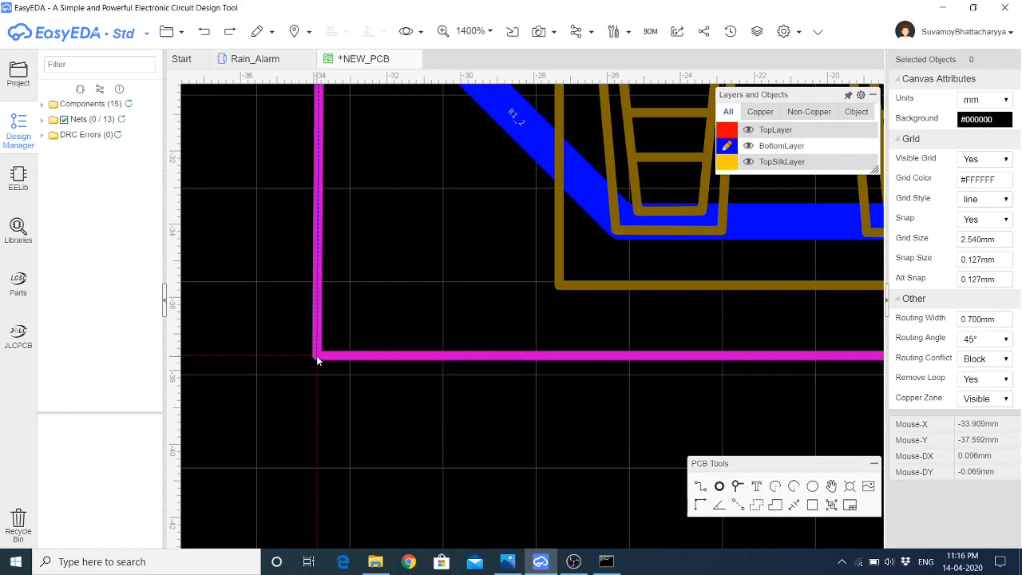
pyautogui.scroll(-10, 317, 361)
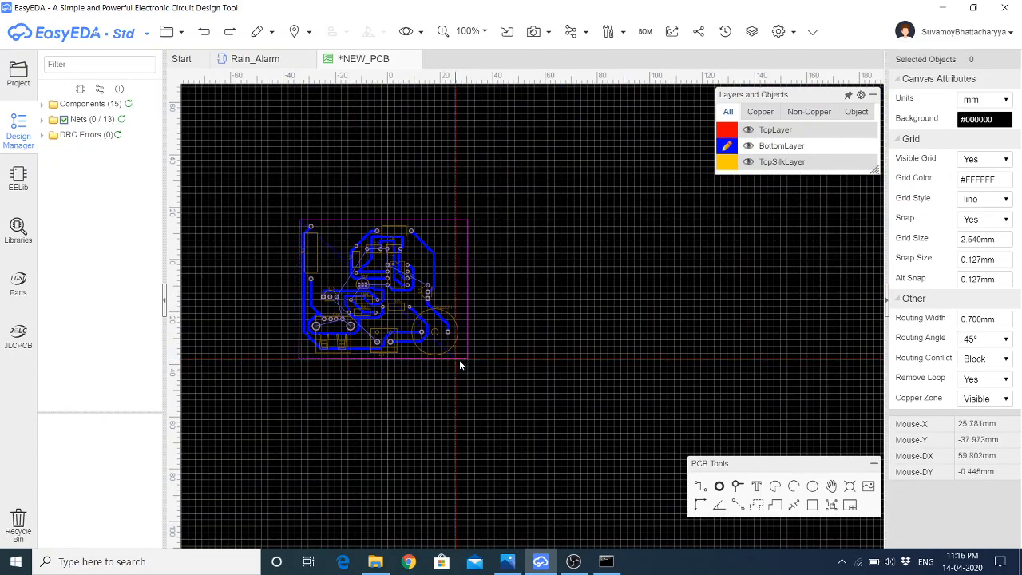
pyautogui.scroll(1, 466, 364)
pyautogui.scroll(14, 467, 363)
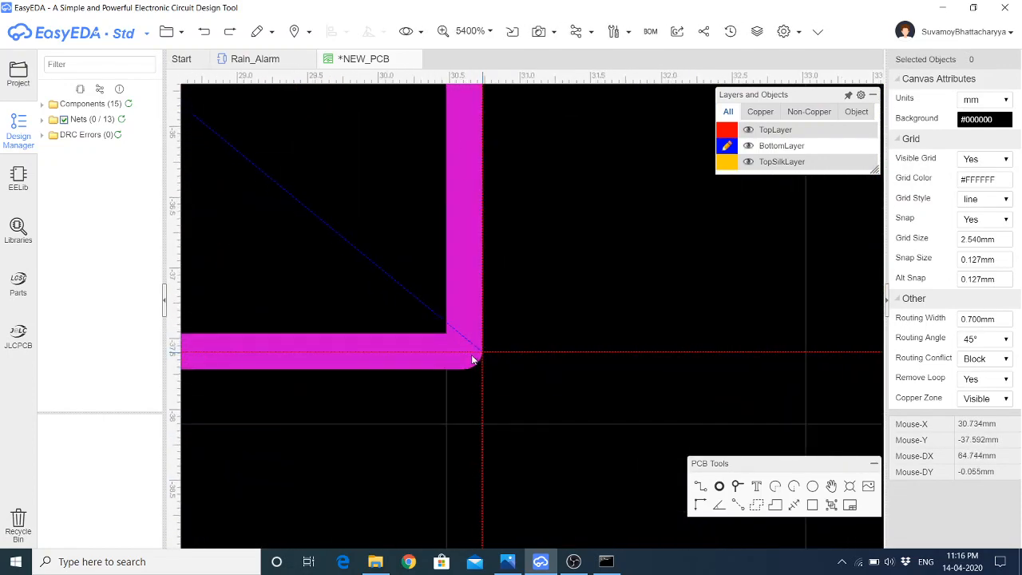
pyautogui.scroll(-11, 465, 383)
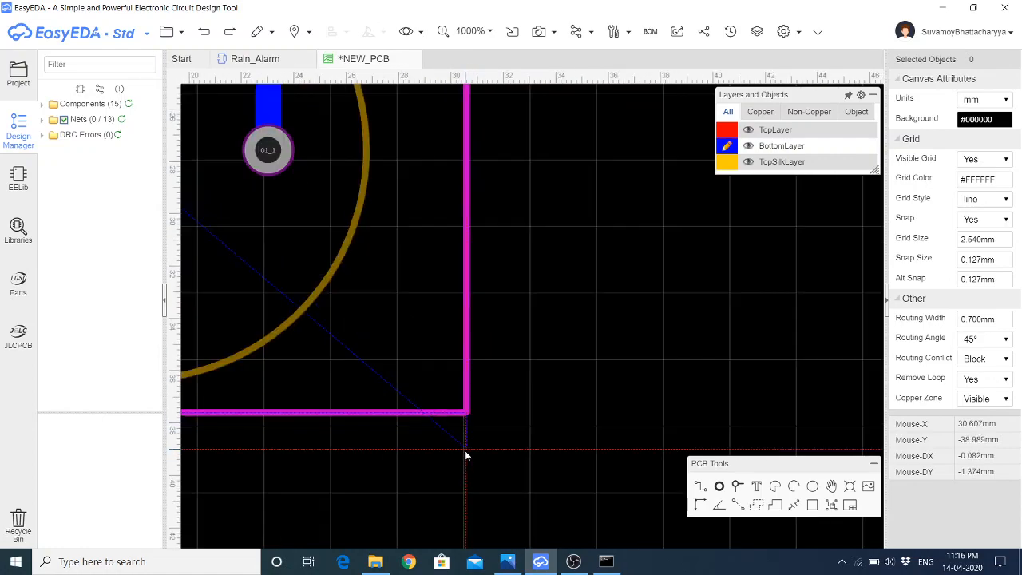
pyautogui.scroll(-4, 466, 409)
pyautogui.scroll(8, 462, 281)
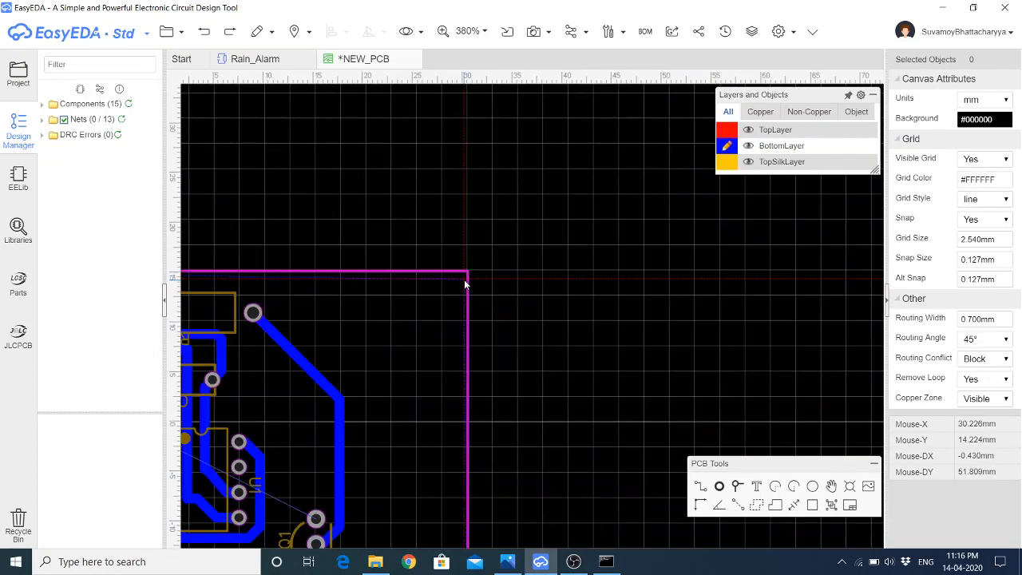
pyautogui.scroll(5, 467, 271)
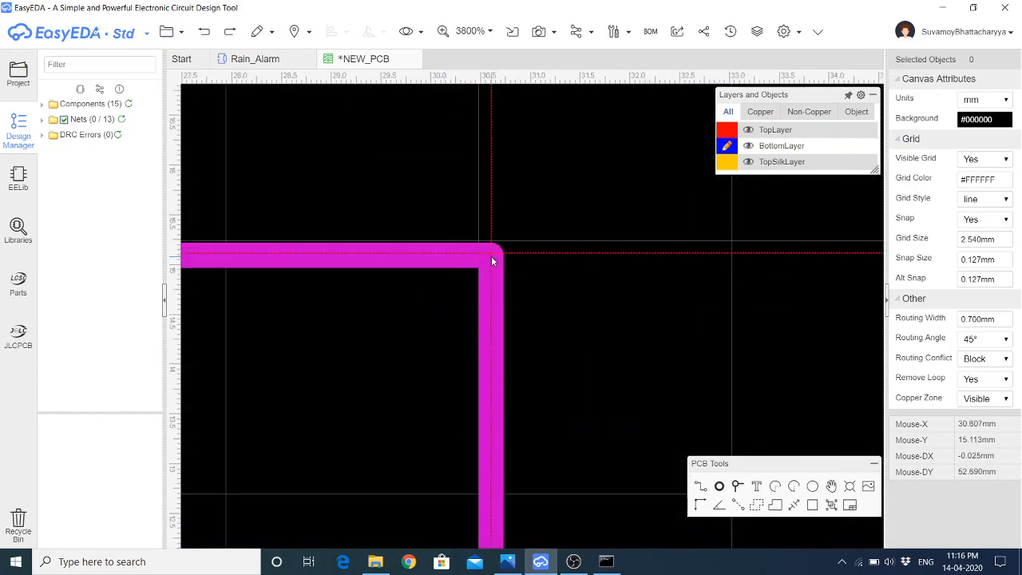
pyautogui.scroll(-12, 493, 261)
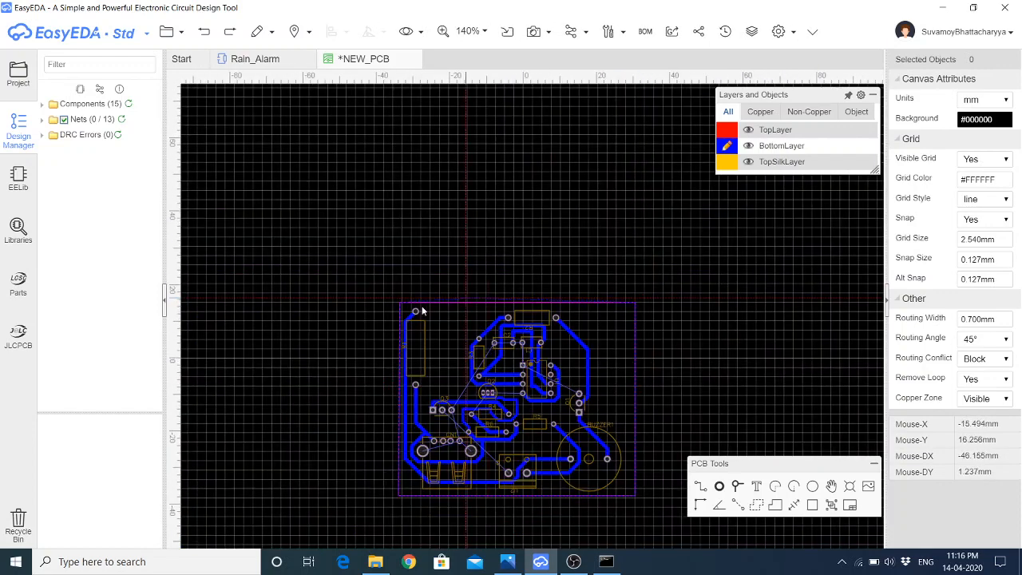
pyautogui.scroll(12, 422, 310)
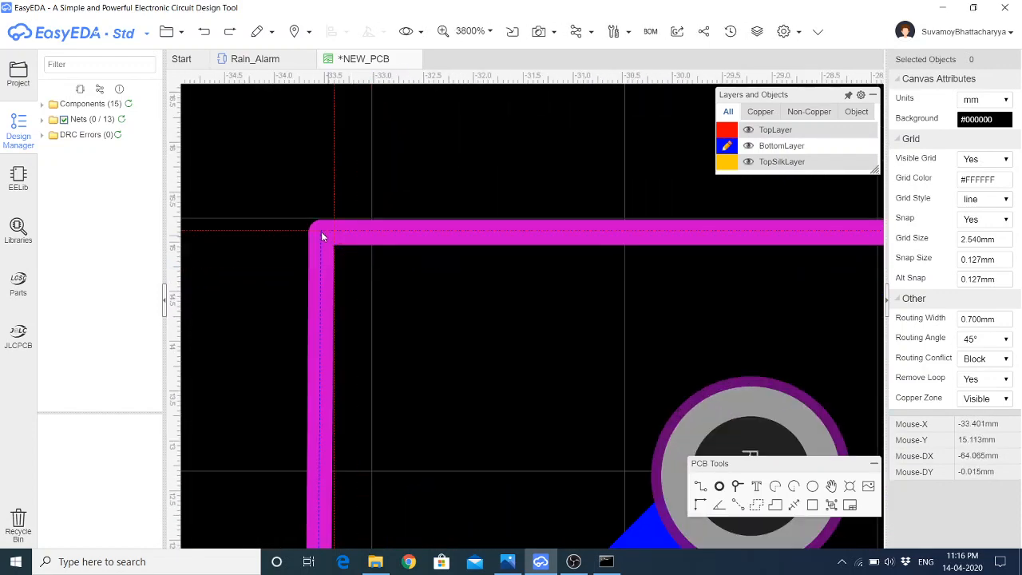
pyautogui.click(322, 232)
pyautogui.rightClick(375, 285)
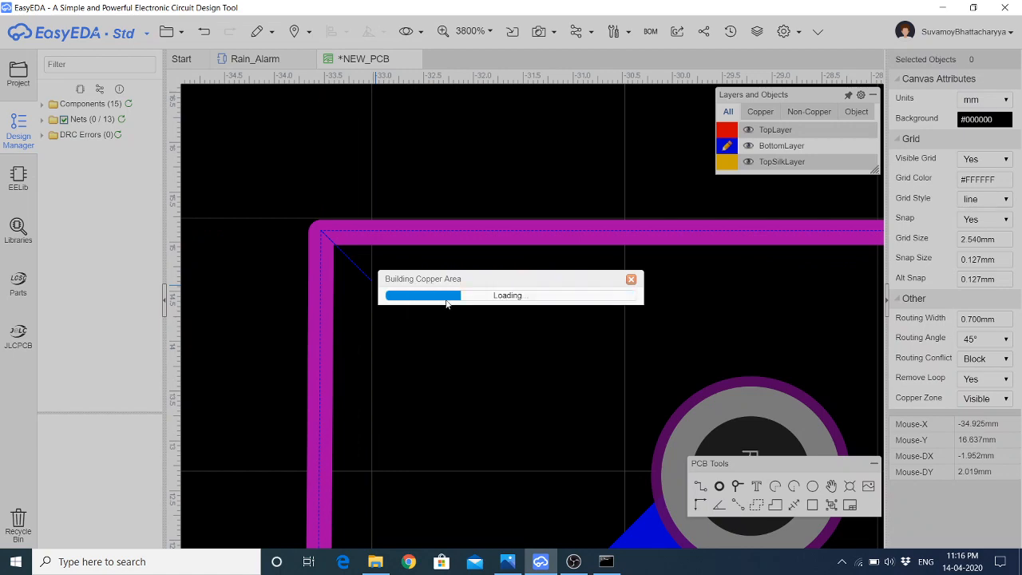
# Route a 0.7 mm track from Q2's square pad straight across to U1's lowest pad on the side facing Q2
pyautogui.scroll(-6, 313, 200)
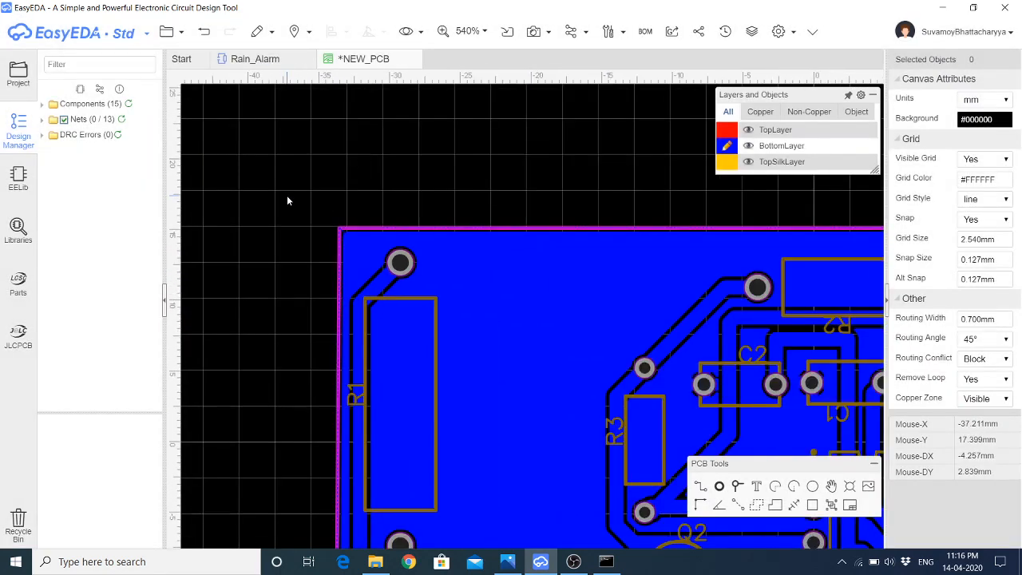
pyautogui.scroll(-4, 289, 200)
pyautogui.scroll(3, 369, 435)
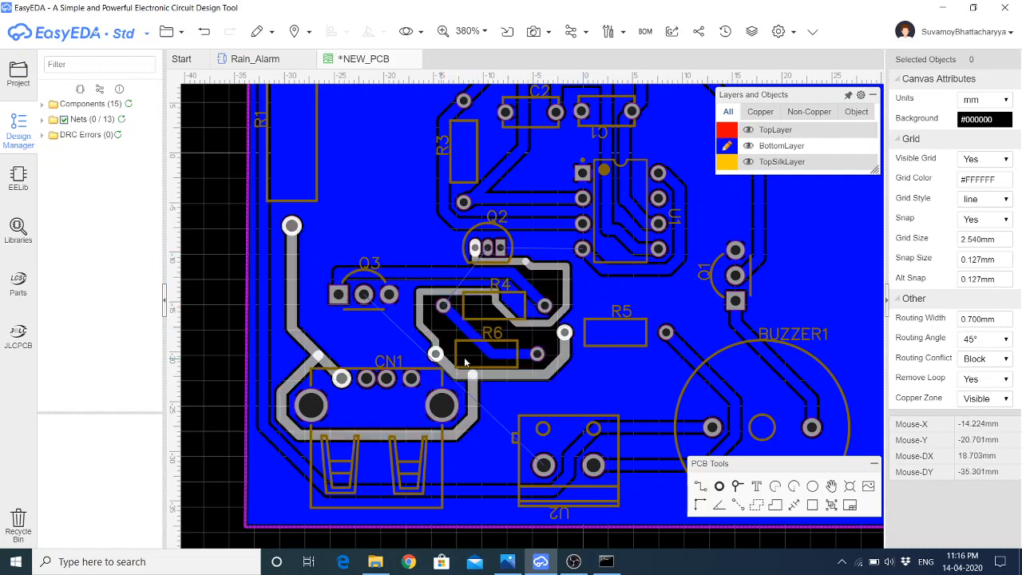
pyautogui.click(536, 353)
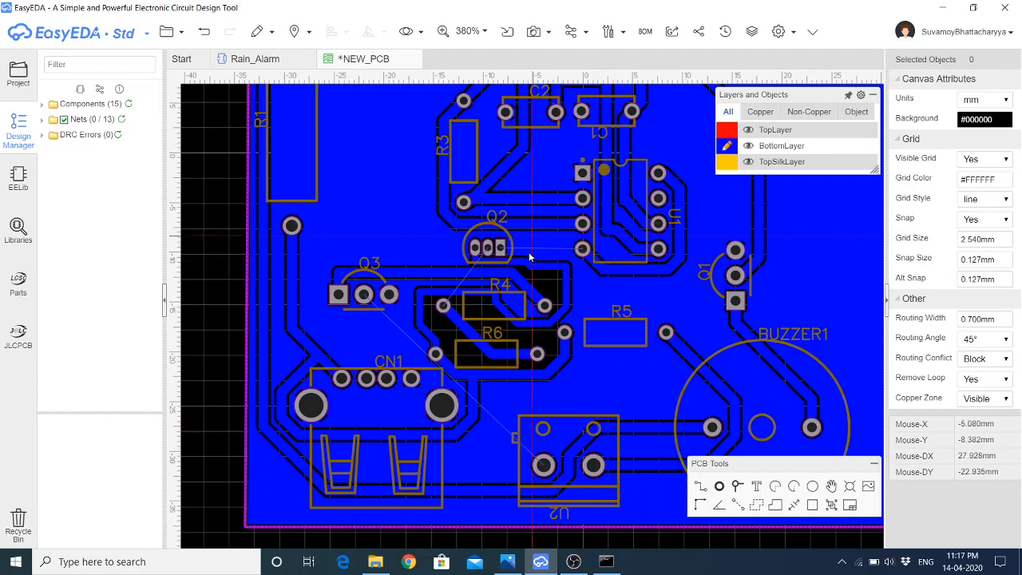
pyautogui.press('w')
pyautogui.click(501, 247)
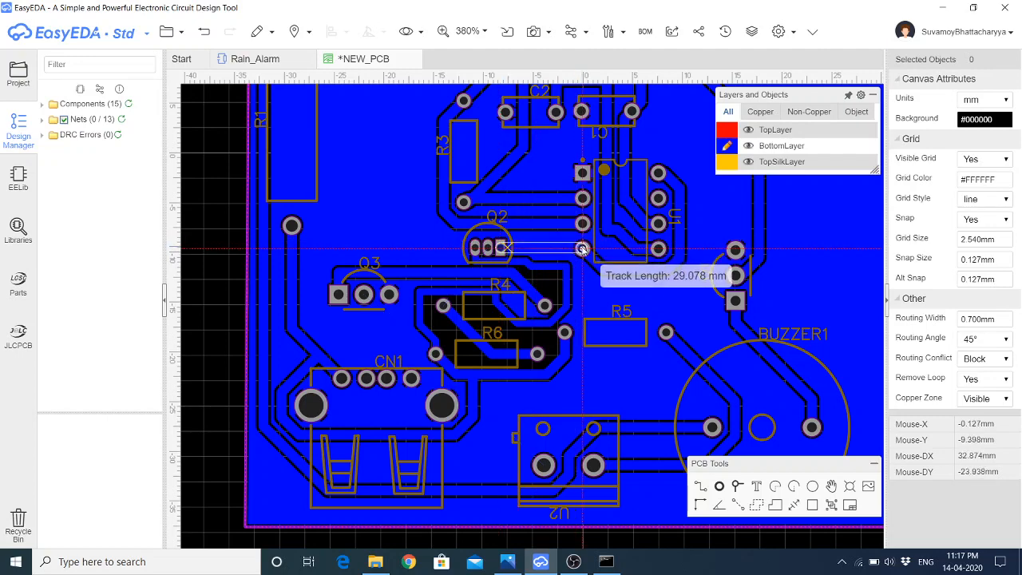
pyautogui.click(582, 249)
pyautogui.rightClick(592, 285)
pyautogui.rightClick(591, 285)
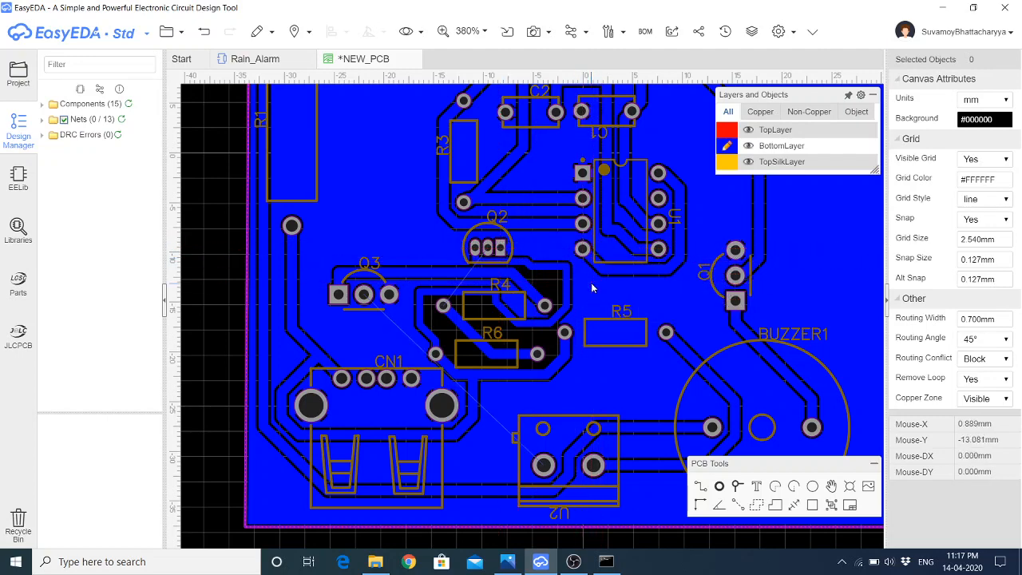
# Rebuild all copper areas so the pour clears the new track between Q2 and U1
pyautogui.rightClick(592, 287)
pyautogui.moveTo(686, 443)
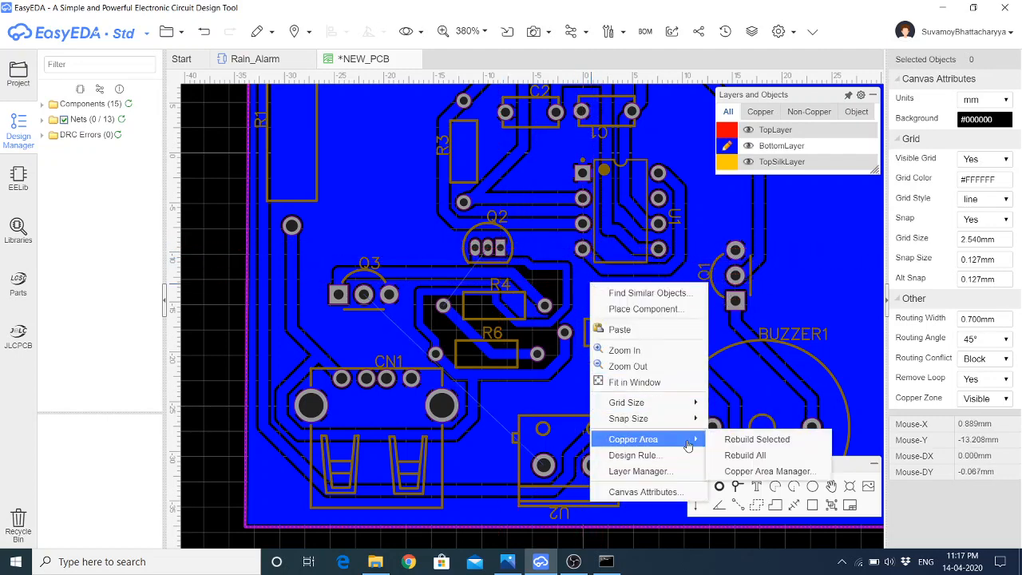
pyautogui.click(755, 455)
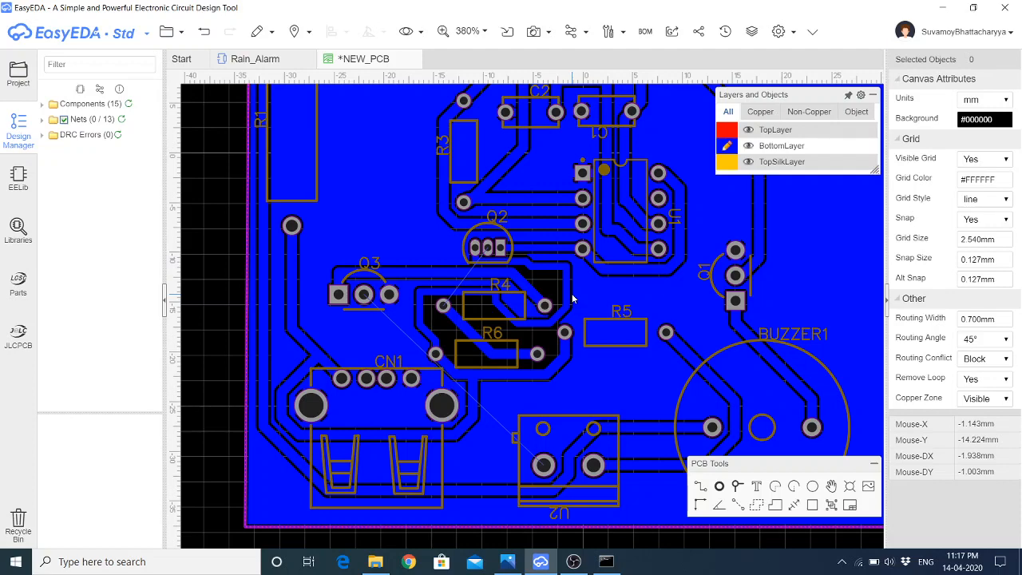
# Move the upper corner of the R1_2 track's diagonal beside CN1 down about 6.4 mm, making the bend a right angle
pyautogui.rightClick(268, 382)
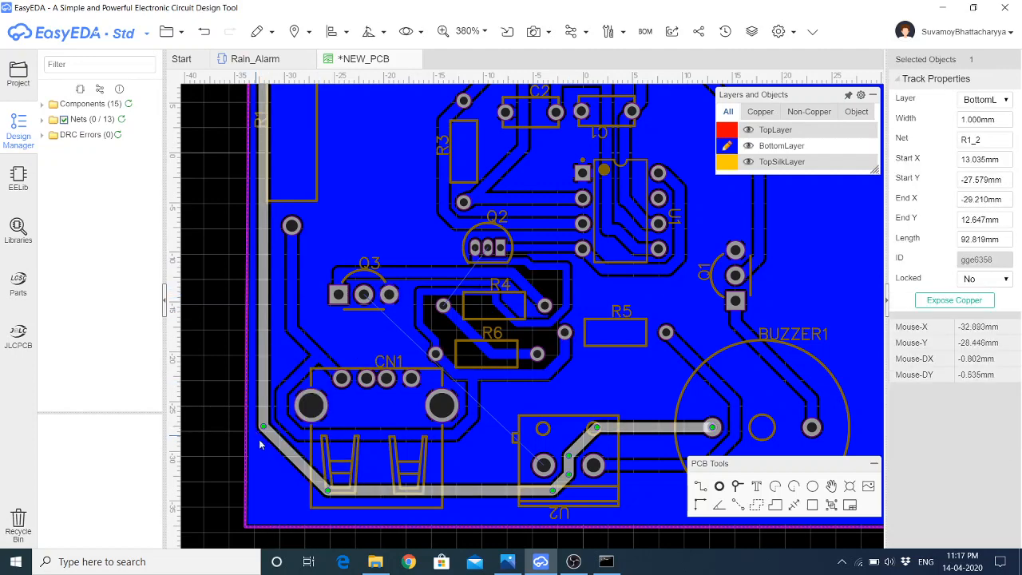
pyautogui.moveTo(263, 429); pyautogui.dragTo(263, 492)
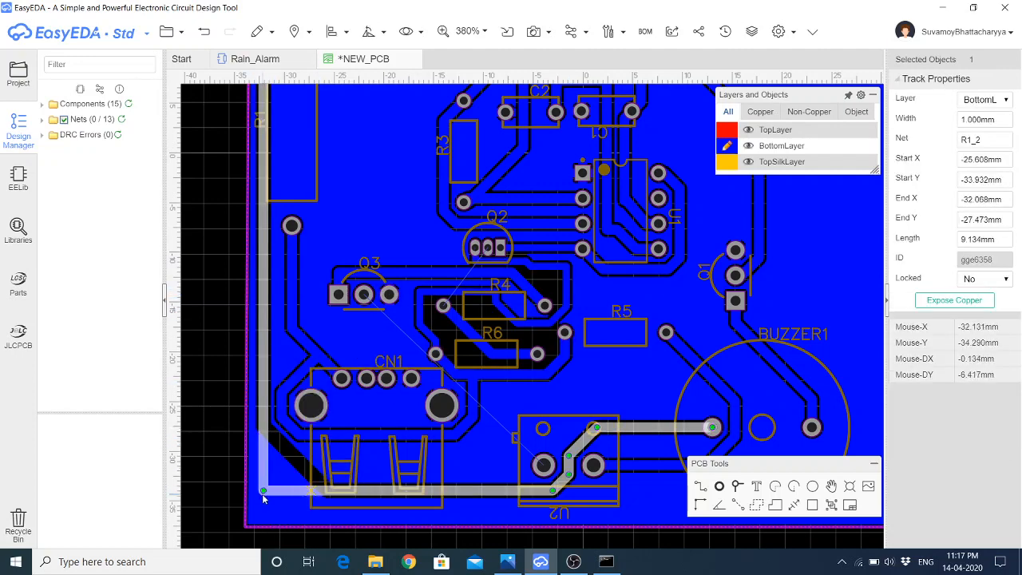
pyautogui.click(264, 498)
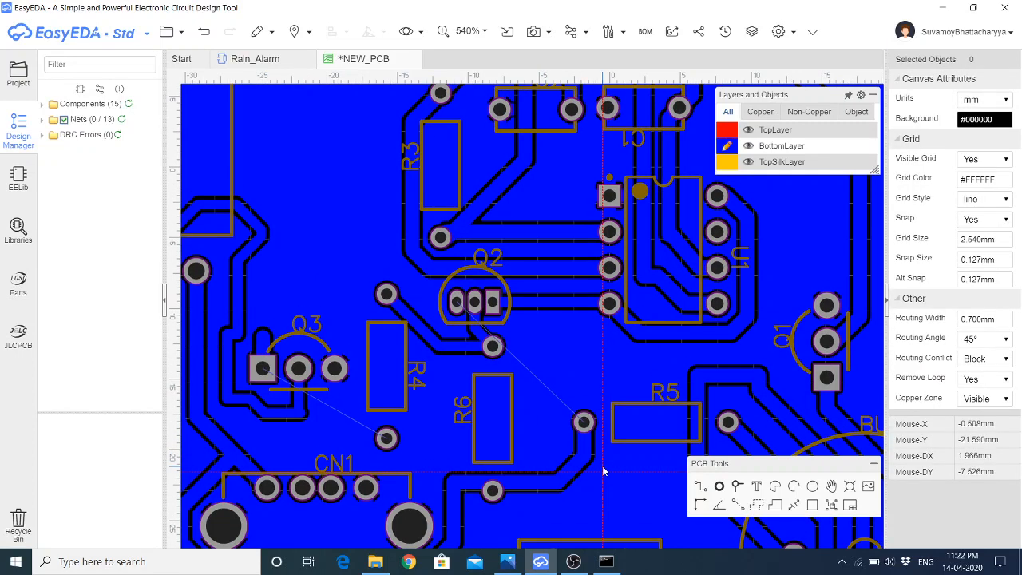
# Route a 0.7 mm track from R4's lower pad up and over Q3 to Q3's square pad, and rebuild all copper areas
pyautogui.click(387, 439)
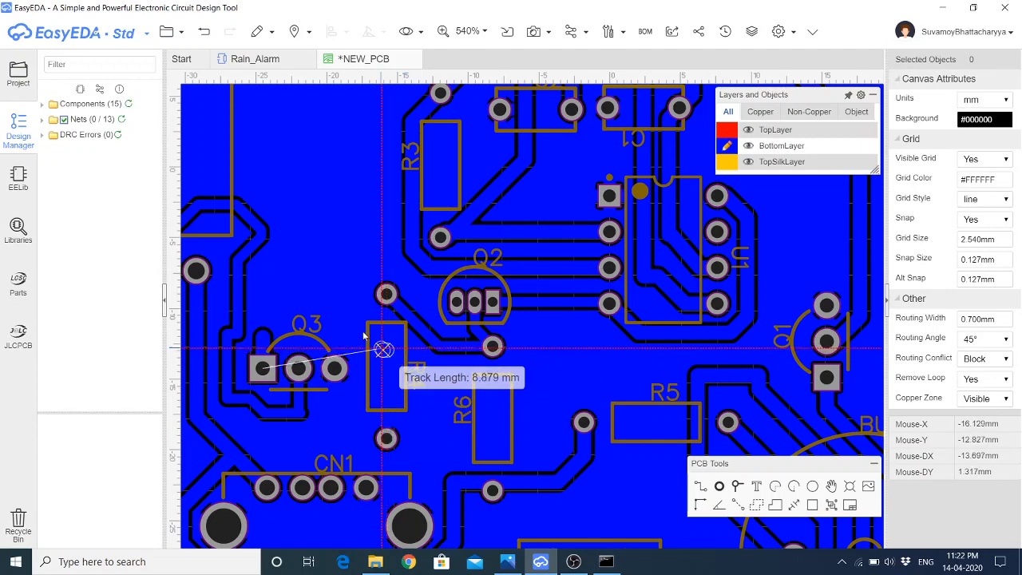
pyautogui.click(262, 287)
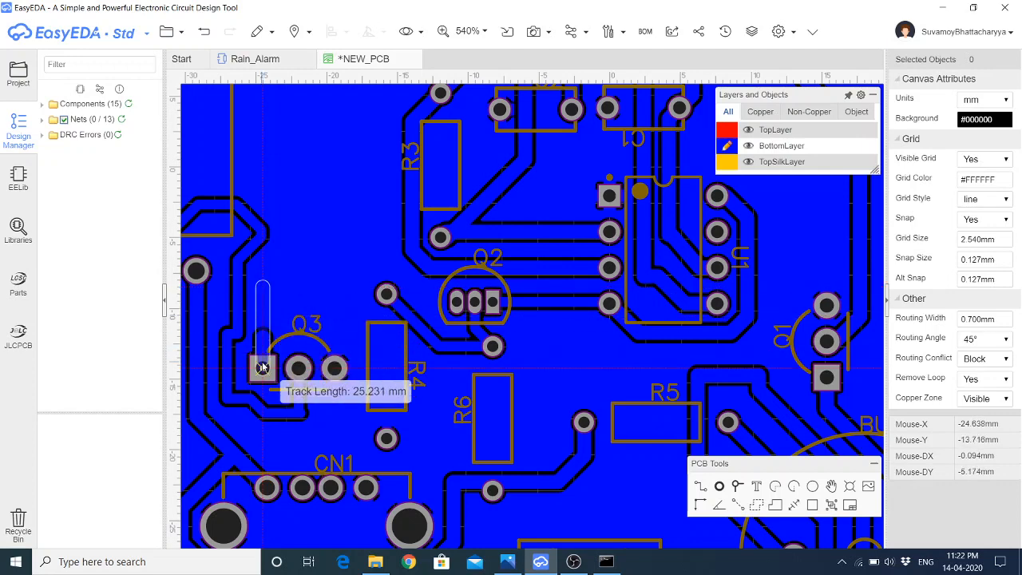
pyautogui.click(262, 369)
pyautogui.rightClick(289, 233)
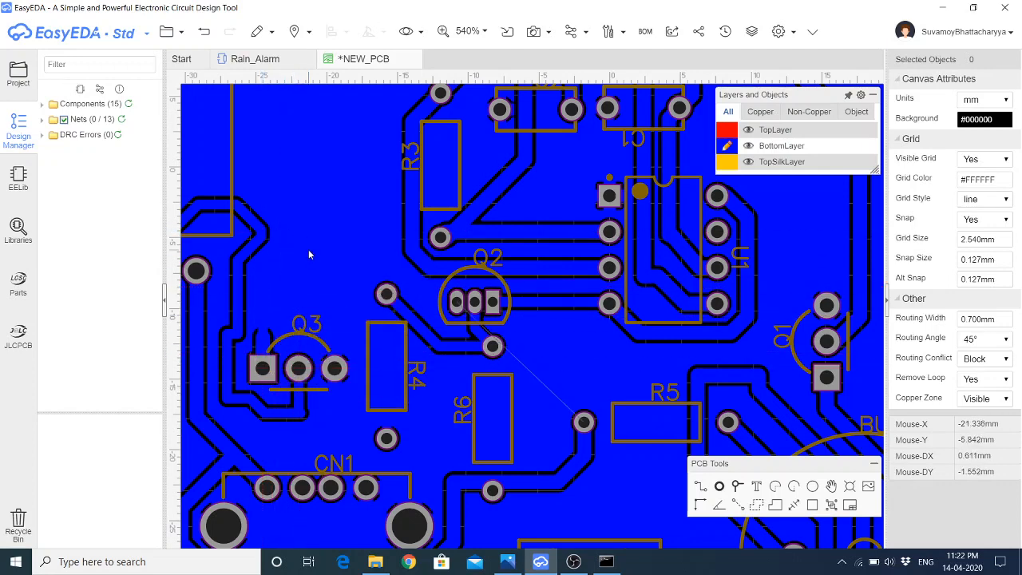
pyautogui.rightClick(308, 249)
pyautogui.moveTo(351, 404)
pyautogui.click(469, 423)
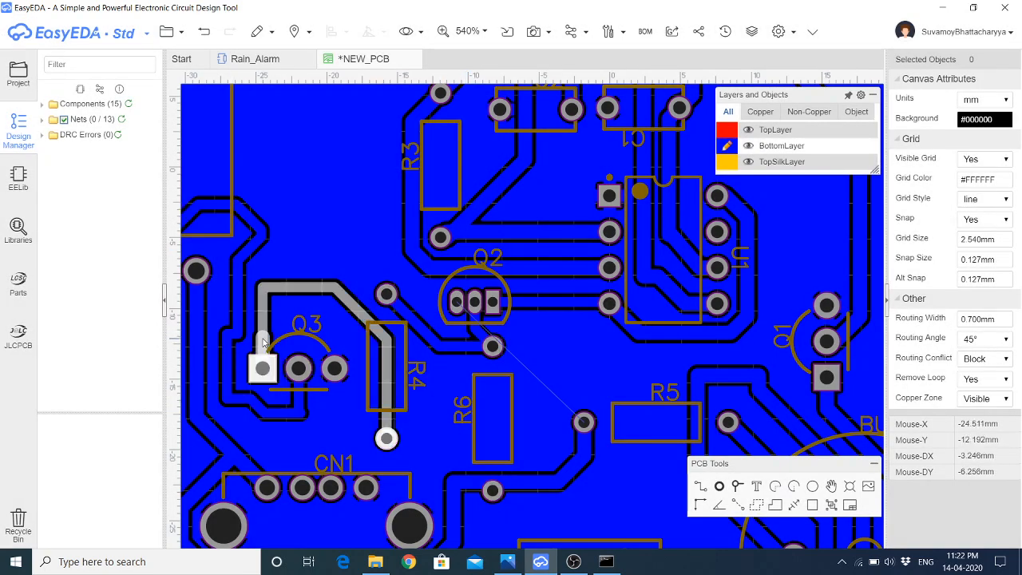
# Delete the leftover 1 mm wide R4_2 stub above Q3's square pad and rebuild all copper areas
pyautogui.click(264, 340)
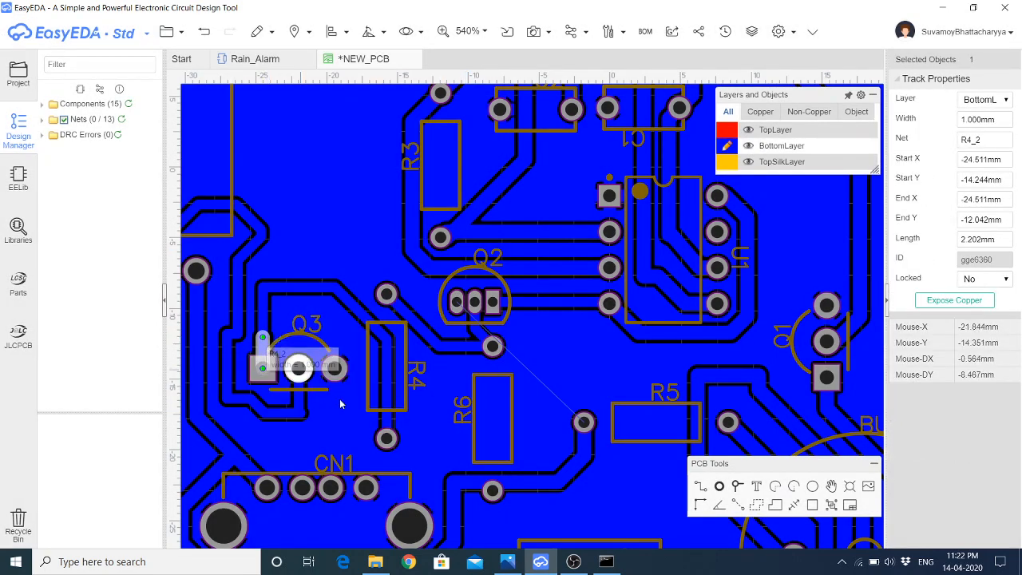
pyautogui.press('Delete')
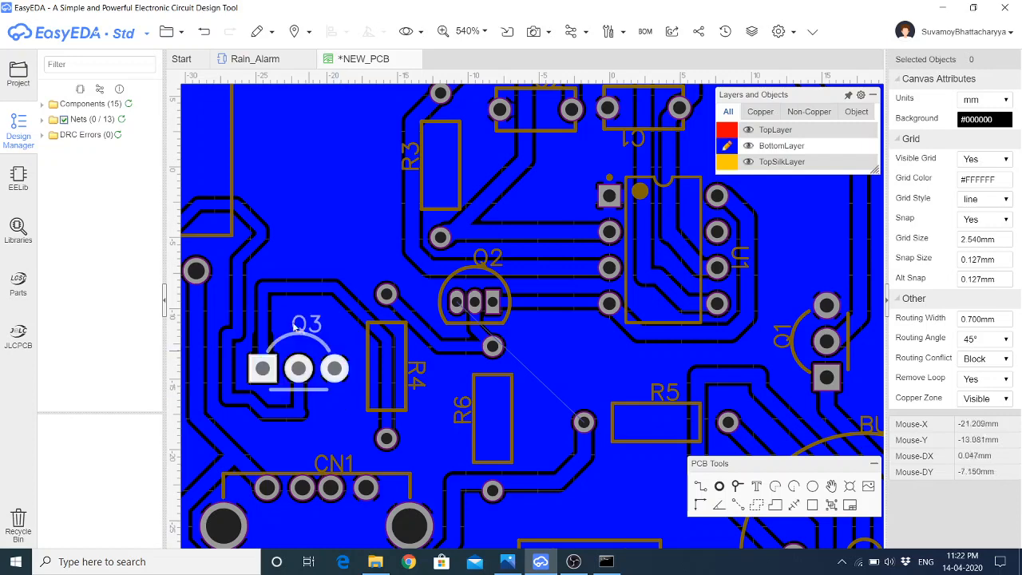
pyautogui.rightClick(298, 210)
pyautogui.moveTo(357, 333)
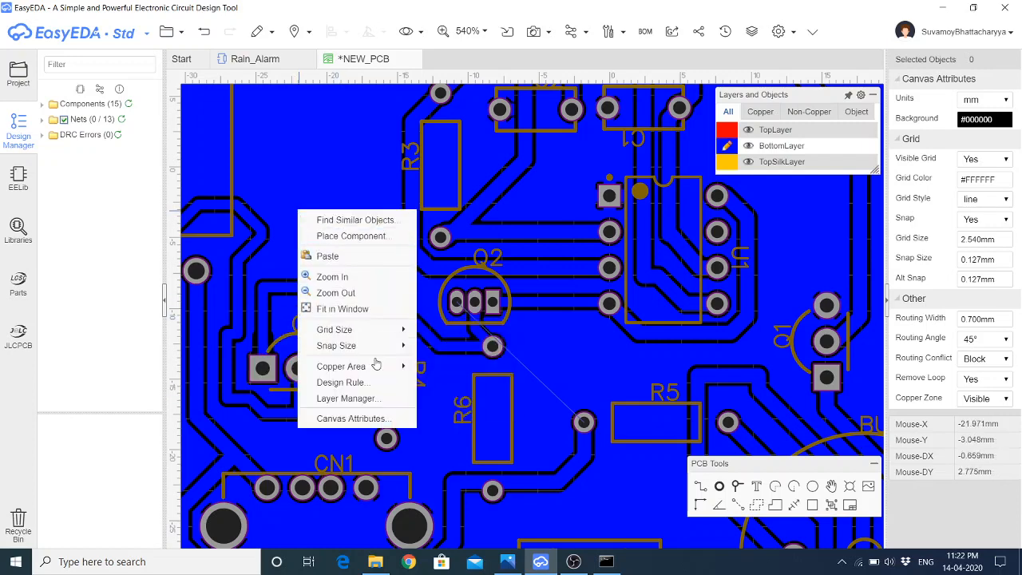
pyautogui.moveTo(383, 366)
pyautogui.click(459, 379)
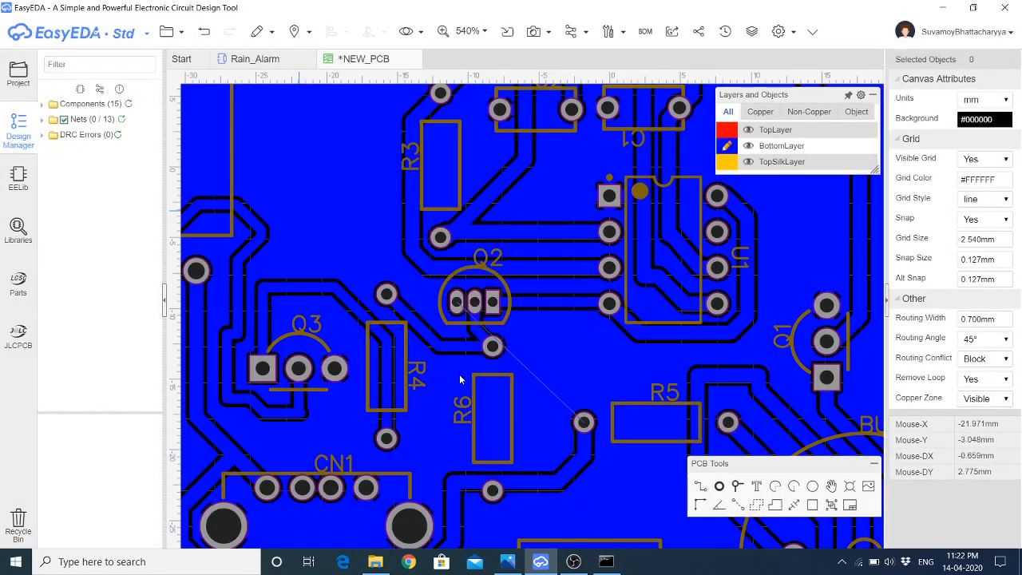
pyautogui.scroll(-1, 343, 396)
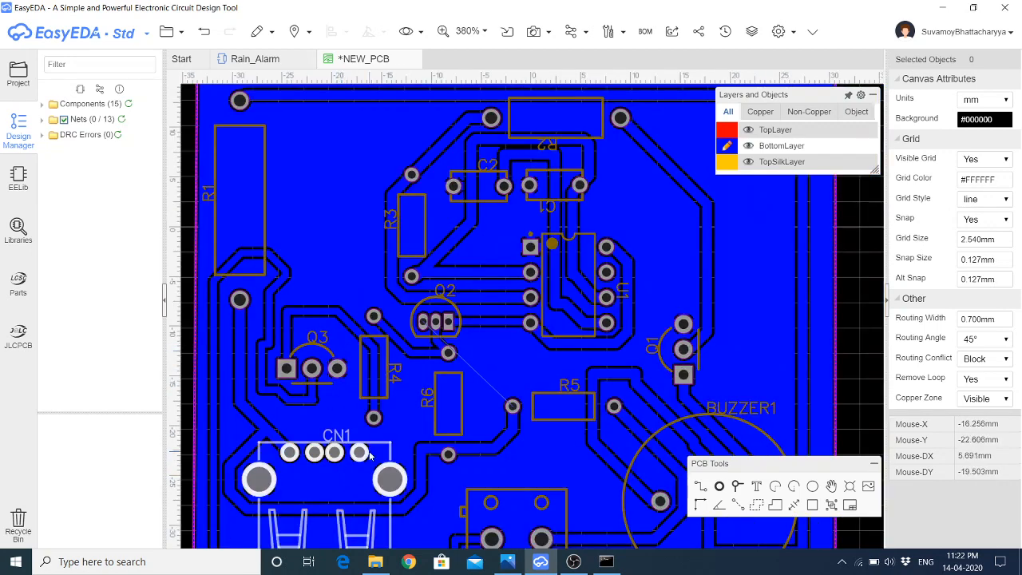
pyautogui.scroll(-1, 361, 459)
pyautogui.scroll(1, 467, 403)
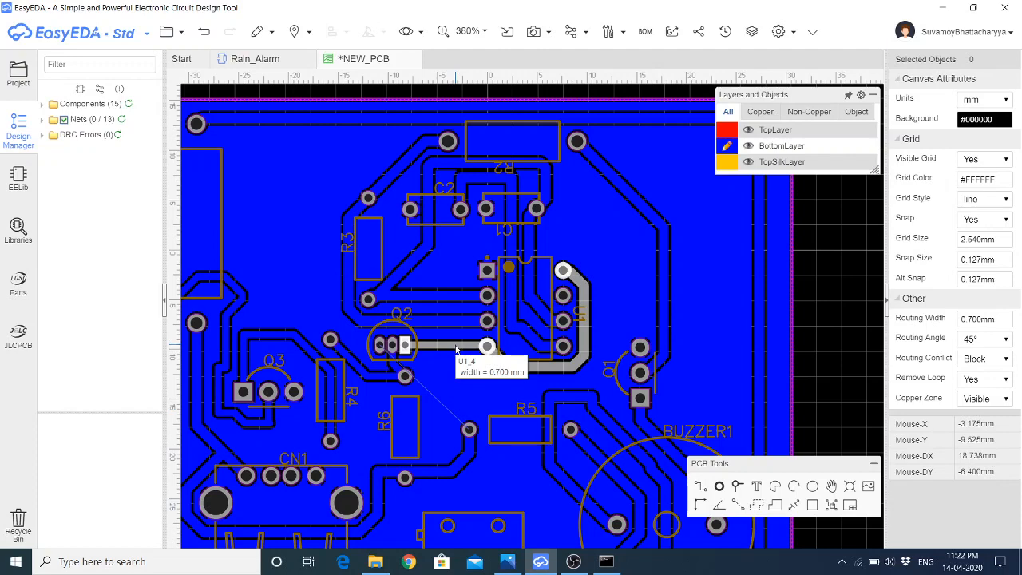
pyautogui.click(457, 348)
pyautogui.press('Delete')
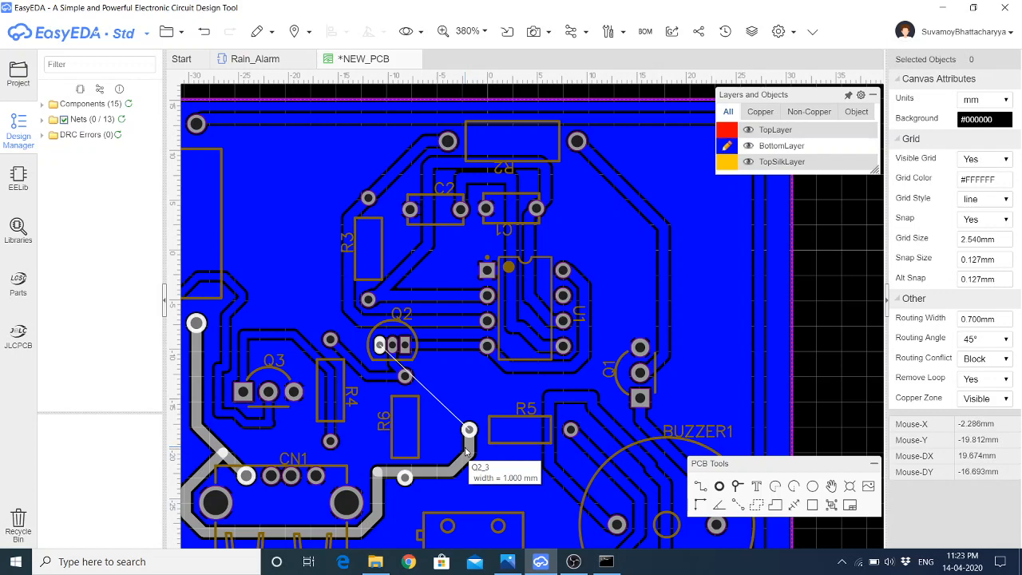
pyautogui.click(327, 391)
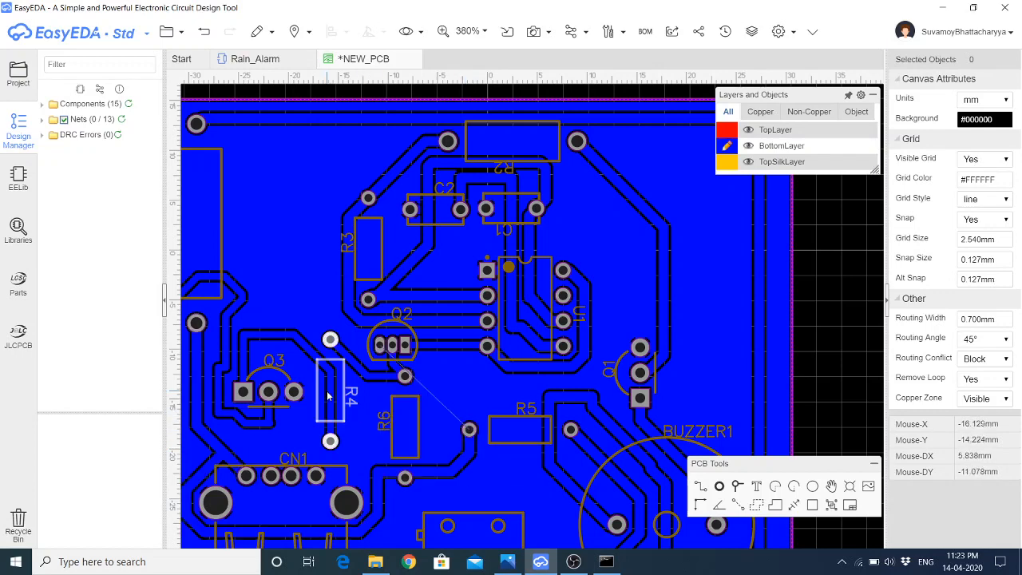
pyautogui.moveTo(328, 391); pyautogui.dragTo(332, 391)
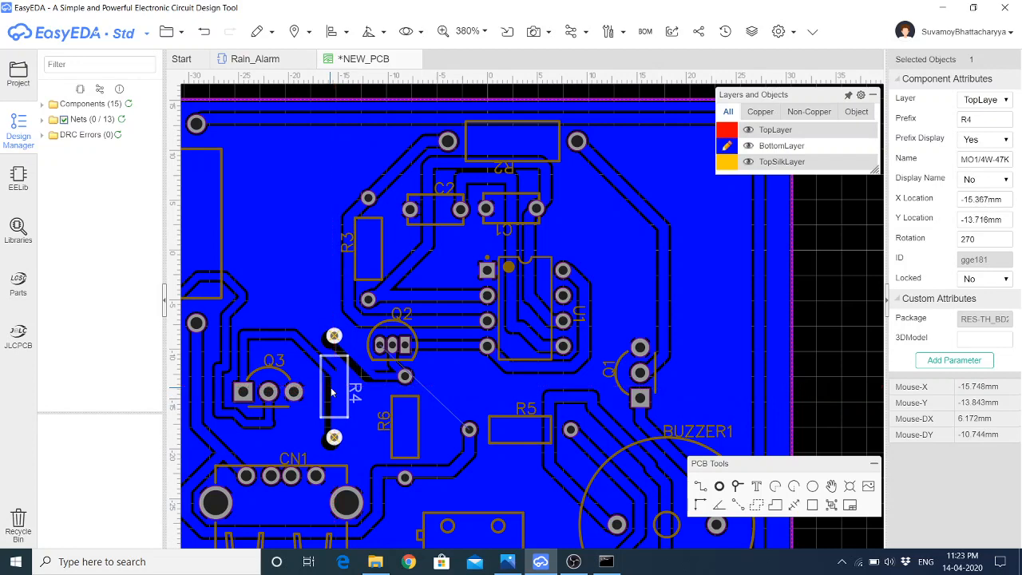
pyautogui.hotkey('ctrl', 'z')
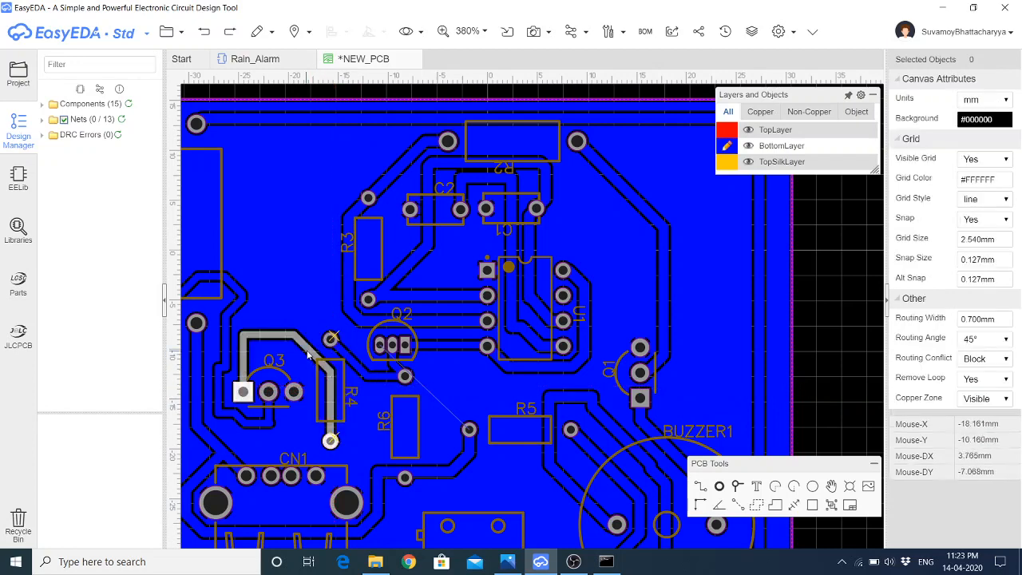
# Shift the R4_2 track's diagonal and vertical segments toward Q3, moving the vertical one about 1.5 mm off R4's centre line
pyautogui.moveTo(309, 350); pyautogui.dragTo(304, 363)
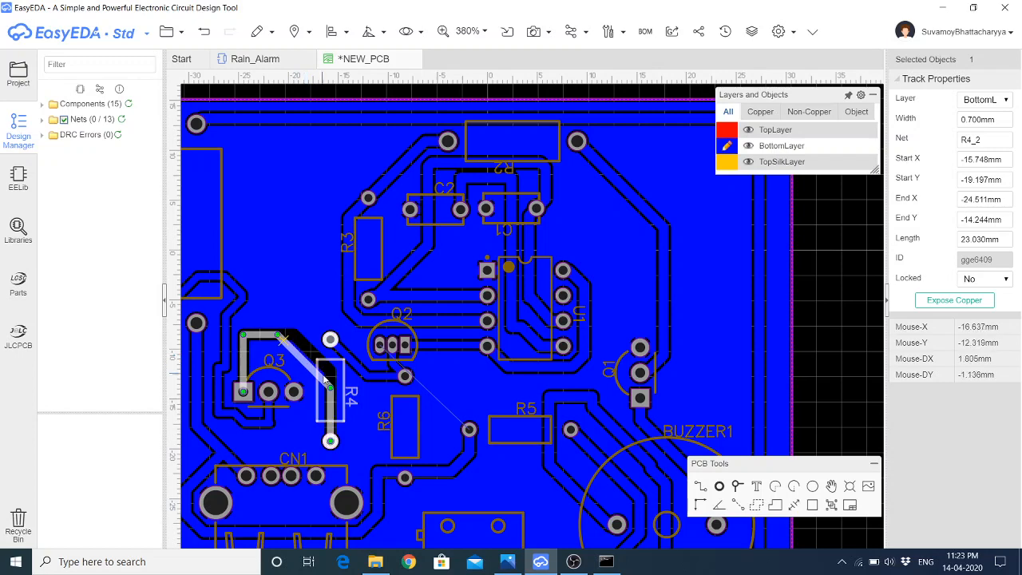
pyautogui.moveTo(330, 404); pyautogui.dragTo(316, 409)
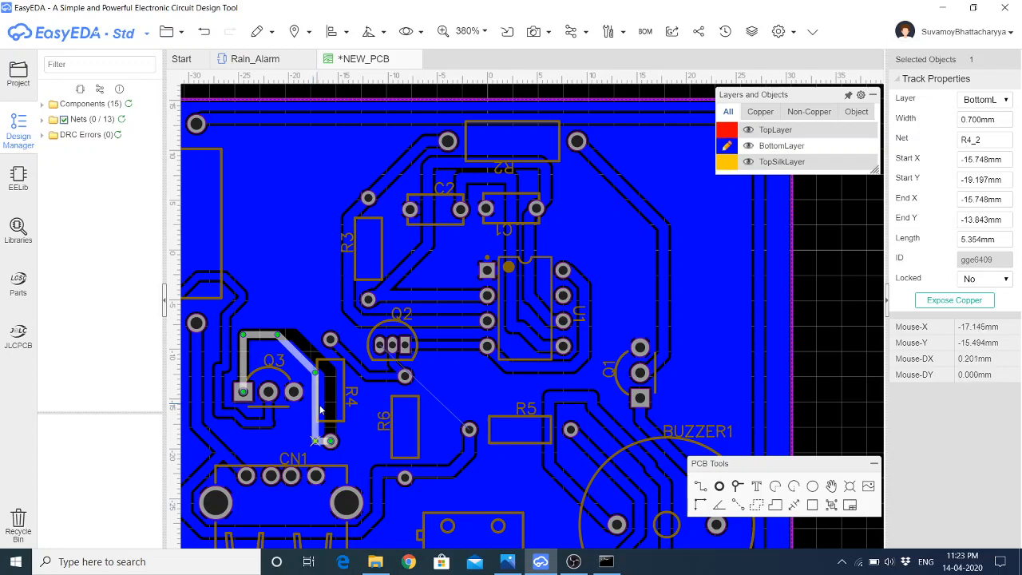
# Route a 0.7 mm track from R5's pad nearest R6 between R4's pads, around R4's upper pad, to Q2's pad farthest from U1
pyautogui.click(700, 488)
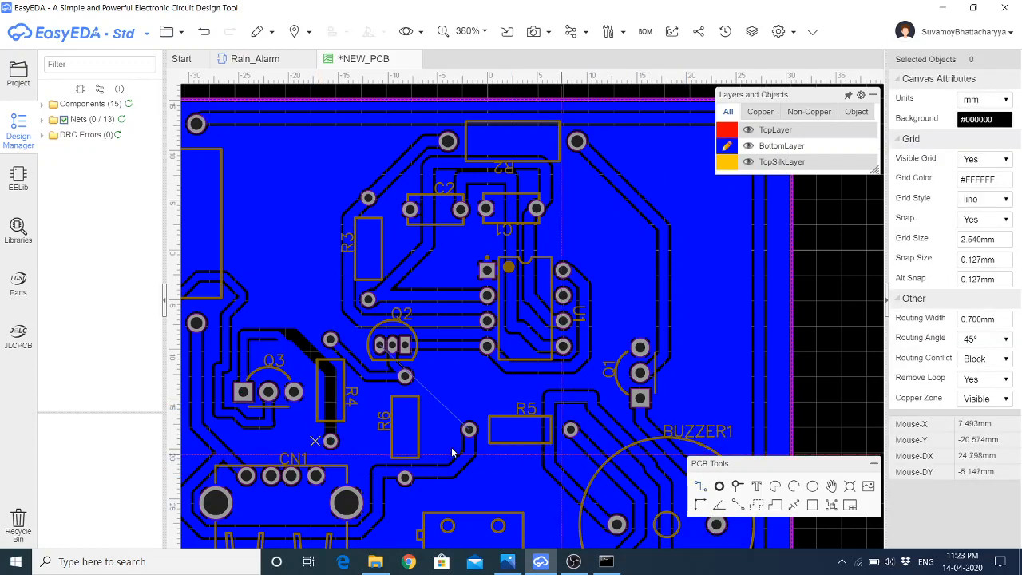
pyautogui.click(469, 429)
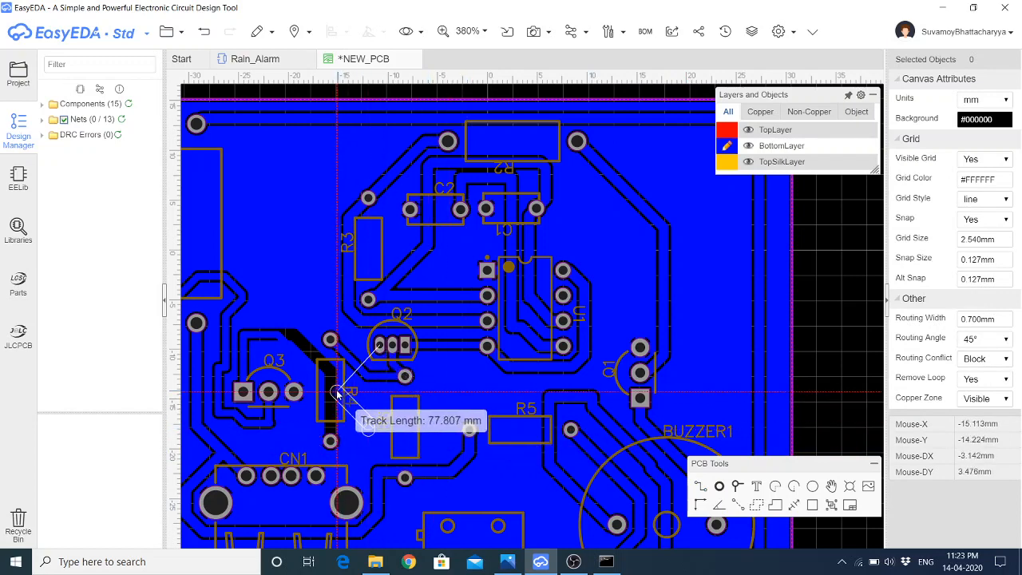
pyautogui.click(305, 343)
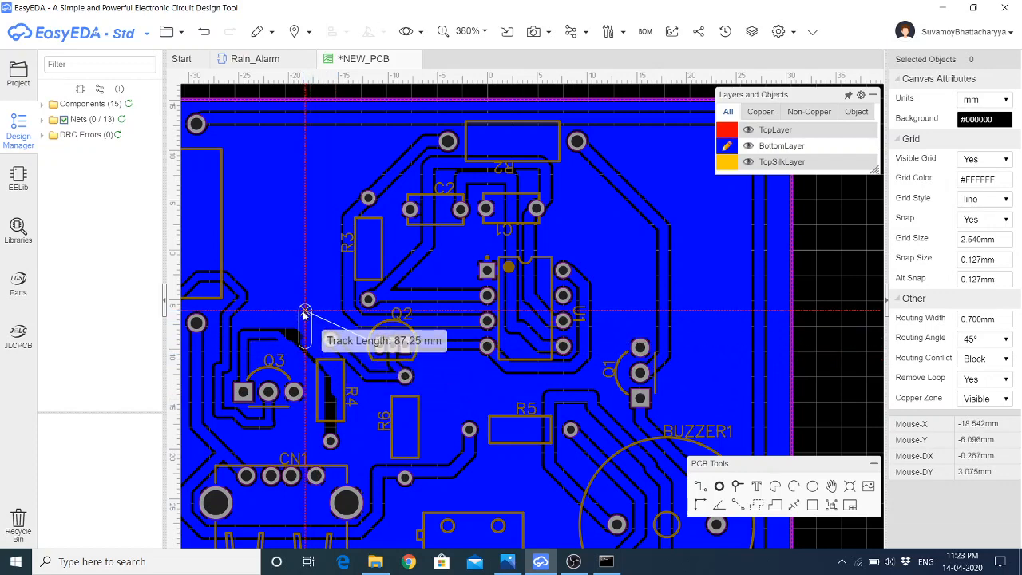
pyautogui.click(305, 310)
pyautogui.click(331, 311)
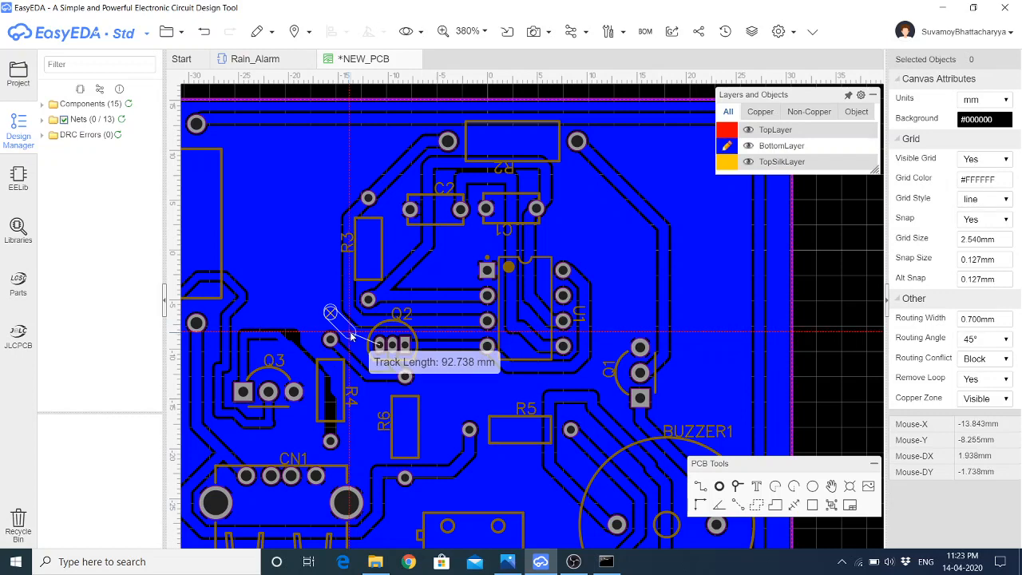
pyautogui.click(351, 337)
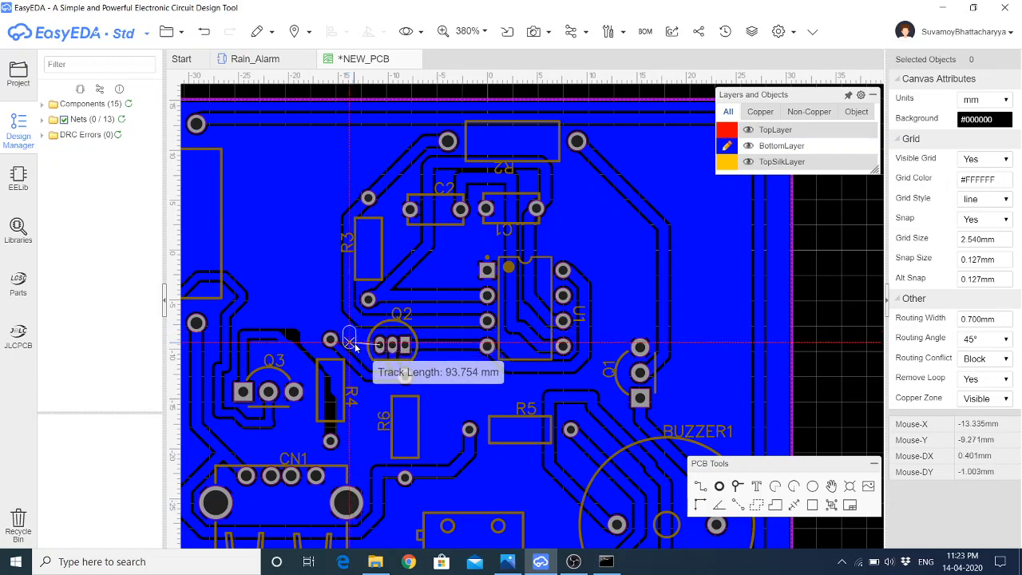
pyautogui.click(356, 344)
pyautogui.click(386, 345)
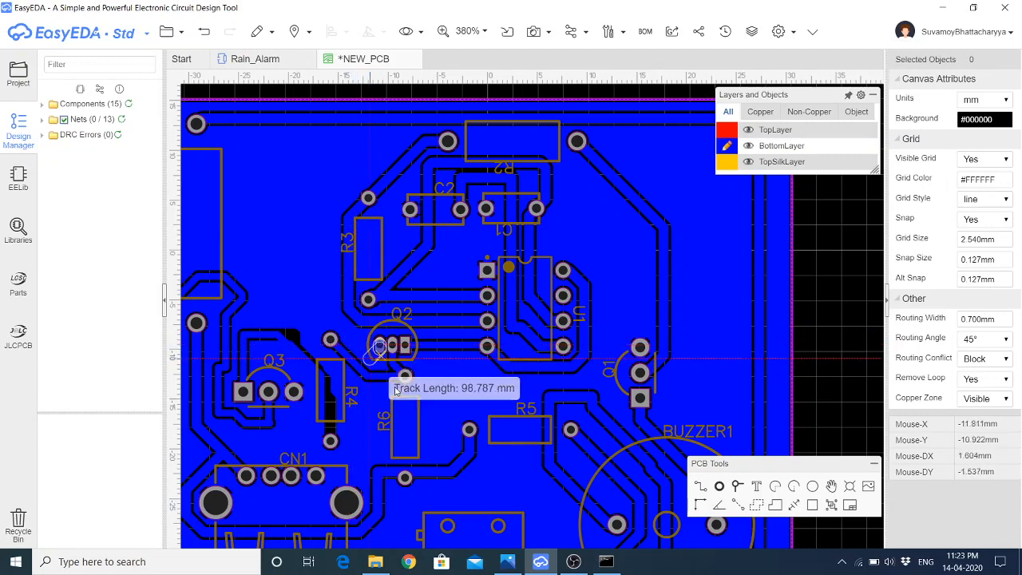
pyautogui.rightClick(406, 411)
pyautogui.rightClick(333, 383)
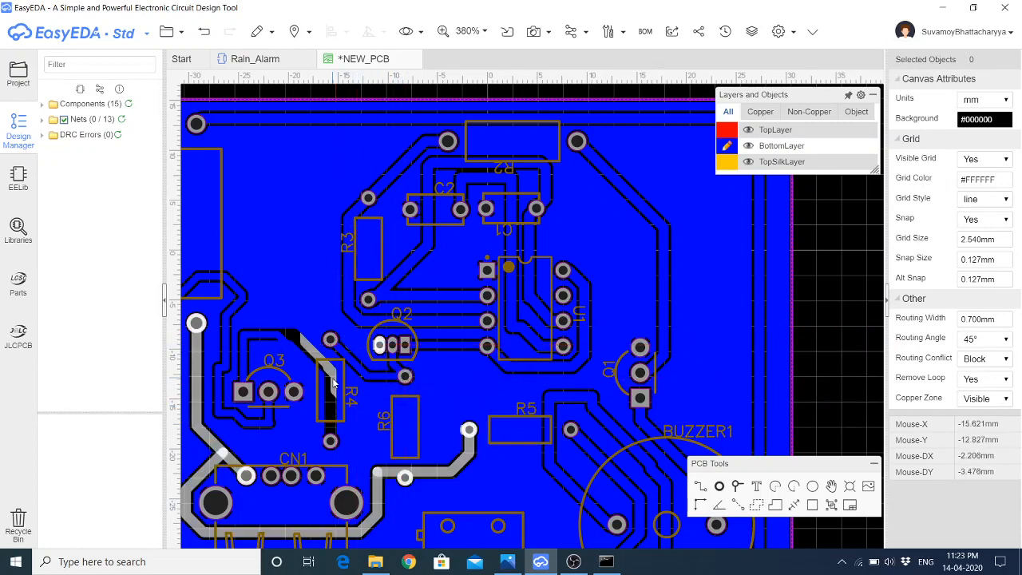
# Nudge R4 slightly down the board and rebuild all copper areas around the new Q2_3 track
pyautogui.moveTo(333, 382); pyautogui.dragTo(341, 374)
pyautogui.click(286, 156)
pyautogui.rightClick(286, 156)
pyautogui.moveTo(343, 280)
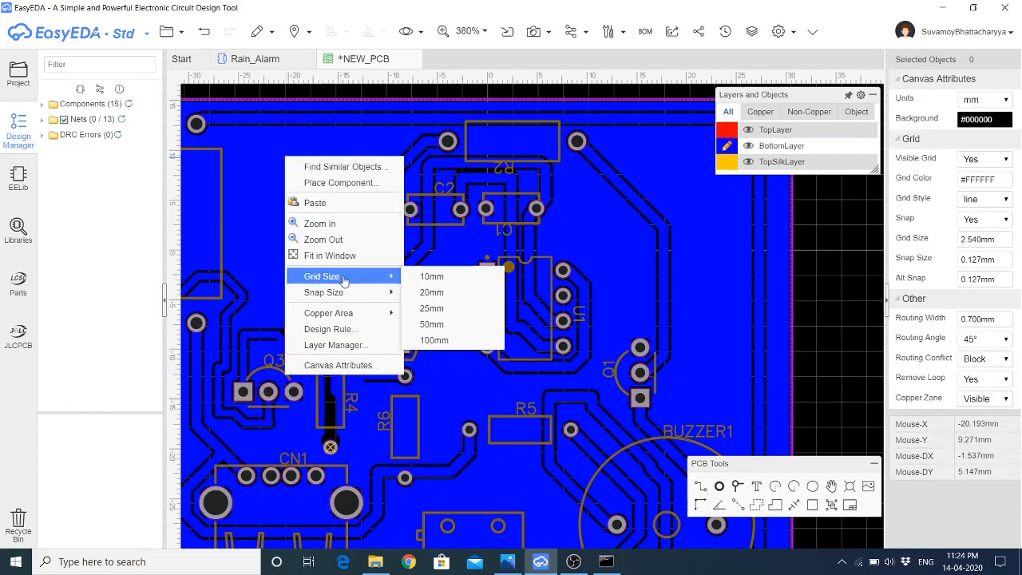
pyautogui.moveTo(387, 315)
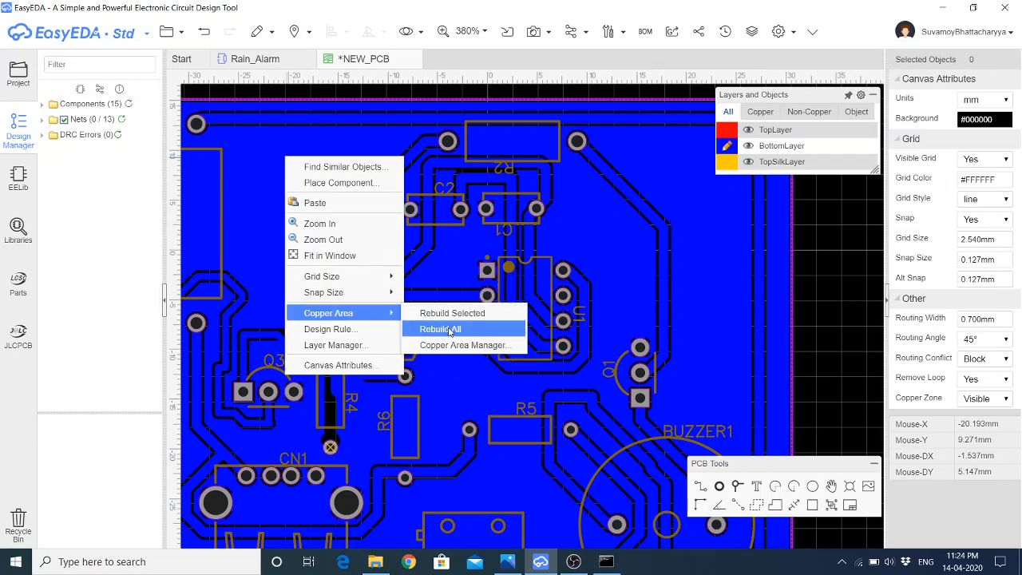
pyautogui.click(445, 328)
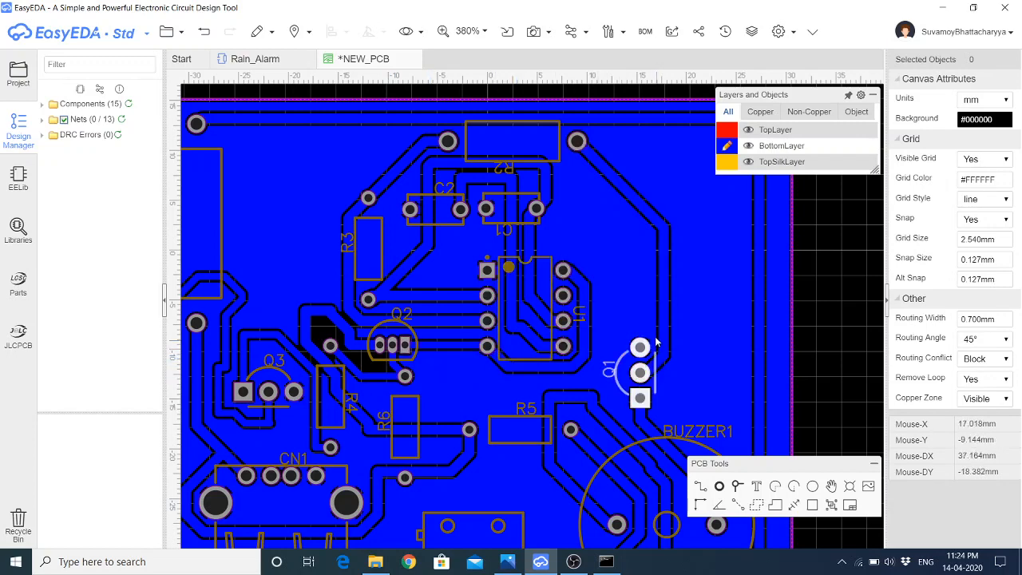
# Move the board outline's vertical edge on the buzzer side inward by about 1.4 mm
pyautogui.scroll(-3, 535, 232)
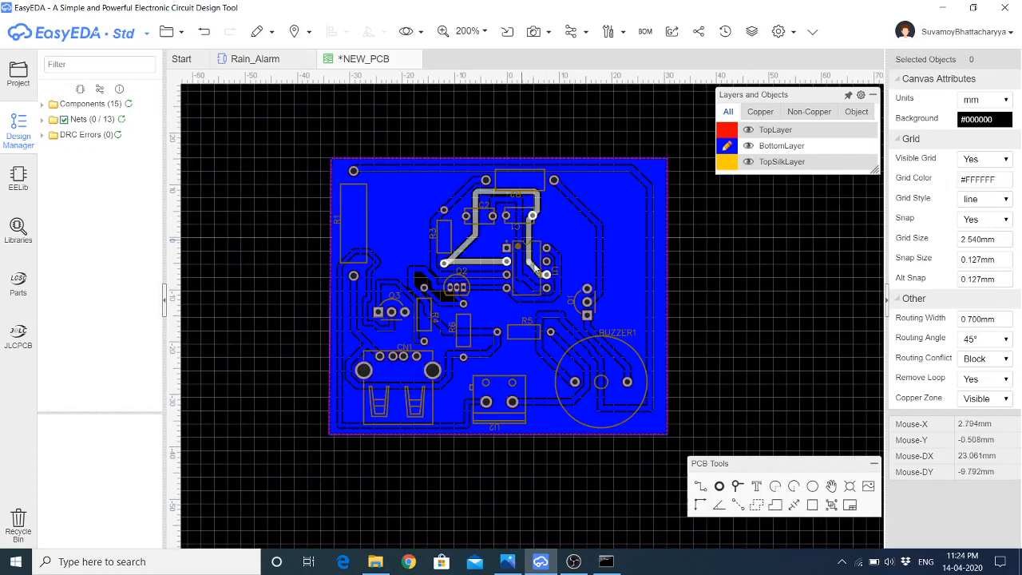
pyautogui.scroll(-2, 533, 304)
pyautogui.scroll(2, 533, 305)
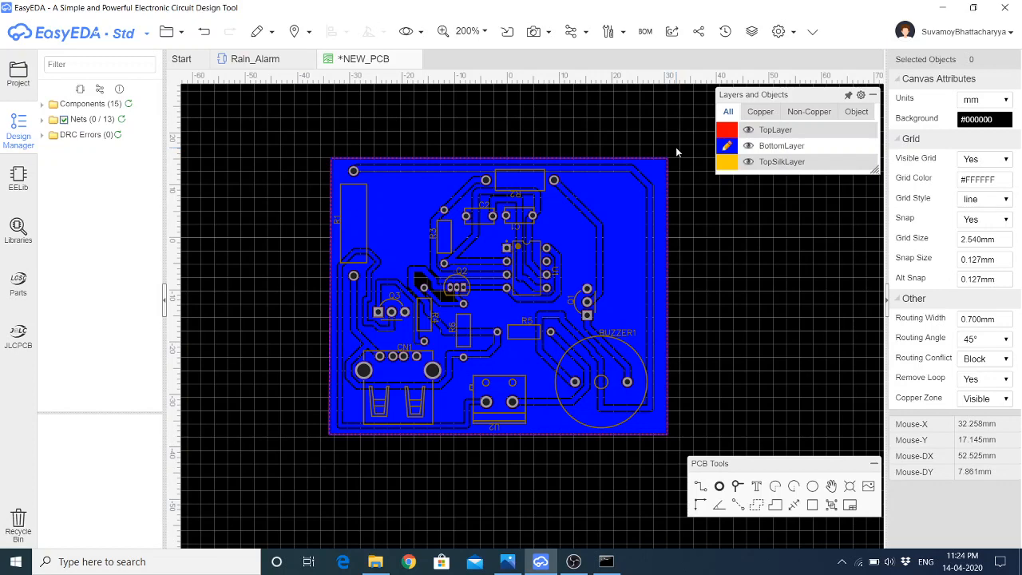
pyautogui.click(667, 195)
pyautogui.moveTo(667, 197); pyautogui.dragTo(659, 201)
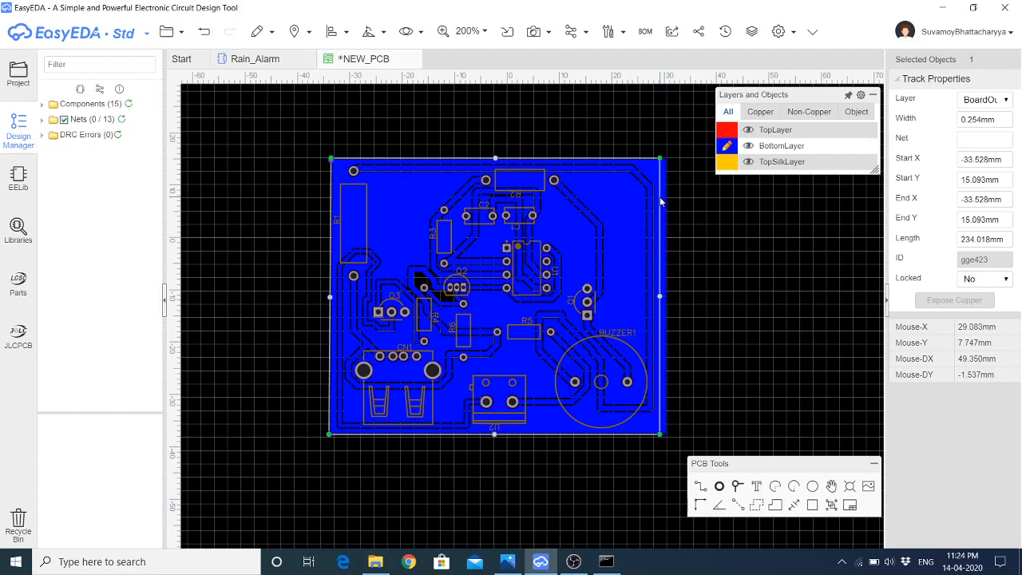
# Rebuild all copper areas to fit the narrowed board outline
pyautogui.click(685, 204)
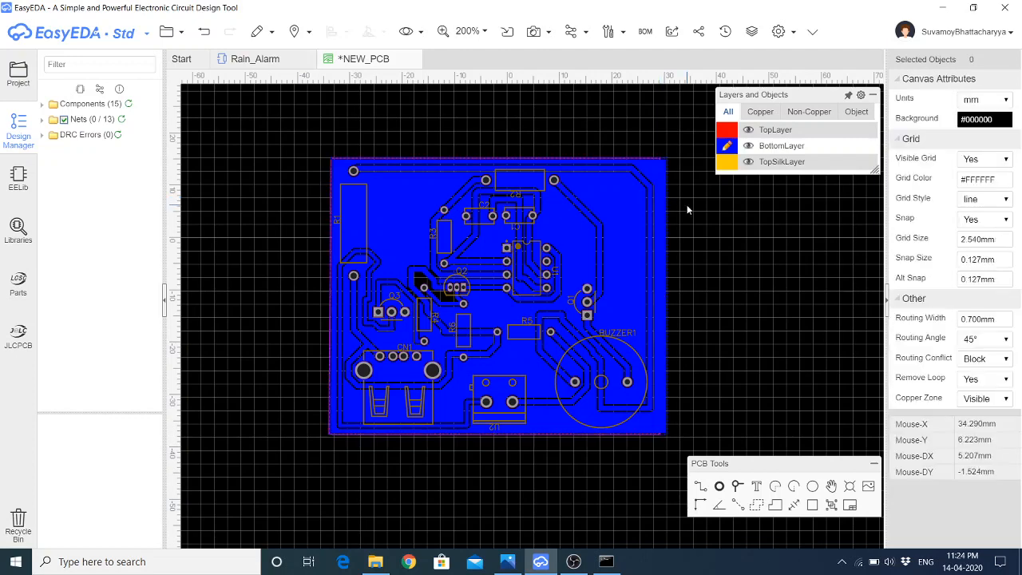
pyautogui.rightClick(405, 200)
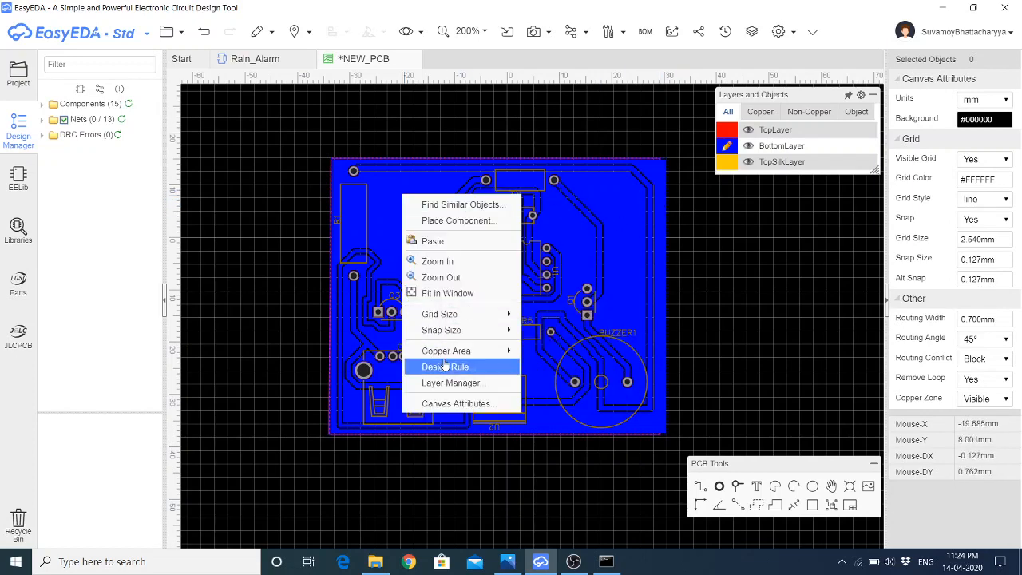
pyautogui.moveTo(463, 350)
pyautogui.click(585, 364)
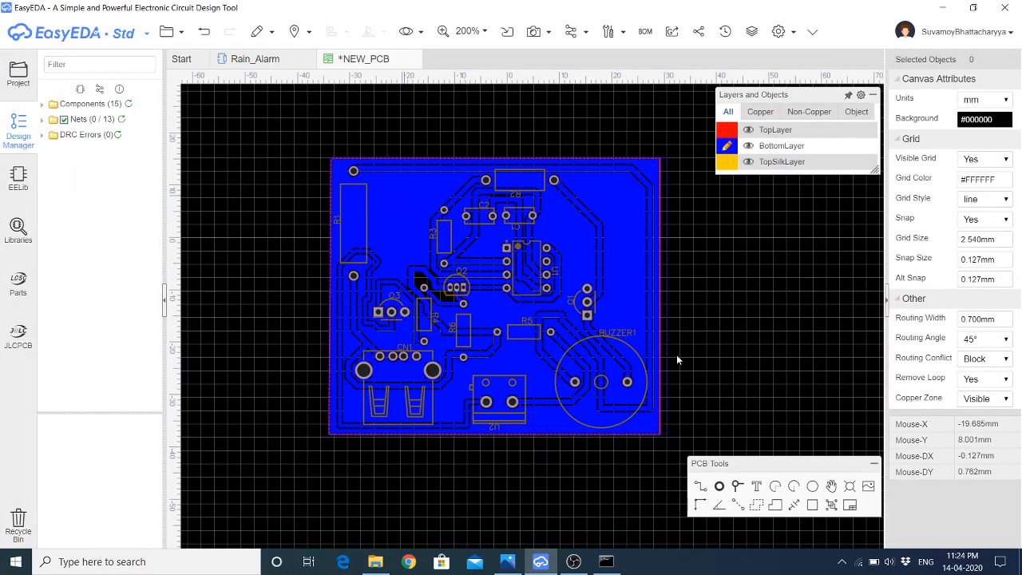
# Move the midpoint of the GND copper area's buzzer-side edge inward onto the board outline
pyautogui.click(667, 296)
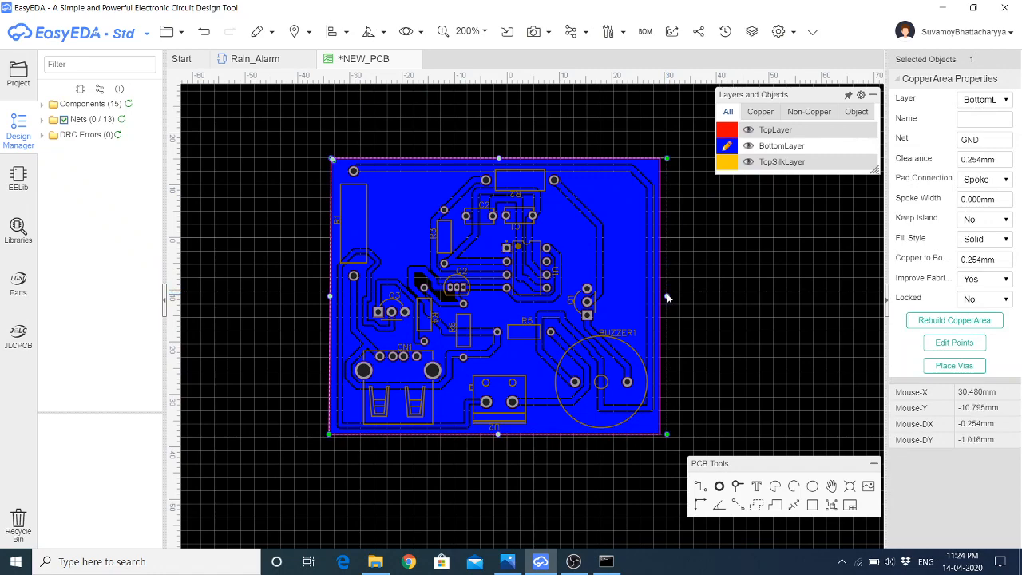
pyautogui.moveTo(667, 297); pyautogui.dragTo(661, 295)
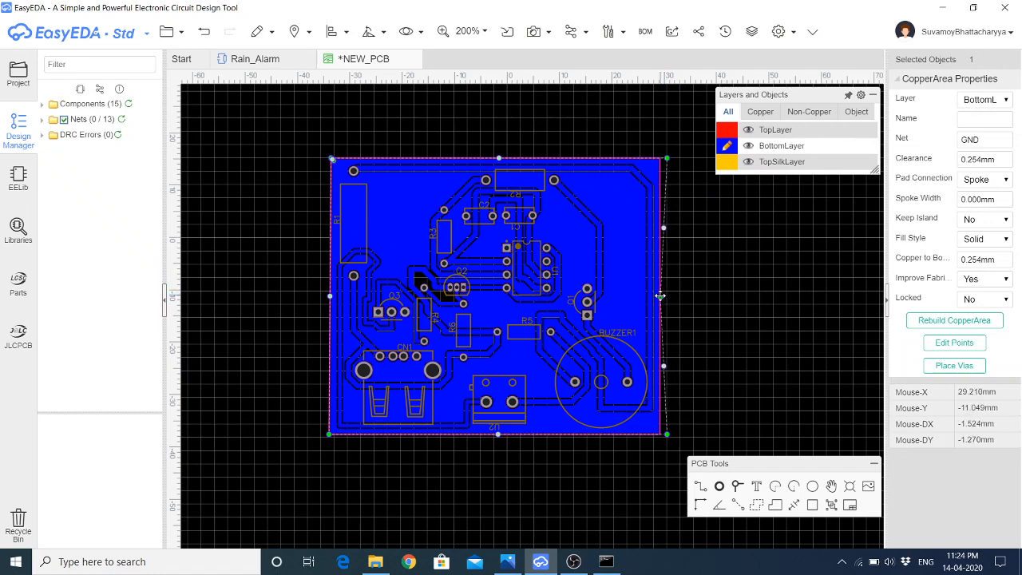
pyautogui.scroll(5, 660, 295)
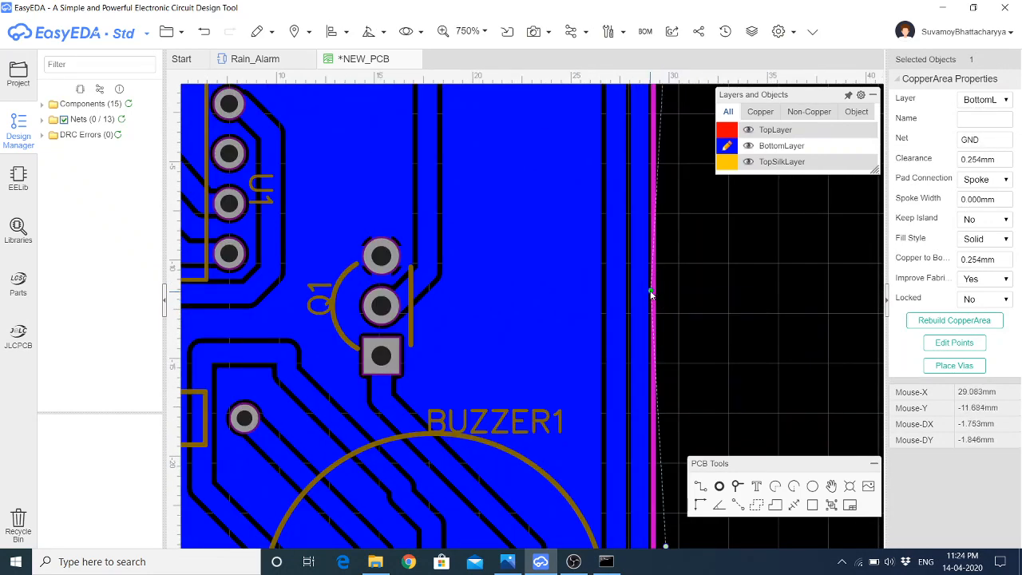
pyautogui.scroll(4, 650, 295)
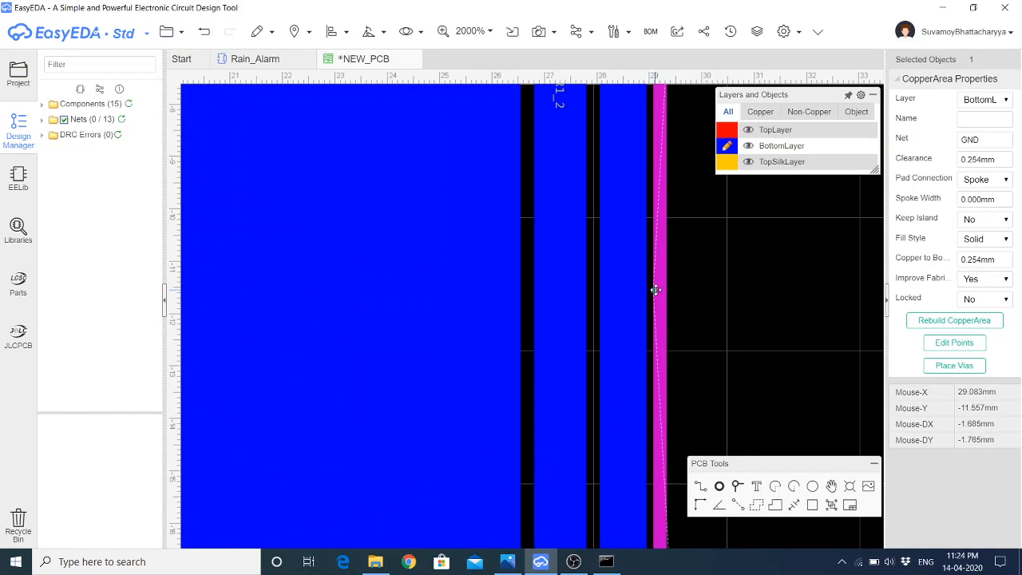
pyautogui.moveTo(655, 290); pyautogui.dragTo(656, 290)
pyautogui.scroll(-10, 700, 319)
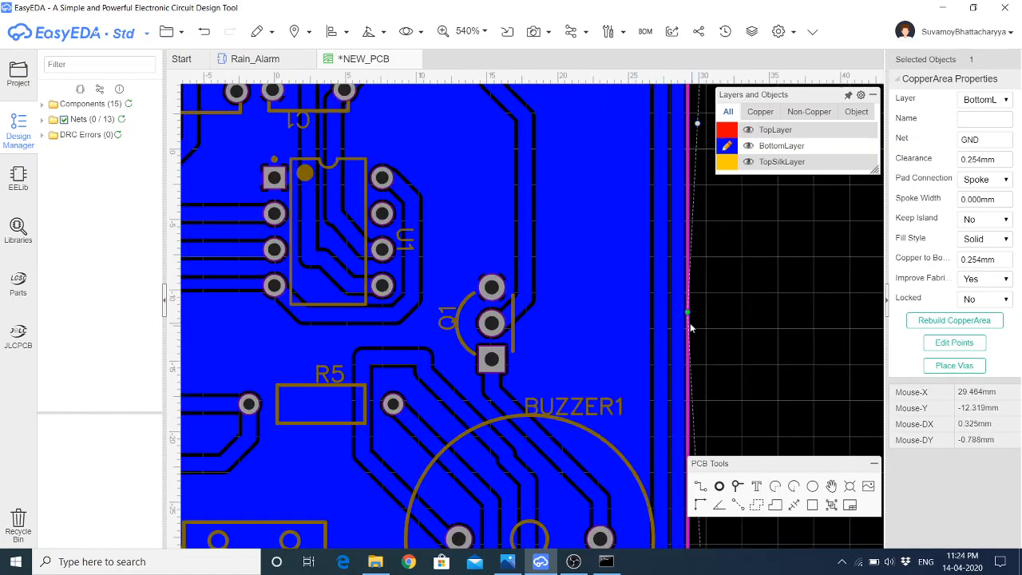
# Move the upper and lower corners of the GND copper area's buzzer-side edge inward onto the board outline's corners
pyautogui.scroll(8, 657, 181)
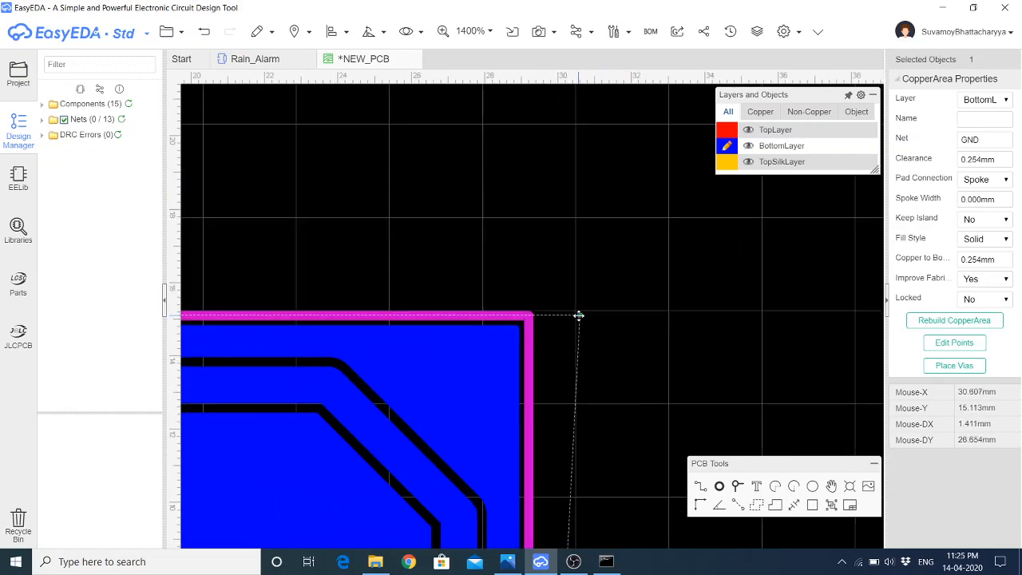
pyautogui.moveTo(578, 315); pyautogui.dragTo(527, 313)
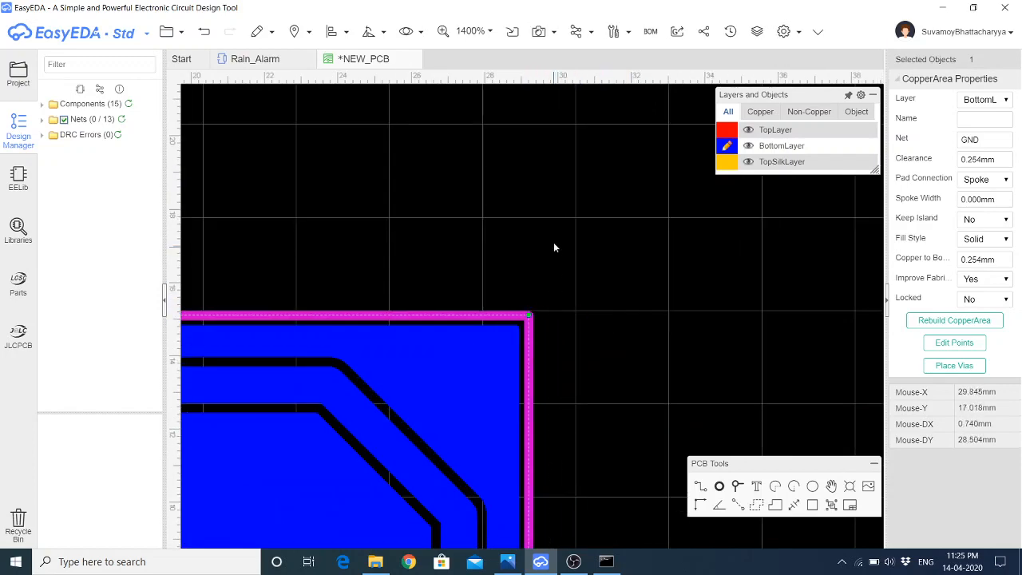
pyautogui.scroll(-5, 554, 241)
pyautogui.scroll(-2, 551, 478)
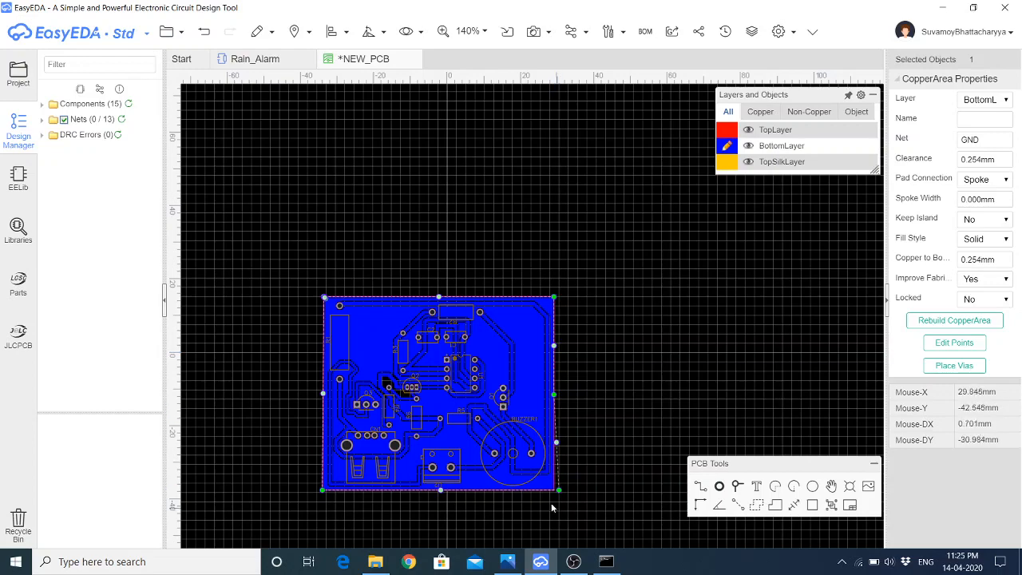
pyautogui.scroll(5, 550, 502)
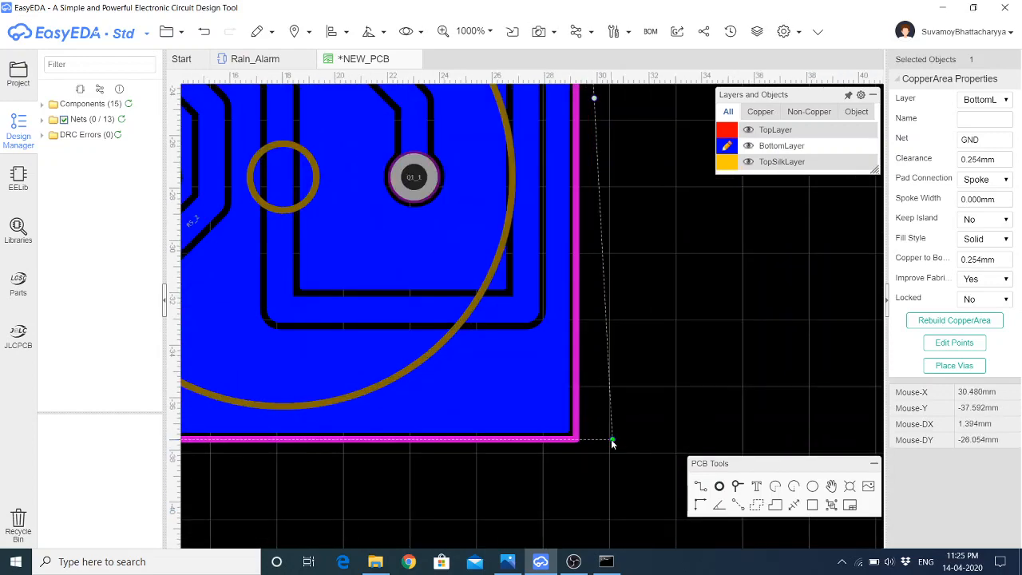
pyautogui.moveTo(611, 442); pyautogui.dragTo(573, 439)
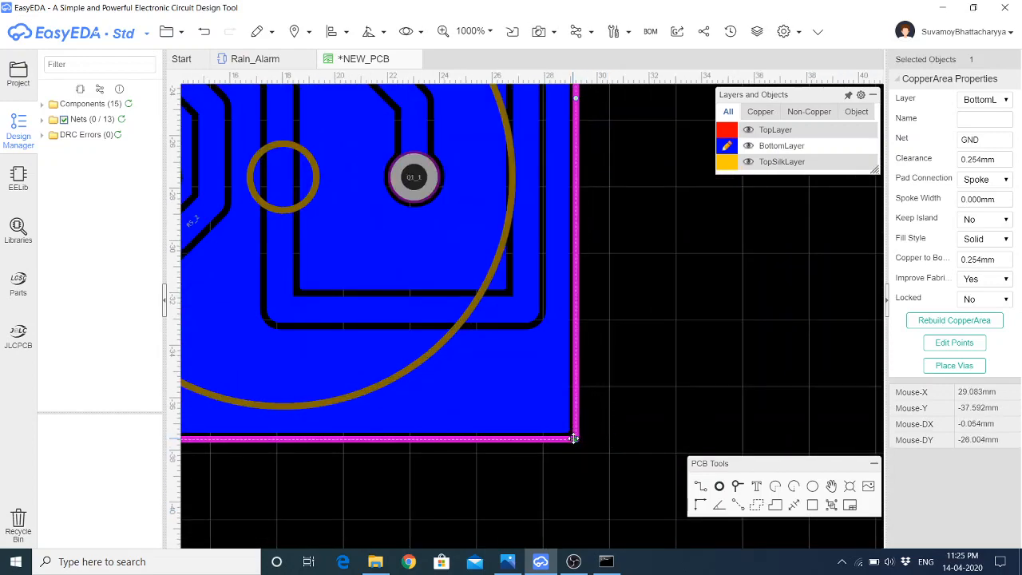
pyautogui.scroll(3, 569, 443)
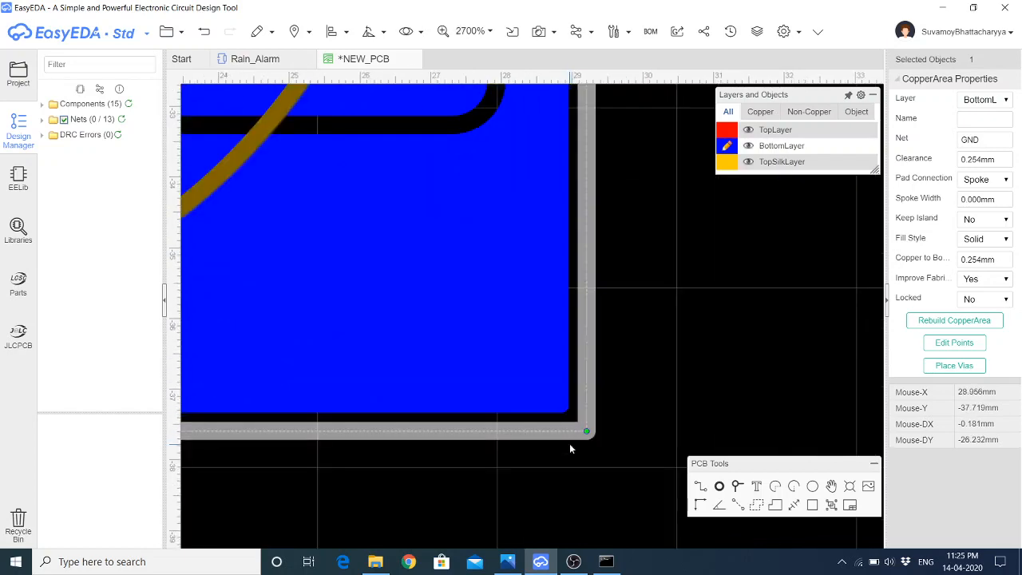
pyautogui.click(655, 397)
# Rebuild all copper areas with the GND area's buzzer-side boundary fitted to the board outline
pyautogui.scroll(-10, 670, 442)
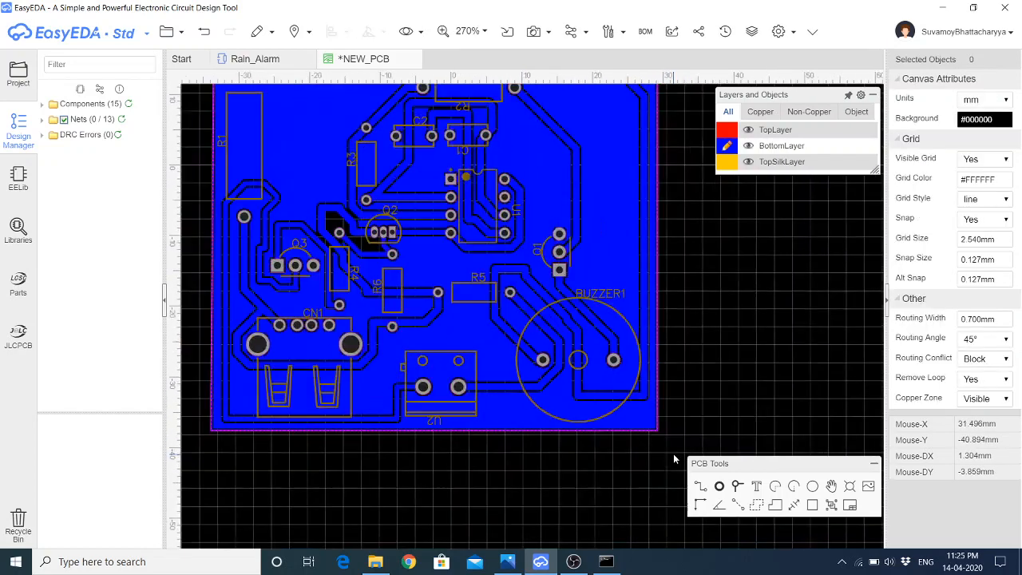
pyautogui.rightClick(482, 270)
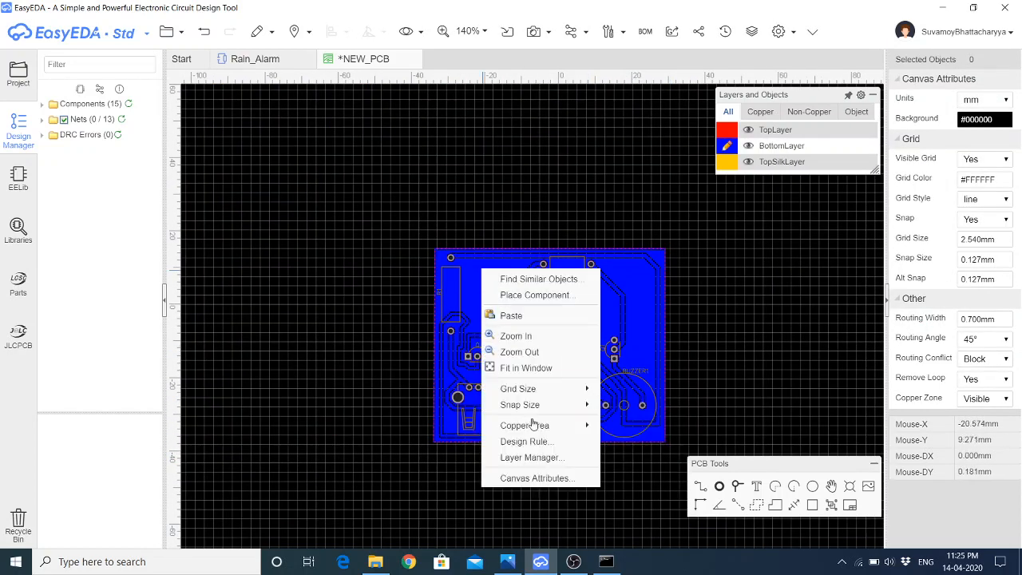
pyautogui.moveTo(535, 425)
pyautogui.click(634, 441)
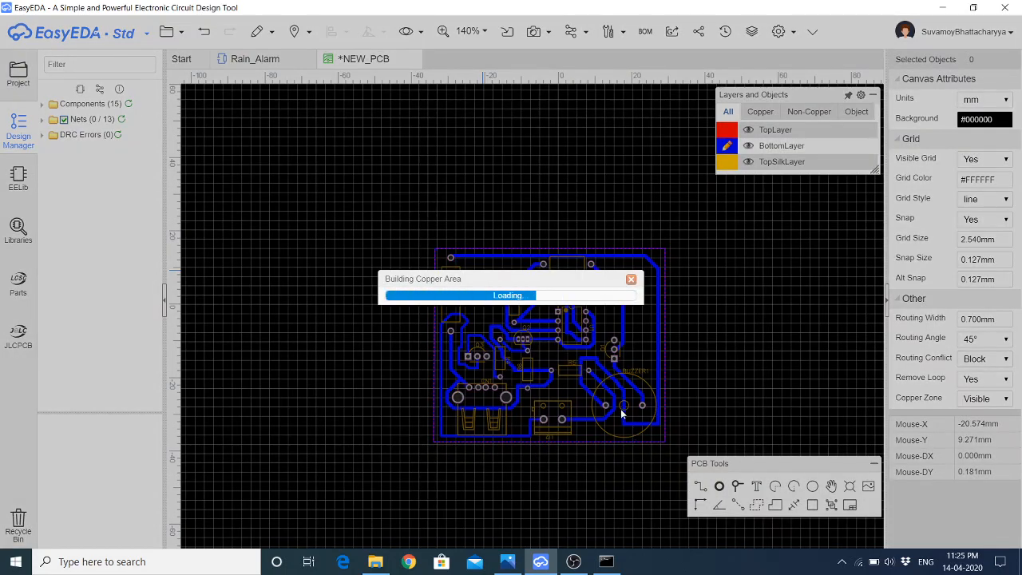
# Set the width of the Q2_3 track looping around R4's upper pad to 0.8 mm
pyautogui.scroll(2, 503, 405)
pyautogui.scroll(5, 502, 405)
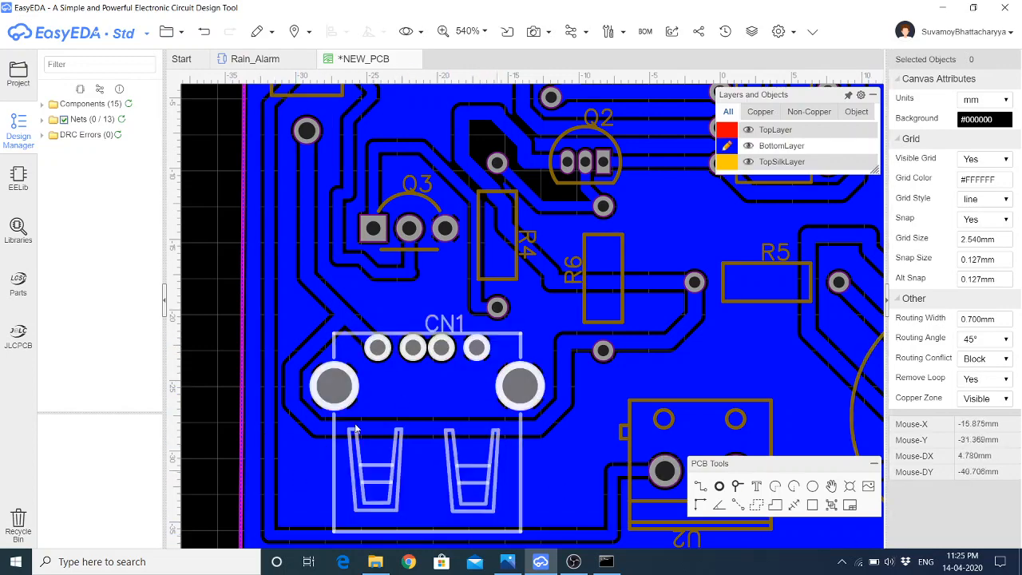
pyautogui.scroll(-5, 351, 422)
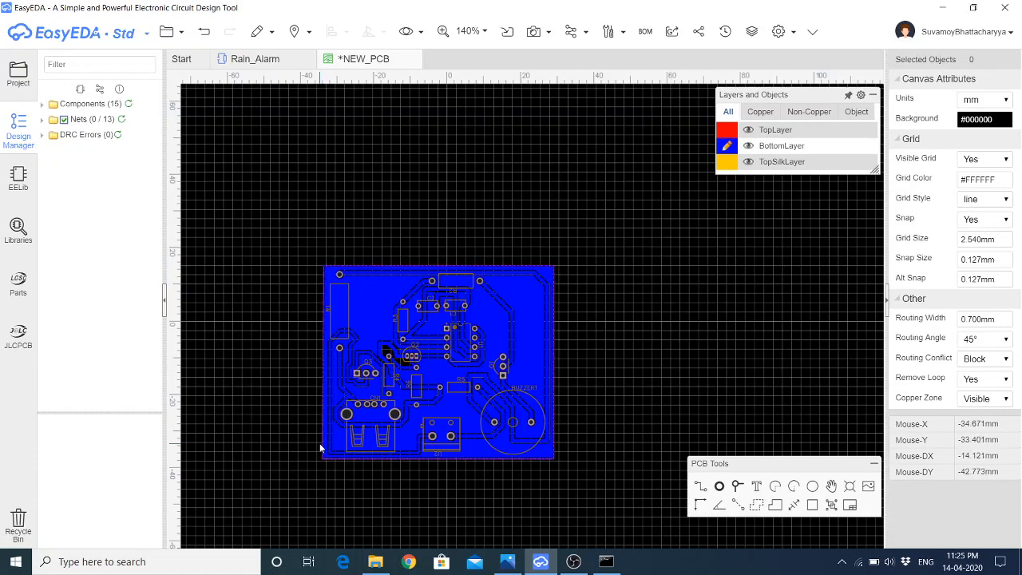
pyautogui.scroll(2, 469, 436)
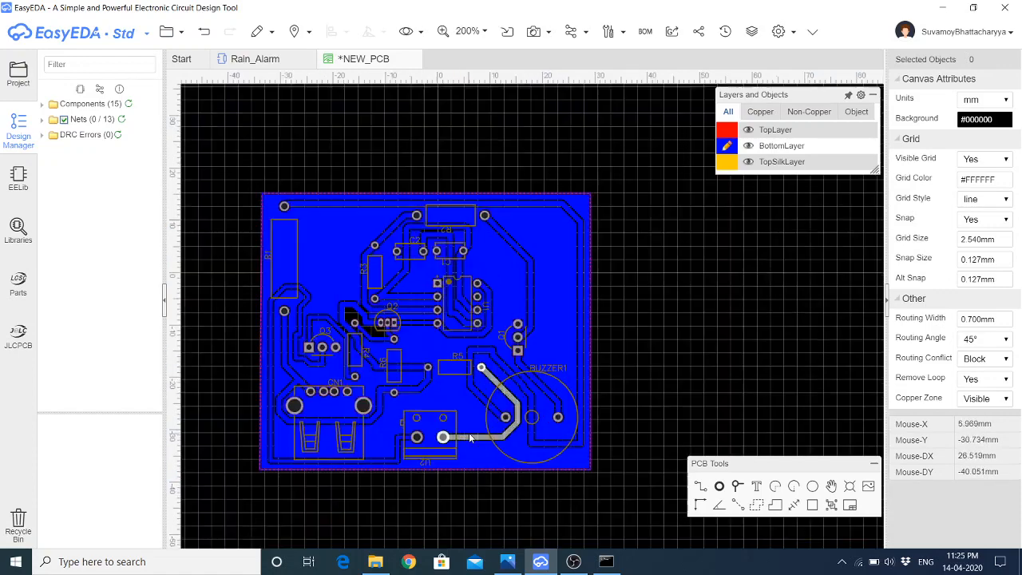
pyautogui.scroll(3, 347, 309)
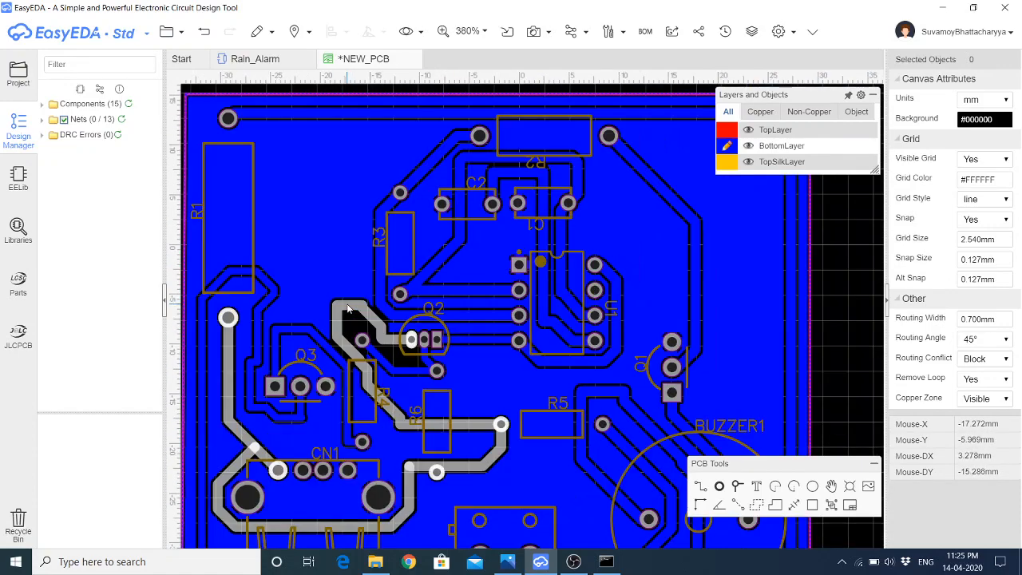
pyautogui.scroll(2, 347, 309)
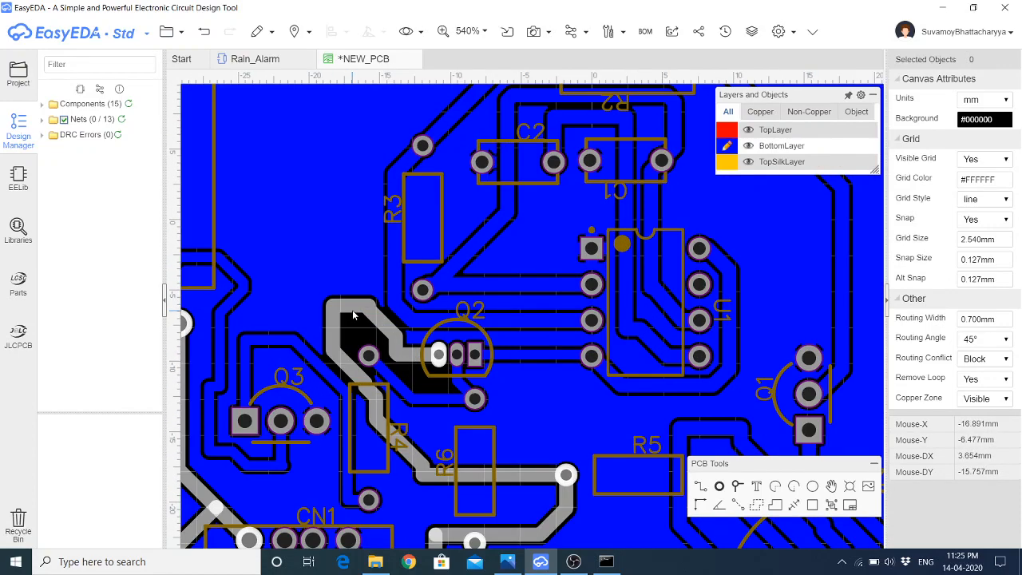
pyautogui.click(377, 420)
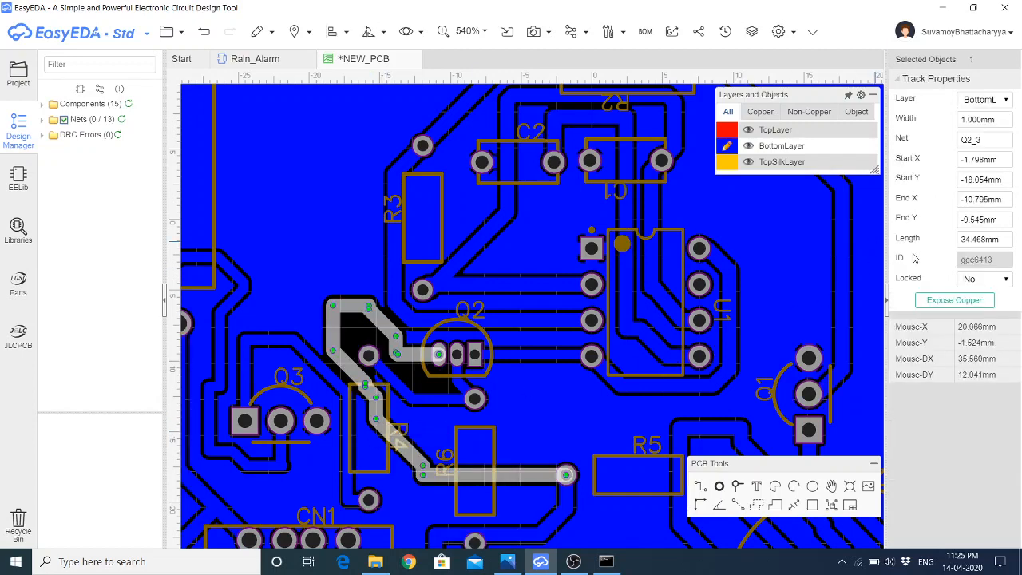
pyautogui.click(973, 120)
pyautogui.write('0.3')
pyautogui.press('Return')
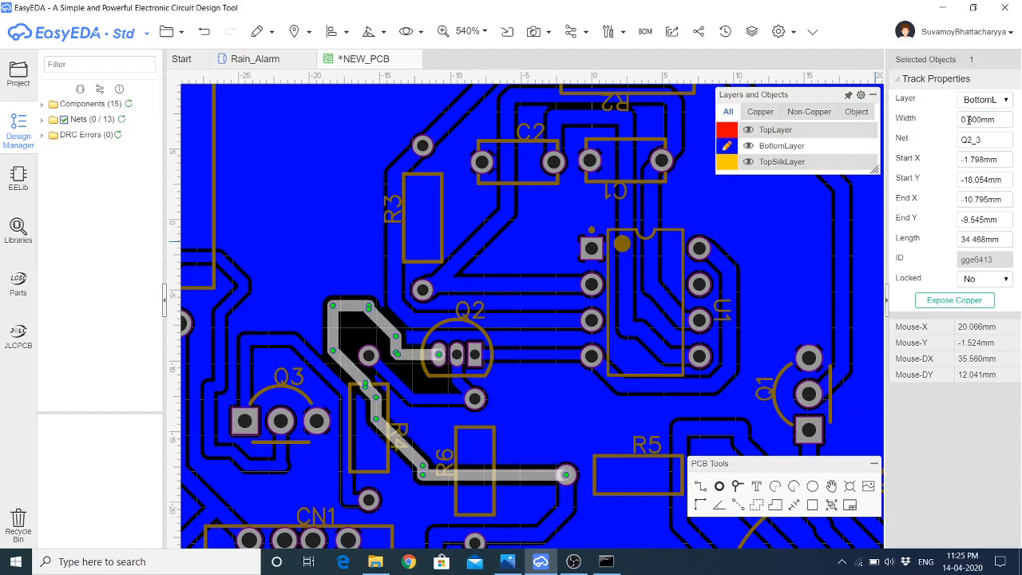
pyautogui.click(294, 118)
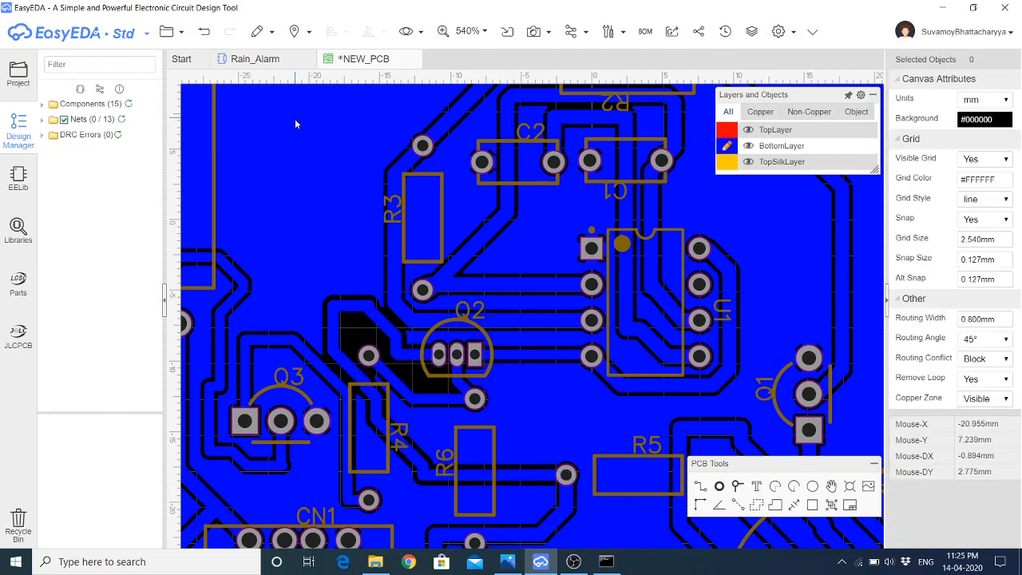
# Rebuild all copper areas around the 0.8 mm Q2_3 track
pyautogui.rightClick(295, 119)
pyautogui.moveTo(355, 276)
pyautogui.click(460, 290)
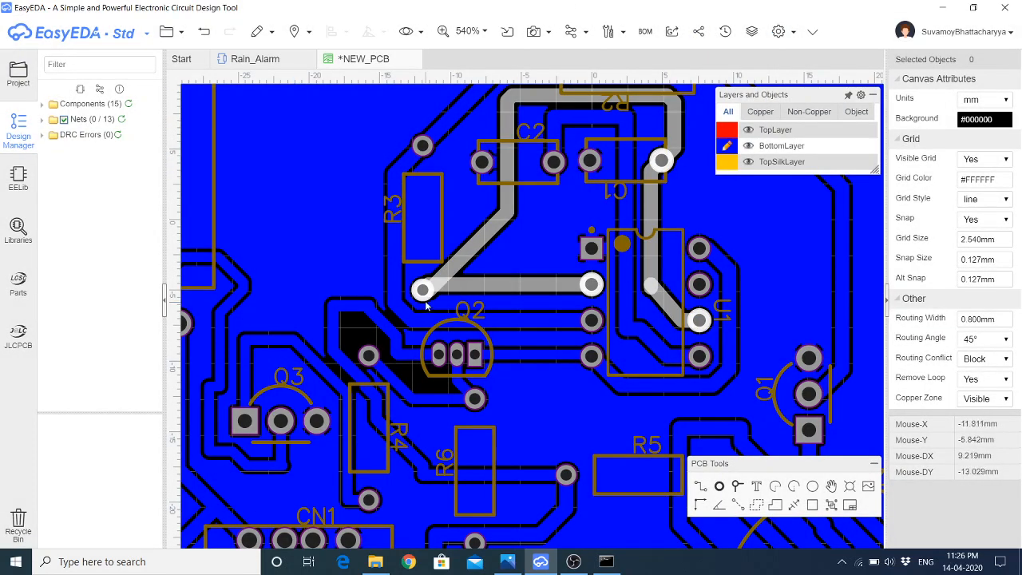
# Nudge the Q2_3 track's diagonal segment below R4's upper pad away from the pad and rebuild all copper areas
pyautogui.click(361, 384)
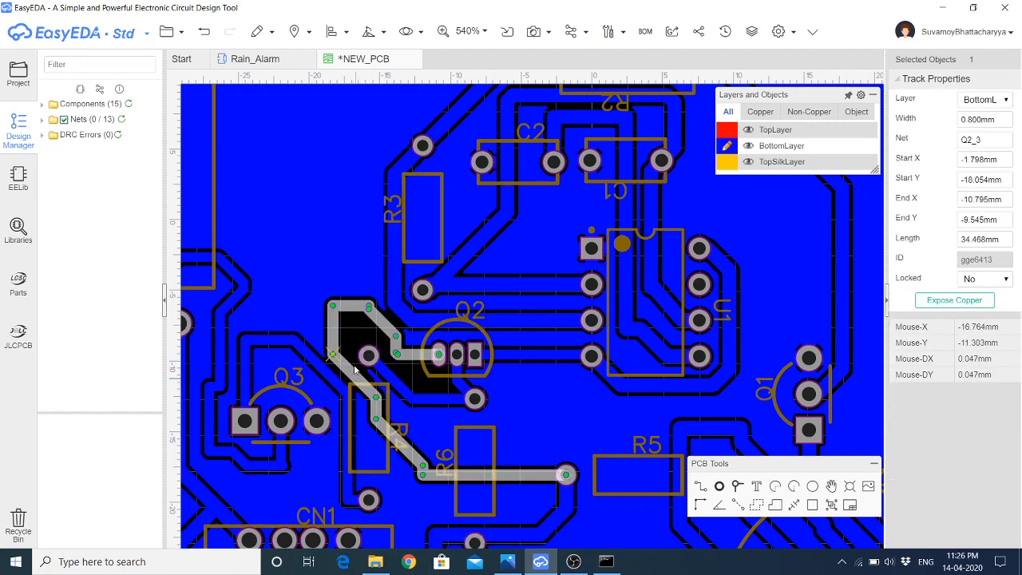
pyautogui.rightClick(317, 165)
pyautogui.moveTo(399, 319)
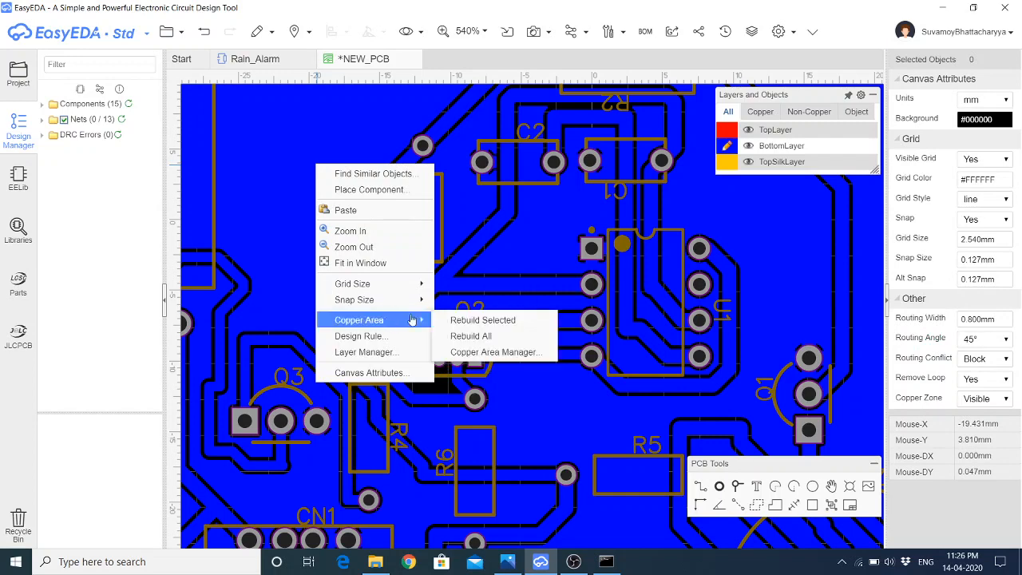
pyautogui.click(467, 334)
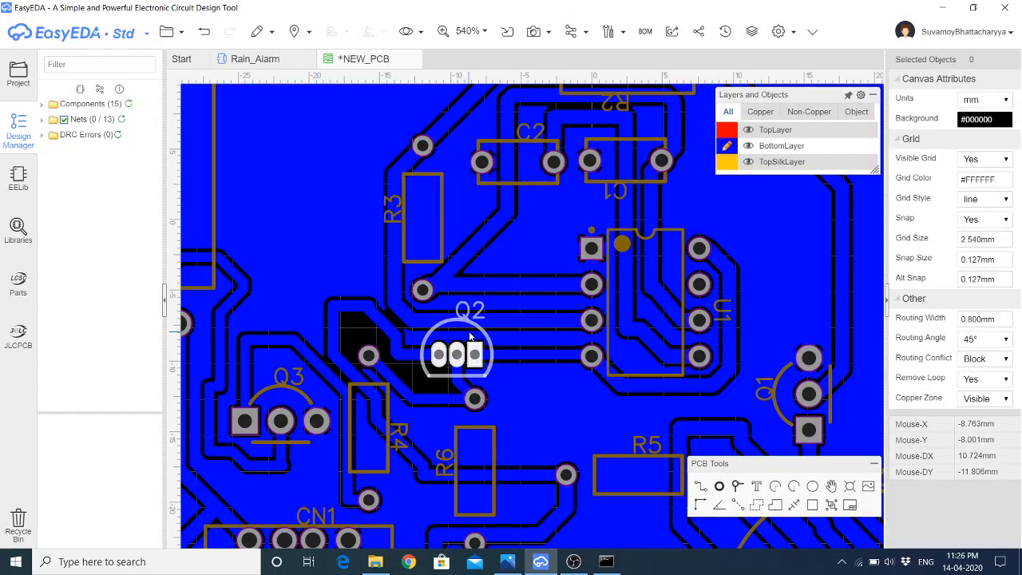
# Shift the R4_2 track's diagonal segment slightly towards Q3 and the adjacent Q2_3 diagonal further from R4's upper pad
pyautogui.click(372, 401)
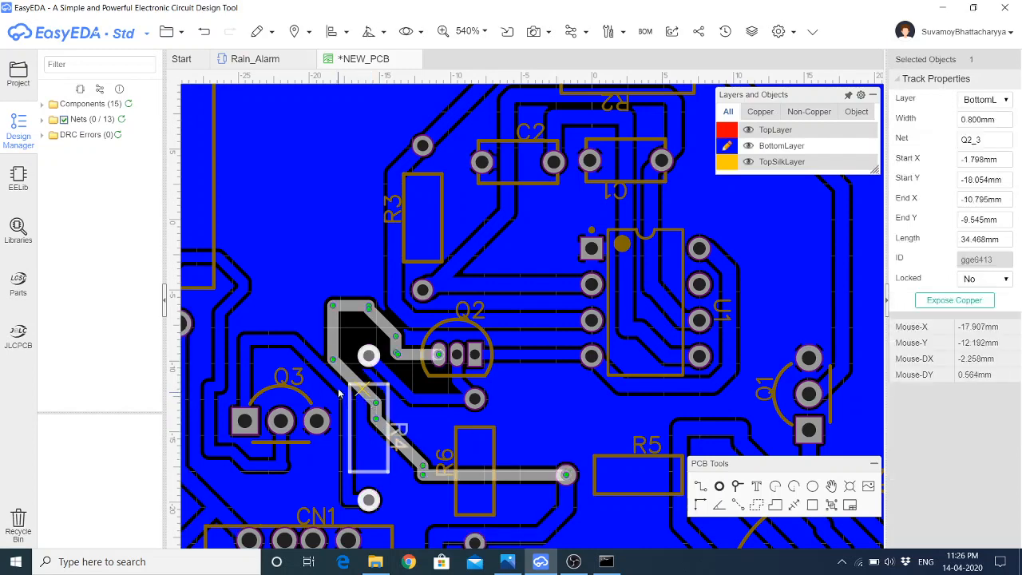
pyautogui.click(340, 396)
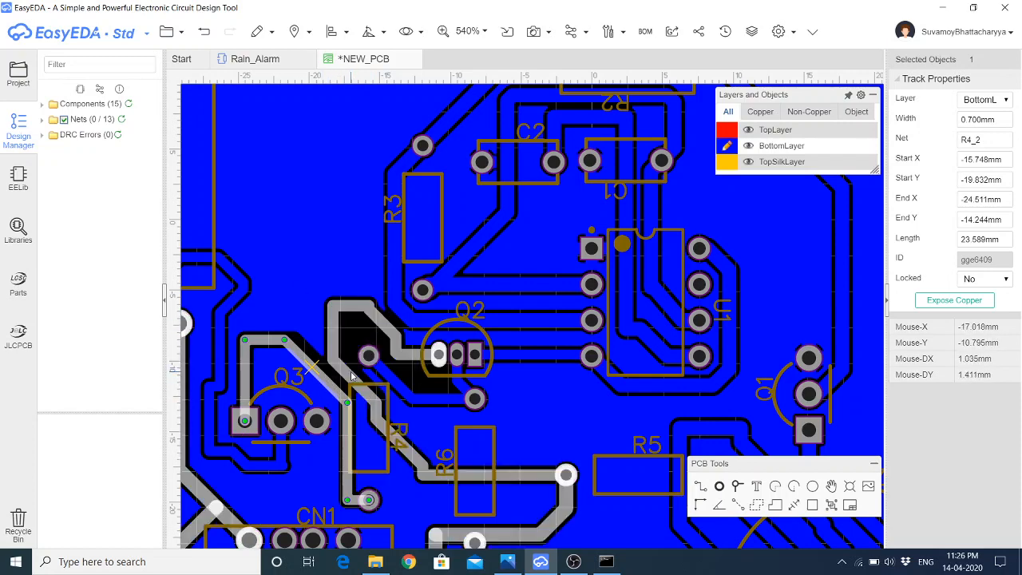
pyautogui.press('Delete')
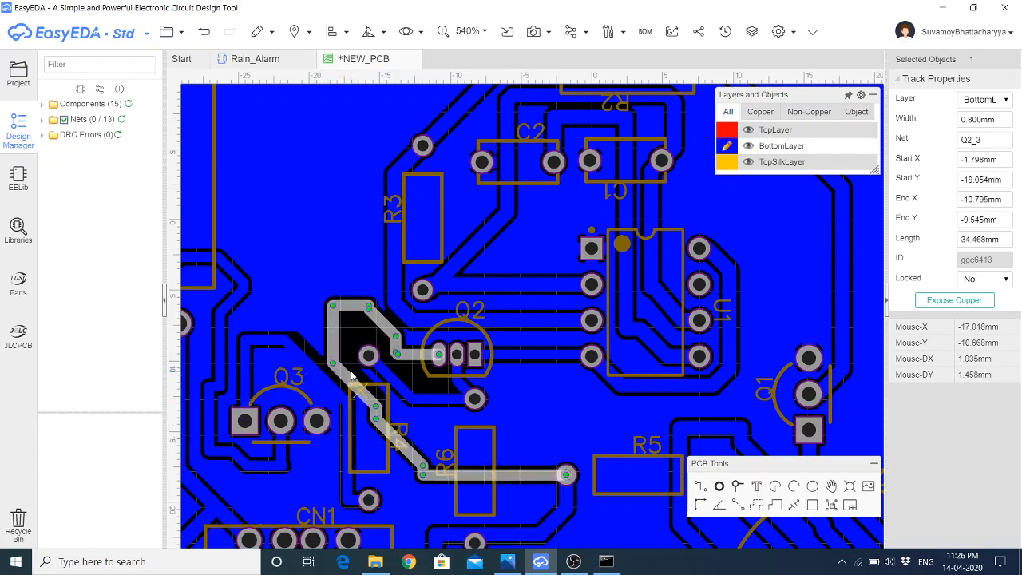
pyautogui.click(351, 375)
pyautogui.click(302, 222)
# Rebuild all copper areas around the shifted R4_2 and Q2_3 tracks
pyautogui.rightClick(302, 222)
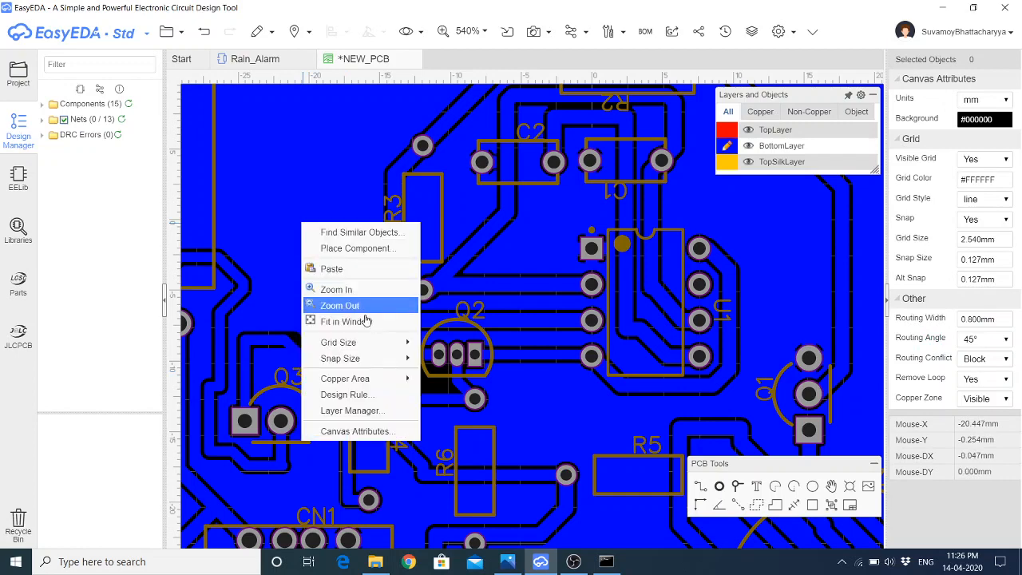
pyautogui.moveTo(379, 358)
pyautogui.moveTo(387, 379)
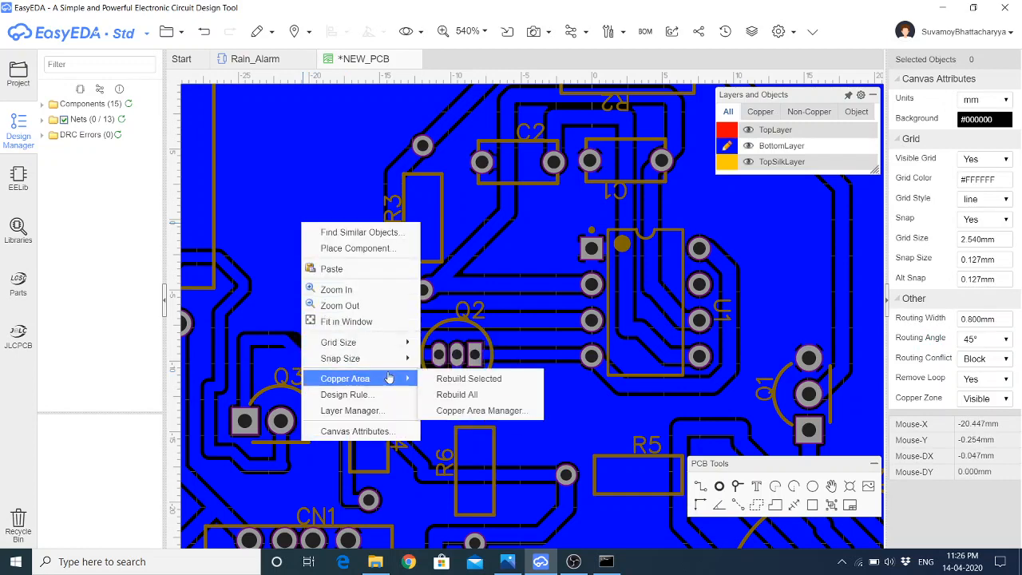
pyautogui.click(445, 394)
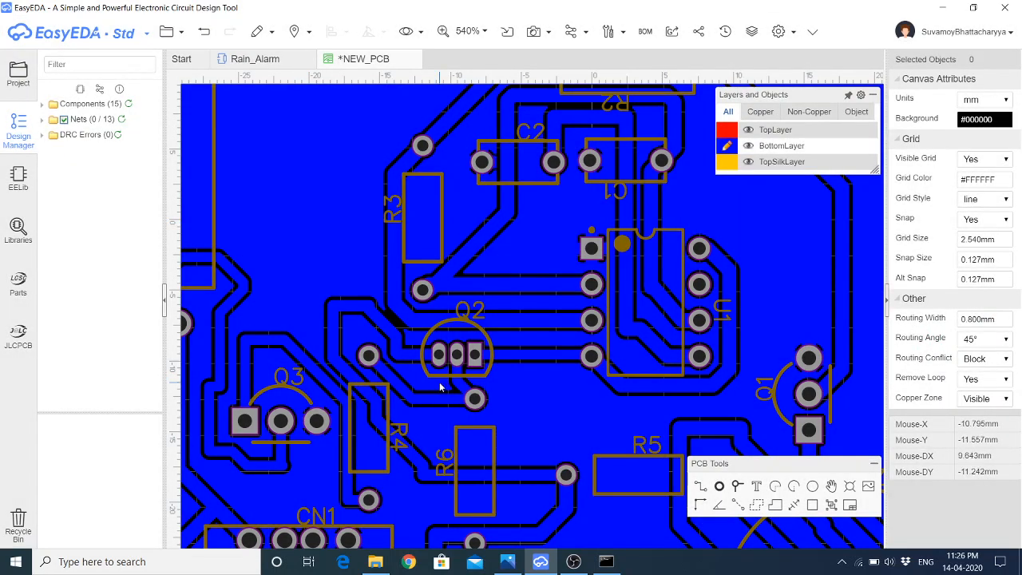
# Shift the Q2_3 track's diagonal segment beside Q2 away from the neighbouring U1_3 track and rebuild all copper areas
pyautogui.click(386, 329)
pyautogui.click(377, 325)
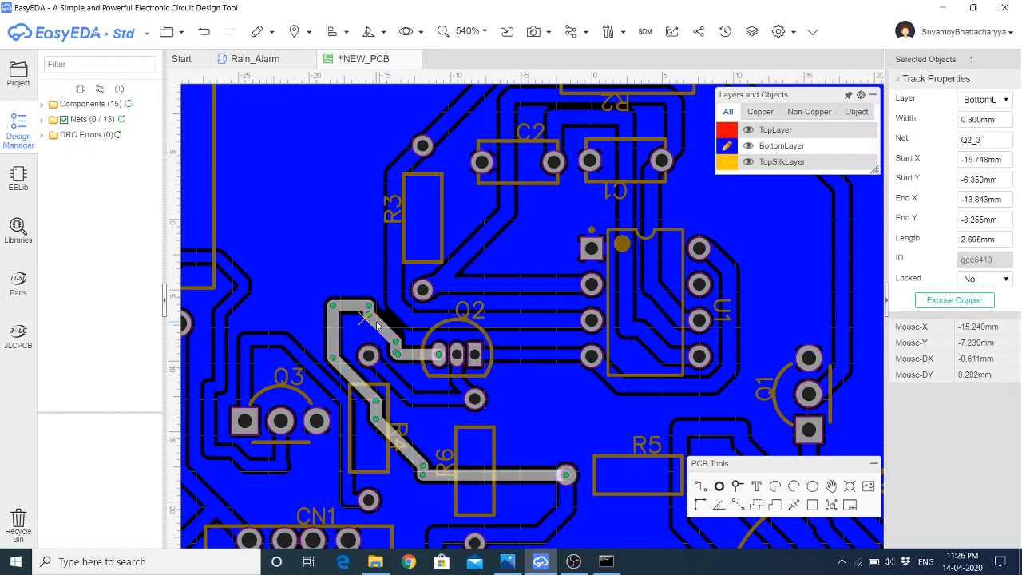
pyautogui.rightClick(365, 313)
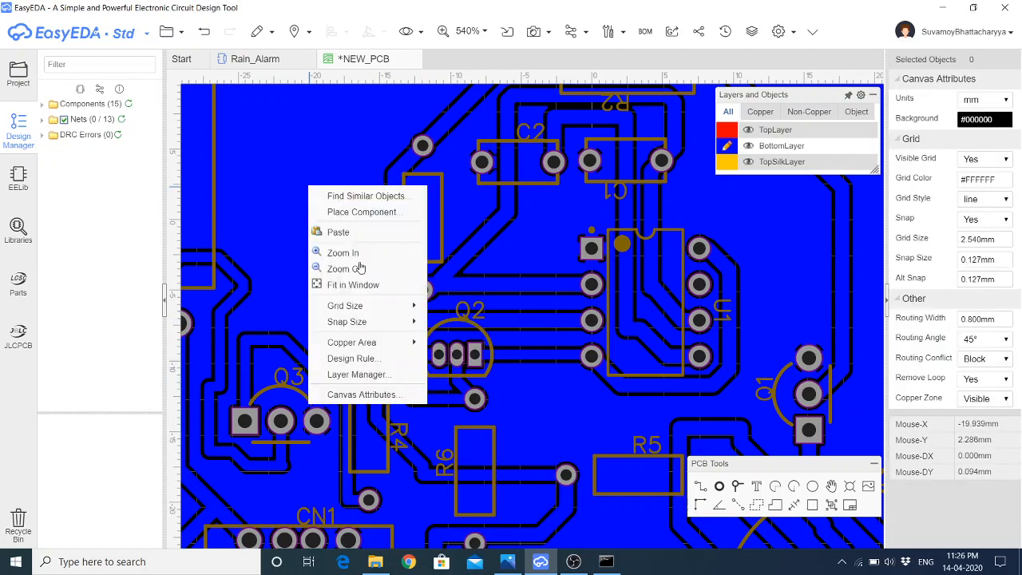
pyautogui.moveTo(386, 308)
pyautogui.moveTo(382, 343)
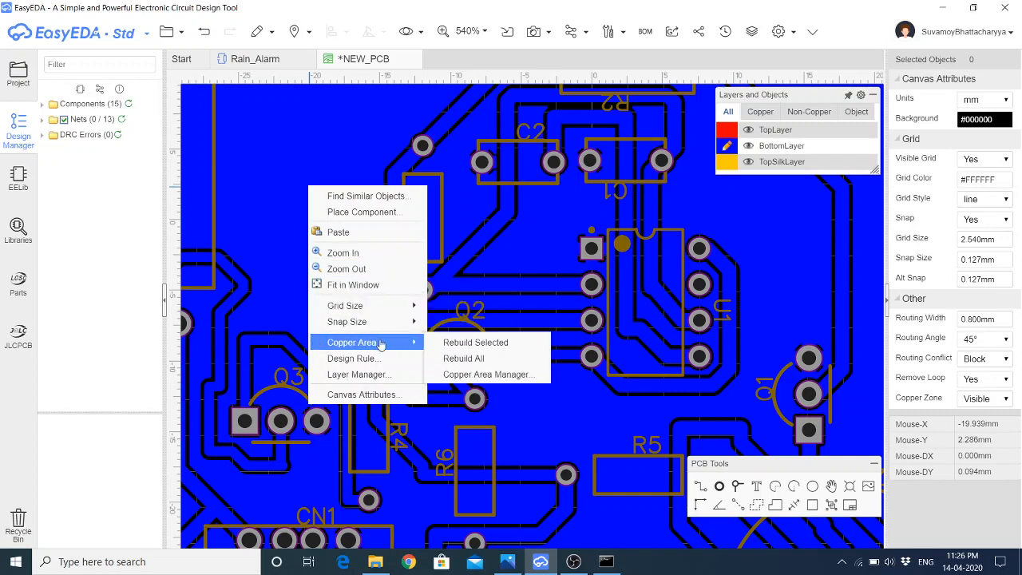
pyautogui.click(472, 359)
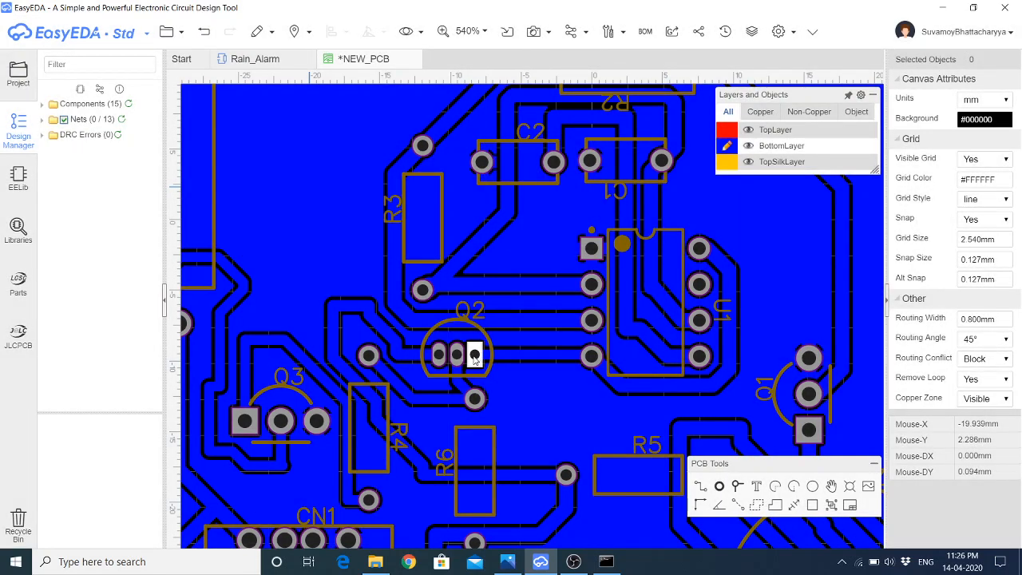
# Examine the Q2_3 track's spacing where it loops around R4's upper pad beside Q2
pyautogui.scroll(-2, 468, 292)
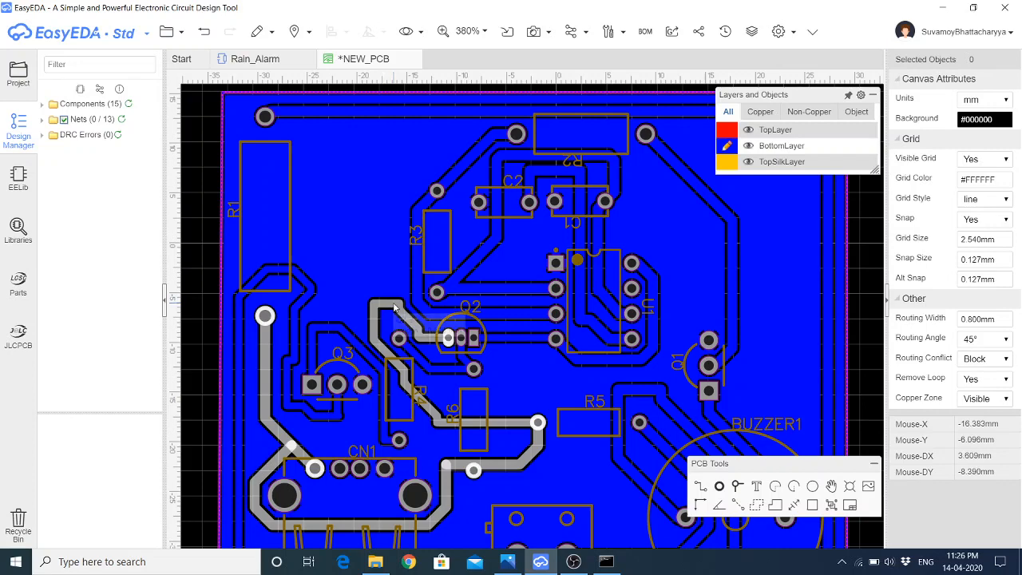
pyautogui.click(394, 307)
pyautogui.scroll(3, 391, 309)
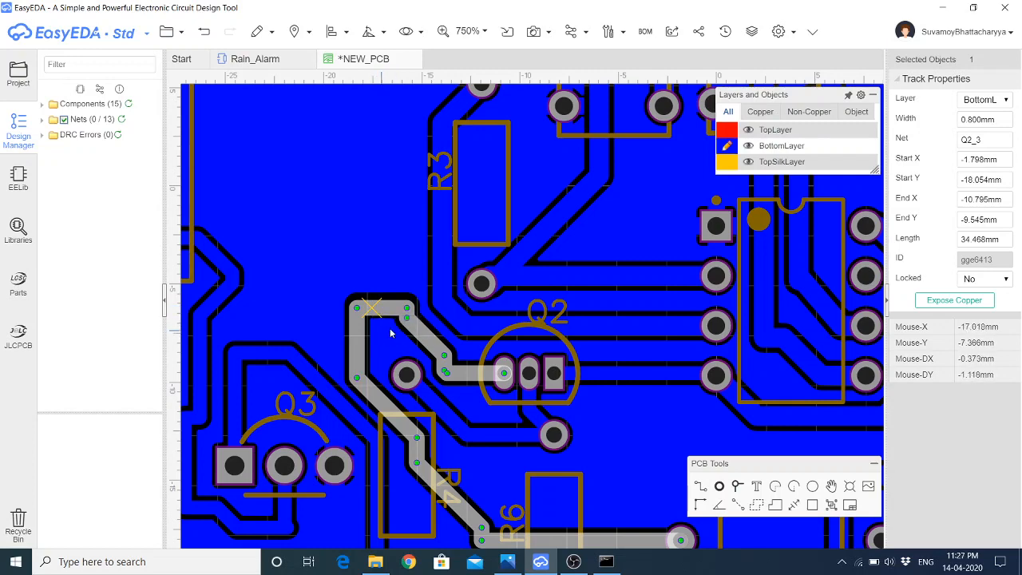
pyautogui.scroll(-5, 287, 291)
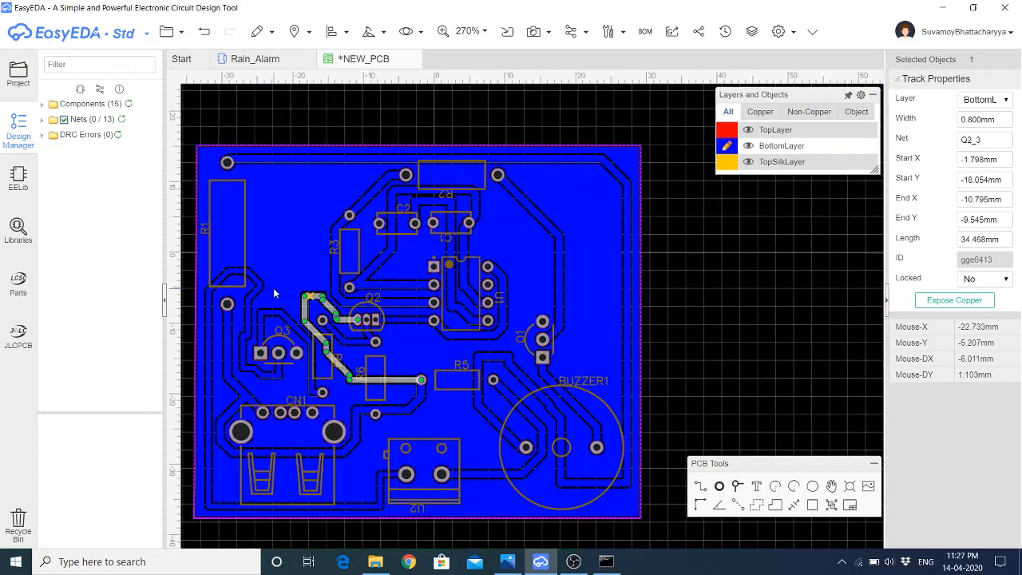
pyautogui.scroll(5, 315, 309)
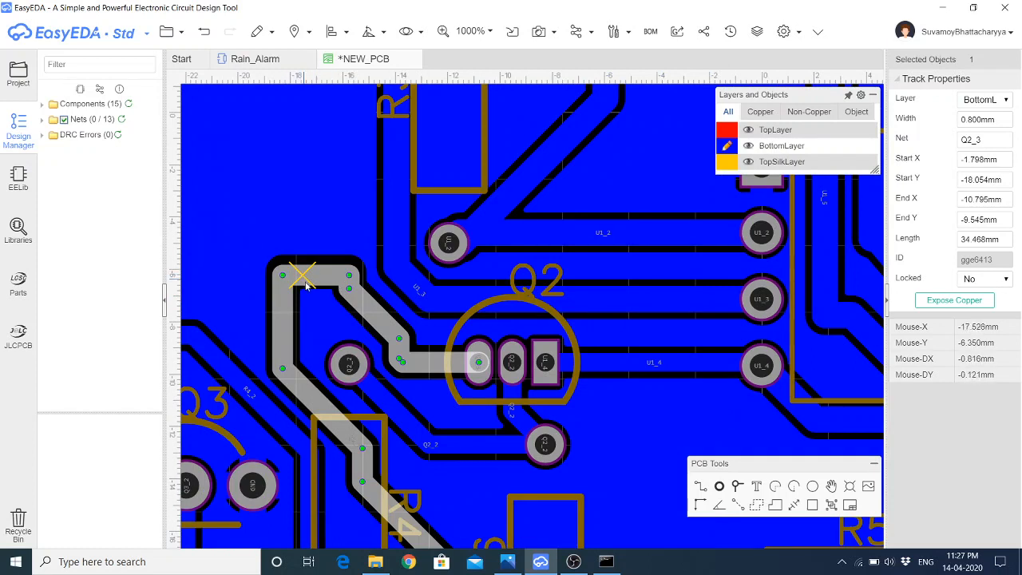
# Check the auto router's general track width and clearance settings without running it
pyautogui.click(594, 53)
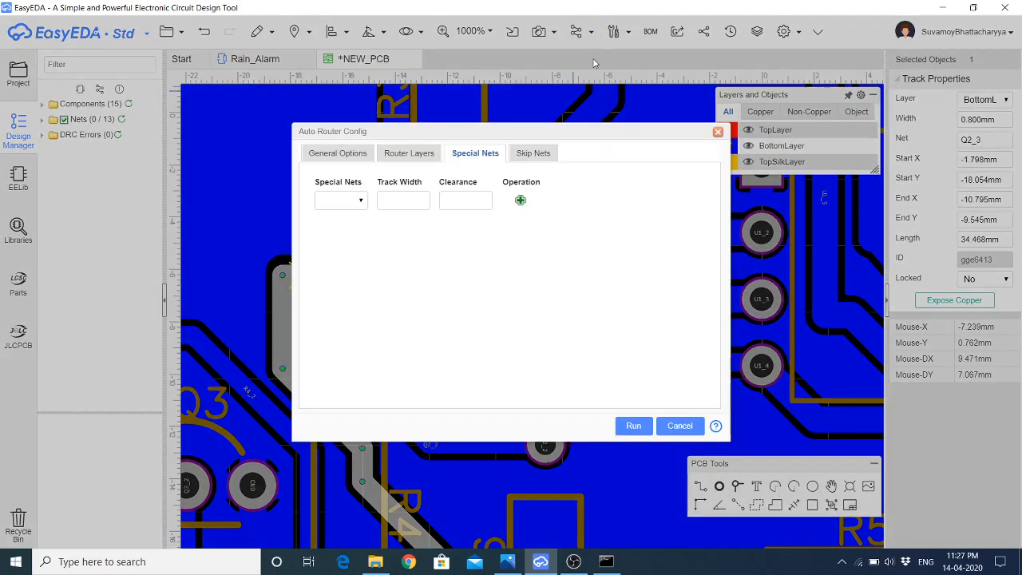
pyautogui.click(350, 154)
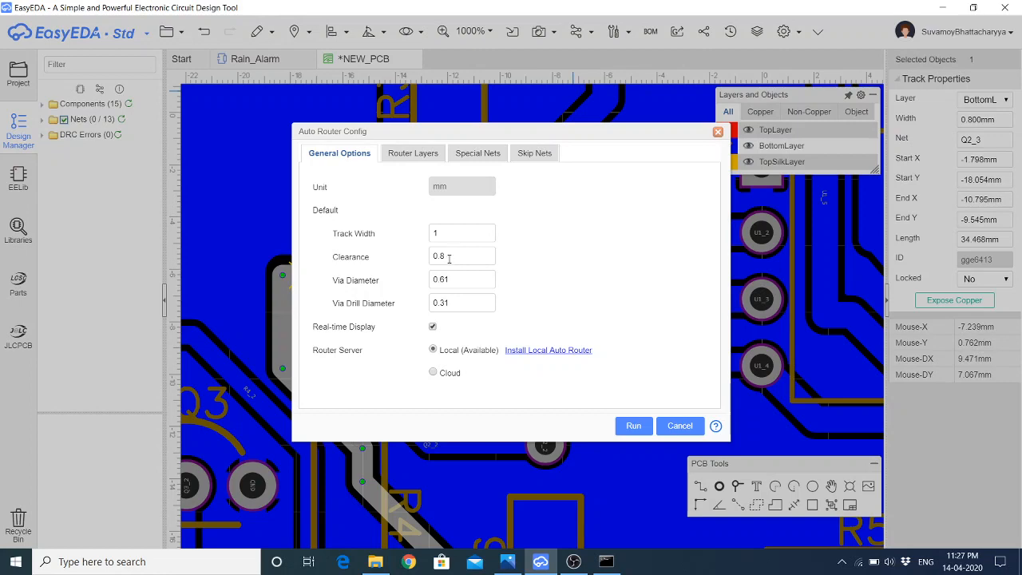
pyautogui.click(677, 425)
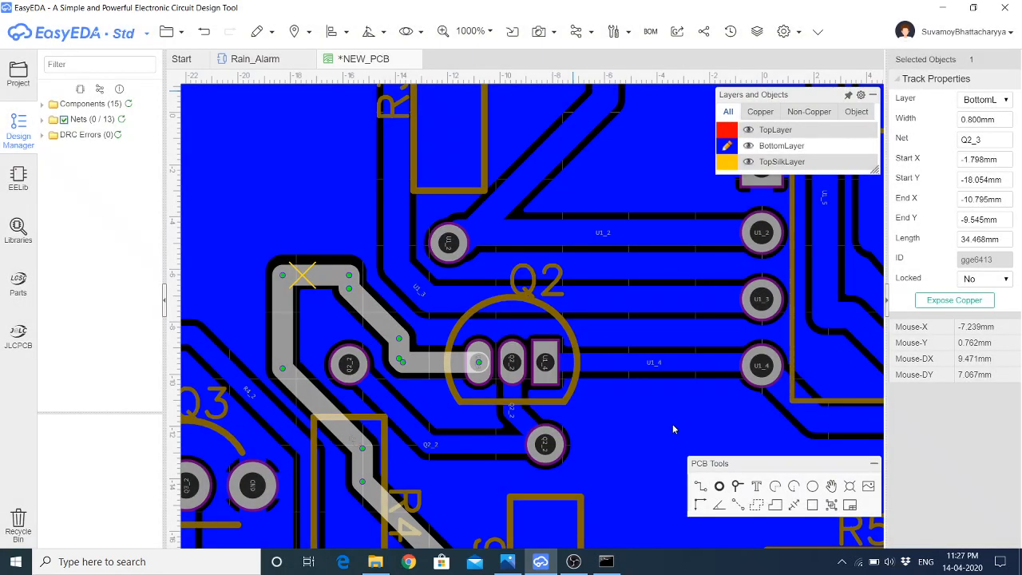
# Nudge the Q2_3 track's upper horizontal segment slightly further from R4's upper pad
pyautogui.click(322, 278)
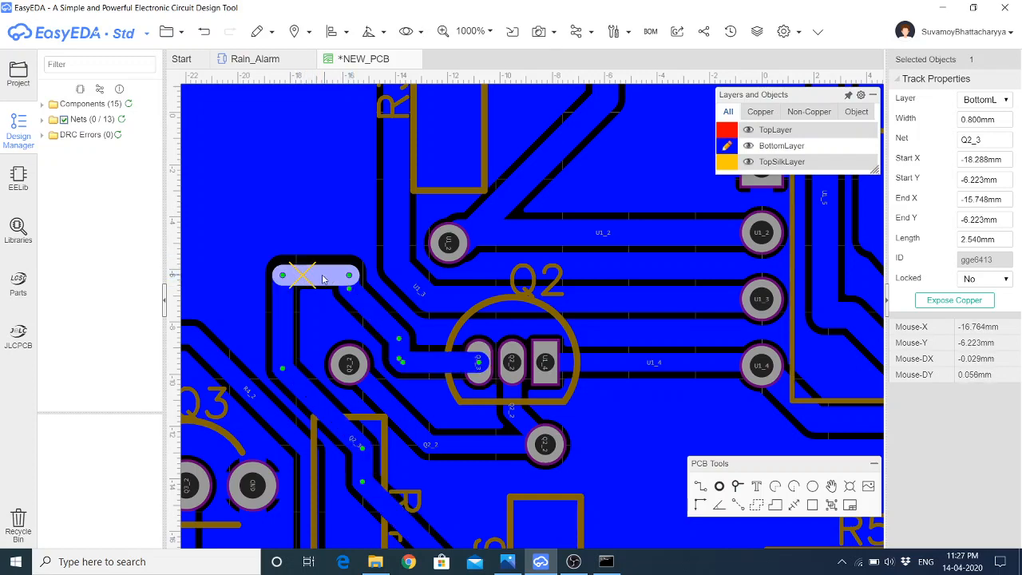
pyautogui.click(323, 277)
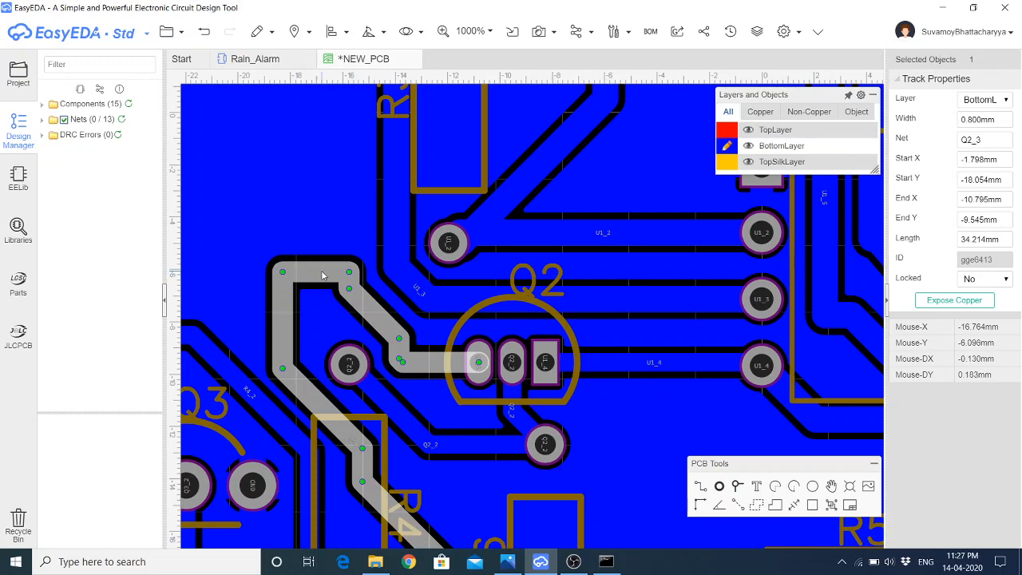
pyautogui.click(292, 210)
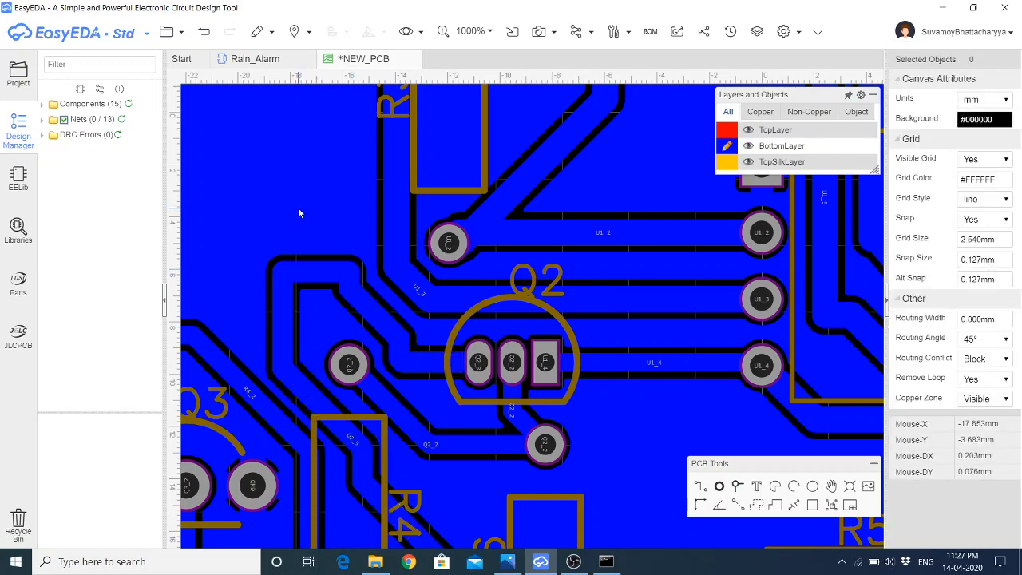
pyautogui.hotkey('ctrl', 'z')
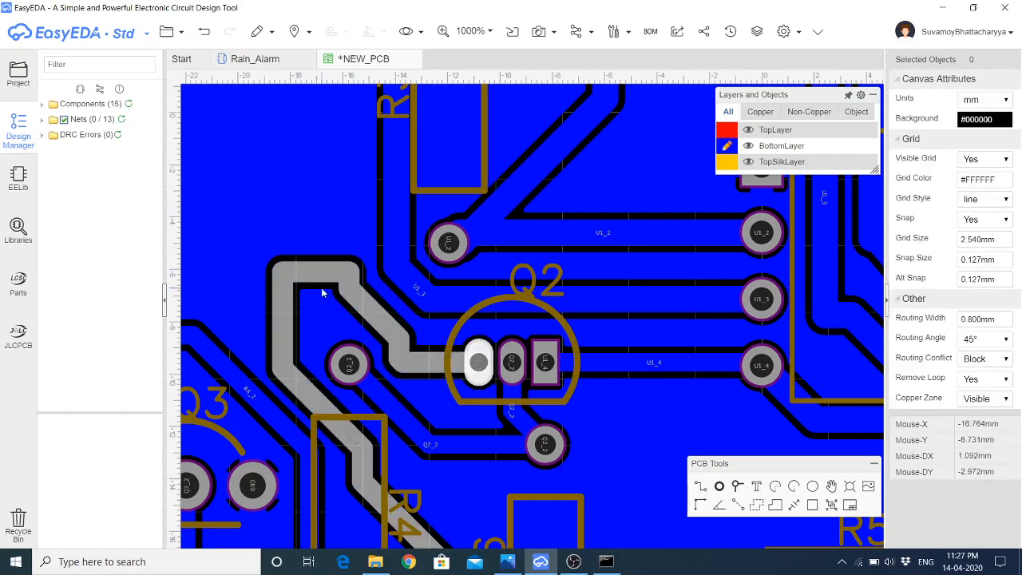
# Place mounting holes inside the board's lower-right corner, at about X 27.1 mm, Y -35.7 mm, and upper-right corner
pyautogui.scroll(-5, 321, 311)
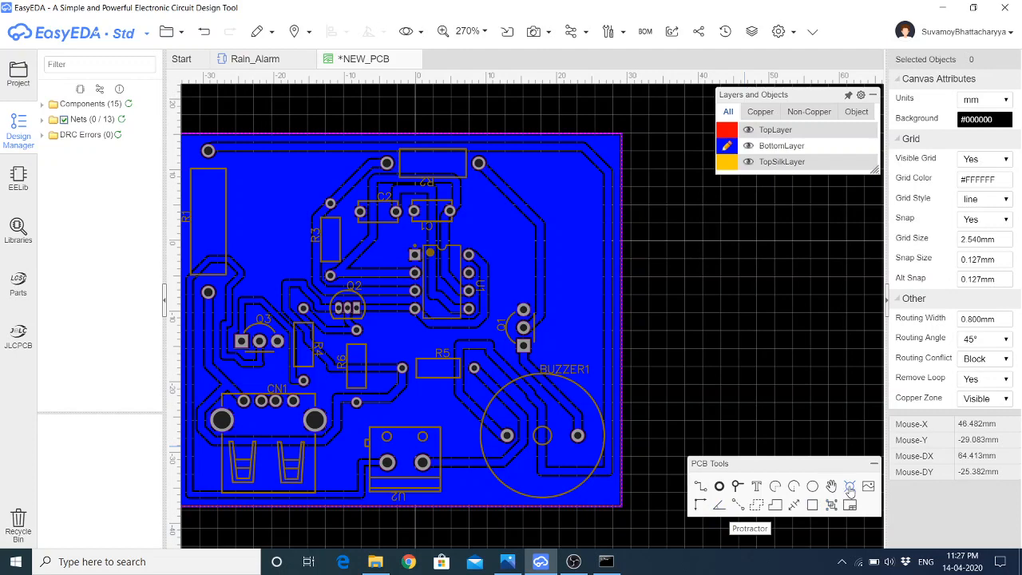
pyautogui.click(850, 487)
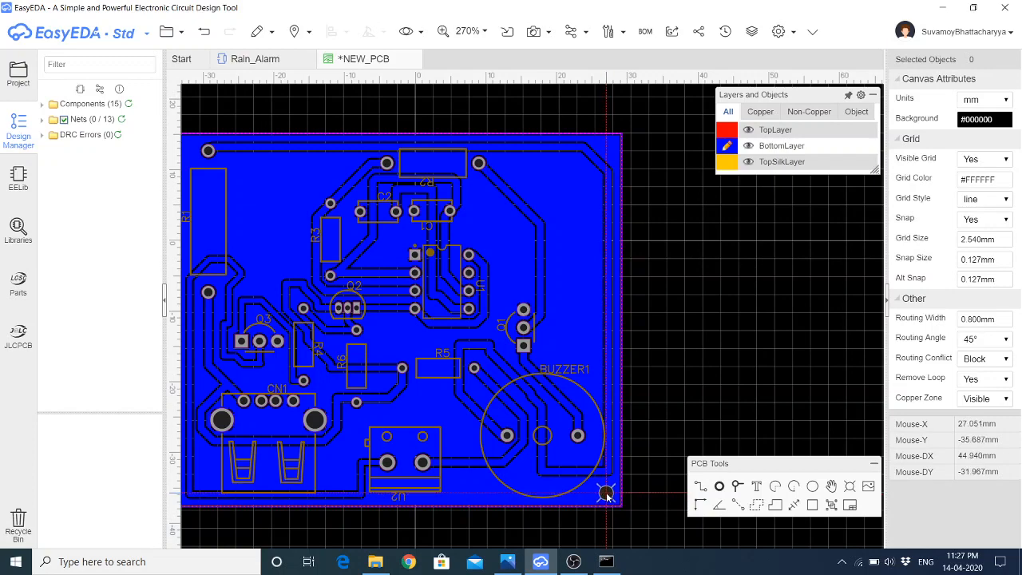
pyautogui.click(606, 492)
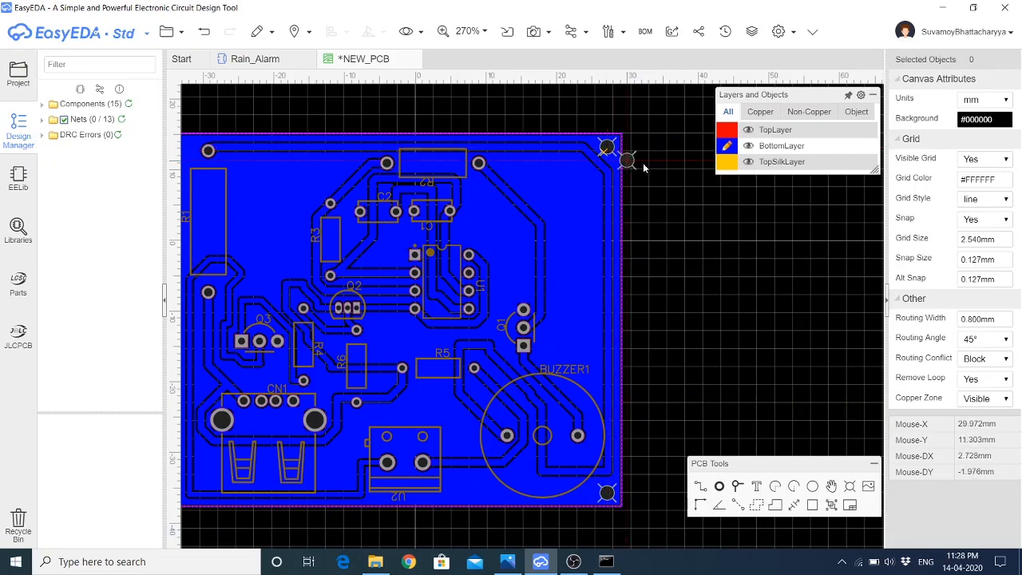
# Place mounting holes inside the board's upper-left and lower-left corners
pyautogui.scroll(-5, 697, 235)
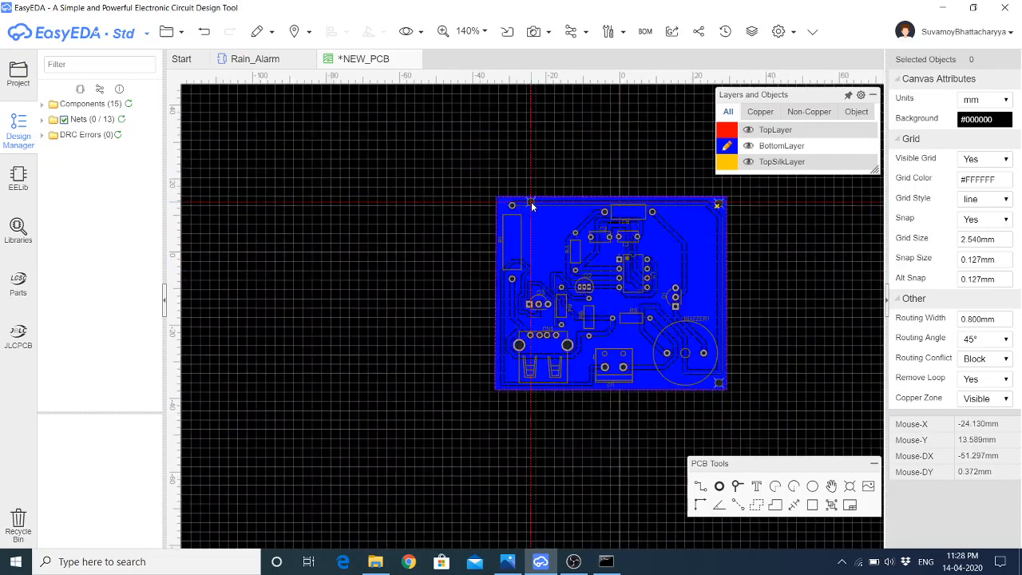
pyautogui.scroll(5, 571, 204)
pyautogui.scroll(-1, 387, 209)
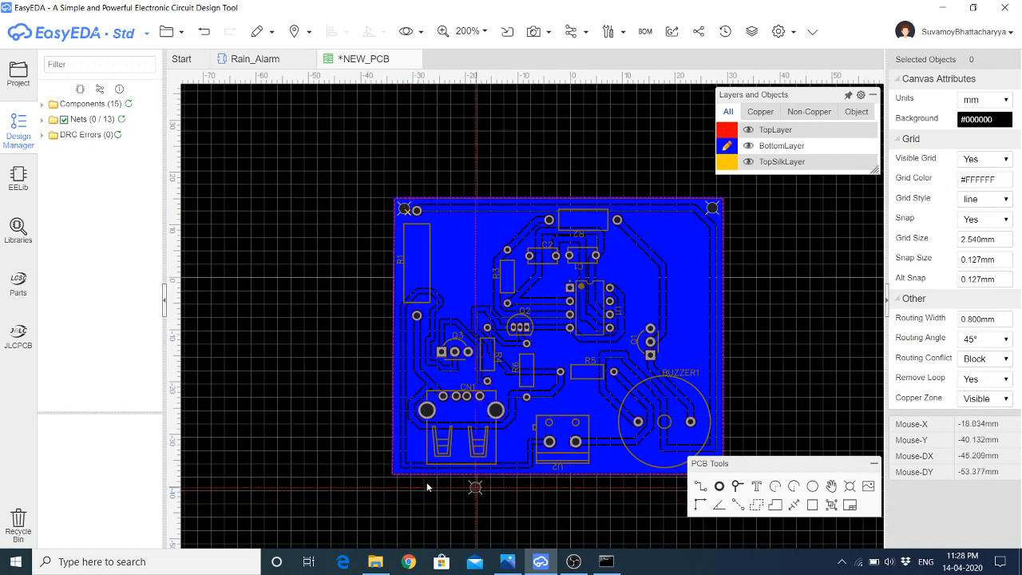
pyautogui.scroll(6, 411, 476)
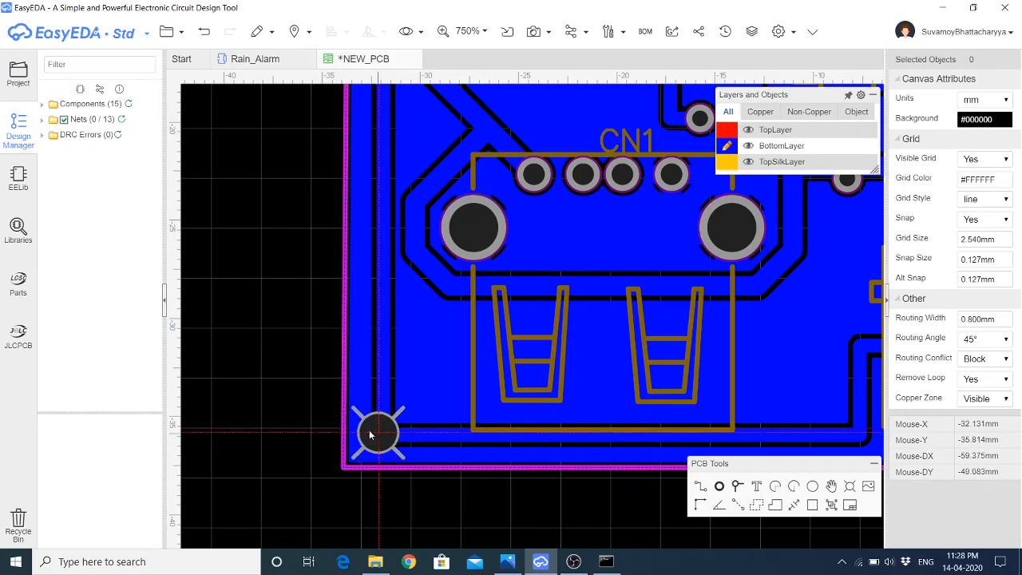
pyautogui.scroll(-4, 369, 431)
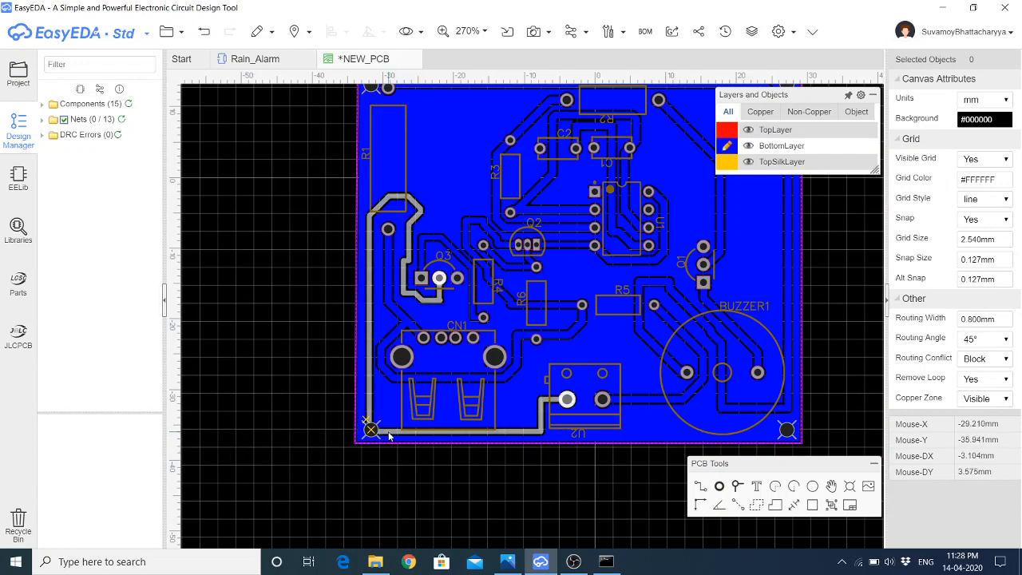
# Try to move the Q3_2 track's lower-left corner up, clear of the mounting hole there
pyautogui.click(389, 436)
pyautogui.scroll(5, 382, 425)
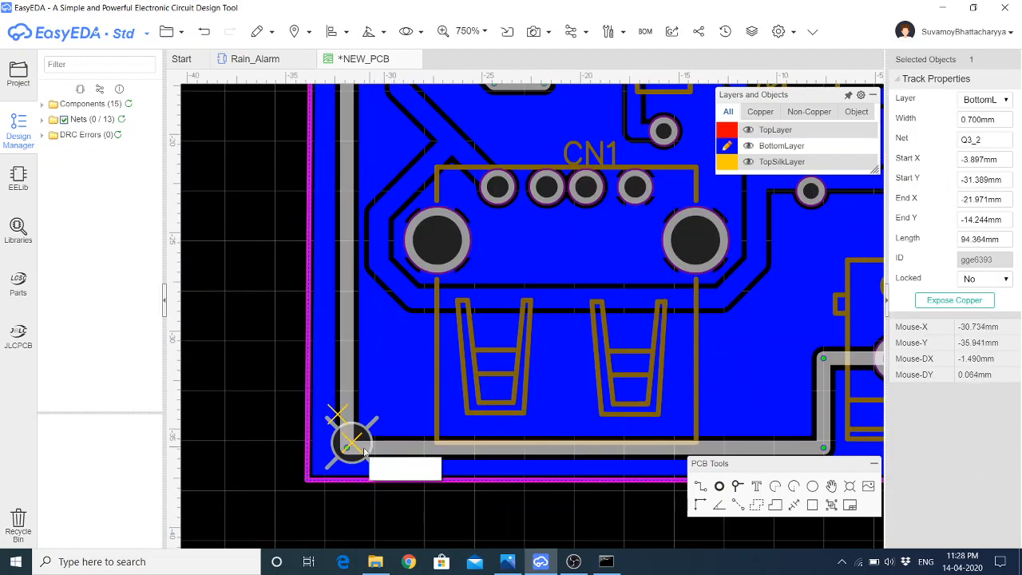
pyautogui.moveTo(347, 449); pyautogui.dragTo(346, 415)
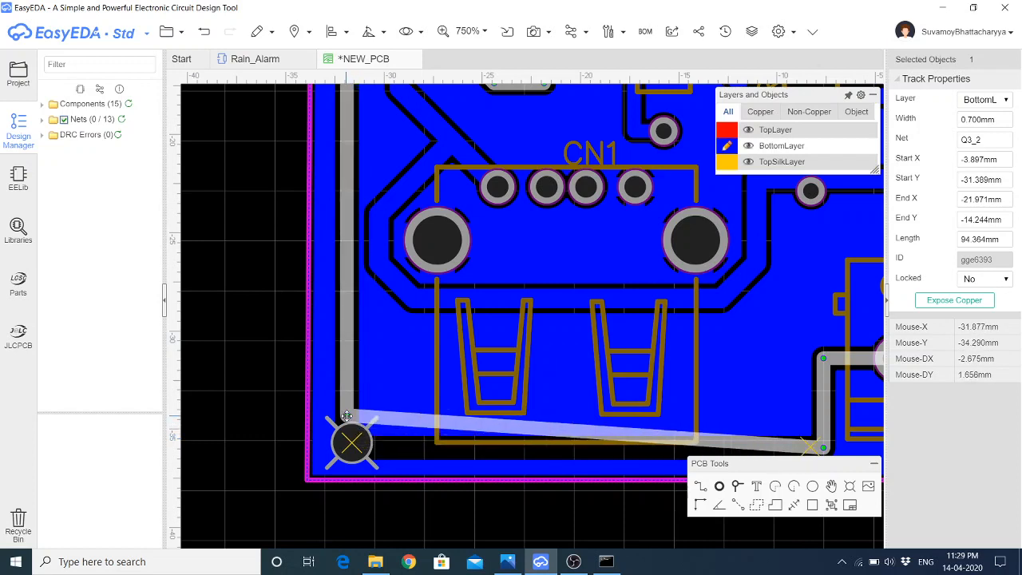
pyautogui.click(399, 421)
pyautogui.moveTo(409, 425); pyautogui.dragTo(415, 443)
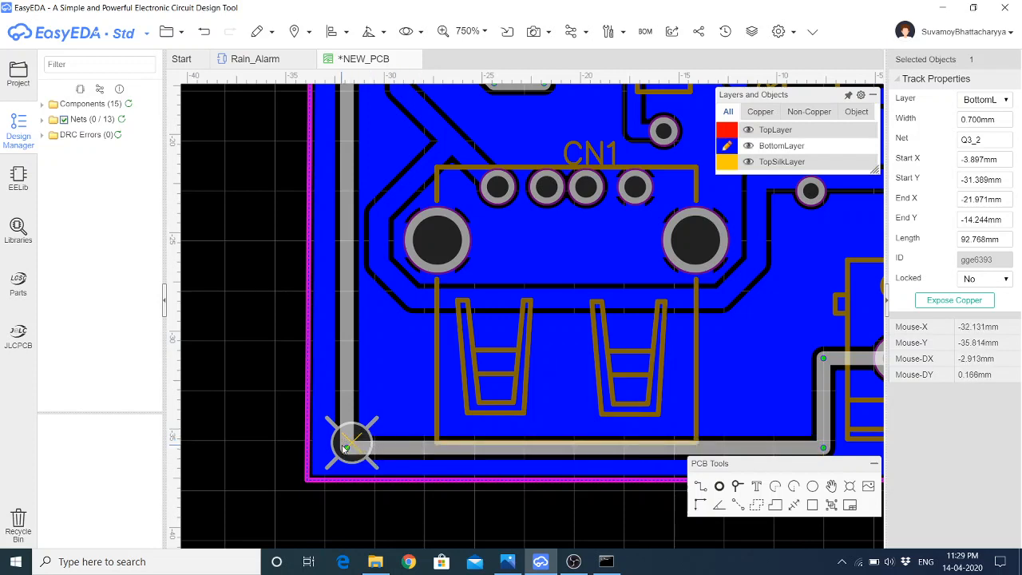
pyautogui.click(399, 449)
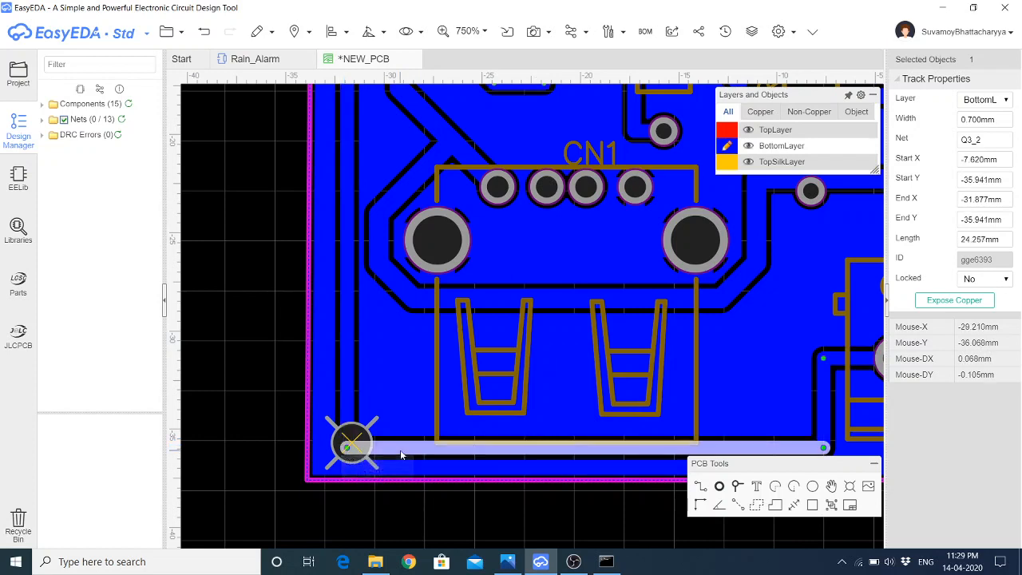
pyautogui.press('Escape')
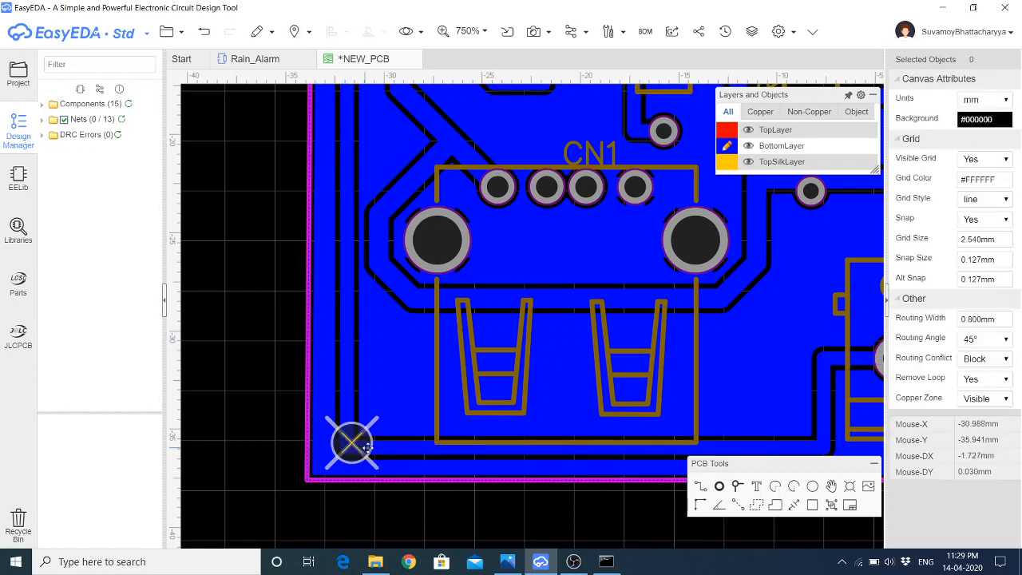
pyautogui.click(376, 449)
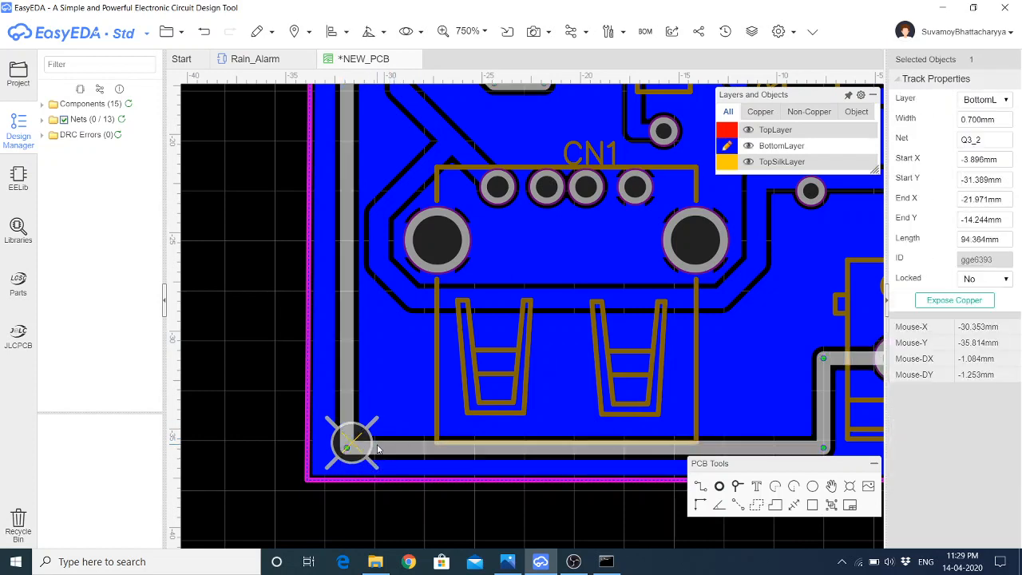
pyautogui.click(396, 450)
# Reroute the Q3_2 track's corners clear of the lower-left mounting hole, bending diagonally below CN1's centre towards U2, and rebuild all copper areas
pyautogui.moveTo(350, 450); pyautogui.dragTo(346, 393)
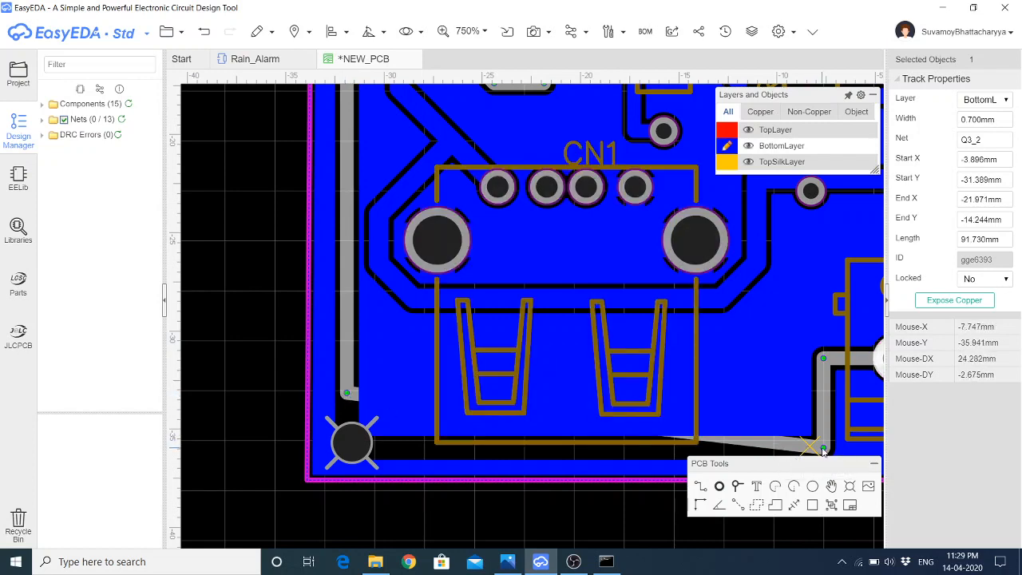
pyautogui.moveTo(809, 450); pyautogui.dragTo(561, 446)
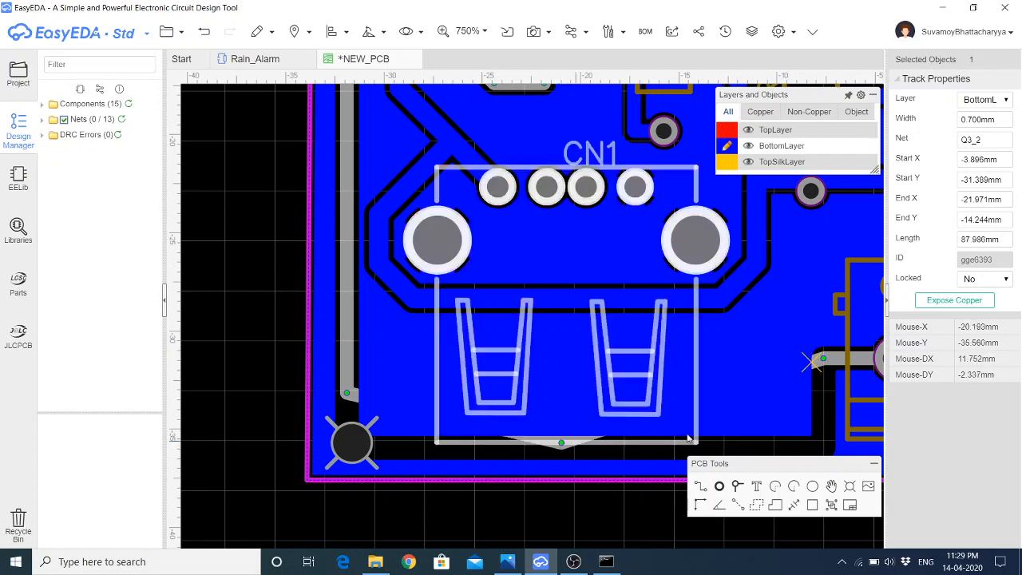
pyautogui.press('Escape')
pyautogui.rightClick(759, 310)
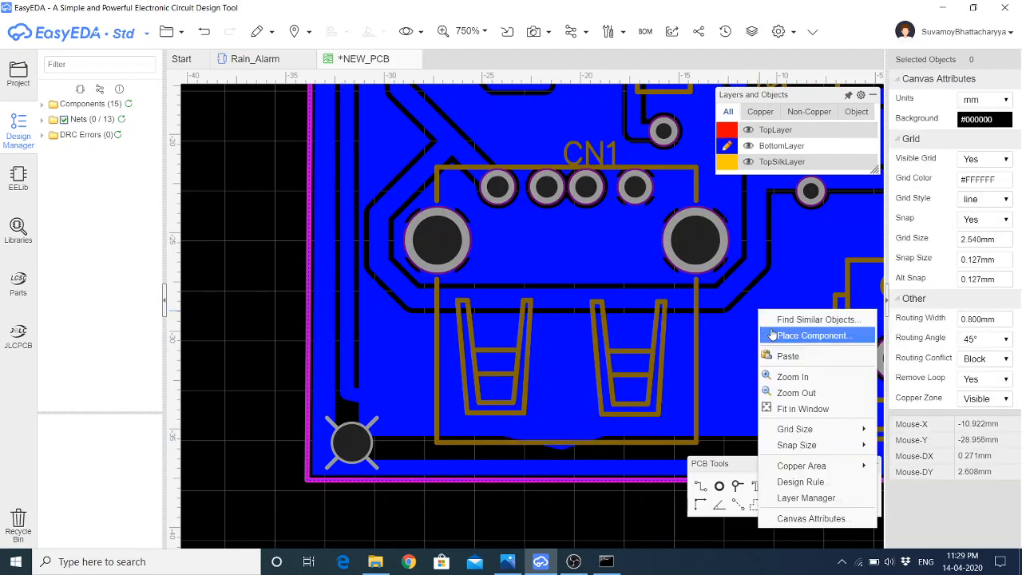
pyautogui.moveTo(802, 465)
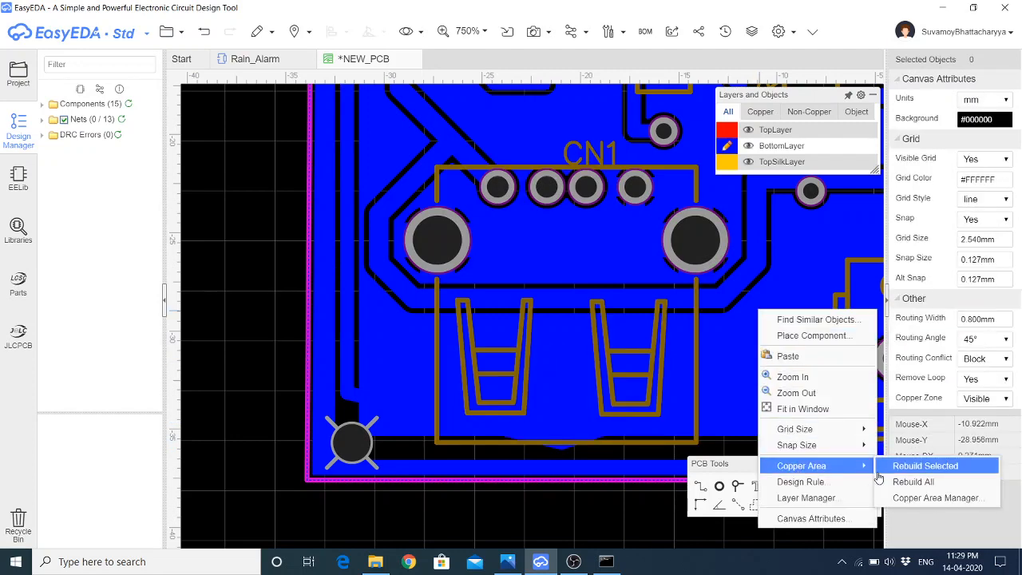
pyautogui.click(912, 481)
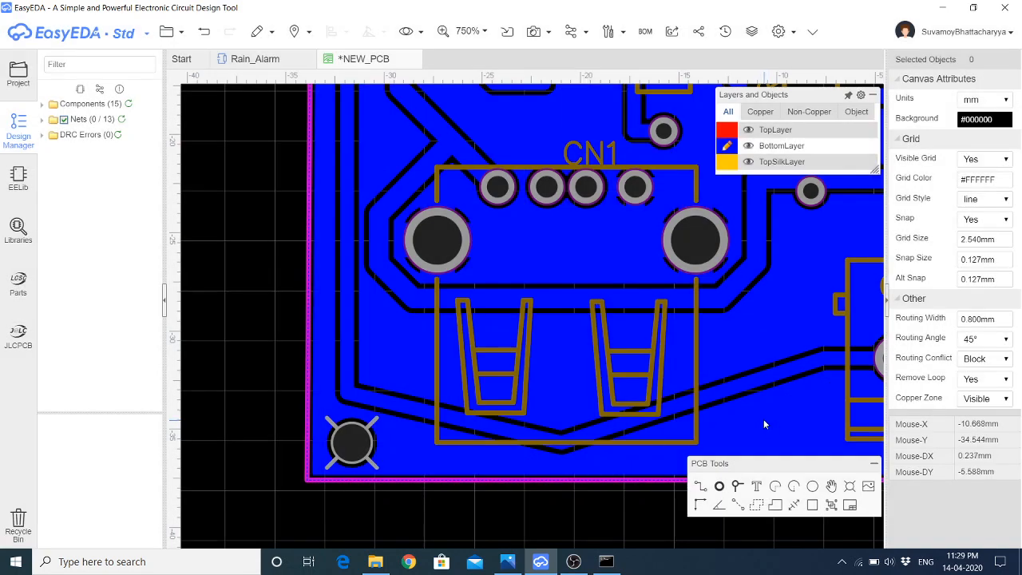
# Straighten the Q3_2 track's lower run into a horizontal line level with U2's pads, above the lower-left mounting hole, and rebuild all copper areas
pyautogui.scroll(-3, 670, 419)
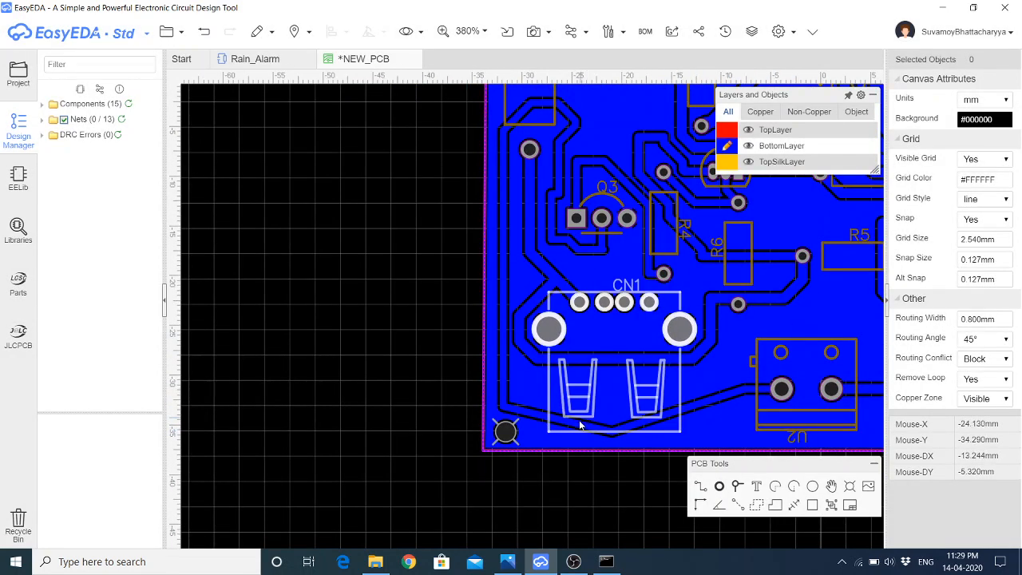
pyautogui.click(611, 432)
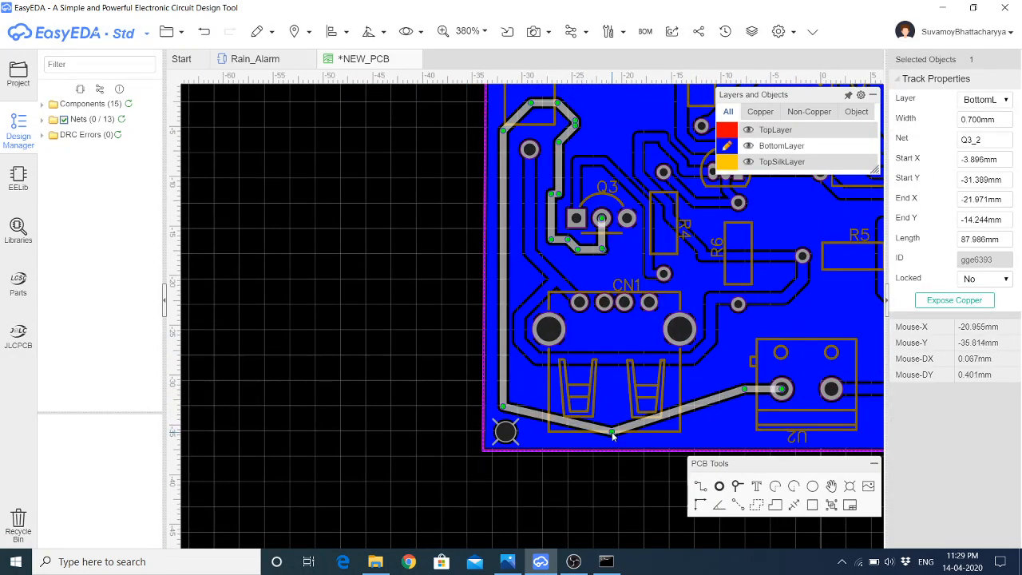
pyautogui.moveTo(611, 432); pyautogui.dragTo(503, 388)
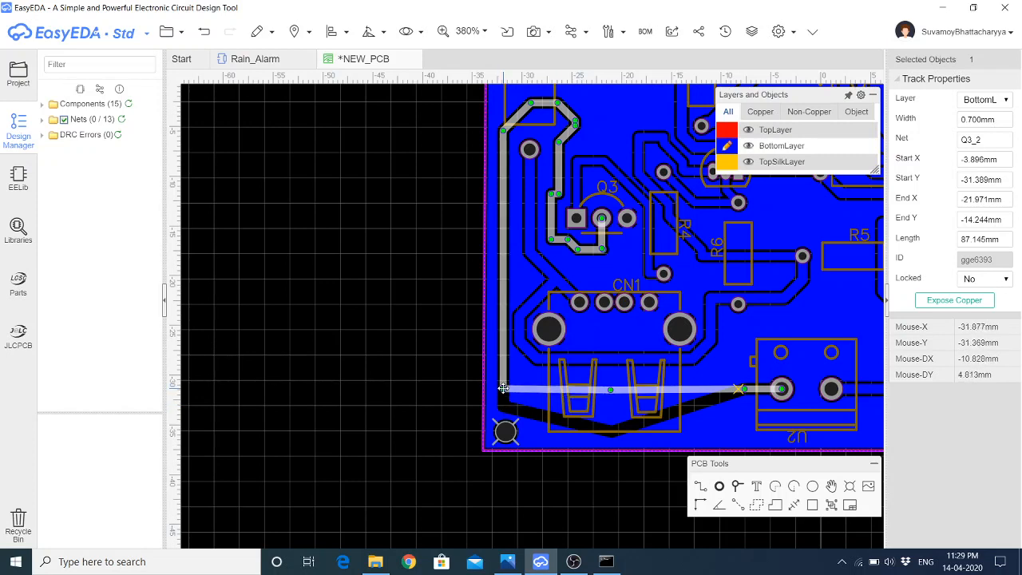
pyautogui.moveTo(503, 388); pyautogui.dragTo(502, 389)
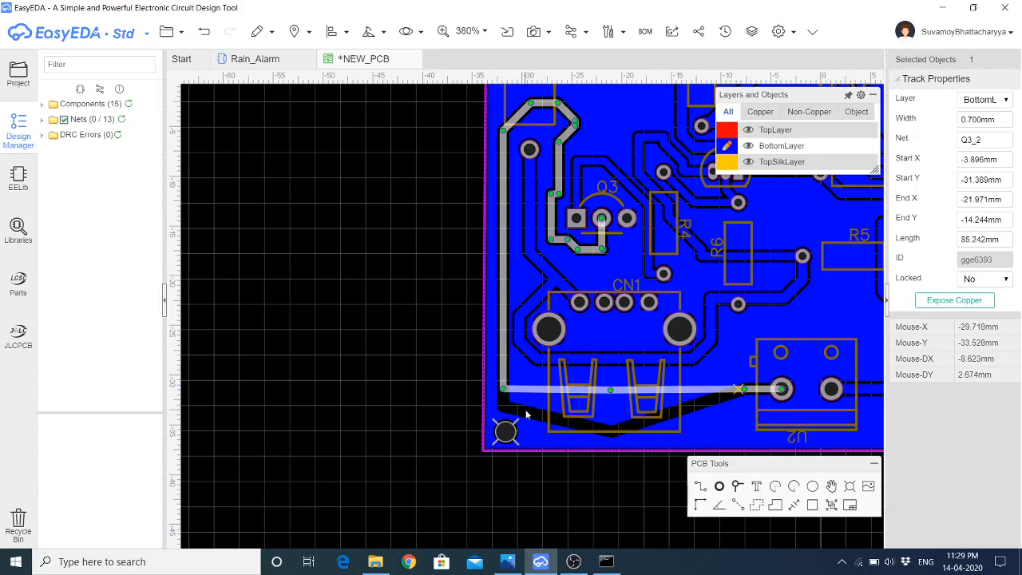
pyautogui.click(527, 410)
pyautogui.rightClick(527, 410)
pyautogui.moveTo(602, 467)
pyautogui.moveTo(587, 485)
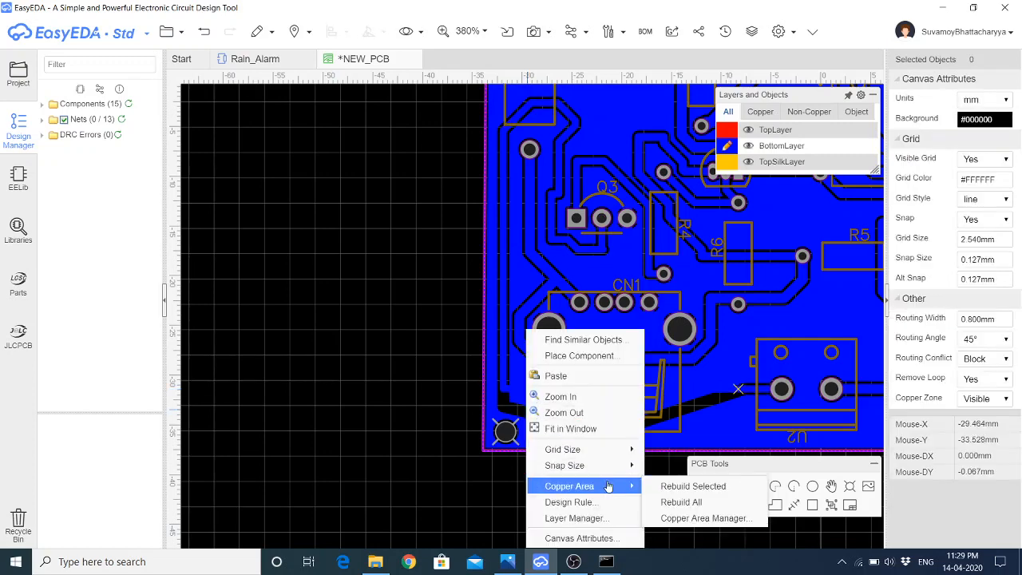
pyautogui.click(690, 503)
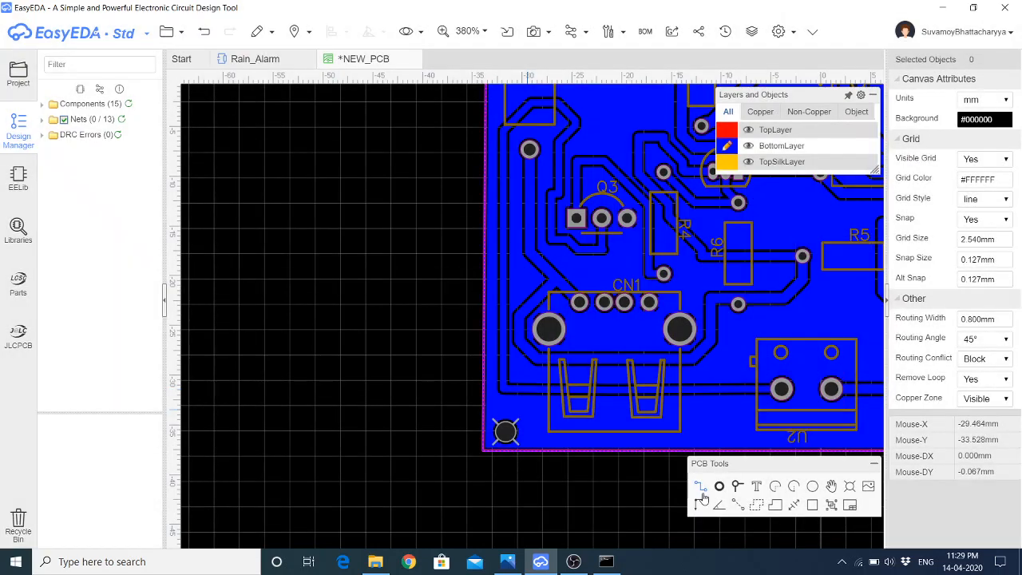
# Move resistor R1 down to Y -1.016 mm, clear of the upper-left mounting hole, and rebuild all copper areas
pyautogui.scroll(-2, 558, 375)
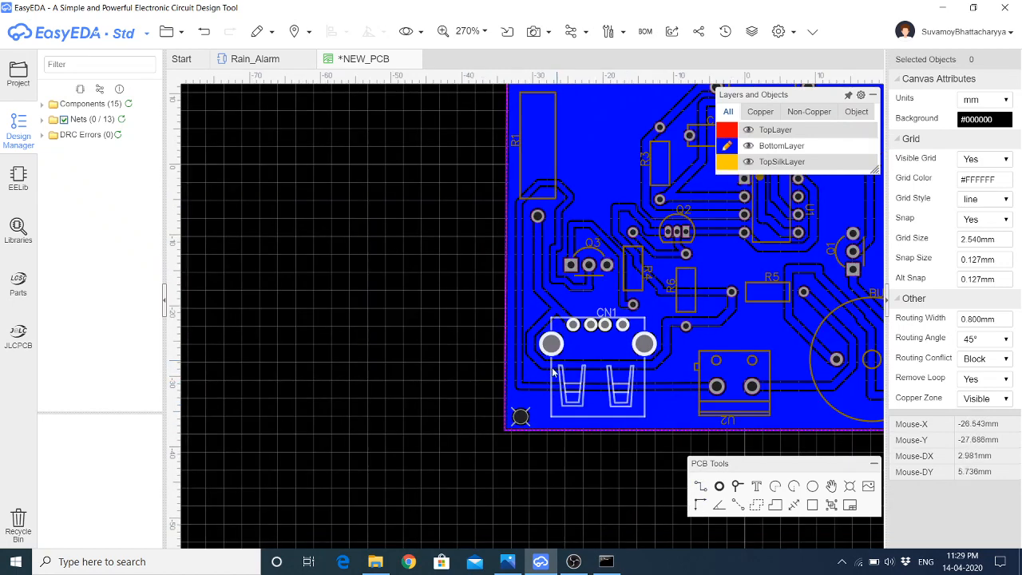
pyautogui.scroll(3, 551, 152)
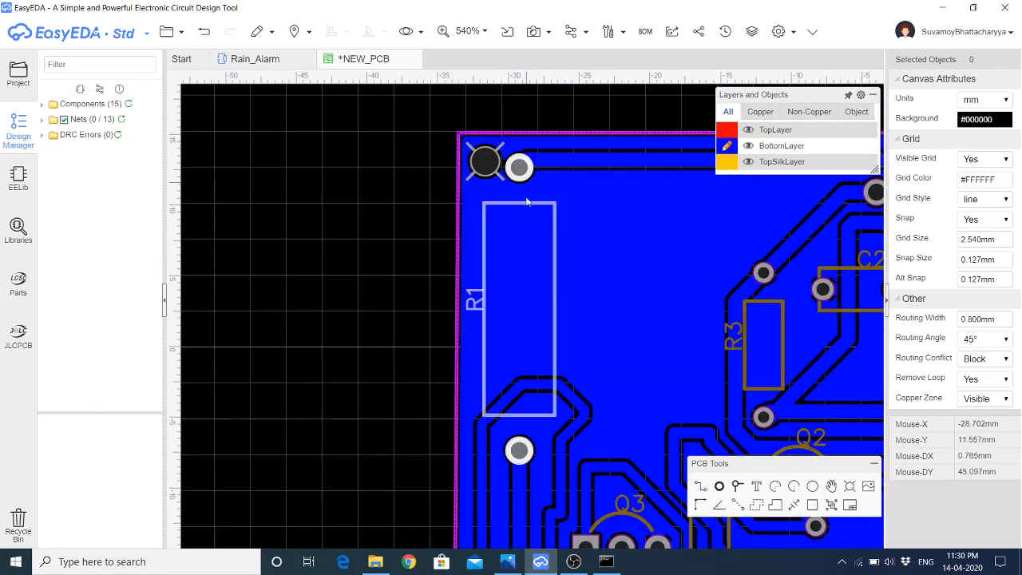
pyautogui.moveTo(527, 236); pyautogui.dragTo(522, 293)
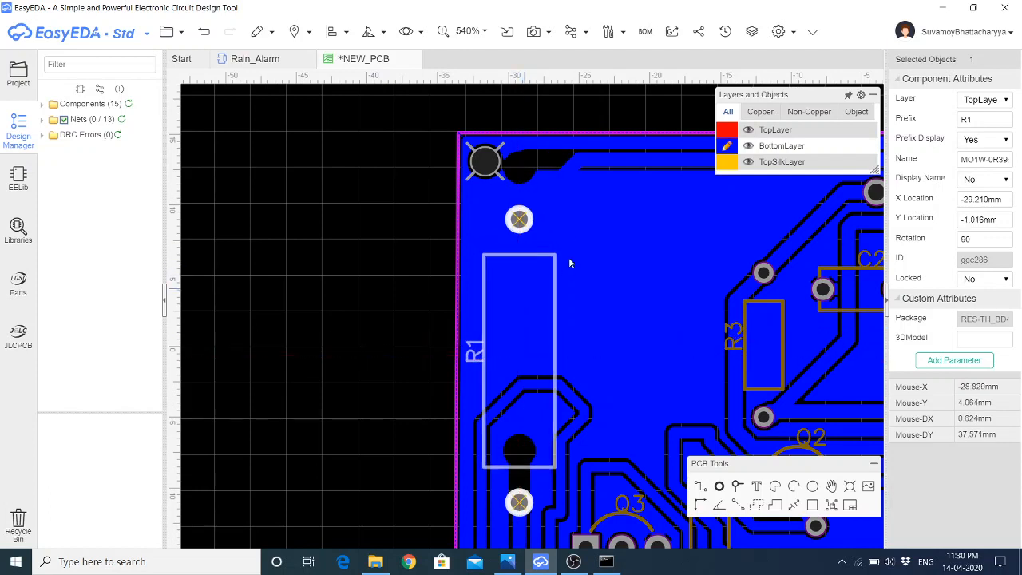
pyautogui.rightClick(609, 210)
pyautogui.moveTo(663, 337)
pyautogui.moveTo(673, 367)
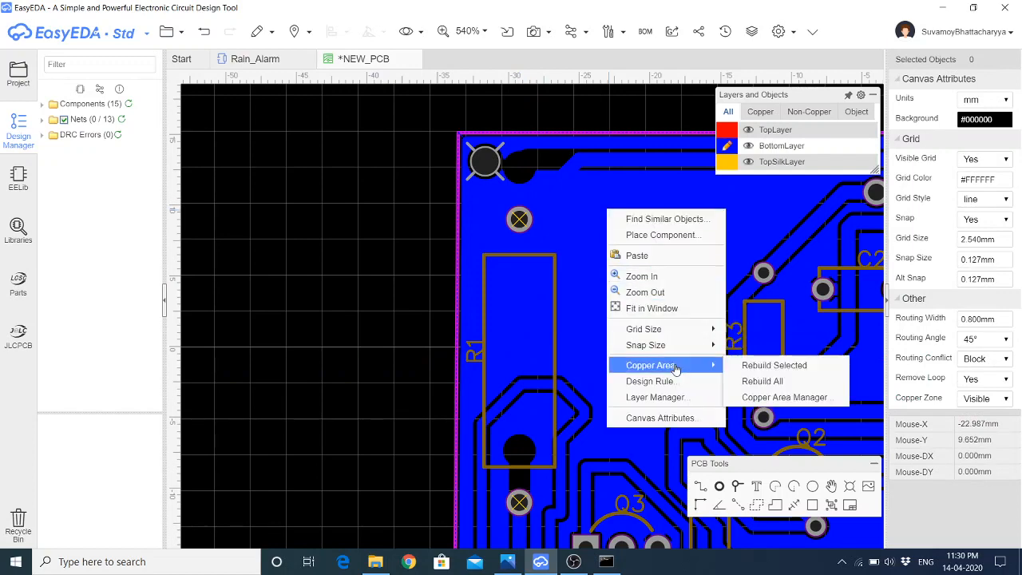
pyautogui.click(743, 378)
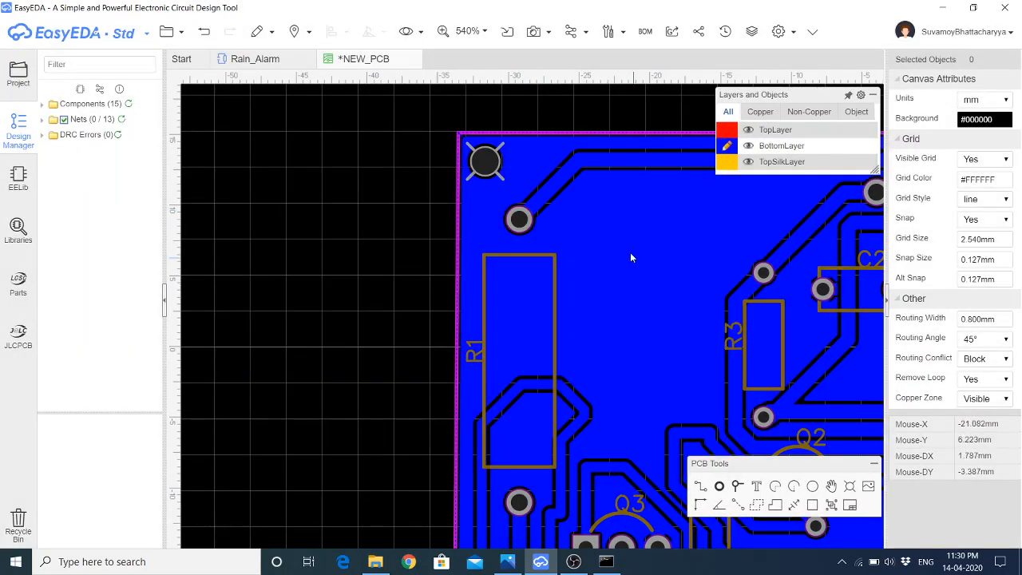
# Shift the Q3_2 track's long vertical segment beside CN1 slightly towards the board's left edge and rebuild all copper areas
pyautogui.scroll(-5, 630, 257)
pyautogui.scroll(-3, 450, 353)
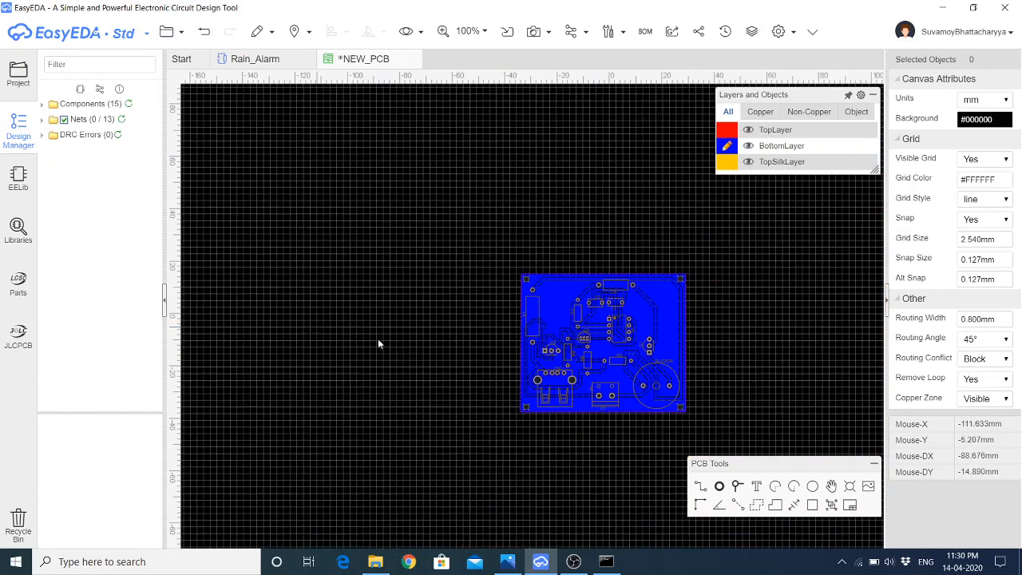
pyautogui.scroll(10, 520, 384)
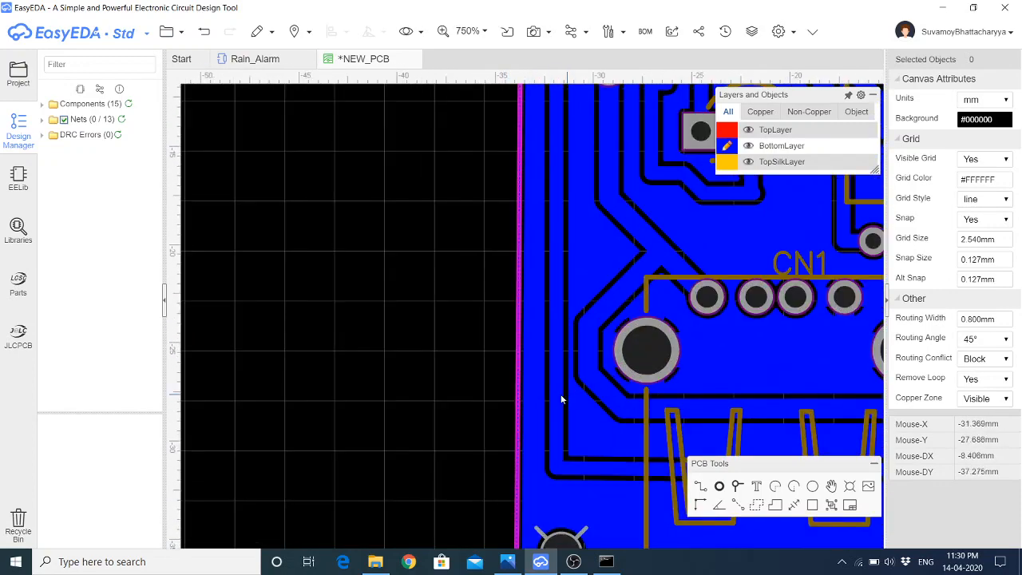
pyautogui.click(561, 393)
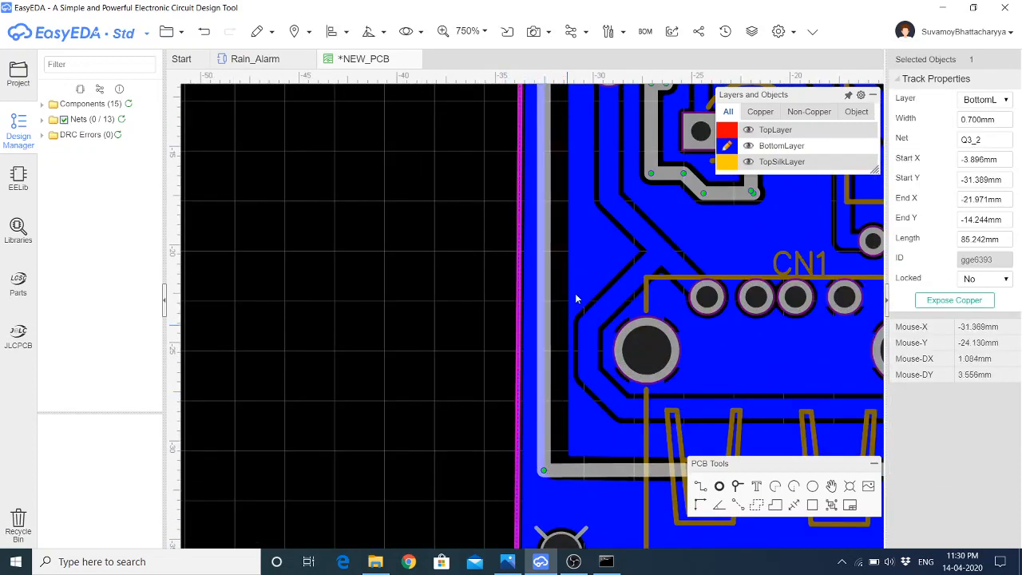
pyautogui.rightClick(591, 252)
pyautogui.moveTo(653, 375)
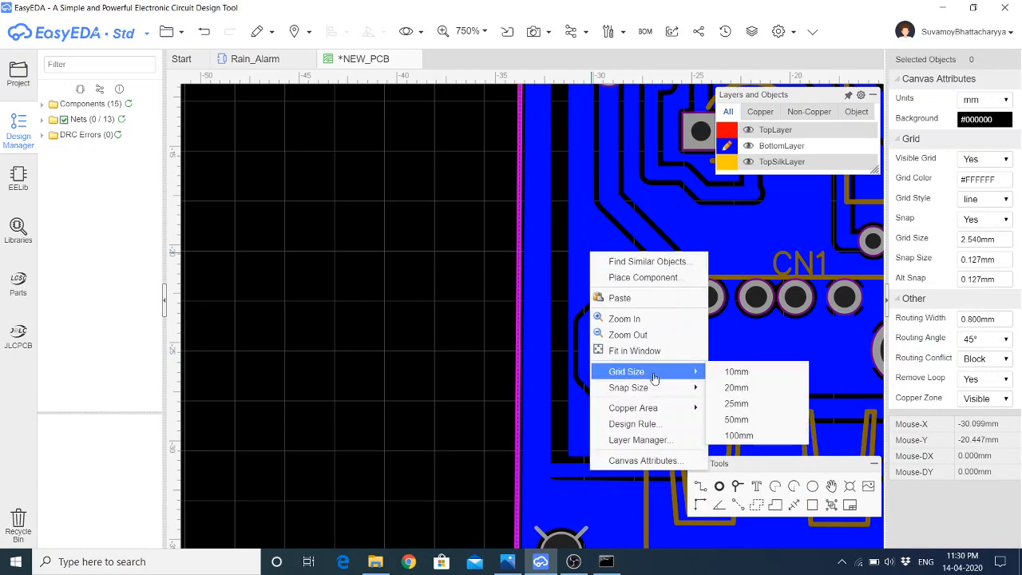
pyautogui.moveTo(655, 408)
pyautogui.click(722, 422)
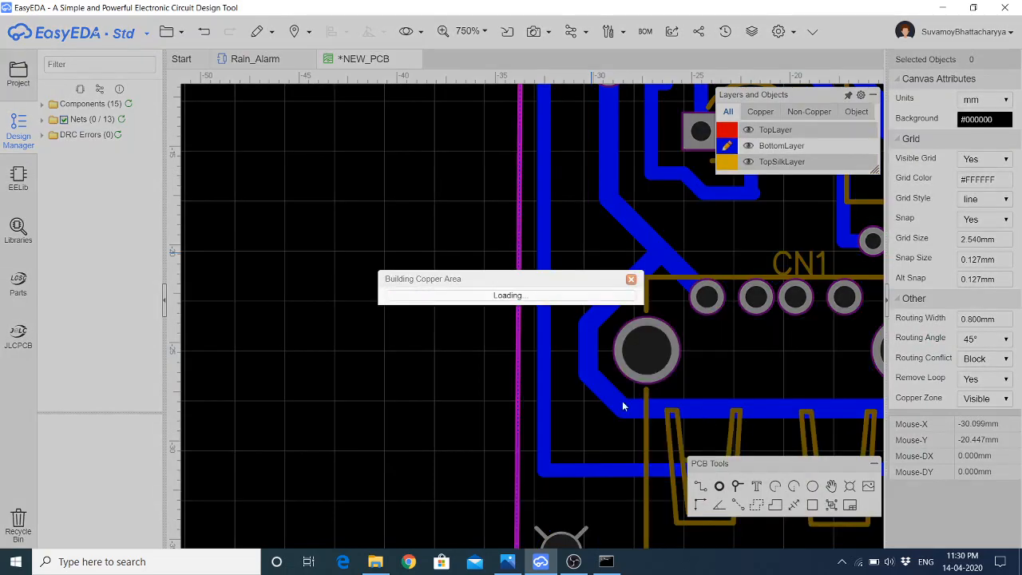
# Move the R1_2 track's diagonal corner inward, away from the upper-right mounting hole, and rebuild all copper areas
pyautogui.scroll(-6, 346, 329)
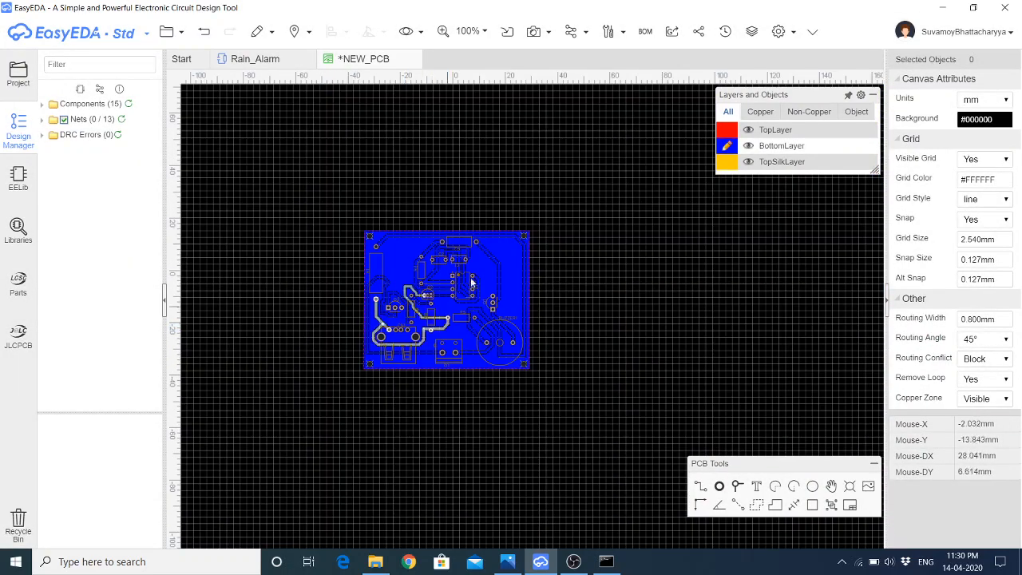
pyautogui.scroll(5, 470, 280)
pyautogui.click(523, 295)
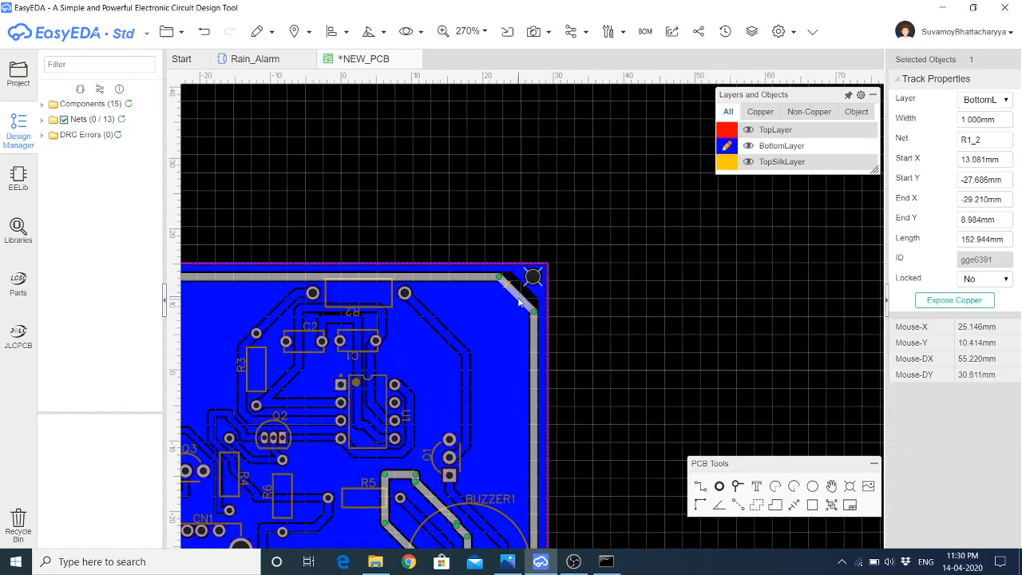
pyautogui.press('Delete')
pyautogui.rightClick(482, 313)
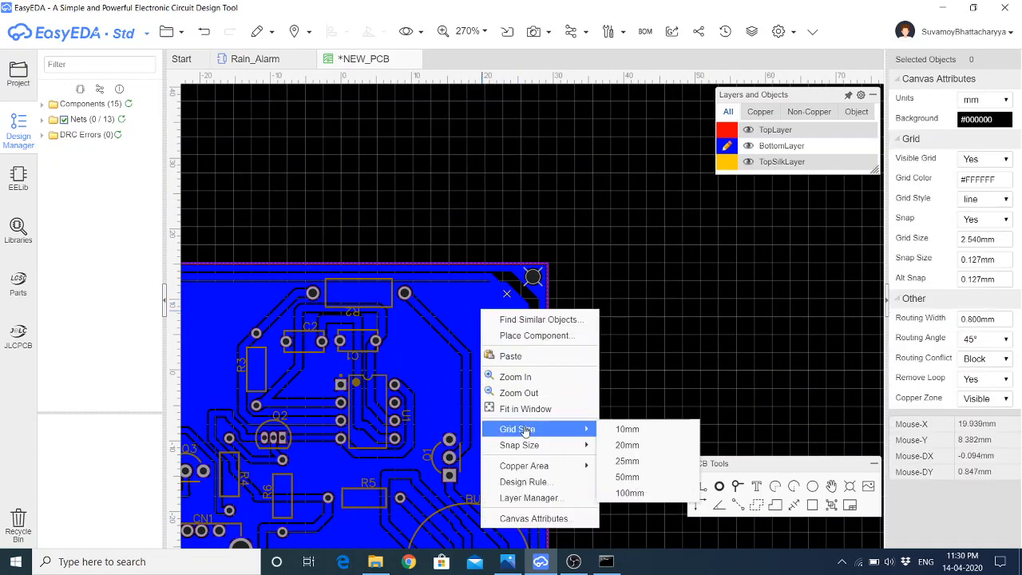
pyautogui.moveTo(536, 466)
pyautogui.click(648, 483)
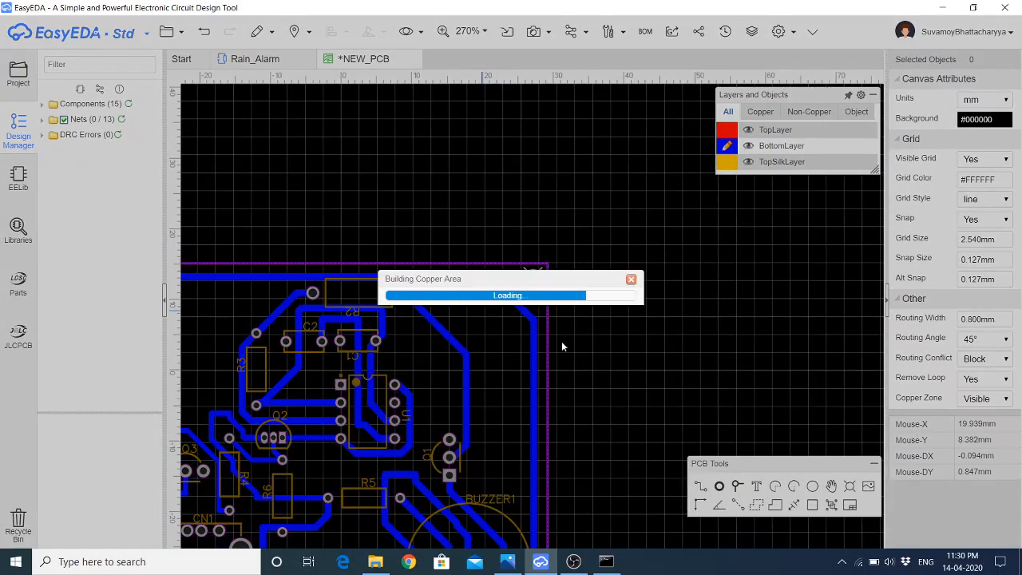
# Cut the R1_2 track's corner diagonally under BUZZER1, clear of the lower-right mounting hole, and rebuild all copper areas
pyautogui.scroll(-5, 525, 326)
pyautogui.scroll(6, 526, 327)
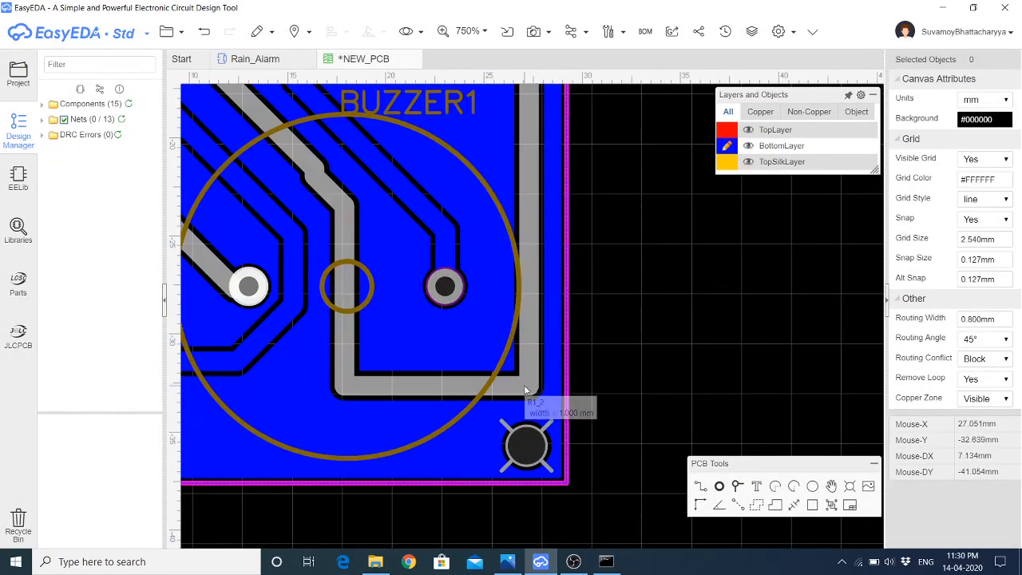
pyautogui.moveTo(535, 393); pyautogui.dragTo(506, 319)
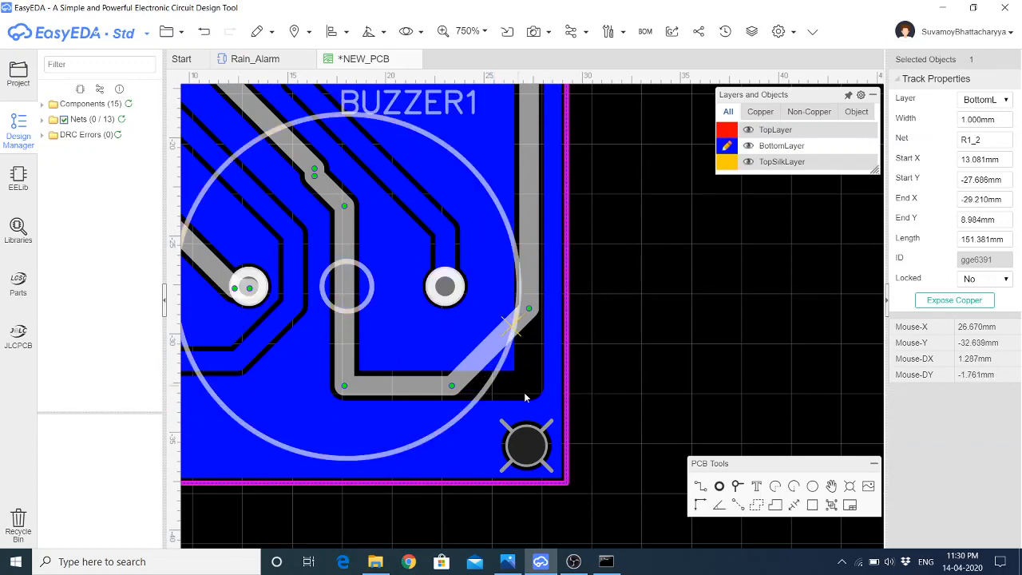
pyautogui.click(509, 325)
pyautogui.rightClick(510, 326)
pyautogui.moveTo(569, 450)
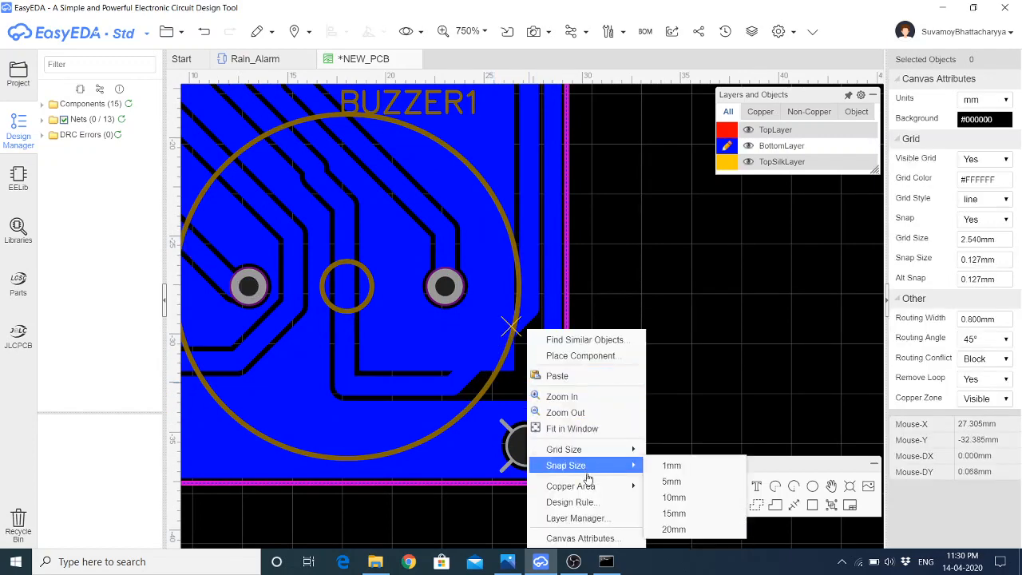
pyautogui.moveTo(593, 487)
pyautogui.click(667, 494)
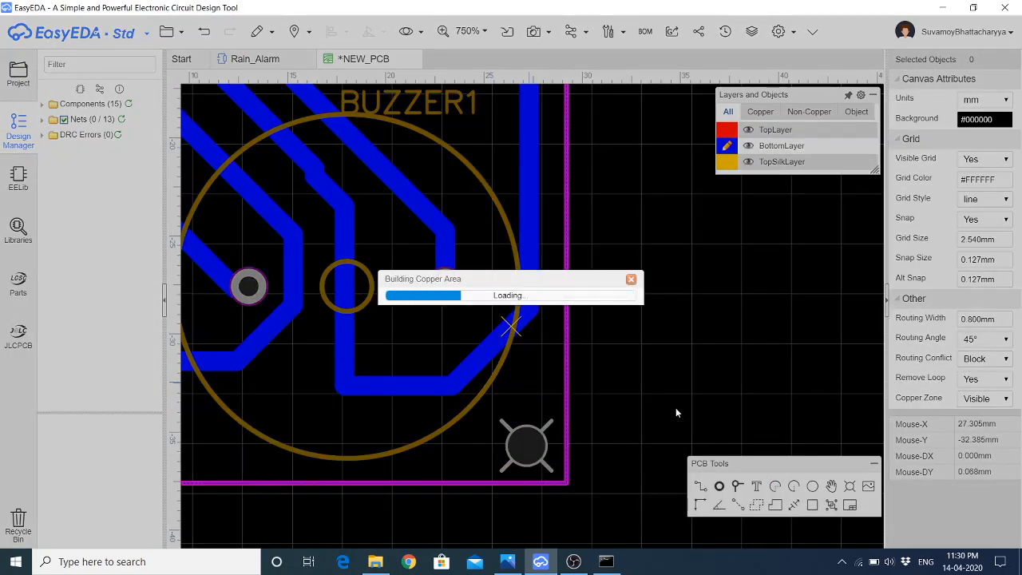
# Make TopSilkLayer the active layer and place one text object in the empty area between R1 and R2
pyautogui.scroll(-5, 657, 325)
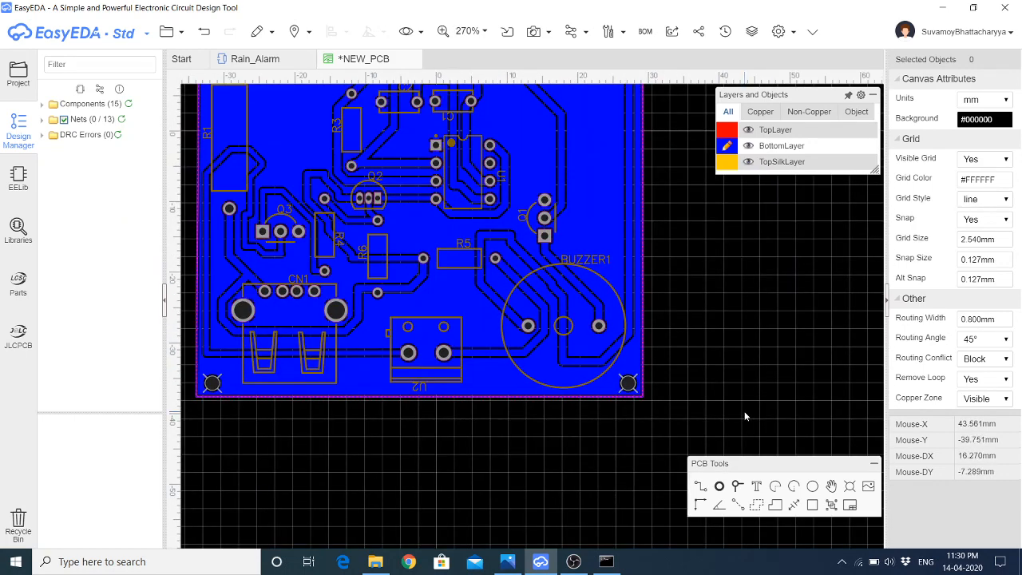
pyautogui.scroll(-1, 744, 416)
pyautogui.moveTo(728, 147)
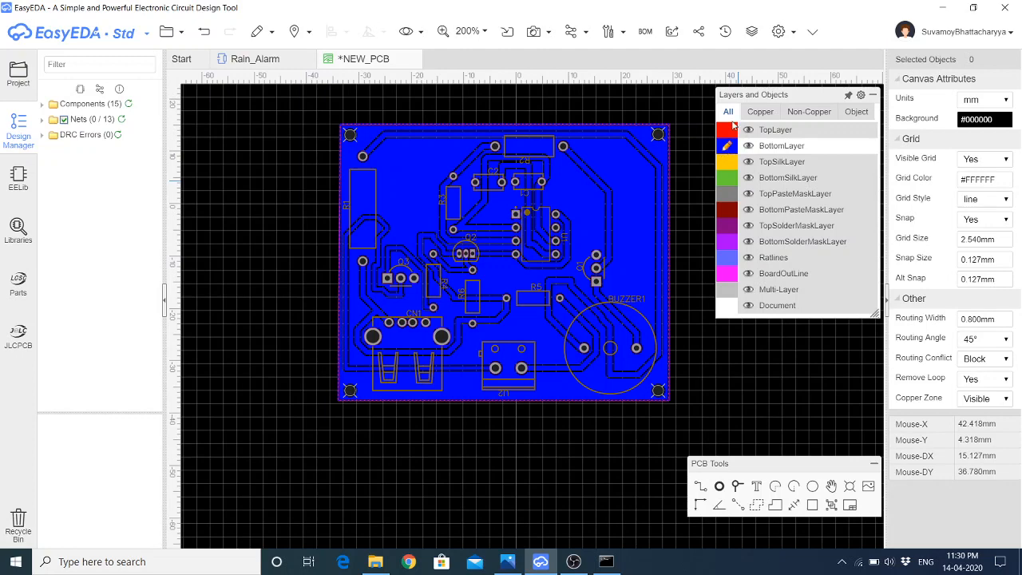
pyautogui.click(725, 165)
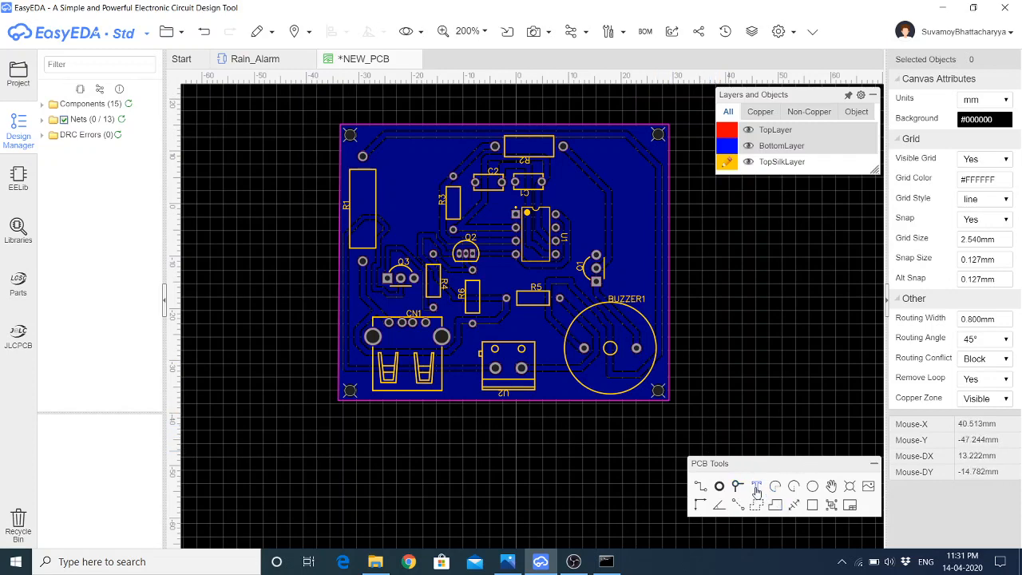
pyautogui.click(756, 489)
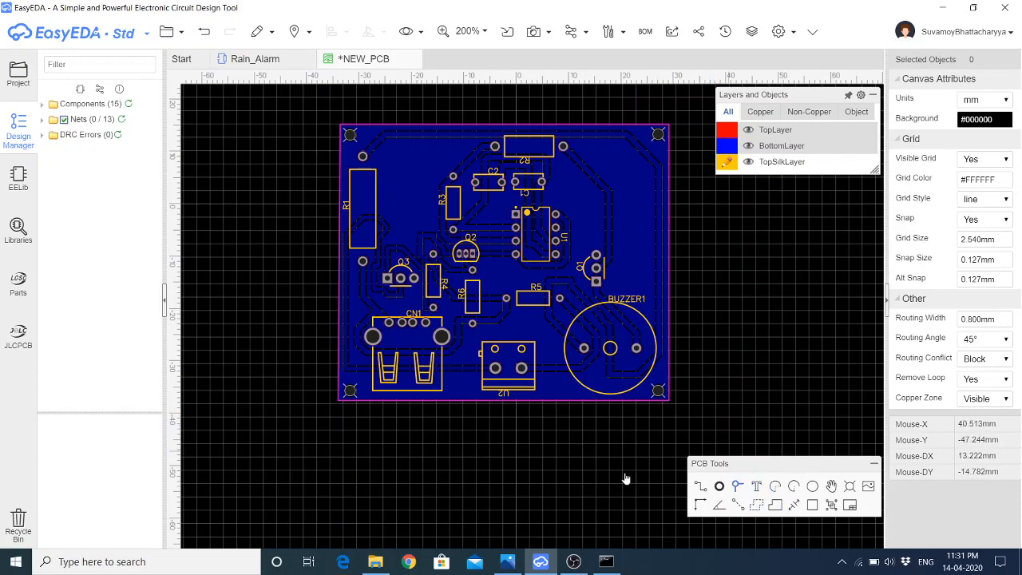
pyautogui.click(397, 157)
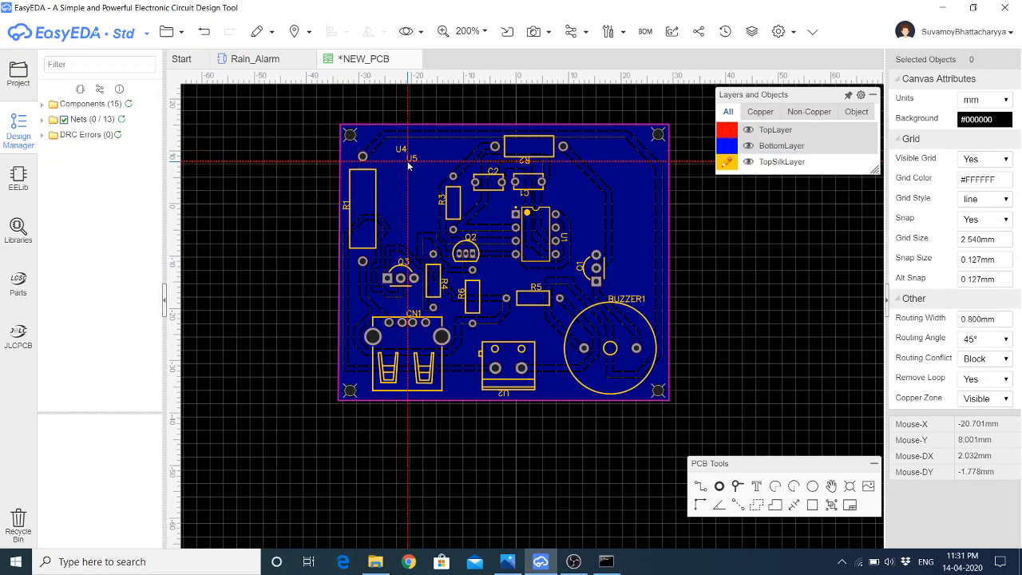
pyautogui.press('Escape')
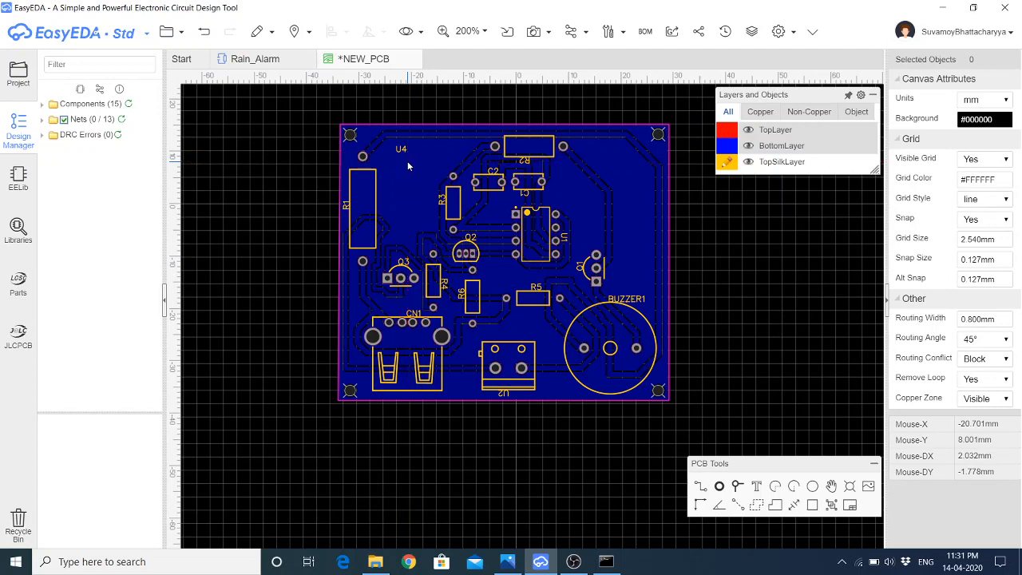
# Change the placed silkscreen text to RAIN_ALARM and shift it slightly down towards R1
pyautogui.doubleClick(402, 149)
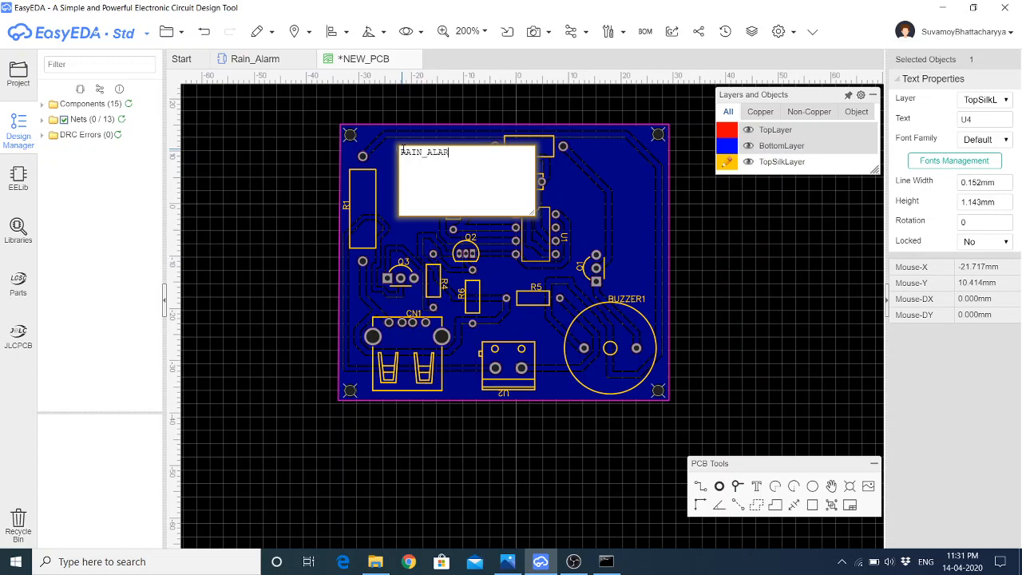
pyautogui.press('Return')
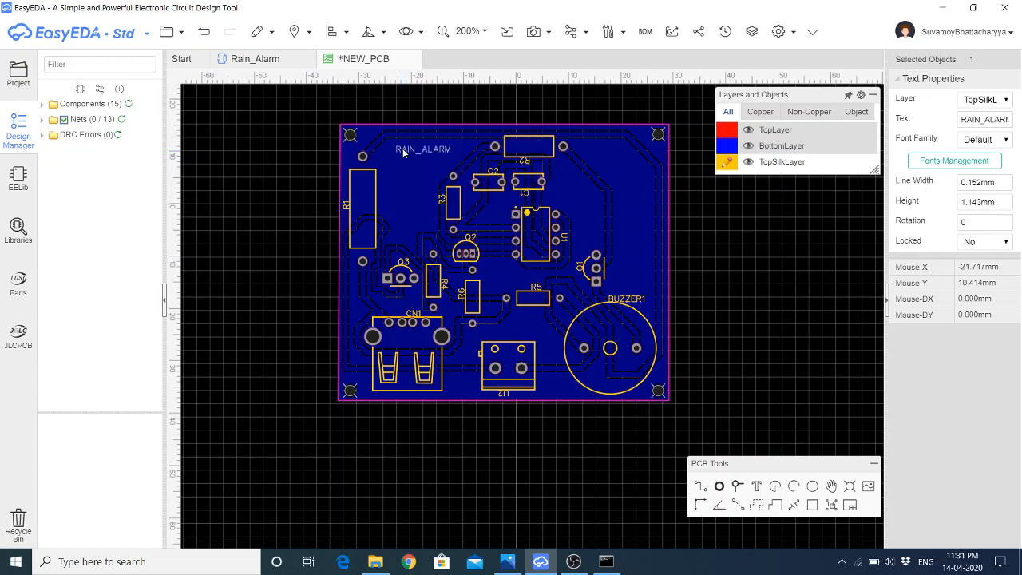
pyautogui.moveTo(403, 153); pyautogui.dragTo(397, 161)
pyautogui.click(400, 160)
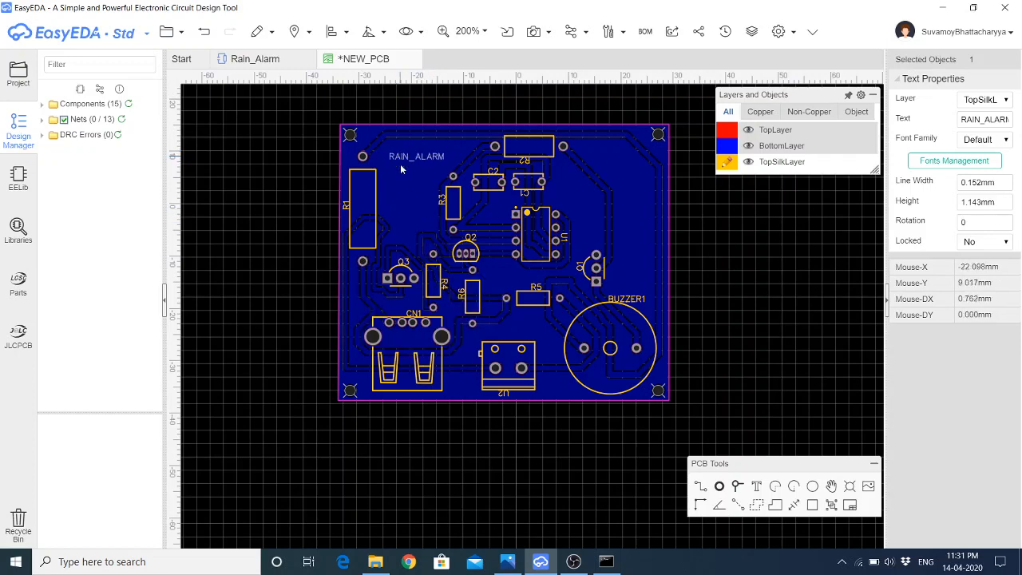
# Try the NotoSerifCJKsc-Medium and NotoSansCJKsc-DemiLight fonts on the RAIN_ALARM label and return it to the Default font
pyautogui.moveTo(796, 166)
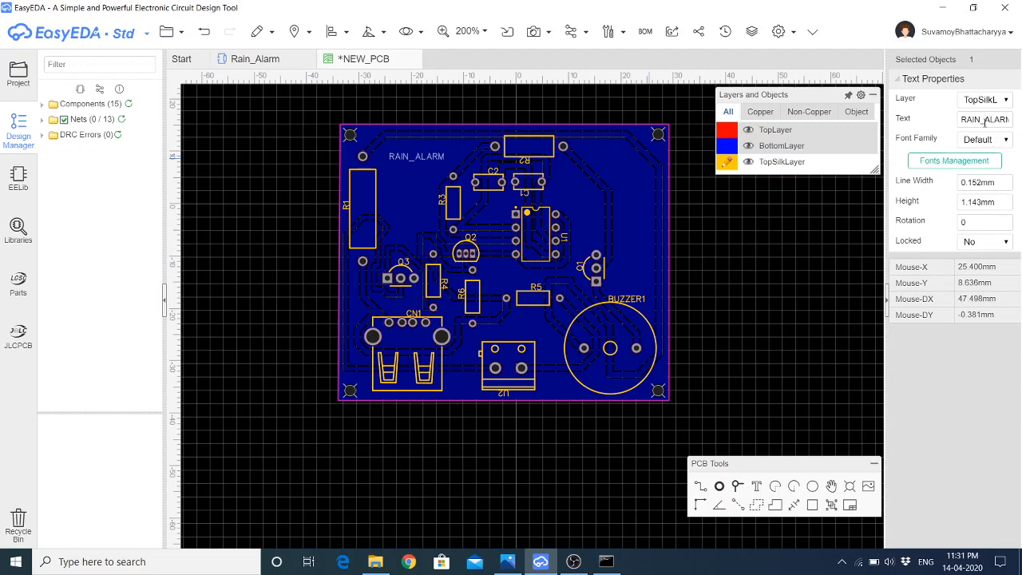
pyautogui.click(996, 142)
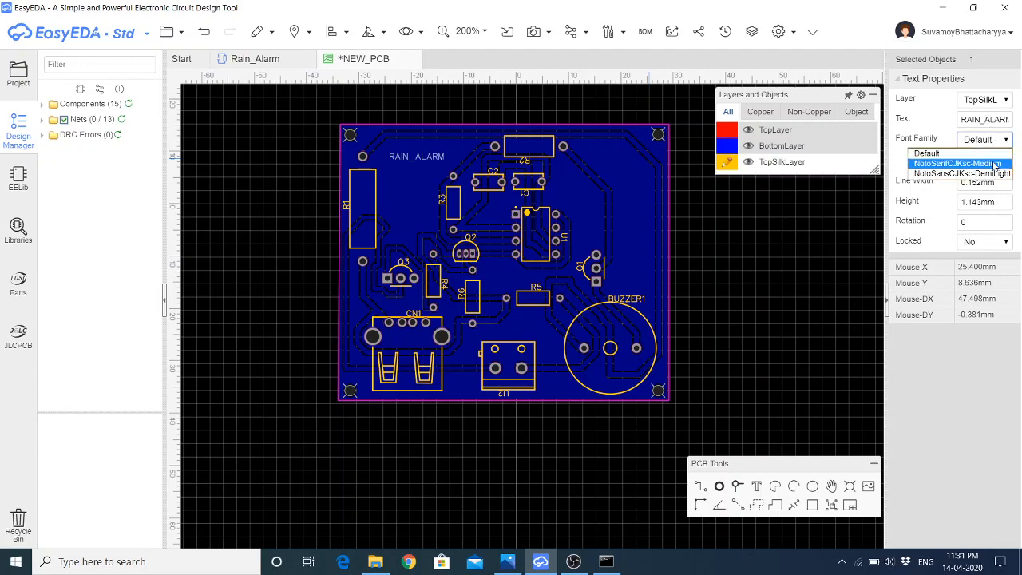
pyautogui.click(991, 165)
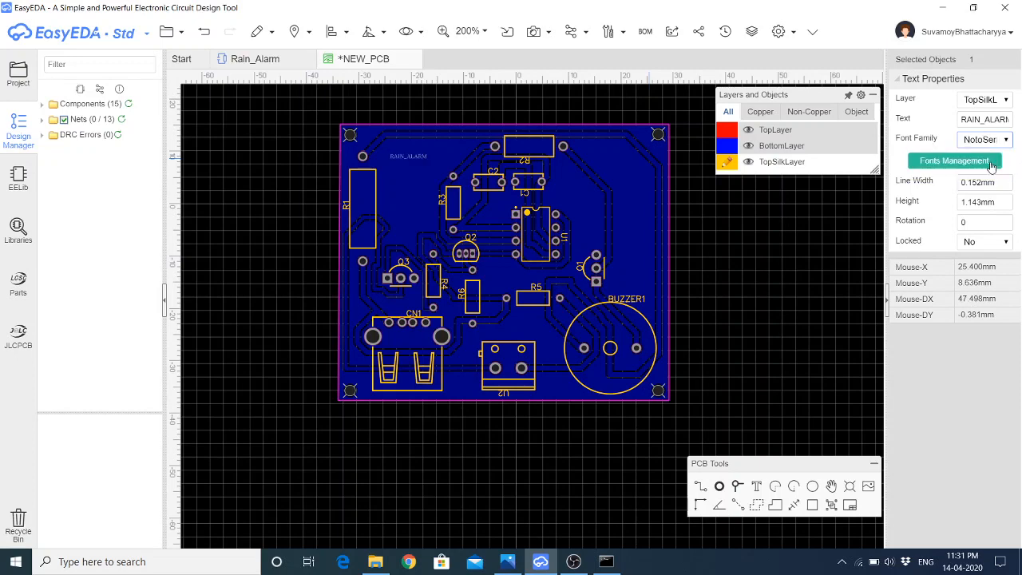
pyautogui.click(1004, 140)
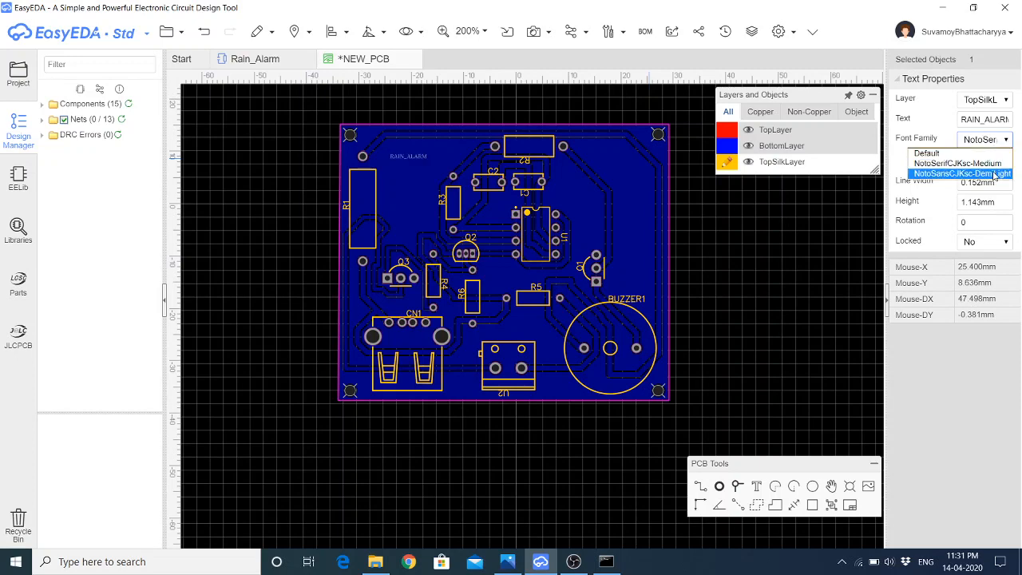
pyautogui.click(993, 173)
pyautogui.click(1005, 141)
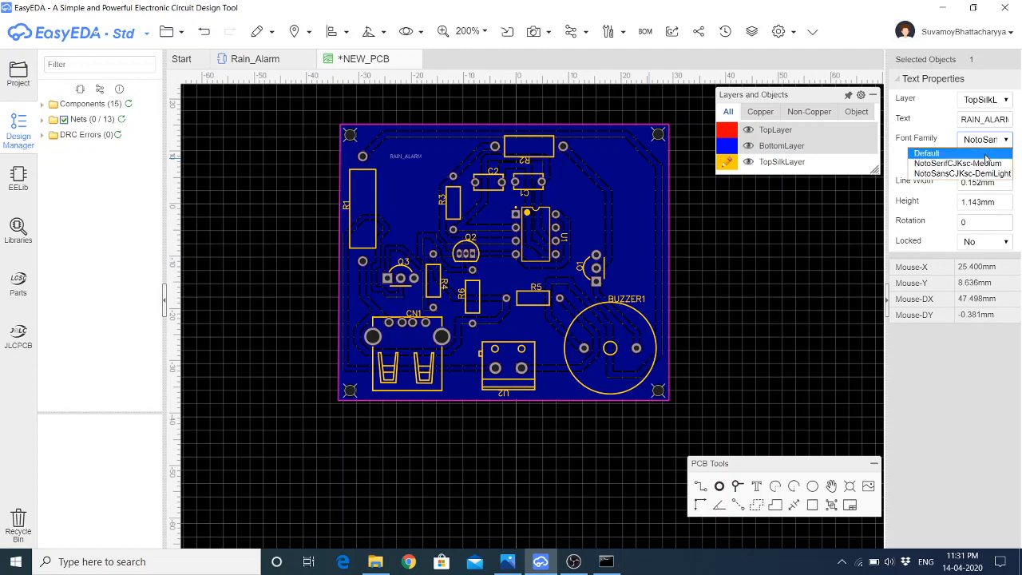
pyautogui.click(983, 155)
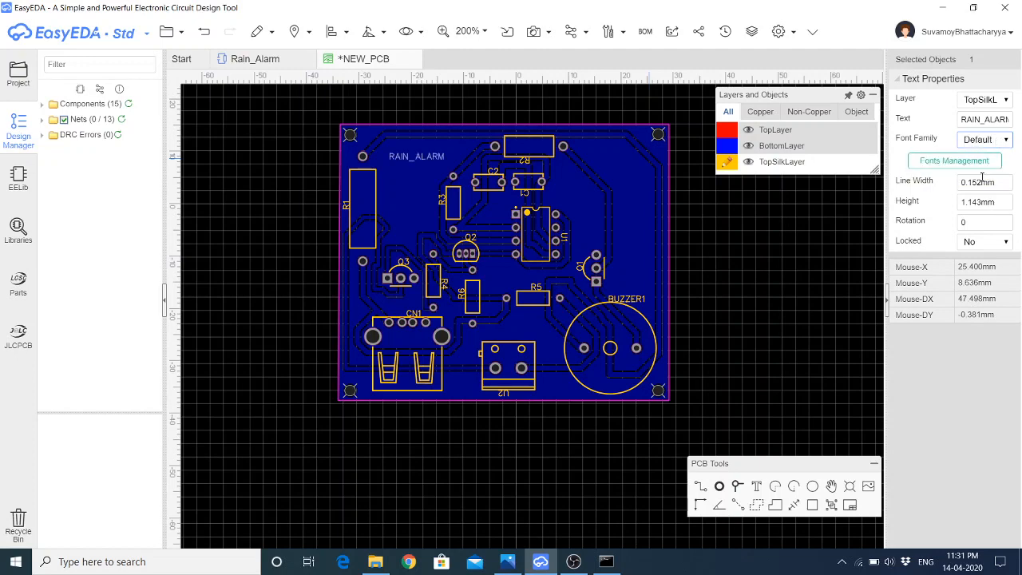
pyautogui.click(954, 160)
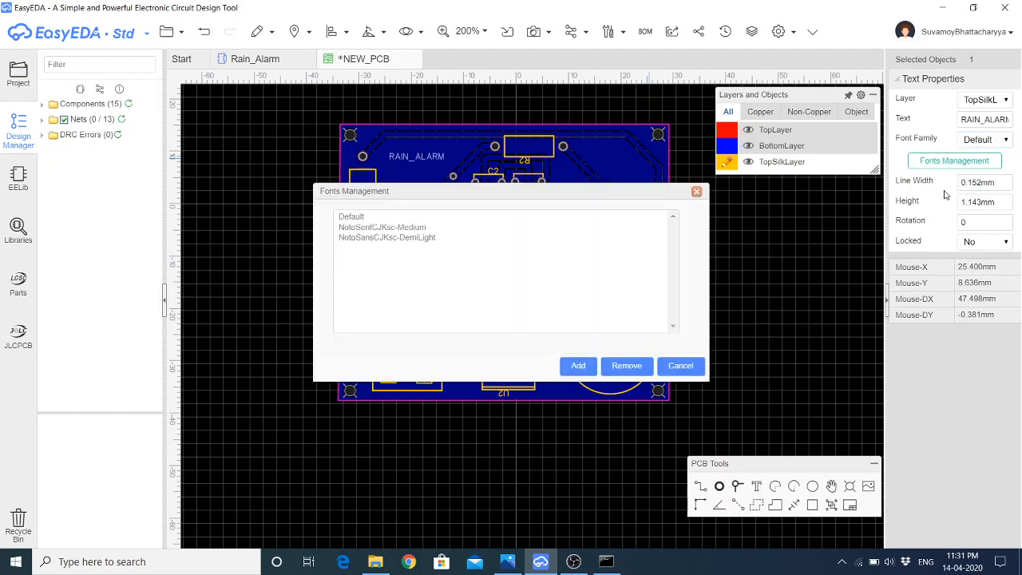
pyautogui.click(680, 367)
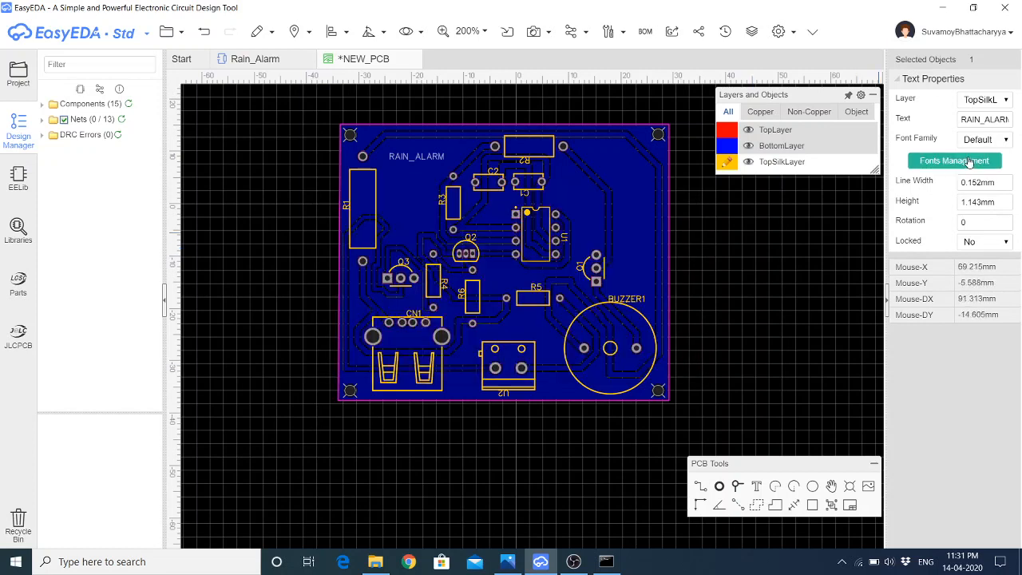
pyautogui.click(996, 144)
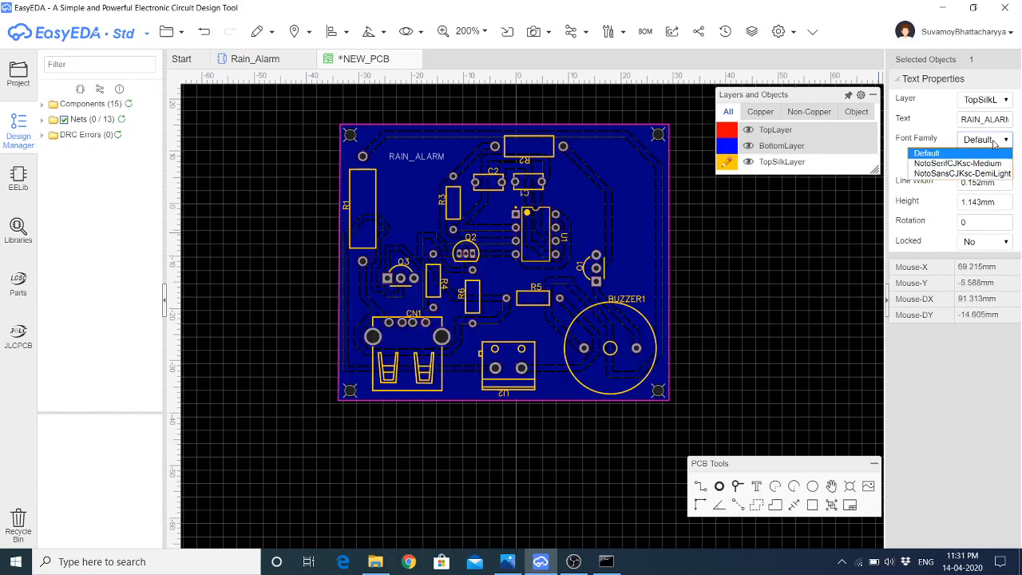
pyautogui.click(995, 144)
pyautogui.click(954, 160)
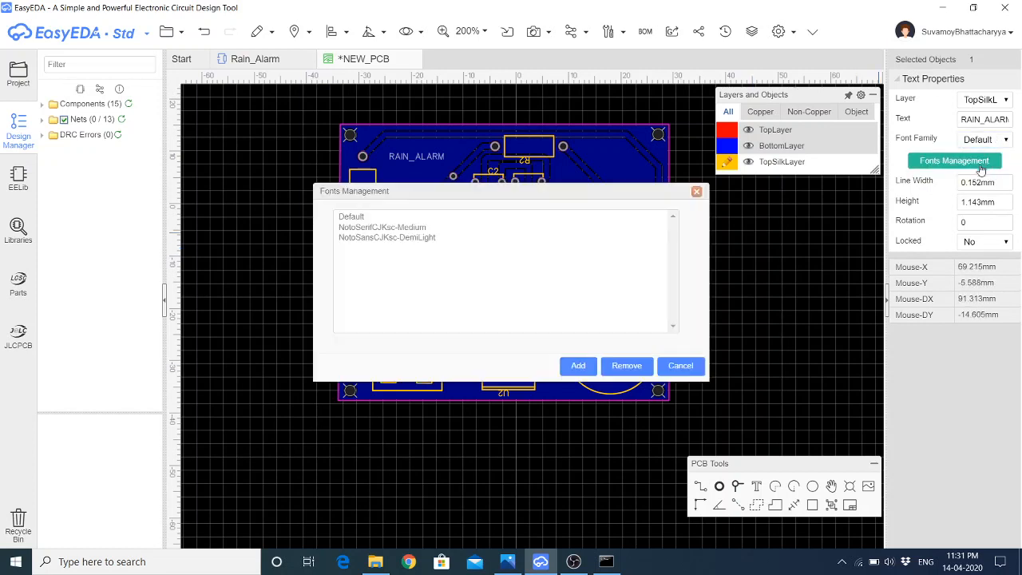
pyautogui.click(579, 366)
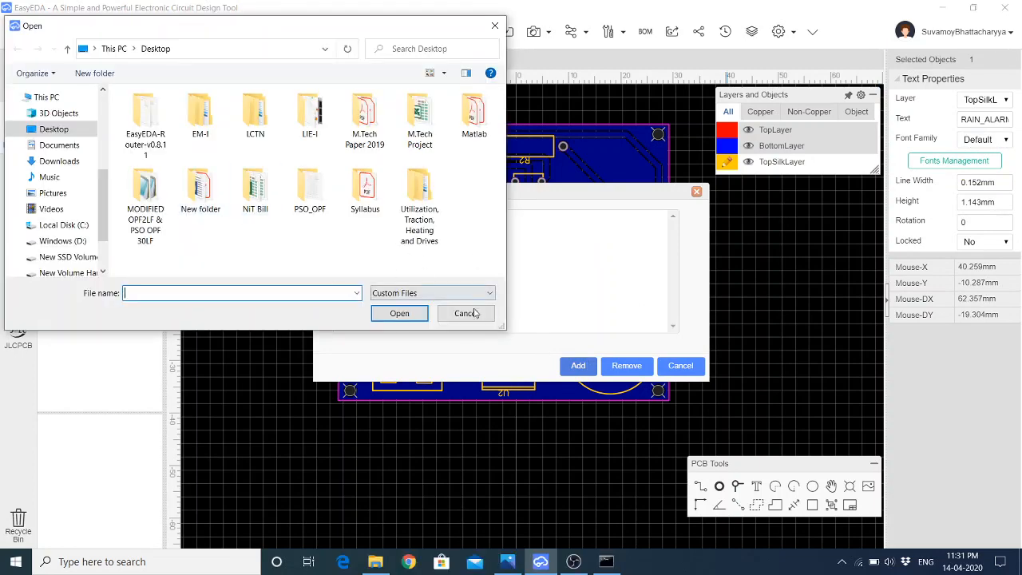
pyautogui.click(471, 312)
pyautogui.click(680, 365)
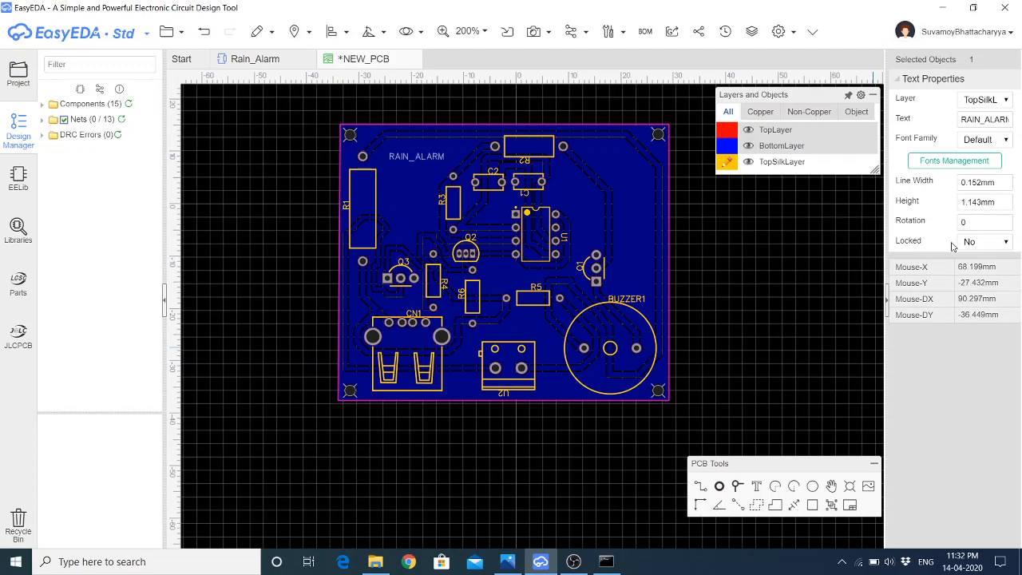
# Set the RAIN_ALARM label's line width to 0.3 mm
pyautogui.click(976, 183)
pyautogui.press('BackSpace')
pyautogui.write('.3')
pyautogui.press('Return')
pyautogui.click(392, 173)
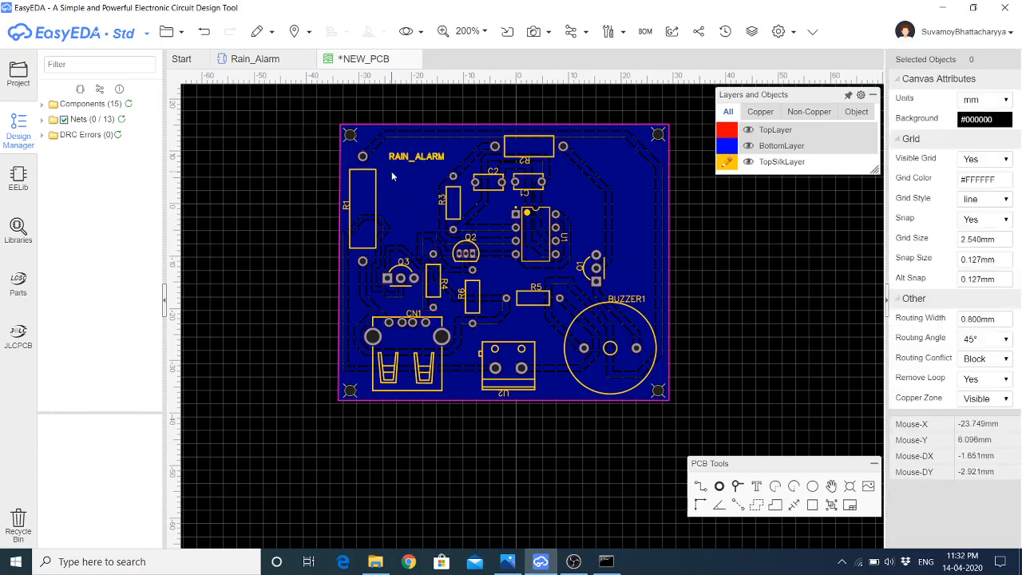
pyautogui.scroll(5, 416, 158)
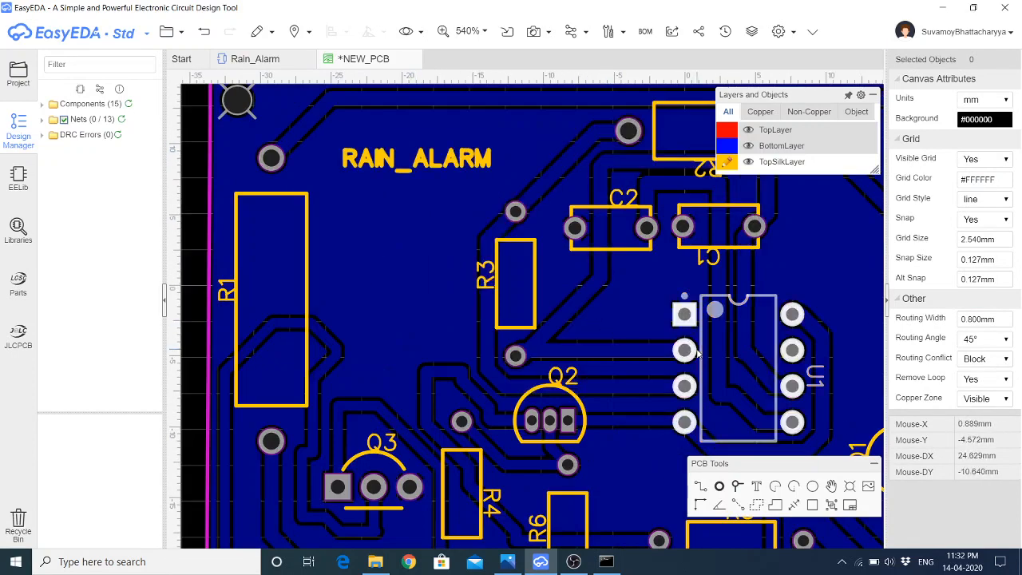
# Set the RAIN_ALARM label's text height to 2 mm
pyautogui.click(392, 162)
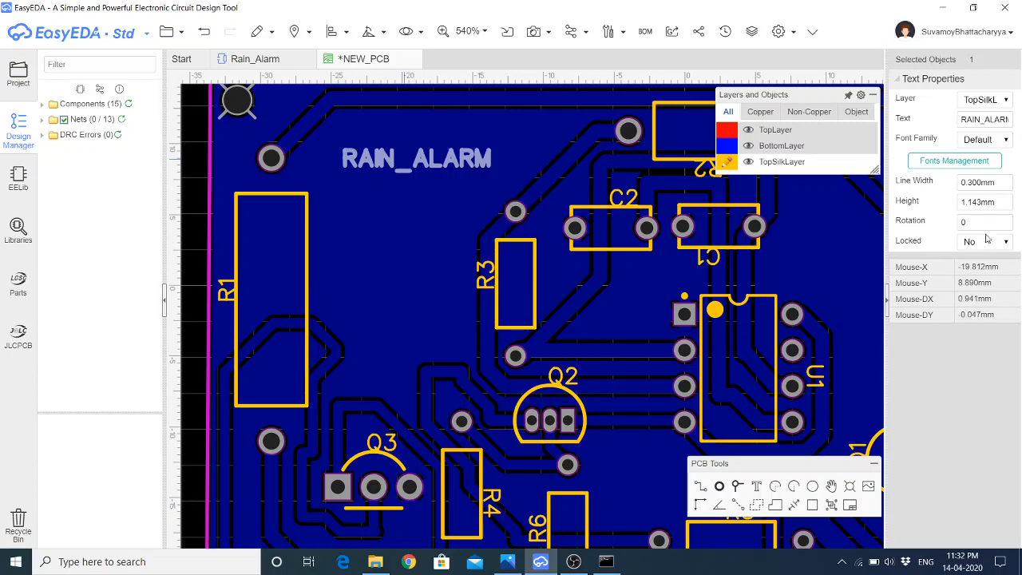
pyautogui.click(980, 181)
pyautogui.click(973, 201)
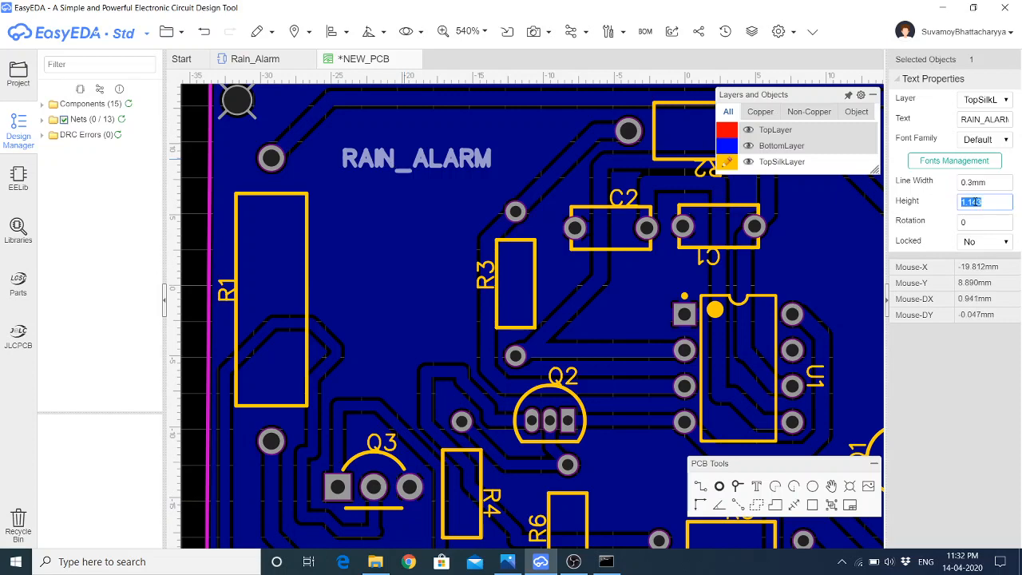
pyautogui.press('BackSpace')
pyautogui.press('Return')
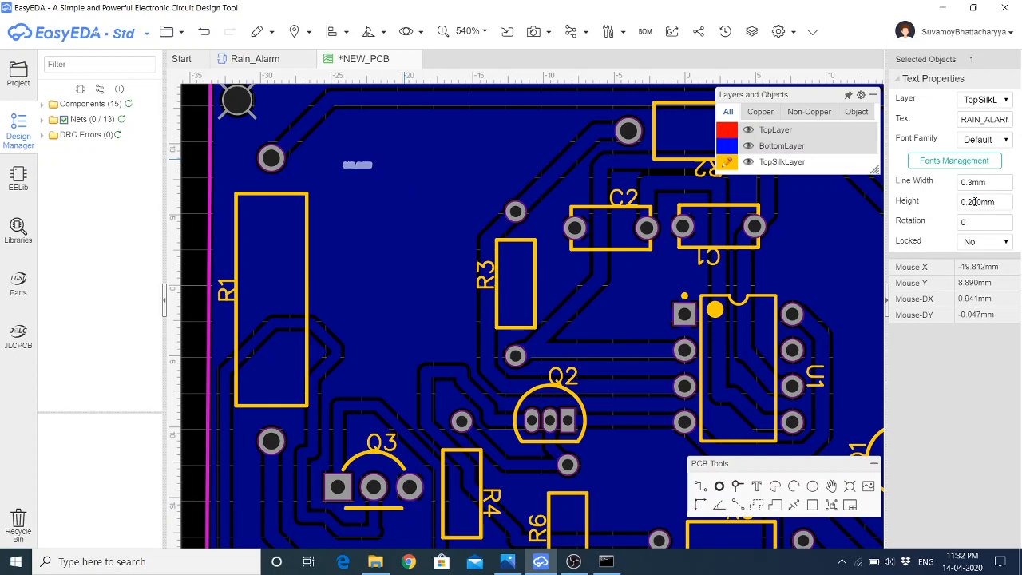
pyautogui.click(975, 201)
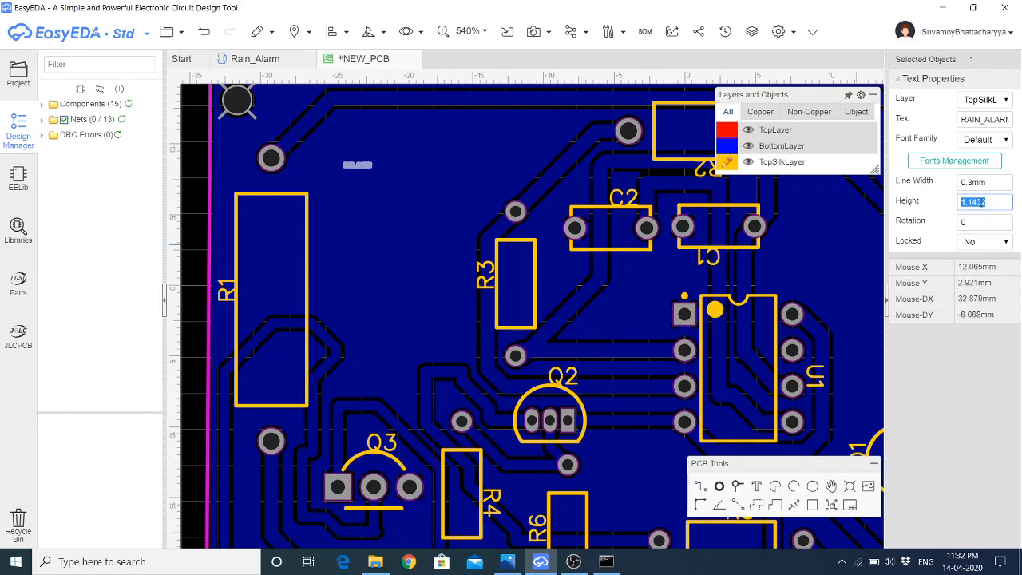
pyautogui.write('2')
pyautogui.press('Return')
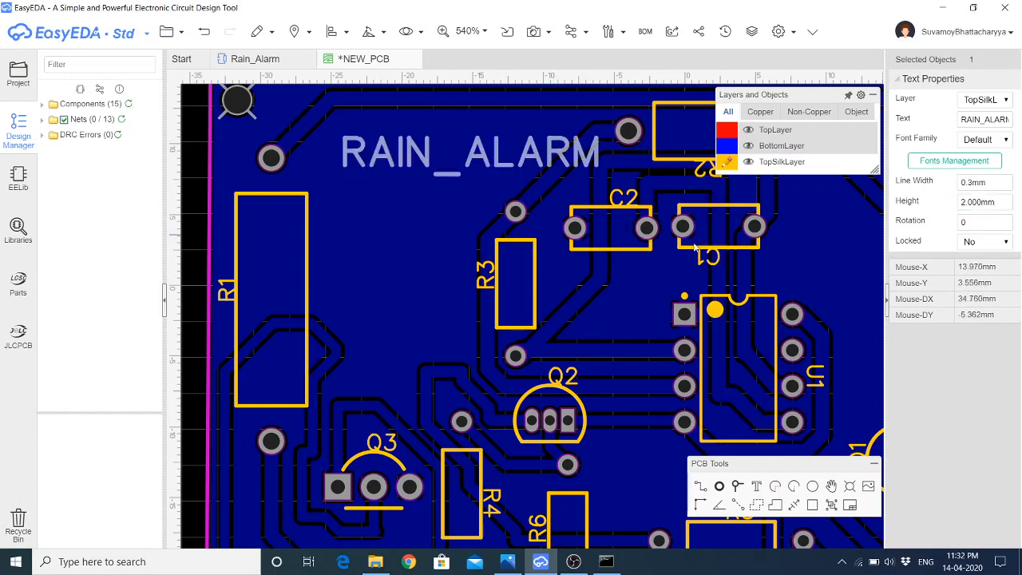
# Set the RAIN_ALARM label's line width to 0.25 mm and position it between R1's upper pad and R2, above R3
pyautogui.moveTo(475, 154); pyautogui.dragTo(389, 192)
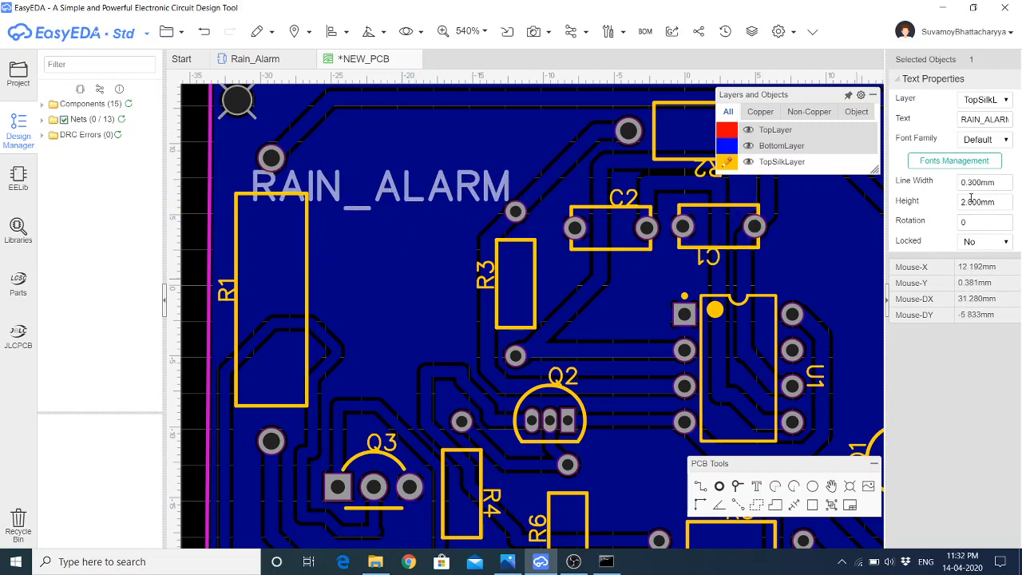
pyautogui.click(973, 203)
pyautogui.click(980, 185)
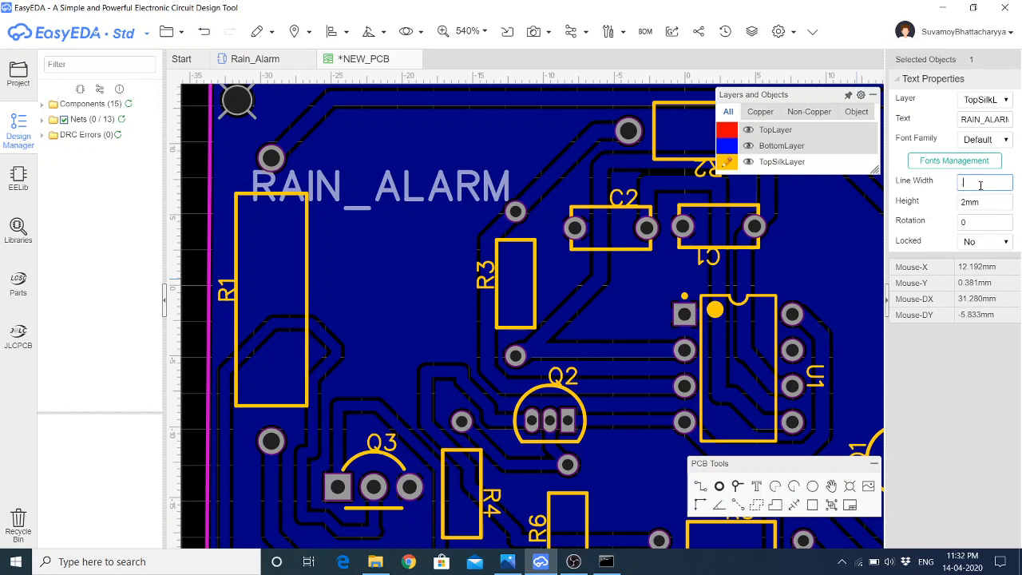
pyautogui.press('Return')
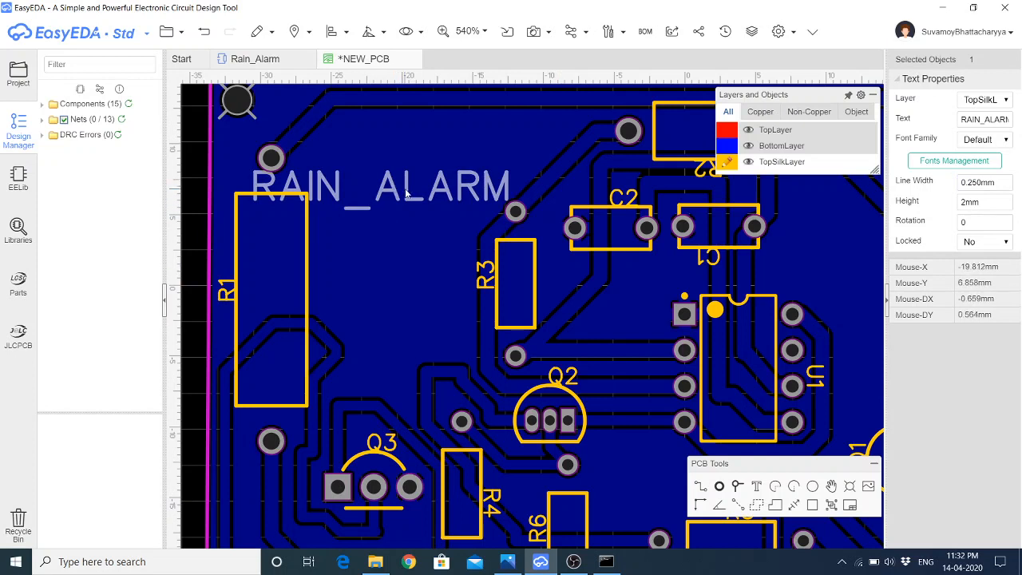
pyautogui.moveTo(406, 189); pyautogui.dragTo(472, 166)
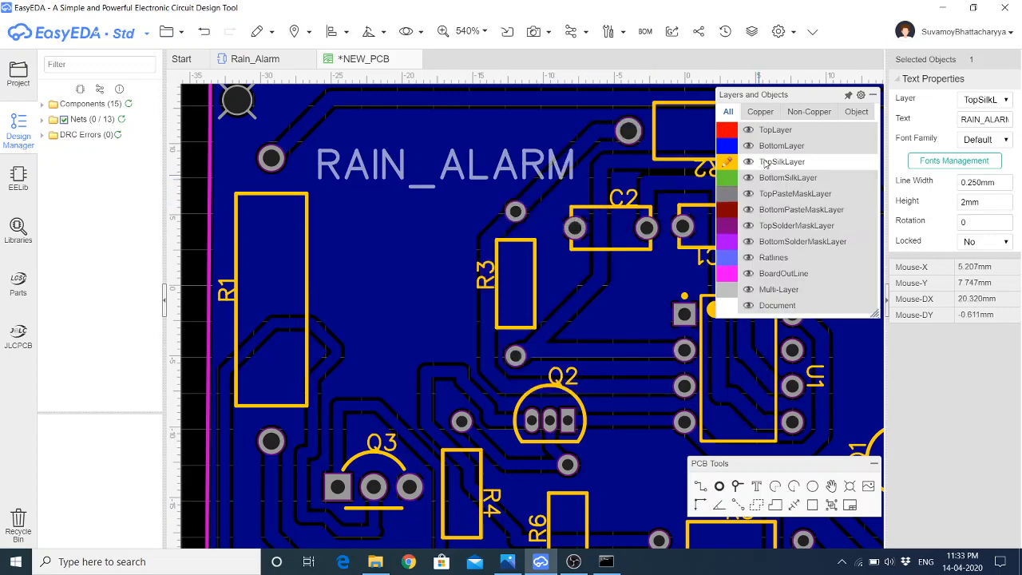
# Place a second silkscreen text along the board edge below CN1 and change its content to I/P_P.S
pyautogui.scroll(-2, 423, 277)
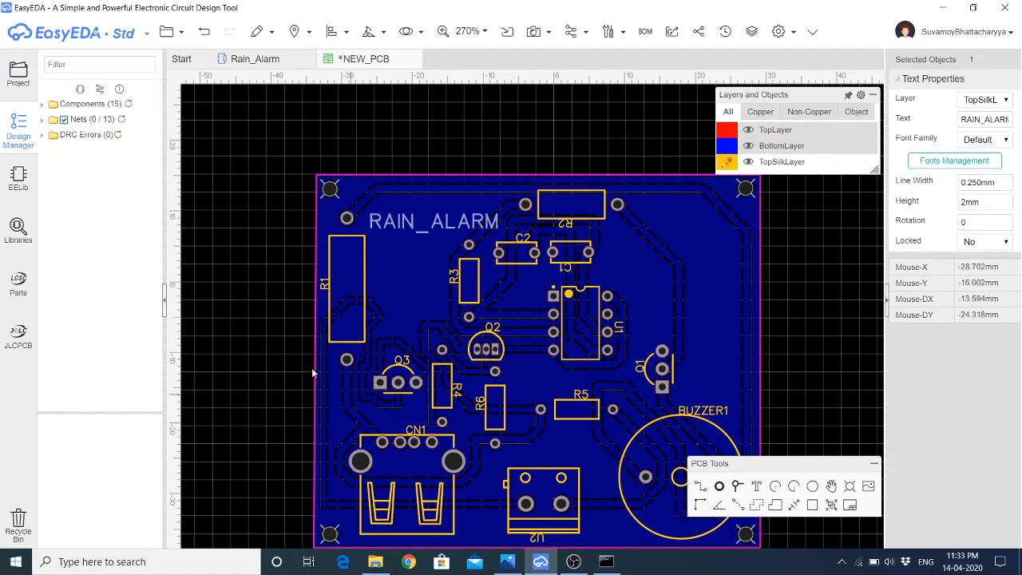
pyautogui.scroll(-2, 315, 374)
pyautogui.scroll(1, 409, 411)
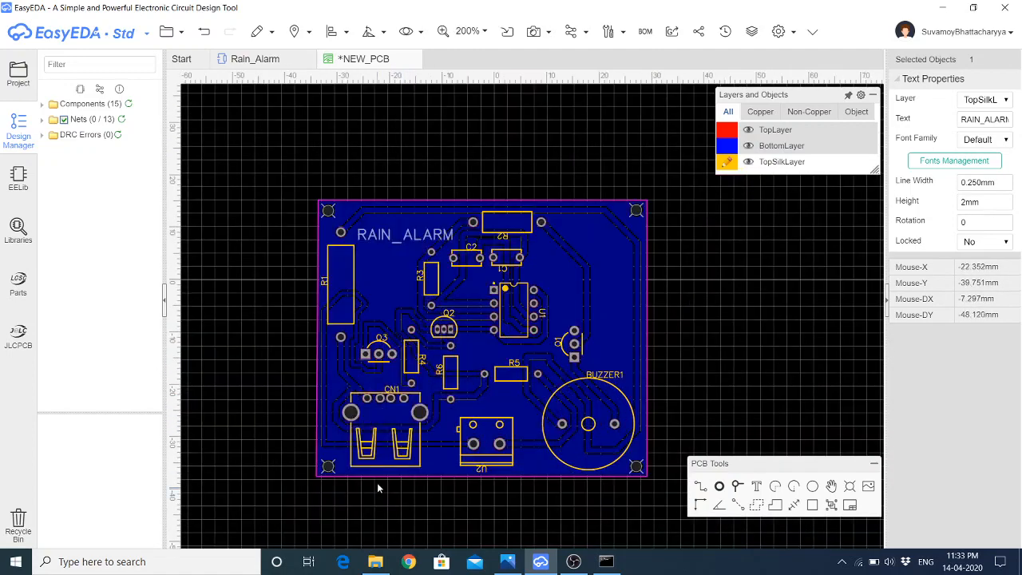
pyautogui.scroll(3, 384, 471)
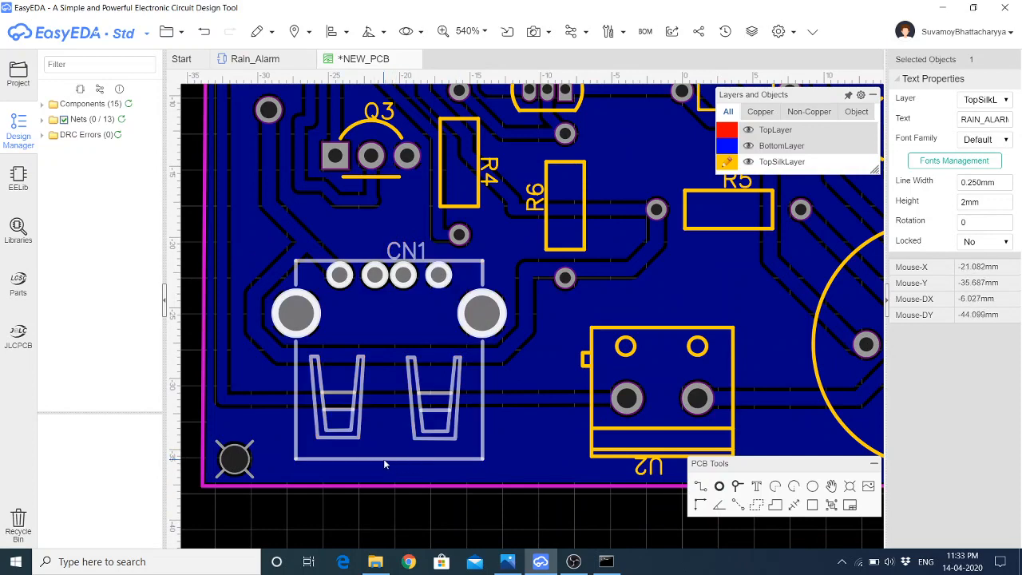
pyautogui.click(758, 488)
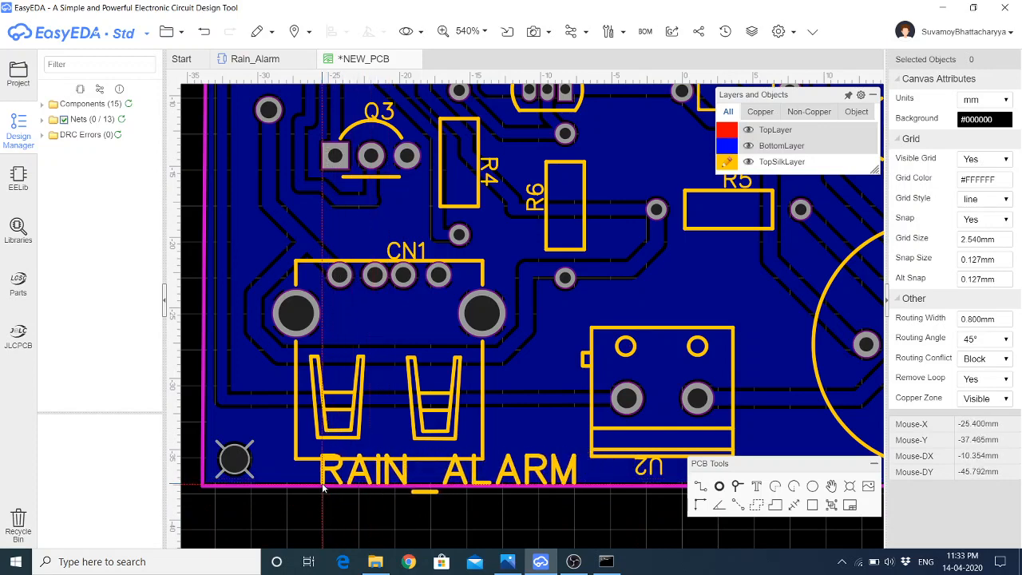
pyautogui.click(323, 487)
pyautogui.doubleClick(365, 477)
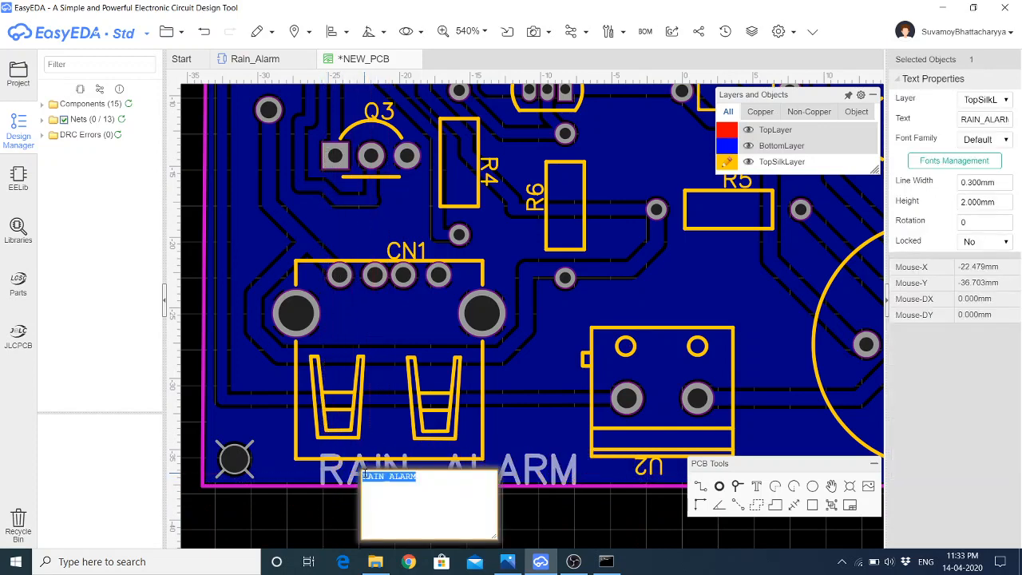
pyautogui.press('BackSpace')
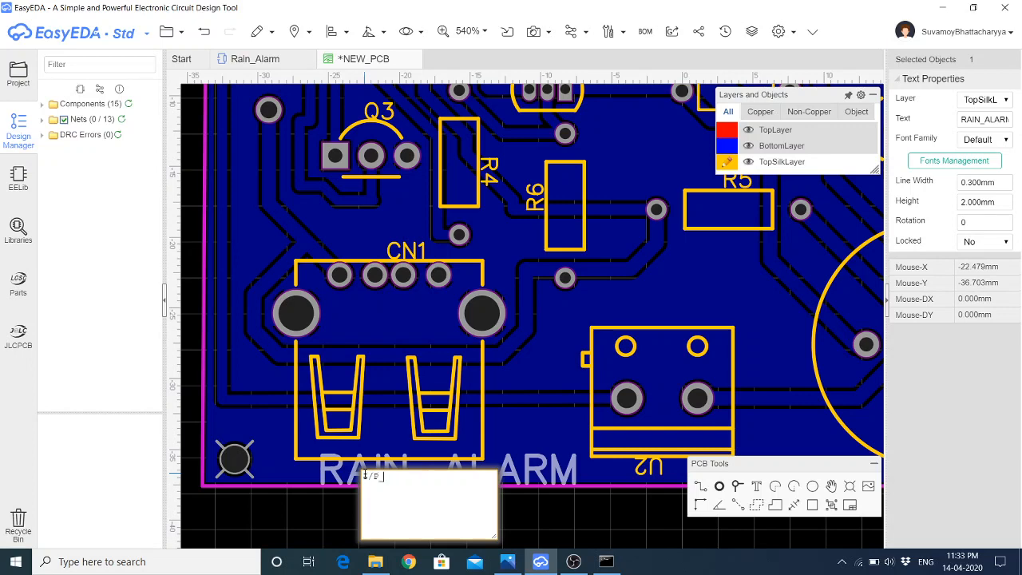
pyautogui.write('I/P_P.S')
pyautogui.click(532, 427)
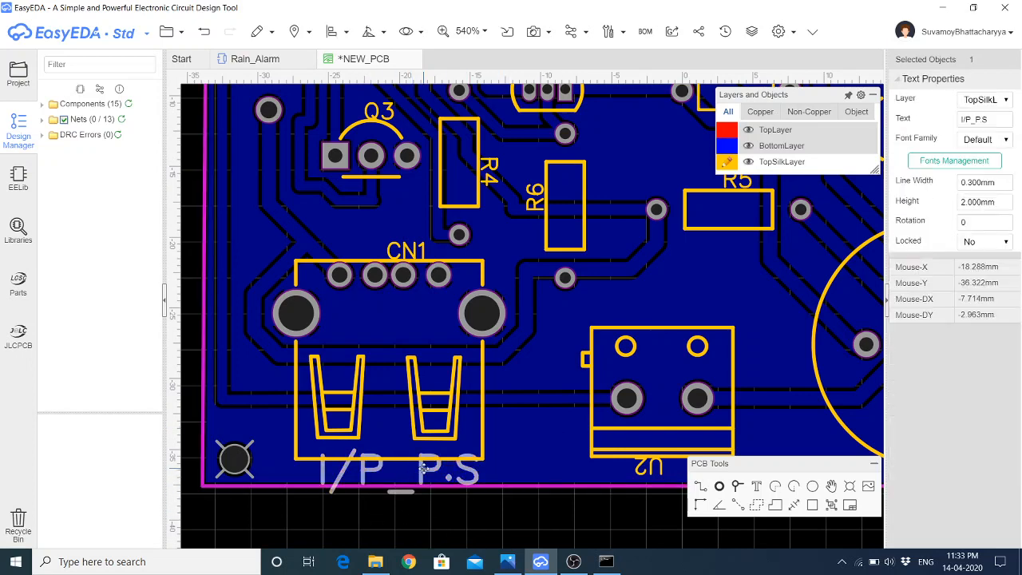
# Extend the text below CN1 to read I/P_P.S_5V_DC
pyautogui.doubleClick(474, 470)
pyautogui.click(474, 471)
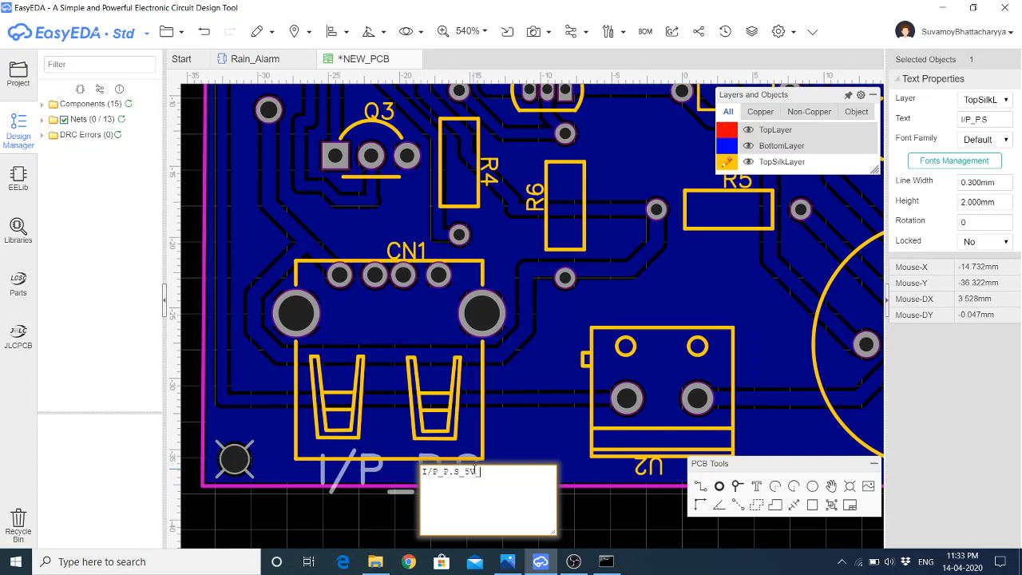
pyautogui.write('_5V_DC')
pyautogui.click(525, 427)
pyautogui.click(471, 472)
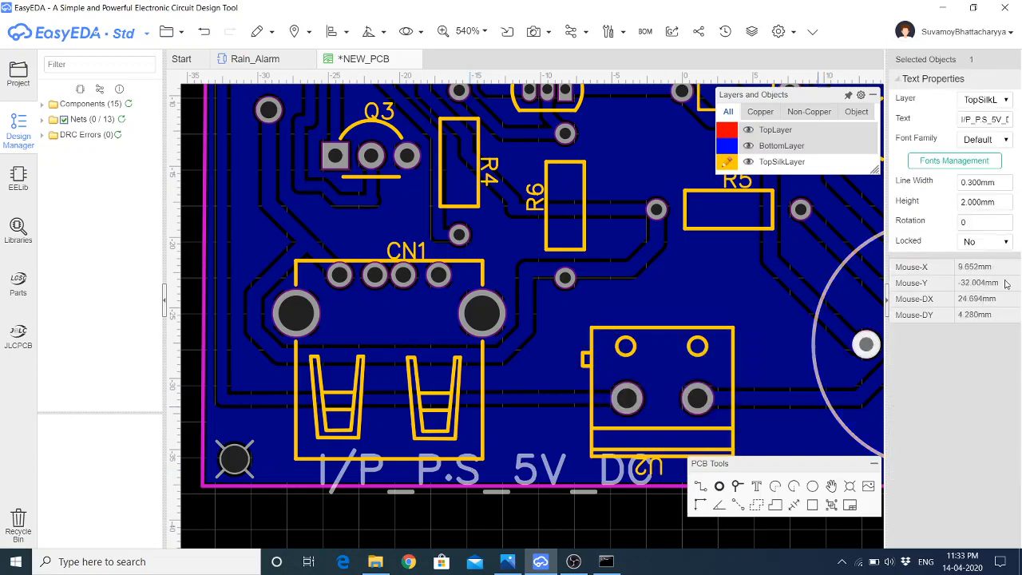
# Set the I/P_P.S_5V_DC label's font to NotoSansCJKsc-DemiLight, nudge CN1 slightly up and fit the label between CN1 and the board edge
pyautogui.click(989, 140)
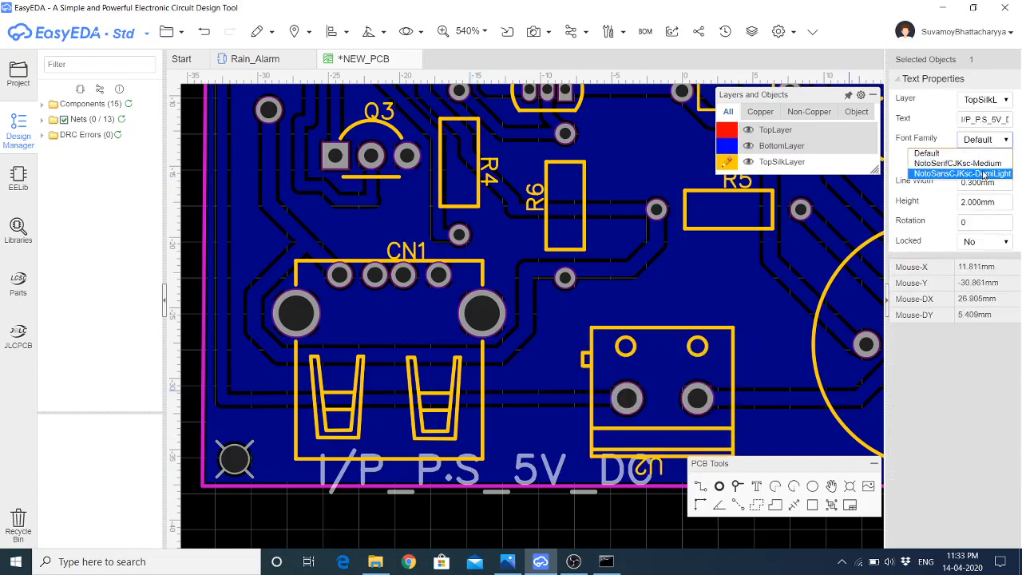
pyautogui.click(983, 174)
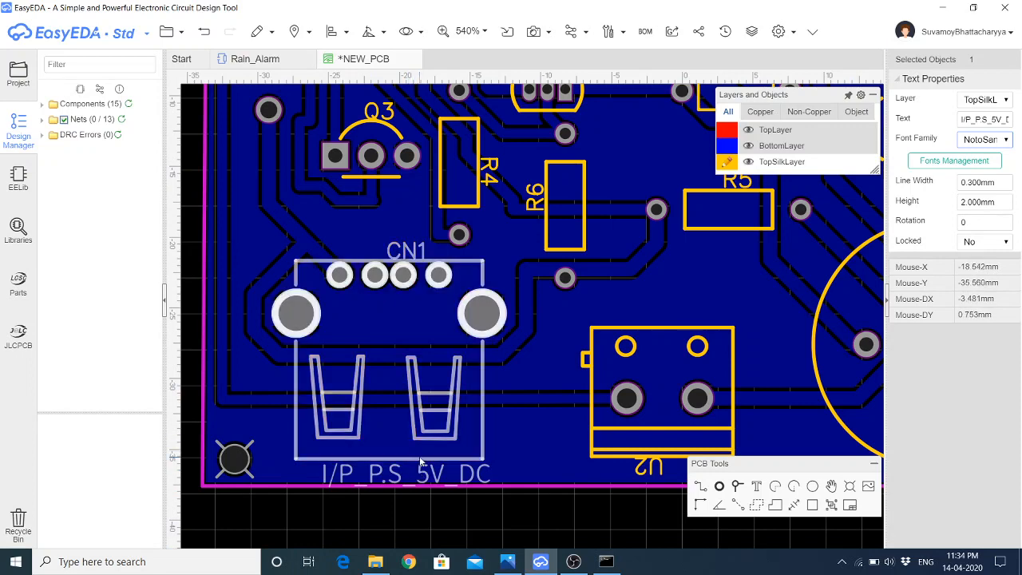
pyautogui.moveTo(420, 463)
pyautogui.mouseDown()
pyautogui.moveTo(423, 452)
pyautogui.moveTo(421, 473)
pyautogui.moveTo(411, 465)
pyautogui.mouseUp()
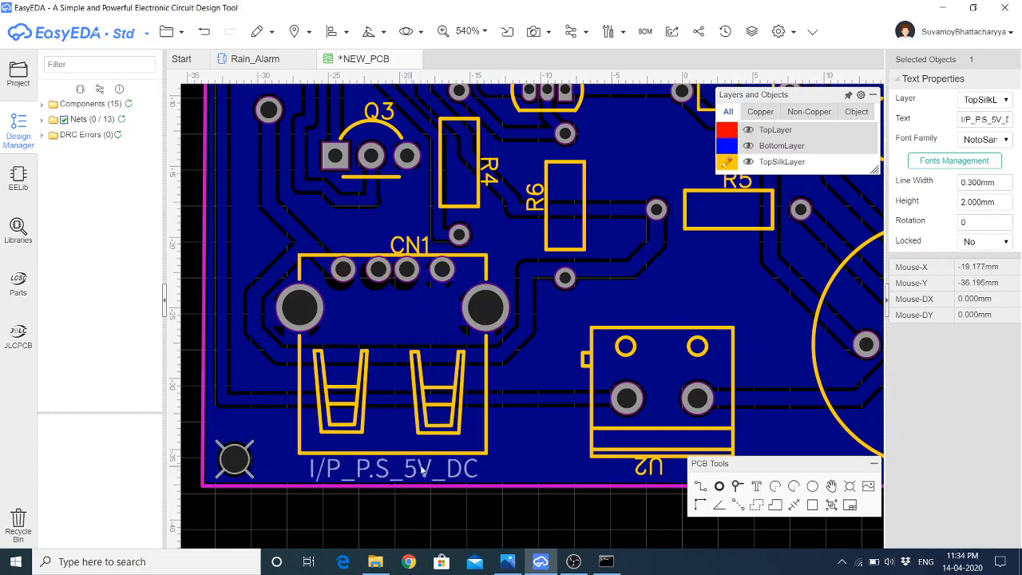
# Update the CN1 connector's footprint and rebuild all copper areas on the board
pyautogui.rightClick(501, 456)
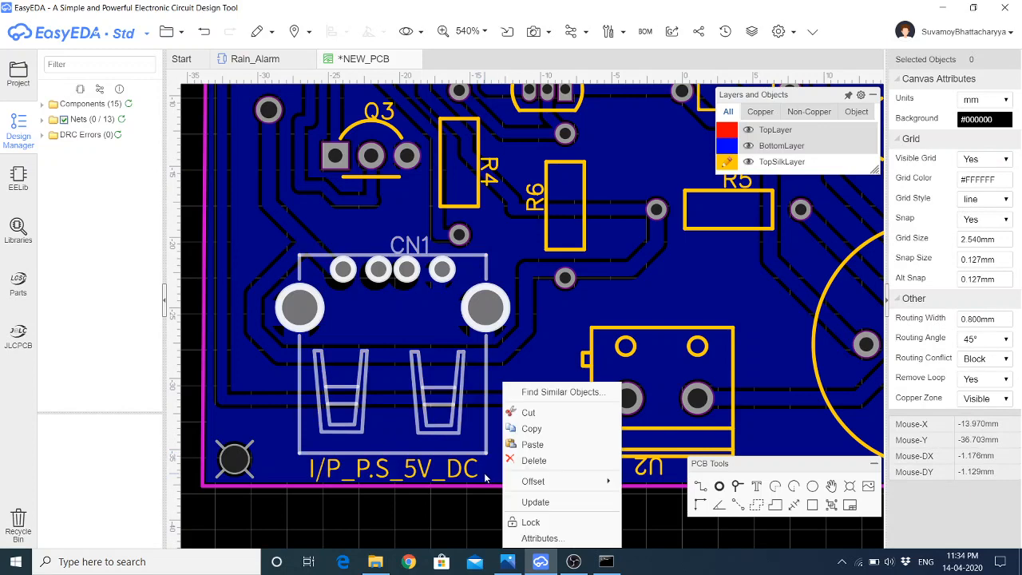
pyautogui.click(546, 501)
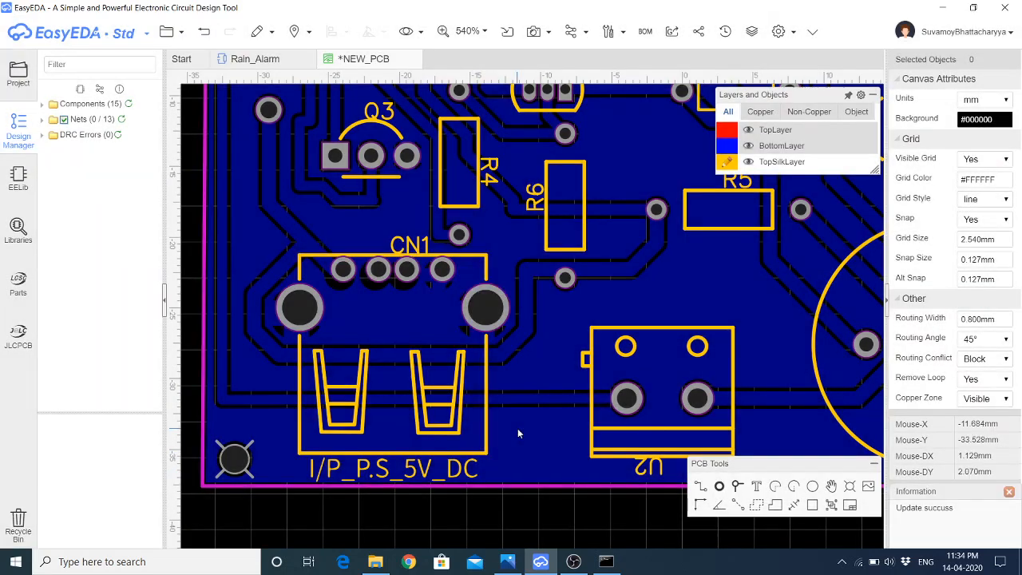
pyautogui.rightClick(517, 428)
pyautogui.moveTo(561, 452)
pyautogui.moveTo(558, 486)
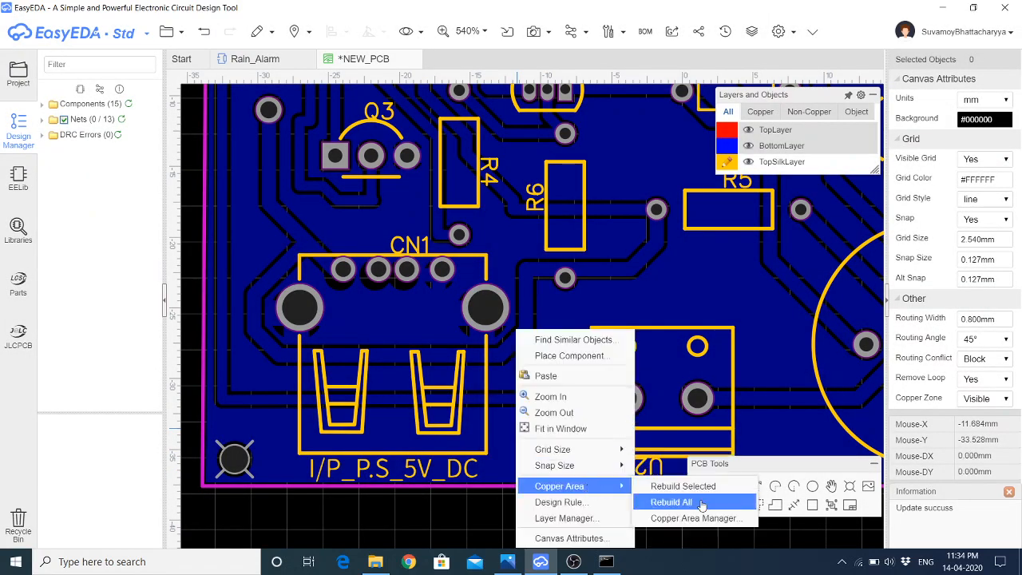
pyautogui.click(607, 501)
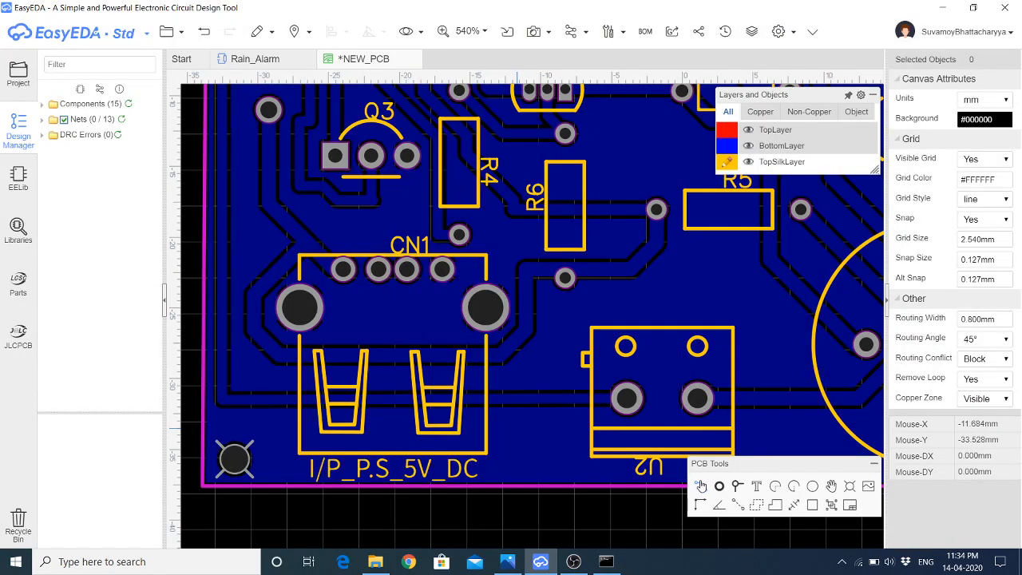
# Examine CN1's pads, their pad numbers and nets, and the surrounding tracks after the copper rebuild
pyautogui.scroll(-2, 305, 315)
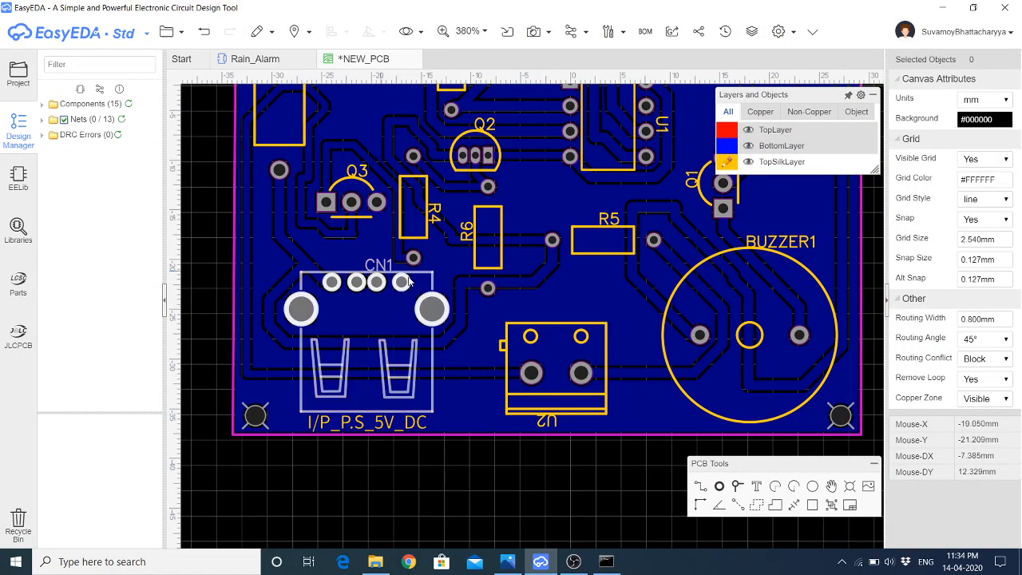
pyautogui.scroll(2, 367, 289)
pyautogui.scroll(-2, 304, 282)
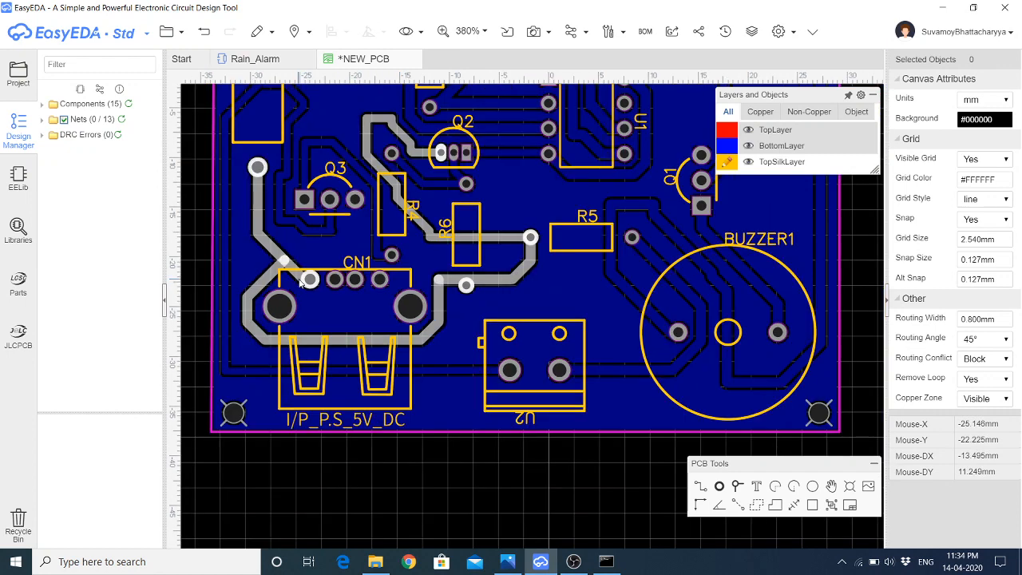
pyautogui.scroll(5, 389, 309)
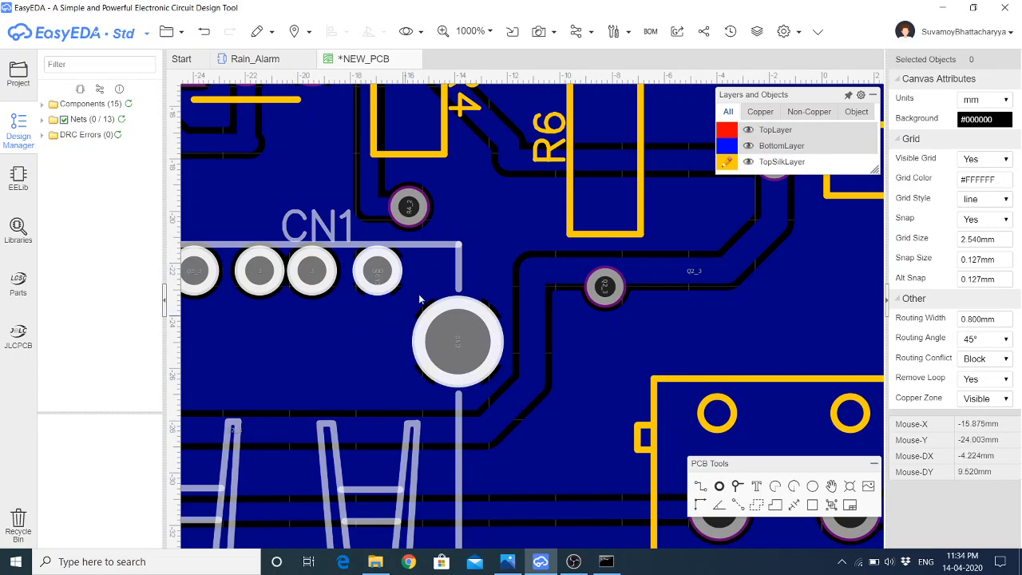
pyautogui.scroll(-2, 385, 345)
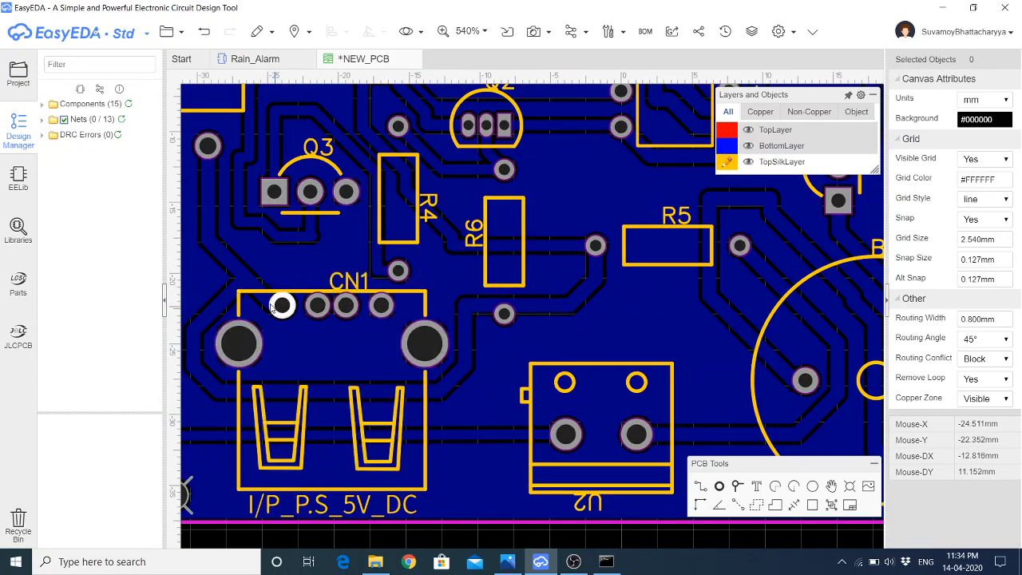
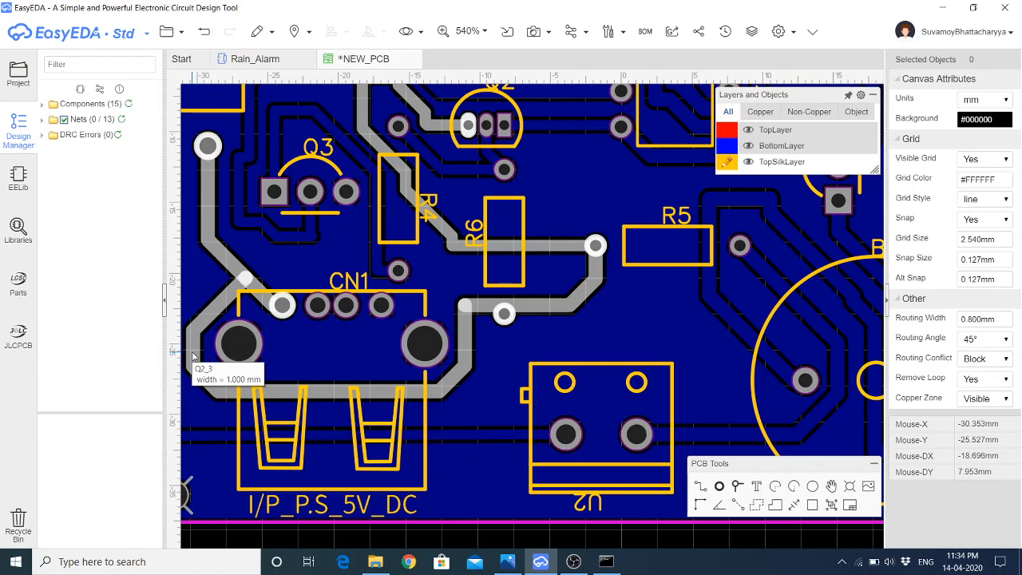
pyautogui.scroll(6, 350, 313)
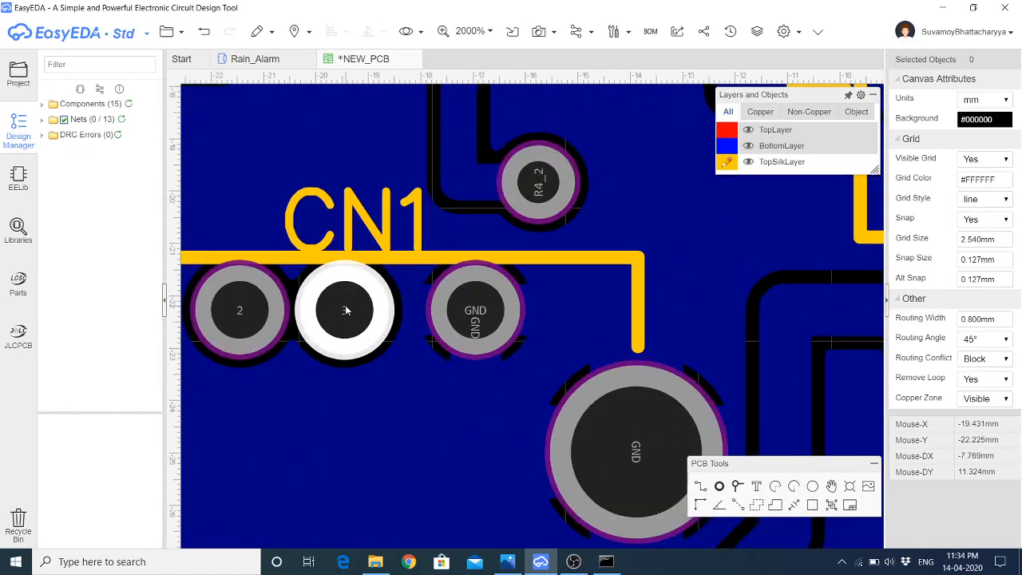
pyautogui.scroll(-3, 351, 316)
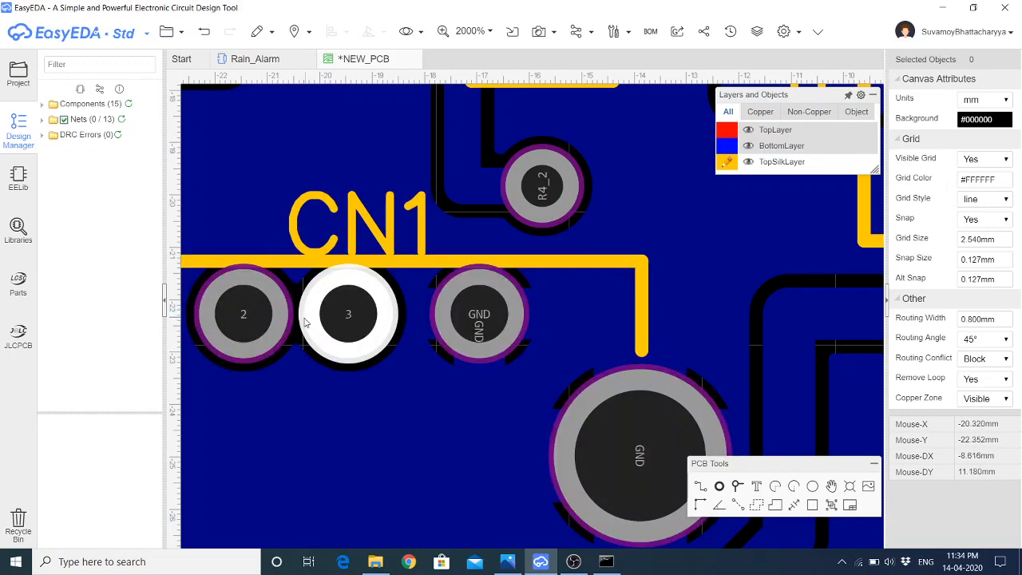
pyautogui.scroll(-2, 262, 368)
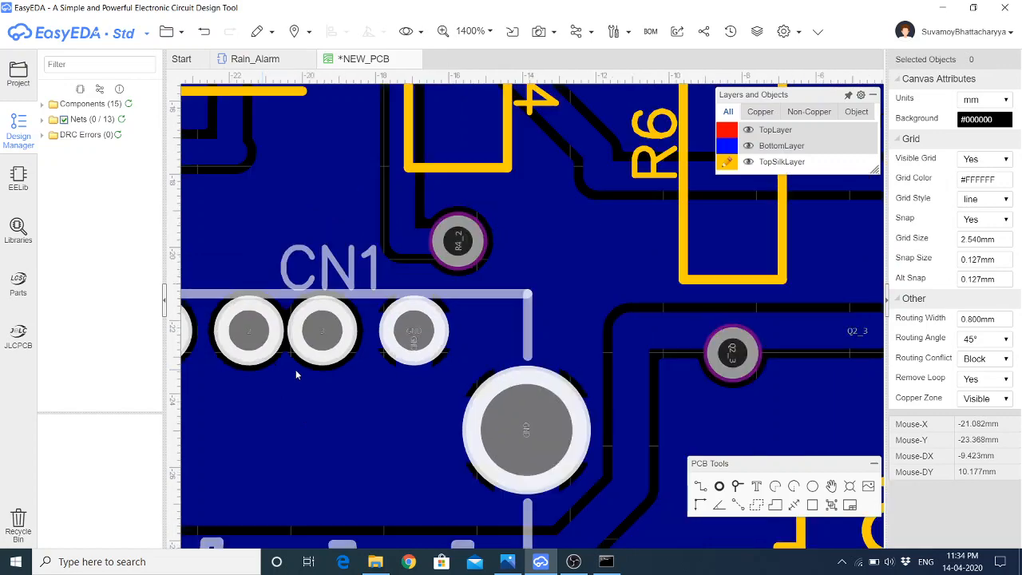
pyautogui.scroll(-4, 319, 343)
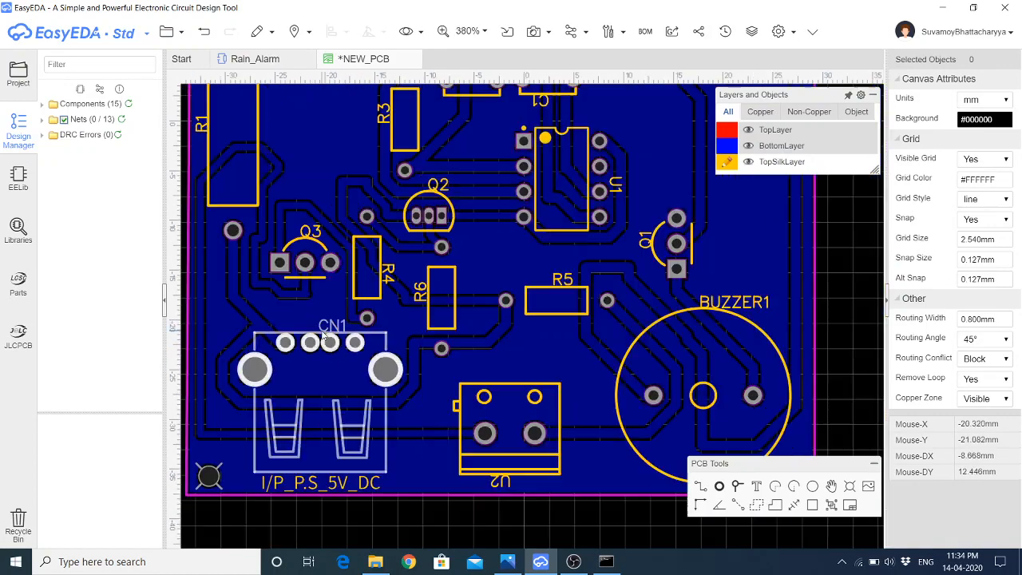
pyautogui.scroll(-1, 323, 339)
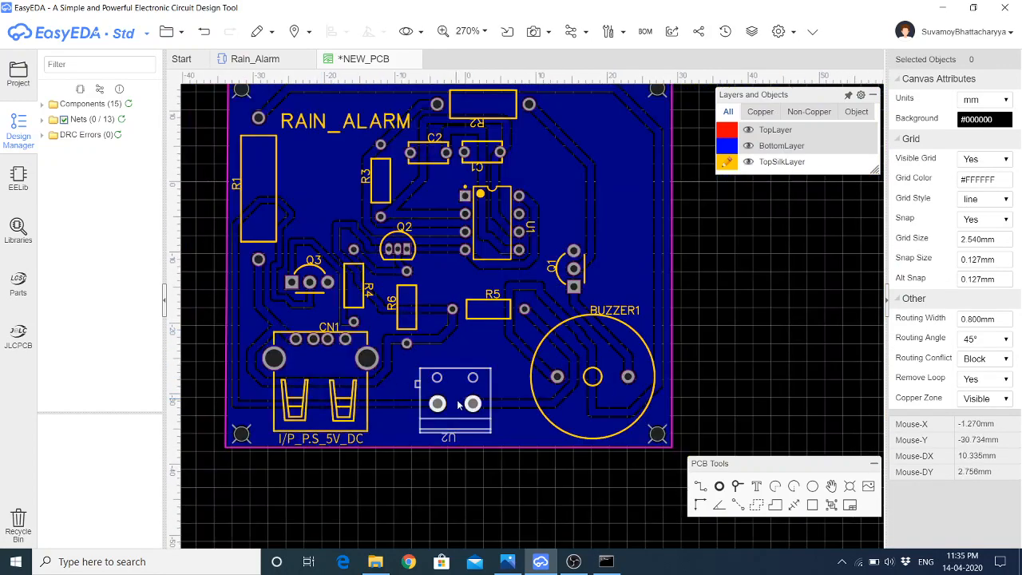
# Rotate the U2 reference label on the top silkscreen left to 270°
pyautogui.scroll(1, 459, 405)
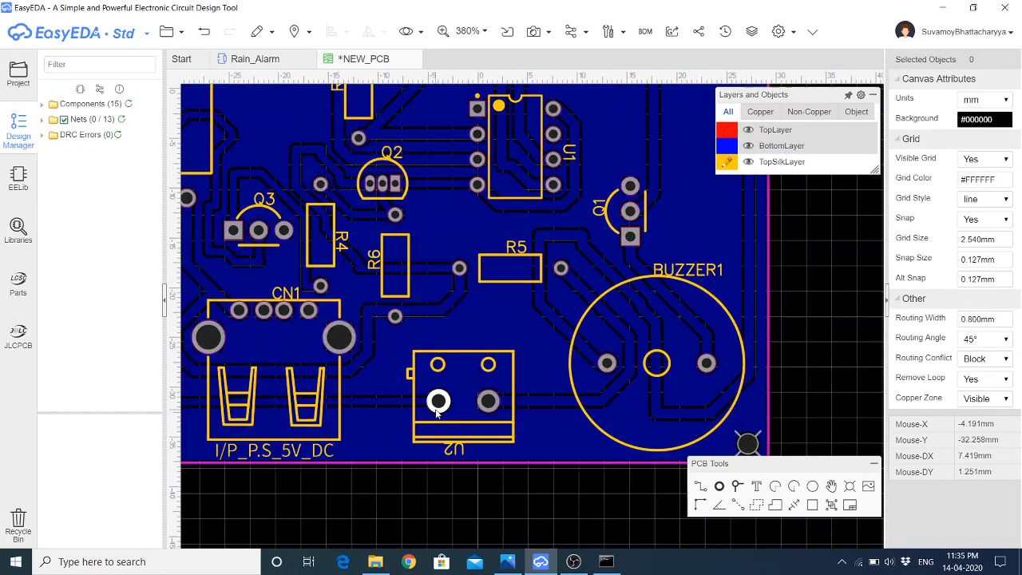
pyautogui.click(458, 452)
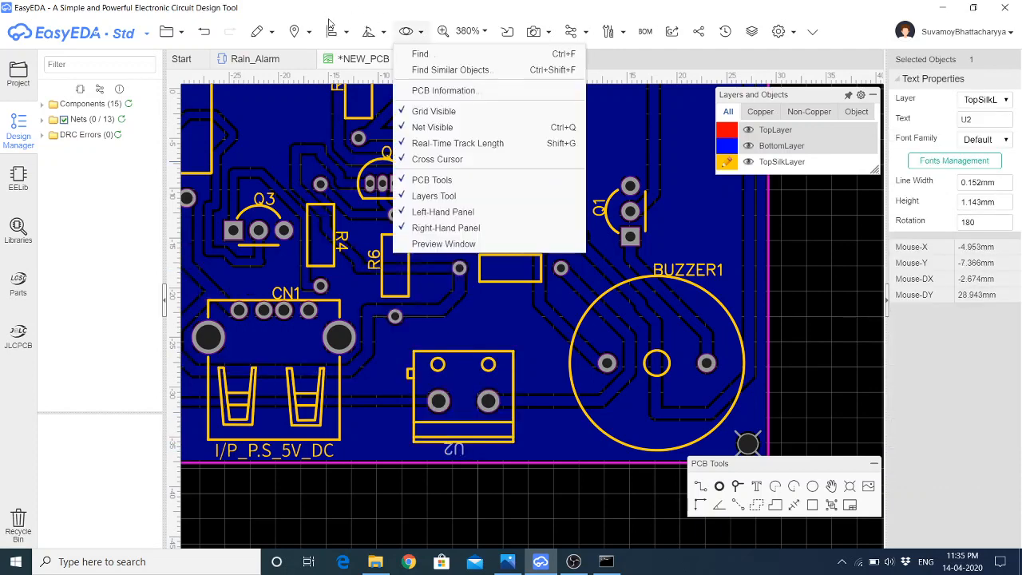
pyautogui.moveTo(370, 32)
pyautogui.click(377, 56)
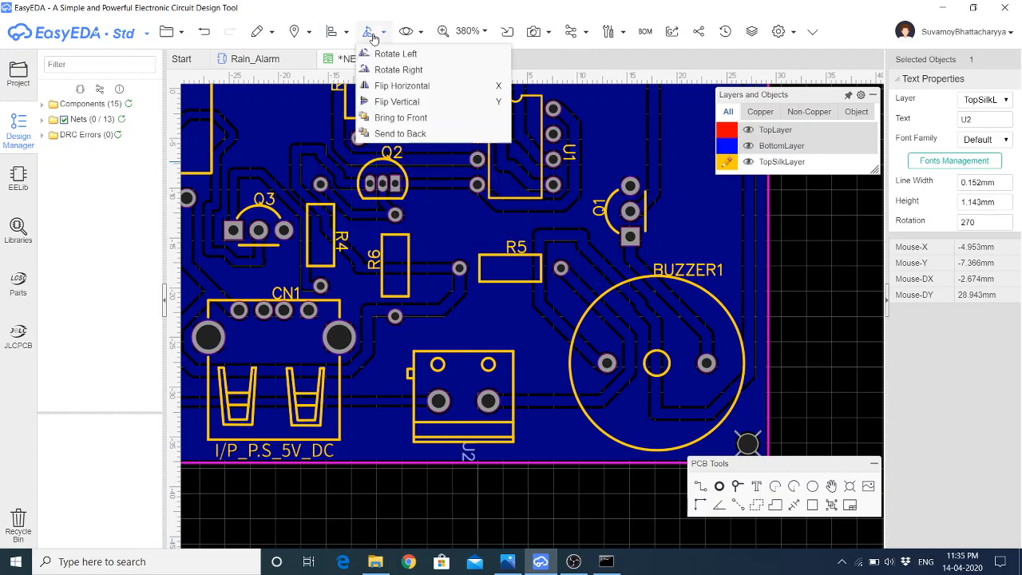
# Rotate the U2 designator text to 0 degrees and move it just above the top edge of its connector outline
pyautogui.click(377, 56)
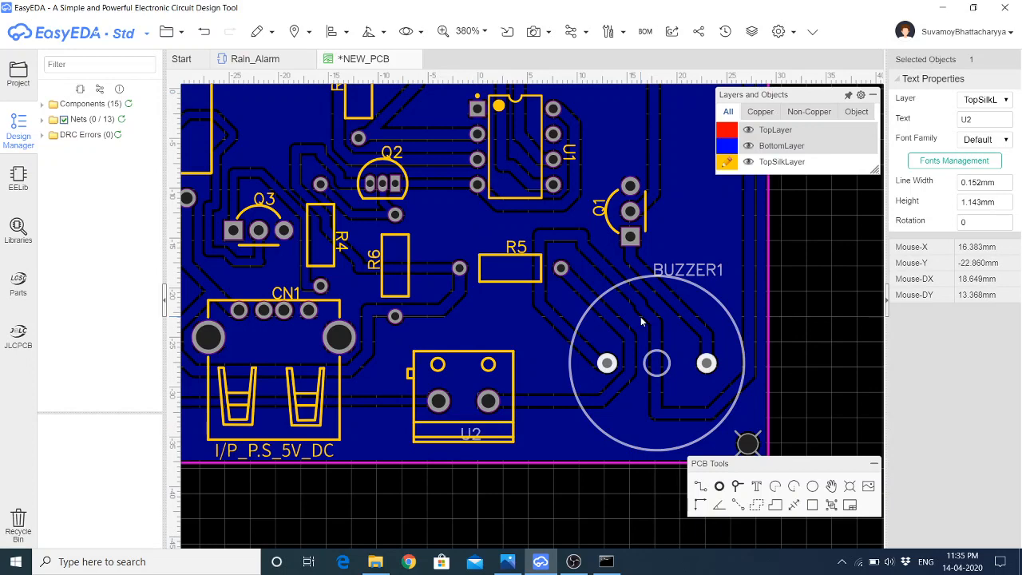
pyautogui.press('Up')
pyautogui.press('Up')
pyautogui.press('Up')
pyautogui.press('Up')
pyautogui.press('Up')
pyautogui.press('Up')
pyautogui.press('Up')
pyautogui.press('Up')
pyautogui.press('Up')
pyautogui.press('Up')
pyautogui.press('Up')
pyautogui.press('Up')
pyautogui.press('Up')
pyautogui.press('Up')
pyautogui.press('Up')
pyautogui.press('Up')
pyautogui.press('Left')
pyautogui.press('Left')
pyautogui.press('Left')
pyautogui.press('Left')
pyautogui.press('Left')
# Duplicate the I/P_P.S_5V_DC silkscreen label and place the copy directly below connector U2
pyautogui.click(304, 458)
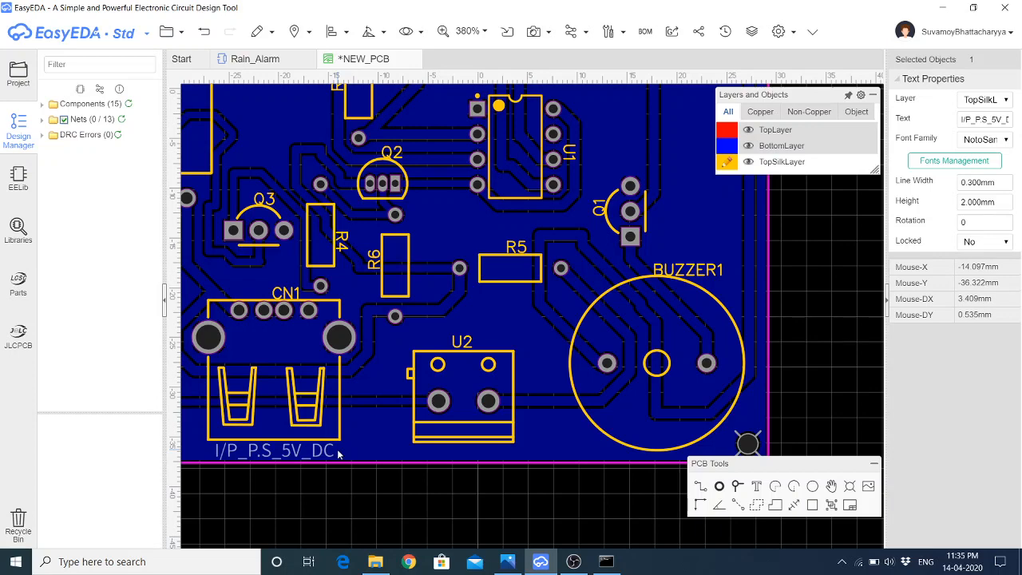
pyautogui.hotkey('ctrl', 'v')
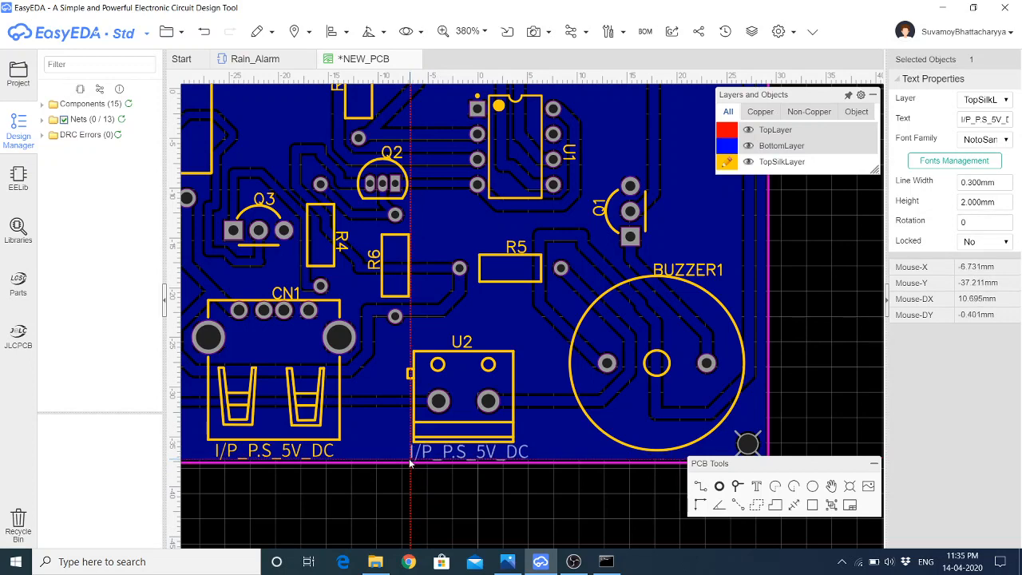
pyautogui.click(405, 463)
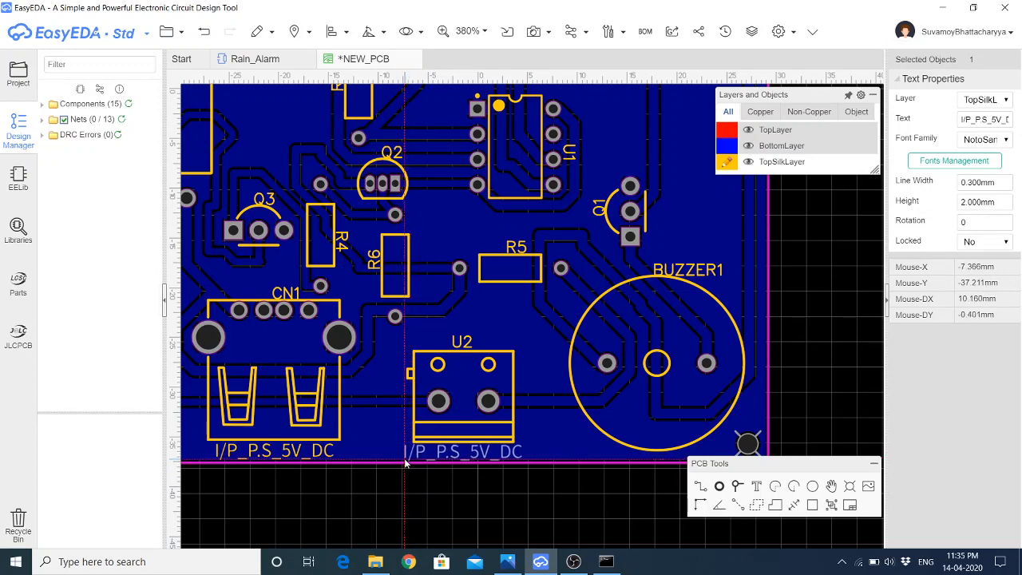
# Nudge connector U2 and the copied label below it slightly upward, away from the board's lower edge
pyautogui.click(499, 435)
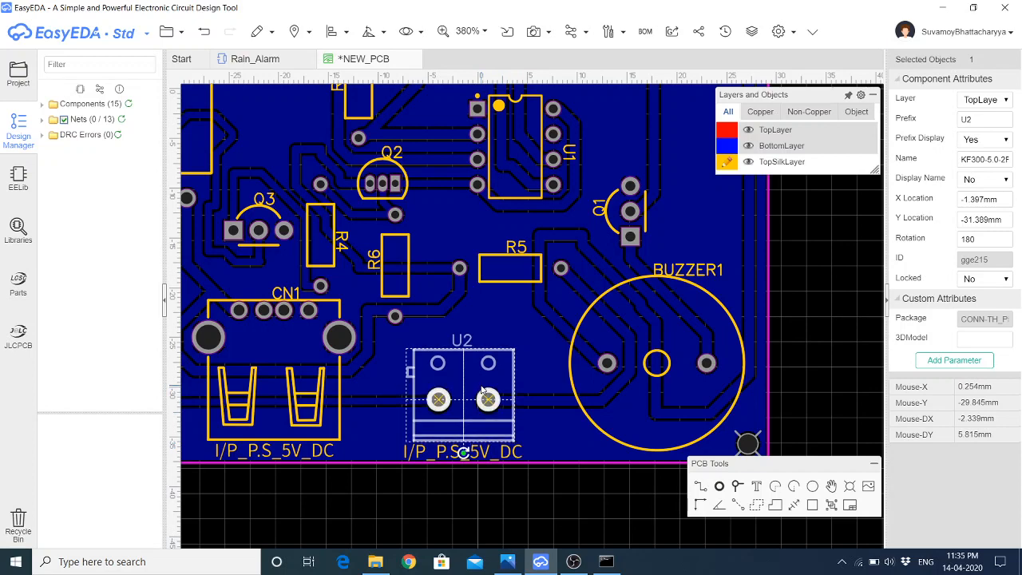
pyautogui.press('Up')
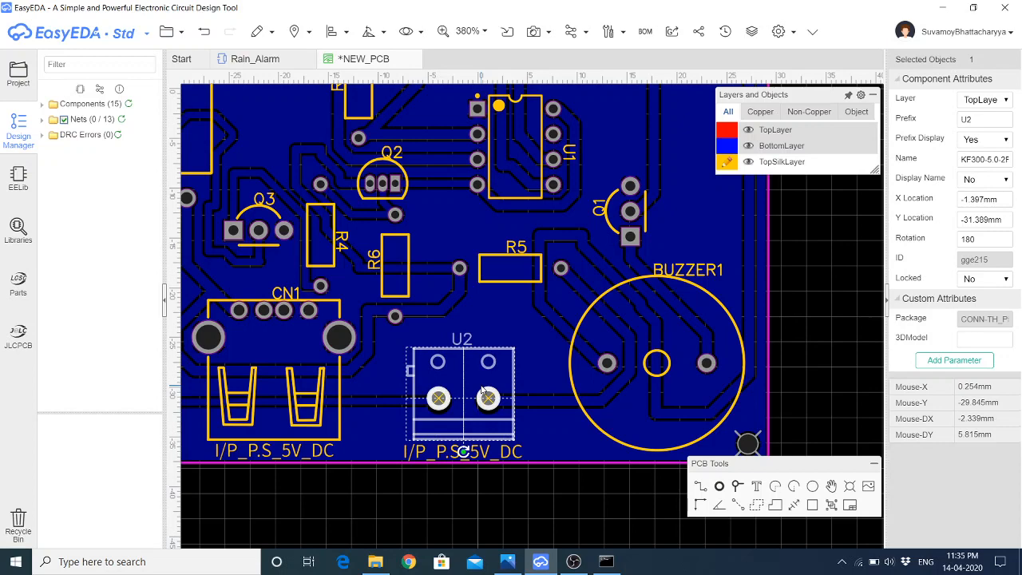
pyautogui.click(477, 452)
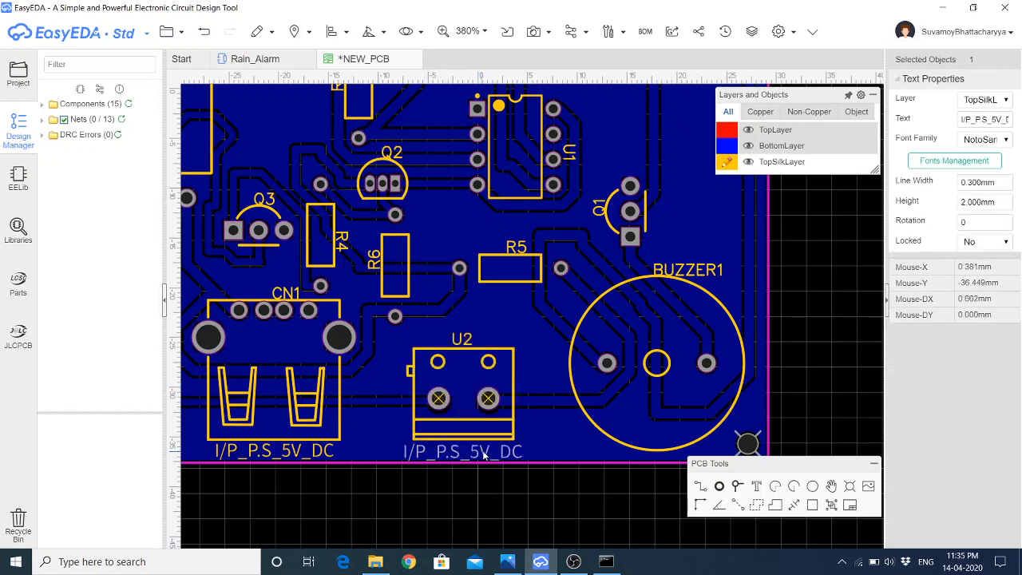
pyautogui.press('Up')
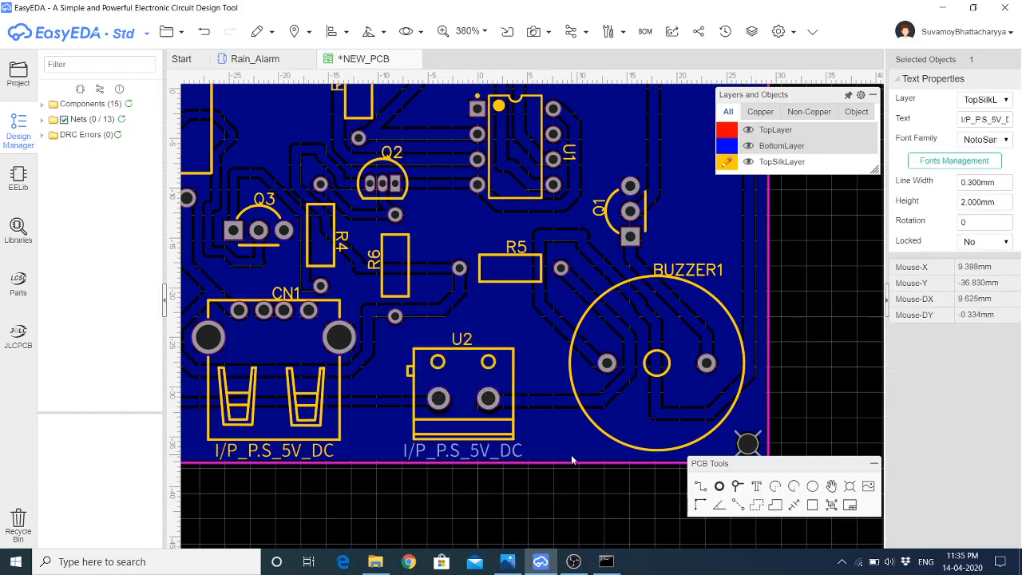
# Rebuild the selected copper area
pyautogui.click(530, 366)
pyautogui.rightClick(530, 365)
pyautogui.moveTo(616, 487)
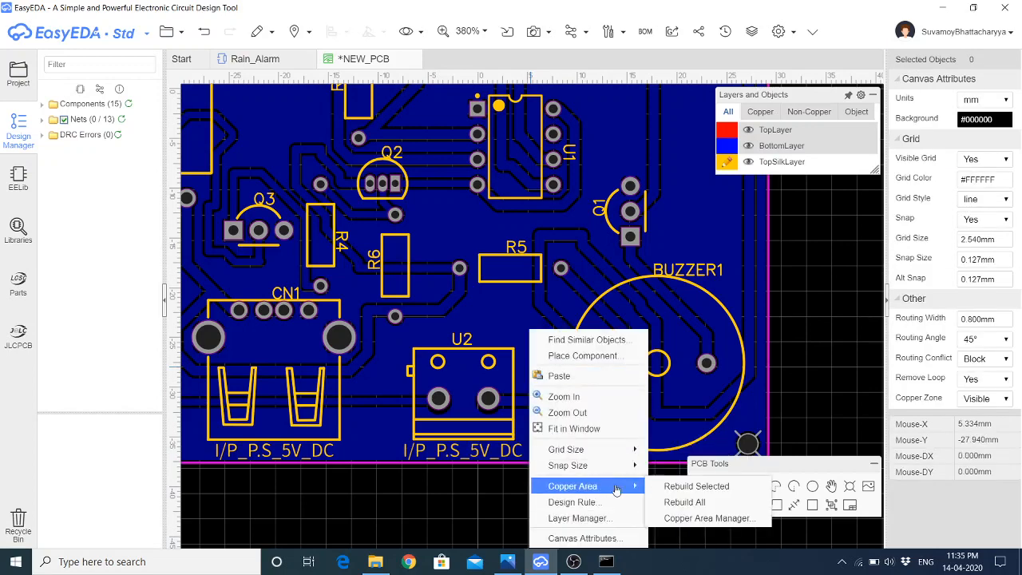
pyautogui.click(696, 486)
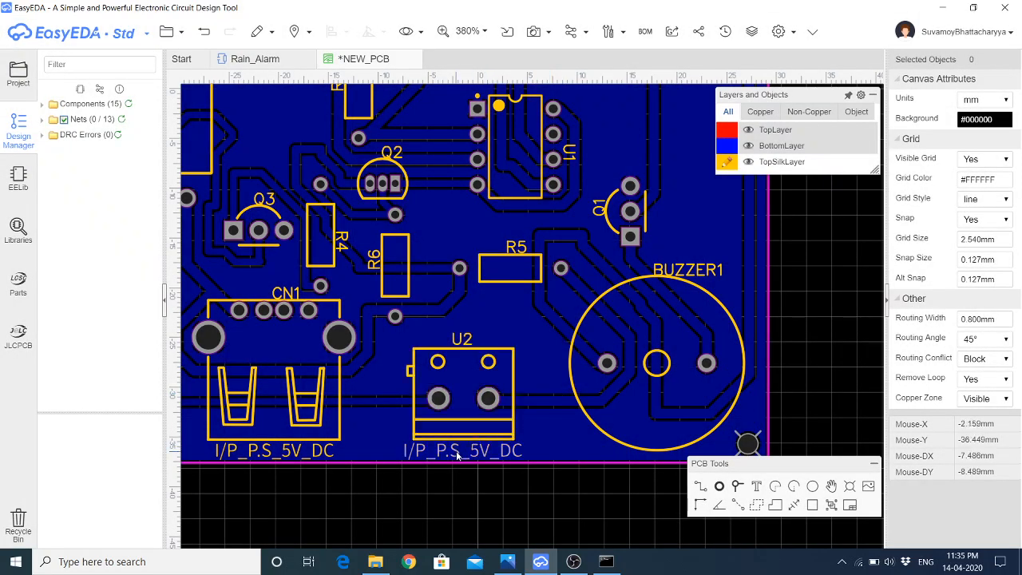
# Change the copied label's text below U2 to RAIN_SENSOR_PLATE
pyautogui.doubleClick(457, 455)
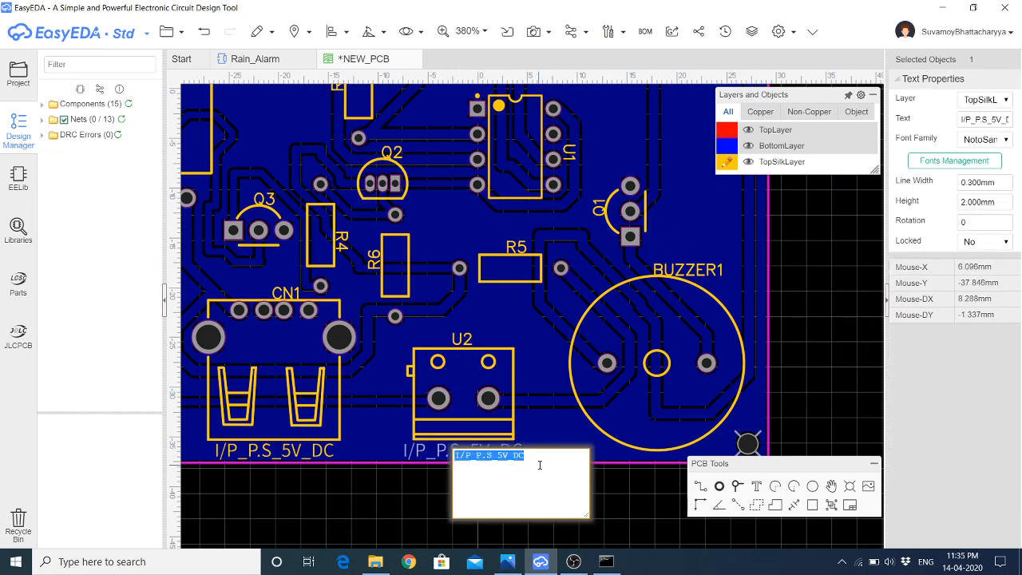
pyautogui.write('RAIN_SENSOR_PLATE')
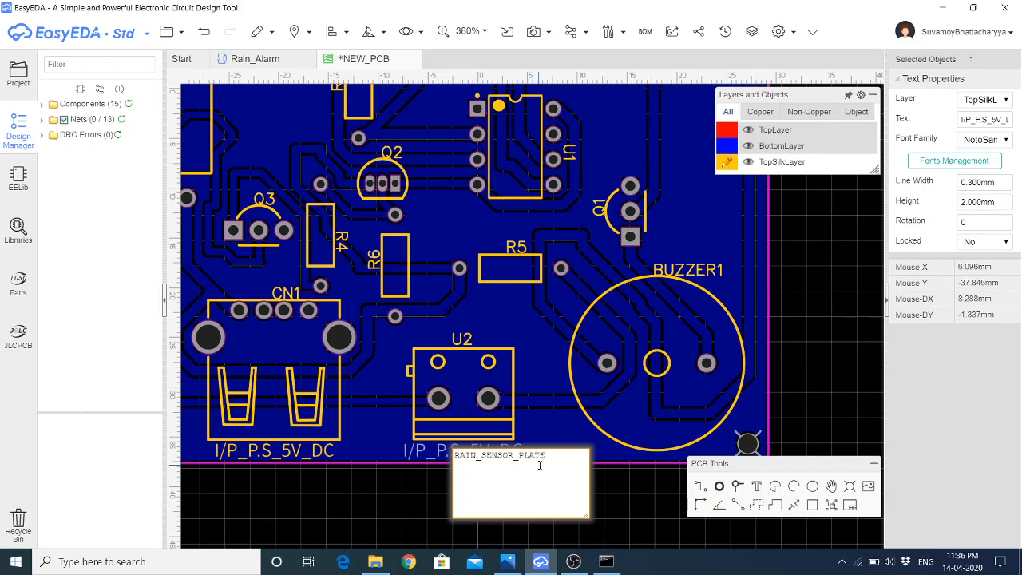
pyautogui.press('Return')
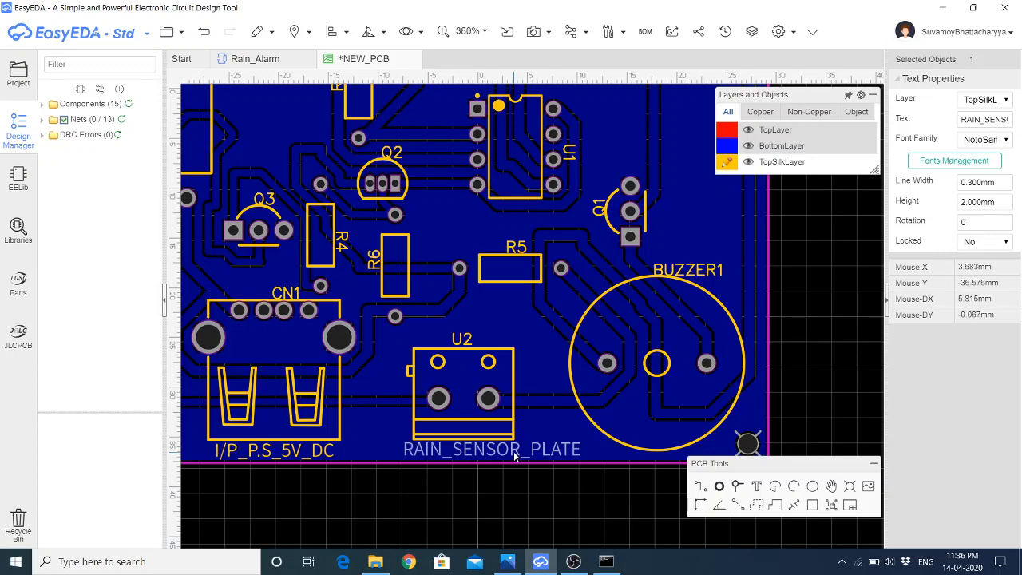
# Shift the RAIN_SENSOR_PLATE label so it is centred beneath connector U2, just inside the board's lower edge
pyautogui.press('Left')
pyautogui.press('Left')
pyautogui.press('Left')
pyautogui.press('Left')
pyautogui.press('Left')
pyautogui.press('Left')
pyautogui.press('Left')
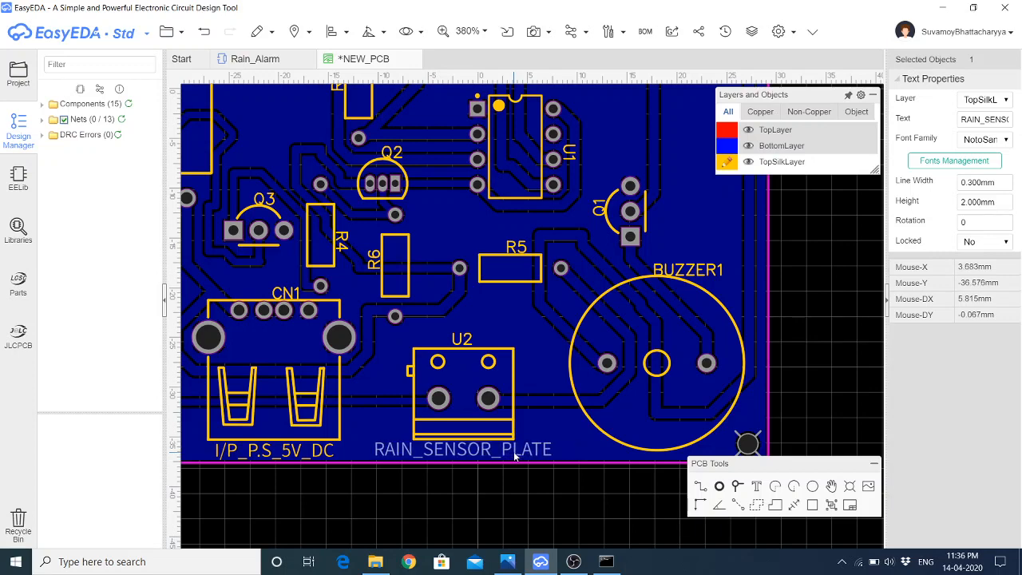
pyautogui.press('Down')
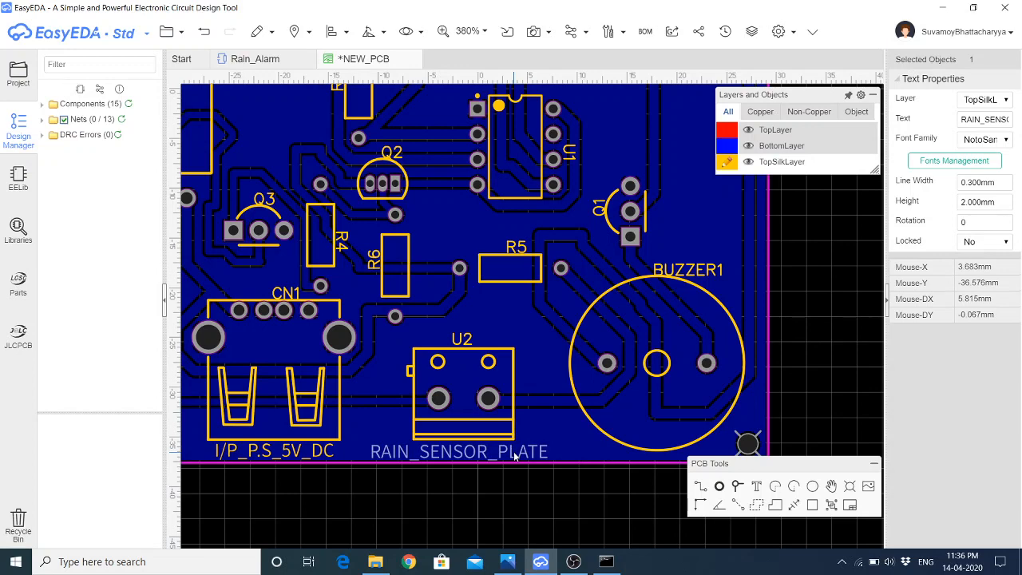
pyautogui.press('Right')
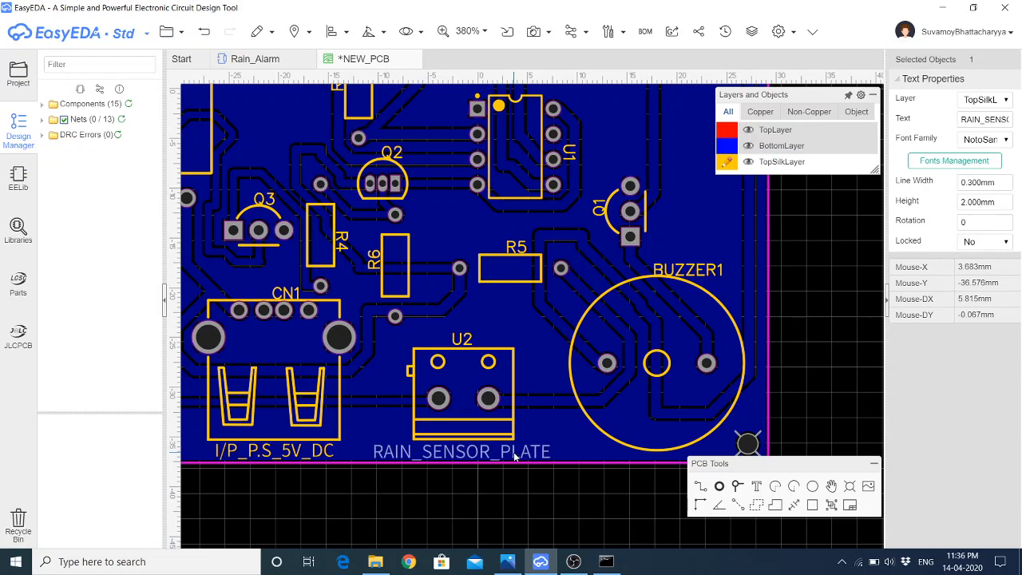
pyautogui.click(498, 377)
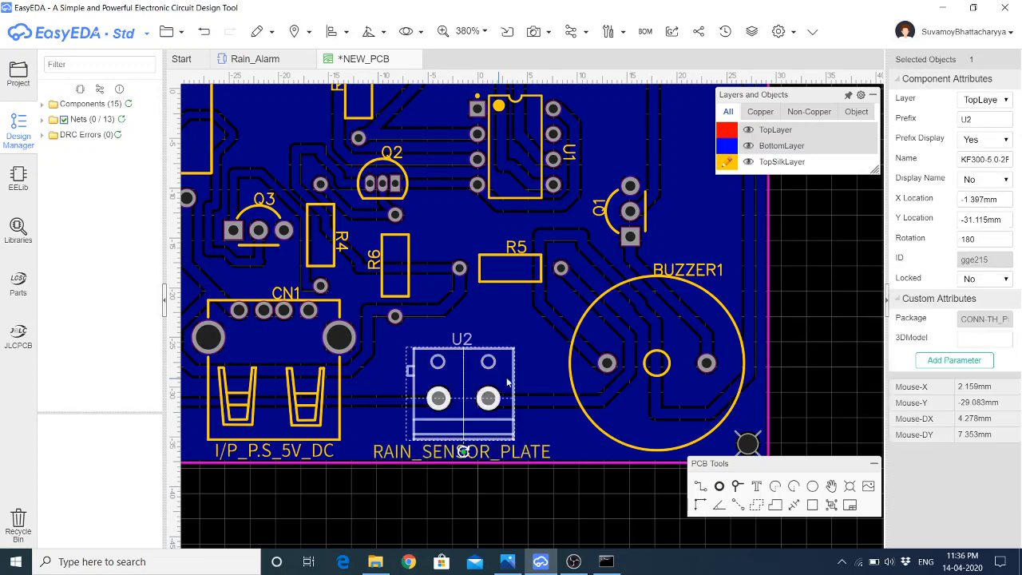
pyautogui.click(564, 372)
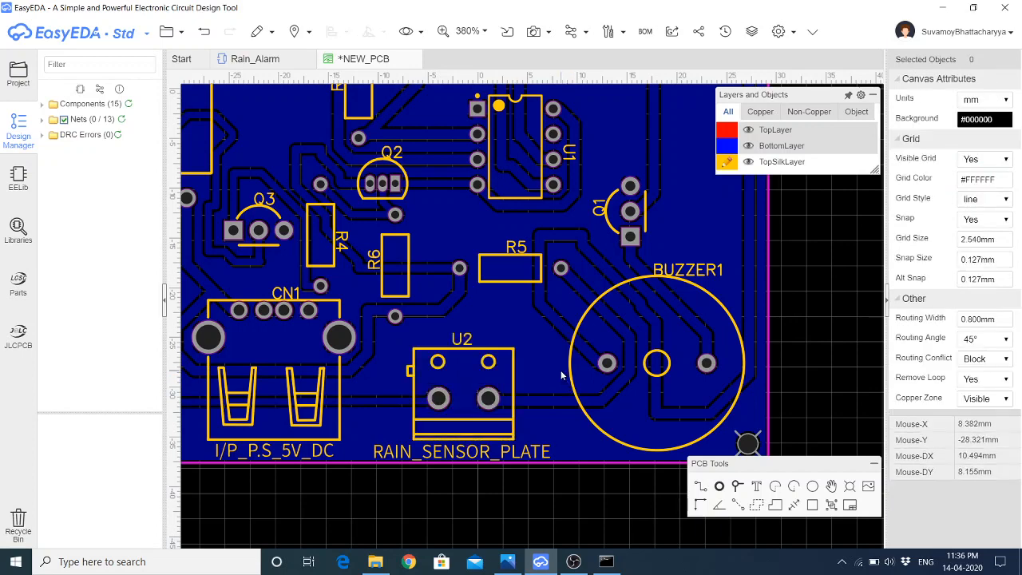
# Change the BUZZER1 designator text to BUZZER/ALARM
pyautogui.doubleClick(695, 275)
pyautogui.click(736, 276)
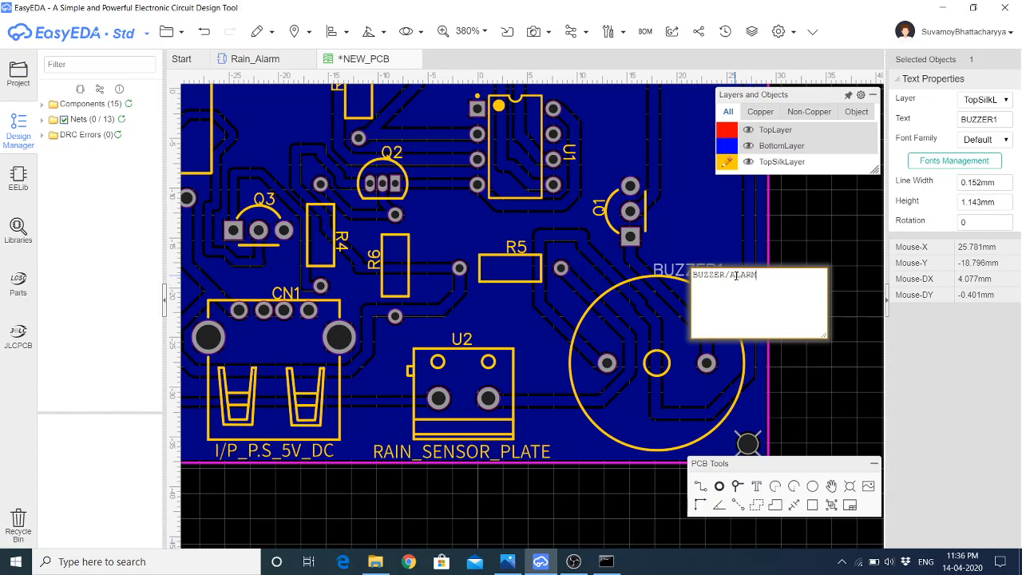
pyautogui.press('Return')
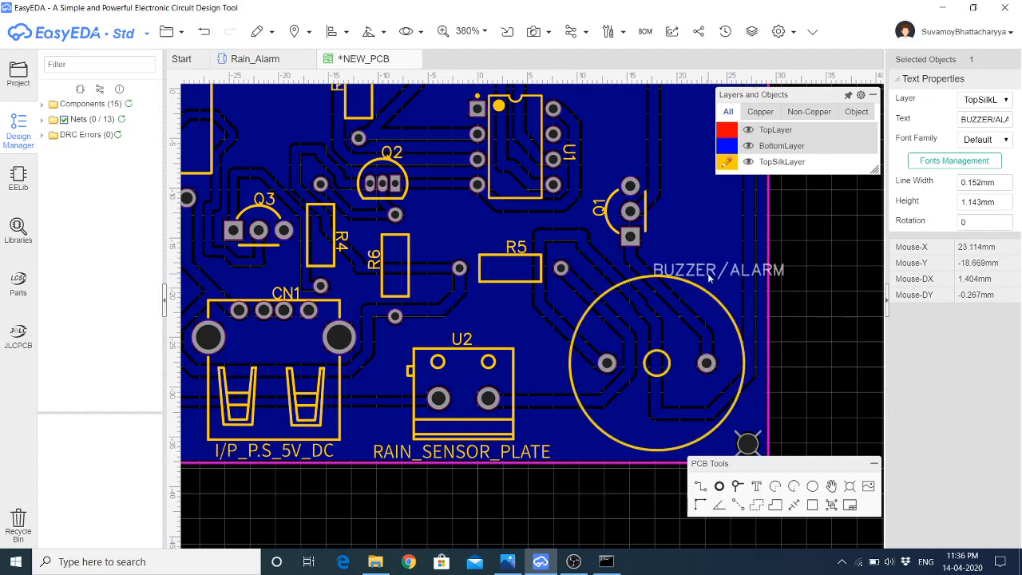
pyautogui.doubleClick(708, 277)
pyautogui.click(743, 277)
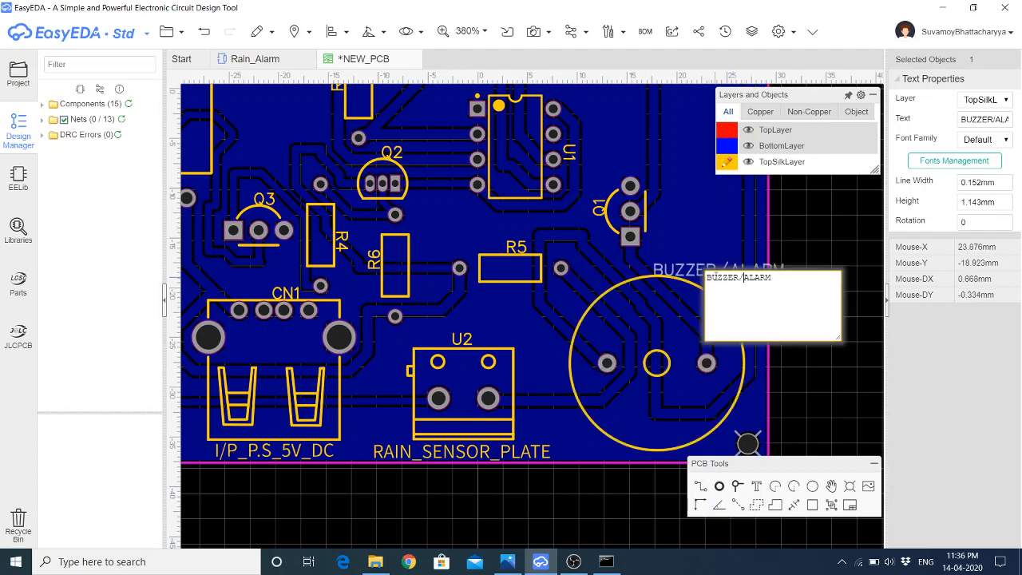
pyautogui.press('Return')
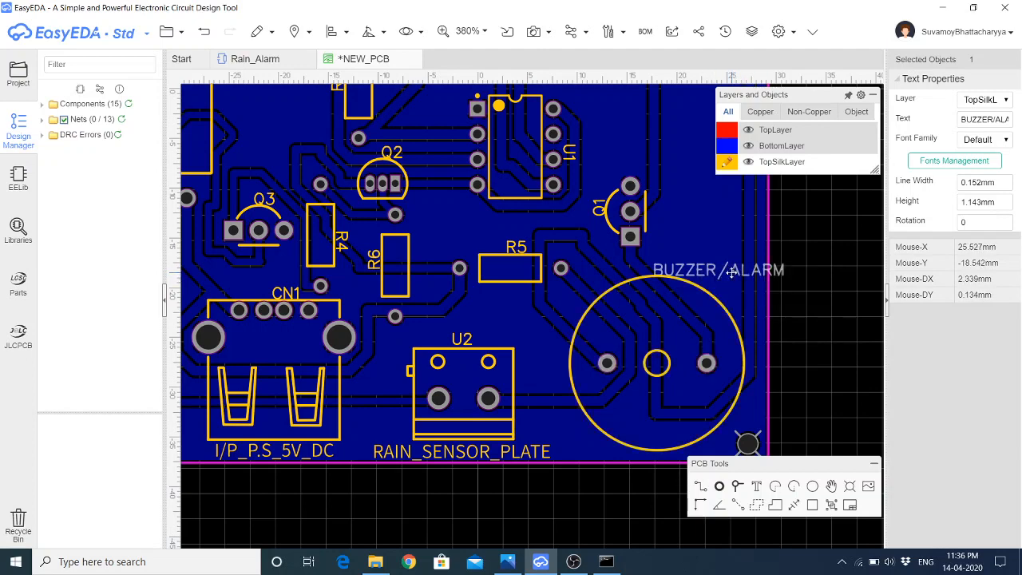
# Replace the buzzer's label text with ALARM and move the label slightly up and right above the buzzer circle
pyautogui.doubleClick(731, 275)
pyautogui.click(768, 277)
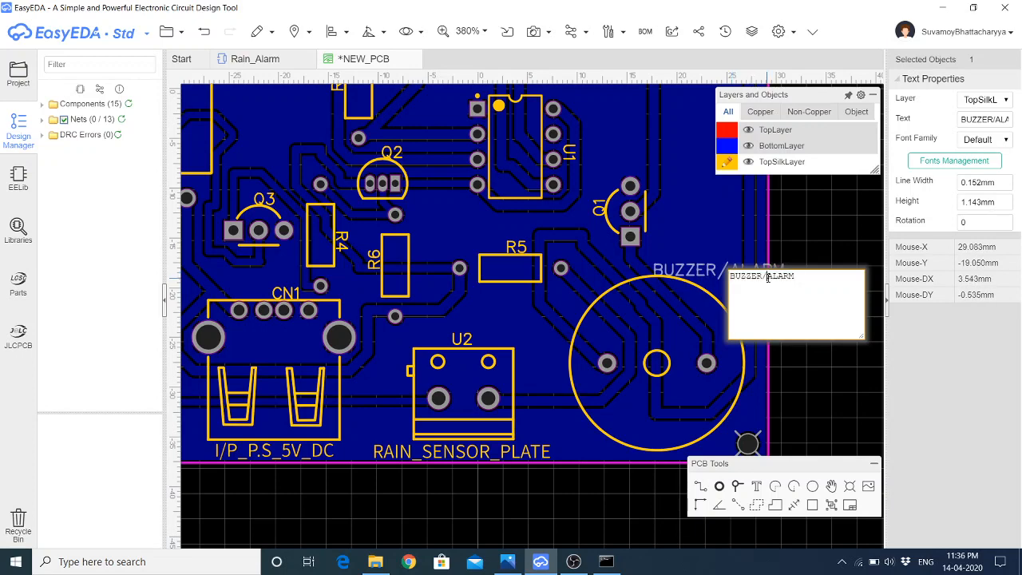
pyautogui.moveTo(795, 277); pyautogui.dragTo(709, 281)
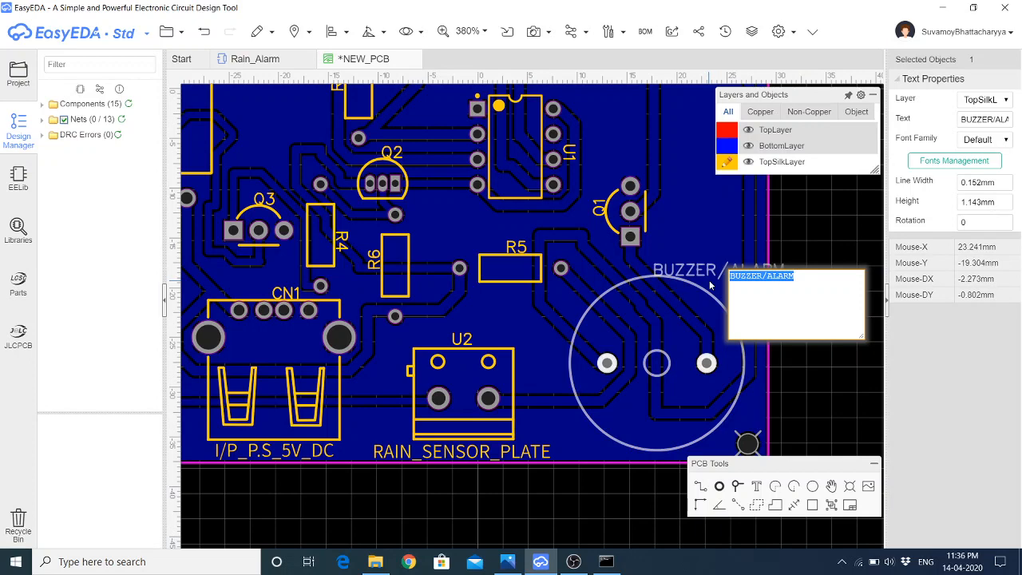
pyautogui.write('ALARM')
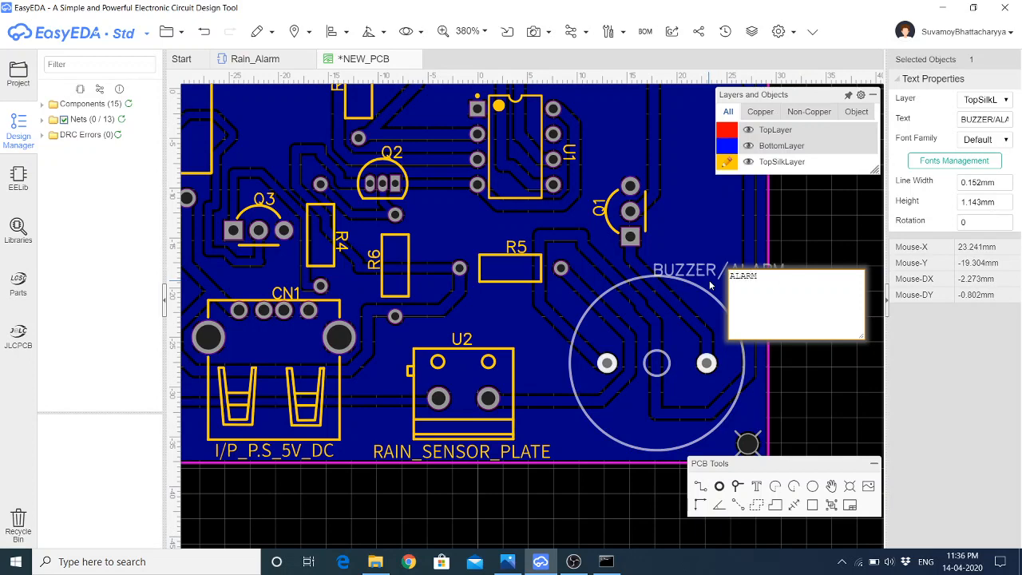
pyautogui.press('Return')
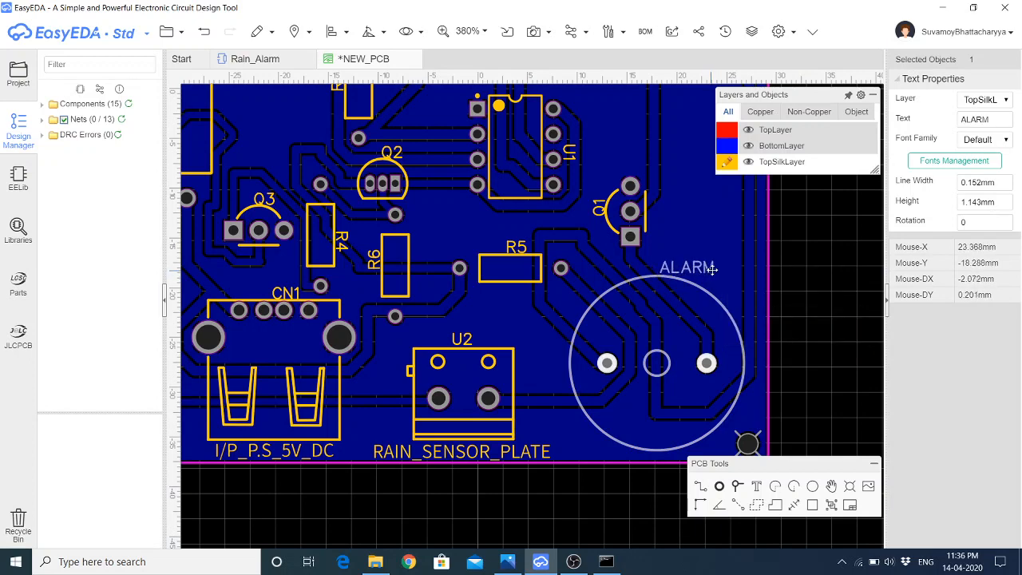
pyautogui.moveTo(711, 269); pyautogui.dragTo(721, 264)
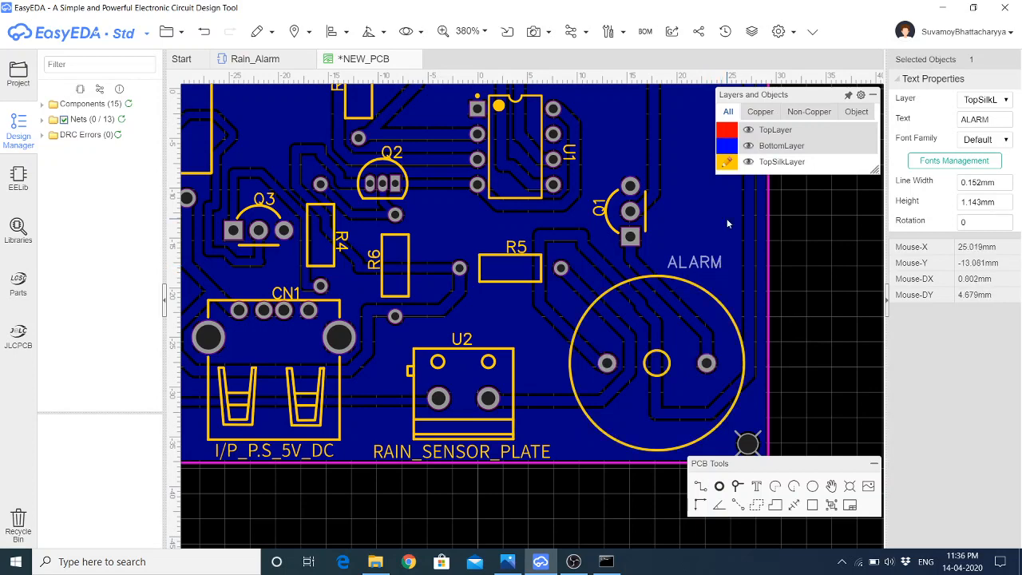
pyautogui.click(726, 222)
# Move the horizontal segment of the R1_2 track near R5 slightly down, closer to R5's right pad
pyautogui.scroll(-2, 604, 273)
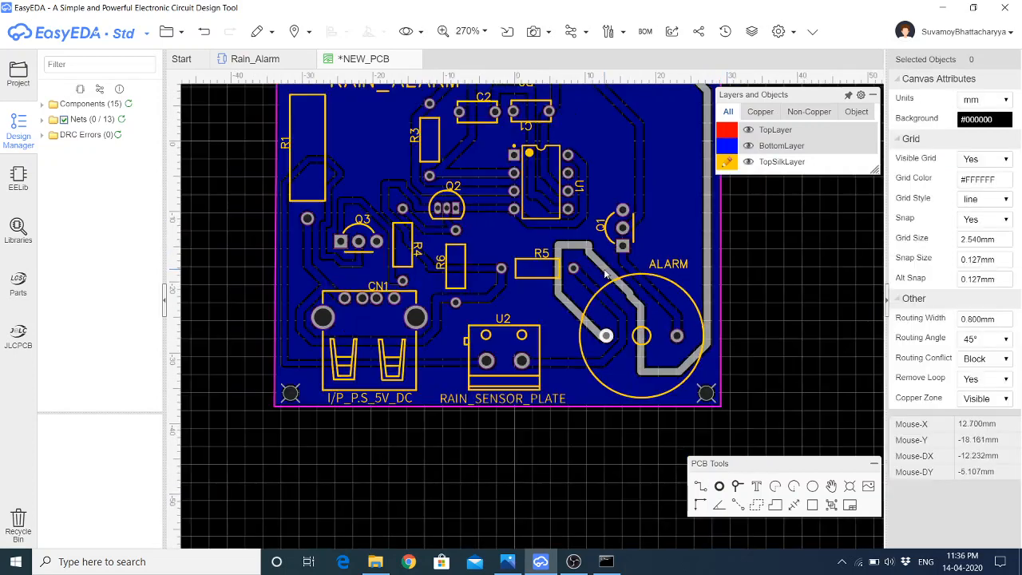
pyautogui.scroll(-1, 605, 273)
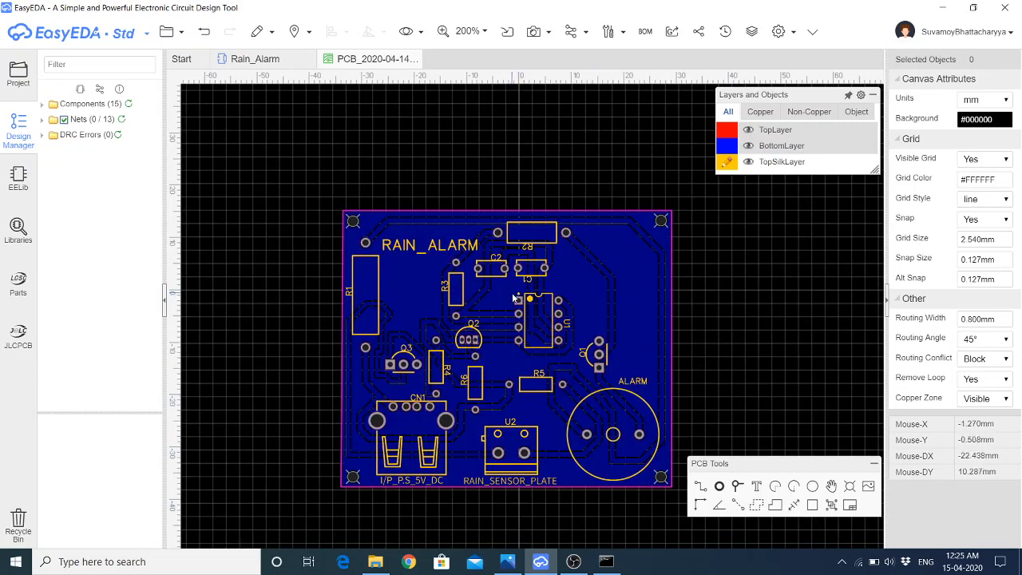
pyautogui.scroll(1, 559, 369)
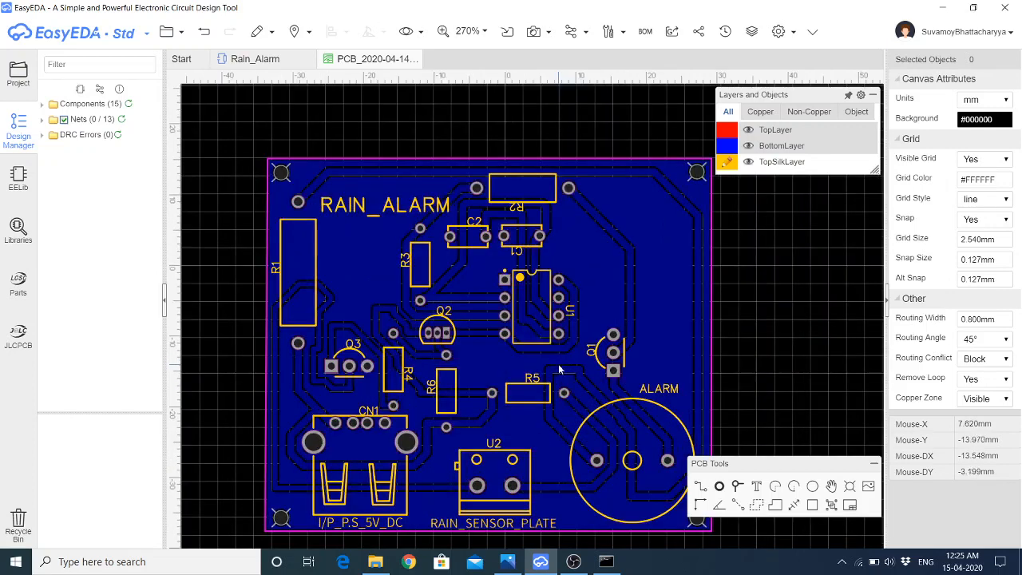
pyautogui.scroll(1, 559, 369)
pyautogui.click(561, 374)
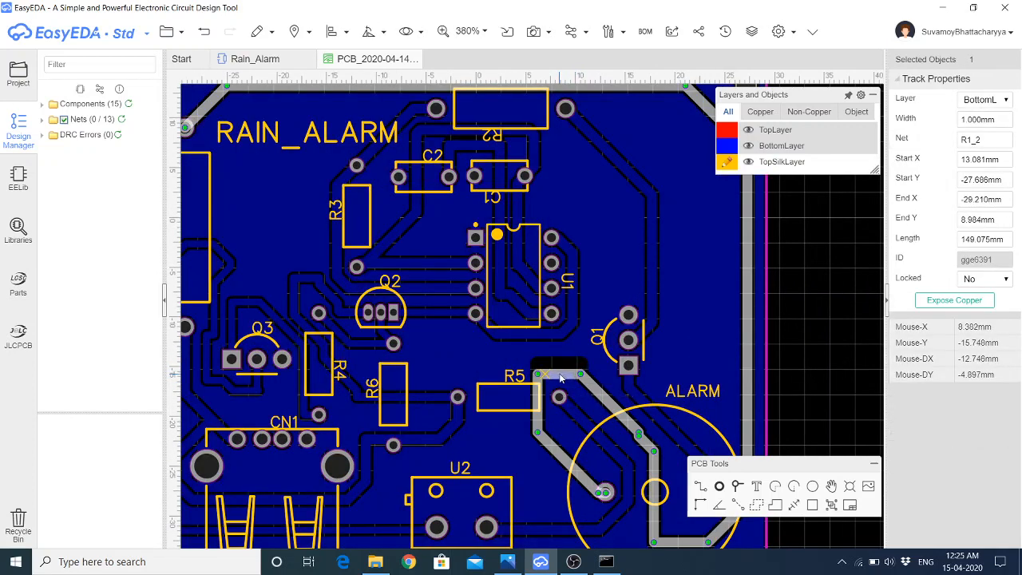
# Move the lower and right segments of the U1_4 track looping around U1 slightly outward, away from its pads
pyautogui.click(540, 341)
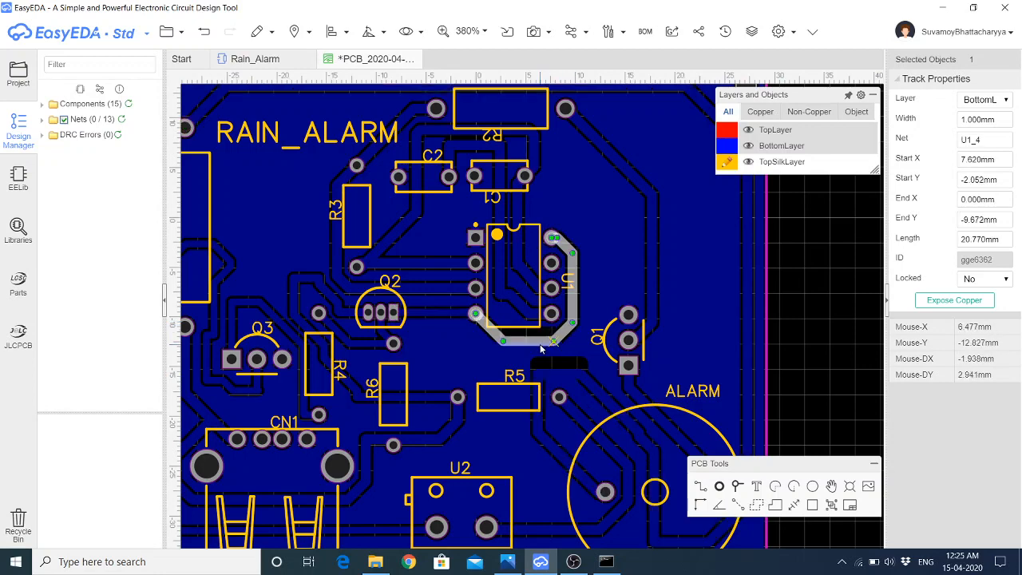
pyautogui.moveTo(575, 310); pyautogui.dragTo(586, 314)
pyautogui.press('Delete')
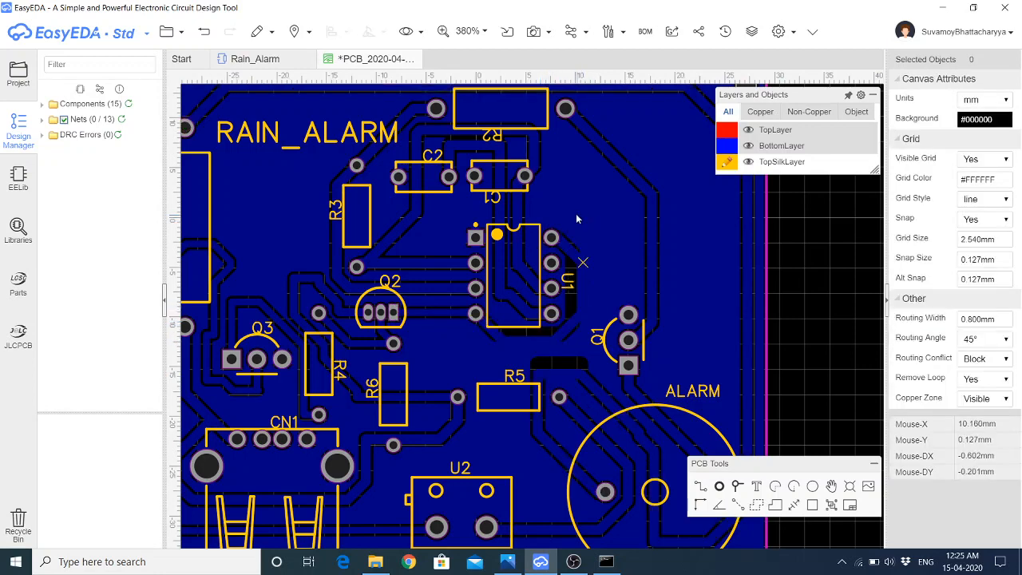
# Adjust the vertical position of the horizontal U1_2 track segment running between R2 and capacitors C1 and C2
pyautogui.click(471, 146)
pyautogui.moveTo(471, 146); pyautogui.dragTo(451, 132)
pyautogui.click(452, 134)
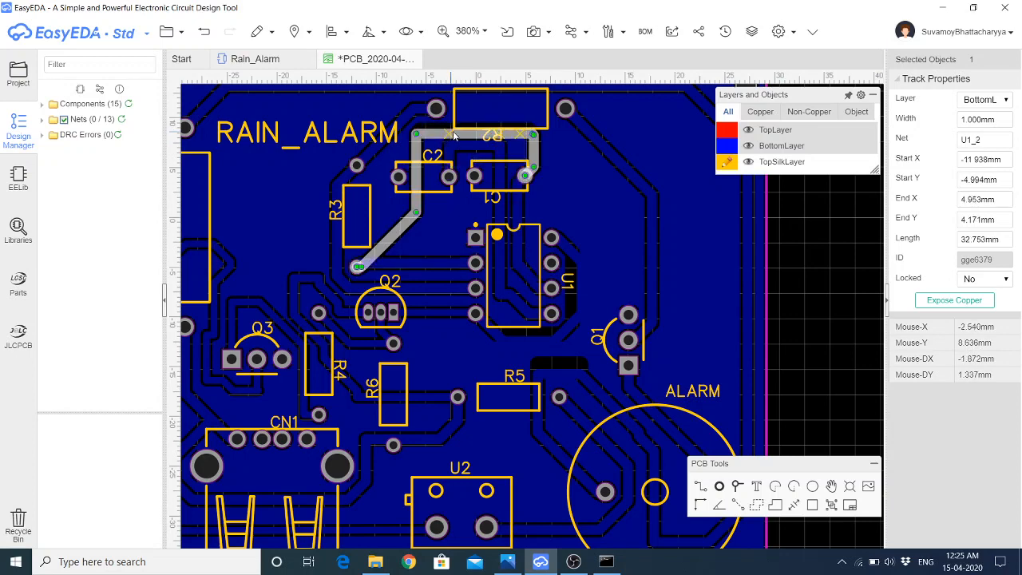
pyautogui.click(440, 134)
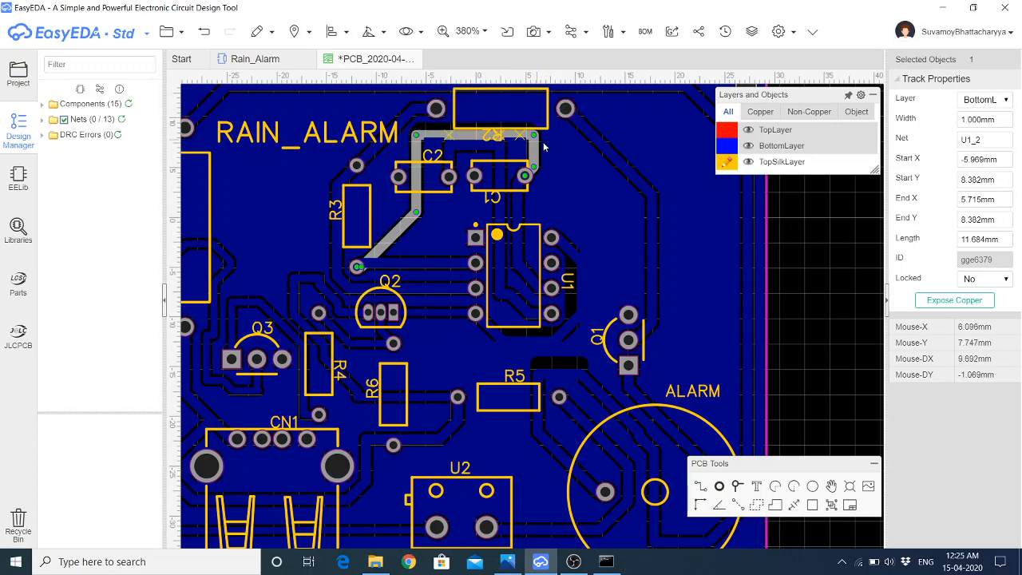
# Move the horizontal U1_5 track segment between R2 and C1 slightly down and rebuild all copper areas
pyautogui.click(465, 143)
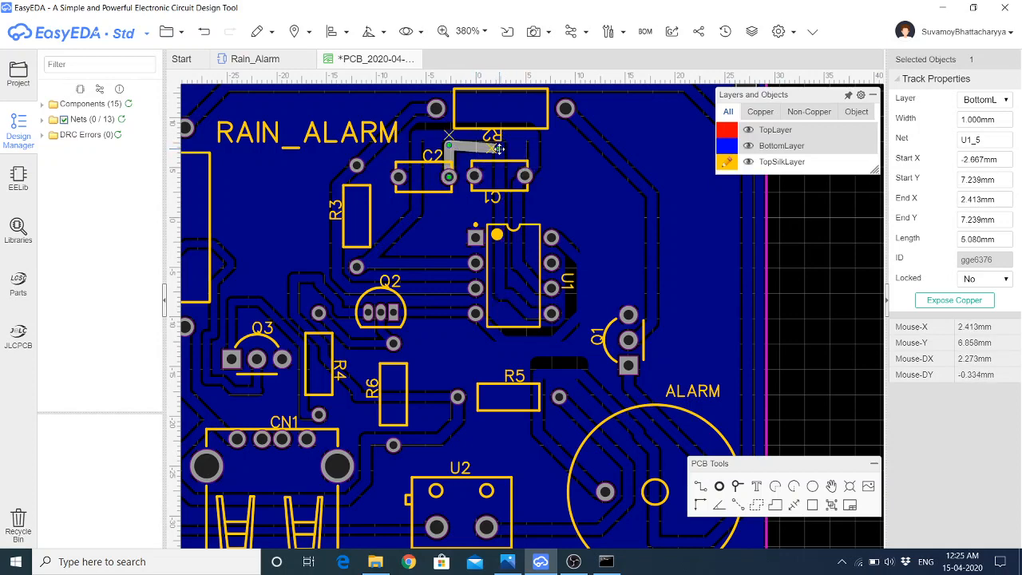
pyautogui.moveTo(496, 149); pyautogui.dragTo(451, 148)
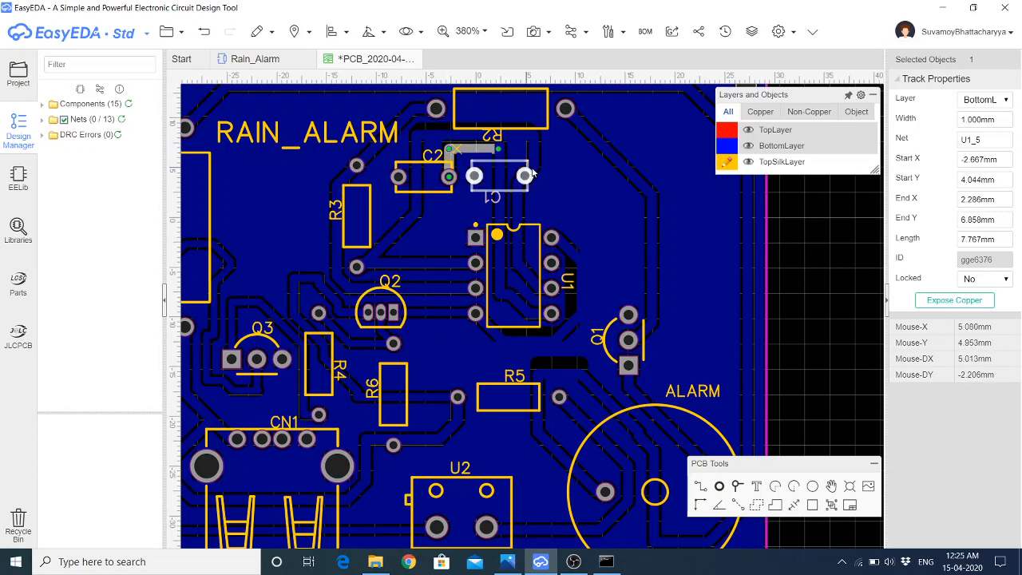
pyautogui.rightClick(573, 173)
pyautogui.moveTo(617, 335)
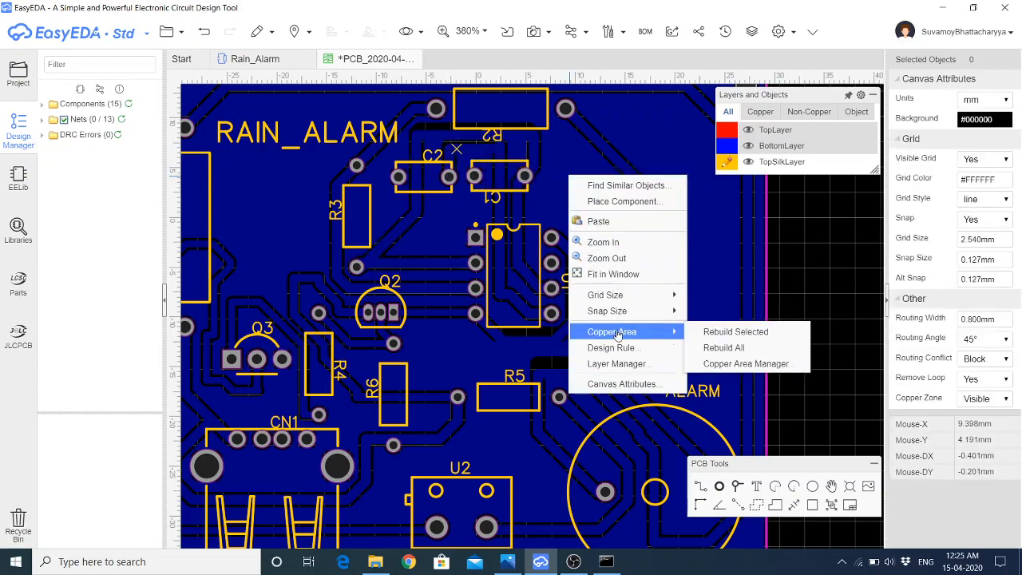
pyautogui.click(724, 347)
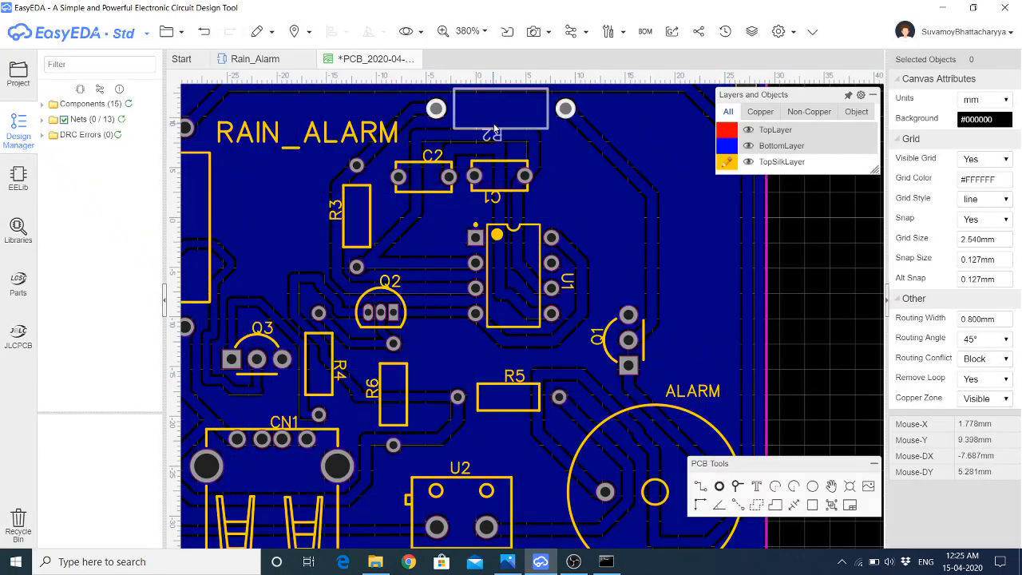
# Pull the upper end of the U1_5 track passing through C1 down to meet the horizontal U1_5 segment's end
pyautogui.scroll(5, 486, 139)
pyautogui.click(542, 163)
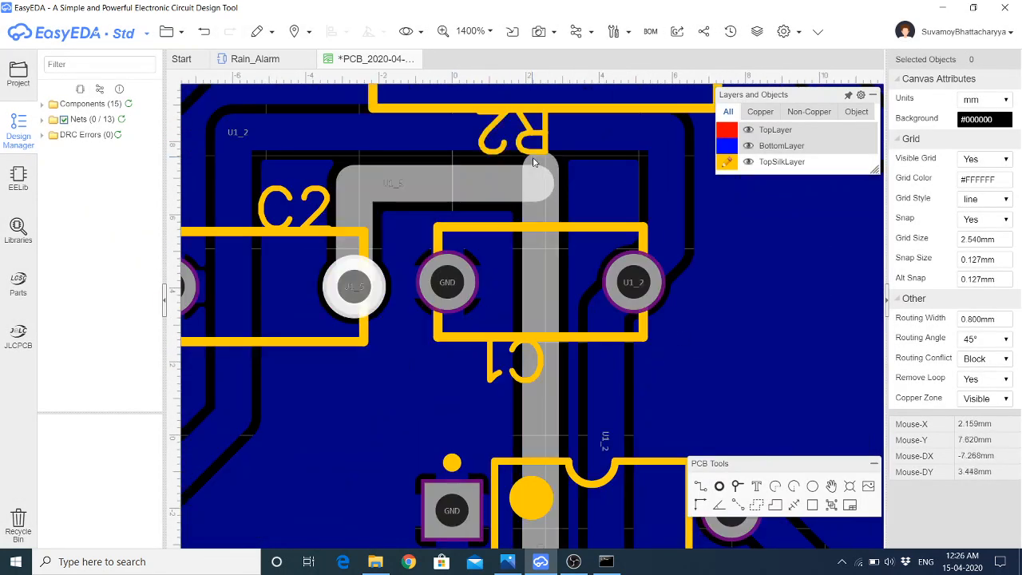
pyautogui.moveTo(543, 159); pyautogui.dragTo(538, 179)
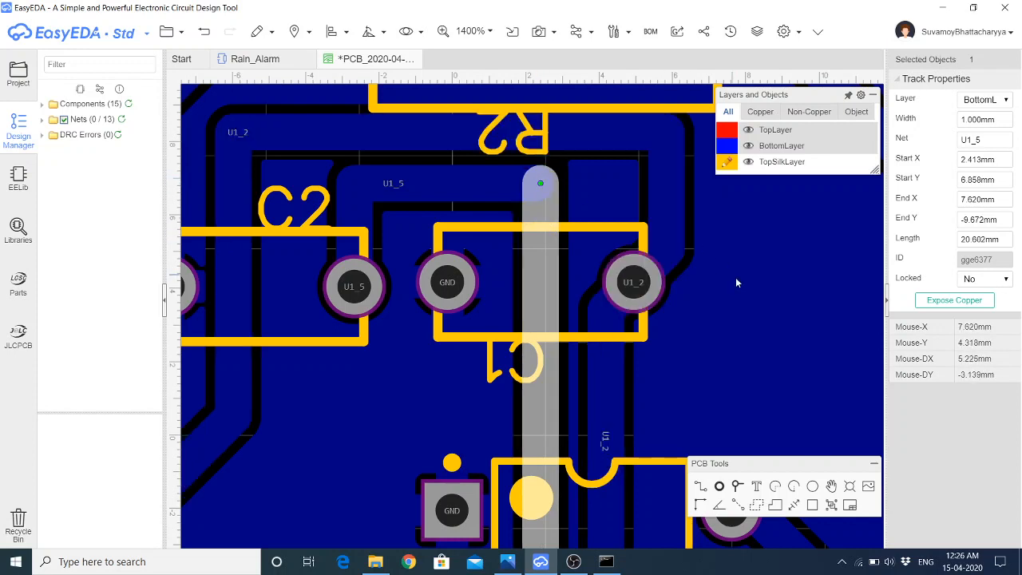
pyautogui.press('Delete')
pyautogui.scroll(-3, 393, 207)
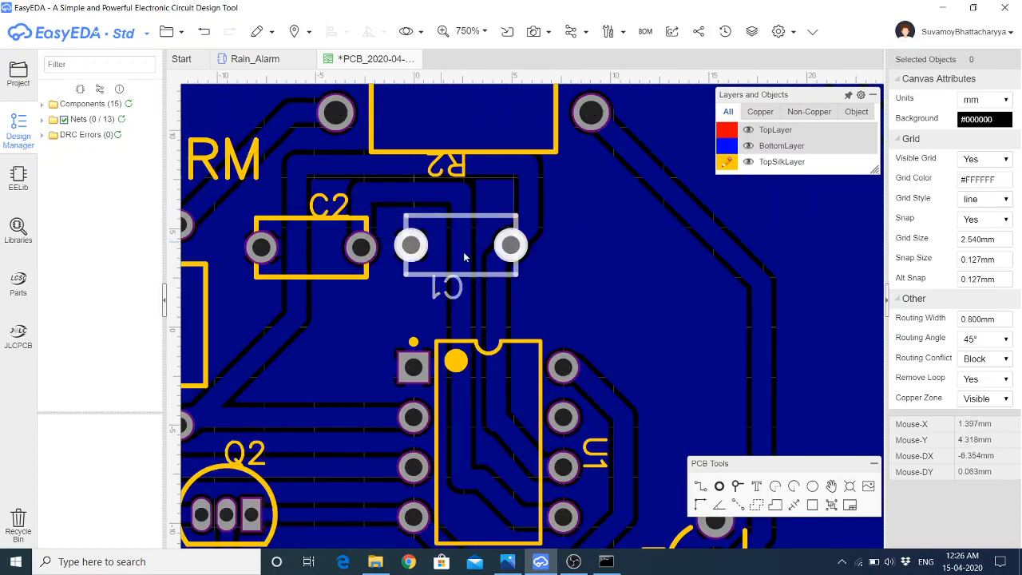
# Rotate the R2 label to 0 degrees and move it down below the resistor's outline
pyautogui.click(443, 169)
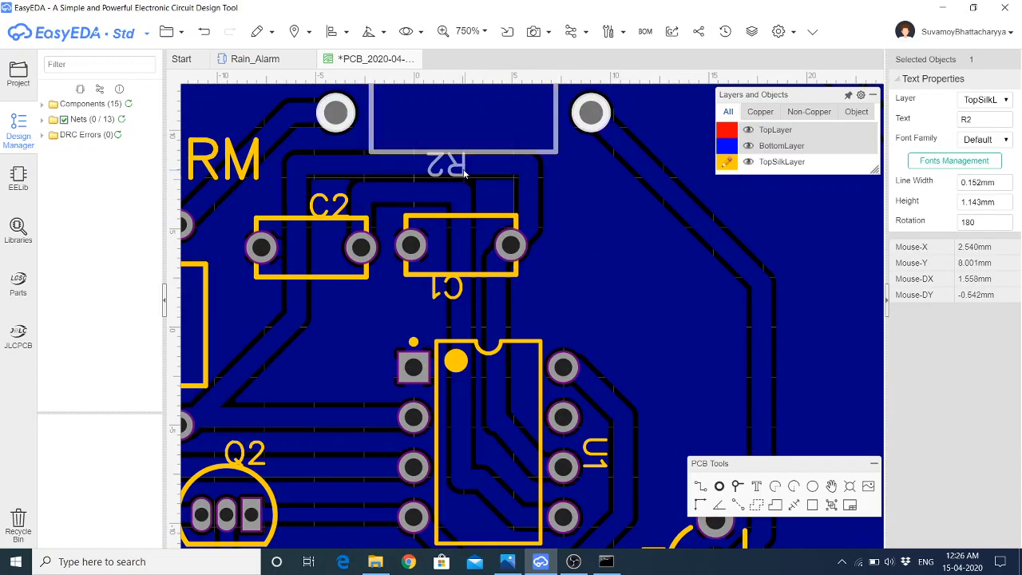
pyautogui.scroll(-3, 483, 238)
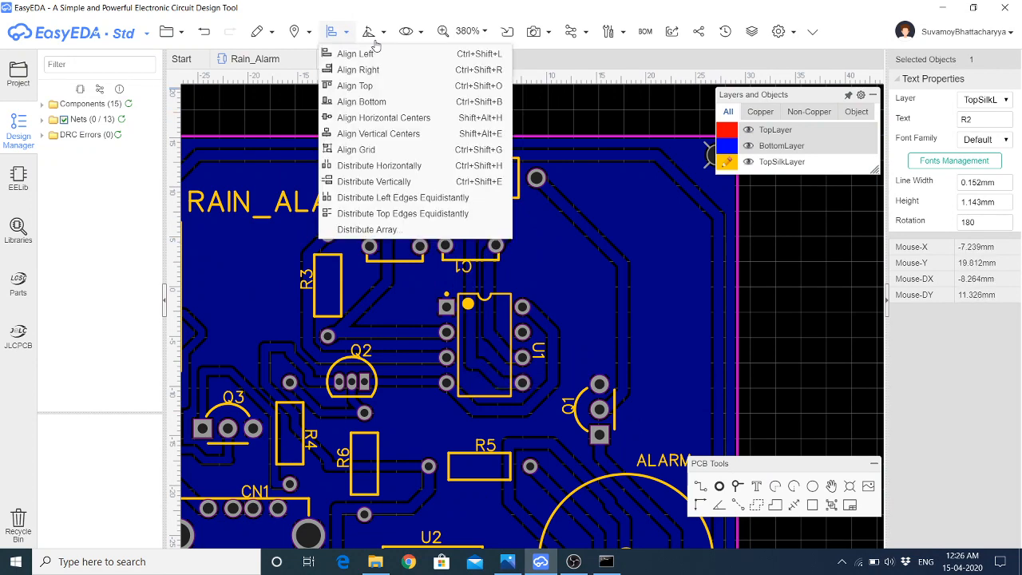
pyautogui.moveTo(368, 31)
pyautogui.click(395, 53)
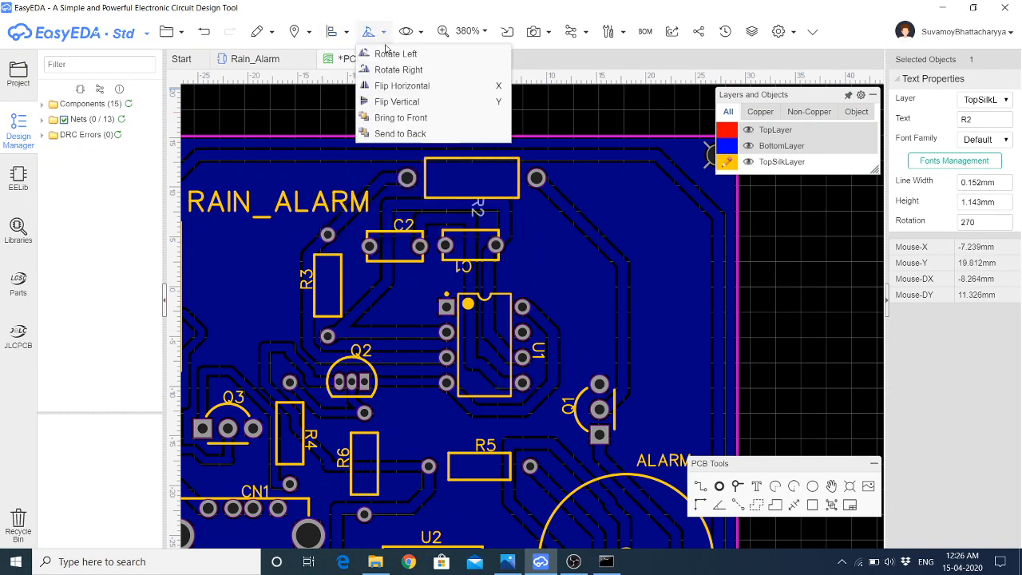
pyautogui.click(392, 53)
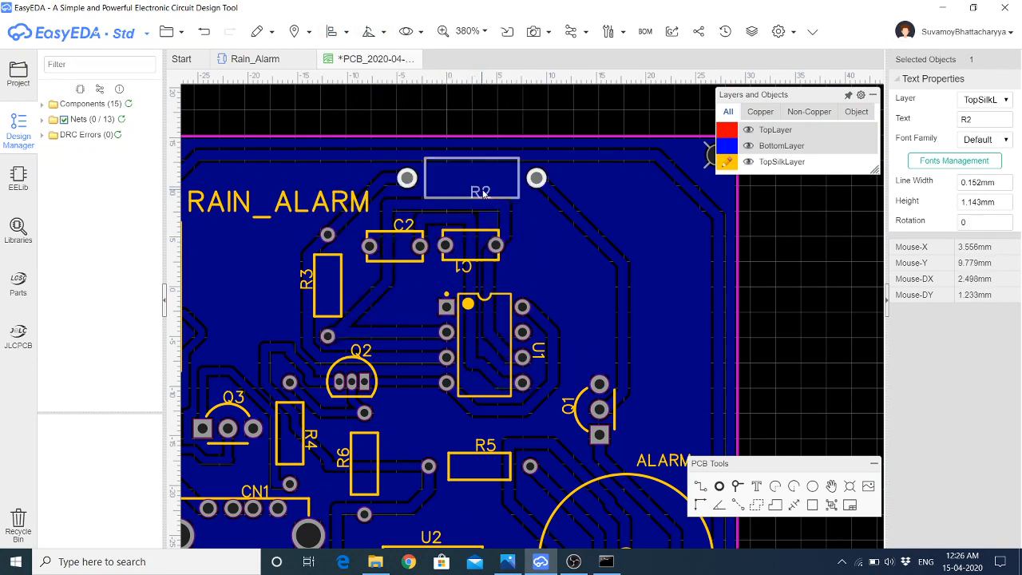
pyautogui.press('Down')
pyautogui.press('Down')
pyautogui.press('Down')
pyautogui.press('Down')
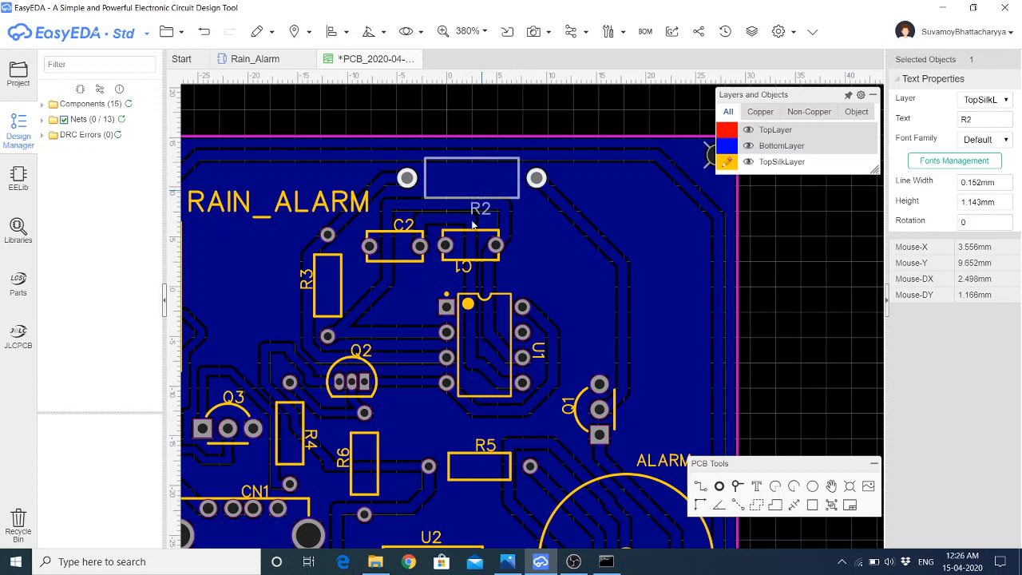
# Rotate the C1 label to 0 degrees and move it down below the capacitor's outline
pyautogui.click(463, 266)
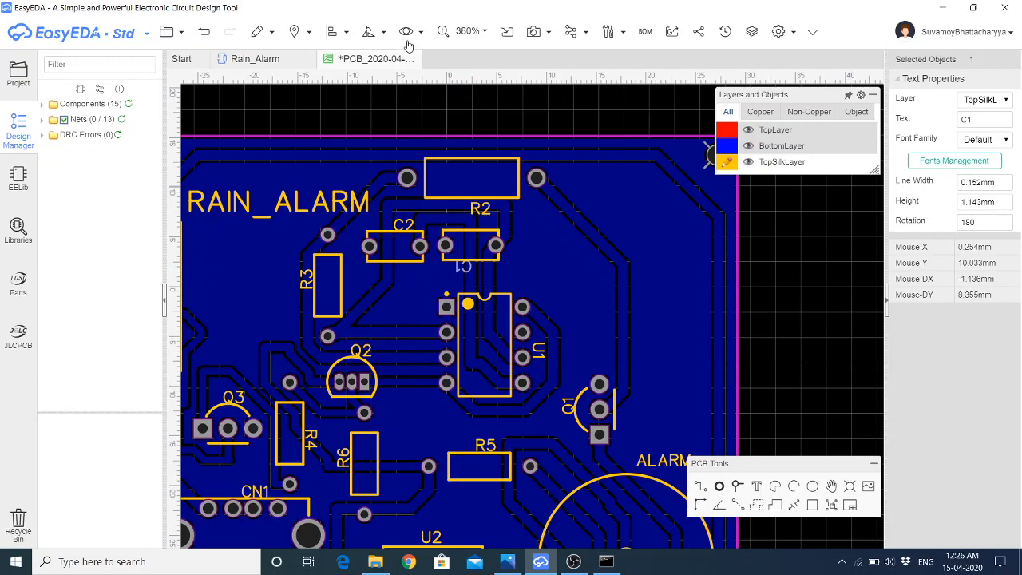
pyautogui.moveTo(380, 36)
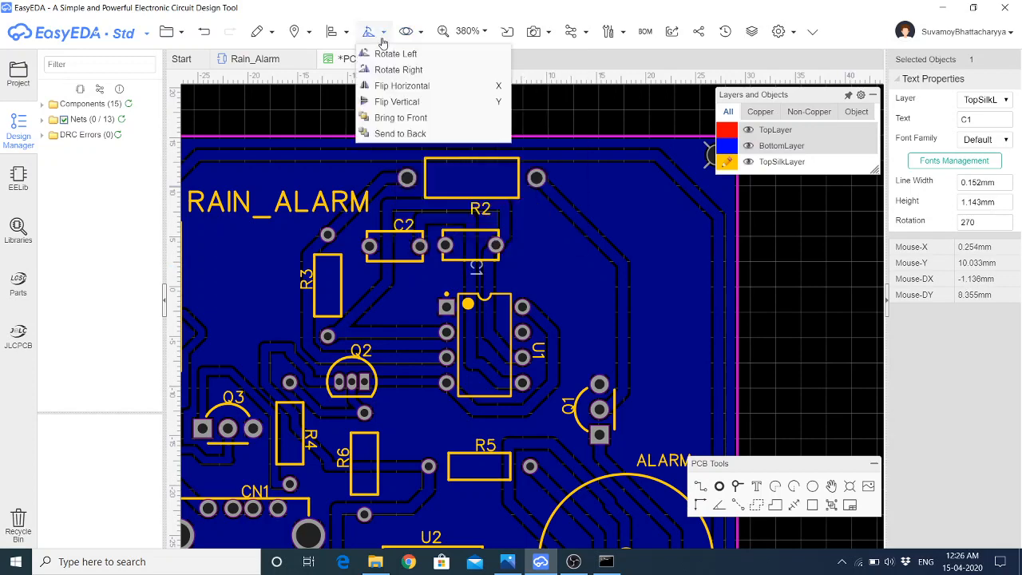
pyautogui.click(392, 54)
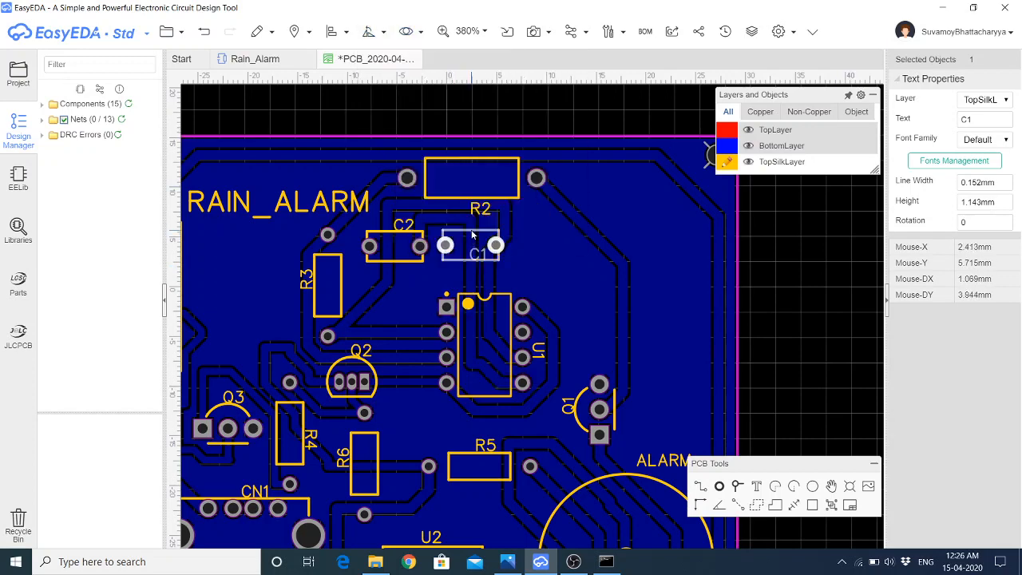
pyautogui.press('Down')
pyautogui.press('Down')
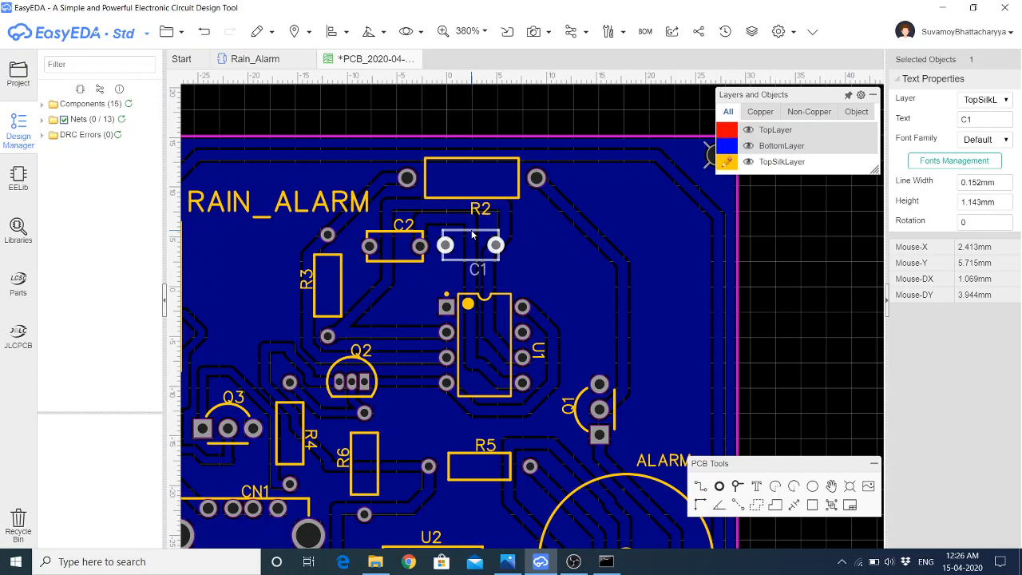
# Rotate the U1 label to 0 degrees and move it right, clear of the chip's pads
pyautogui.click(539, 354)
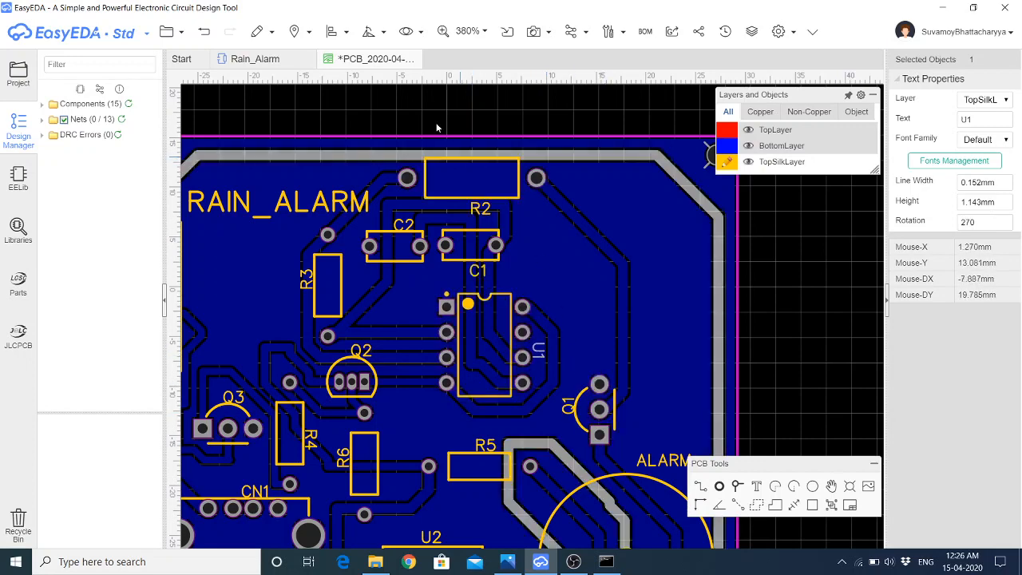
pyautogui.moveTo(367, 36)
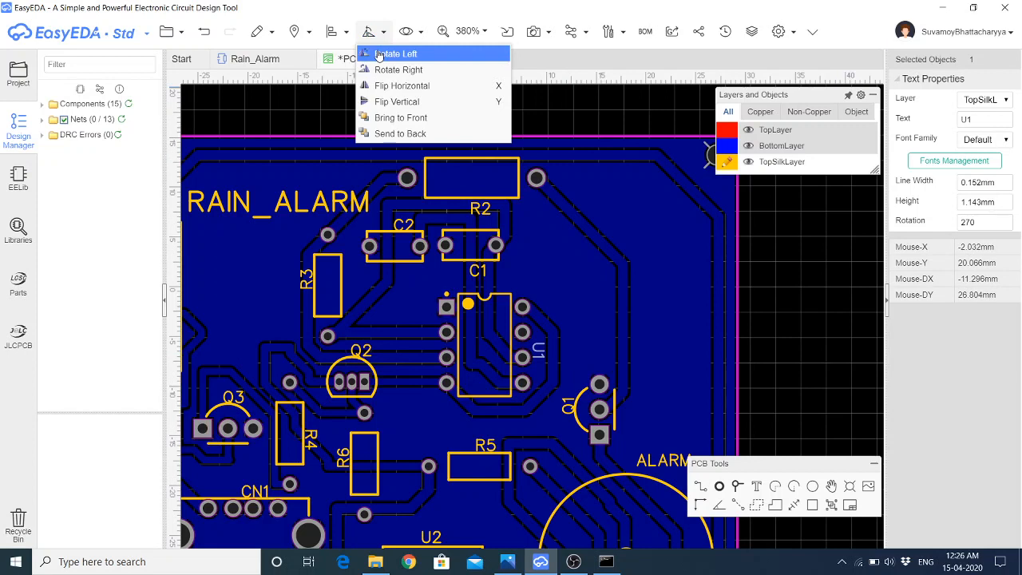
pyautogui.click(378, 54)
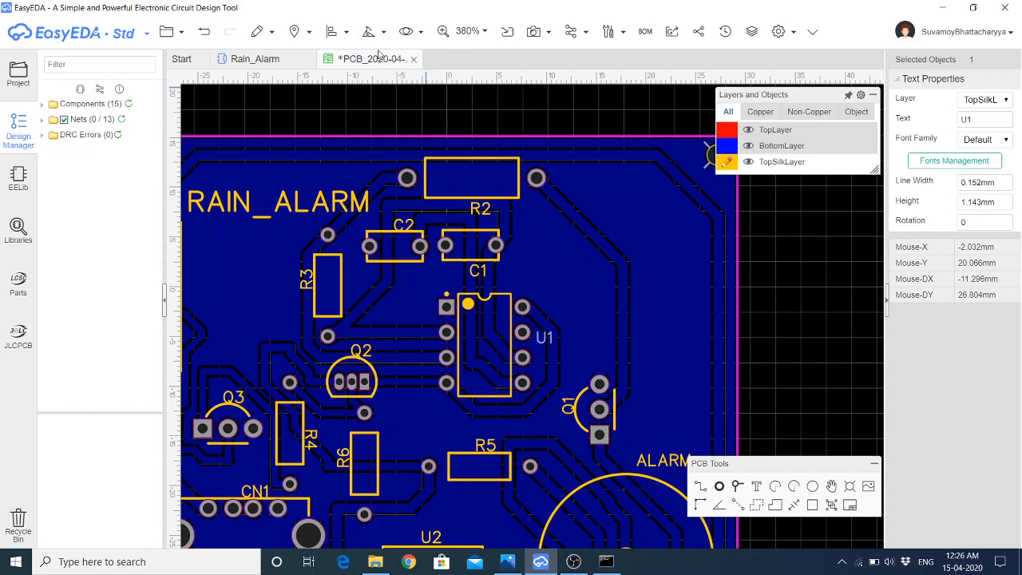
pyautogui.press('Right')
pyautogui.press('Right')
pyautogui.press('Right')
pyautogui.press('Right')
pyautogui.press('Right')
# Rotate the Q1 label to 0 degrees and move it up above the transistor's outline
pyautogui.click(566, 406)
pyautogui.click(369, 31)
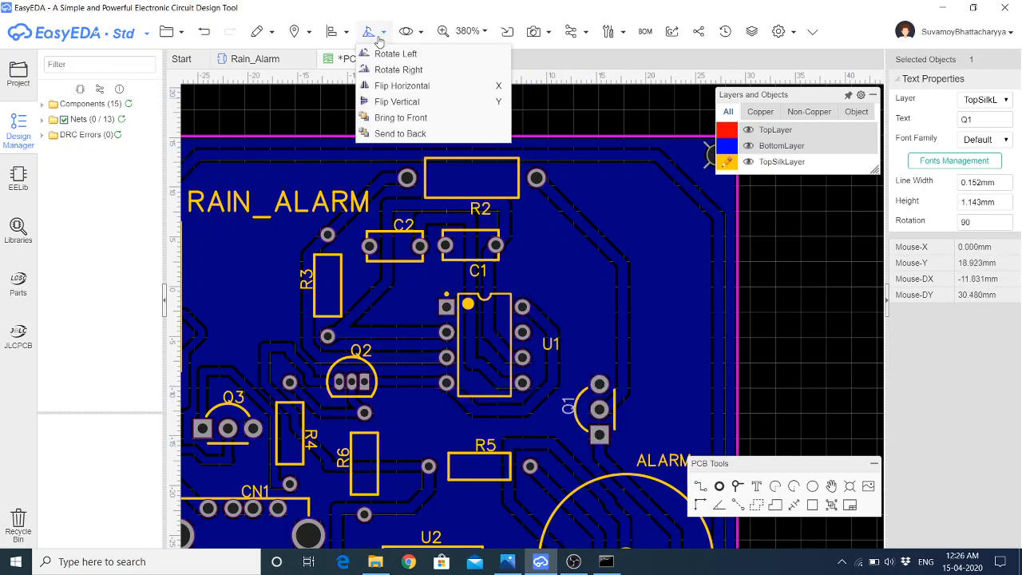
pyautogui.click(394, 68)
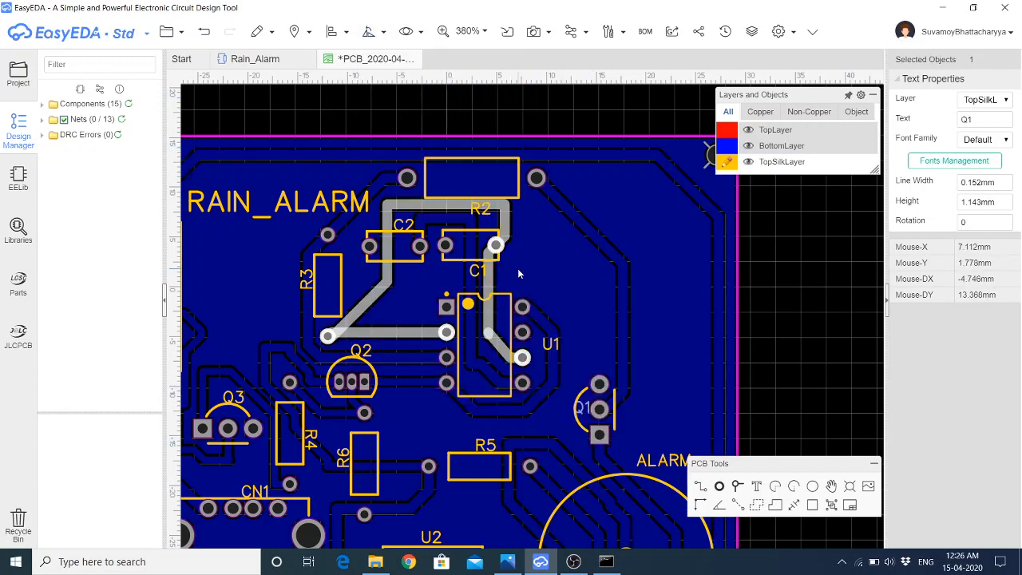
pyautogui.press('Up')
pyautogui.press('Up')
pyautogui.press('Up')
pyautogui.press('Up')
pyautogui.press('Up')
pyautogui.press('Up')
pyautogui.press('Up')
pyautogui.press('Up')
pyautogui.press('Up')
pyautogui.press('Up')
pyautogui.press('Up')
pyautogui.click(593, 302)
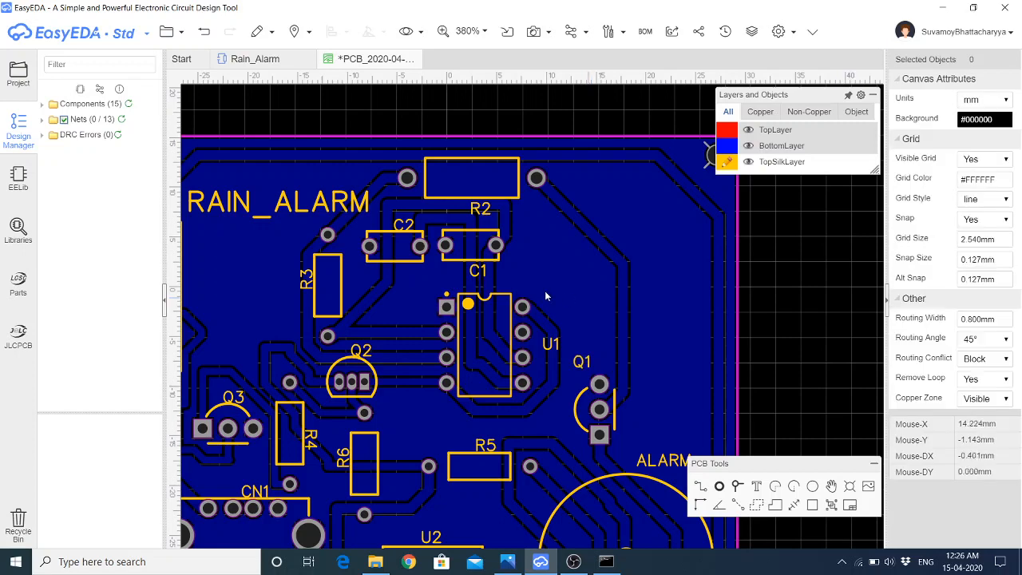
# Move the short horizontal Q2_3 track segment above R4's upper pad slightly down and rebuild all copper areas
pyautogui.click(271, 351)
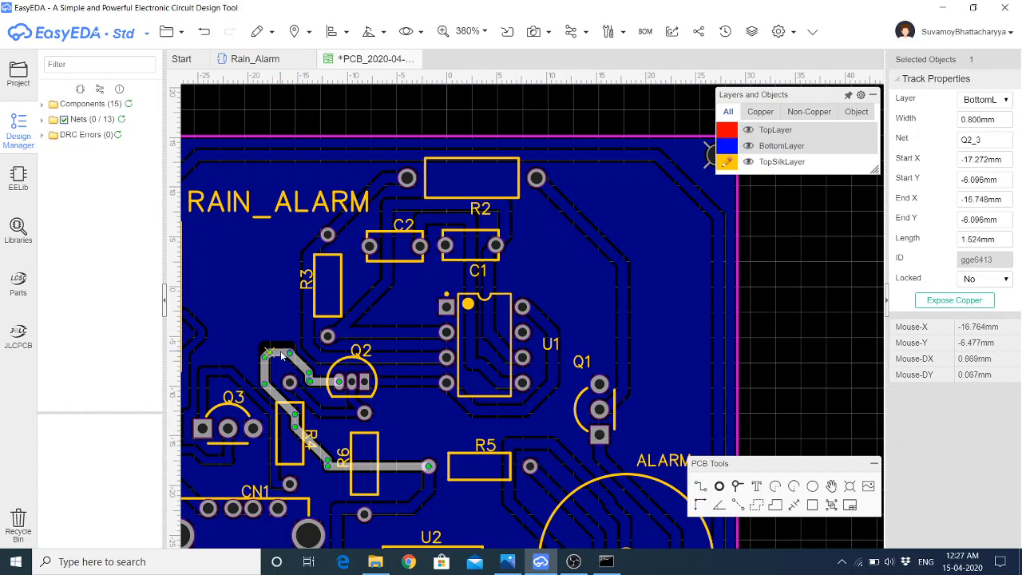
pyautogui.click(268, 312)
pyautogui.rightClick(260, 304)
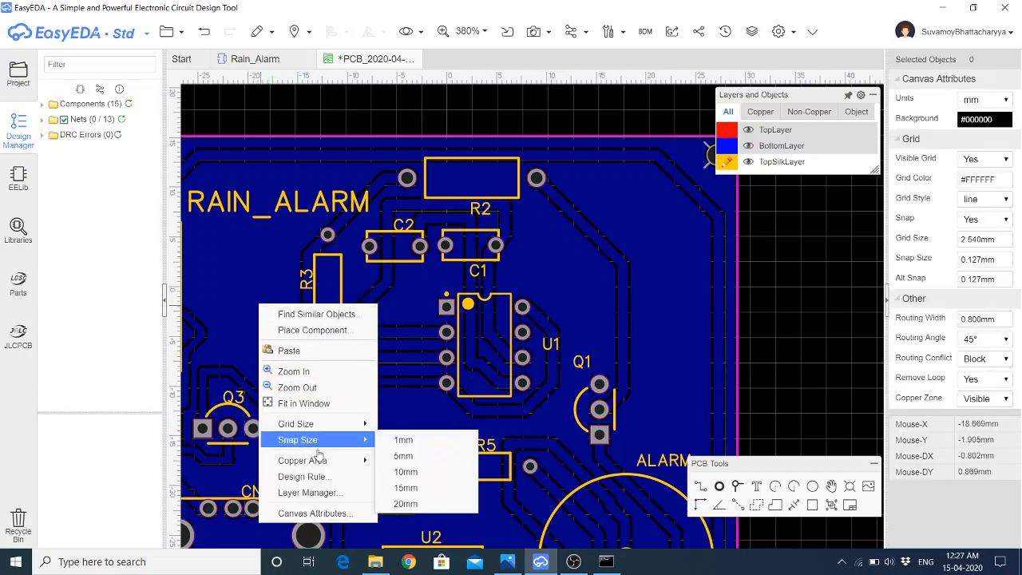
pyautogui.moveTo(319, 455)
pyautogui.click(427, 477)
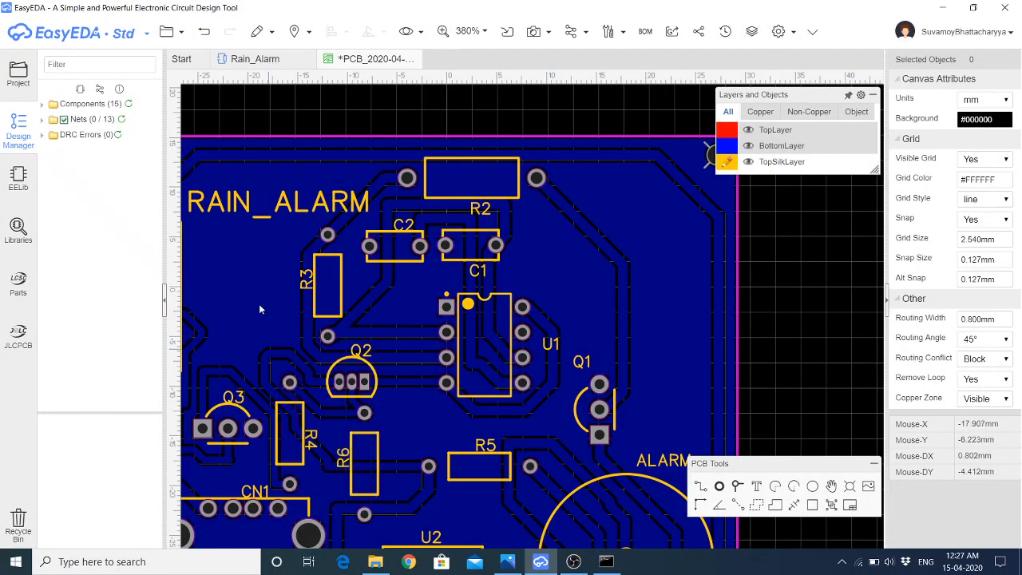
# Move the horizontal R4_2 track segment above Q3 down toward the transistor and rebuild all copper areas
pyautogui.scroll(-2, 263, 303)
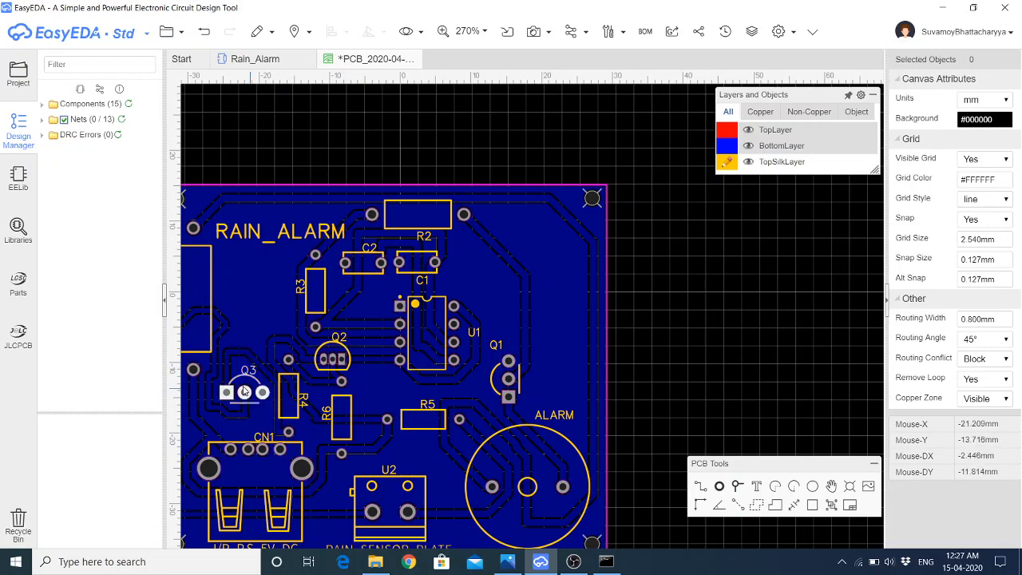
pyautogui.scroll(2, 231, 380)
pyautogui.scroll(1, 230, 380)
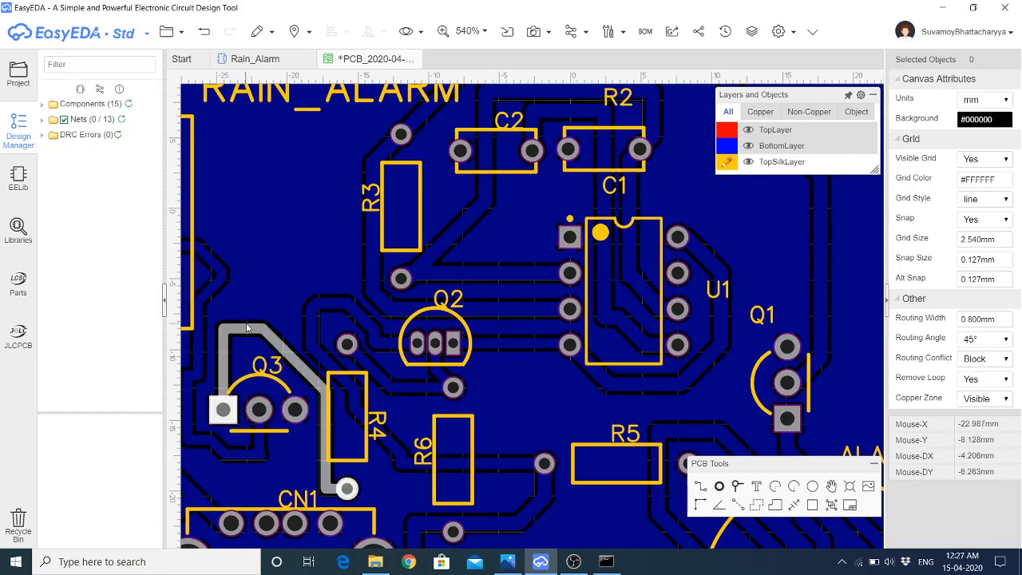
pyautogui.moveTo(249, 334); pyautogui.dragTo(251, 356)
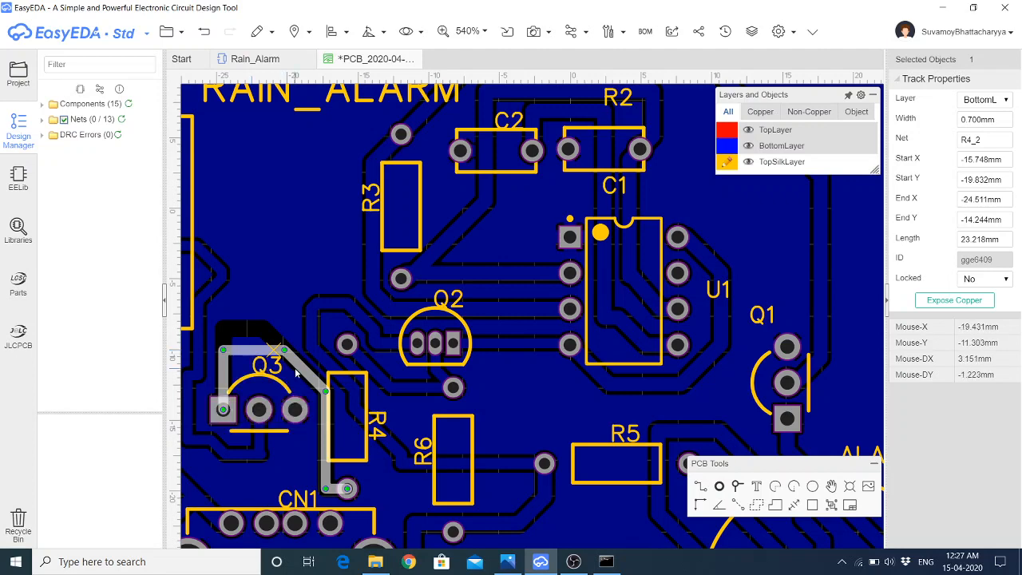
pyautogui.click(268, 254)
pyautogui.rightClick(266, 238)
pyautogui.moveTo(323, 392)
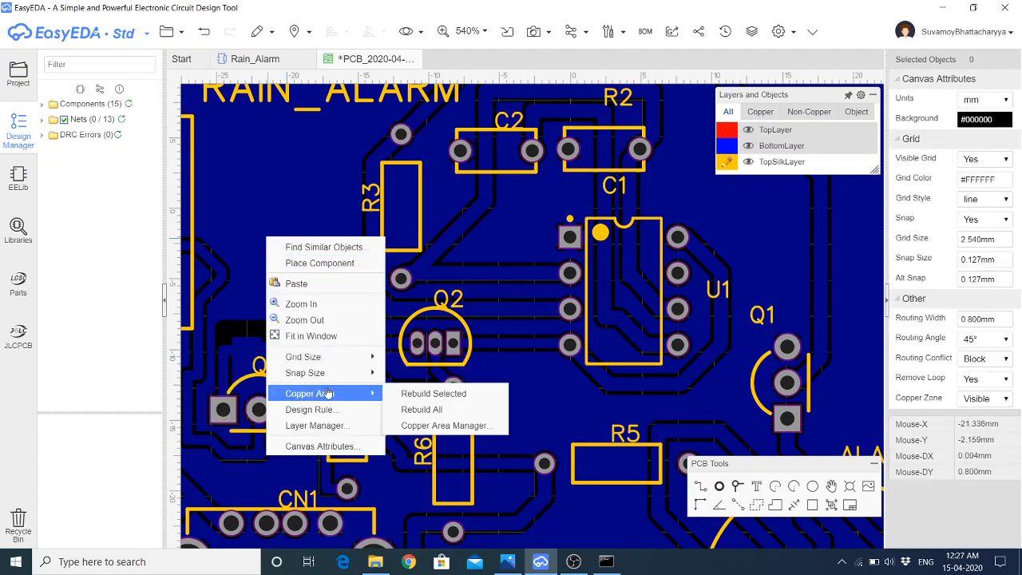
pyautogui.click(420, 409)
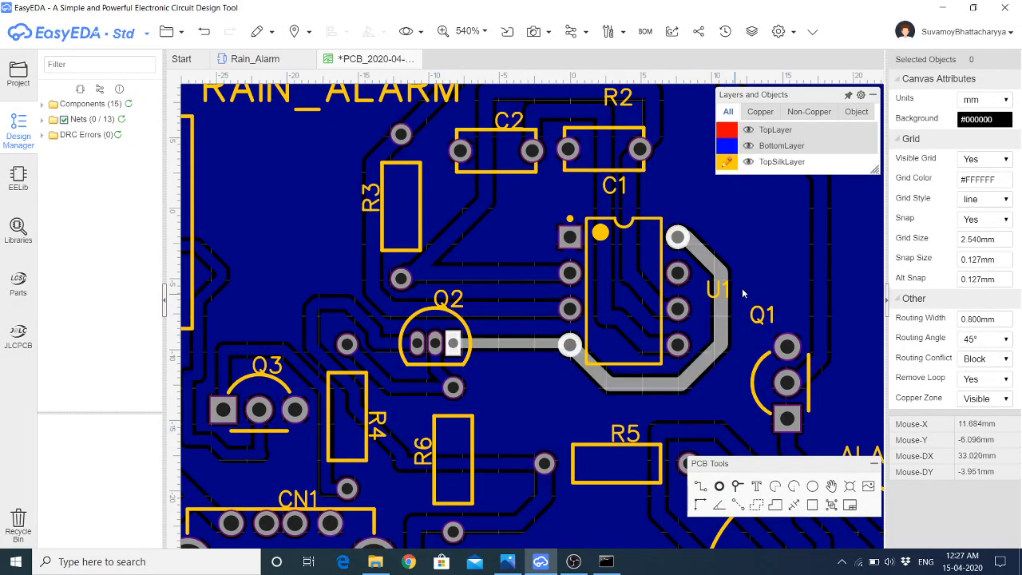
# Straighten the bulge in the Q3_2 track beside R1, lower its horizontal segment crossing R1, and rebuild all copper areas
pyautogui.scroll(-3, 751, 295)
pyautogui.scroll(3, 499, 283)
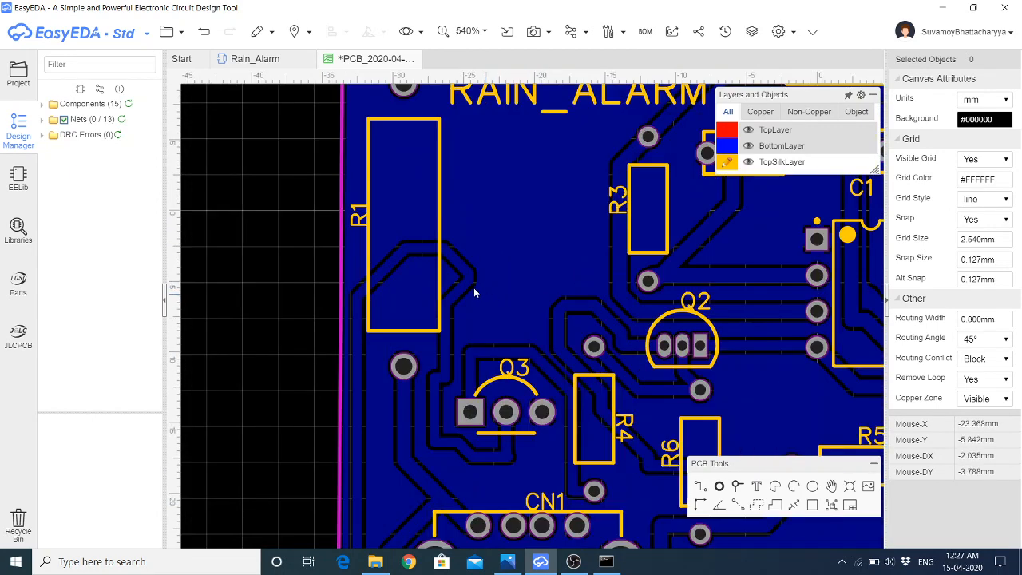
pyautogui.moveTo(470, 281); pyautogui.dragTo(448, 278)
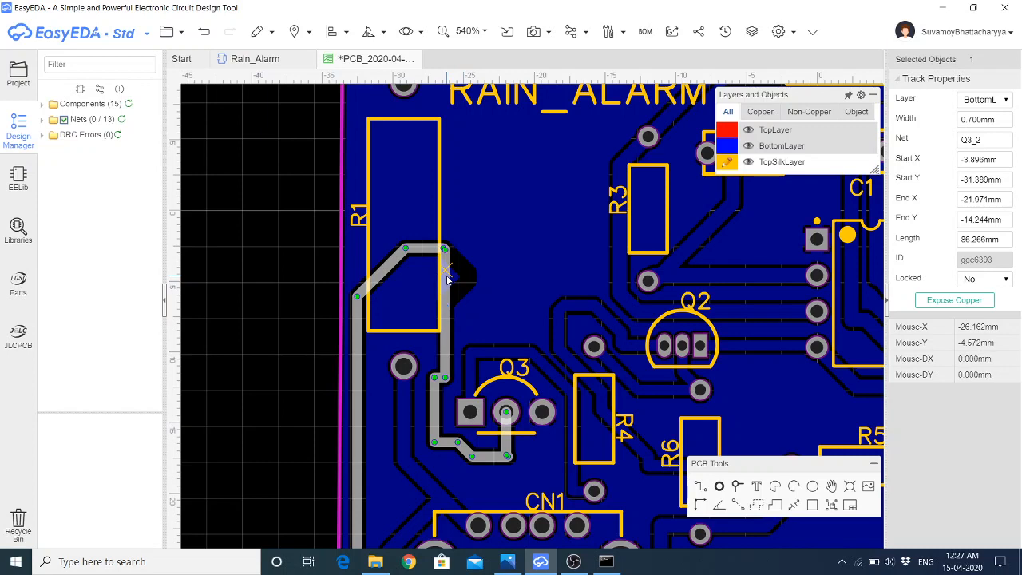
pyautogui.moveTo(414, 248); pyautogui.dragTo(447, 297)
pyautogui.rightClick(481, 169)
pyautogui.moveTo(543, 324)
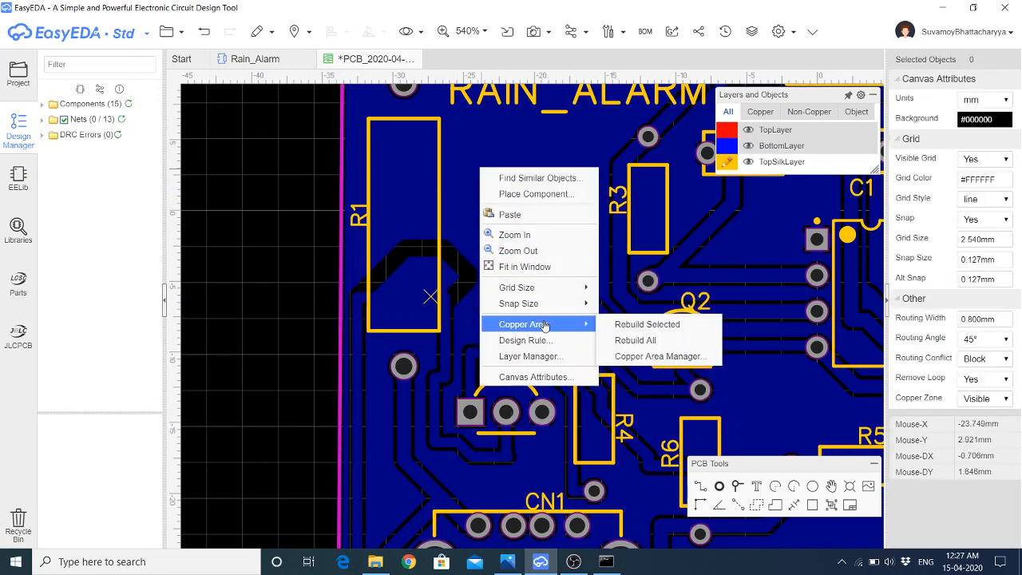
pyautogui.click(647, 340)
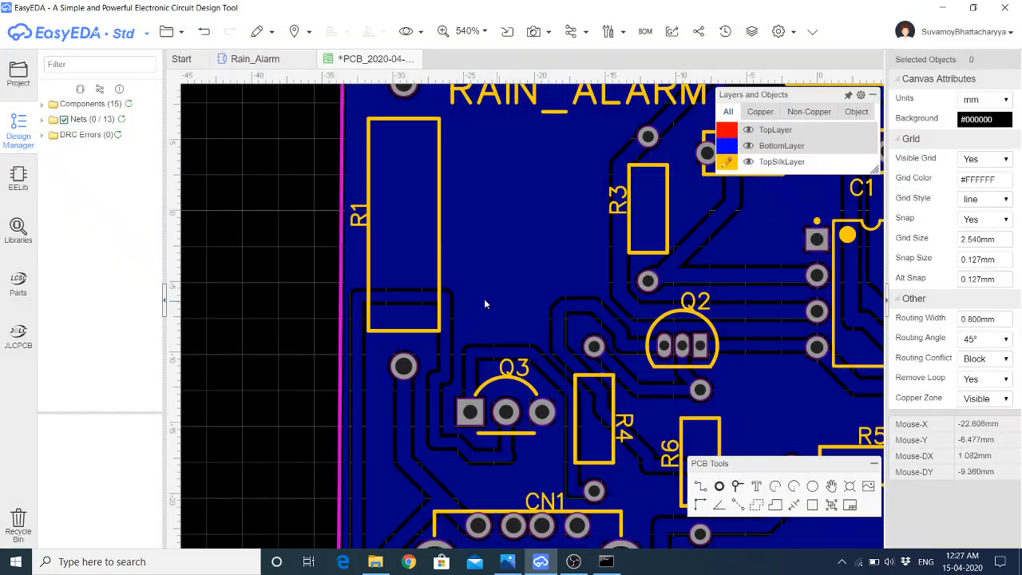
pyautogui.scroll(-2, 415, 284)
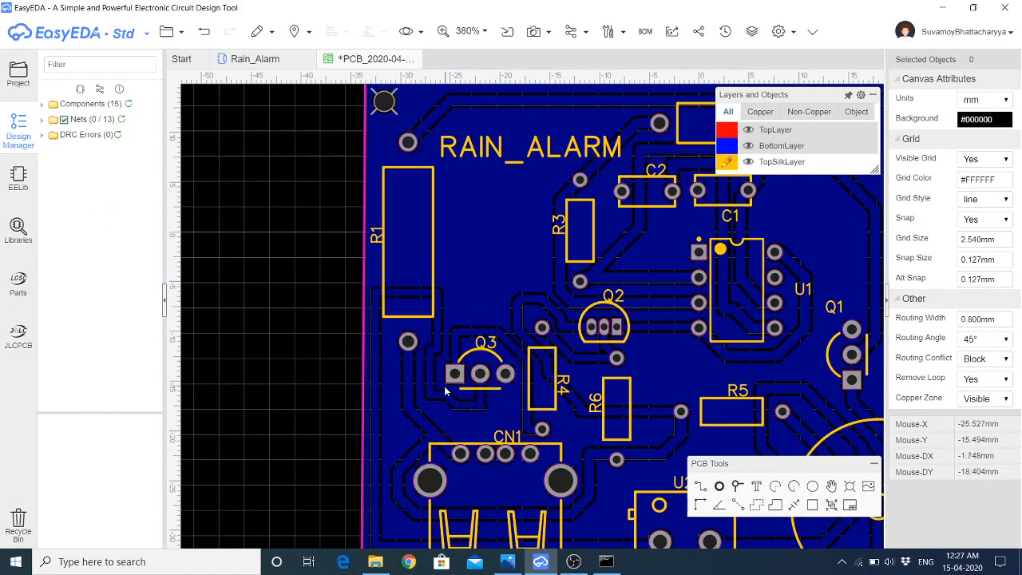
# Shift the vertical Q3_2 track segment beside R1's lower end into line with the segment below and rebuild all copper areas
pyautogui.scroll(2, 444, 387)
pyautogui.click(432, 296)
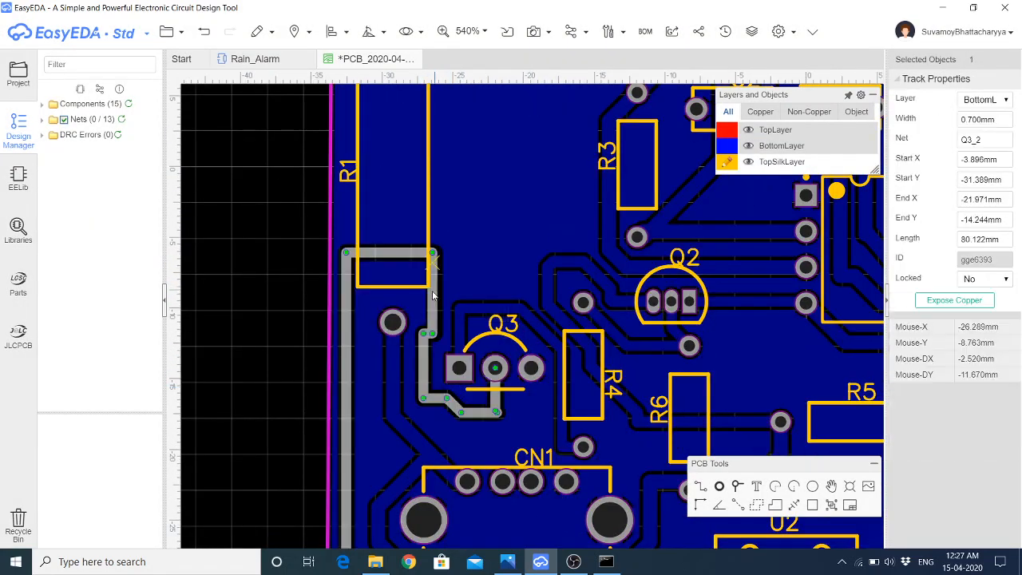
pyautogui.moveTo(433, 295); pyautogui.dragTo(427, 296)
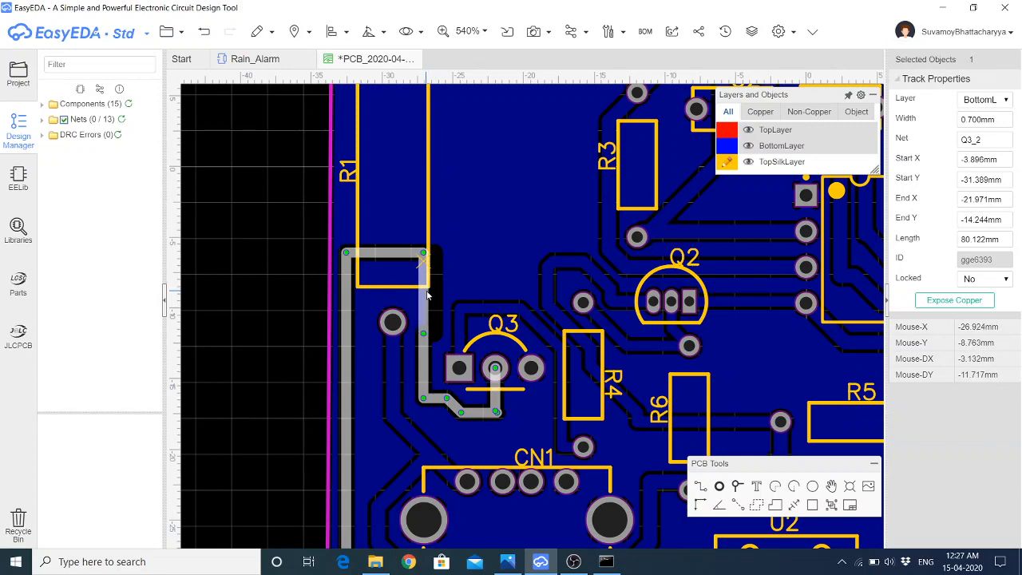
pyautogui.click(455, 182)
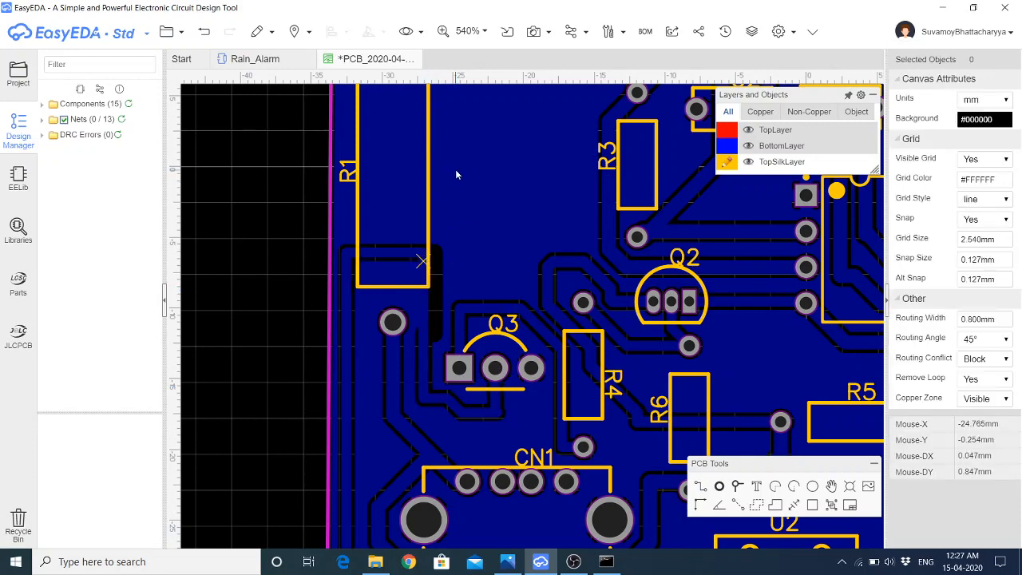
pyautogui.rightClick(455, 170)
pyautogui.moveTo(536, 325)
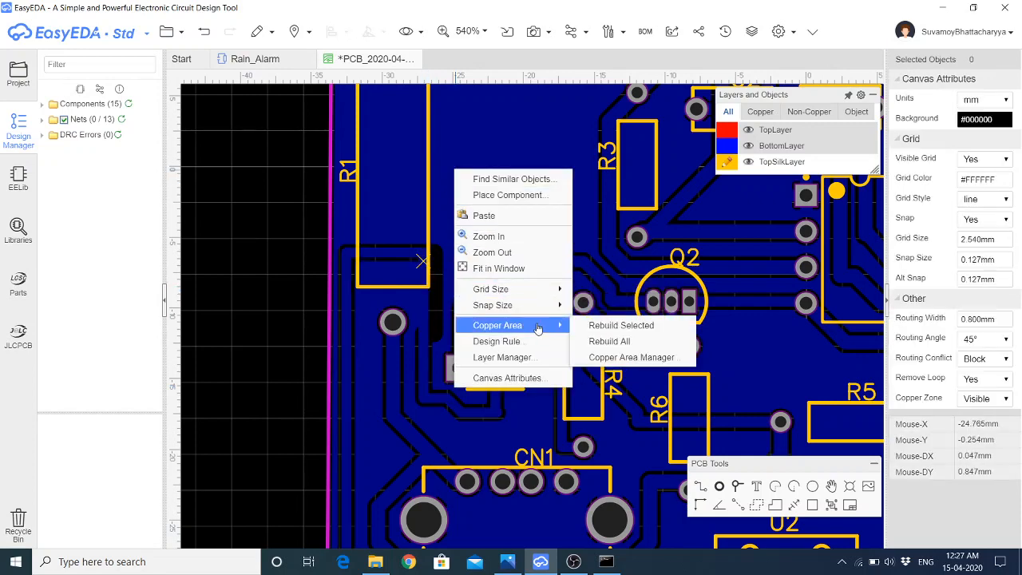
pyautogui.click(610, 342)
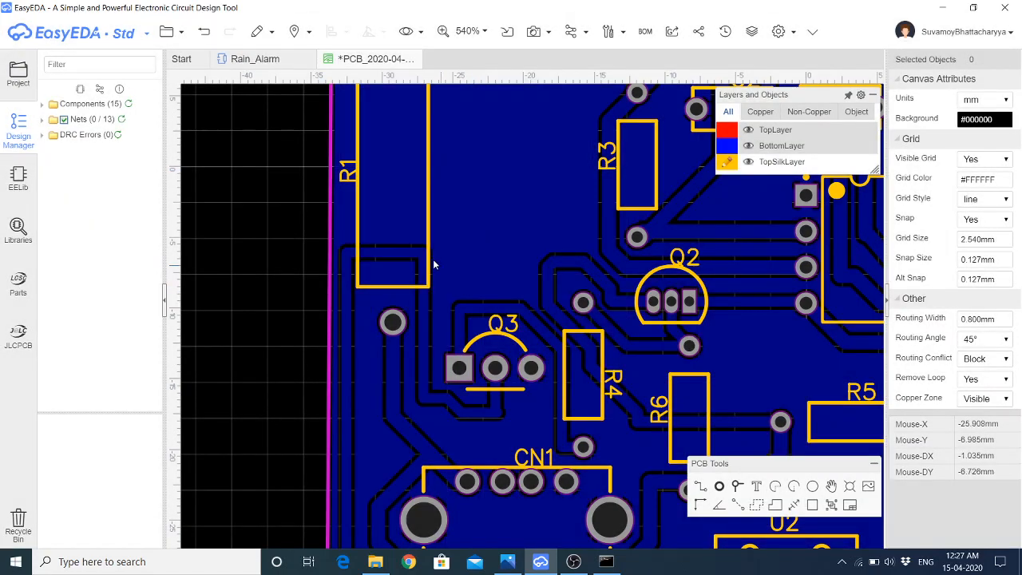
# Move the RAIN_ALARM silkscreen text to the open area above Q1, beside C1
pyautogui.scroll(5, 429, 259)
pyautogui.scroll(-5, 428, 254)
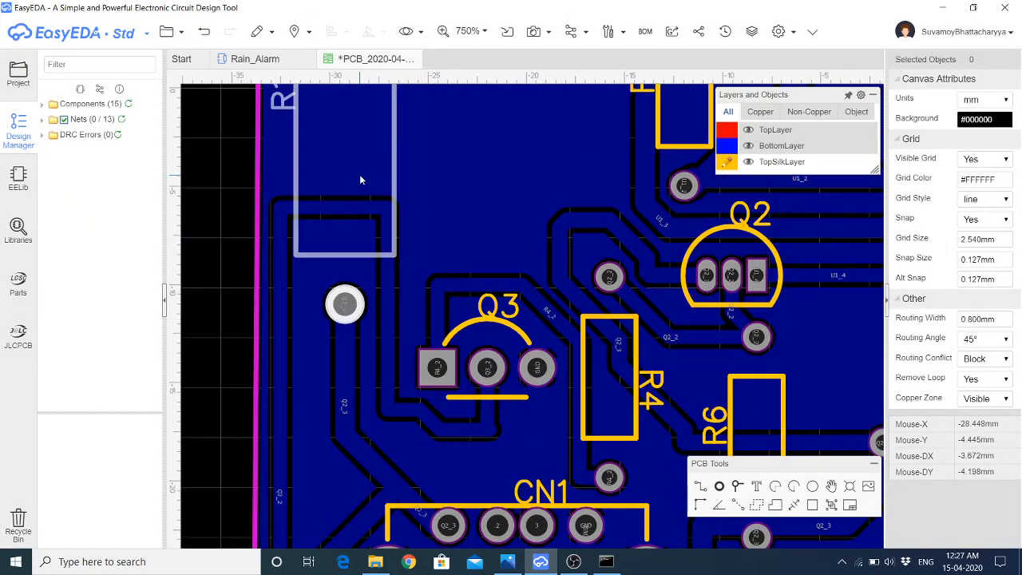
pyautogui.scroll(-4, 344, 182)
pyautogui.scroll(4, 395, 171)
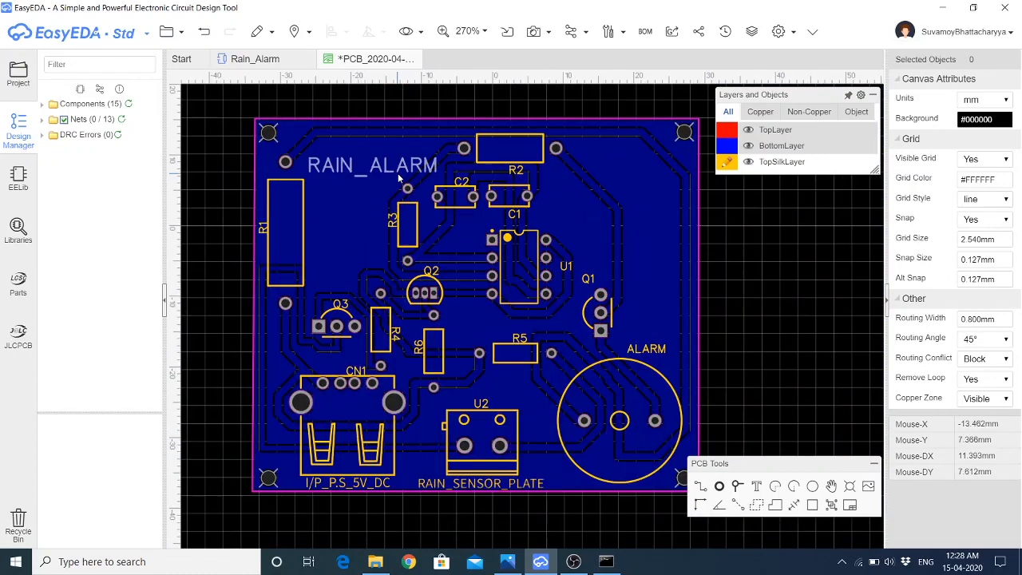
pyautogui.click(386, 162)
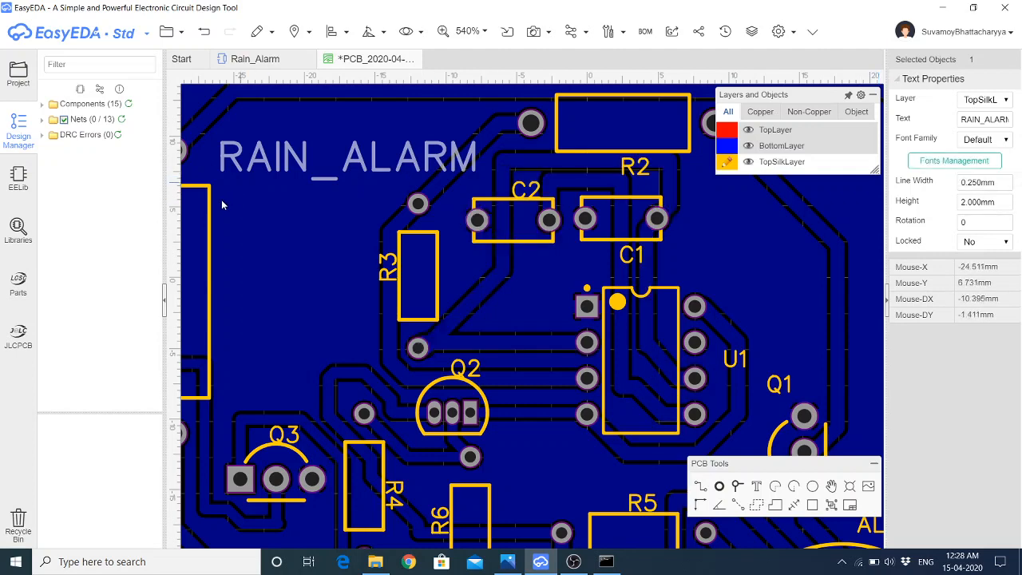
pyautogui.scroll(-2, 226, 196)
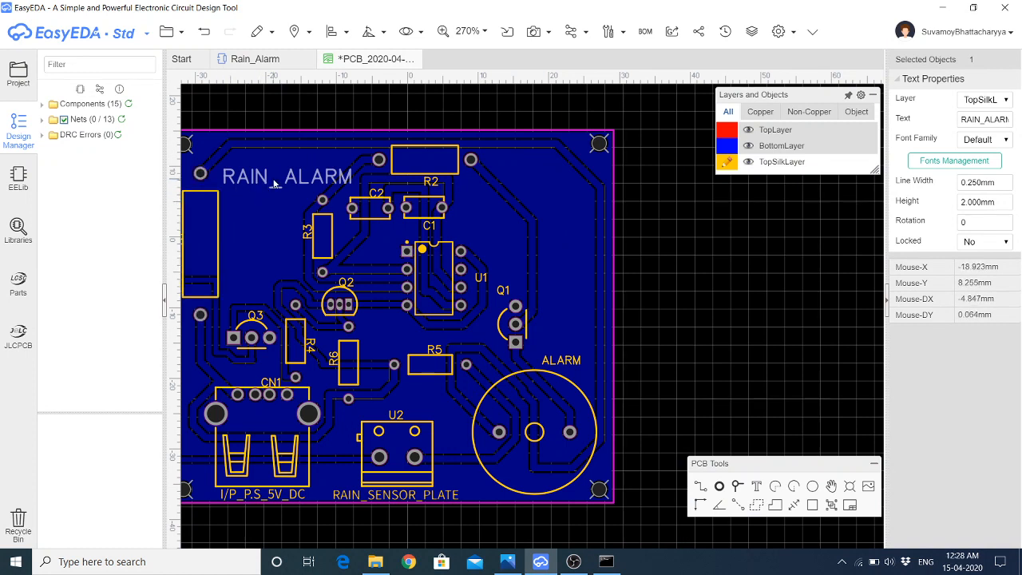
pyautogui.moveTo(273, 179); pyautogui.dragTo(523, 228)
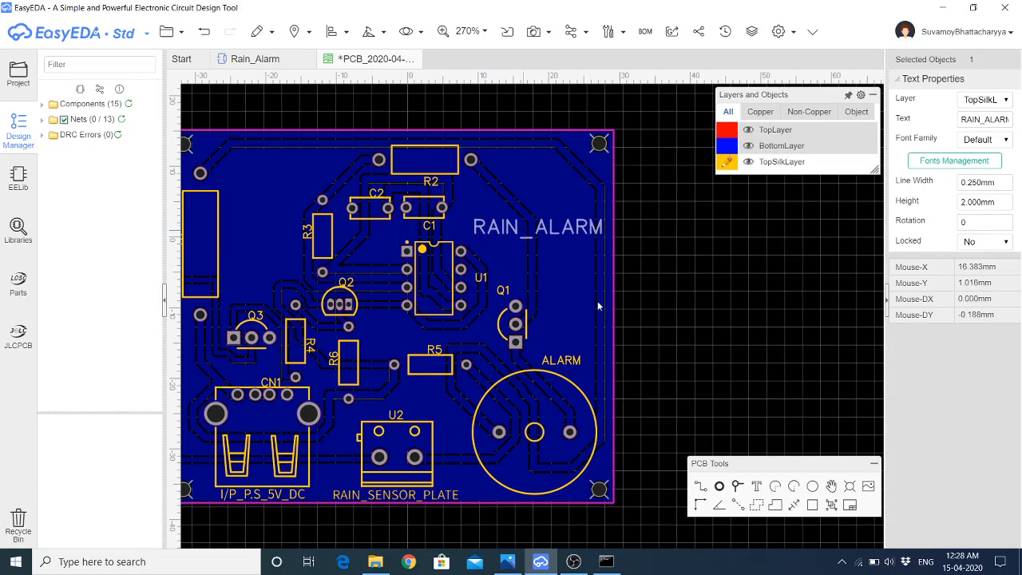
pyautogui.click(691, 296)
pyautogui.scroll(-1, 708, 283)
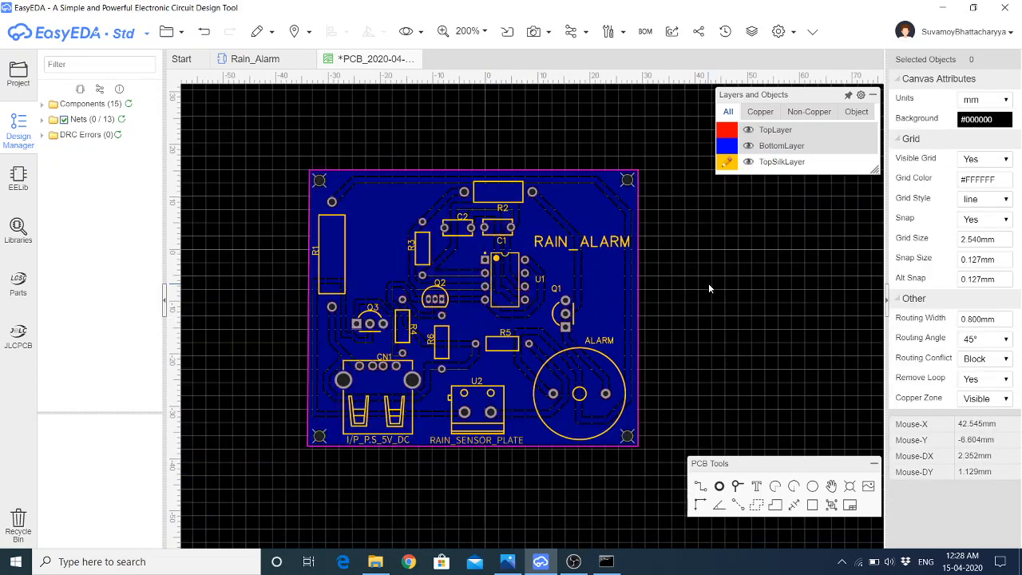
# Rotate the R3 silkscreen label right to 0 degrees
pyautogui.scroll(1, 315, 252)
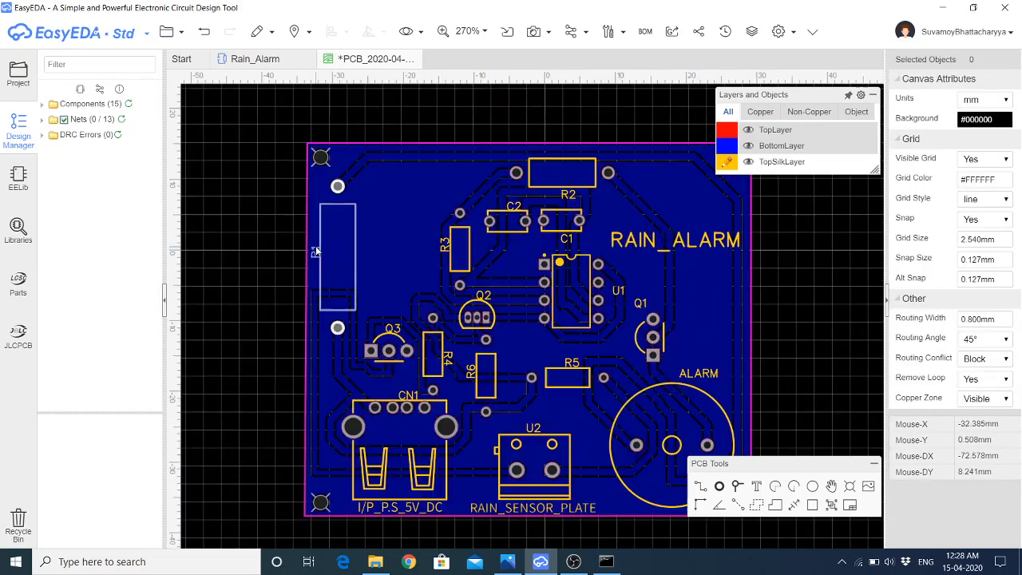
pyautogui.click(446, 249)
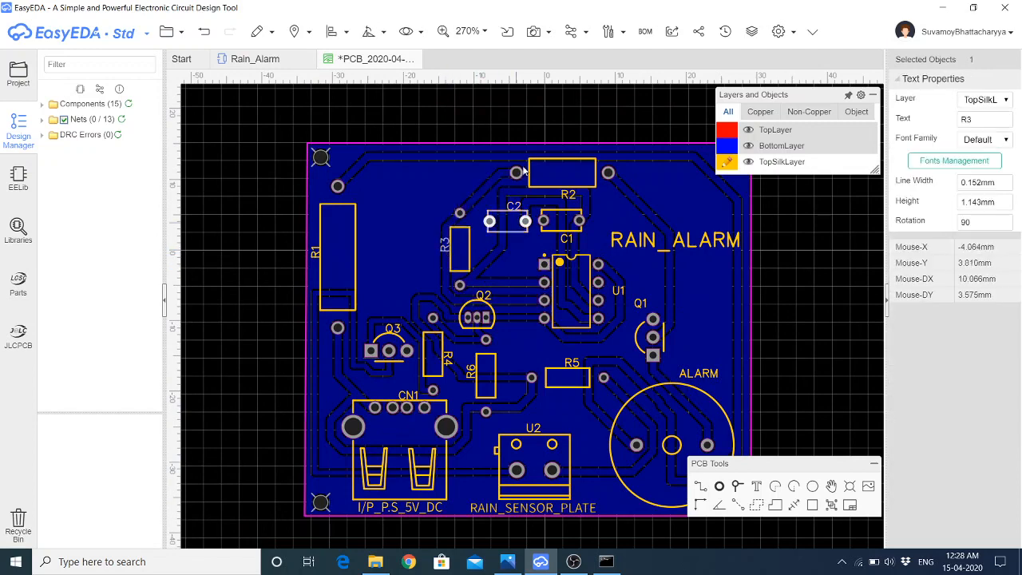
pyautogui.click(292, 32)
pyautogui.click(348, 36)
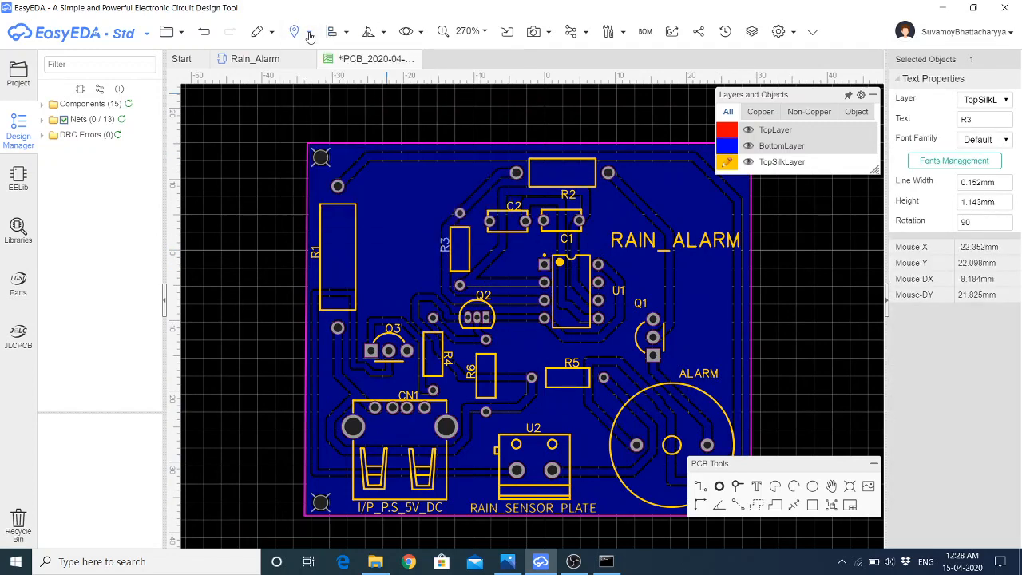
pyautogui.moveTo(364, 38)
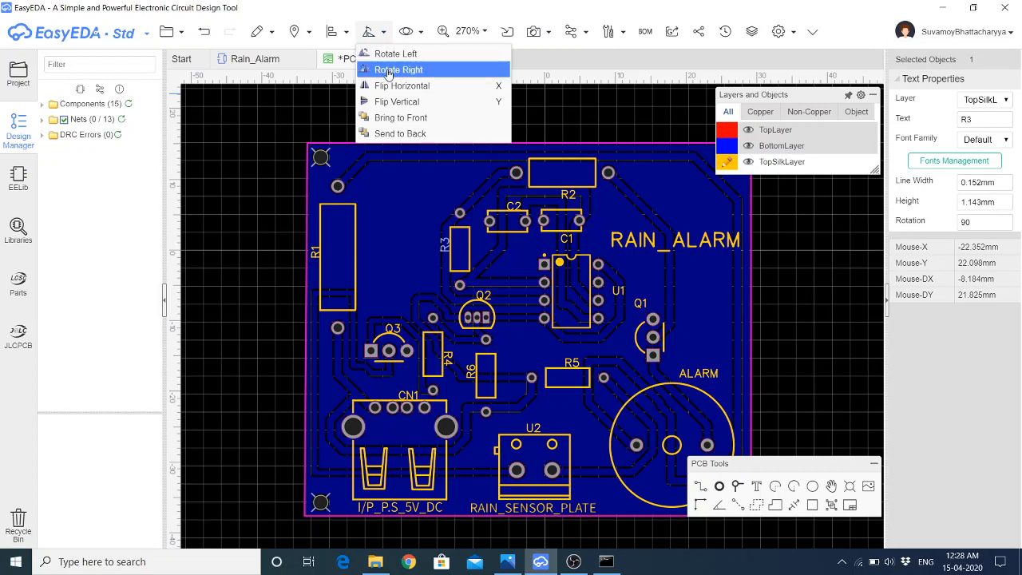
pyautogui.click(394, 70)
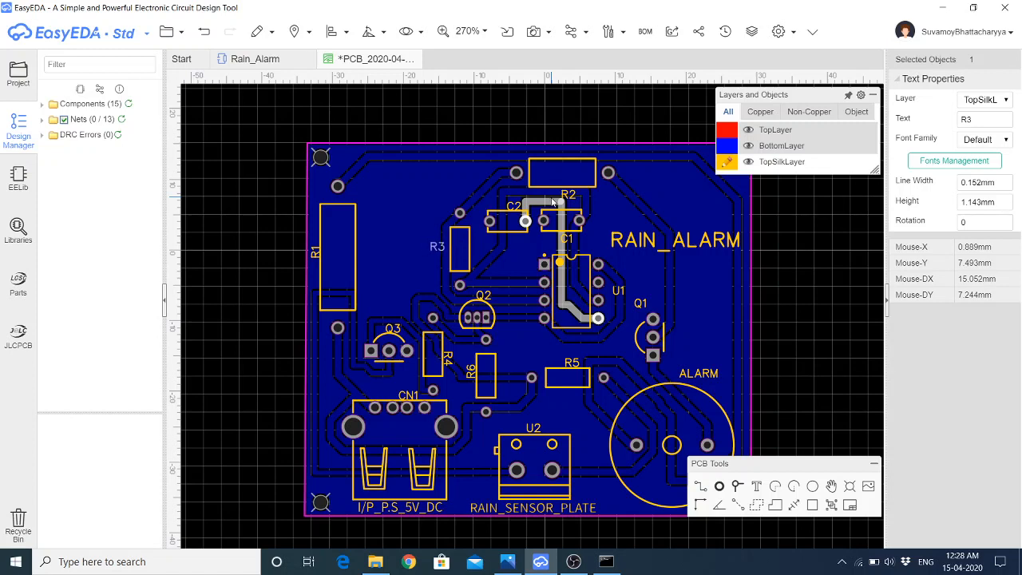
# Rotate the R1 label right to 0 degrees and place it to the right of the resistor's outline
pyautogui.click(316, 252)
pyautogui.click(368, 31)
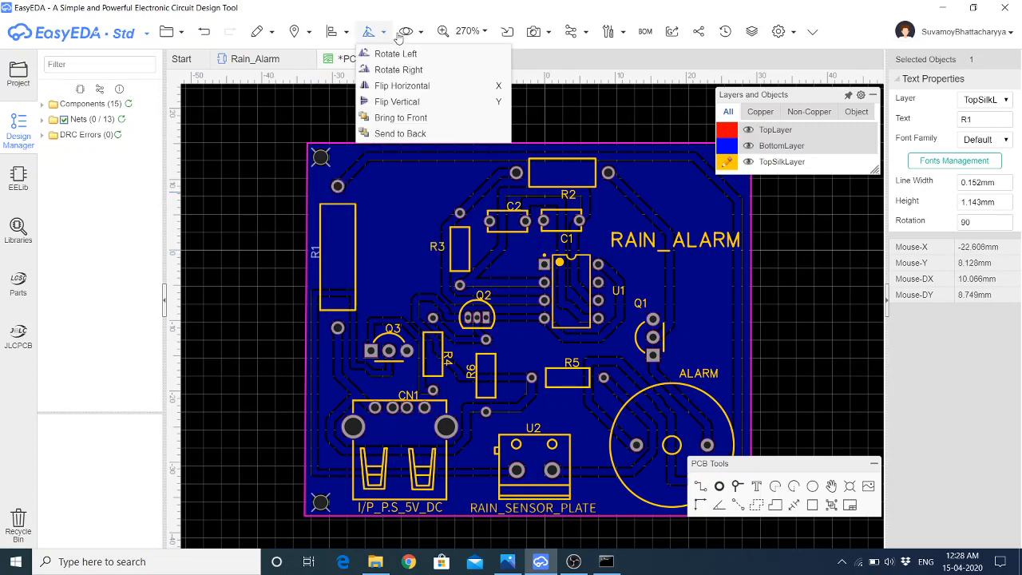
pyautogui.click(391, 68)
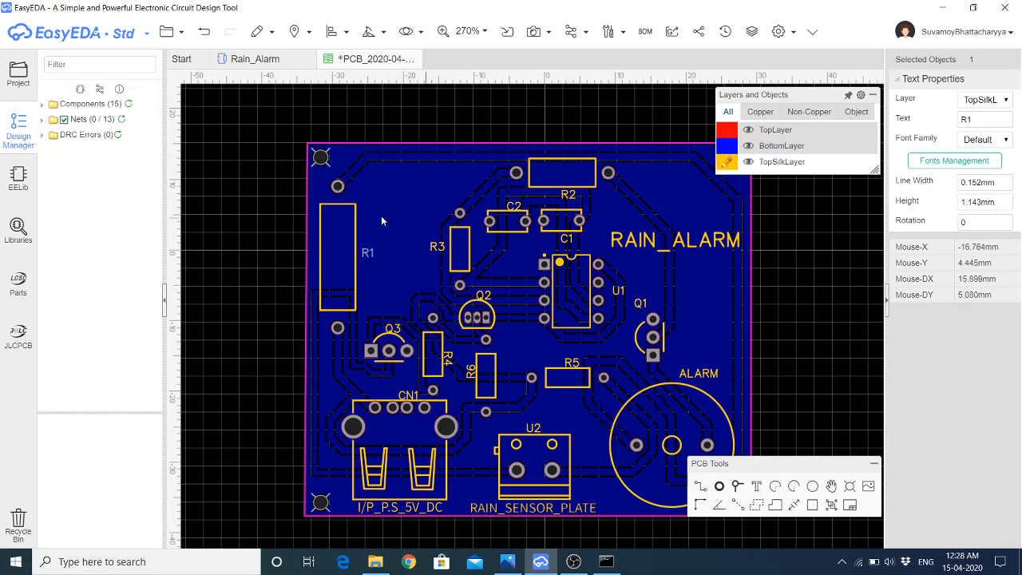
# Rotate the R4 silkscreen label to 0 degrees, keeping it to the right of the resistor's outline
pyautogui.scroll(-3, 375, 214)
pyautogui.scroll(3, 438, 333)
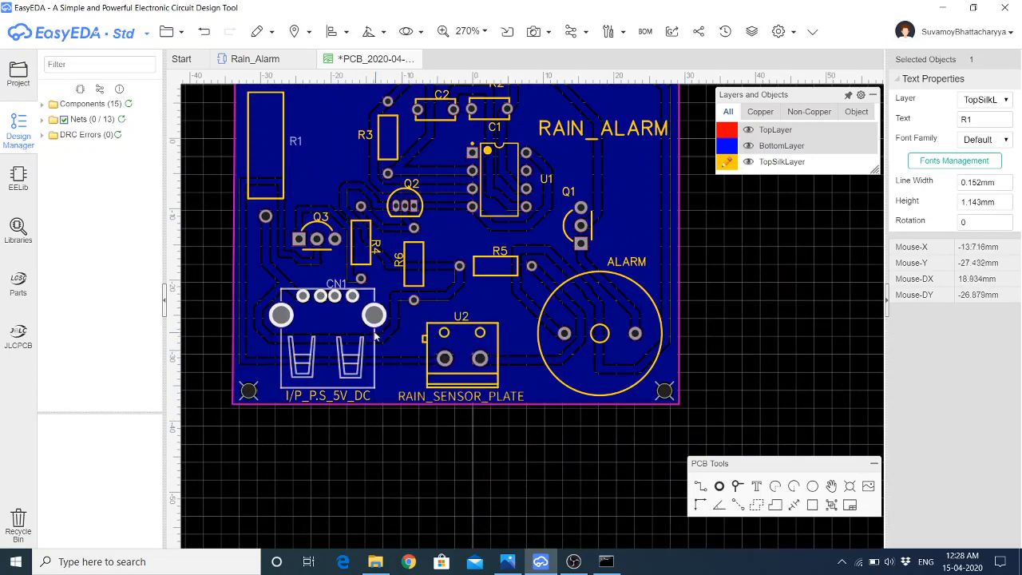
pyautogui.click(376, 247)
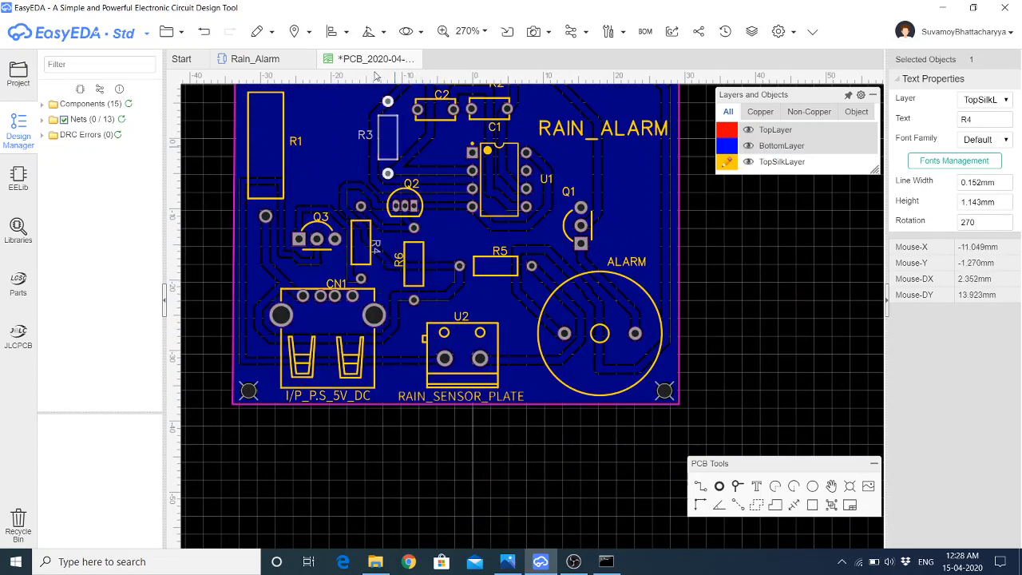
pyautogui.moveTo(344, 37)
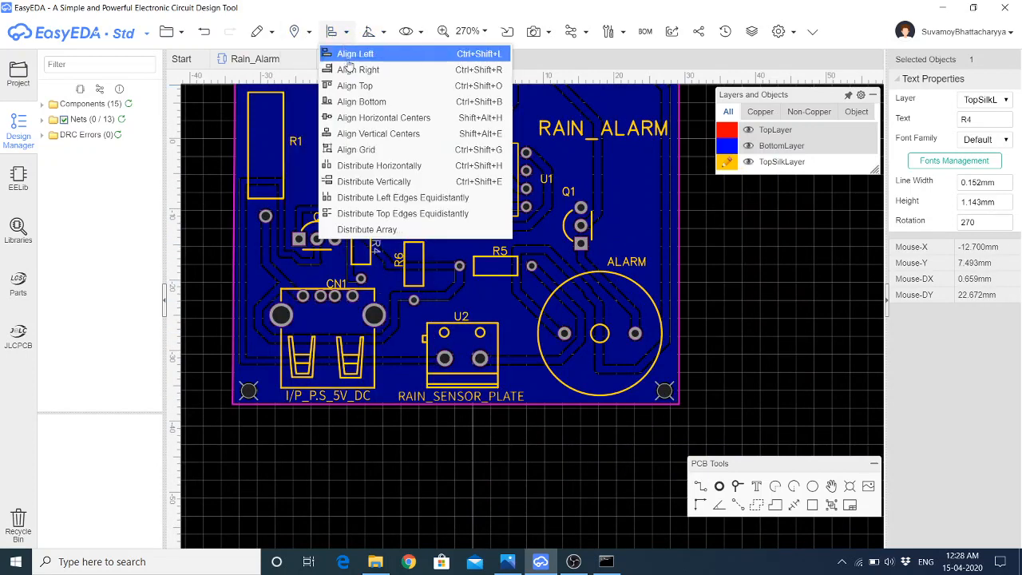
pyautogui.click(374, 54)
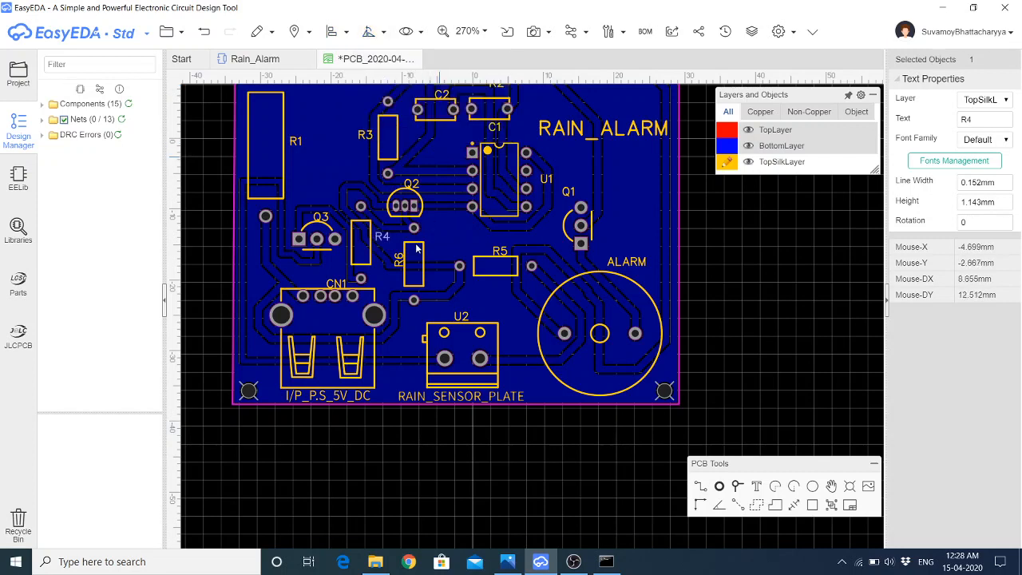
# Rotate the R6 silkscreen label right to 0 degrees
pyautogui.click(398, 260)
pyautogui.moveTo(368, 34)
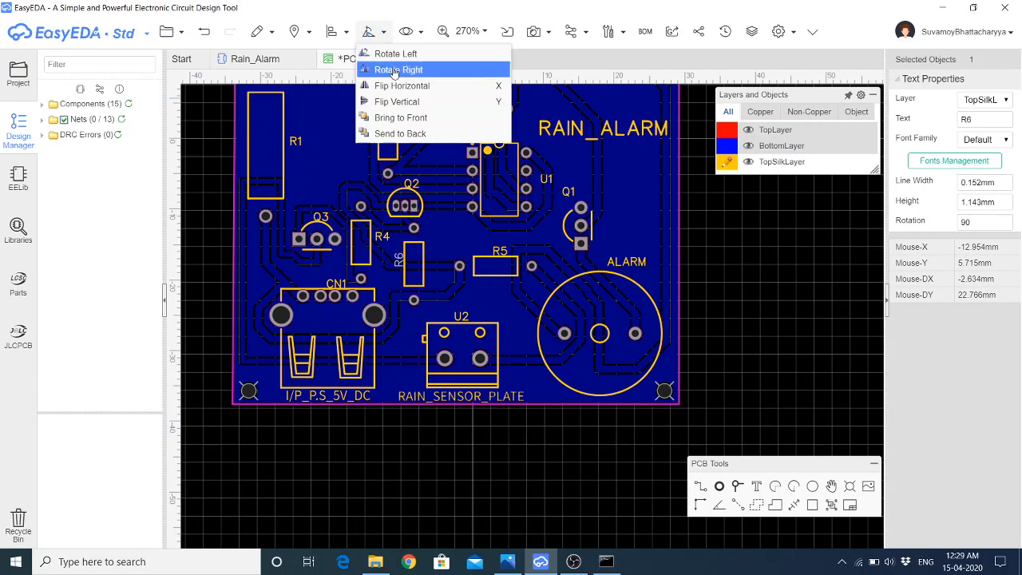
pyautogui.click(392, 70)
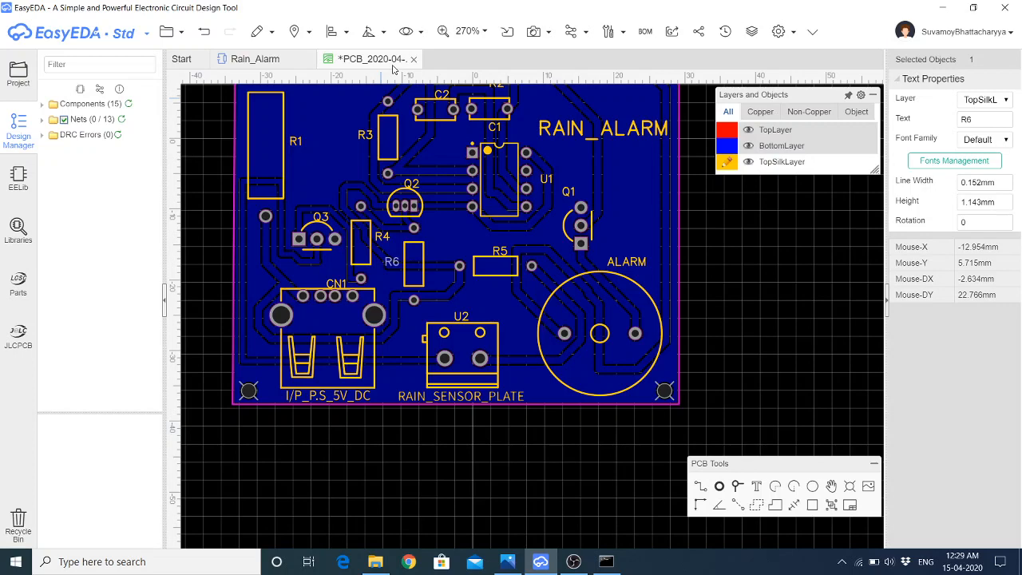
pyautogui.click(510, 334)
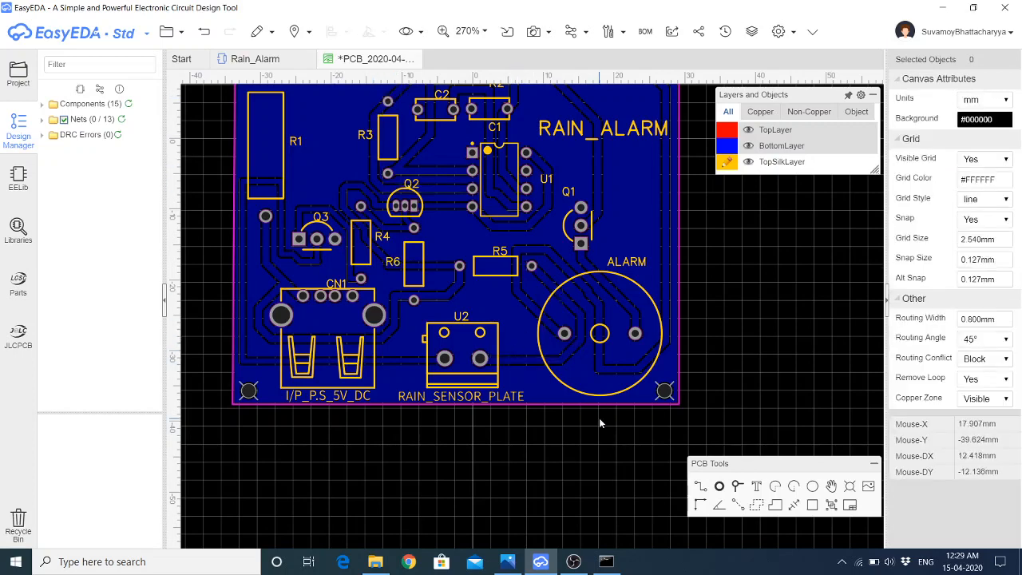
pyautogui.scroll(-1, 525, 352)
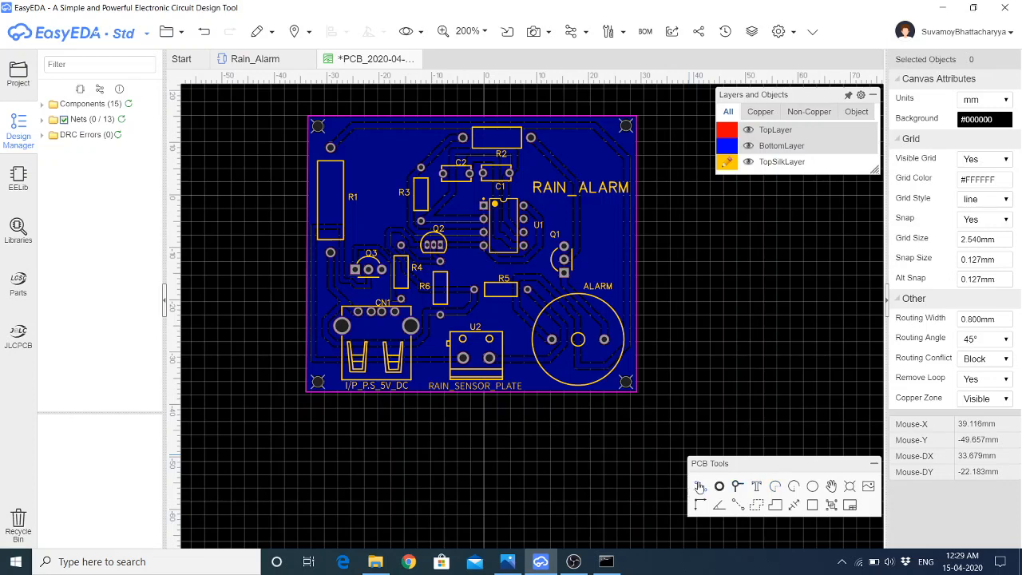
# Make BottomLayer active, place a pad in the empty area between R1 and R3, and rebuild all copper areas
pyautogui.press('b')
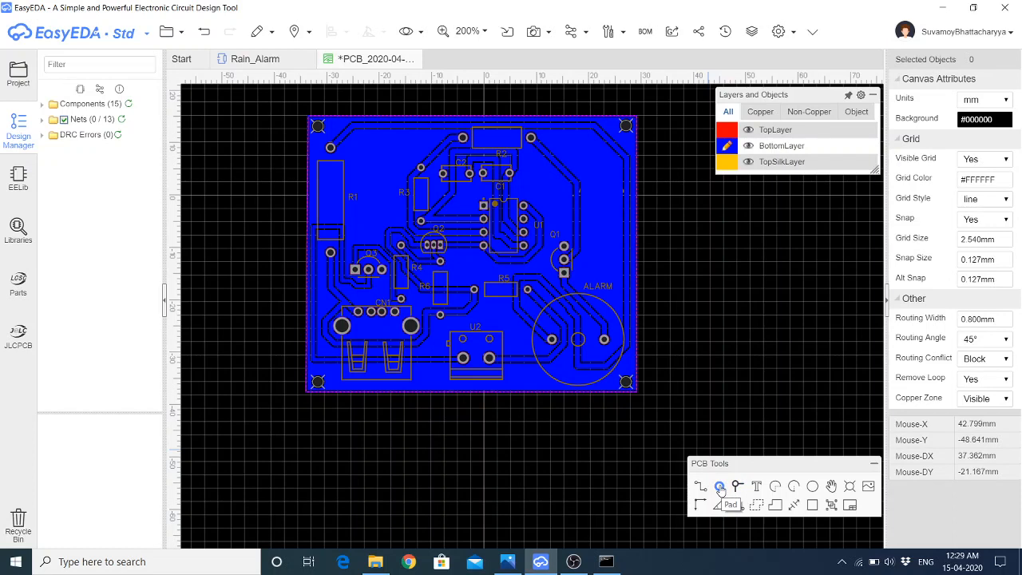
pyautogui.click(719, 485)
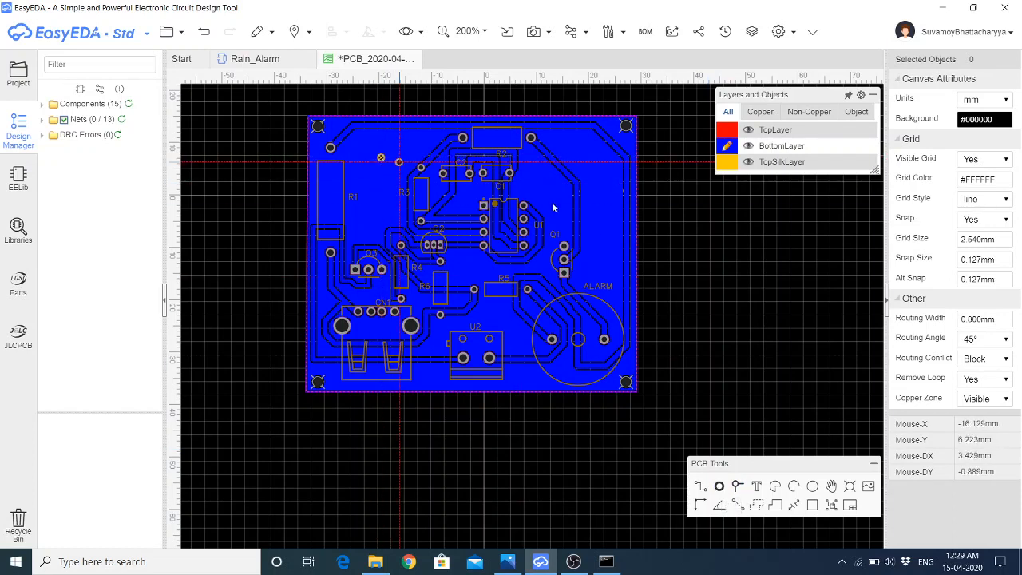
pyautogui.scroll(5, 381, 155)
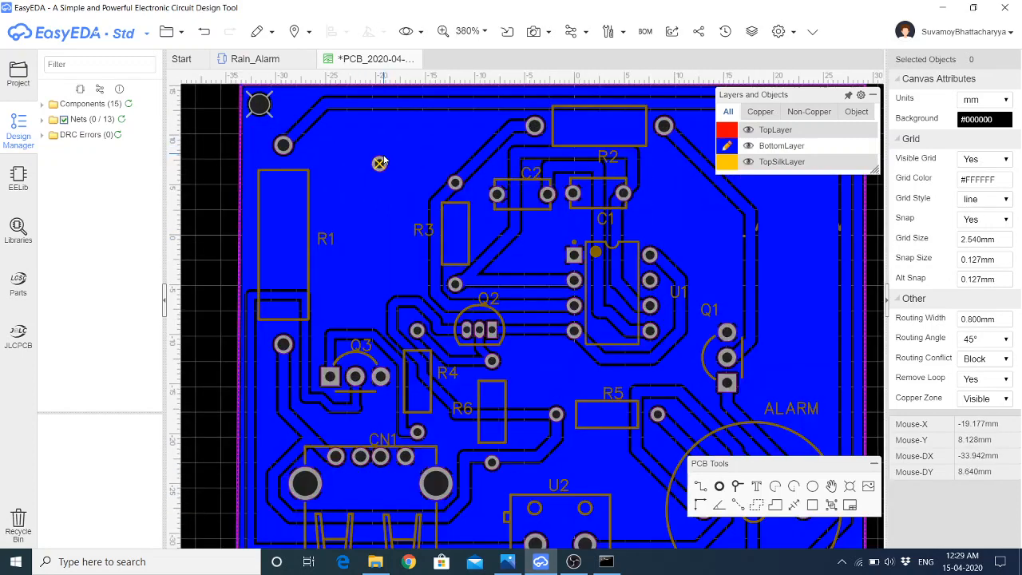
pyautogui.rightClick(392, 150)
pyautogui.moveTo(452, 305)
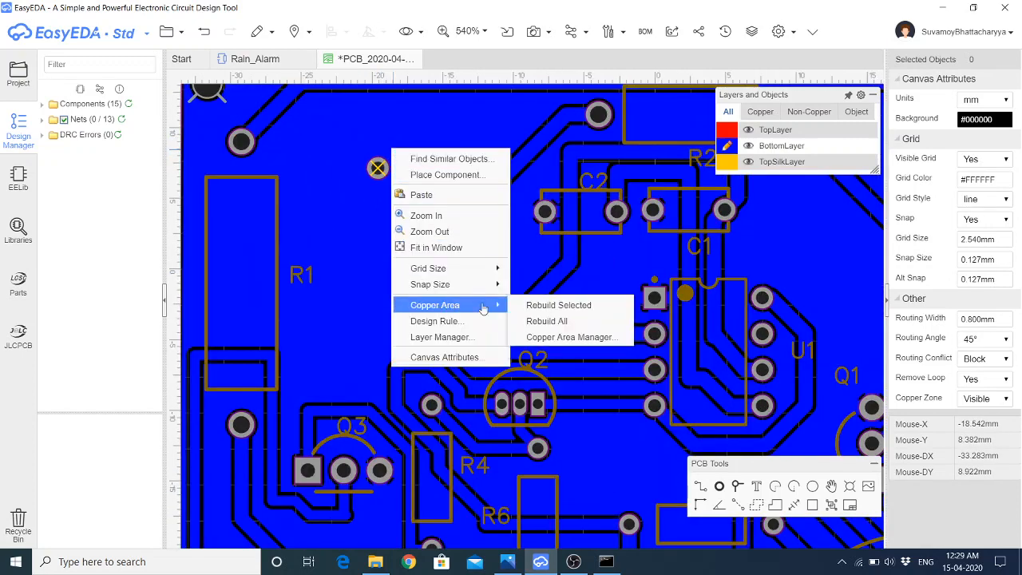
pyautogui.click(552, 321)
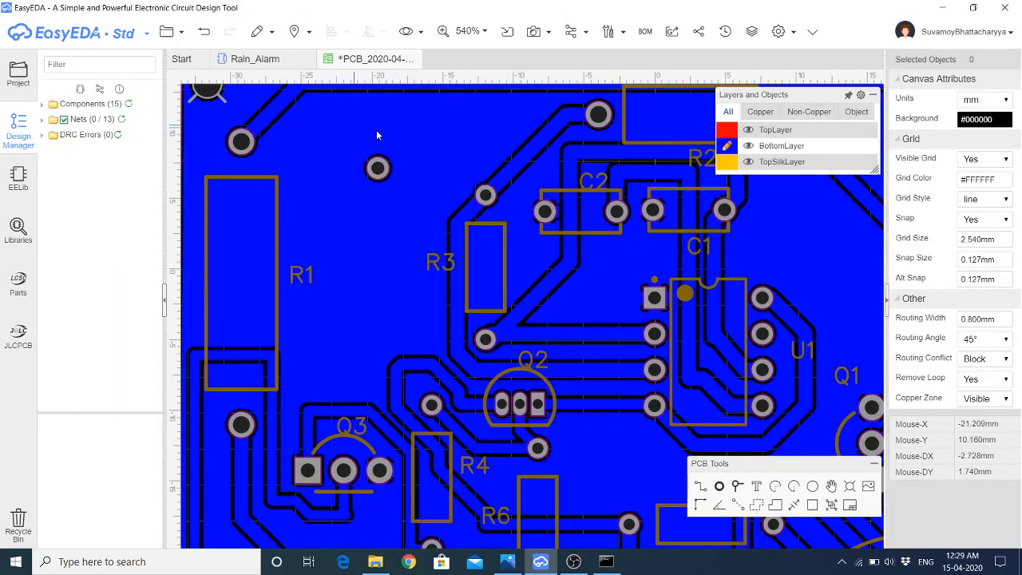
# Route a short horizontal bottom-layer track from the new pad's centre to the right, across its clearance into the copper area
pyautogui.scroll(8, 390, 163)
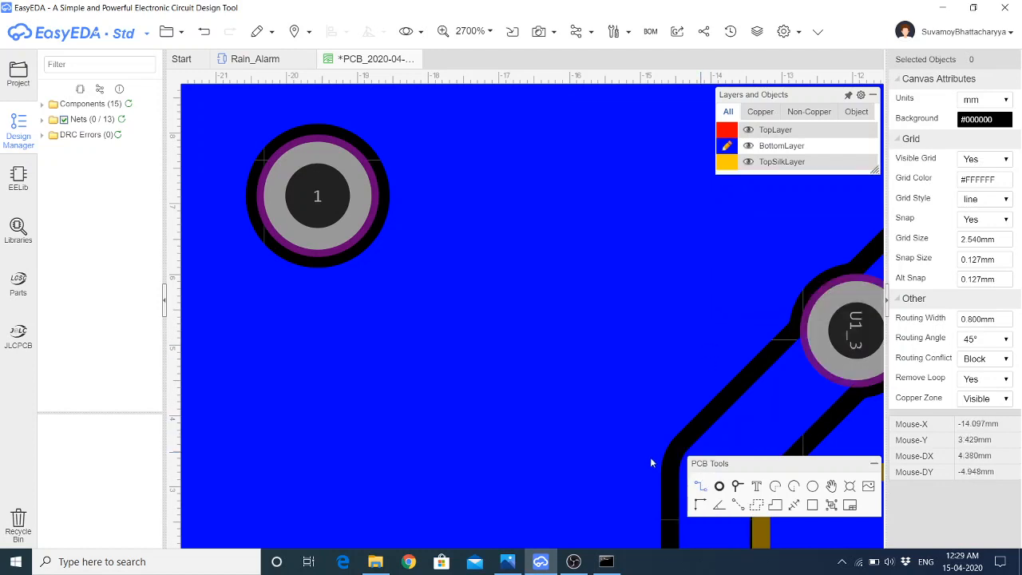
pyautogui.click(317, 198)
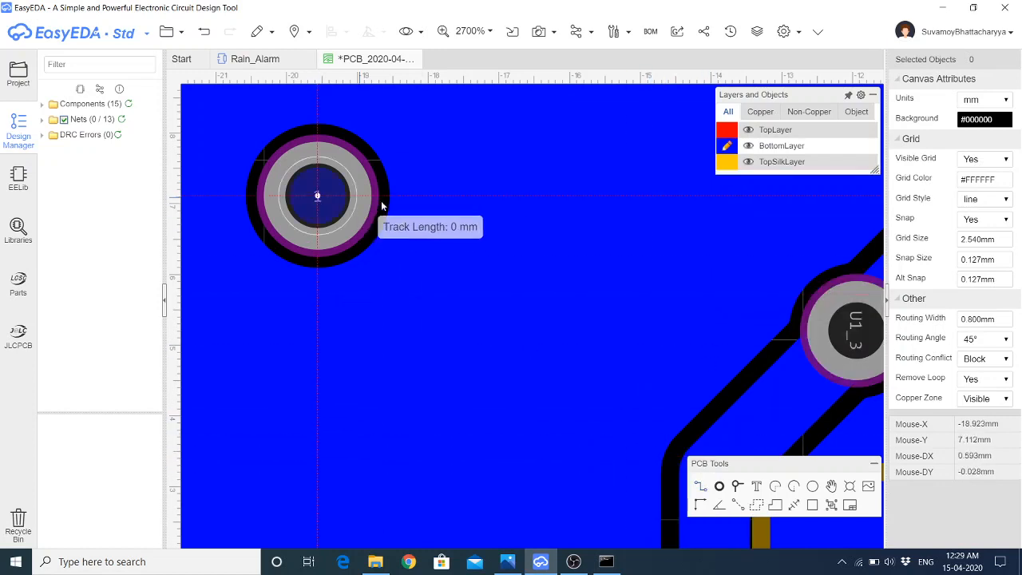
pyautogui.click(403, 200)
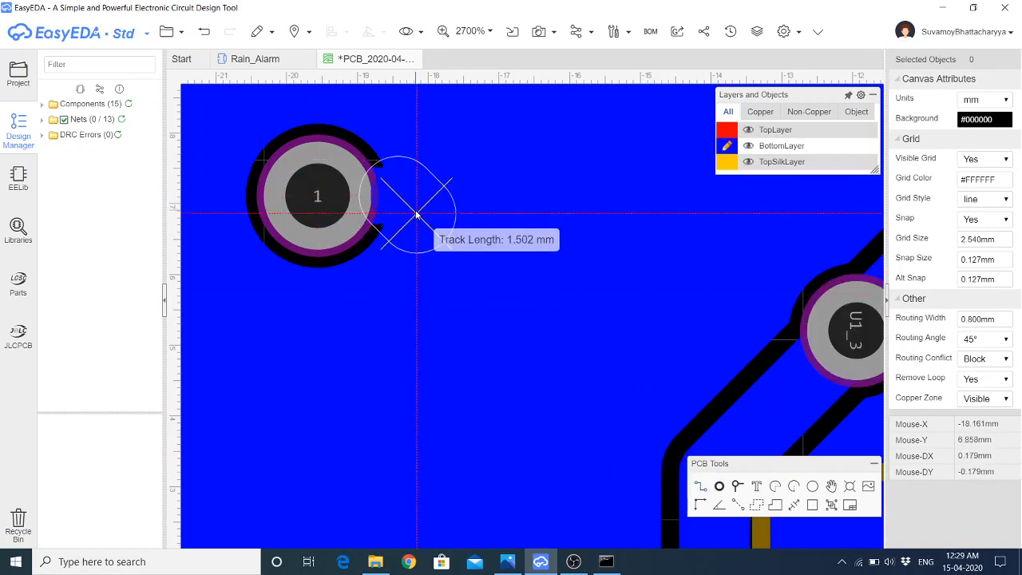
pyautogui.rightClick(416, 210)
pyautogui.rightClick(464, 216)
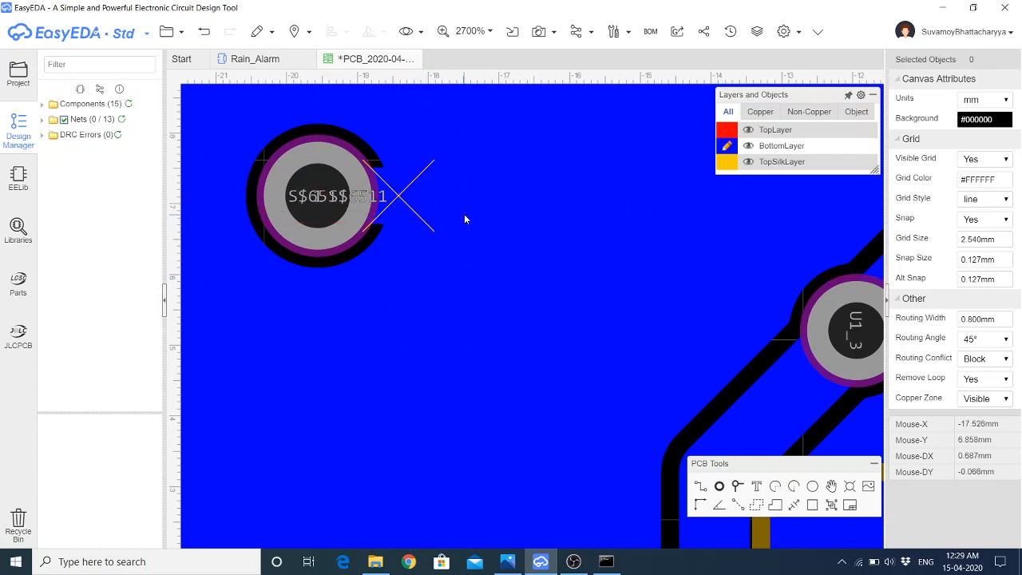
# Rebuild all copper areas and delete the short horizontal bottom-layer track attached to the new pad
pyautogui.rightClick(469, 259)
pyautogui.moveTo(558, 410)
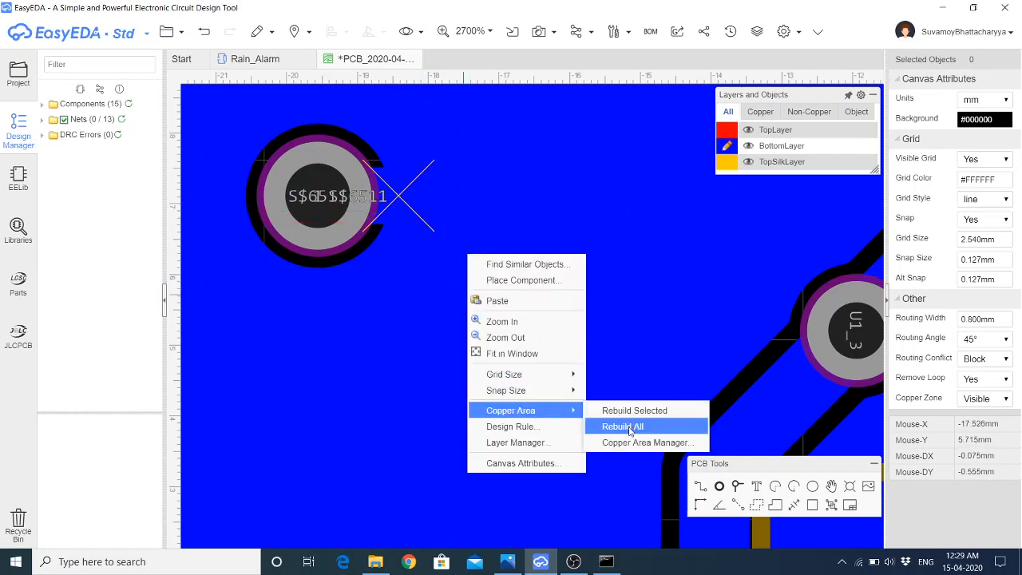
pyautogui.click(629, 427)
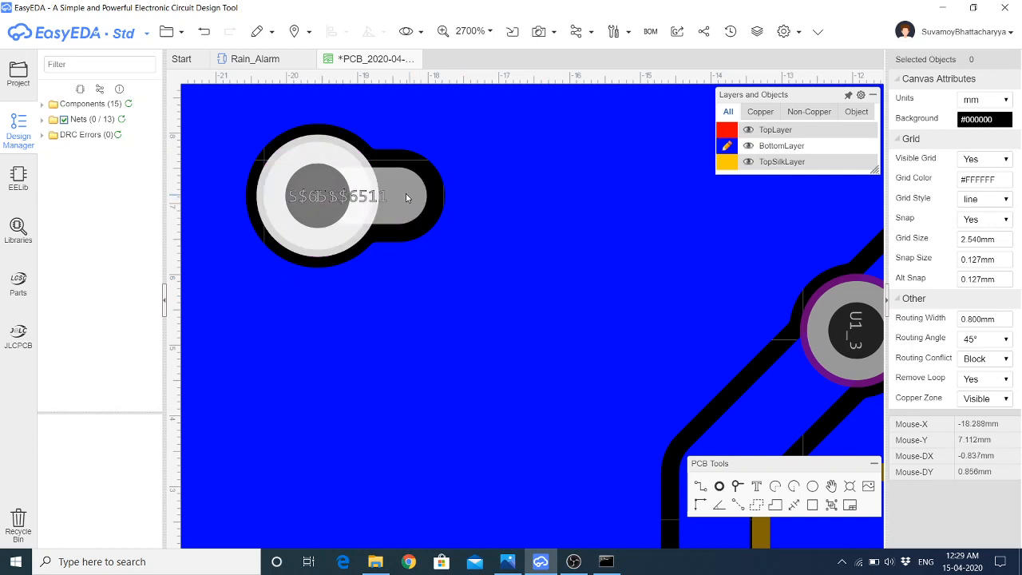
pyautogui.click(405, 196)
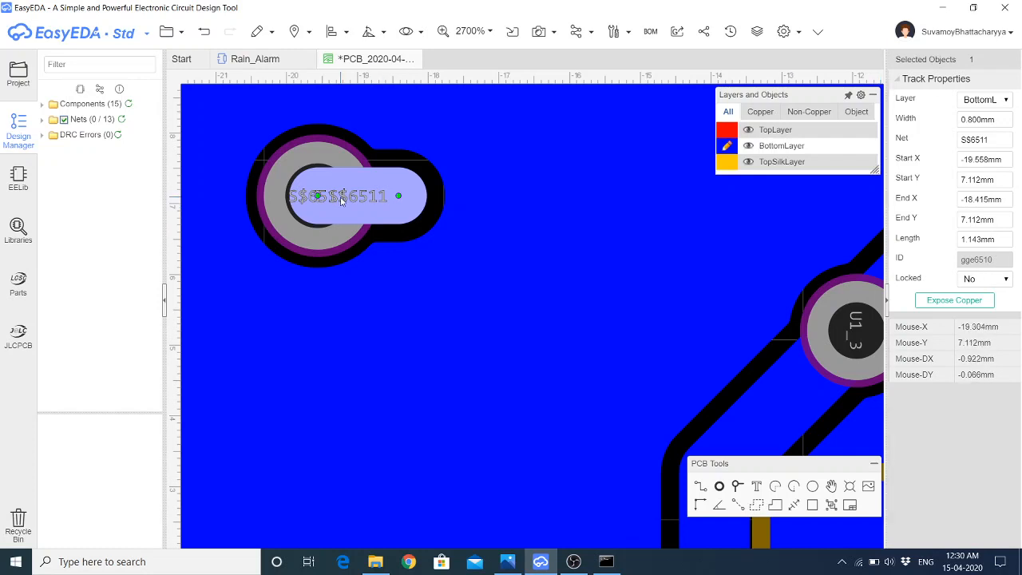
pyautogui.click(390, 207)
pyautogui.click(389, 207)
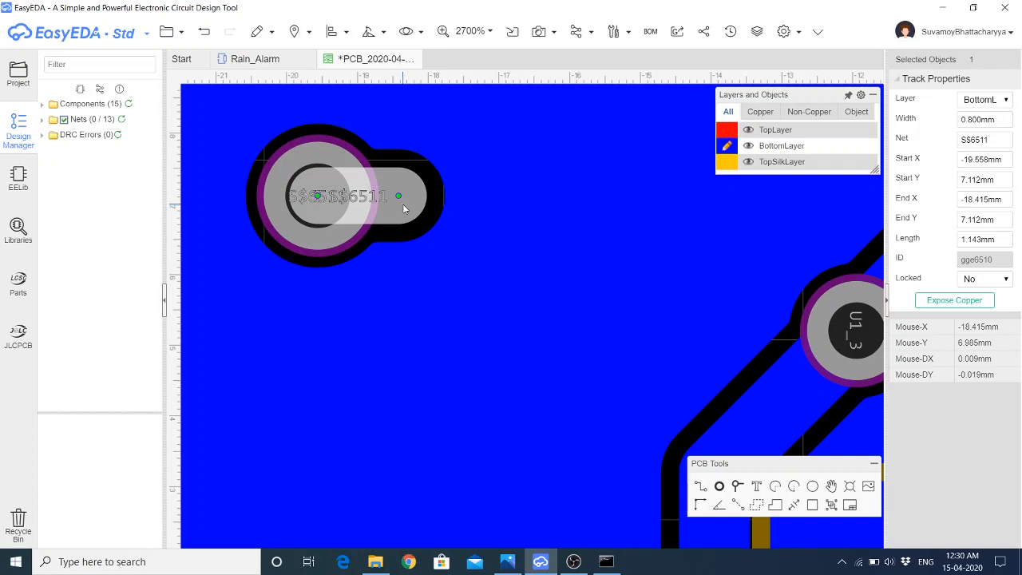
pyautogui.press('Delete')
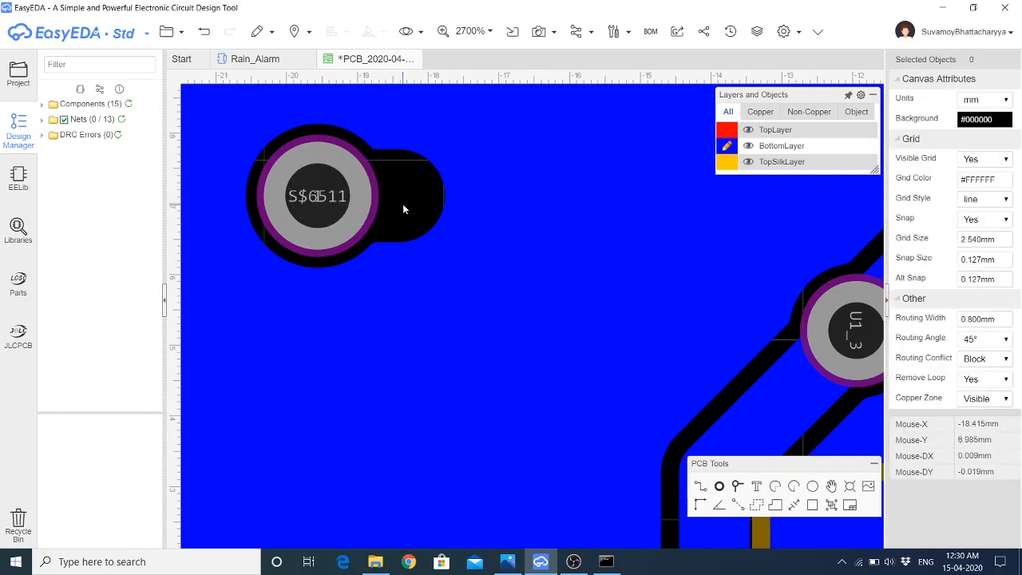
# Change the new pad's layer to BottomLayer and assign it to the GND net
pyautogui.click(364, 219)
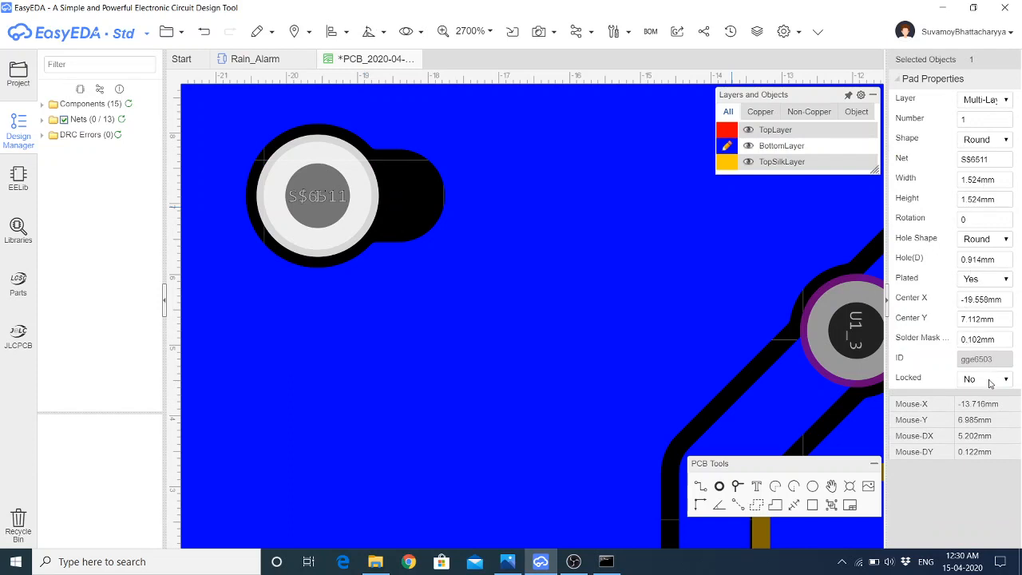
pyautogui.click(989, 286)
pyautogui.click(990, 291)
pyautogui.click(993, 102)
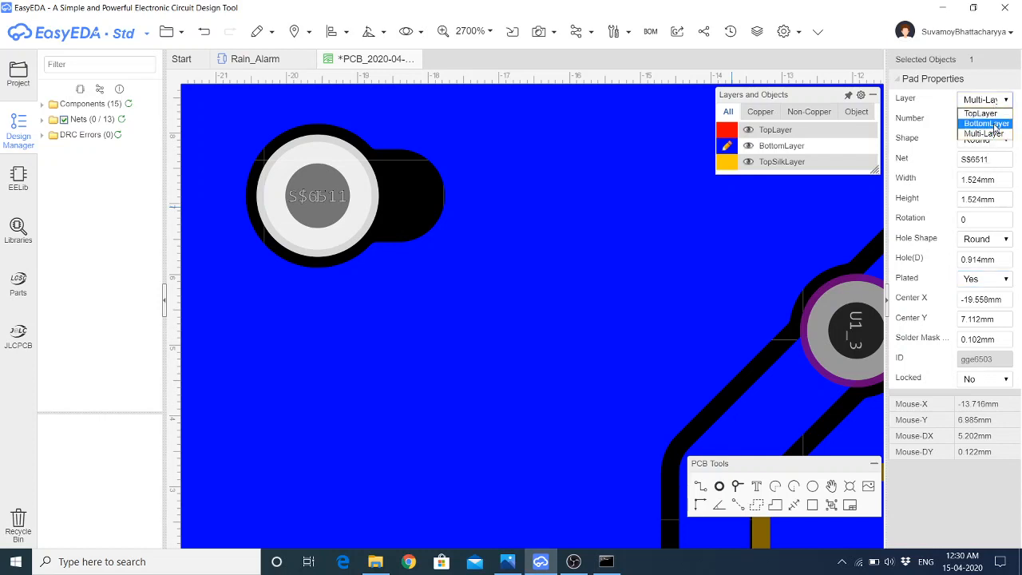
pyautogui.click(994, 123)
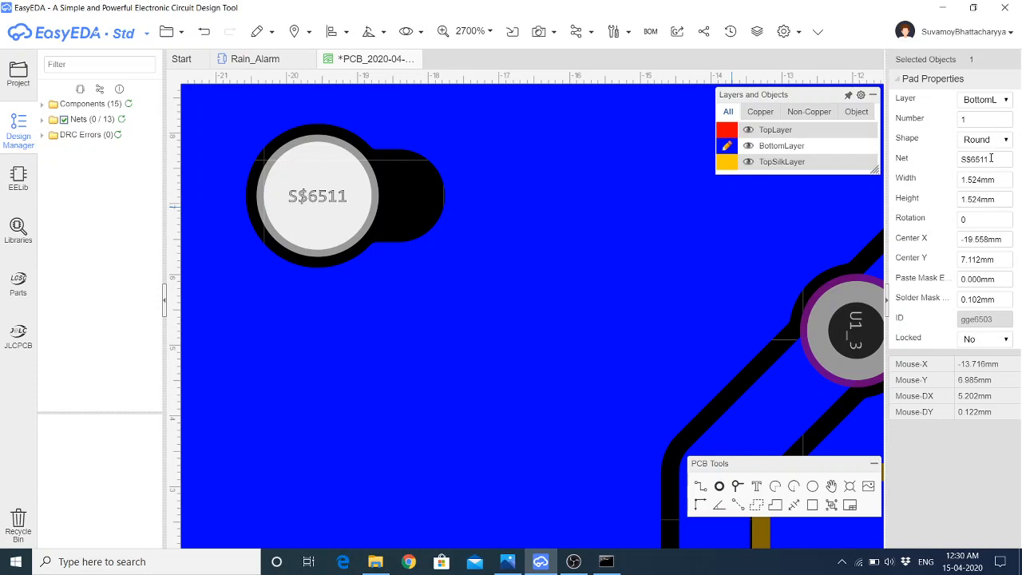
pyautogui.doubleClick(990, 159)
pyautogui.write('g')
pyautogui.click(653, 222)
# Rebuild all copper areas to join the GND pad to the surrounding copper
pyautogui.rightClick(505, 182)
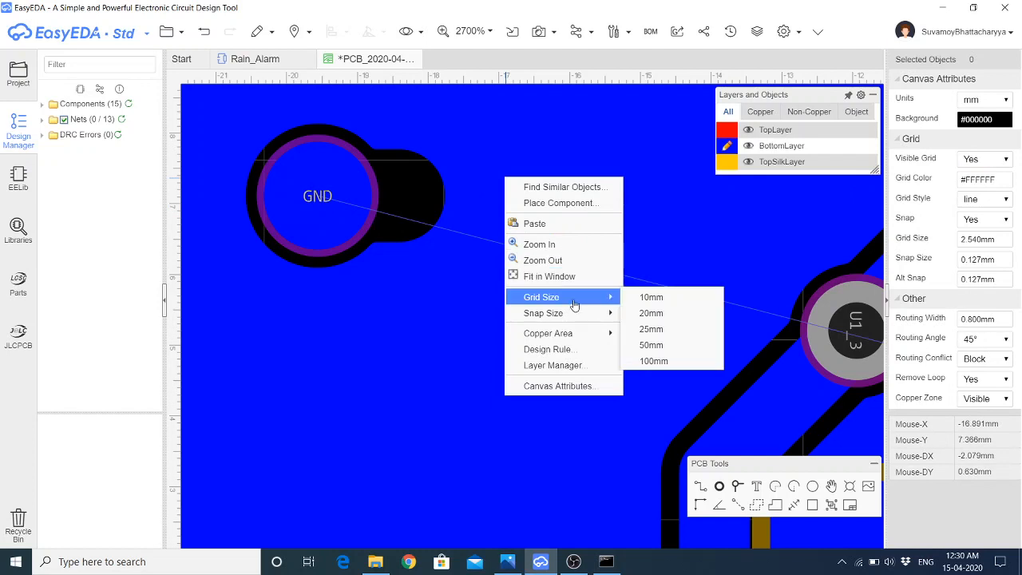
pyautogui.moveTo(594, 336)
pyautogui.click(659, 348)
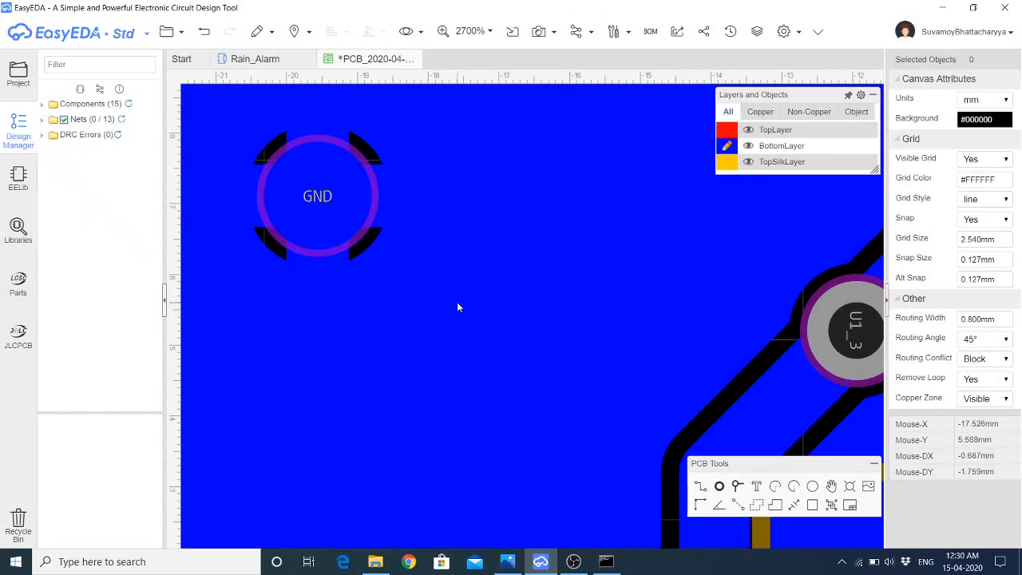
# Place a hole at the centre of the GND pad and rebuild all copper areas around it
pyautogui.scroll(-1, 456, 301)
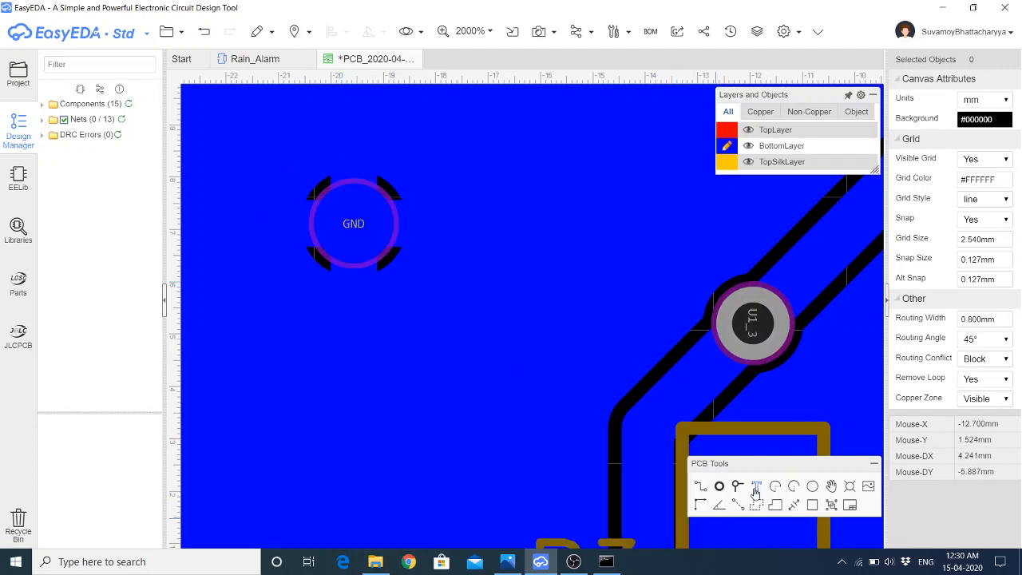
pyautogui.click(851, 487)
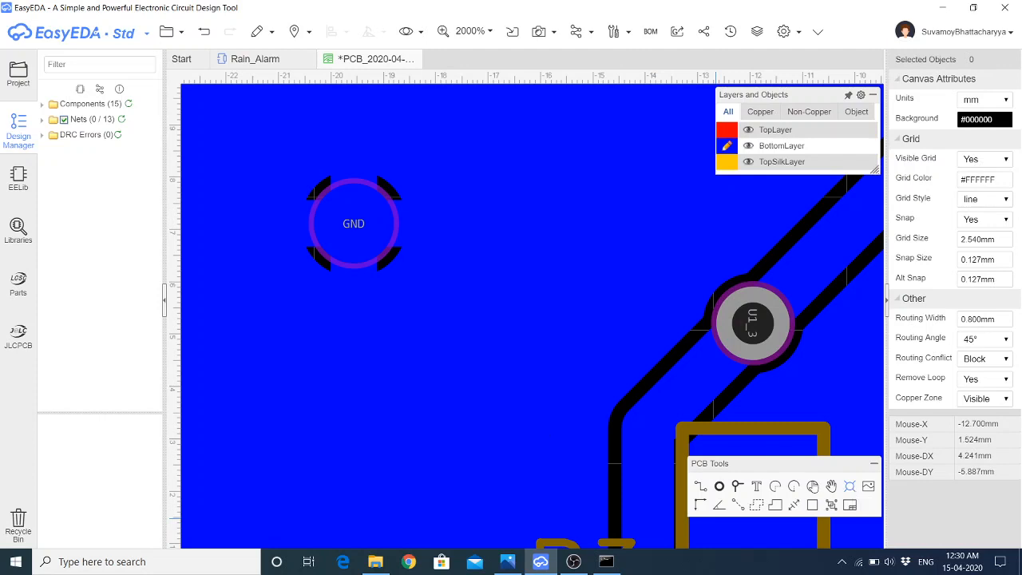
pyautogui.click(353, 227)
pyautogui.rightClick(376, 403)
pyautogui.rightClick(334, 352)
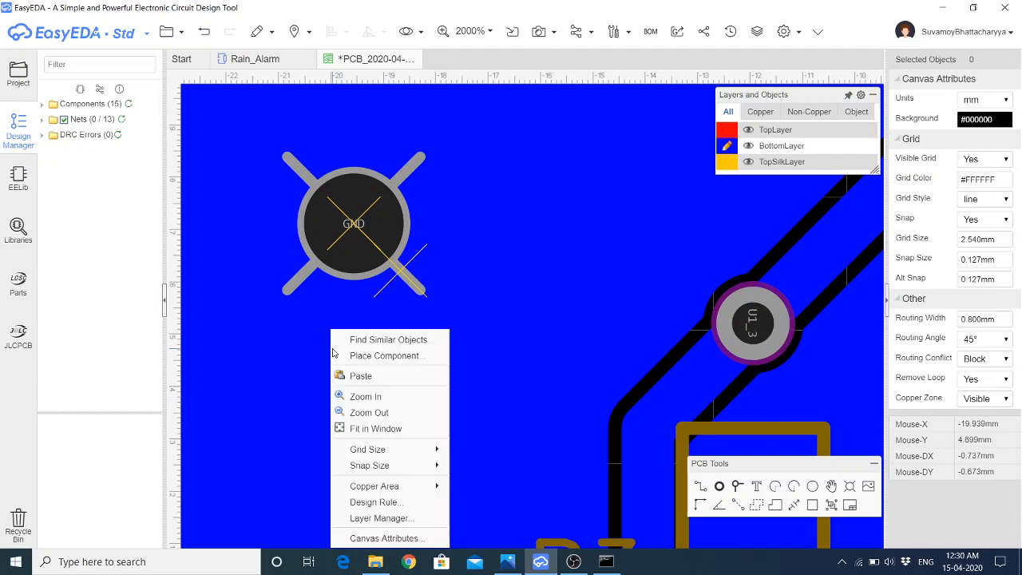
pyautogui.moveTo(383, 486)
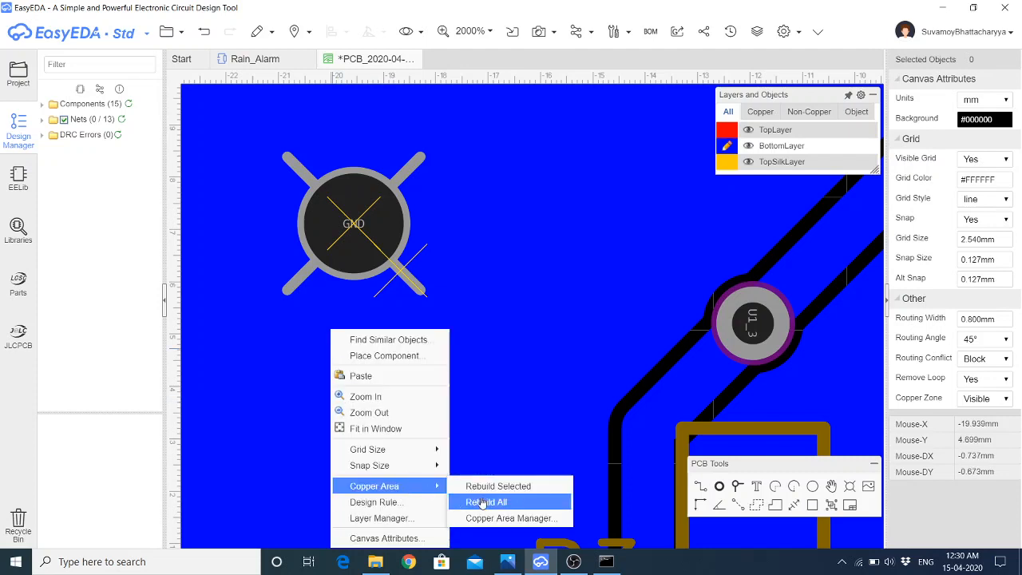
pyautogui.click(483, 502)
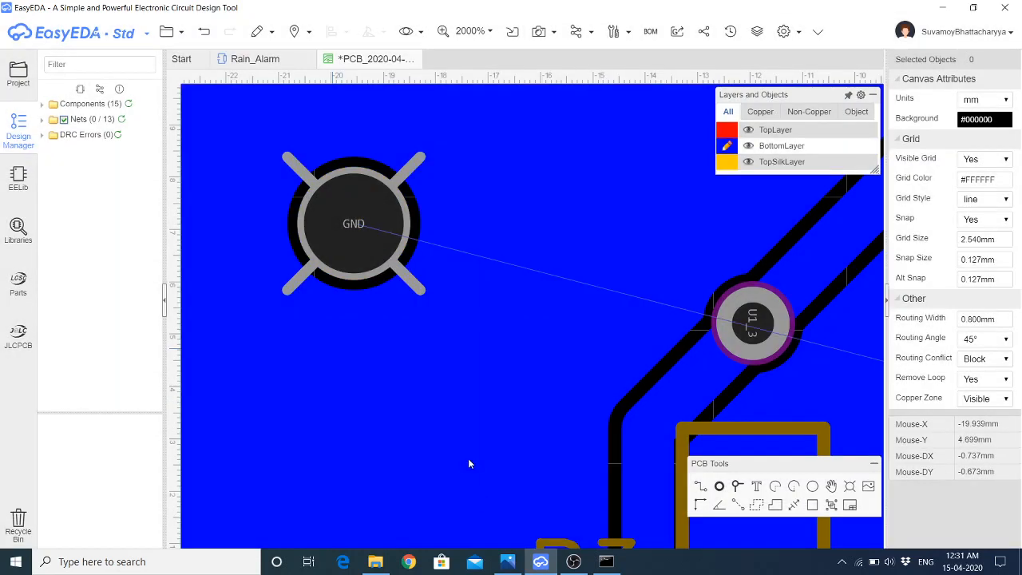
# Set the diameter of the hole over the GND pad to 3.032 mm
pyautogui.click(384, 224)
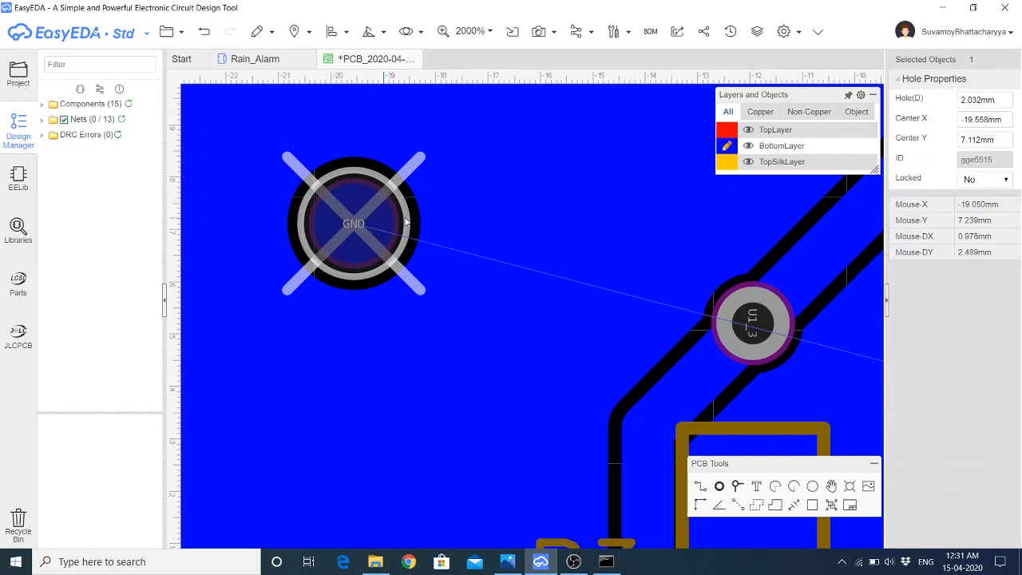
pyautogui.click(981, 100)
pyautogui.click(967, 100)
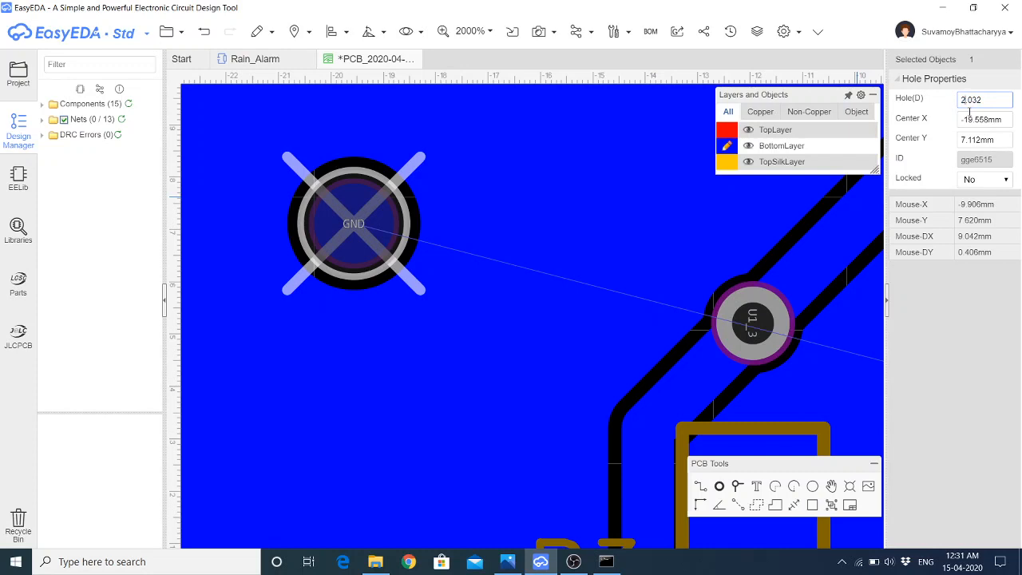
pyautogui.write('3')
pyautogui.press('Return')
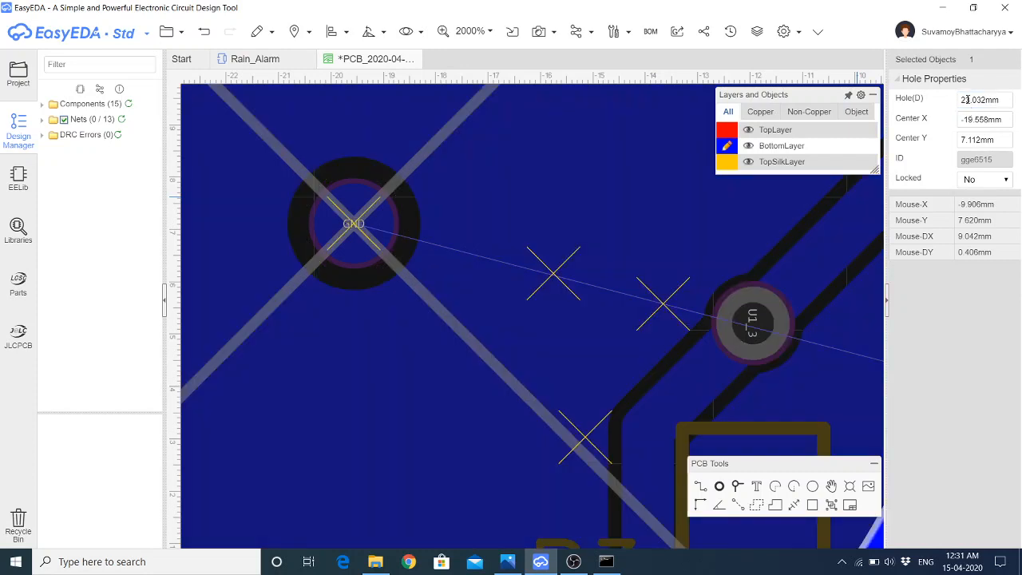
pyautogui.click(966, 100)
pyautogui.click(966, 100)
pyautogui.press('Return')
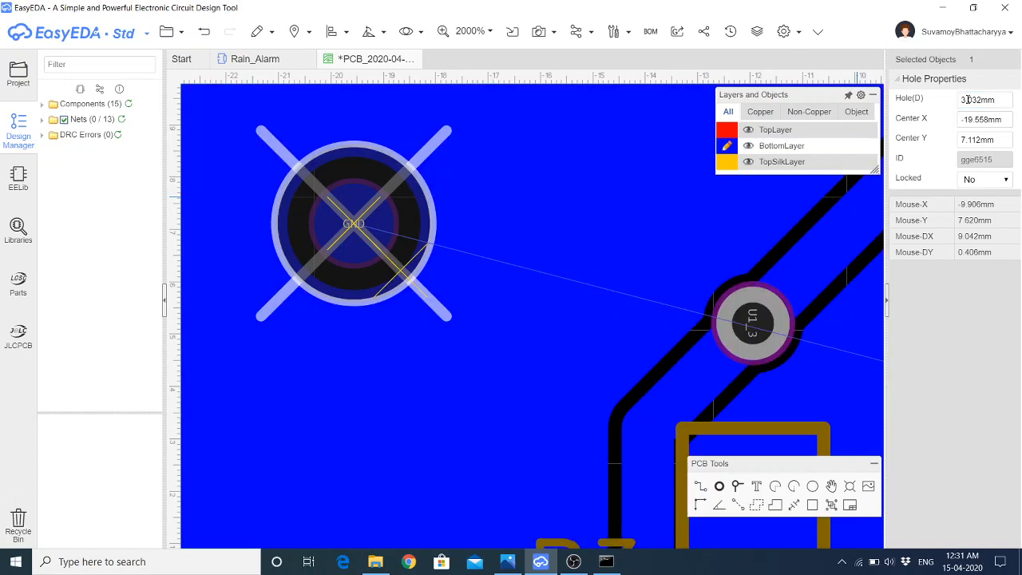
# Undo the hole, the pad property changes, the short track and the extra pad between R1 and R3
pyautogui.click(784, 31)
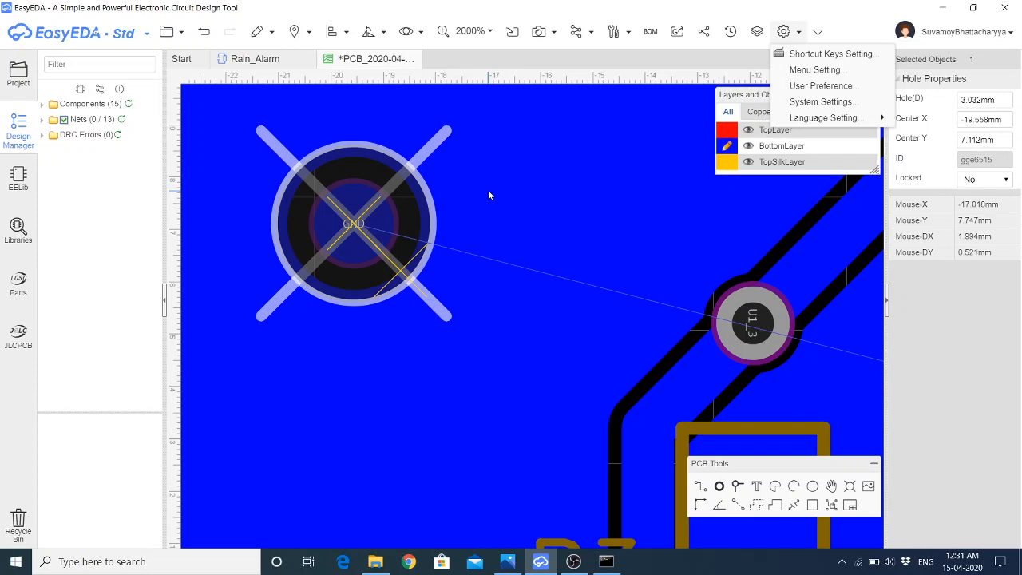
pyautogui.hotkey('ctrl', 'z')
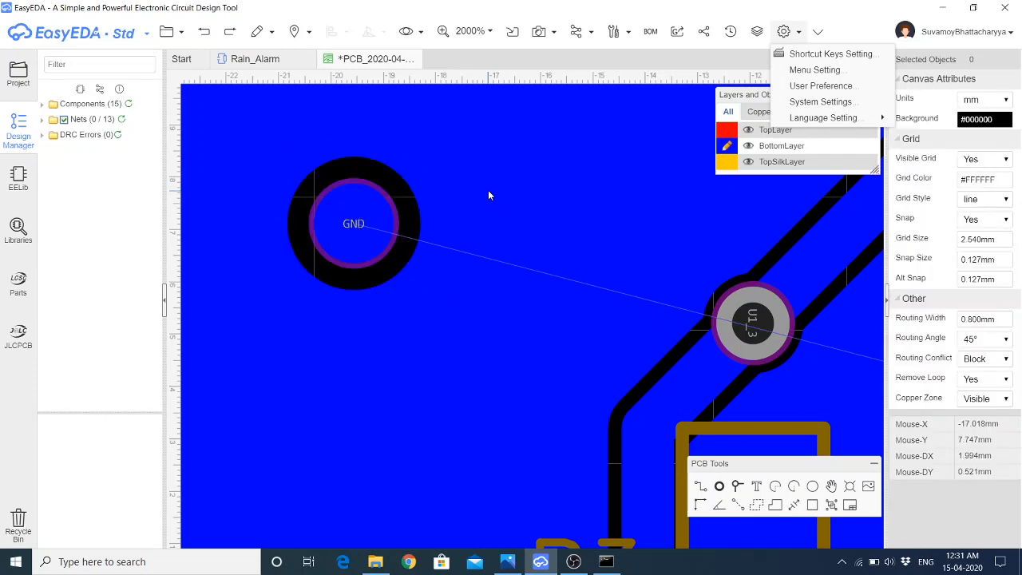
pyautogui.hotkey('ctrl', 'z')
pyautogui.hotkey('ctrl', 'z')
pyautogui.hotkey('ctrl', 'z')
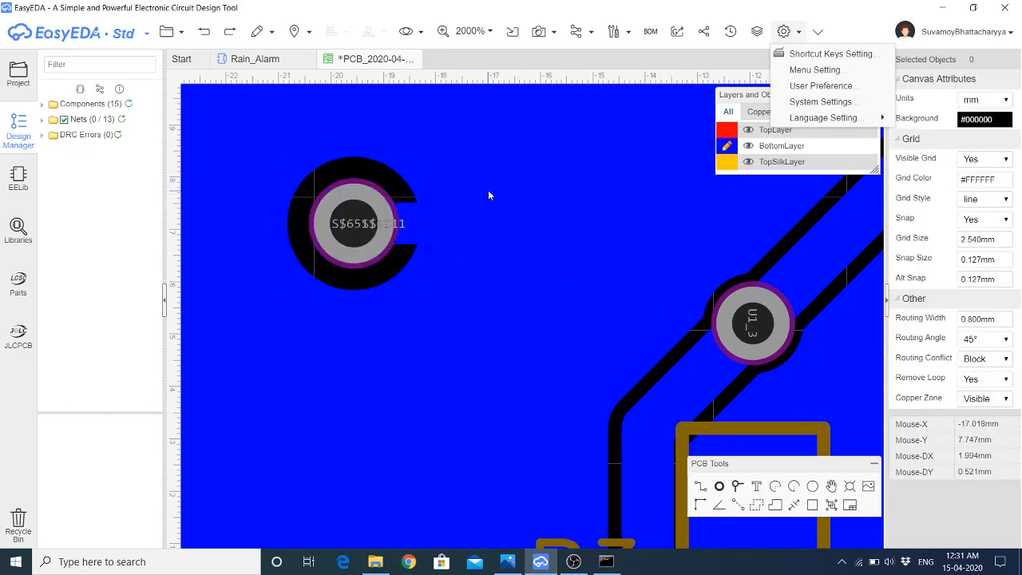
pyautogui.hotkey('ctrl', 'z')
pyautogui.hotkey('ctrl', 'z')
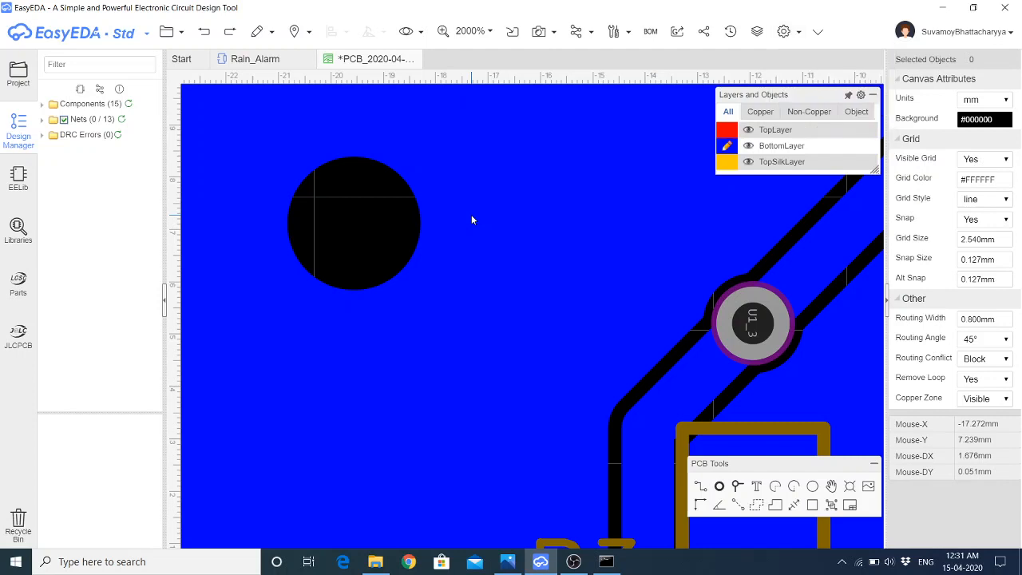
# Rebuild all copper areas to fill the circular gap left by the removed pad
pyautogui.rightClick(471, 215)
pyautogui.moveTo(563, 371)
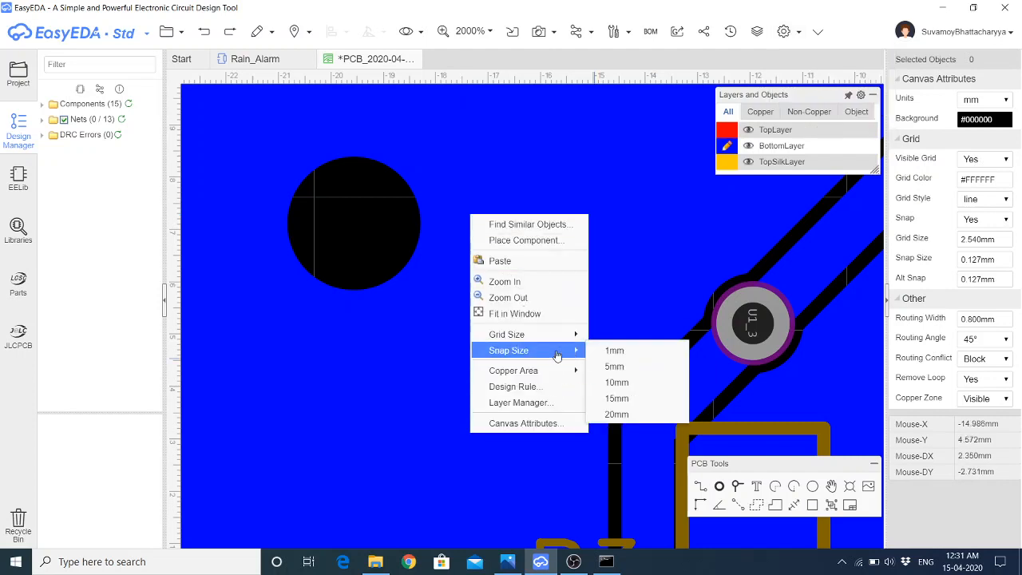
pyautogui.click(625, 387)
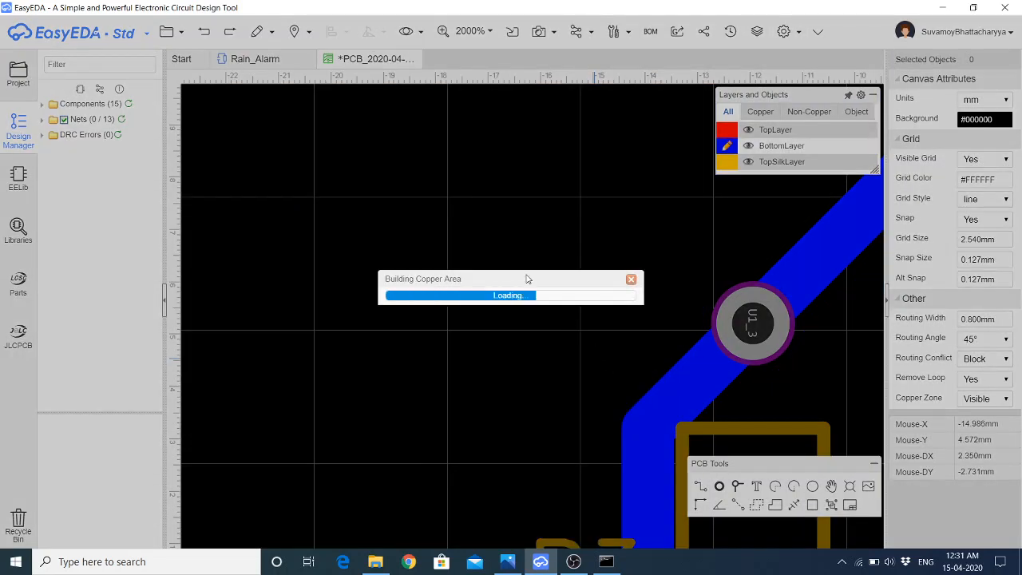
# Shift the diagonal segment of the R1_2 track near the ALARM outline to remove its kink, and rebuild all copper areas
pyautogui.scroll(-6, 414, 236)
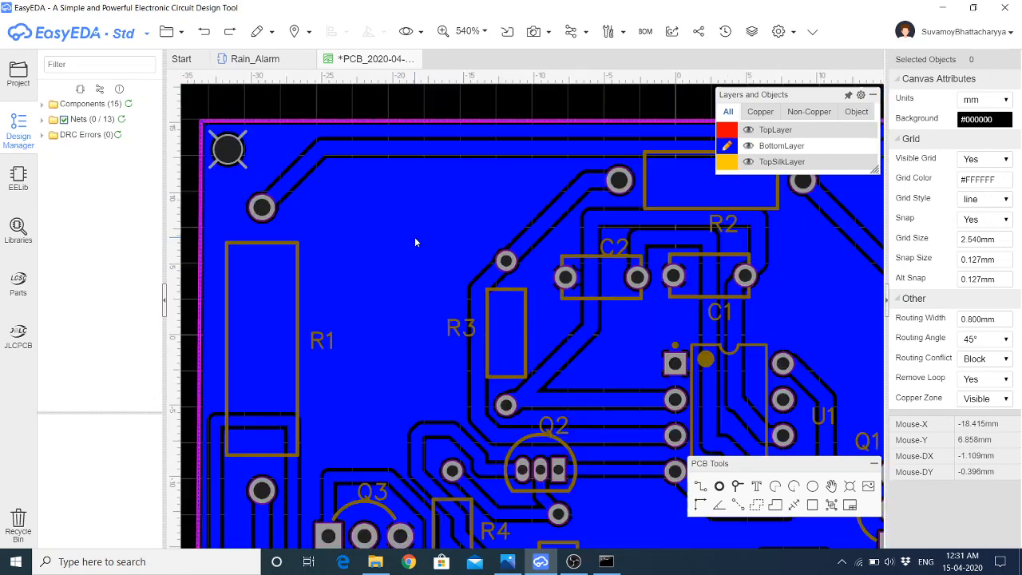
pyautogui.scroll(-2, 414, 241)
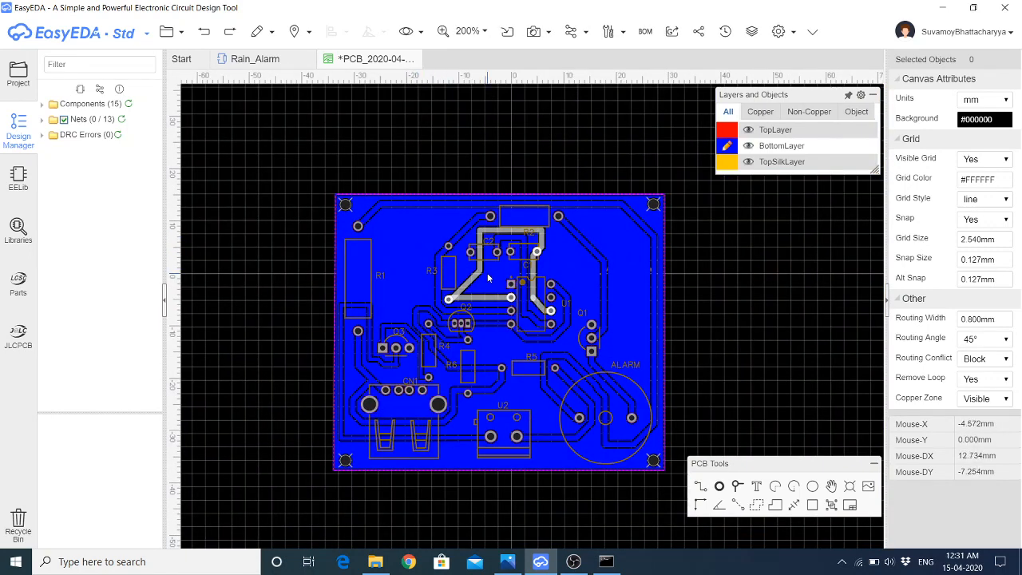
pyautogui.scroll(3, 613, 405)
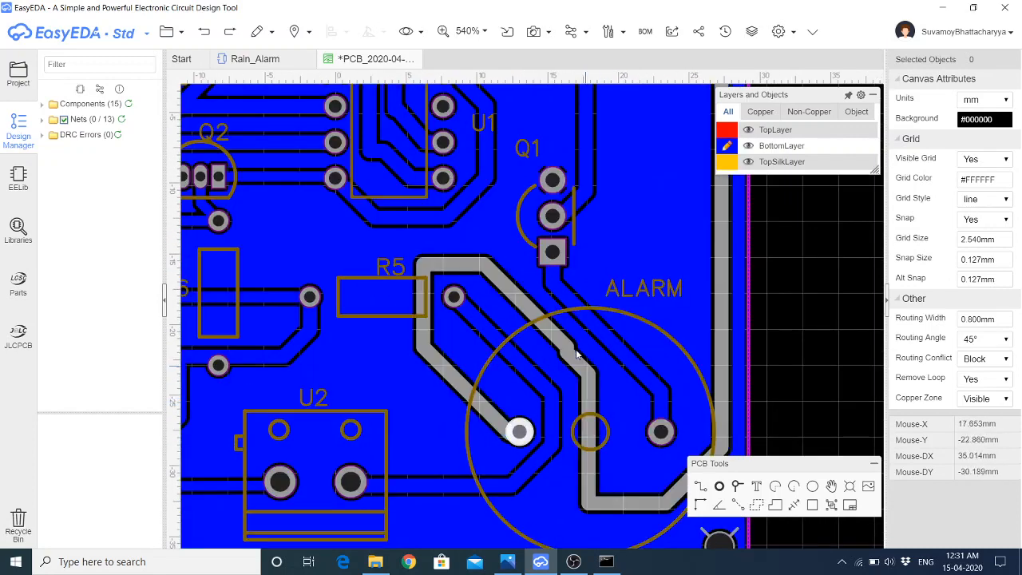
pyautogui.click(526, 314)
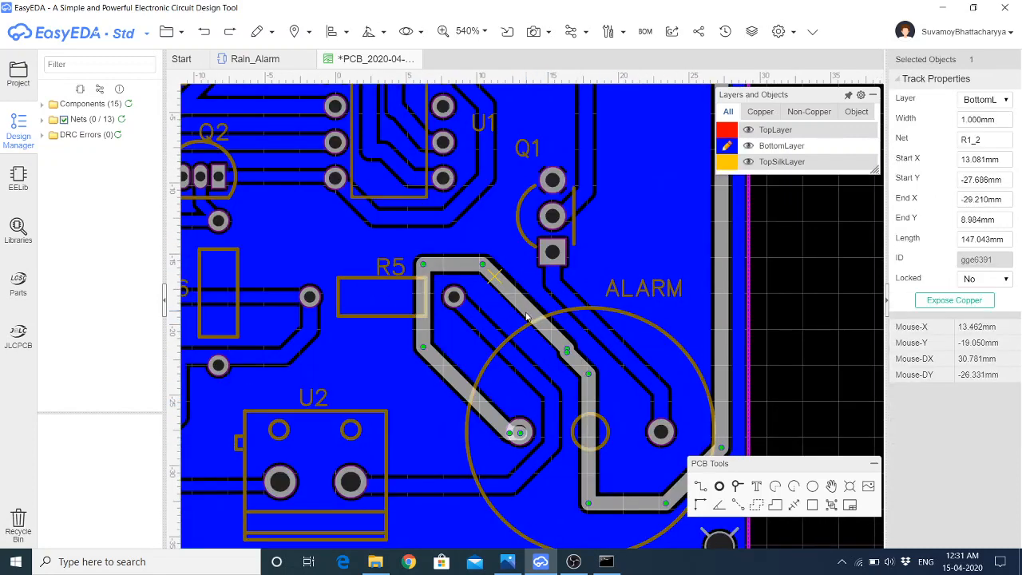
pyautogui.moveTo(526, 316); pyautogui.dragTo(524, 317)
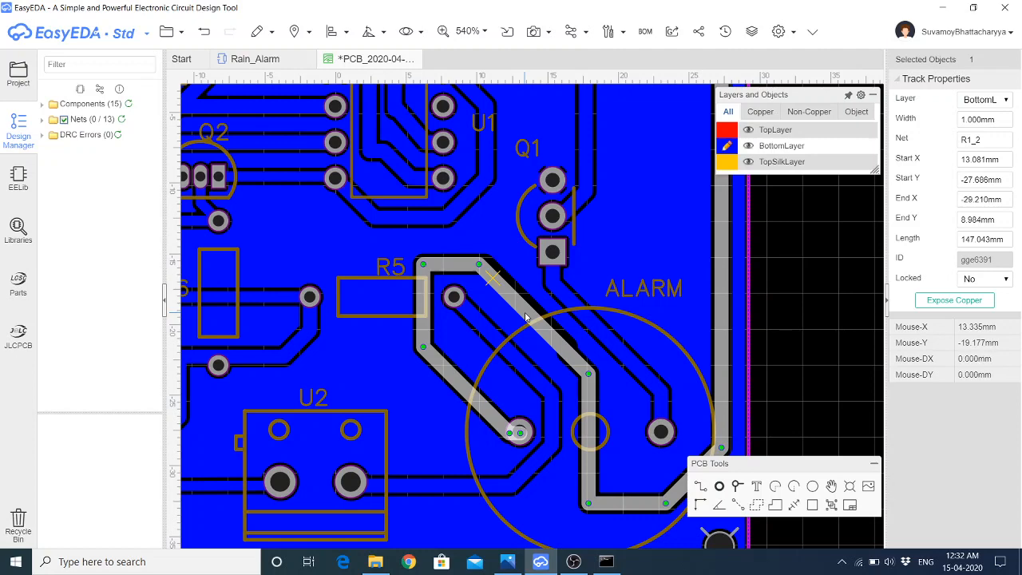
pyautogui.click(479, 220)
pyautogui.rightClick(479, 220)
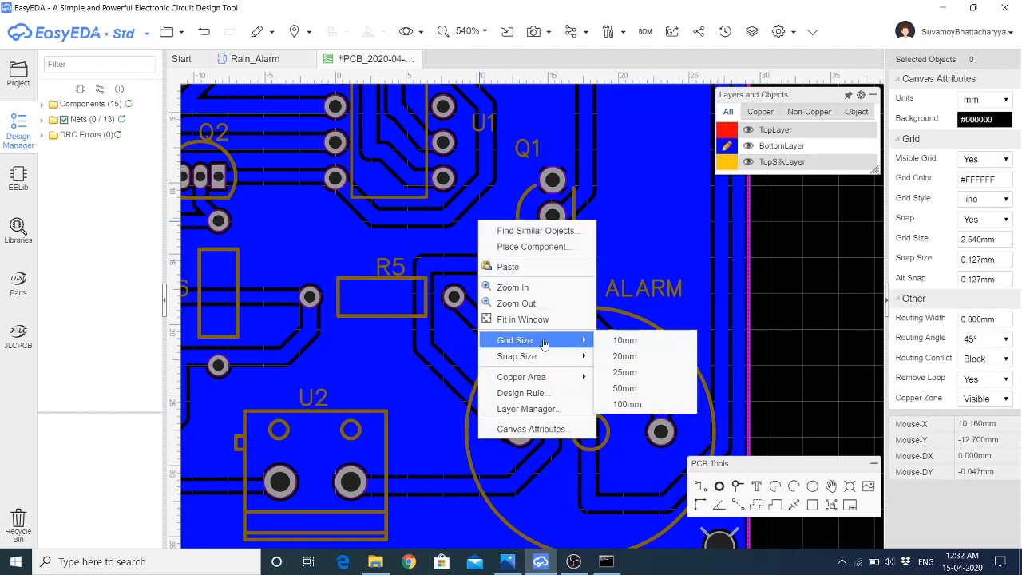
pyautogui.moveTo(551, 377)
pyautogui.click(641, 392)
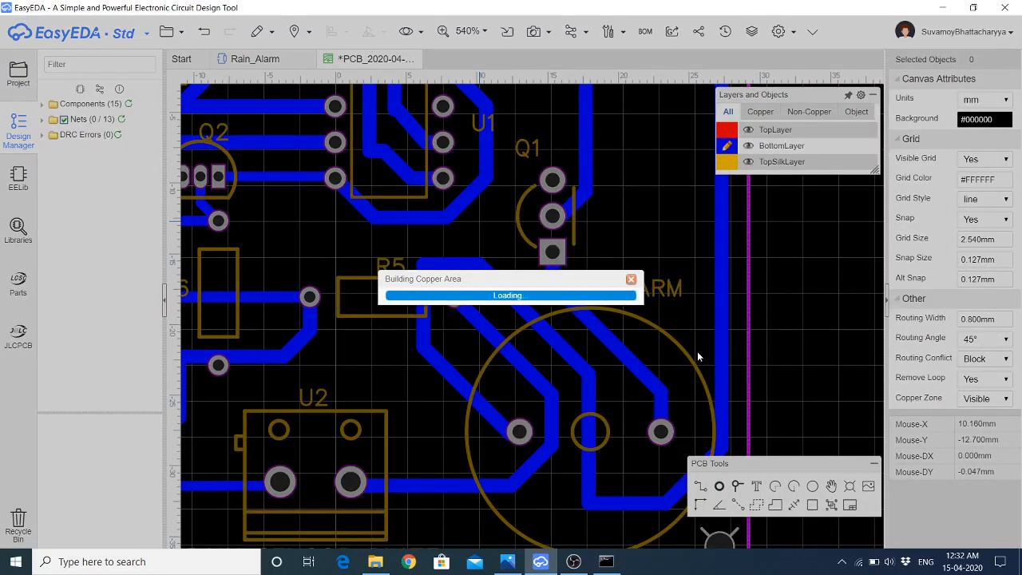
# Move the horizontal segment of the Q2_3 track below R6 down in line with the centre of R6's lower pad
pyautogui.scroll(-2, 697, 351)
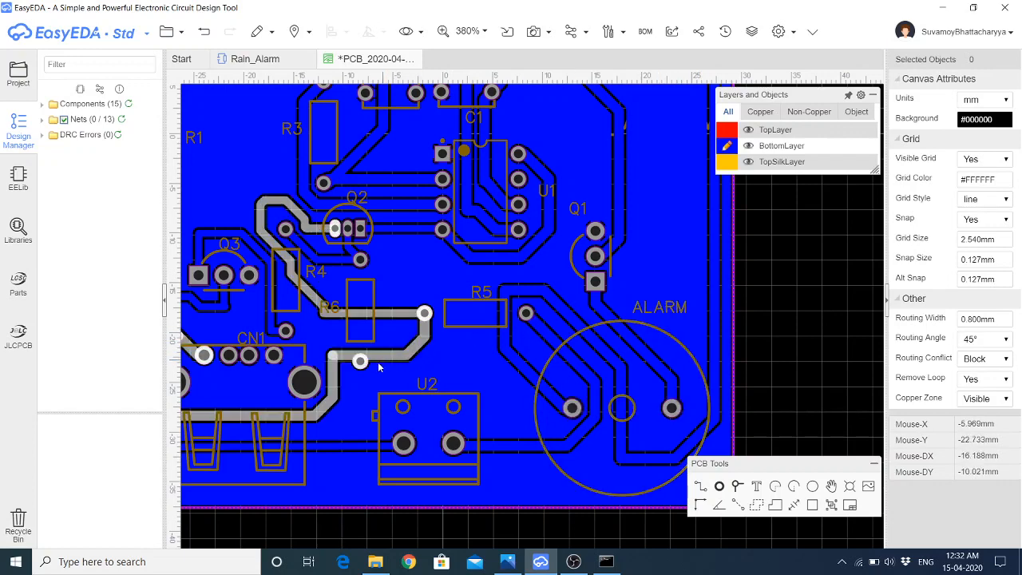
pyautogui.scroll(7, 378, 362)
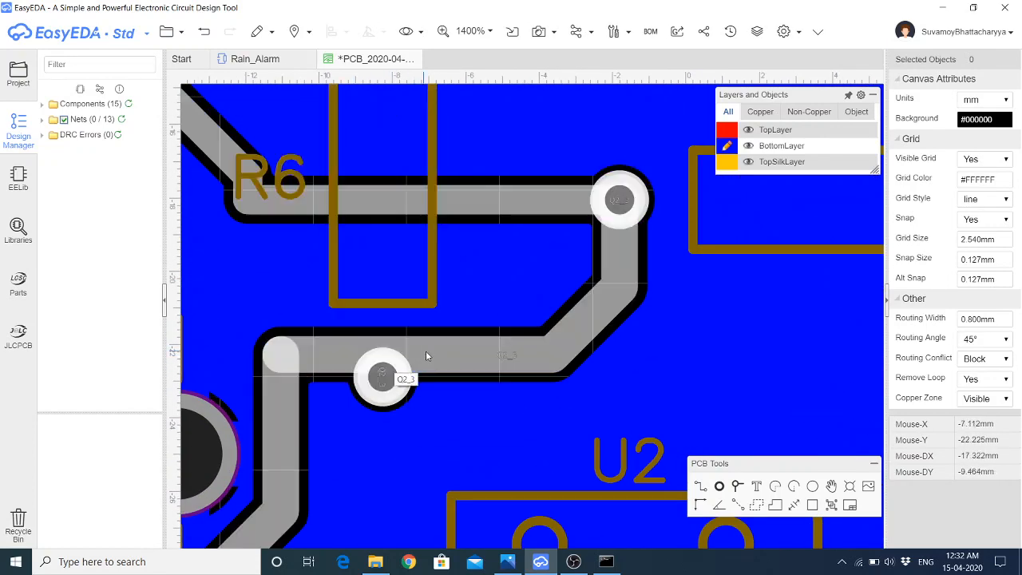
pyautogui.moveTo(452, 361); pyautogui.dragTo(434, 383)
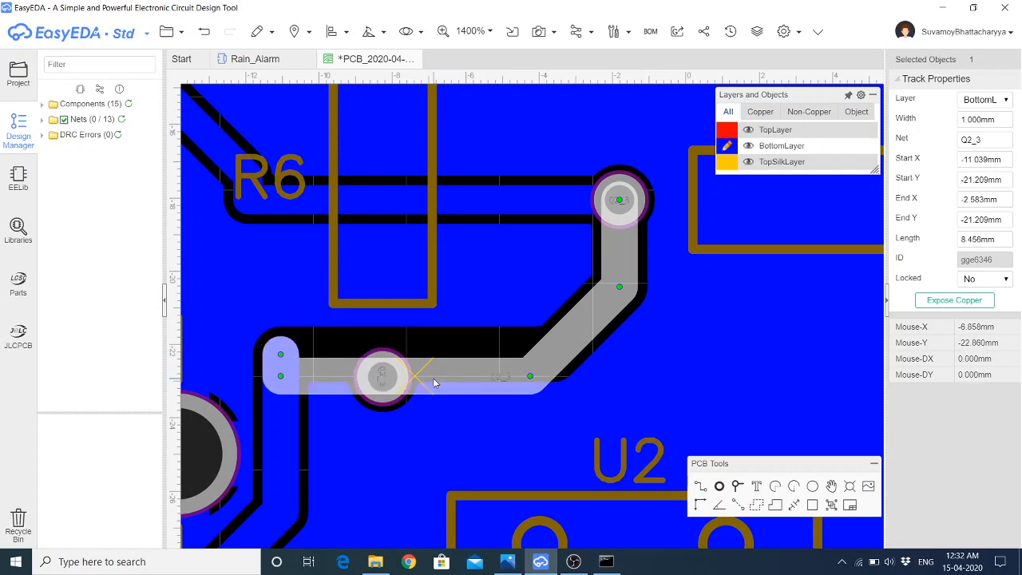
# Pull the upper end of the vertical Q2_3 track beside CN1 down to the horizontal segment, eliminating the stub above it
pyautogui.press('Delete')
pyautogui.click(280, 353)
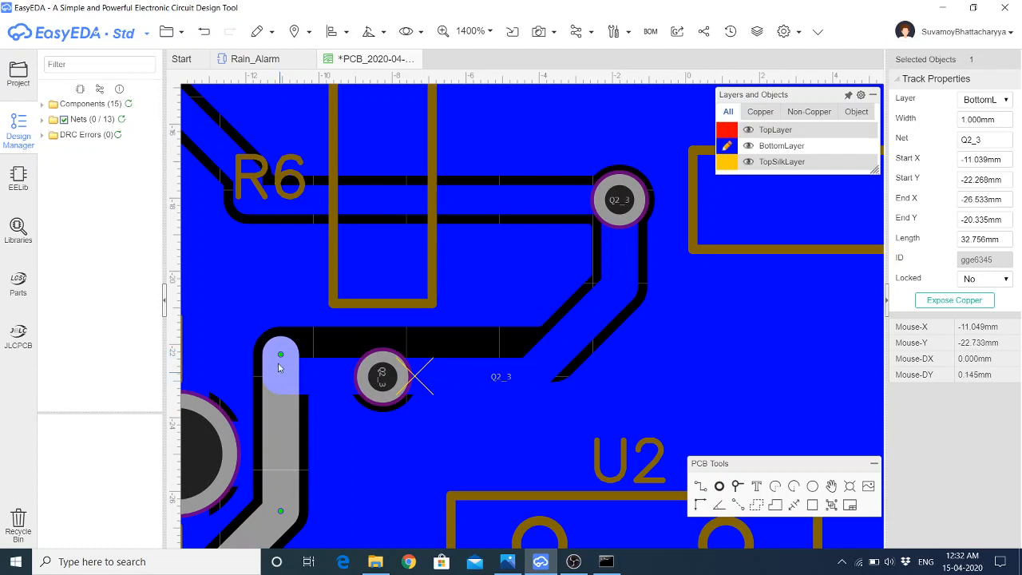
pyautogui.click(269, 425)
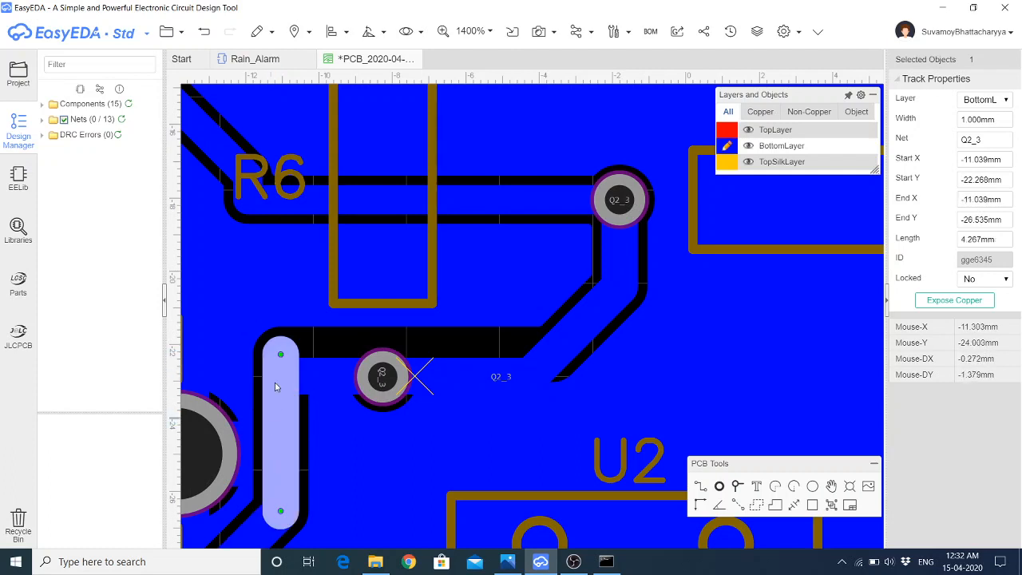
pyautogui.moveTo(281, 356); pyautogui.dragTo(280, 376)
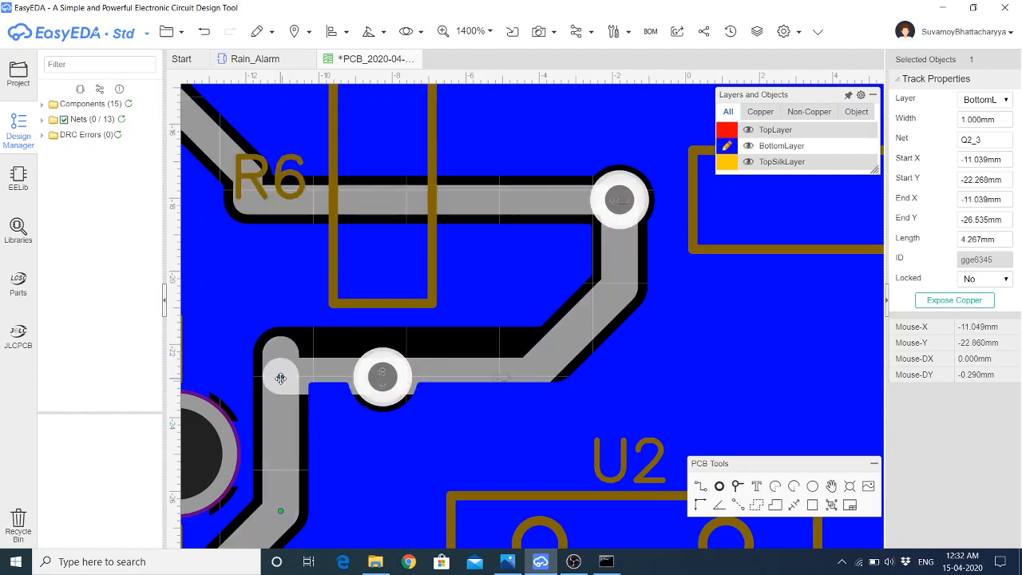
pyautogui.press('Delete')
pyautogui.hotkey('ctrl', 'z')
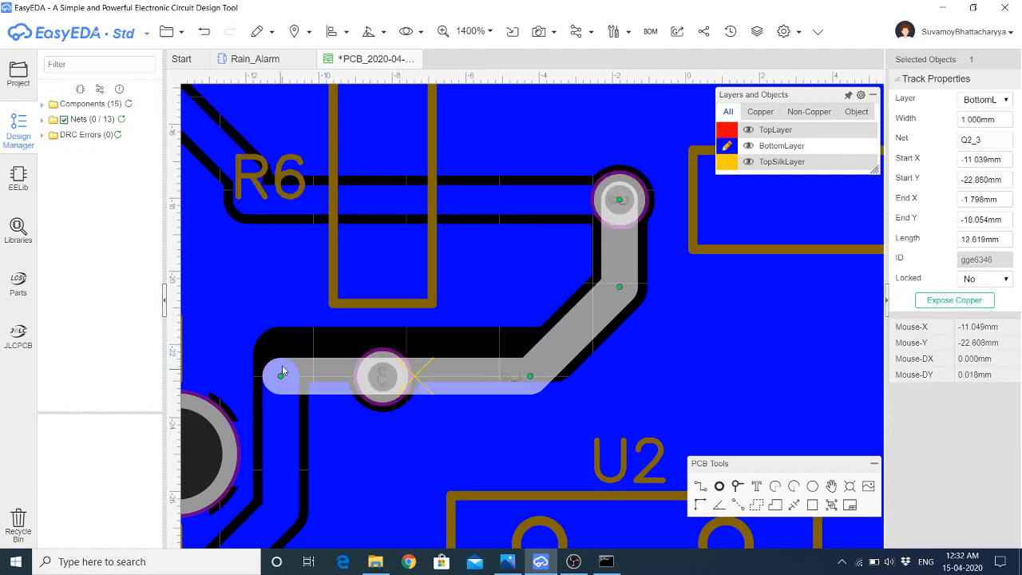
pyautogui.press('Delete')
# Rebuild all copper areas to refit the fill around the adjusted Q2_3 track
pyautogui.rightClick(259, 304)
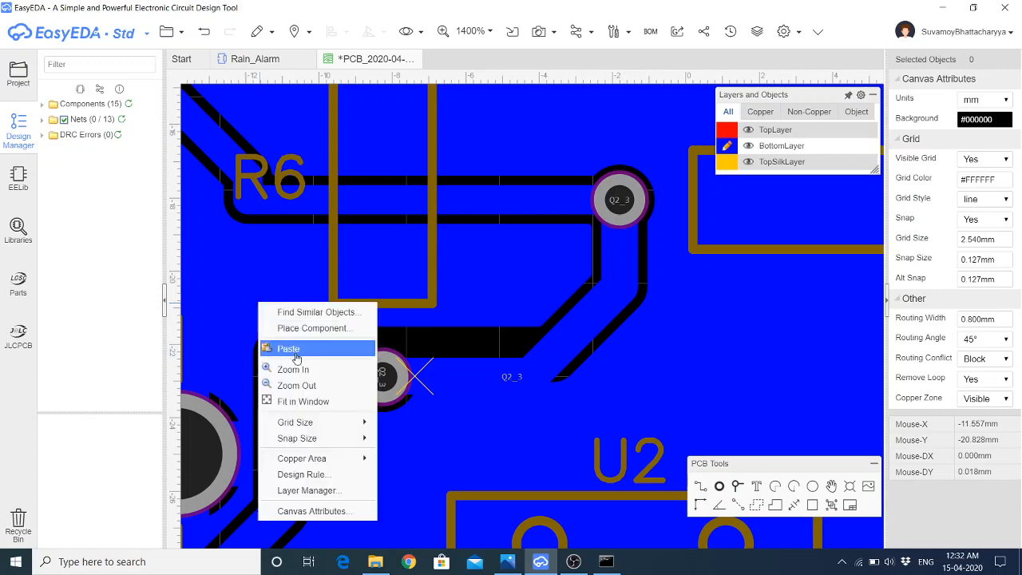
pyautogui.moveTo(343, 459)
pyautogui.click(412, 474)
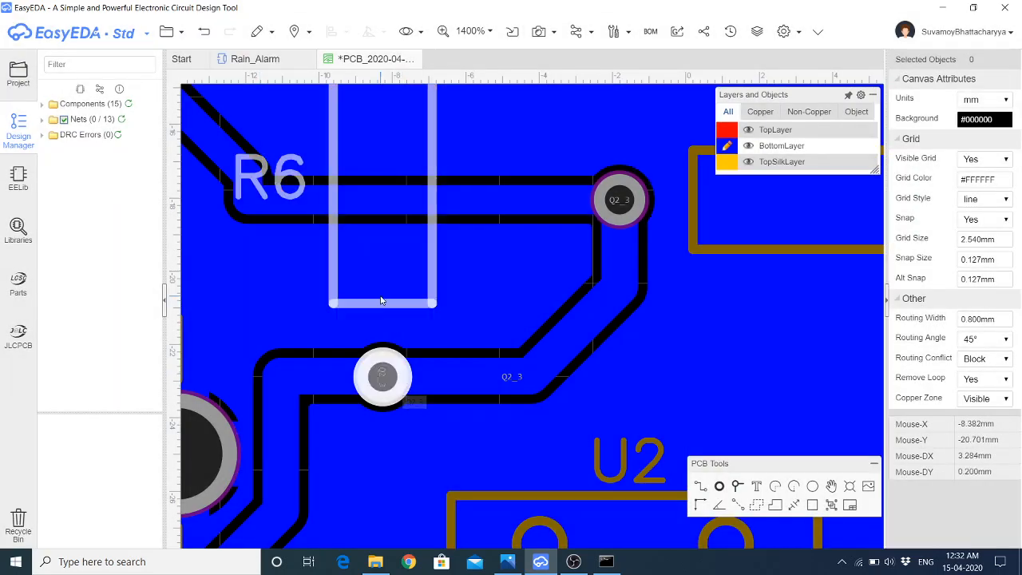
# Place a trial hole between R1 and R3, open its properties, and delete it
pyautogui.scroll(-5, 406, 383)
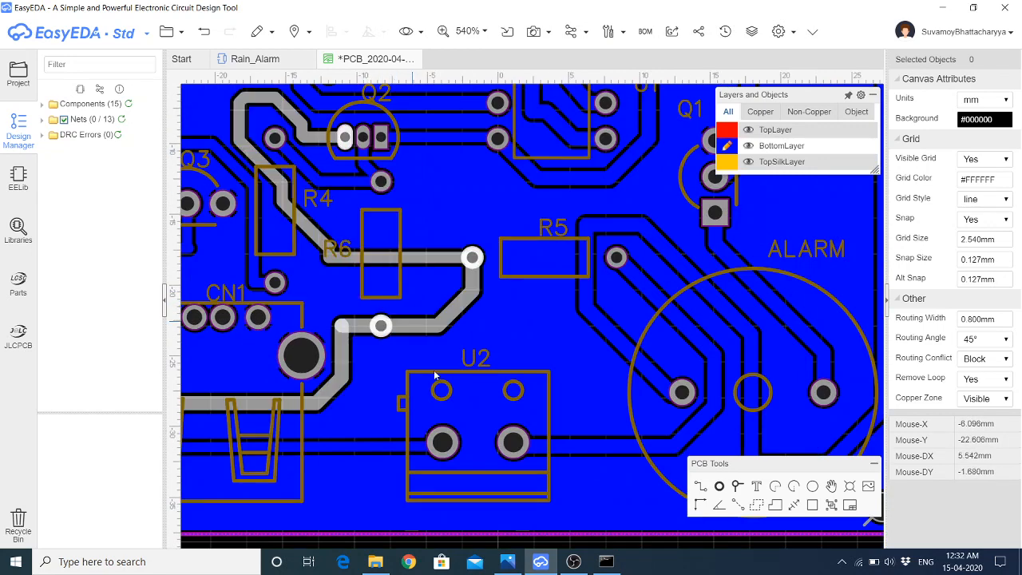
pyautogui.scroll(-2, 431, 371)
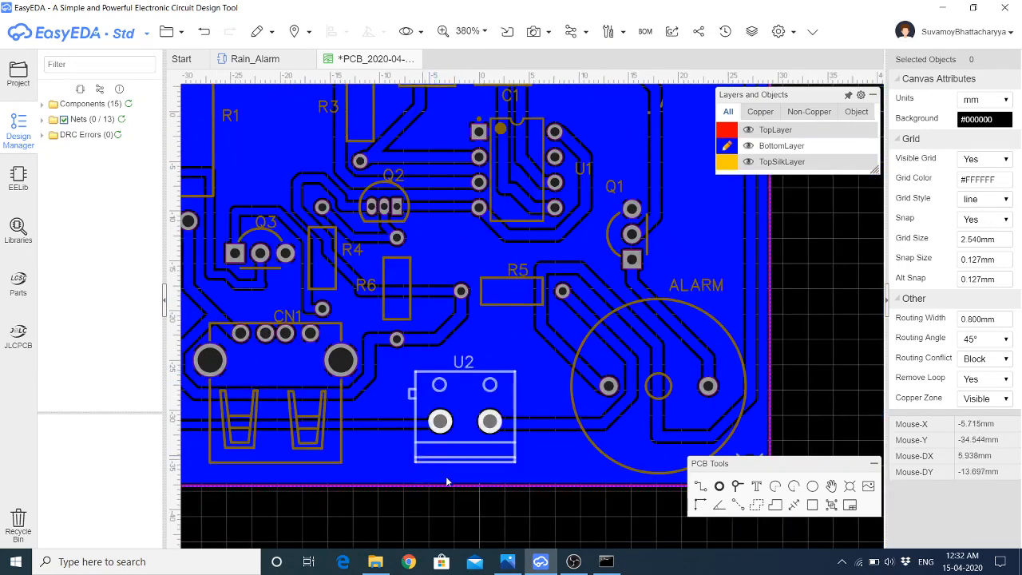
pyautogui.scroll(-2, 443, 485)
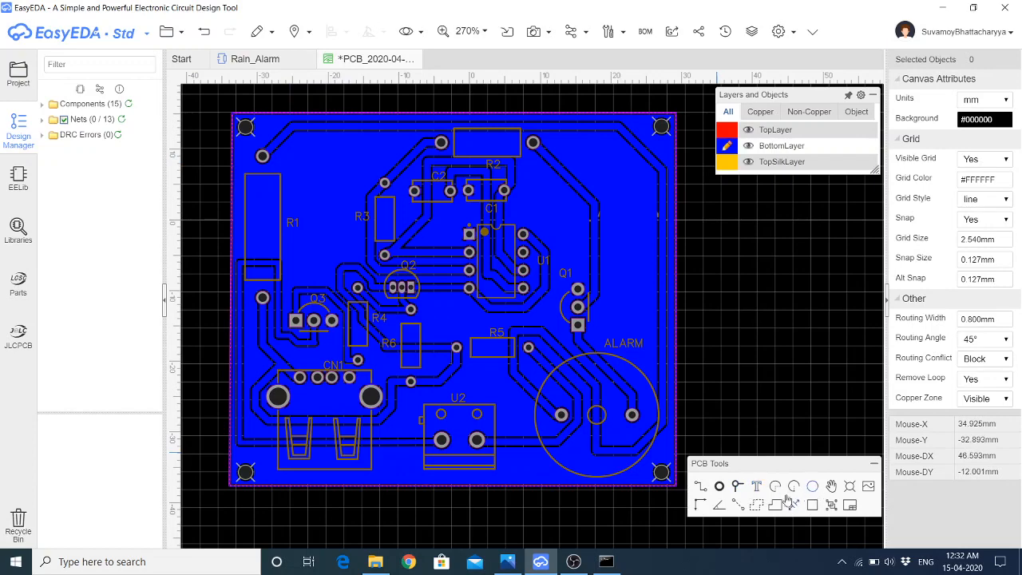
pyautogui.click(850, 486)
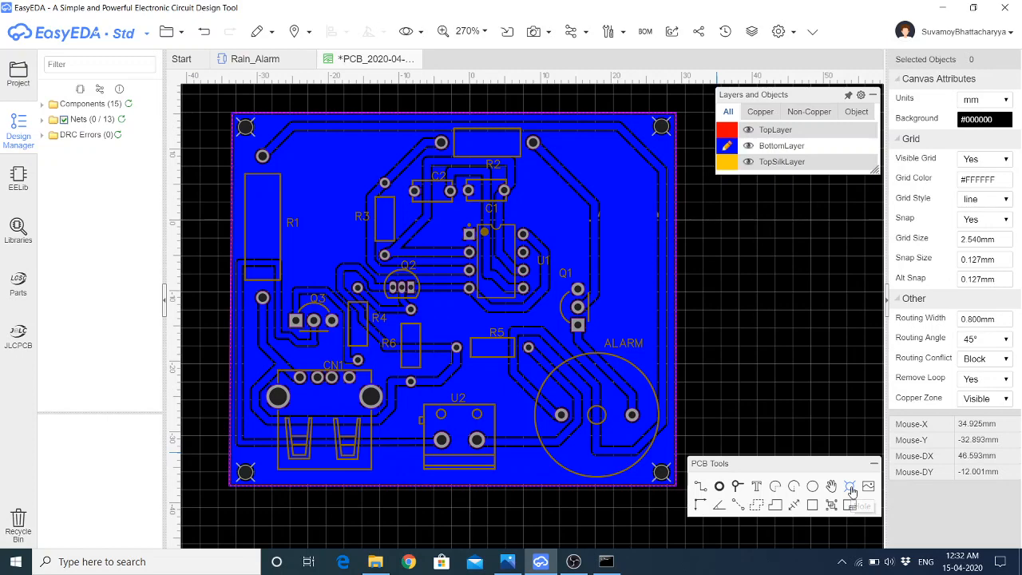
pyautogui.click(328, 167)
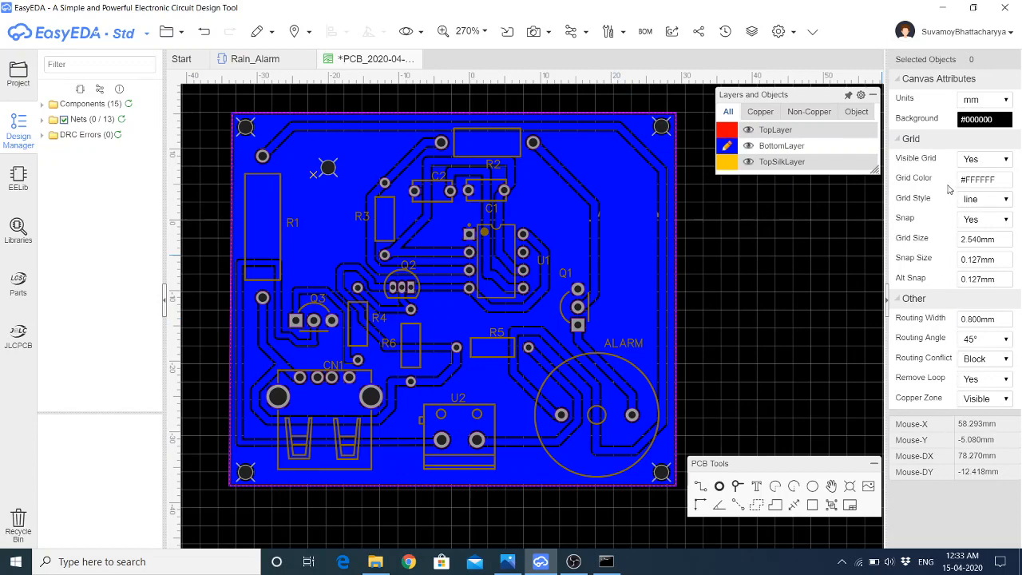
pyautogui.click(329, 168)
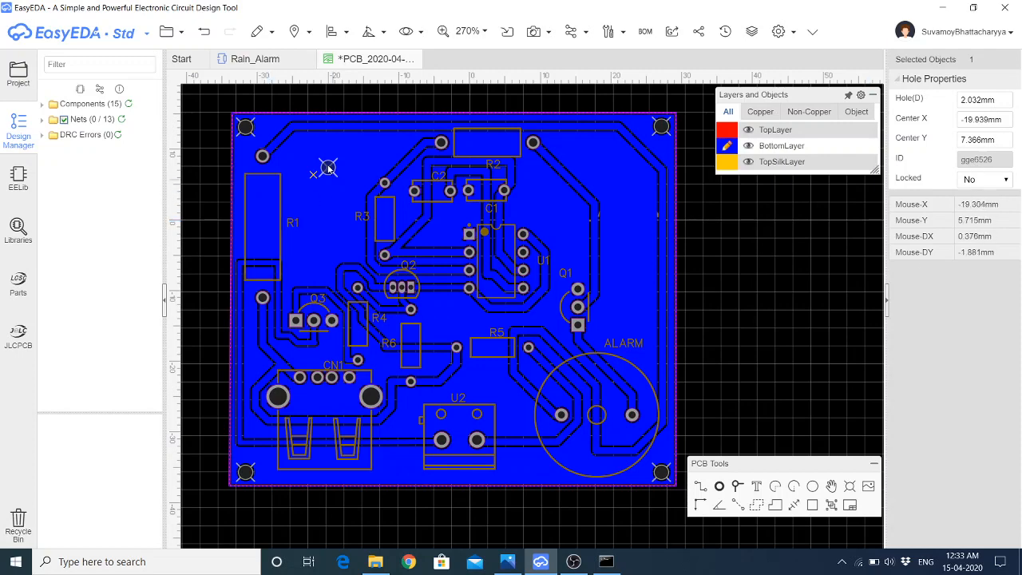
pyautogui.scroll(5, 330, 167)
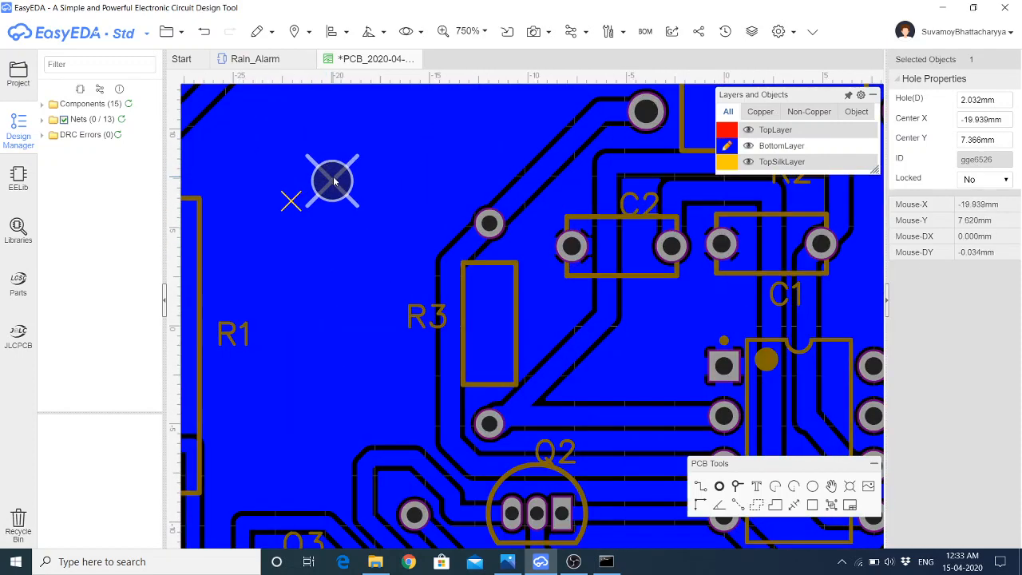
pyautogui.press('Delete')
pyautogui.scroll(-5, 334, 182)
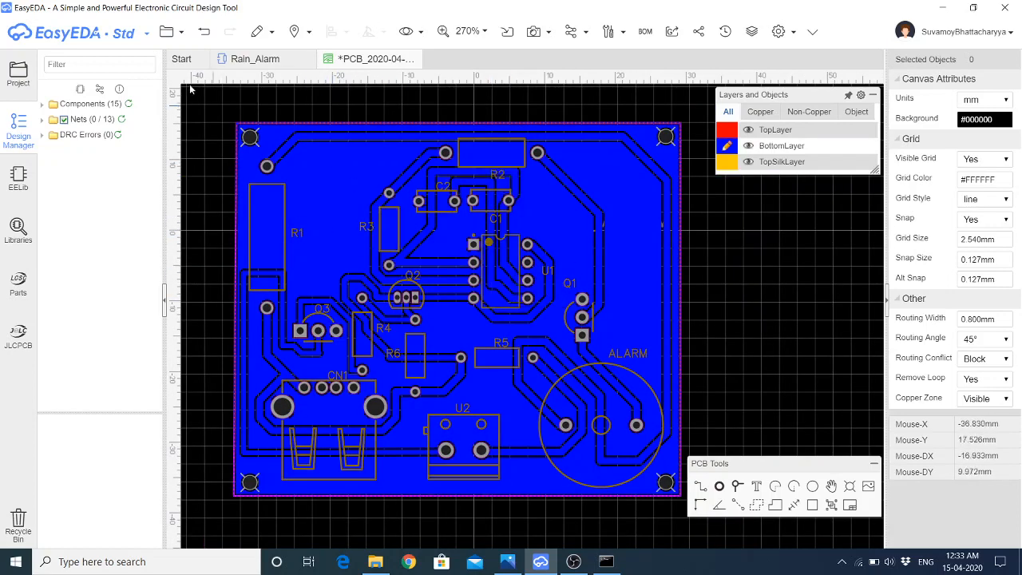
# Save the PCB layout and show the project file list
pyautogui.click(180, 32)
pyautogui.click(183, 91)
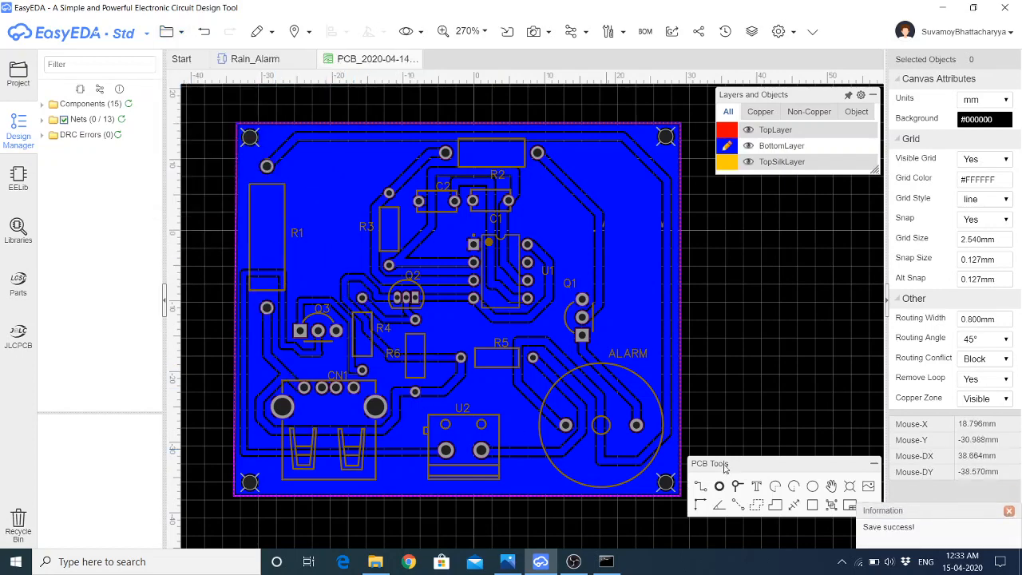
pyautogui.click(181, 34)
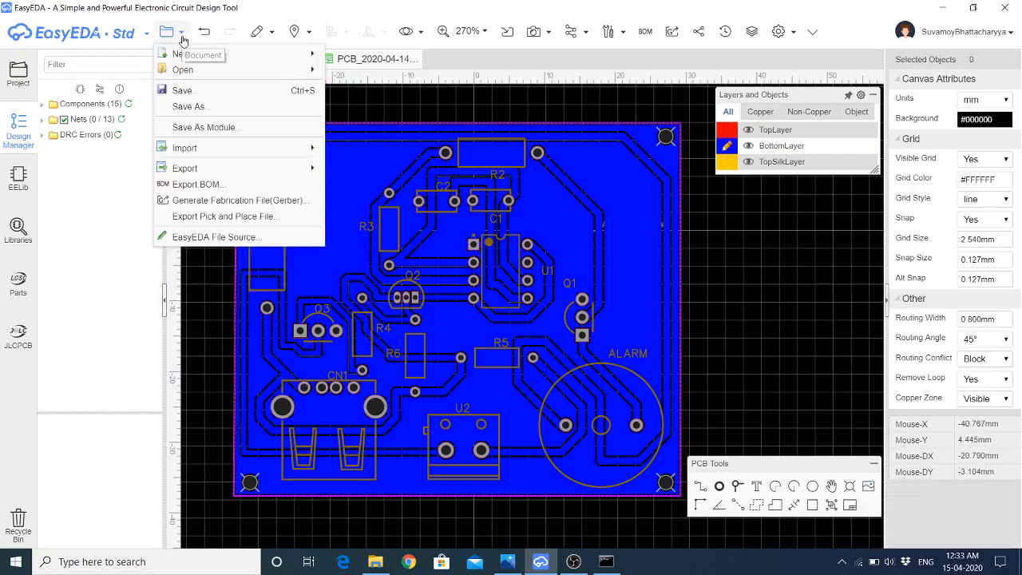
pyautogui.click(182, 91)
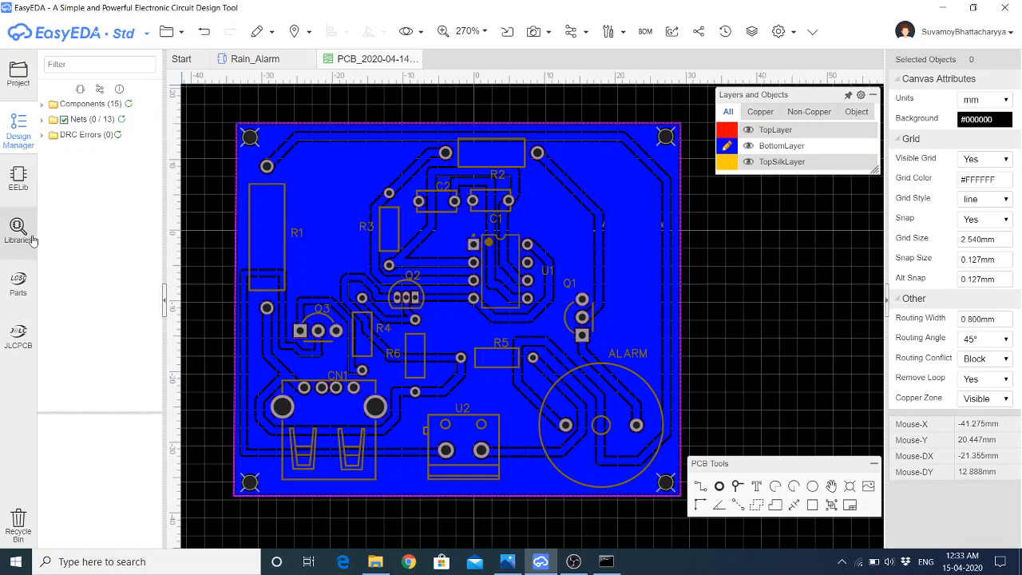
pyautogui.click(20, 87)
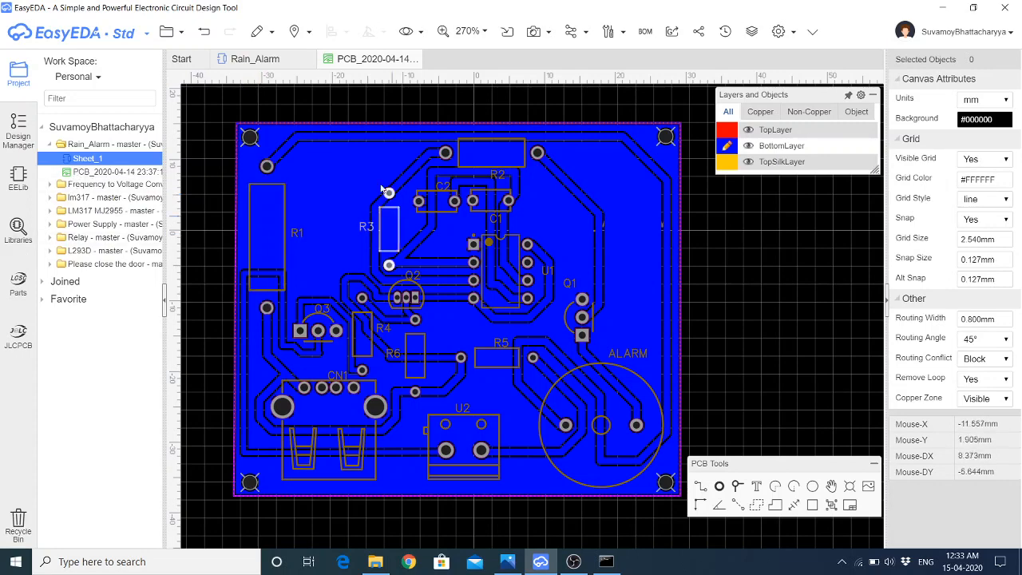
# Preview the board's top side in Photo View and close the preview
pyautogui.click(463, 31)
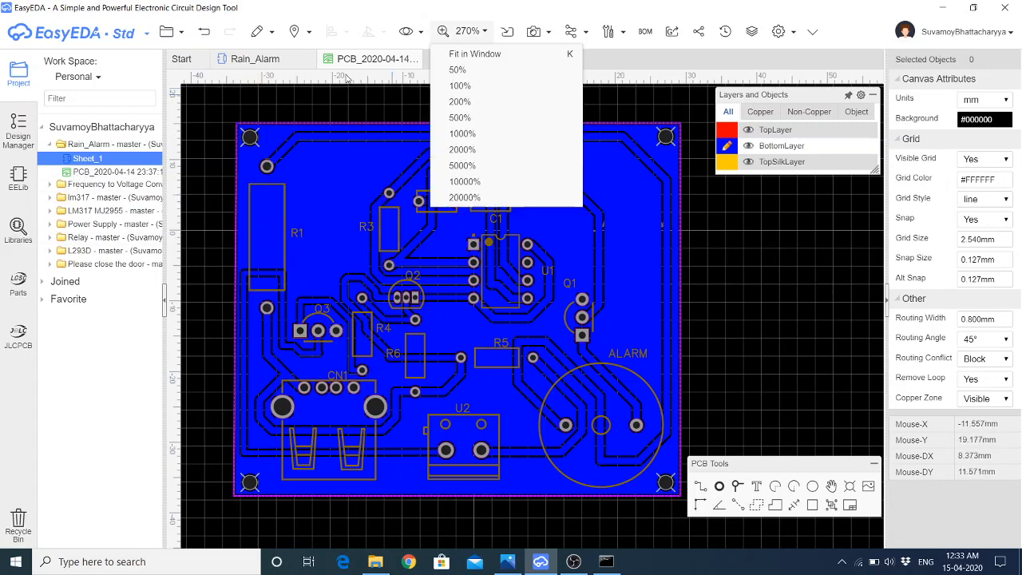
pyautogui.click(533, 31)
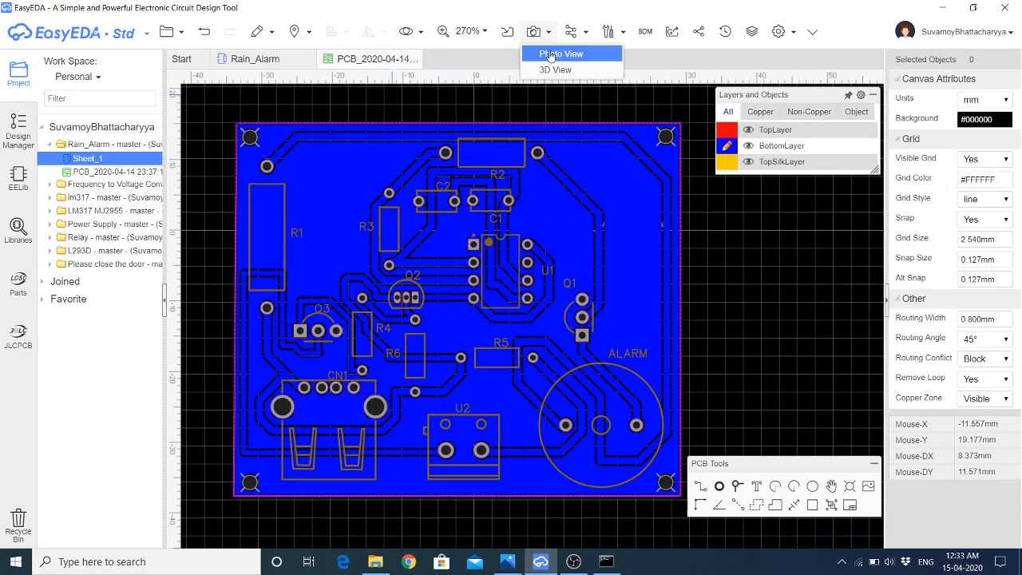
pyautogui.click(550, 56)
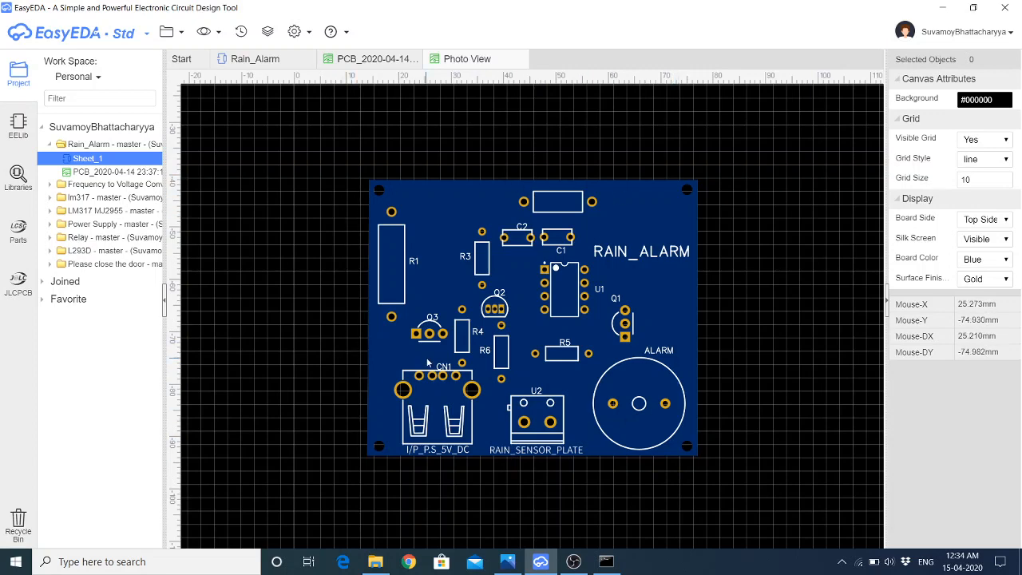
pyautogui.moveTo(427, 363); pyautogui.dragTo(568, 366, button='right')
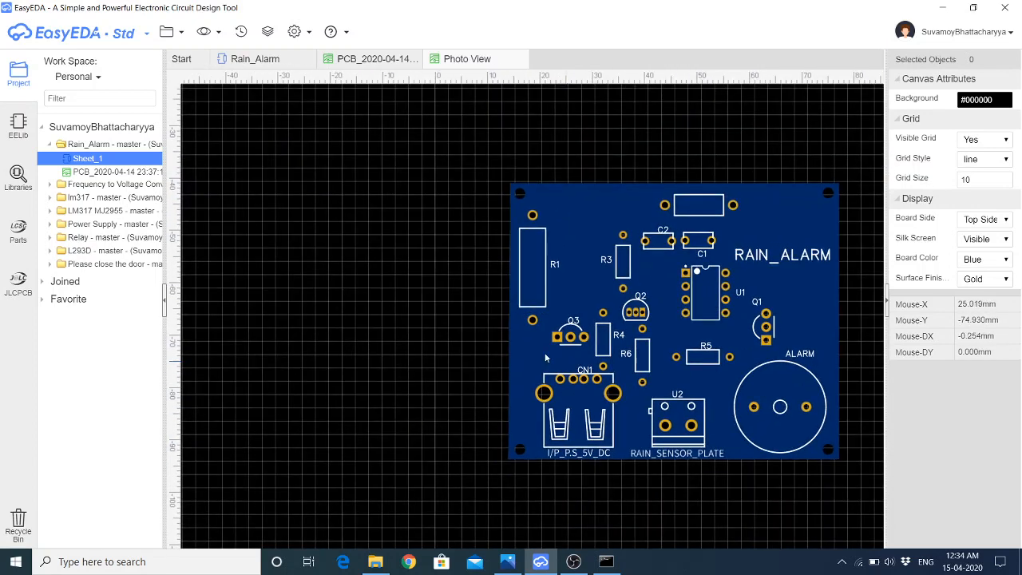
pyautogui.click(519, 59)
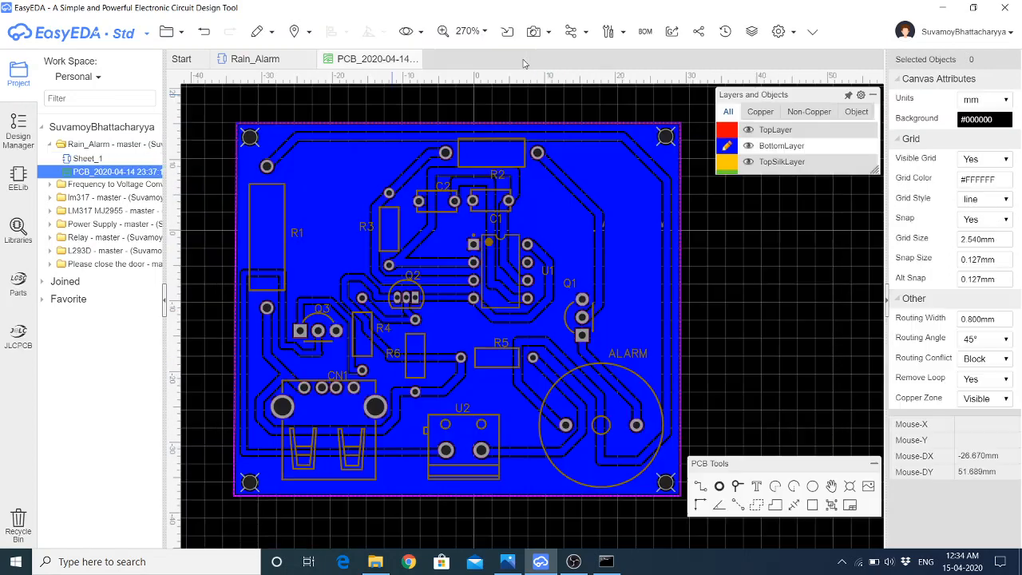
# Open the 3D View, rotate the board to inspect its bottom and top sides, and close the view
pyautogui.click(538, 34)
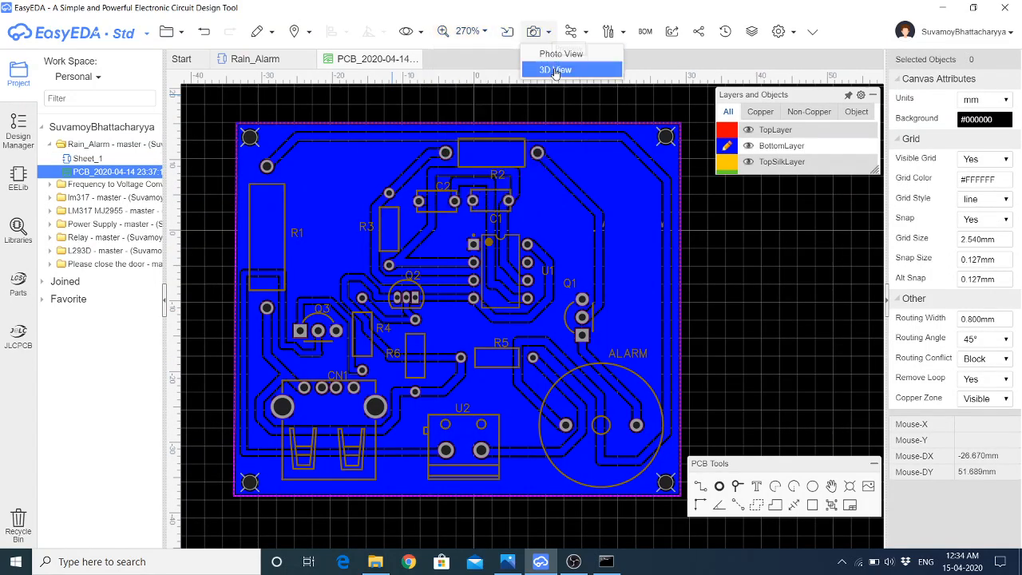
pyautogui.click(557, 68)
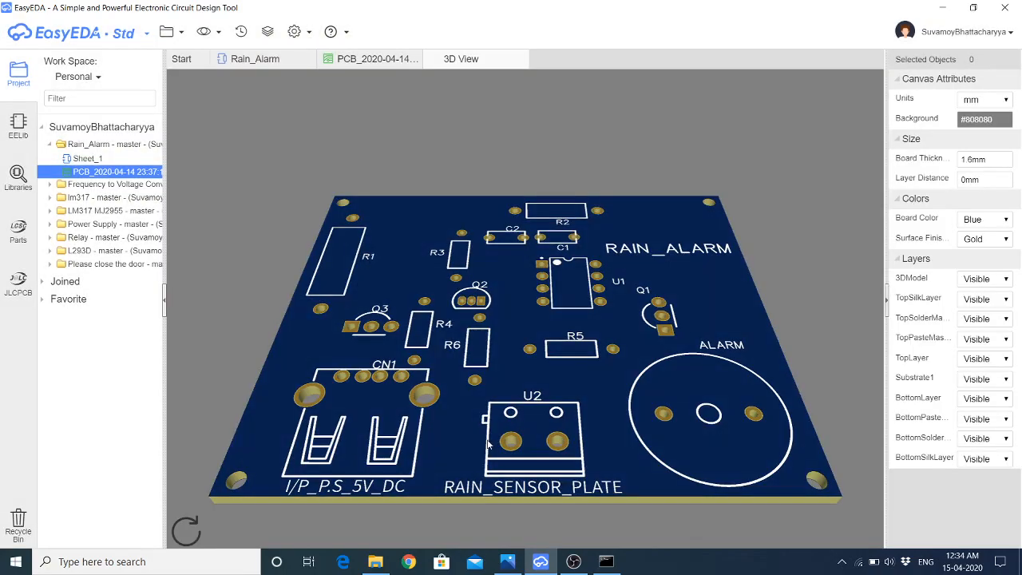
pyautogui.scroll(5, 513, 363)
pyautogui.scroll(-7, 513, 364)
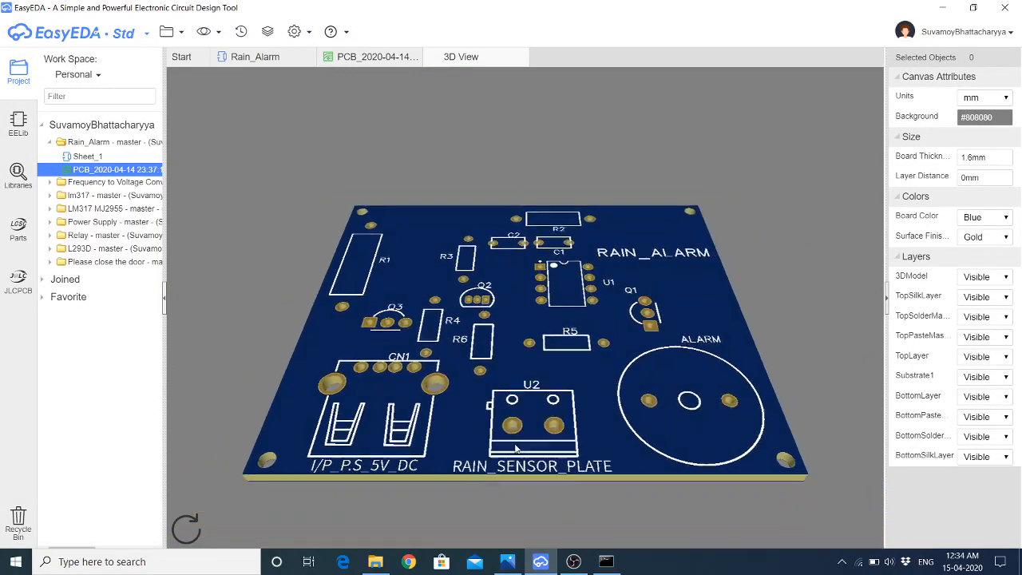
pyautogui.moveTo(515, 449); pyautogui.dragTo(476, 134)
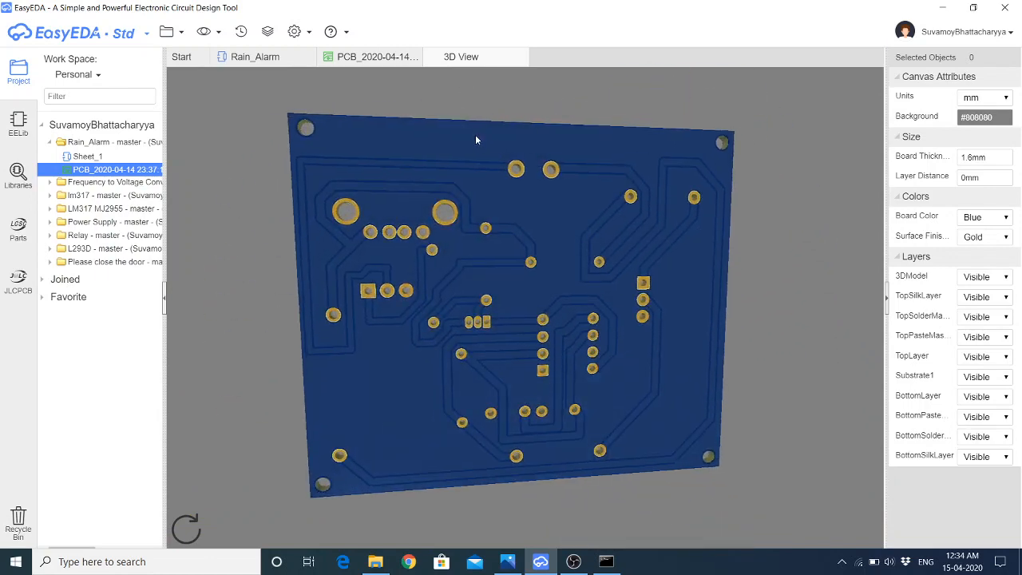
pyautogui.moveTo(475, 136); pyautogui.dragTo(515, 525)
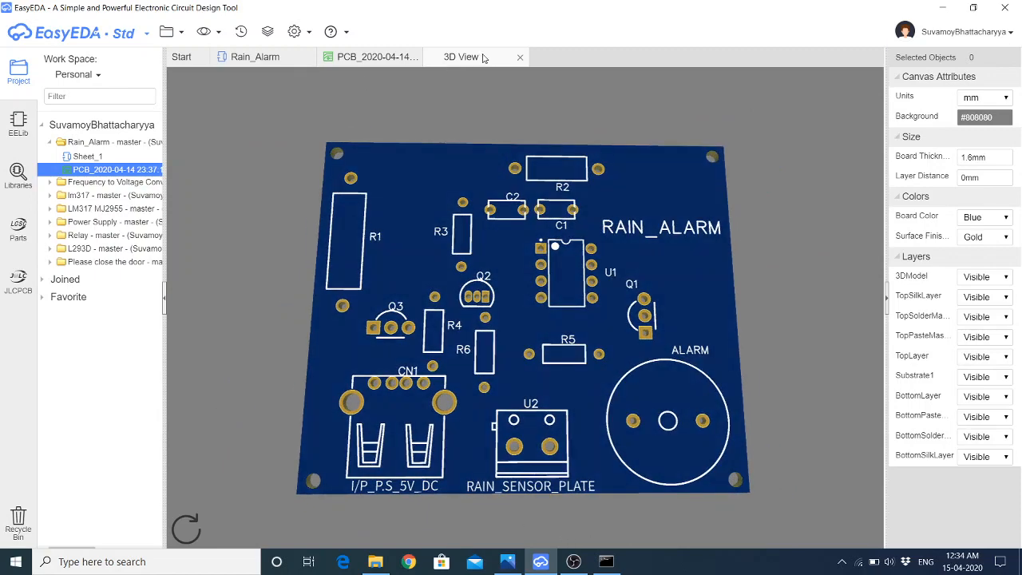
pyautogui.click(520, 57)
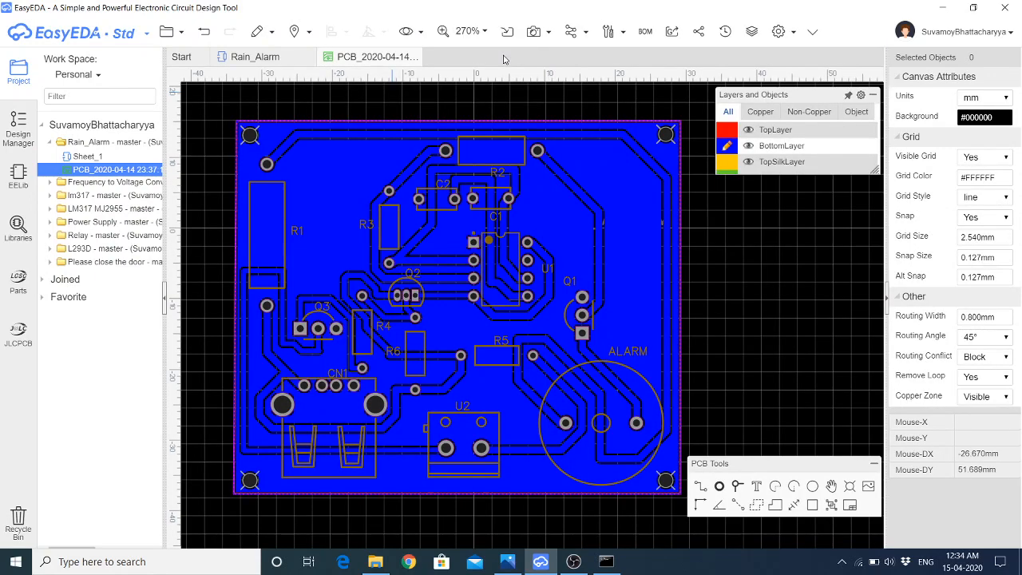
# Start generating the Gerber fabrication files with a design rule check run first
pyautogui.click(672, 32)
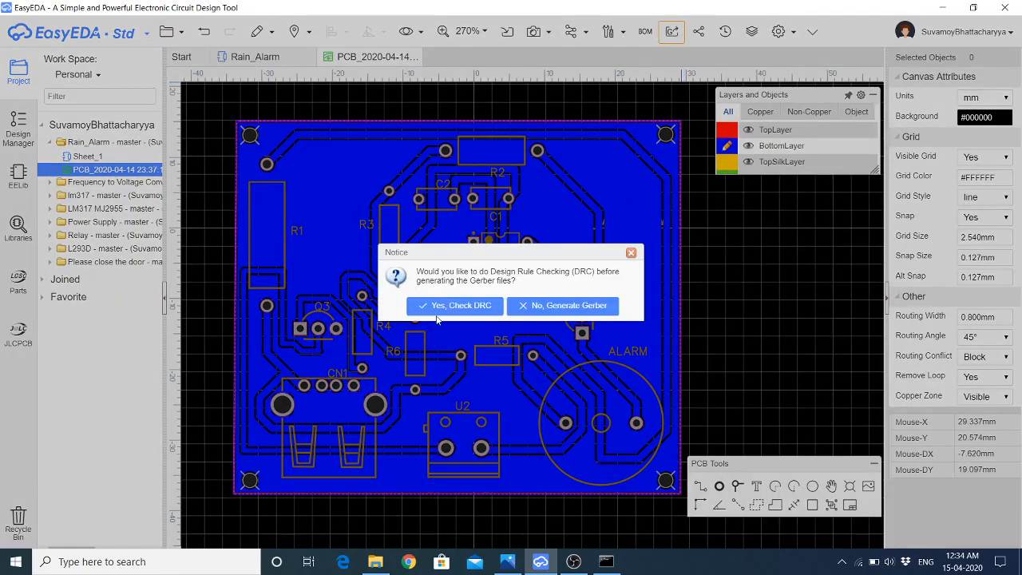
pyautogui.click(468, 306)
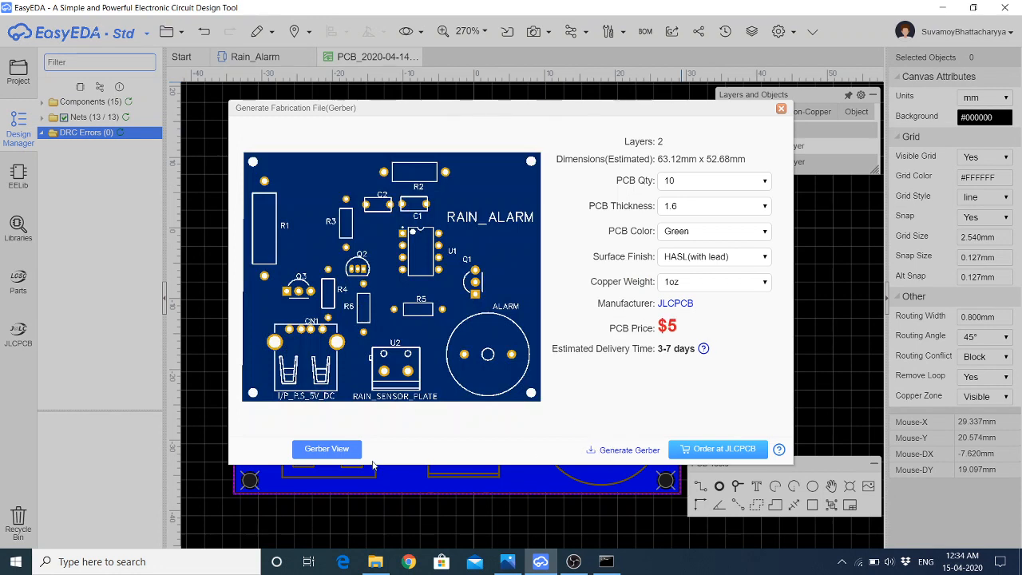
# Look through the Gerber View section of the EasyEDA online tutorial, and close the fabrication file dialog in EasyEDA
pyautogui.click(322, 453)
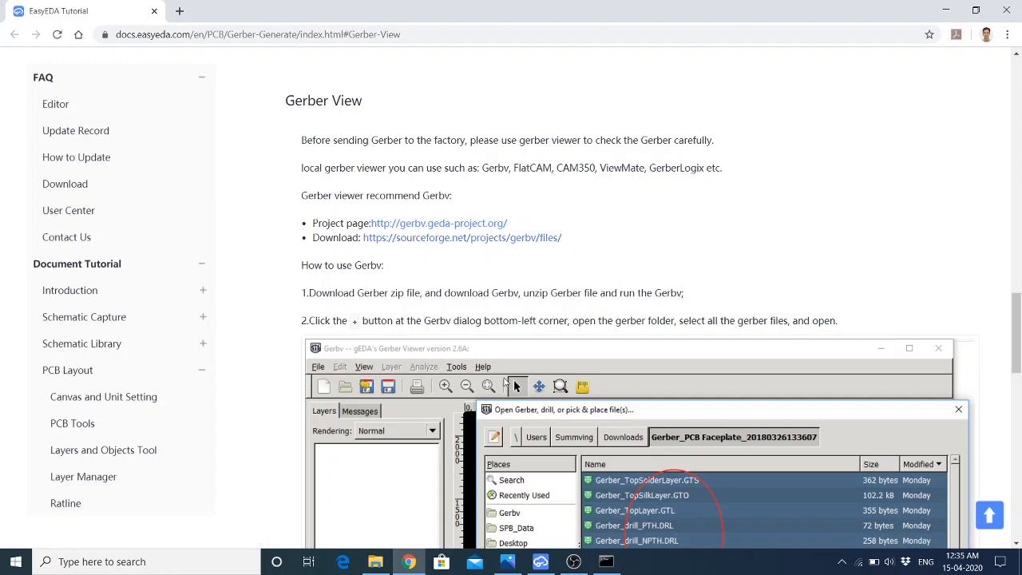
pyautogui.scroll(-3, 513, 379)
pyautogui.scroll(3, 520, 397)
pyautogui.scroll(-3, 429, 316)
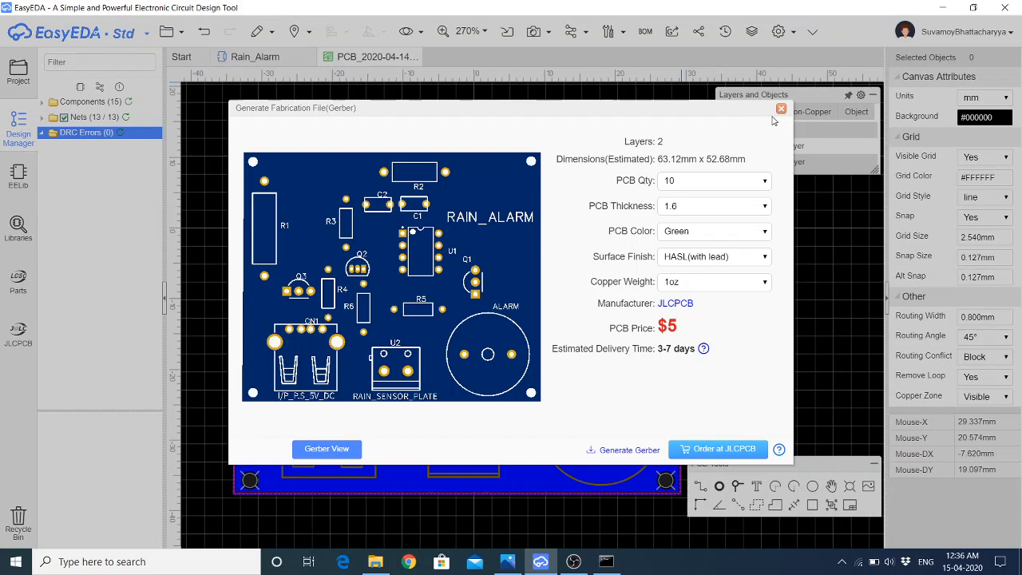
pyautogui.click(781, 110)
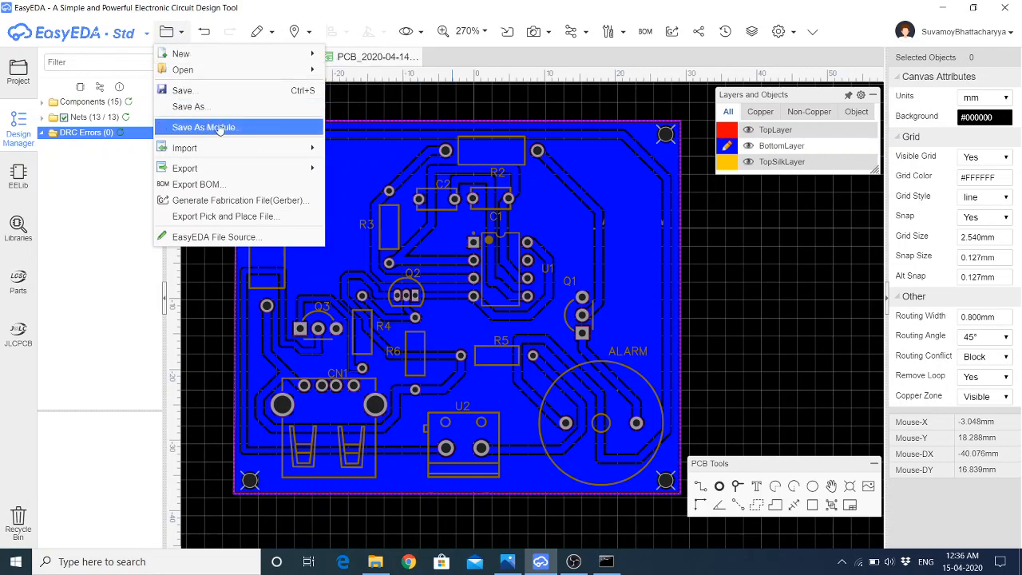
# Set up a PDF export of the PCB with full graphics, separated layers and black-on-white colour, mirroring the bottom layers
pyautogui.moveTo(238, 174)
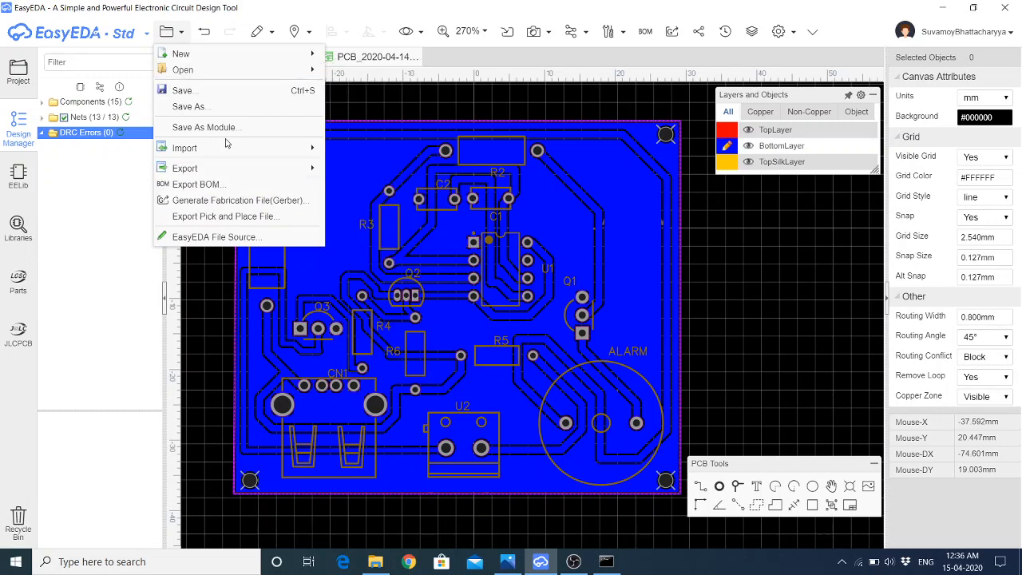
pyautogui.moveTo(281, 170)
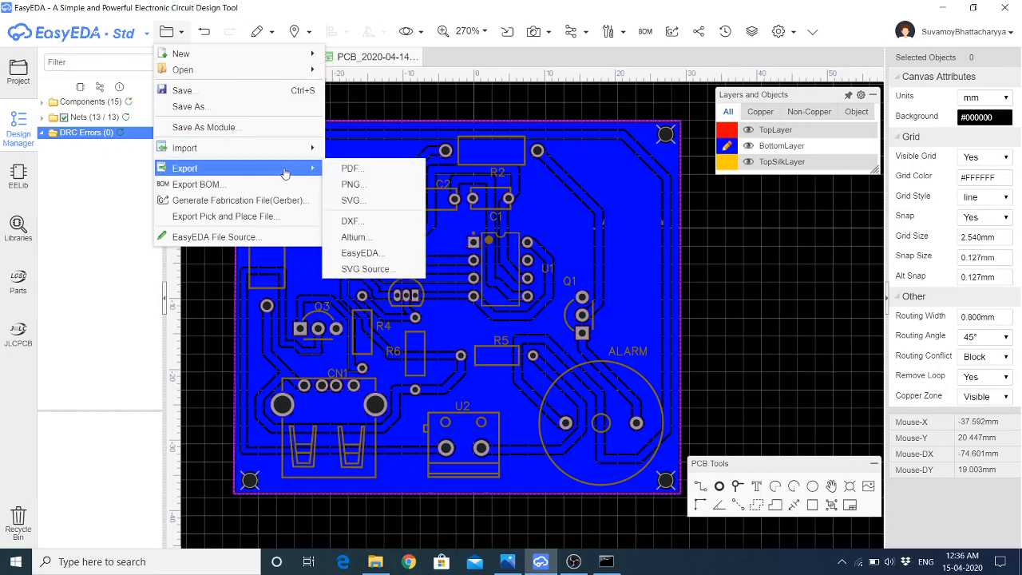
pyautogui.click(359, 174)
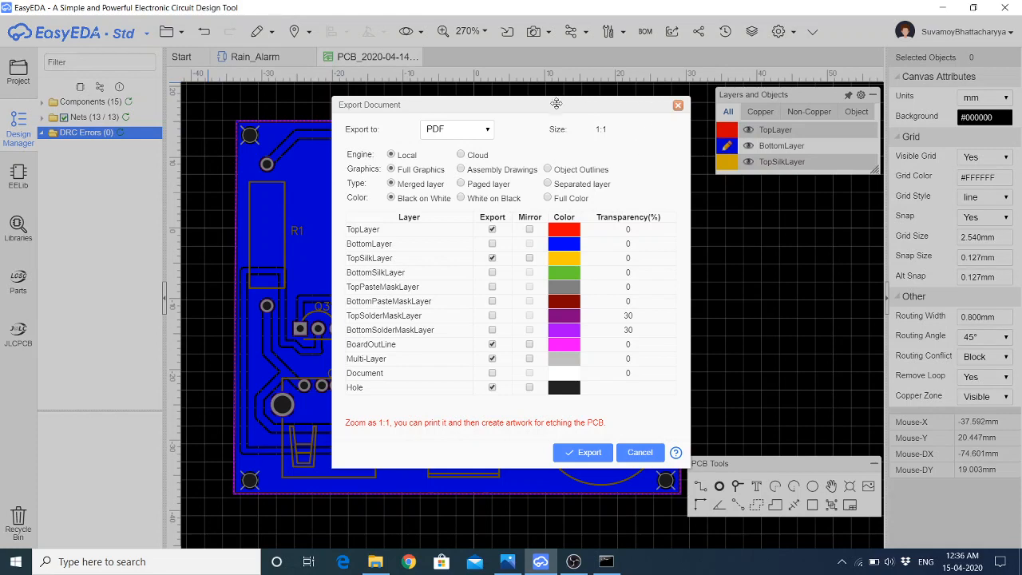
pyautogui.click(491, 245)
pyautogui.click(461, 170)
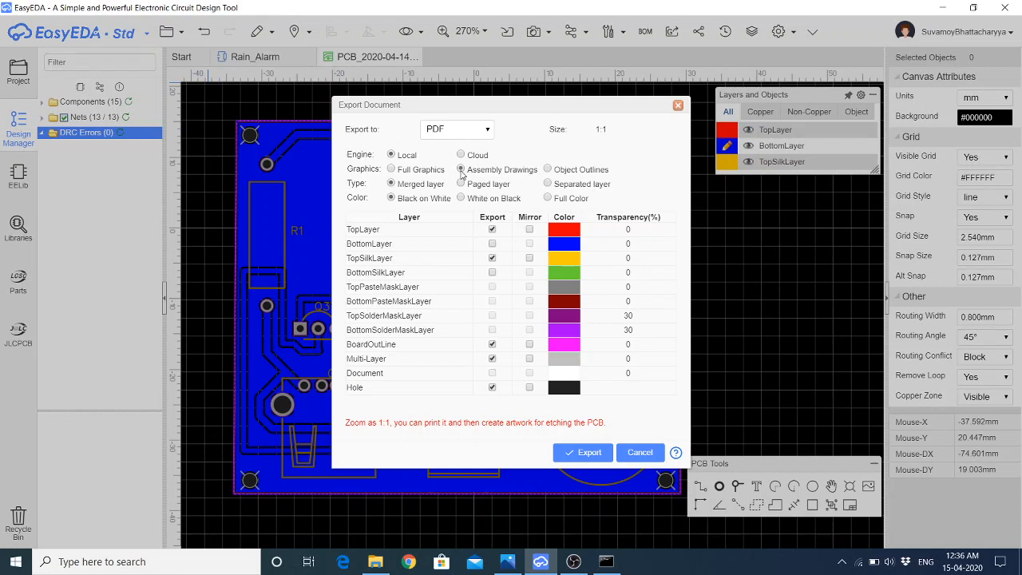
pyautogui.click(391, 170)
pyautogui.click(548, 184)
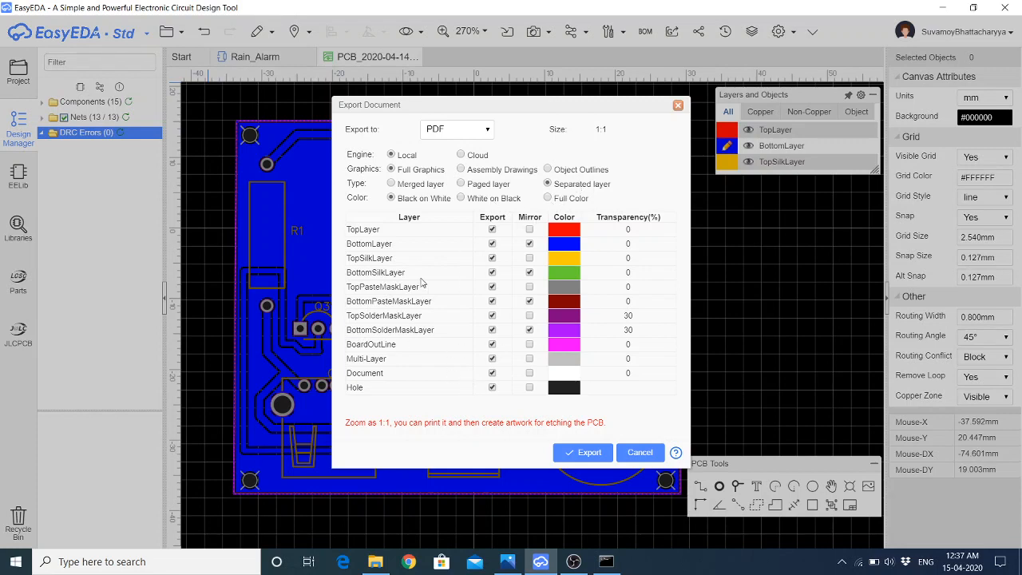
pyautogui.click(530, 272)
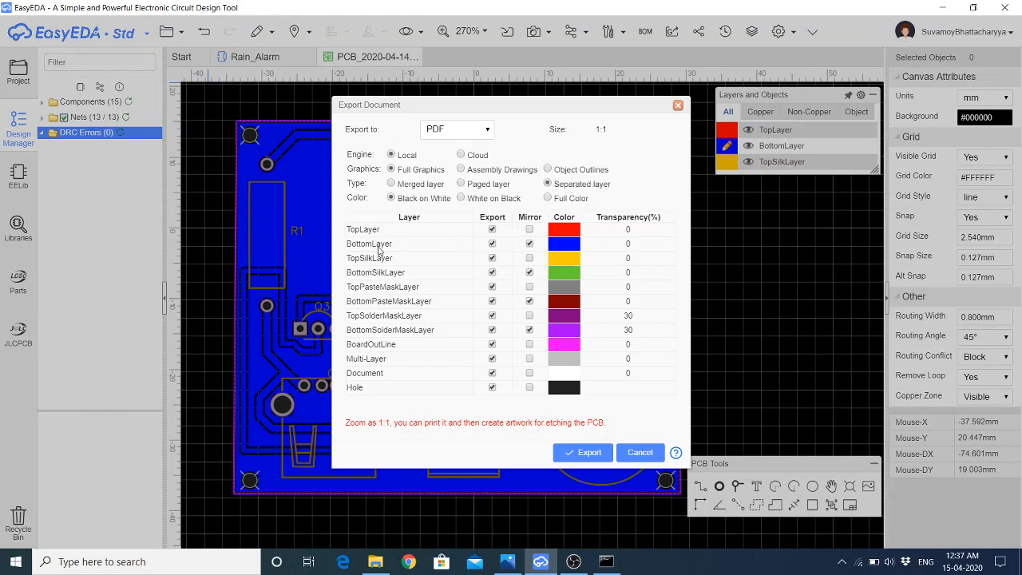
# Export the board layers and save the file to the Desktop as RAIN_ALARM
pyautogui.click(582, 453)
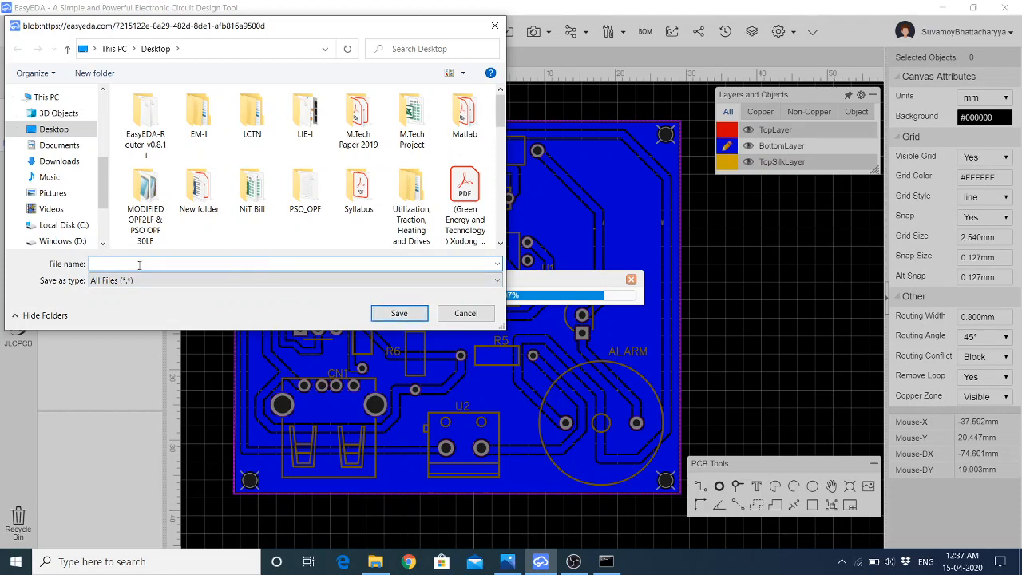
pyautogui.write('RAIN_ALARM')
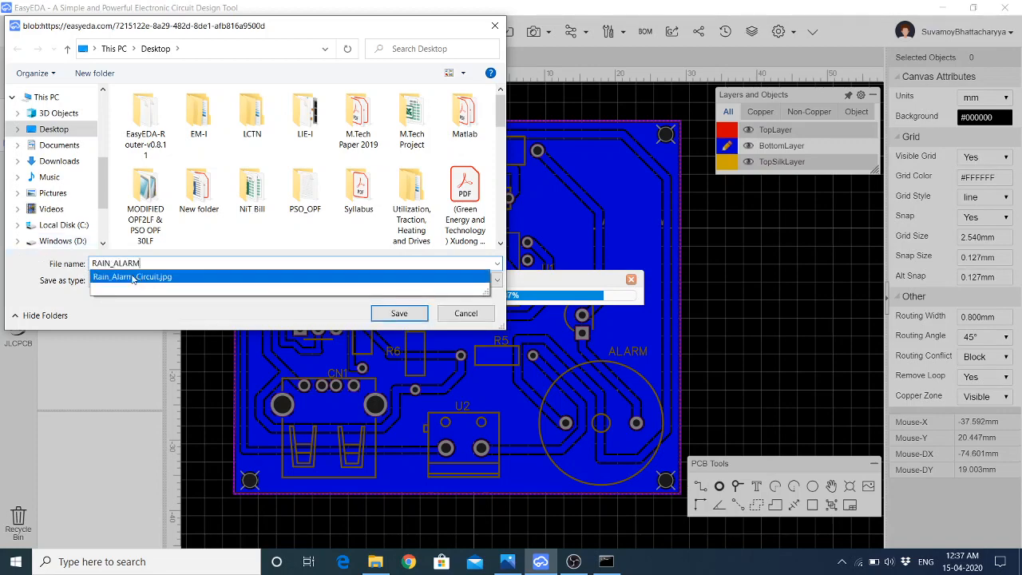
pyautogui.click(242, 315)
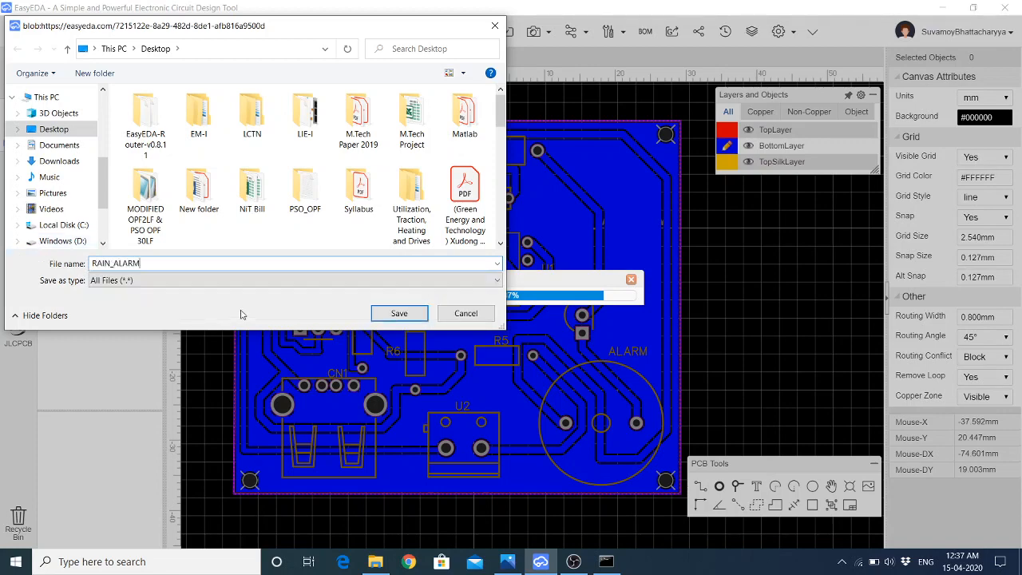
pyautogui.click(399, 314)
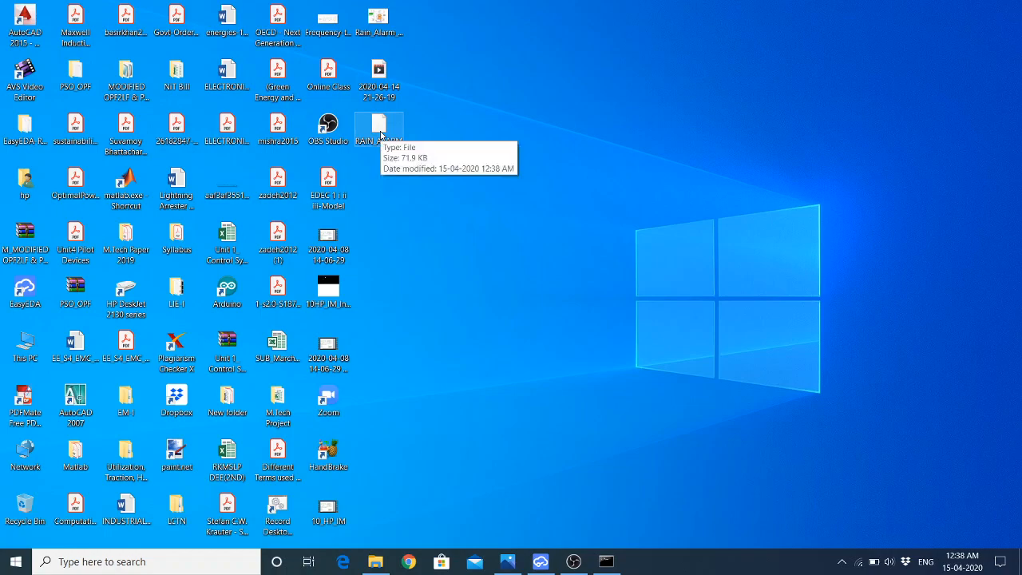
# Check the exported RAIN_ALARM file on the Windows desktop and return to EasyEDA
pyautogui.click(380, 135)
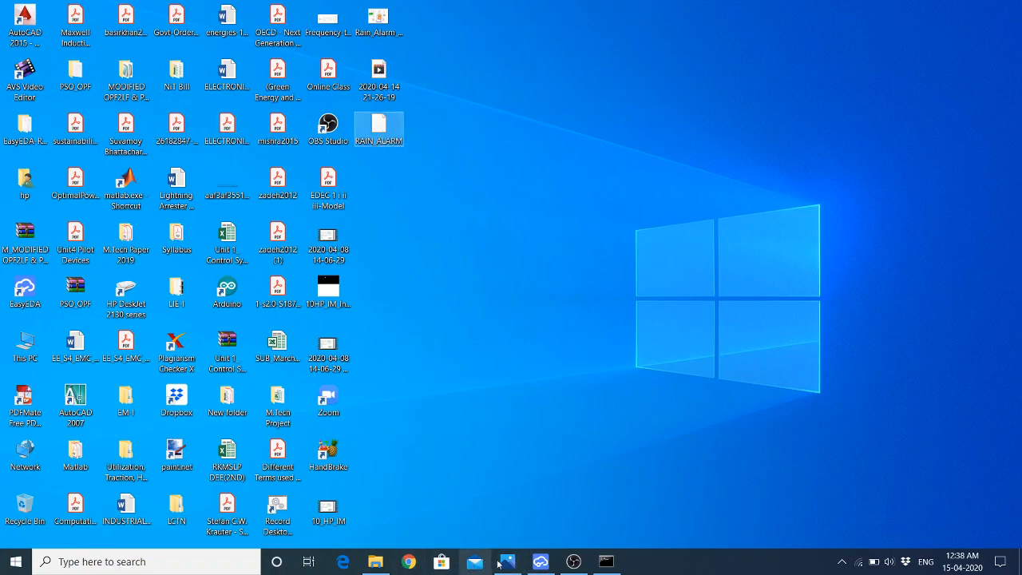
pyautogui.click(541, 562)
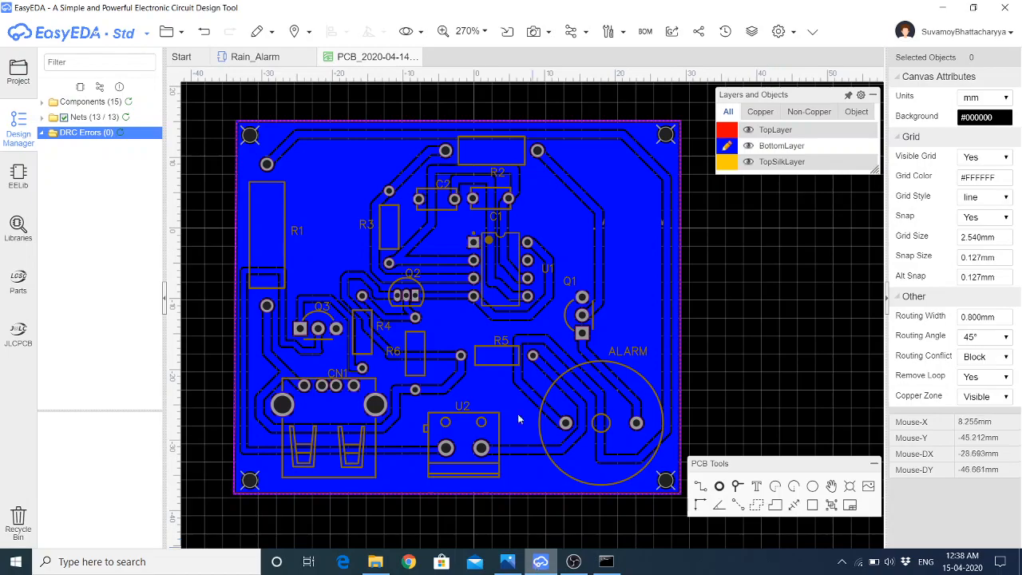
pyautogui.click(546, 564)
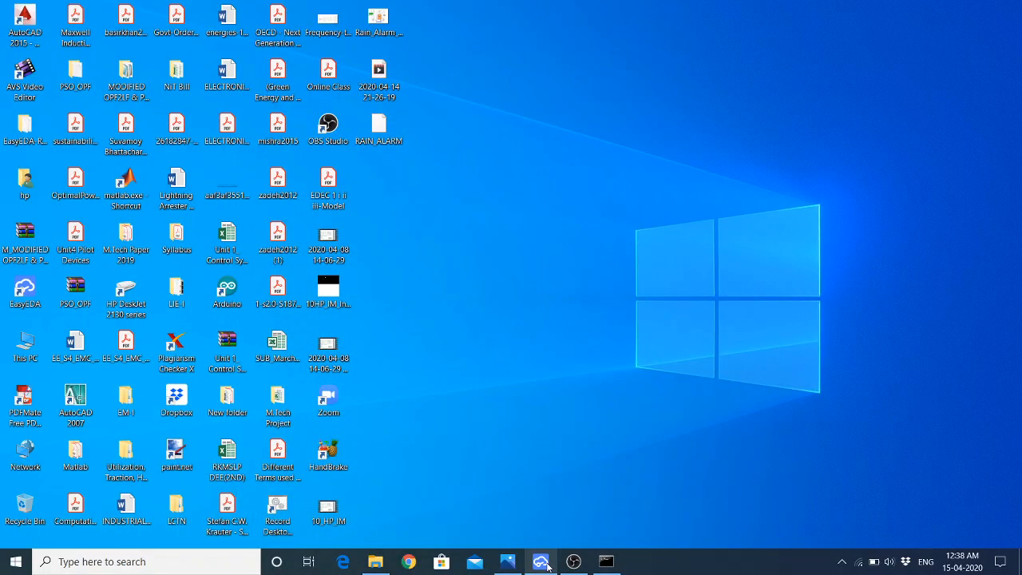
pyautogui.click(541, 562)
# Run the PDF export of the separated board layers again and look through the Desktop files in the save dialog
pyautogui.click(182, 36)
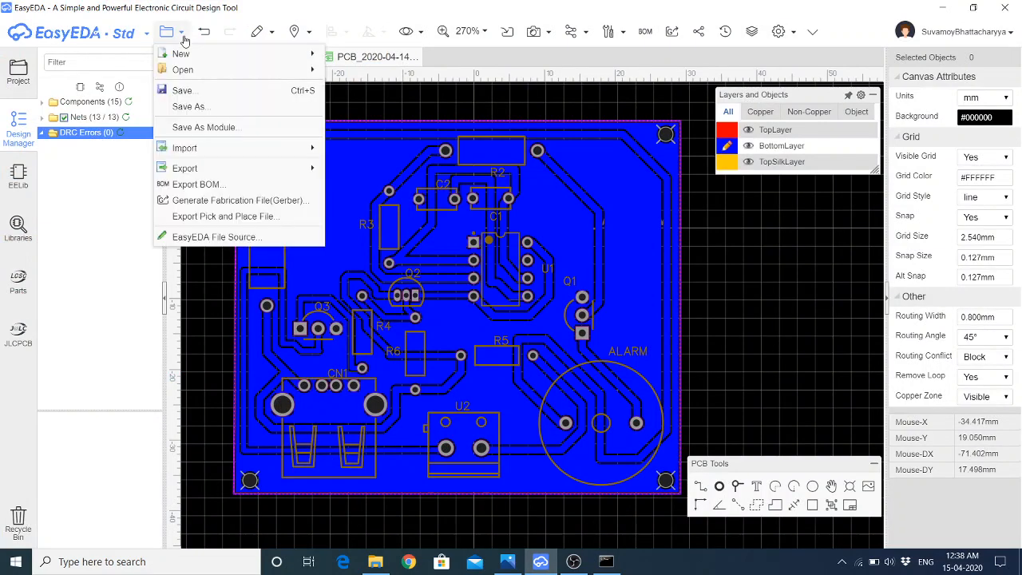
pyautogui.moveTo(310, 170)
pyautogui.click(345, 171)
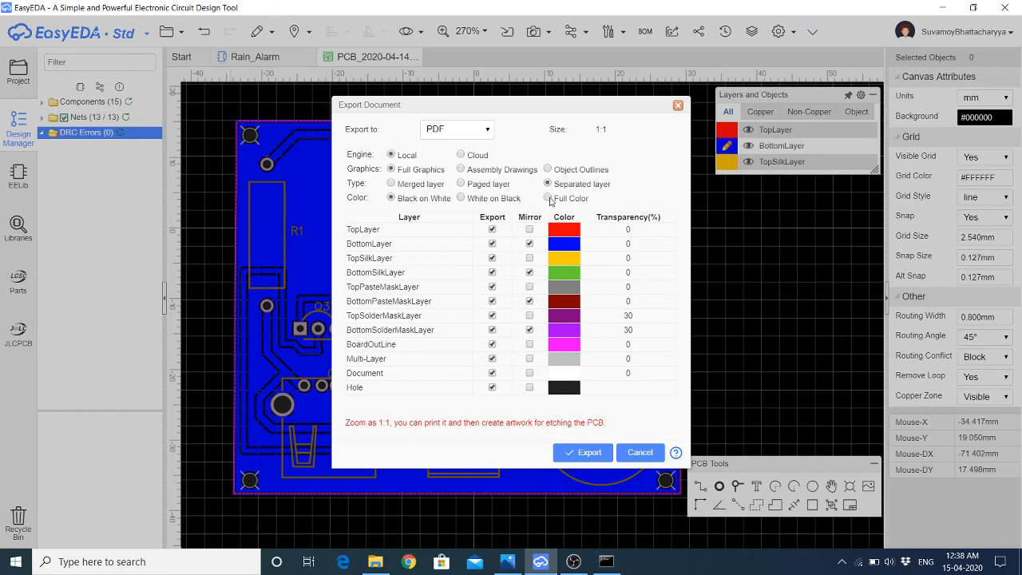
pyautogui.click(583, 453)
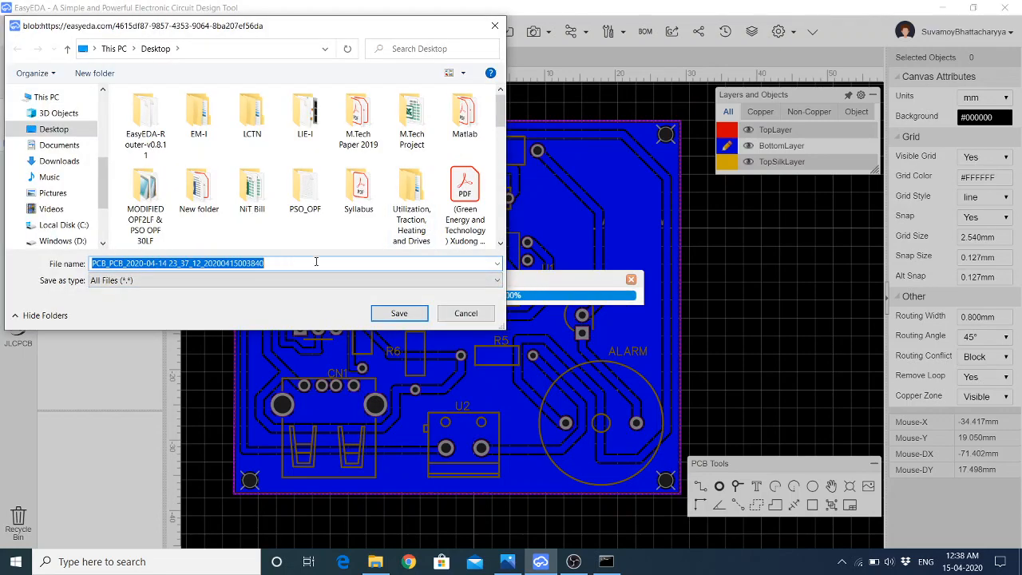
pyautogui.click(337, 238)
pyautogui.scroll(-5, 337, 238)
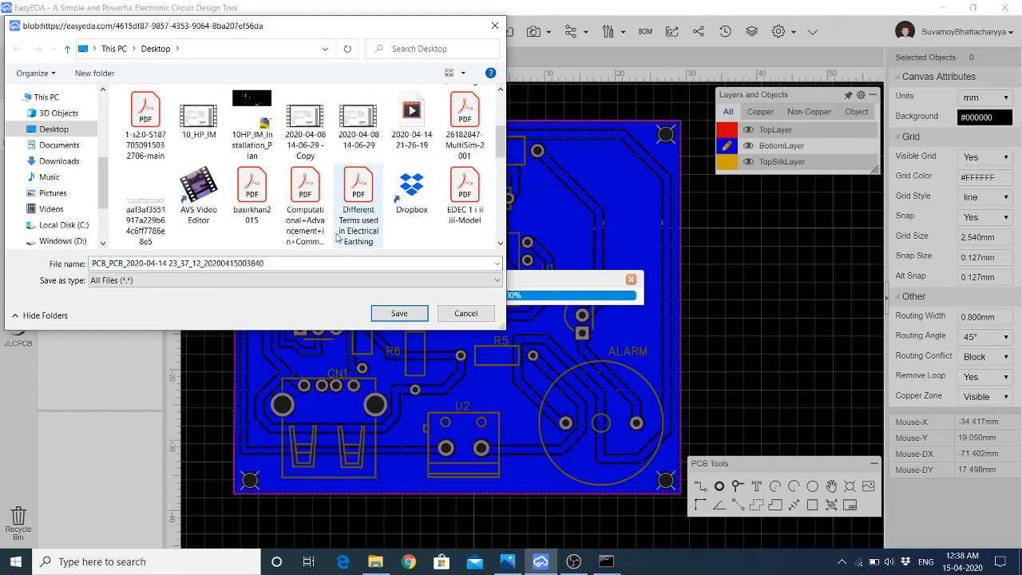
pyautogui.scroll(-3, 336, 238)
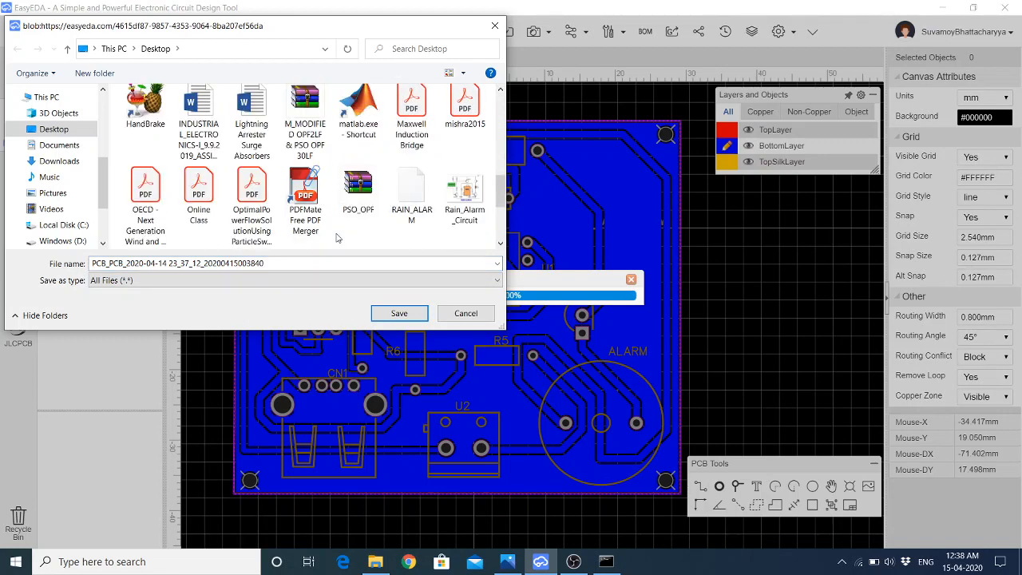
pyautogui.scroll(-3, 336, 238)
pyautogui.scroll(1, 337, 238)
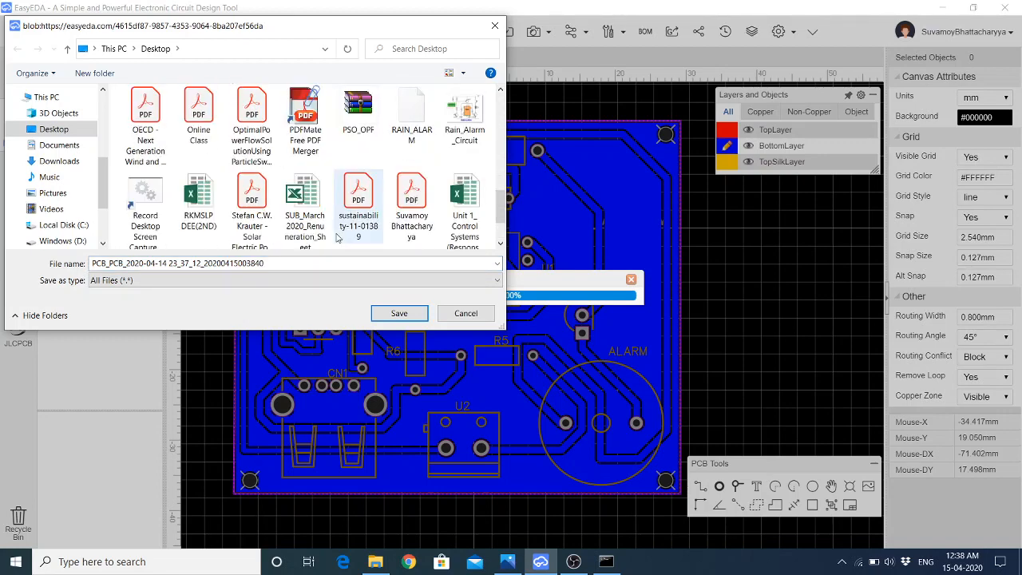
pyautogui.scroll(1, 337, 238)
pyautogui.scroll(4, 337, 238)
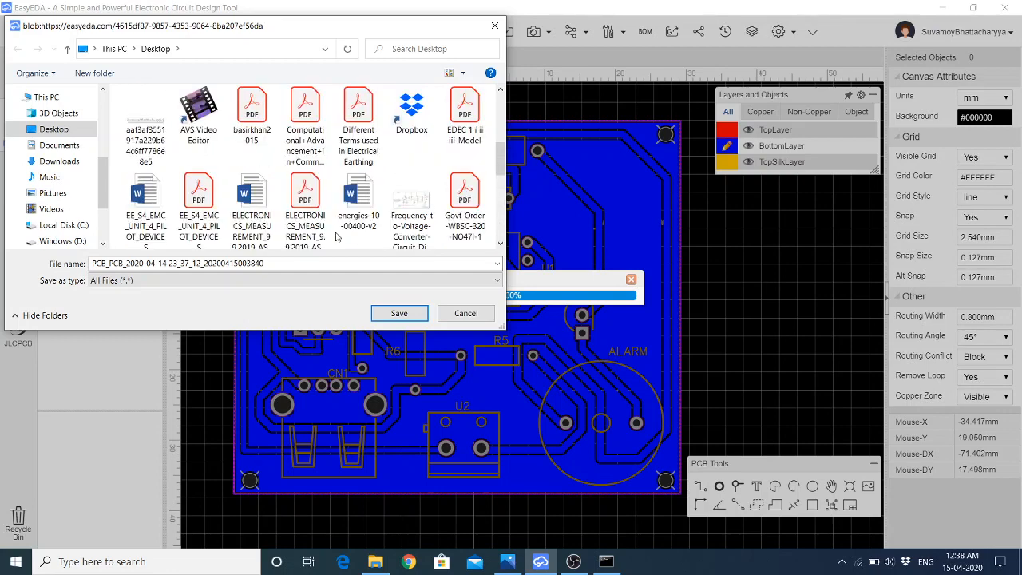
# Save the export to the Desktop as RAIN_ALARM, replacing the existing file
pyautogui.moveTo(92, 263); pyautogui.dragTo(283, 262)
pyautogui.write('R')
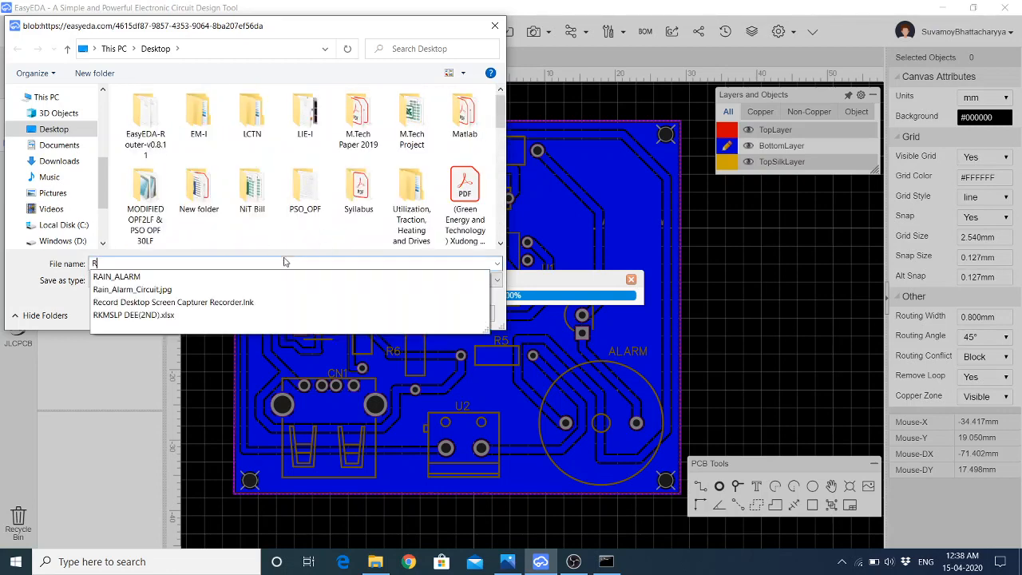
pyautogui.write('AIN')
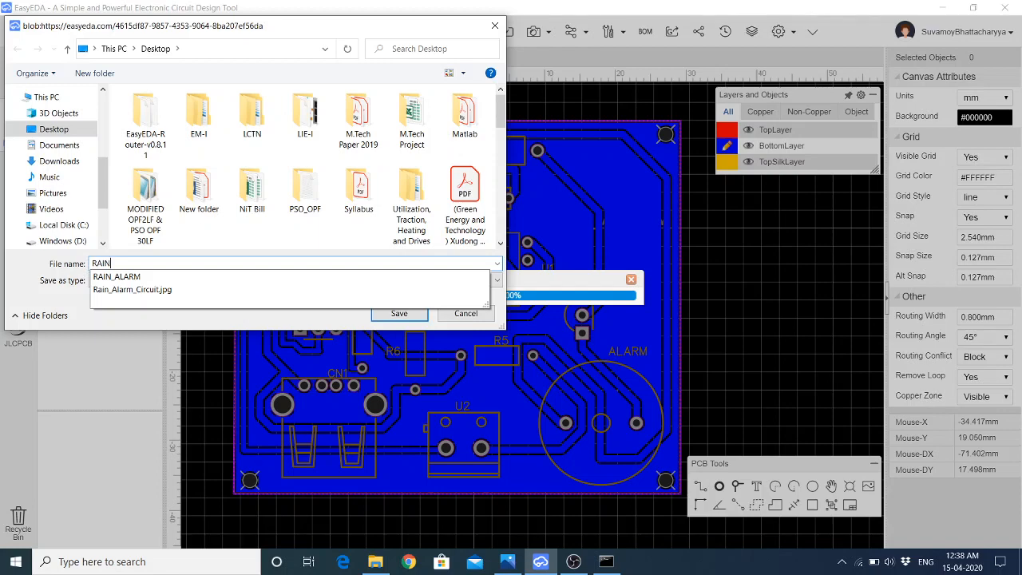
pyautogui.click(186, 283)
pyautogui.click(411, 308)
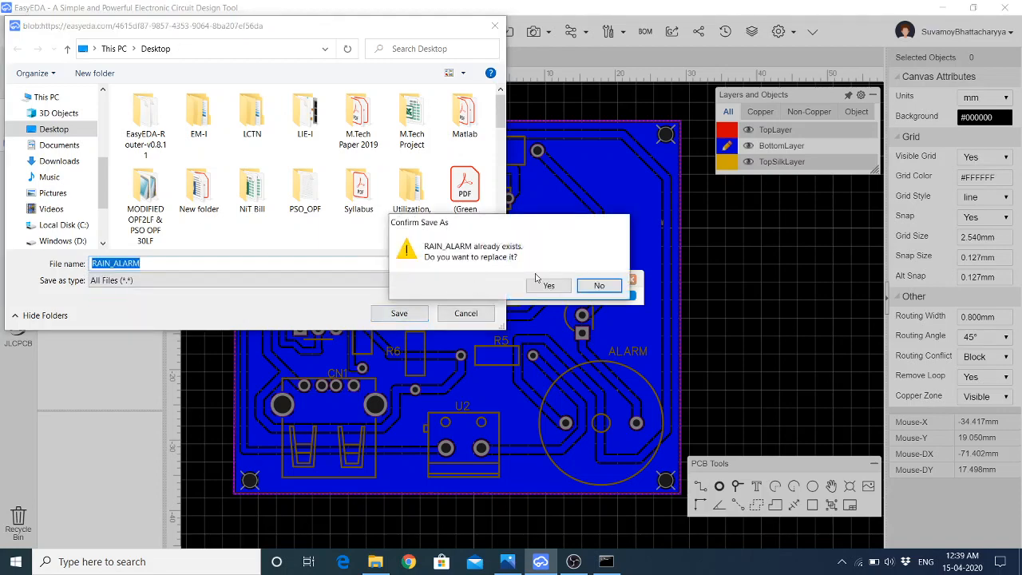
pyautogui.click(554, 288)
# Try to open the RAIN_ALARM file from the Windows desktop in Adobe Acrobat Reader DC, and close the reader
pyautogui.click(1020, 562)
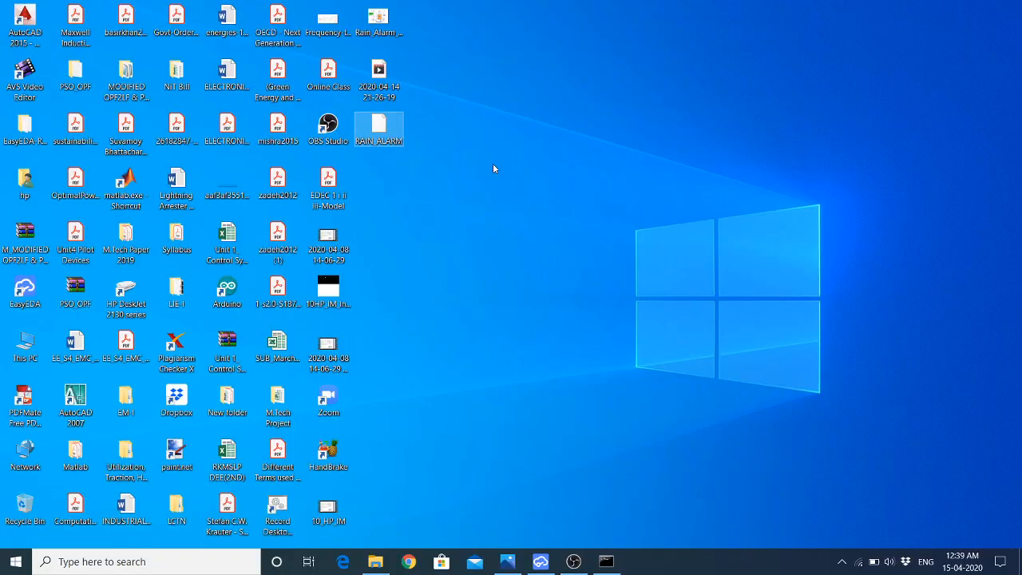
pyautogui.rightClick(378, 131)
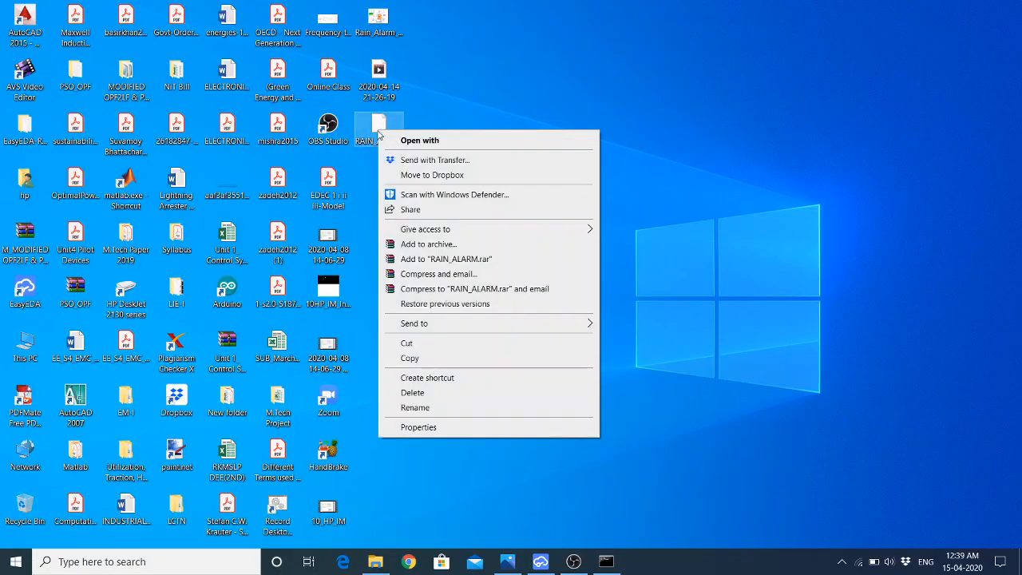
pyautogui.click(455, 140)
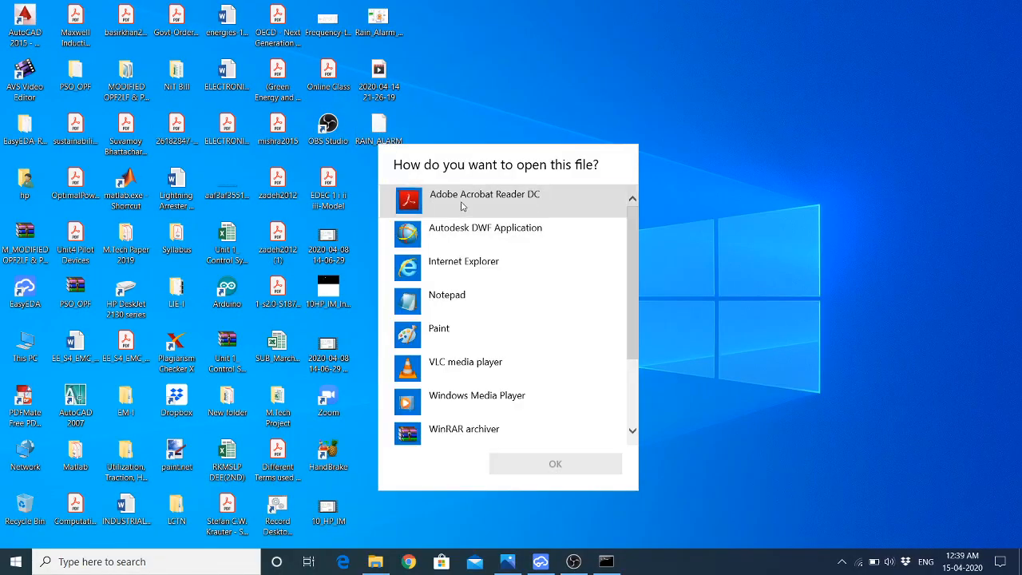
pyautogui.click(460, 206)
pyautogui.click(558, 468)
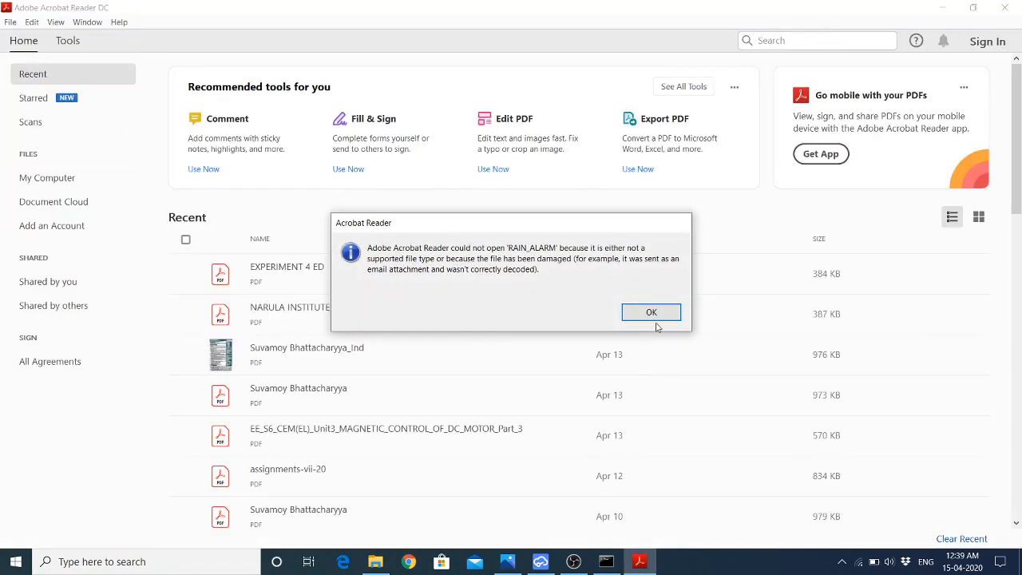
pyautogui.click(651, 312)
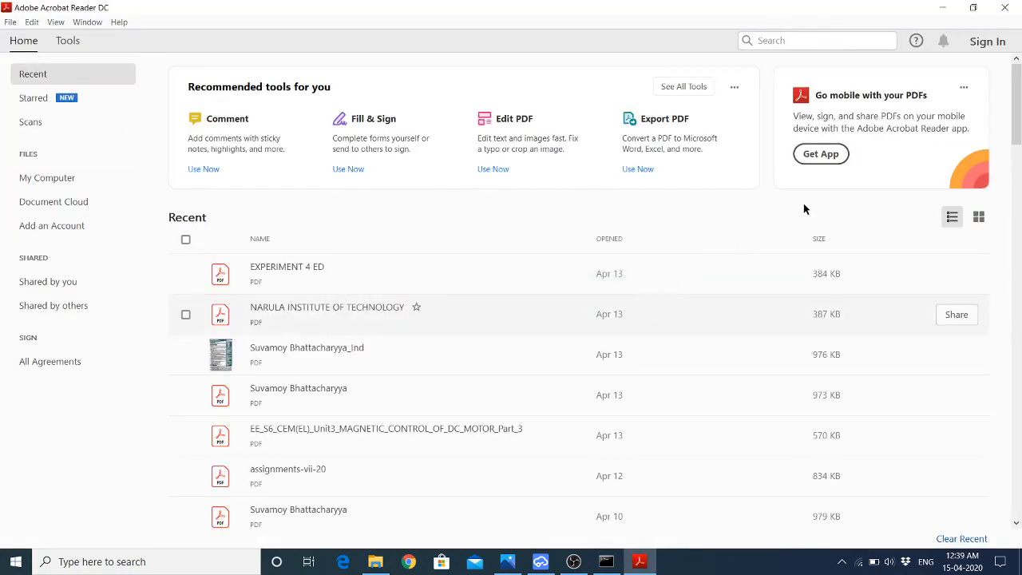
pyautogui.click(1011, 6)
pyautogui.rightClick(380, 142)
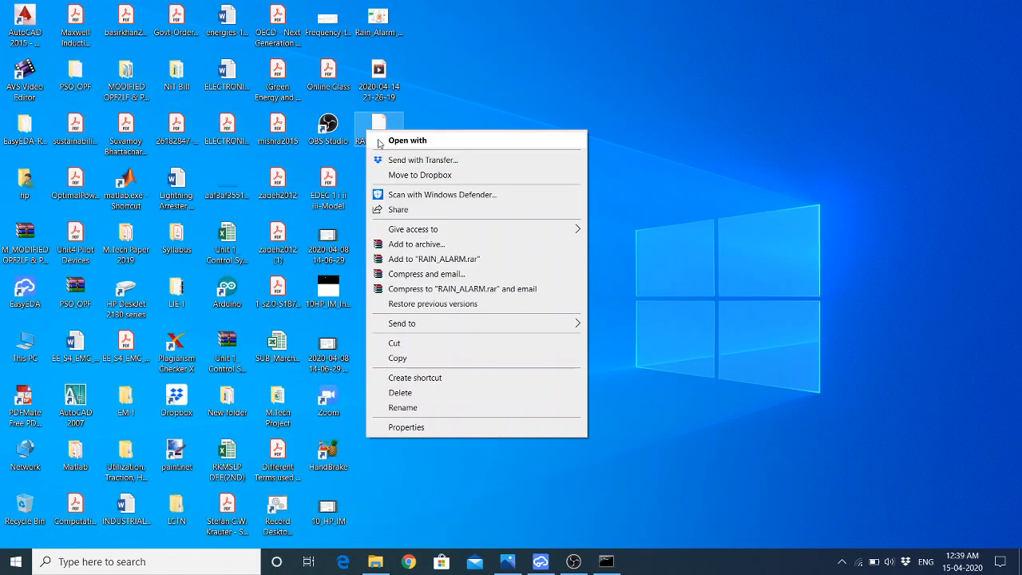
pyautogui.click(511, 91)
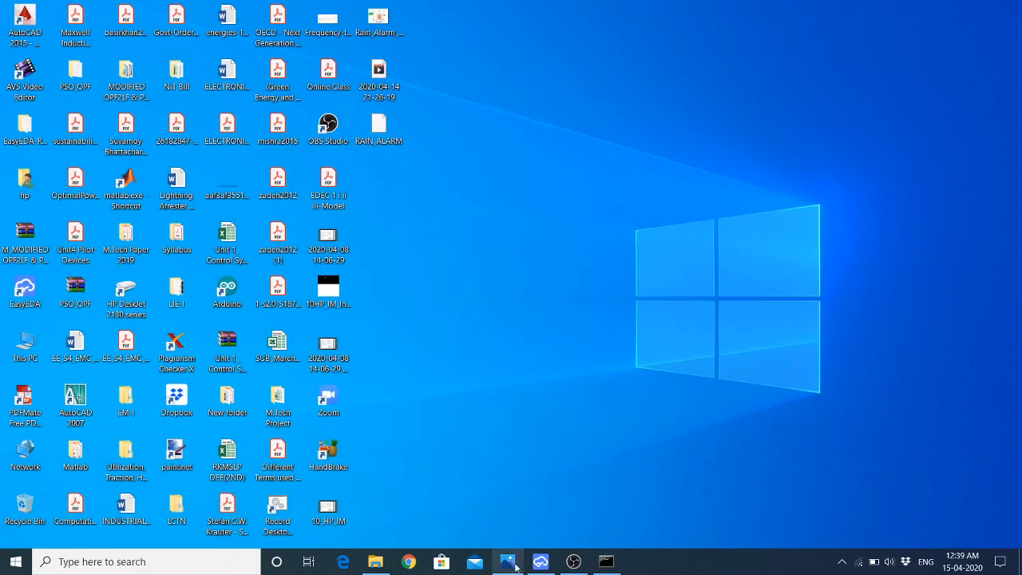
# Return to EasyEDA and export the separated board layers as PDF again, saving to the Desktop under the suggested file name
pyautogui.click(541, 562)
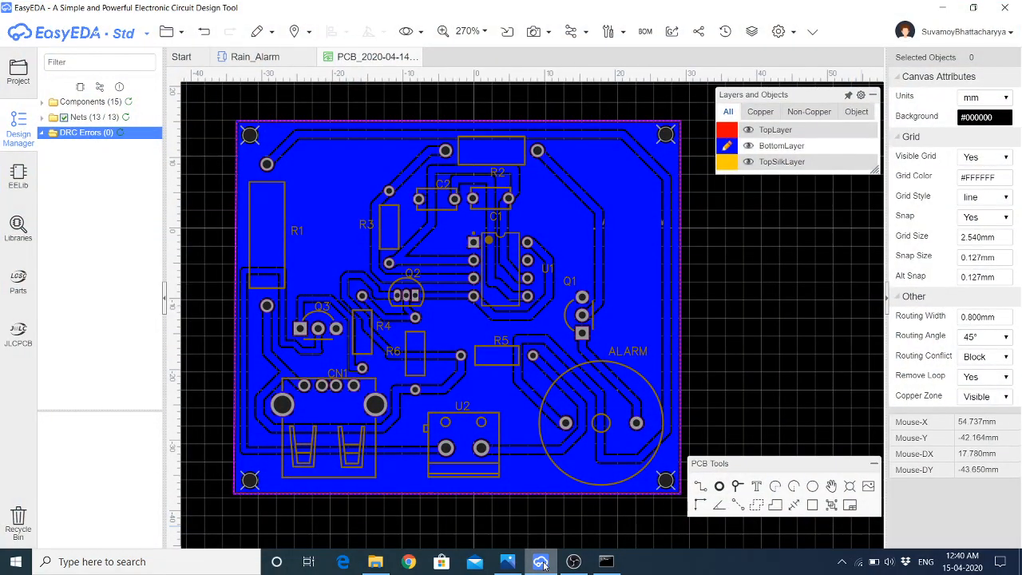
pyautogui.click(166, 32)
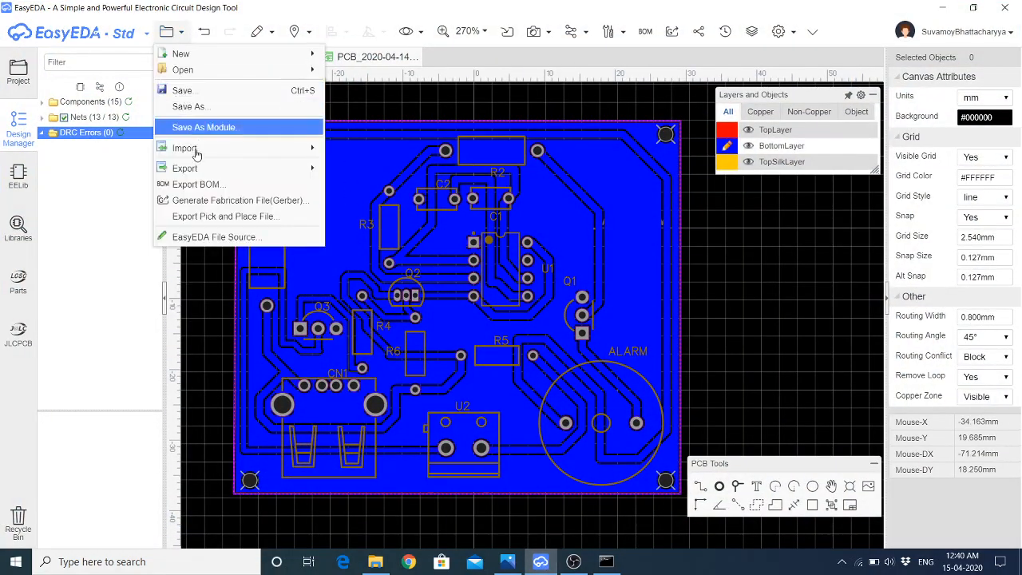
pyautogui.moveTo(222, 169)
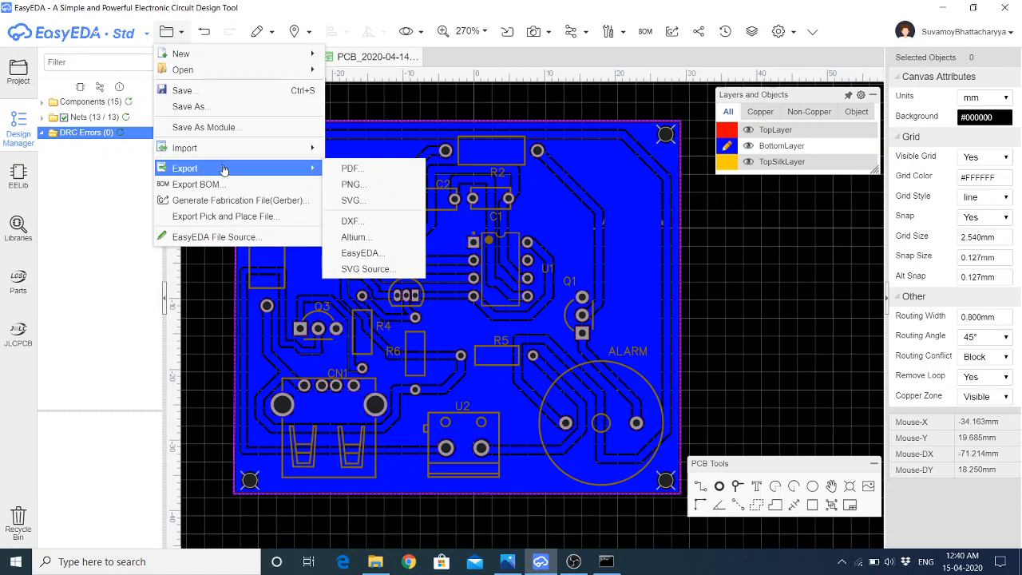
pyautogui.click(385, 170)
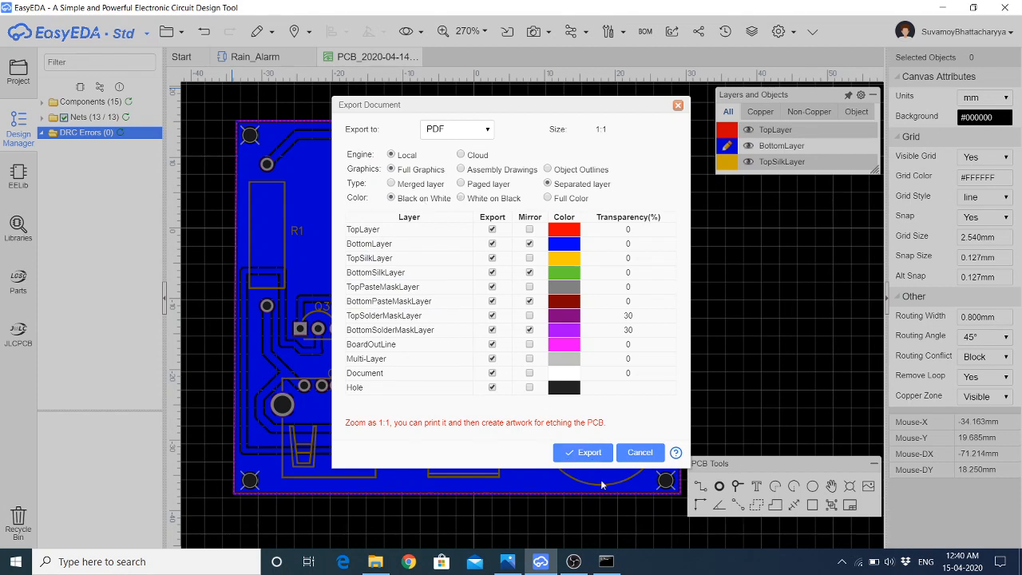
pyautogui.click(591, 452)
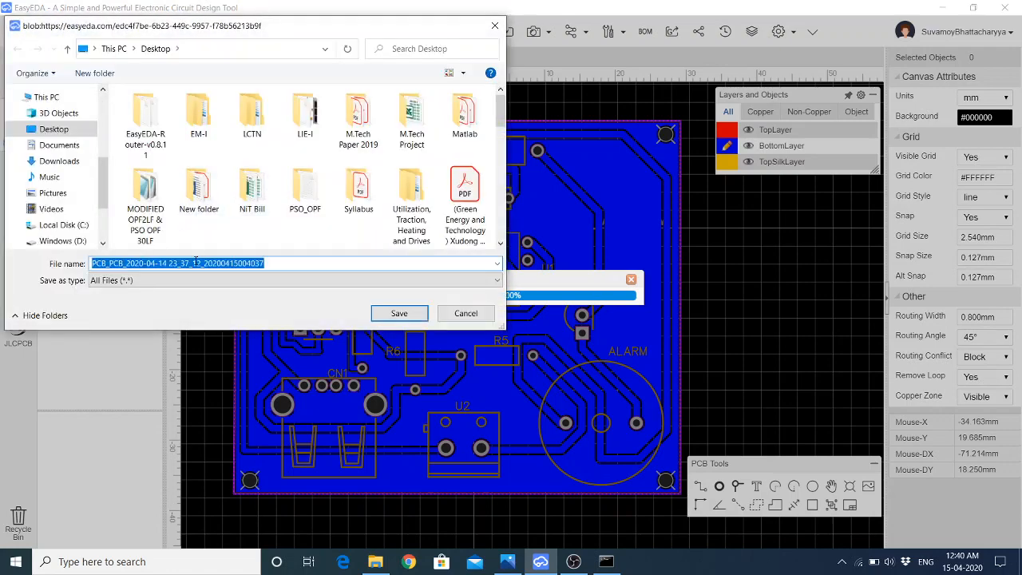
pyautogui.click(297, 264)
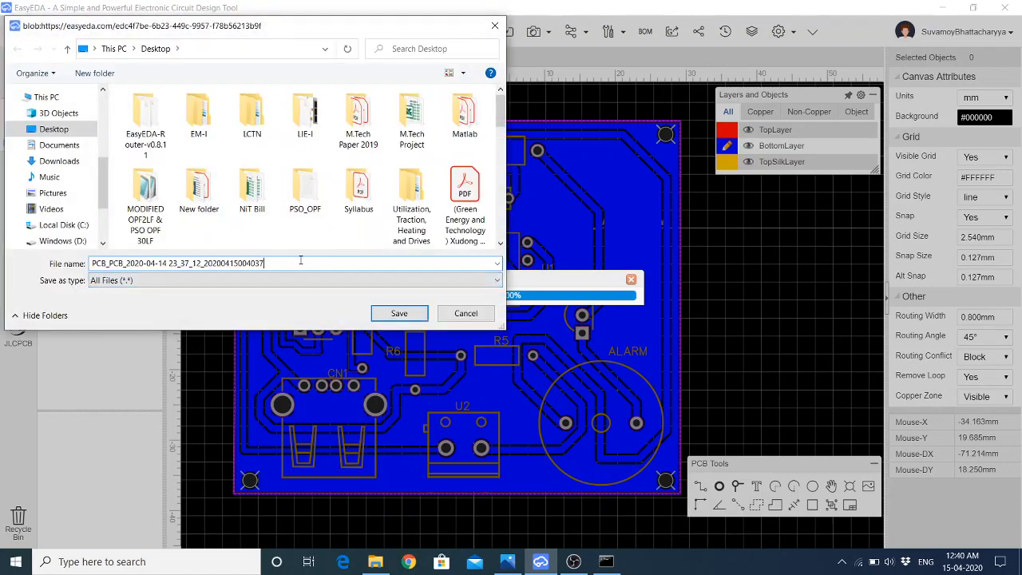
pyautogui.hotkey('ctrl', 'a')
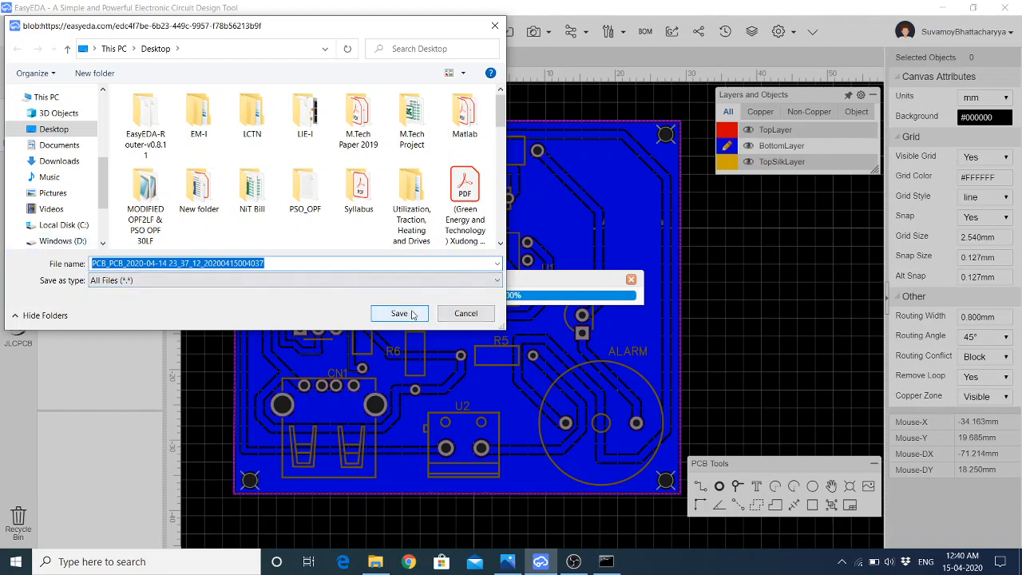
pyautogui.click(412, 313)
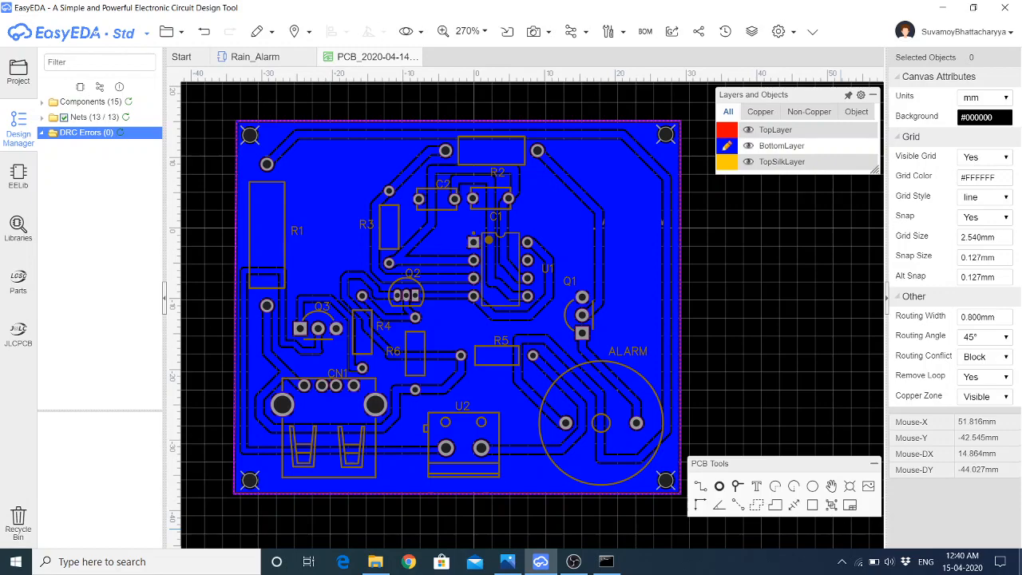
# Open the exported archive from the Windows desktop in WinRAR and inspect Hole.pdf, closing the PDF when done
pyautogui.click(1020, 562)
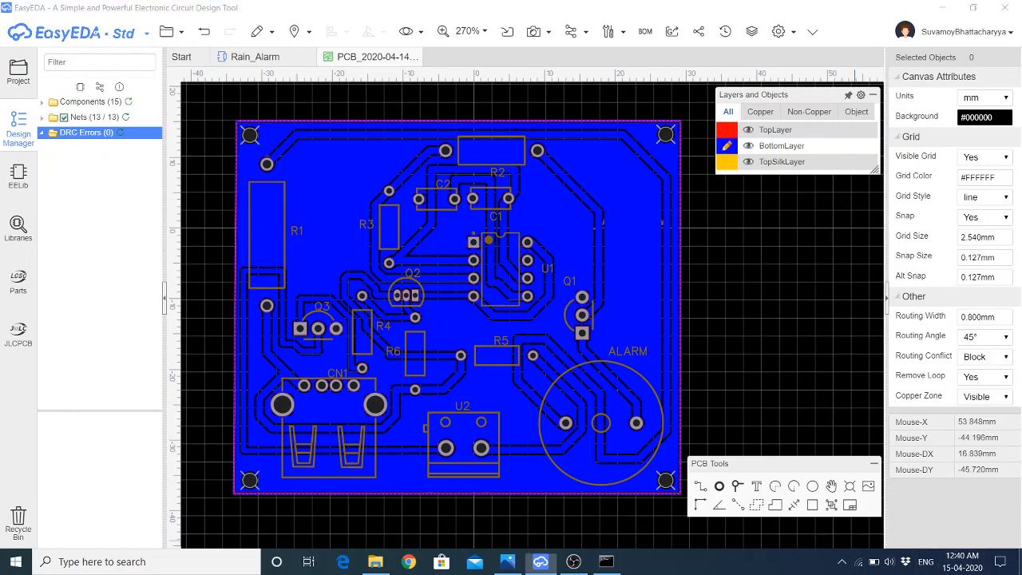
pyautogui.doubleClick(378, 128)
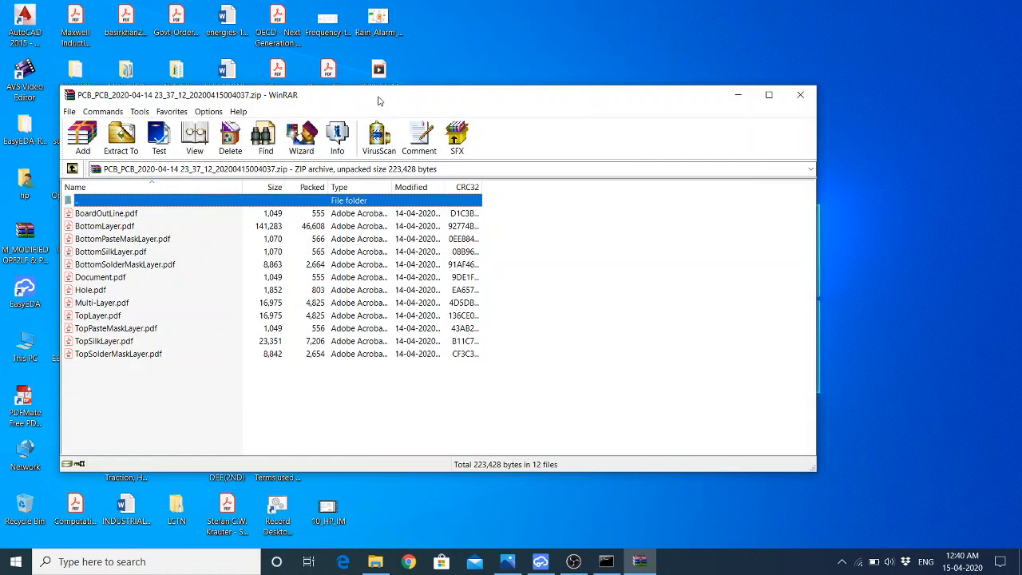
pyautogui.doubleClick(379, 98)
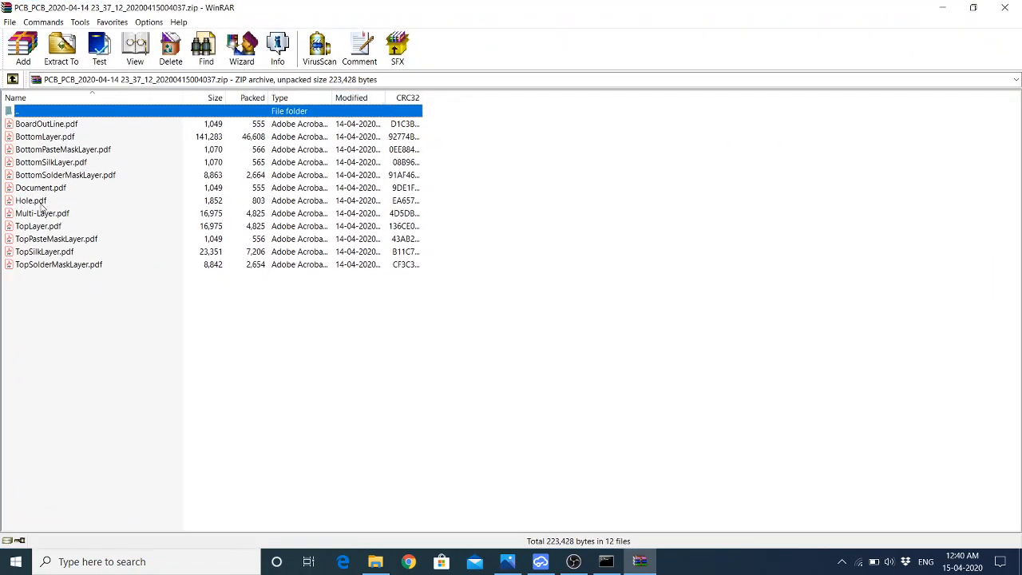
pyautogui.click(28, 203)
pyautogui.doubleClick(28, 203)
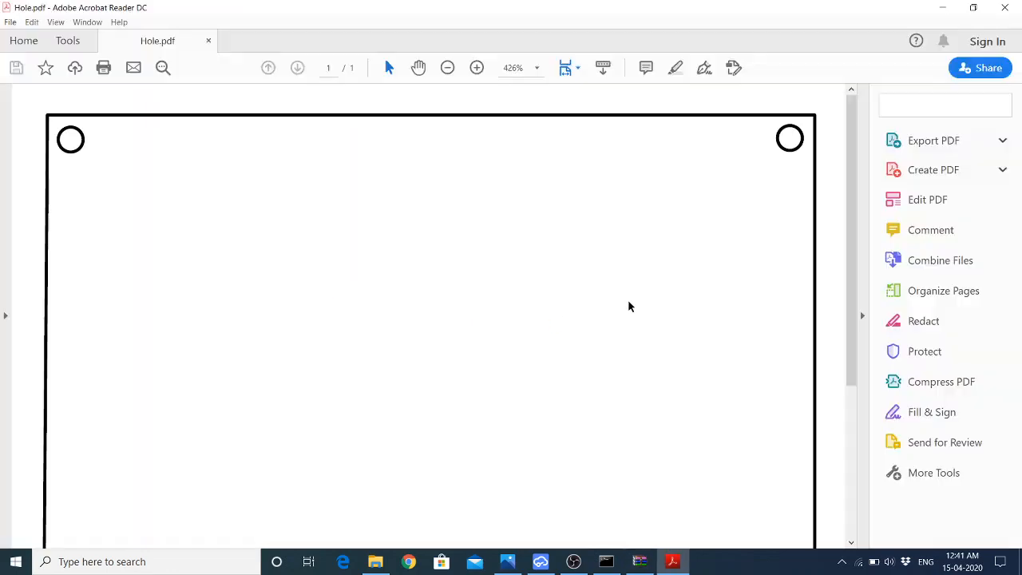
pyautogui.scroll(-5, 317, 264)
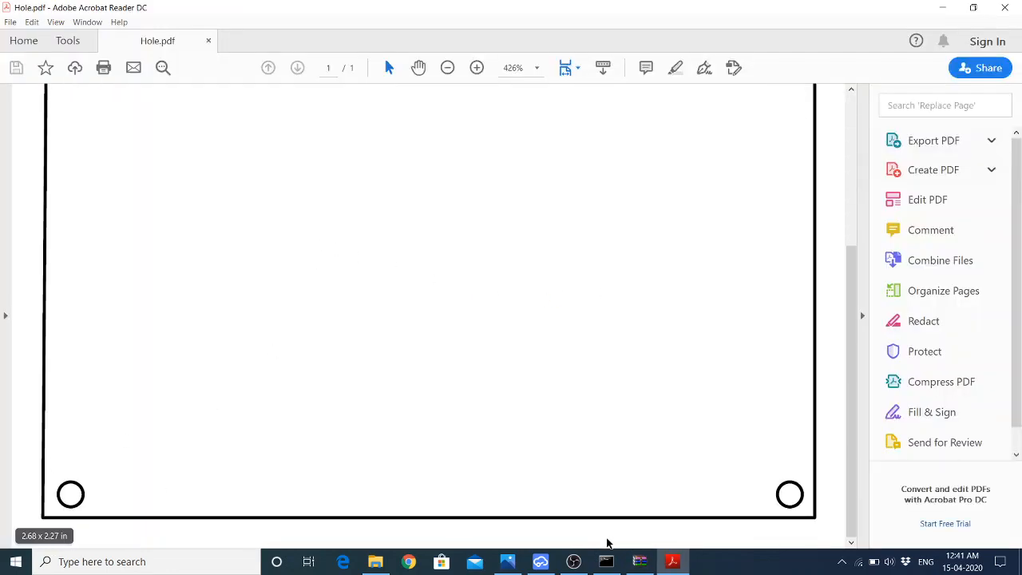
pyautogui.click(1004, 8)
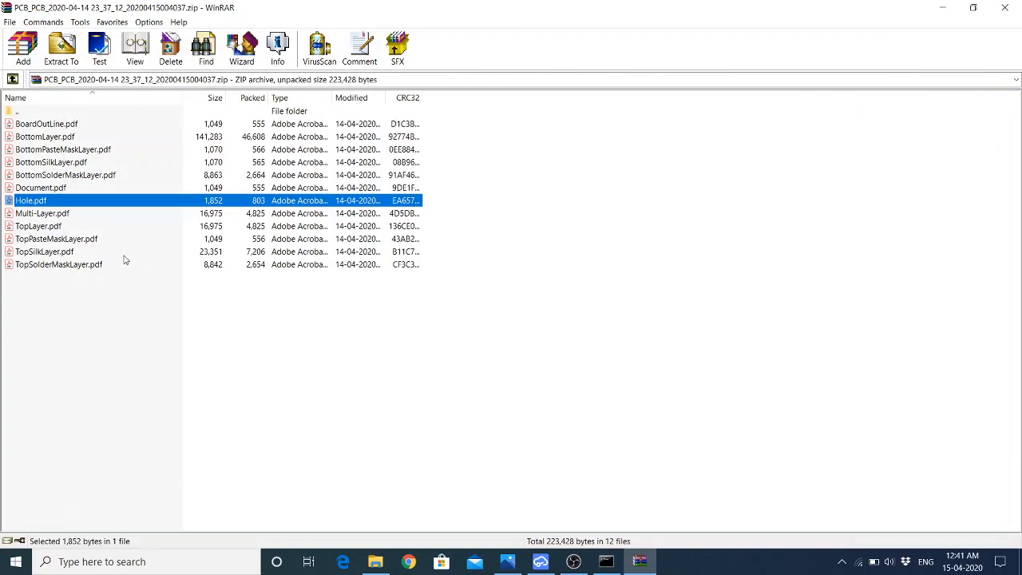
# Open BottomLayer.pdf from the archive, examine the mirrored copper tracks over the whole board, and close it
pyautogui.click(23, 216)
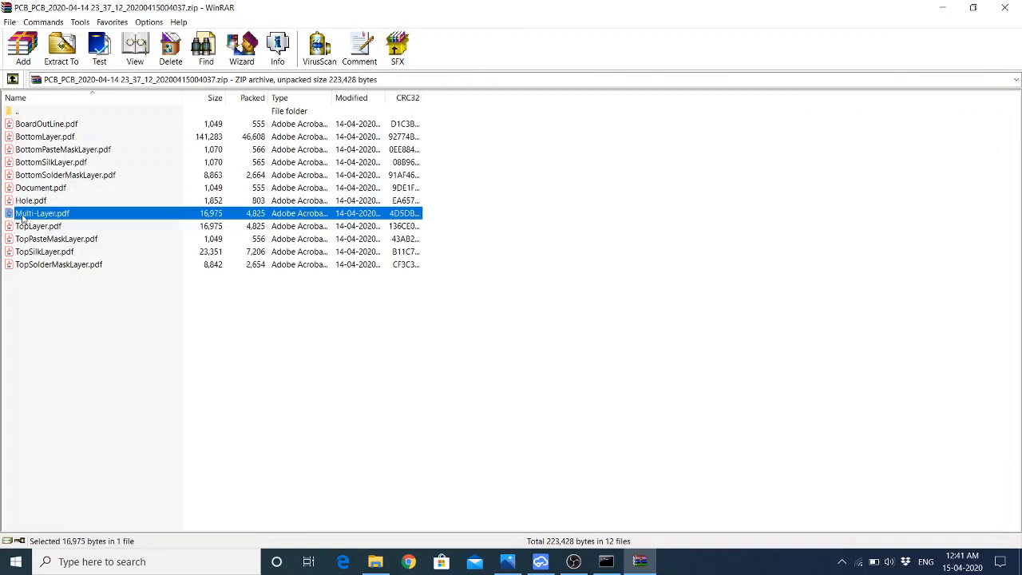
pyautogui.click(45, 140)
pyautogui.doubleClick(40, 137)
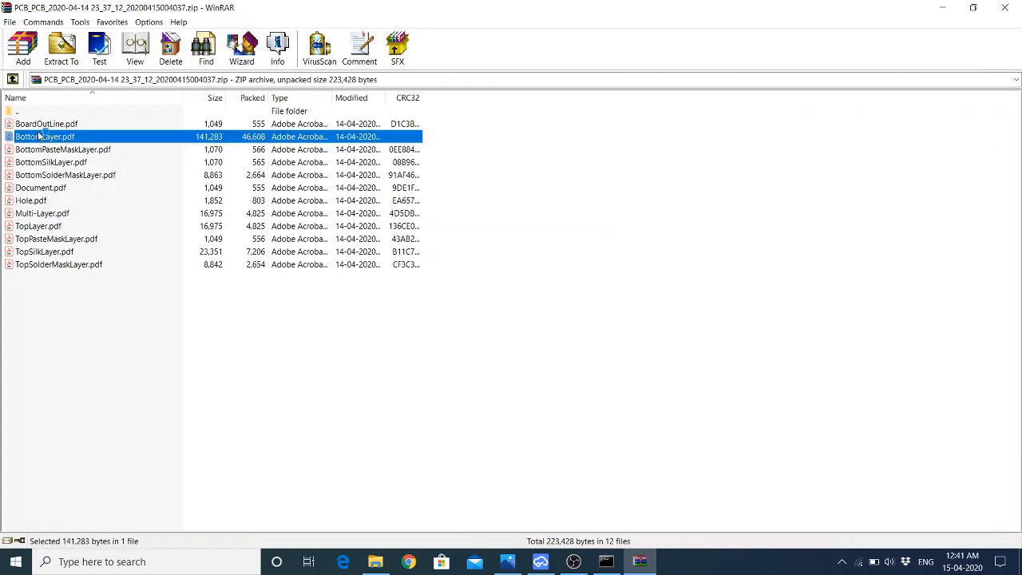
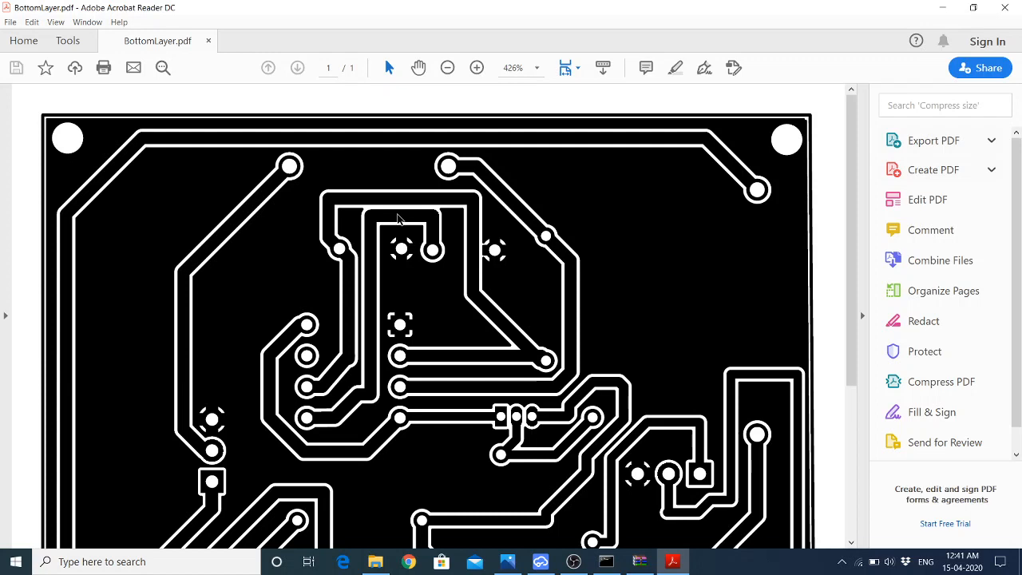
pyautogui.scroll(-3, 383, 352)
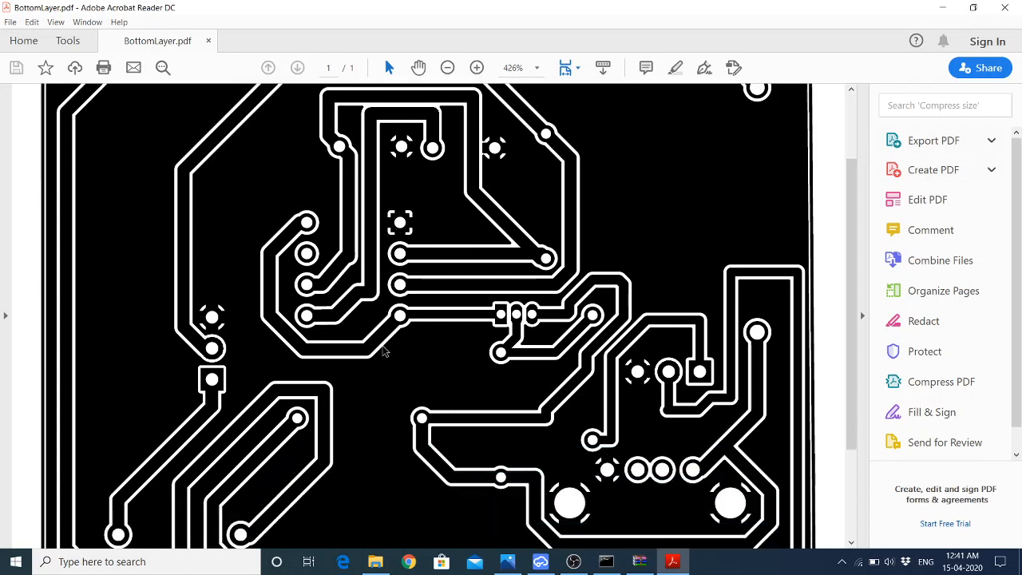
pyautogui.scroll(-4, 383, 351)
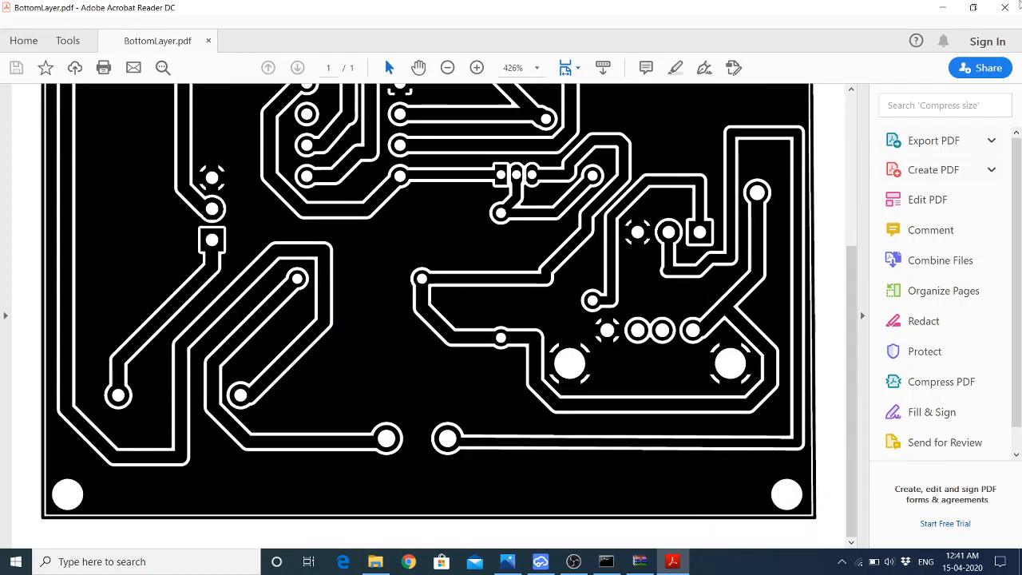
pyautogui.click(1011, 7)
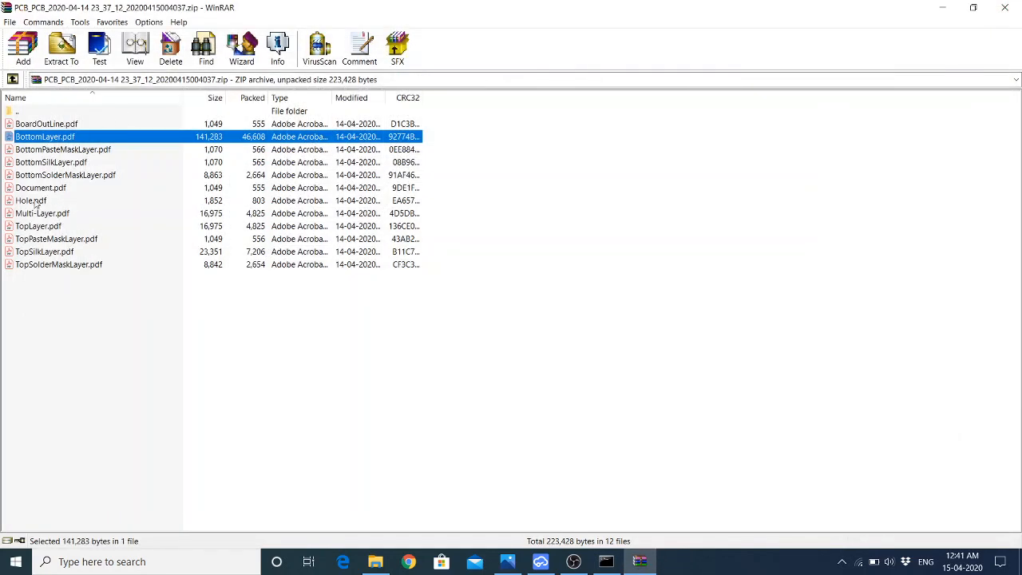
# Open TopLayer.pdf from the archive, check the pads down to the lower board edge, and close it
pyautogui.doubleClick(38, 227)
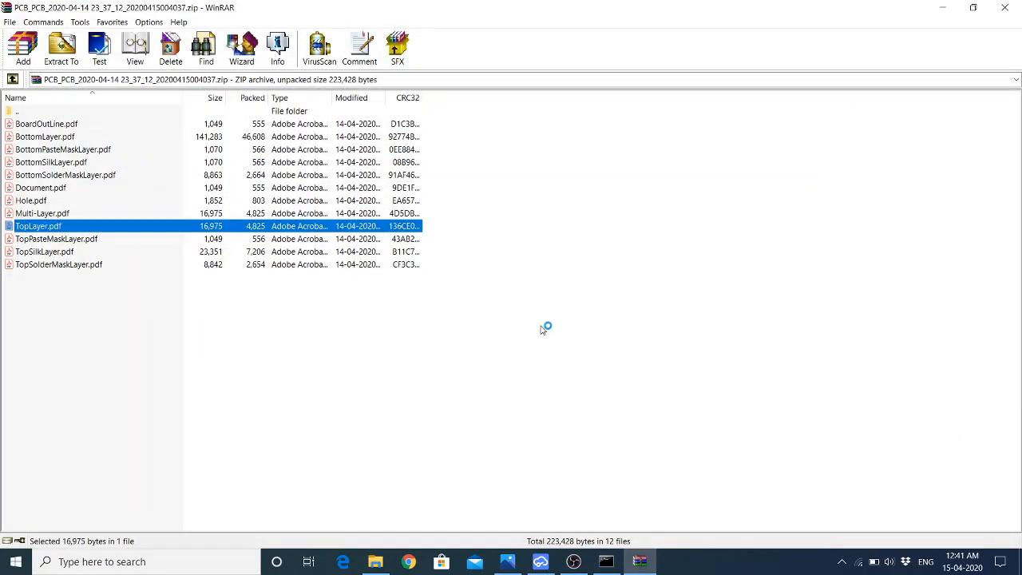
pyautogui.scroll(-6, 427, 347)
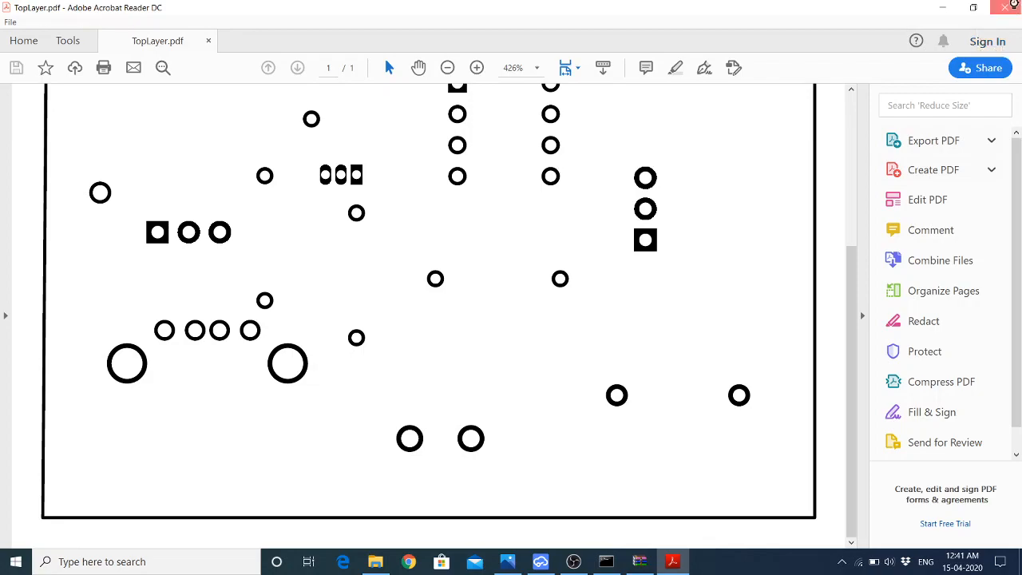
pyautogui.click(1004, 7)
# Return to EasyEDA and shift the horizontal U1_2 track segment above C1 and C2 about 0.5 mm upward toward R2
pyautogui.click(540, 561)
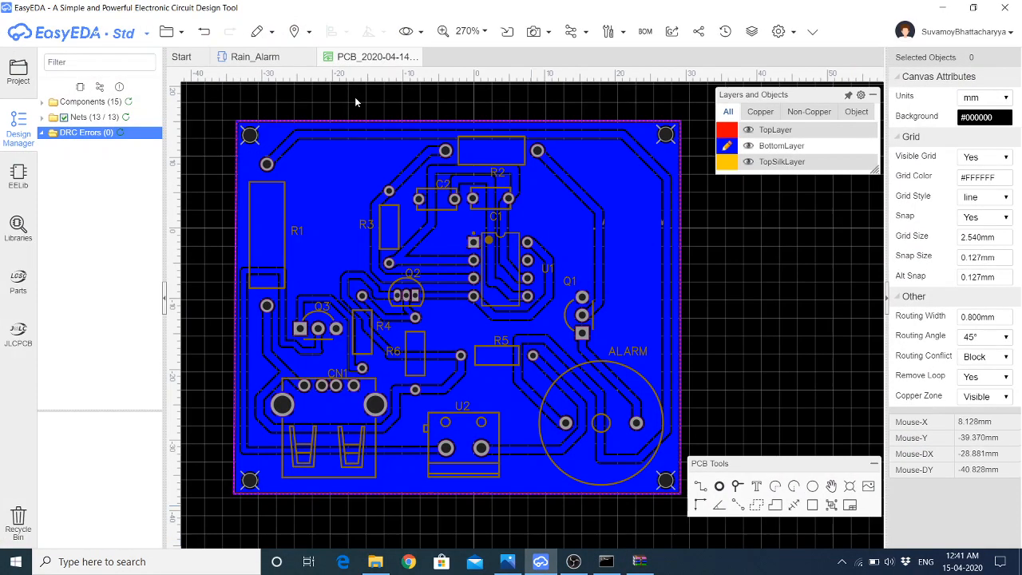
pyautogui.scroll(2, 494, 177)
pyautogui.scroll(4, 494, 177)
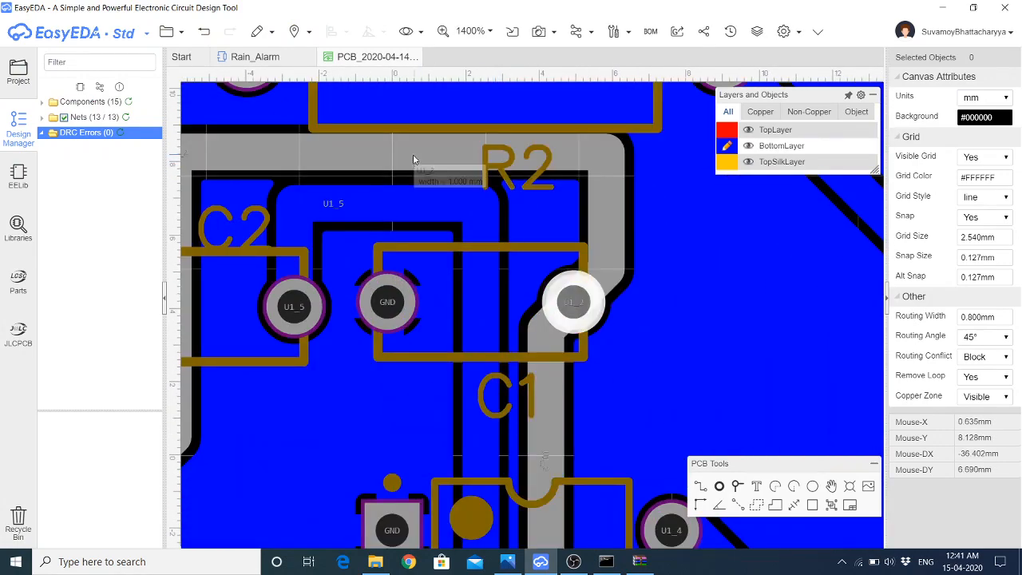
pyautogui.click(391, 158)
pyautogui.moveTo(391, 158); pyautogui.dragTo(392, 141)
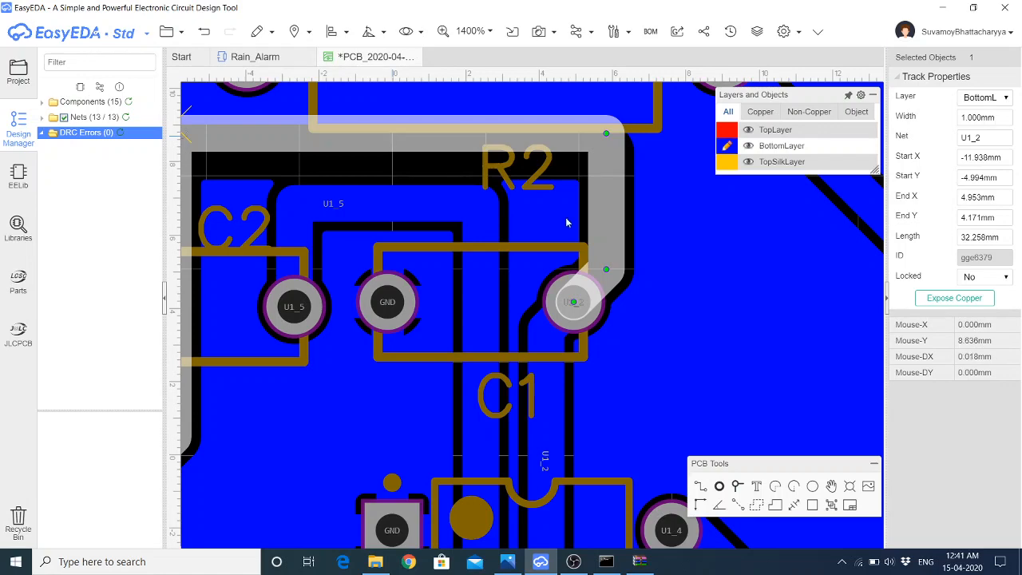
pyautogui.click(717, 281)
pyautogui.scroll(-2, 717, 281)
pyautogui.scroll(-1, 715, 299)
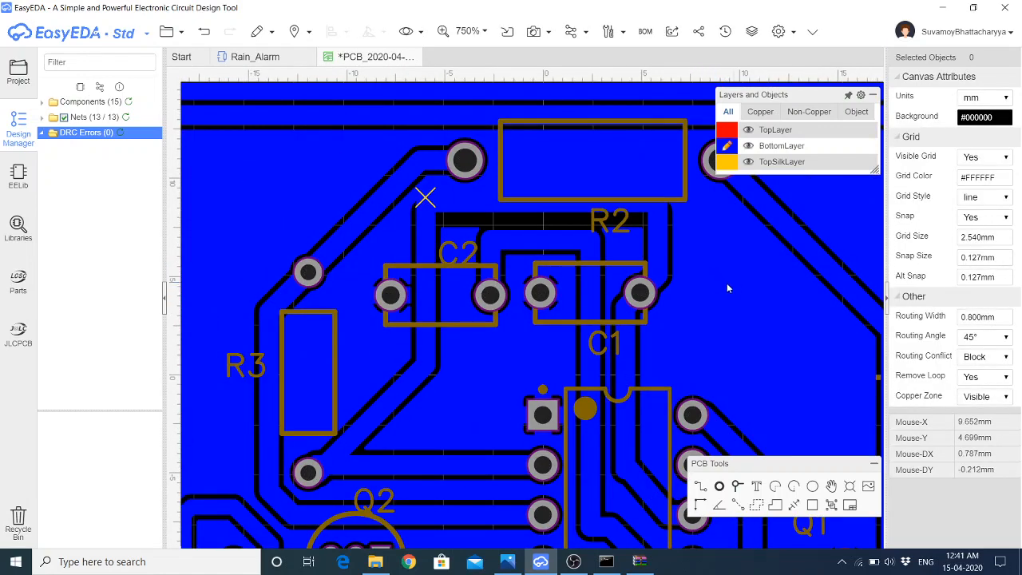
# Move the diagonal U1_3 track between R3 and R2 slightly outward and rebuild the copper area around the moved tracks
pyautogui.click(397, 193)
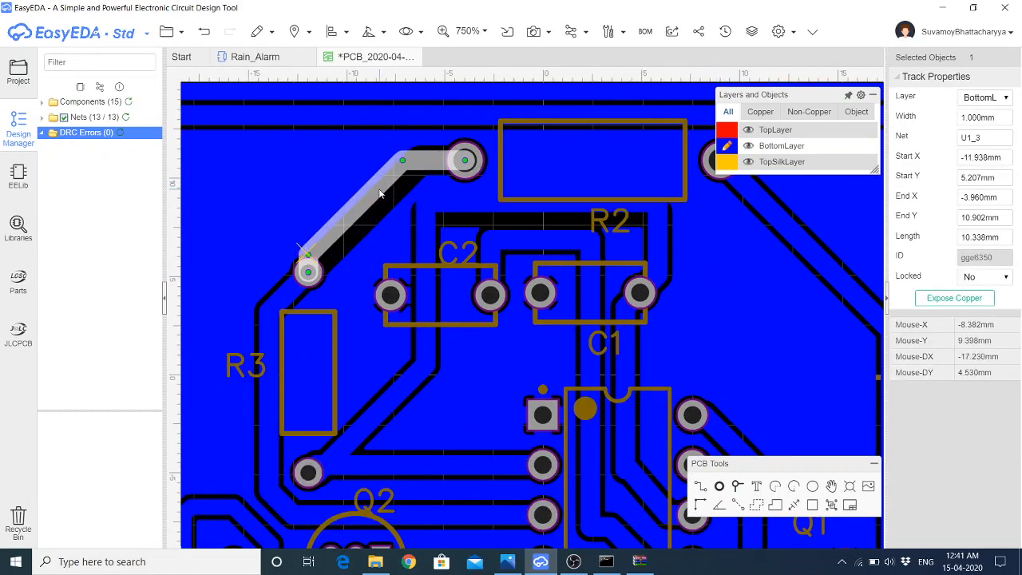
pyautogui.click(255, 170)
pyautogui.rightClick(252, 166)
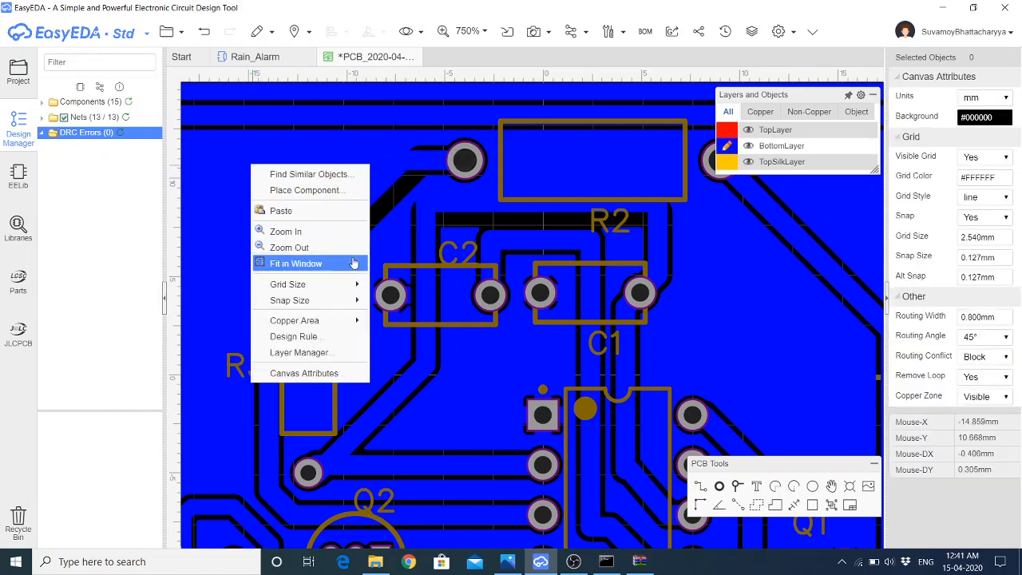
pyautogui.moveTo(319, 320)
pyautogui.click(407, 323)
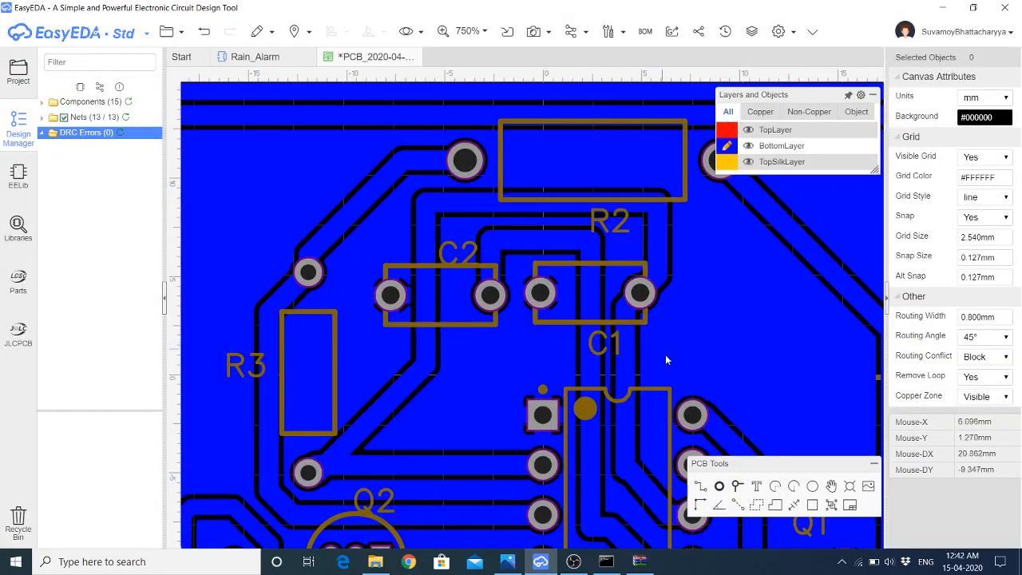
pyautogui.click(784, 322)
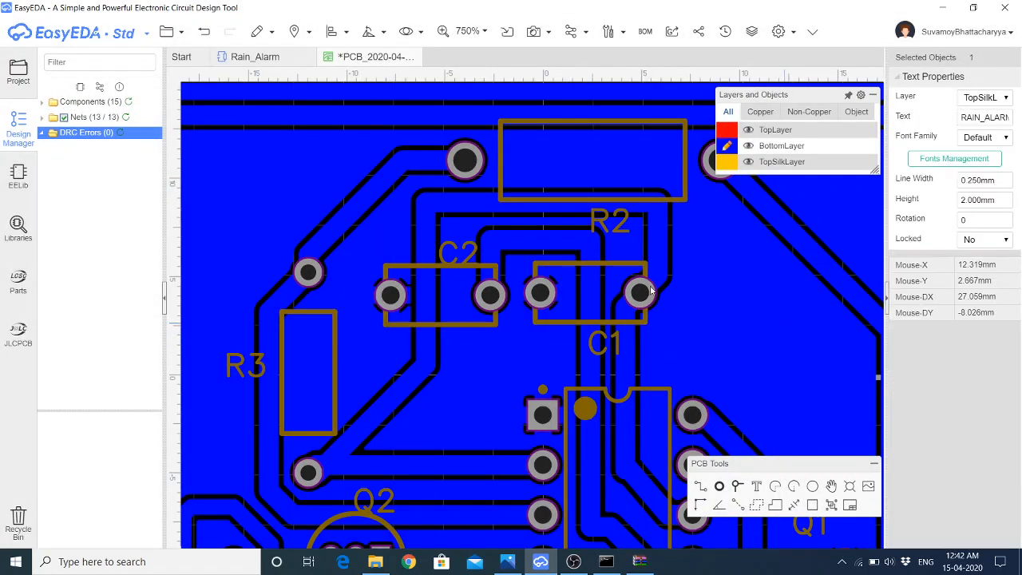
# Save the PCB and export its separated layers as 1:1 black-on-white PDFs to the Desktop under the suggested file name
pyautogui.click(168, 31)
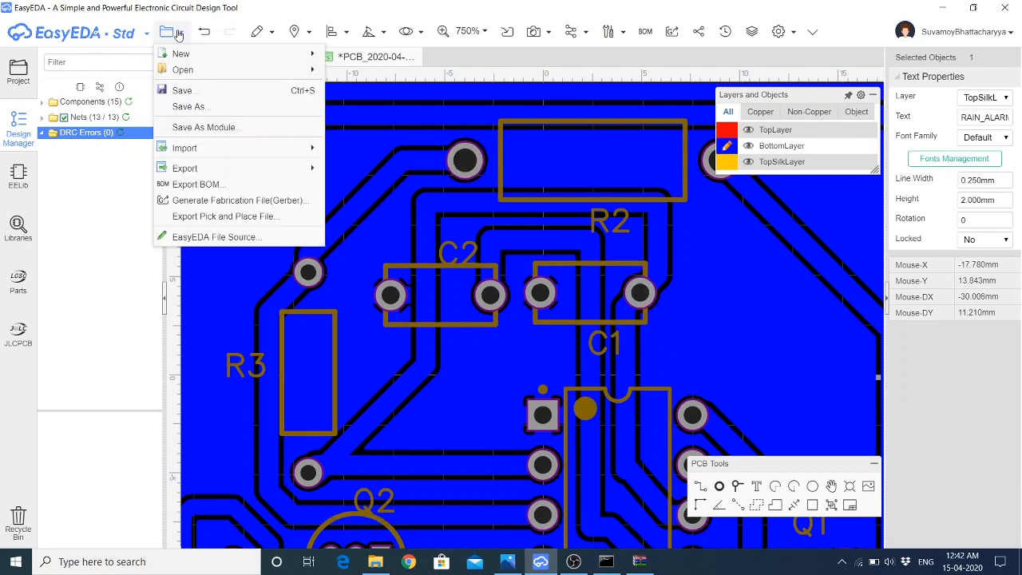
pyautogui.click(197, 95)
pyautogui.click(183, 32)
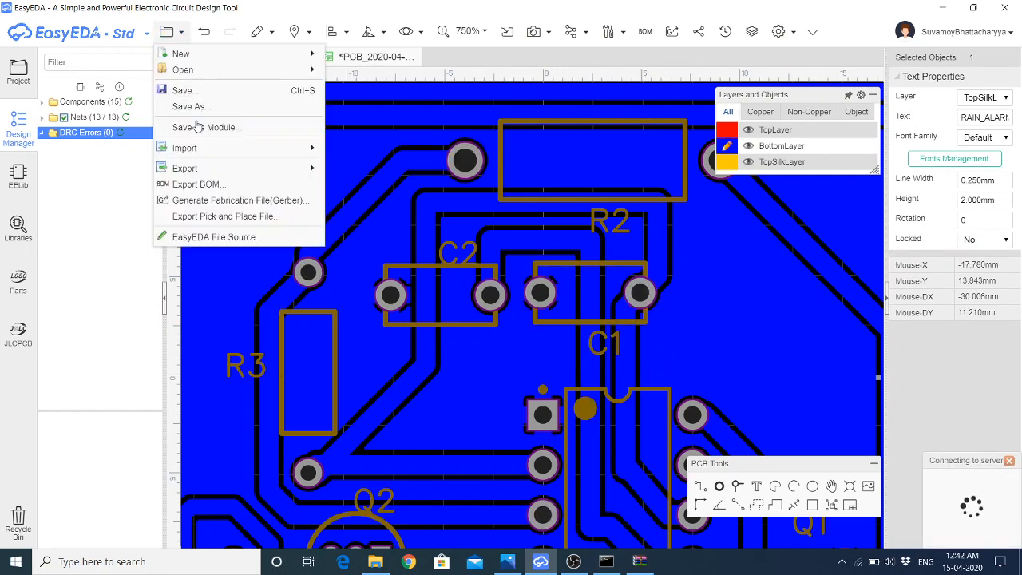
pyautogui.moveTo(208, 168)
pyautogui.click(349, 169)
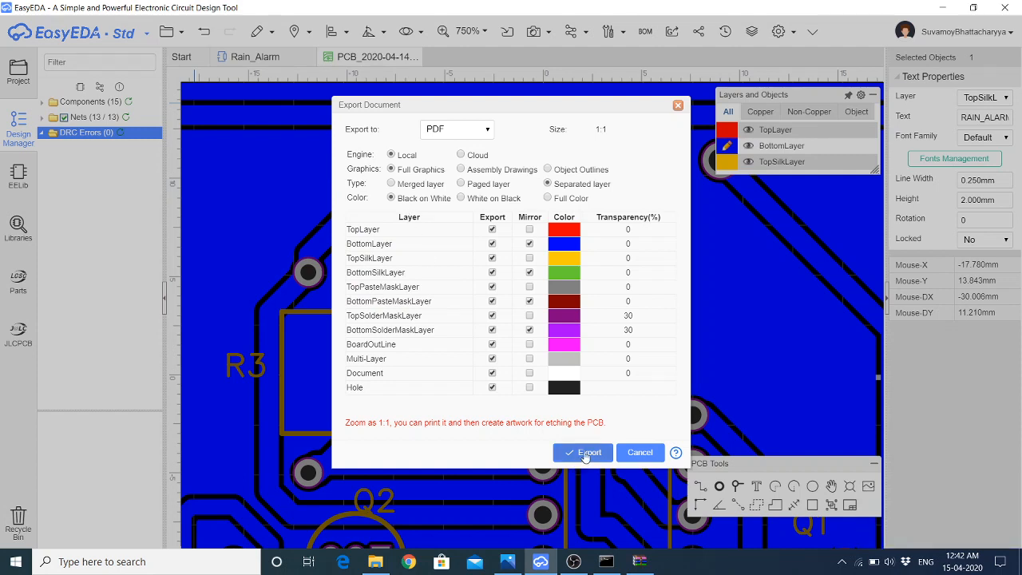
pyautogui.click(586, 453)
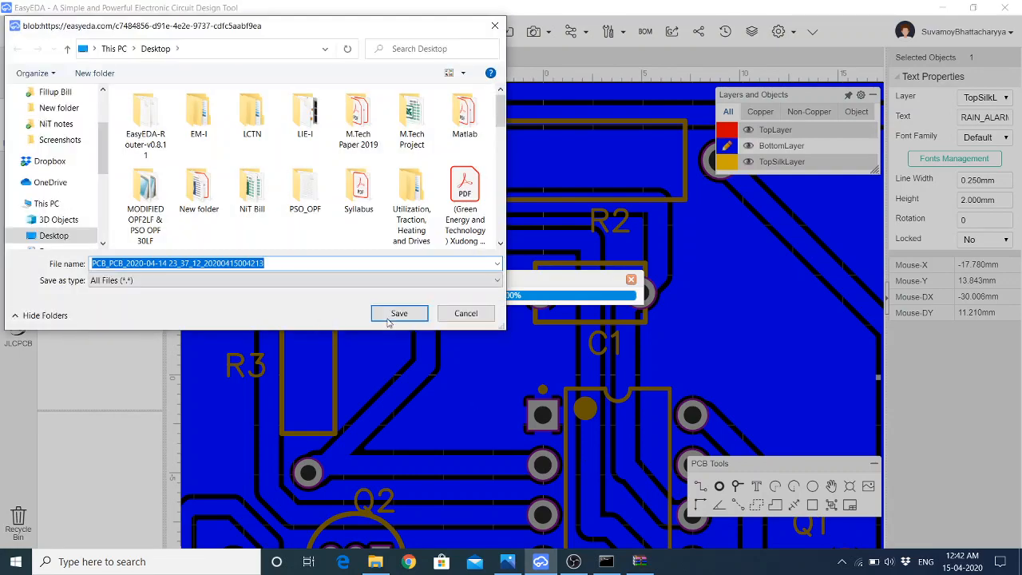
pyautogui.click(389, 319)
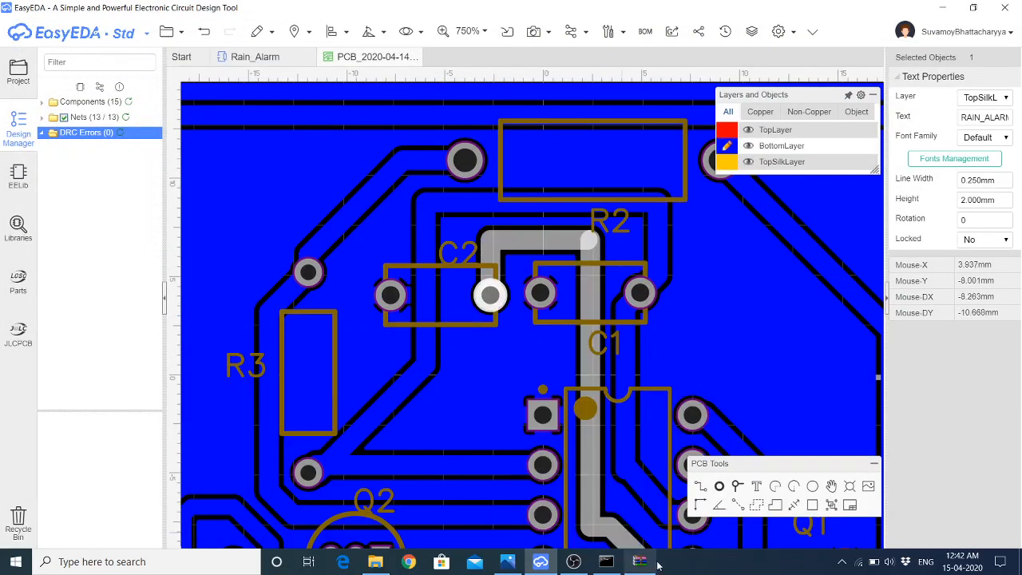
# Open BottomLayer.pdf from the earlier layer archive, inspect its tracks down to the lower board edge, and close the PDF and archive
pyautogui.click(651, 563)
pyautogui.click(200, 344)
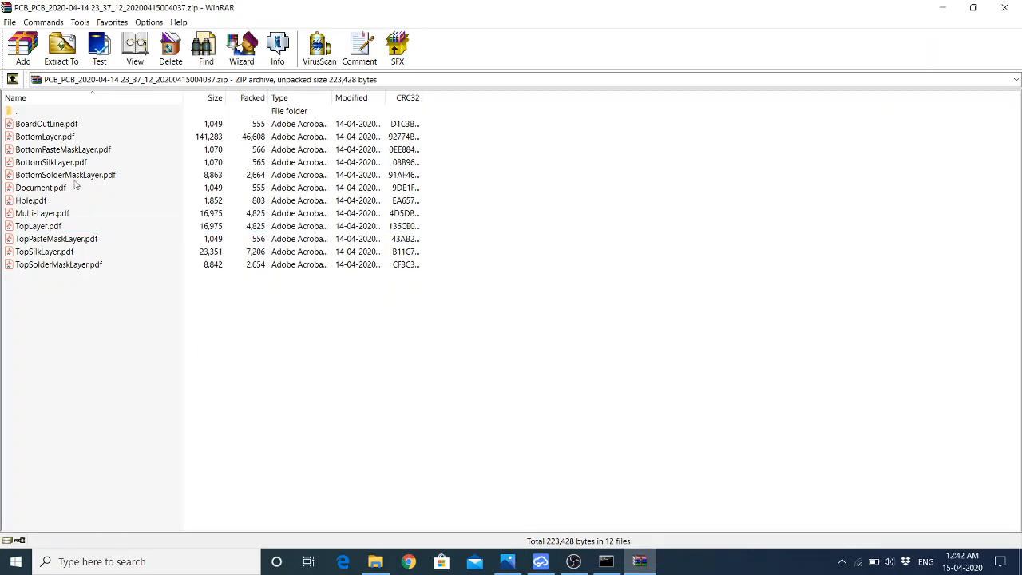
pyautogui.doubleClick(67, 138)
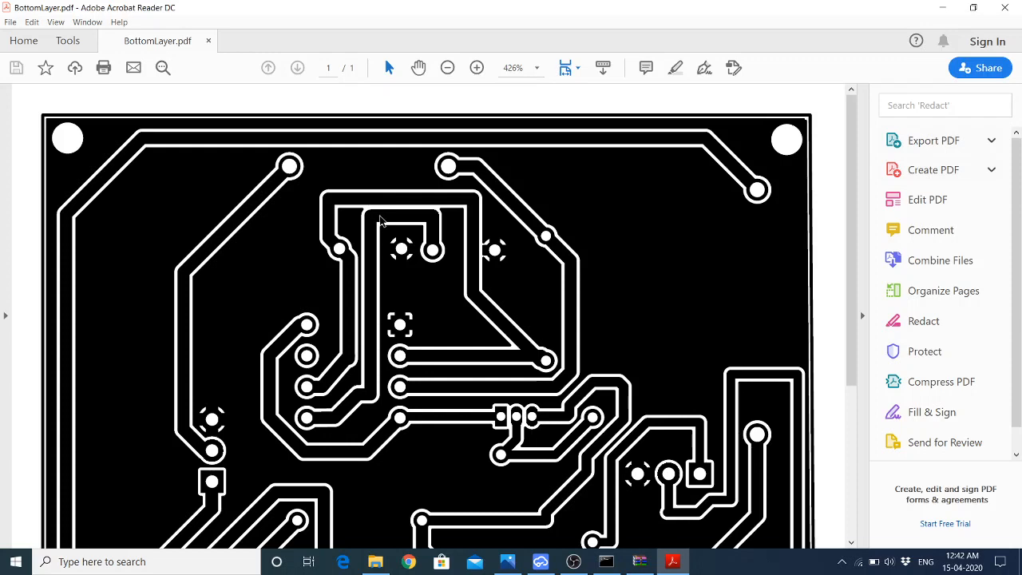
pyautogui.scroll(-5, 354, 263)
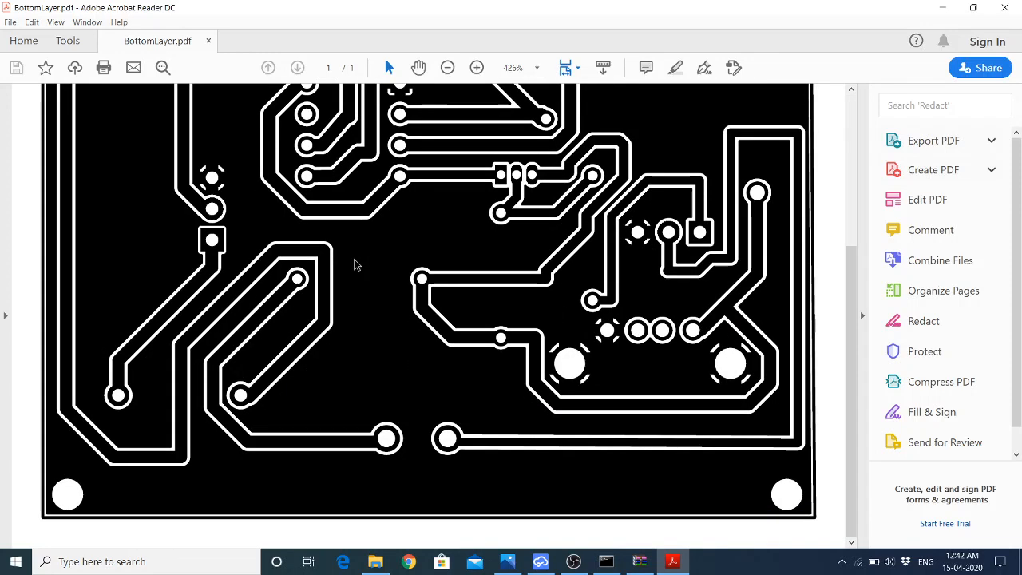
pyautogui.scroll(2, 356, 265)
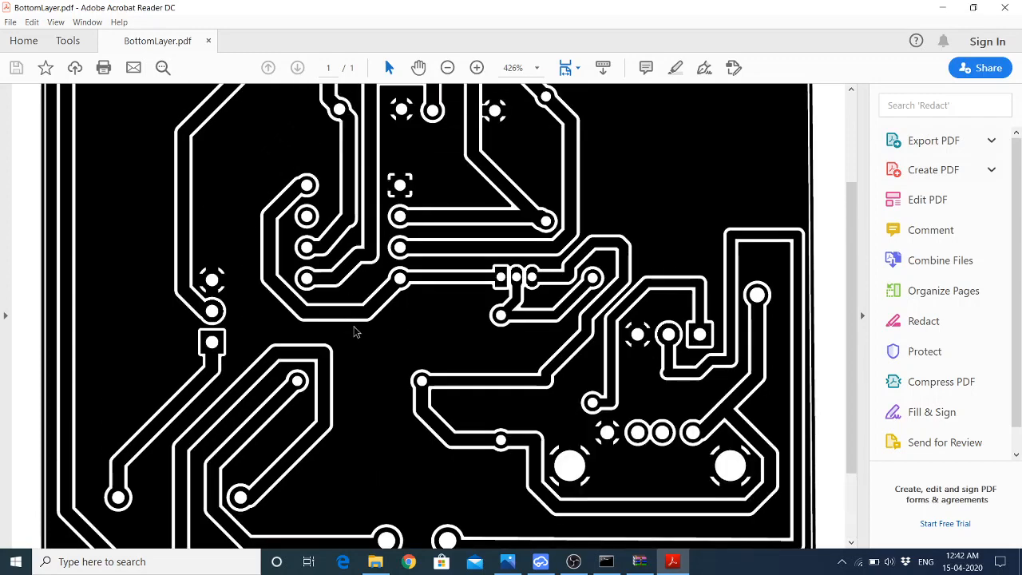
pyautogui.click(1003, 7)
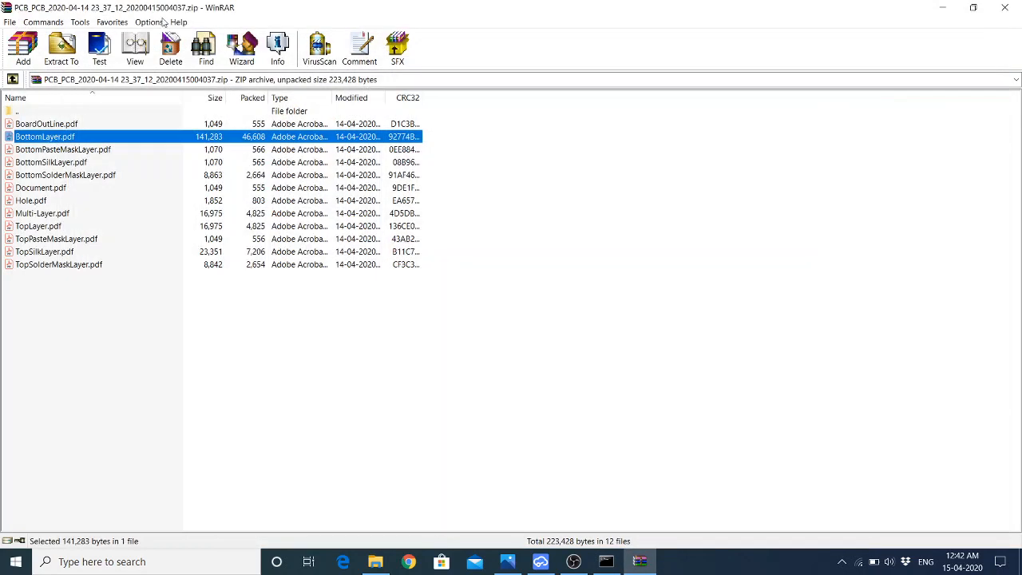
pyautogui.click(344, 389)
pyautogui.click(1003, 7)
pyautogui.click(1021, 563)
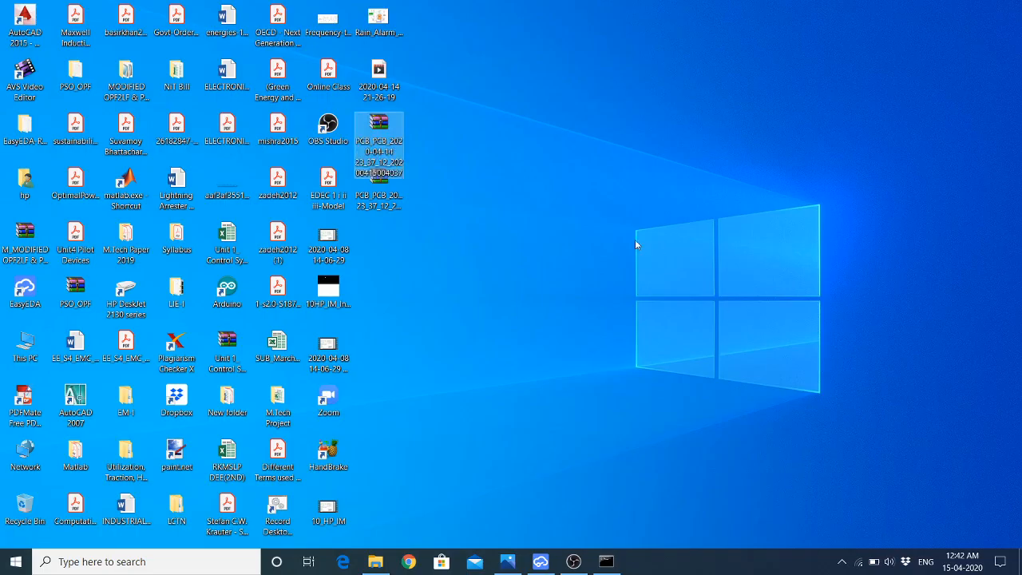
# Open BottomLayer.pdf from the newly exported archive on the Desktop, check the track spacing around the shifted tracks, and close it
pyautogui.doubleClick(375, 192)
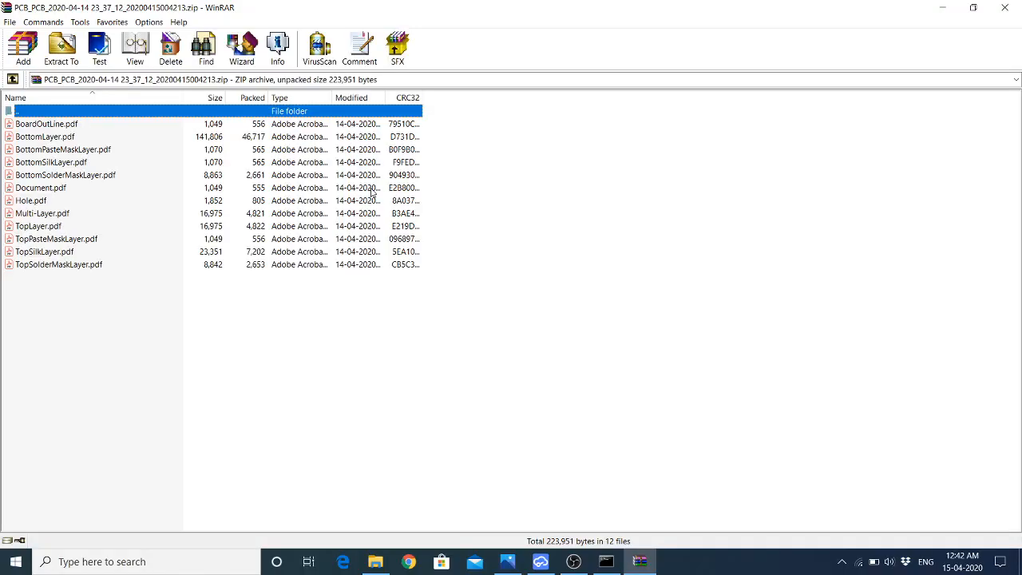
pyautogui.click(45, 136)
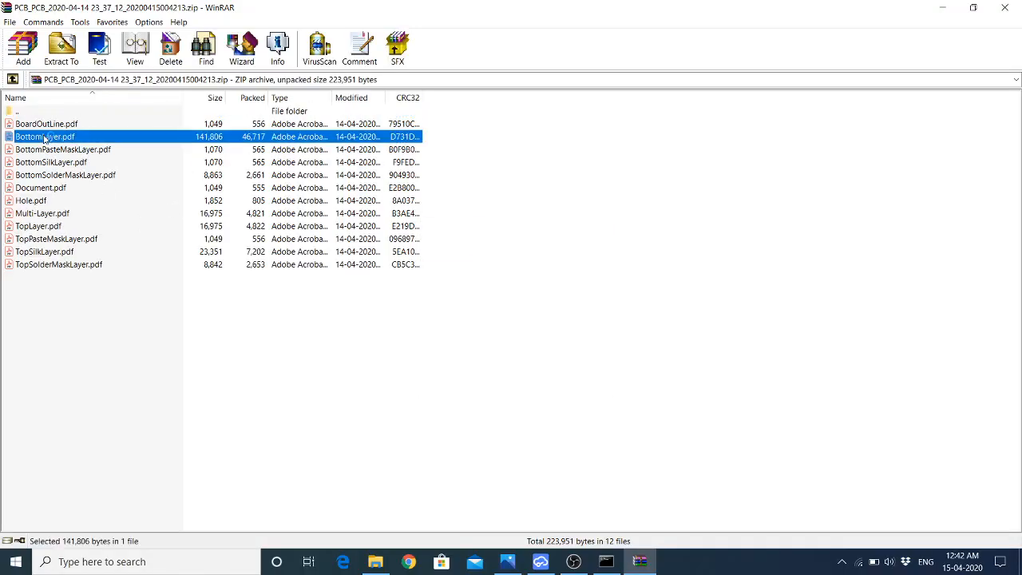
pyautogui.doubleClick(44, 136)
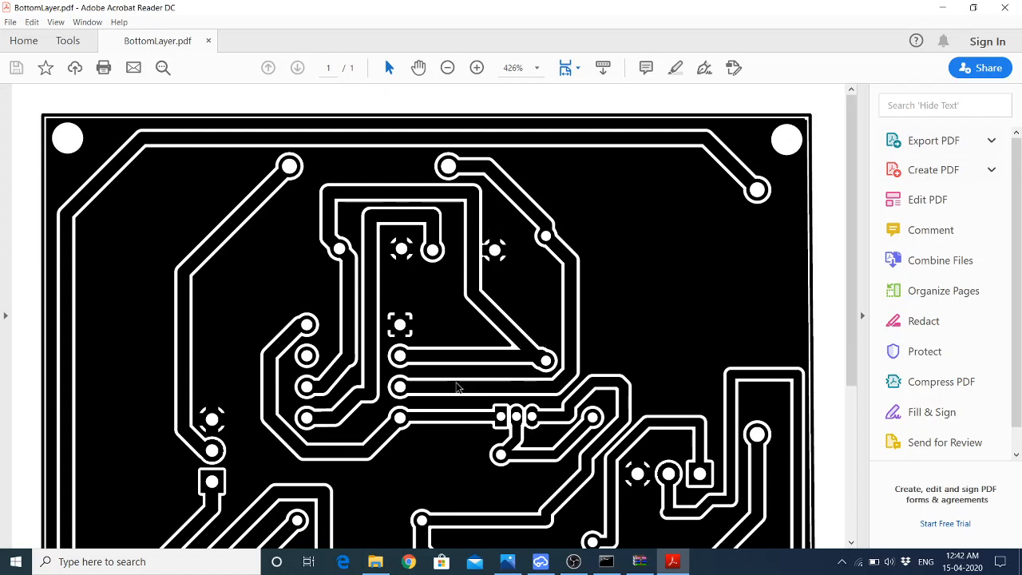
pyautogui.click(1004, 8)
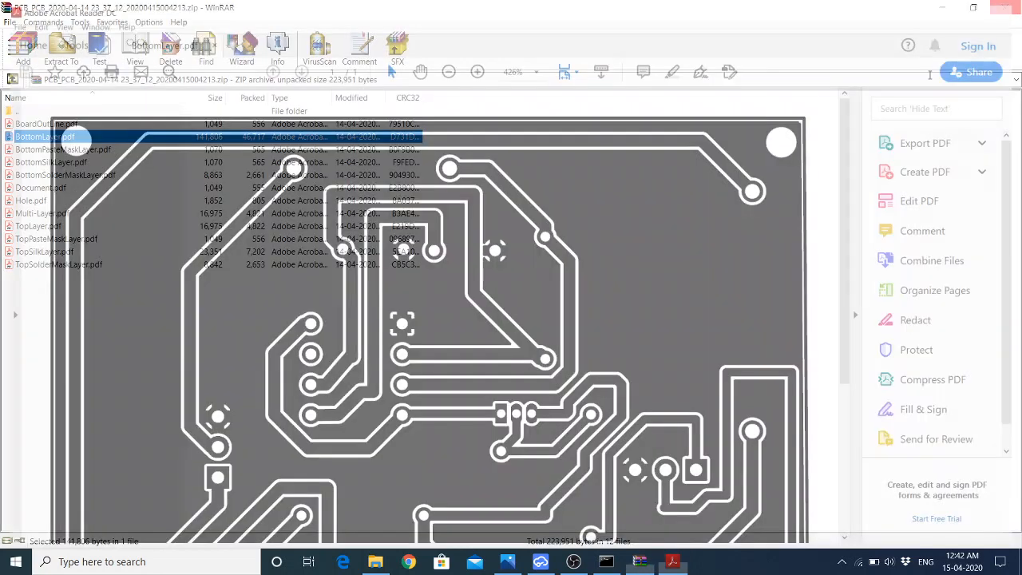
# Return to EasyEDA and compare the whole board with TopLayer active and with BottomLayer active
pyautogui.click(541, 561)
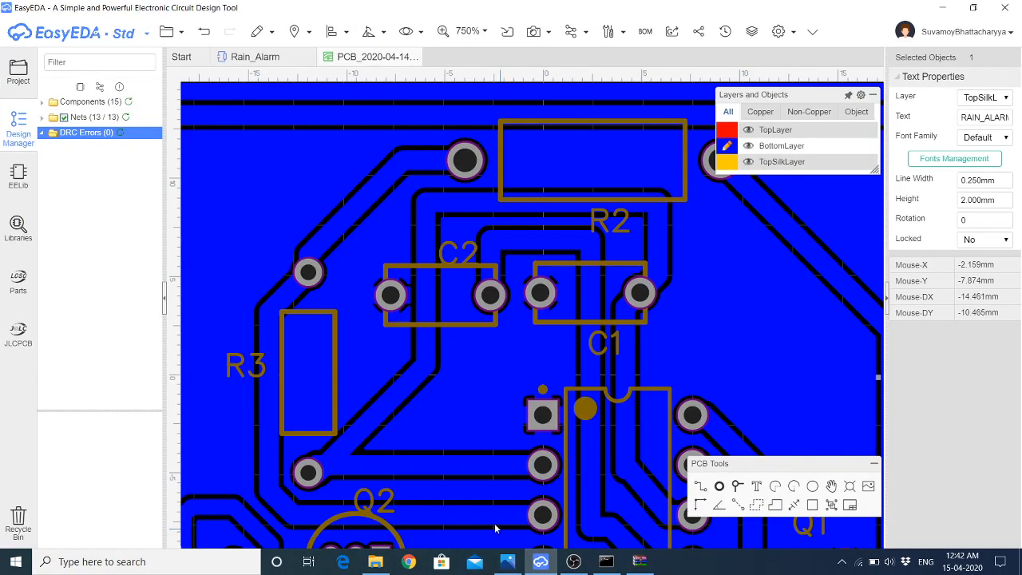
pyautogui.scroll(-6, 348, 289)
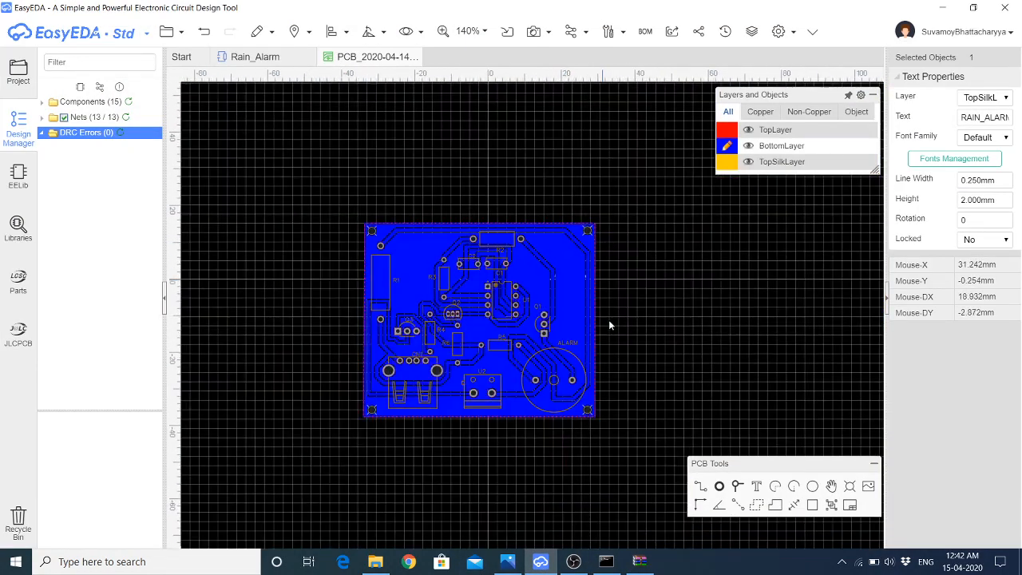
pyautogui.scroll(1, 607, 323)
pyautogui.click(727, 130)
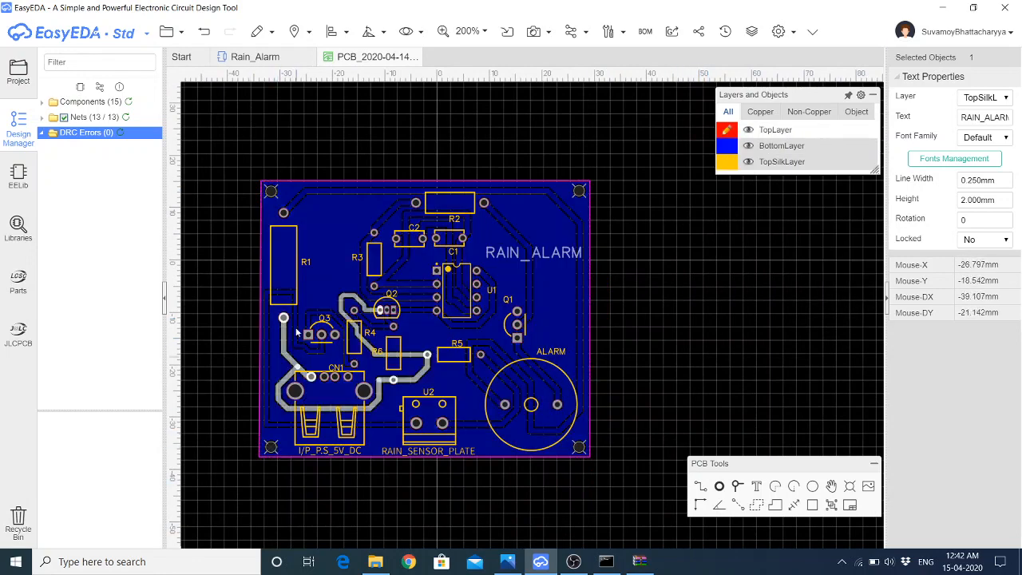
pyautogui.click(286, 114)
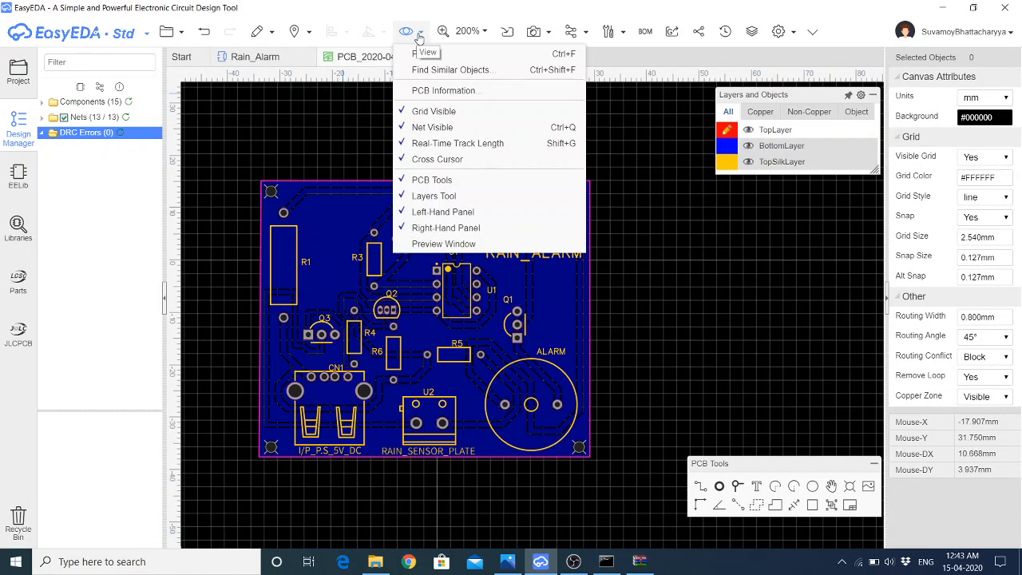
pyautogui.click(585, 35)
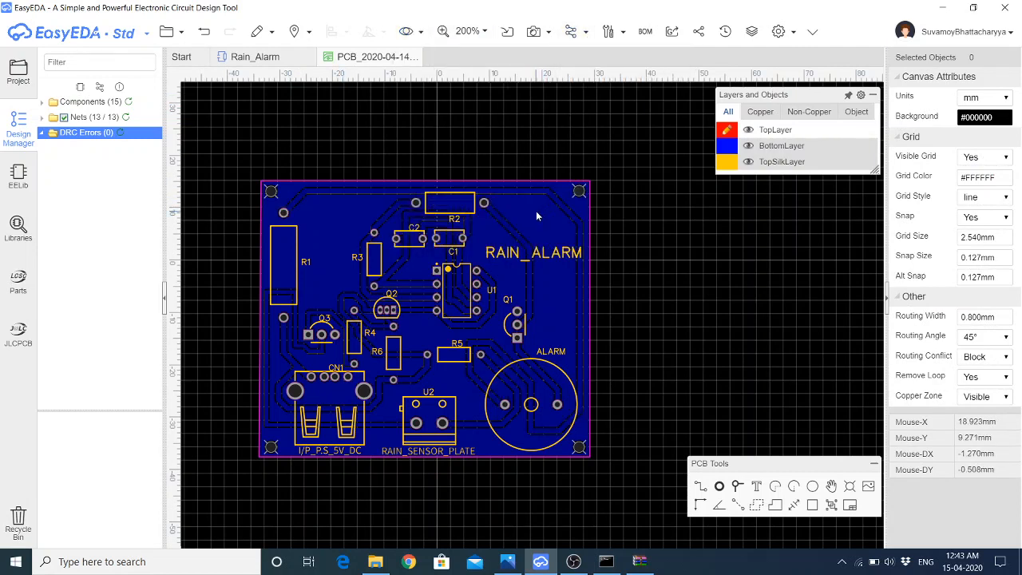
pyautogui.click(726, 149)
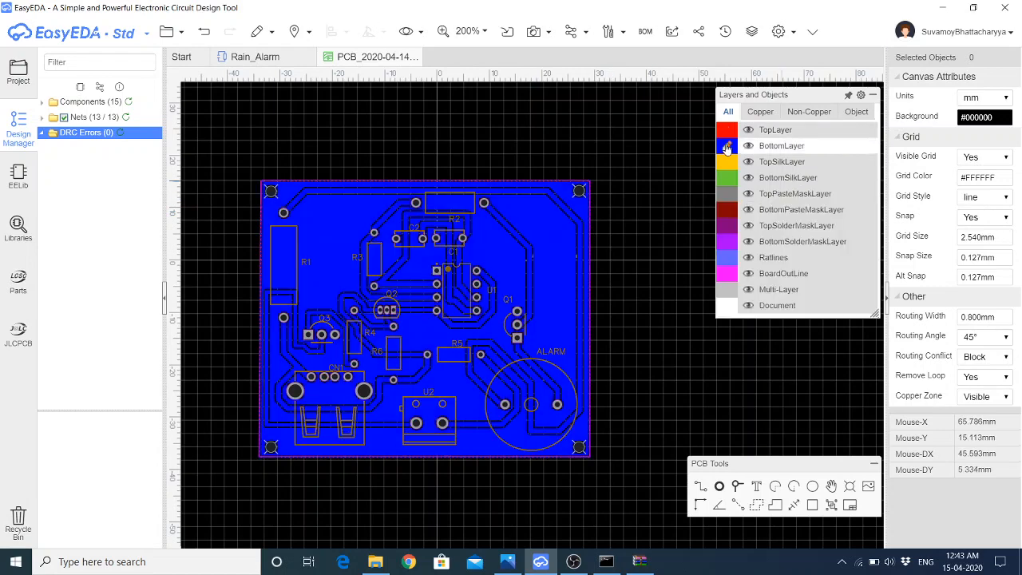
# Swap the copper layer colours in the layer manager, setting BottomLayer to #FF0000 and TopLayer to #0000FF
pyautogui.click(771, 114)
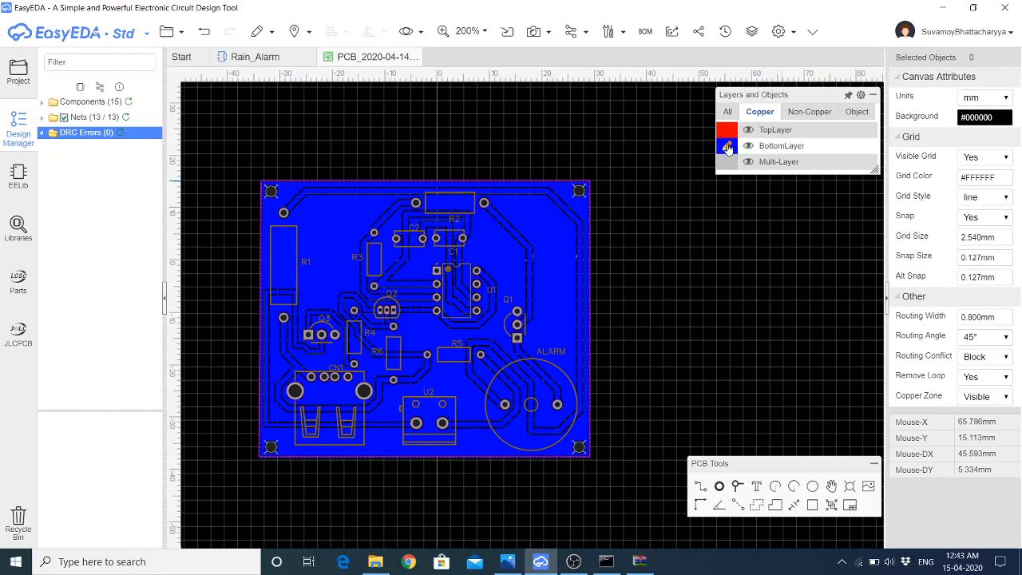
pyautogui.moveTo(859, 95); pyautogui.dragTo(859, 97)
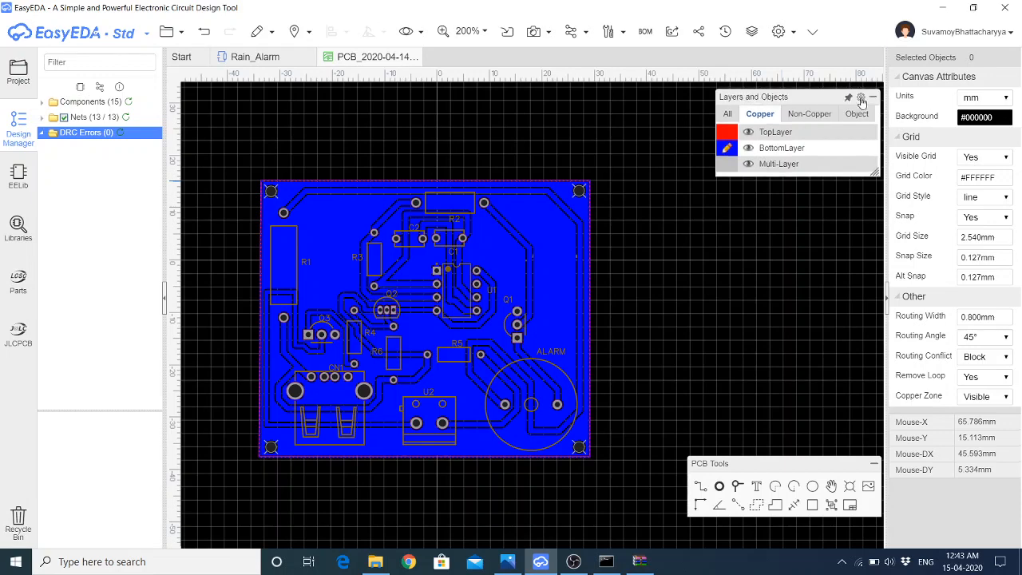
pyautogui.click(861, 97)
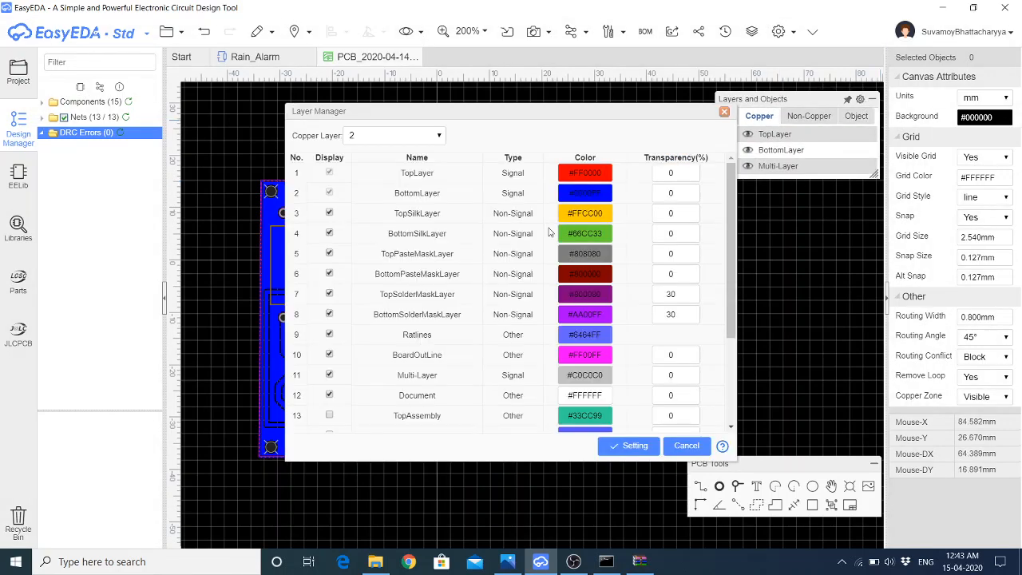
pyautogui.click(587, 194)
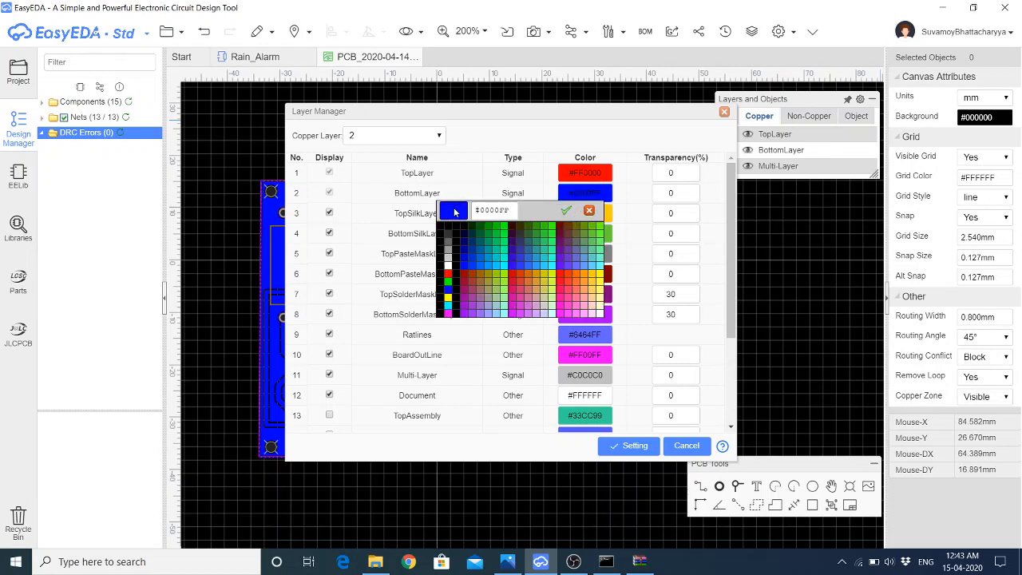
pyautogui.click(451, 274)
pyautogui.click(563, 191)
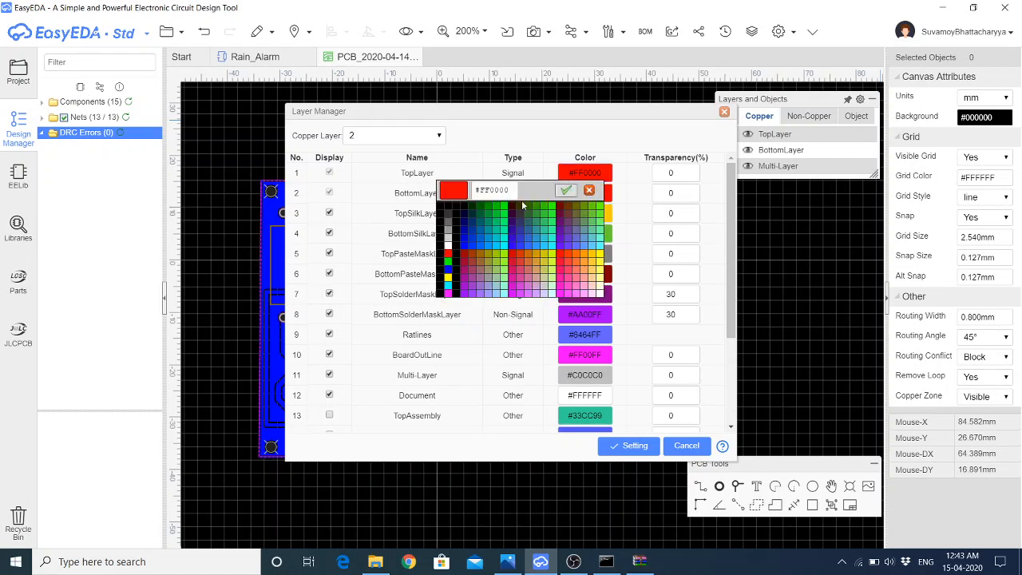
pyautogui.click(448, 270)
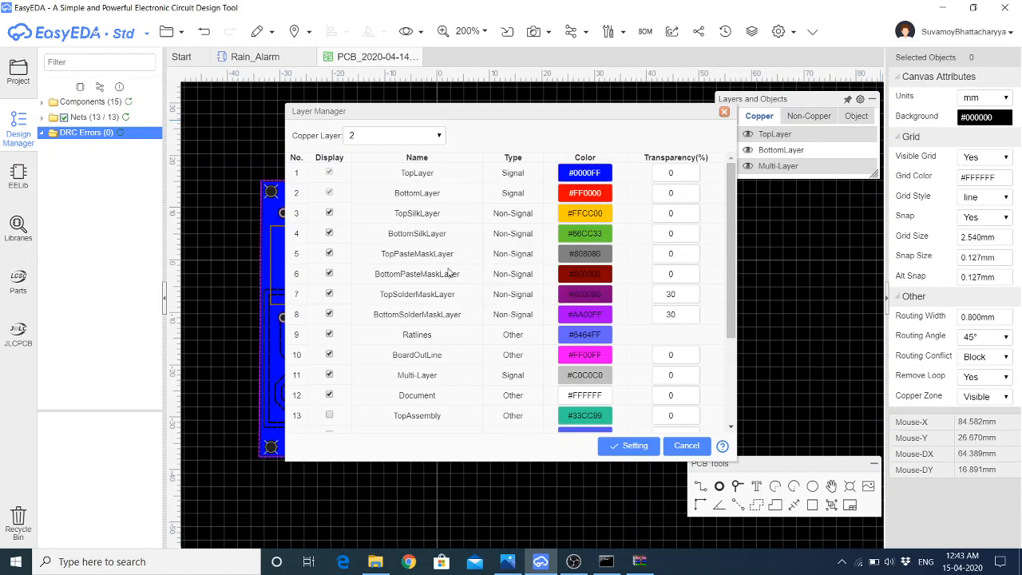
pyautogui.click(634, 445)
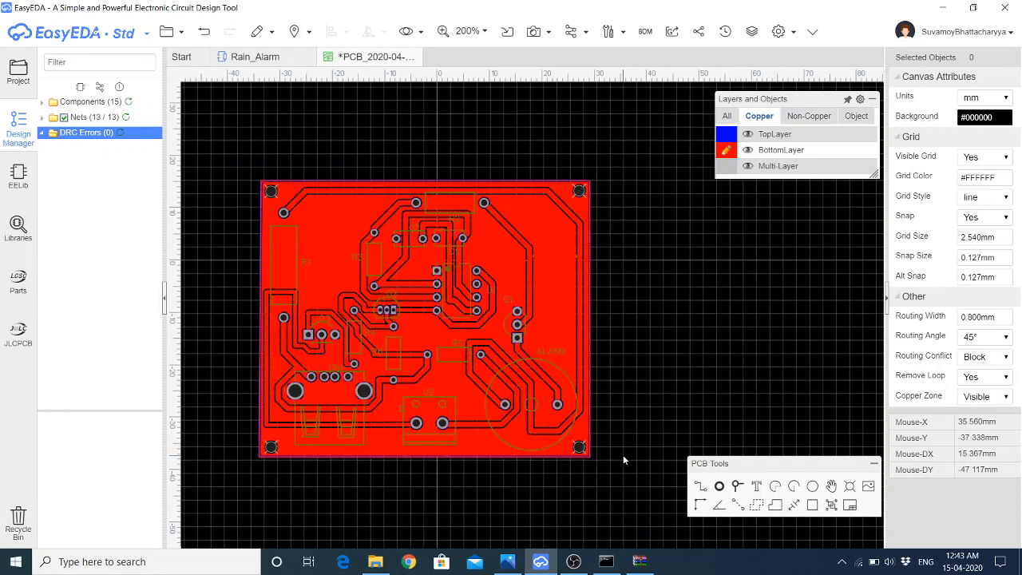
# Alternate the active layer between TopLayer and BottomLayer to check the swapped colours, ending on BottomLayer
pyautogui.click(553, 252)
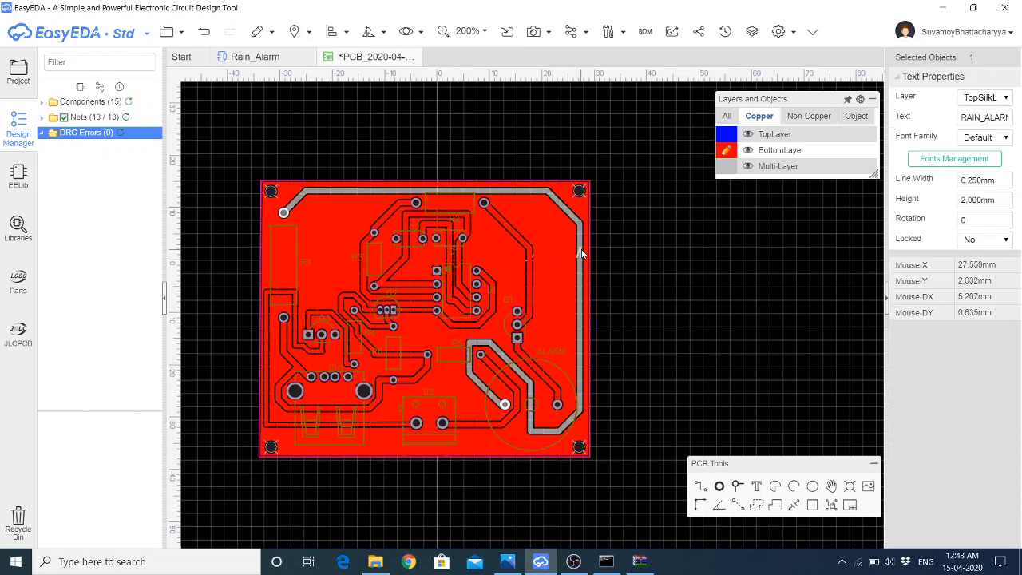
pyautogui.click(725, 138)
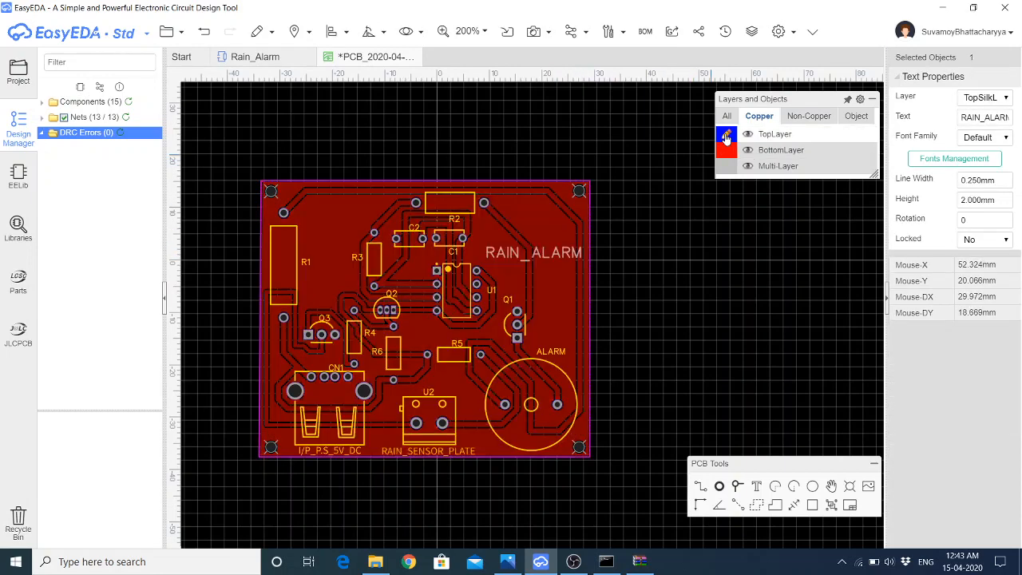
pyautogui.click(727, 151)
pyautogui.click(725, 139)
pyautogui.click(727, 149)
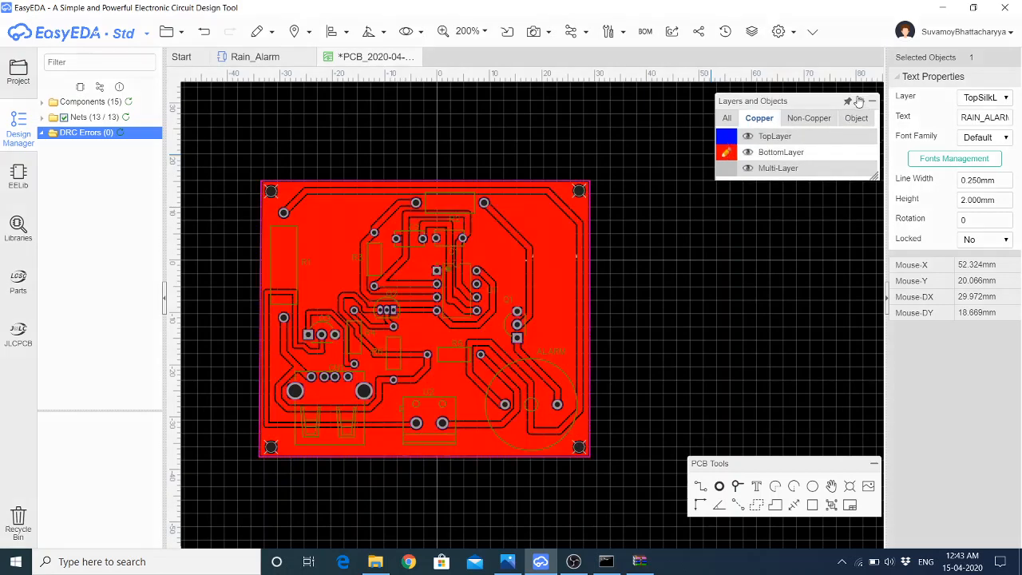
# Try to restore the layer colours in the layer manager, with #FF0000 for TopLayer and #0000FF for BottomLayer
pyautogui.click(859, 98)
pyautogui.click(585, 172)
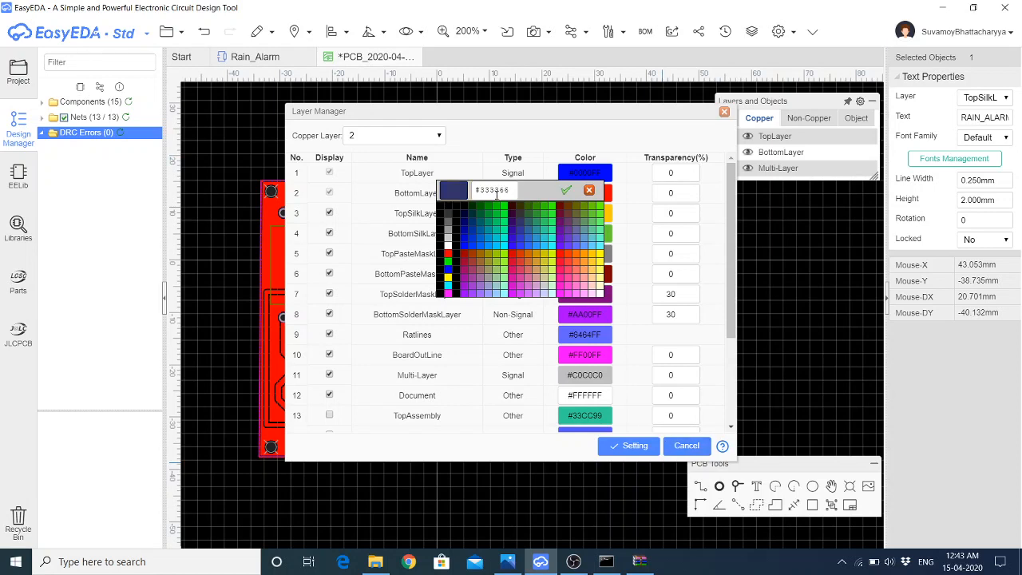
pyautogui.click(449, 254)
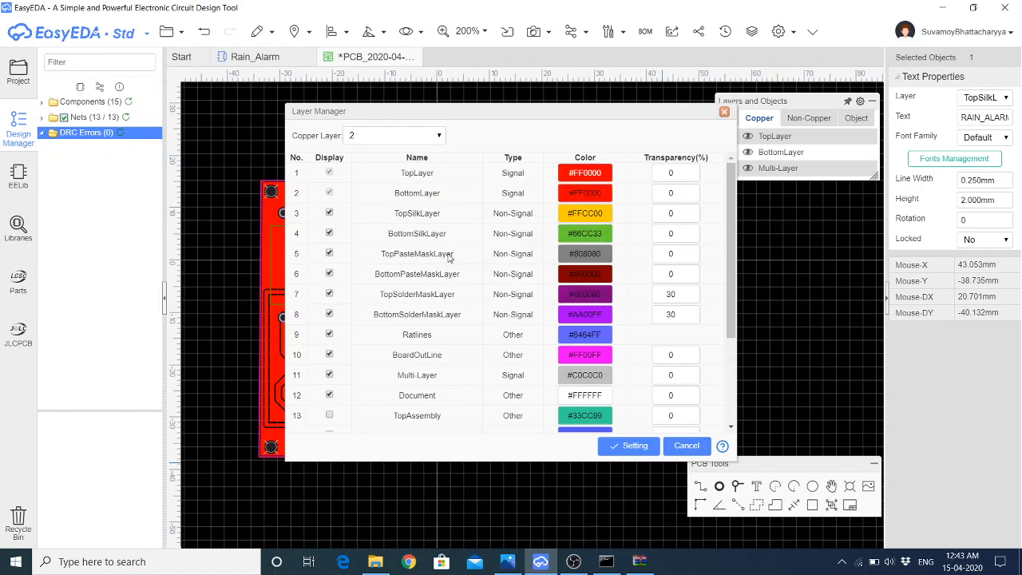
pyautogui.click(576, 189)
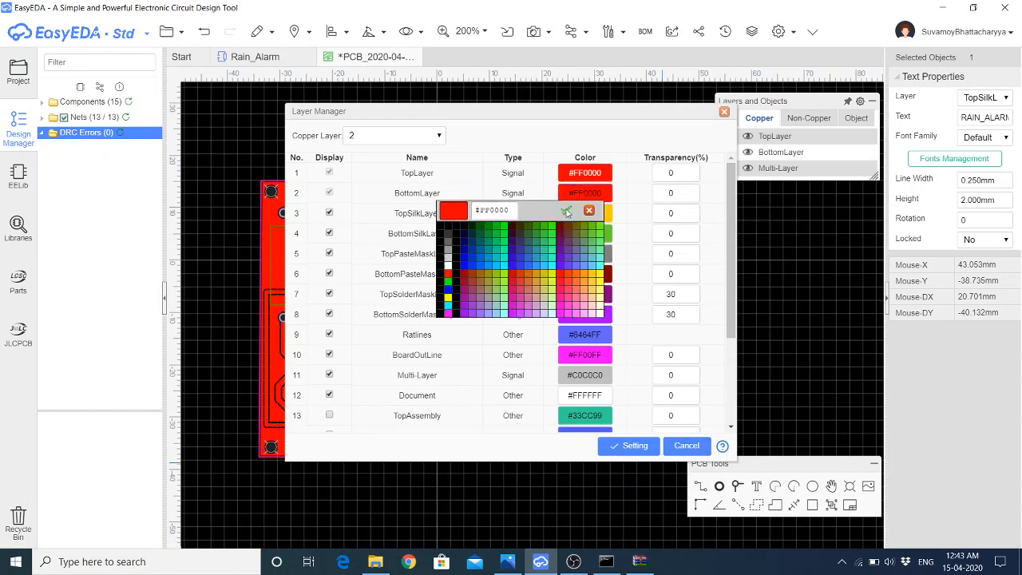
pyautogui.click(448, 295)
# Try to set the board's copper layer count to 1, and leave the layer manager without applying anything
pyautogui.click(376, 137)
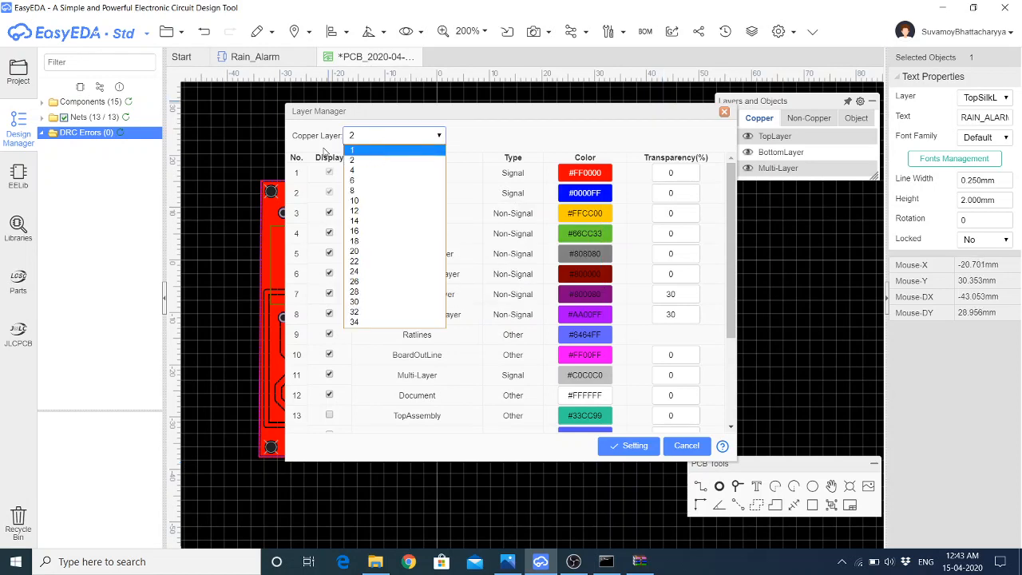
pyautogui.click(369, 151)
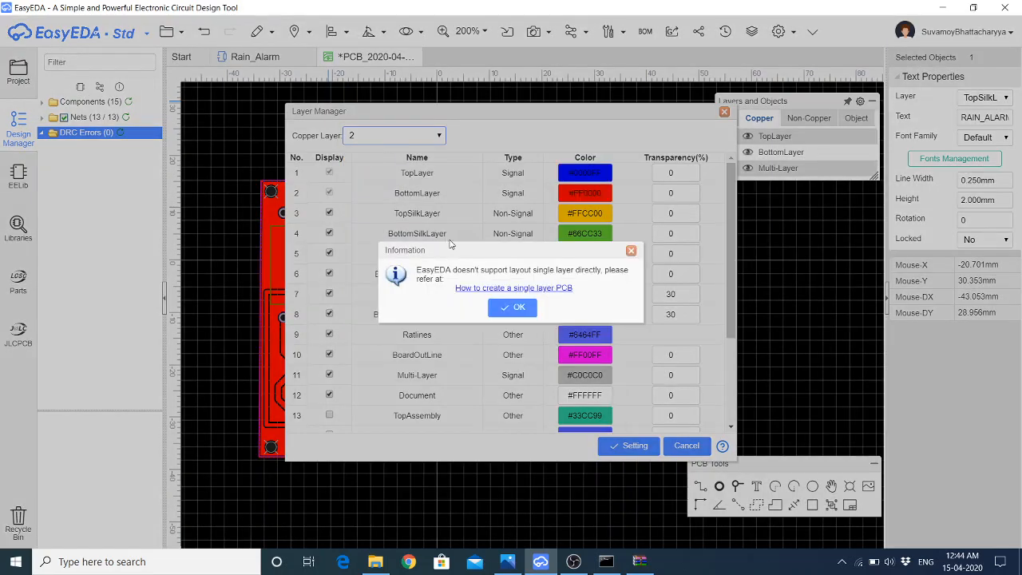
pyautogui.click(512, 307)
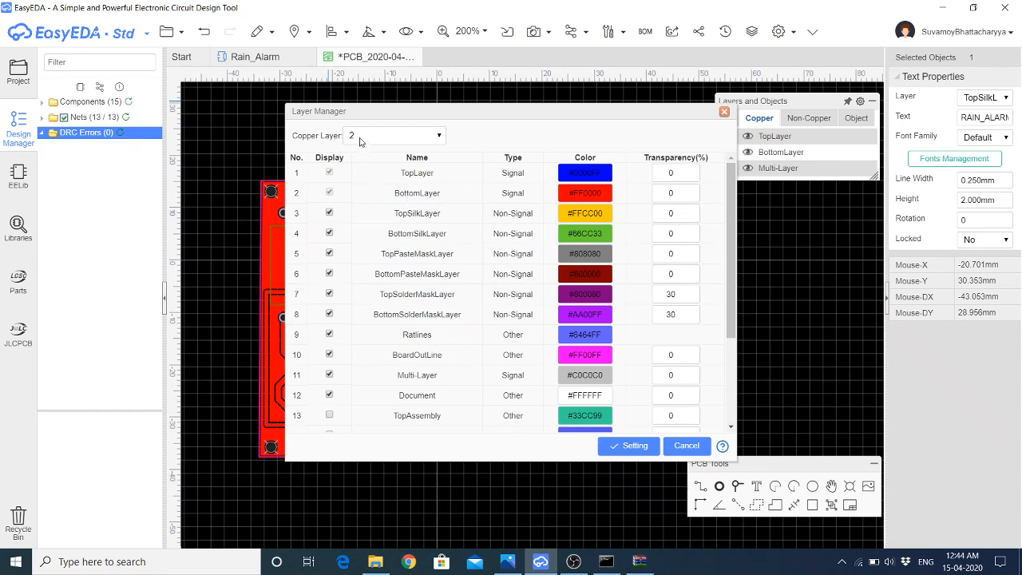
pyautogui.click(688, 446)
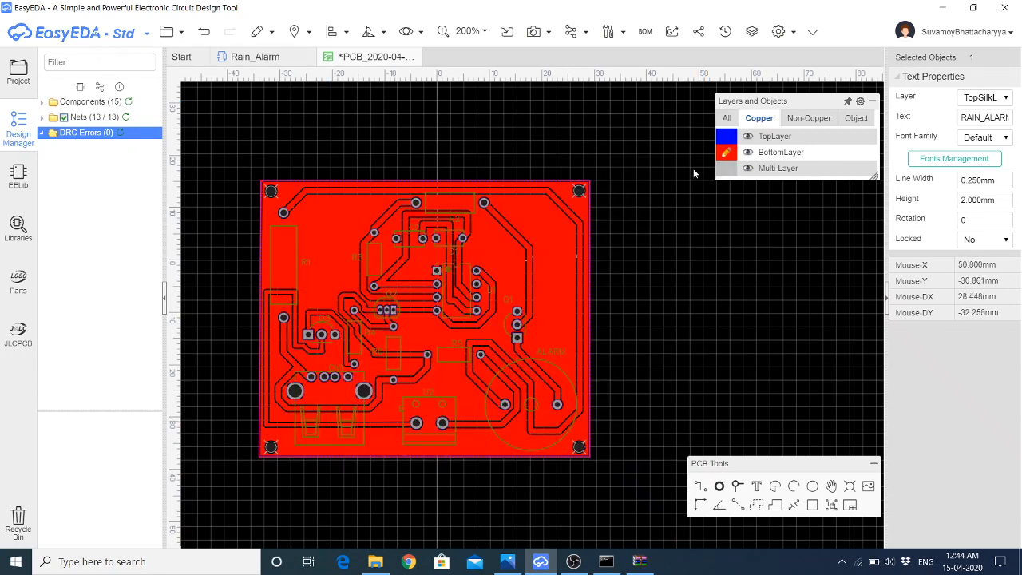
# Review the auto router's general options and its router layer choices, and leave the configuration without running it
pyautogui.click(592, 36)
pyautogui.click(591, 54)
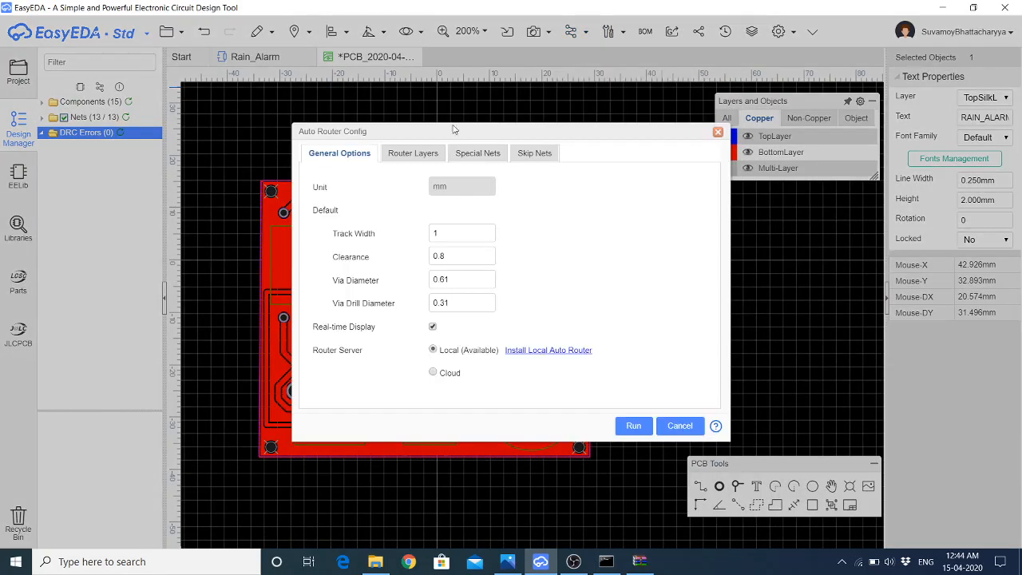
pyautogui.click(417, 156)
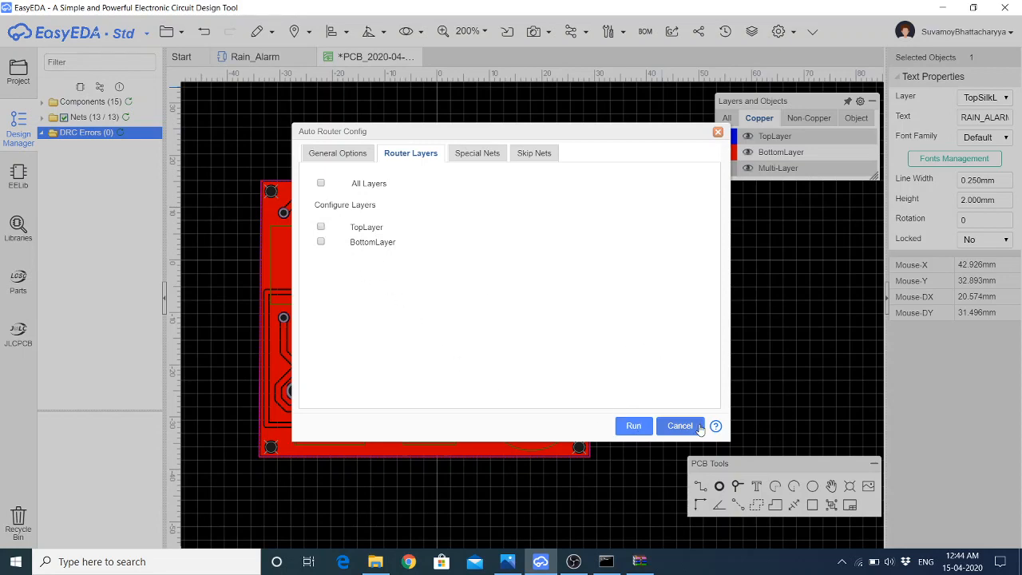
pyautogui.click(683, 426)
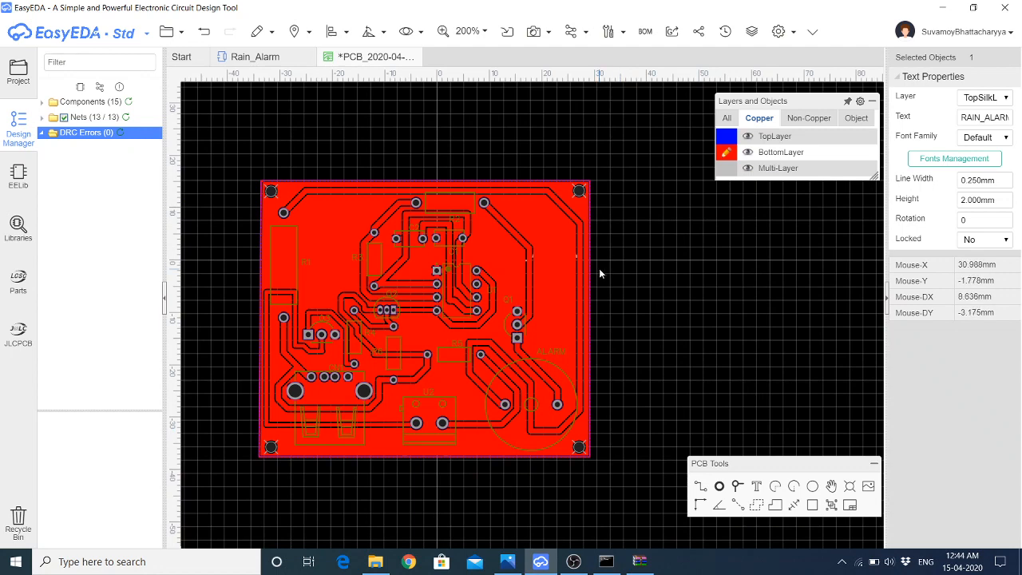
pyautogui.press('Escape')
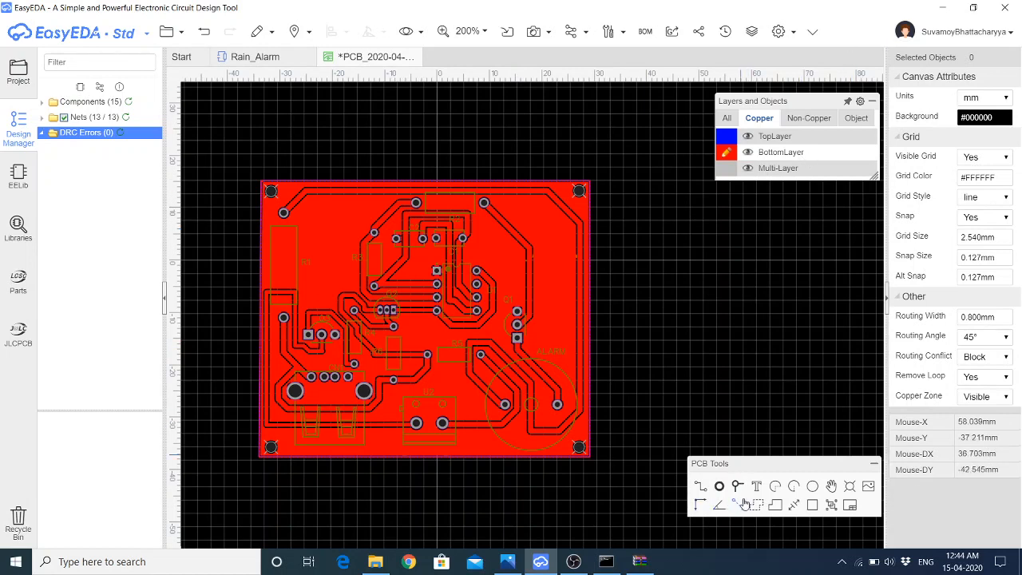
# Dimension the board outline's width below its lower edge and its height beside its right edge
pyautogui.click(794, 506)
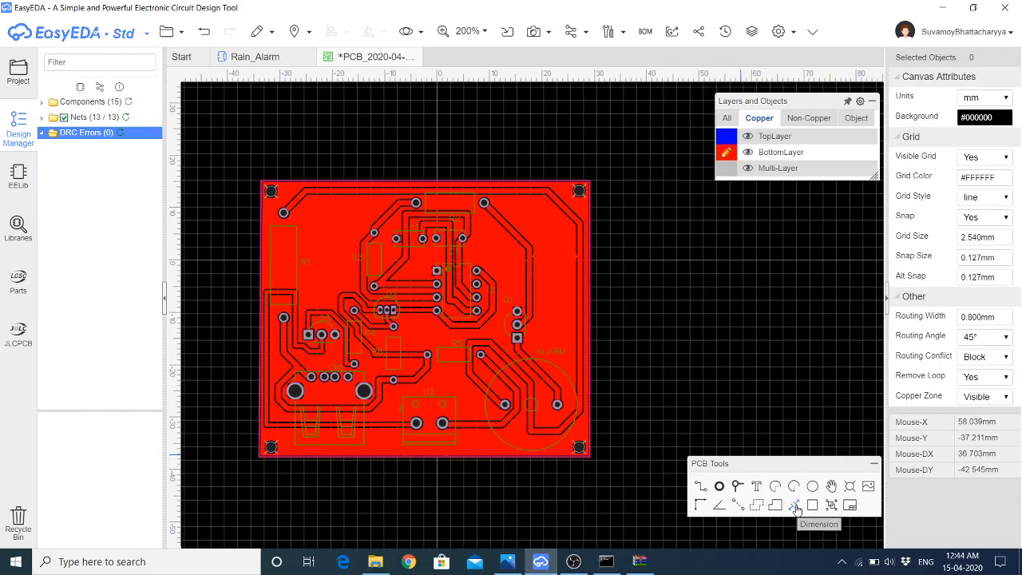
pyautogui.click(259, 459)
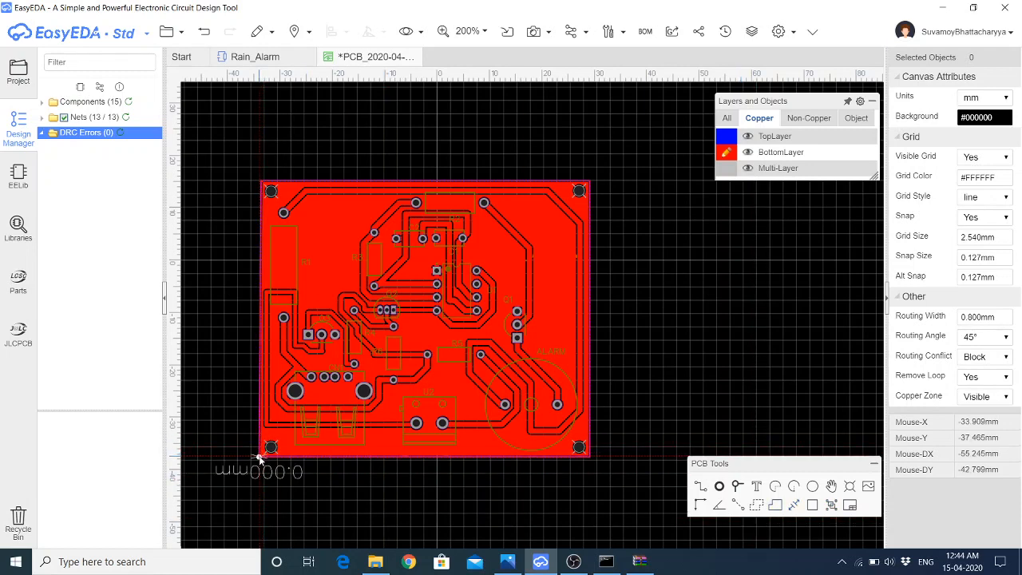
pyautogui.click(588, 459)
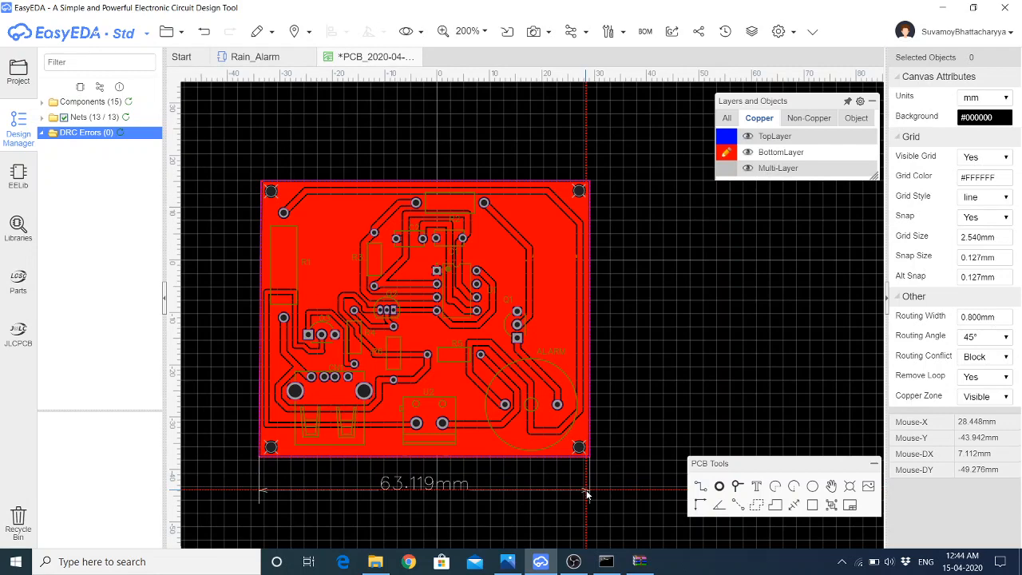
pyautogui.click(587, 494)
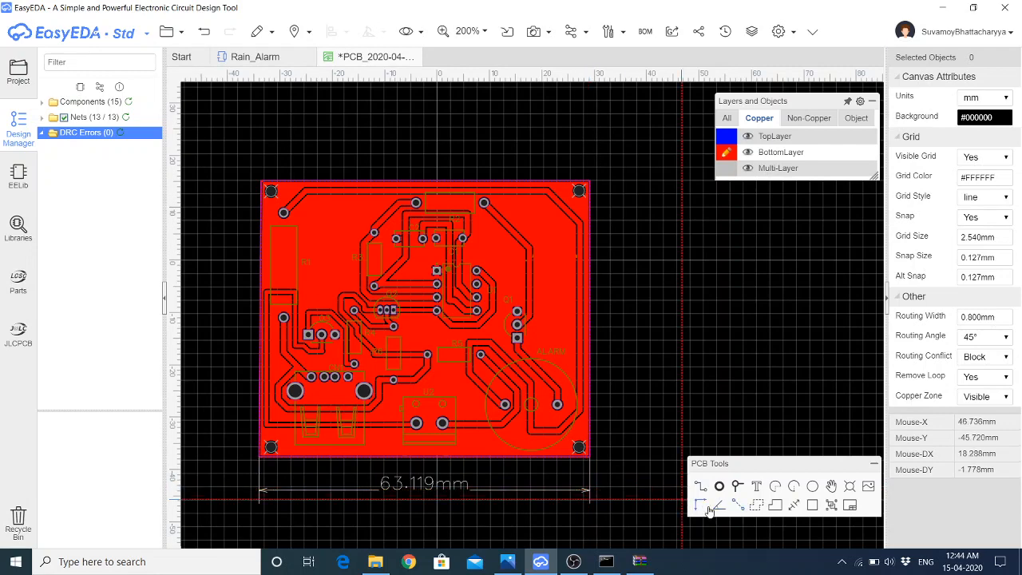
pyautogui.click(794, 506)
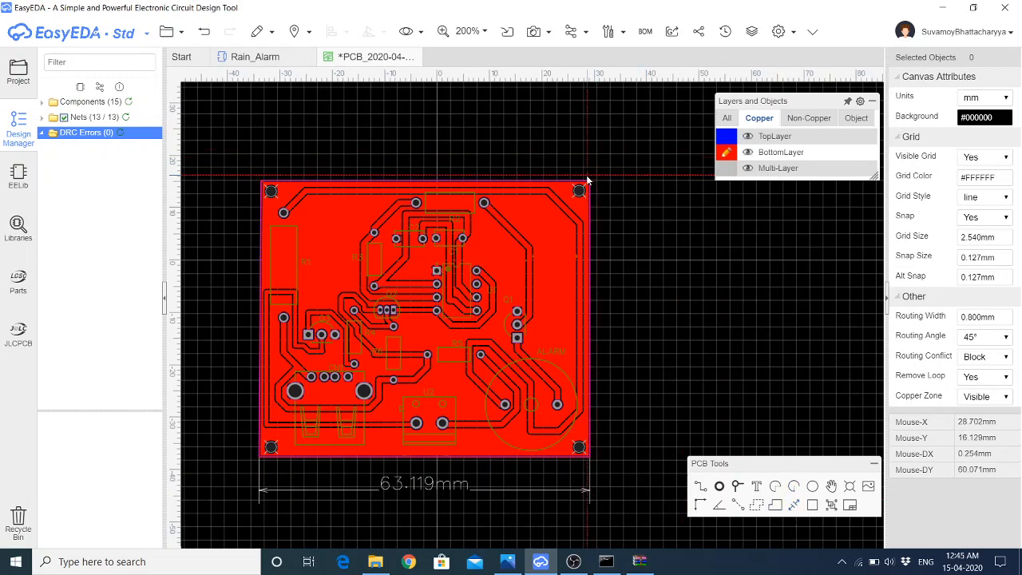
pyautogui.click(588, 184)
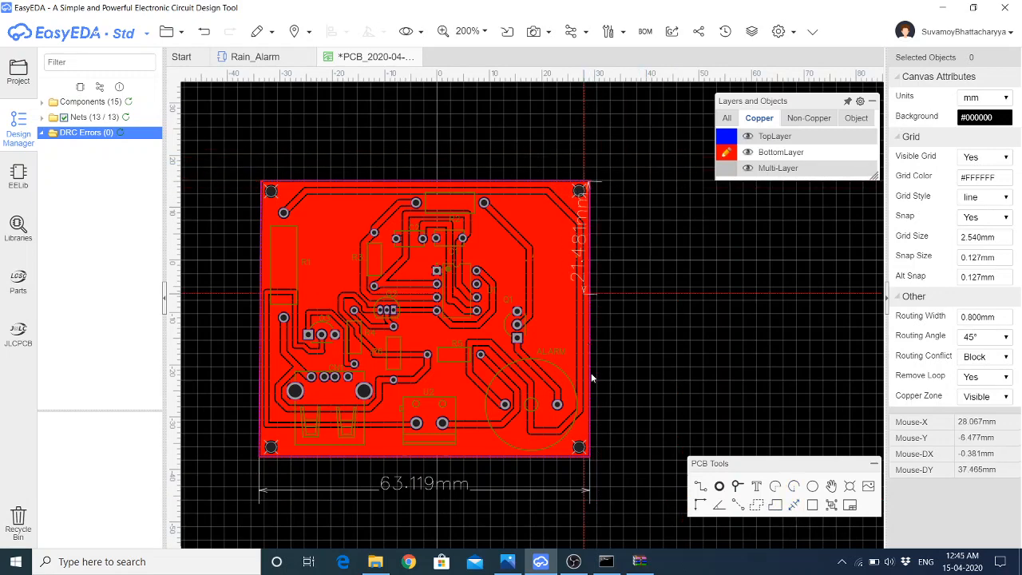
pyautogui.click(590, 459)
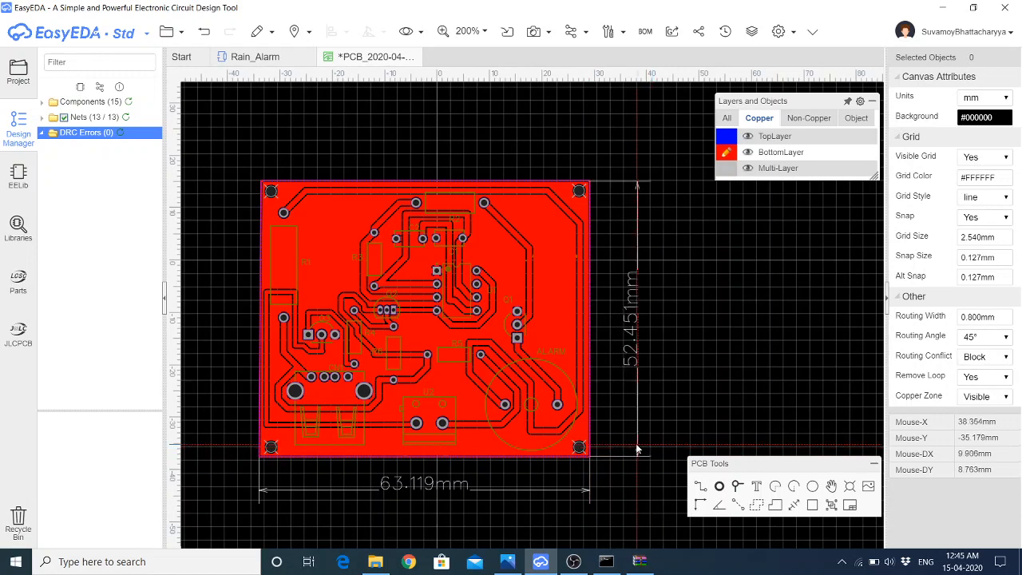
pyautogui.click(637, 449)
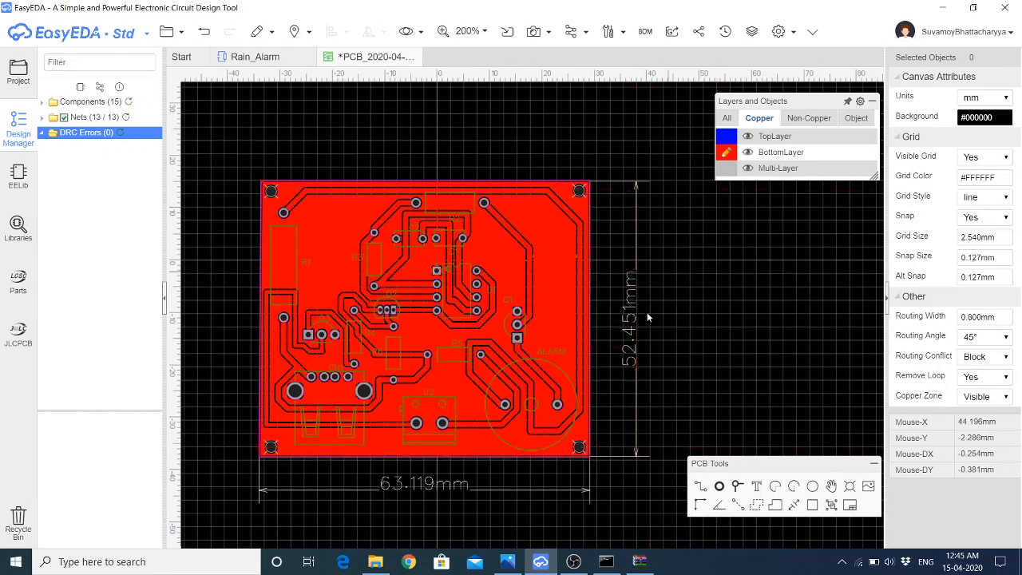
# Delete the board's height and width dimensions
pyautogui.click(614, 372)
pyautogui.click(613, 368)
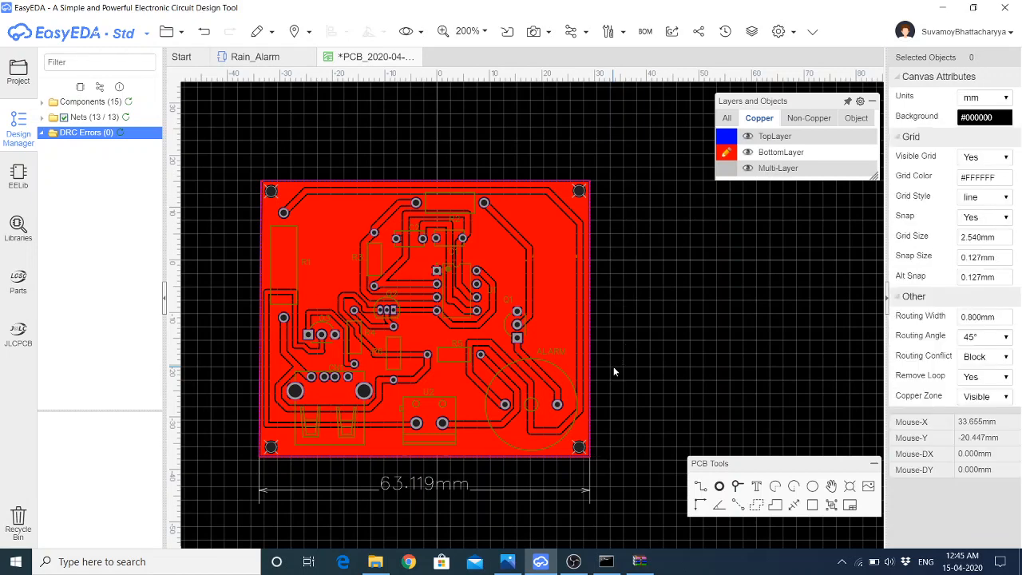
pyautogui.moveTo(618, 482); pyautogui.dragTo(514, 519)
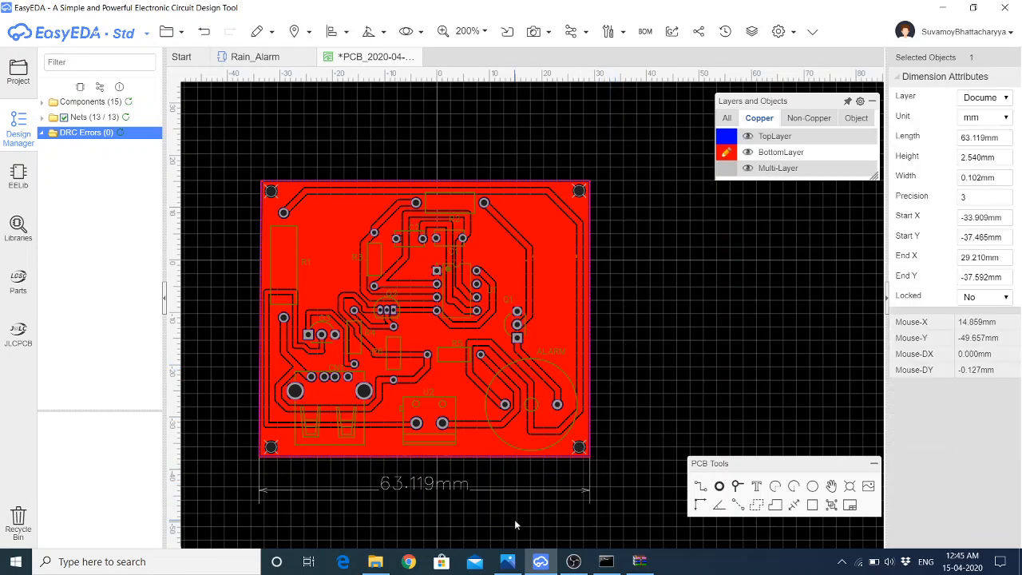
pyautogui.press('Delete')
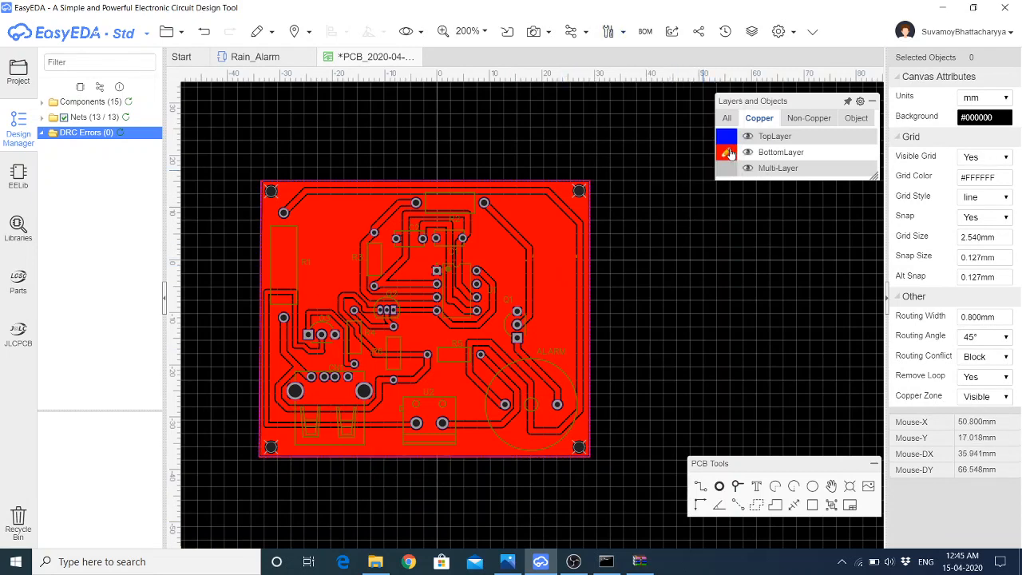
pyautogui.click(860, 103)
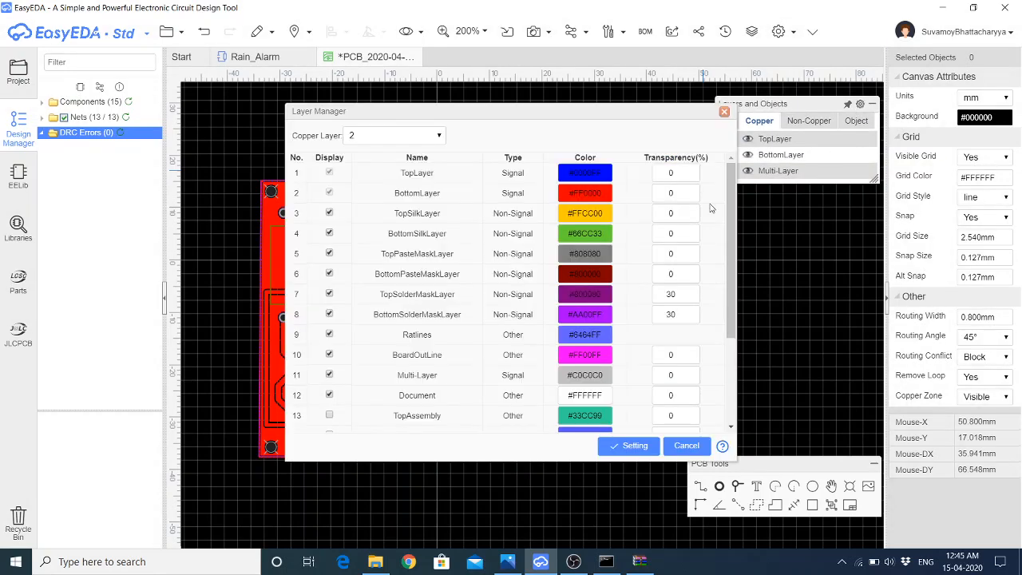
pyautogui.click(634, 445)
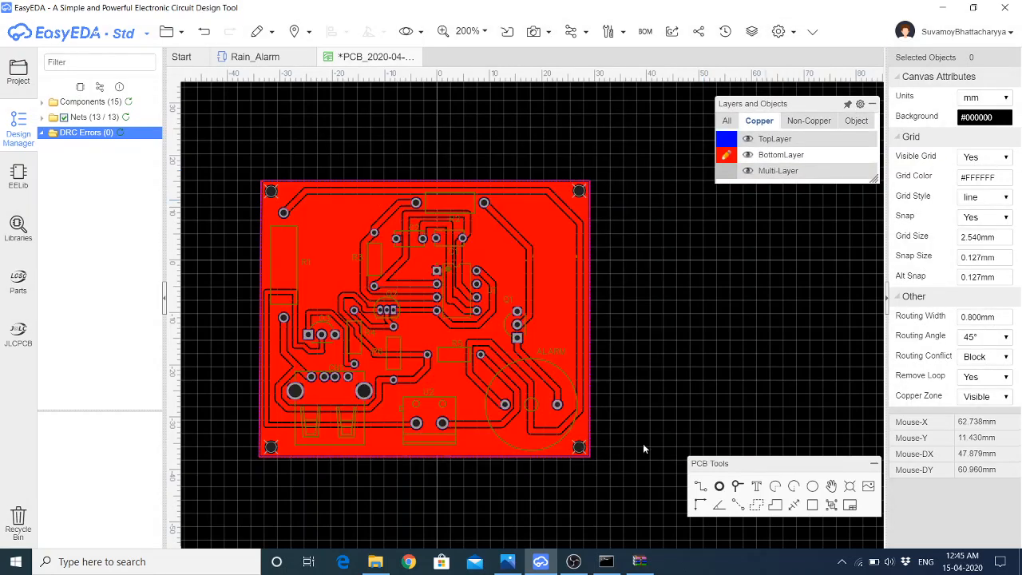
pyautogui.click(732, 142)
pyautogui.click(729, 153)
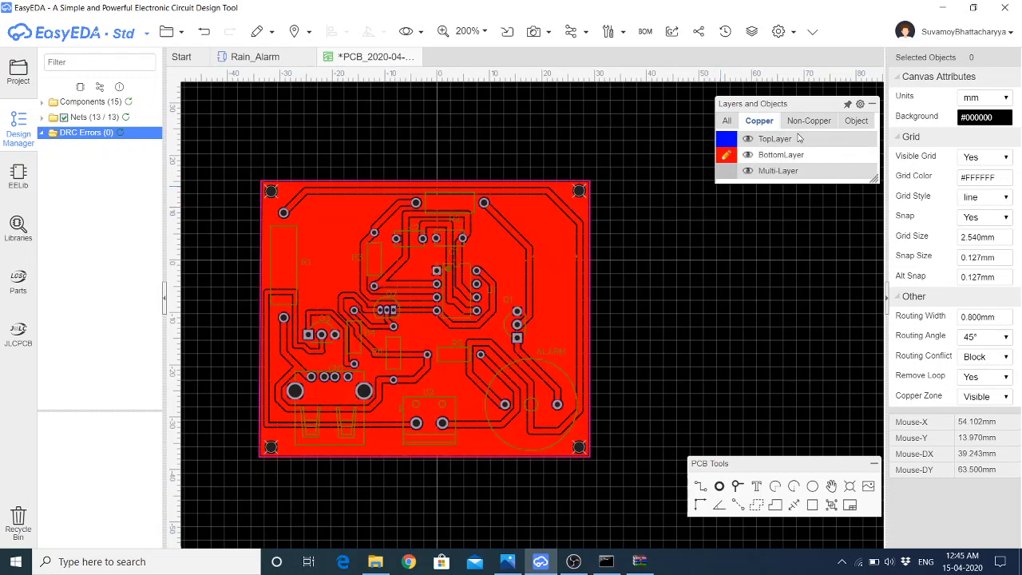
# Restore the copper layer colours in the layer manager, setting BottomLayer to #0000FF and TopLayer to #FF0000, and apply them
pyautogui.click(859, 104)
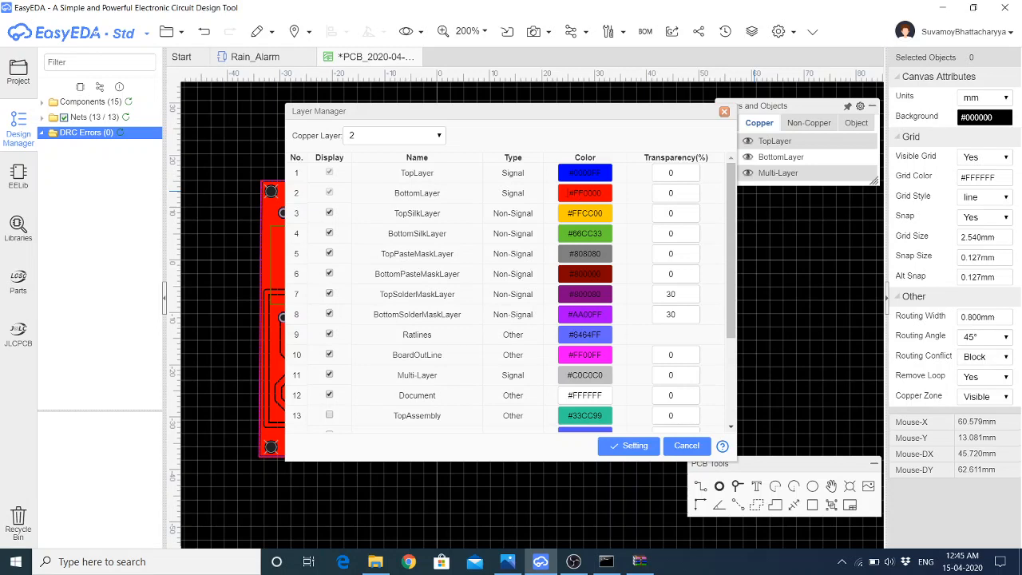
pyautogui.click(568, 193)
pyautogui.click(448, 289)
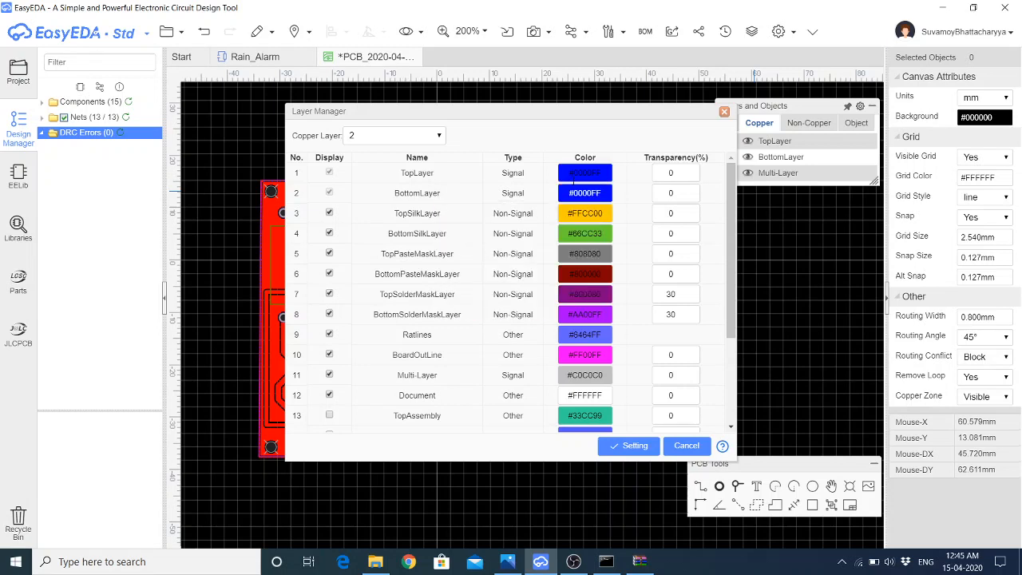
pyautogui.click(573, 174)
pyautogui.click(451, 254)
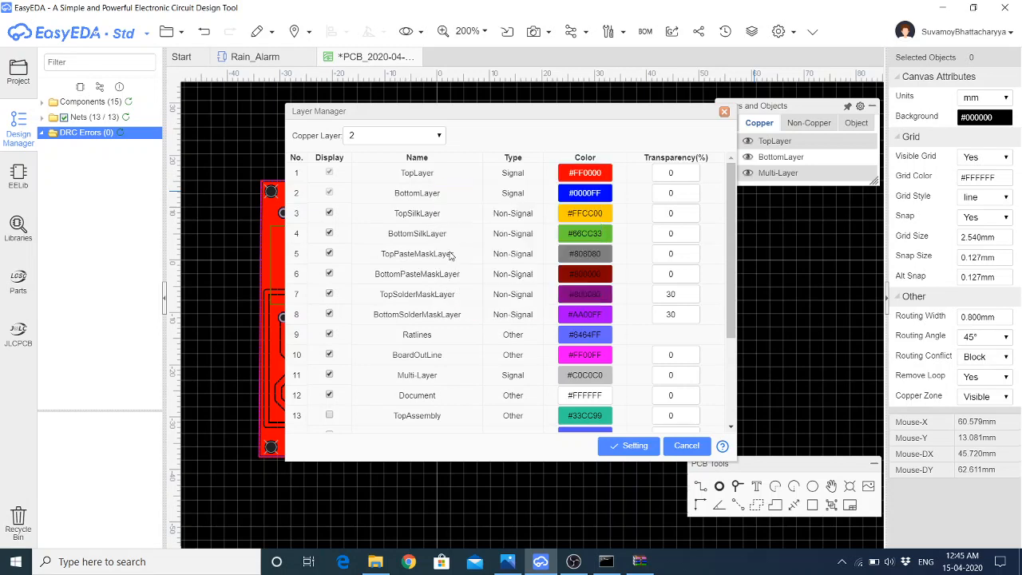
pyautogui.click(631, 445)
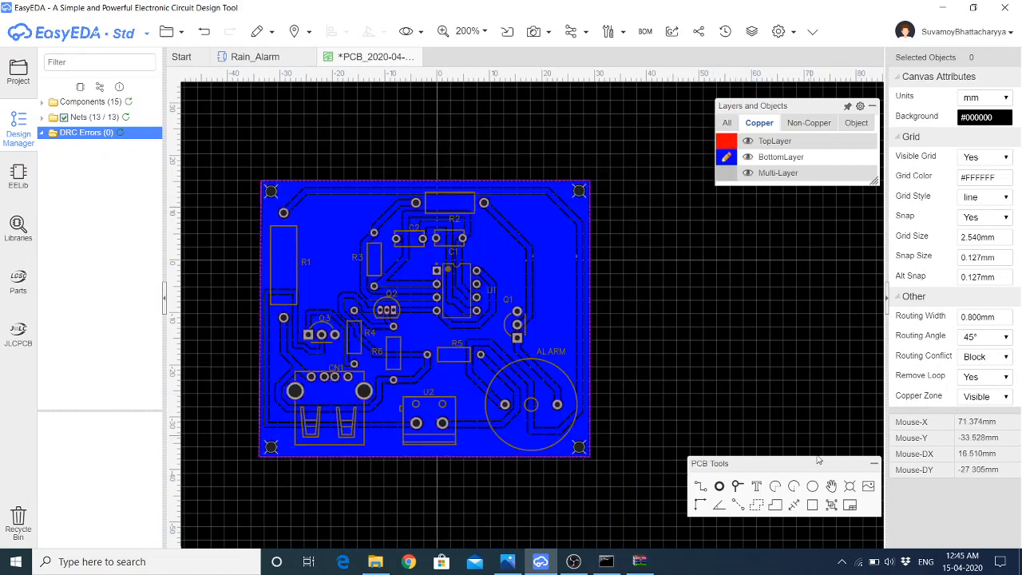
# Review the options for inserting an image into the PCB, browse the Desktop for image files, and leave without inserting one
pyautogui.click(869, 488)
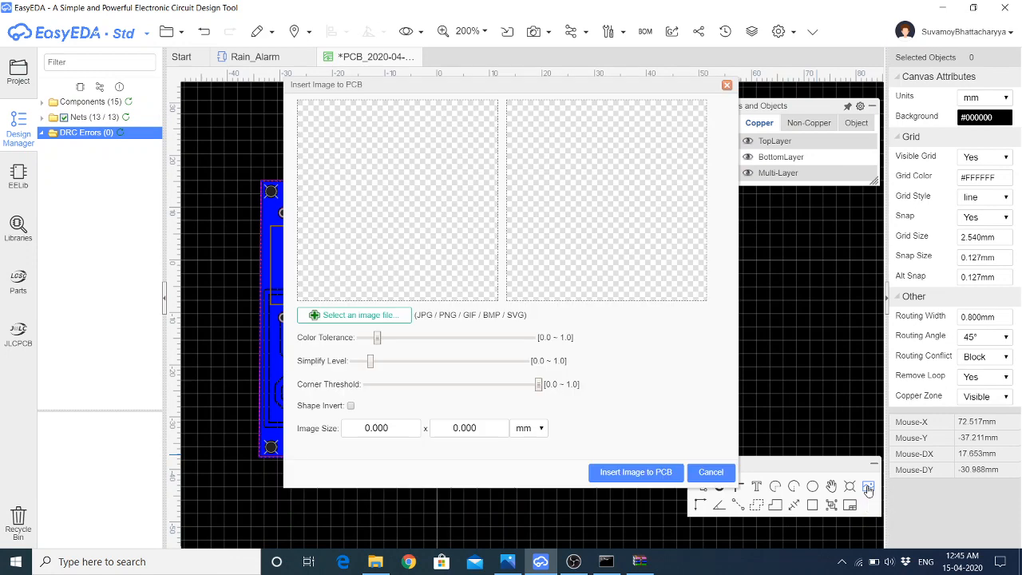
pyautogui.click(369, 314)
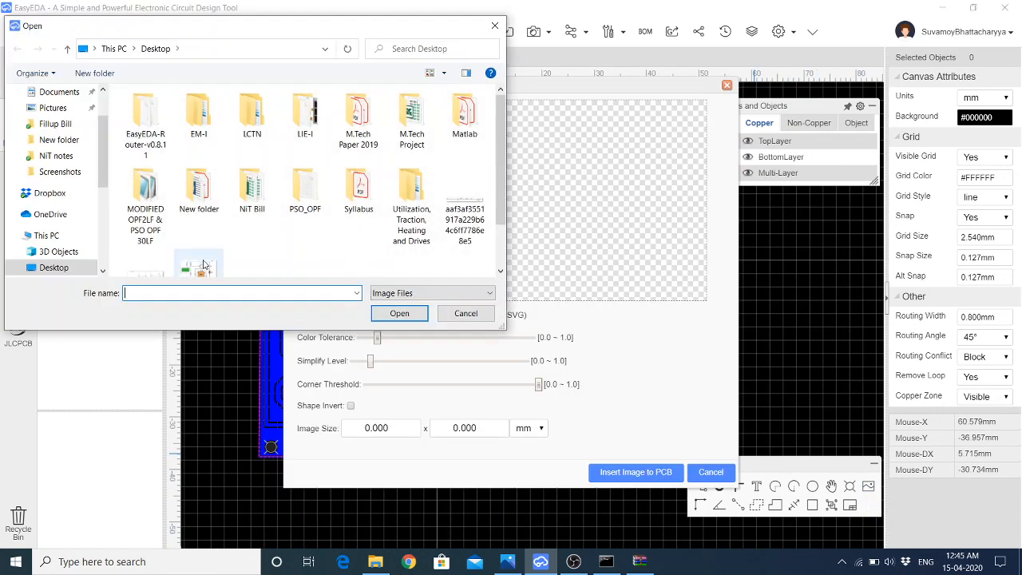
pyautogui.scroll(-1, 203, 267)
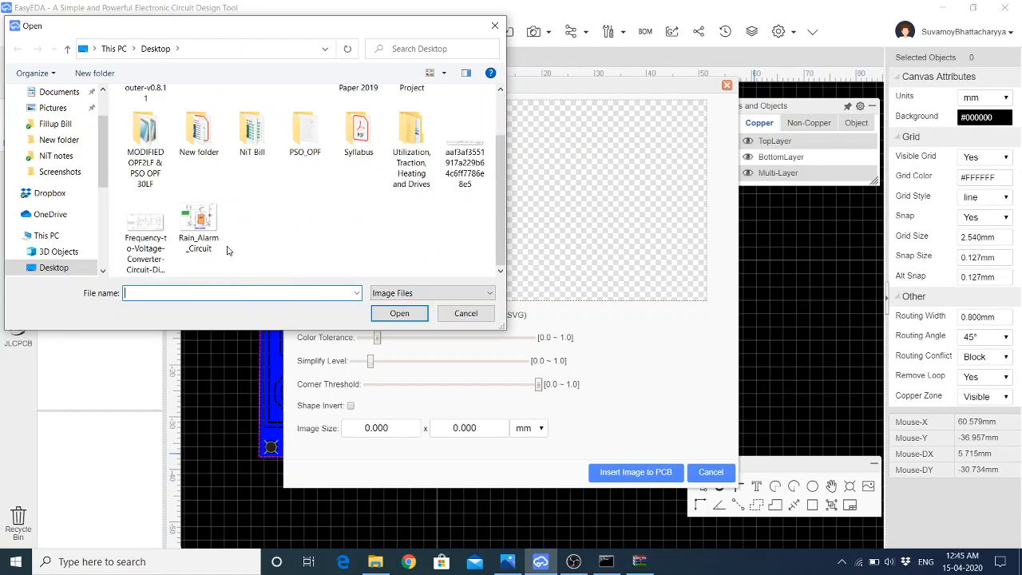
pyautogui.scroll(1, 213, 247)
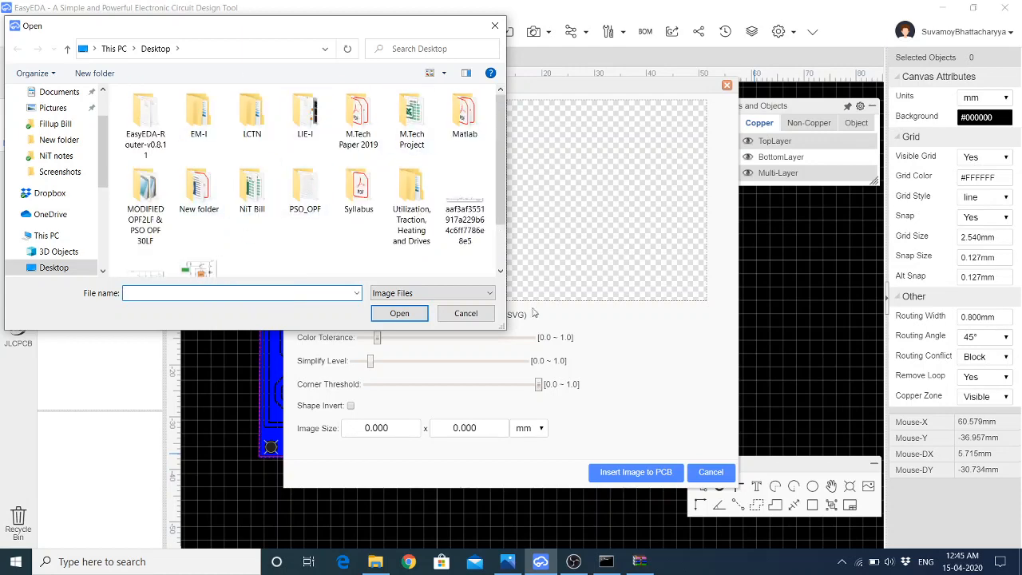
pyautogui.click(466, 314)
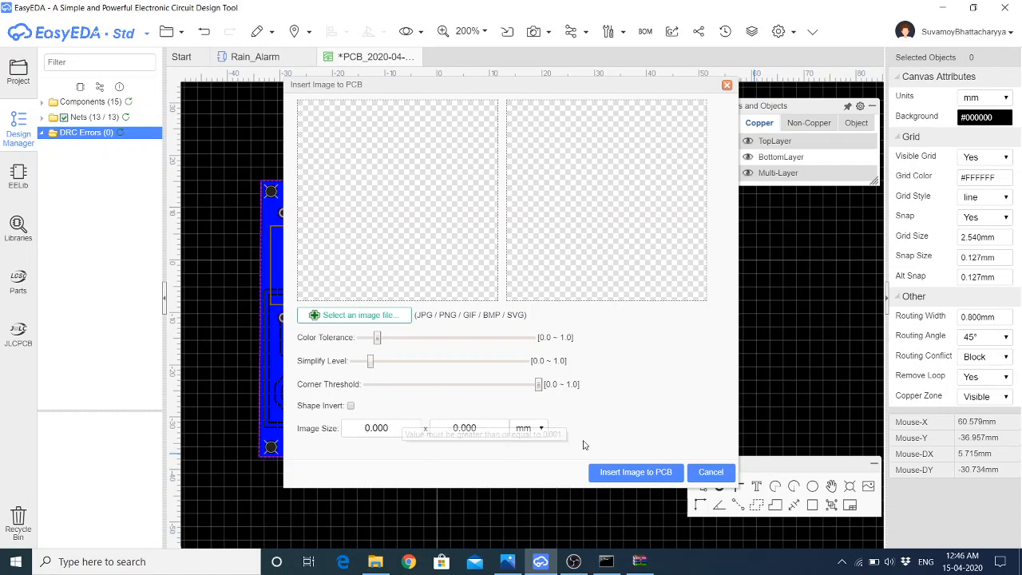
pyautogui.click(648, 476)
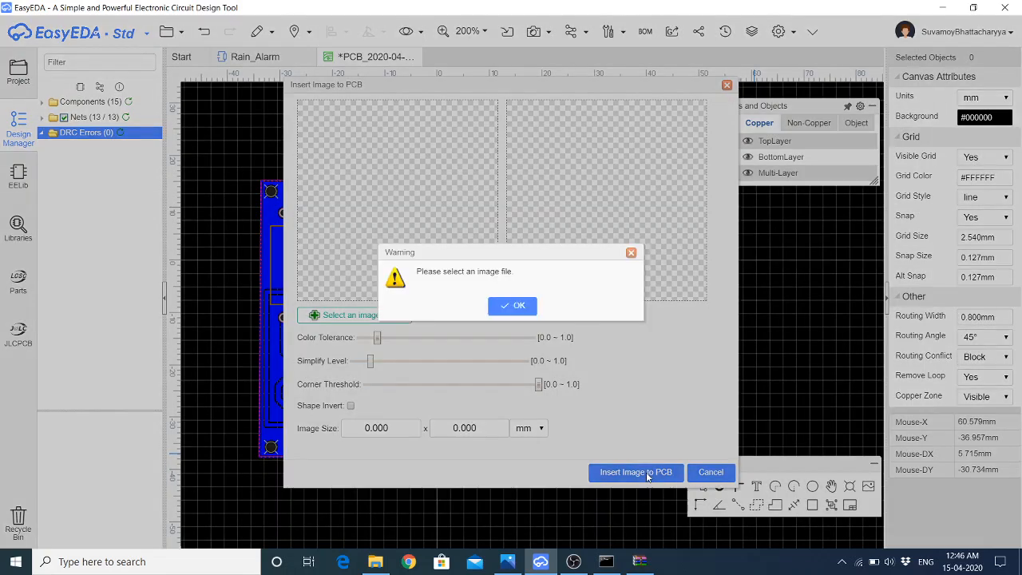
pyautogui.click(503, 309)
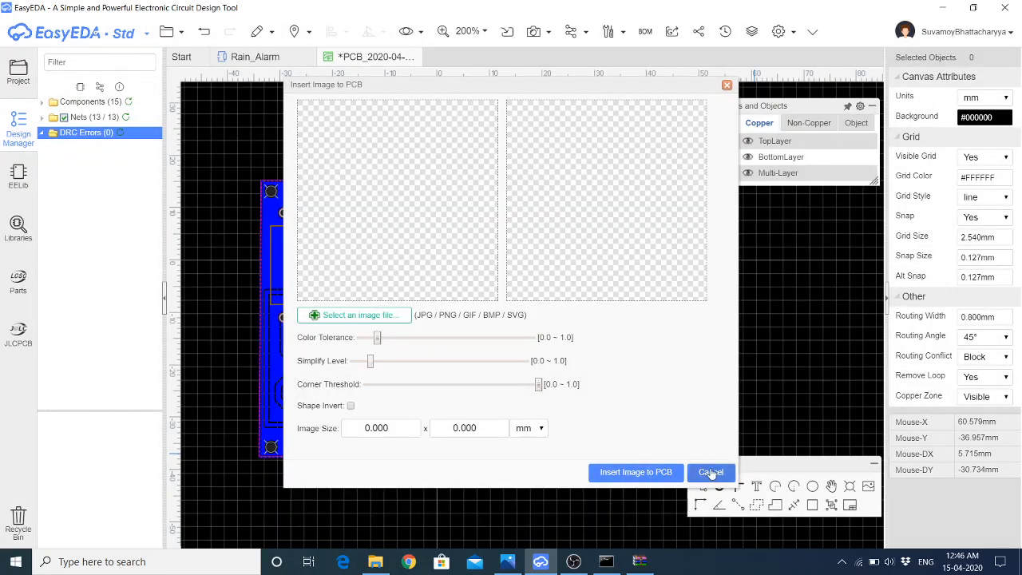
pyautogui.click(710, 473)
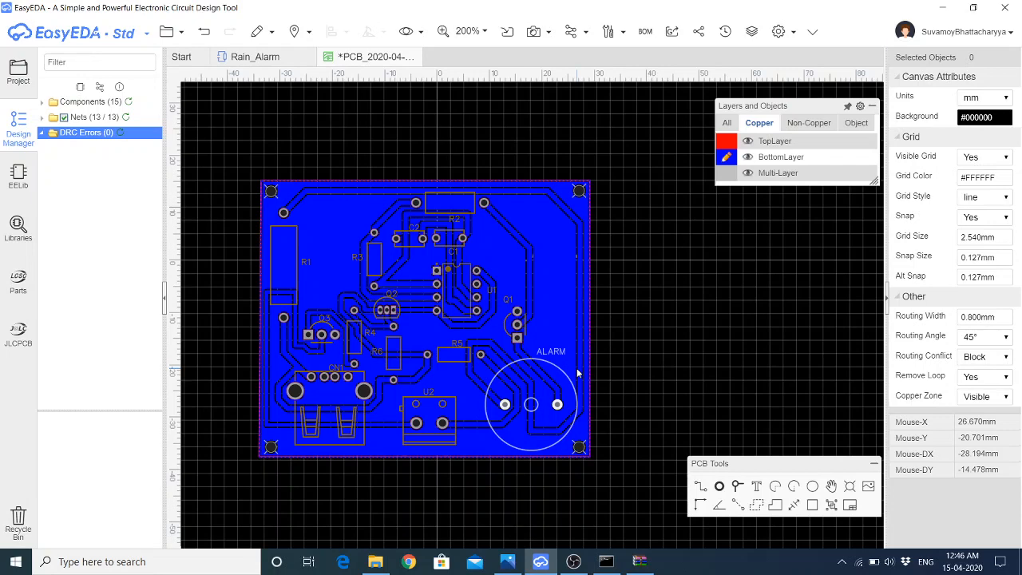
# Examine the routed board up close, compare it with the Rain_Alarm schematic, and return to the PCB
pyautogui.scroll(3, 381, 375)
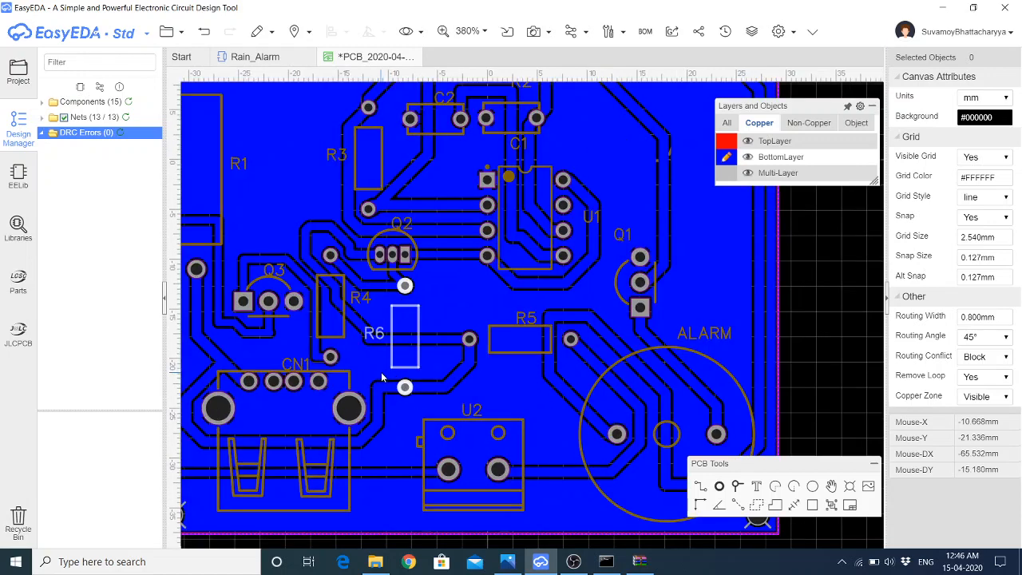
pyautogui.scroll(-1, 468, 374)
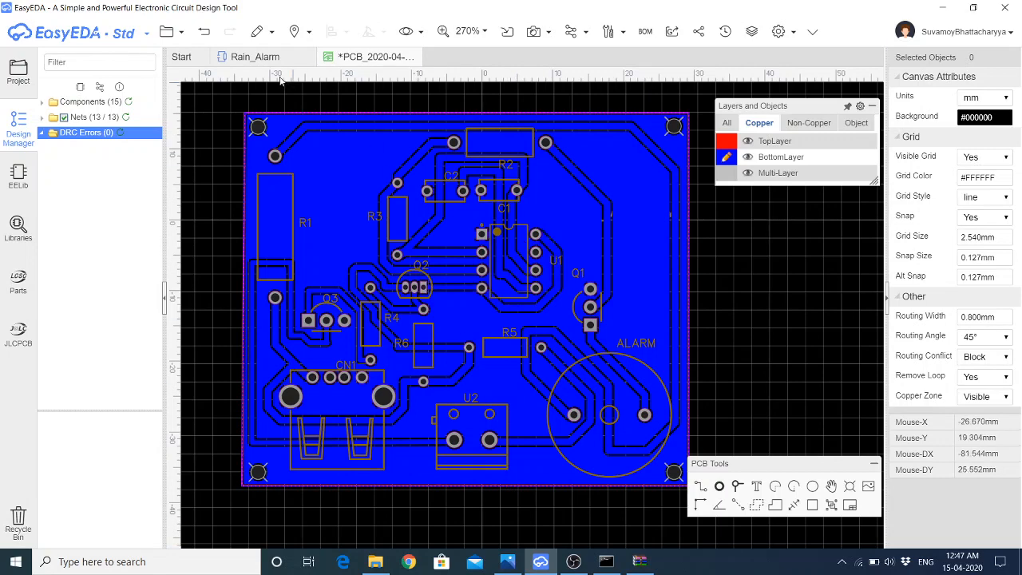
pyautogui.click(255, 57)
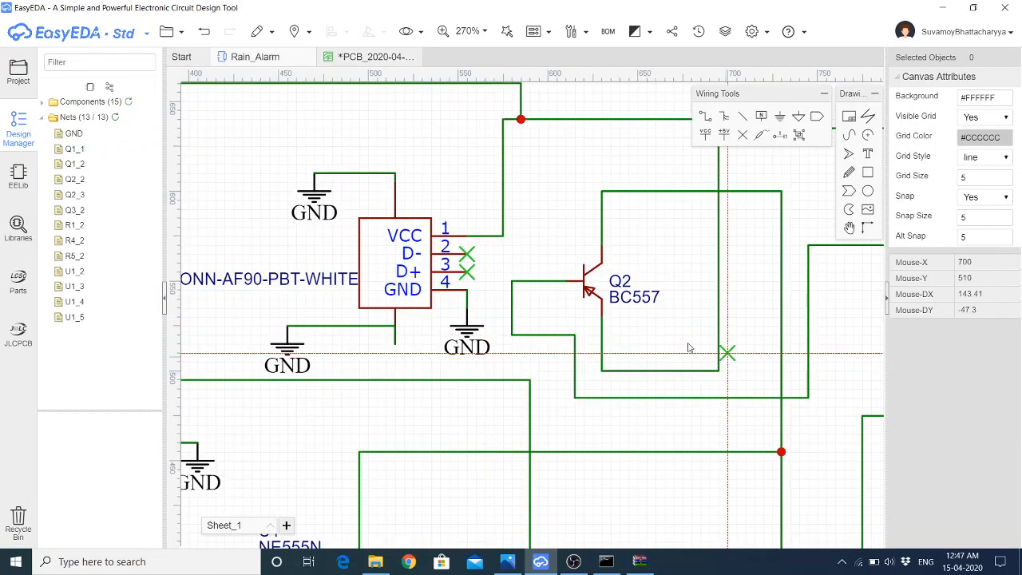
pyautogui.scroll(-2, 579, 327)
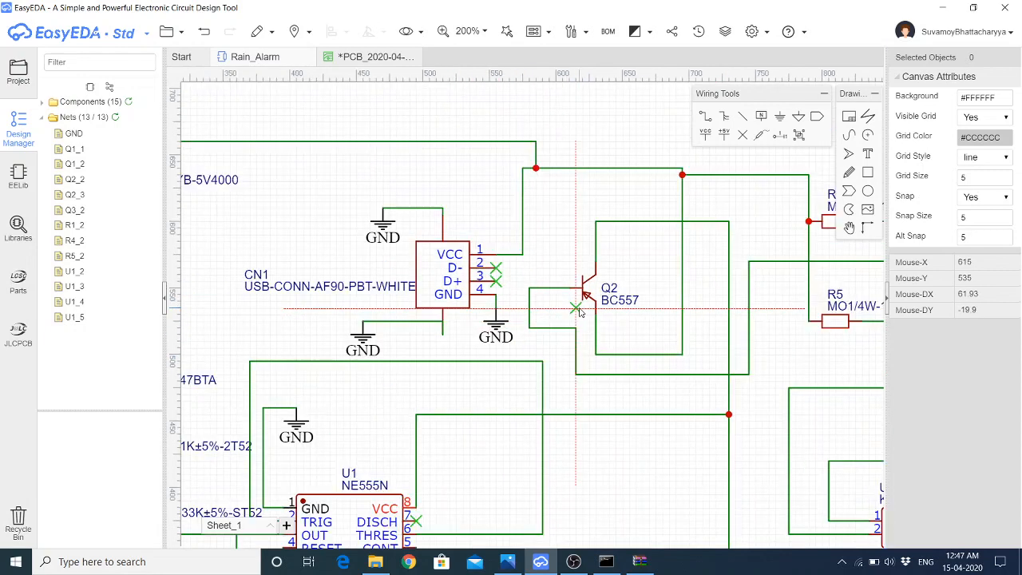
pyautogui.scroll(-2, 475, 371)
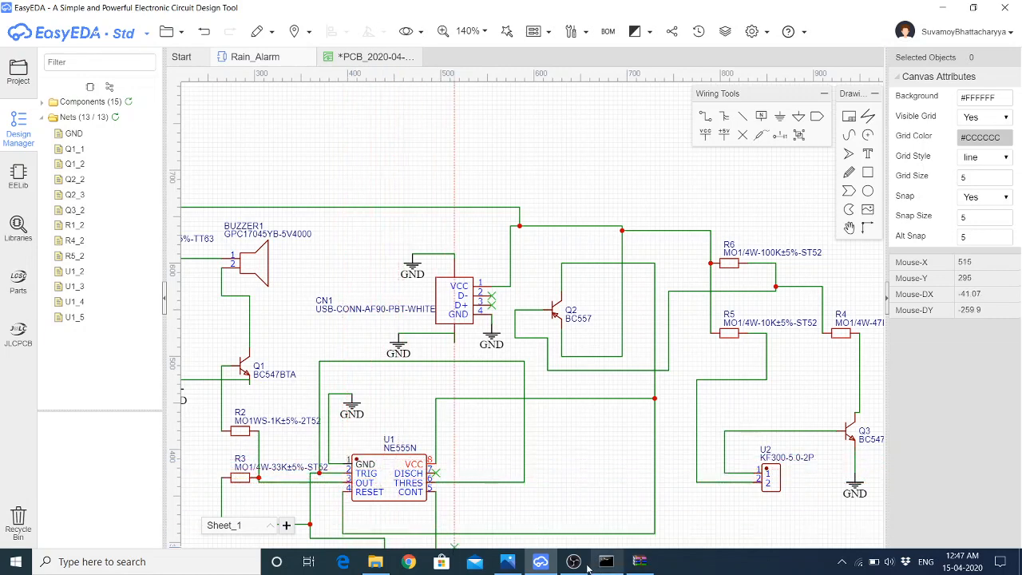
pyautogui.click(367, 60)
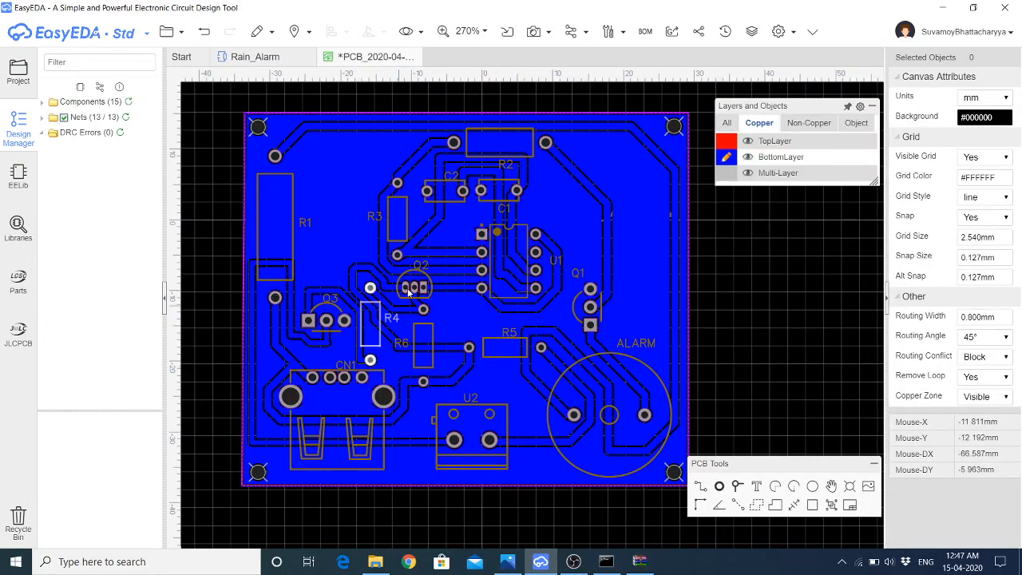